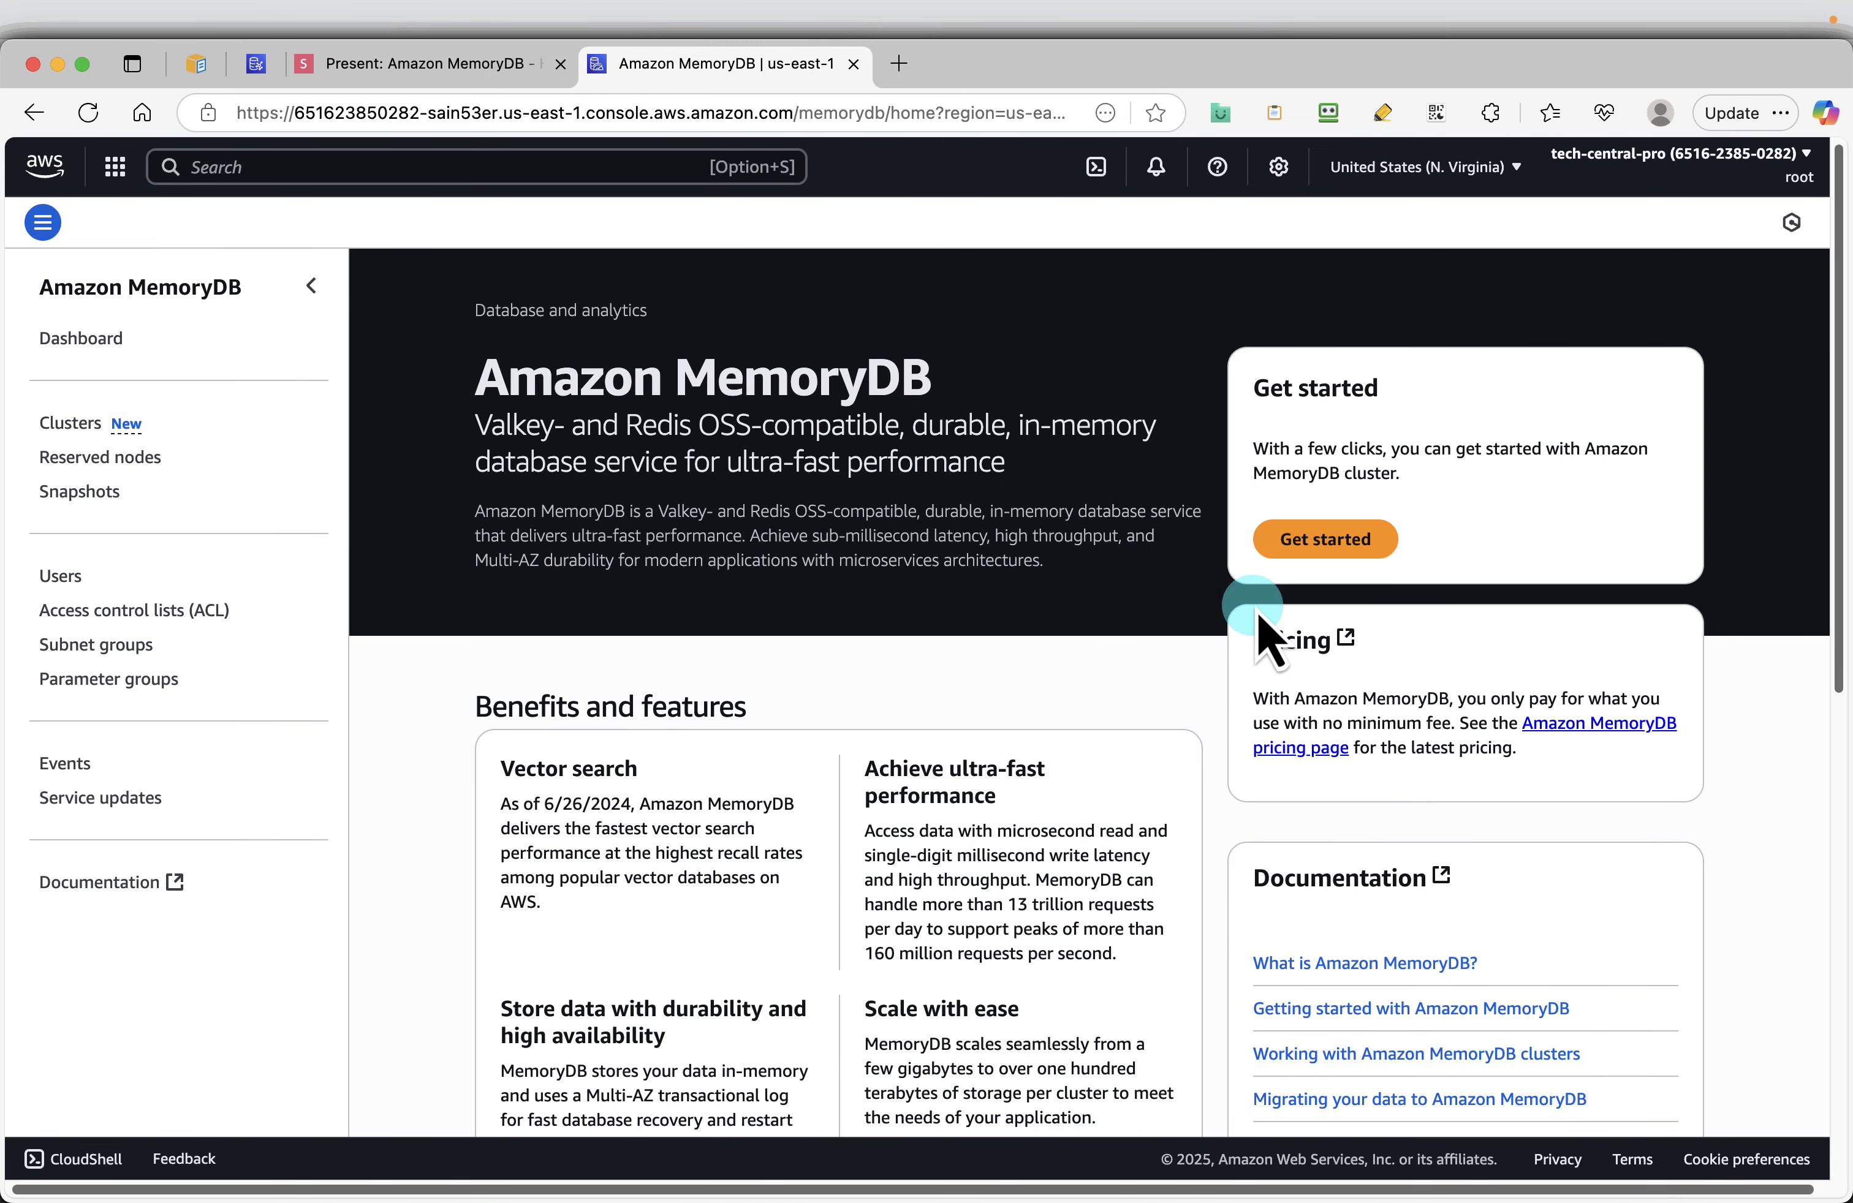
# Start a new VPC from the MemoryDB dashboard, choosing VPC and more with the name tag memorydb-demo copied from the slides
pyautogui.click(1322, 543)
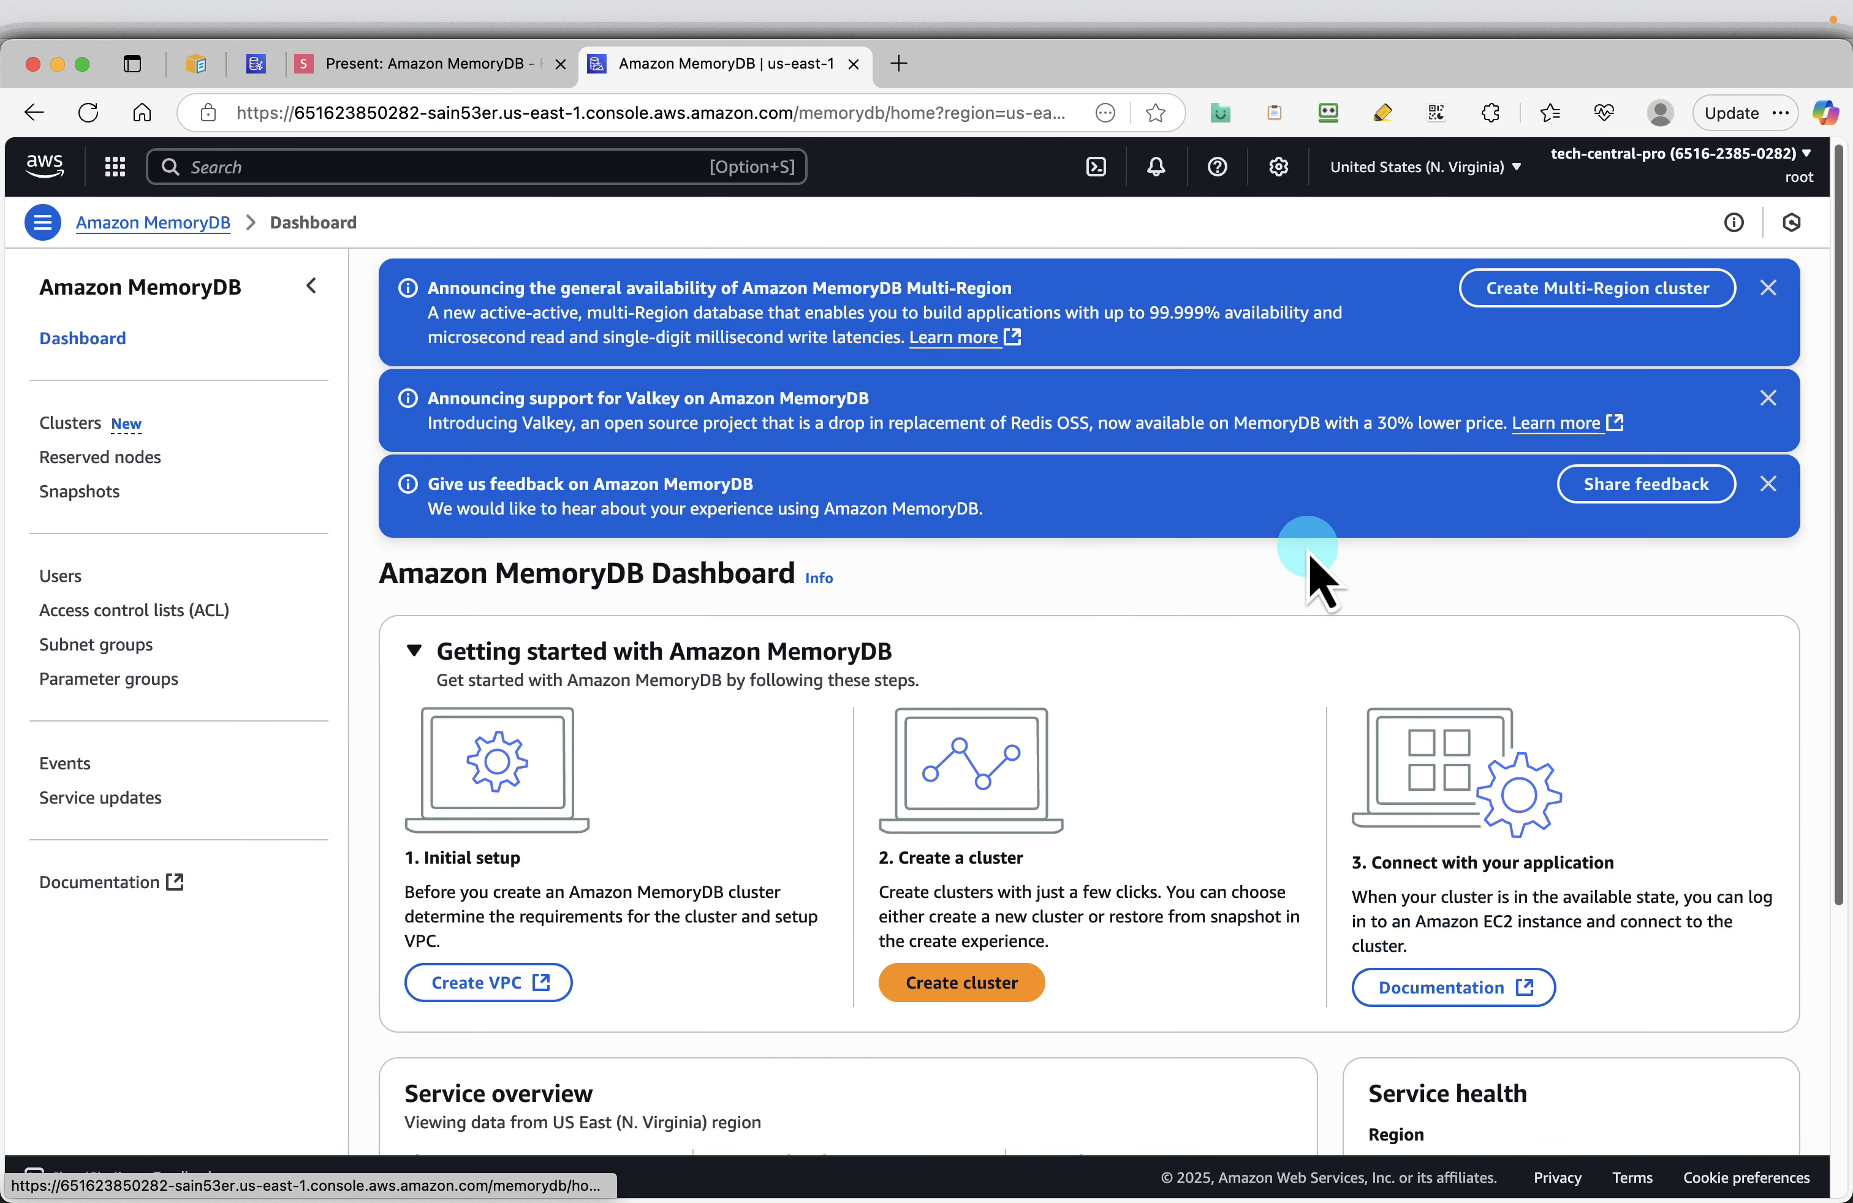
pyautogui.click(488, 983)
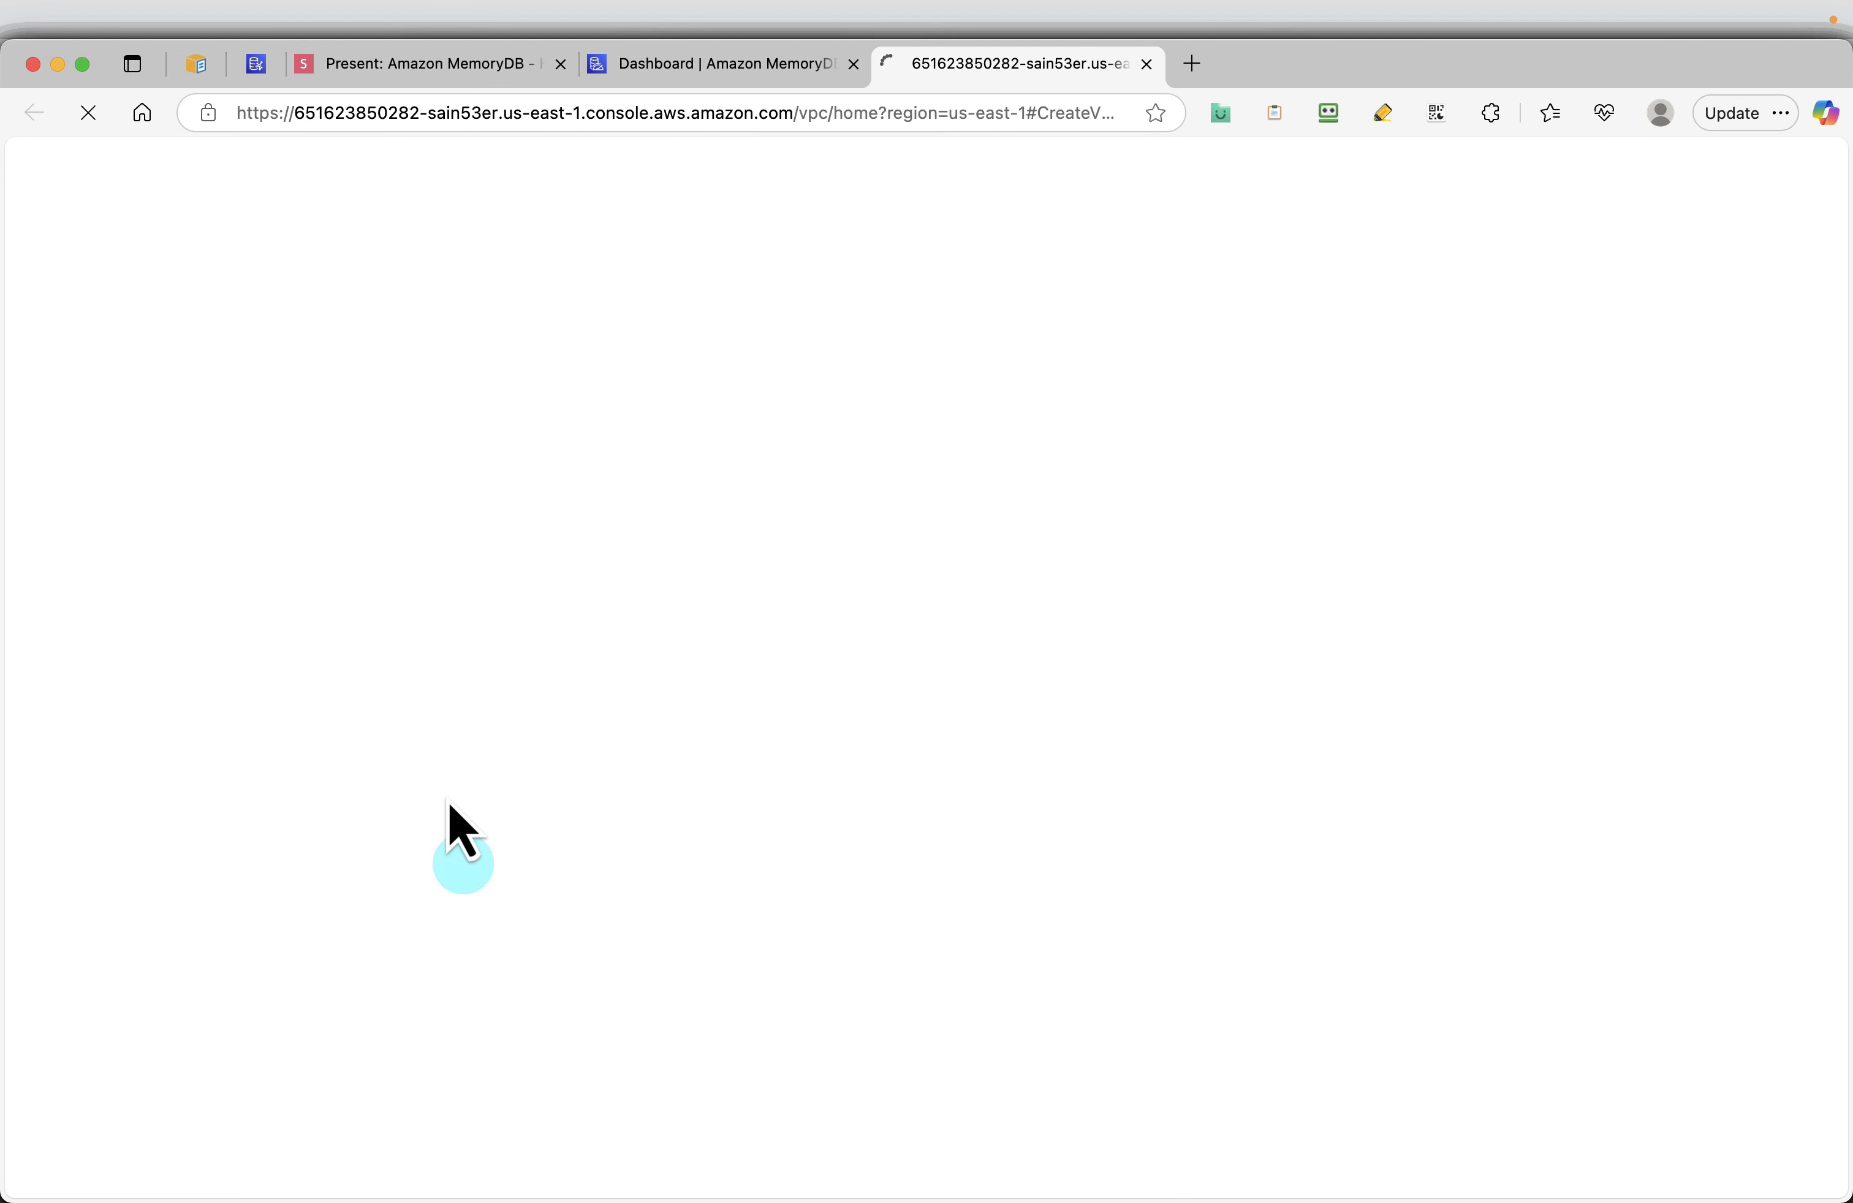
pyautogui.click(452, 64)
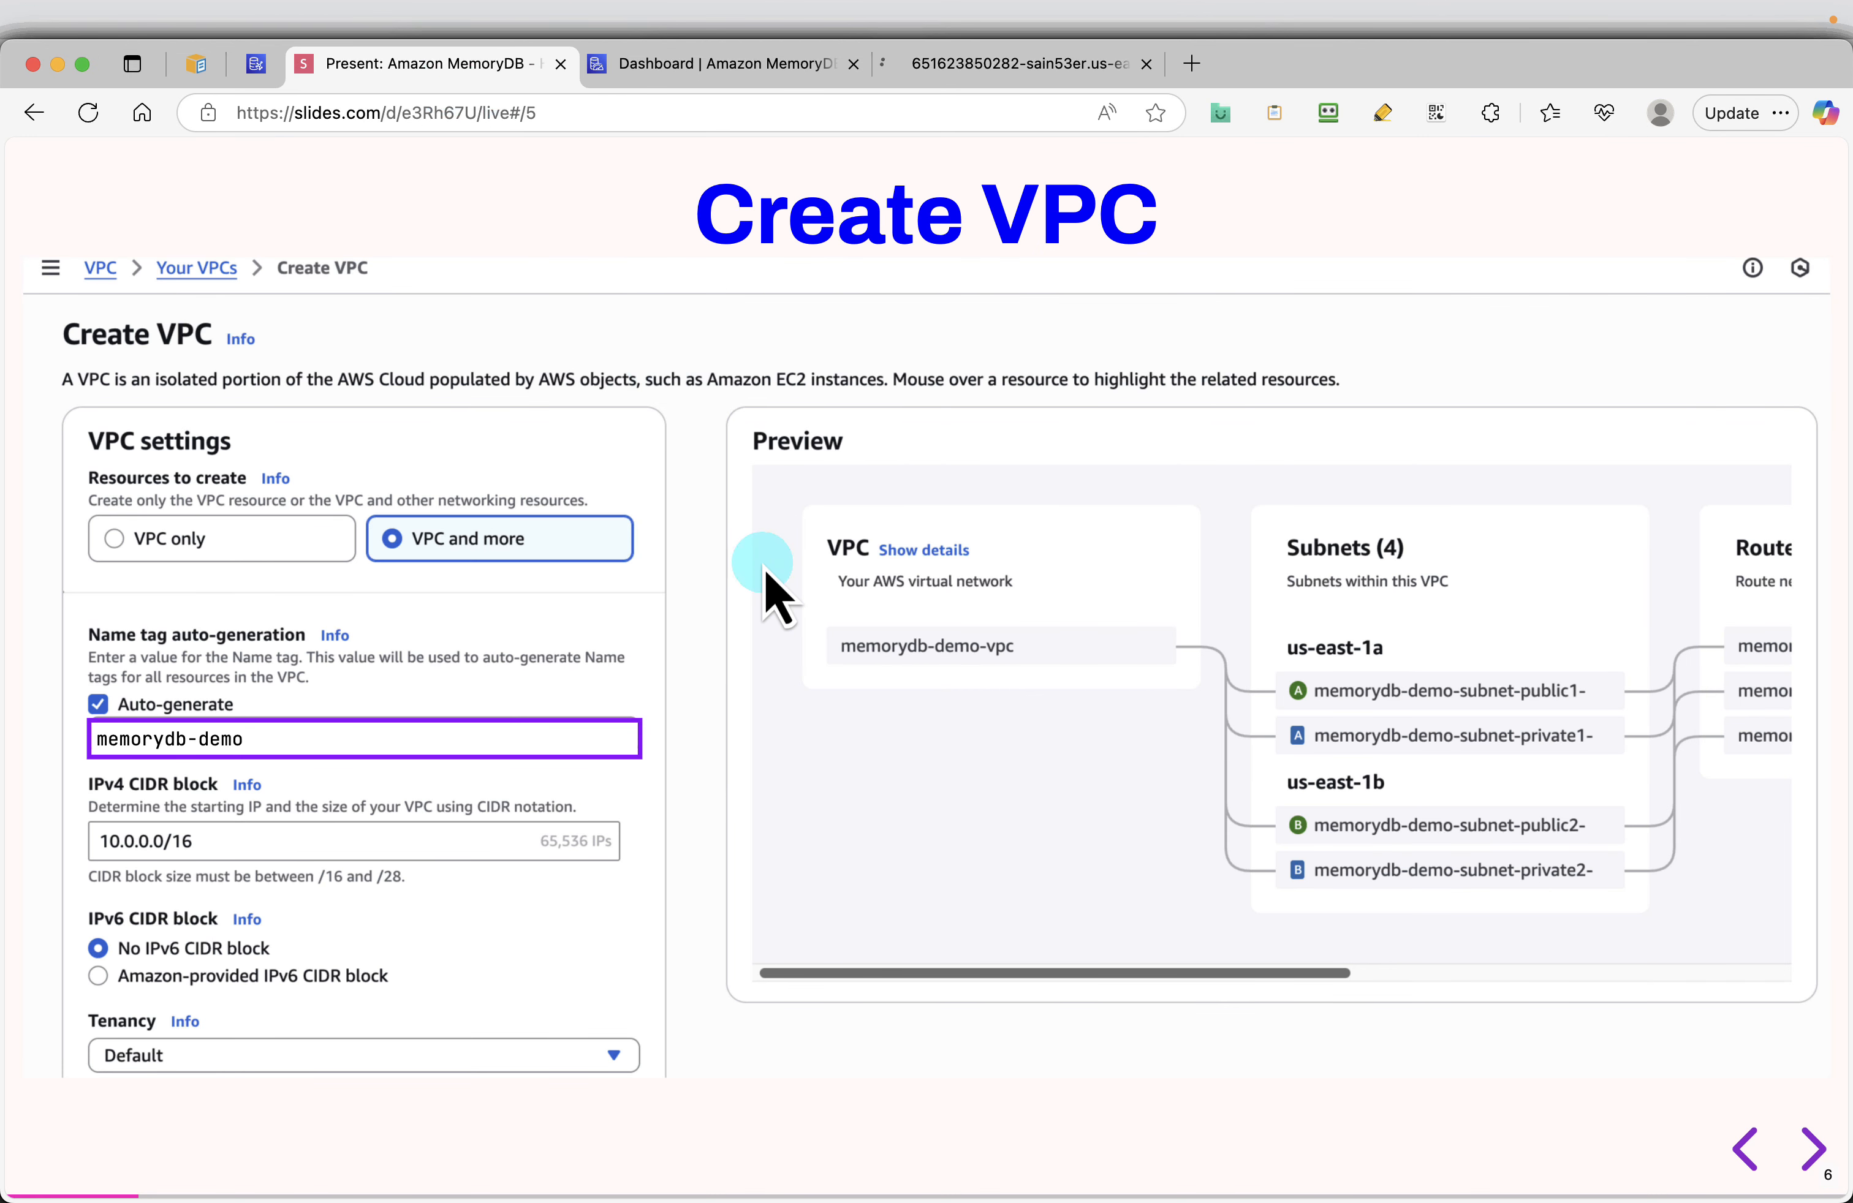
pyautogui.moveTo(373, 746)
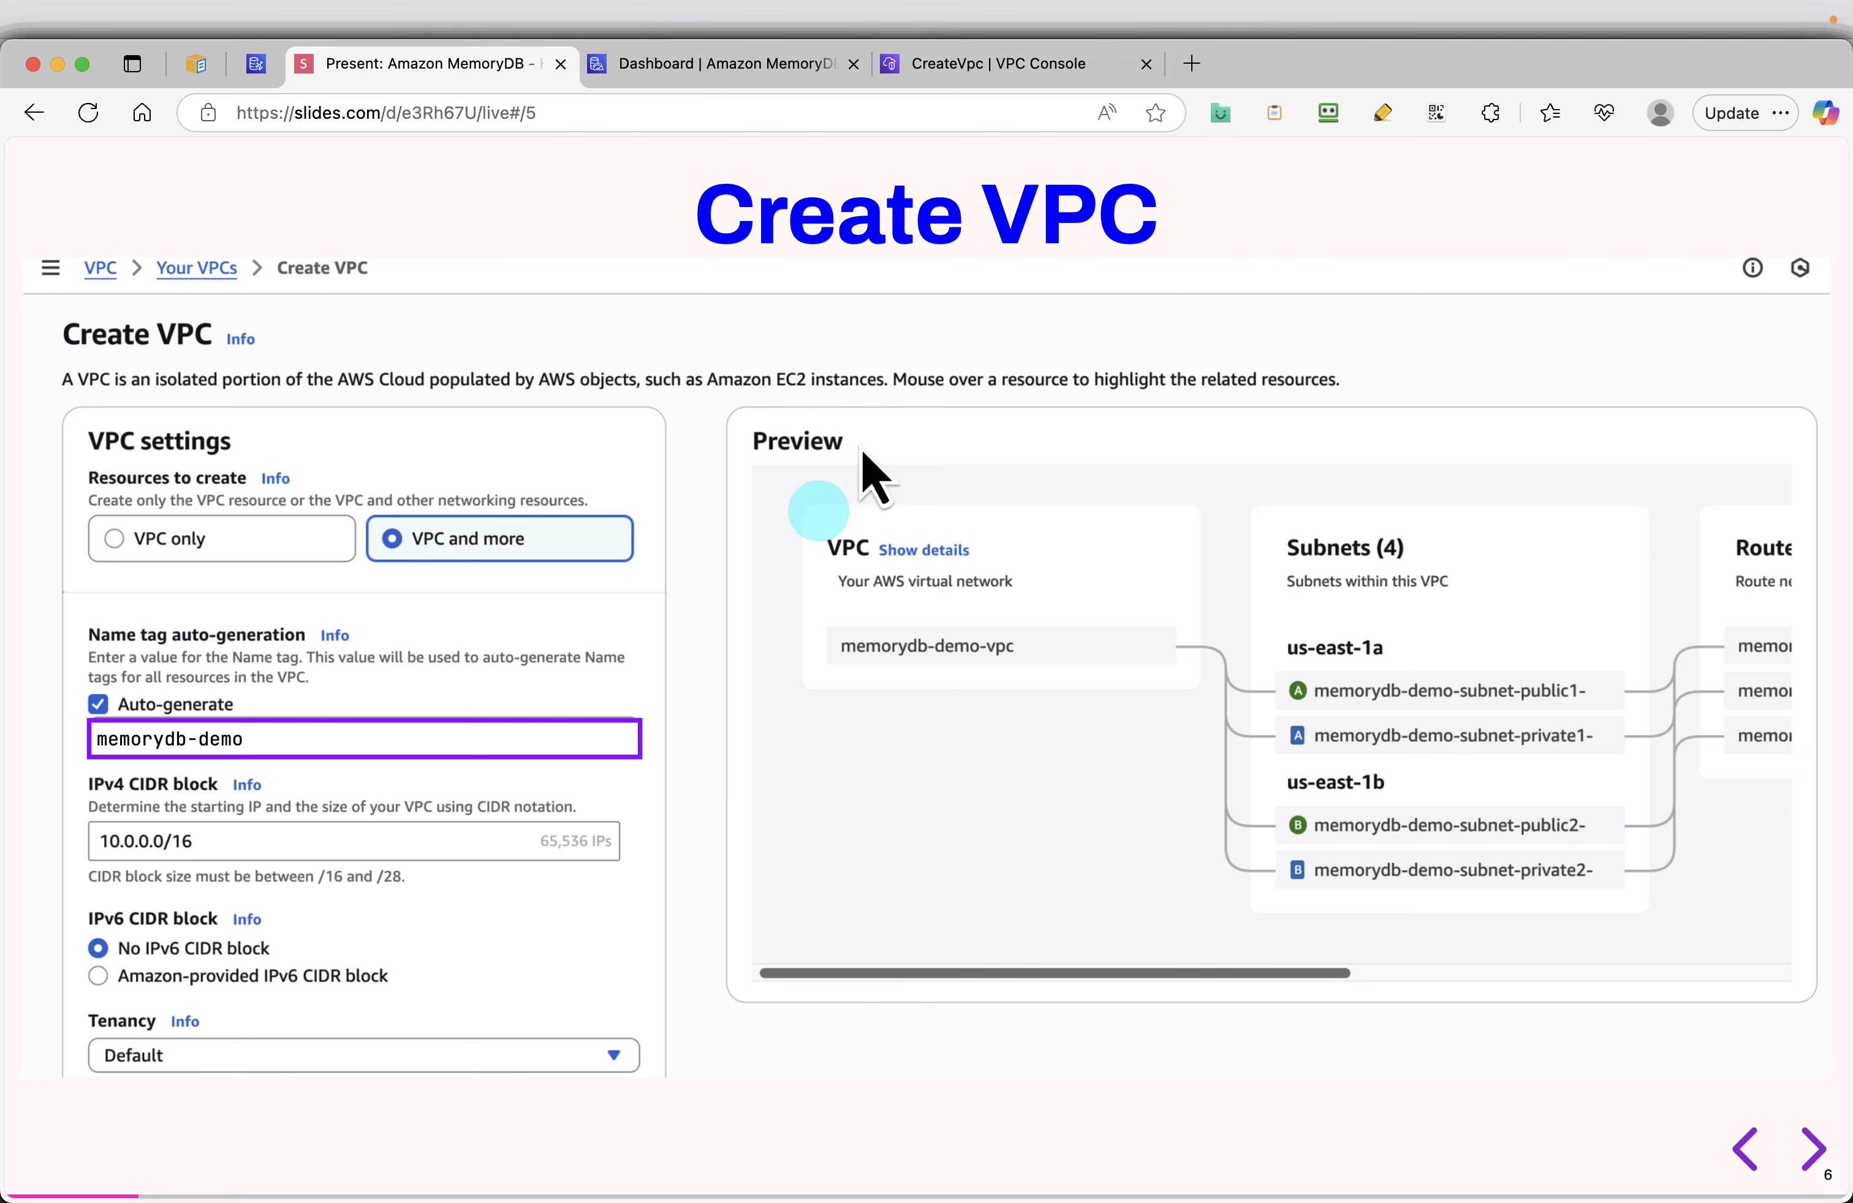
pyautogui.click(961, 72)
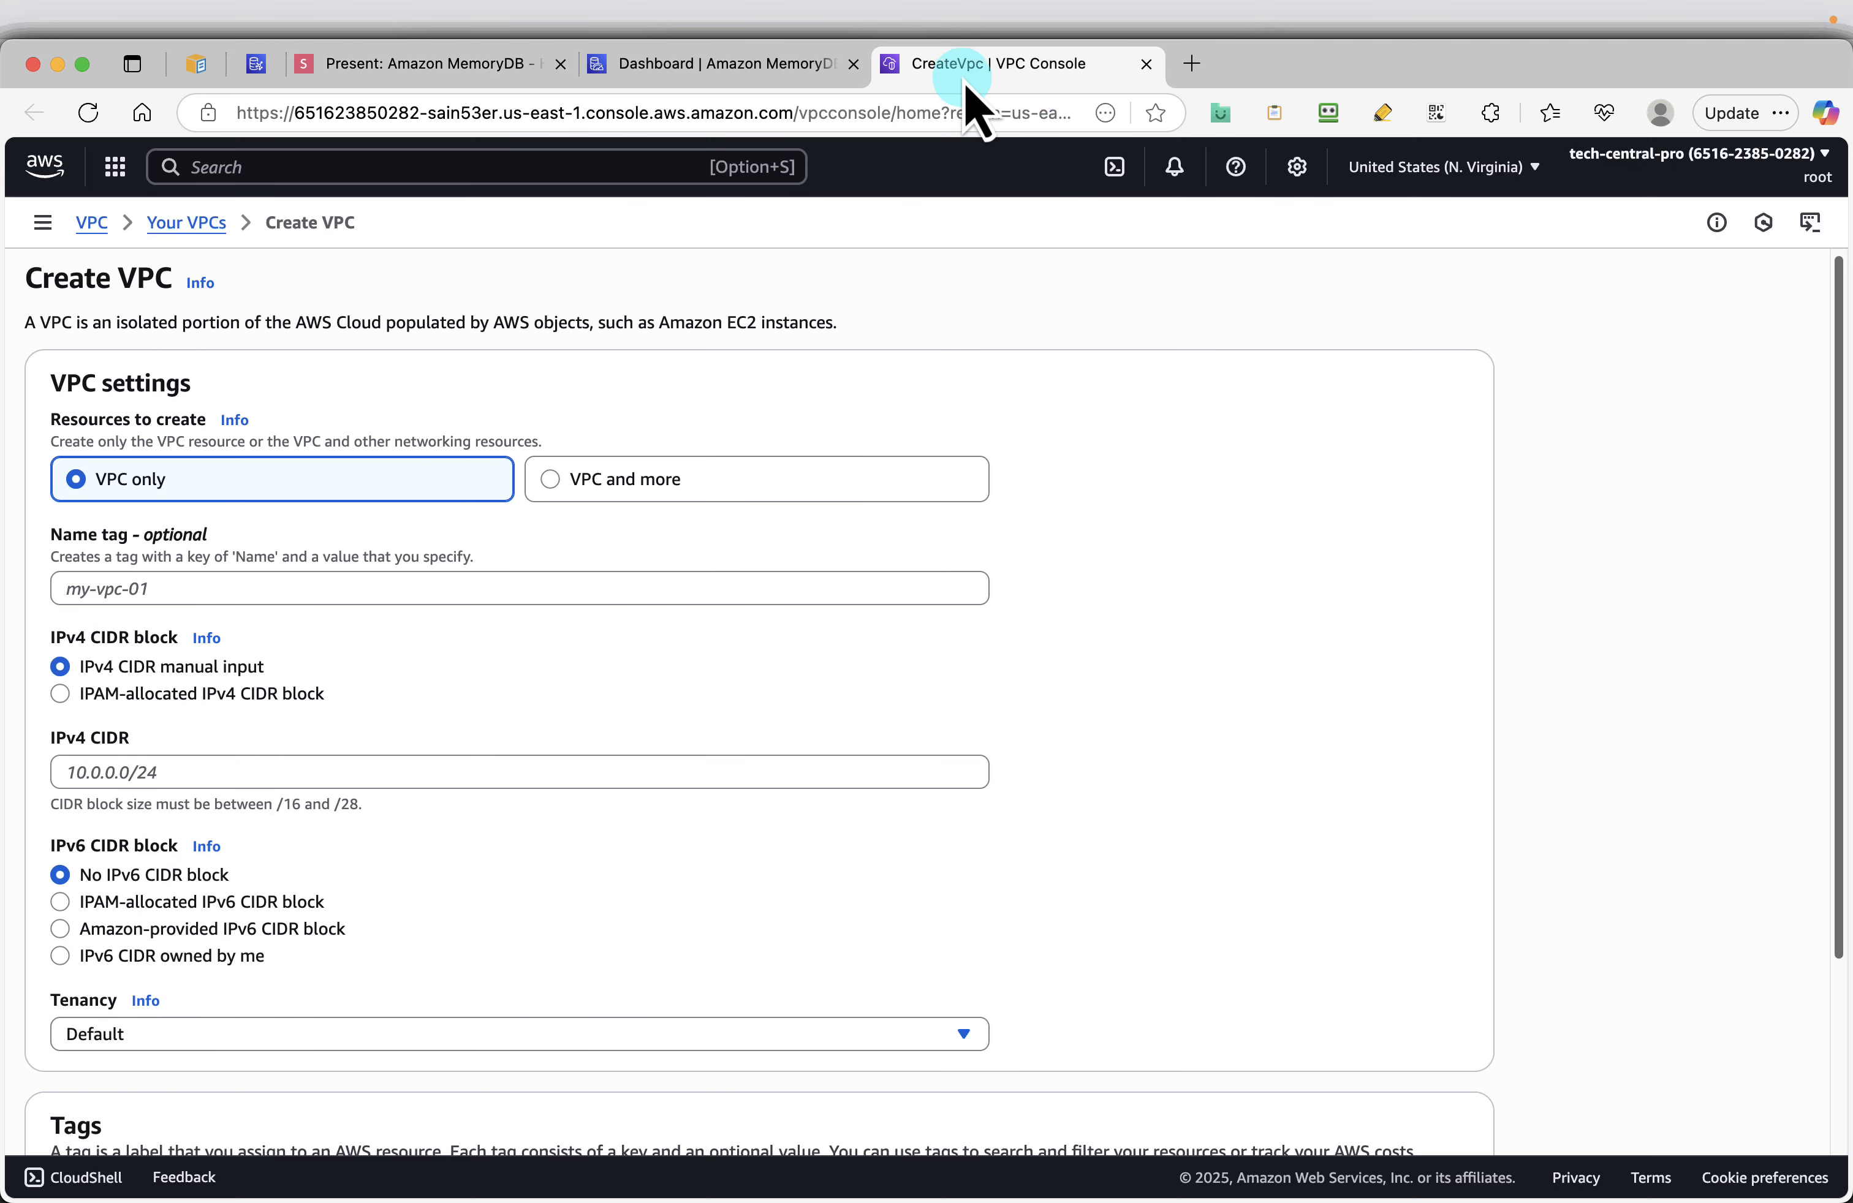
pyautogui.click(621, 480)
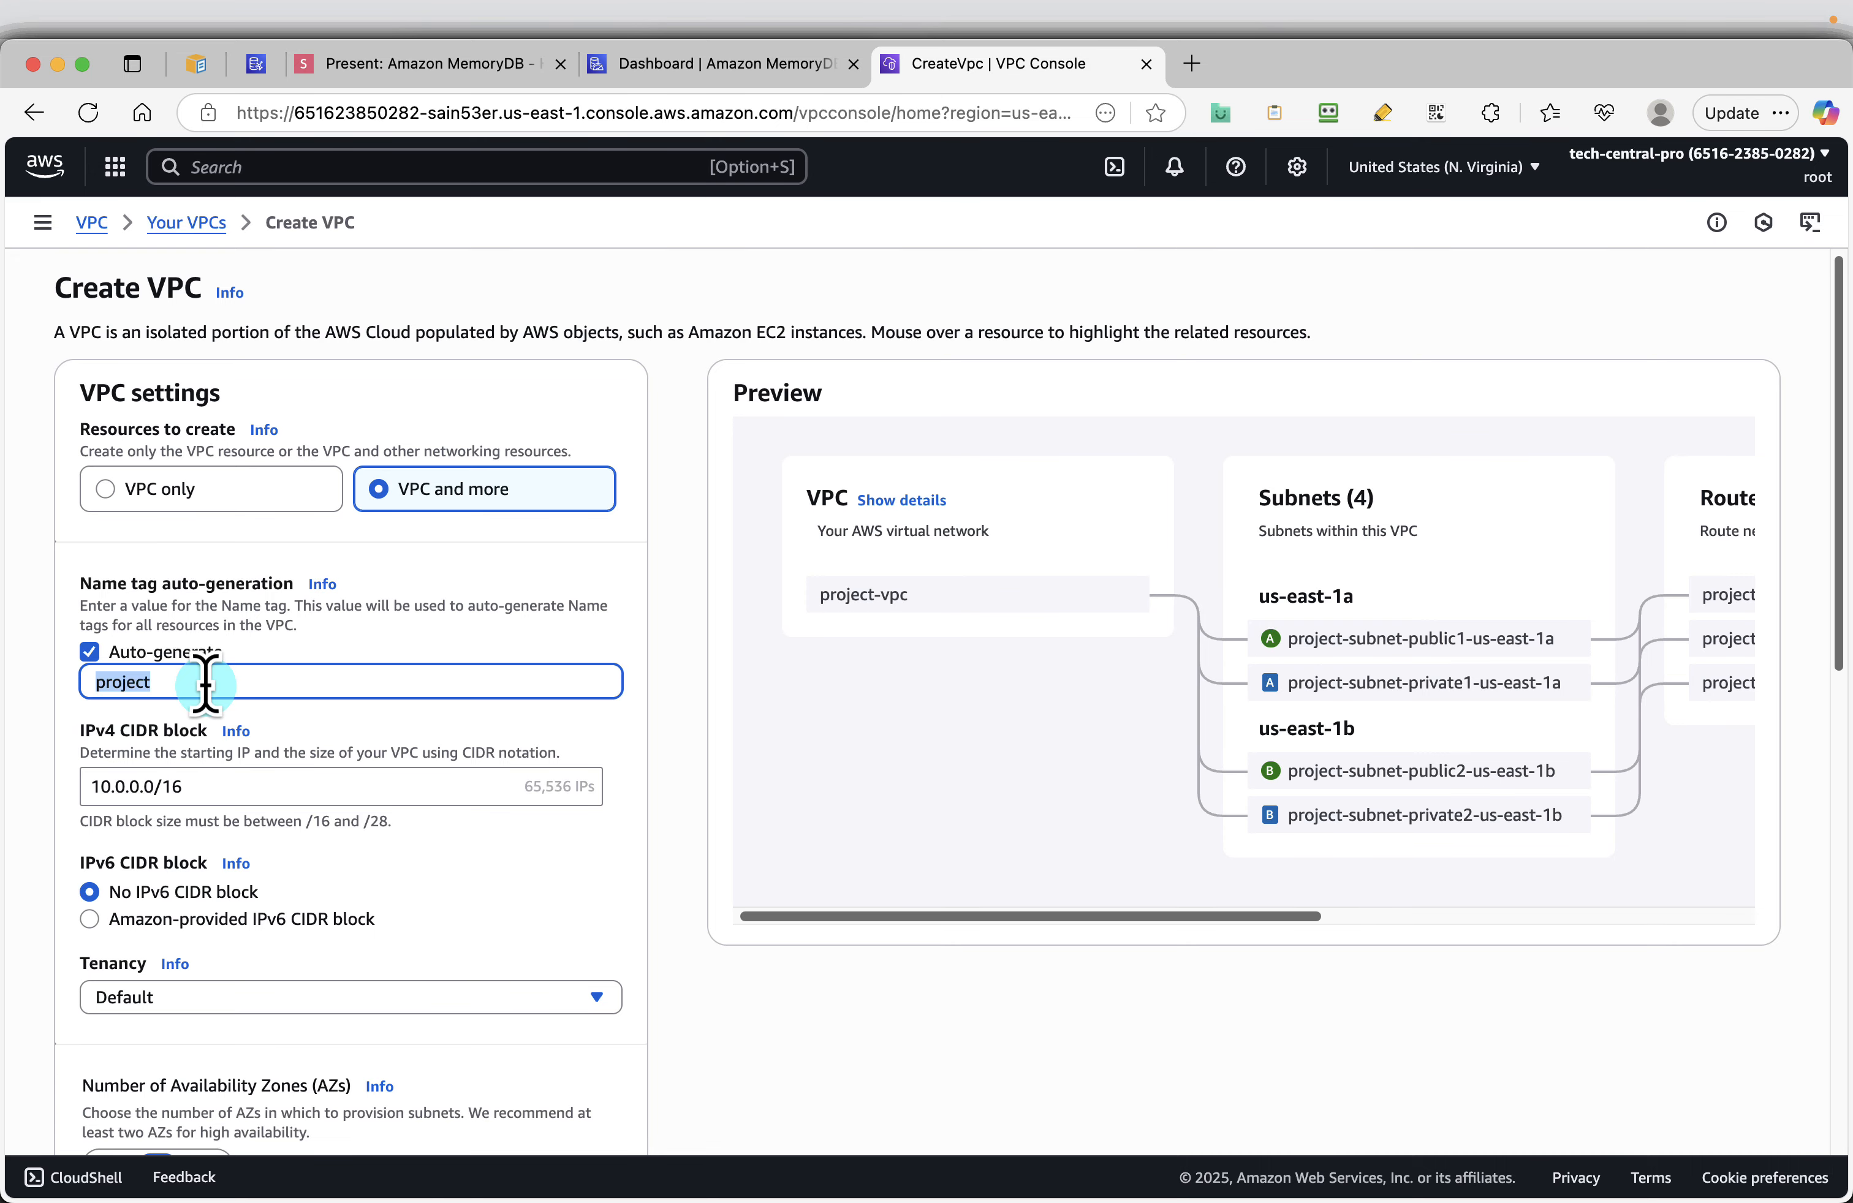
pyautogui.press('super+v')
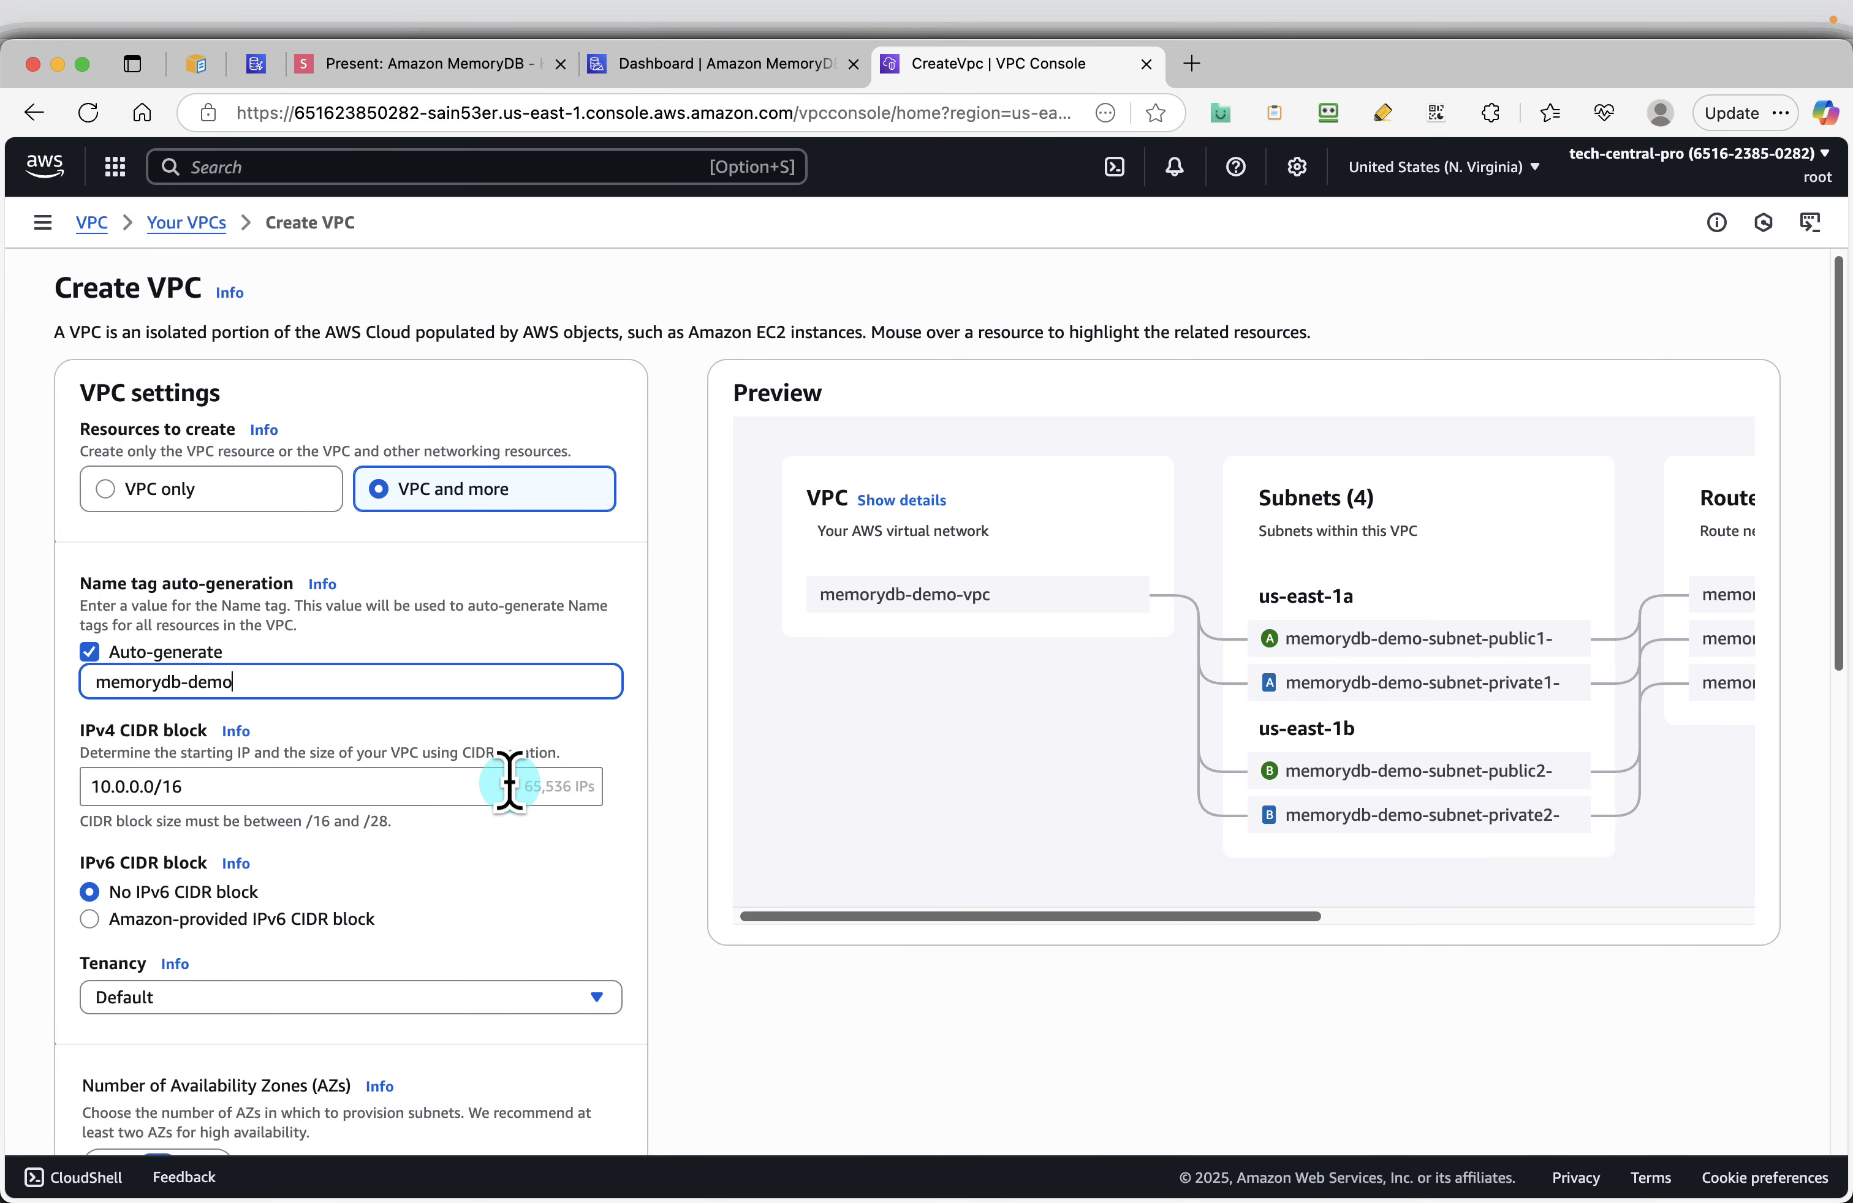
# Set the VPC's NAT gateways to 1 per AZ and its VPC endpoints to None
pyautogui.scroll(-2, 506, 778)
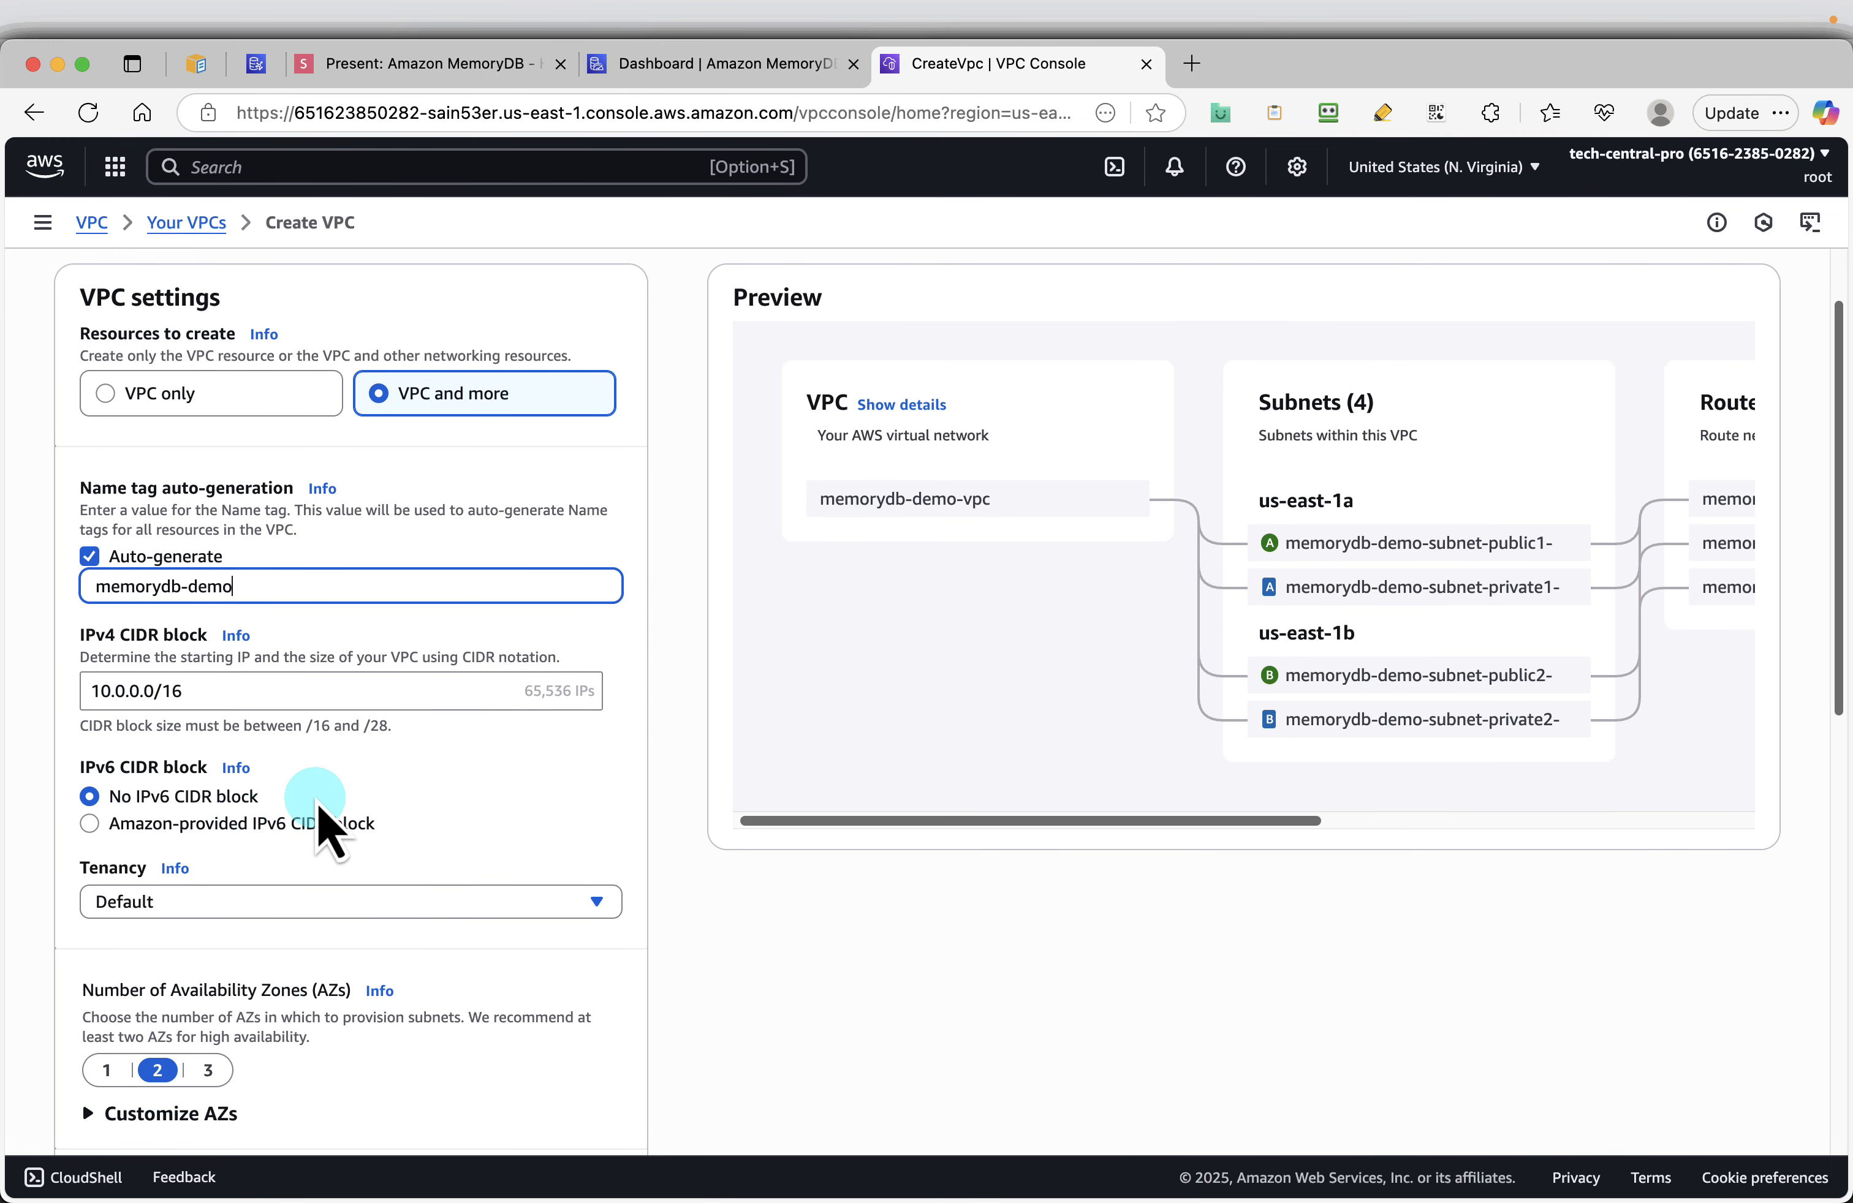
pyautogui.scroll(-5, 323, 830)
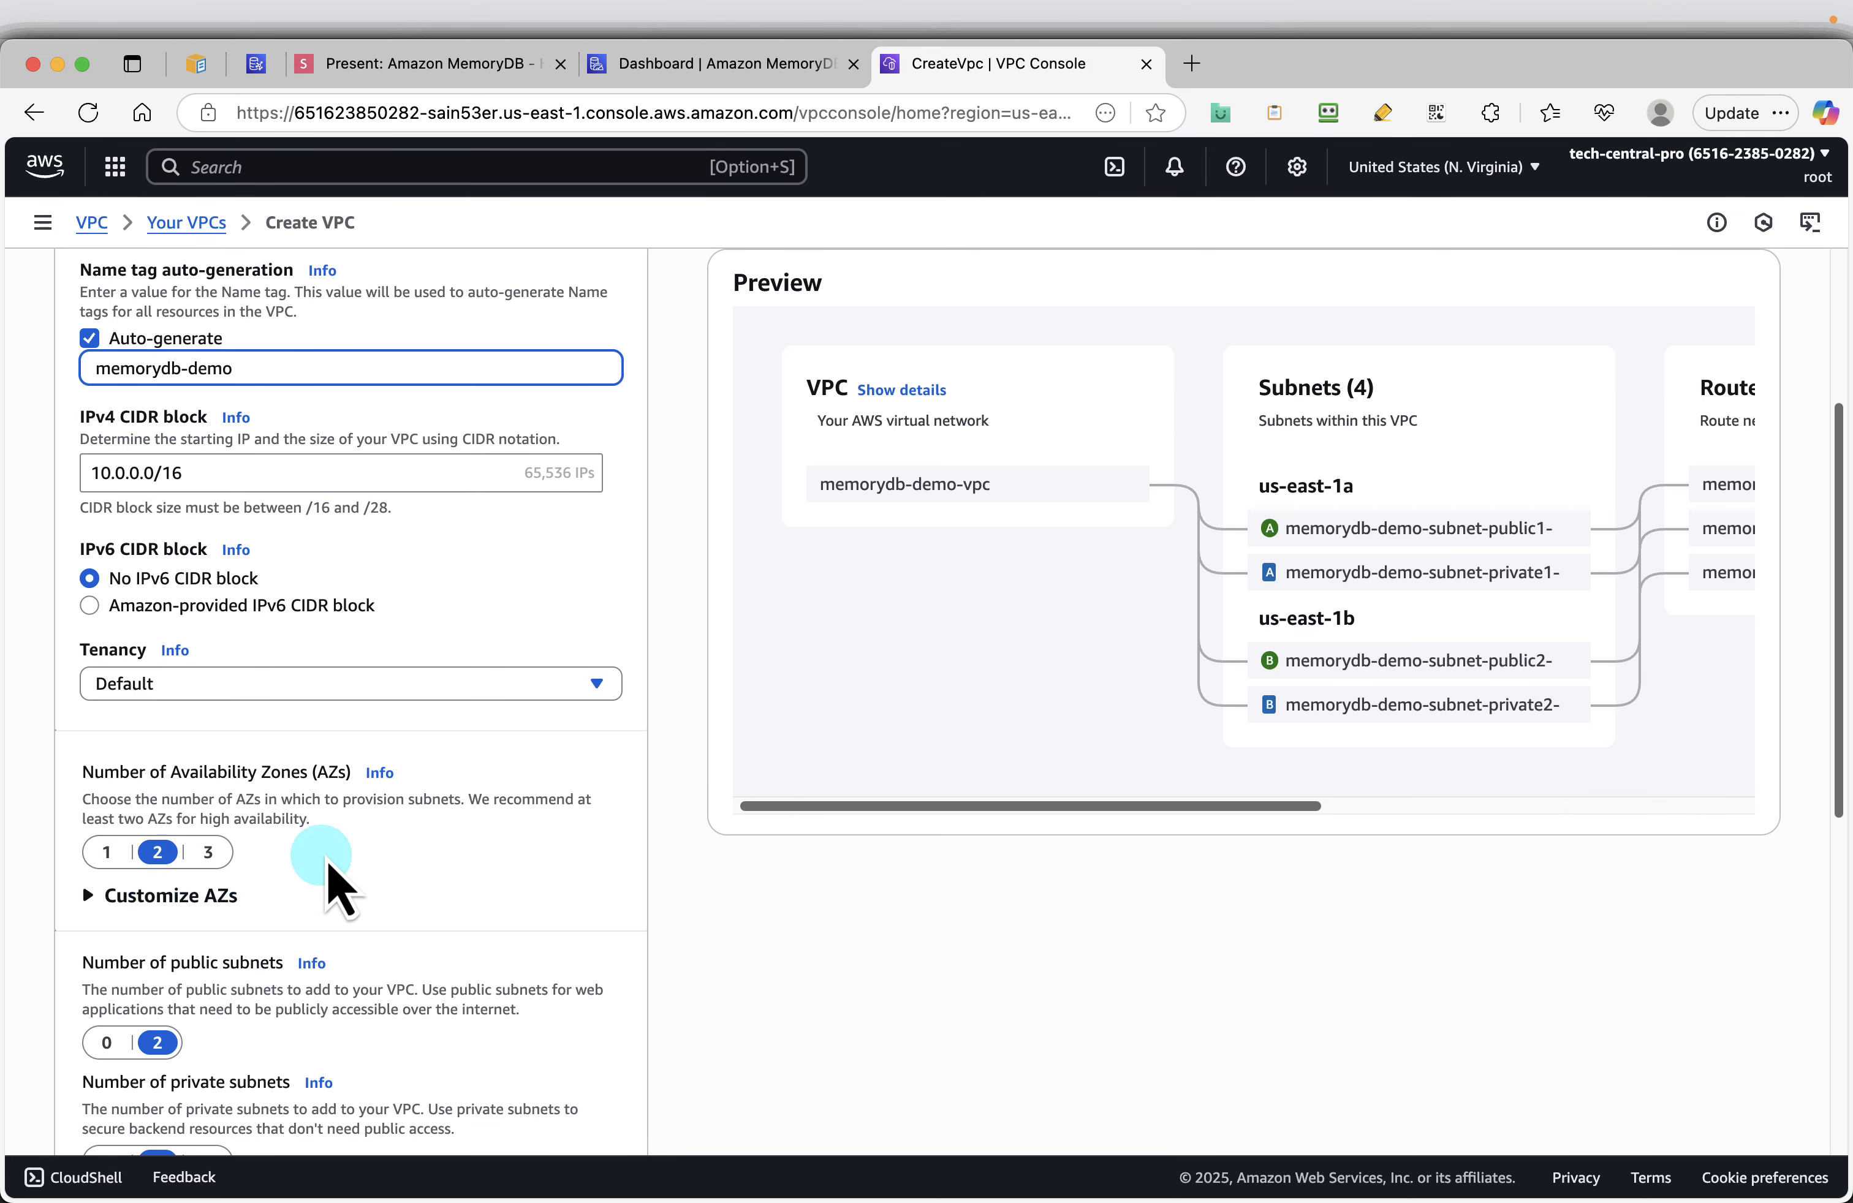
pyautogui.scroll(-4, 331, 880)
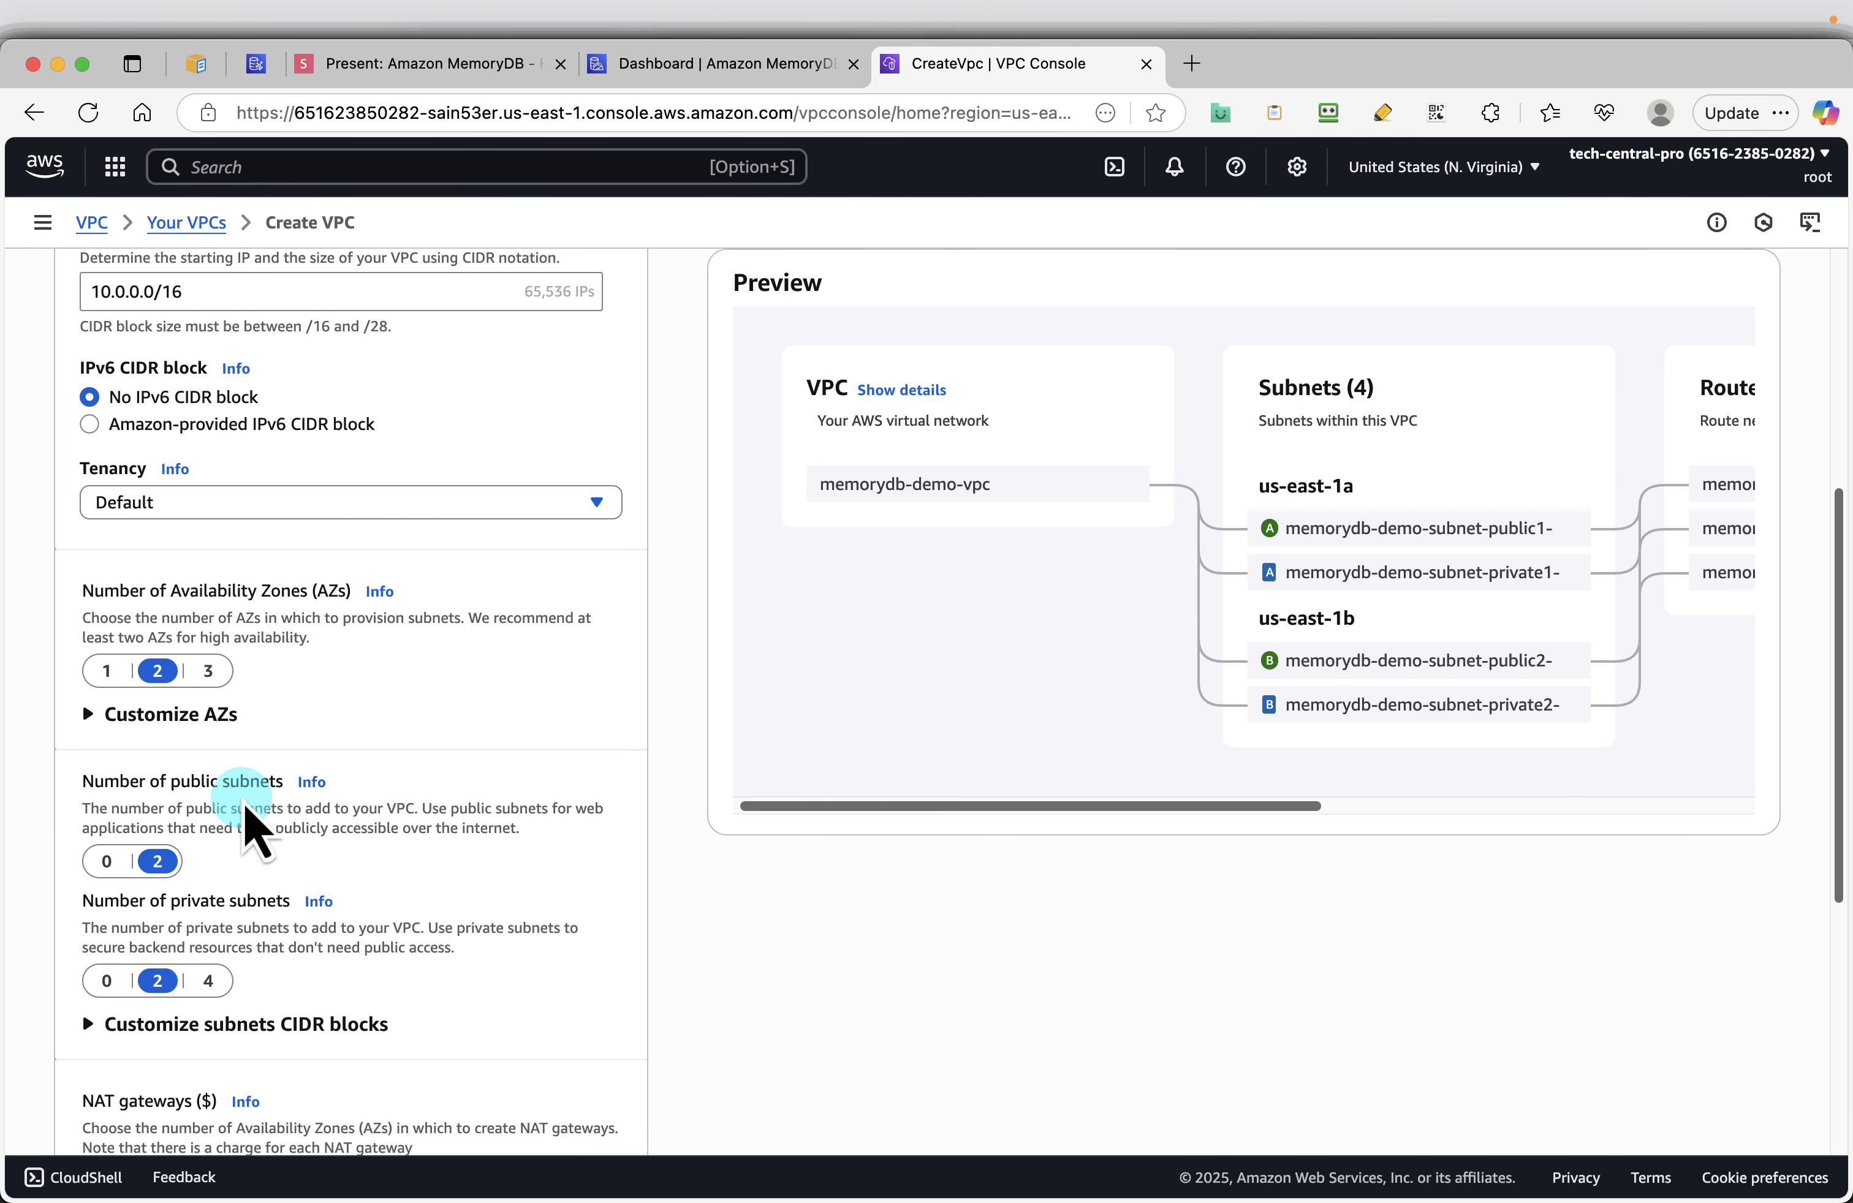
pyautogui.scroll(-1, 175, 891)
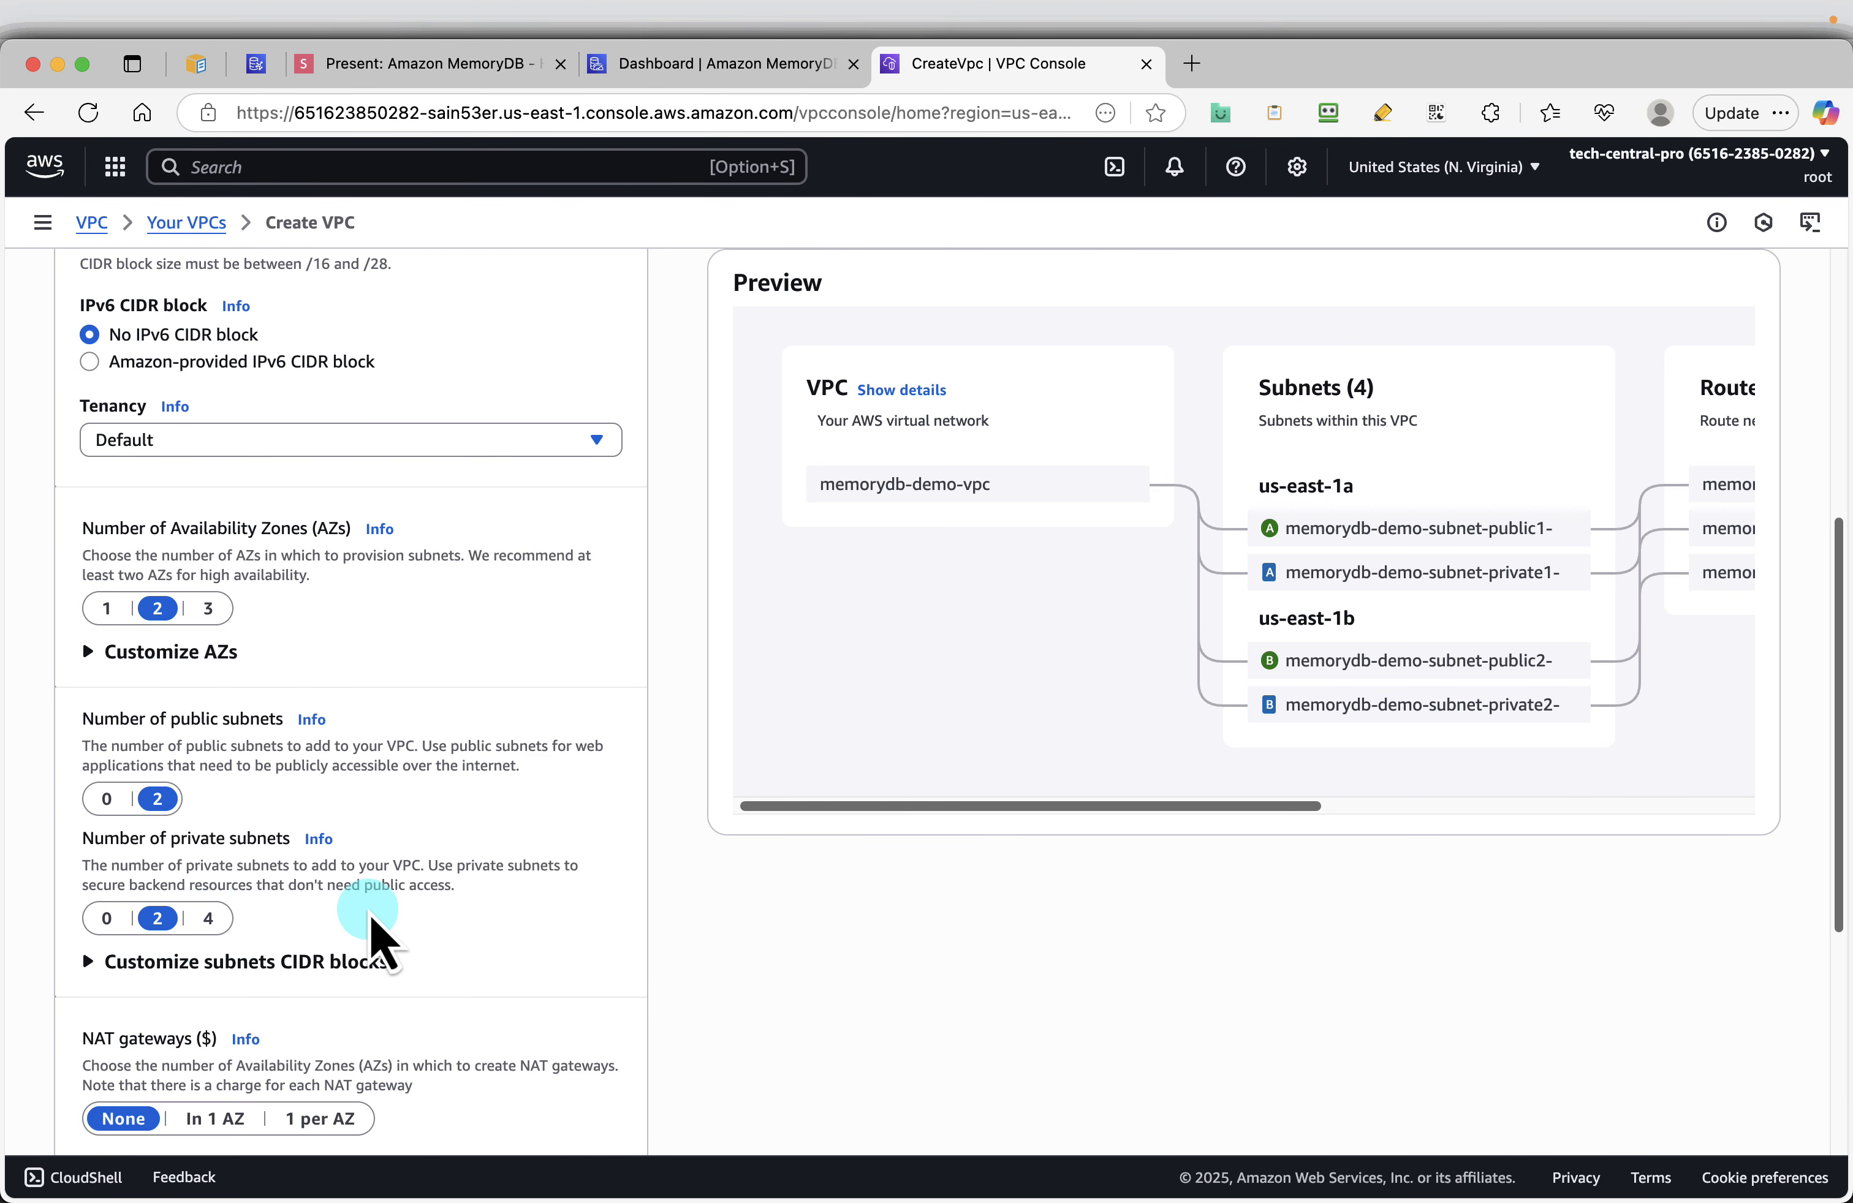
pyautogui.scroll(-2, 373, 930)
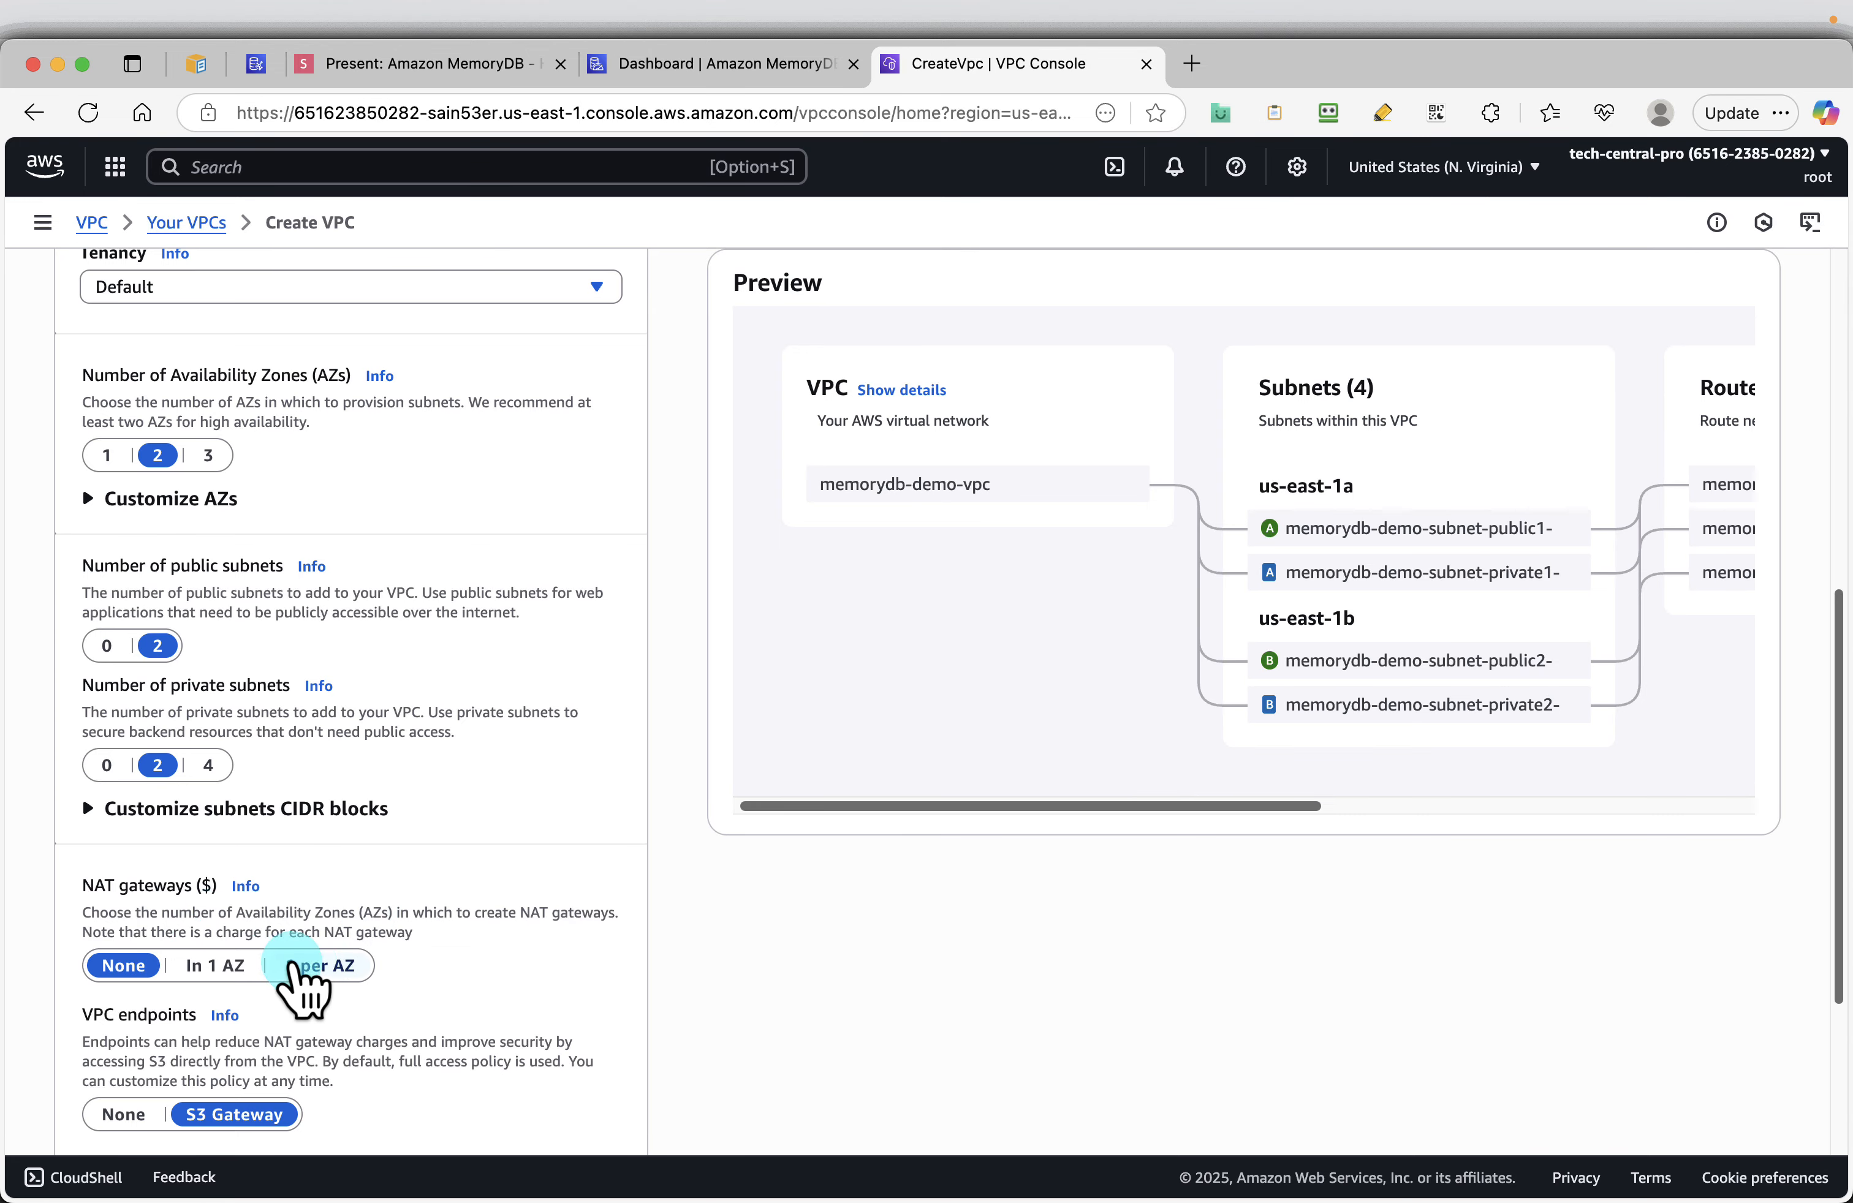
pyautogui.click(320, 967)
pyautogui.scroll(-2, 585, 942)
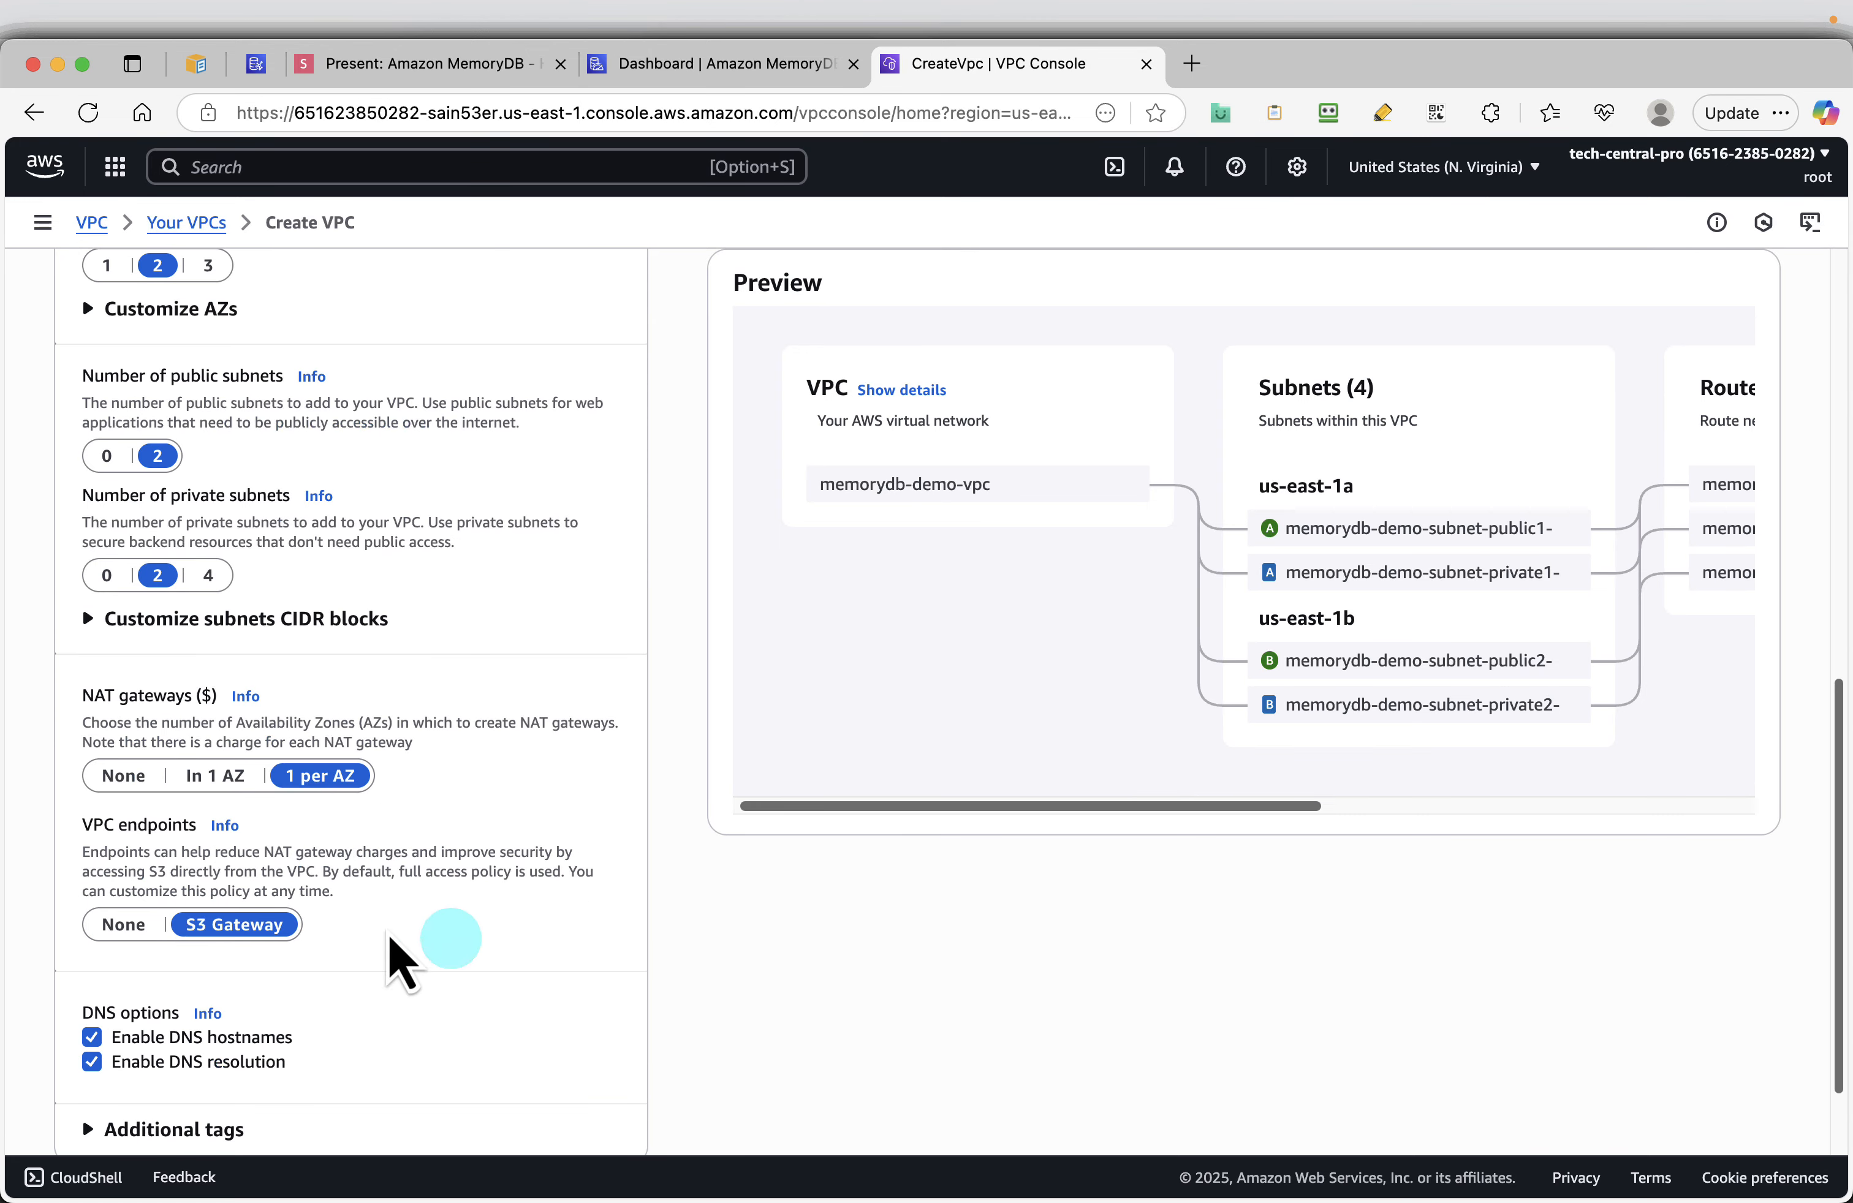
pyautogui.click(123, 925)
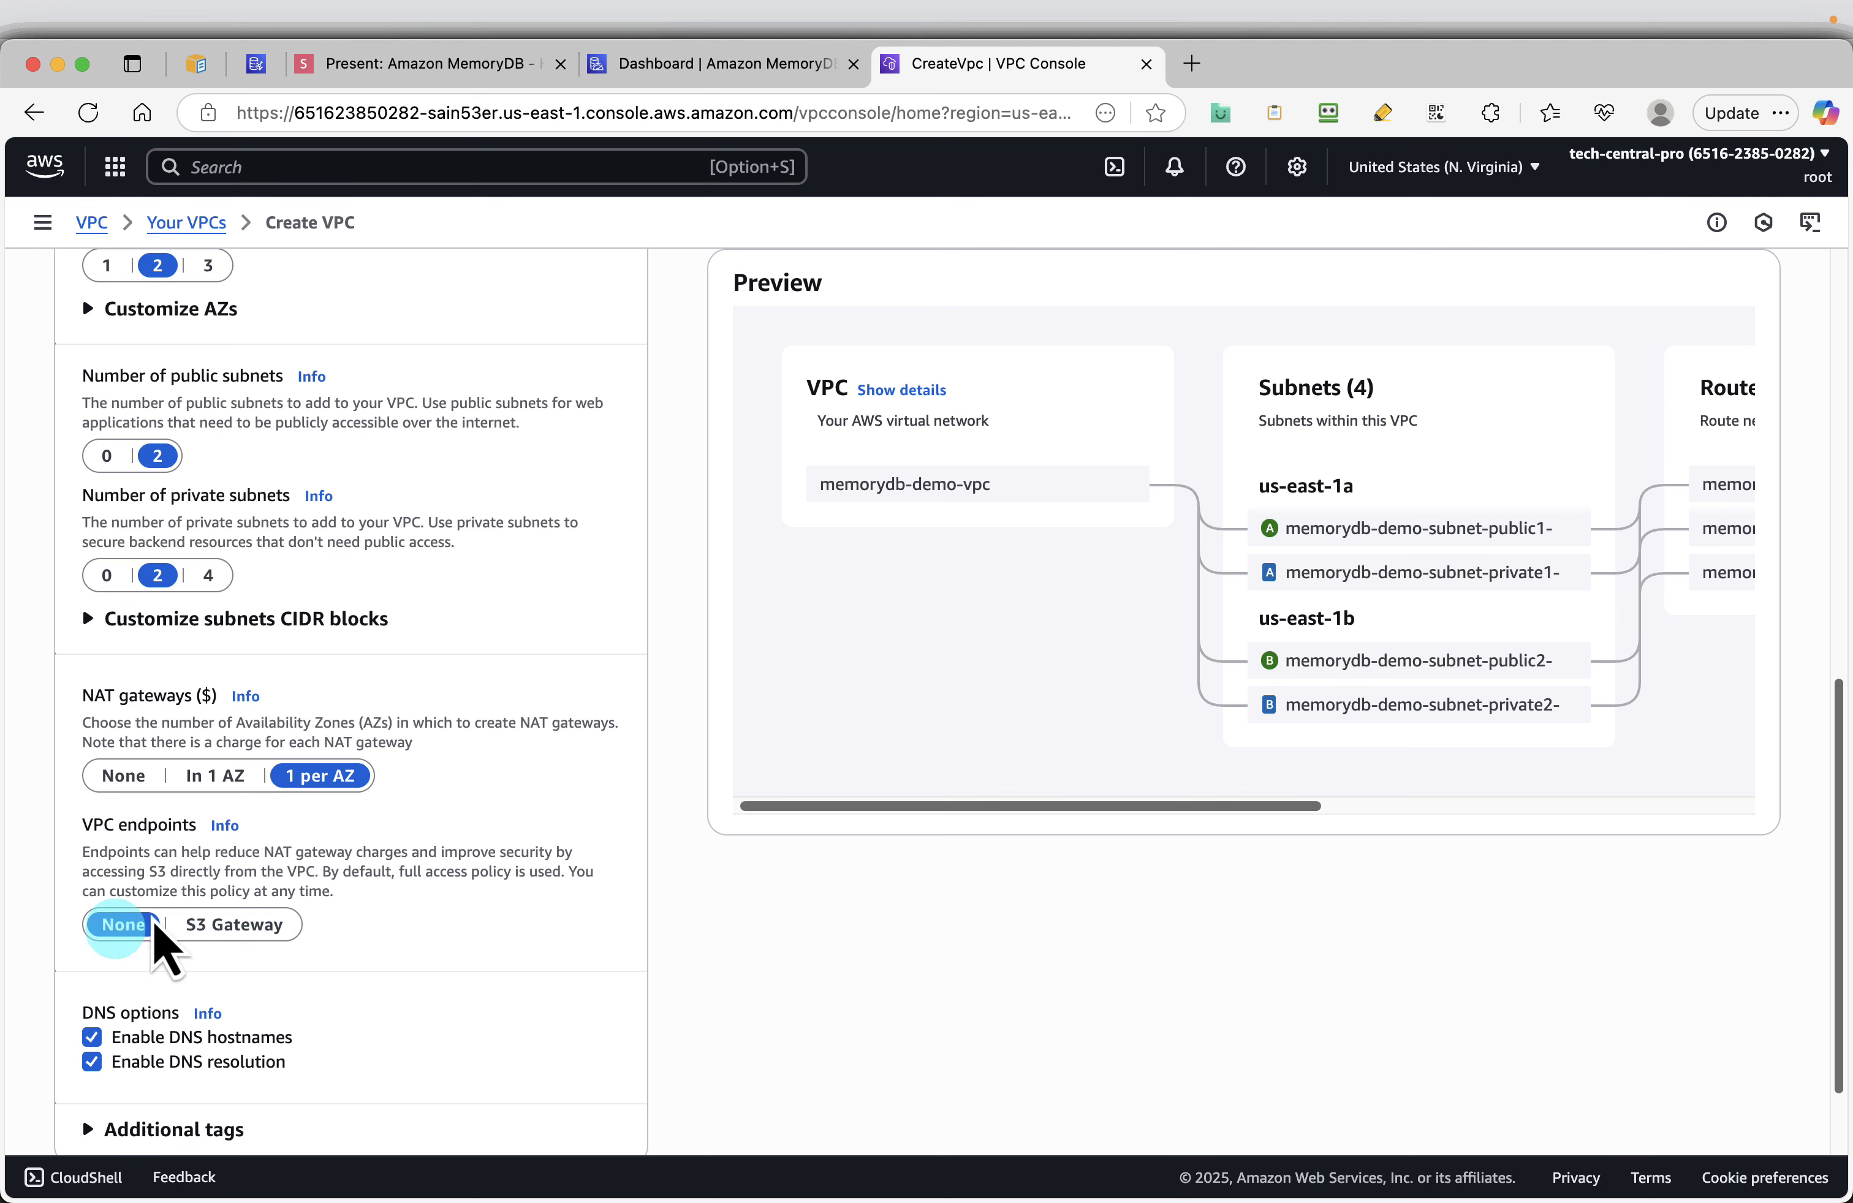
# Expand the VPC's Additional tags section and check the slides covering availability zones, subnets, gateways and DNS options
pyautogui.scroll(-2, 455, 868)
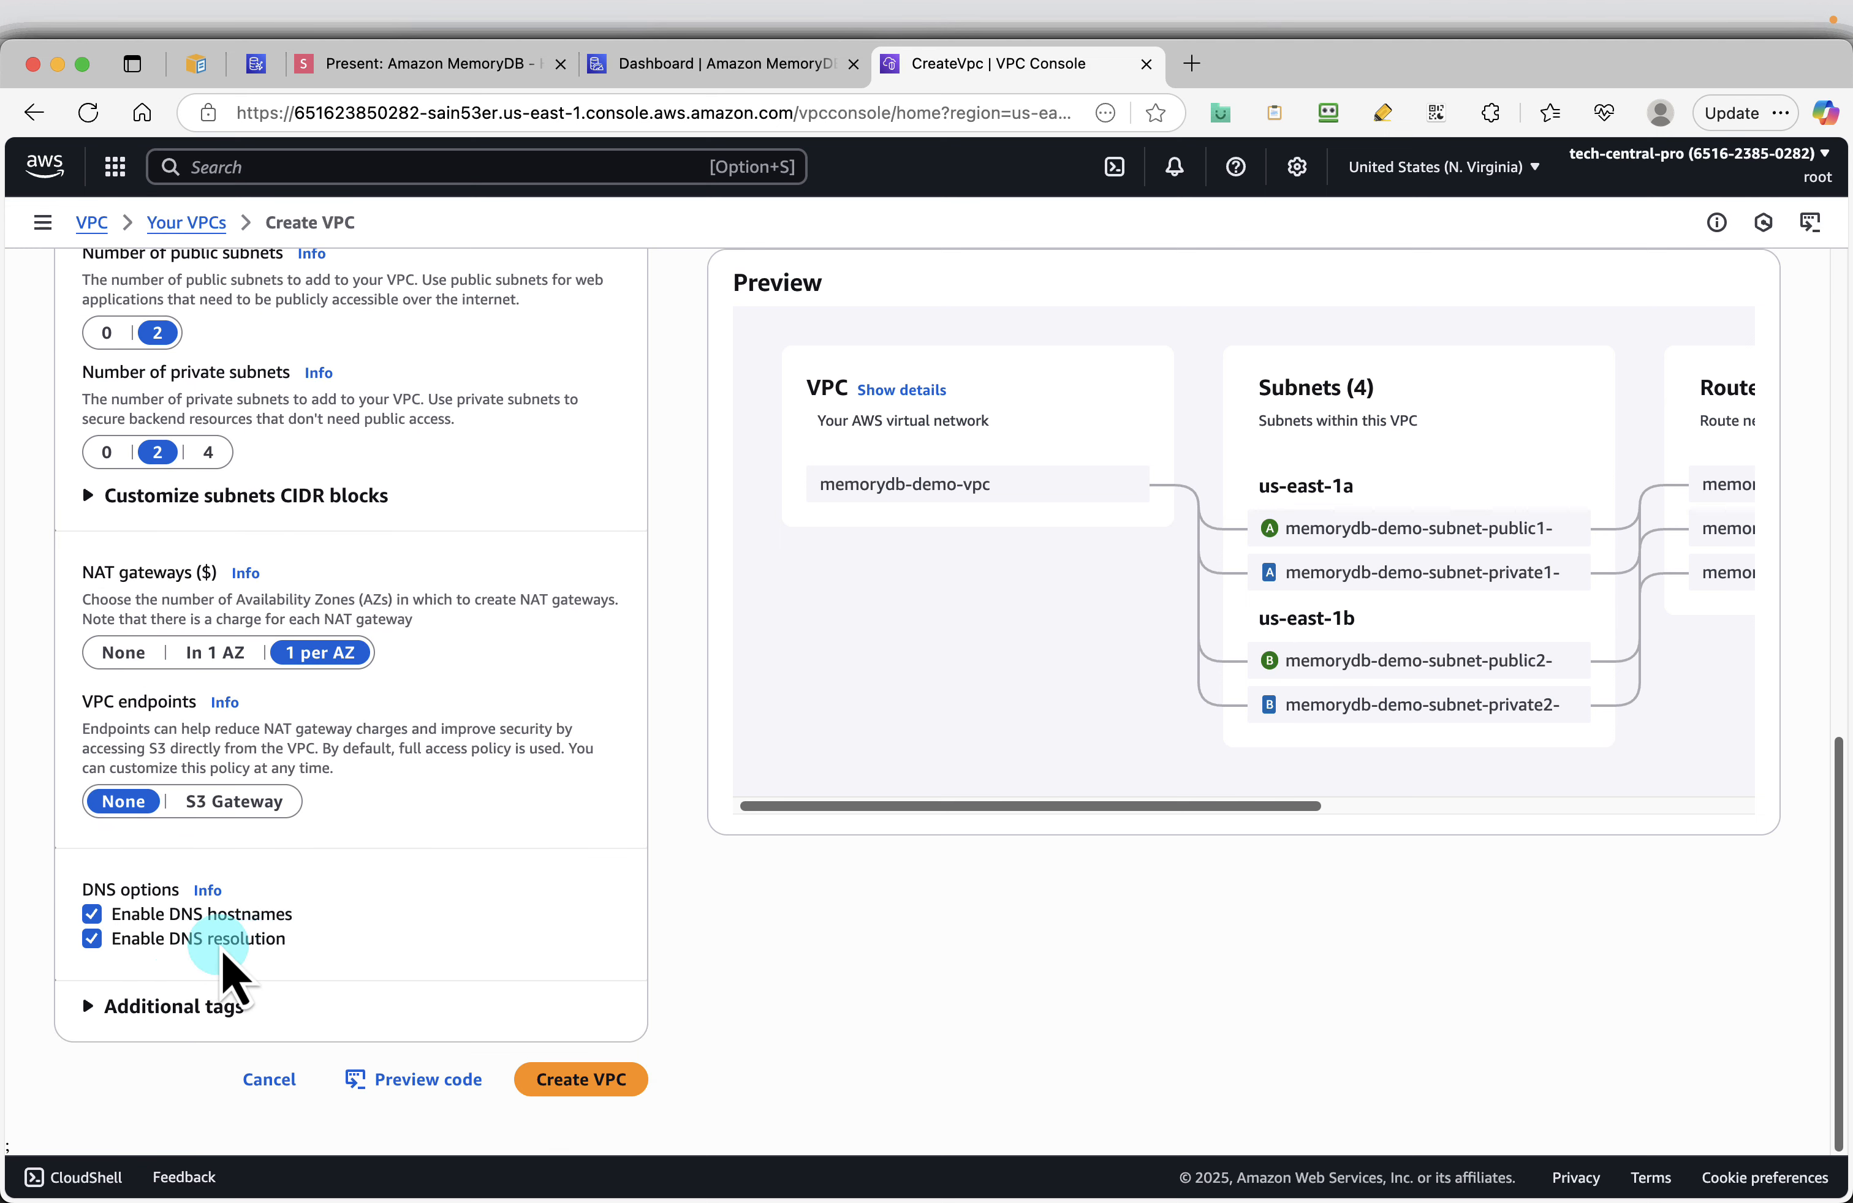
pyautogui.click(216, 1008)
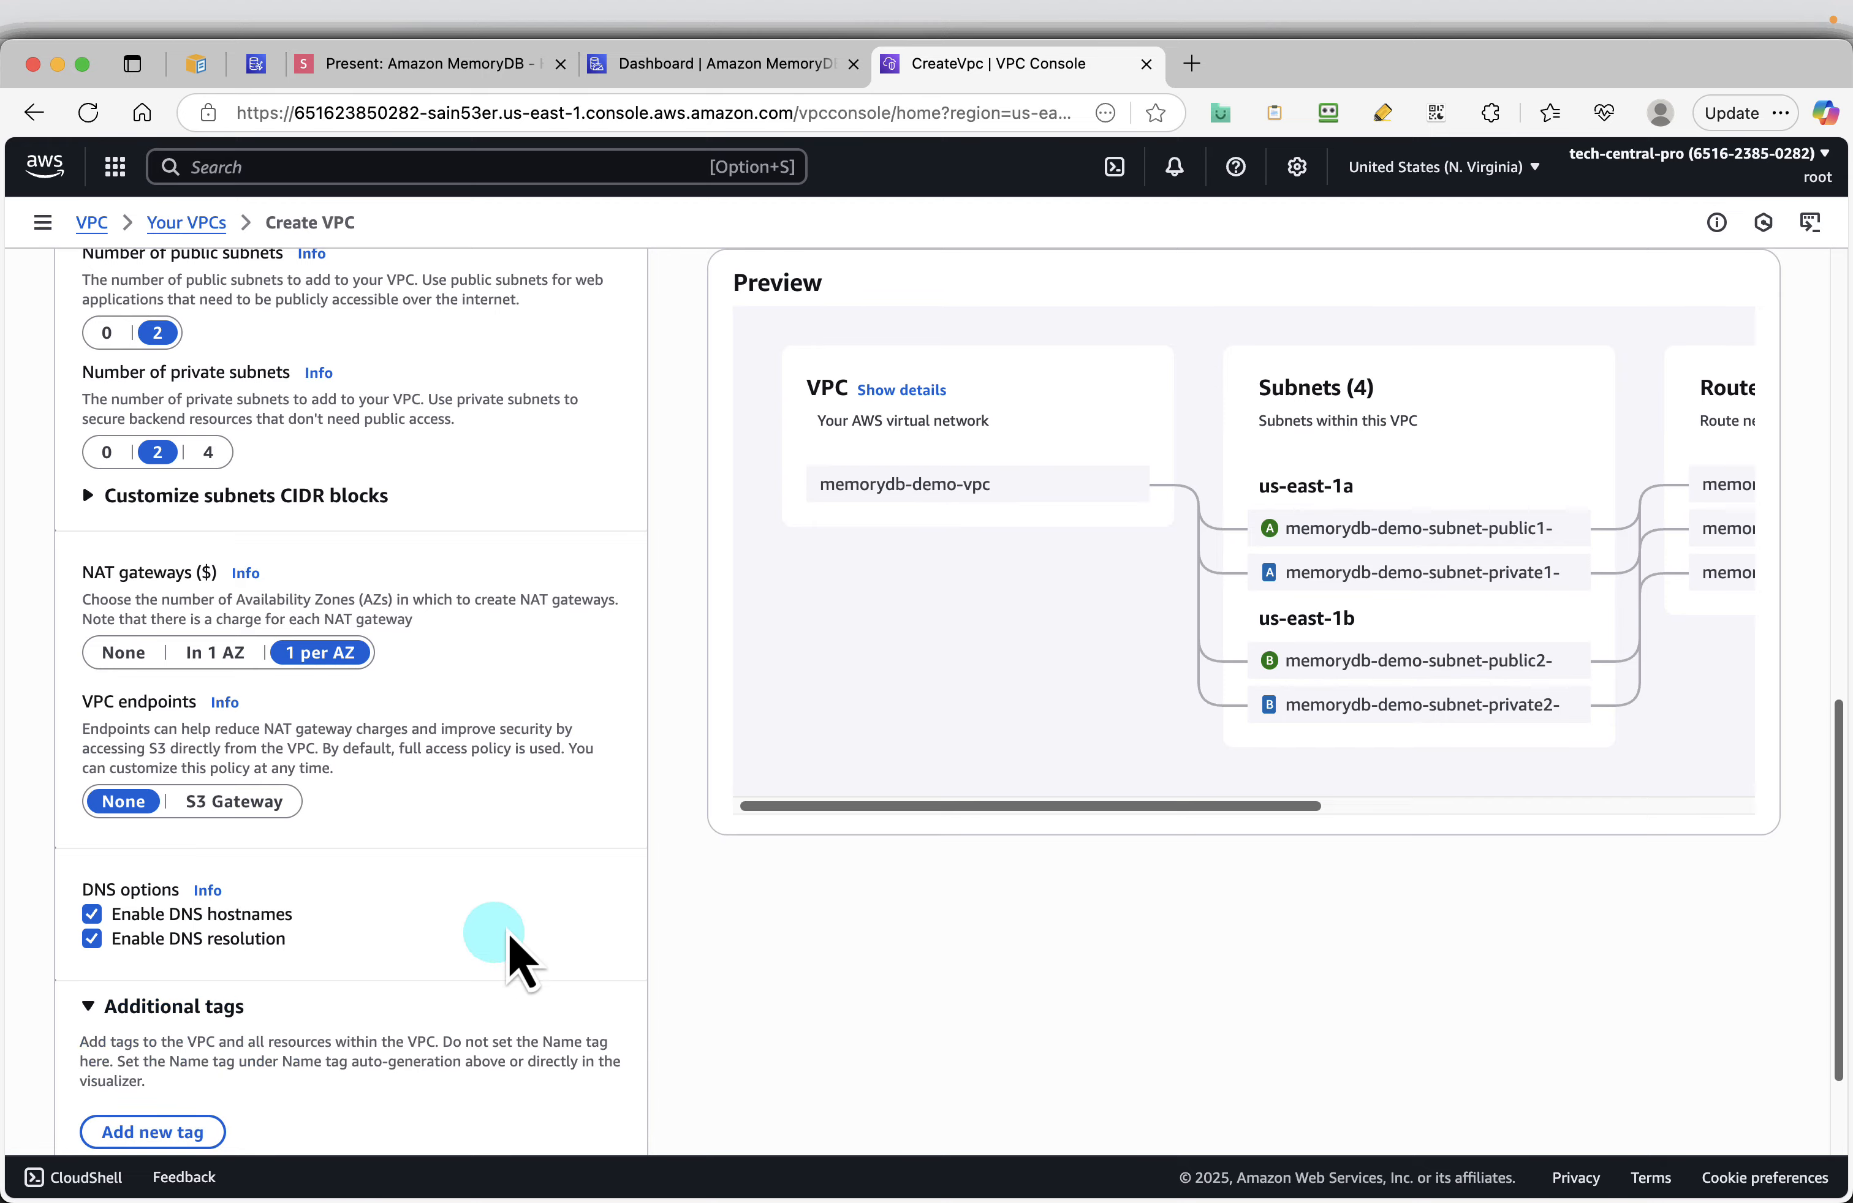
pyautogui.scroll(-2, 527, 946)
pyautogui.click(451, 68)
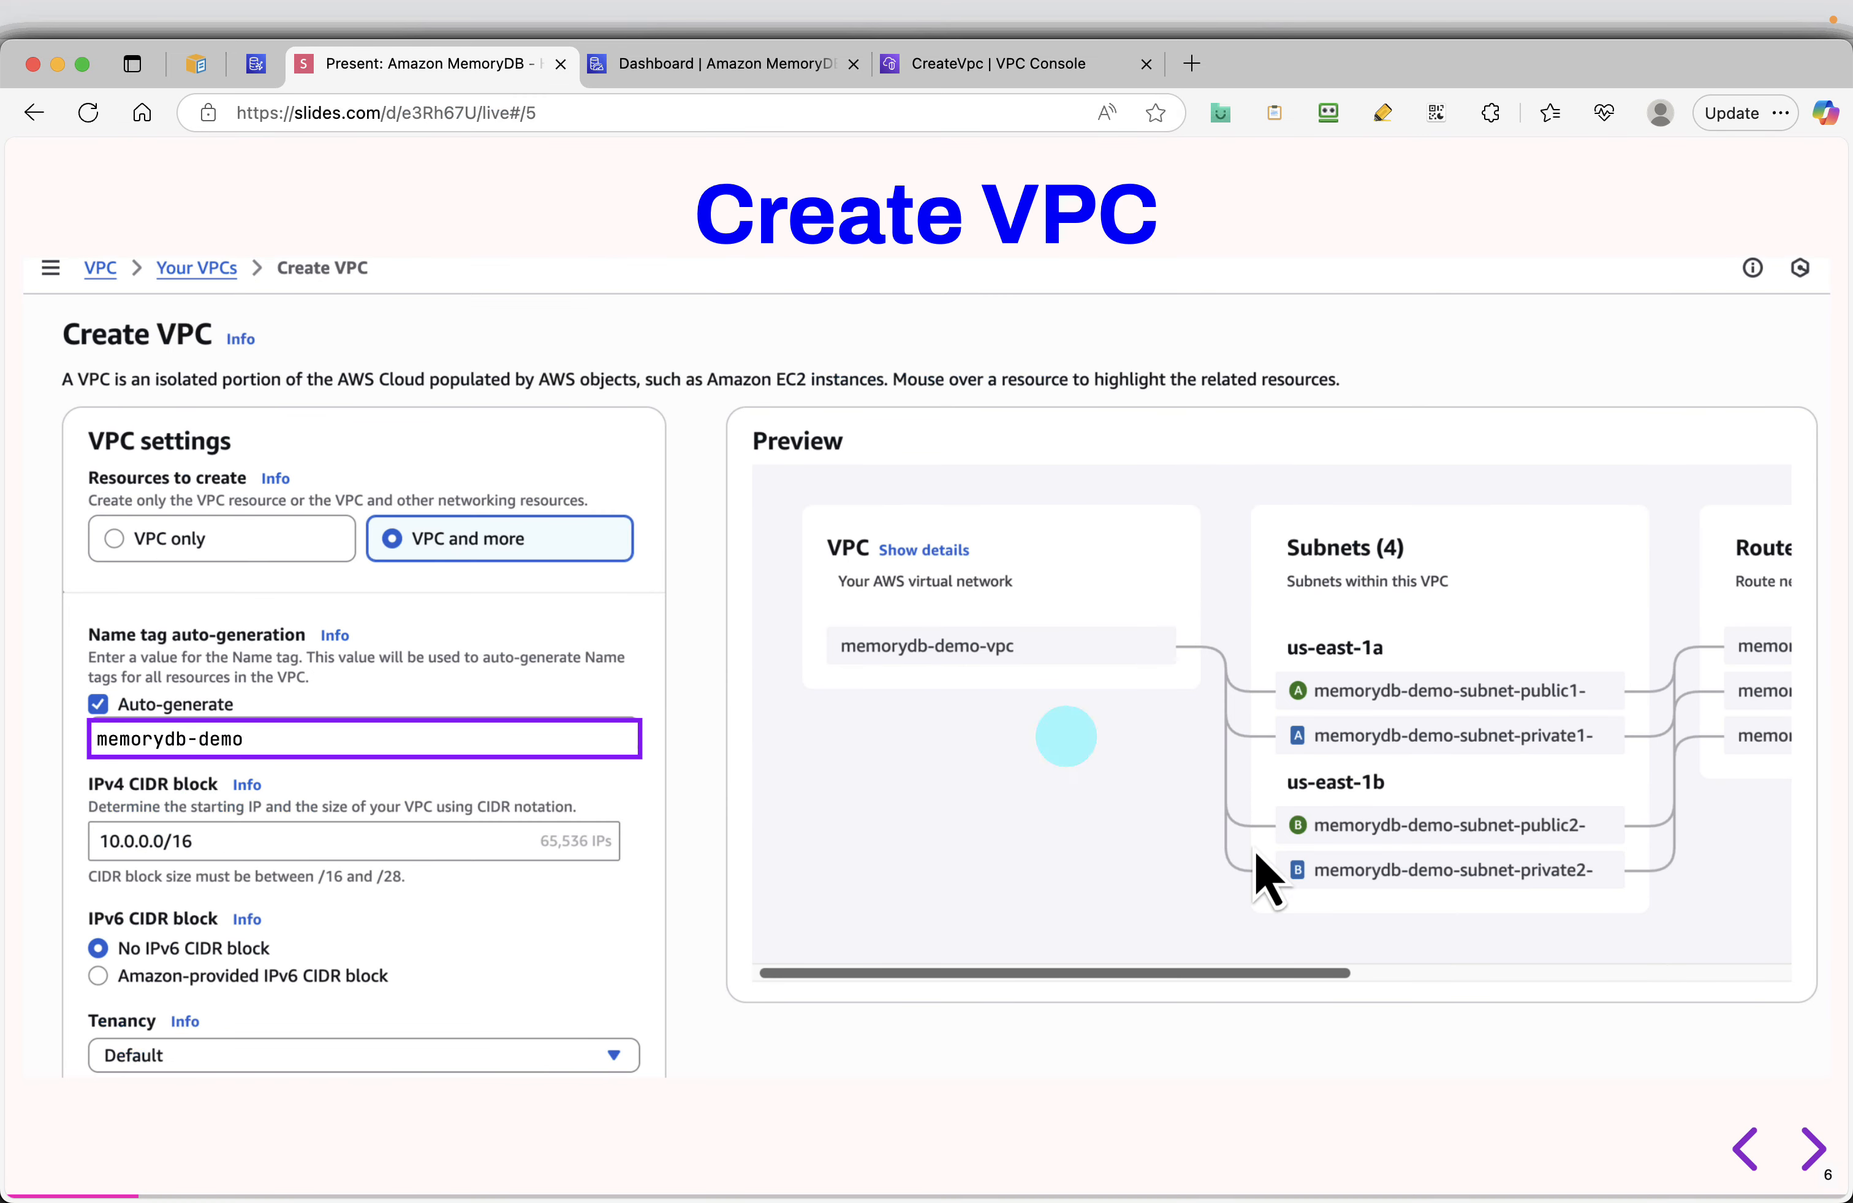
pyautogui.click(1808, 1144)
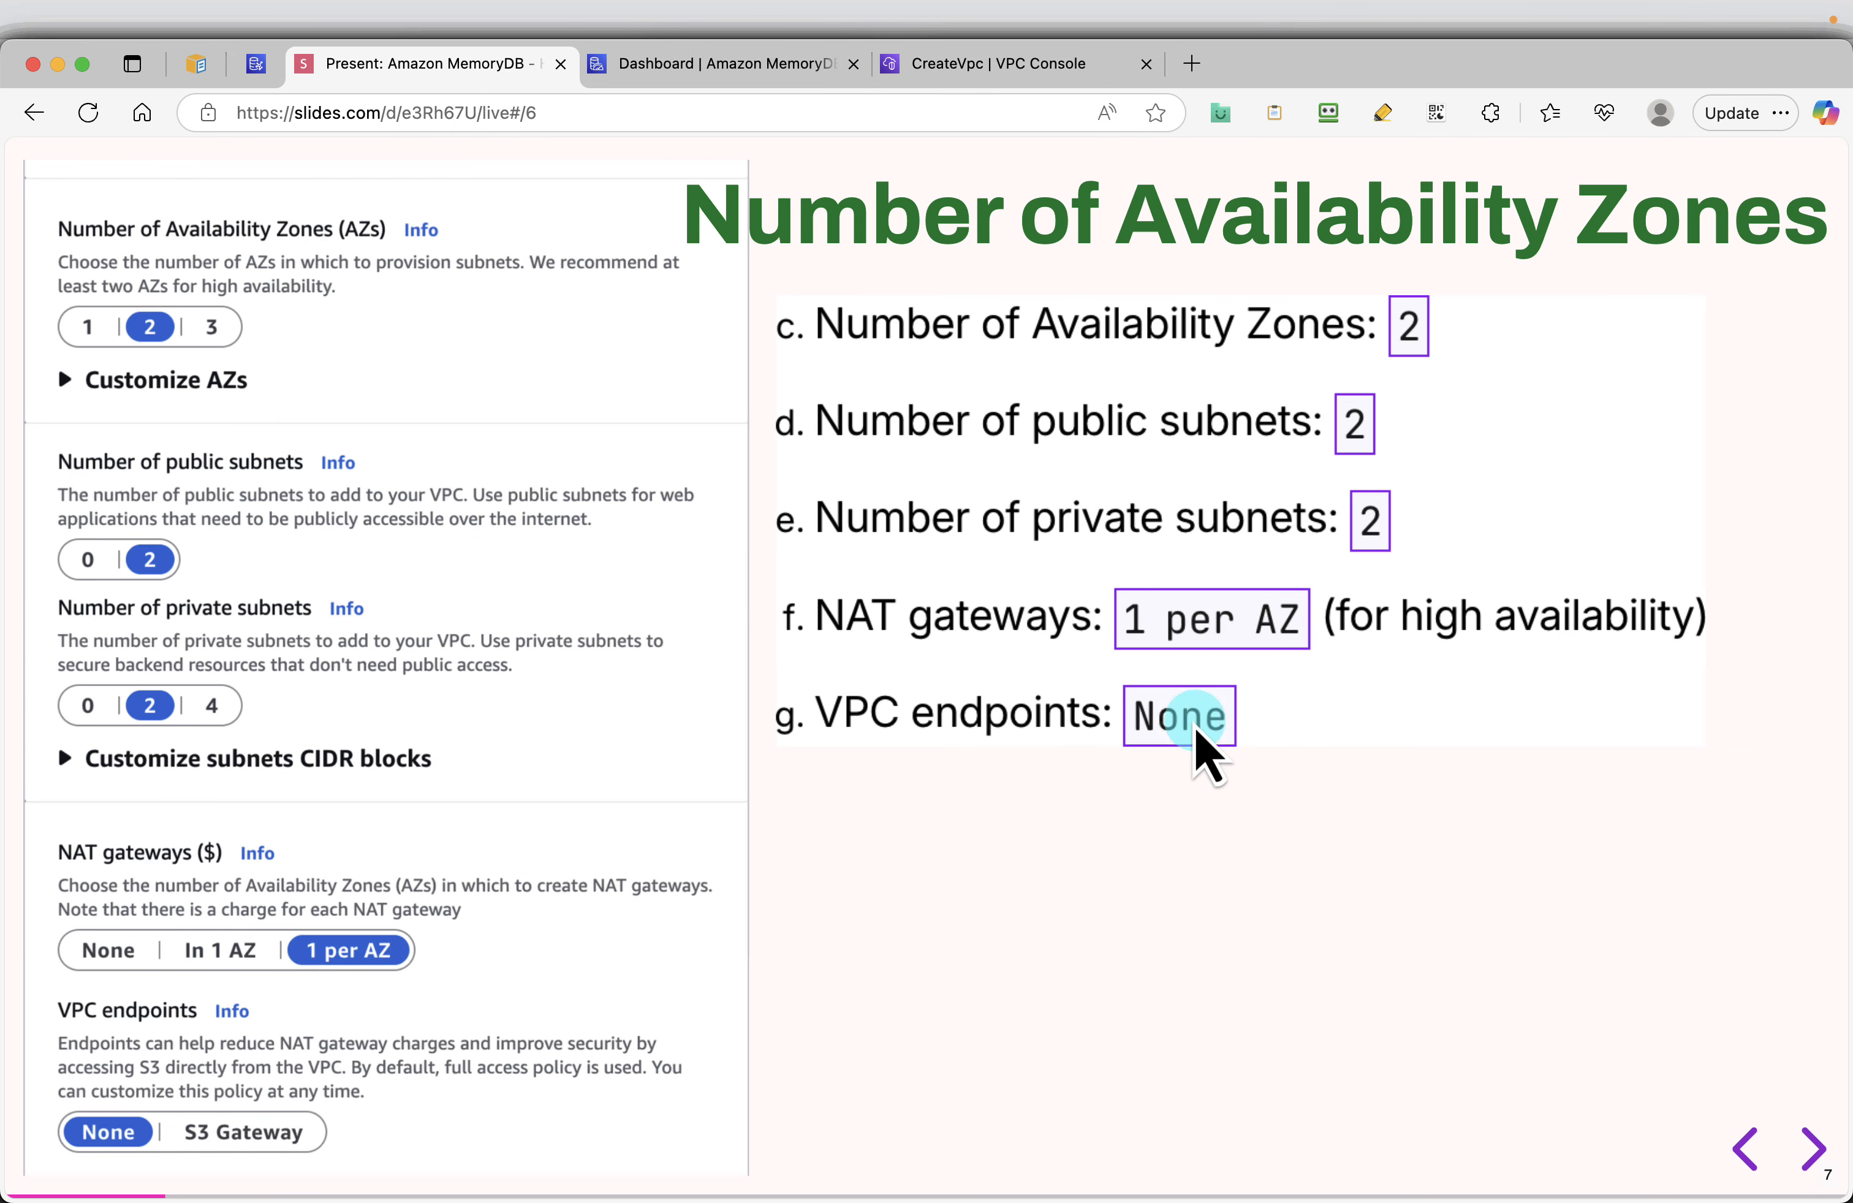
pyautogui.click(1811, 1149)
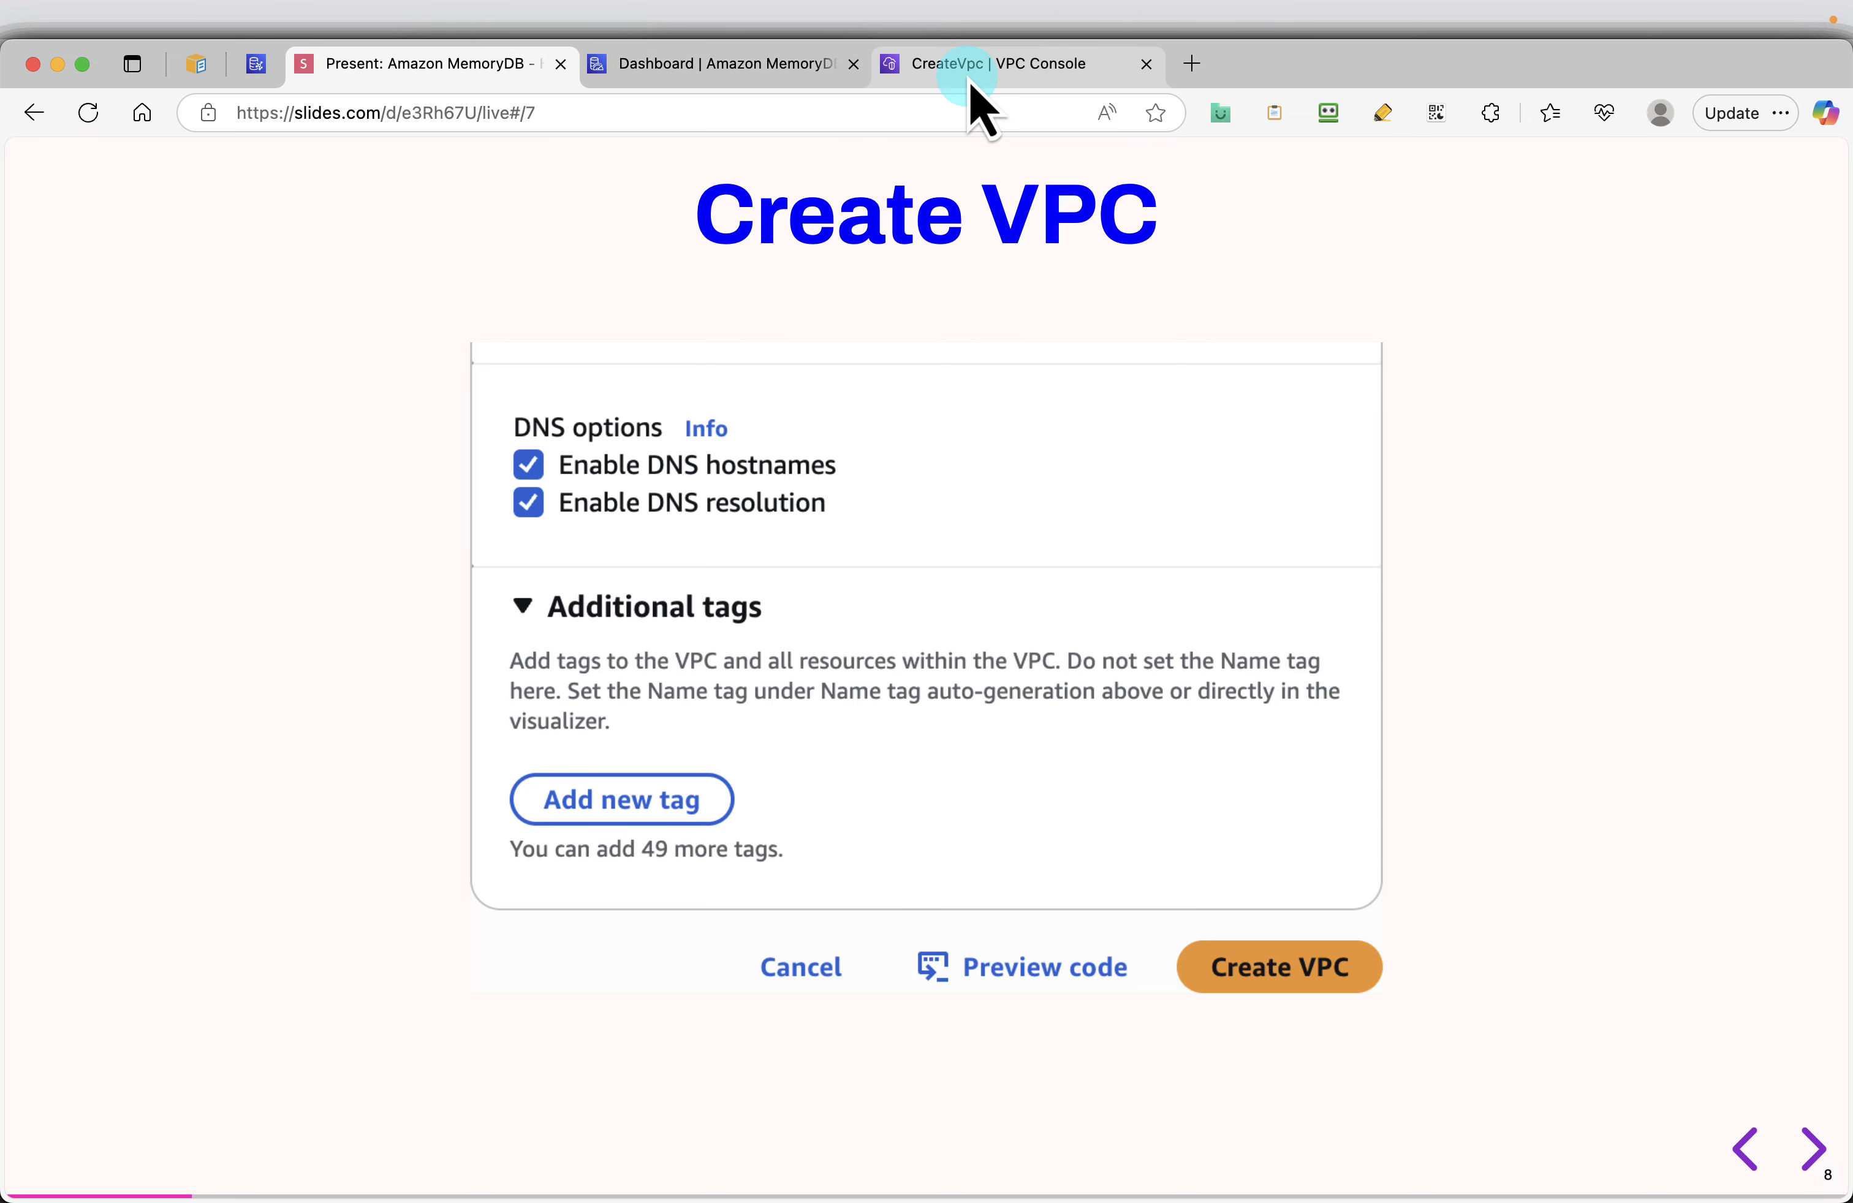
# Place the VPC console tab directly after the slides and create the VPC with the configured settings
pyautogui.moveTo(943, 77); pyautogui.dragTo(703, 90)
pyautogui.scroll(-2, 674, 799)
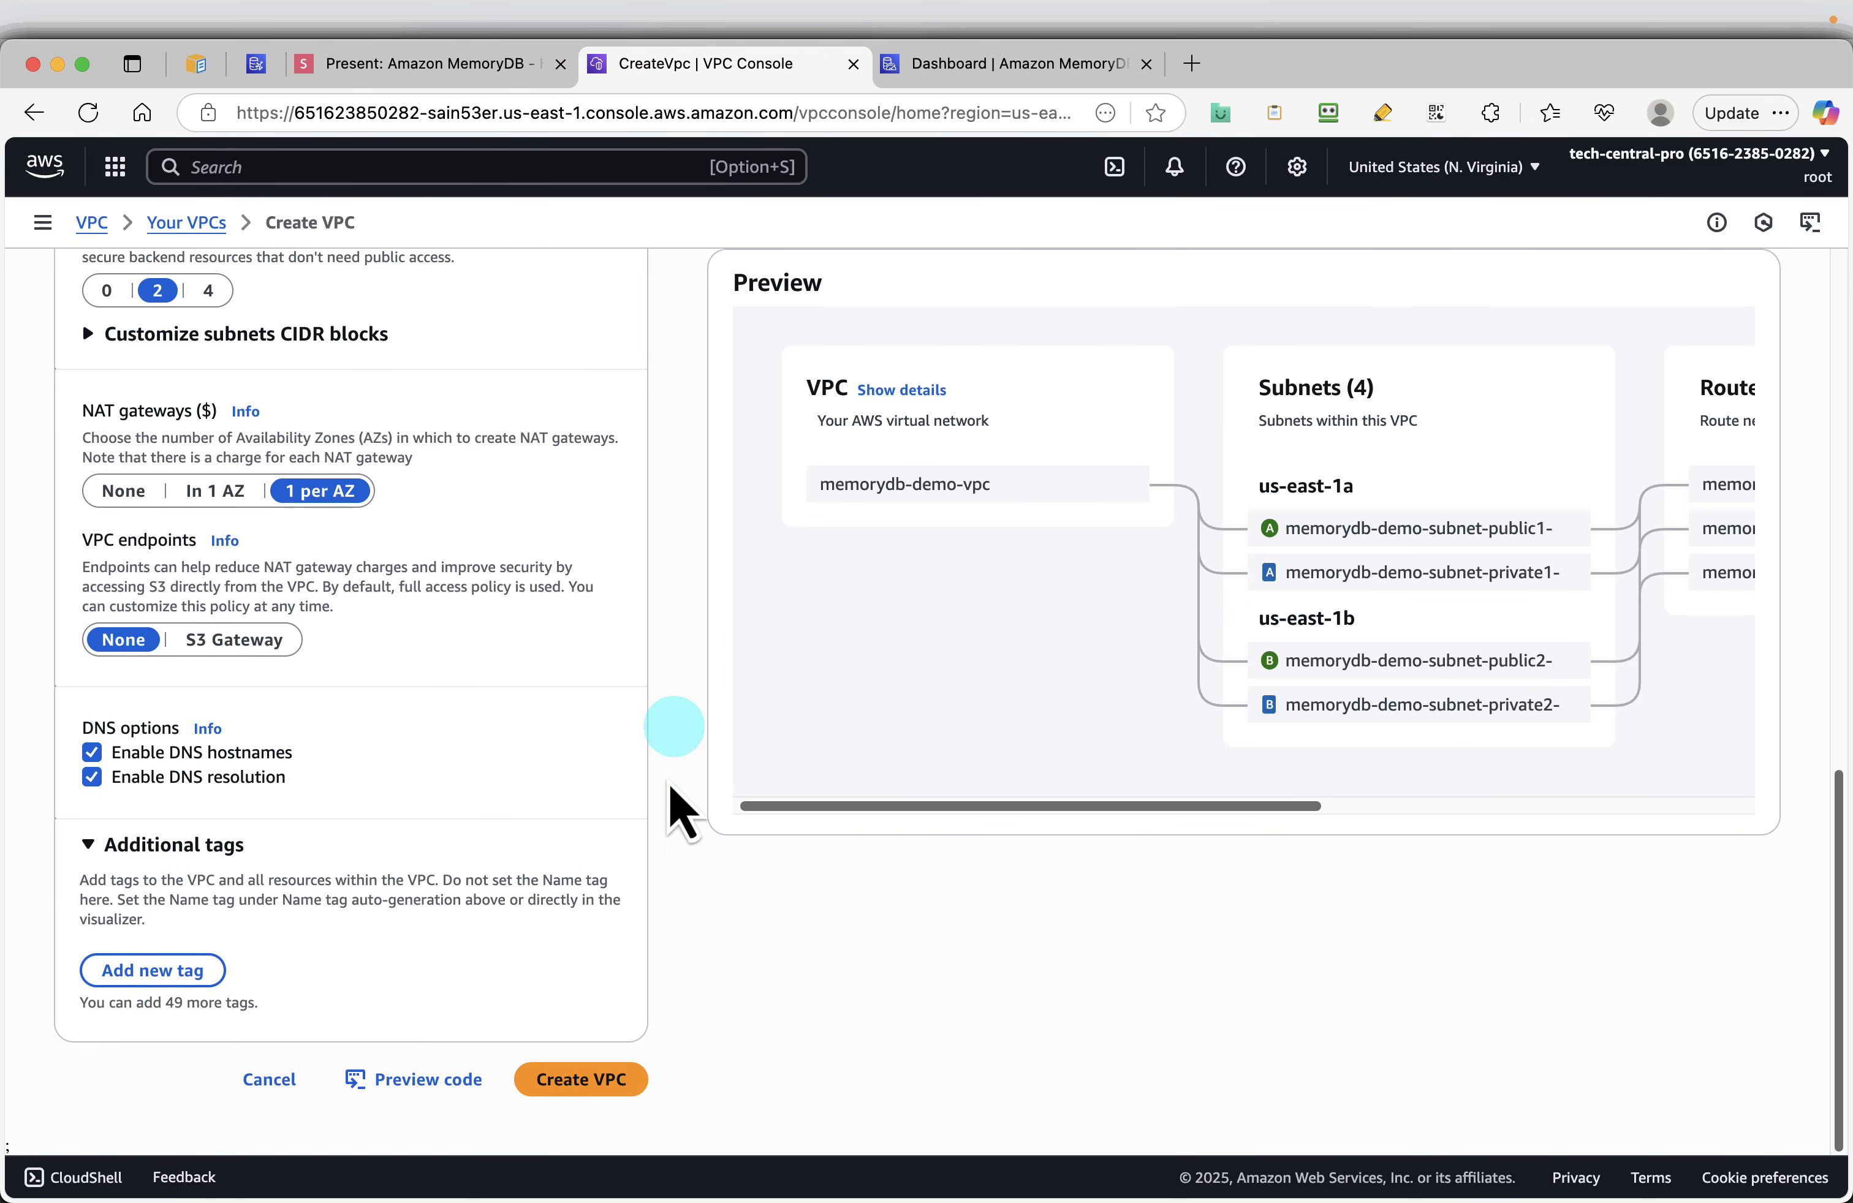
pyautogui.click(563, 1083)
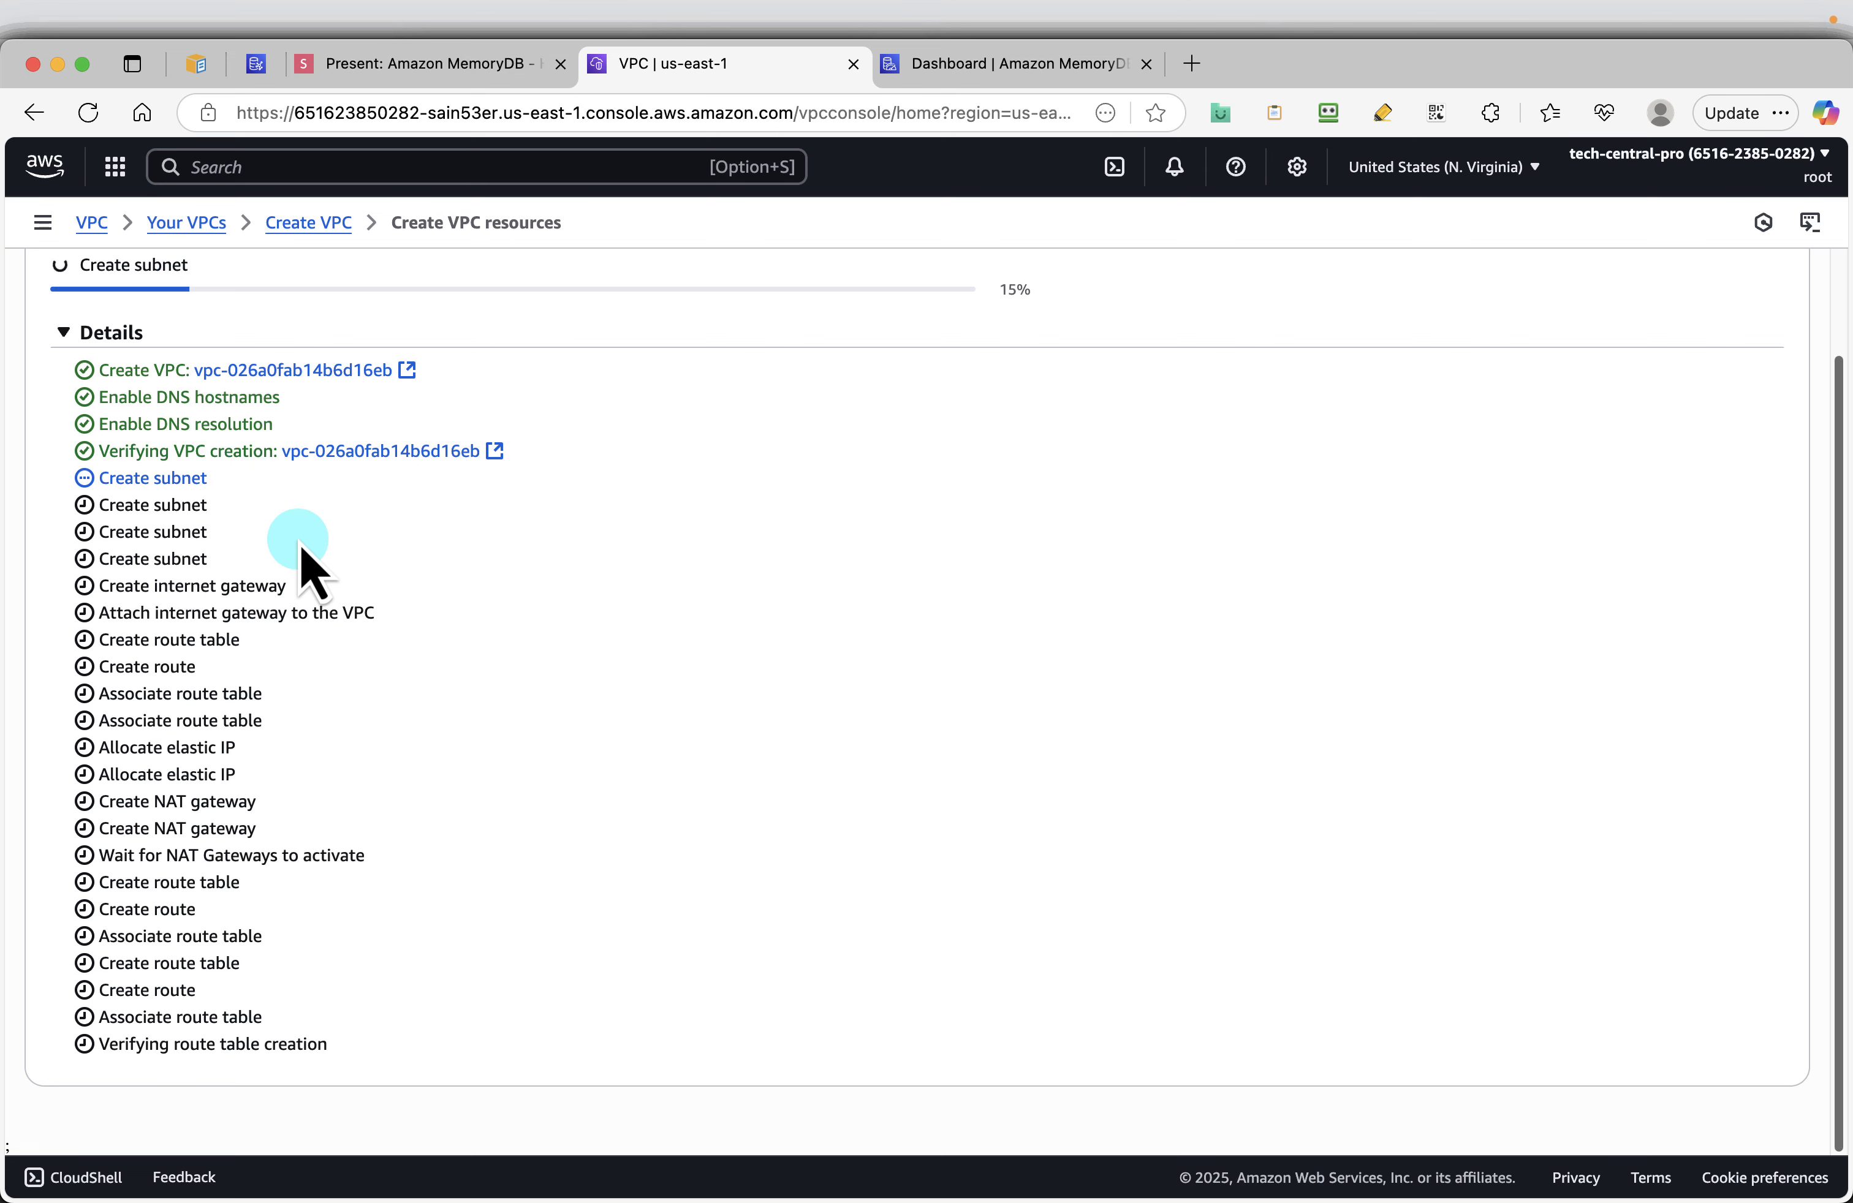
# Go through the slides up to Create Subnet Group, checking the VPC creation progress in the console along the way
pyautogui.click(418, 66)
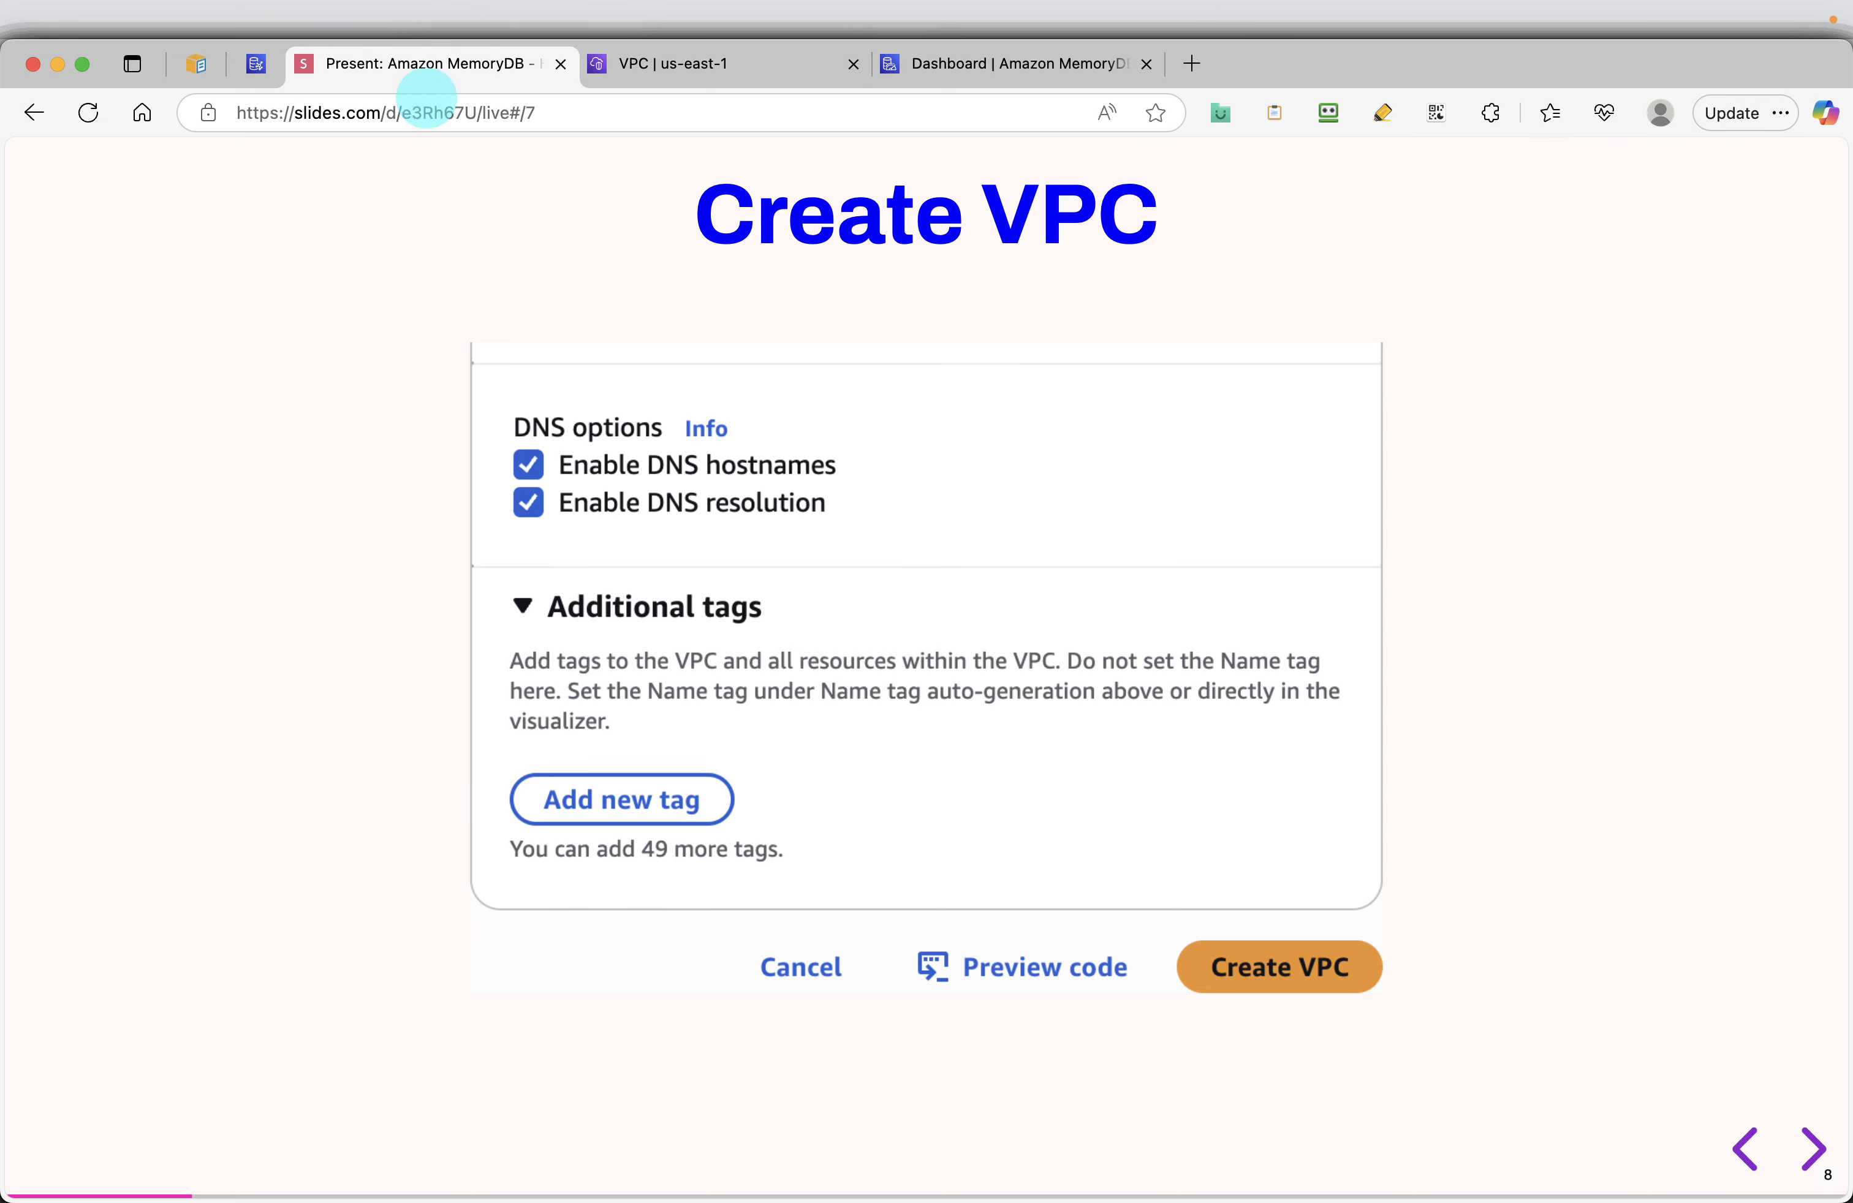
pyautogui.click(1810, 1149)
pyautogui.click(1811, 1149)
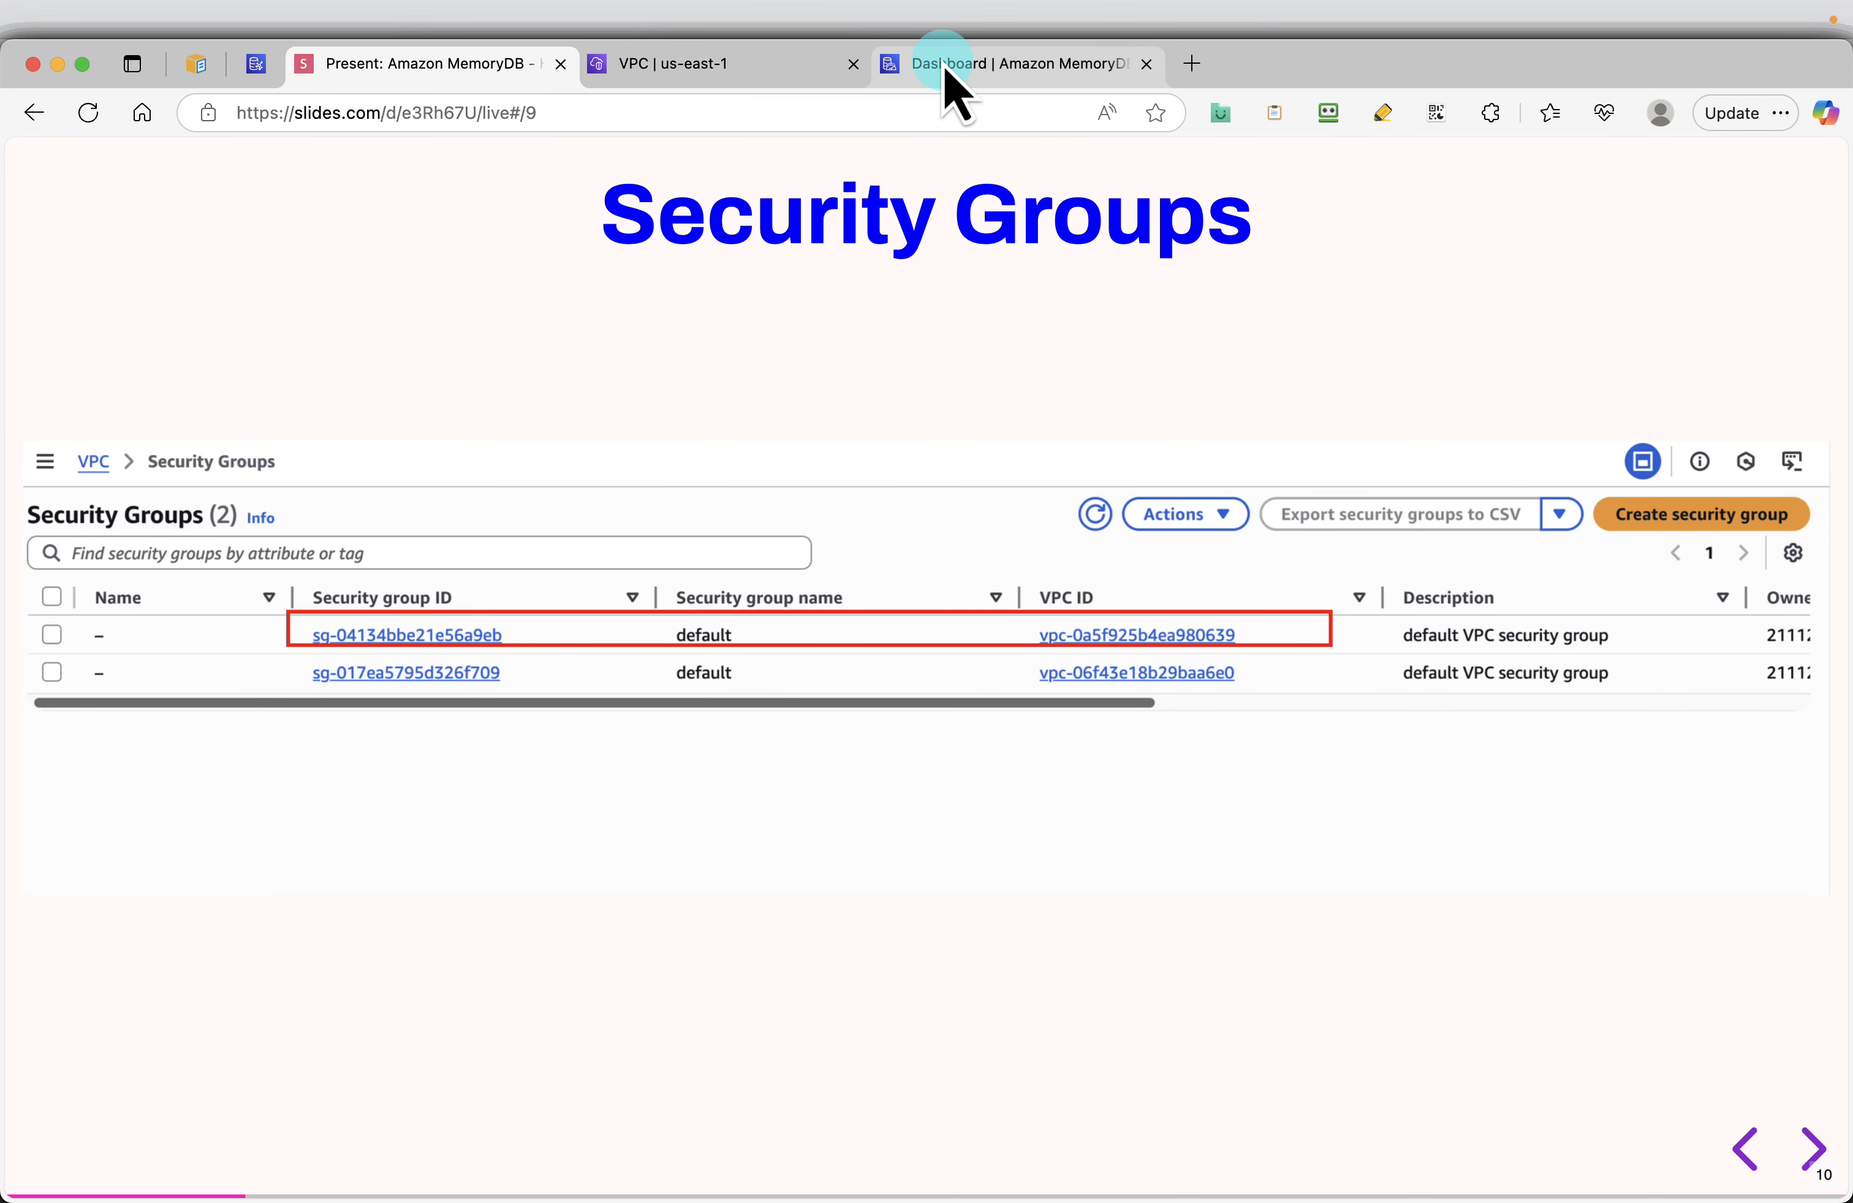
pyautogui.click(797, 65)
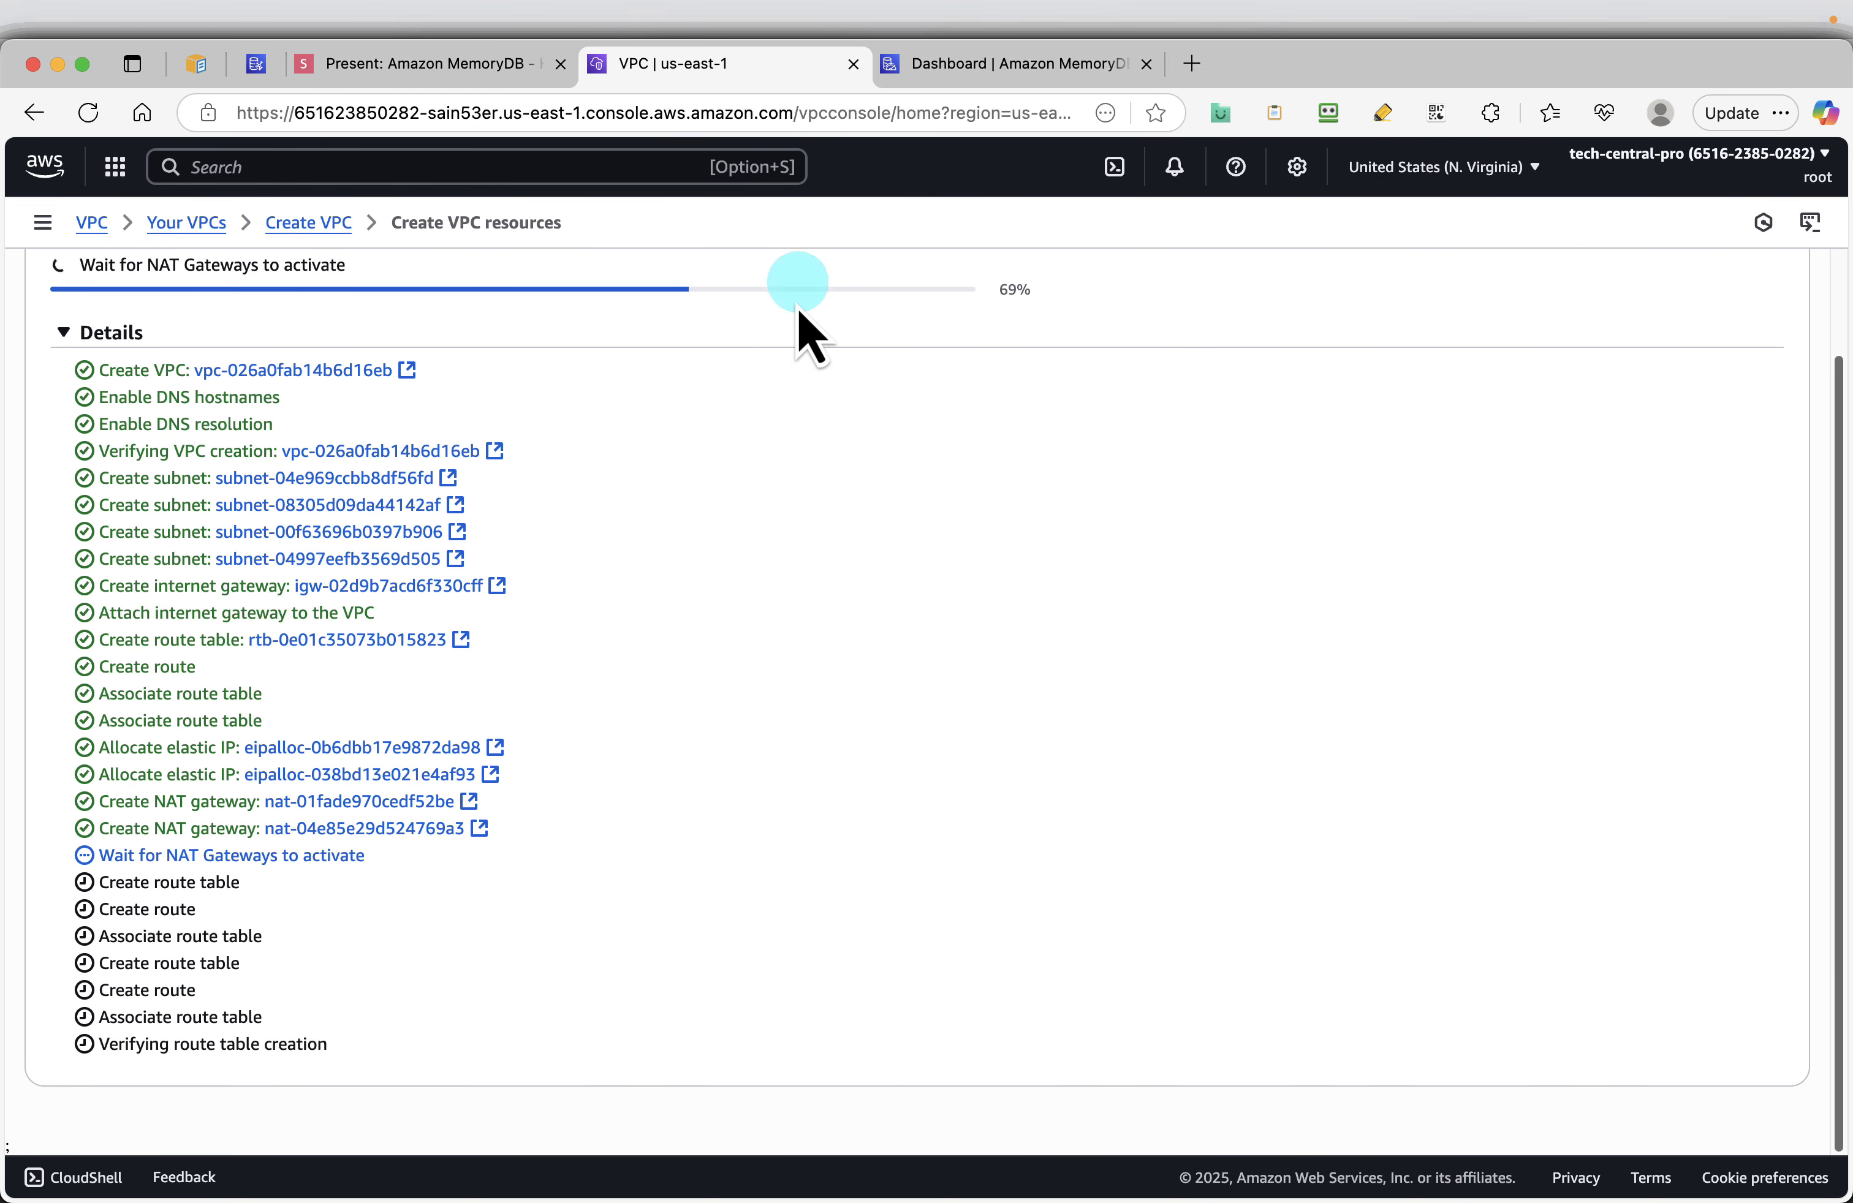
pyautogui.click(388, 72)
pyautogui.click(1812, 1149)
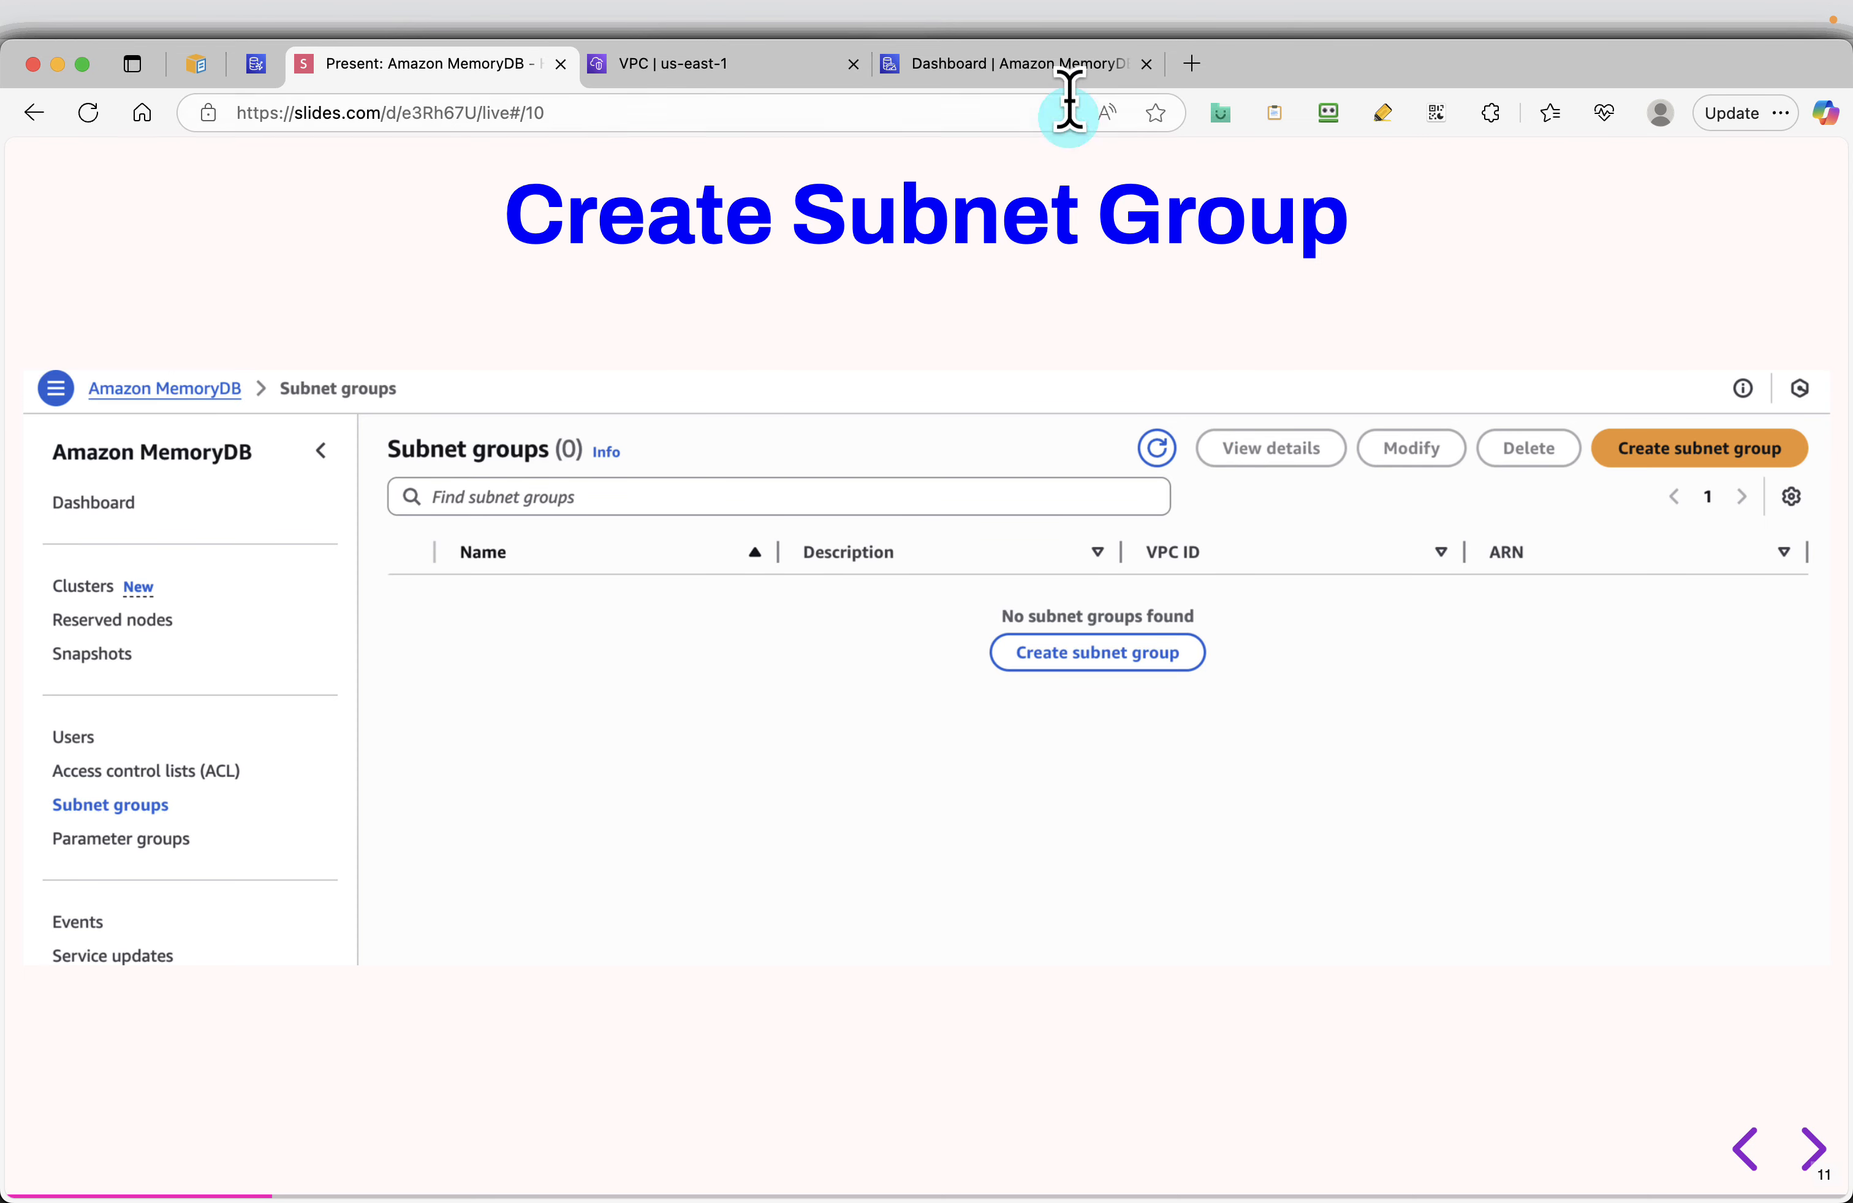
# Open the Subnet groups page in the MemoryDB console and start a new subnet group
pyautogui.click(1056, 69)
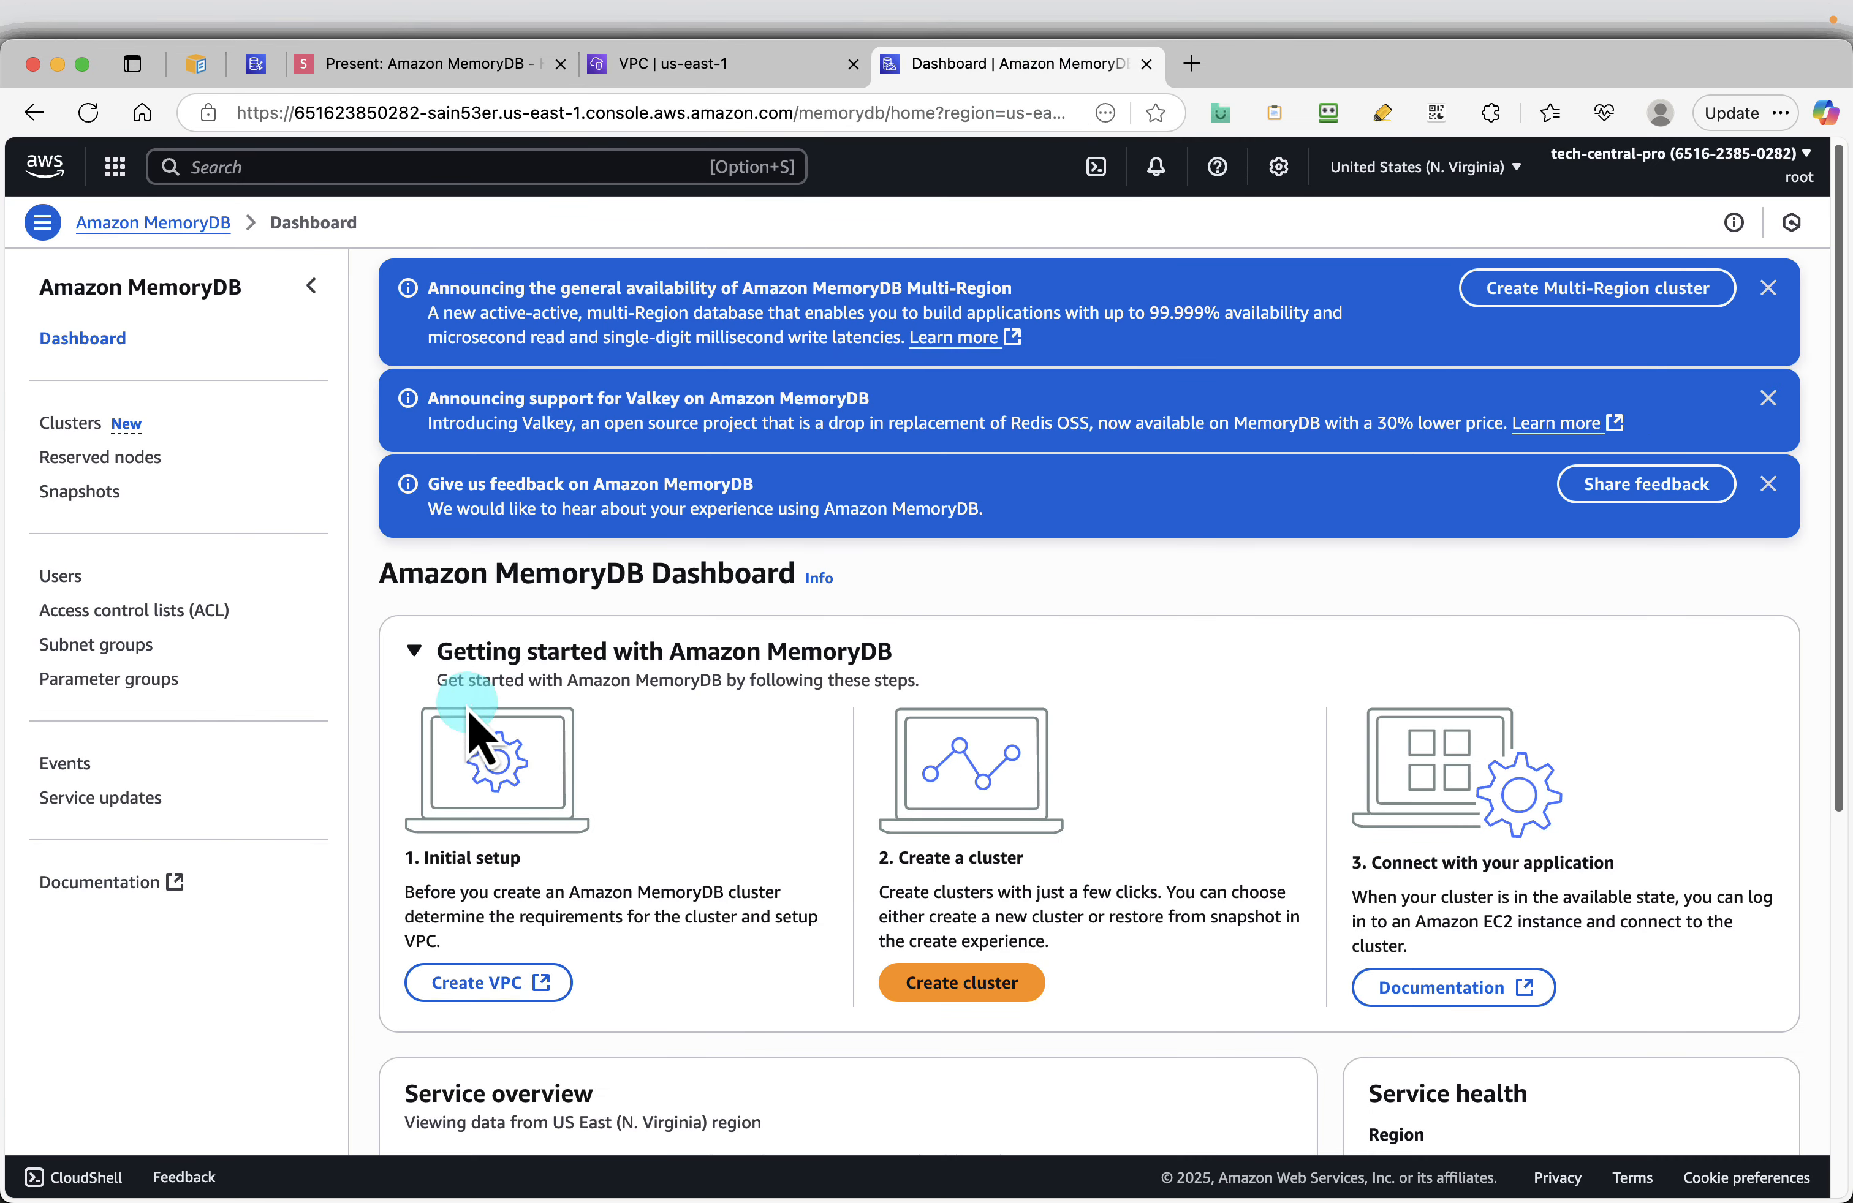
pyautogui.click(97, 647)
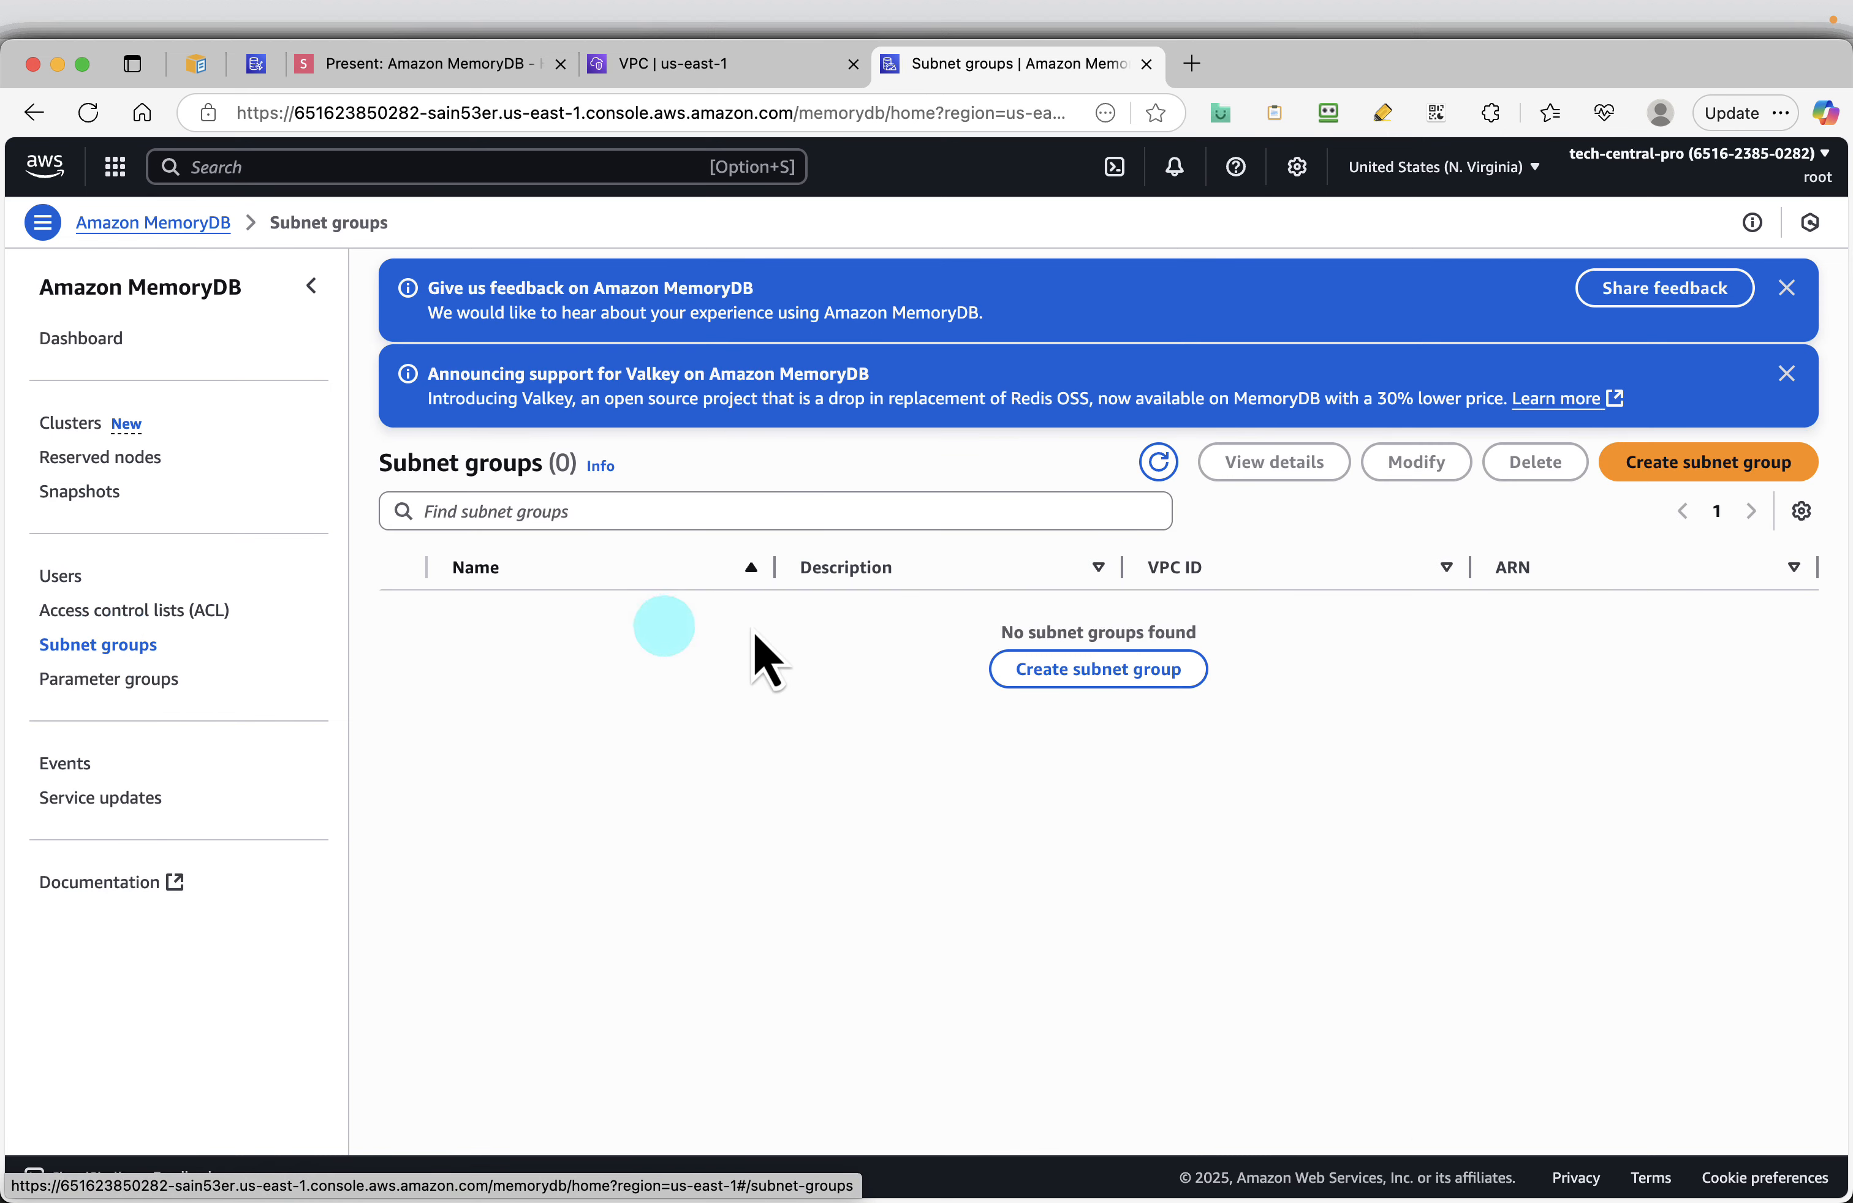
pyautogui.click(1709, 465)
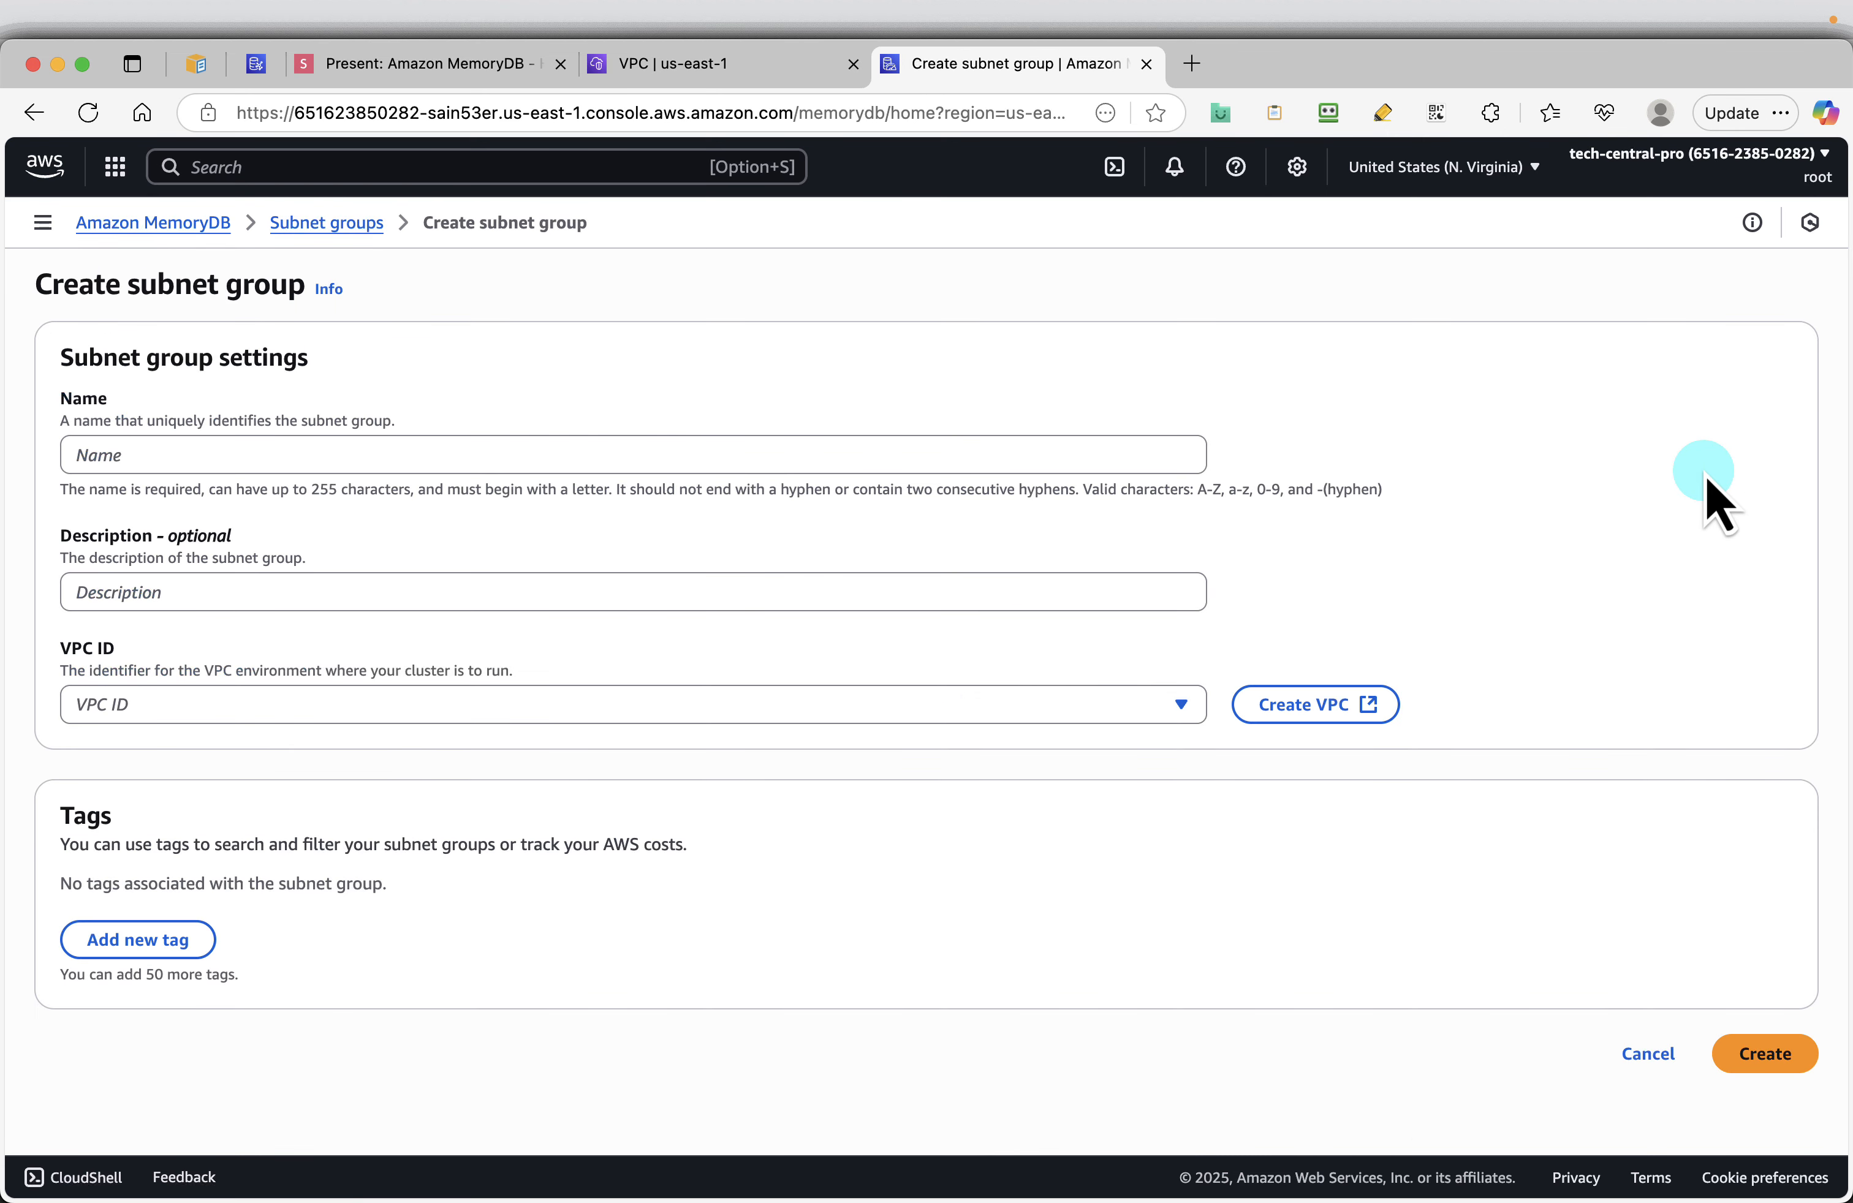
# Look up the subnet group settings in the slides and name the group memorydb-demo-subnet-group
pyautogui.click(414, 63)
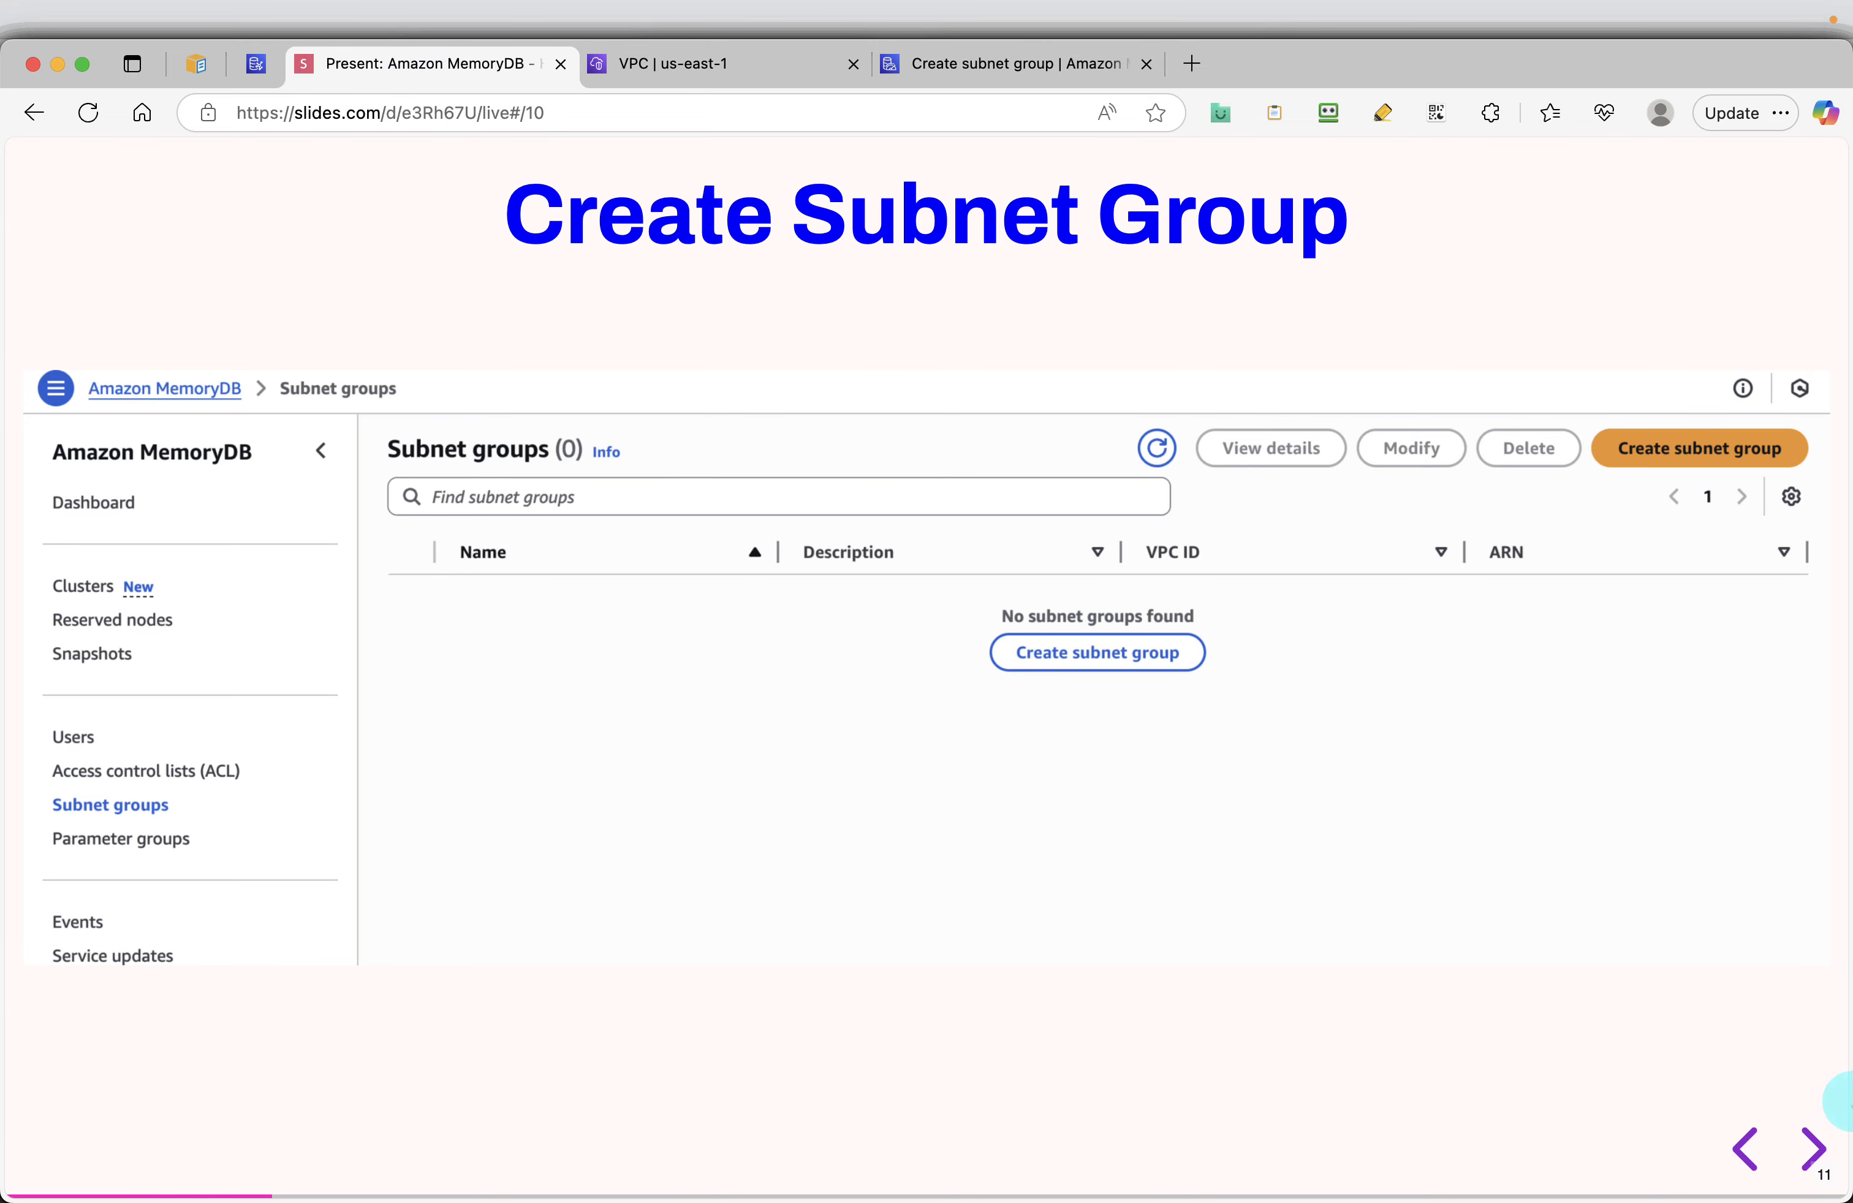
pyautogui.click(1807, 1150)
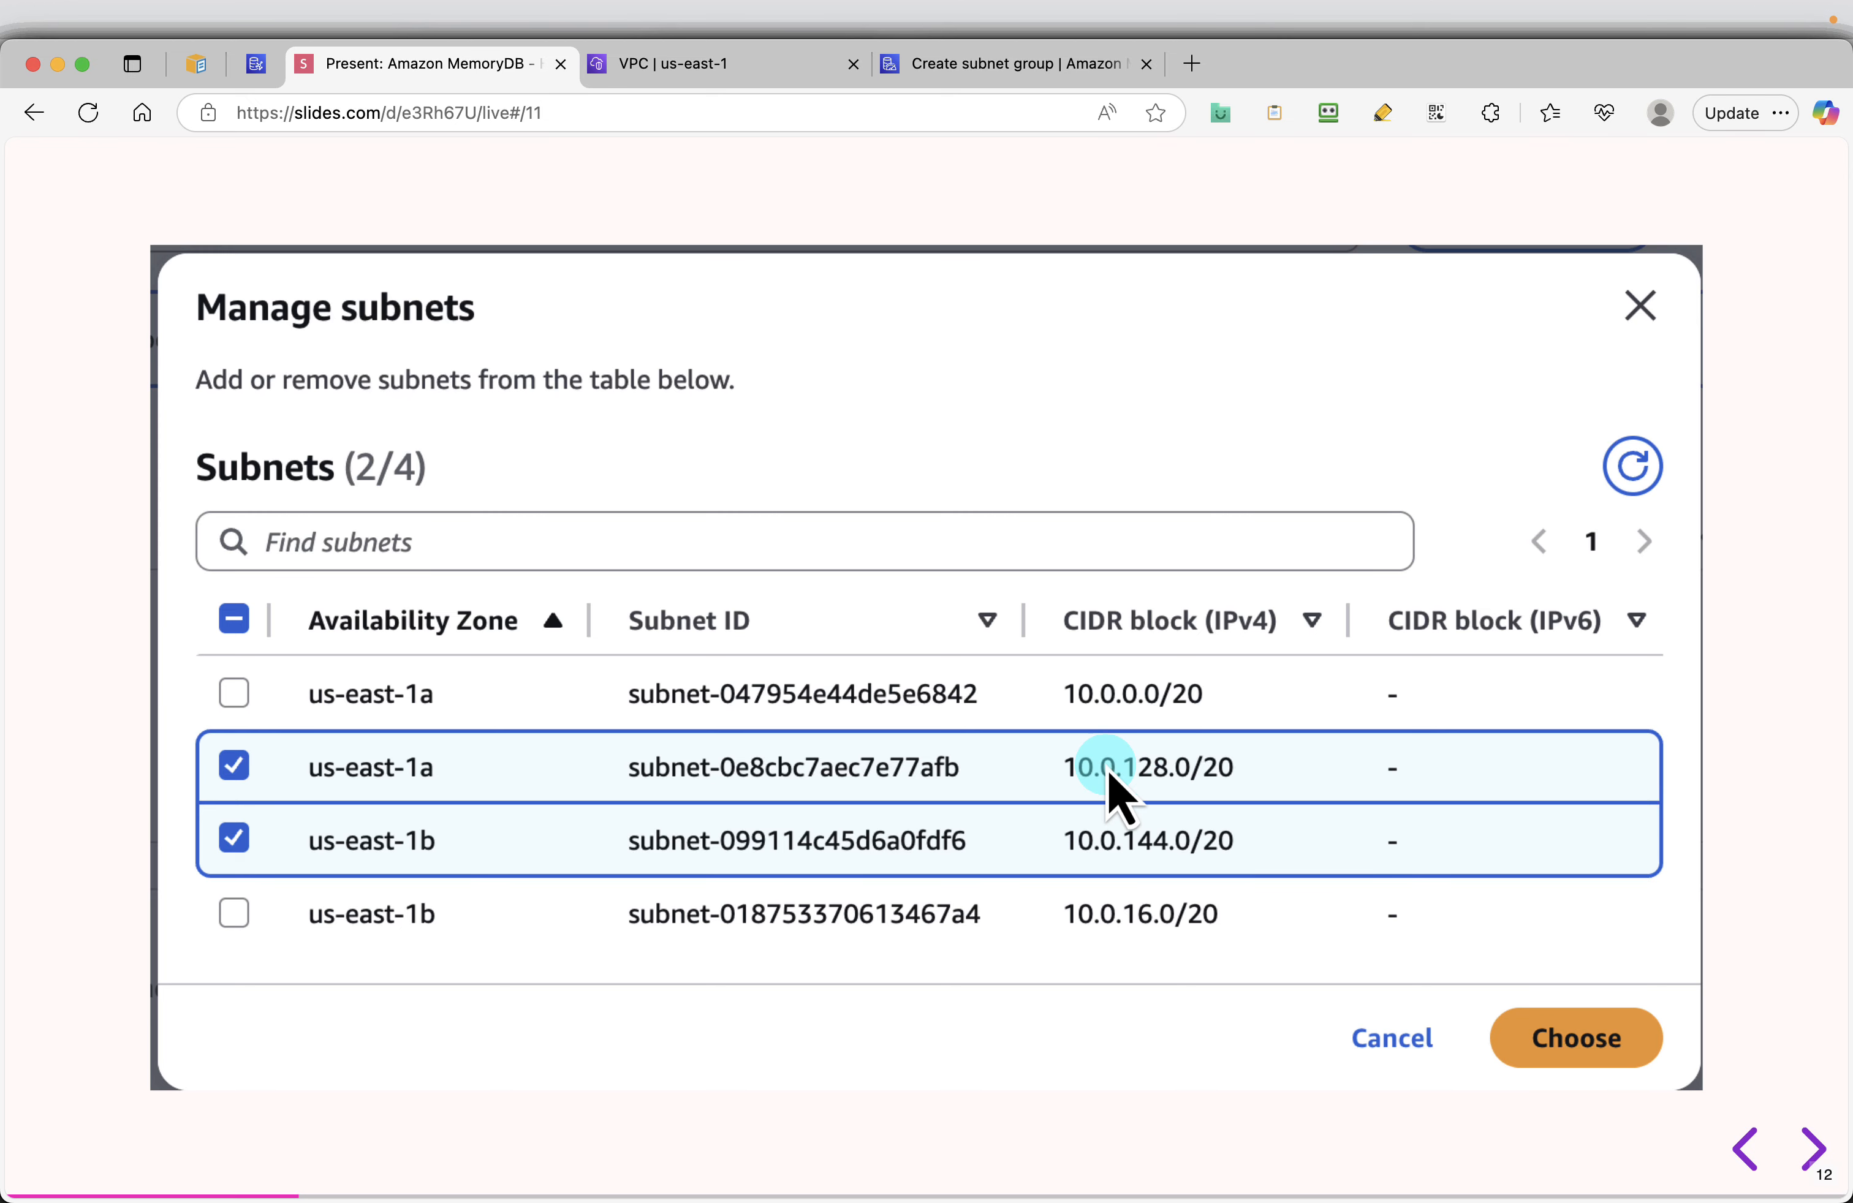
pyautogui.click(1814, 1152)
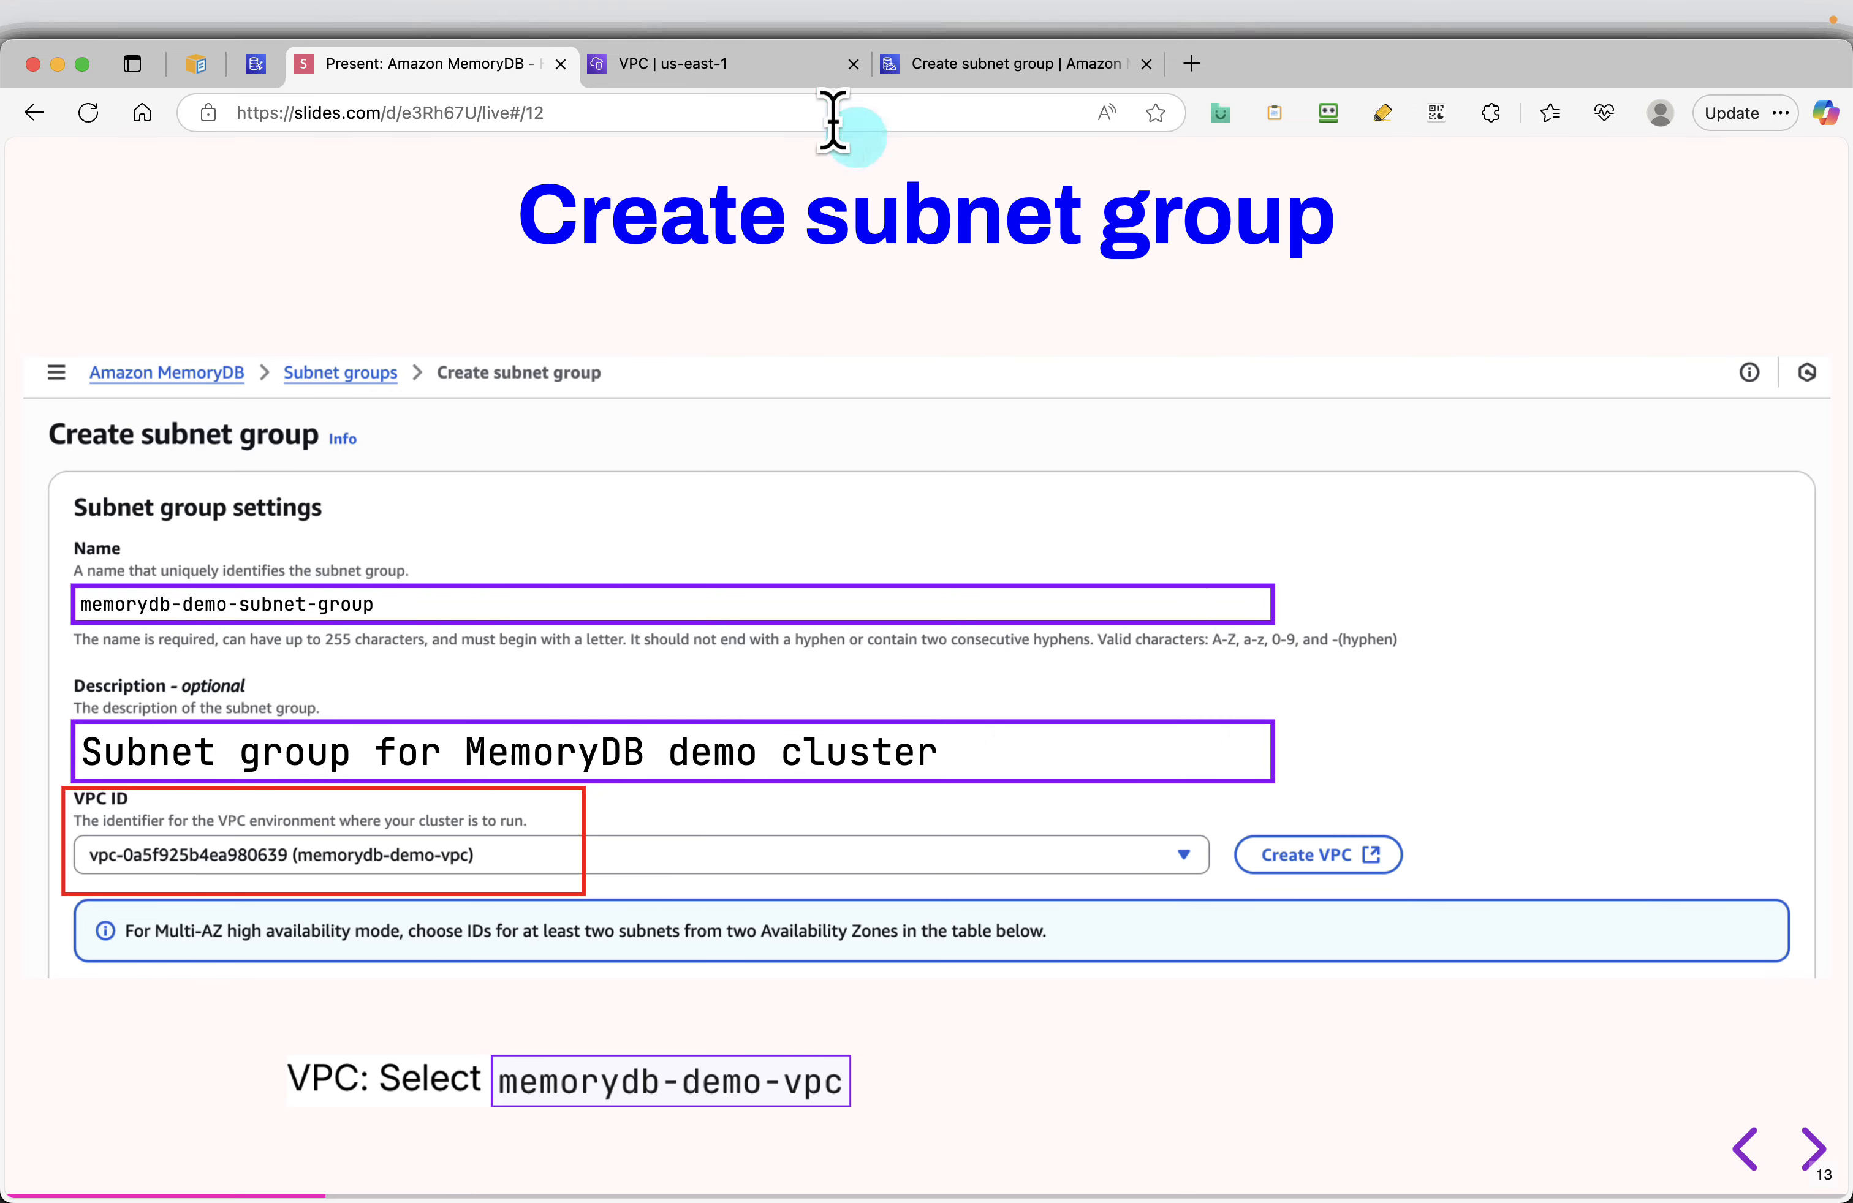
pyautogui.click(1027, 65)
pyautogui.click(361, 467)
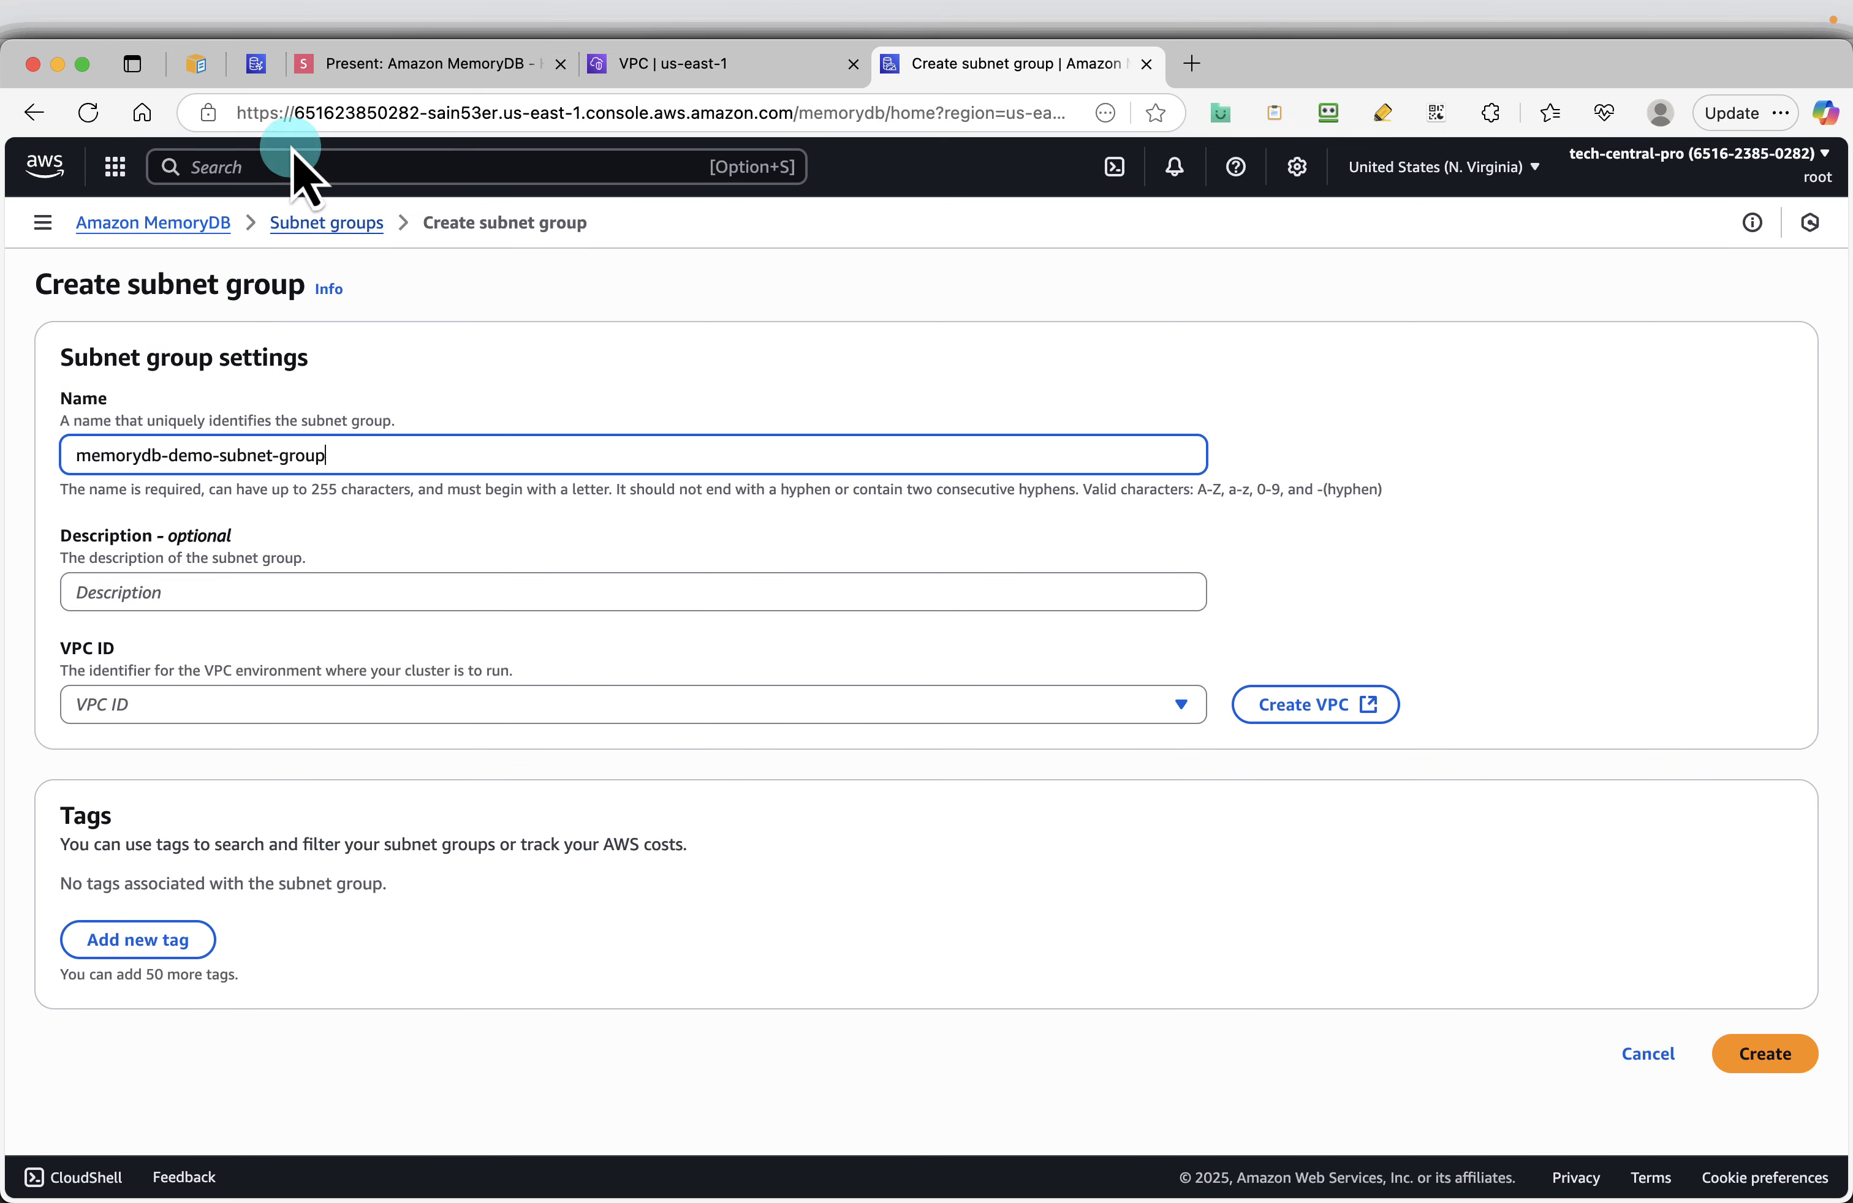
# Set the description to "Subnet group for MemoryDB demo cluster", copied from the slides, and return to the slides
pyautogui.click(338, 67)
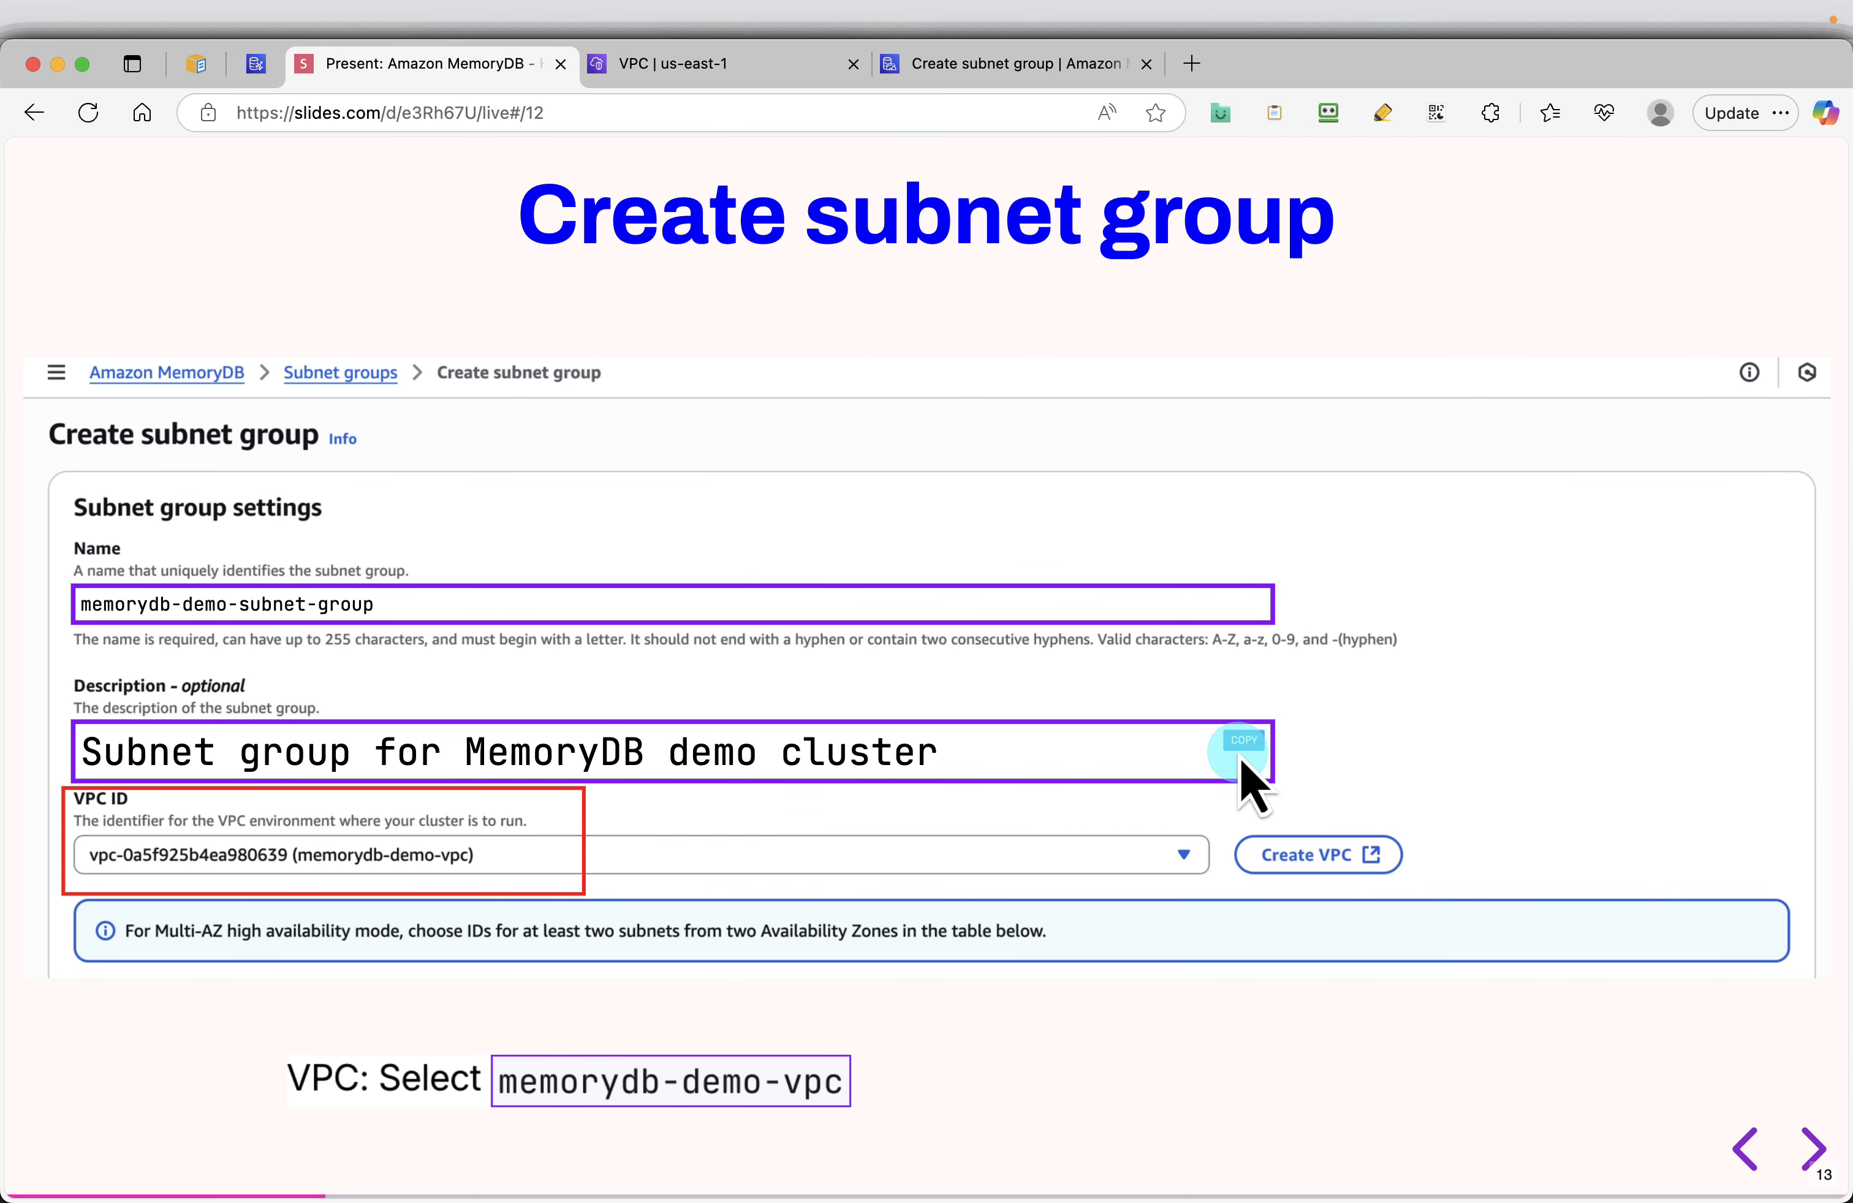
pyautogui.click(1023, 64)
pyautogui.click(290, 591)
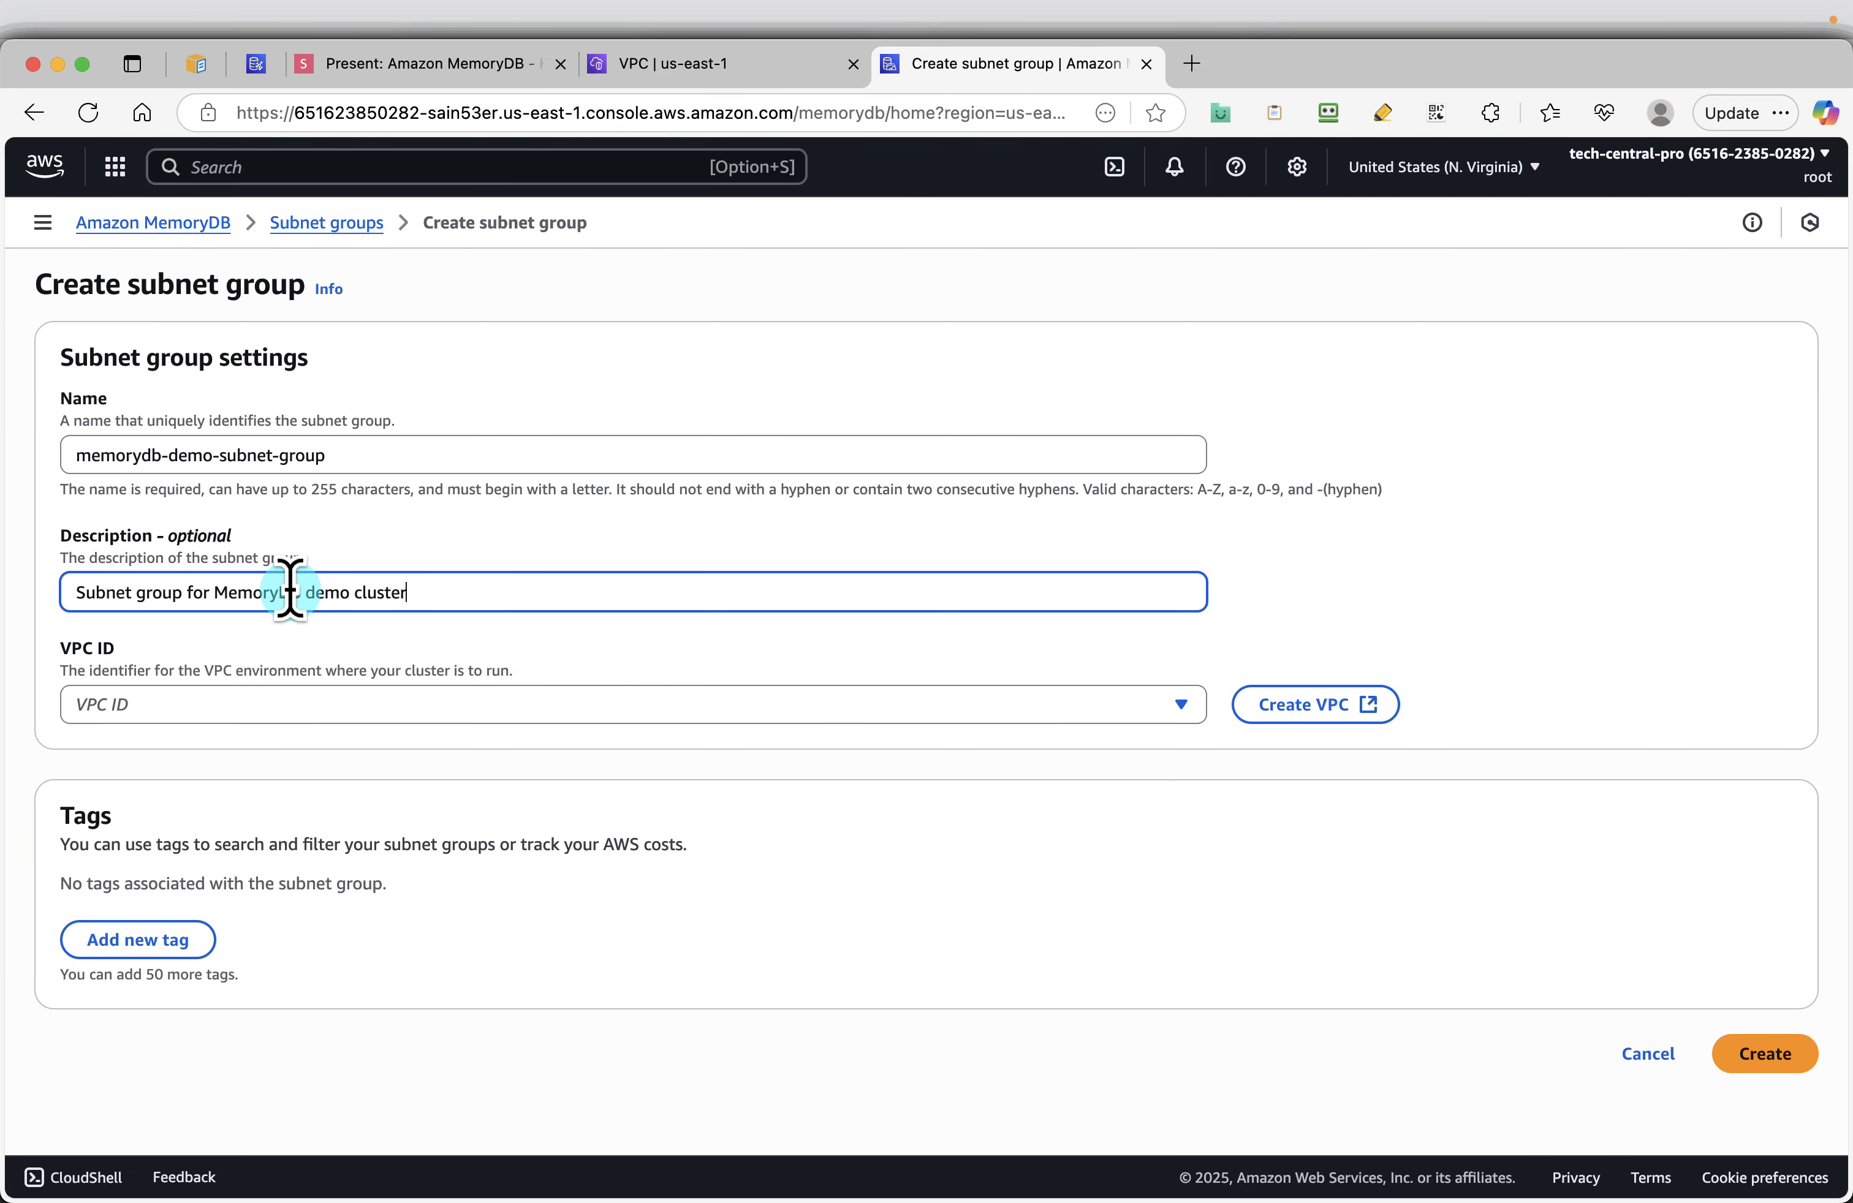
pyautogui.click(429, 65)
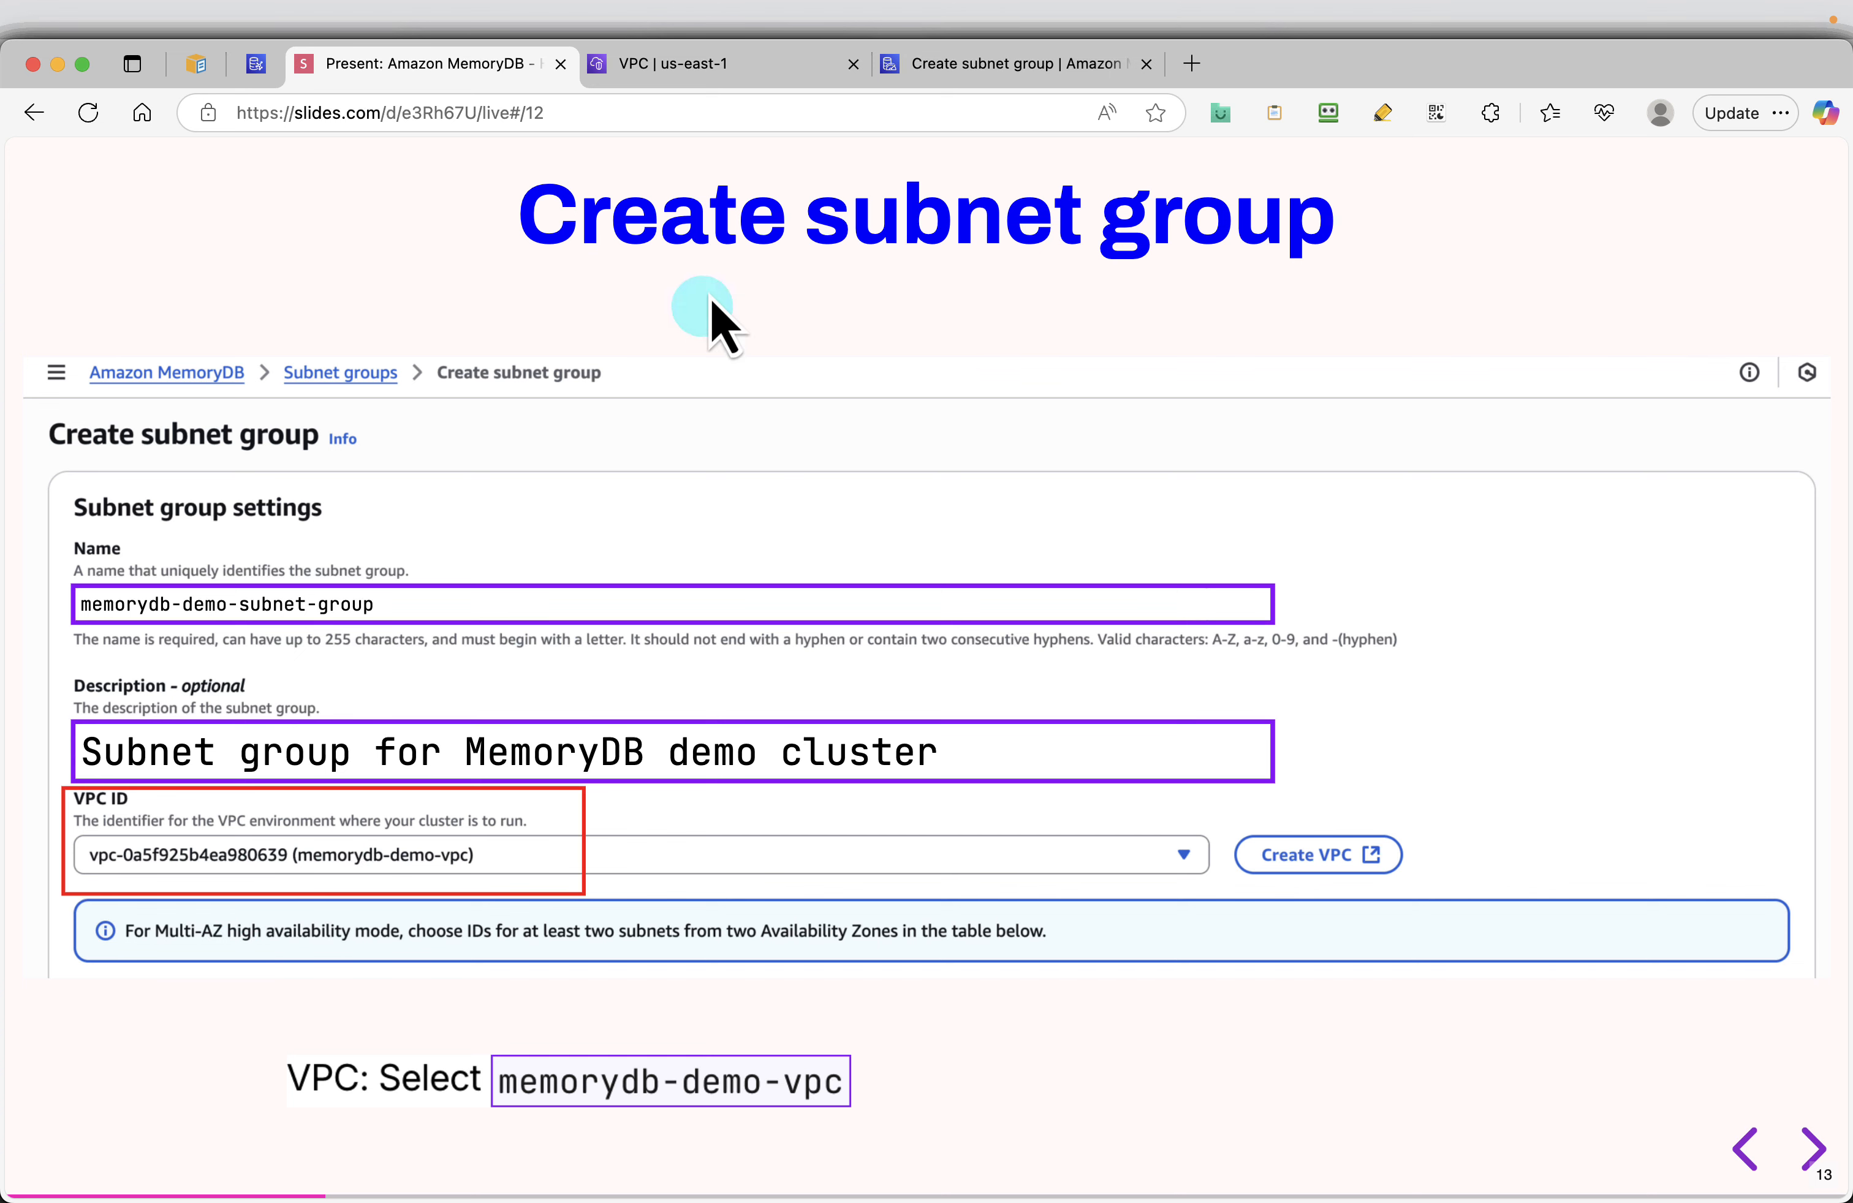
# Set the new subnet group's VPC ID to memorydb-demo-vpc
pyautogui.click(953, 74)
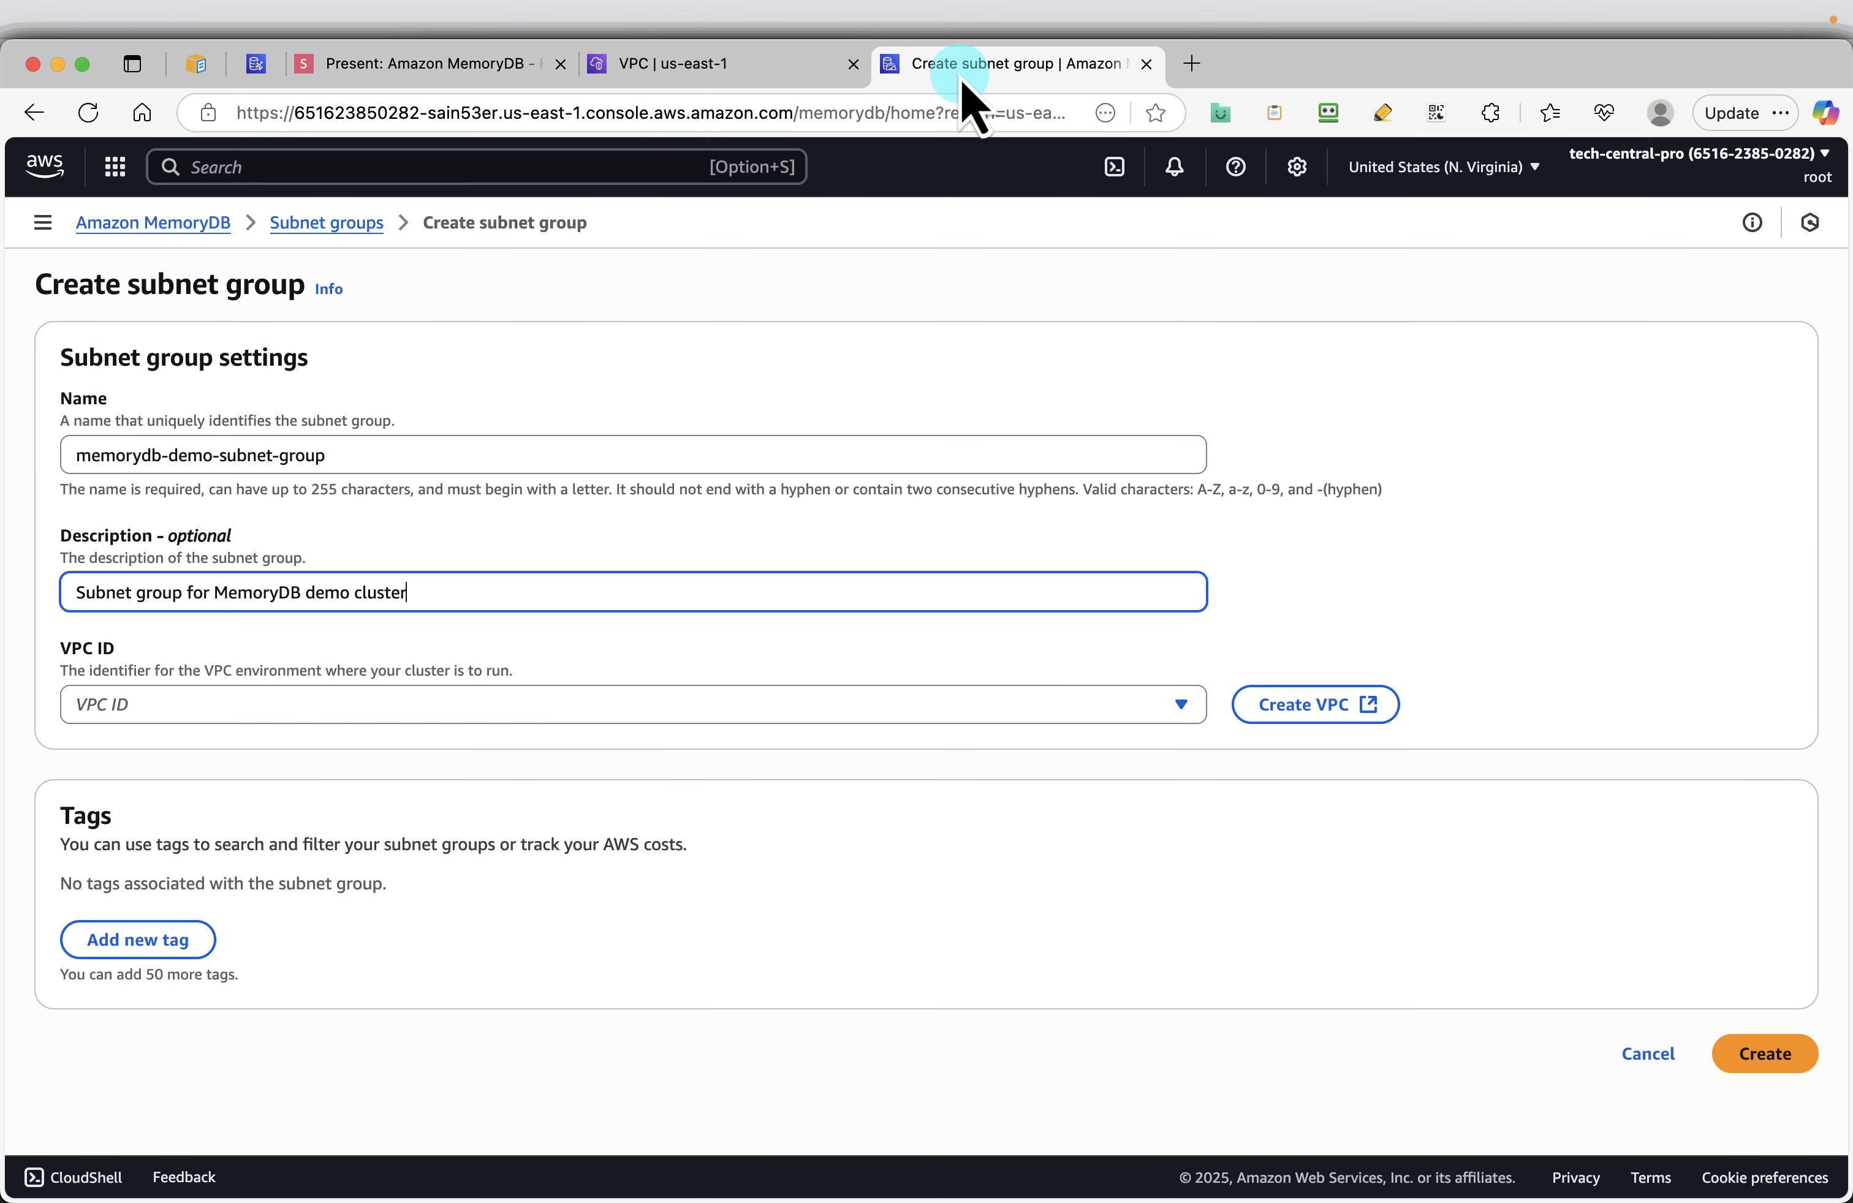
pyautogui.click(670, 713)
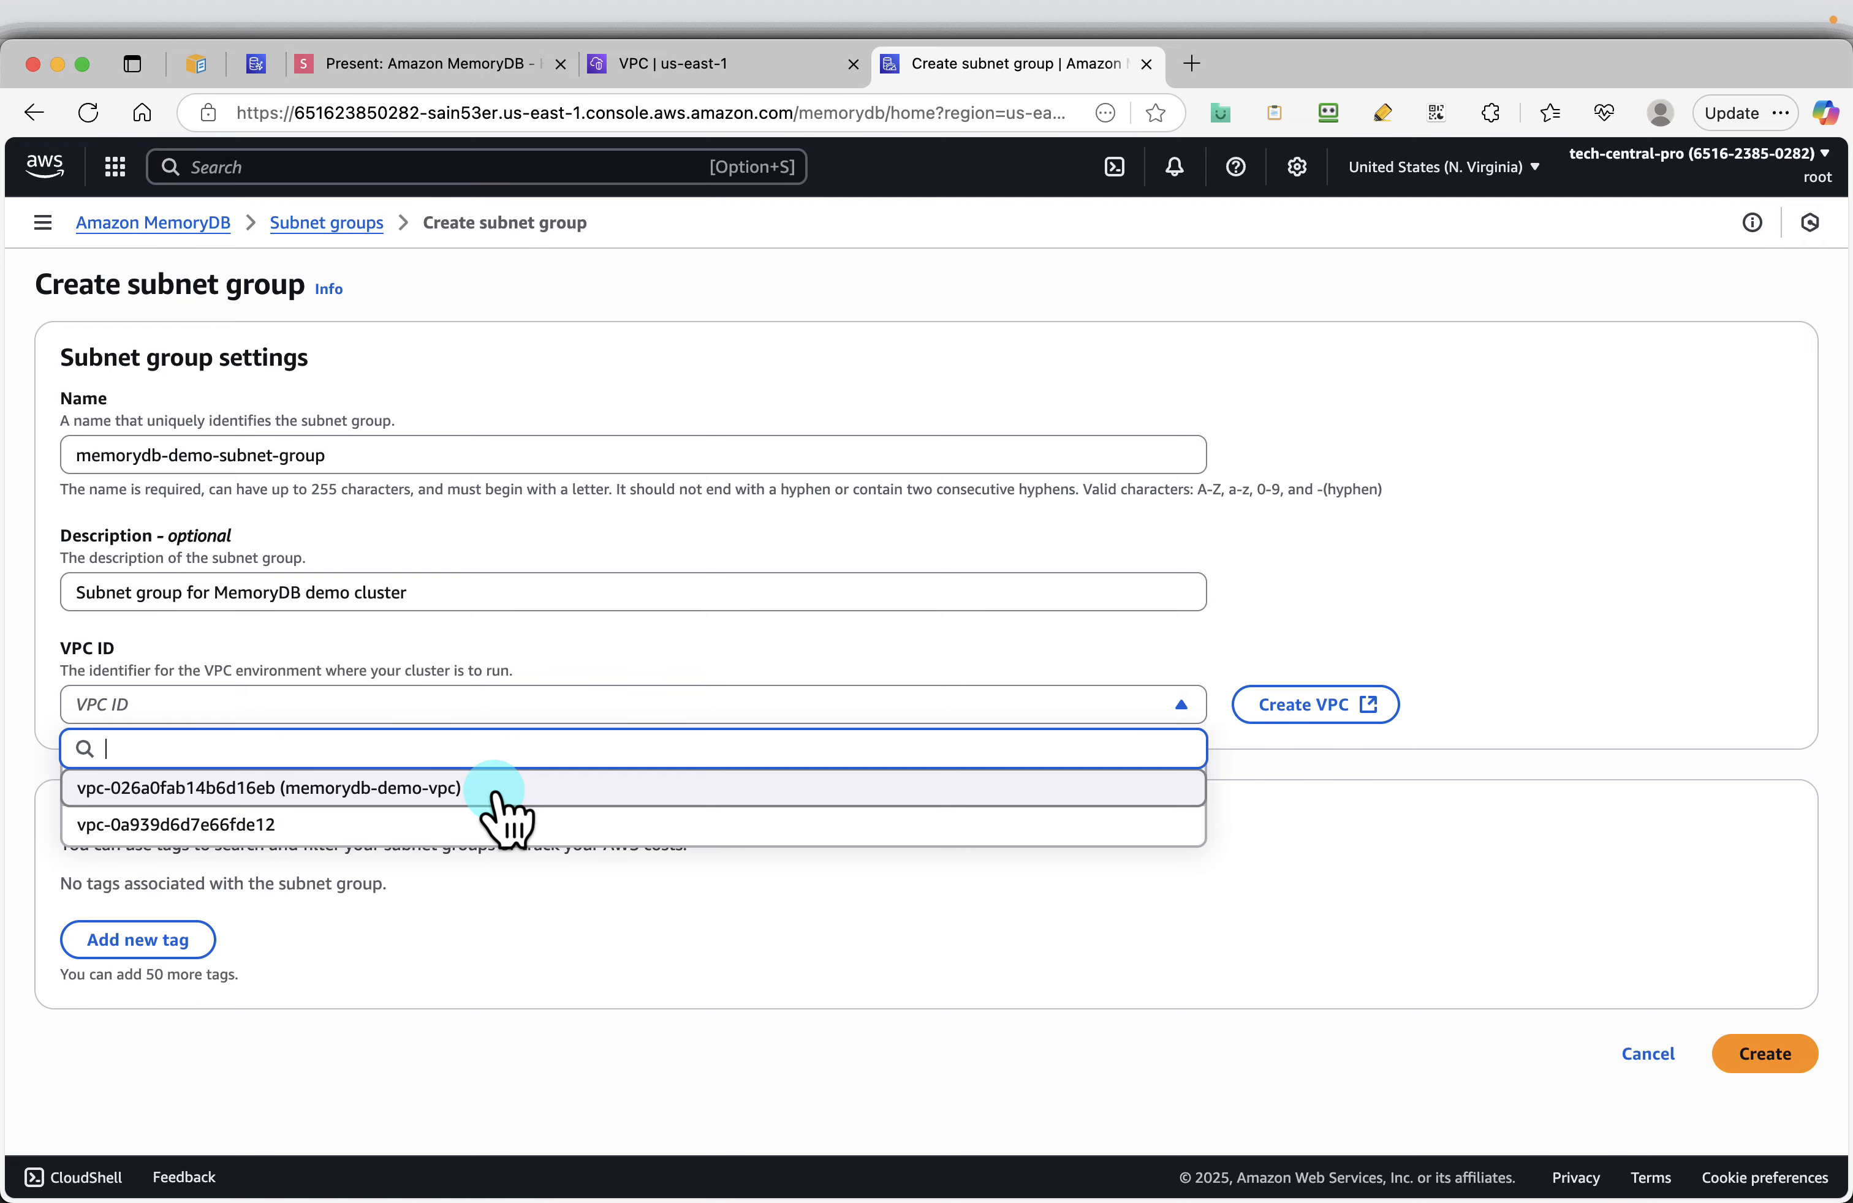
pyautogui.click(461, 789)
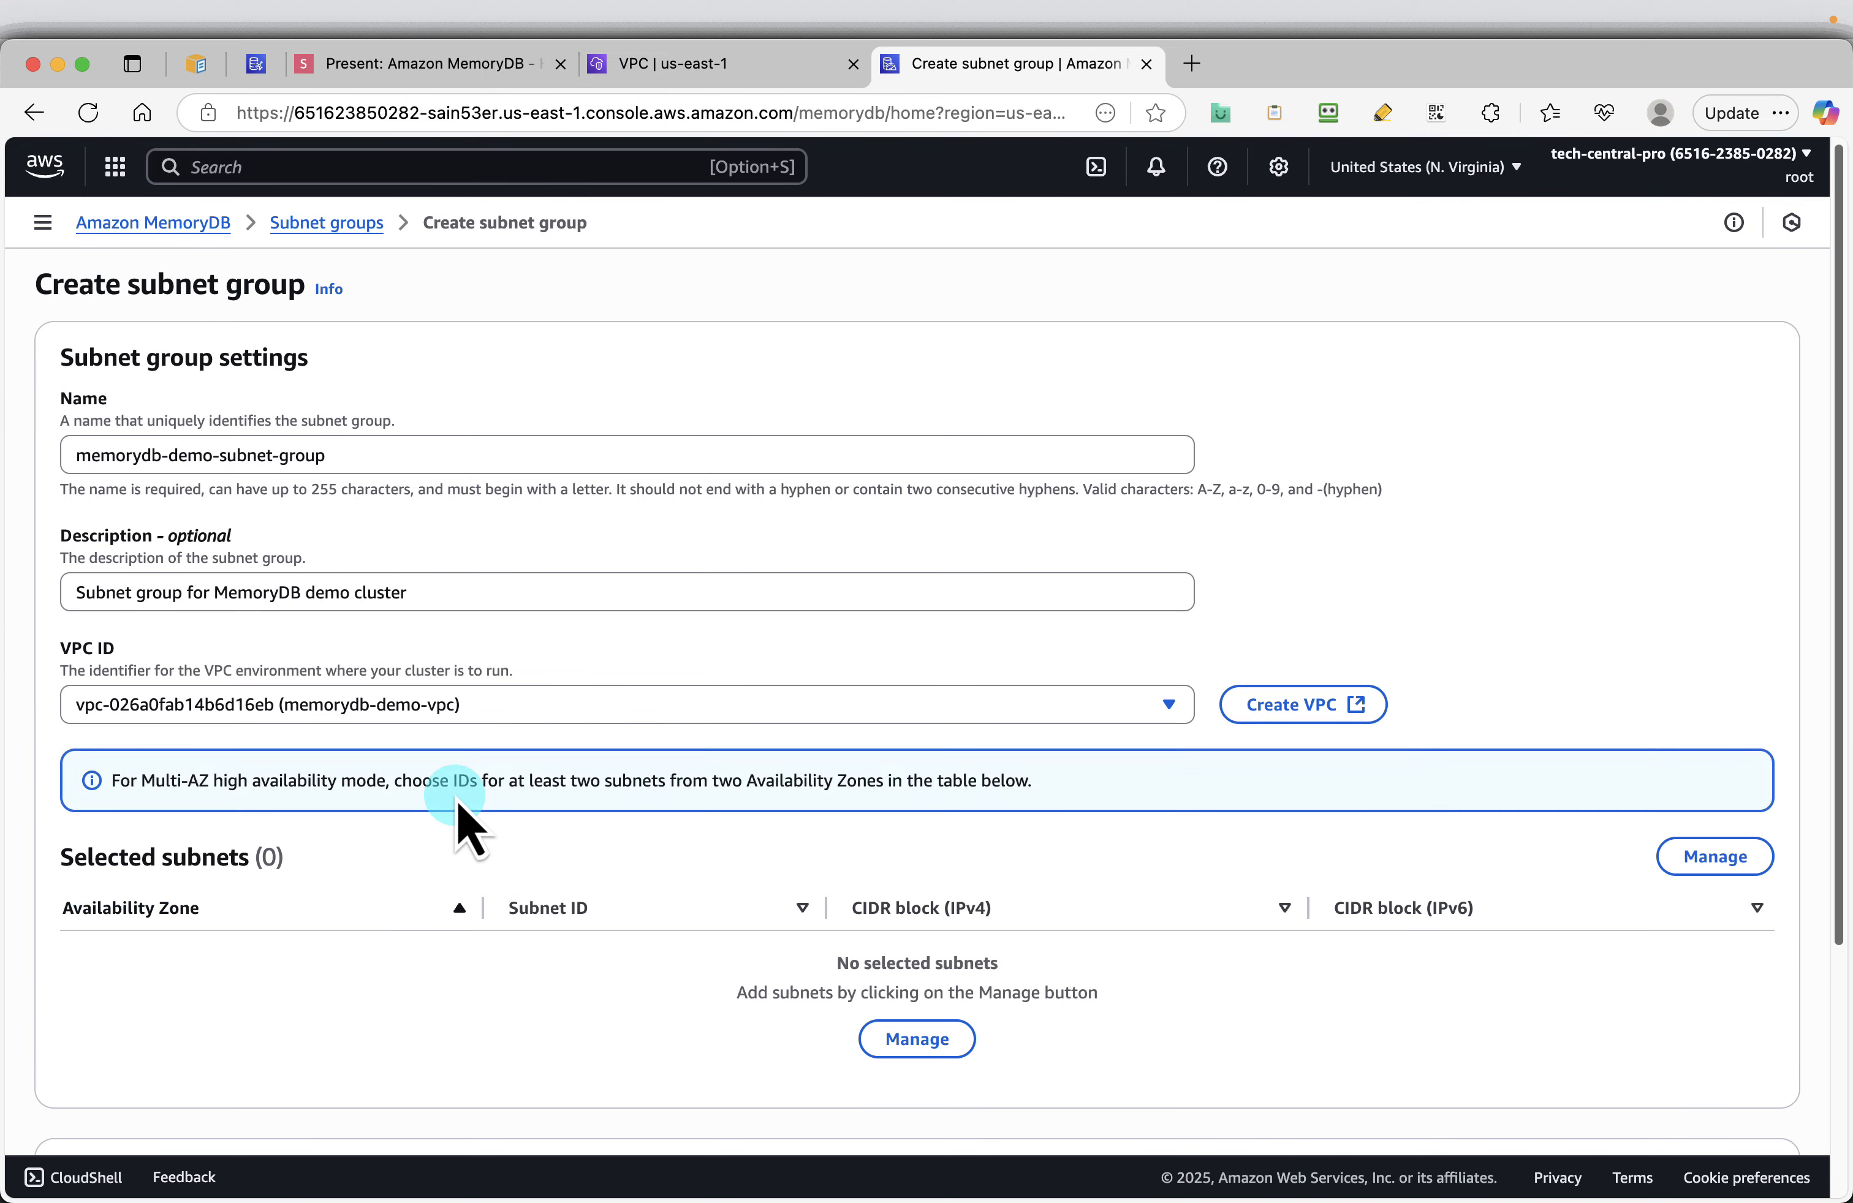
pyautogui.click(597, 716)
pyautogui.click(389, 834)
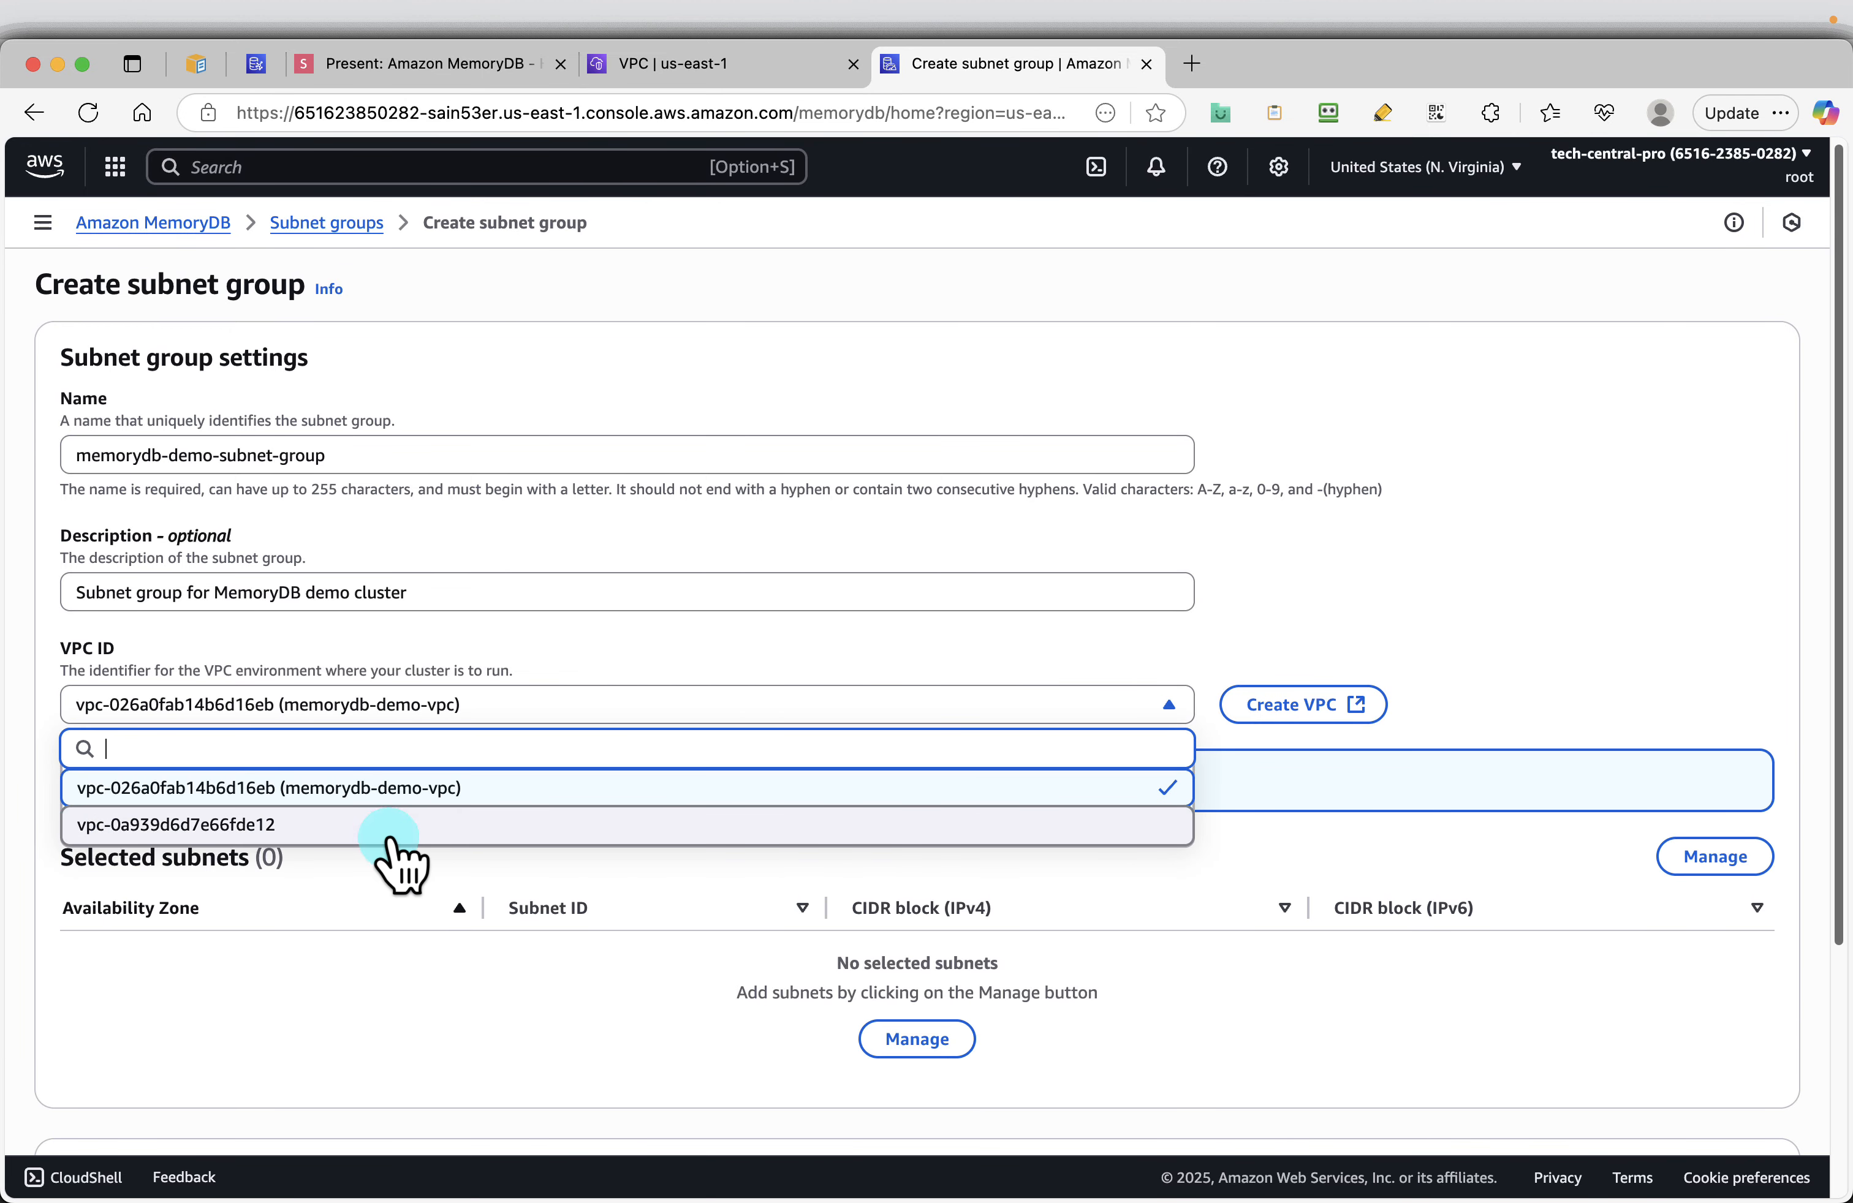
pyautogui.click(403, 788)
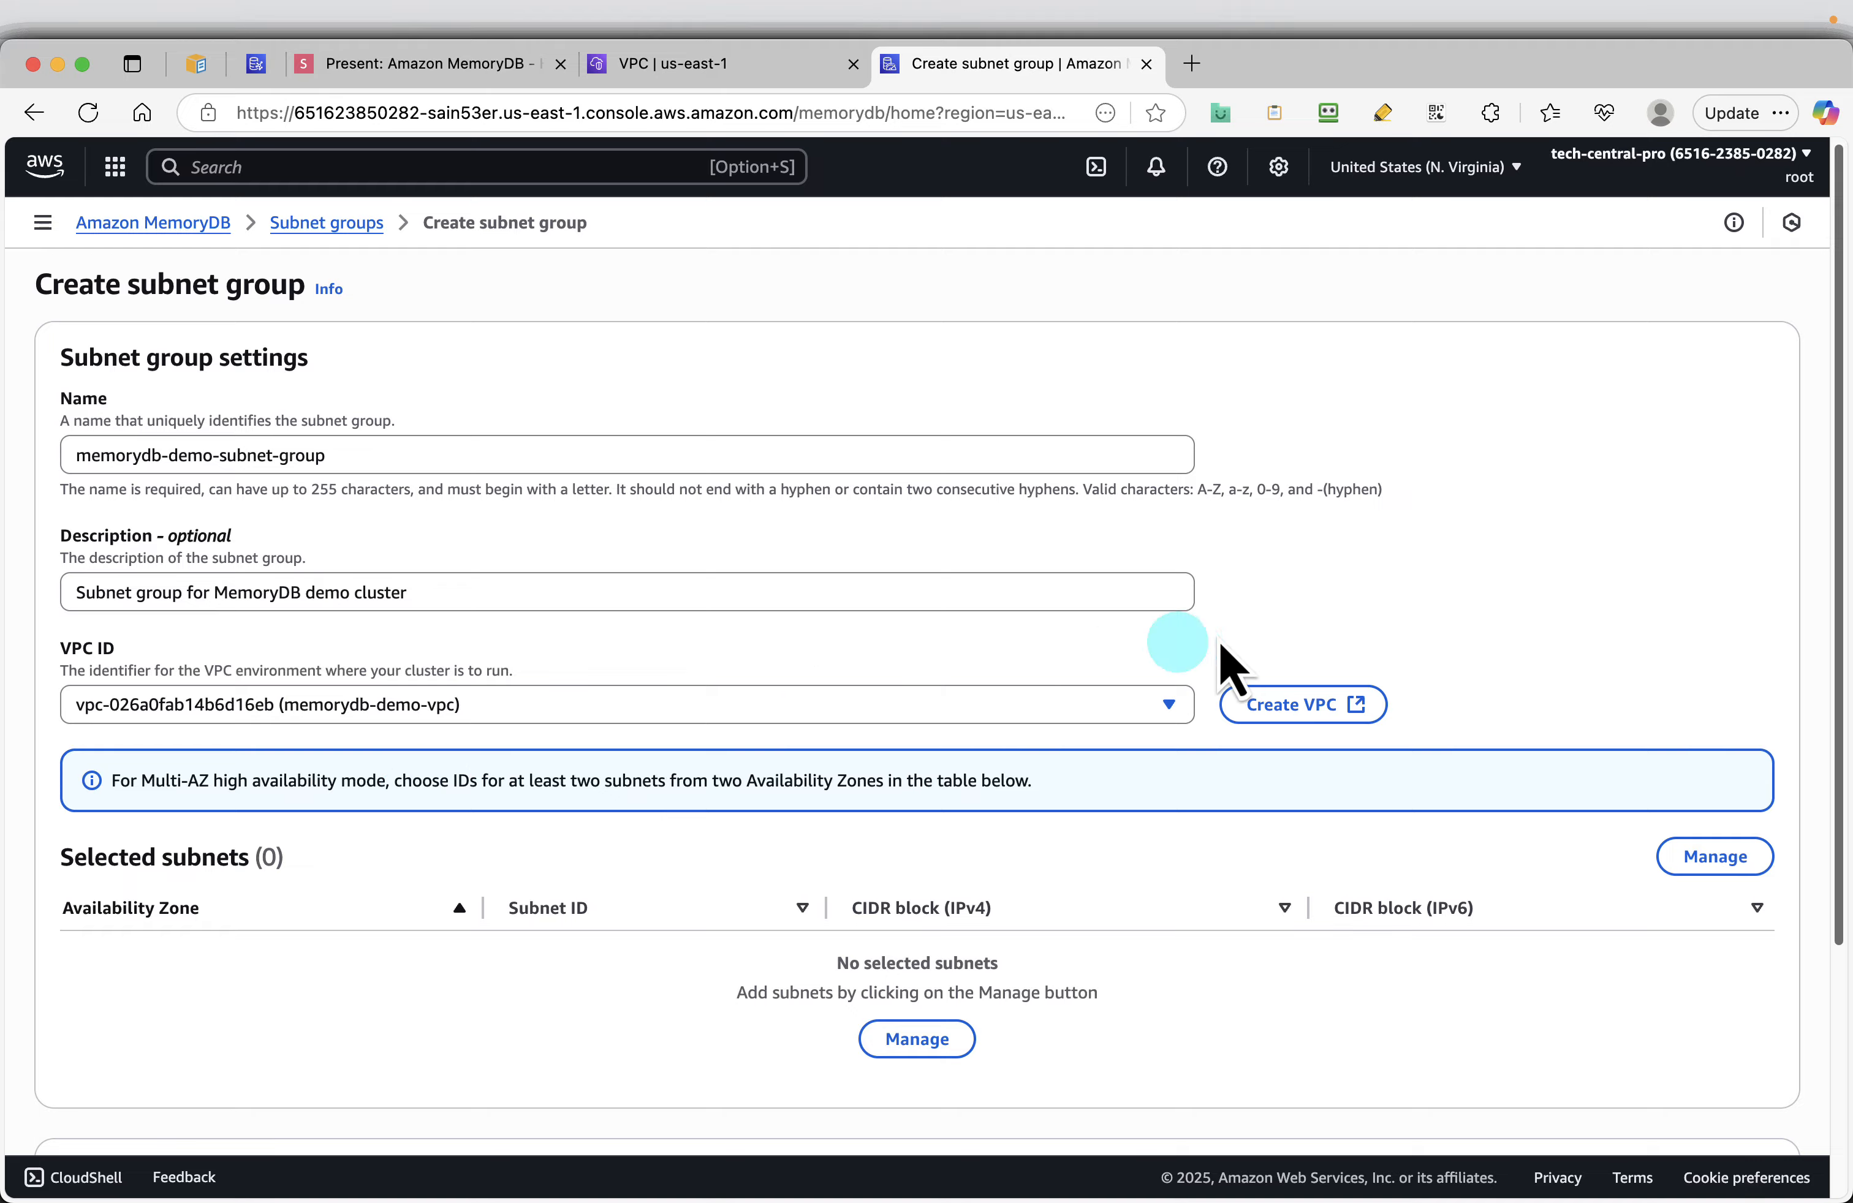
pyautogui.scroll(-3, 1563, 500)
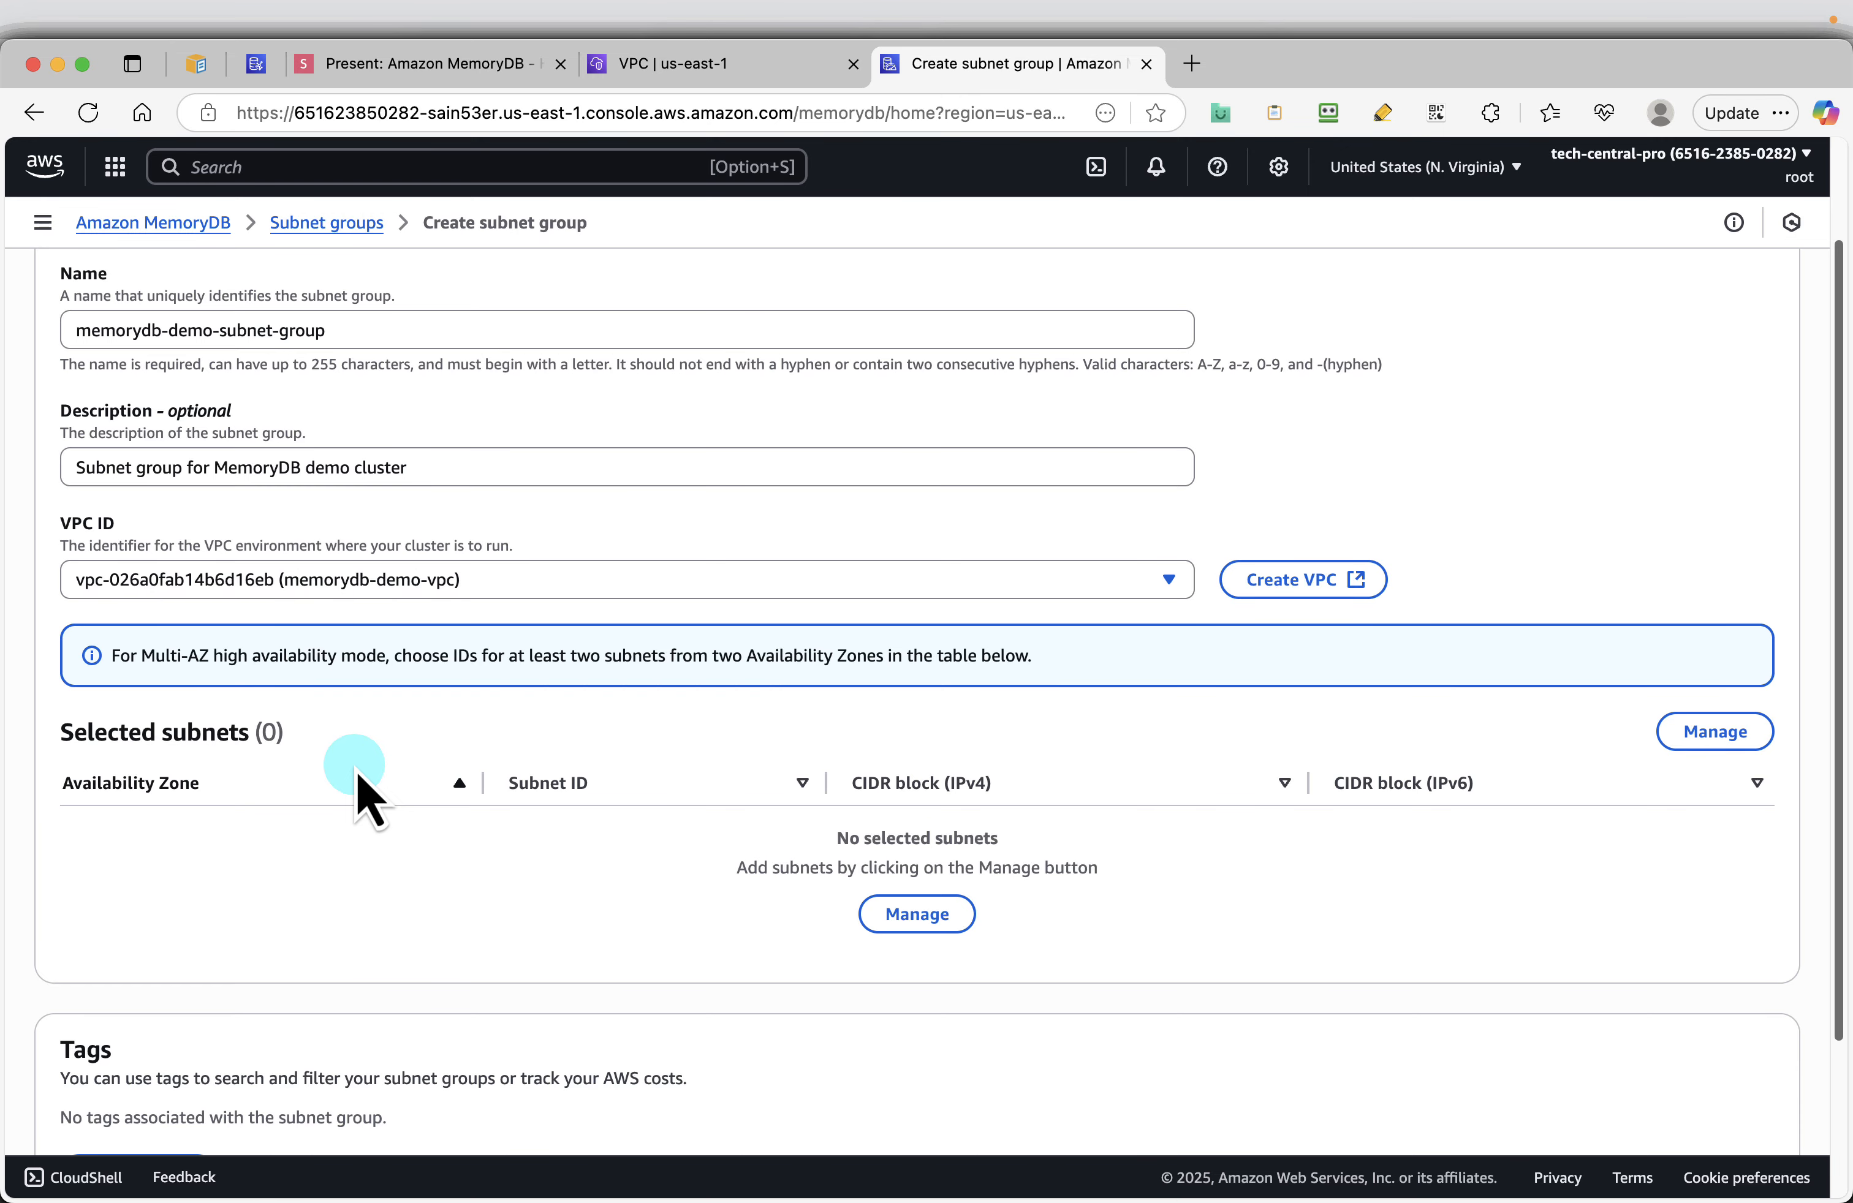
# Look up the subnet selection in the slides and open all four created subnets from the VPC creation details
pyautogui.click(453, 64)
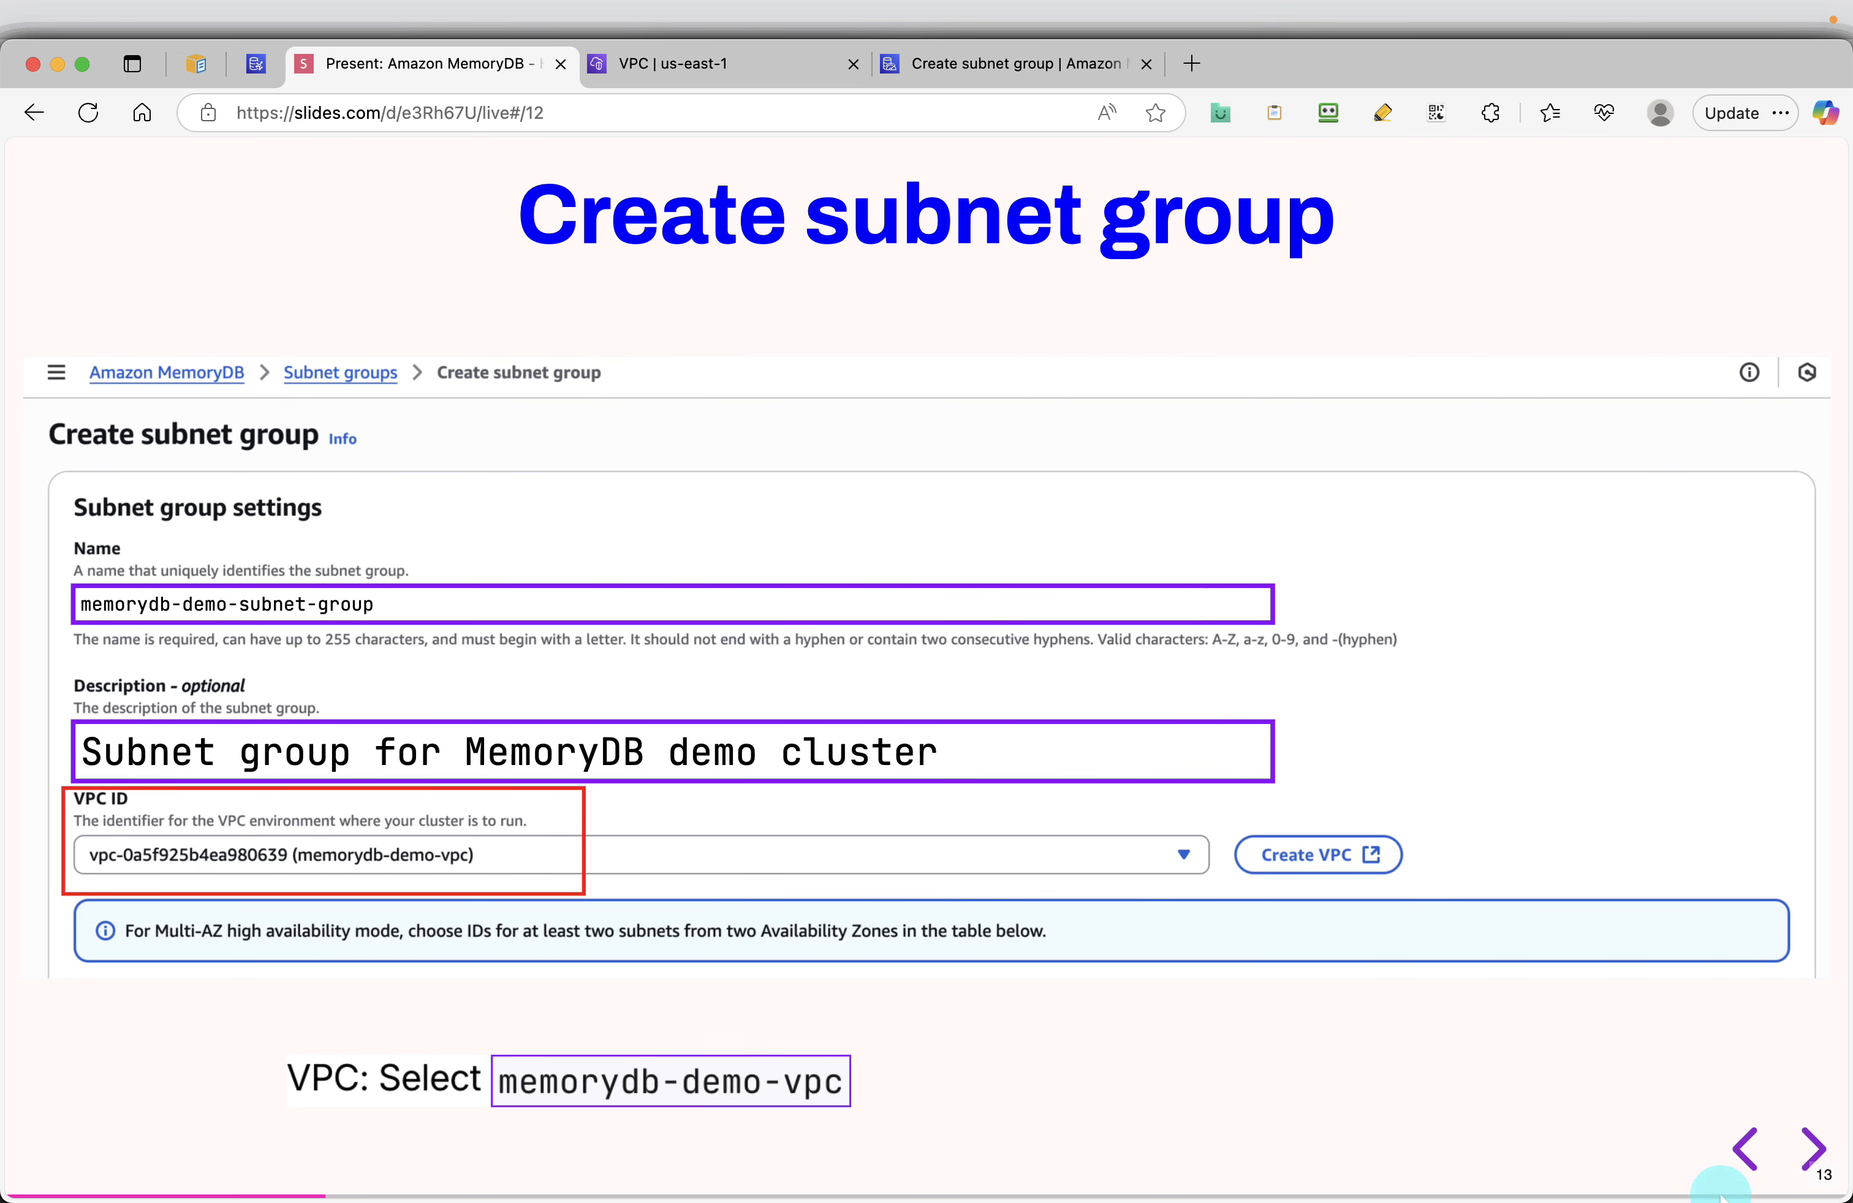
pyautogui.click(1744, 1150)
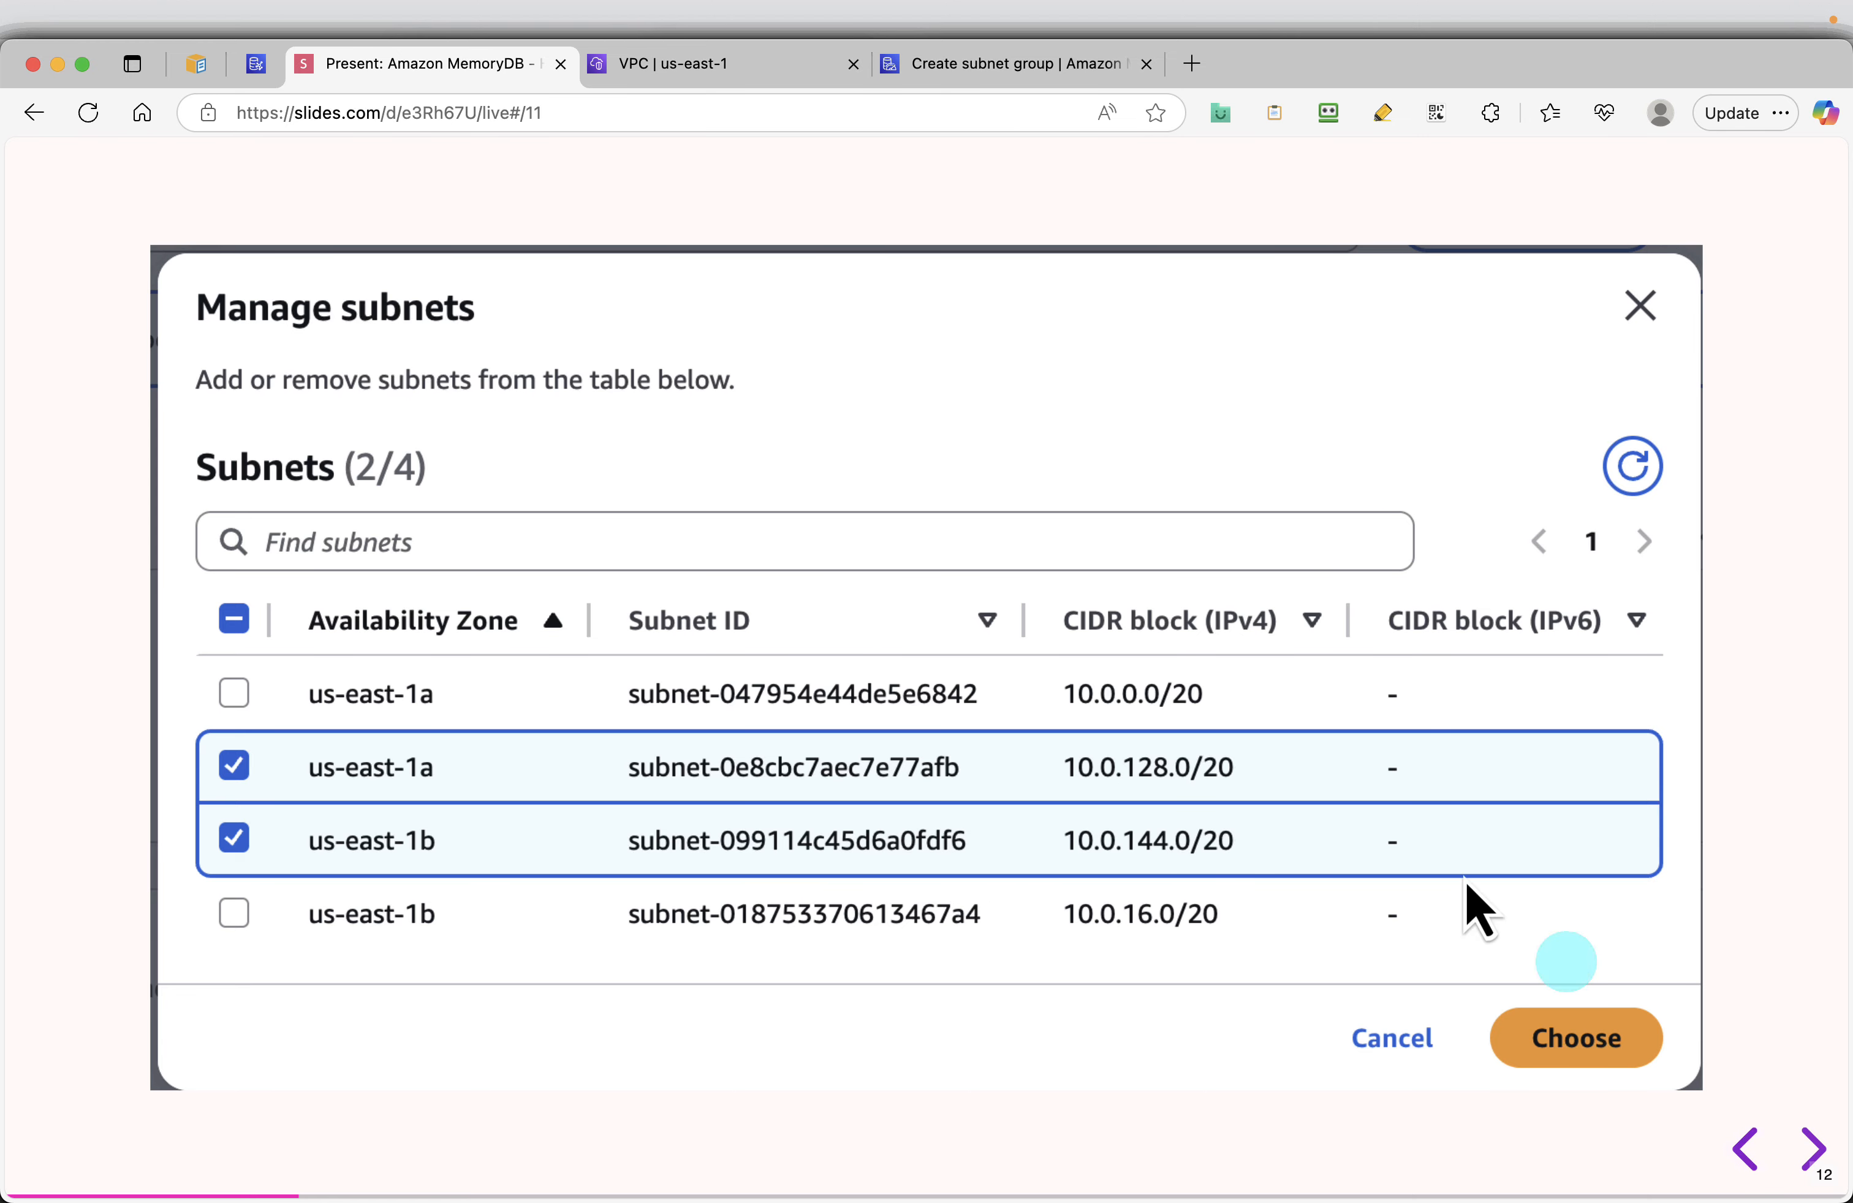
pyautogui.click(688, 66)
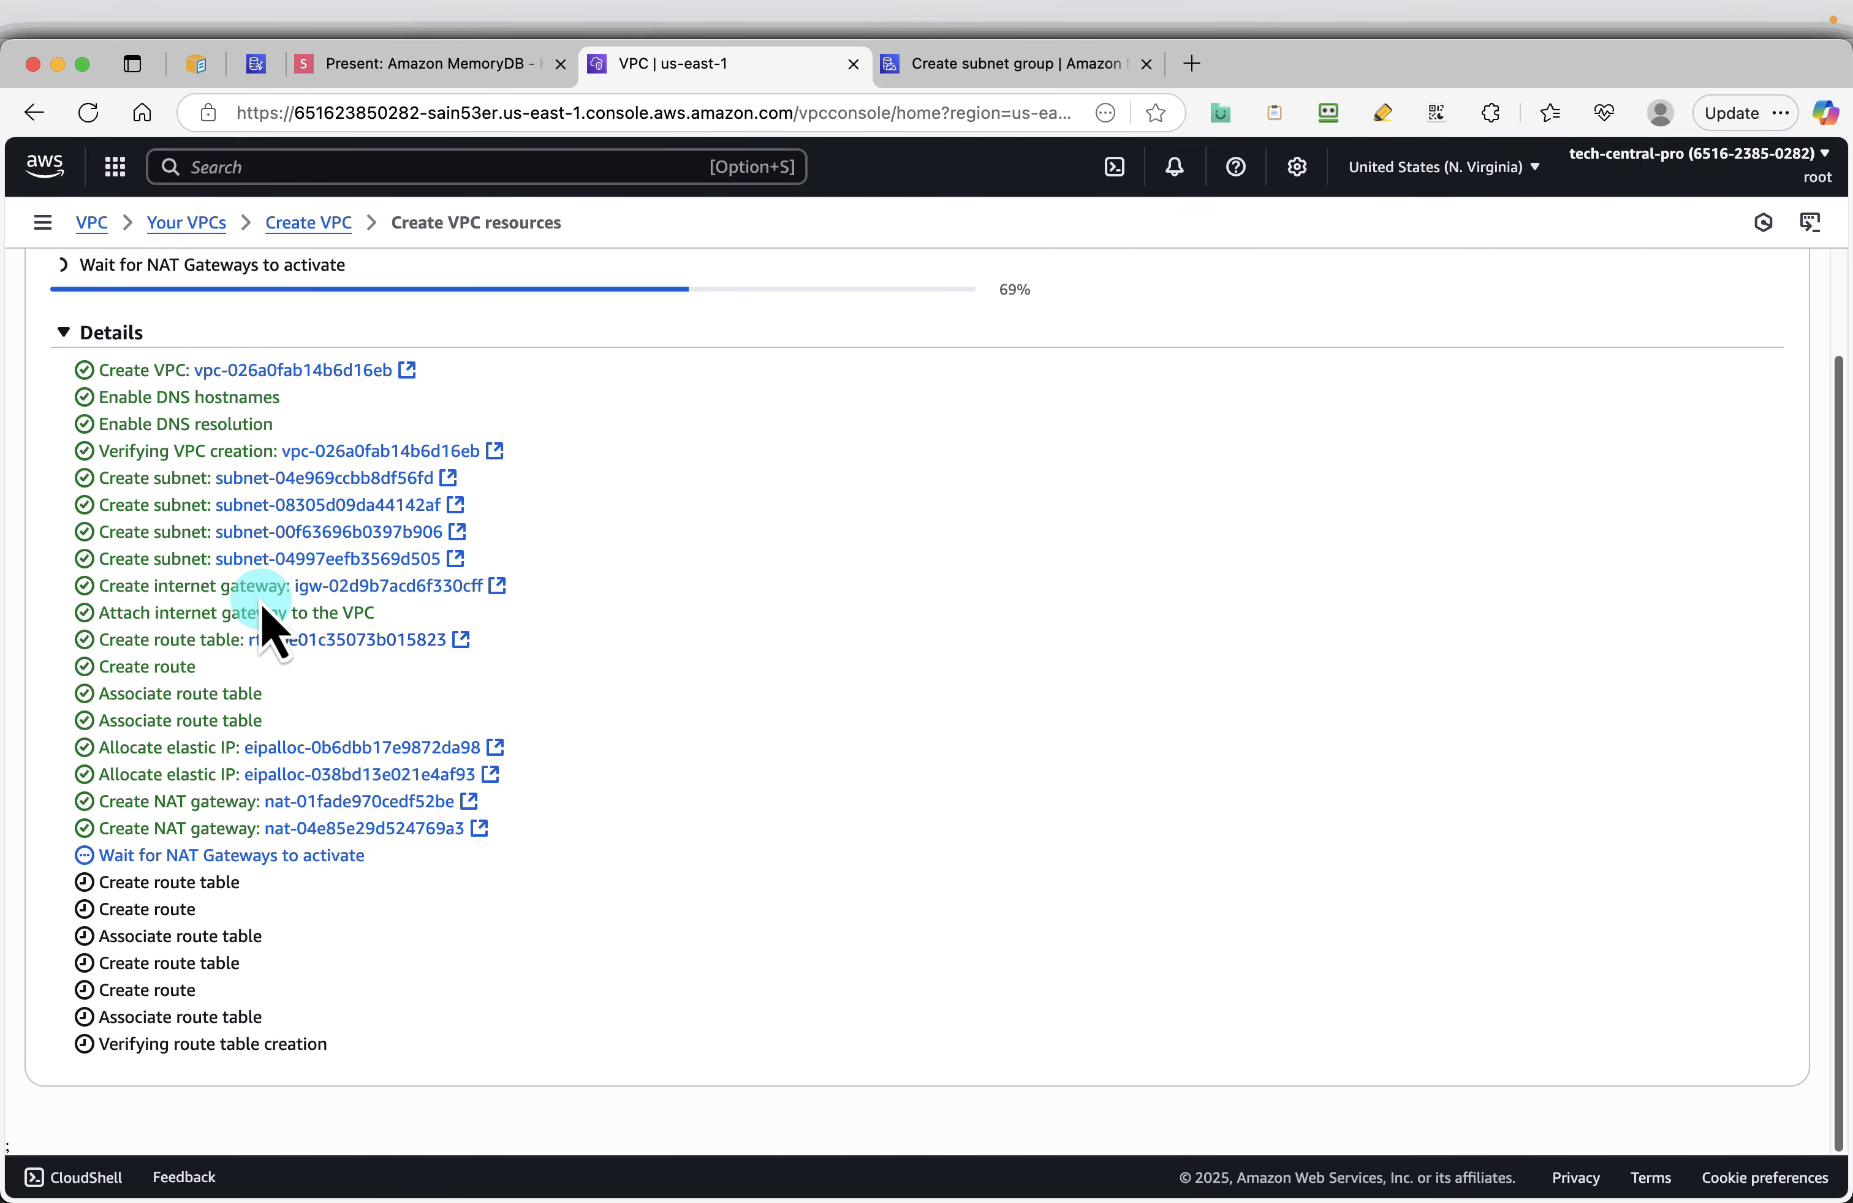
pyautogui.click(336, 481)
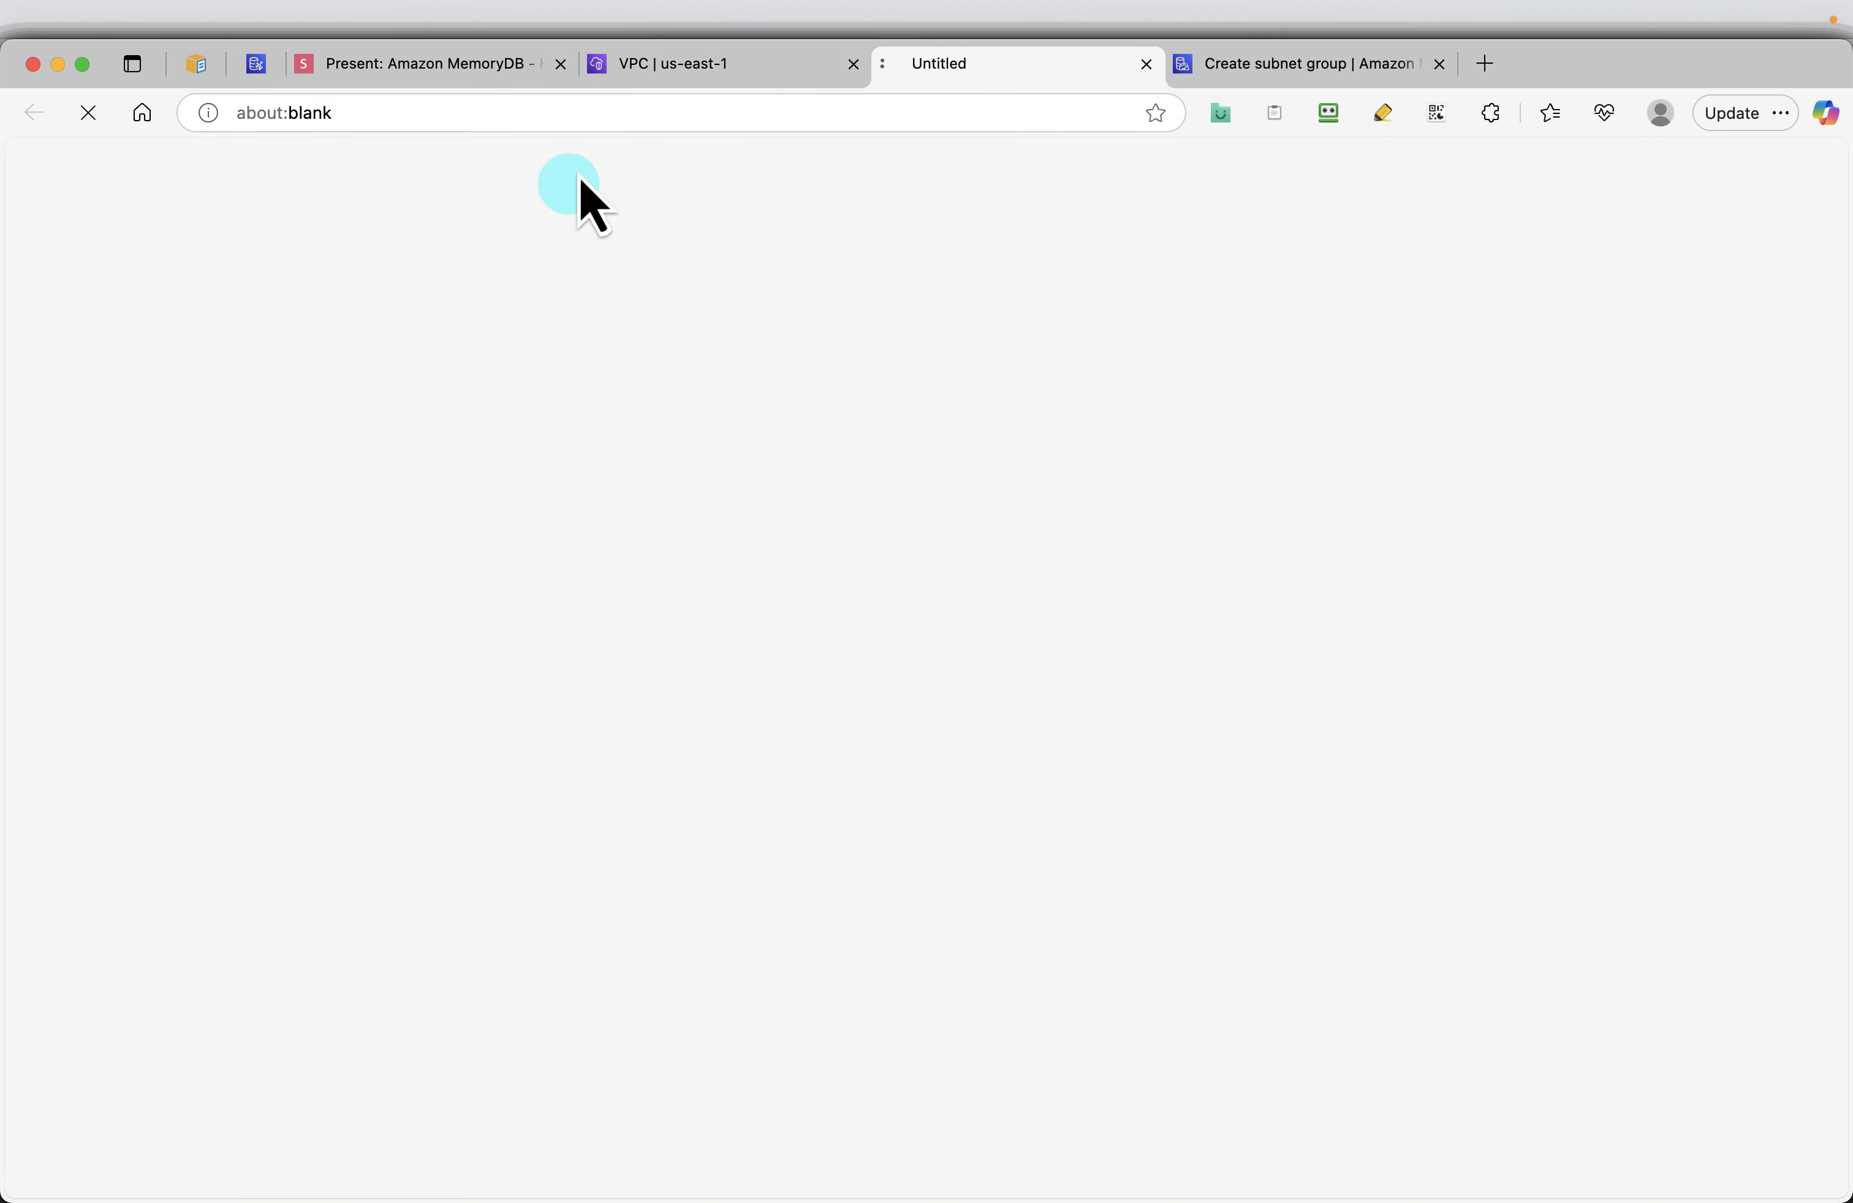
pyautogui.click(617, 66)
pyautogui.click(372, 479)
pyautogui.click(369, 505)
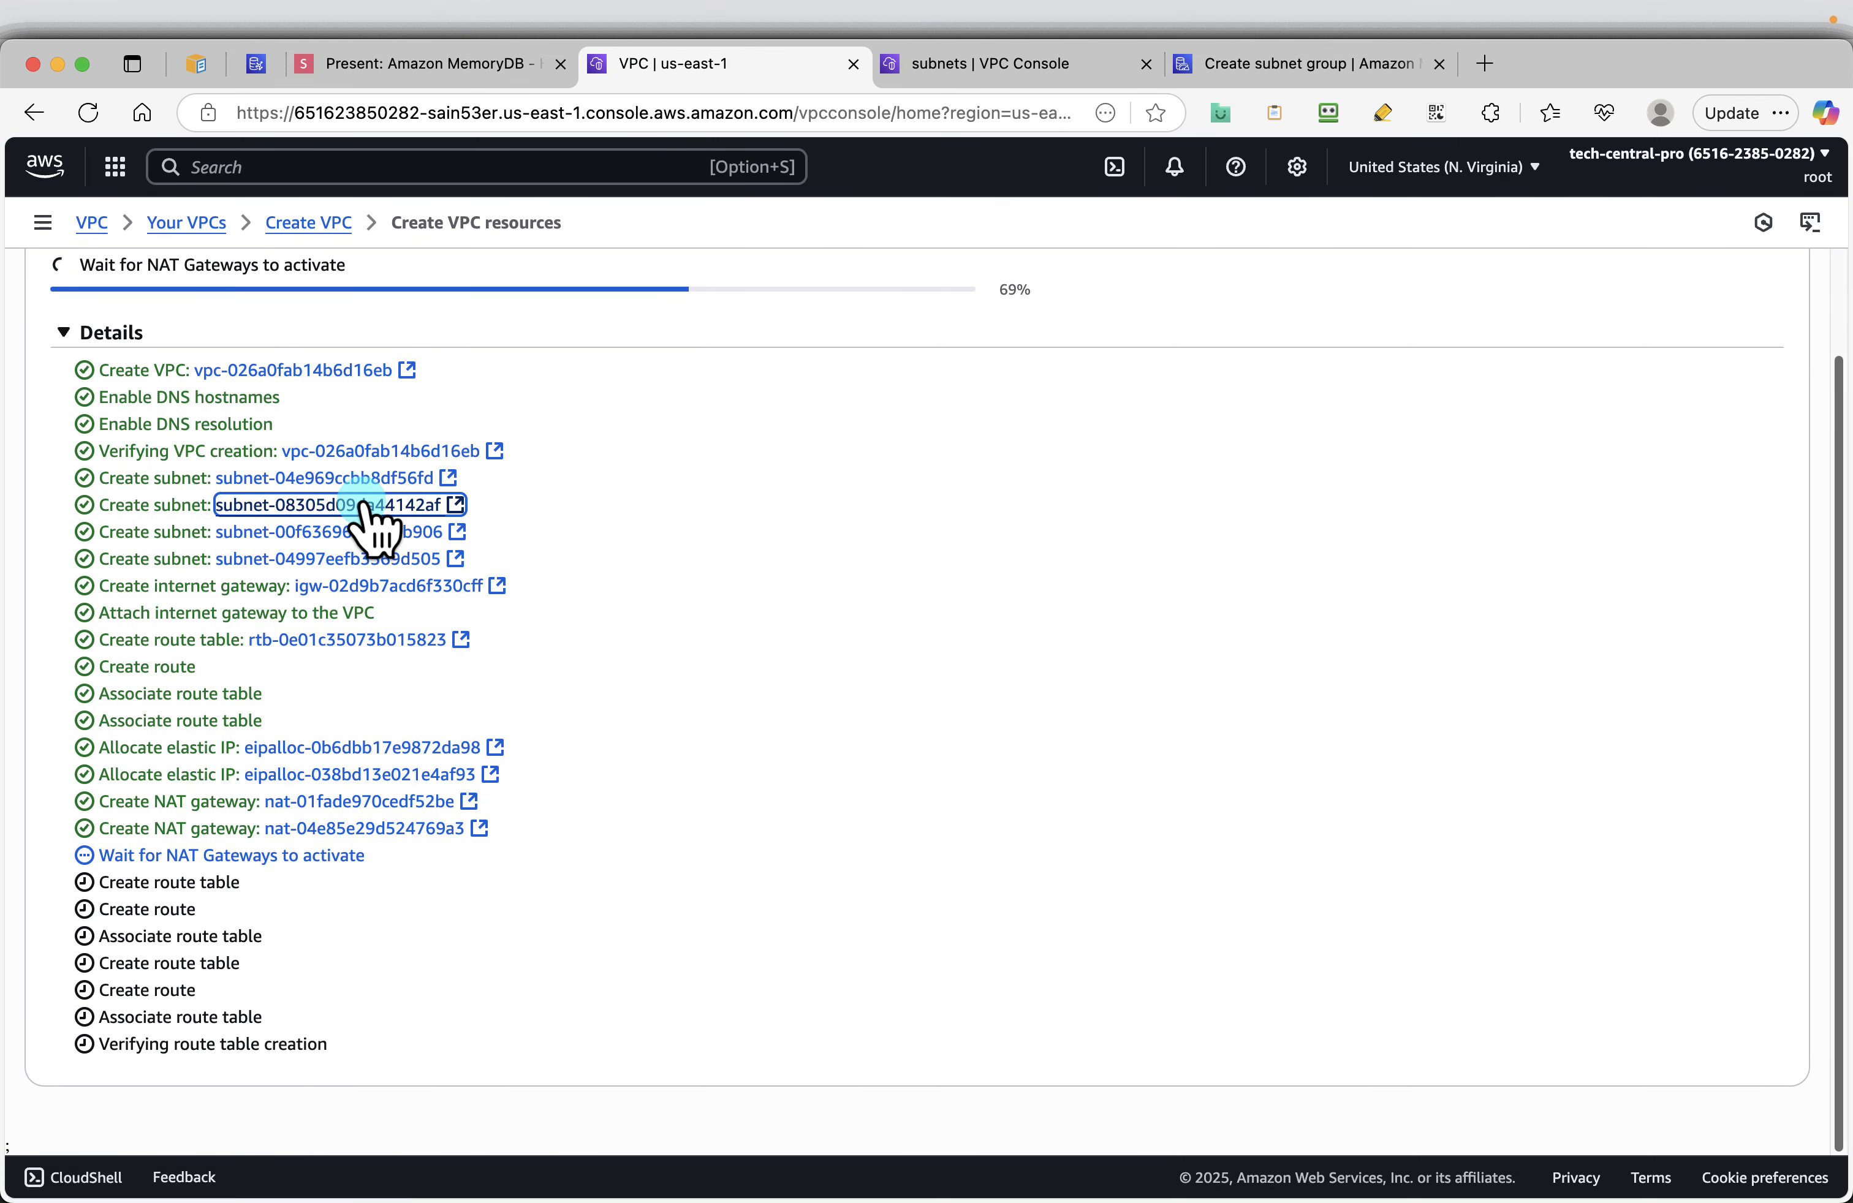
pyautogui.click(633, 64)
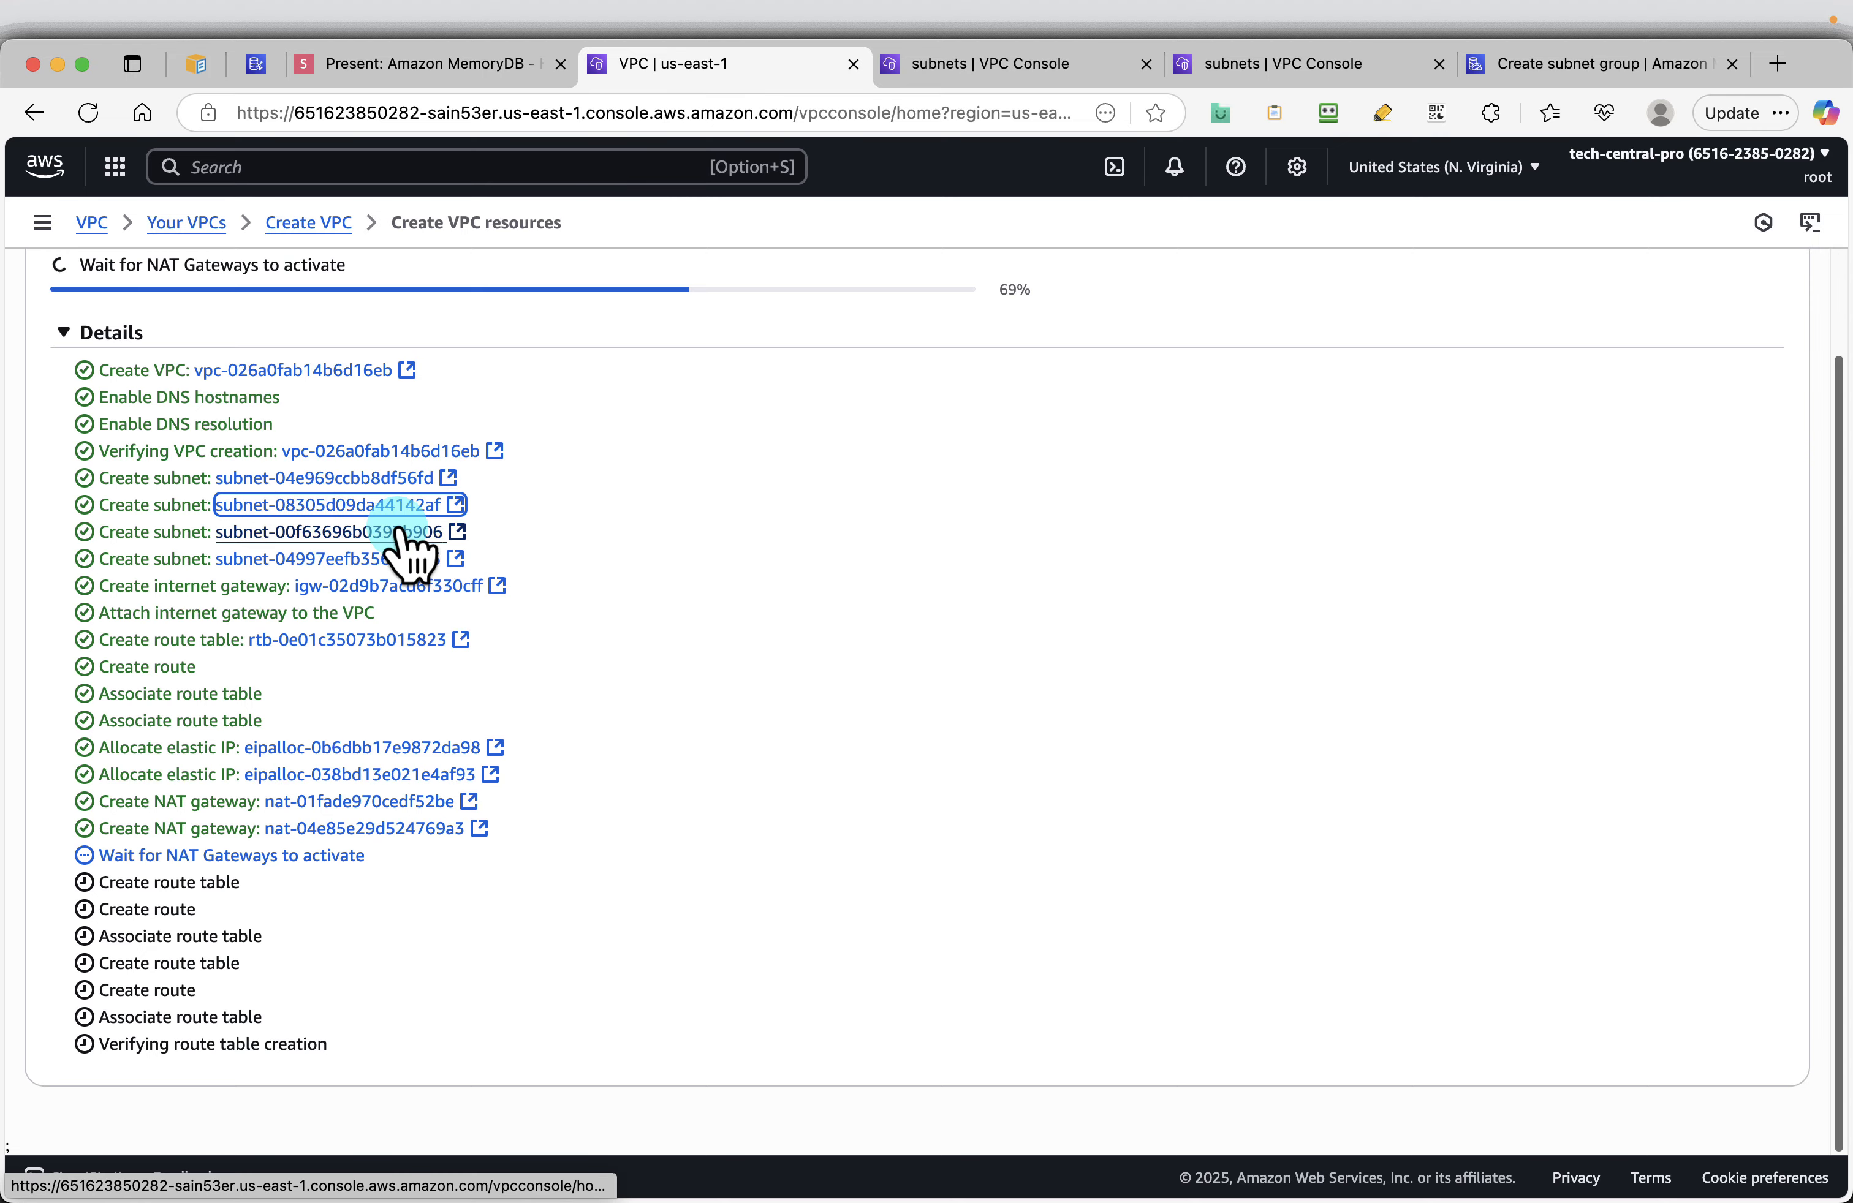
pyautogui.click(395, 532)
pyautogui.click(666, 70)
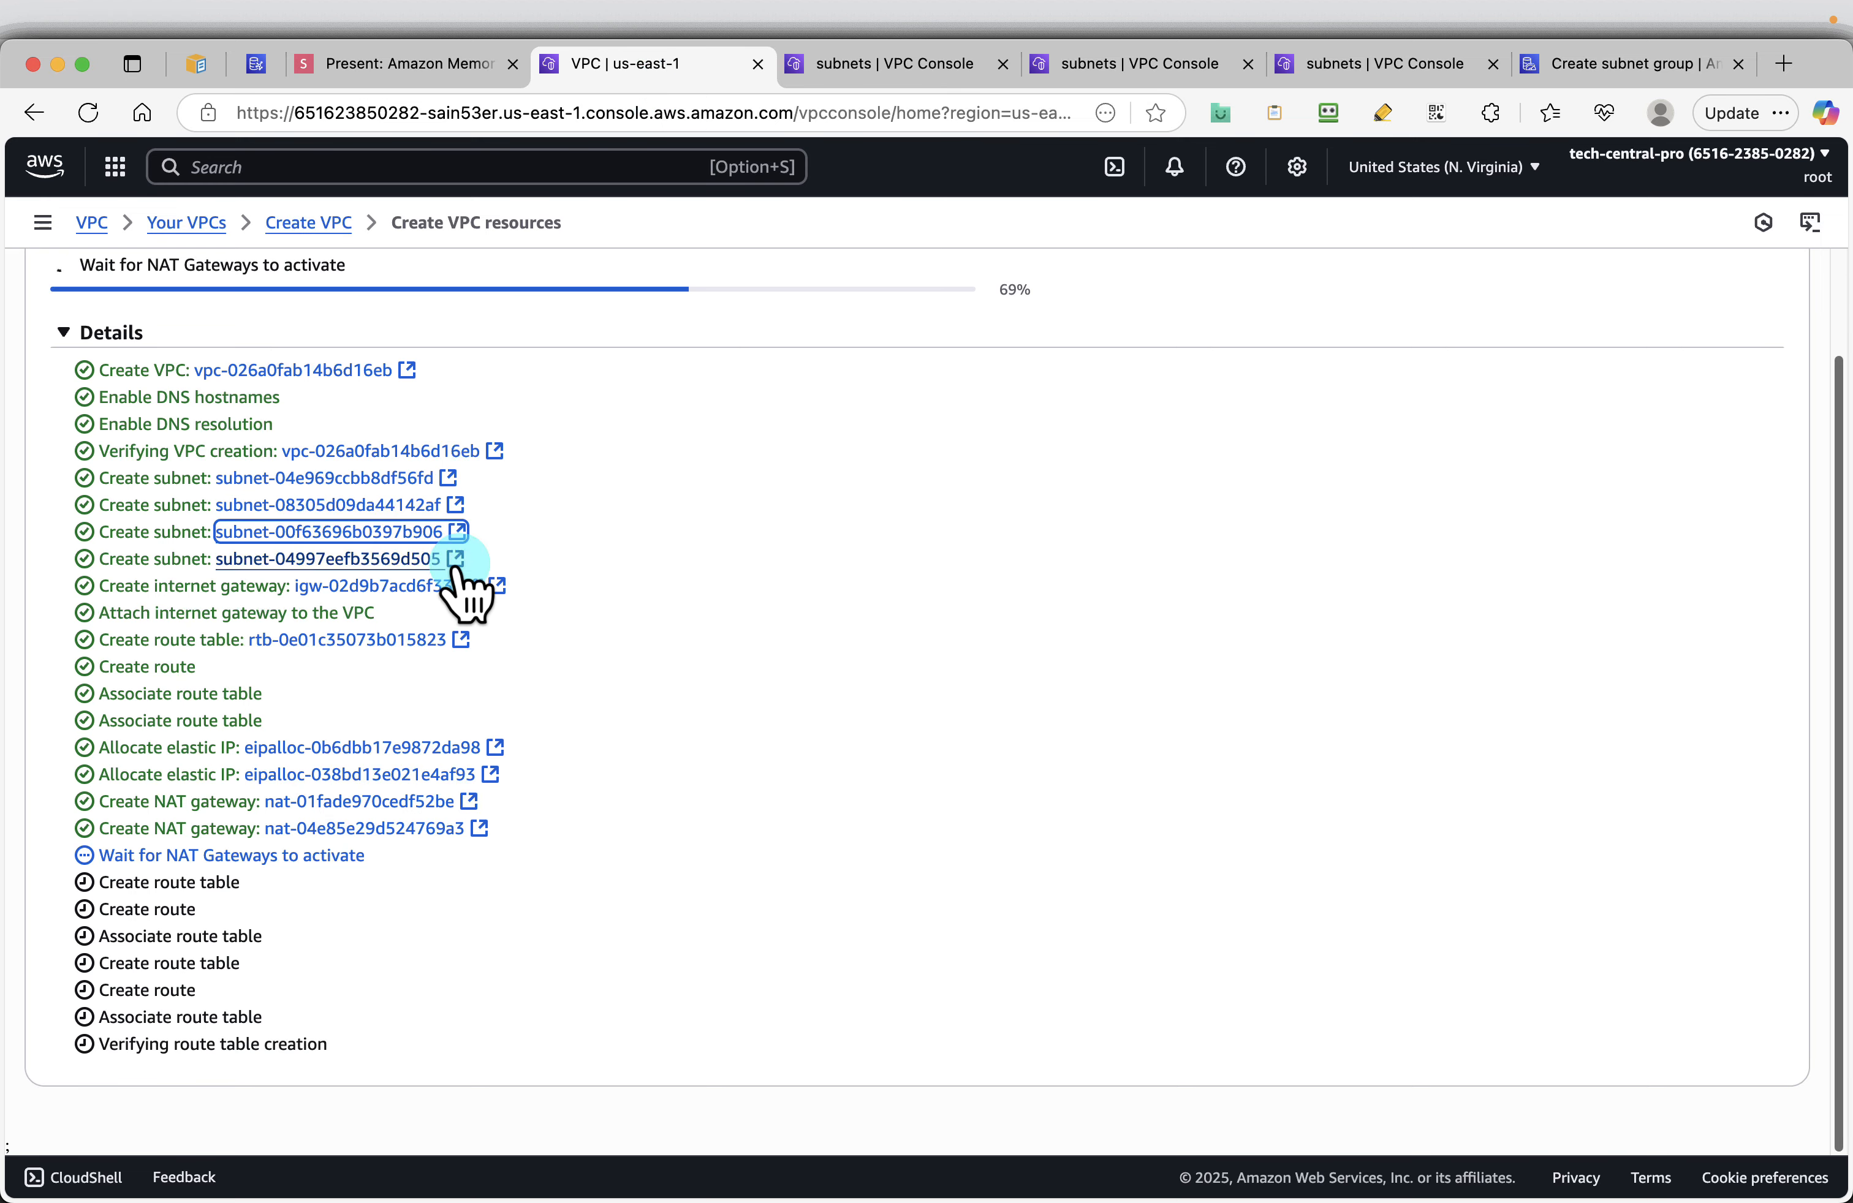
pyautogui.click(422, 559)
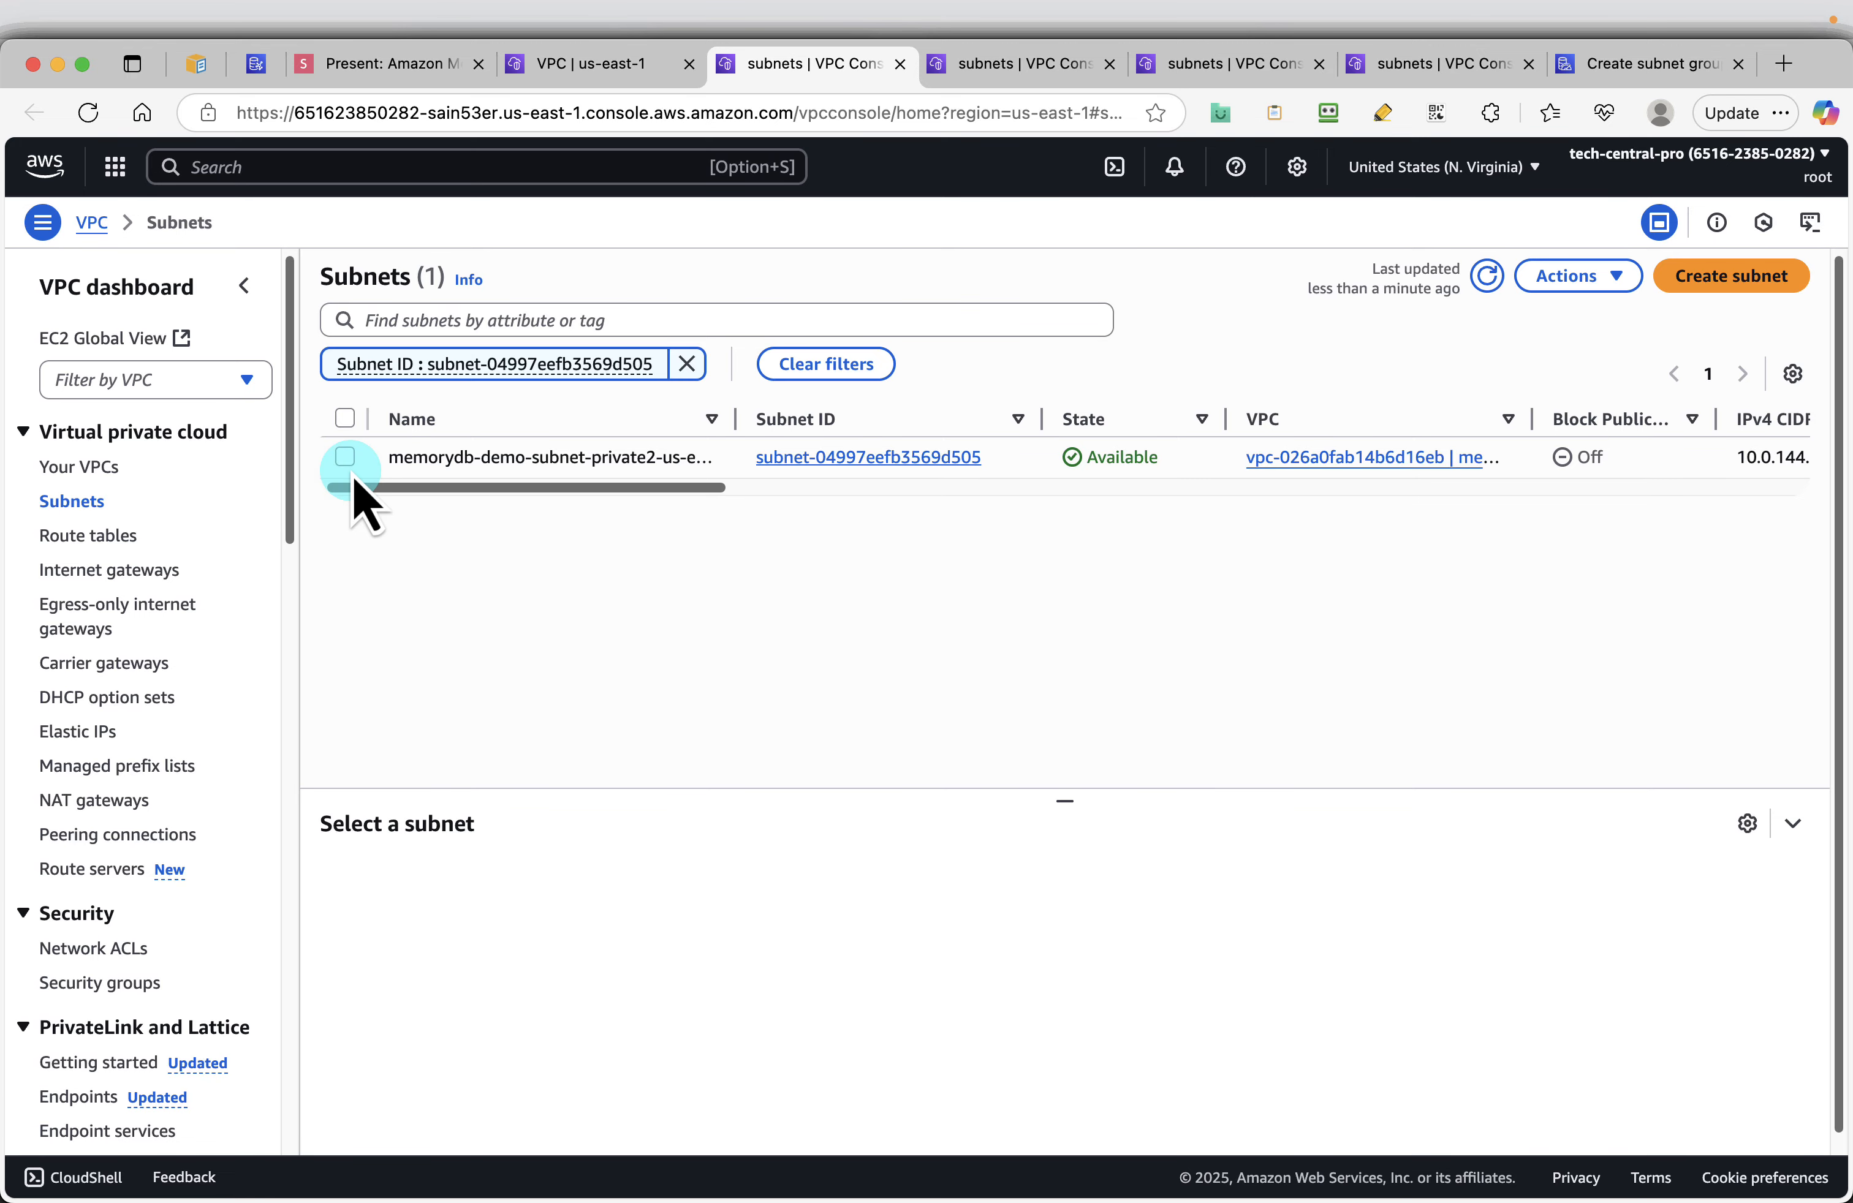
# Examine the details of the memorydb-demo-subnet-private2-us-east-1b subnet in an enlarged details area
pyautogui.click(344, 457)
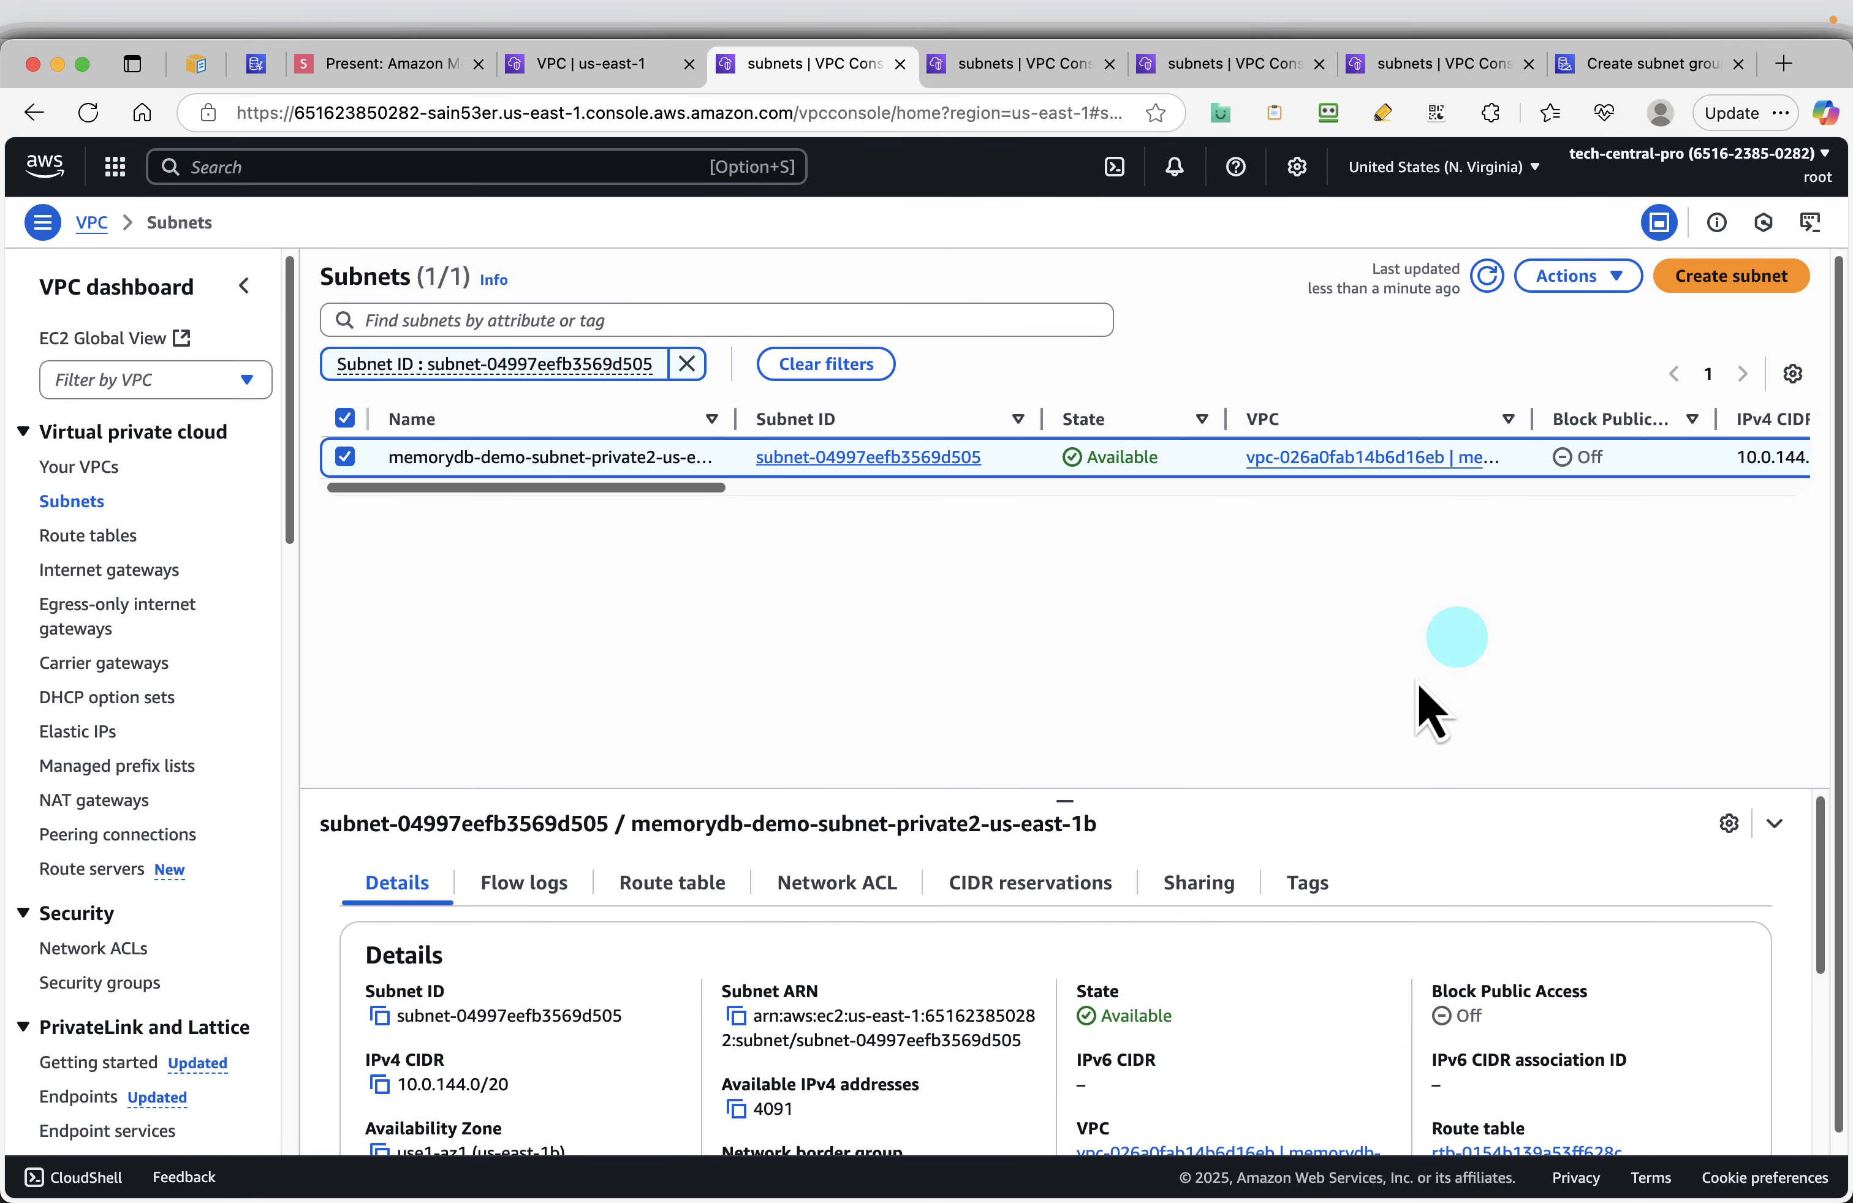
pyautogui.moveTo(1066, 795); pyautogui.dragTo(1054, 559)
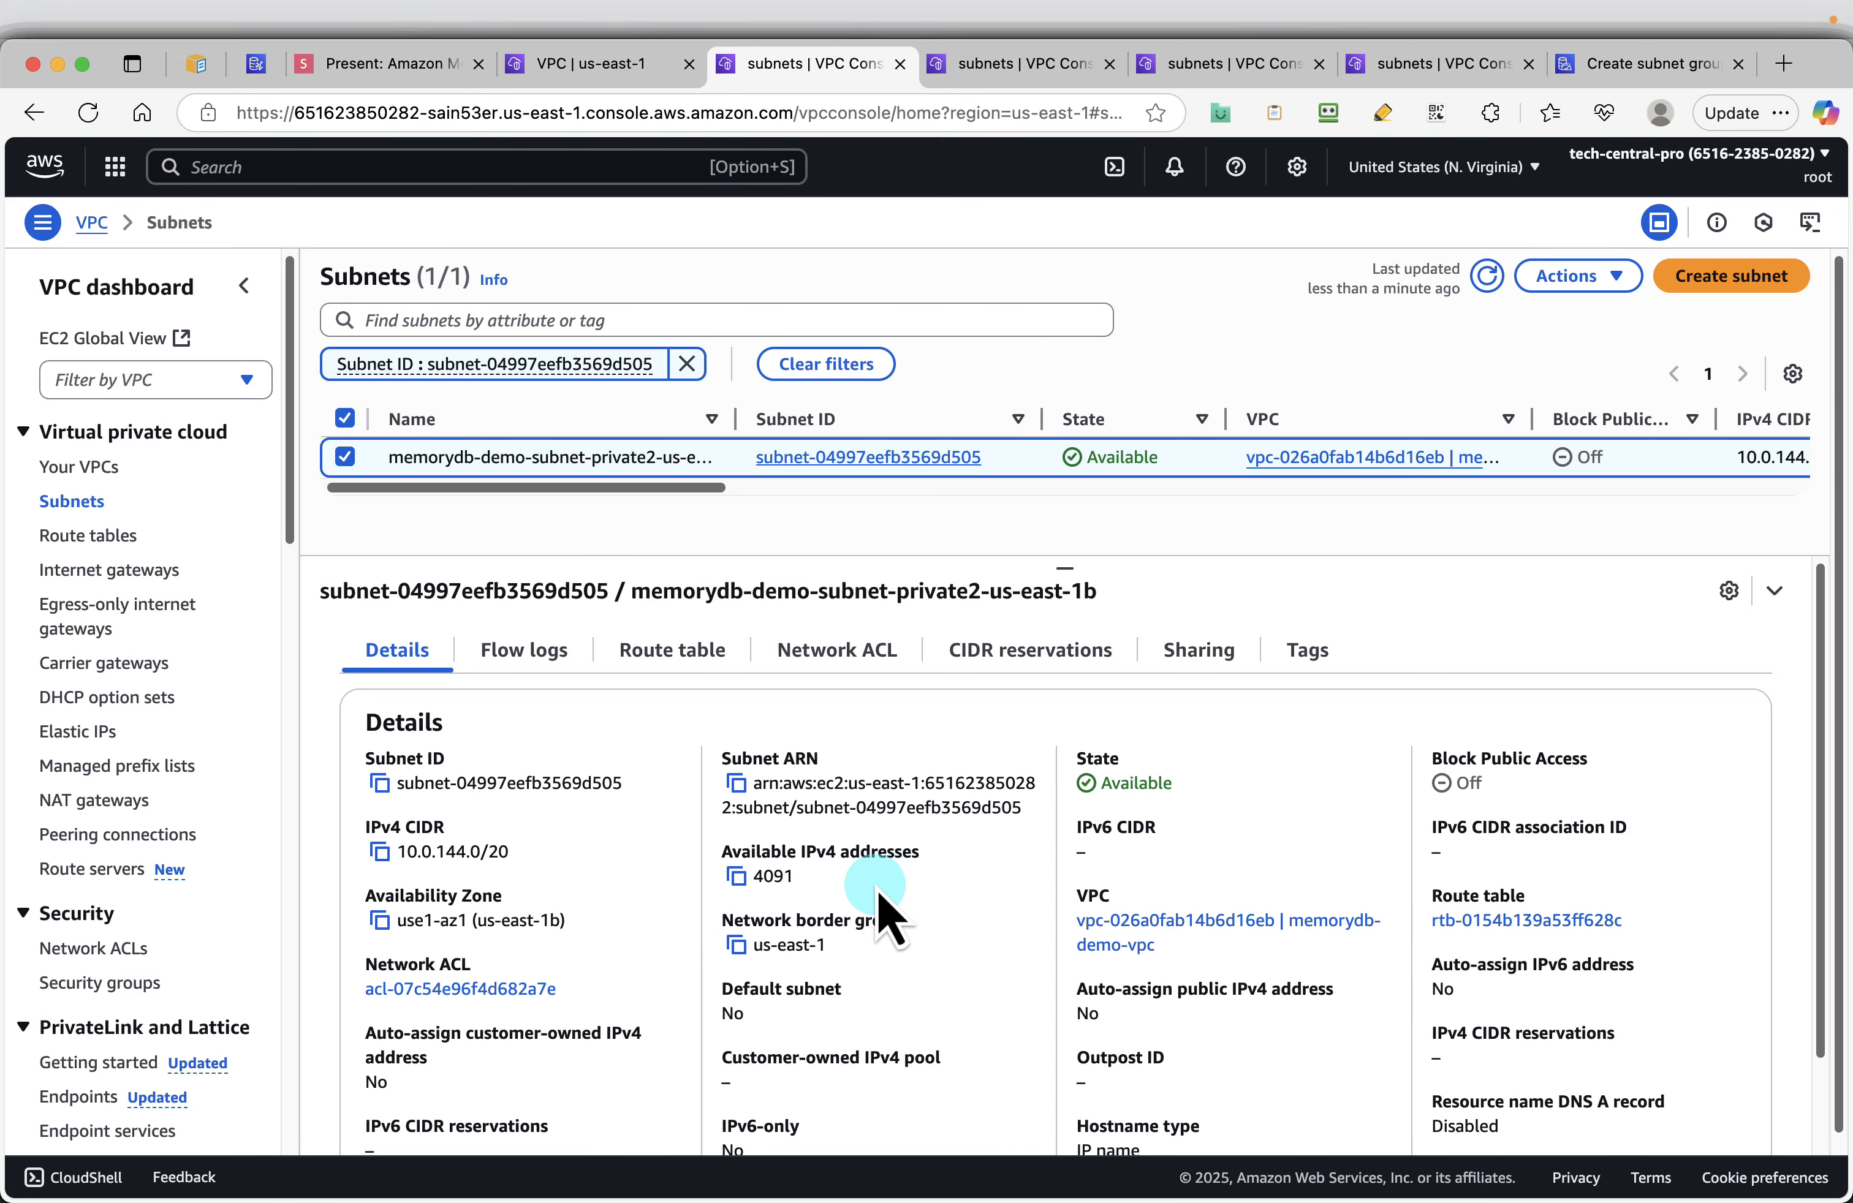
pyautogui.scroll(-3, 1440, 815)
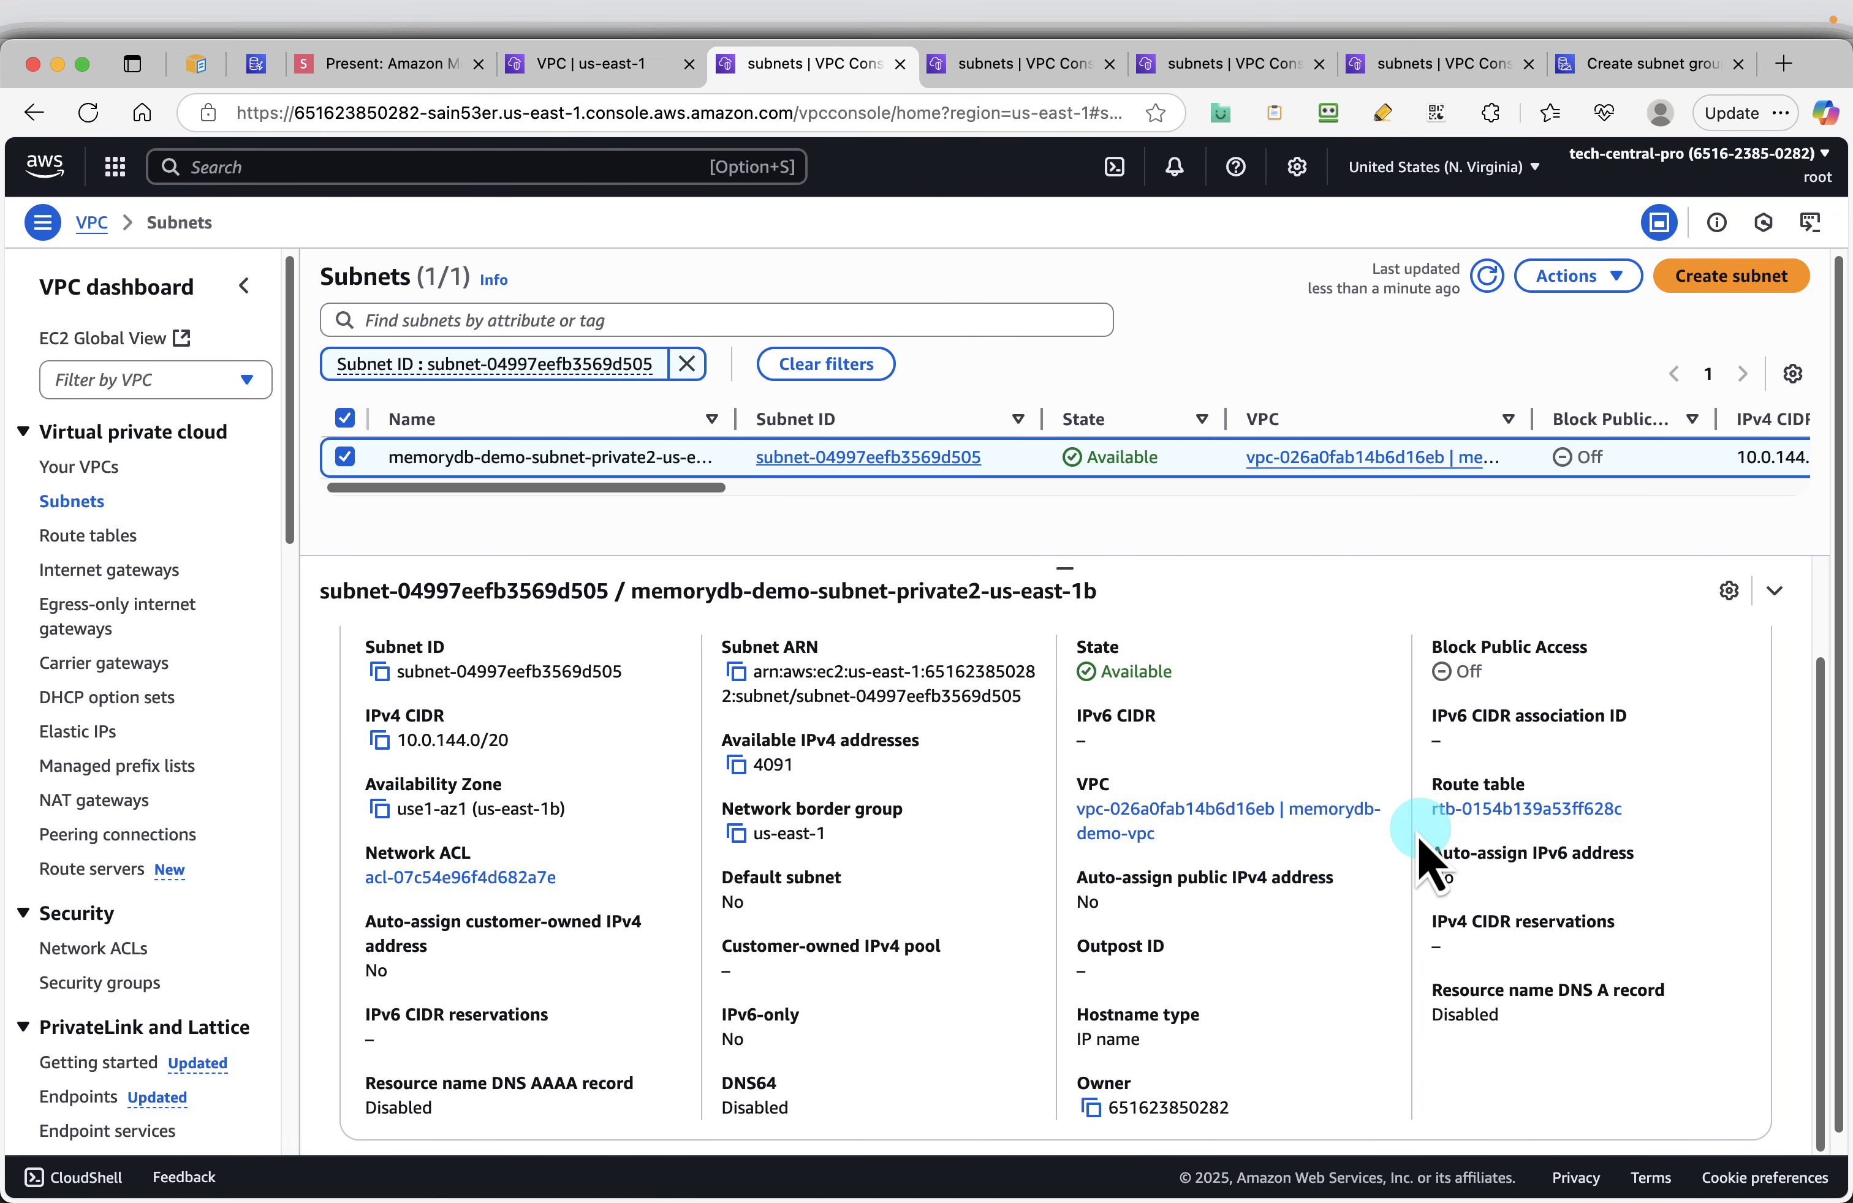
pyautogui.scroll(1, 1179, 821)
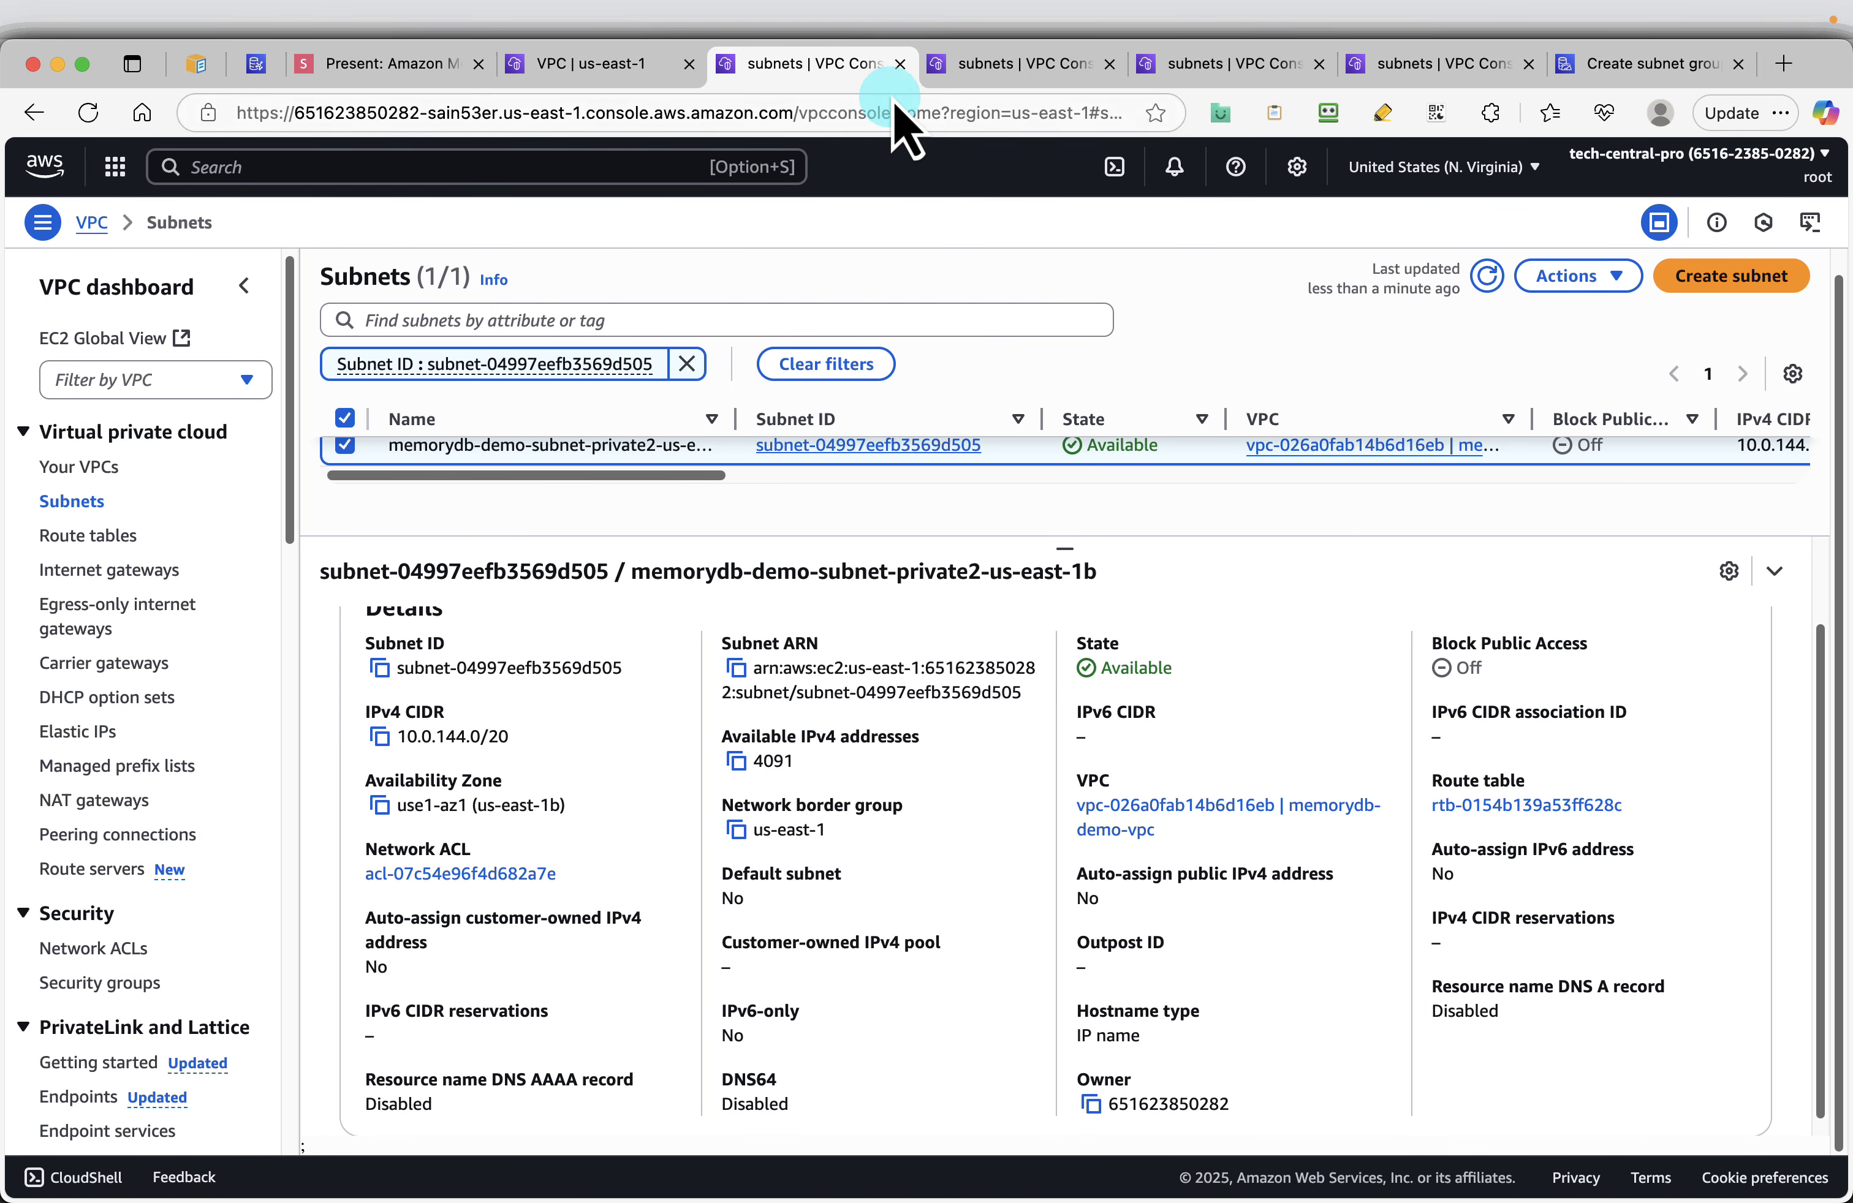
pyautogui.scroll(-1, 1090, 696)
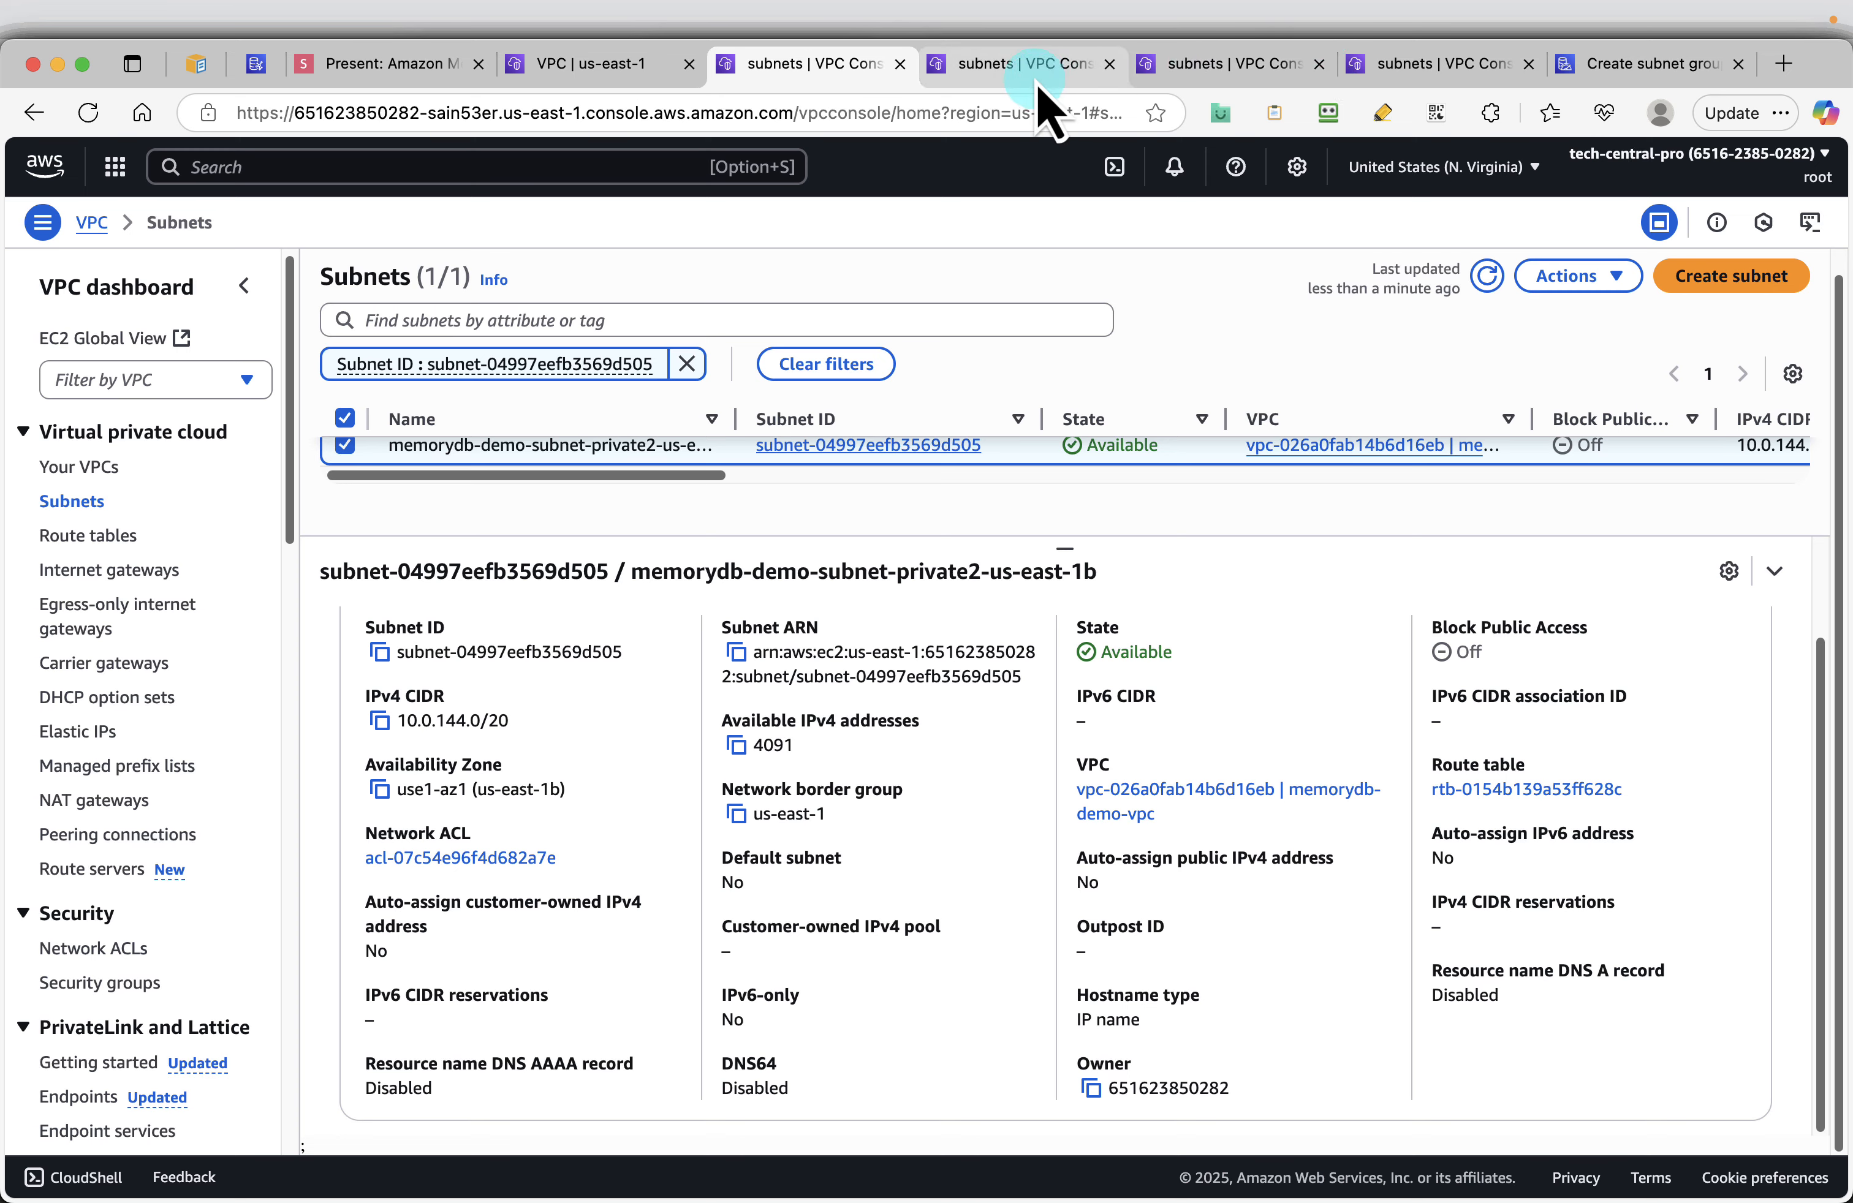
# Show the details of memorydb-demo-subnet-private1-us-east-1a and widen the Name column for both private subnets to read their full names
pyautogui.click(1023, 66)
pyautogui.click(345, 456)
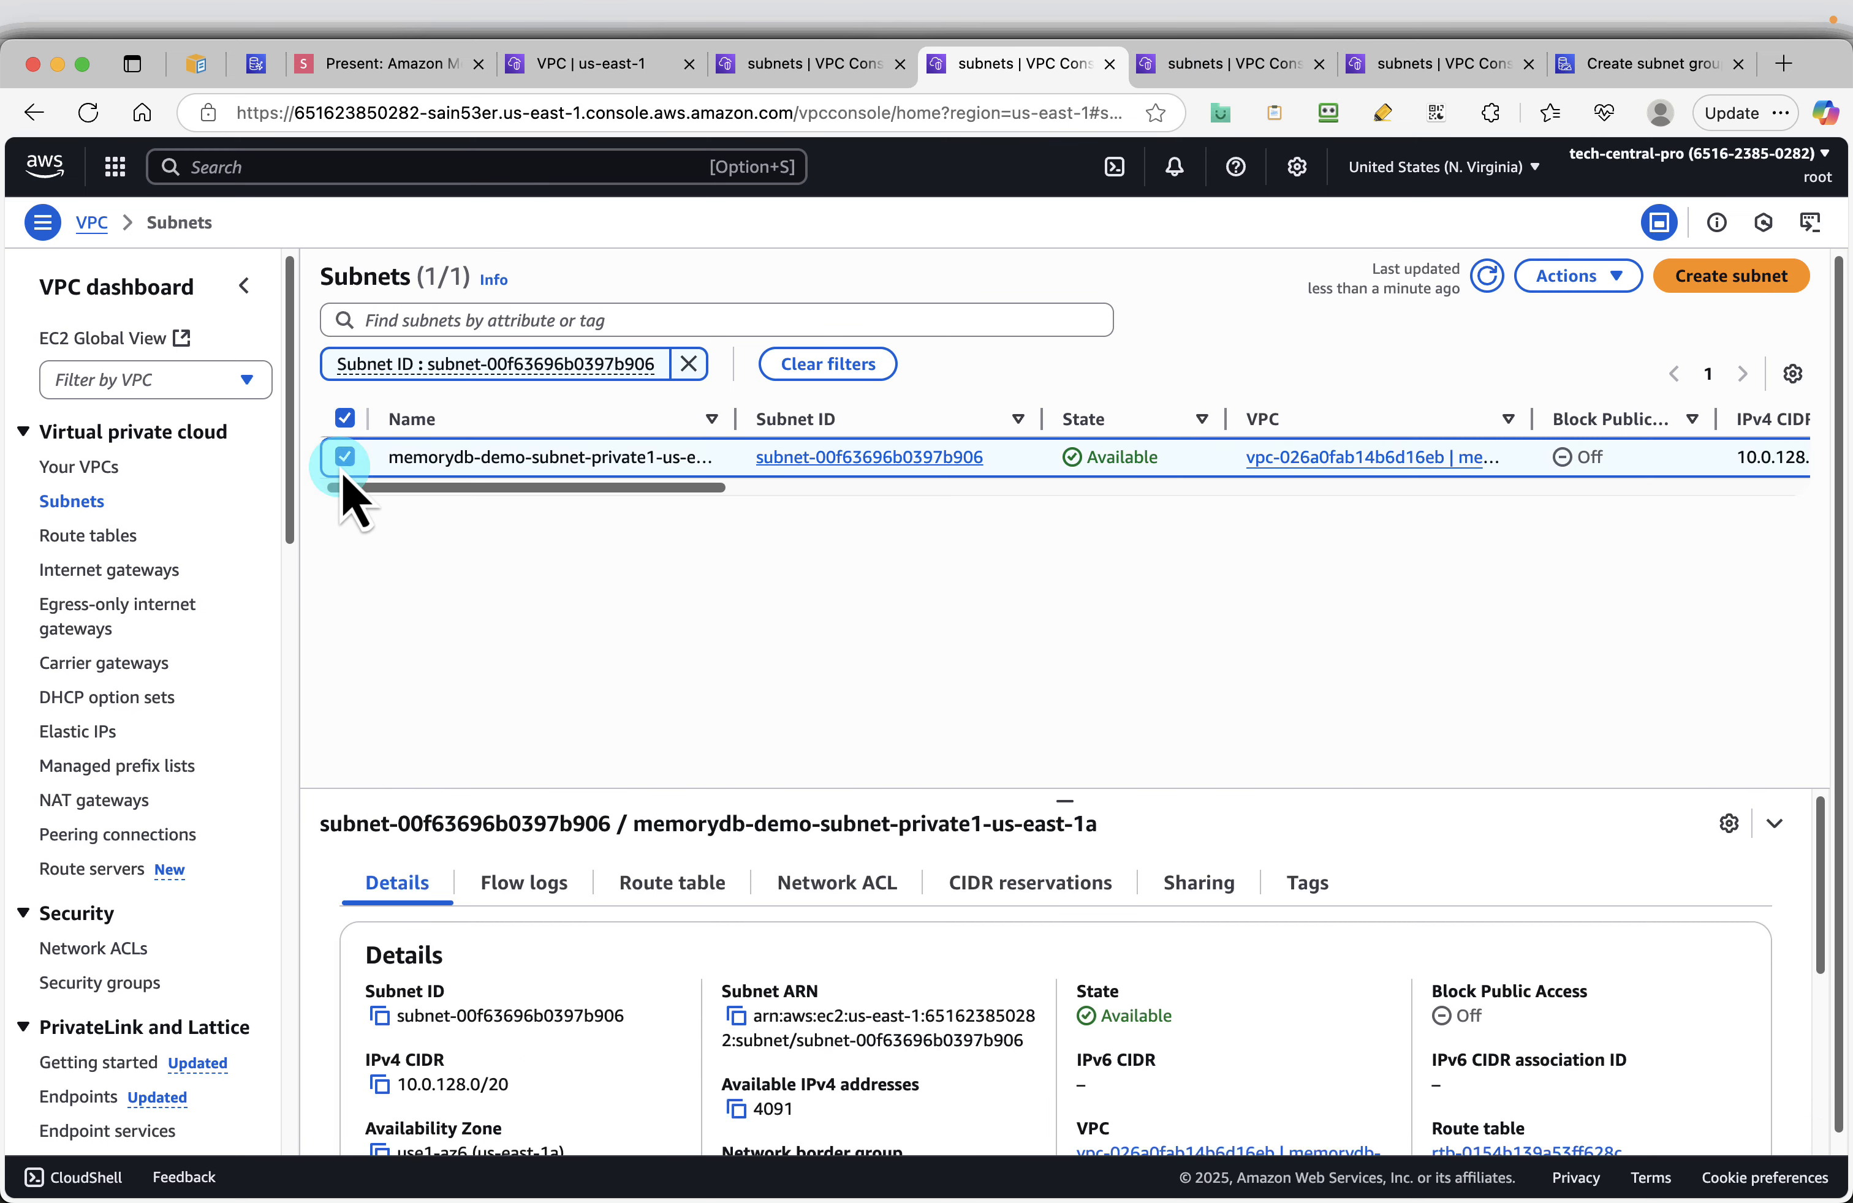
pyautogui.click(838, 69)
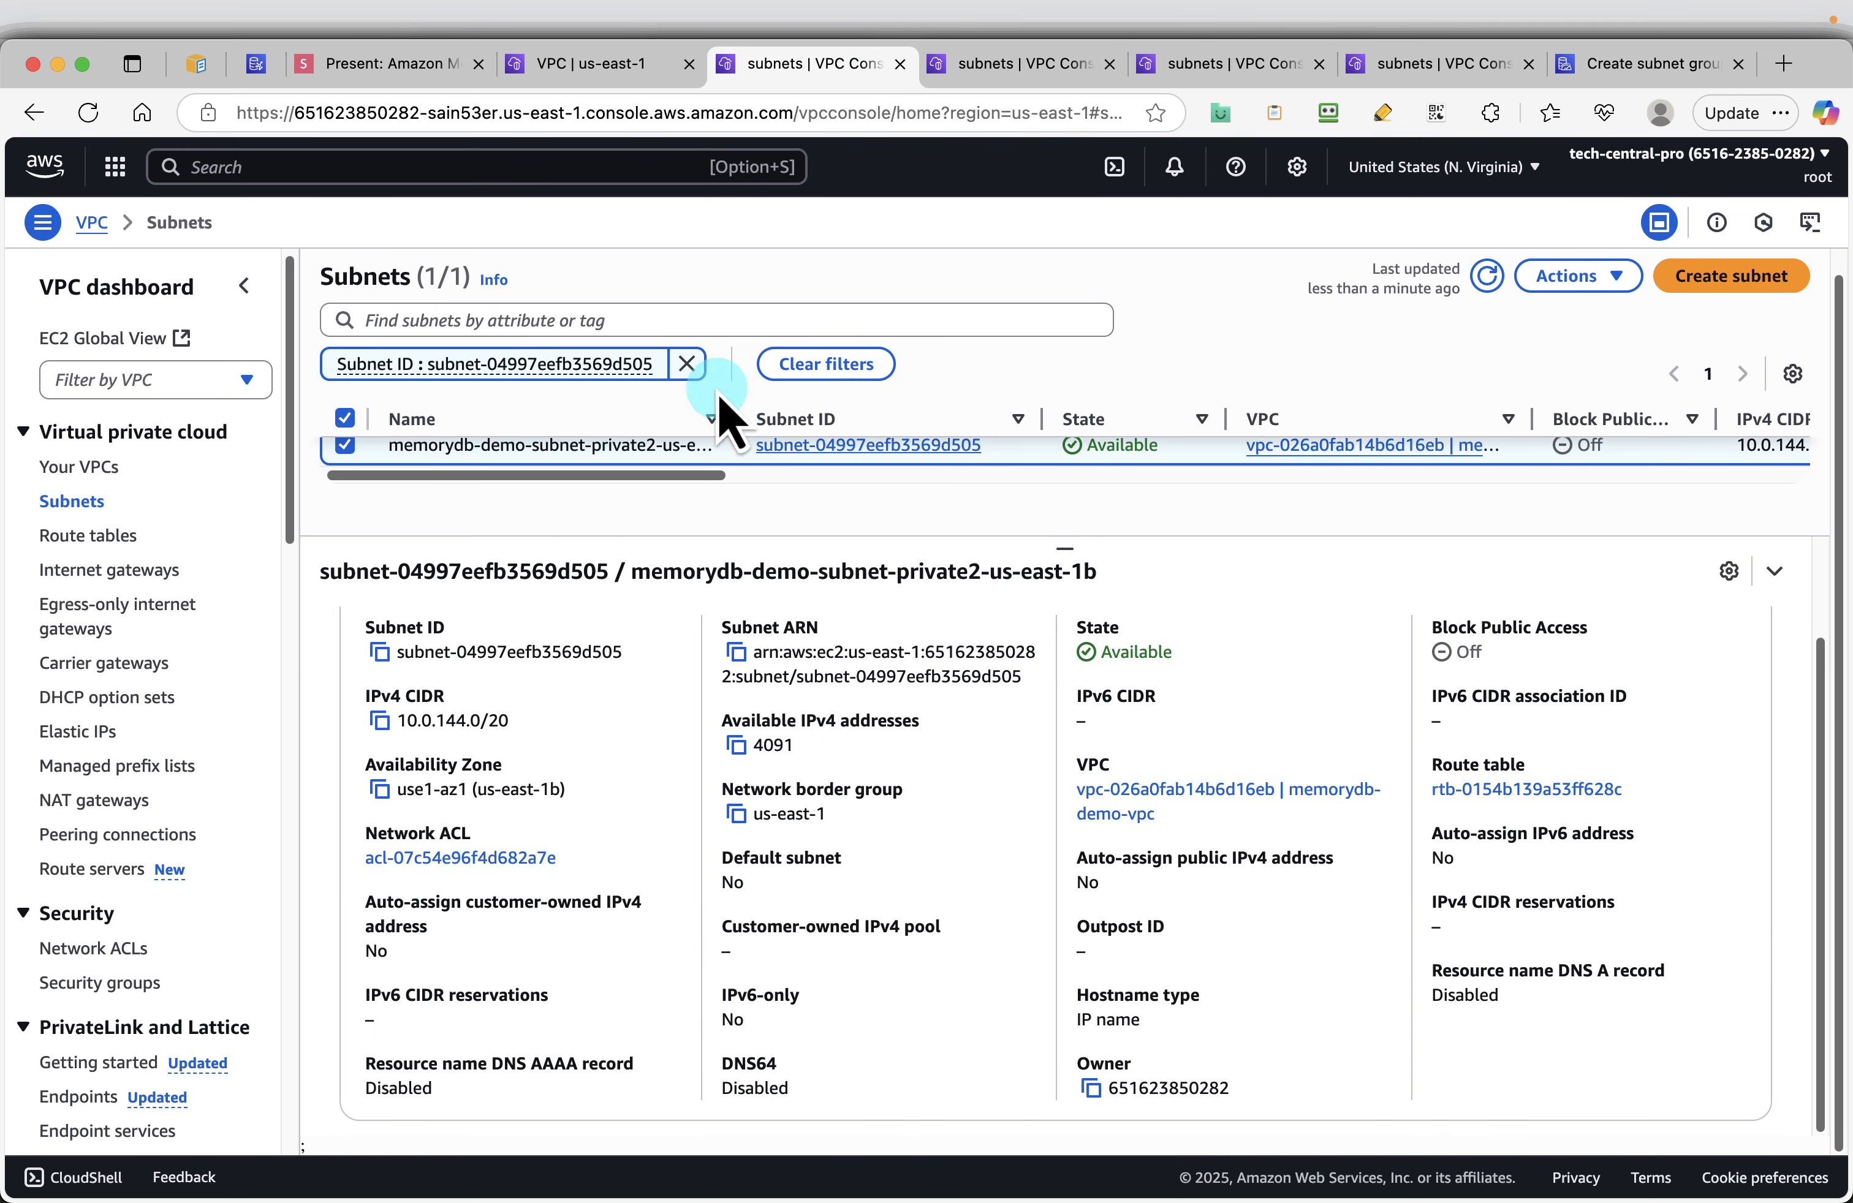
pyautogui.scroll(1, 686, 500)
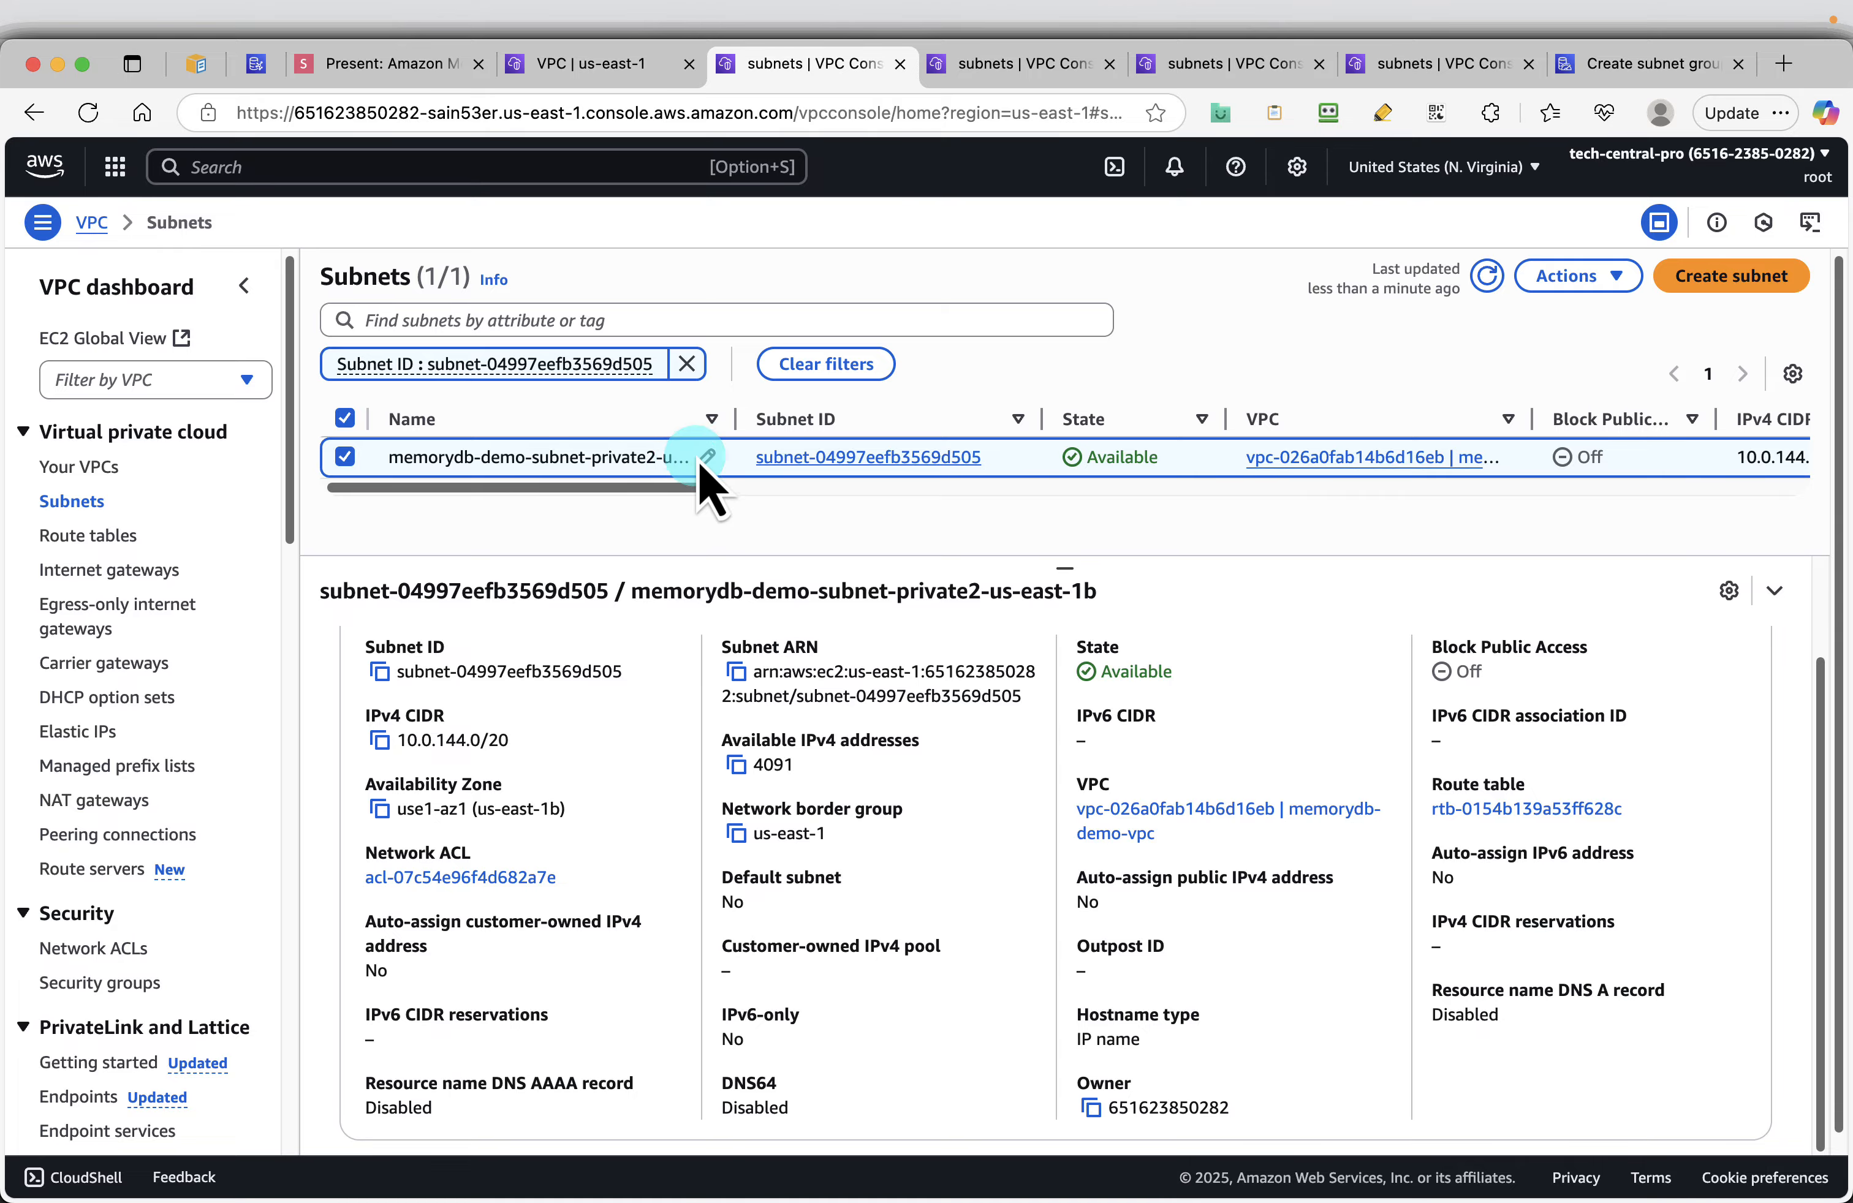
pyautogui.moveTo(737, 420); pyautogui.dragTo(1109, 414)
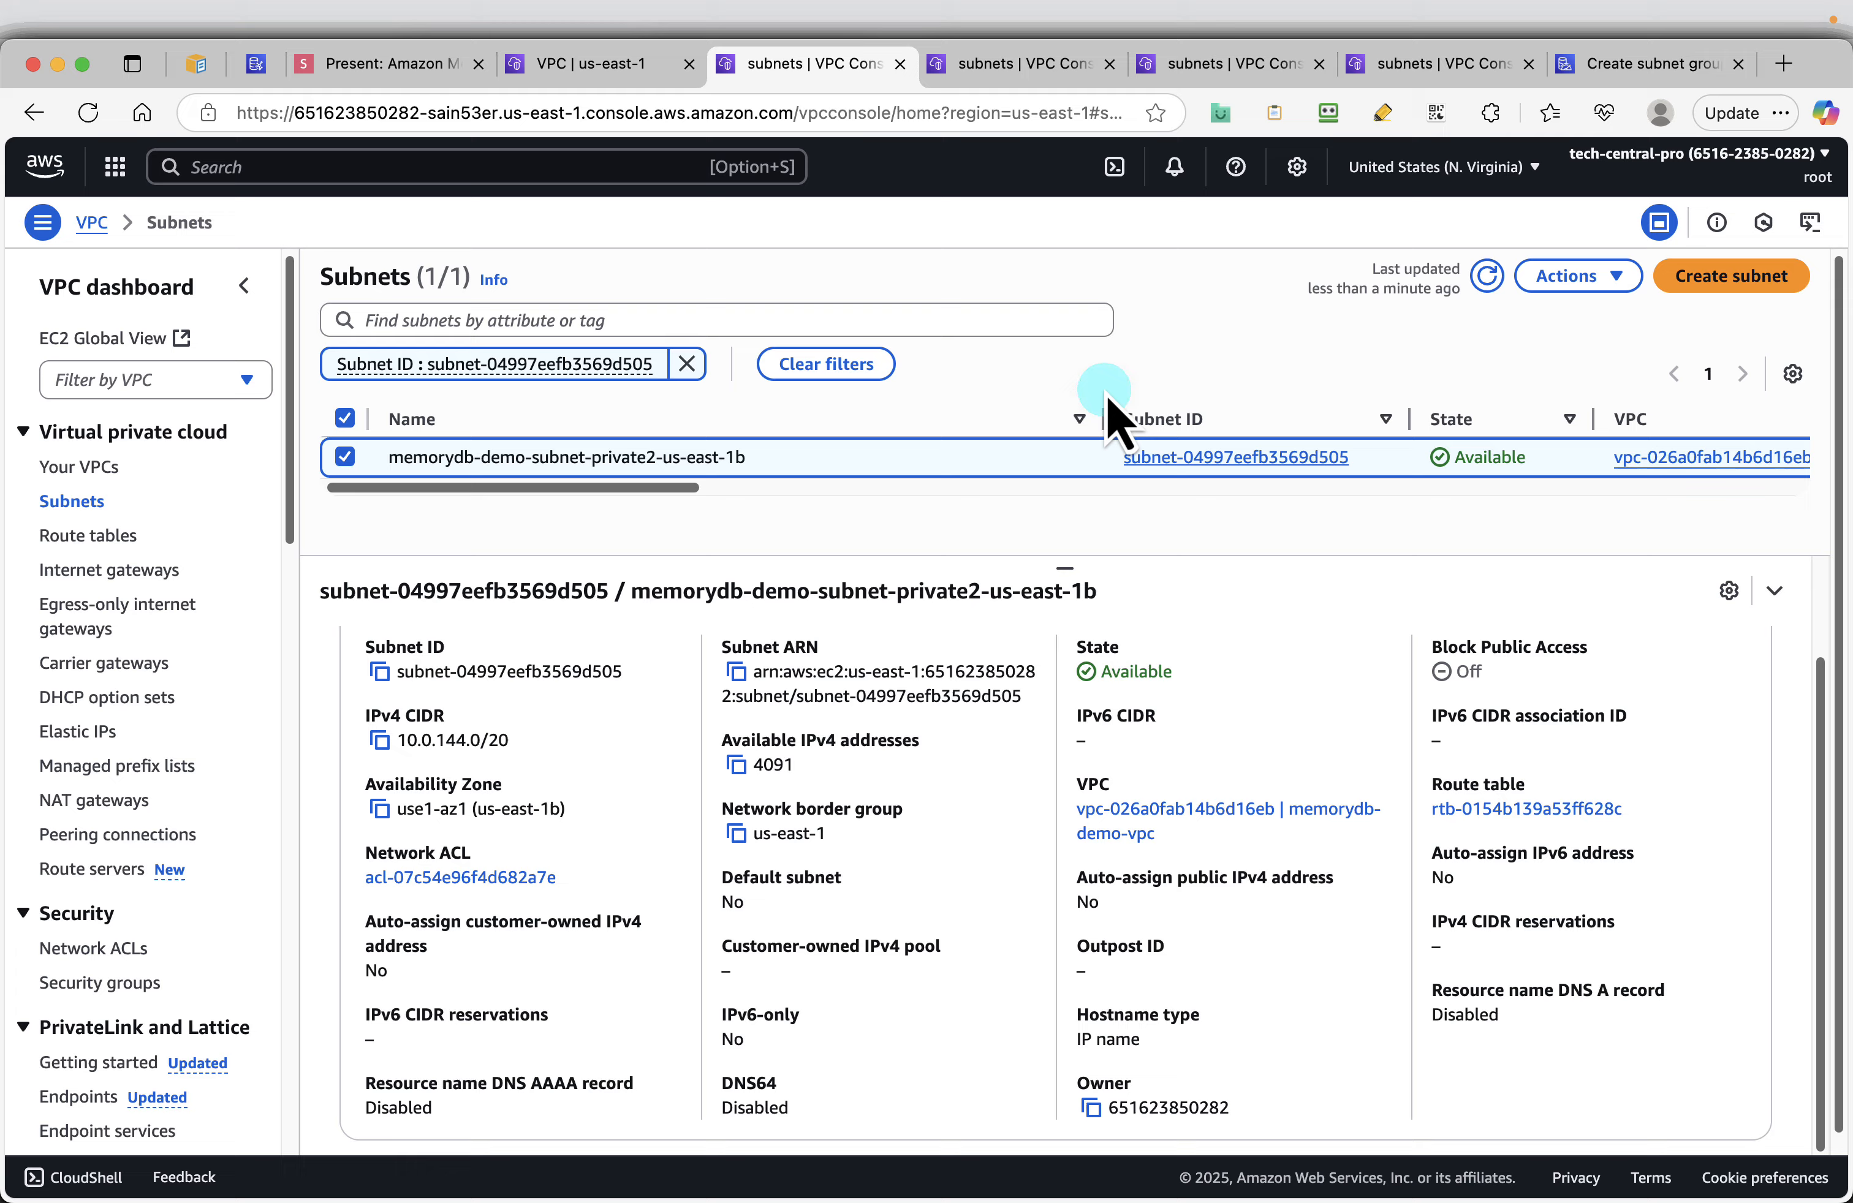
pyautogui.click(1015, 63)
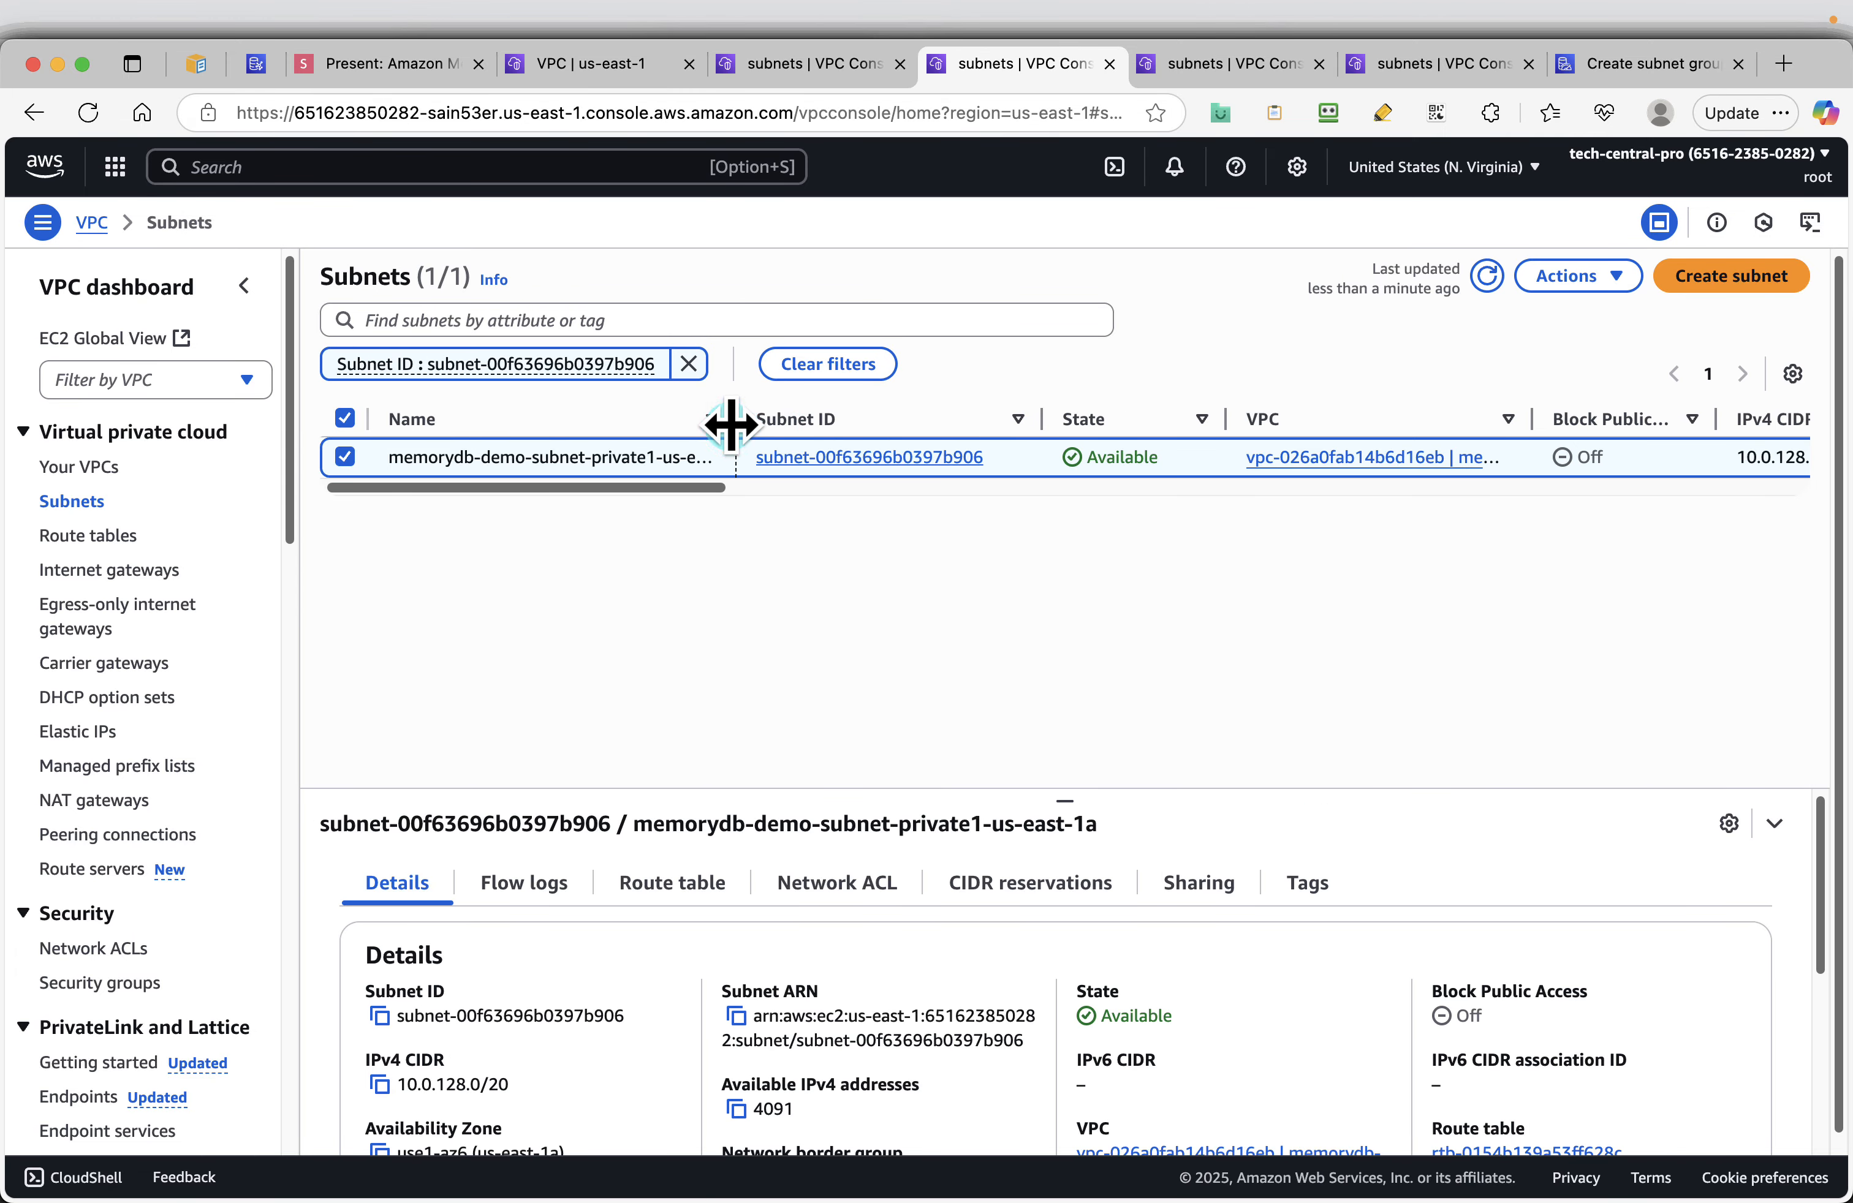
pyautogui.moveTo(731, 425); pyautogui.dragTo(1063, 389)
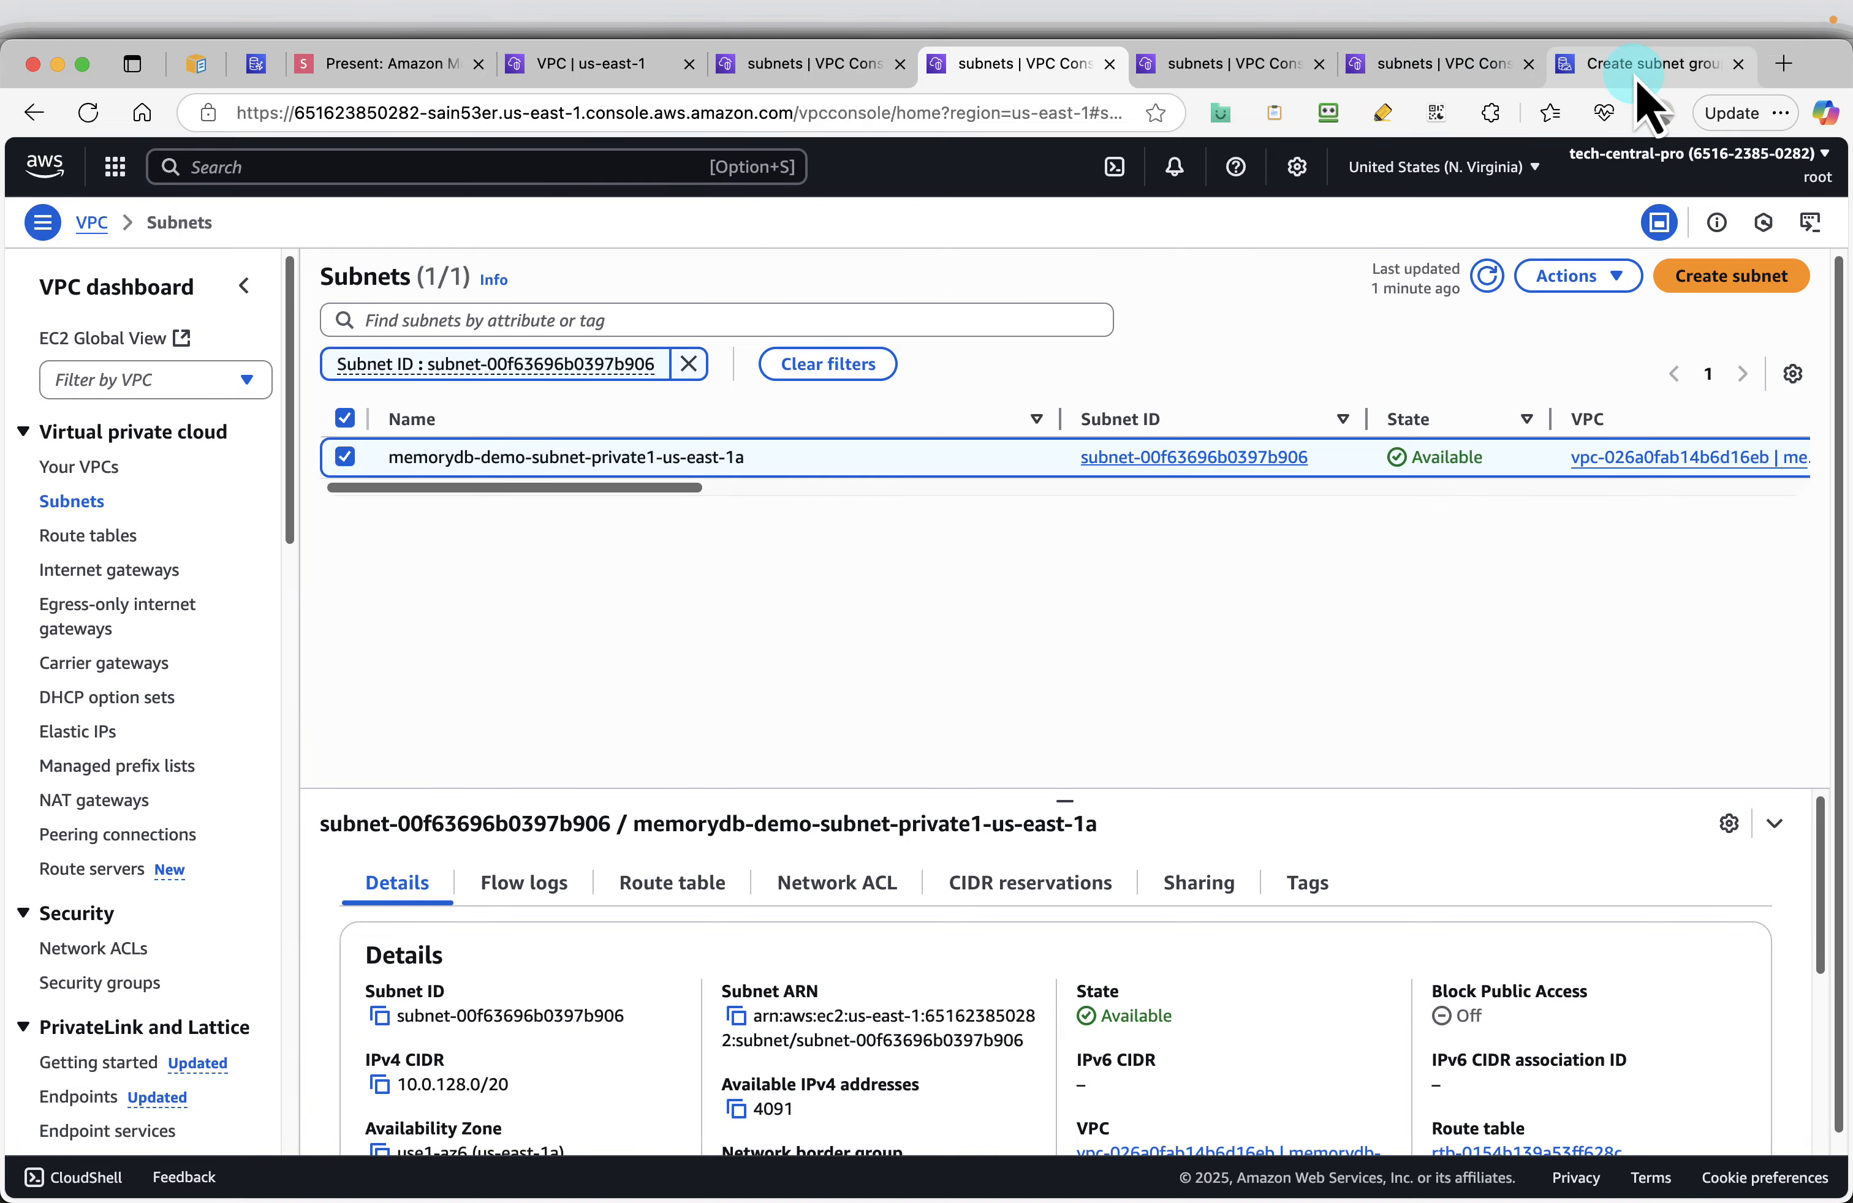
# In the subnet group's subnet selection, mark the private subnets us-east-1a with 10.0.128.0/20 and us-east-1b with 10.0.144.0/20
pyautogui.click(1563, 65)
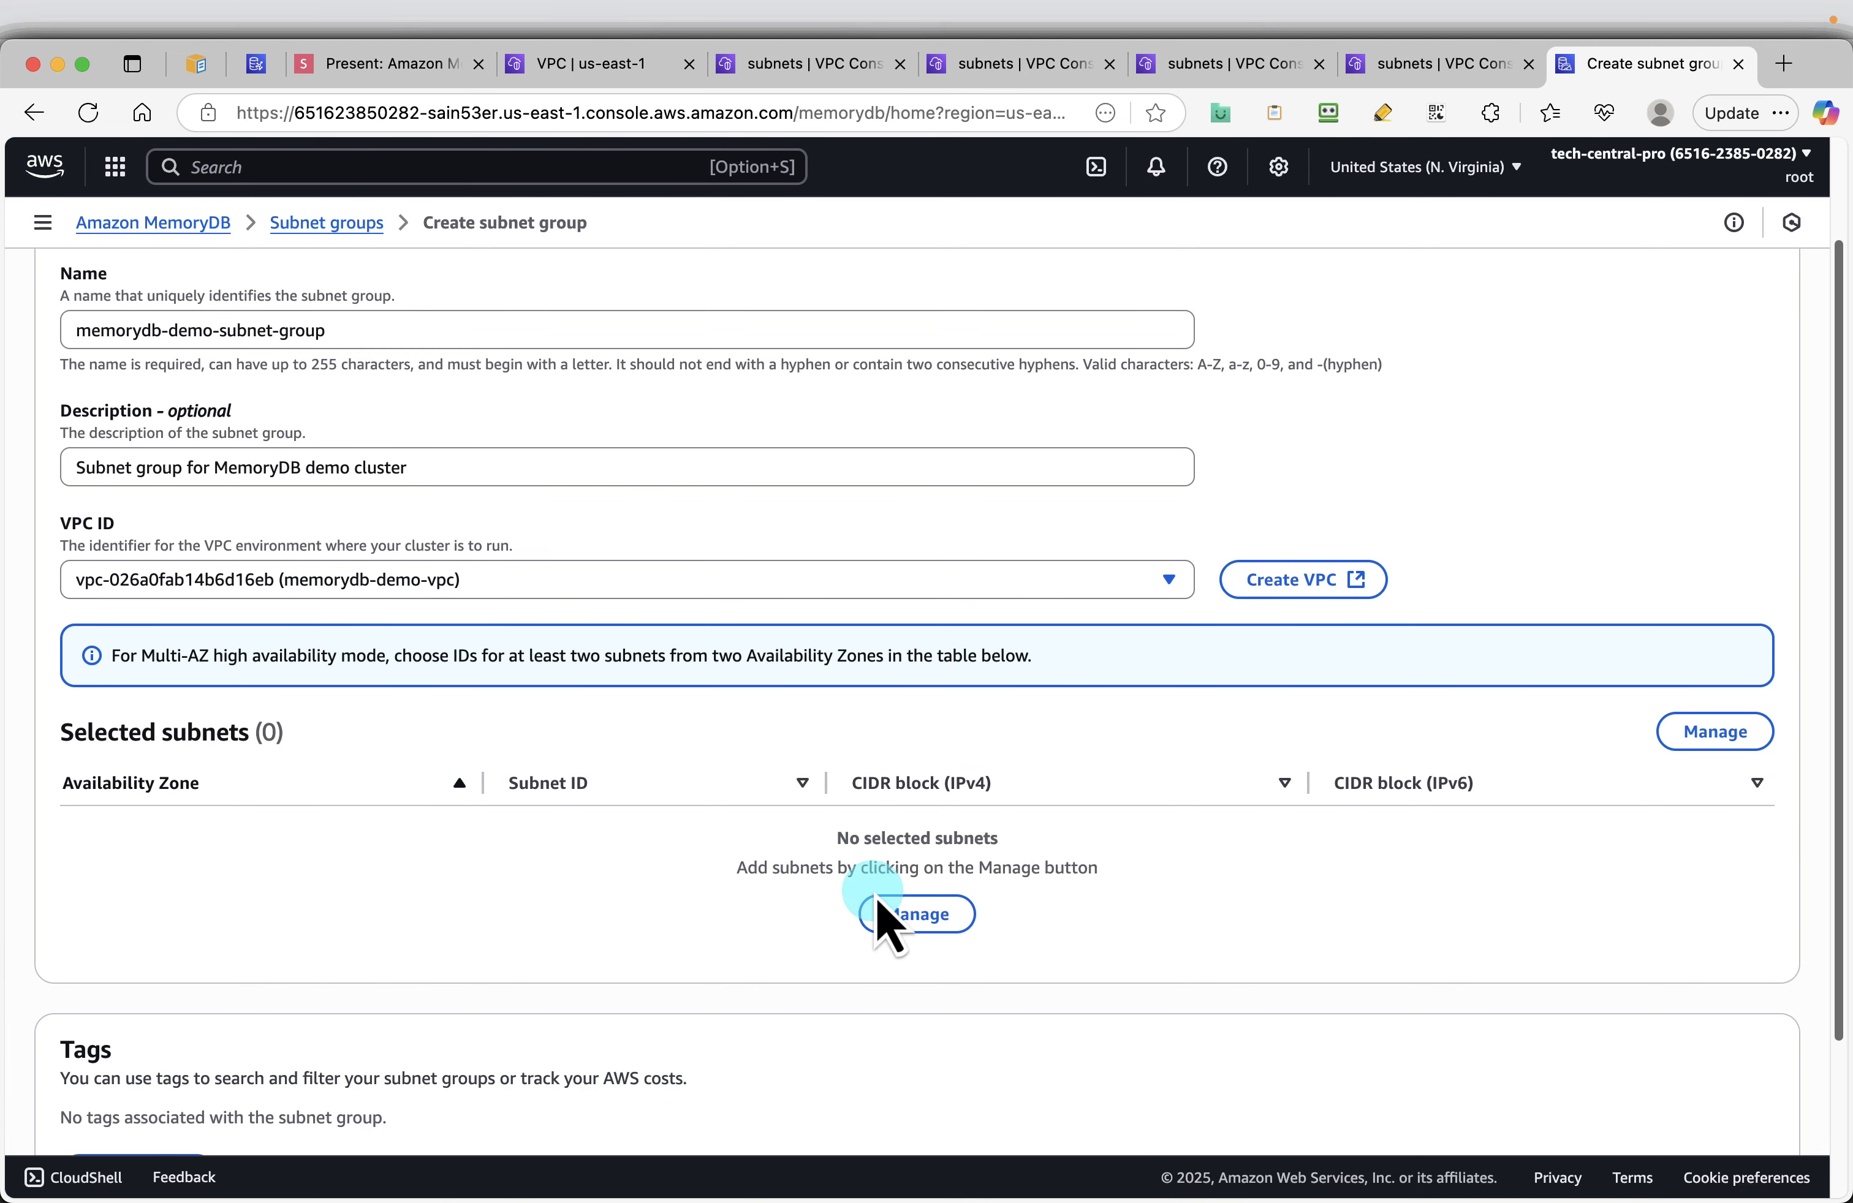
pyautogui.click(1716, 733)
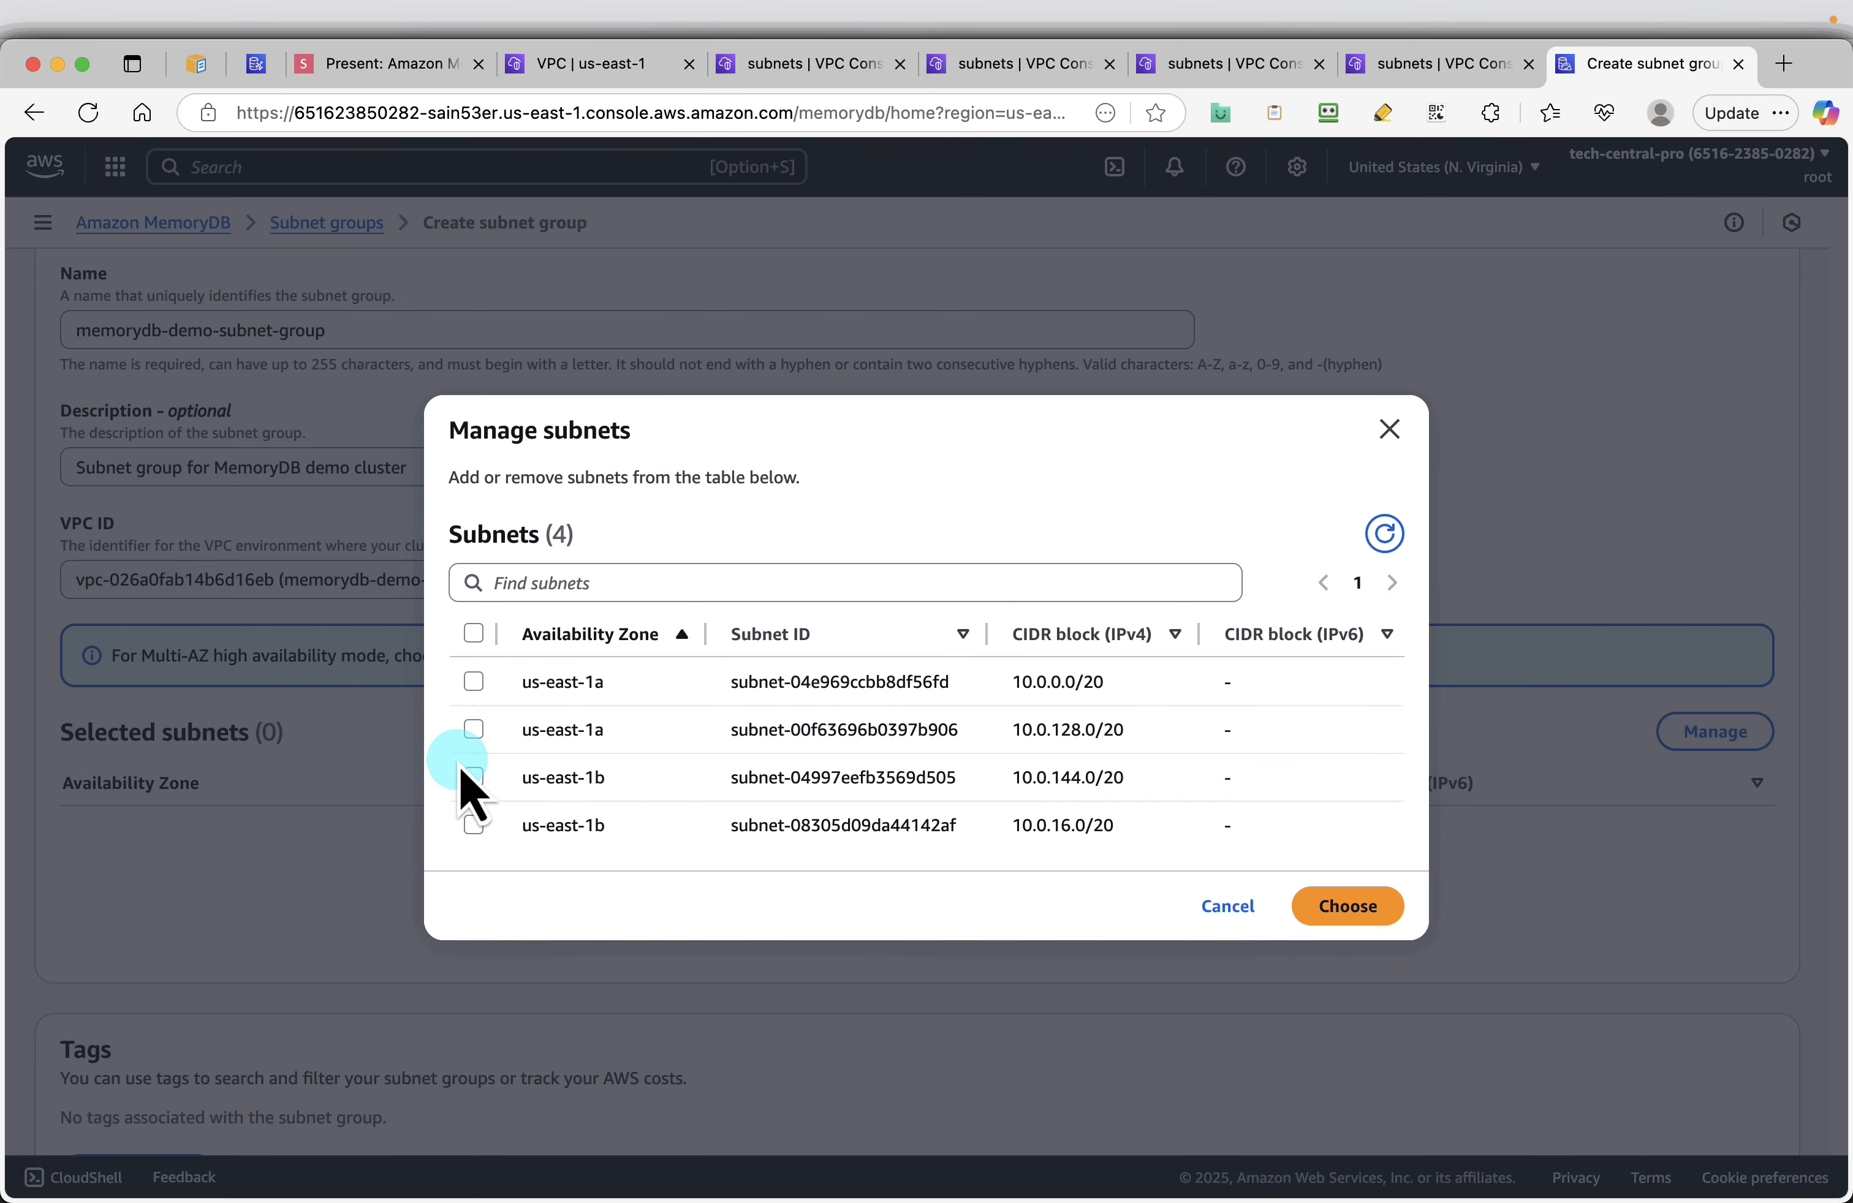
pyautogui.click(474, 729)
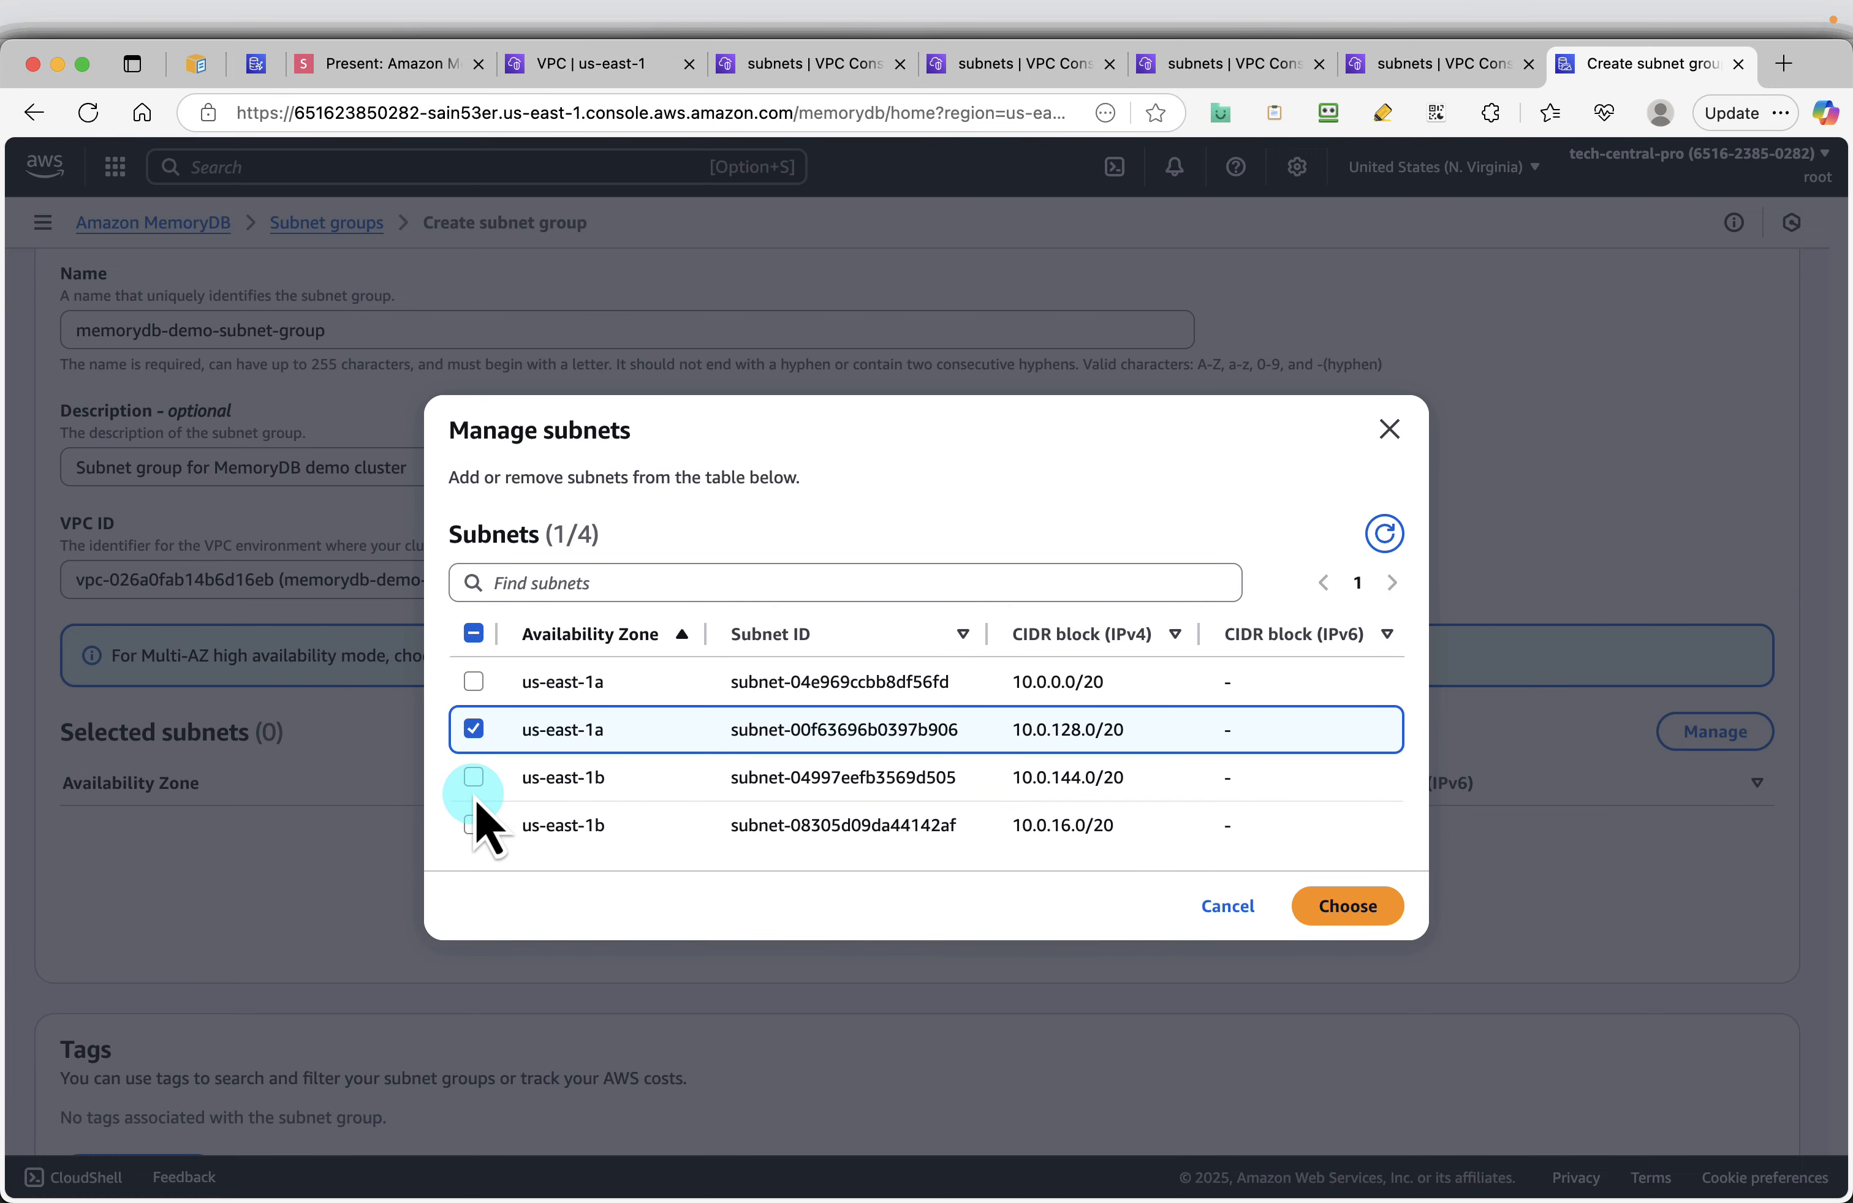
pyautogui.click(473, 777)
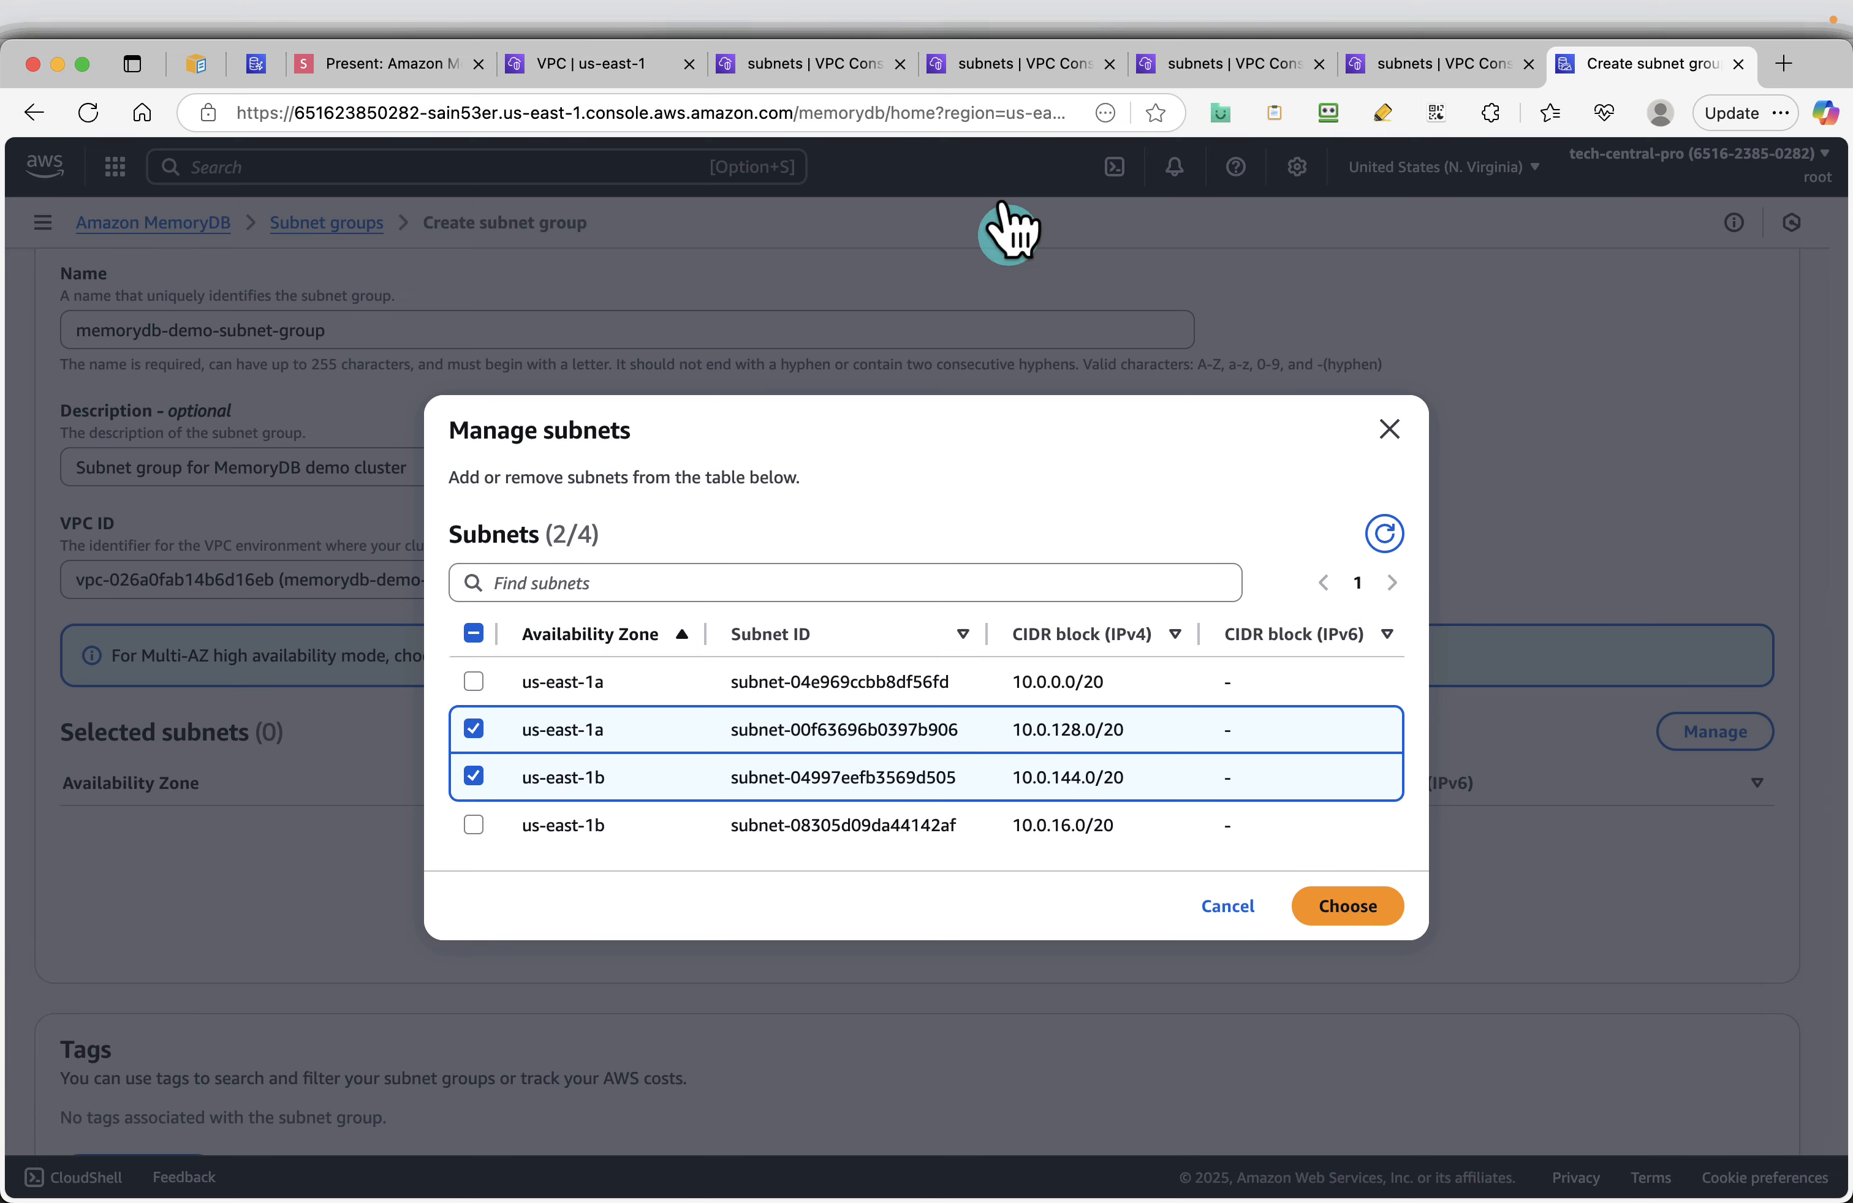
# Check the marked subnet IDs against the two private subnets in the VPC console and confirm the subnet selection
pyautogui.click(810, 64)
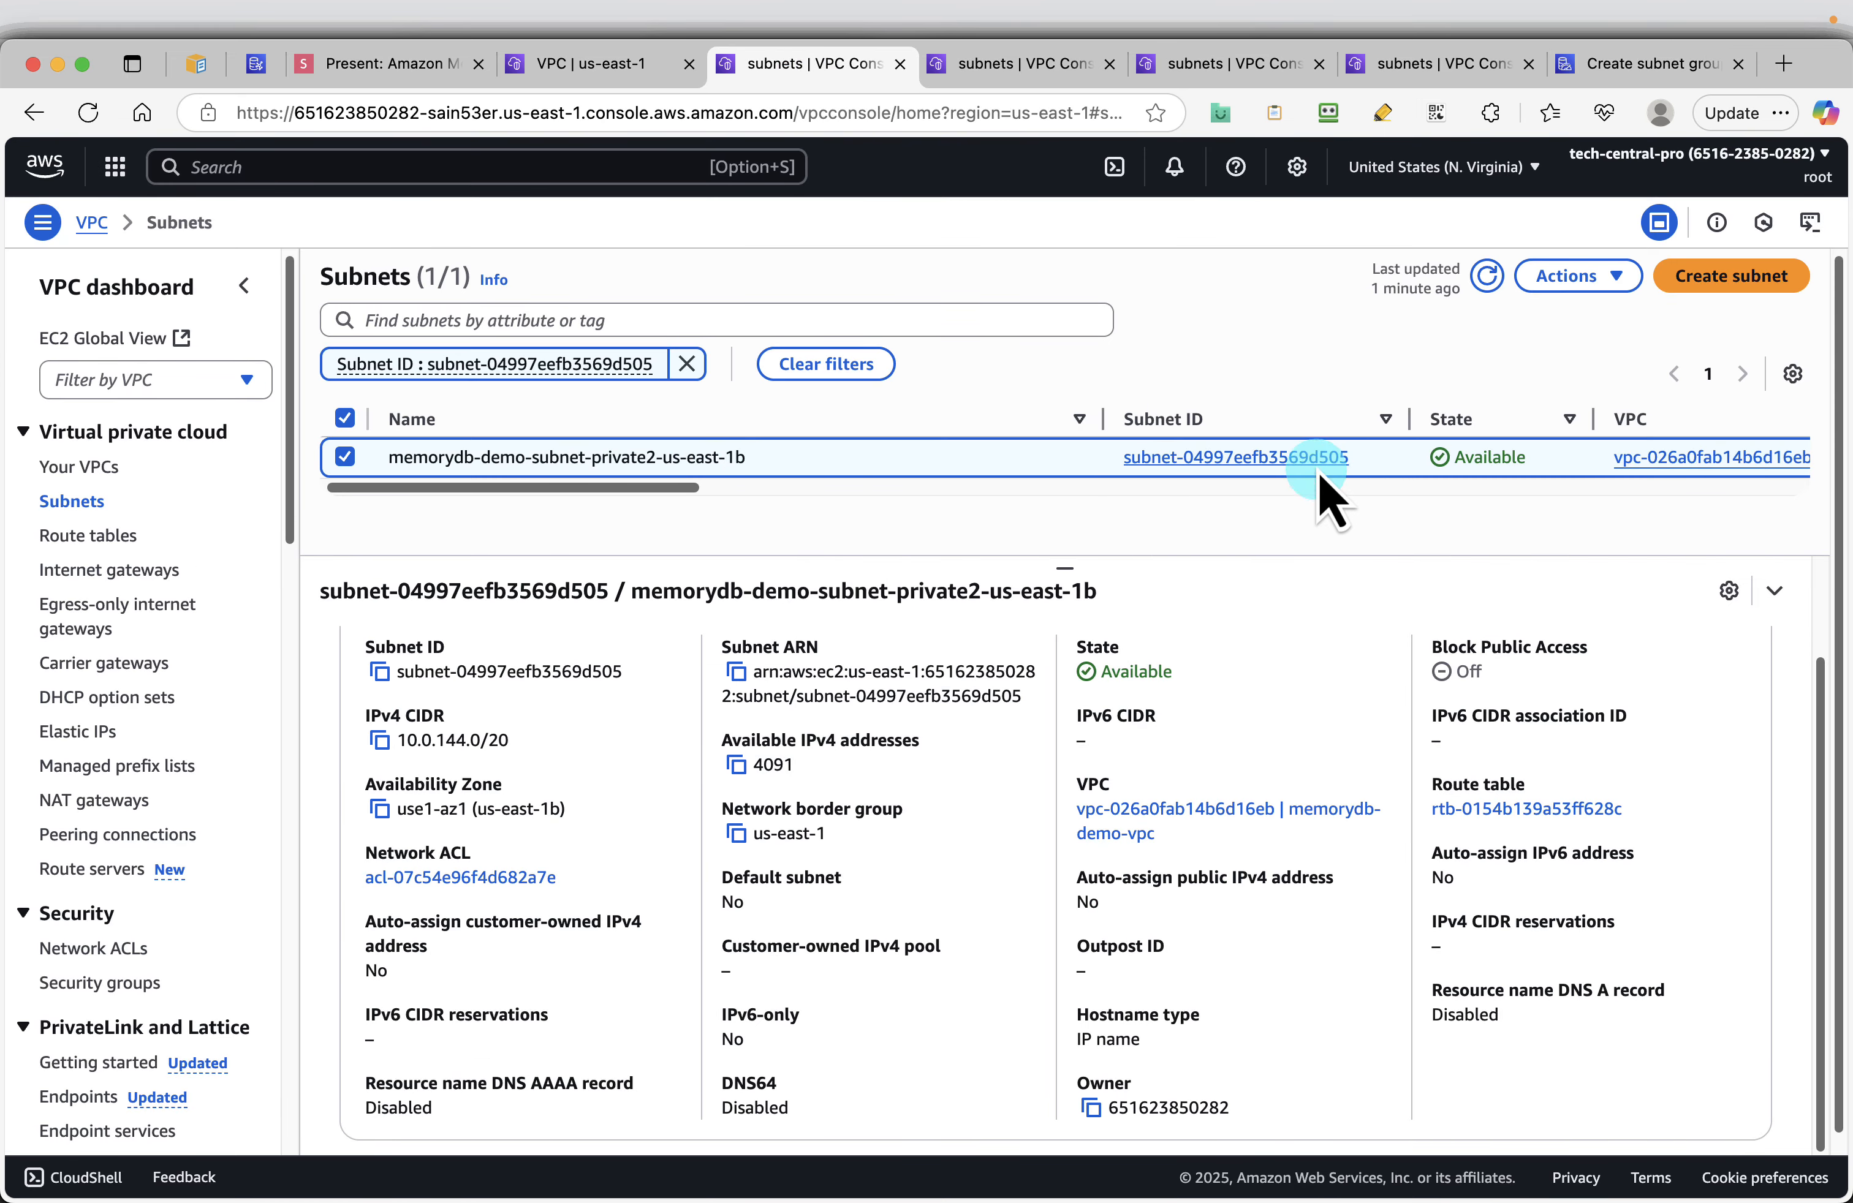
pyautogui.click(981, 66)
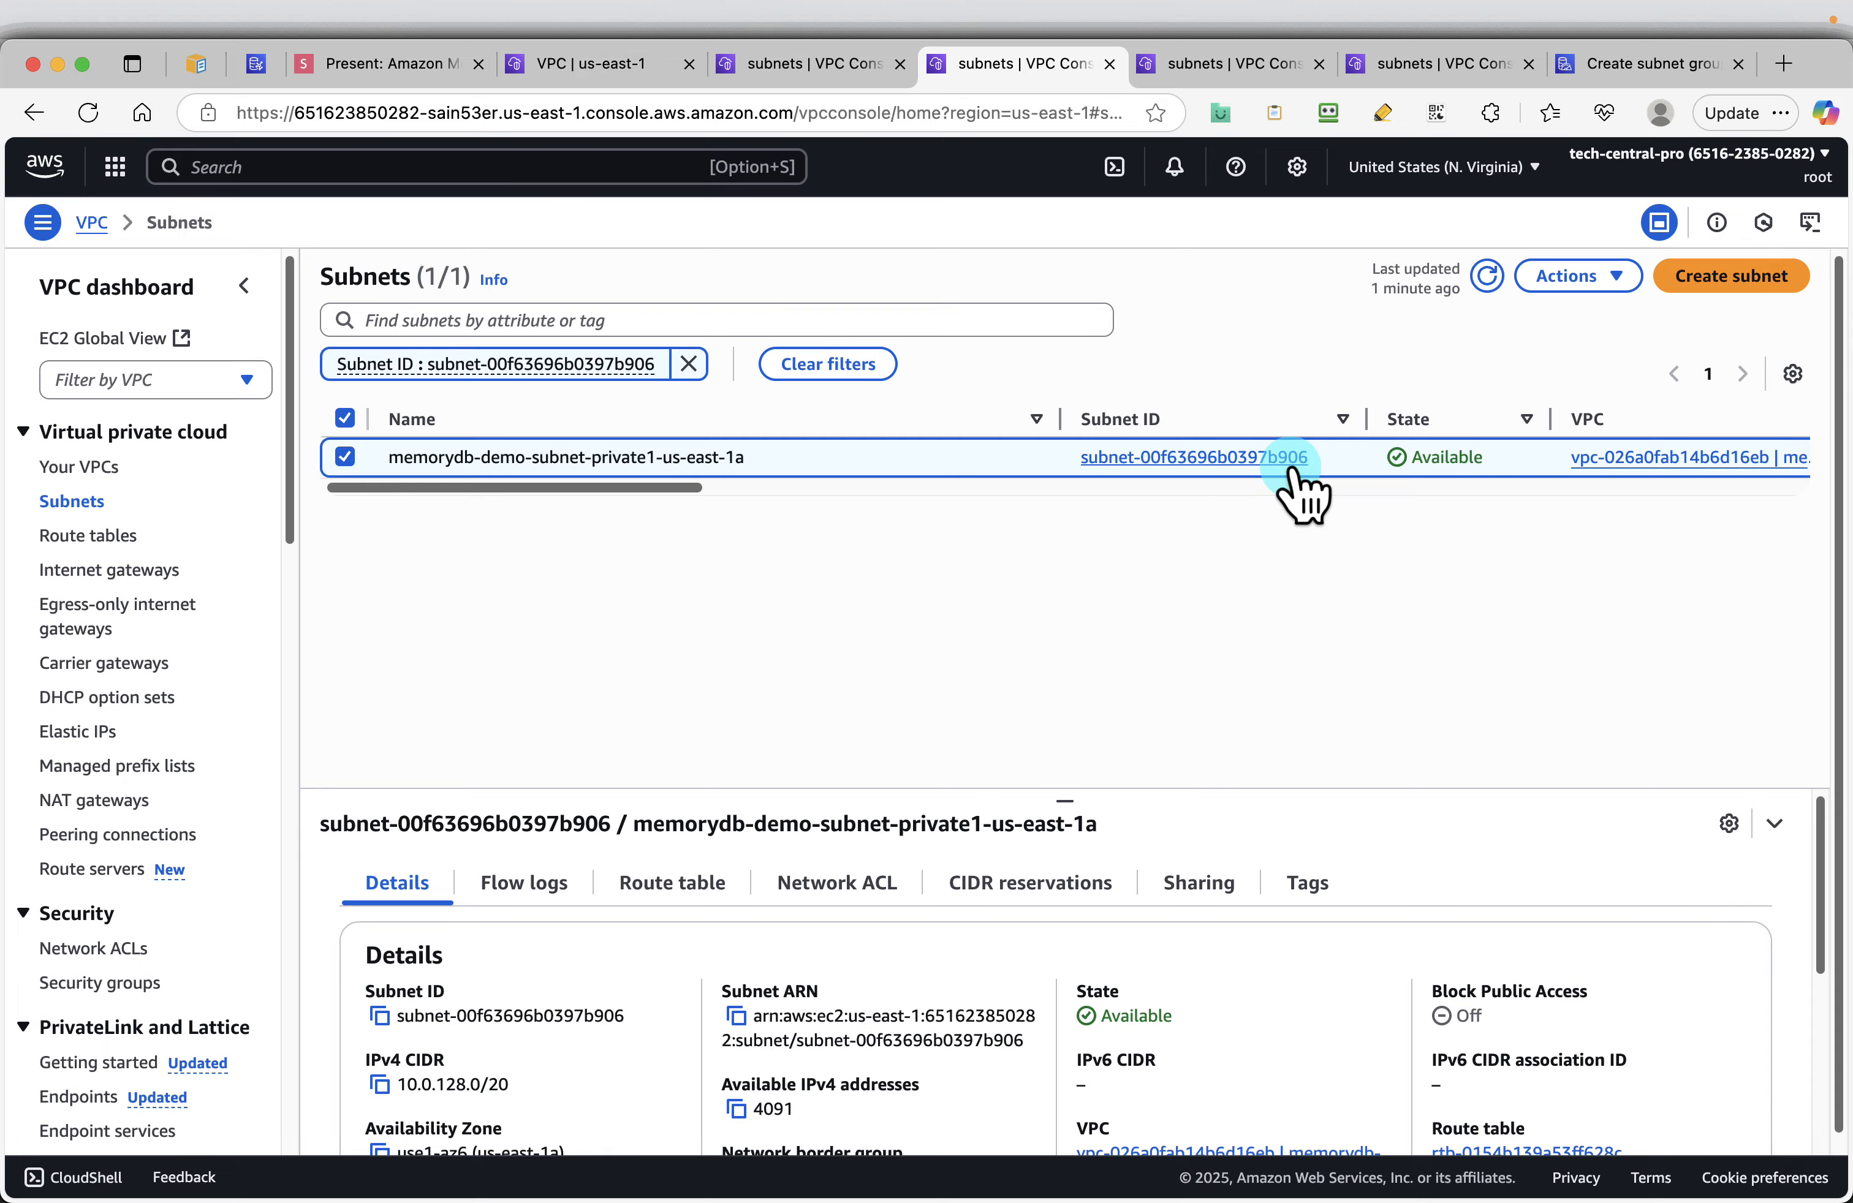
pyautogui.click(804, 69)
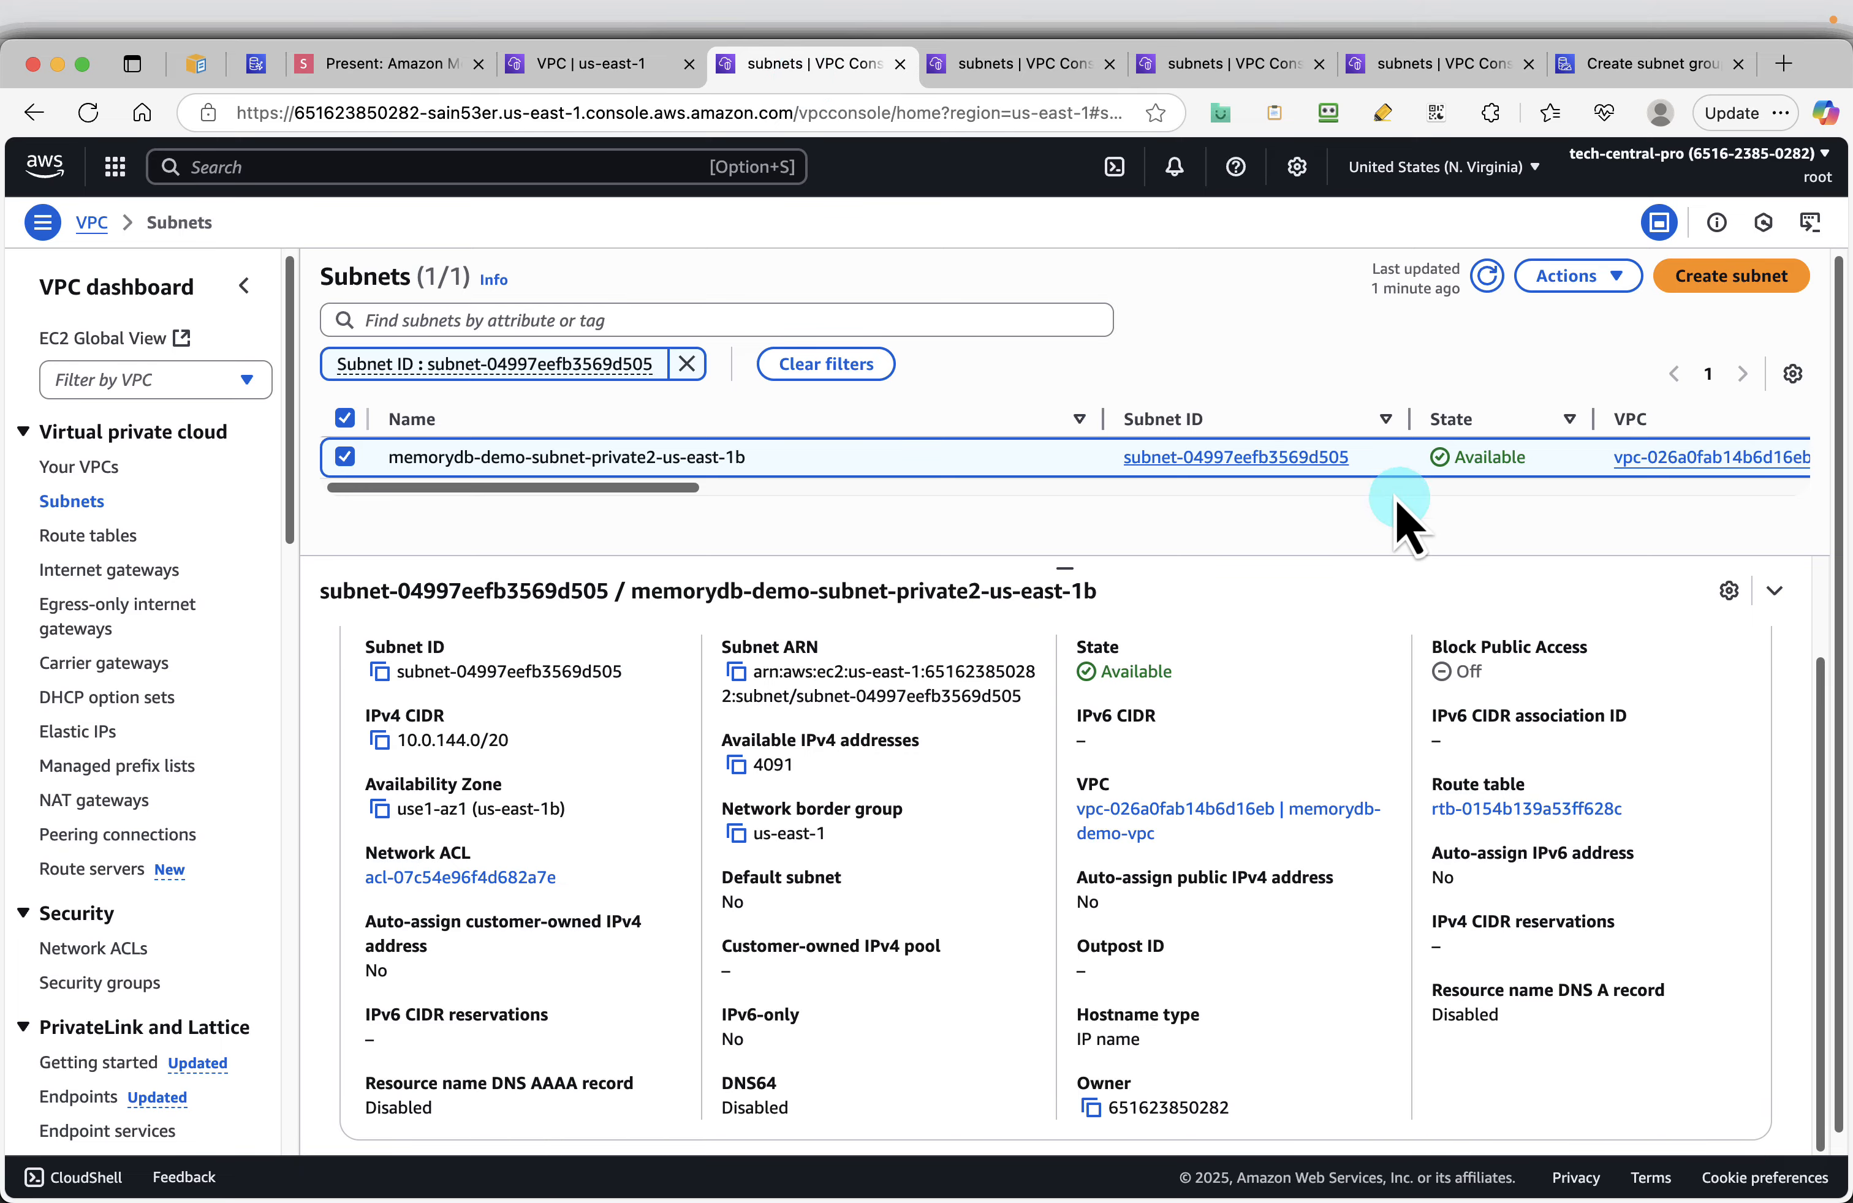
pyautogui.click(1639, 66)
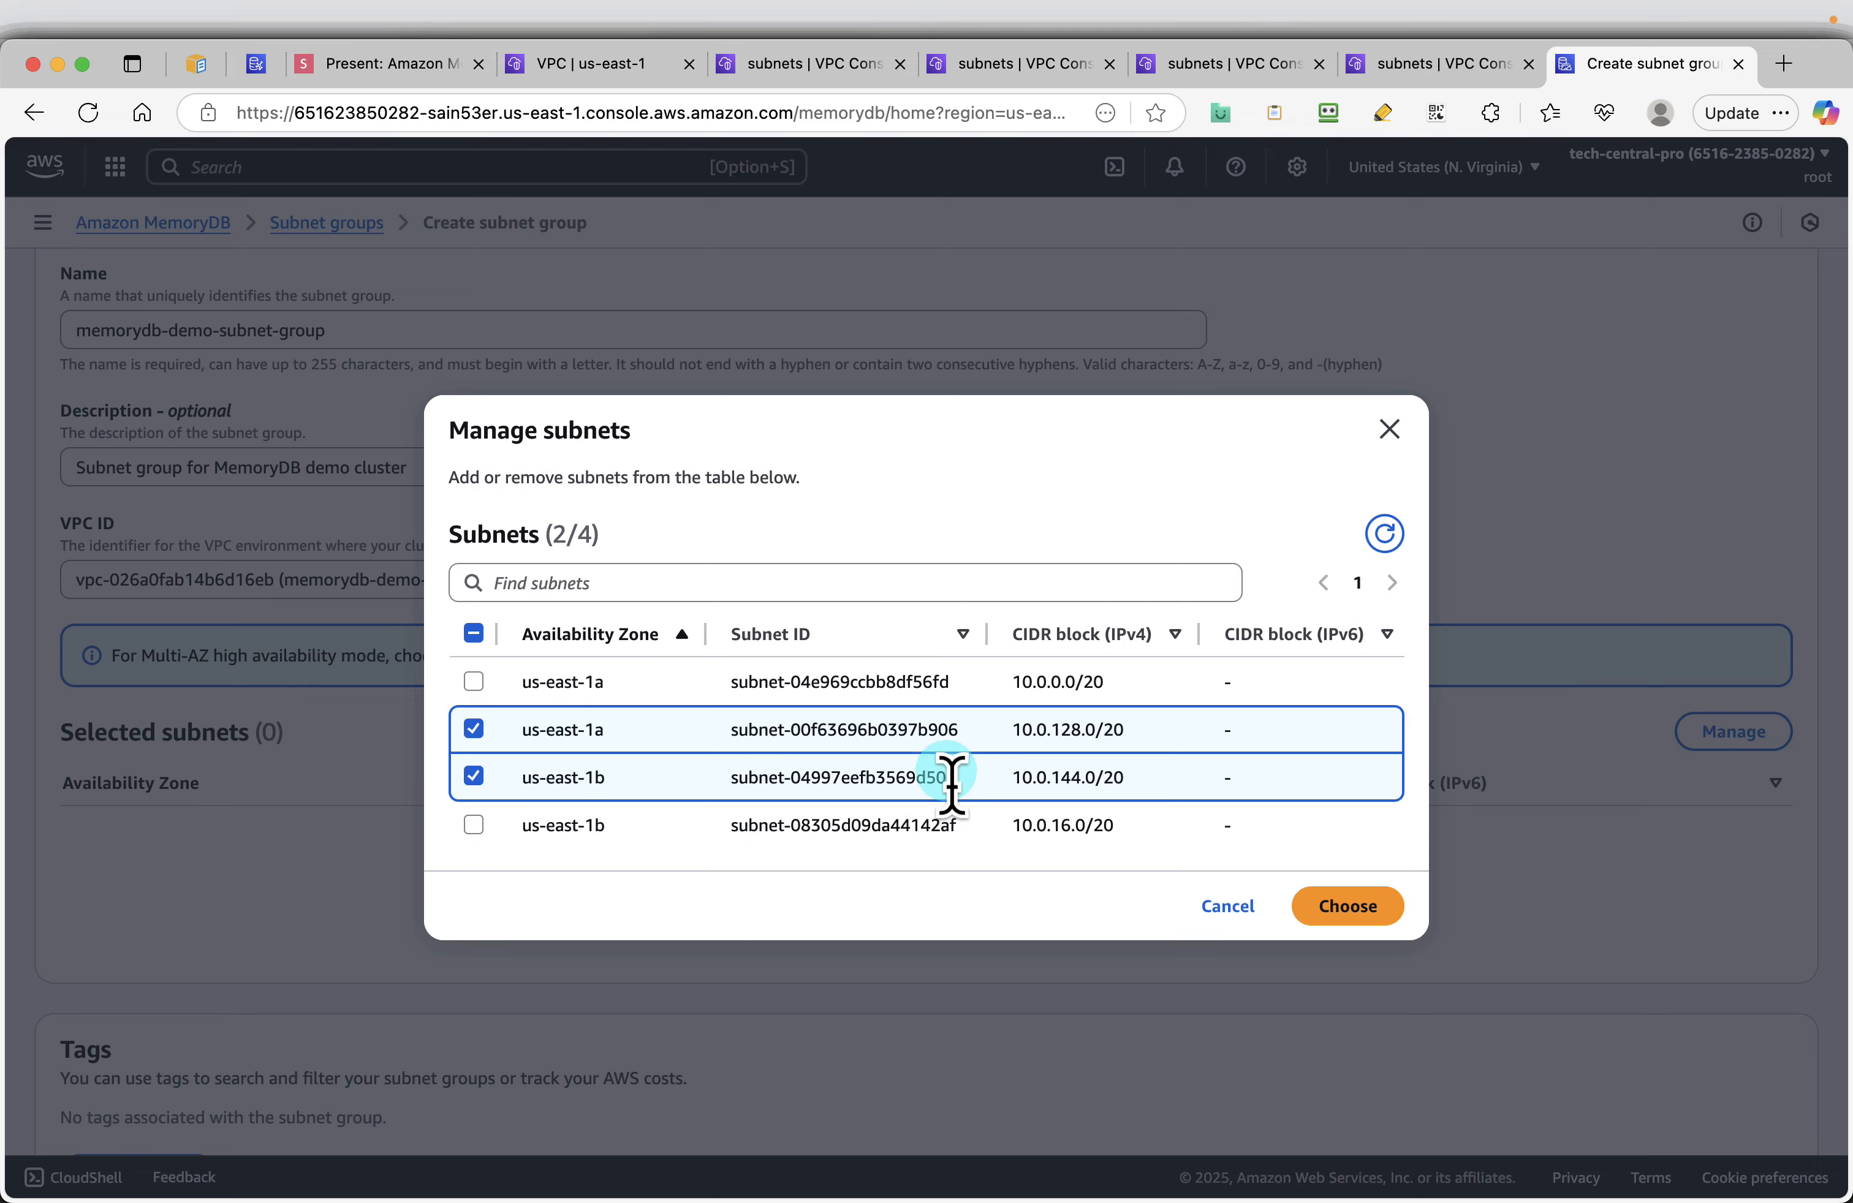
pyautogui.click(1330, 913)
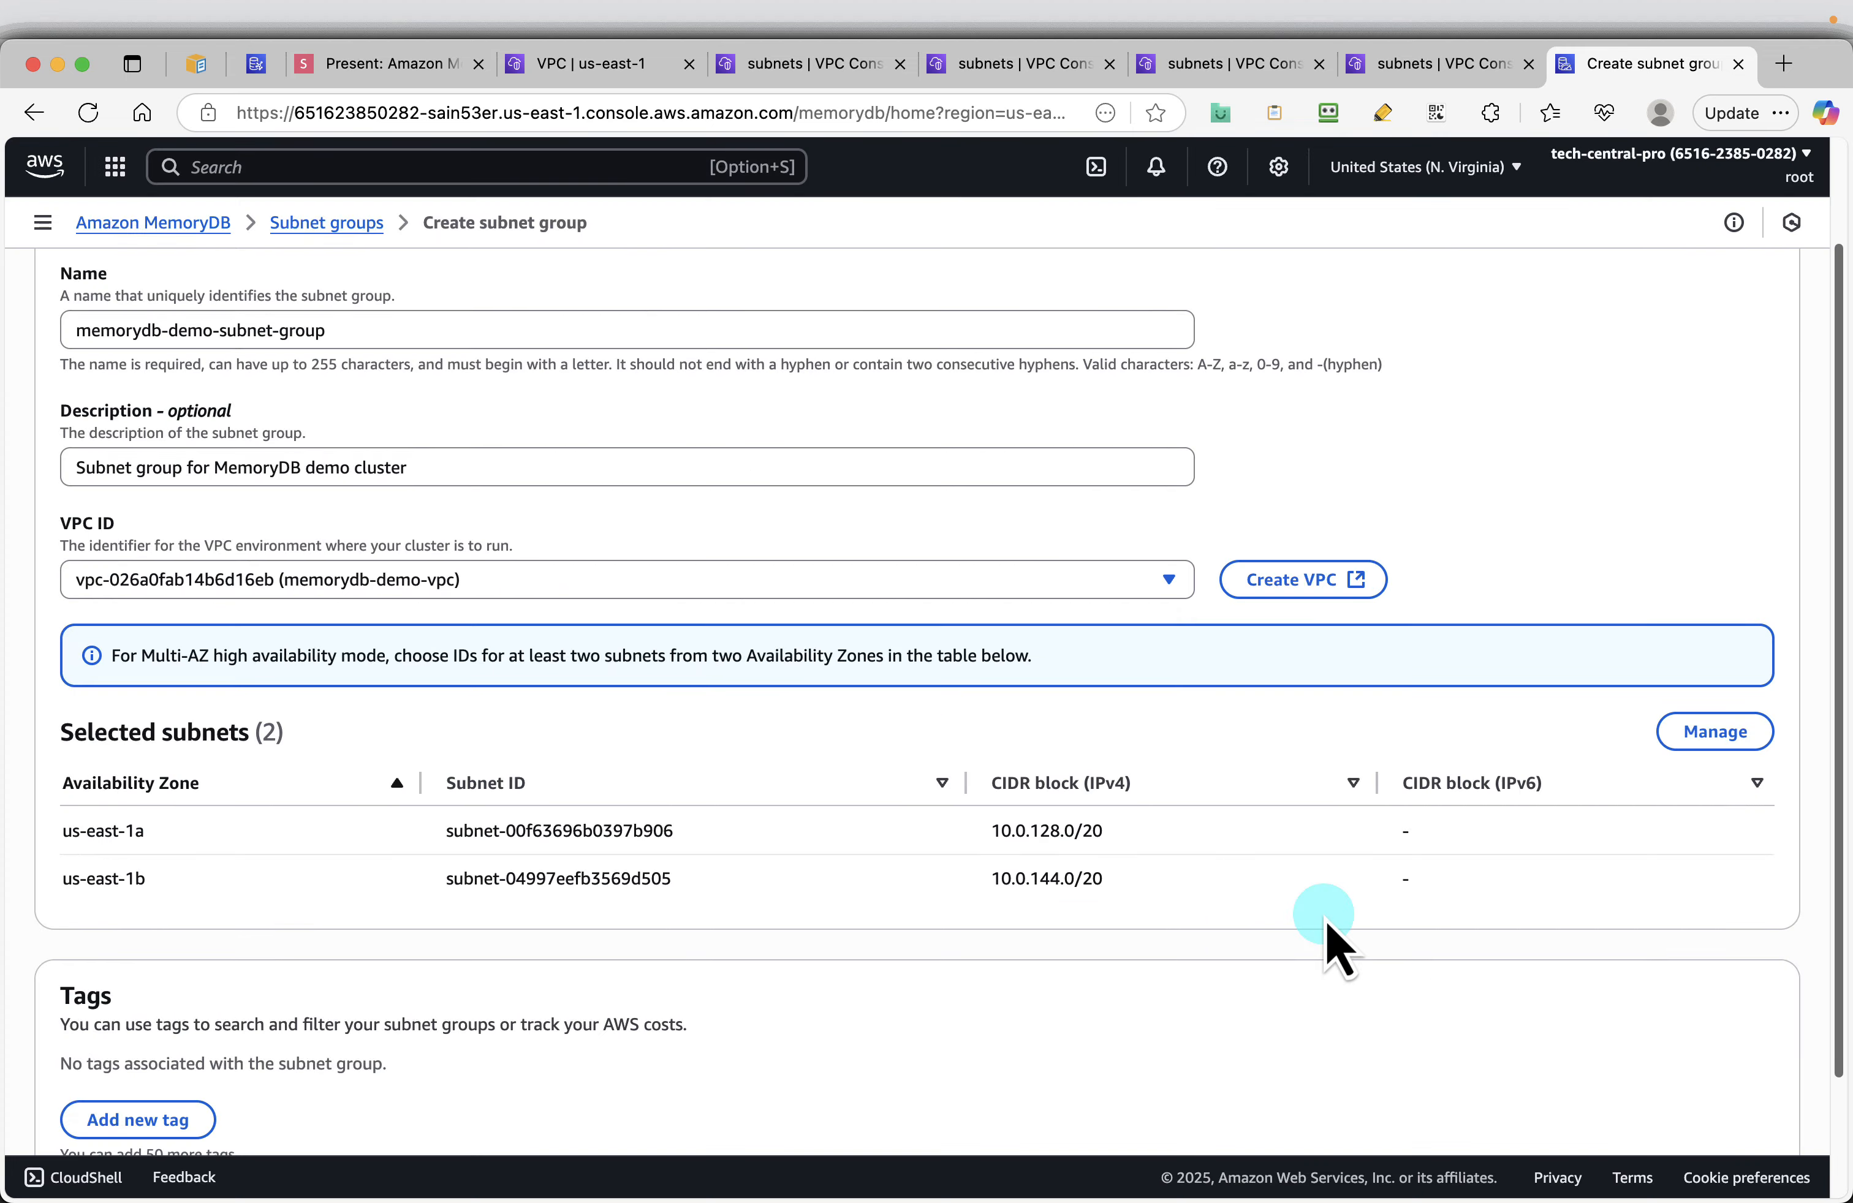
pyautogui.scroll(-1, 859, 781)
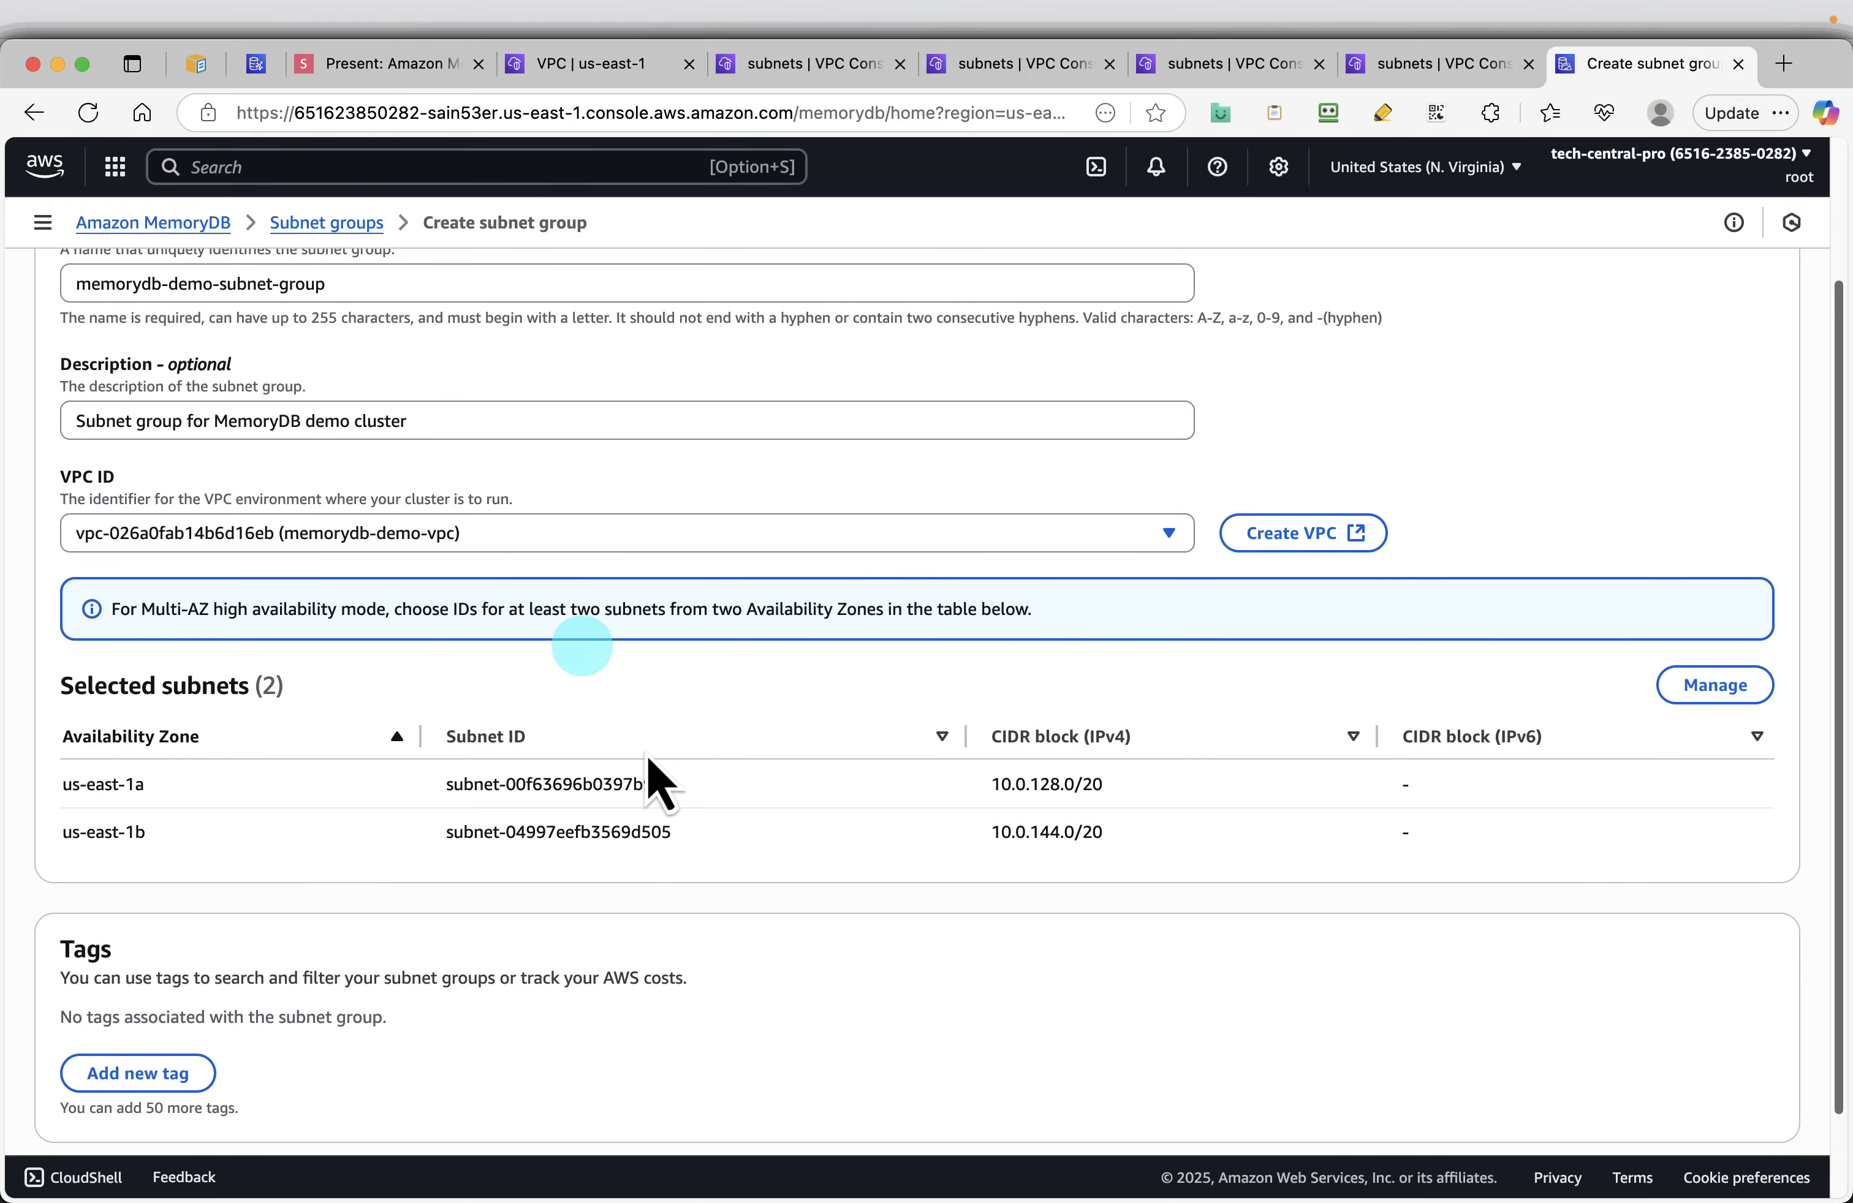
# Review the two selected private subnets and create the memorydb-demo-subnet-group subnet group
pyautogui.scroll(-1, 649, 781)
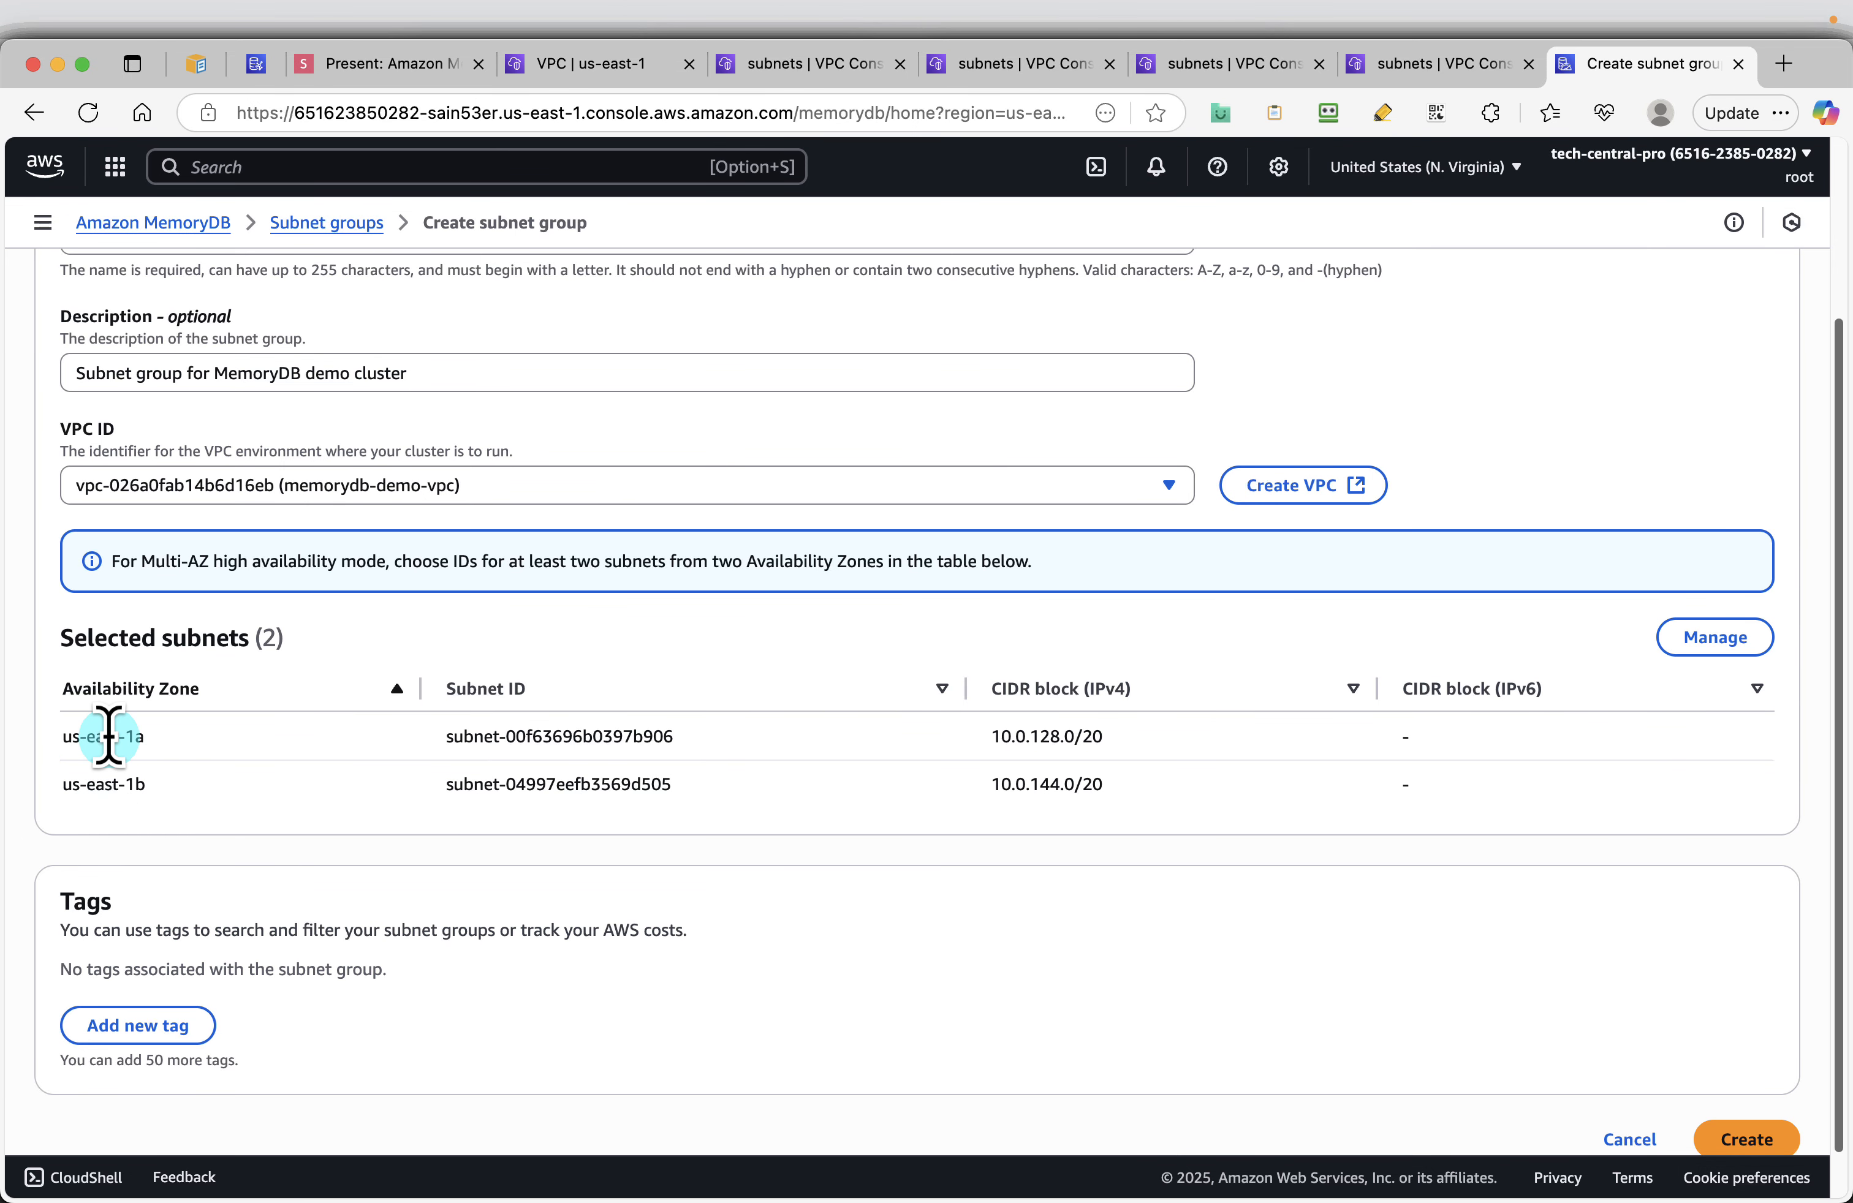
pyautogui.scroll(-1, 234, 746)
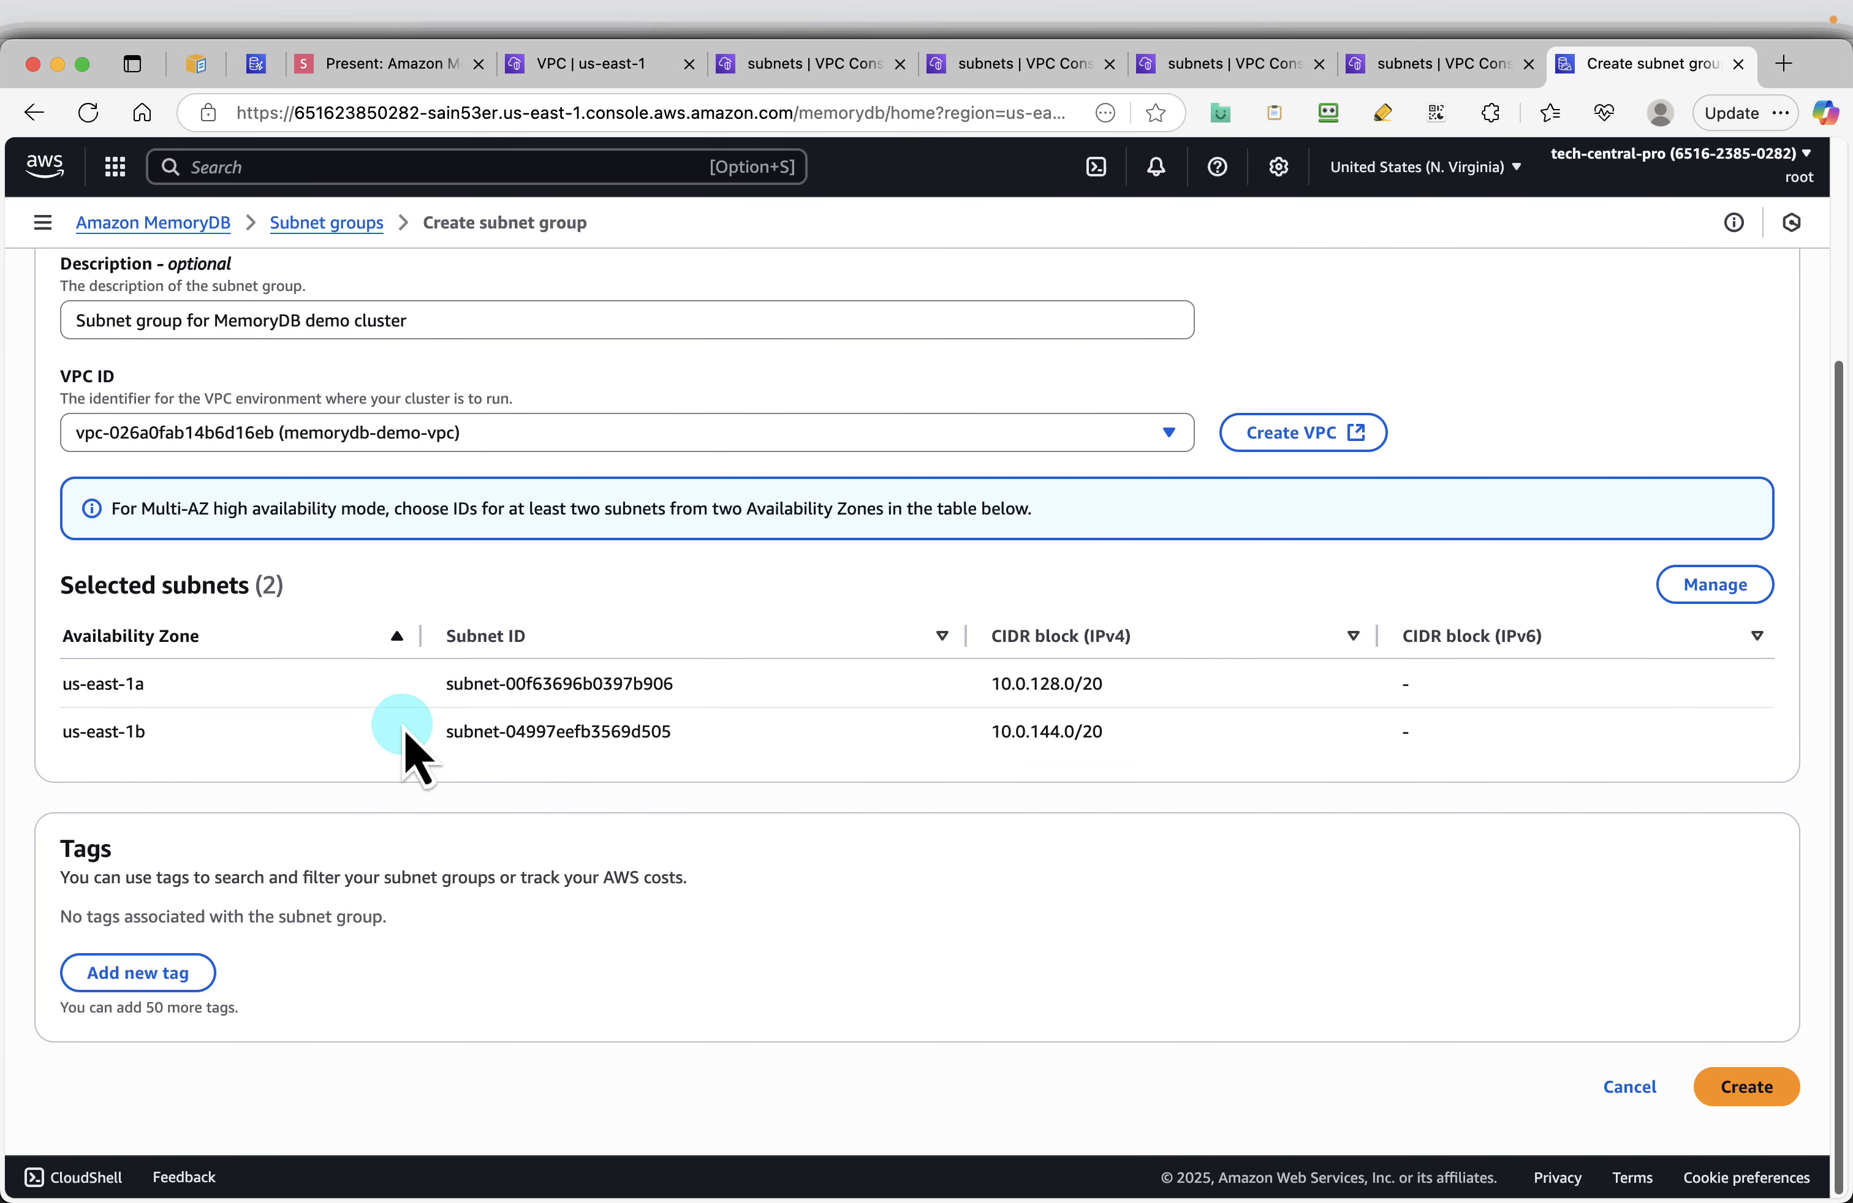
pyautogui.click(1750, 1088)
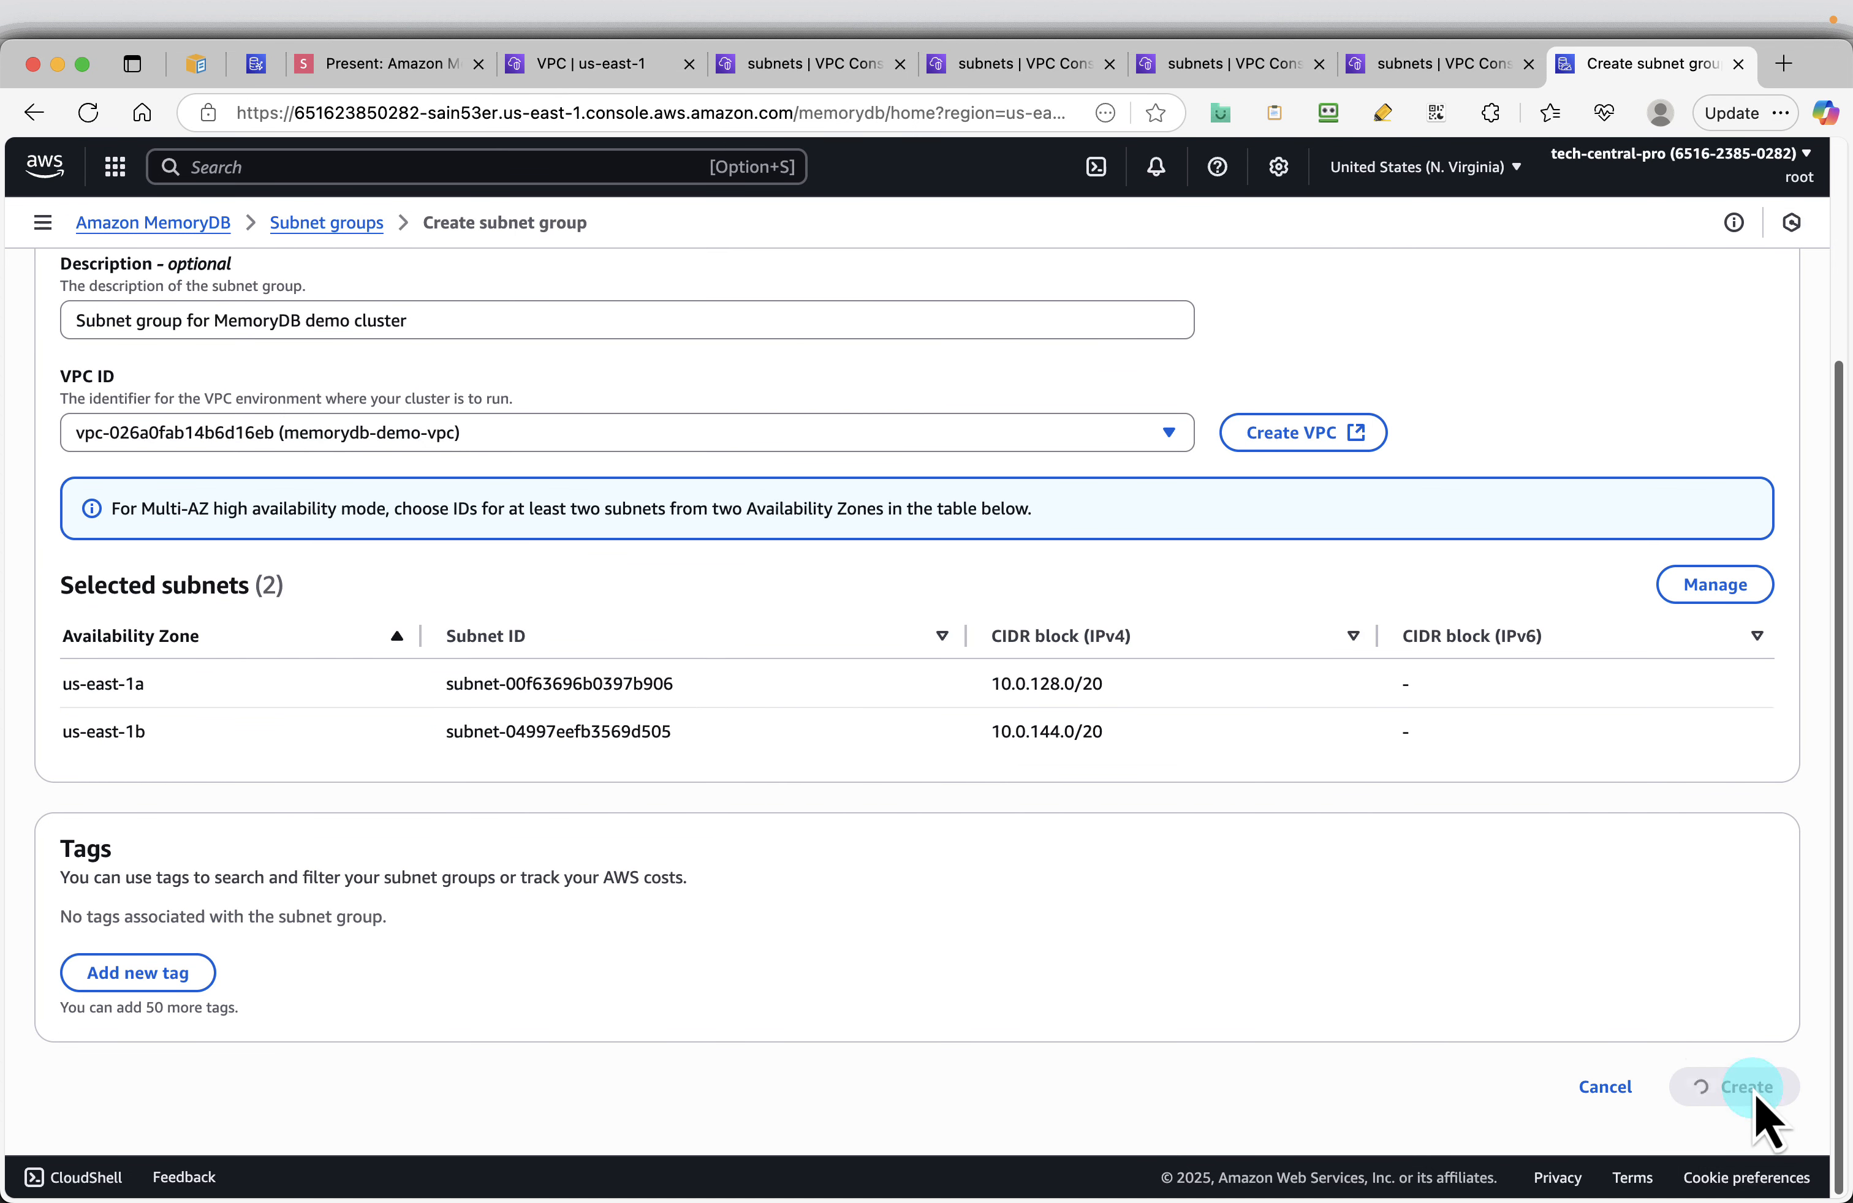
# Close two of the surplus subnet pages and open the new VPC's details page from the VPC creation results
pyautogui.click(1319, 64)
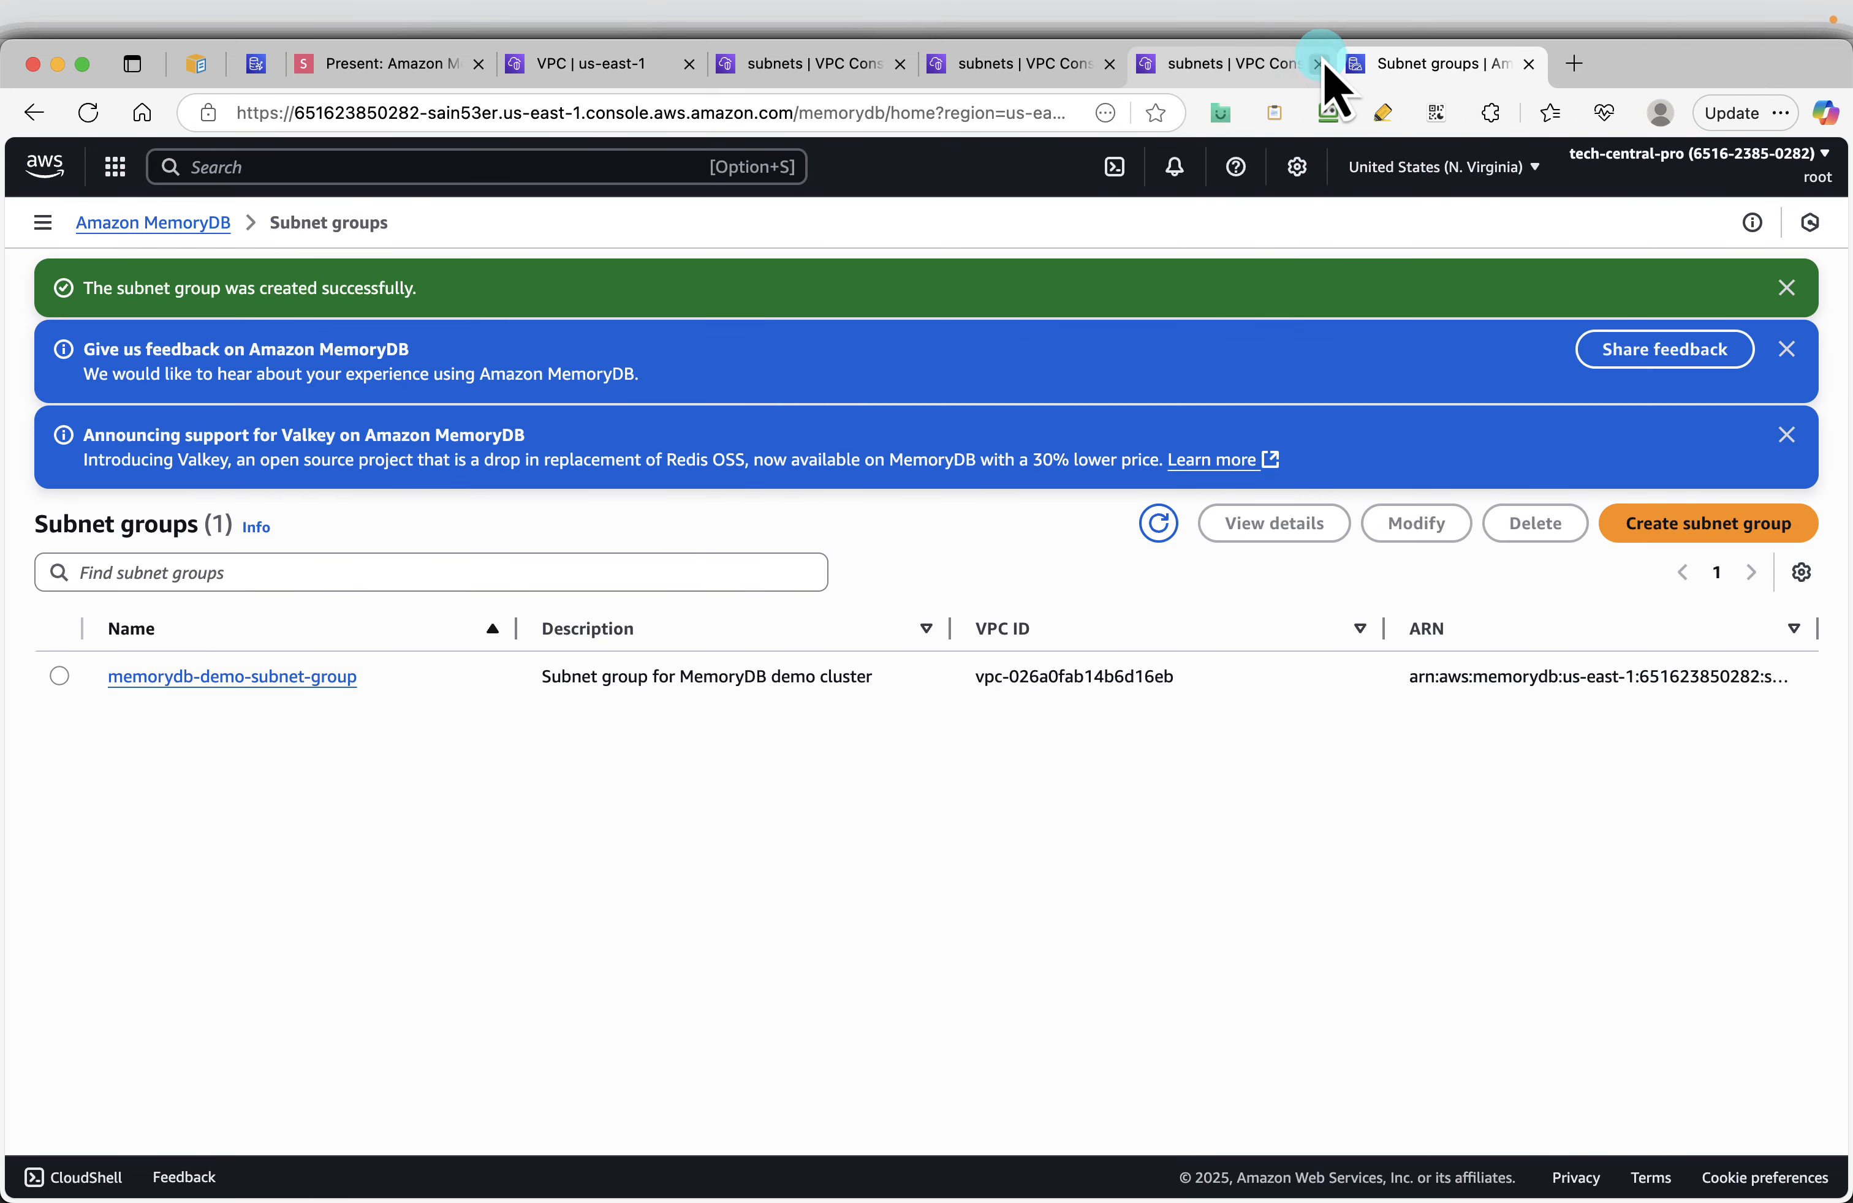
pyautogui.click(1318, 65)
pyautogui.click(1008, 66)
pyautogui.click(772, 78)
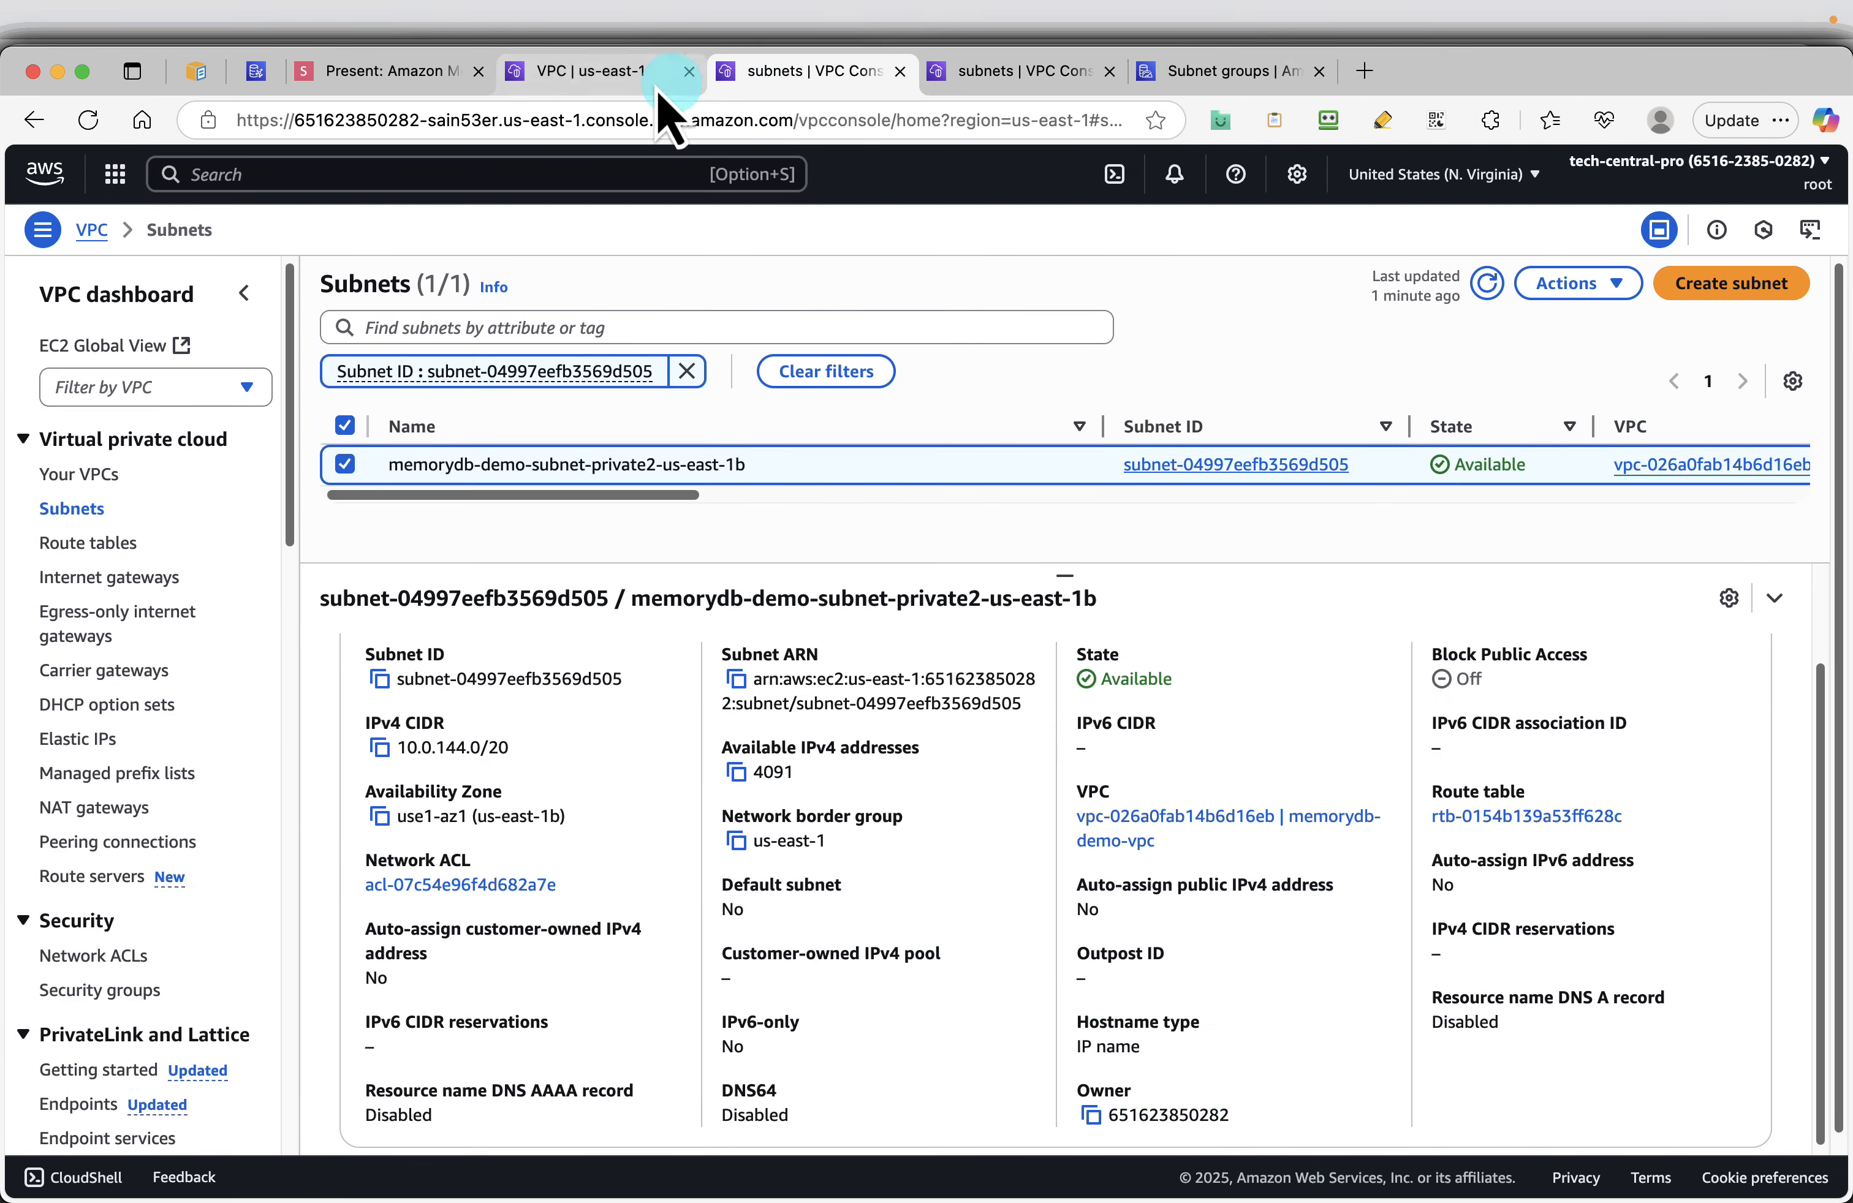
pyautogui.click(578, 92)
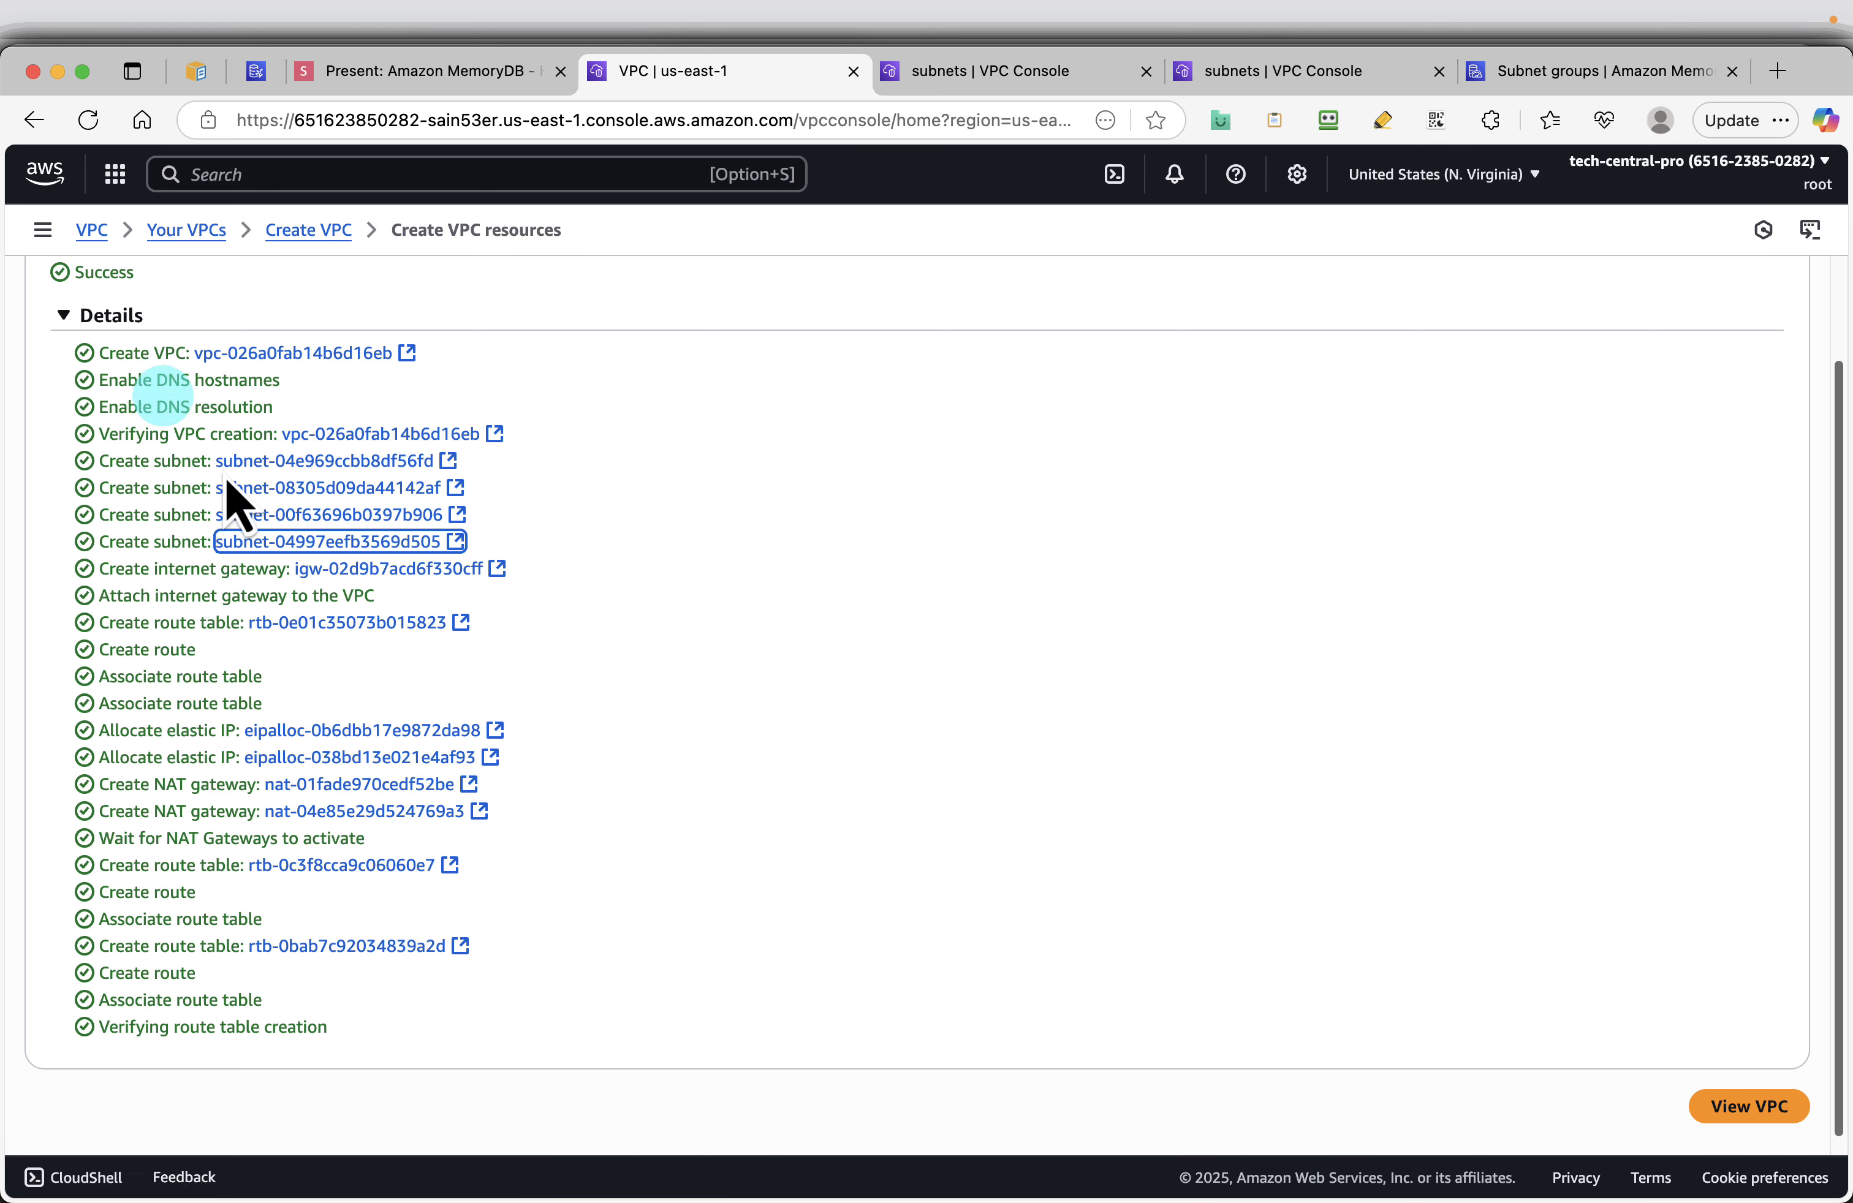
pyautogui.click(1767, 1110)
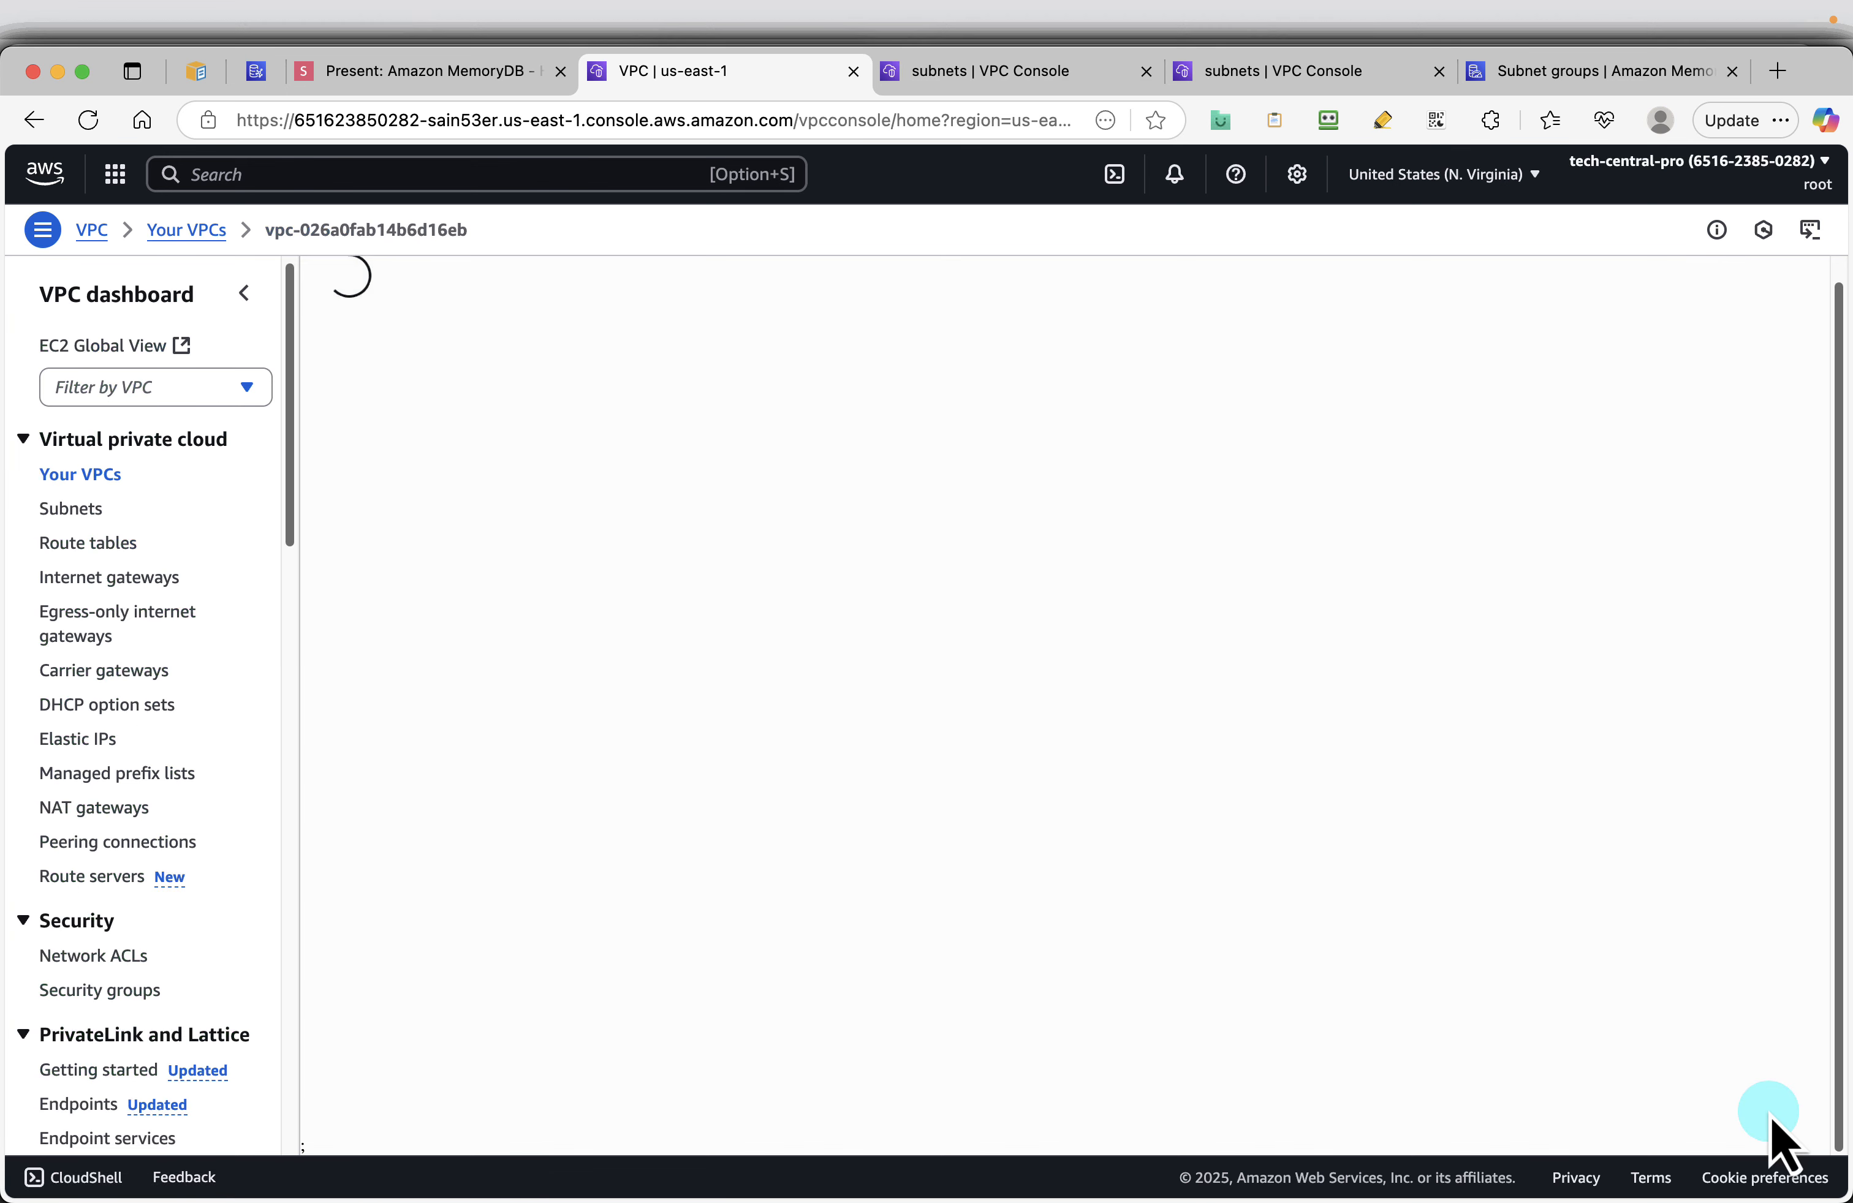
# Check the MemoryDB subnet groups list and read through the slides up to the parameter group settings
pyautogui.click(1548, 79)
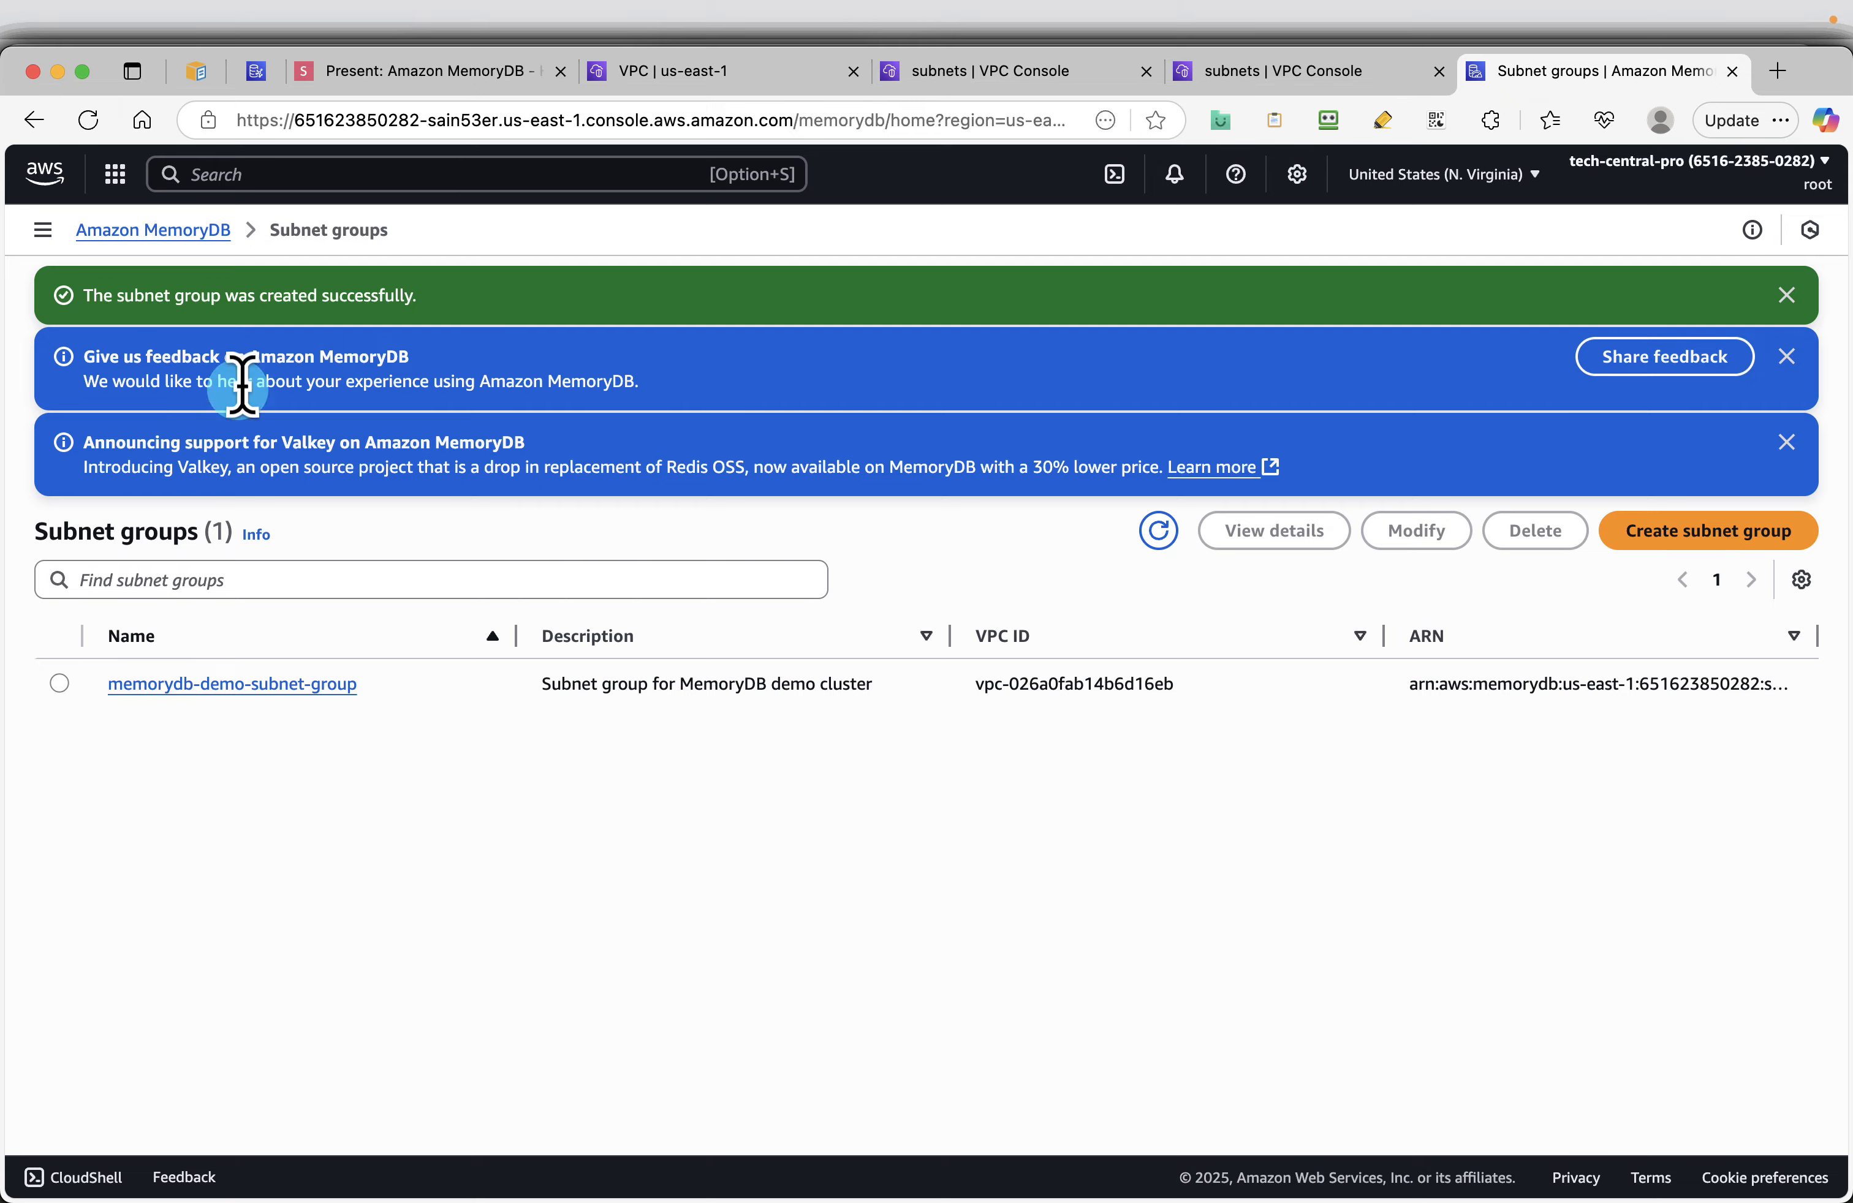
pyautogui.click(348, 79)
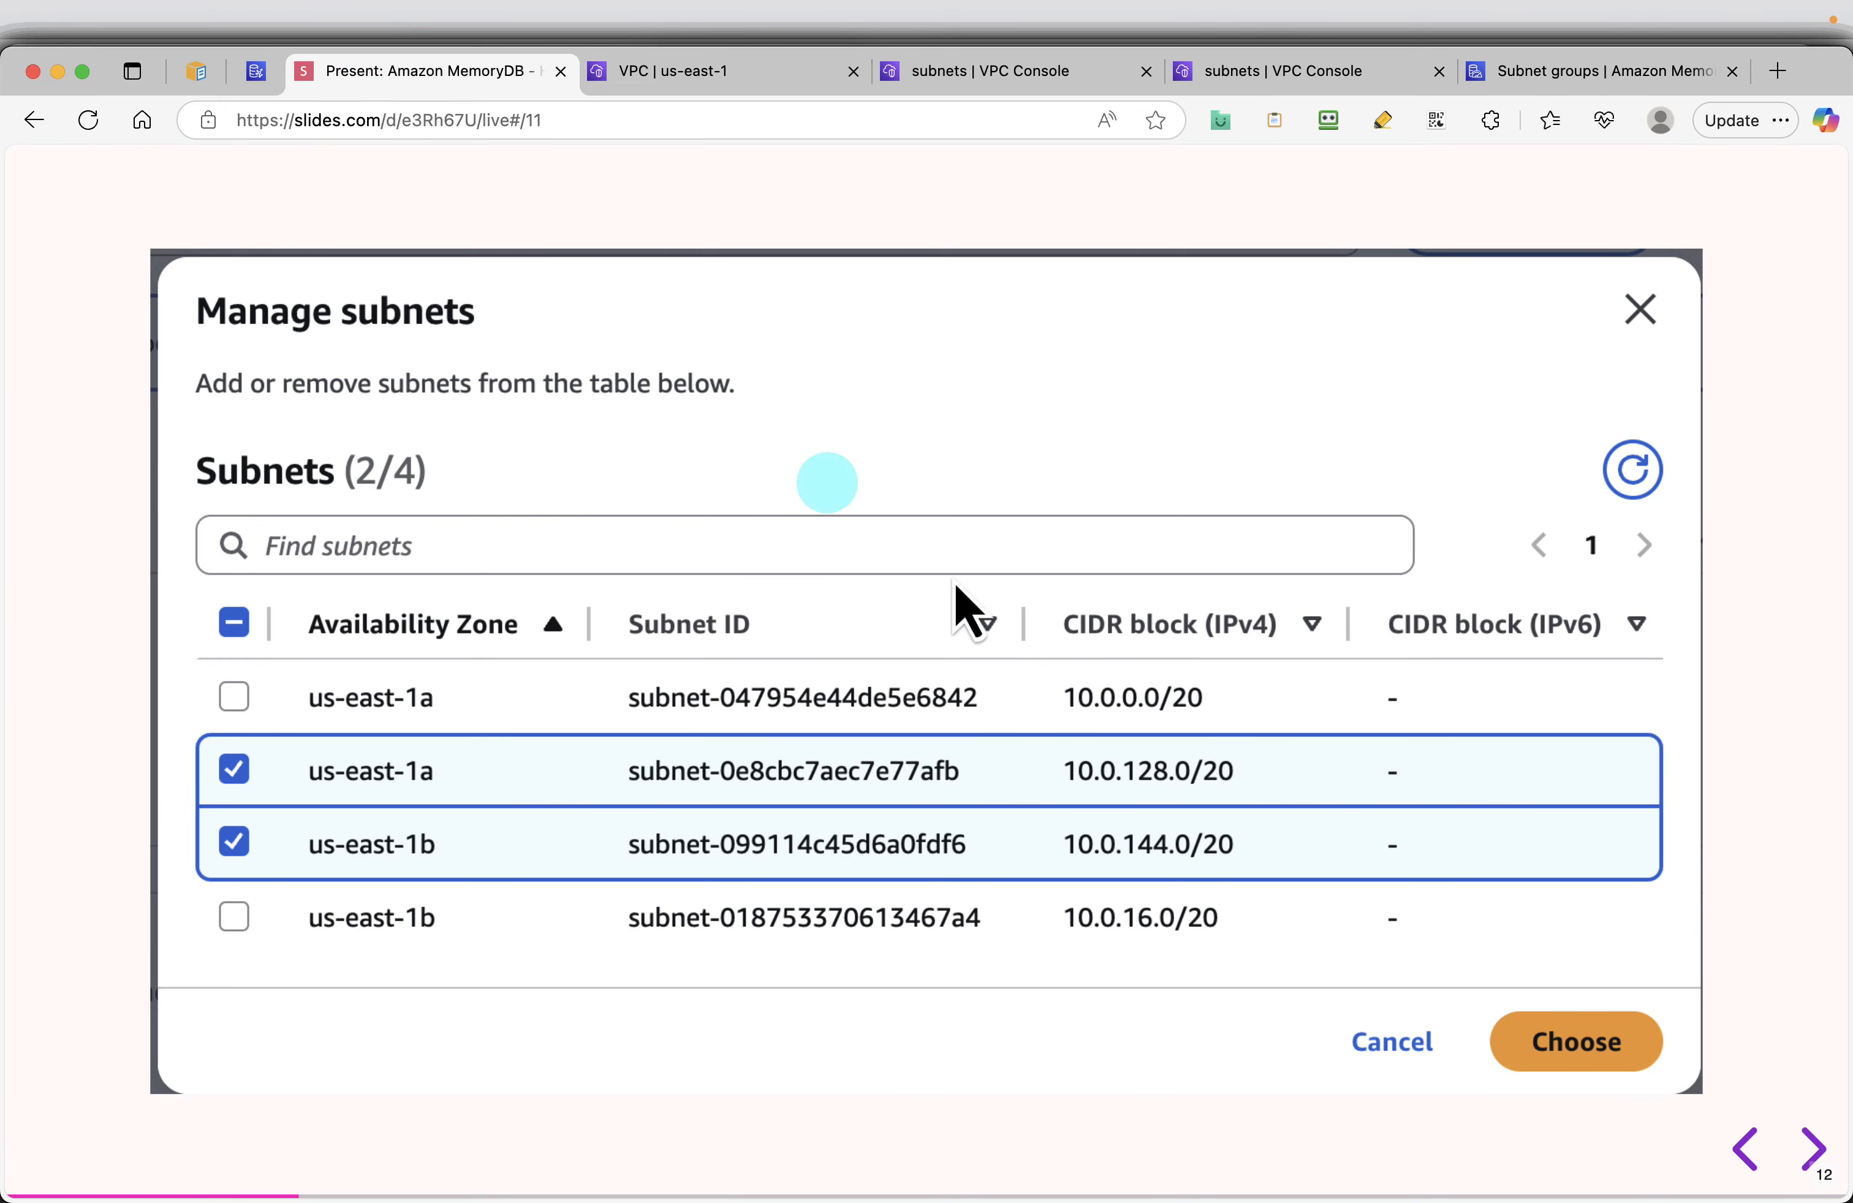
pyautogui.click(1810, 1141)
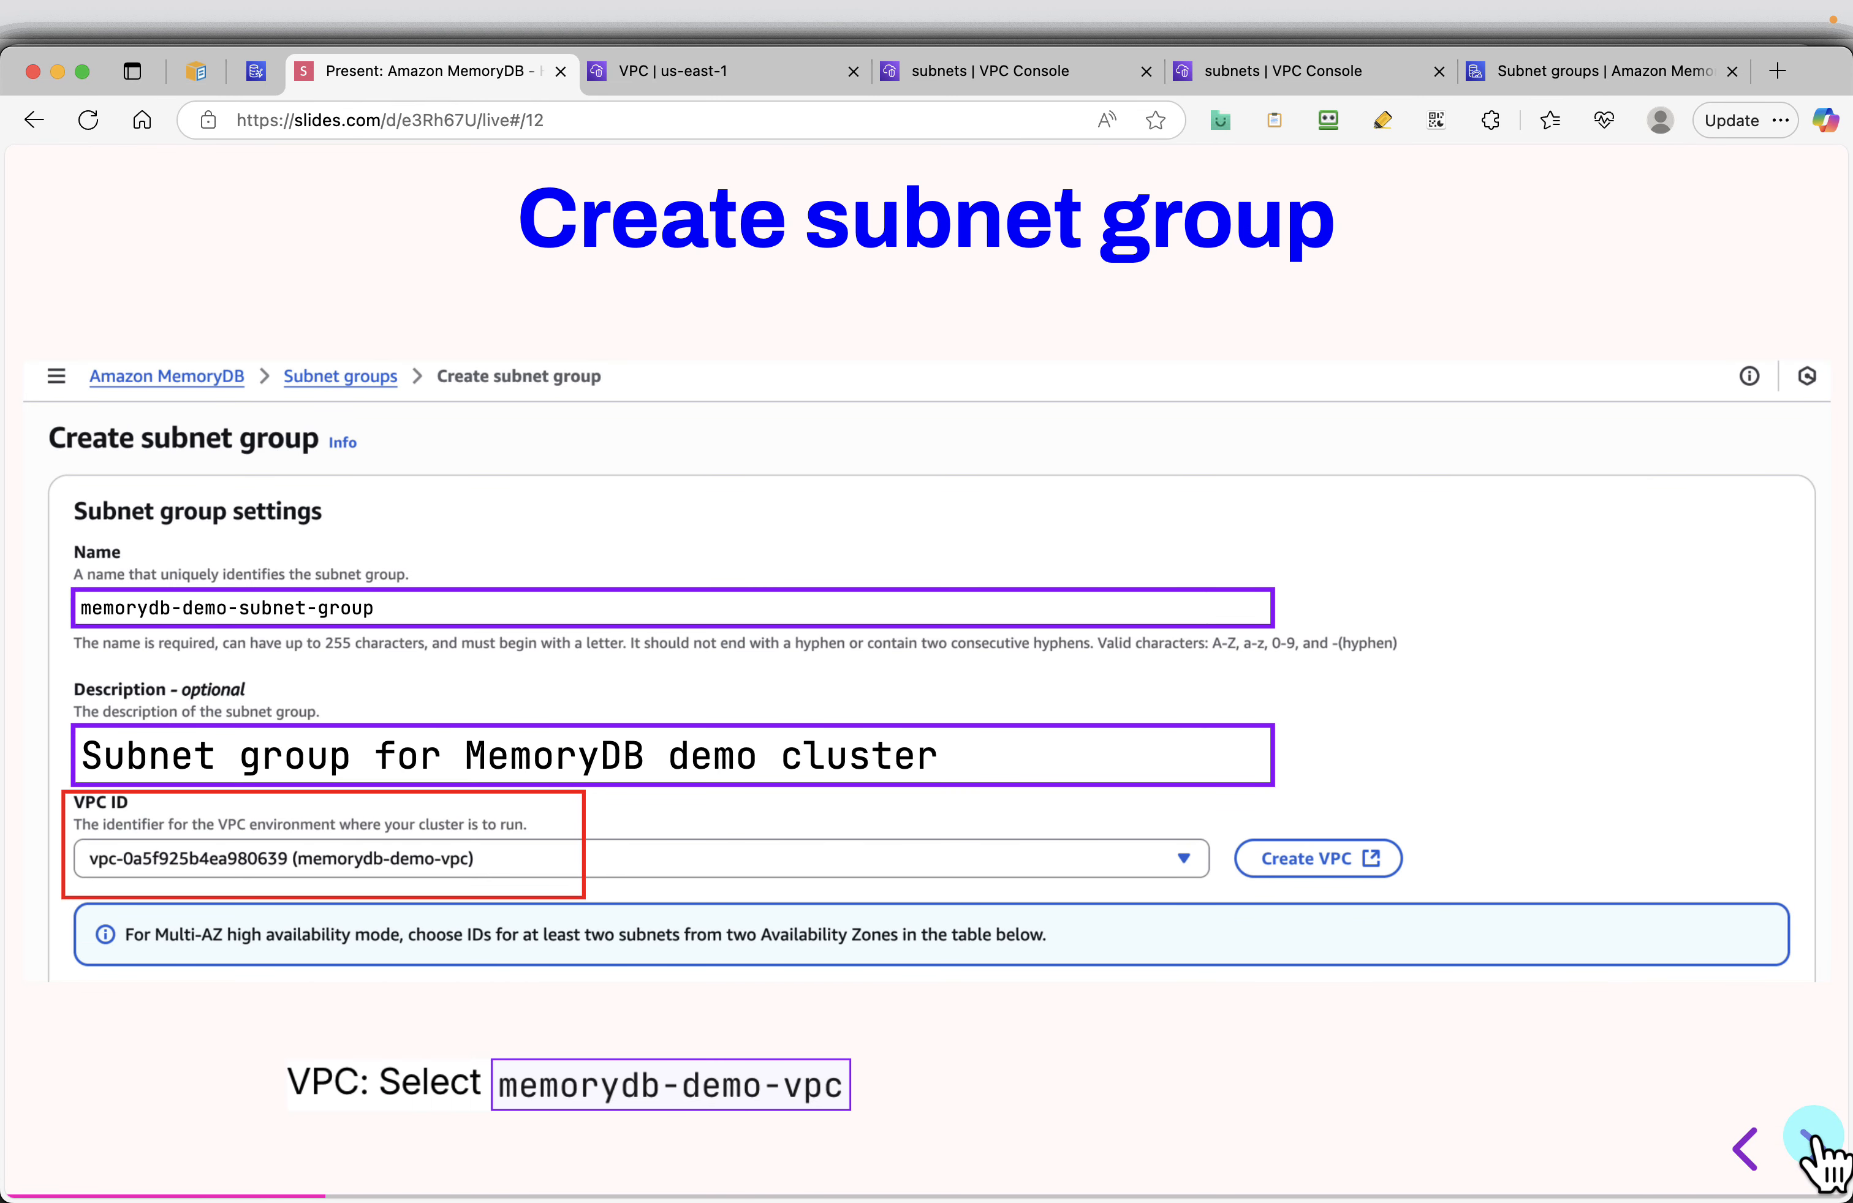
pyautogui.click(1811, 1141)
pyautogui.click(1811, 1141)
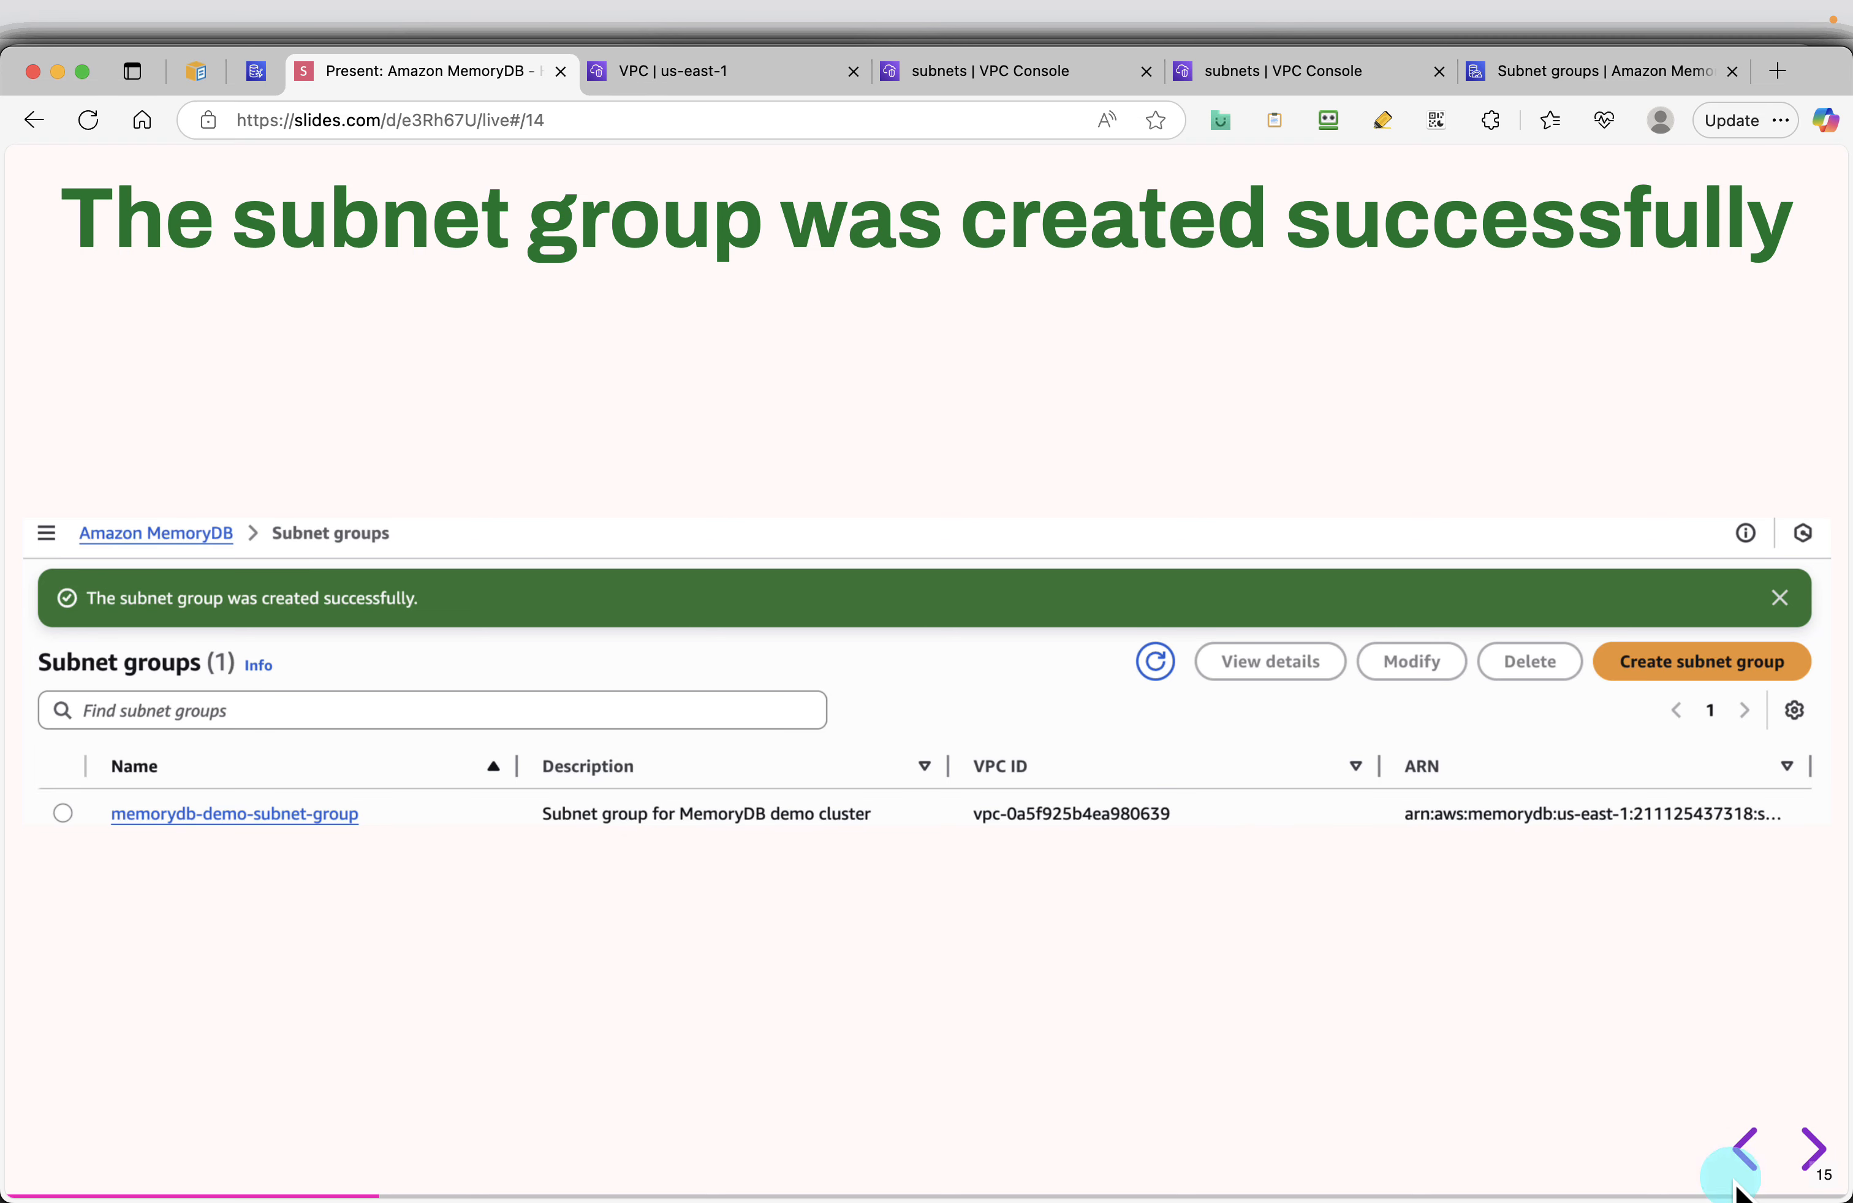
pyautogui.click(1747, 1163)
pyautogui.click(1811, 1149)
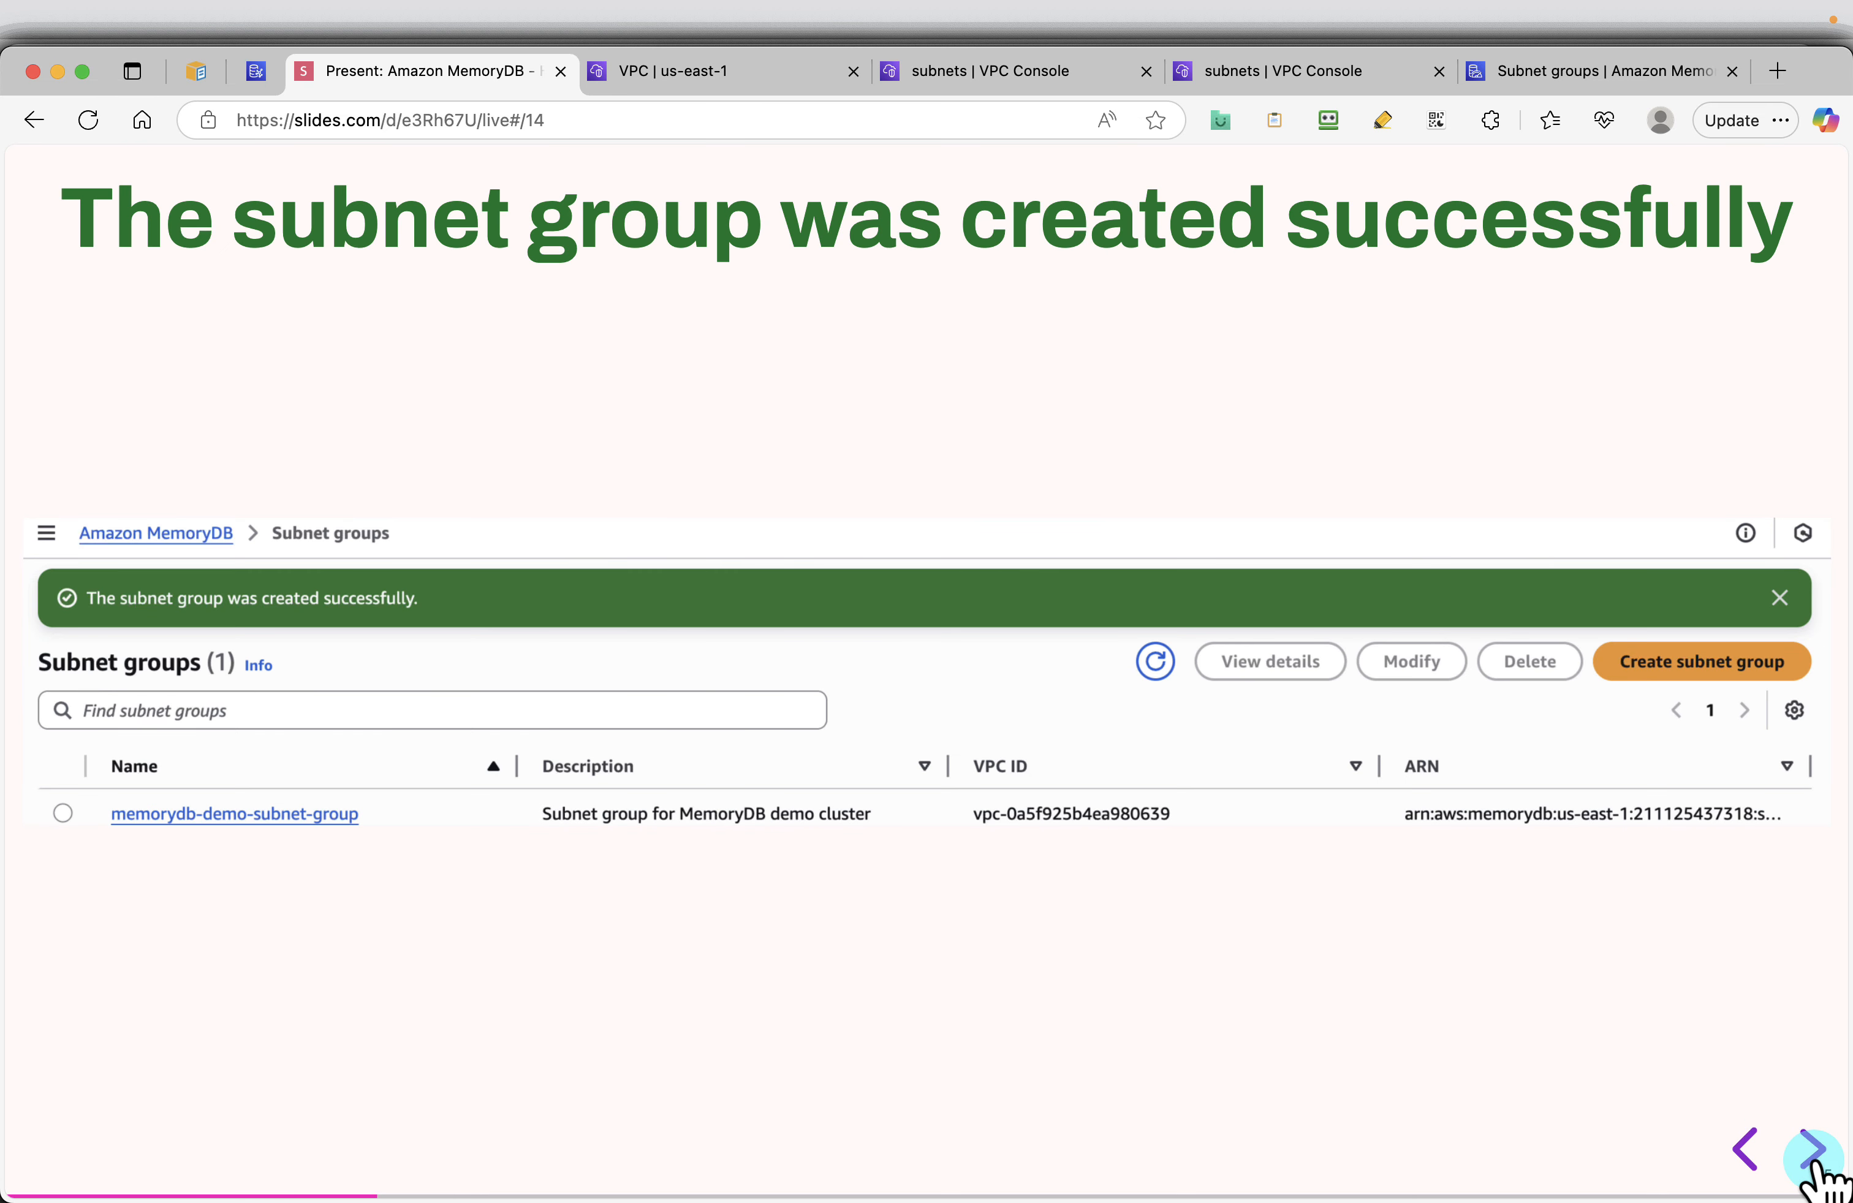
pyautogui.click(1810, 1149)
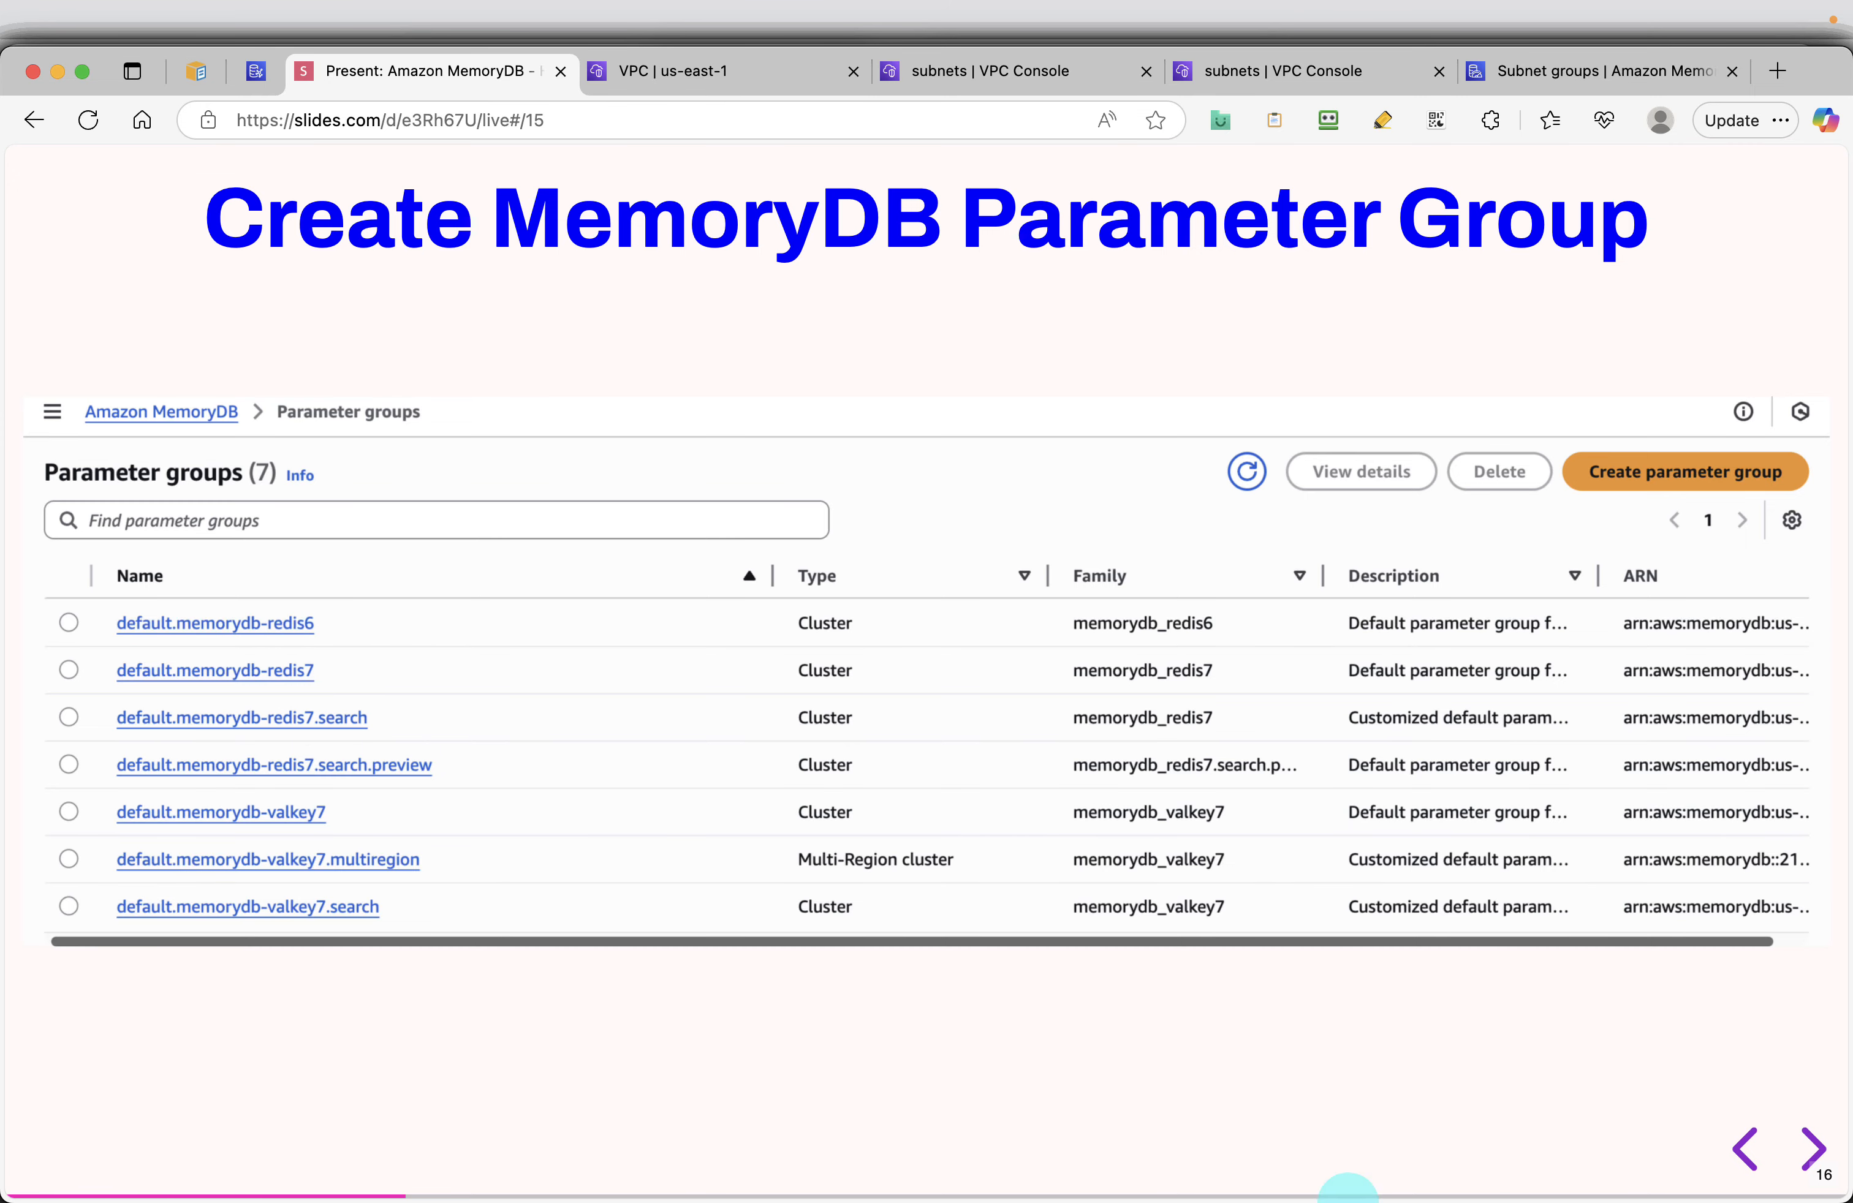
pyautogui.click(1812, 1150)
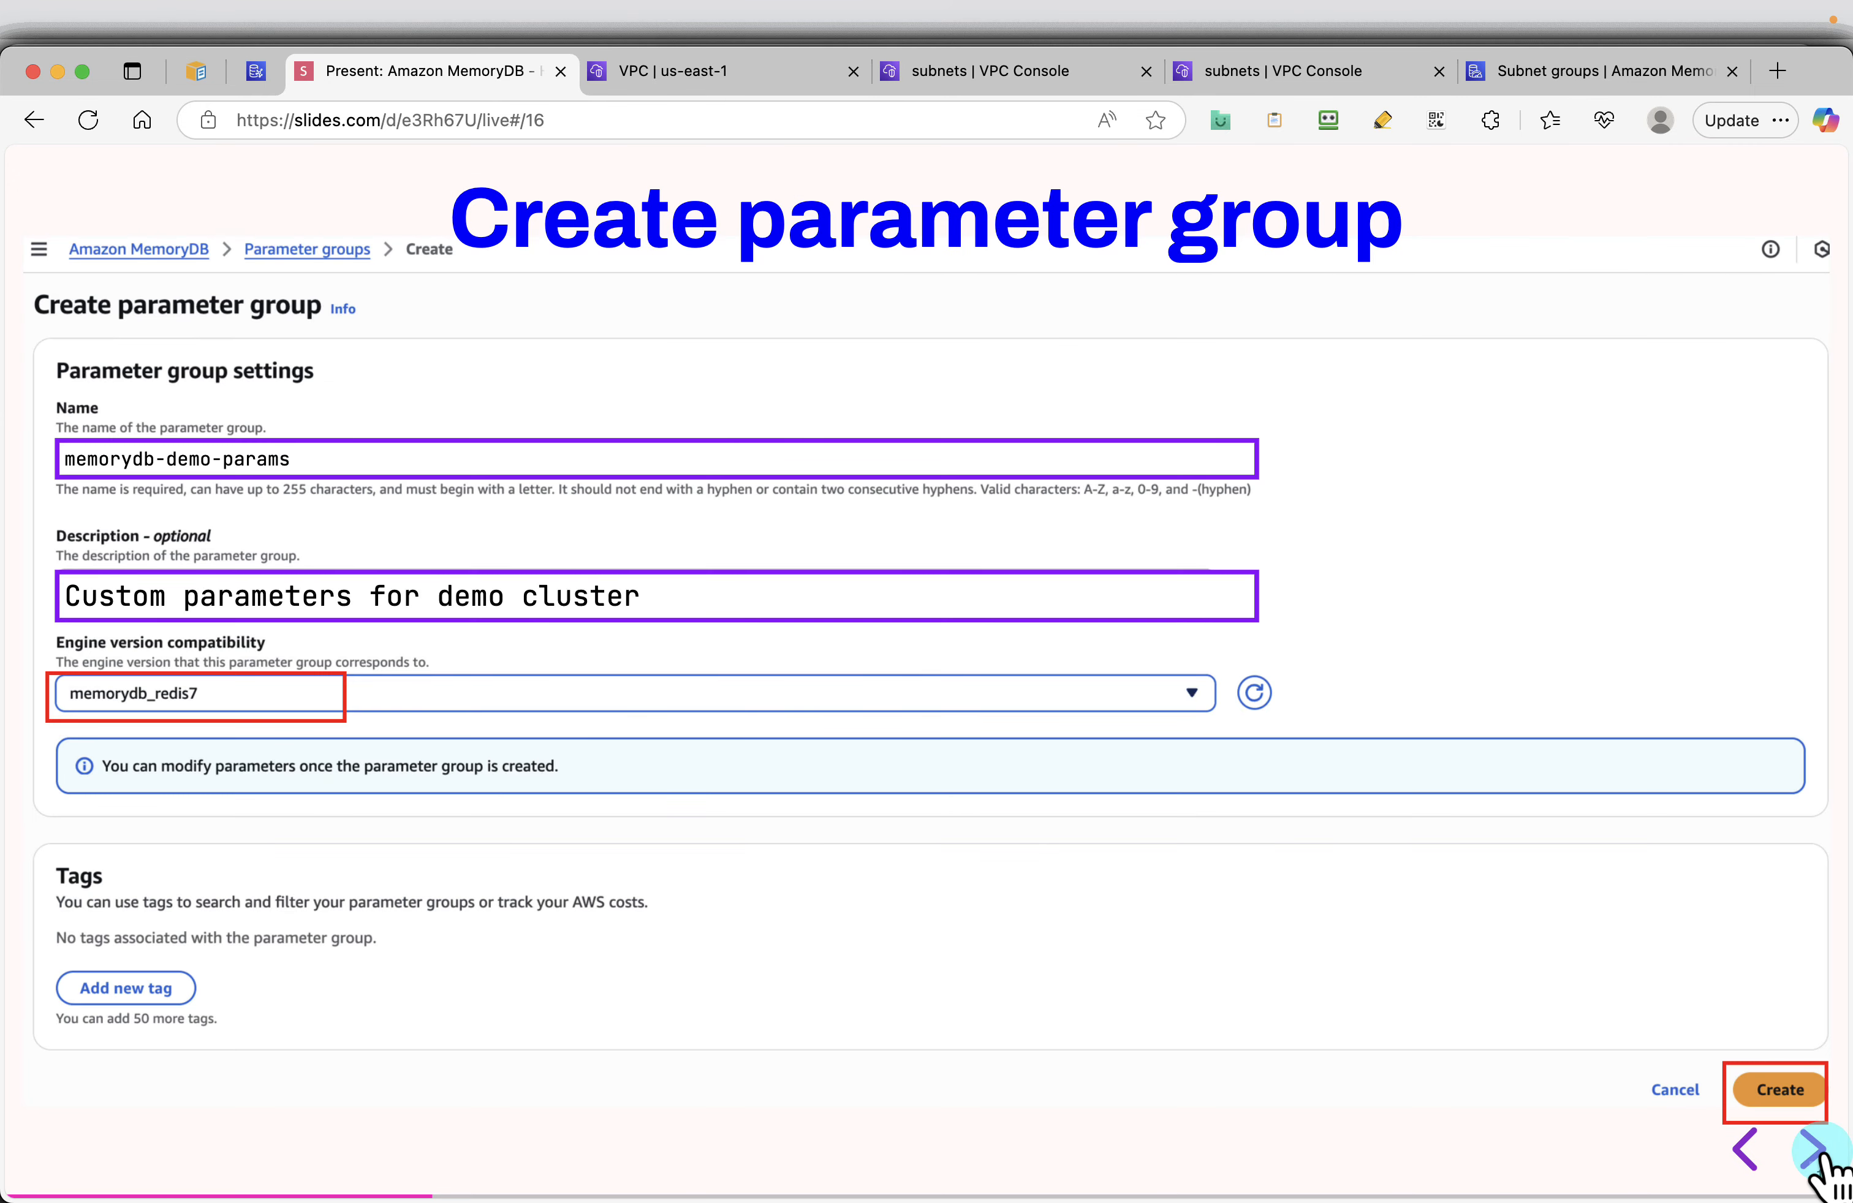
# Start a new parameter group in Amazon MemoryDB and name it memorydb-demo-params, as given on the slide
pyautogui.moveTo(1233, 463)
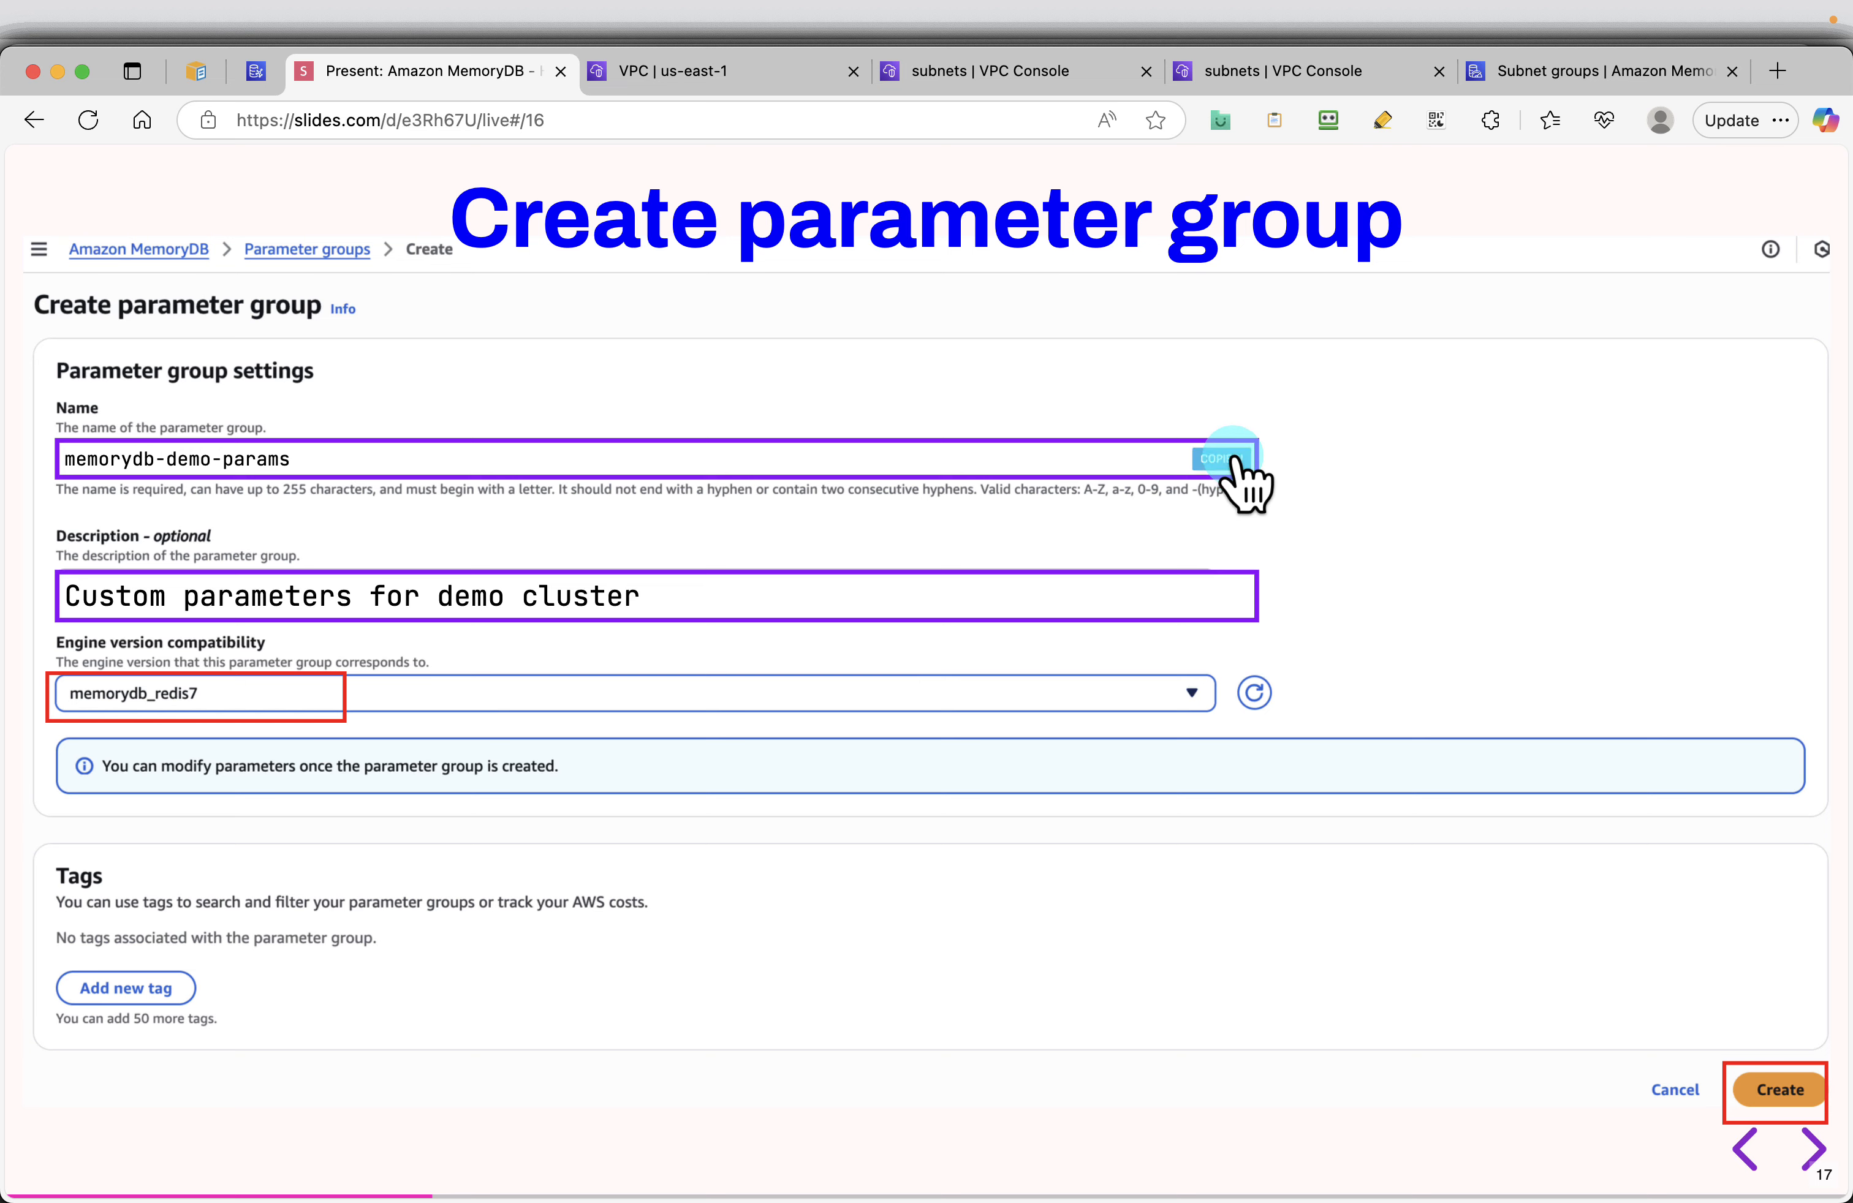
pyautogui.click(1614, 69)
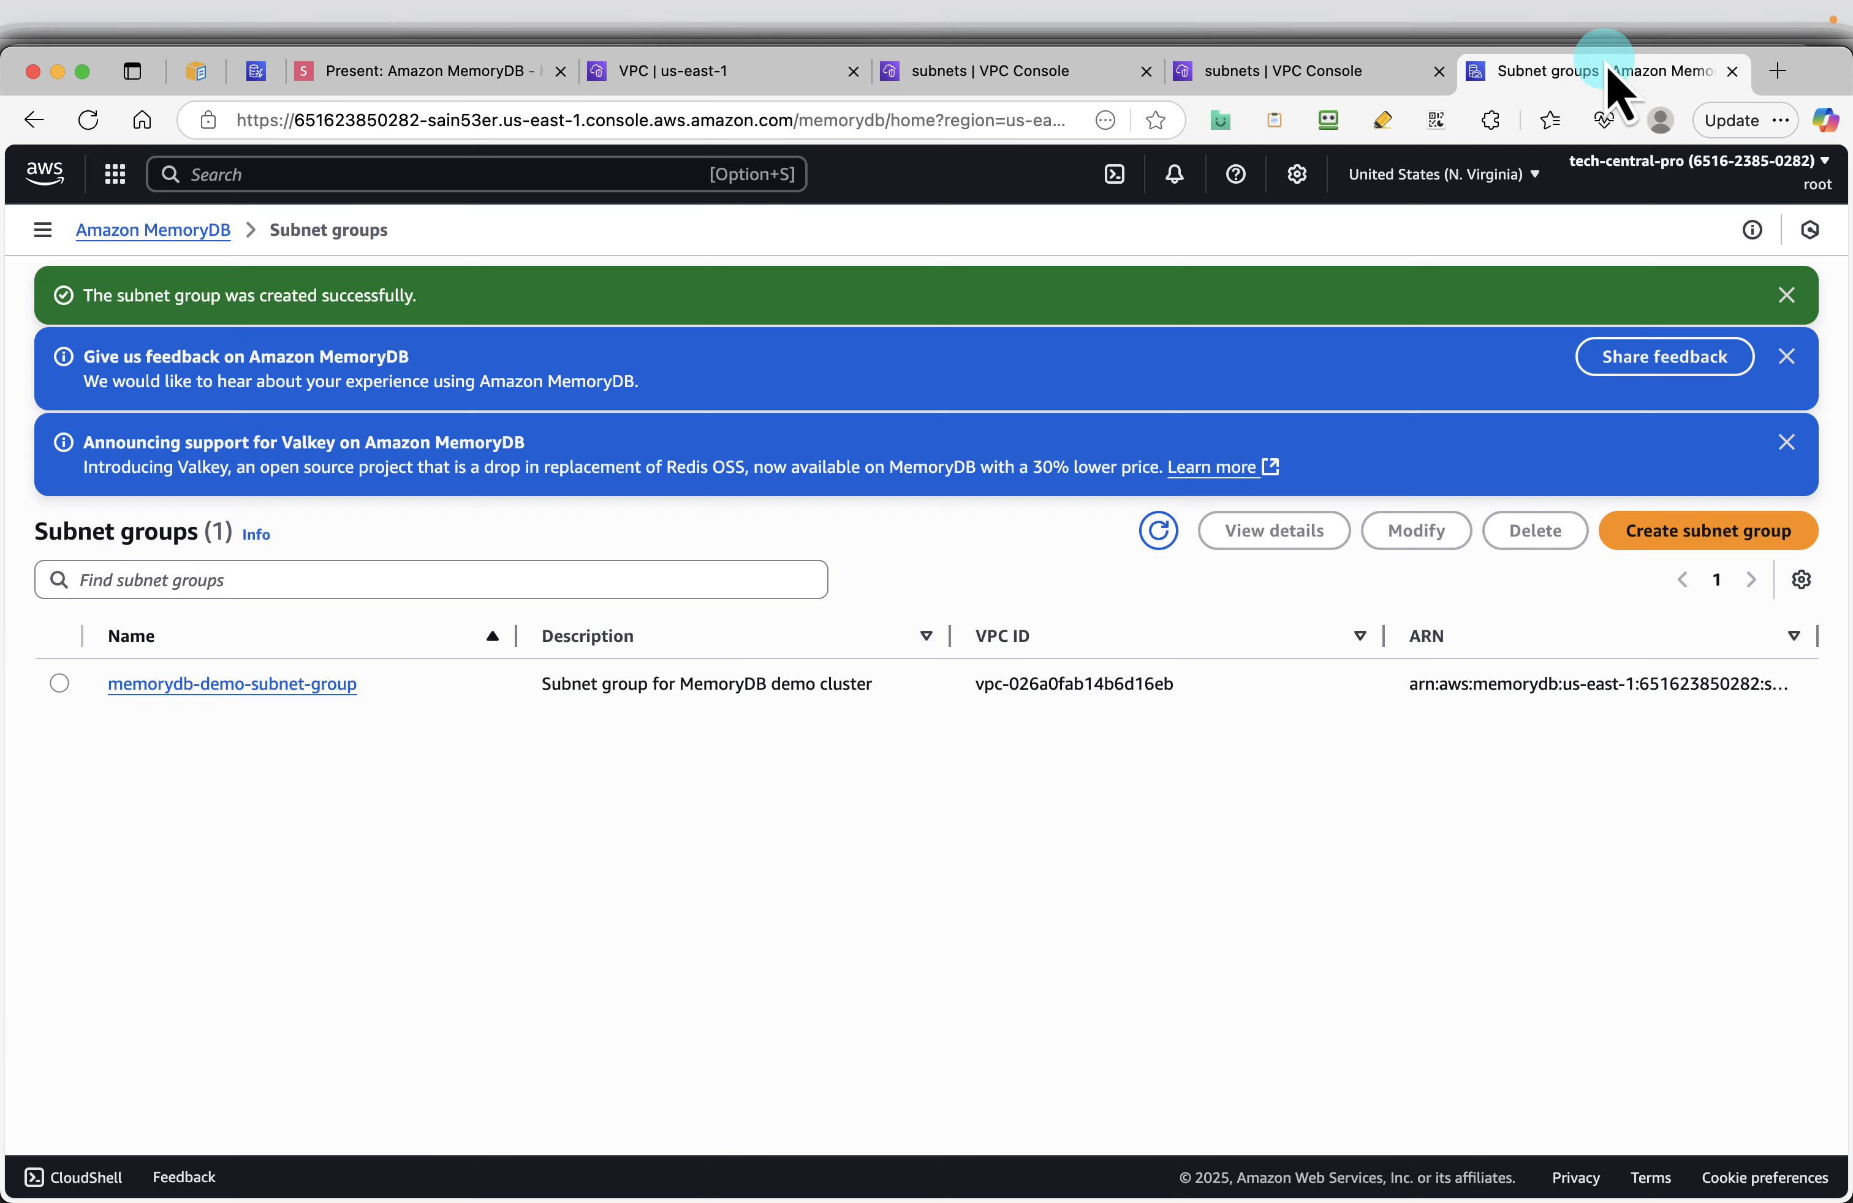
pyautogui.click(45, 231)
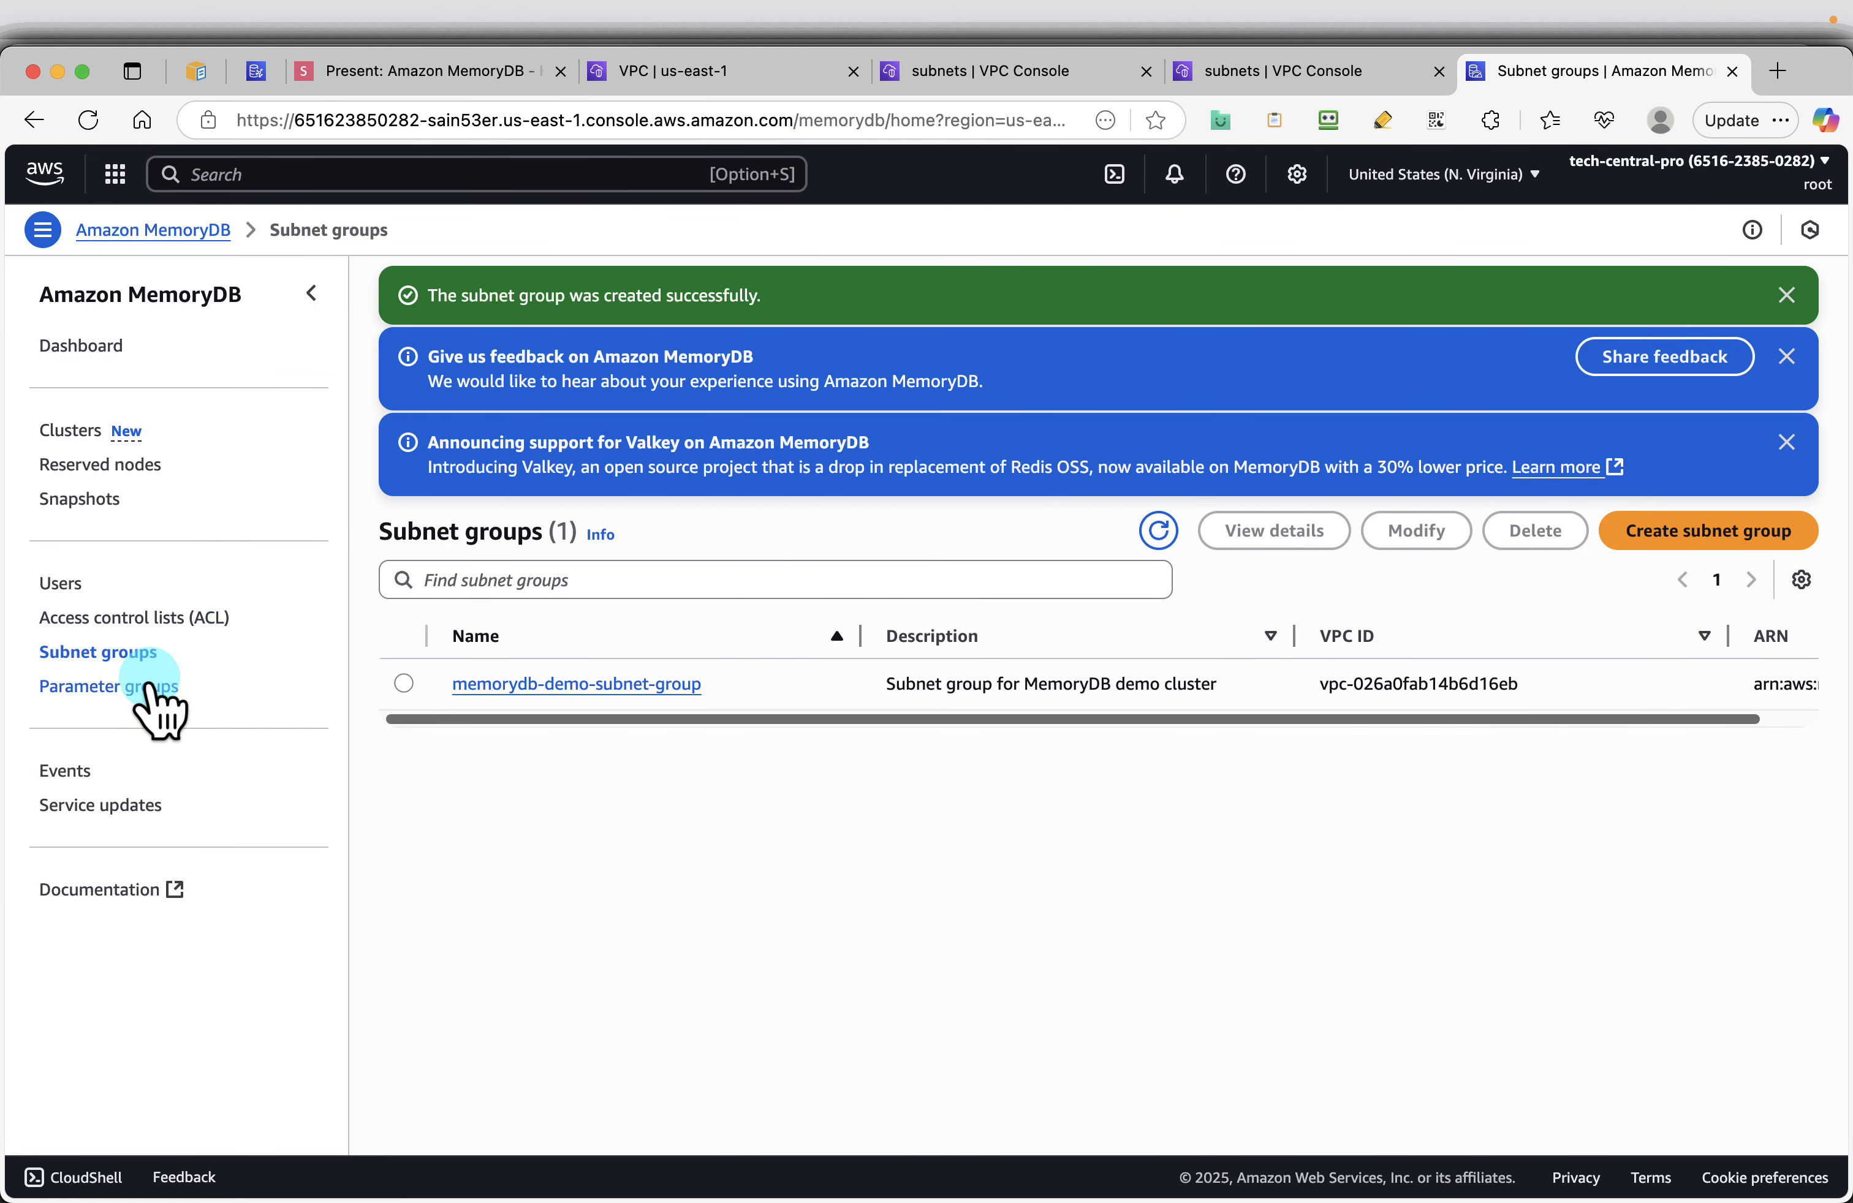
pyautogui.click(109, 687)
pyautogui.click(1692, 478)
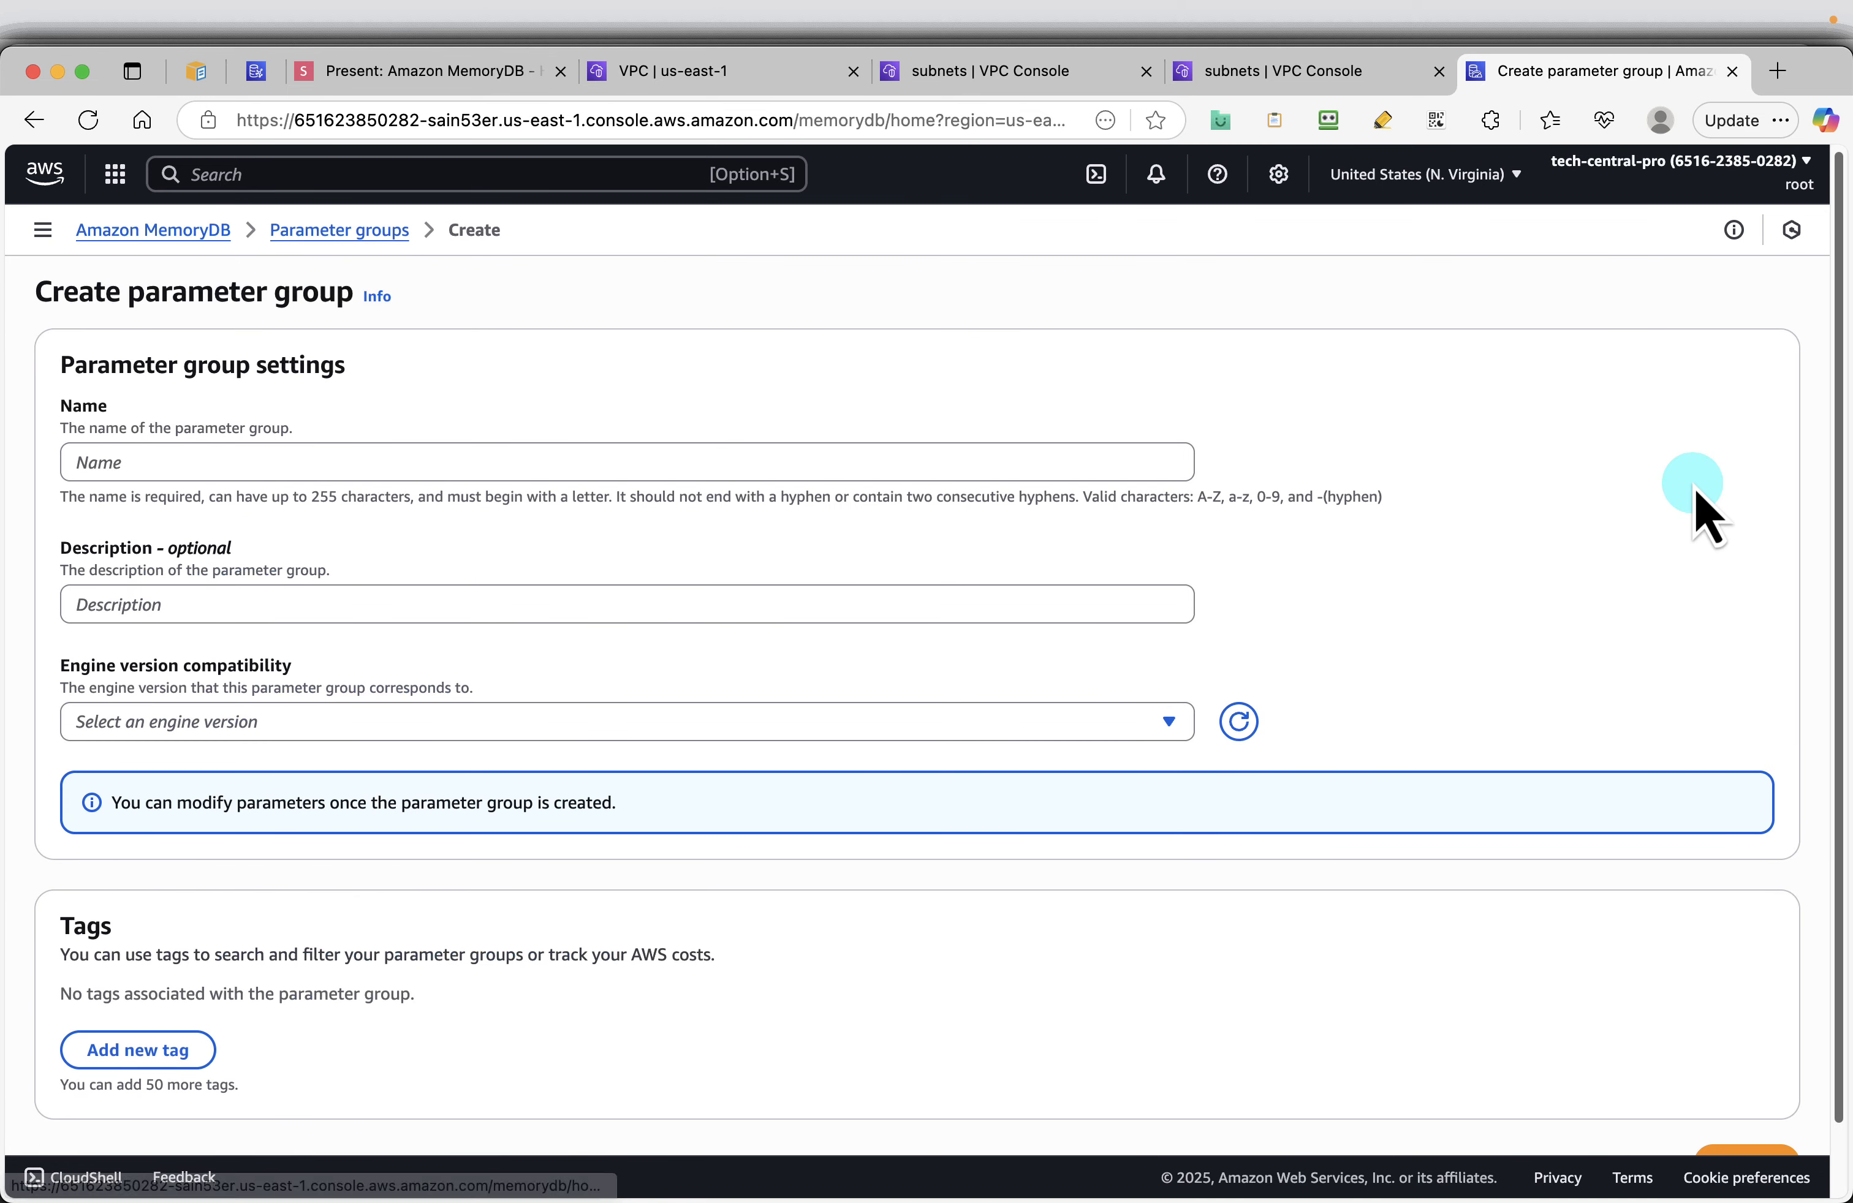
pyautogui.click(323, 462)
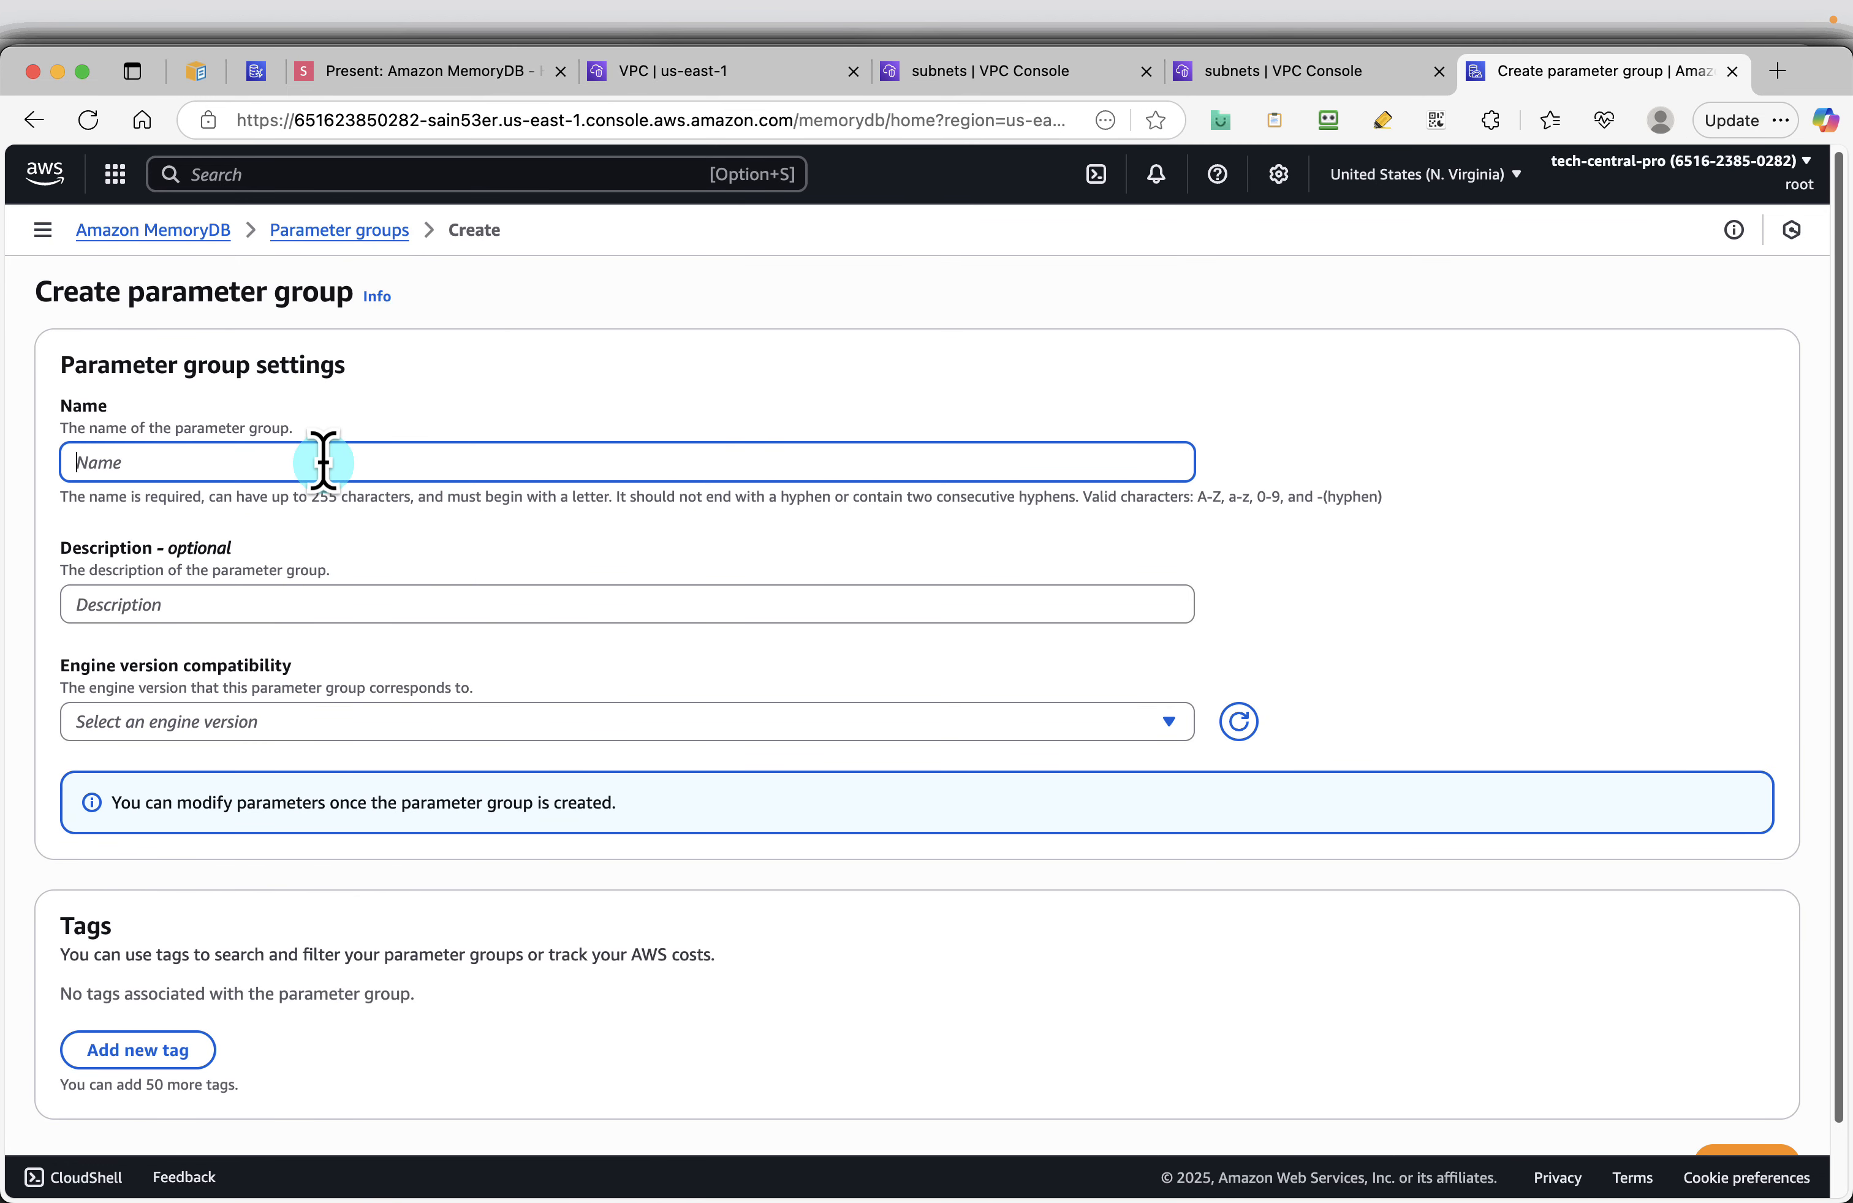
# Set the parameter group's description to "Custom parameters for demo cluster", copied from the slide
pyautogui.click(410, 72)
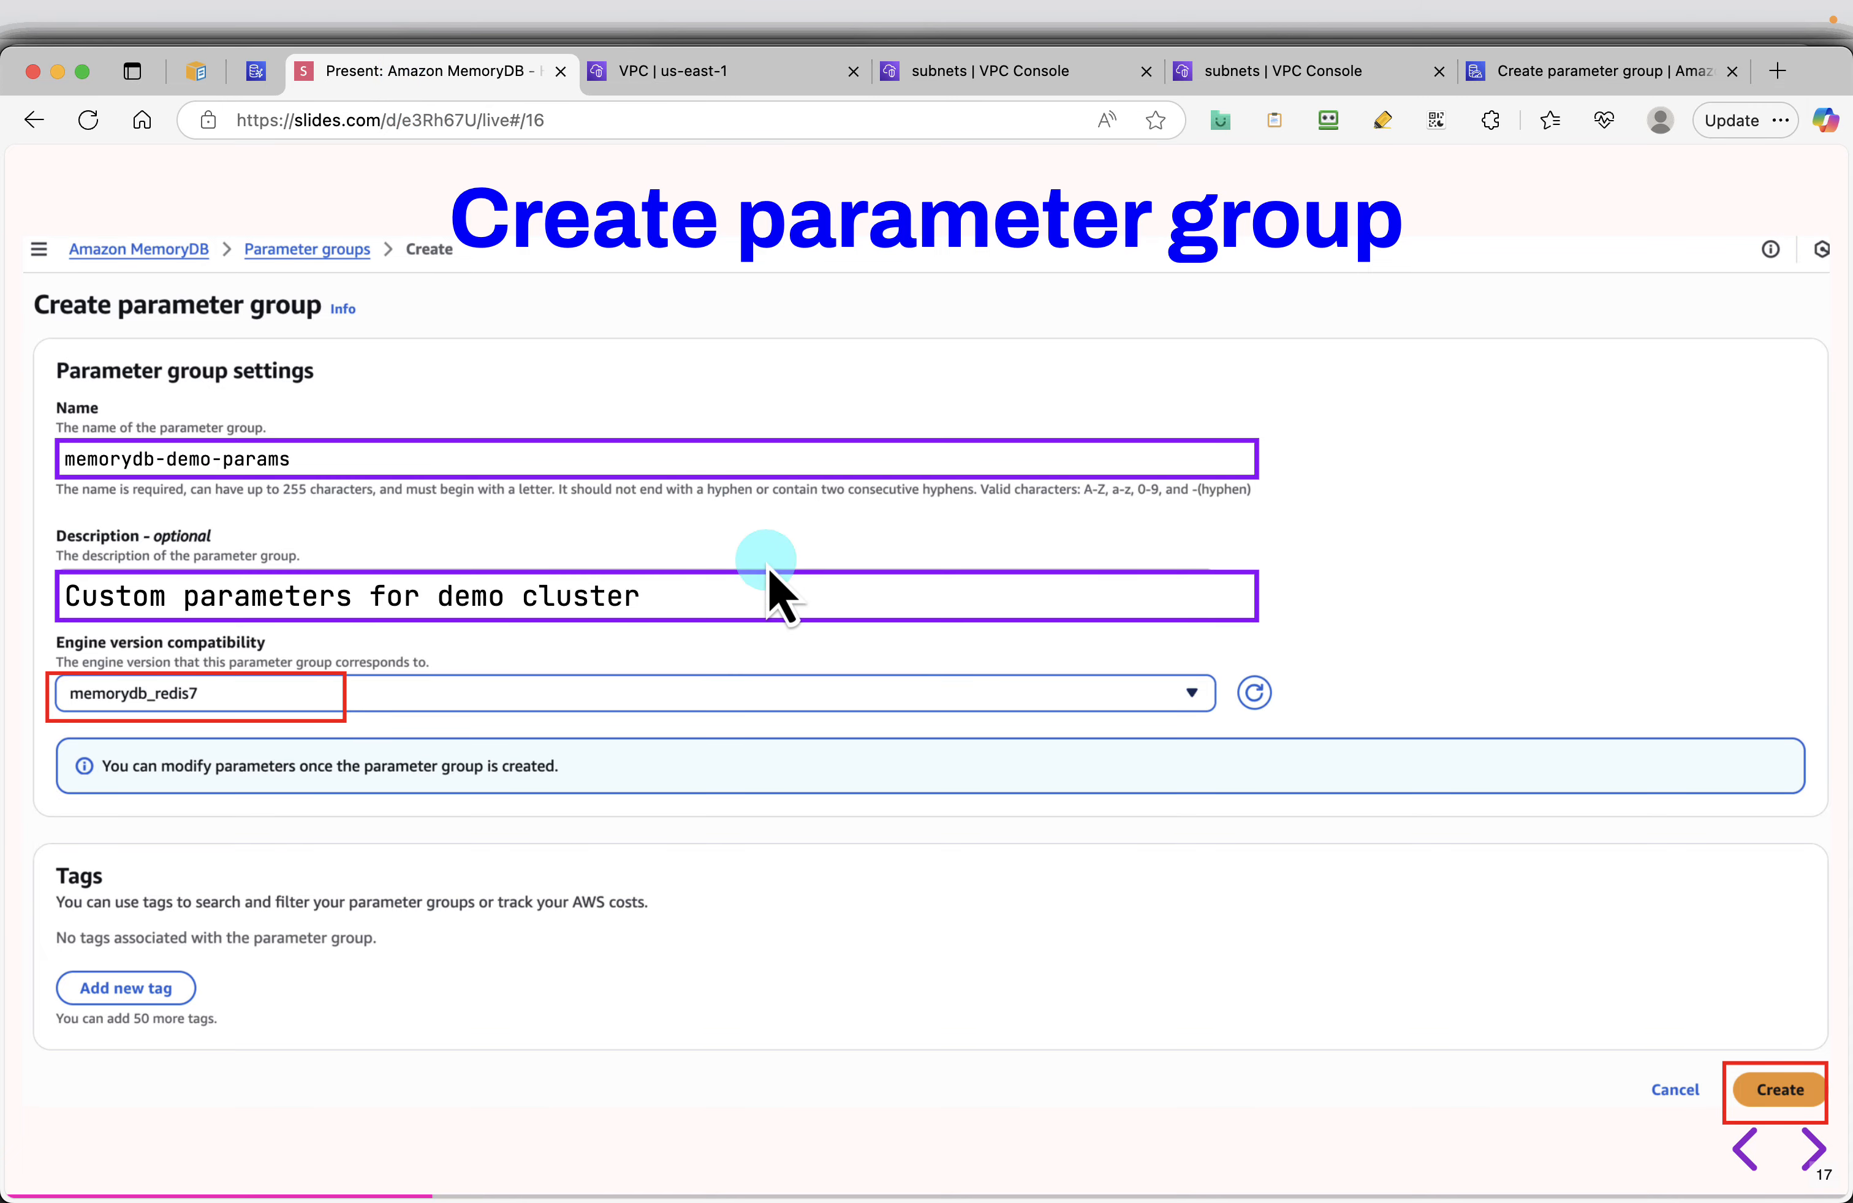
pyautogui.click(1227, 591)
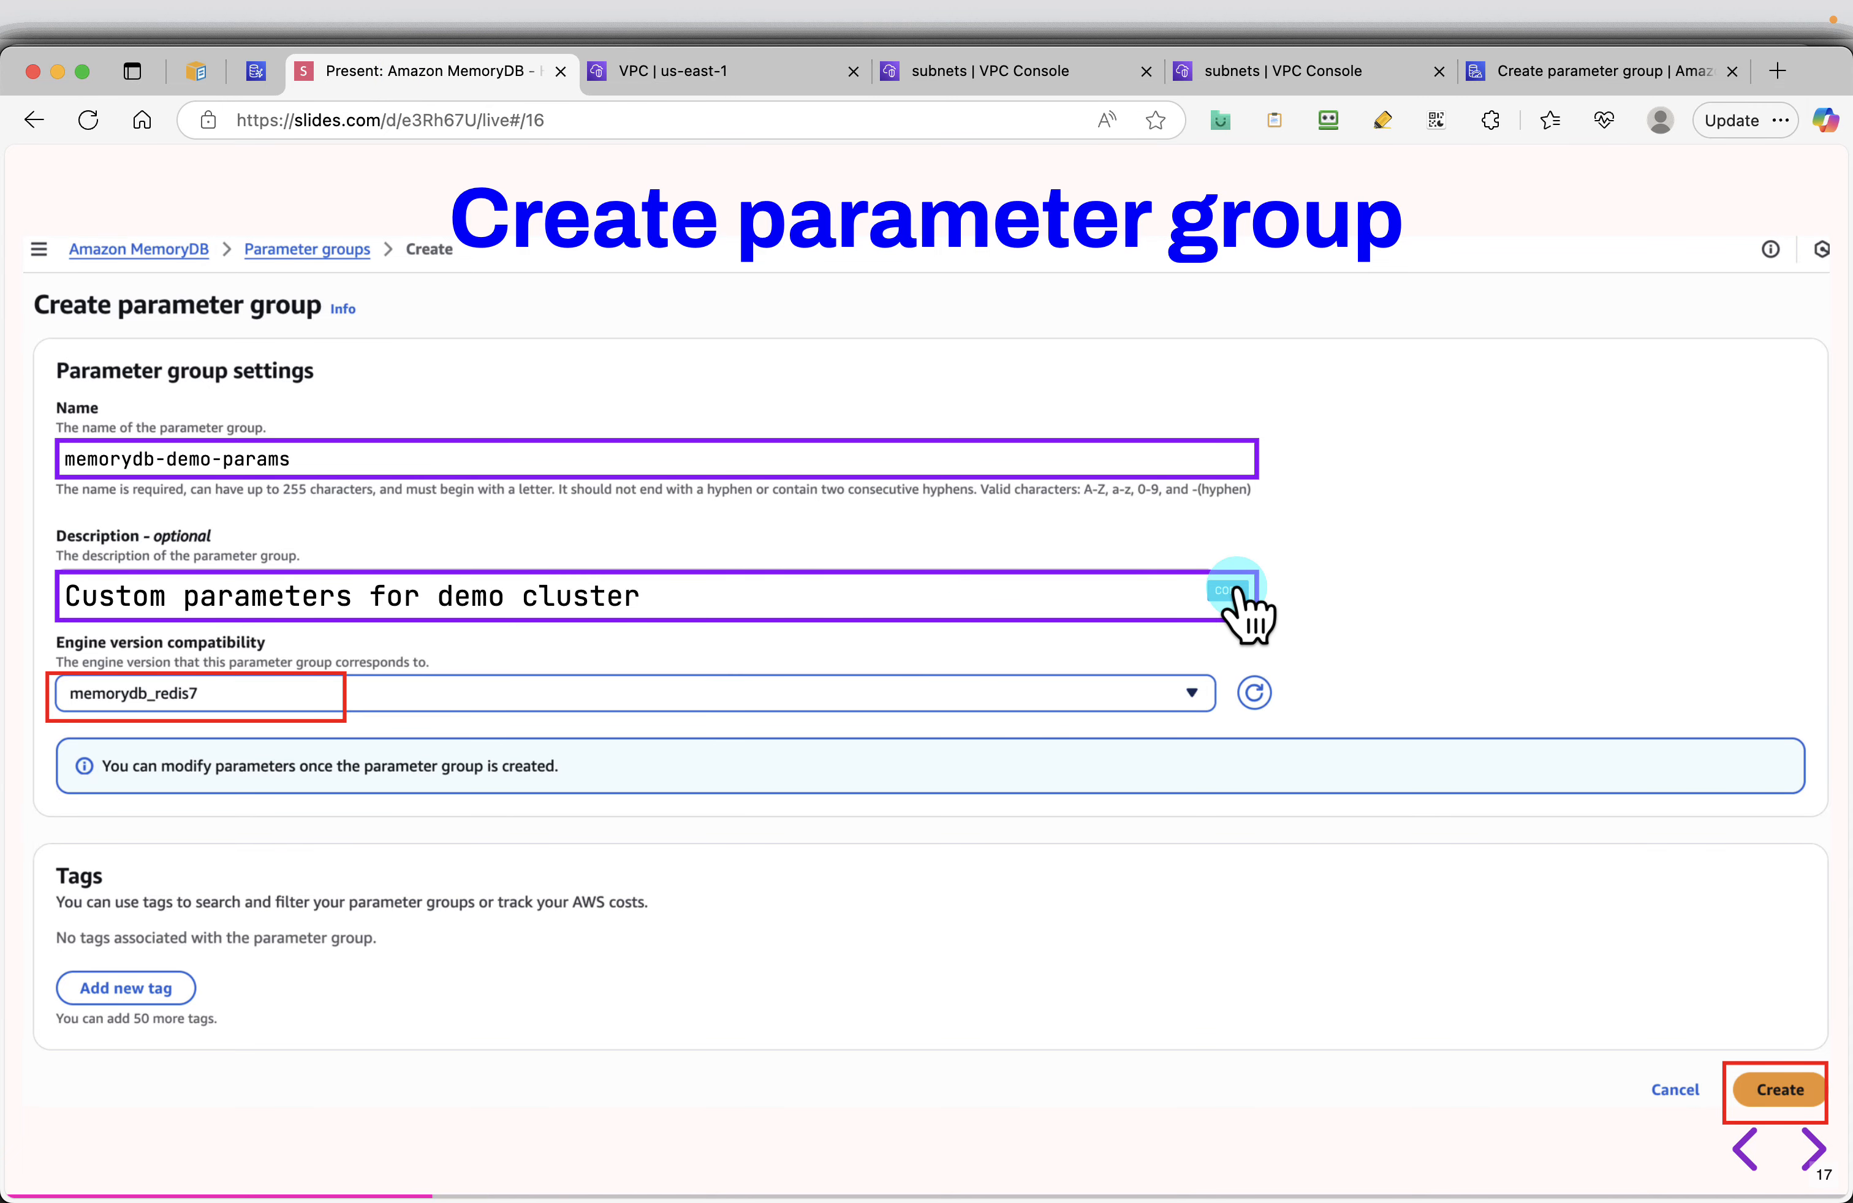
pyautogui.click(1629, 72)
pyautogui.click(413, 608)
pyautogui.press('super+v')
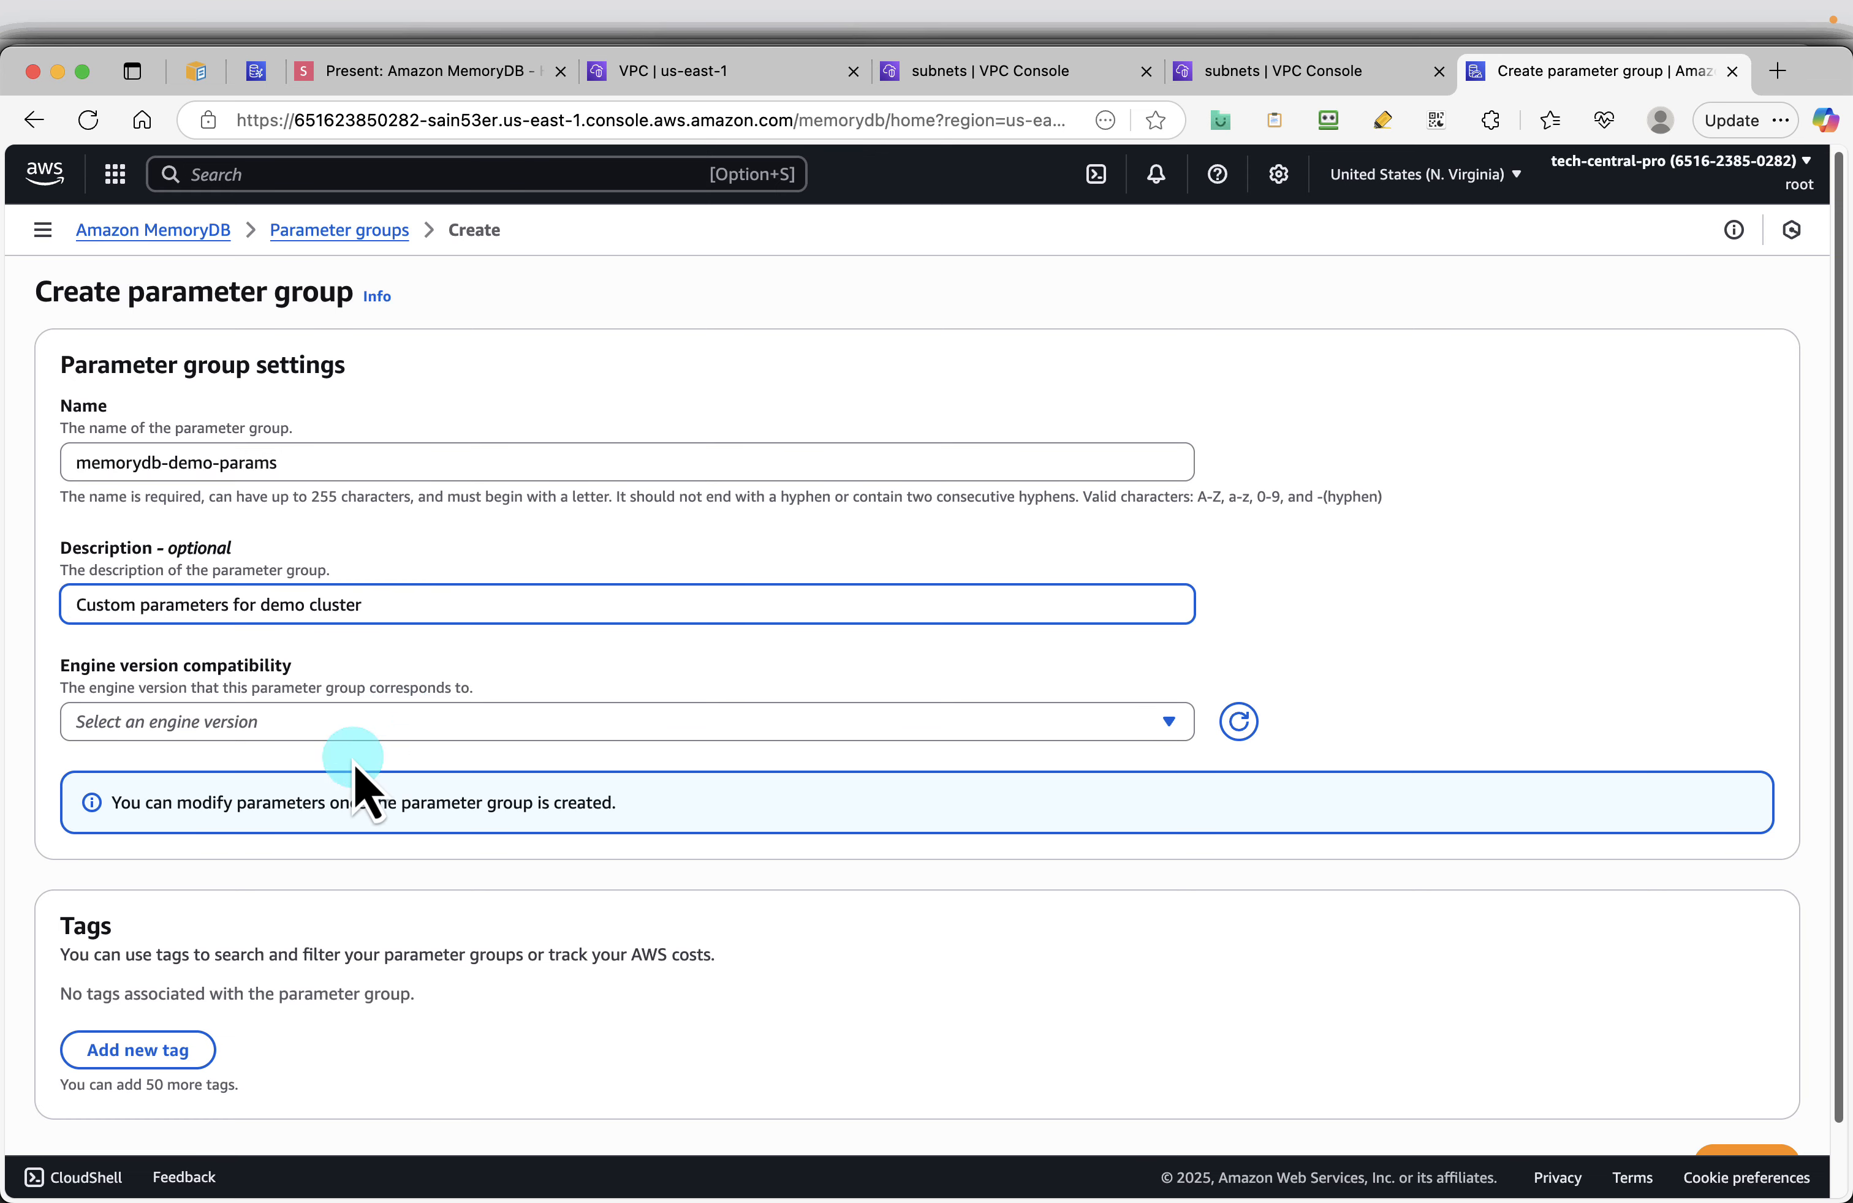
# Set the engine version compatibility to memorydb_redis7, as shown on the slide, and create the parameter group
pyautogui.click(328, 731)
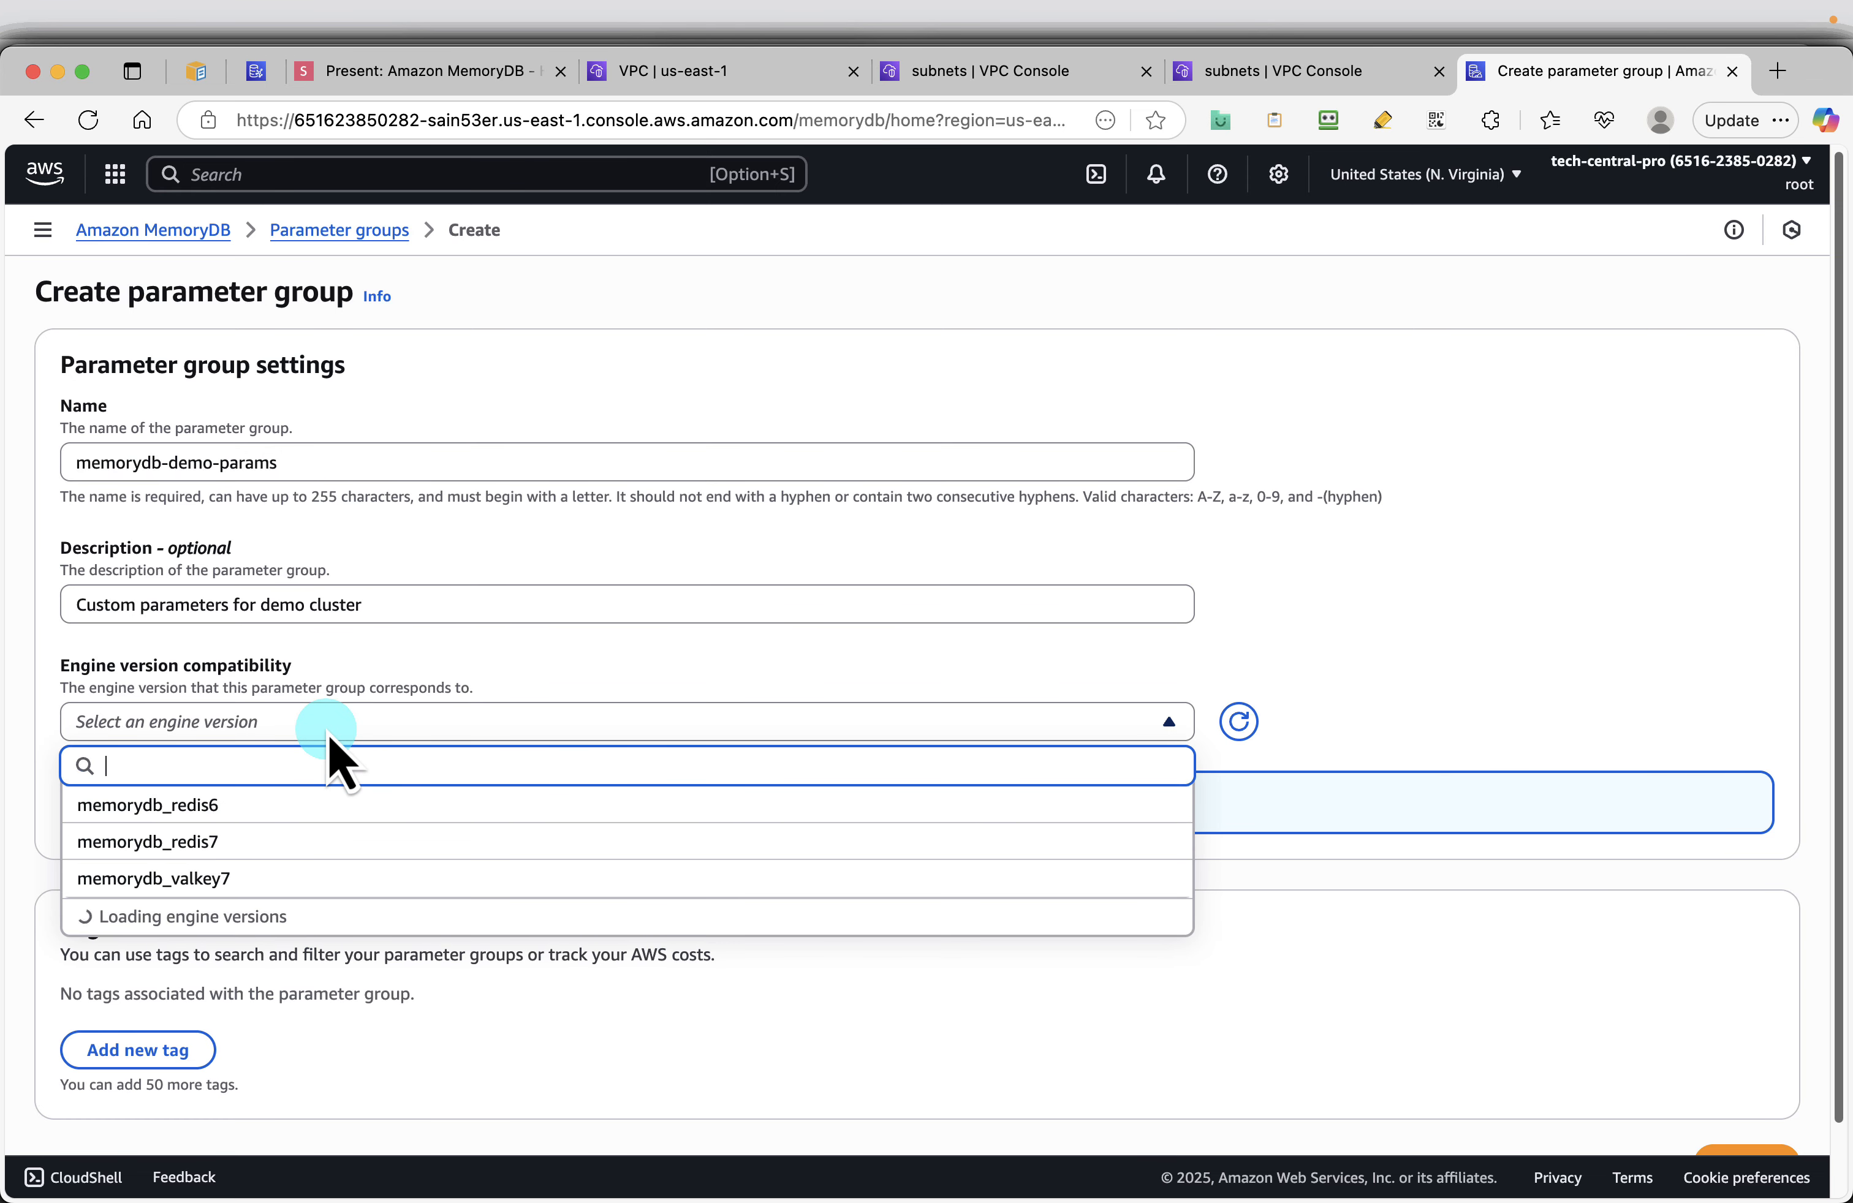
pyautogui.click(489, 75)
pyautogui.click(138, 698)
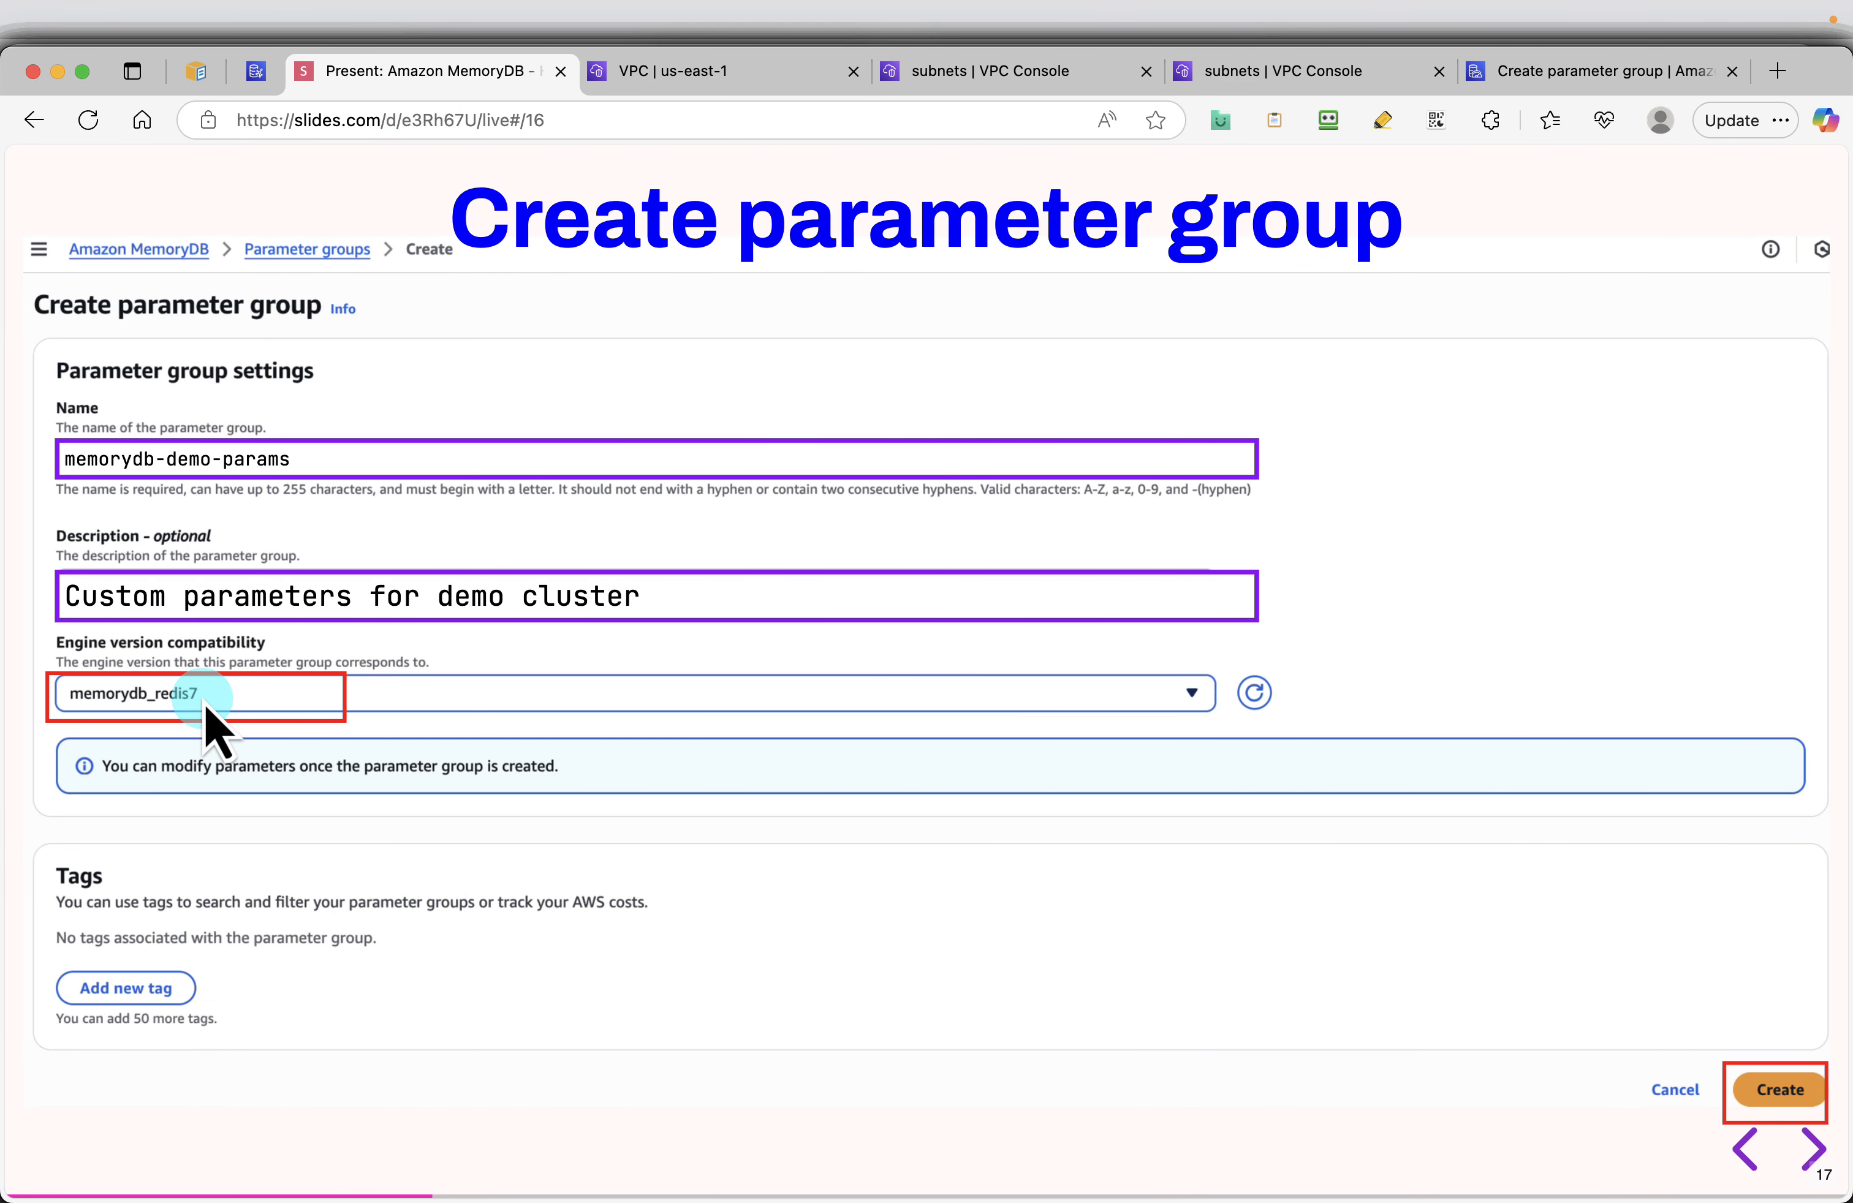
pyautogui.click(1586, 75)
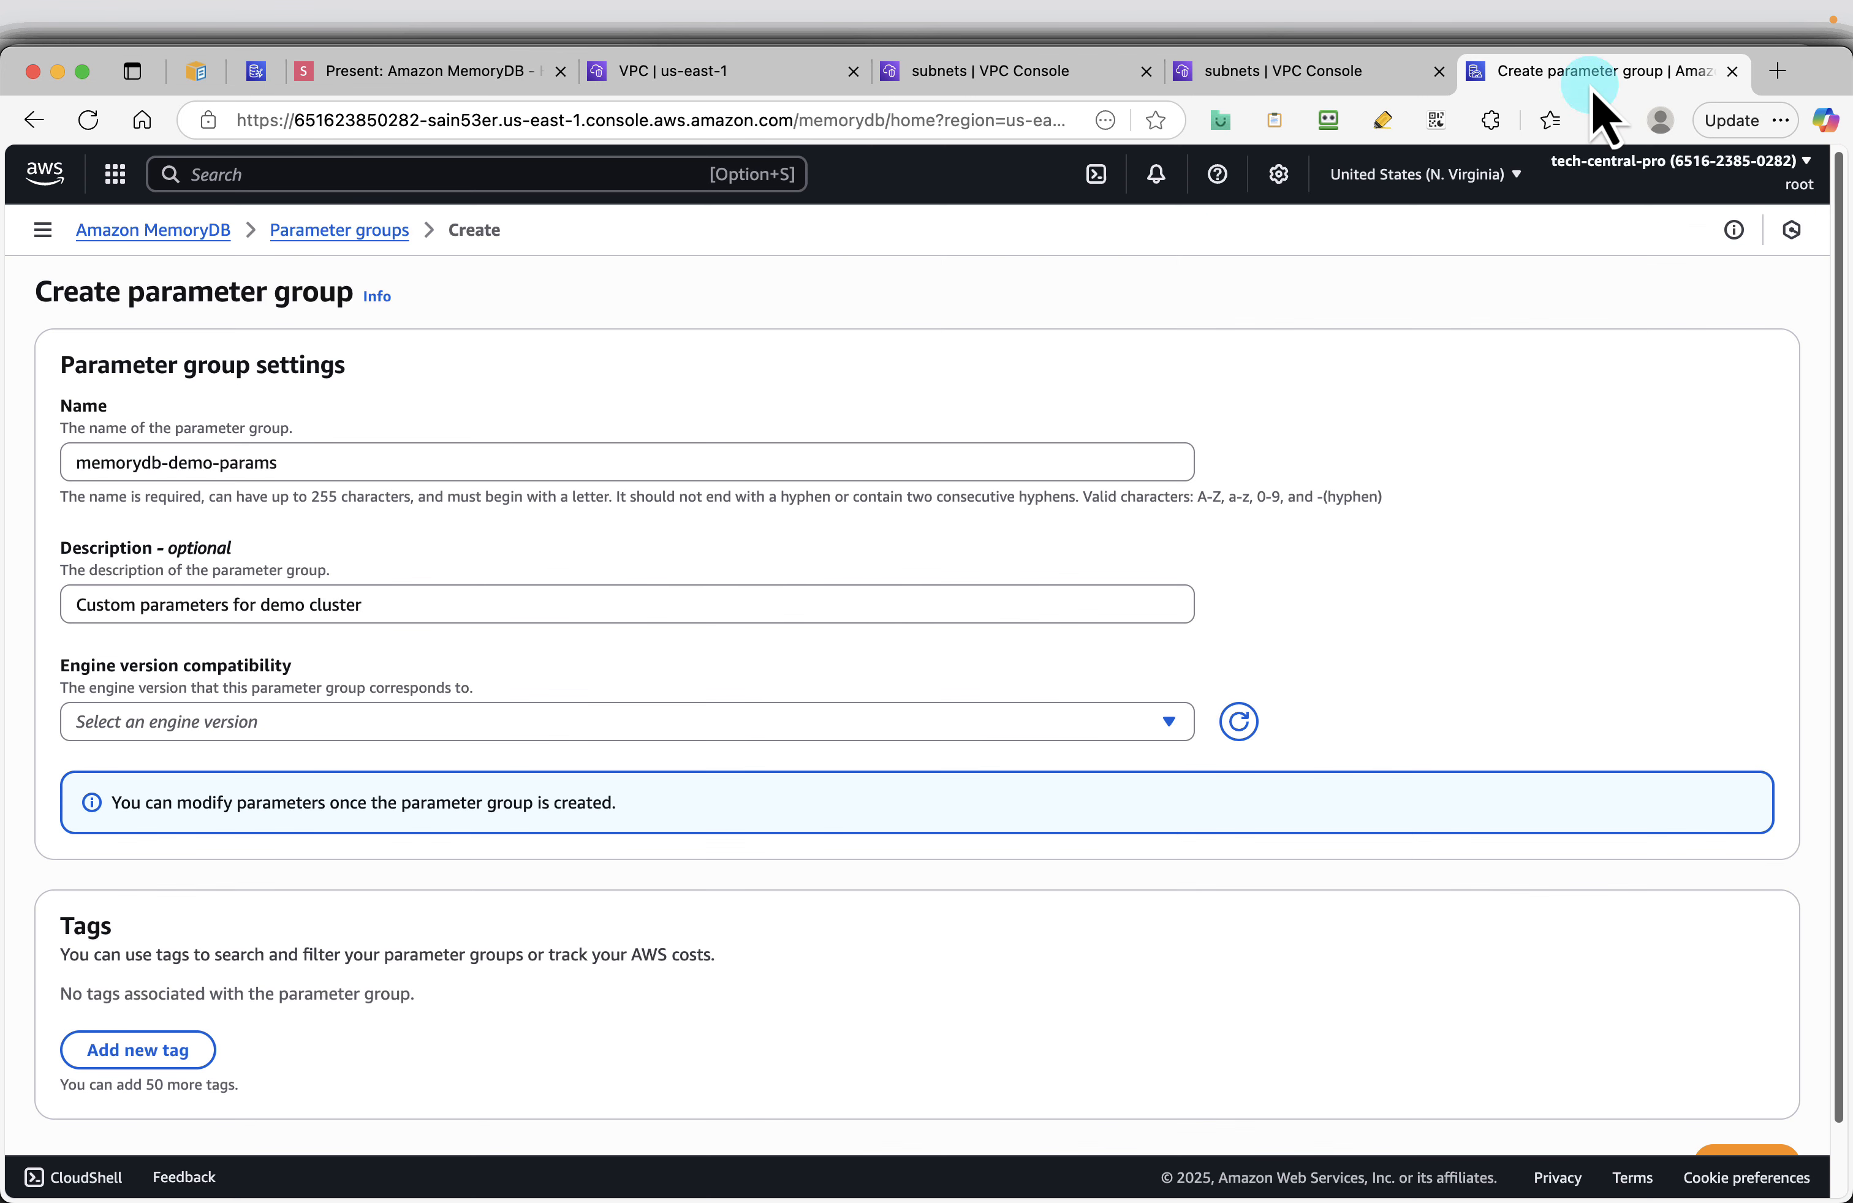
pyautogui.click(534, 704)
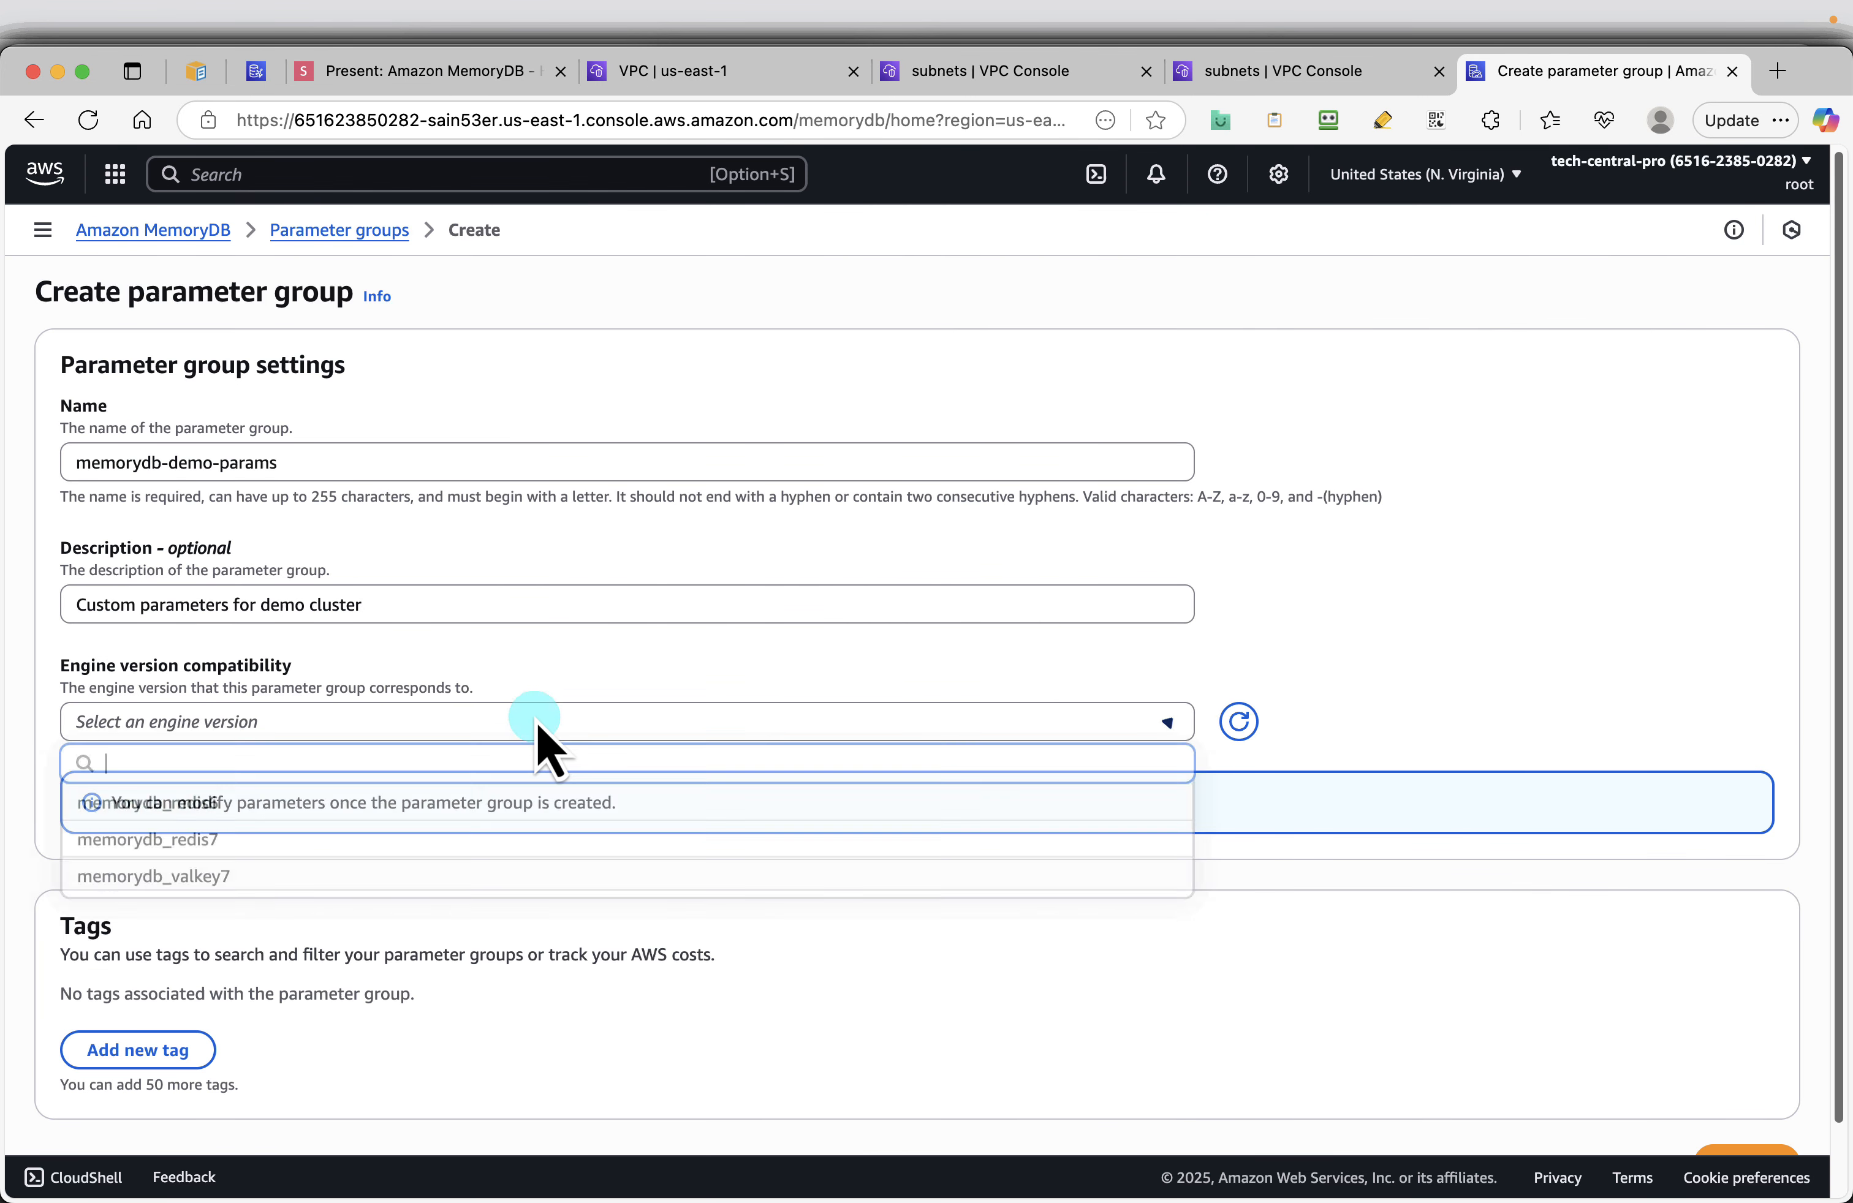
pyautogui.click(289, 856)
pyautogui.scroll(-2, 727, 960)
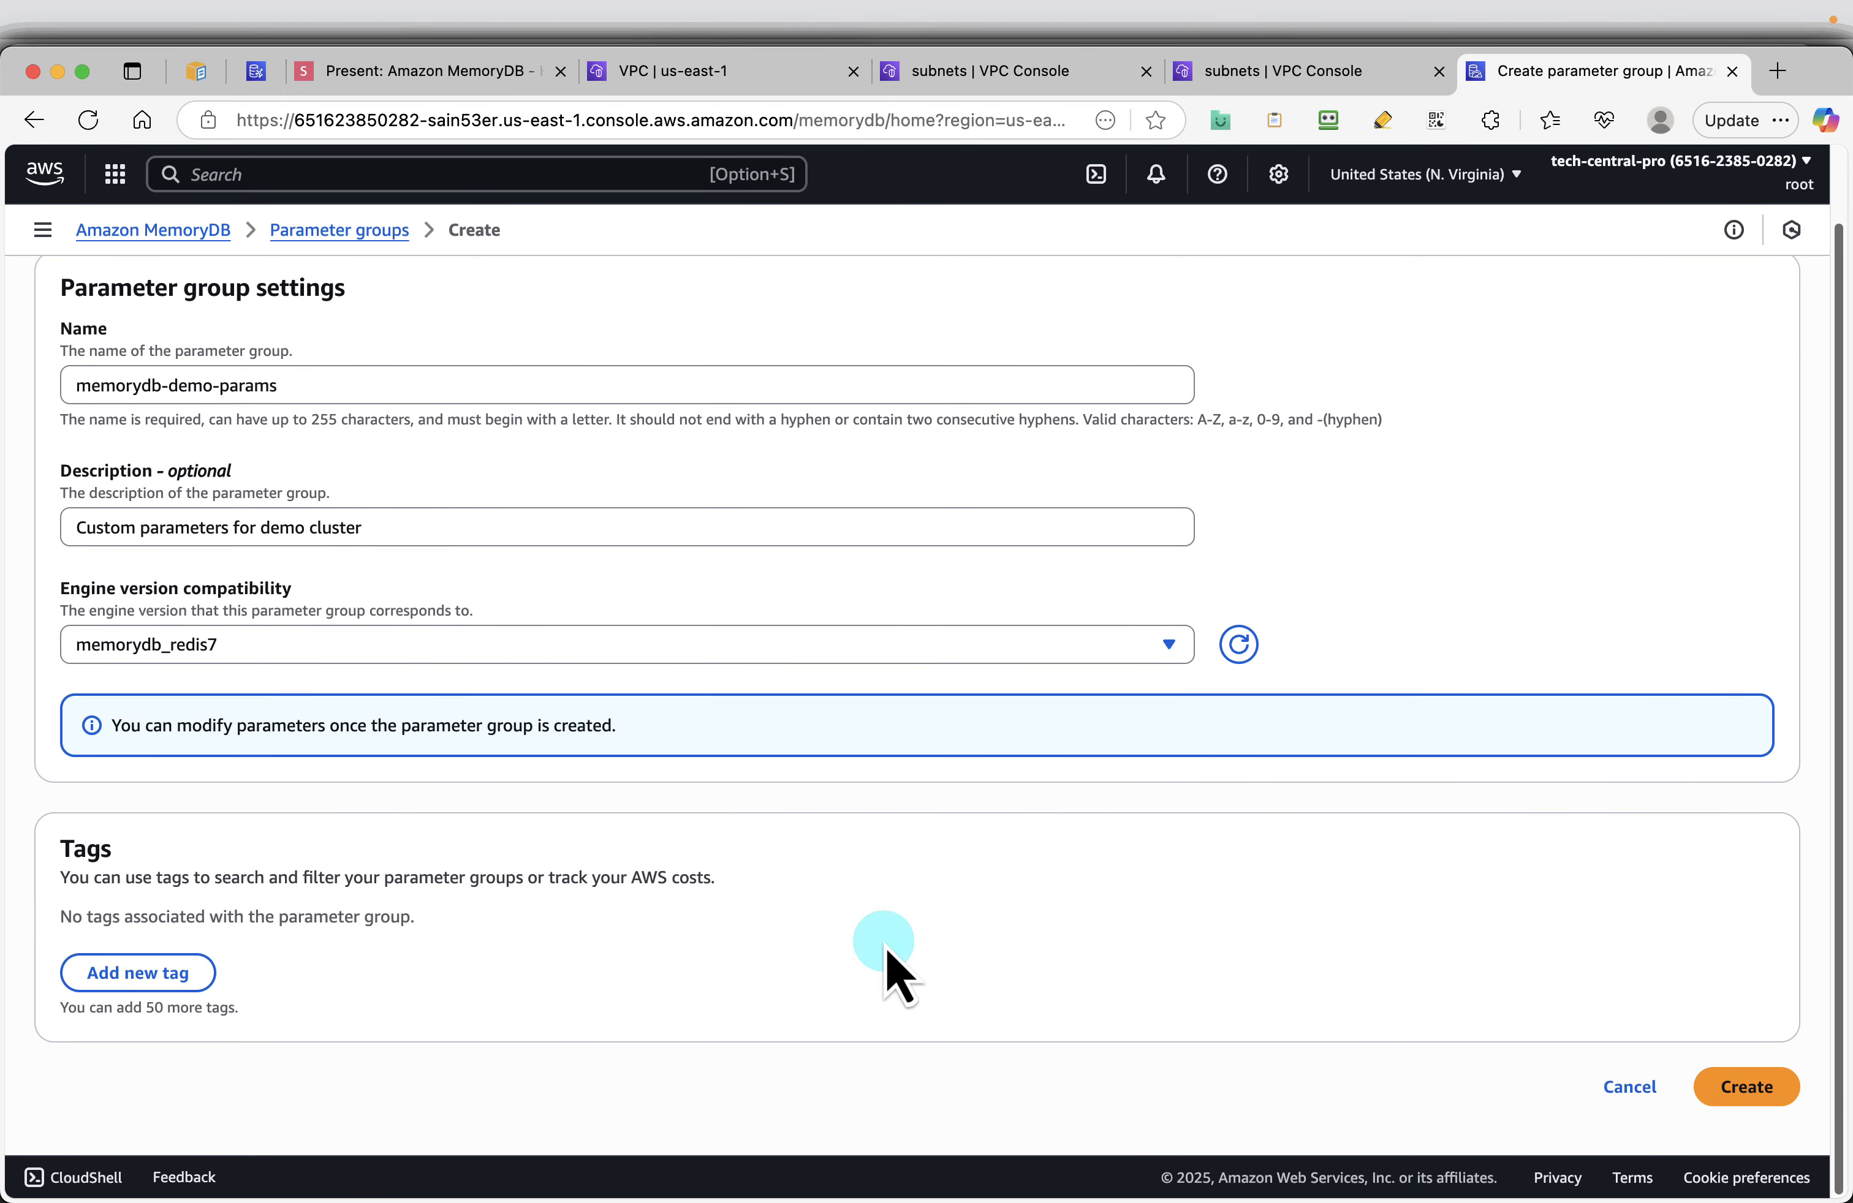
pyautogui.click(1745, 1088)
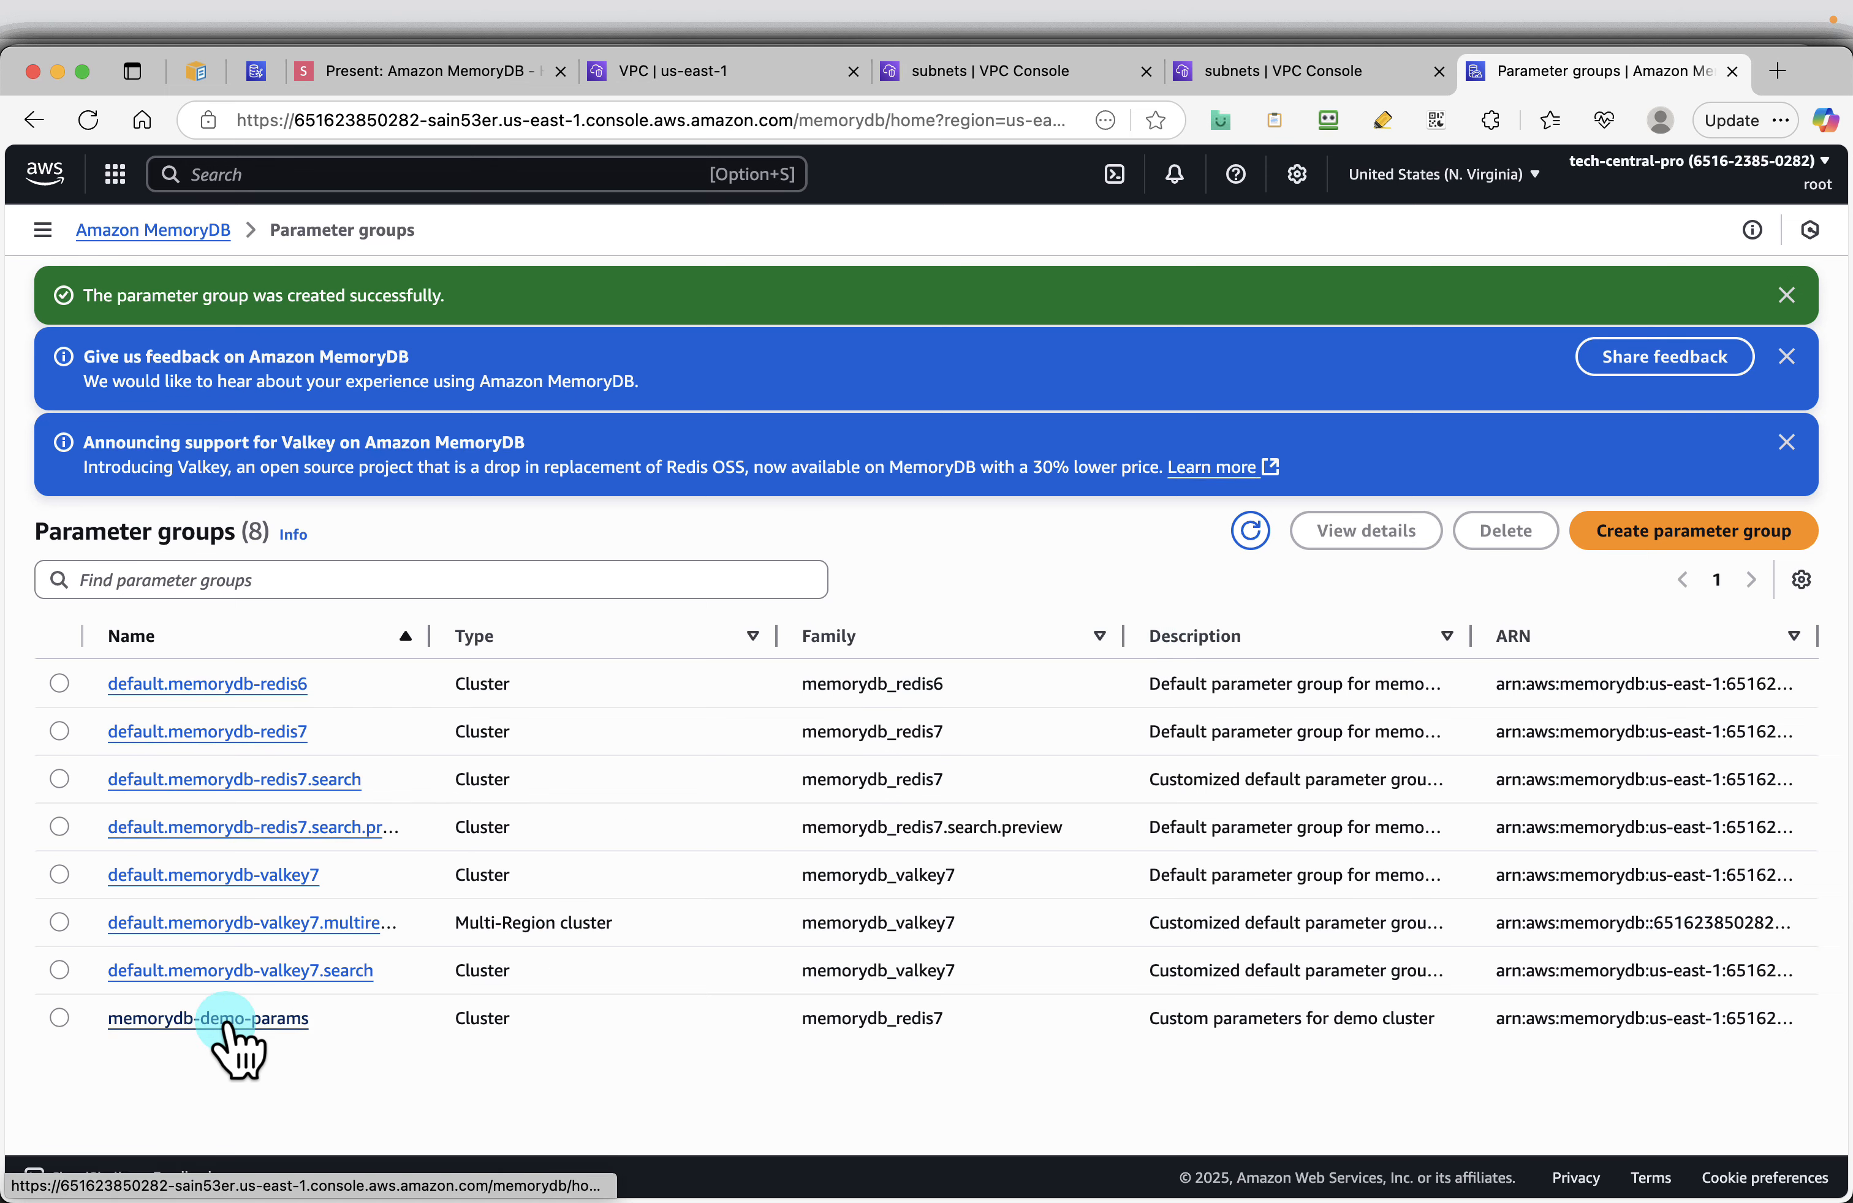
# Open the details of the memorydb-demo-params parameter group and read the slide on editing its parameters
pyautogui.click(246, 1018)
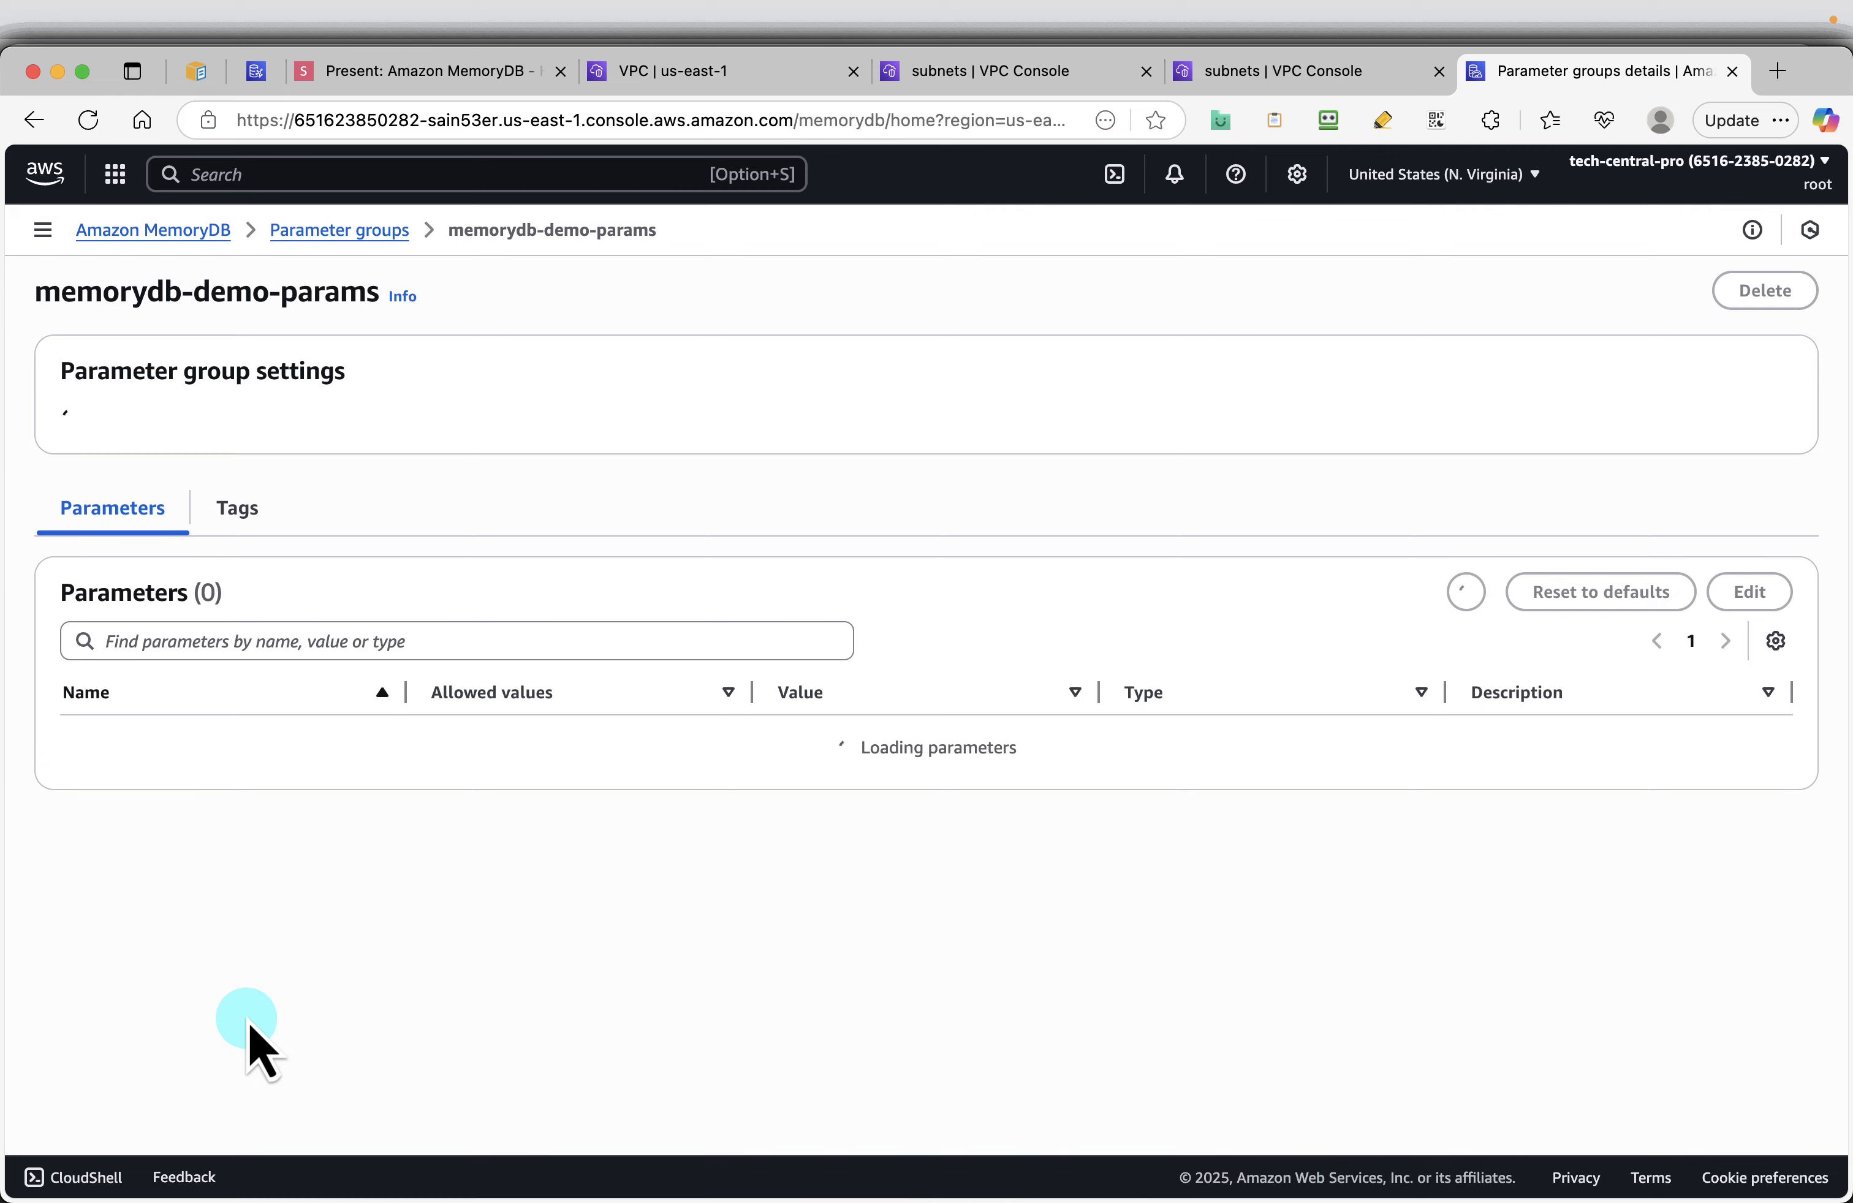
pyautogui.click(469, 79)
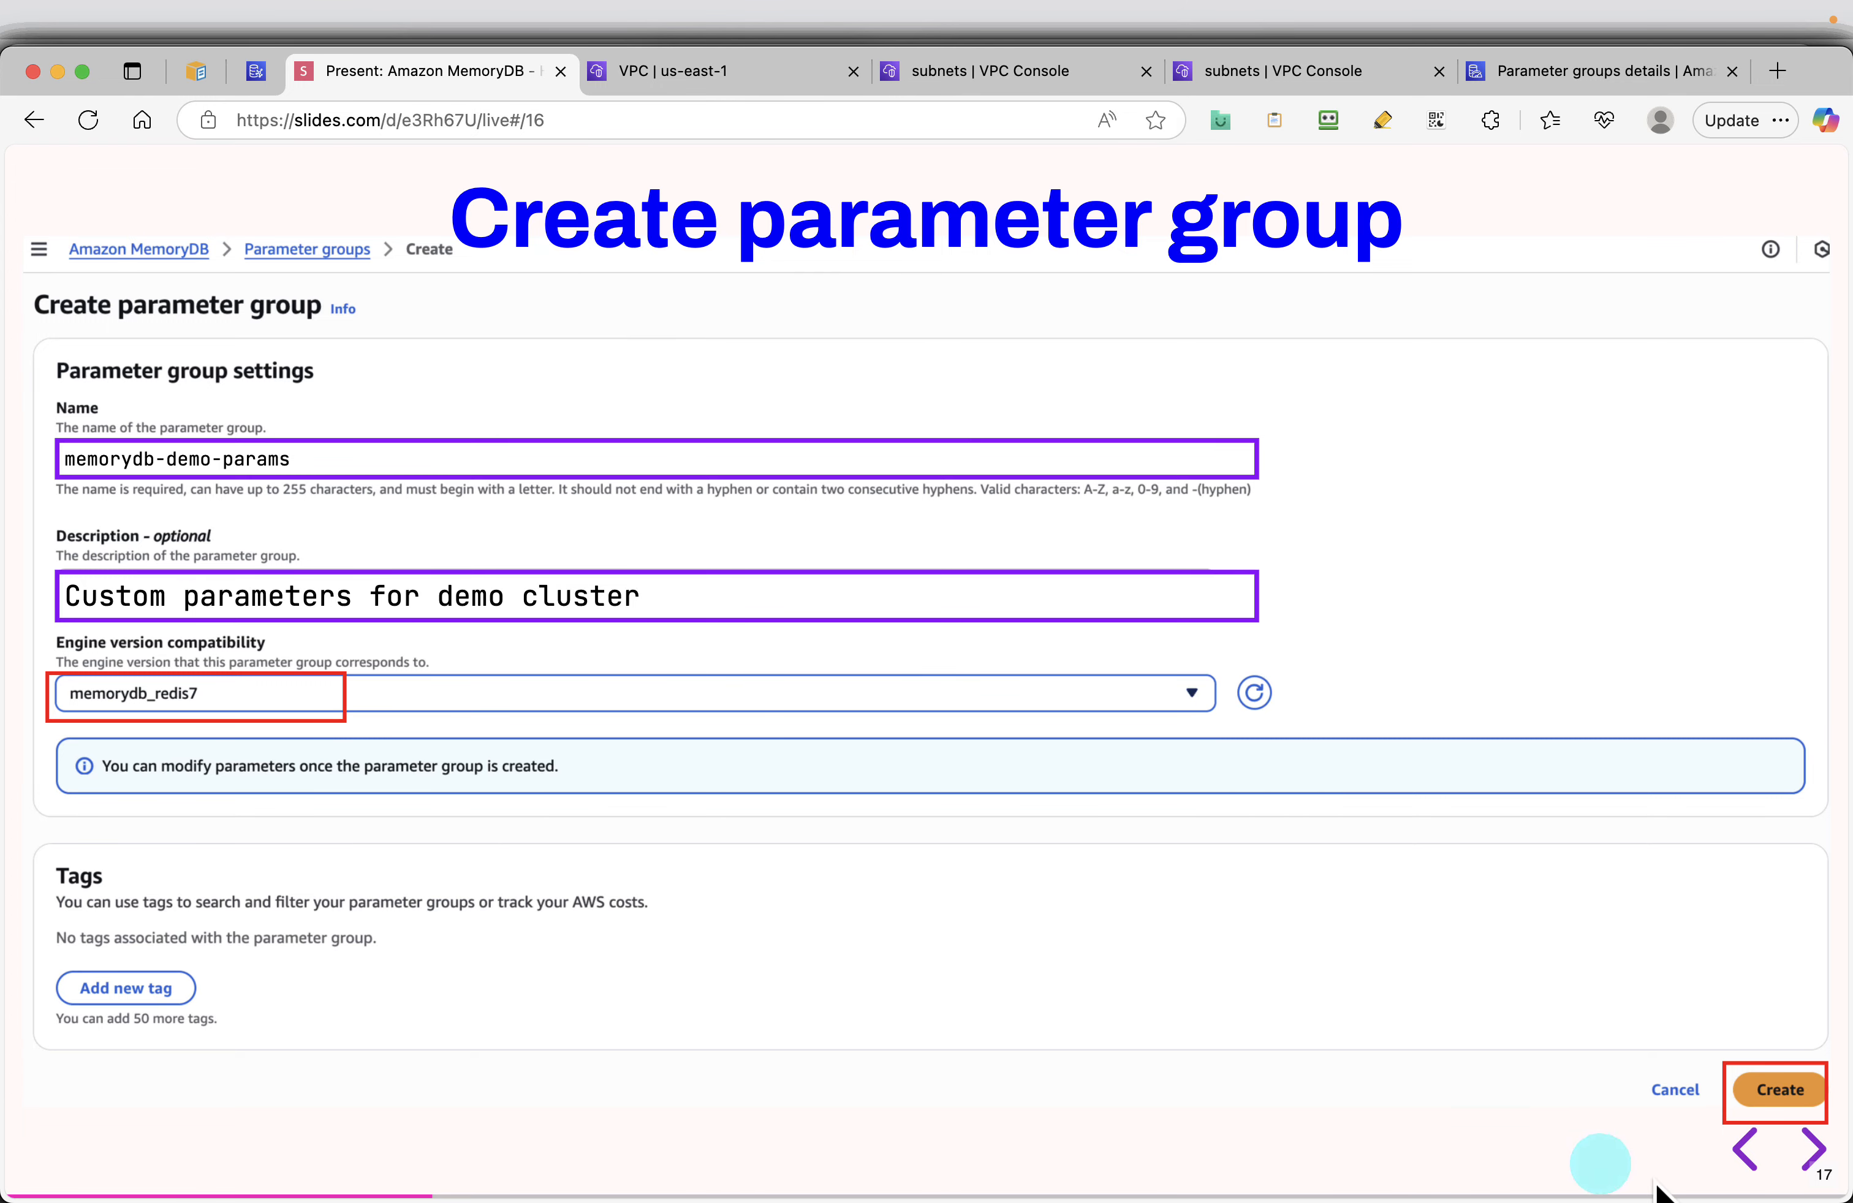
pyautogui.click(1811, 1150)
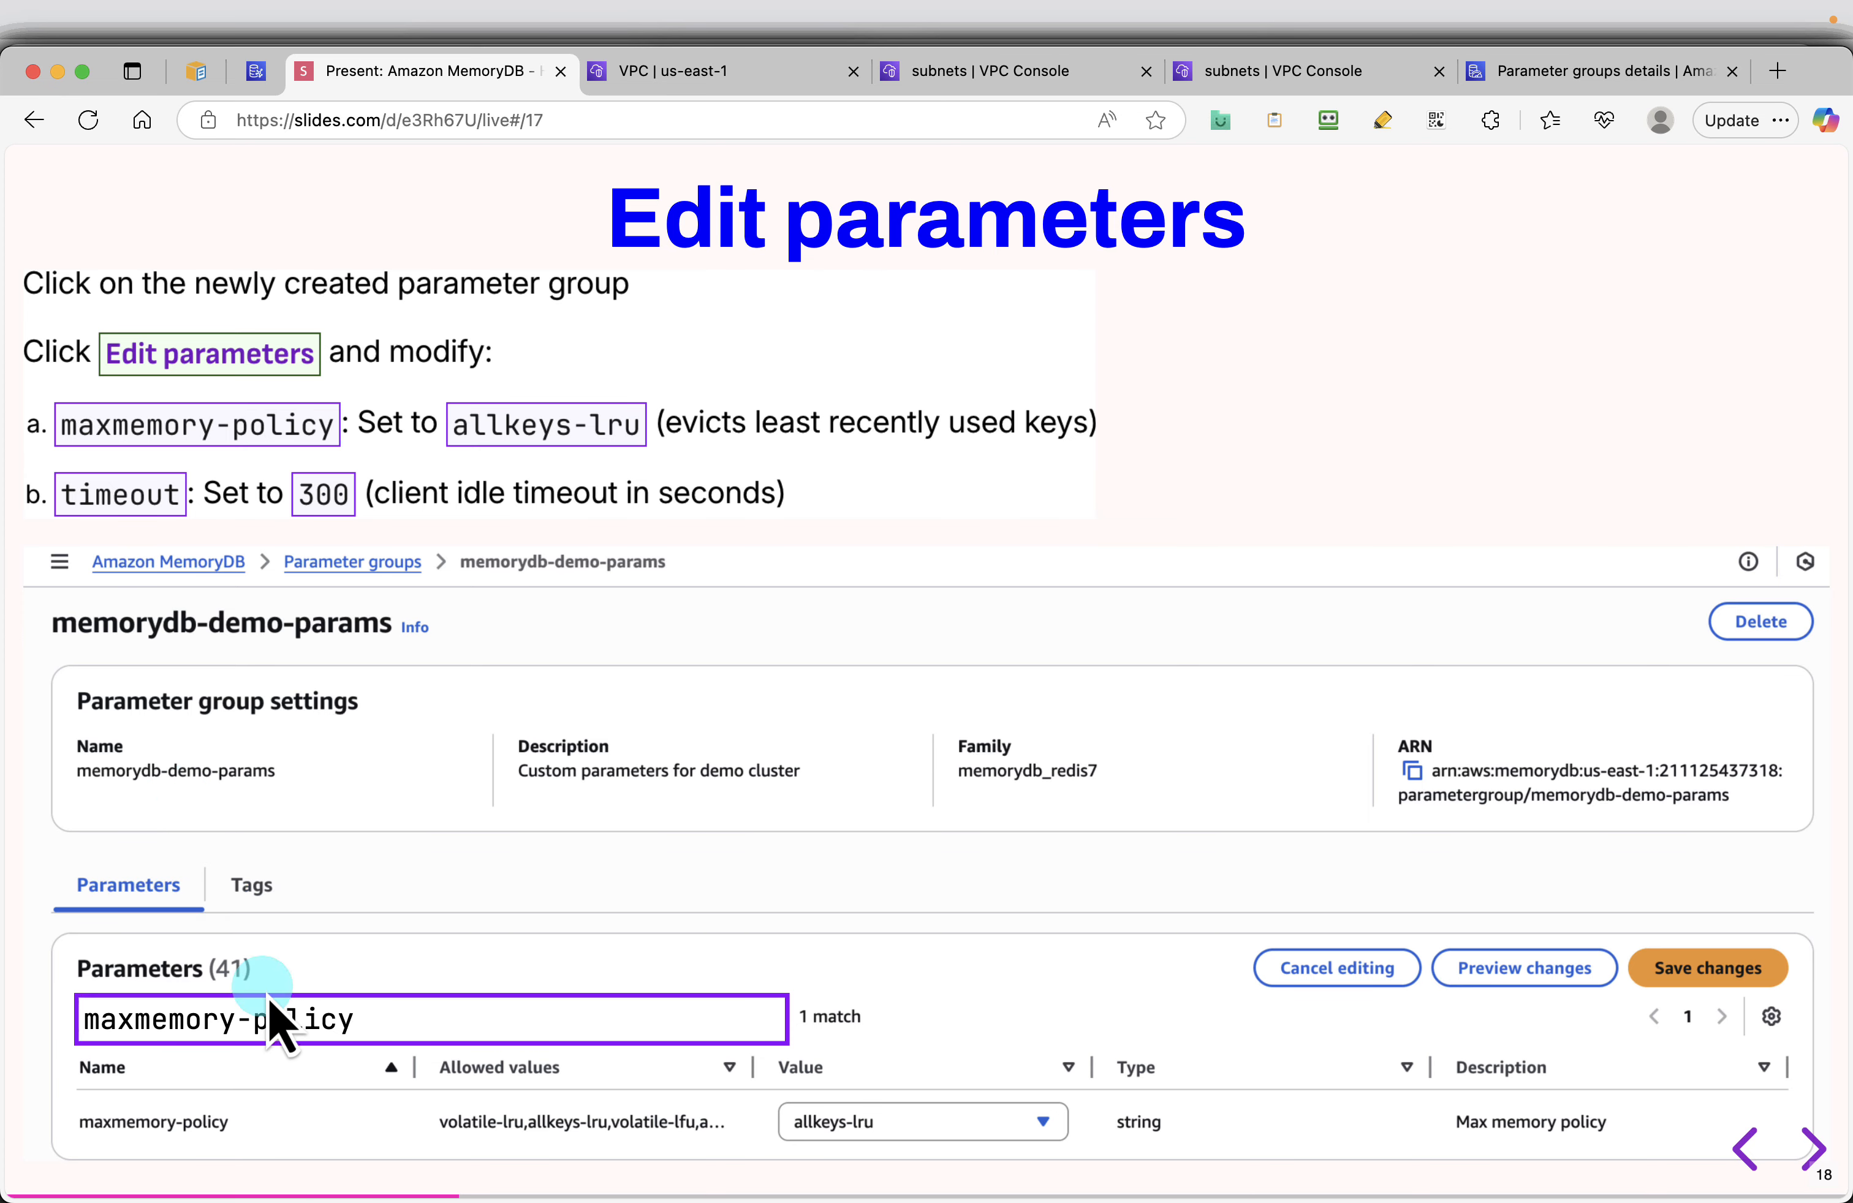
# Make the parameters of memorydb-demo-params editable and filter them by maxmemory-policy, the name copied from the slide
pyautogui.moveTo(213, 1020)
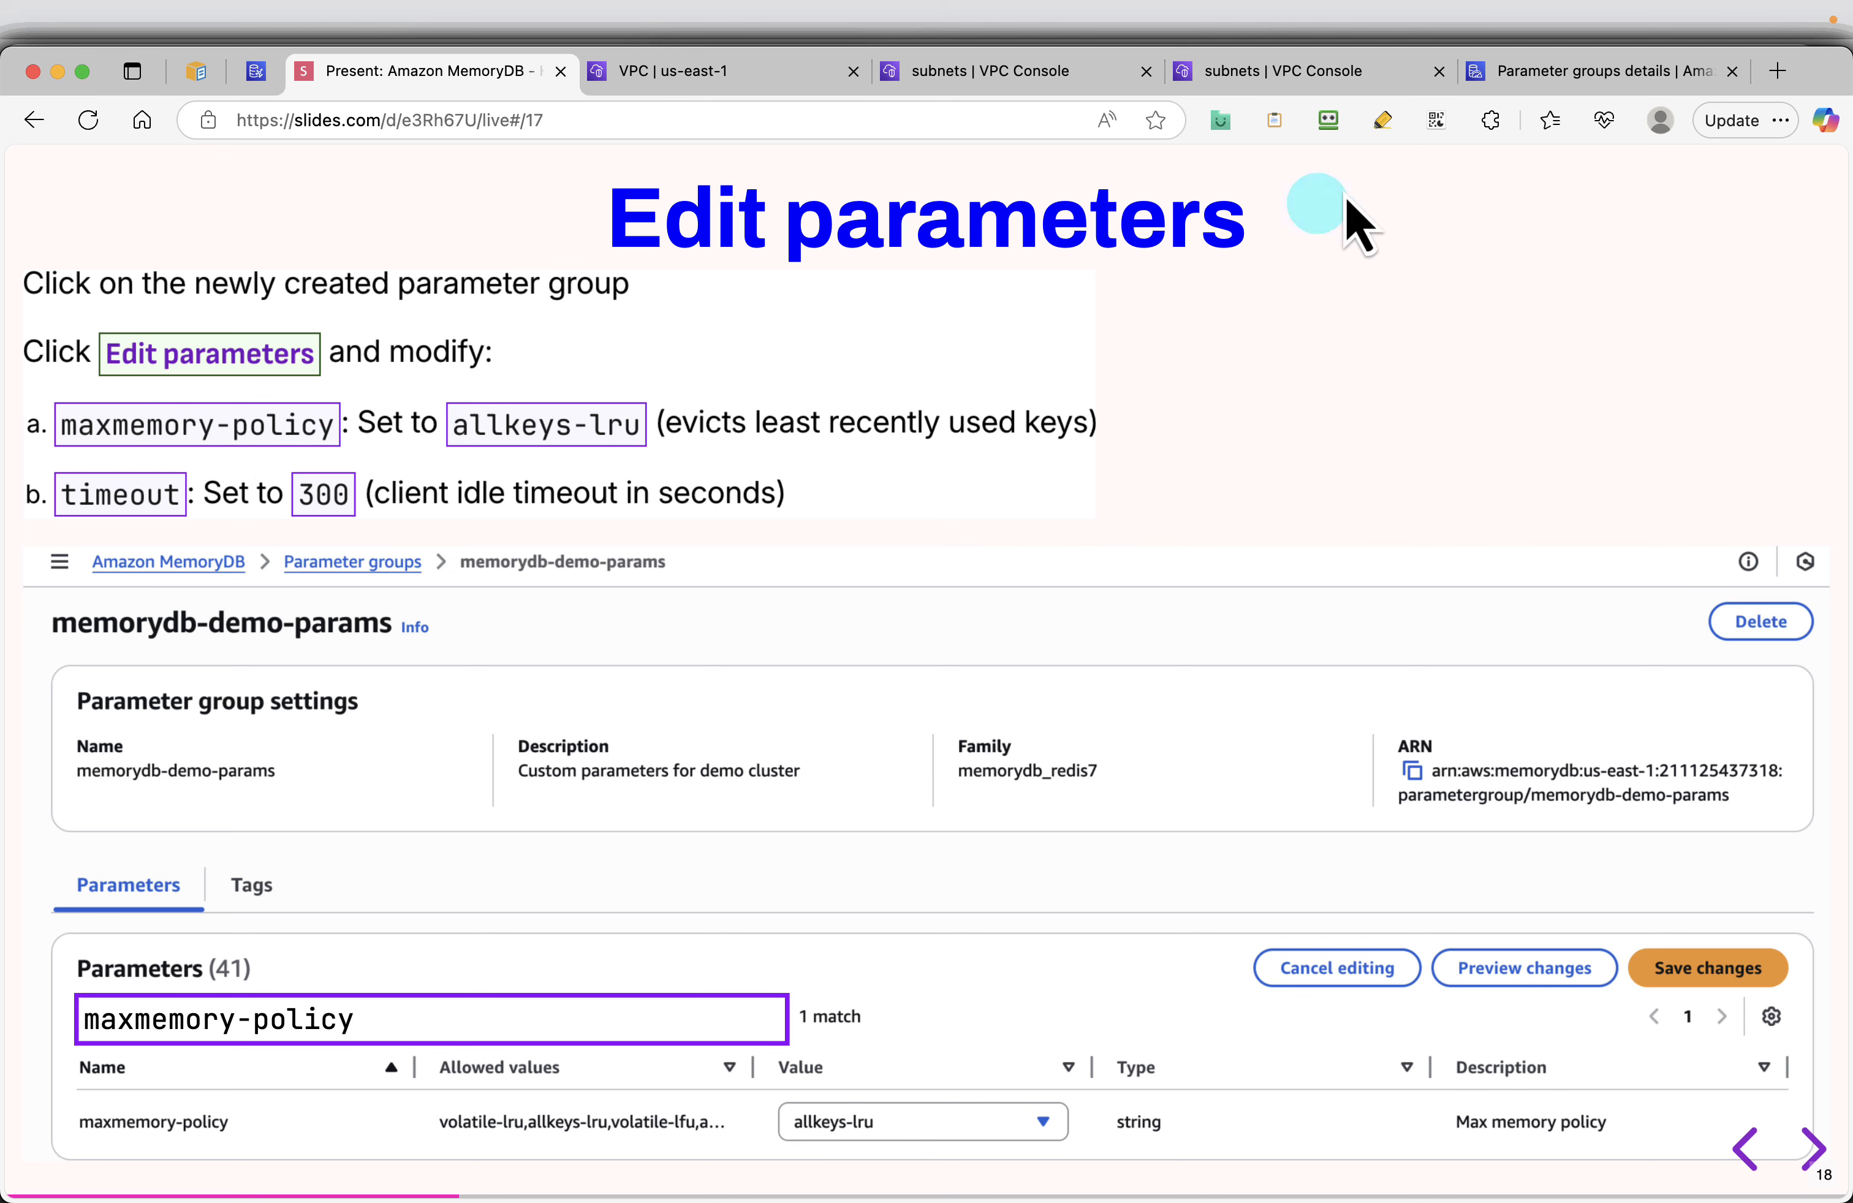
pyautogui.click(1572, 71)
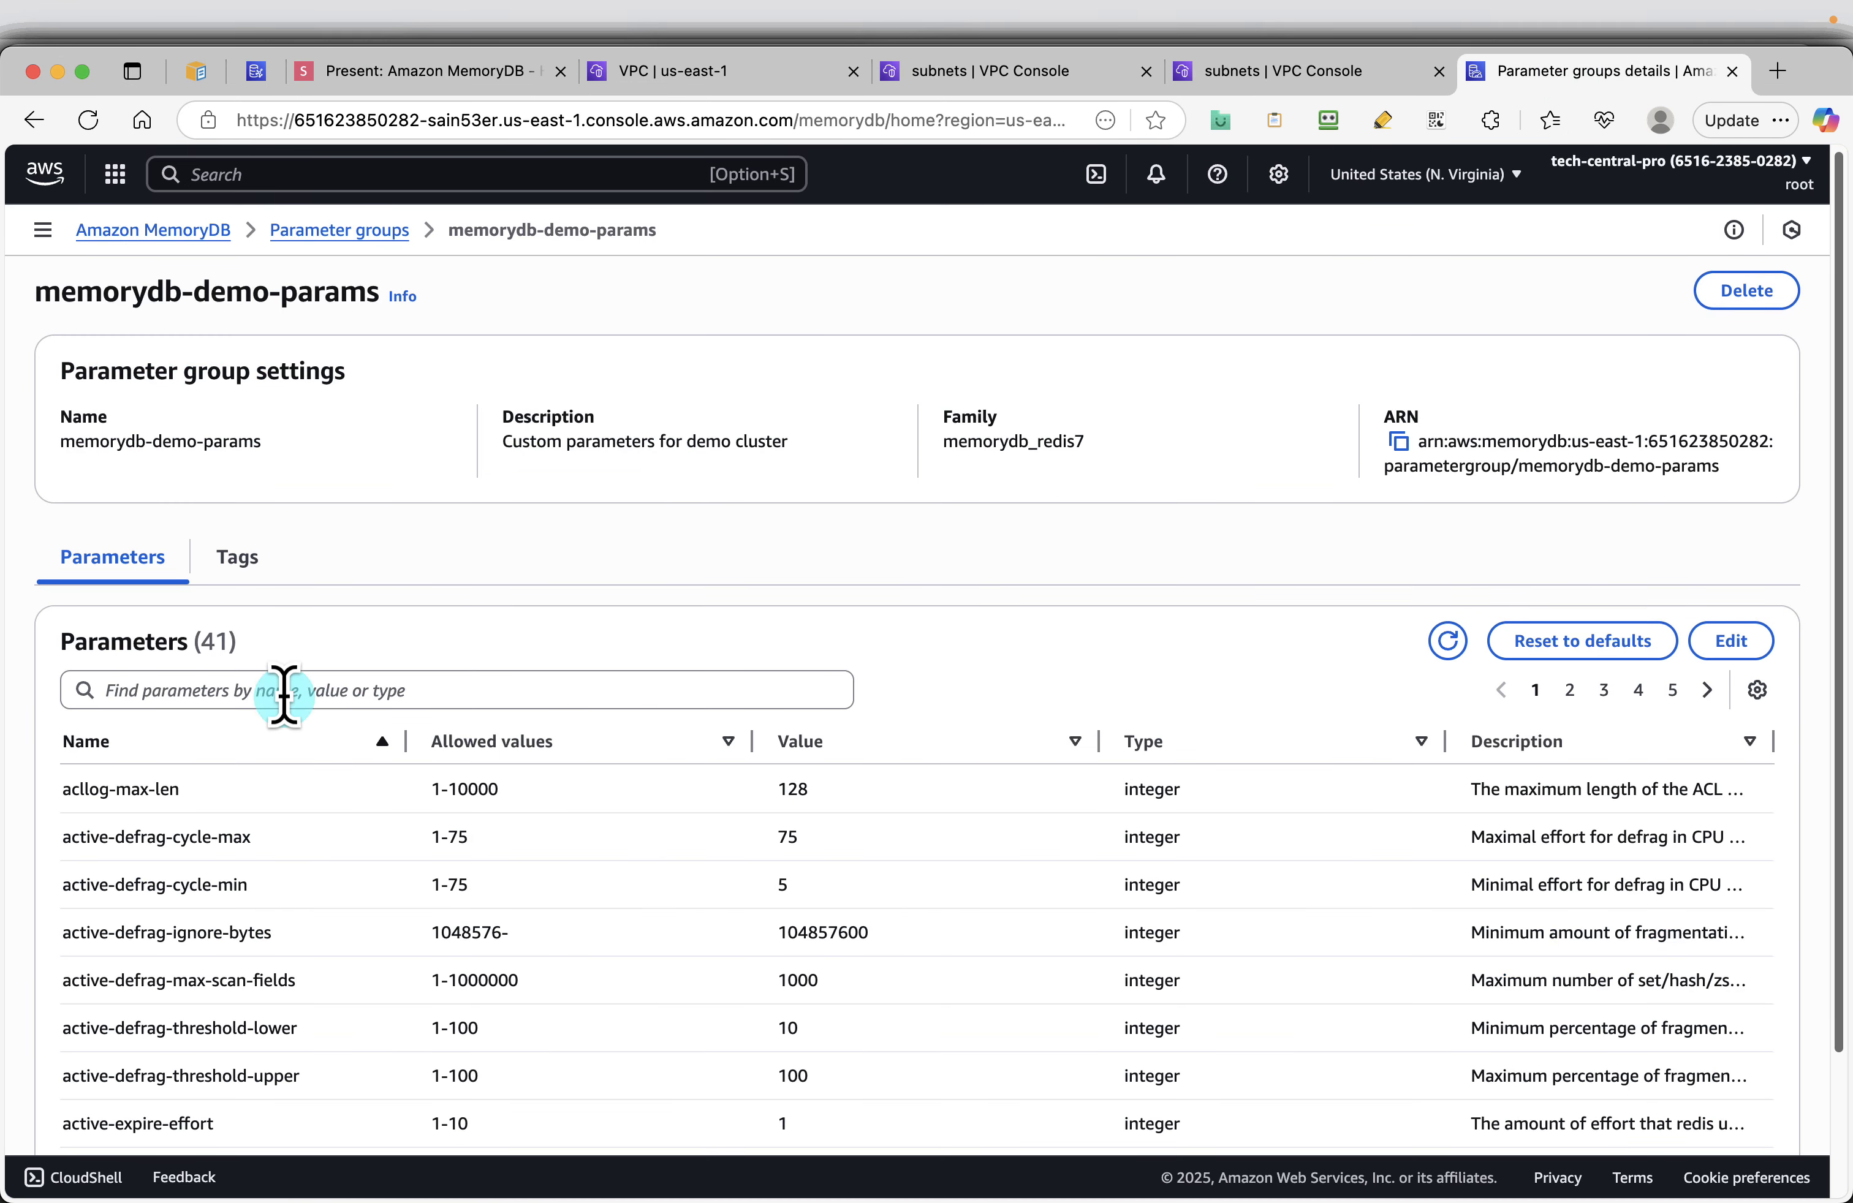
pyautogui.press('super+v')
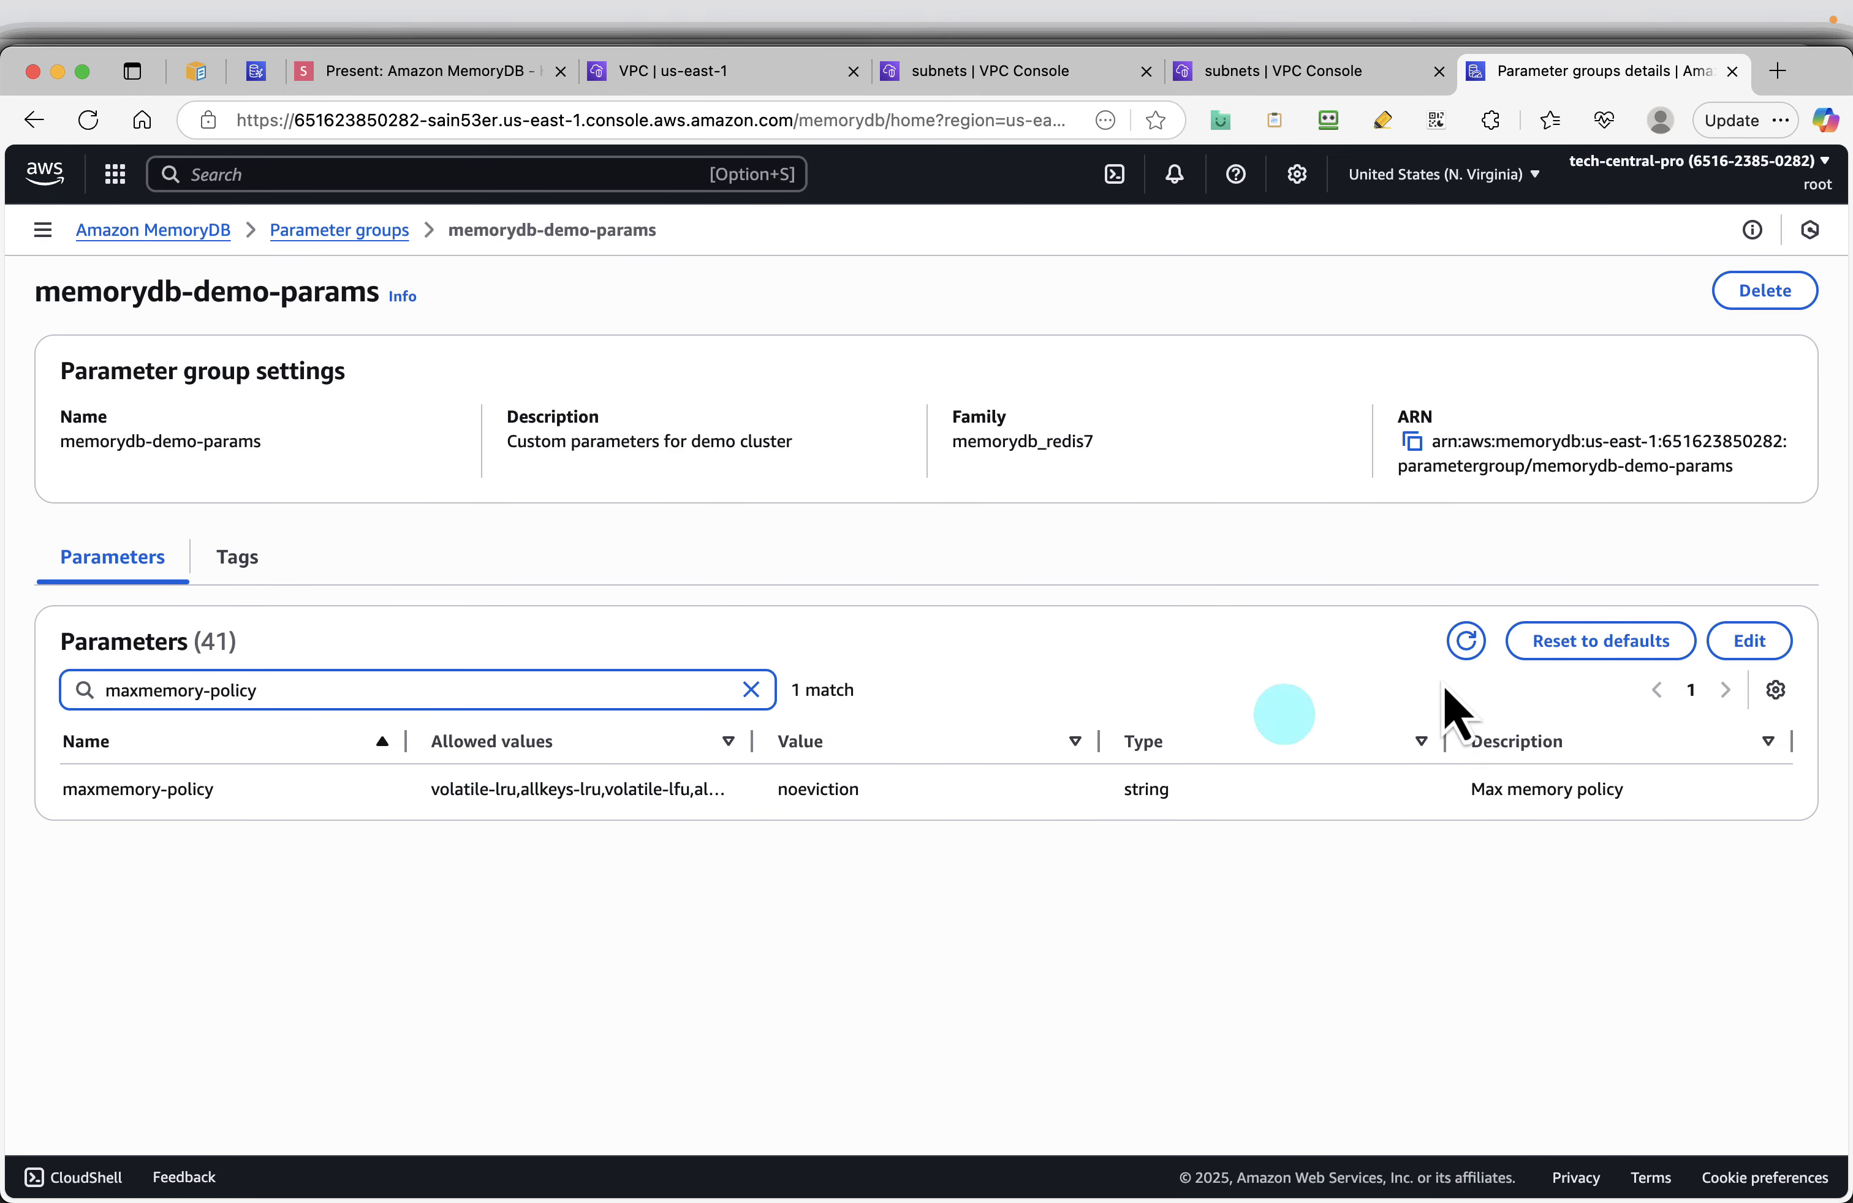
pyautogui.click(1748, 652)
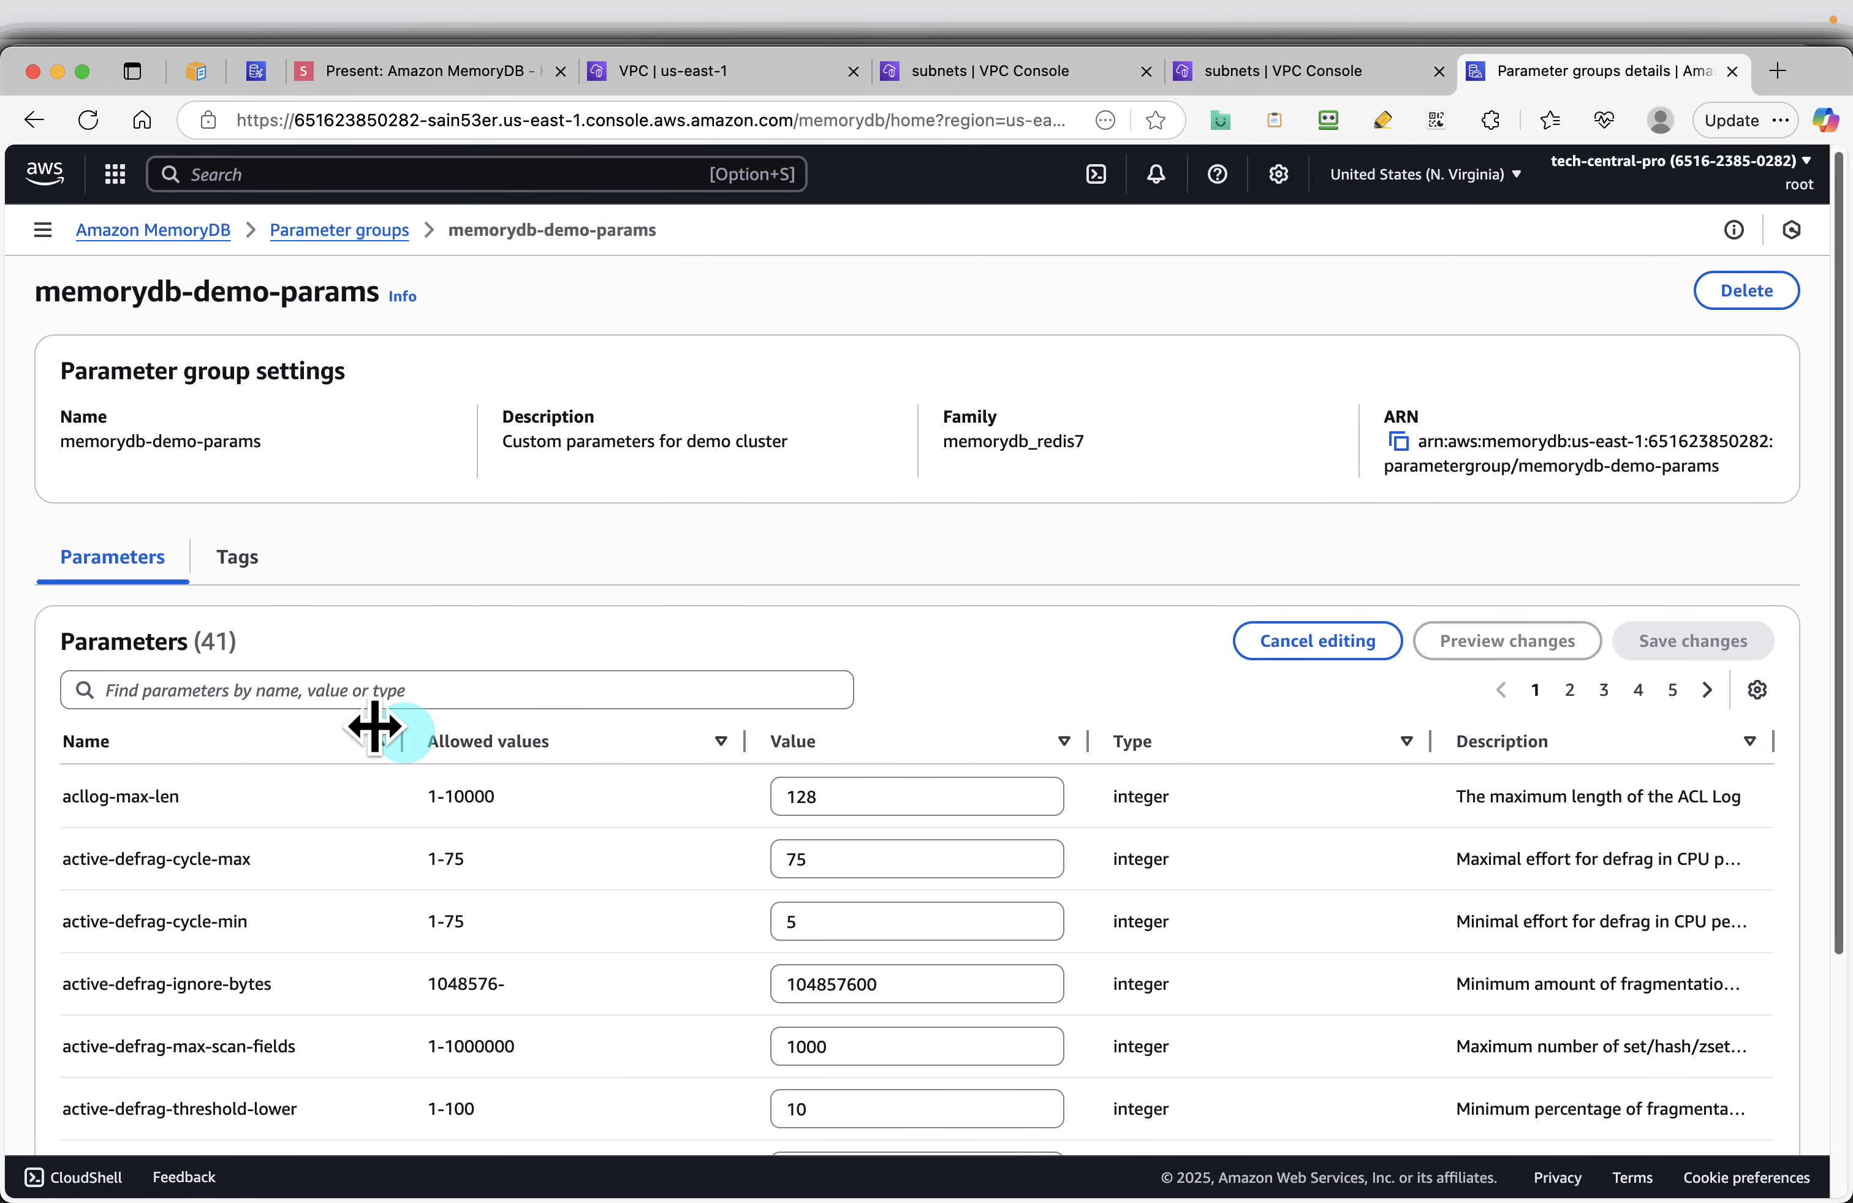
pyautogui.click(310, 692)
pyautogui.write('maxmemory-policy')
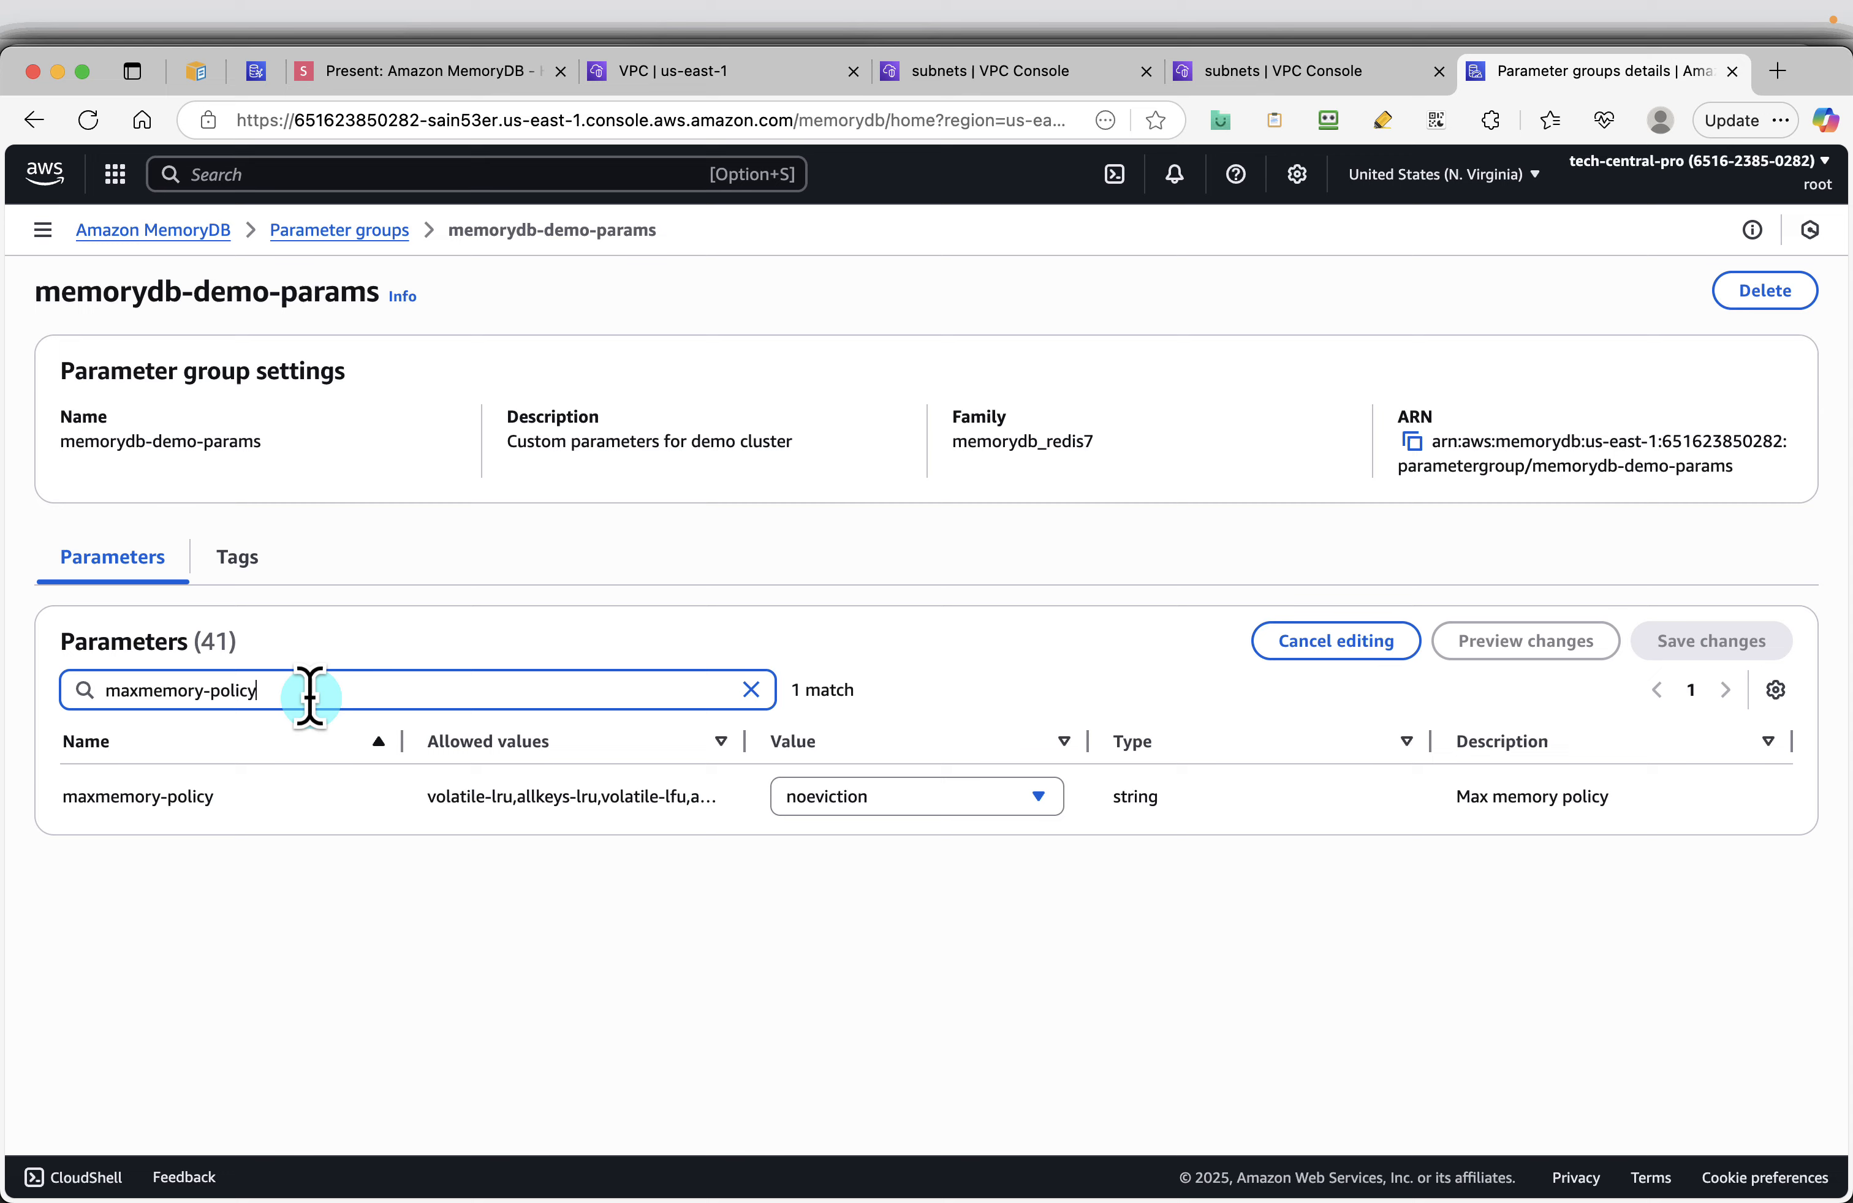
# Set maxmemory-policy to allkeys-lru, check the slide for the timeout setting, and save the parameter group changes
pyautogui.click(945, 809)
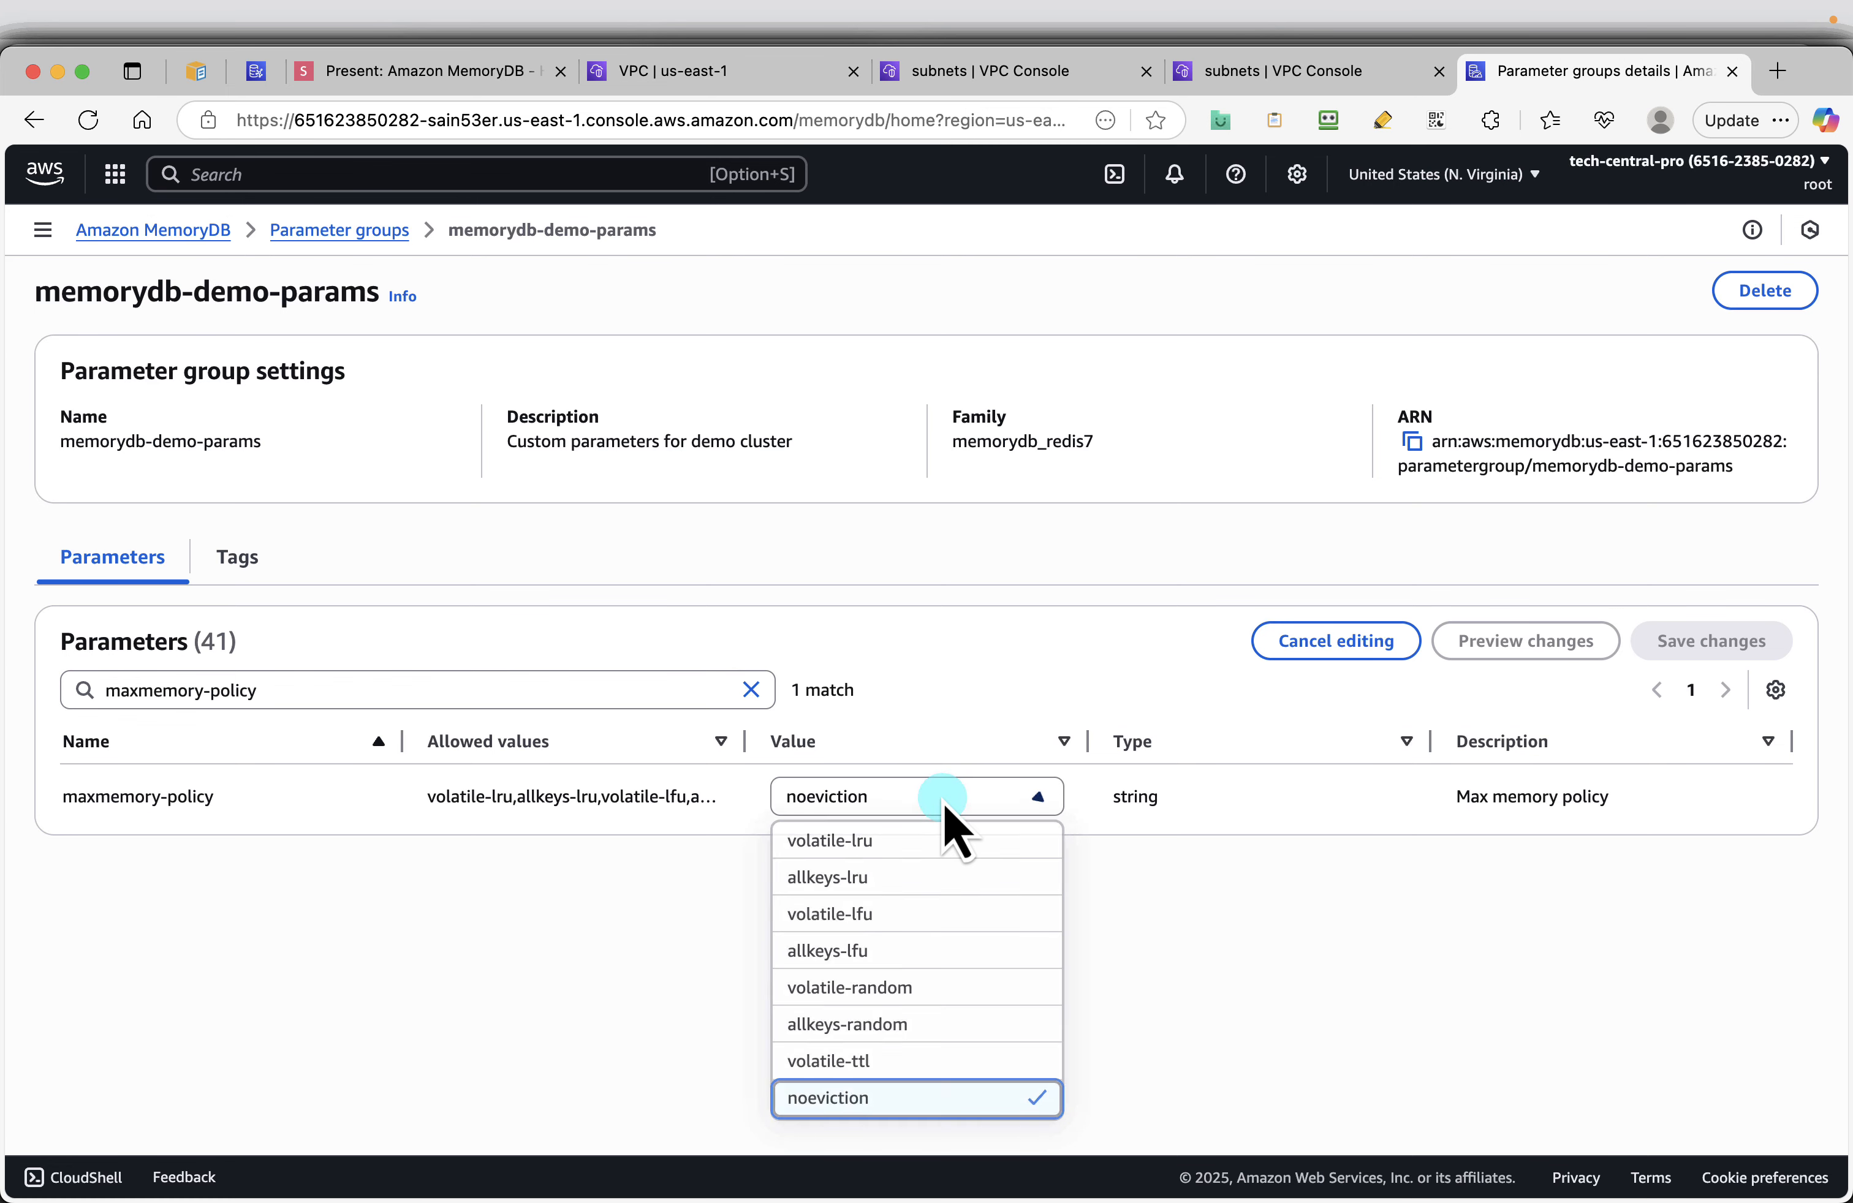
pyautogui.click(914, 879)
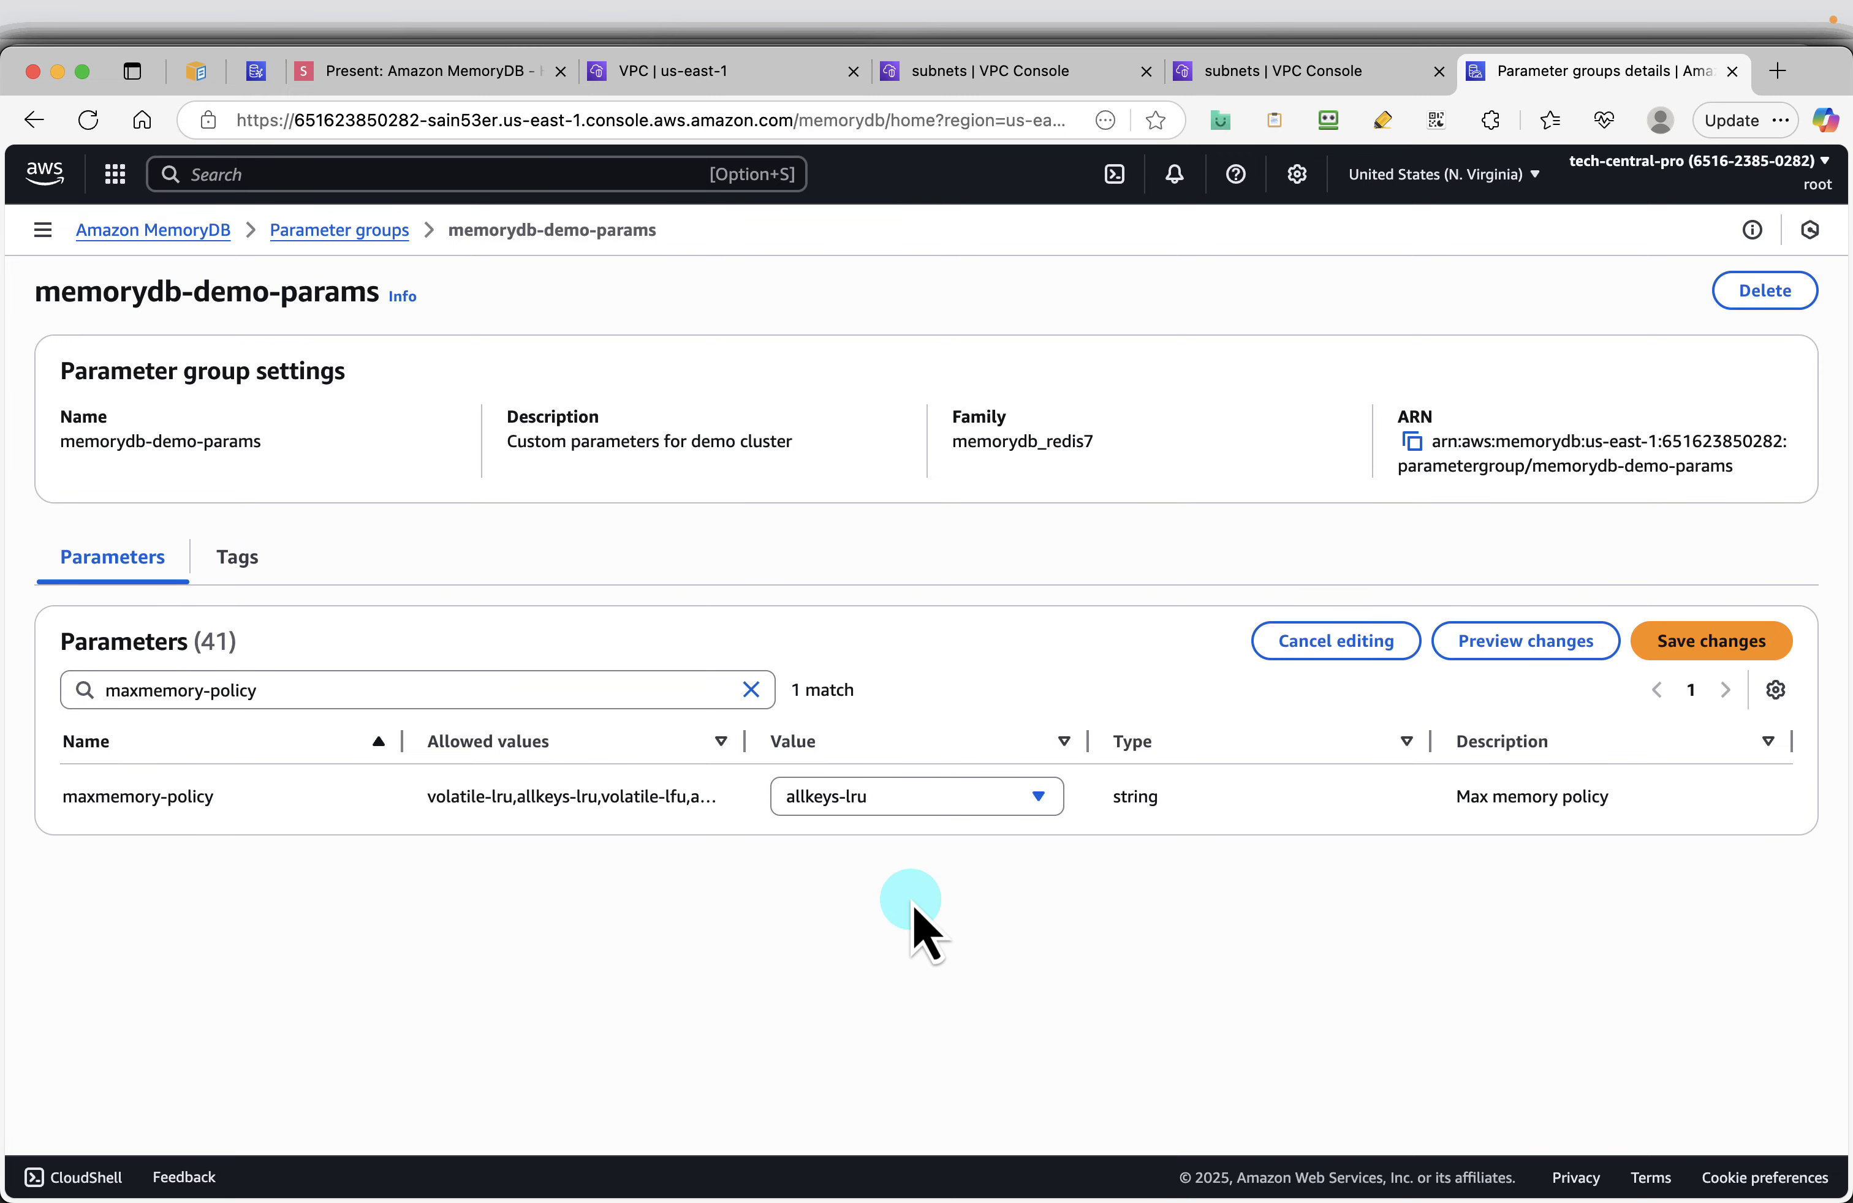
pyautogui.click(461, 74)
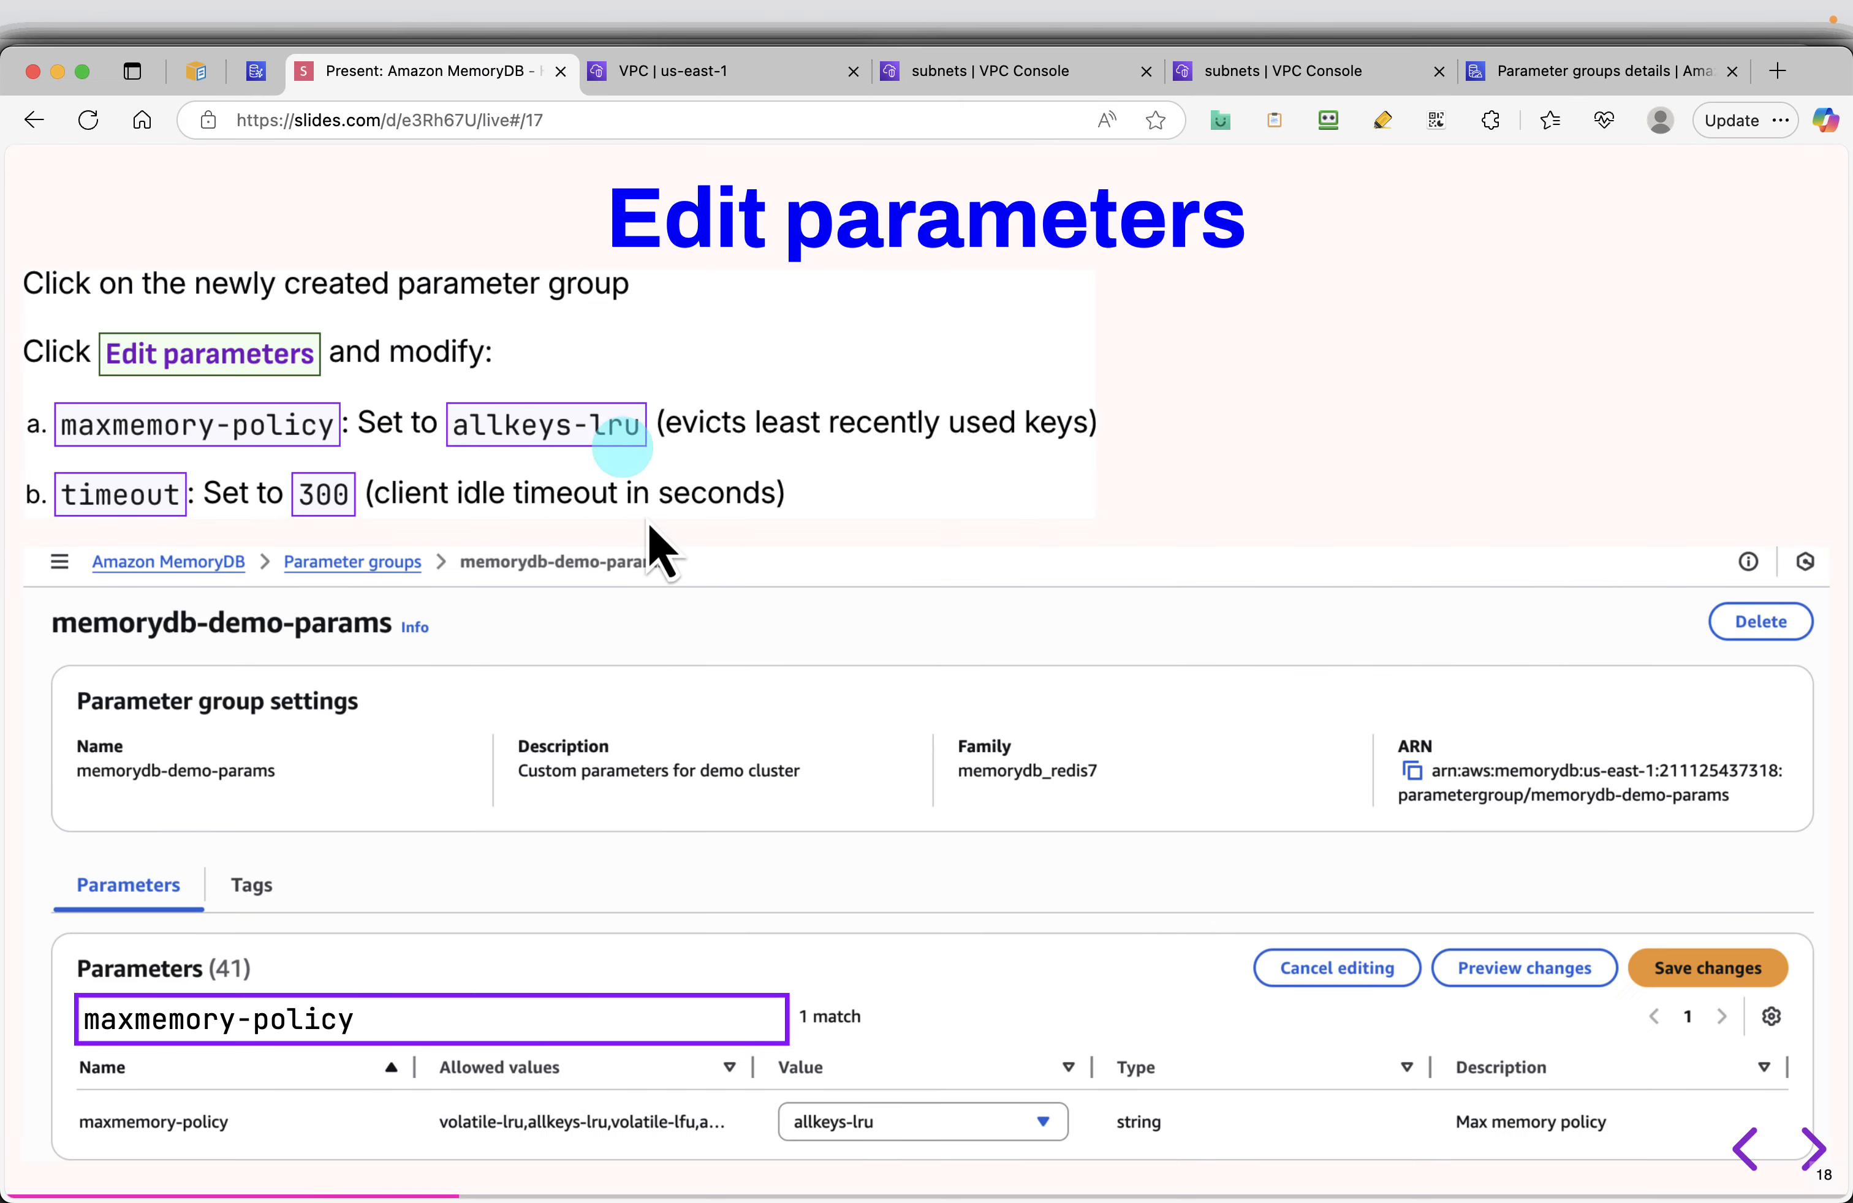
pyautogui.click(1814, 1150)
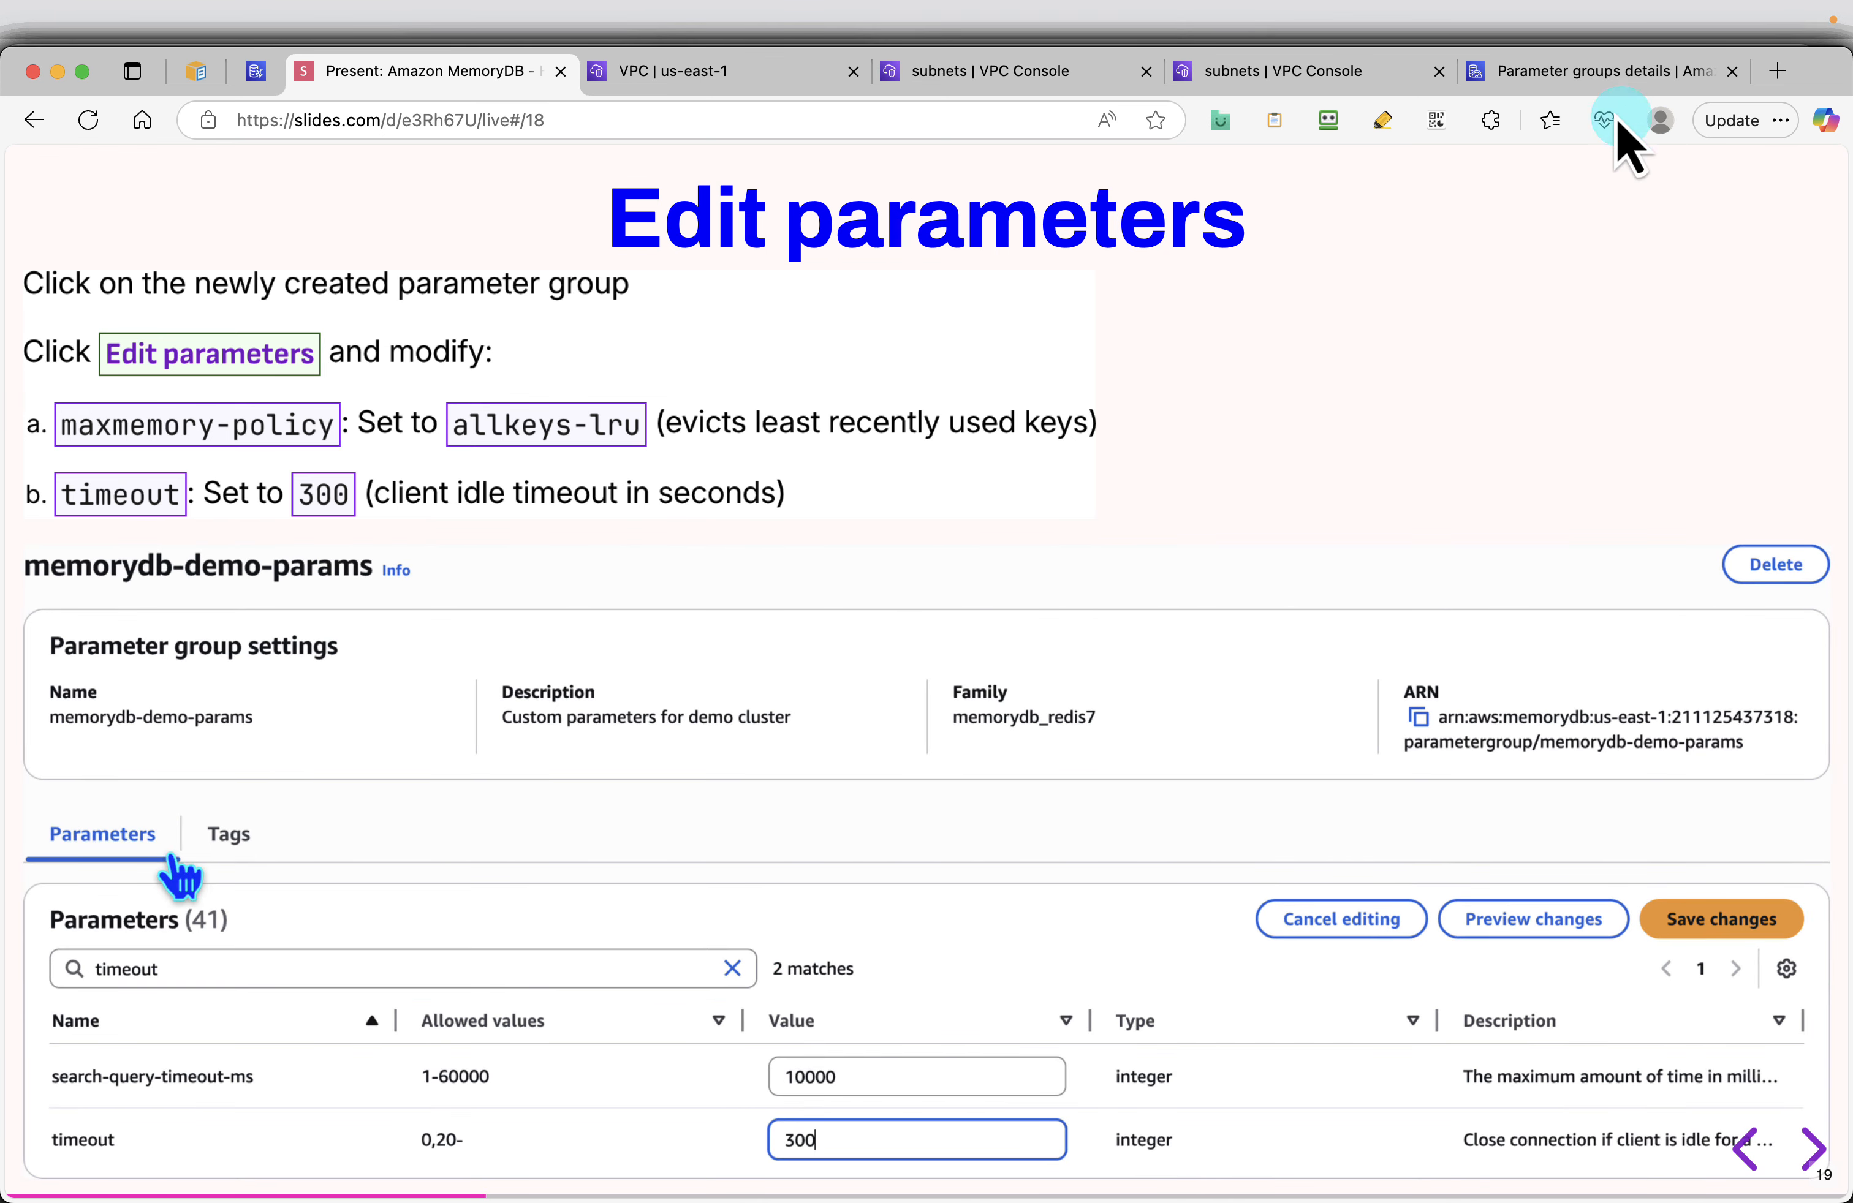
pyautogui.click(1578, 72)
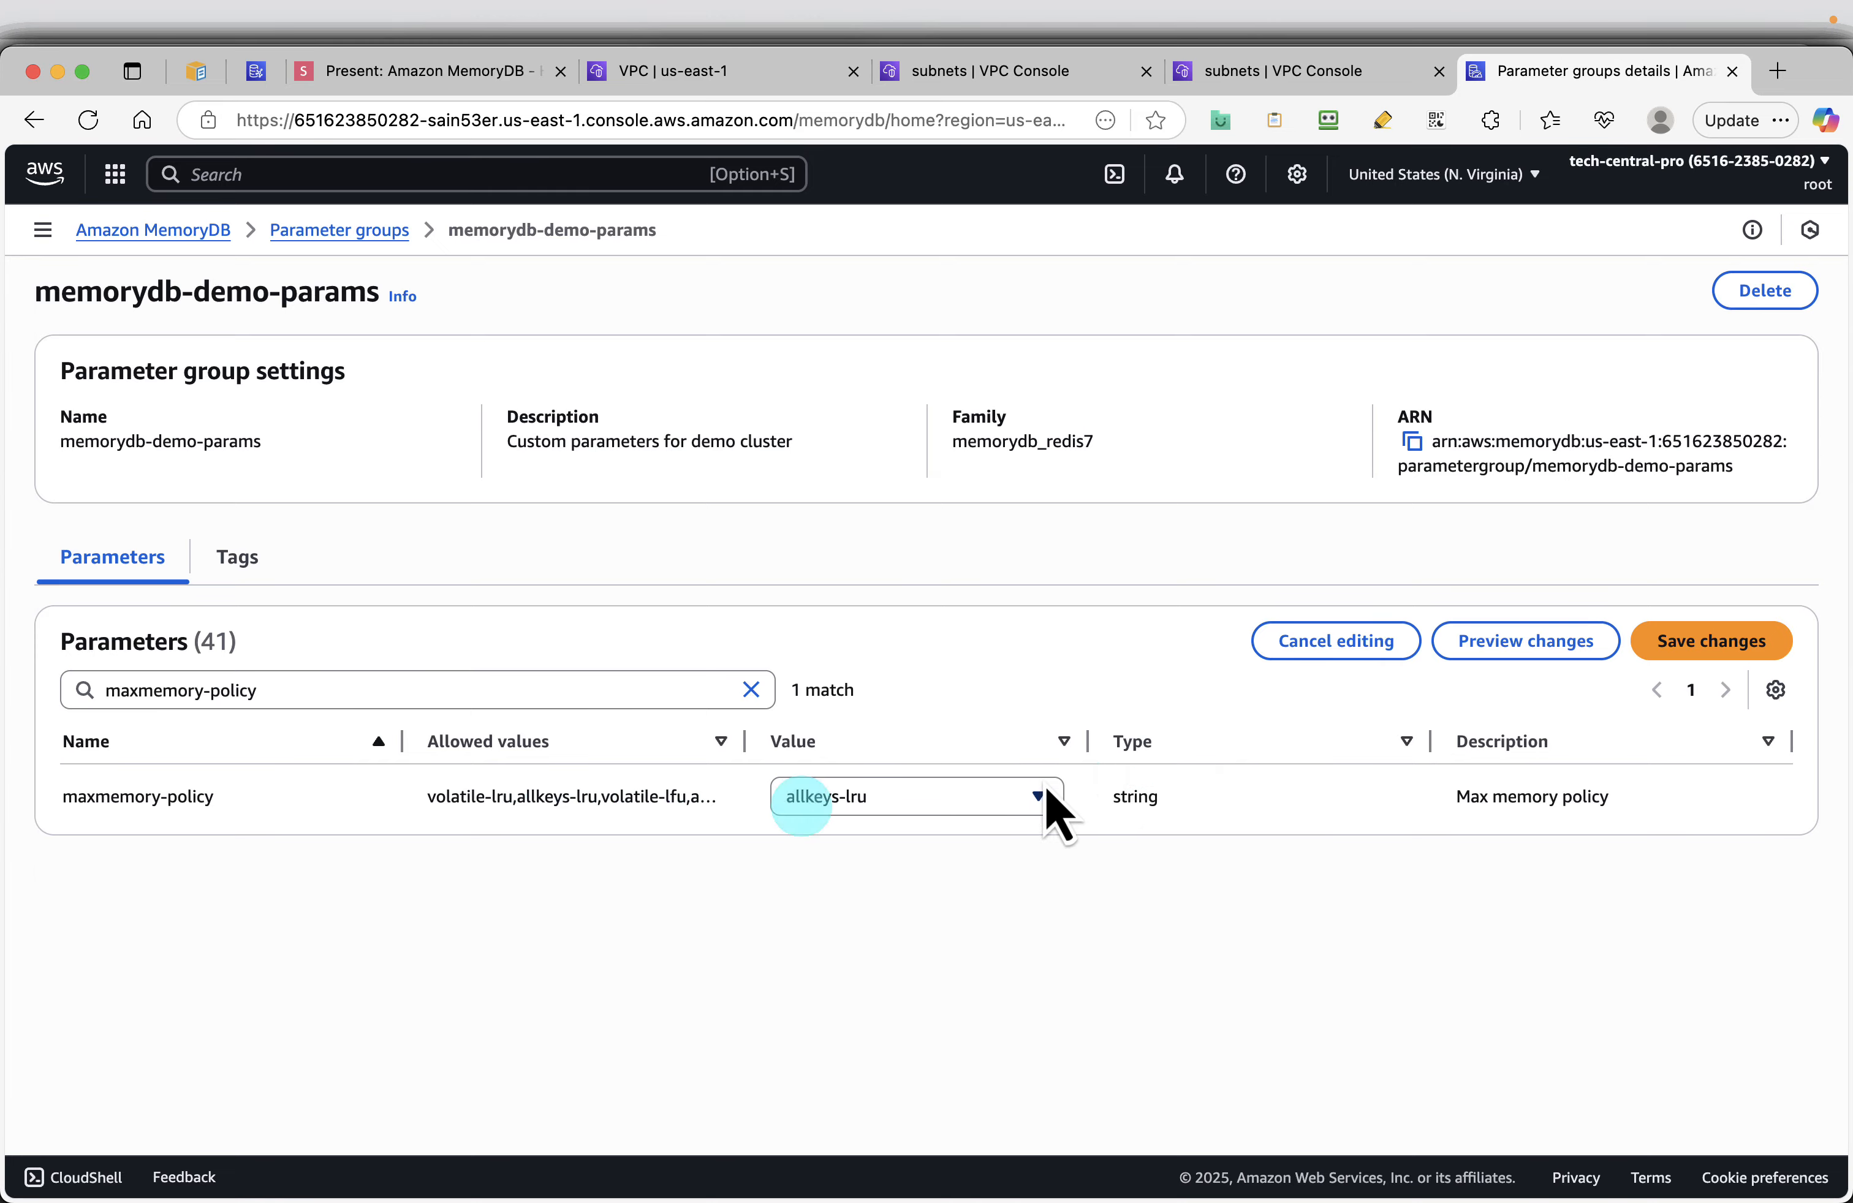
pyautogui.click(1687, 650)
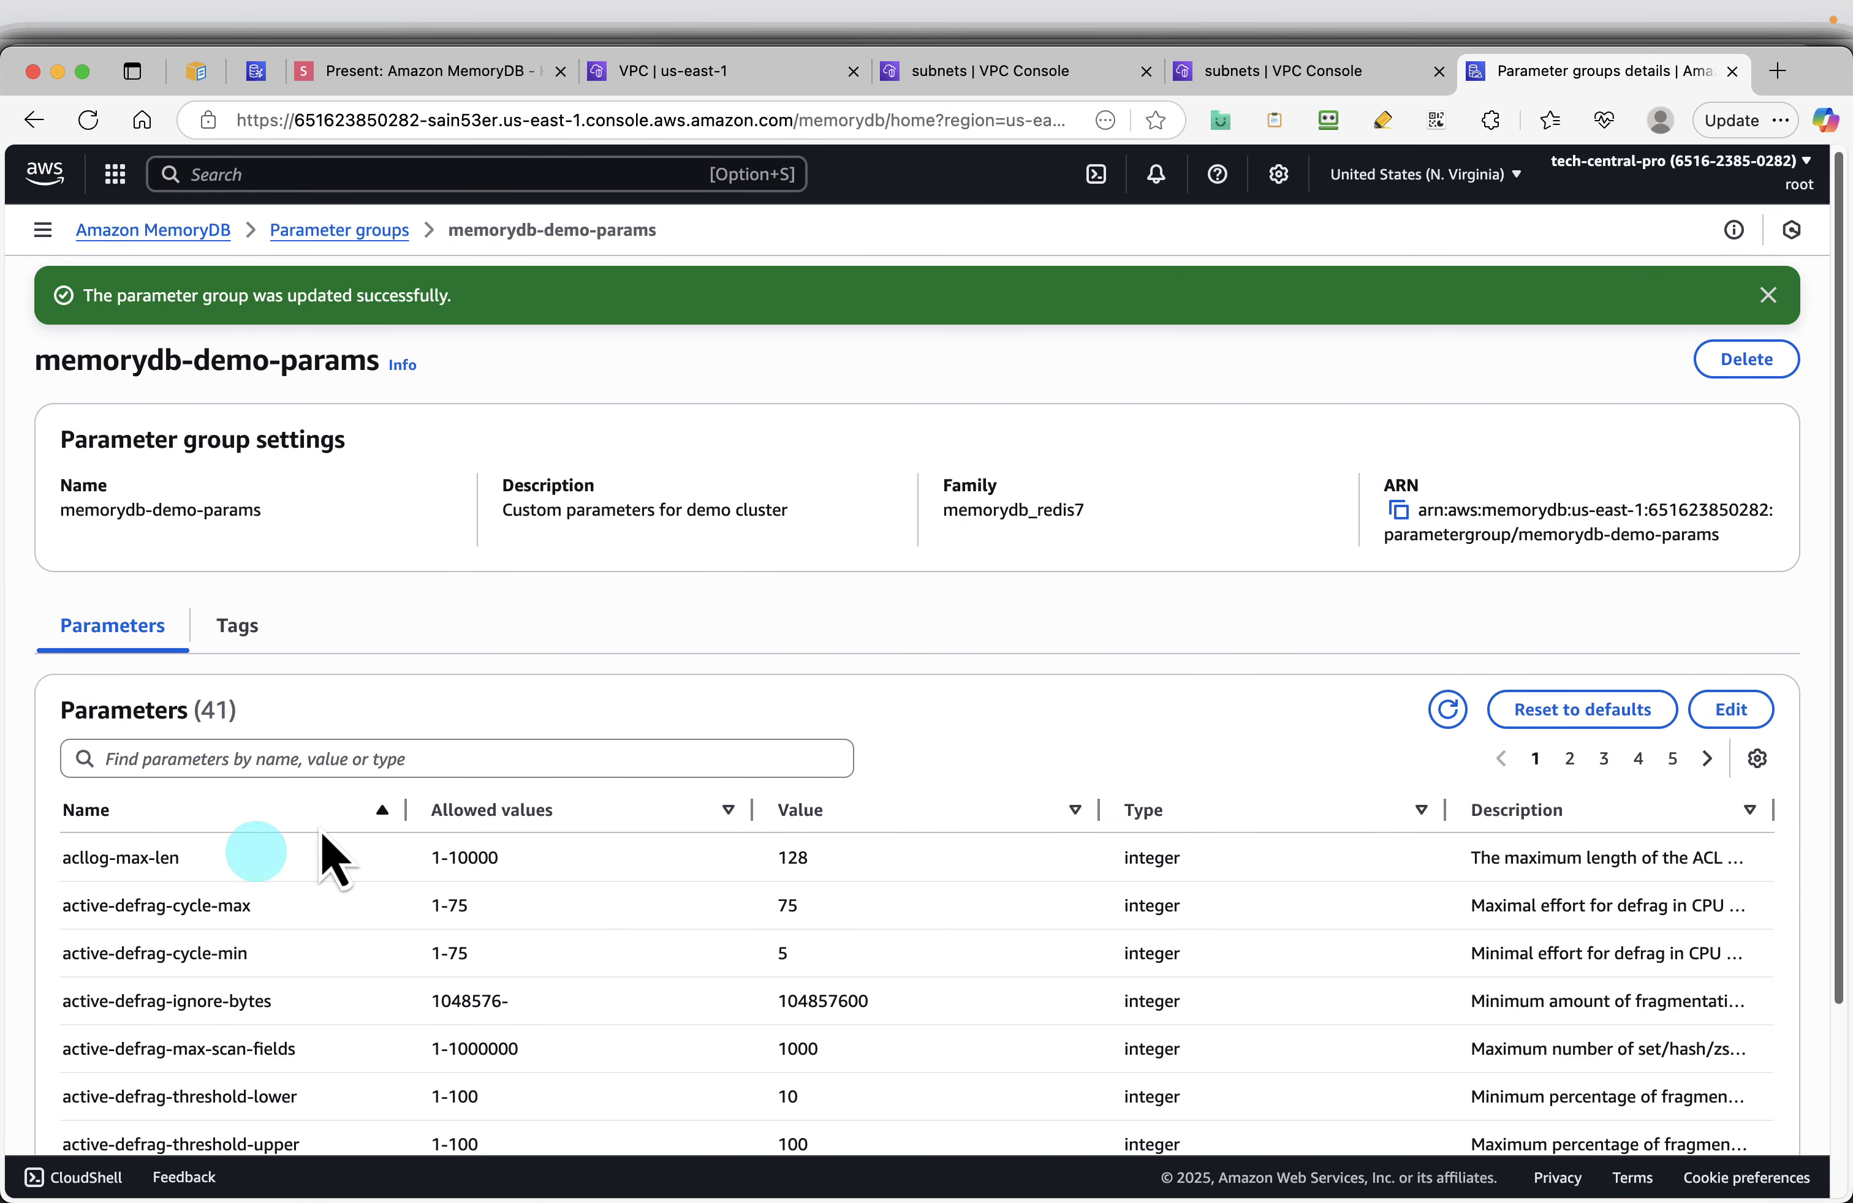
# Edit the parameter group again, filter for timeout, set the timeout parameter to 300 as on the slide, and save
pyautogui.click(1750, 713)
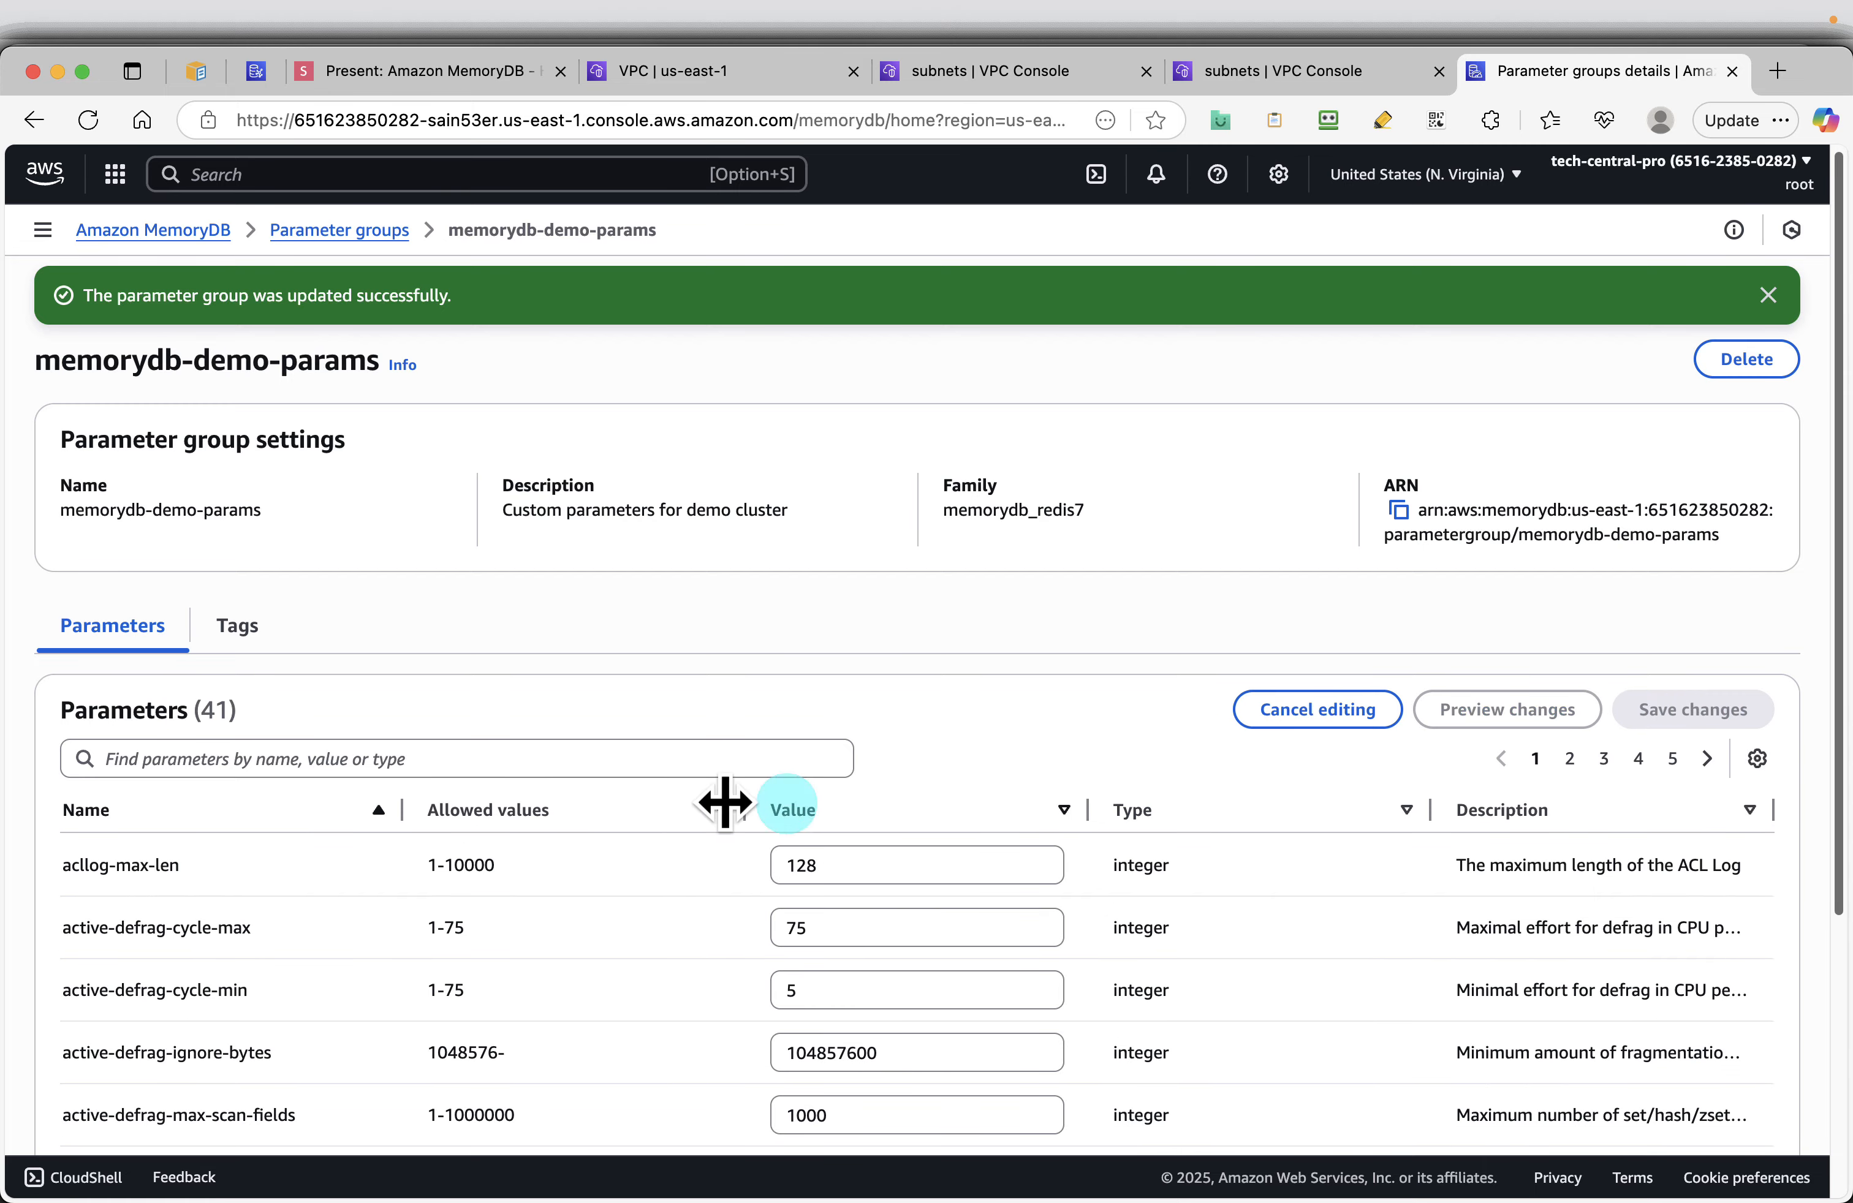
pyautogui.click(398, 758)
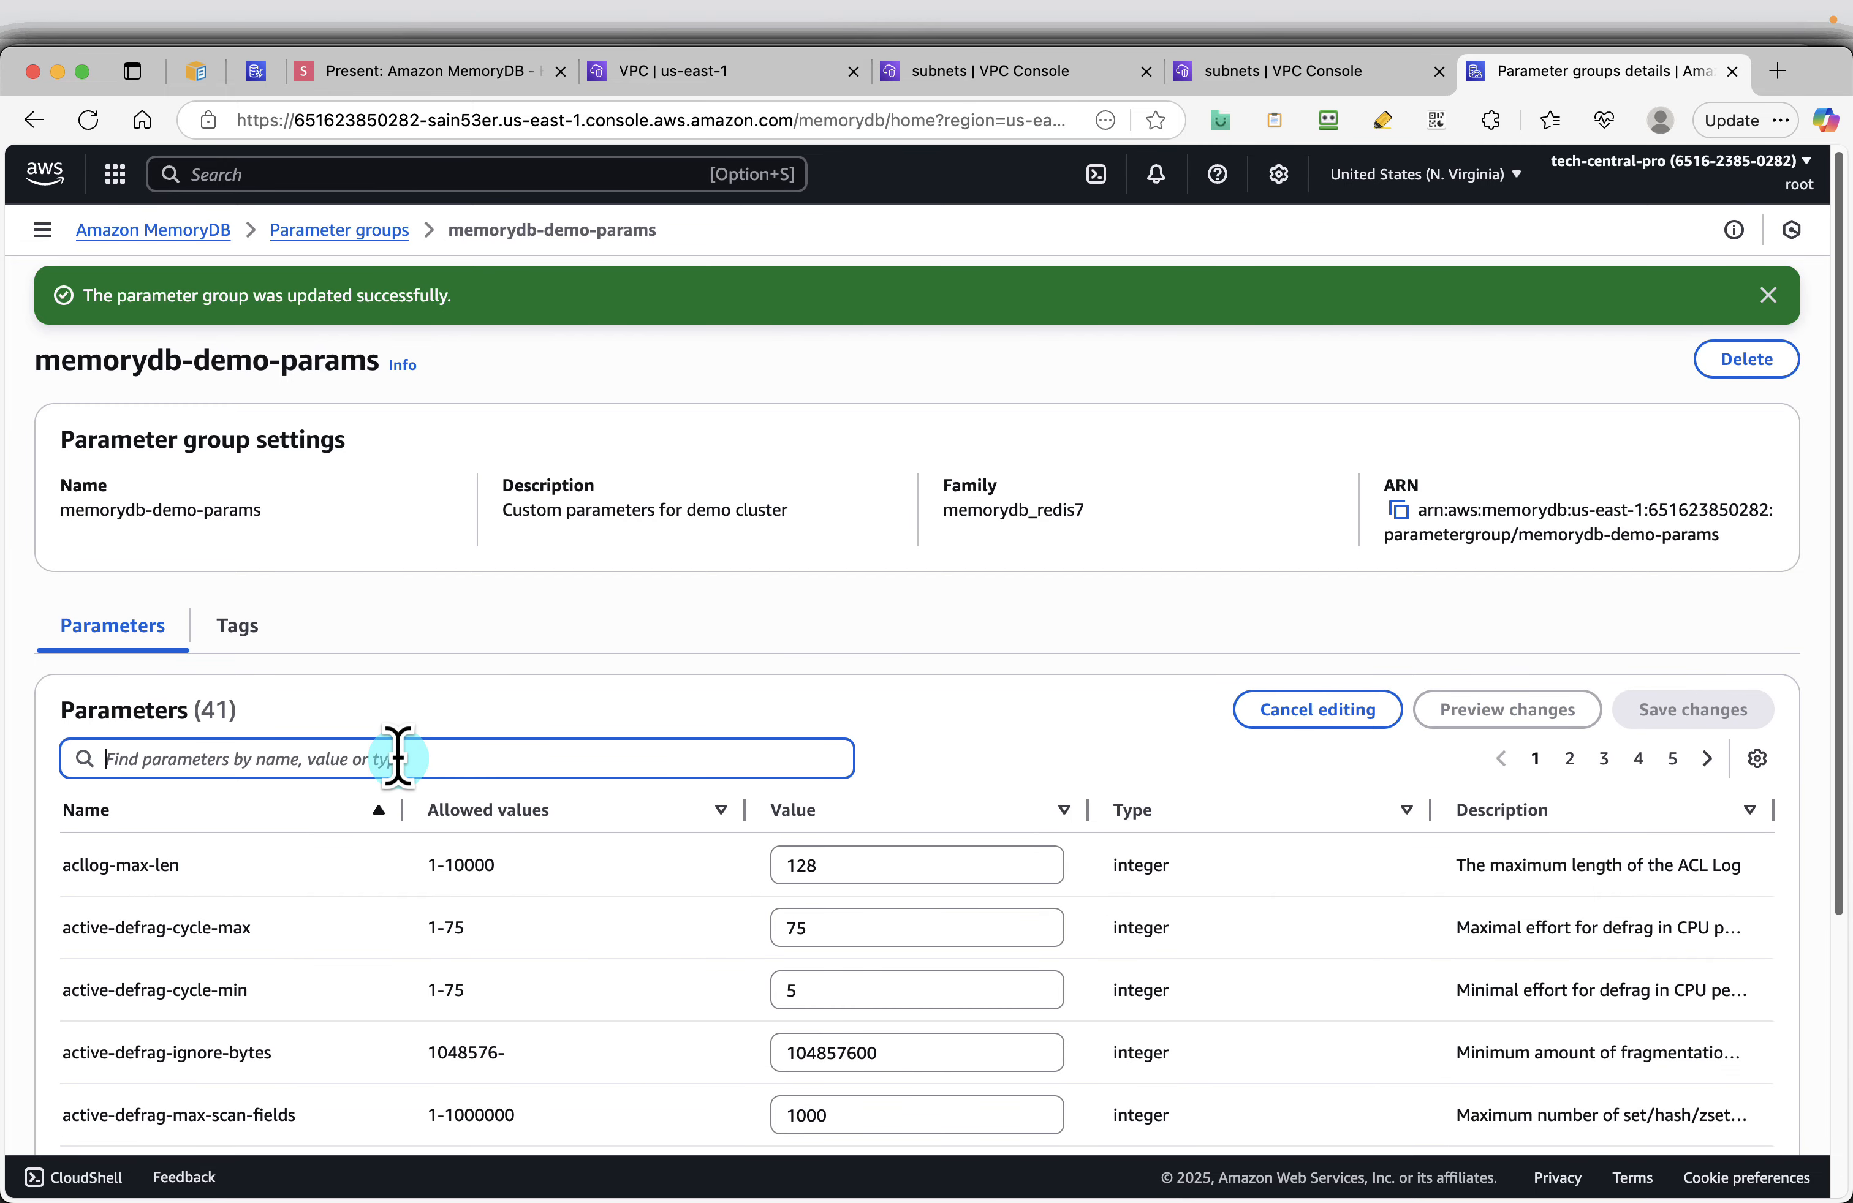
pyautogui.write('timeout')
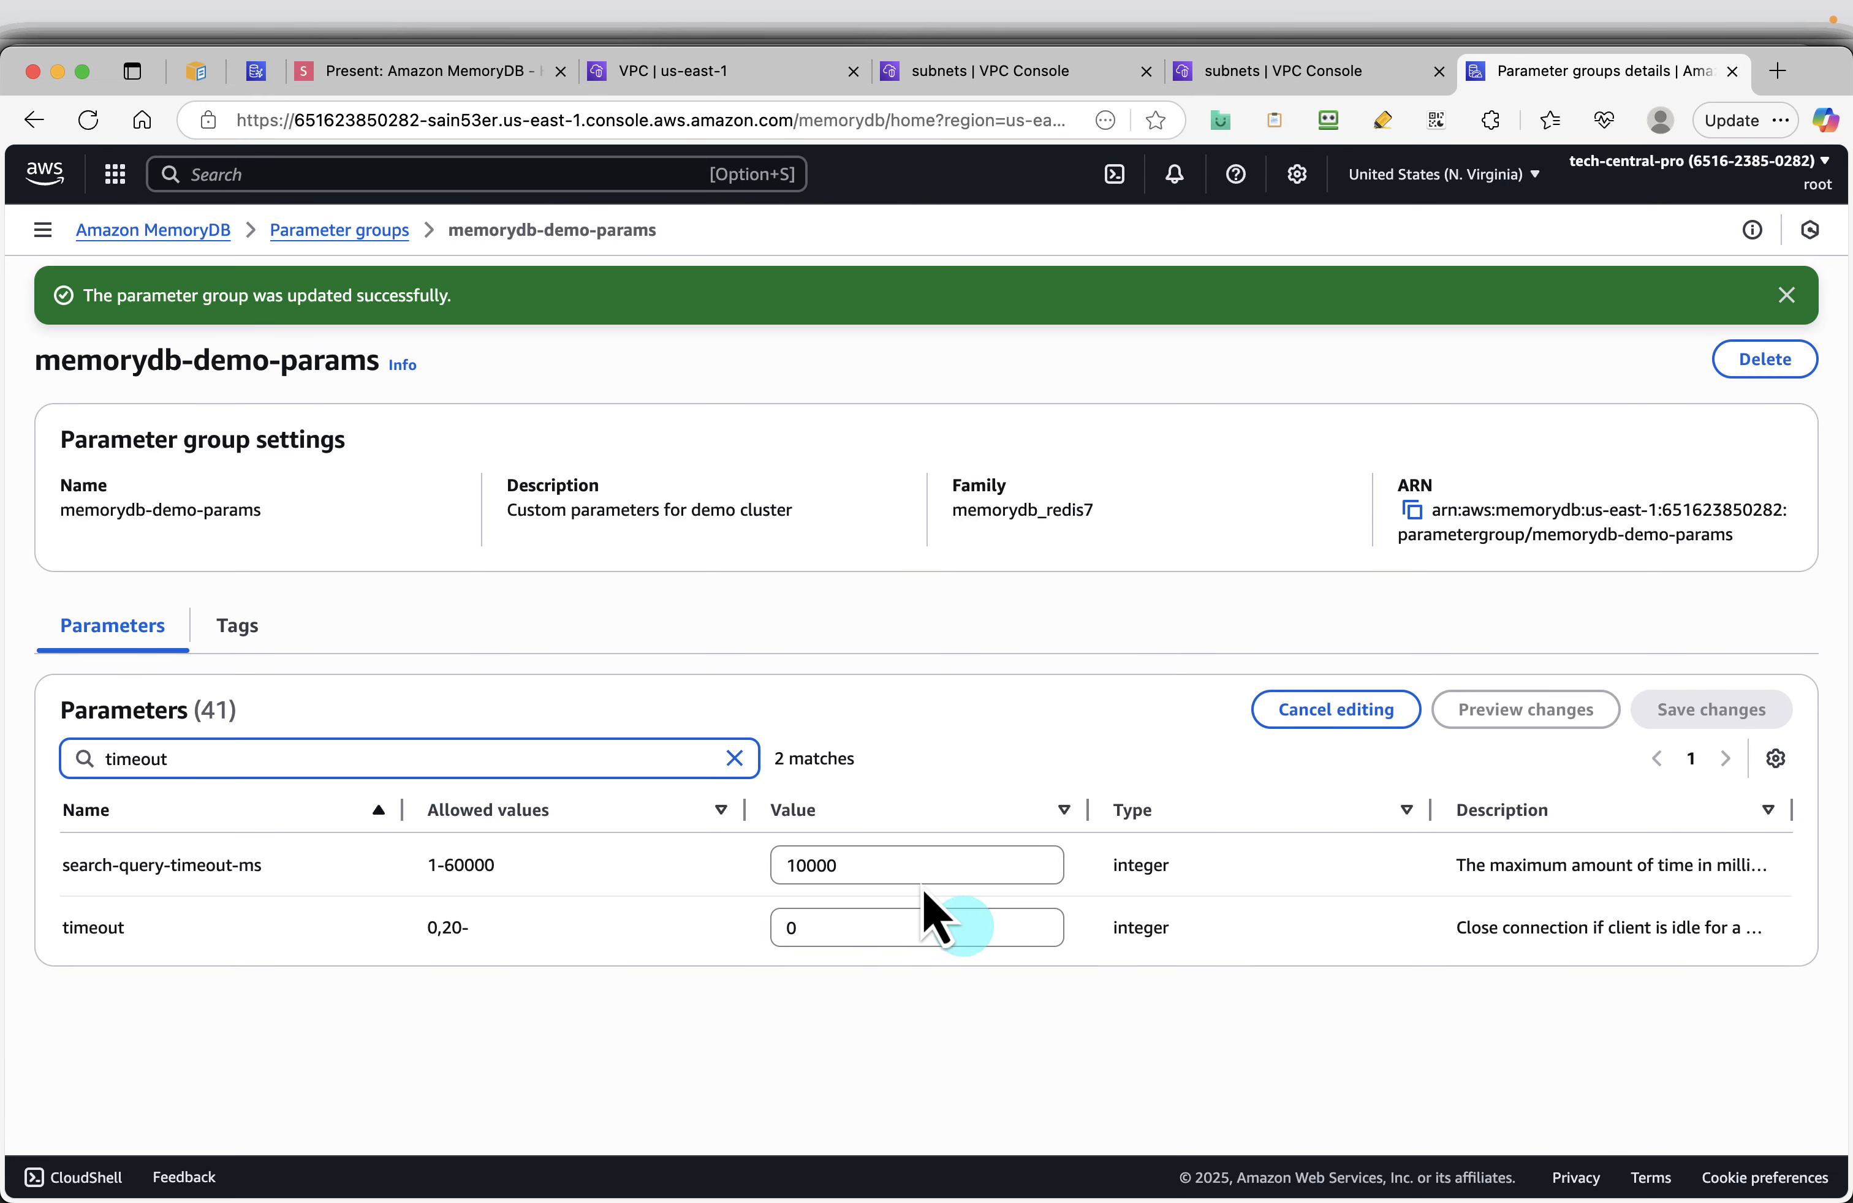
pyautogui.click(383, 79)
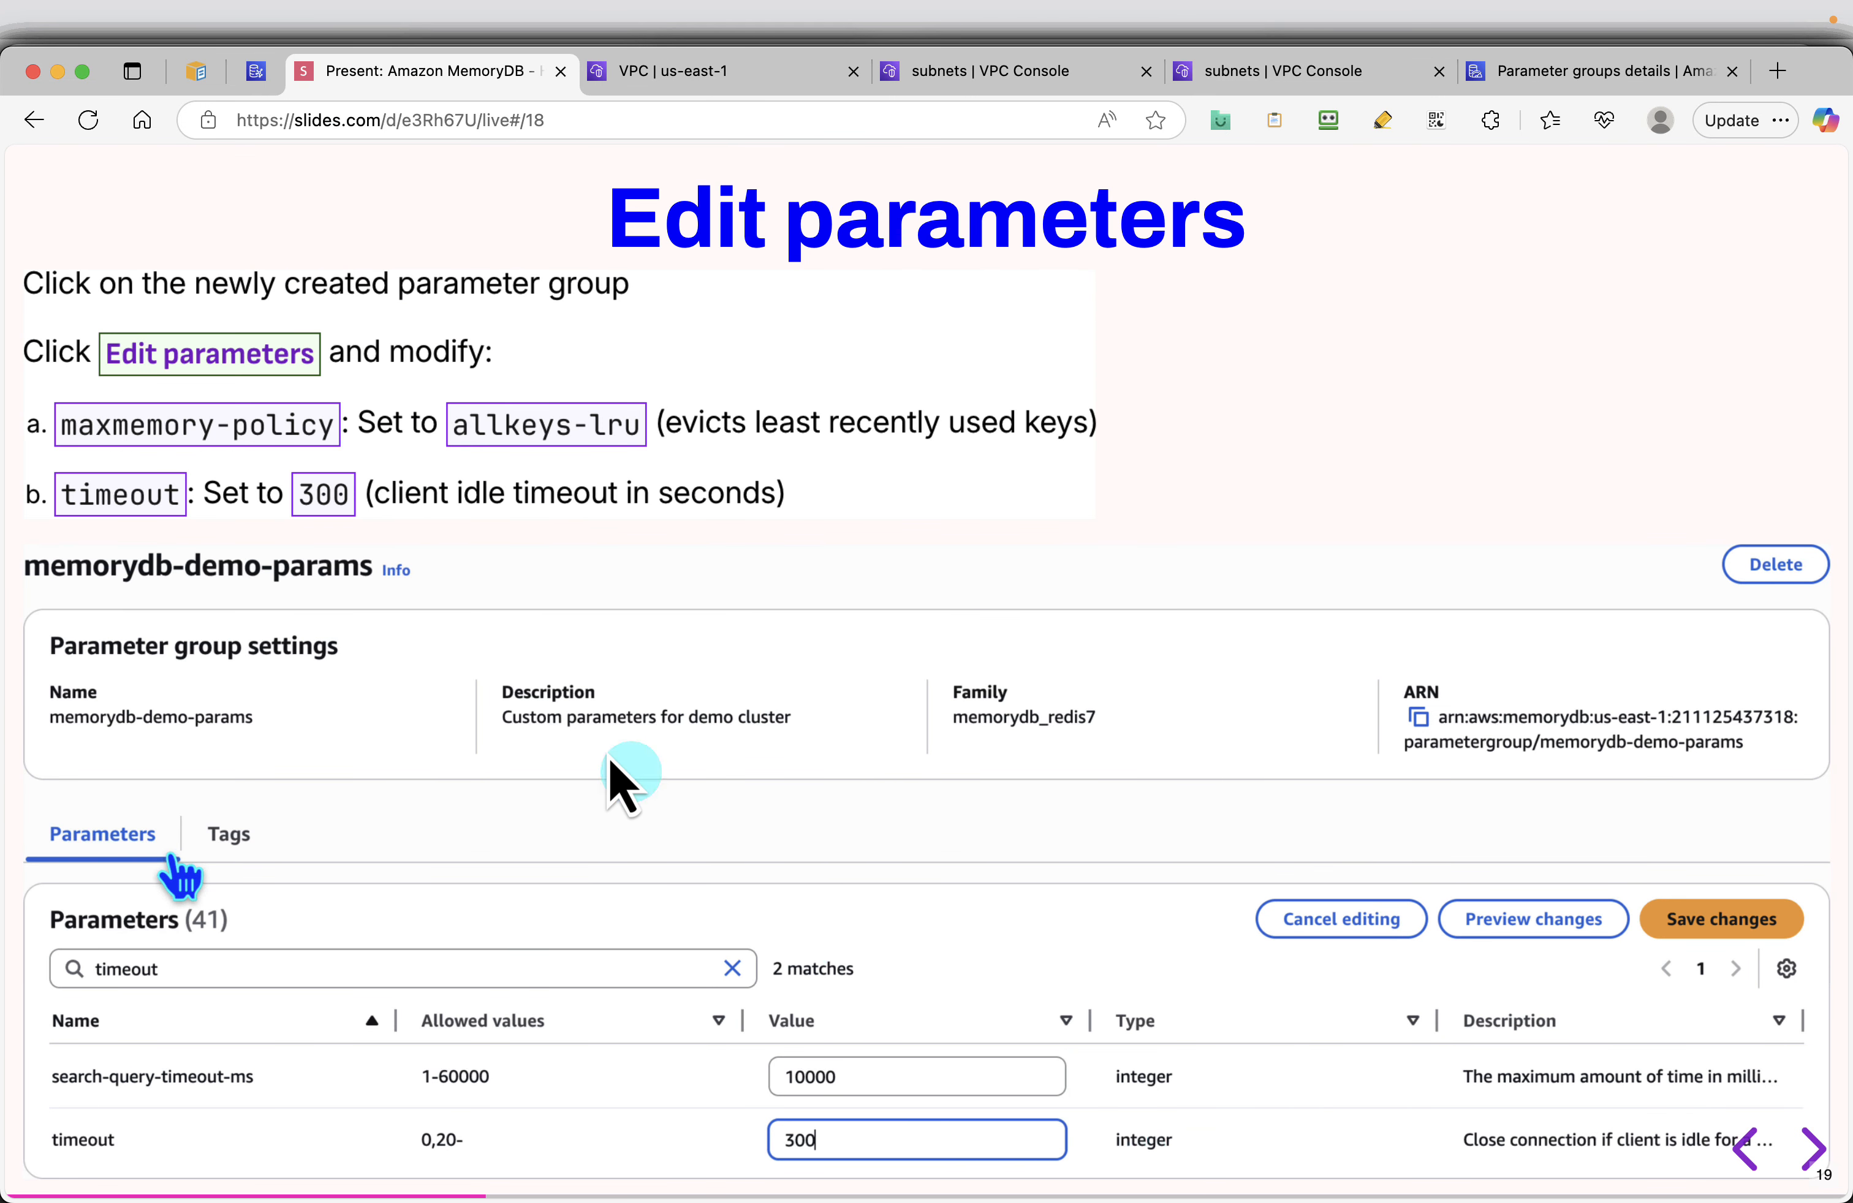
pyautogui.click(1543, 78)
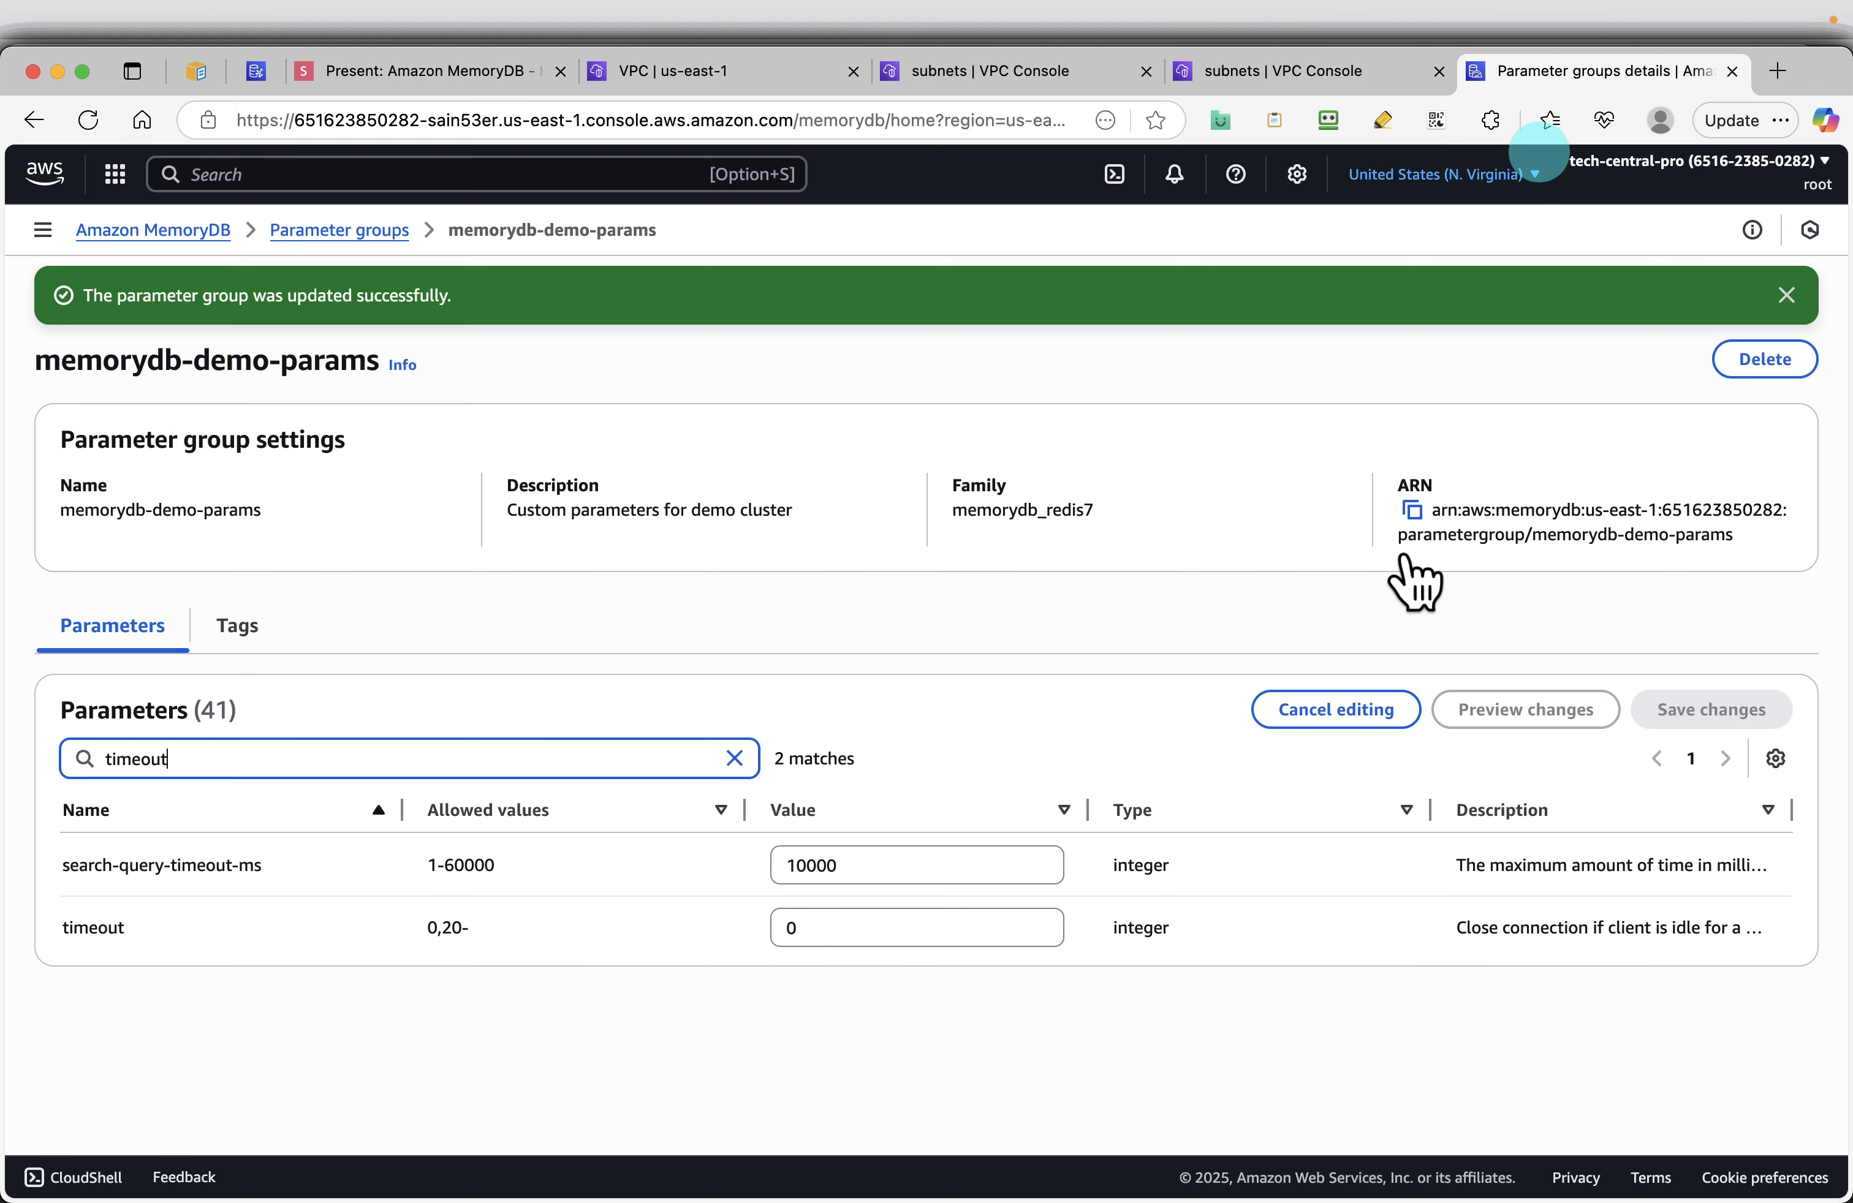
pyautogui.doubleClick(830, 930)
pyautogui.write('300')
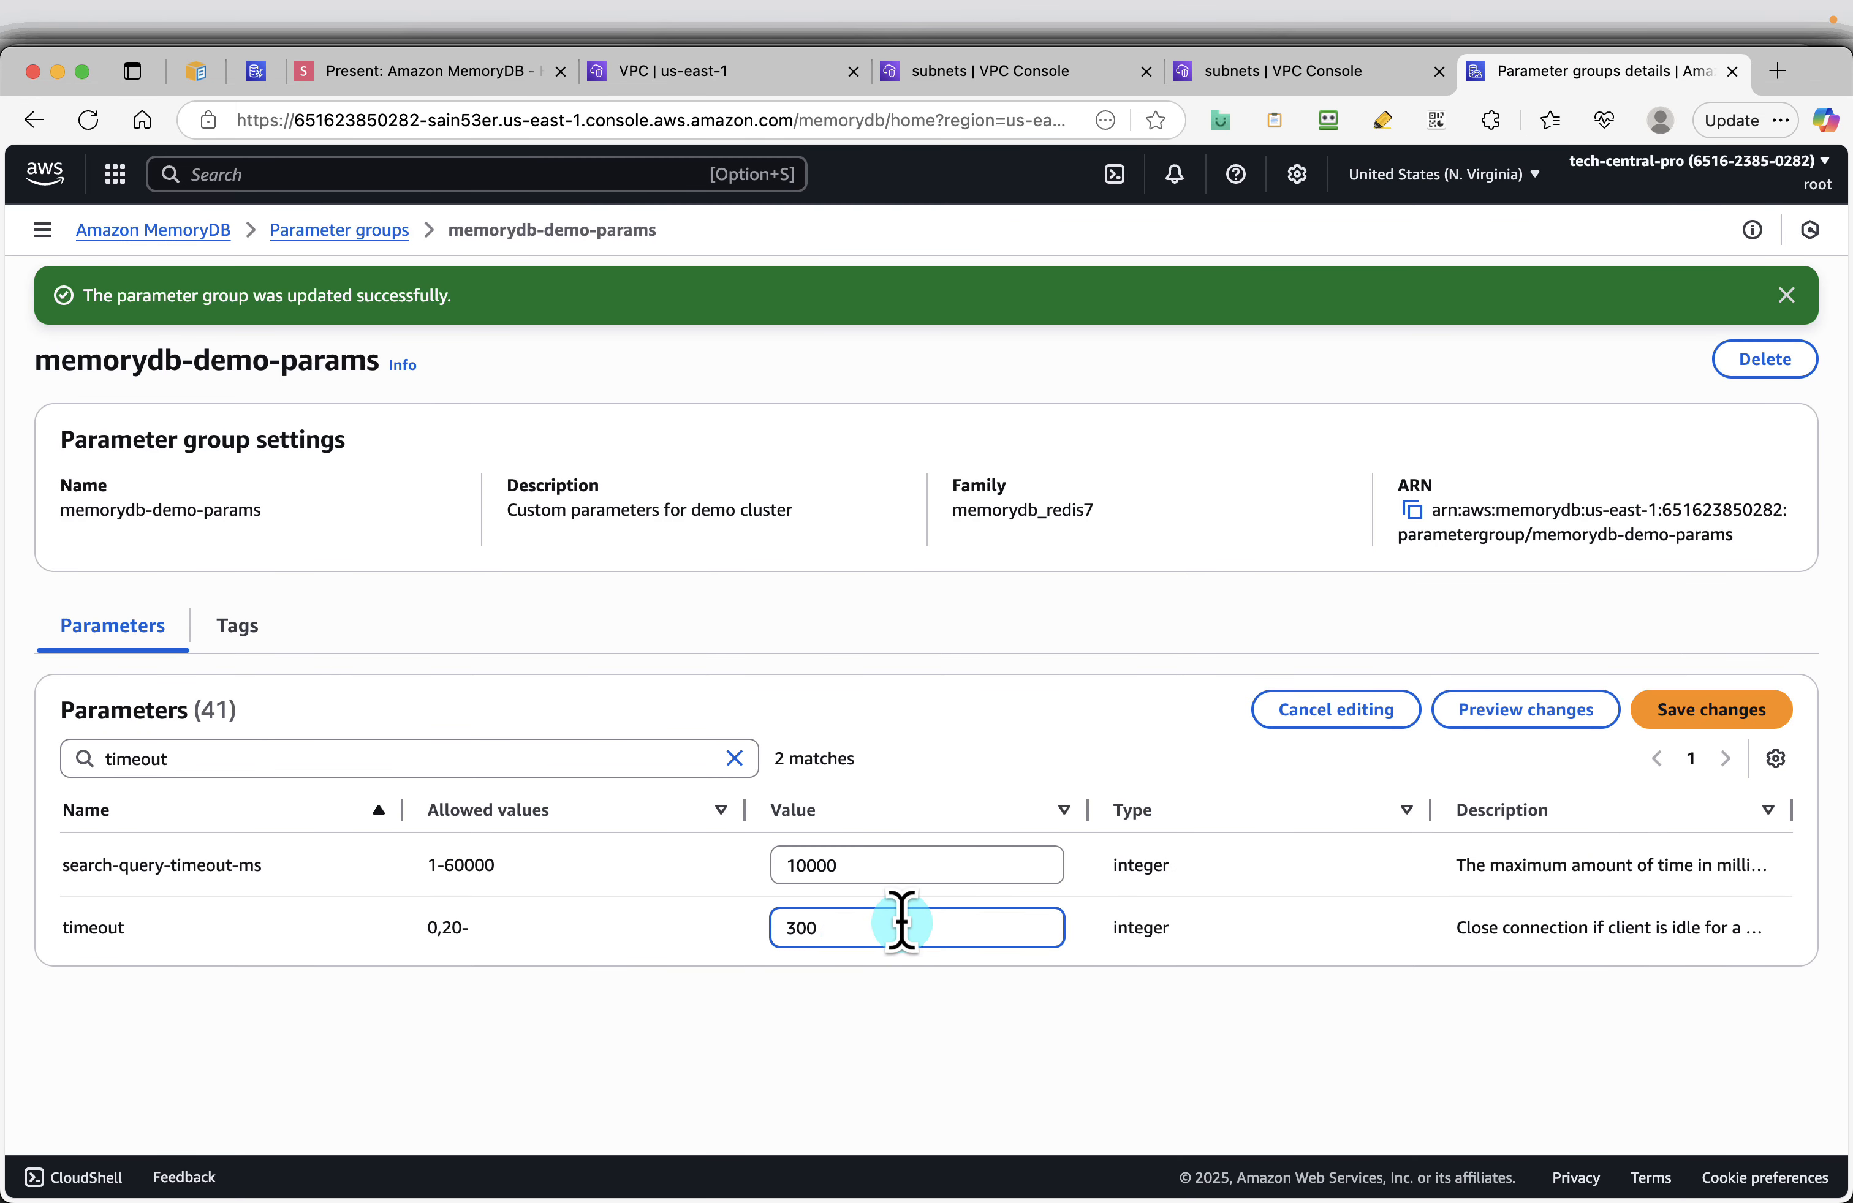
pyautogui.click(1672, 715)
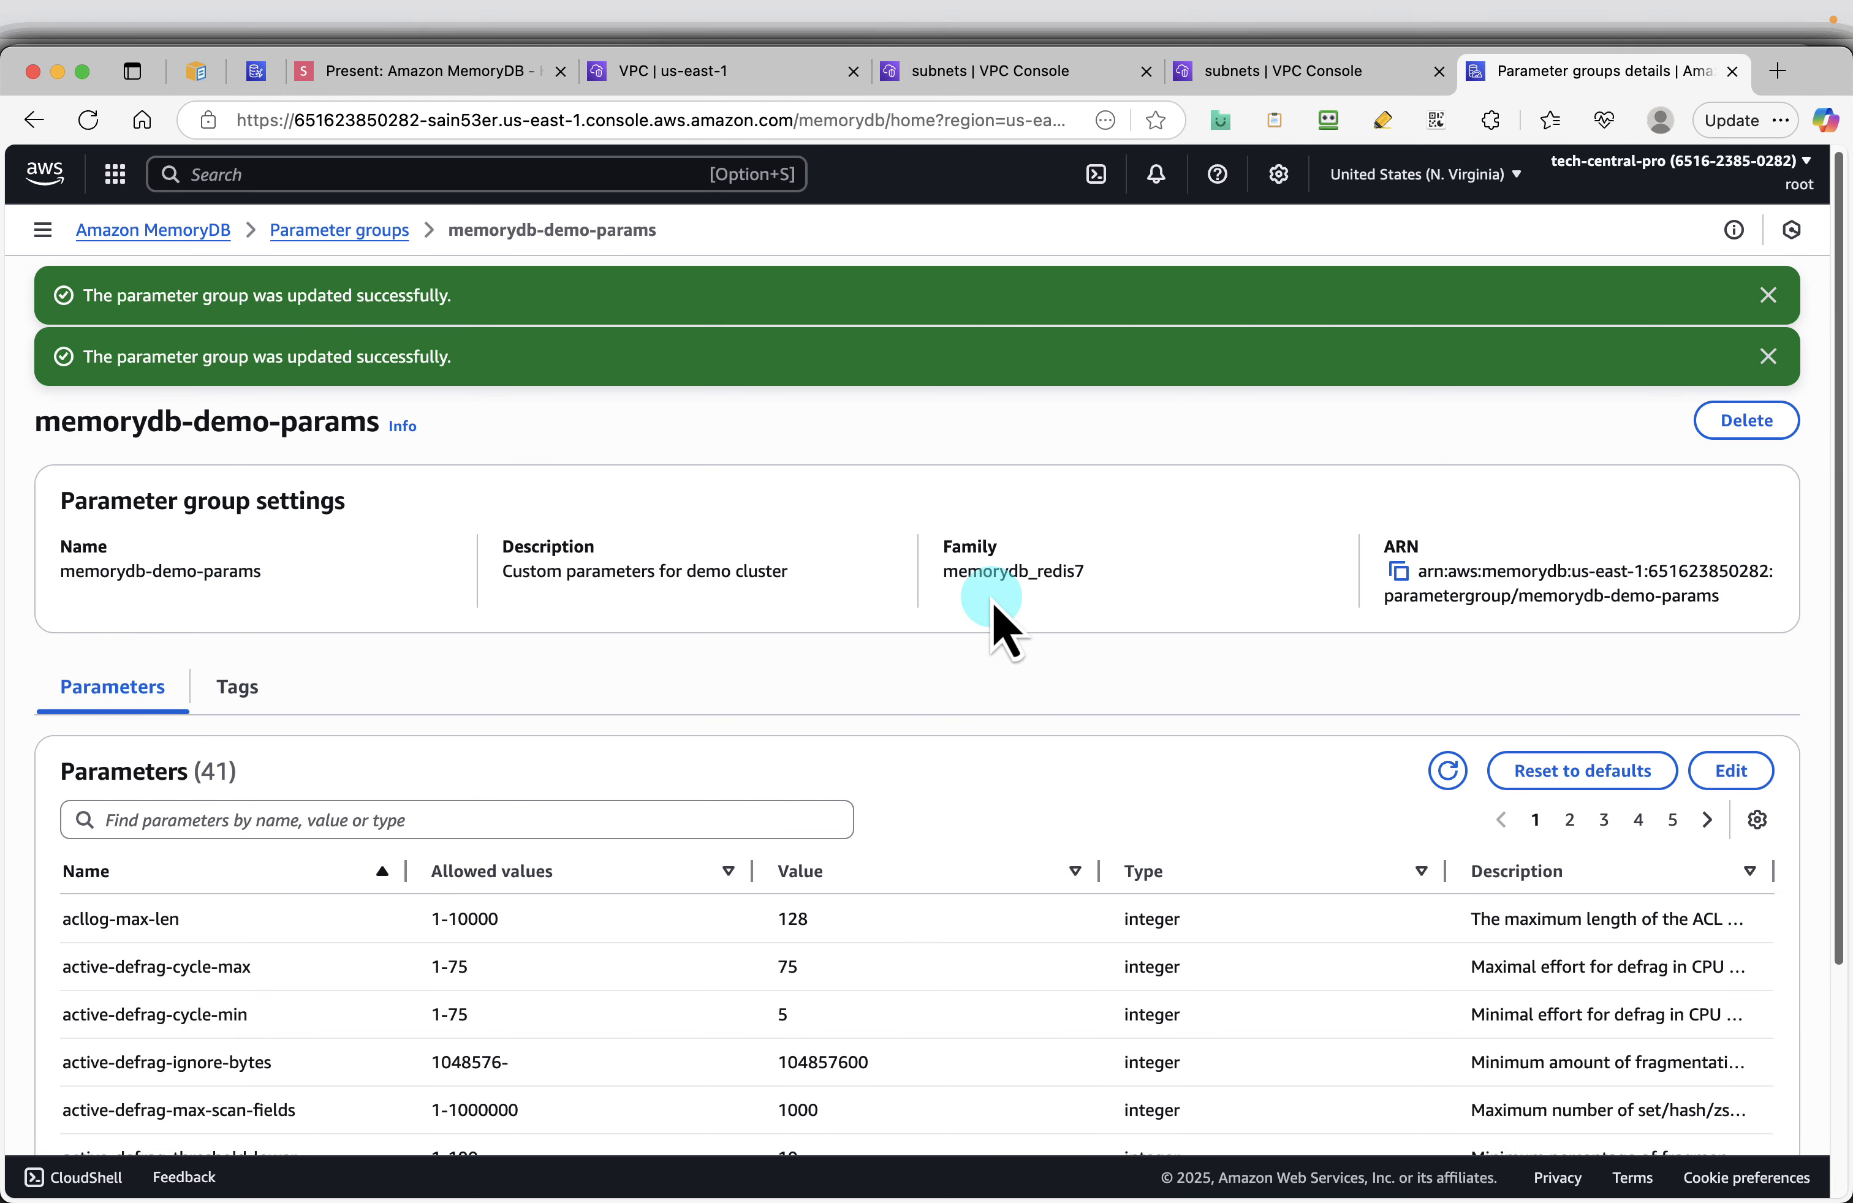
# Advance the slides to Create cluster and open the Amazon MemoryDB Clusters page in a new browser tab
pyautogui.click(422, 81)
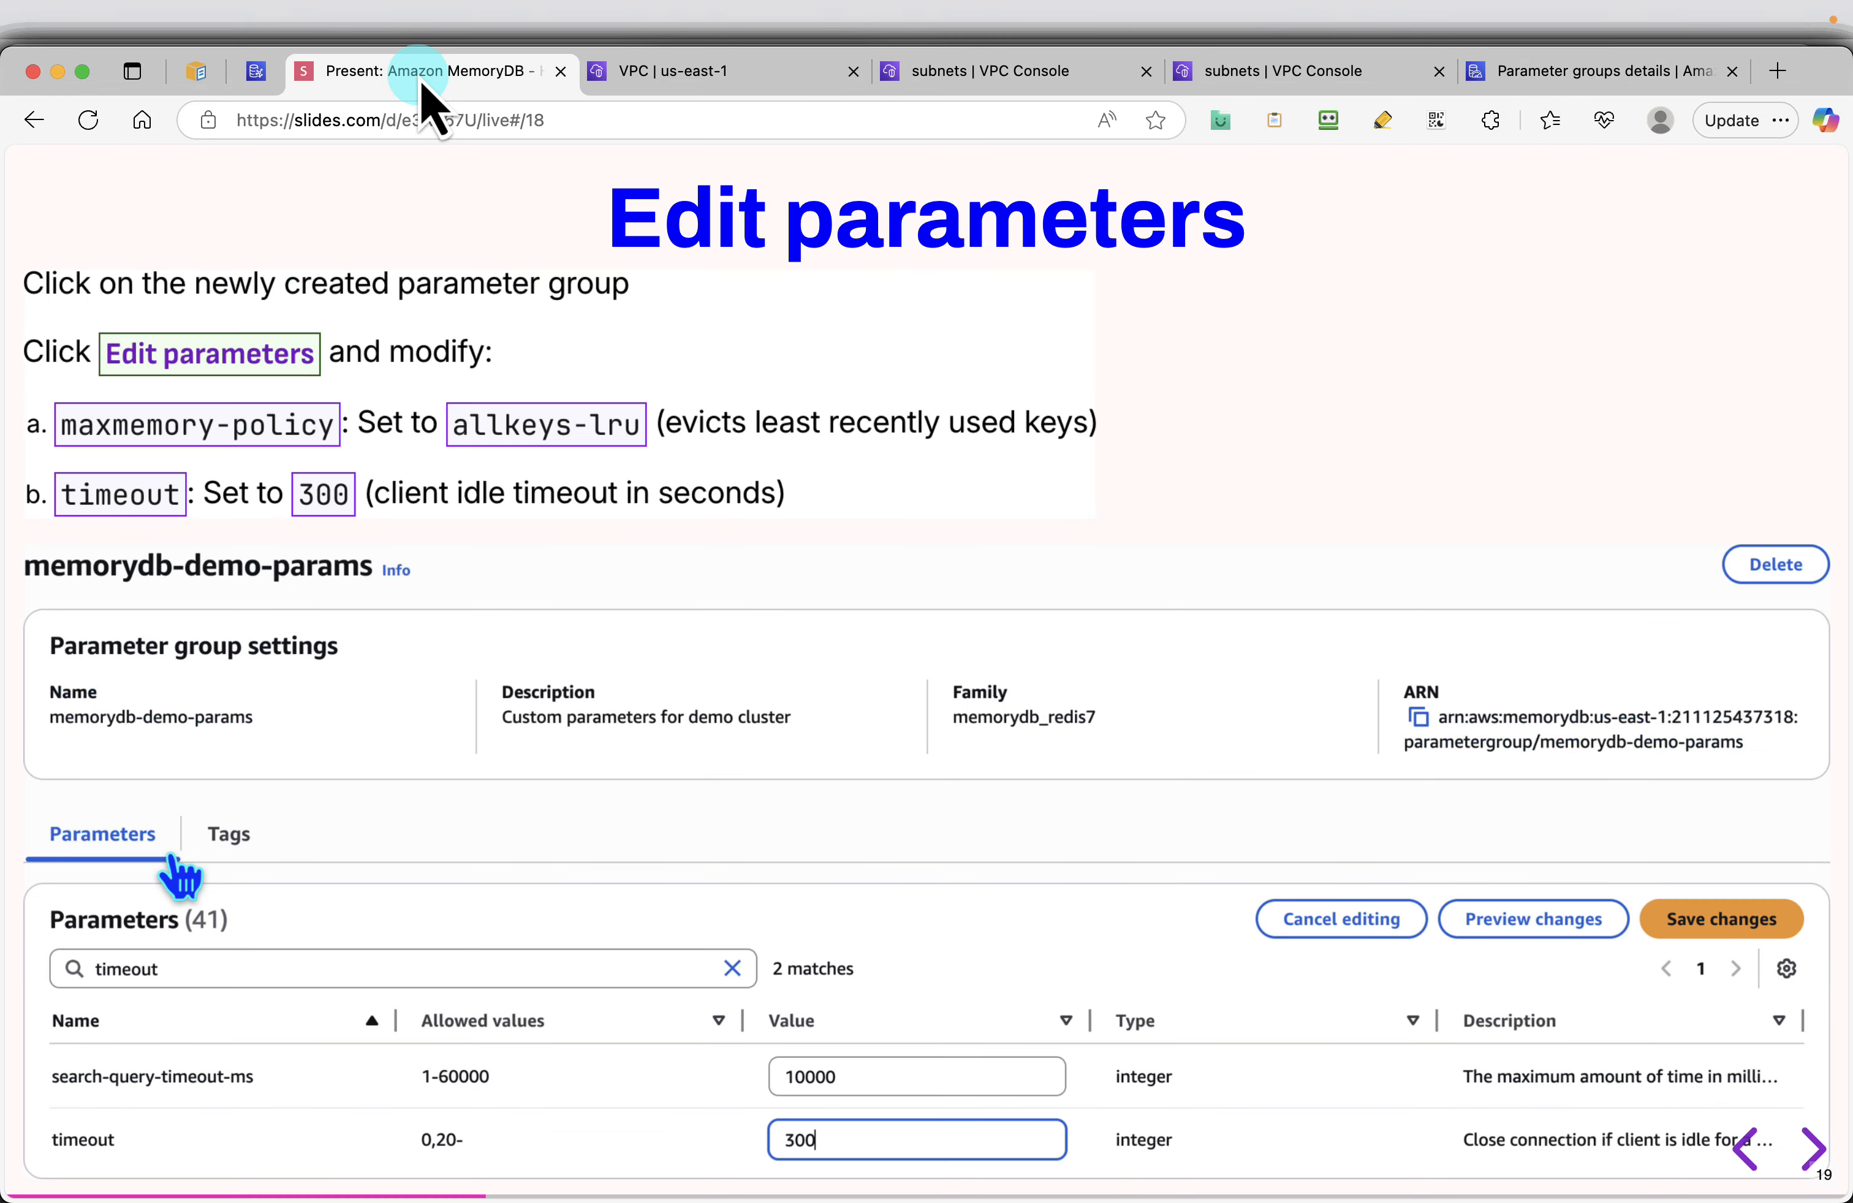
pyautogui.press('Right')
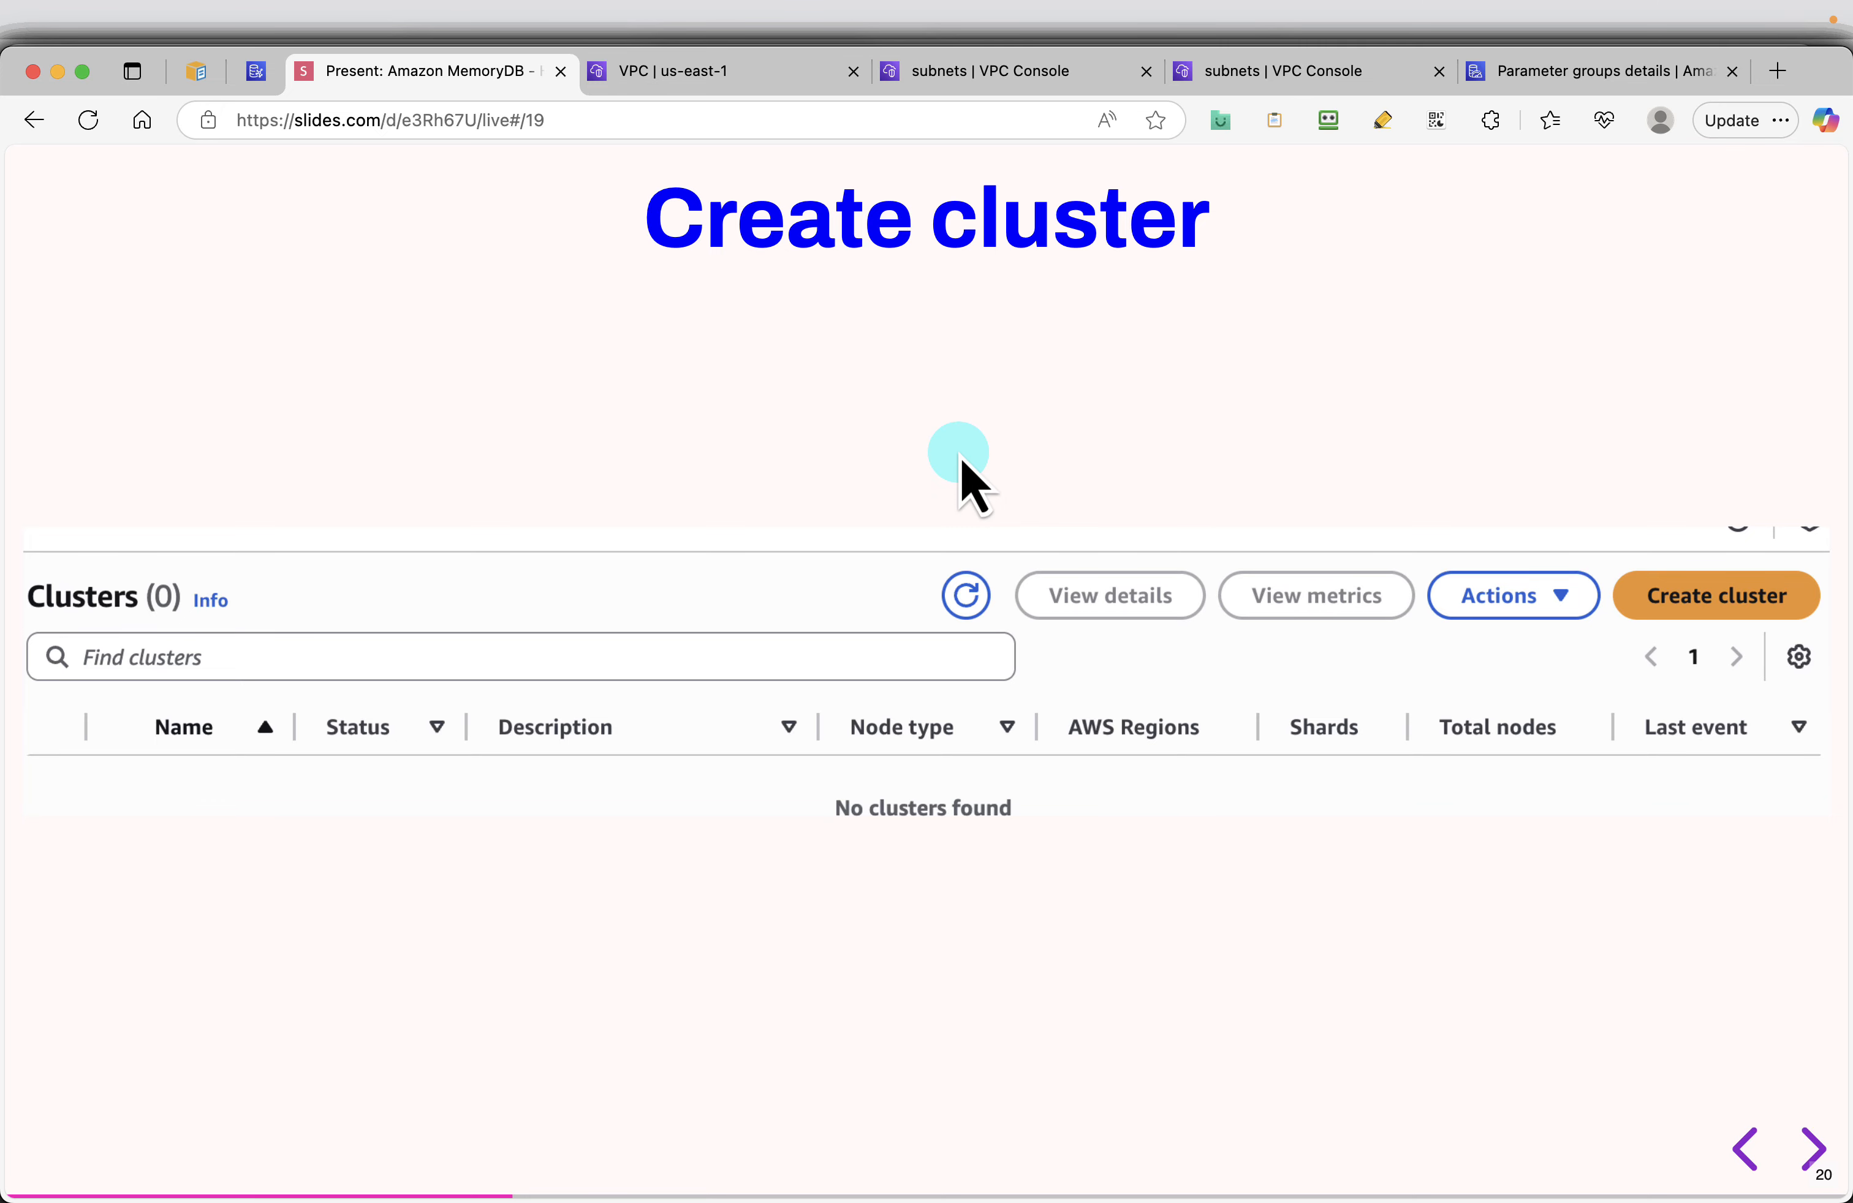
pyautogui.click(1570, 72)
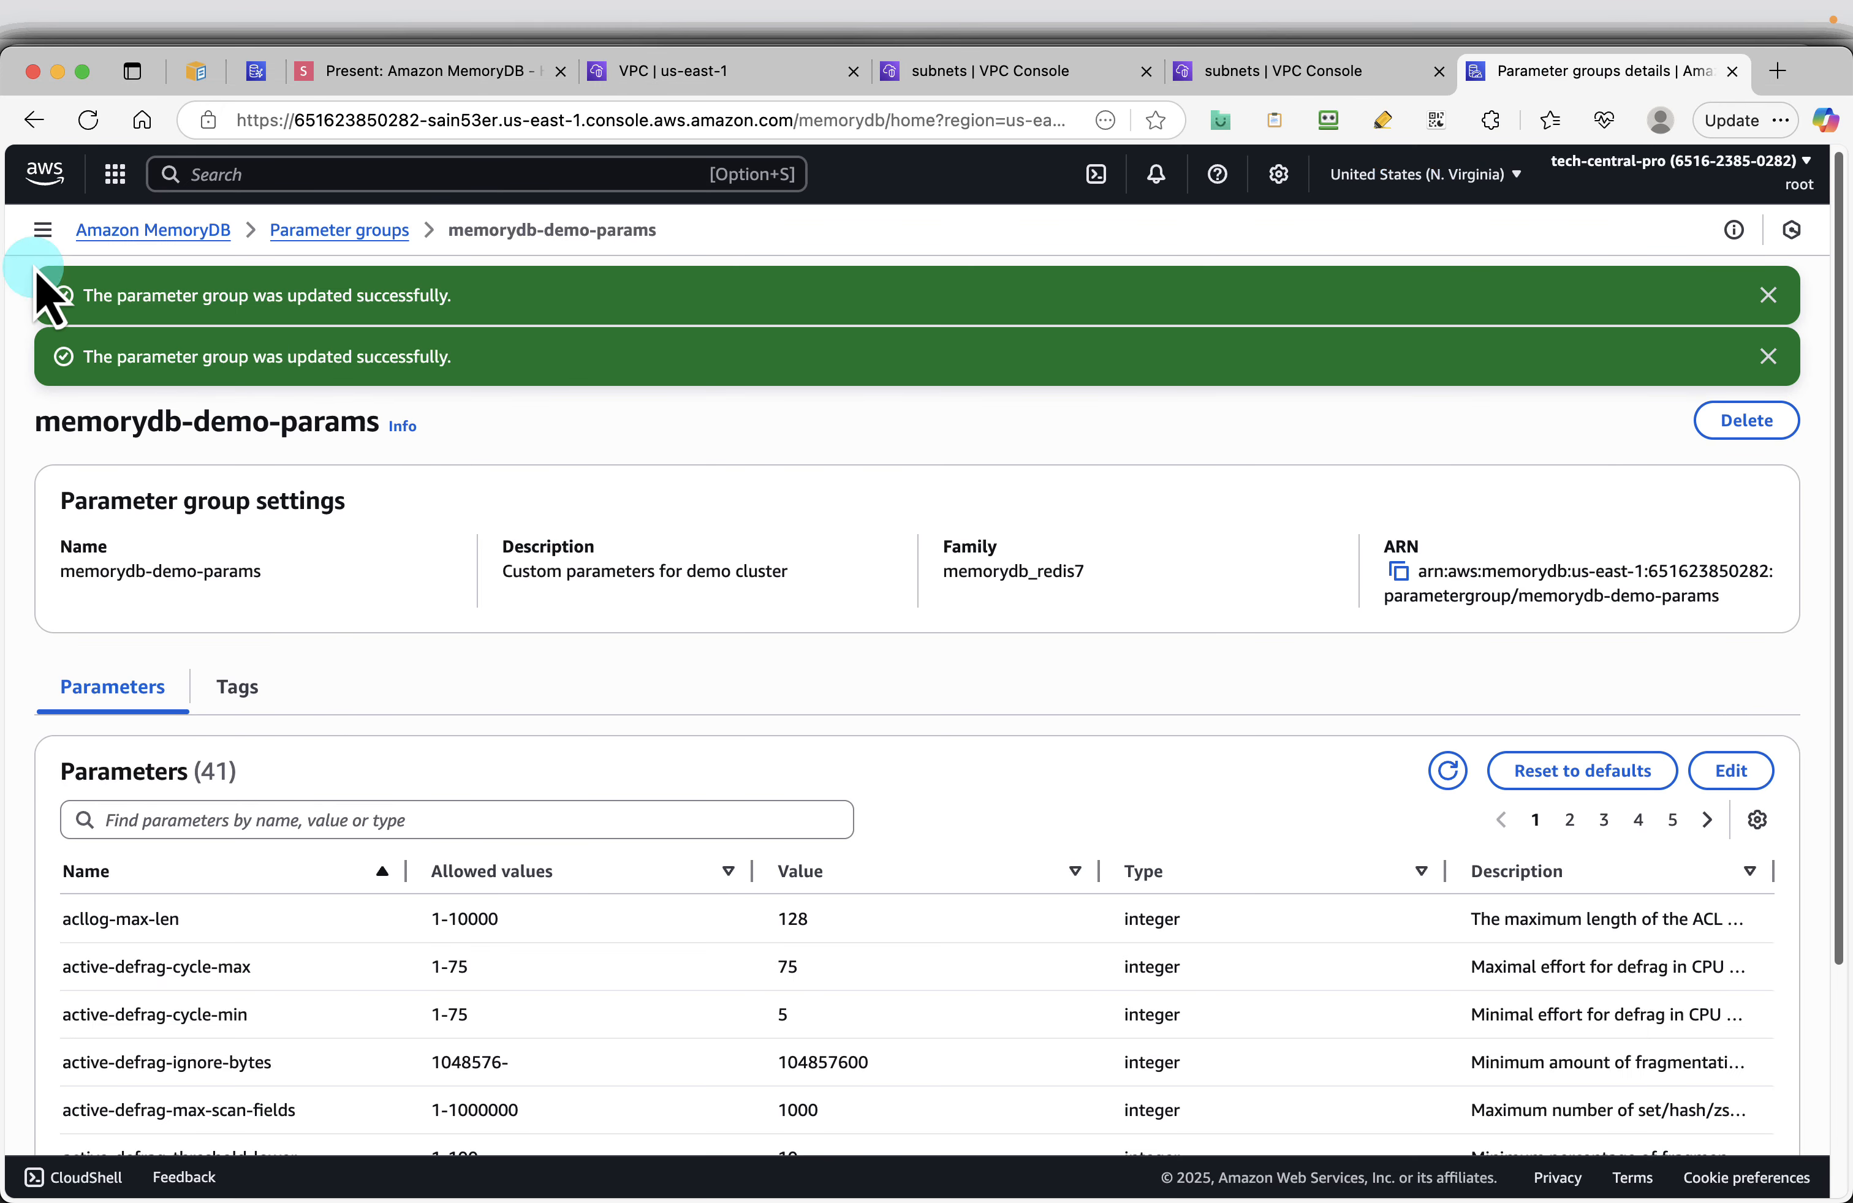
pyautogui.click(41, 231)
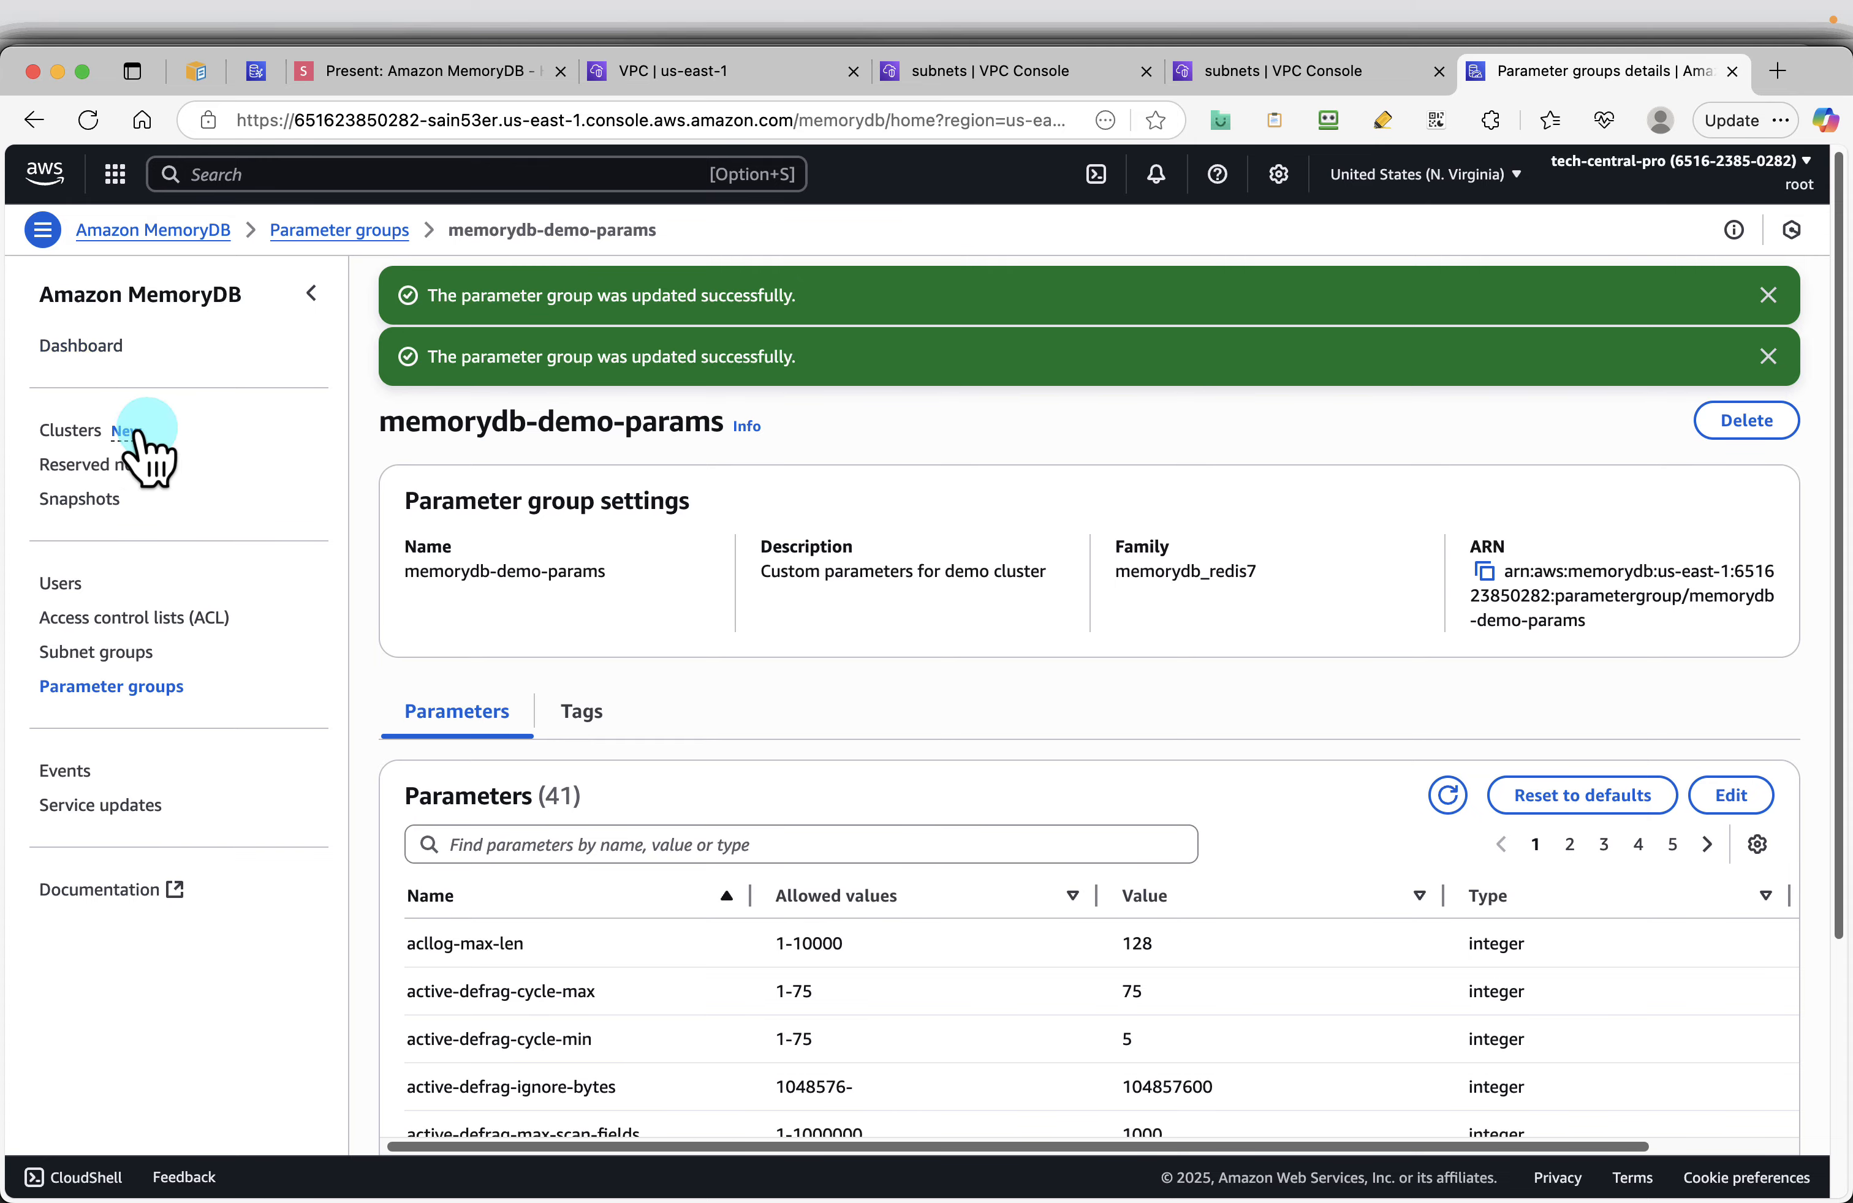
pyautogui.rightClick(62, 437)
pyautogui.click(137, 461)
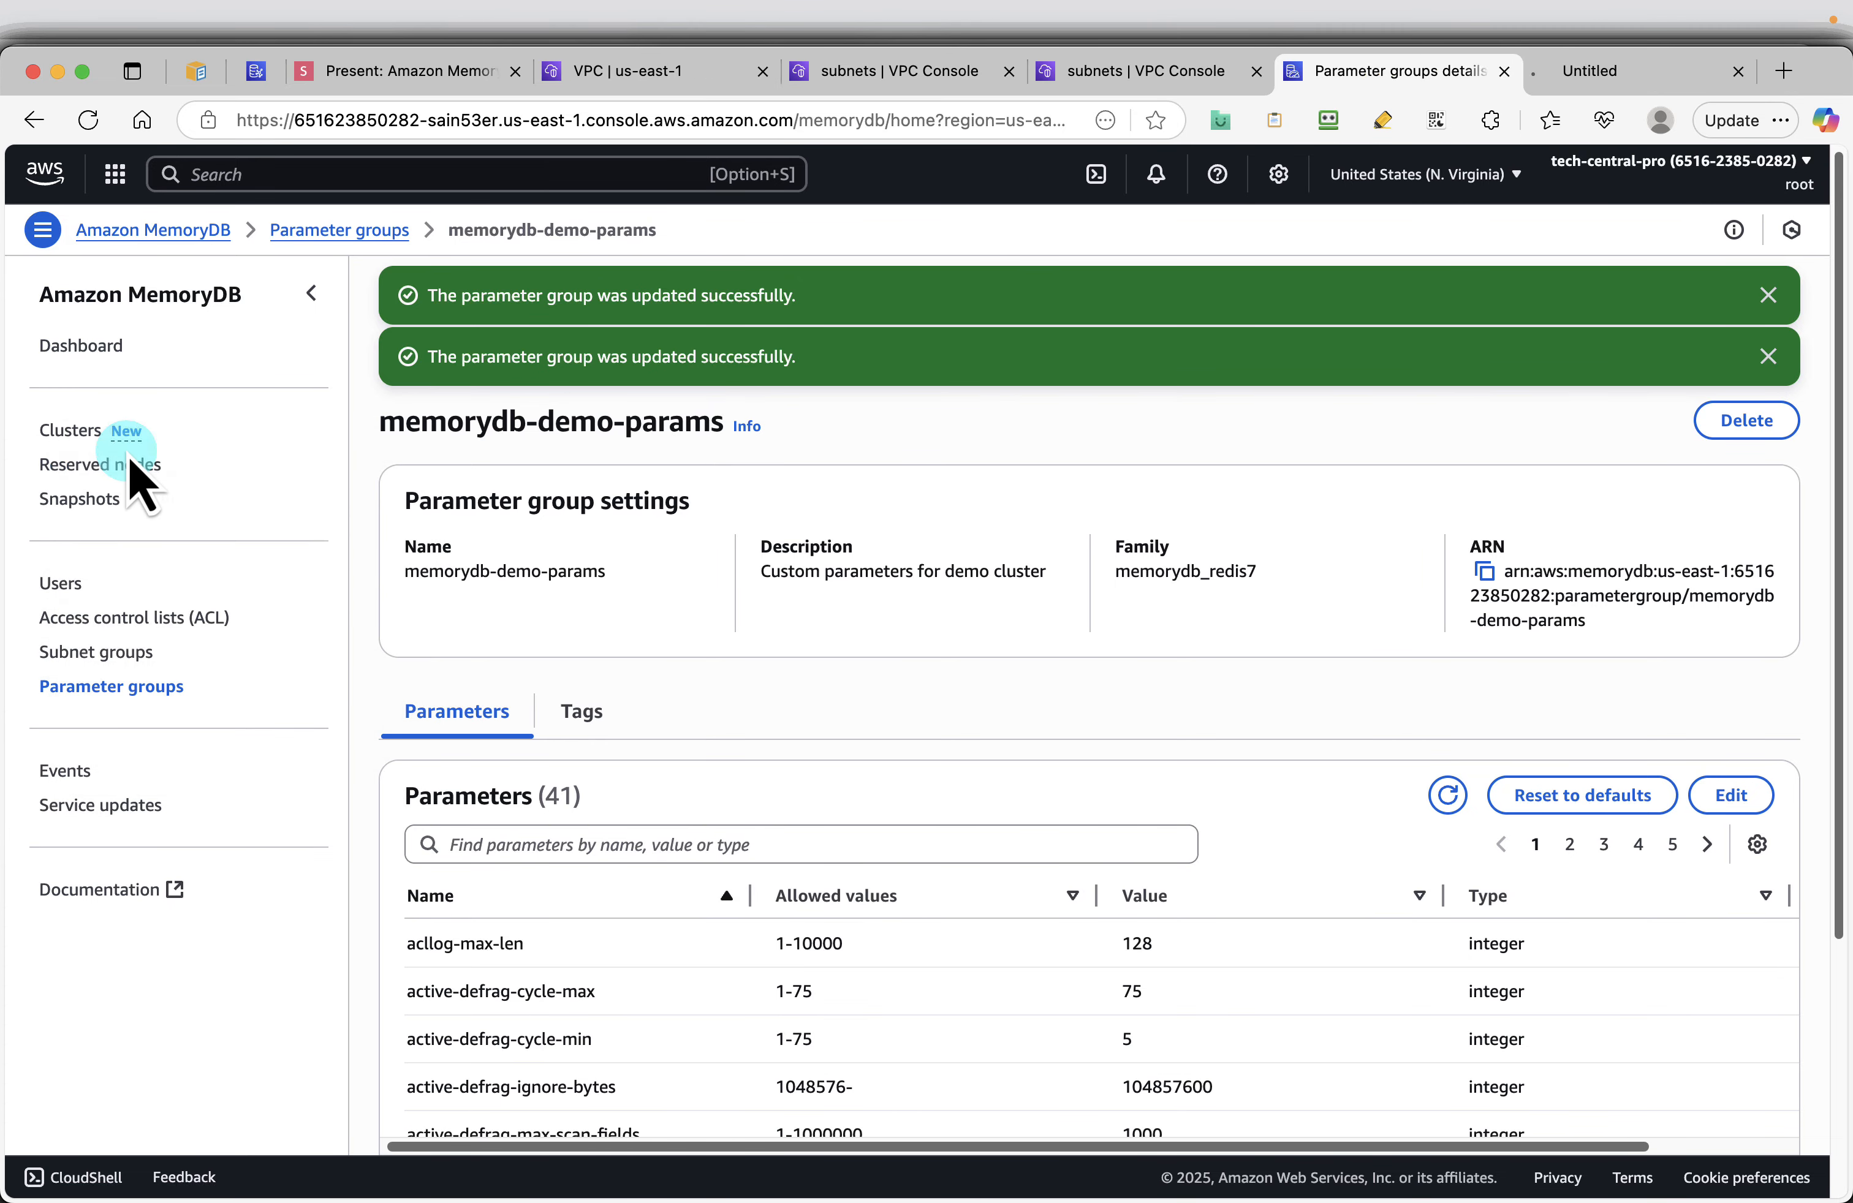
# Dismiss the parameter group update notices and move the Clusters browser tab next to the slides
pyautogui.click(1768, 295)
pyautogui.click(1768, 295)
pyautogui.click(1585, 70)
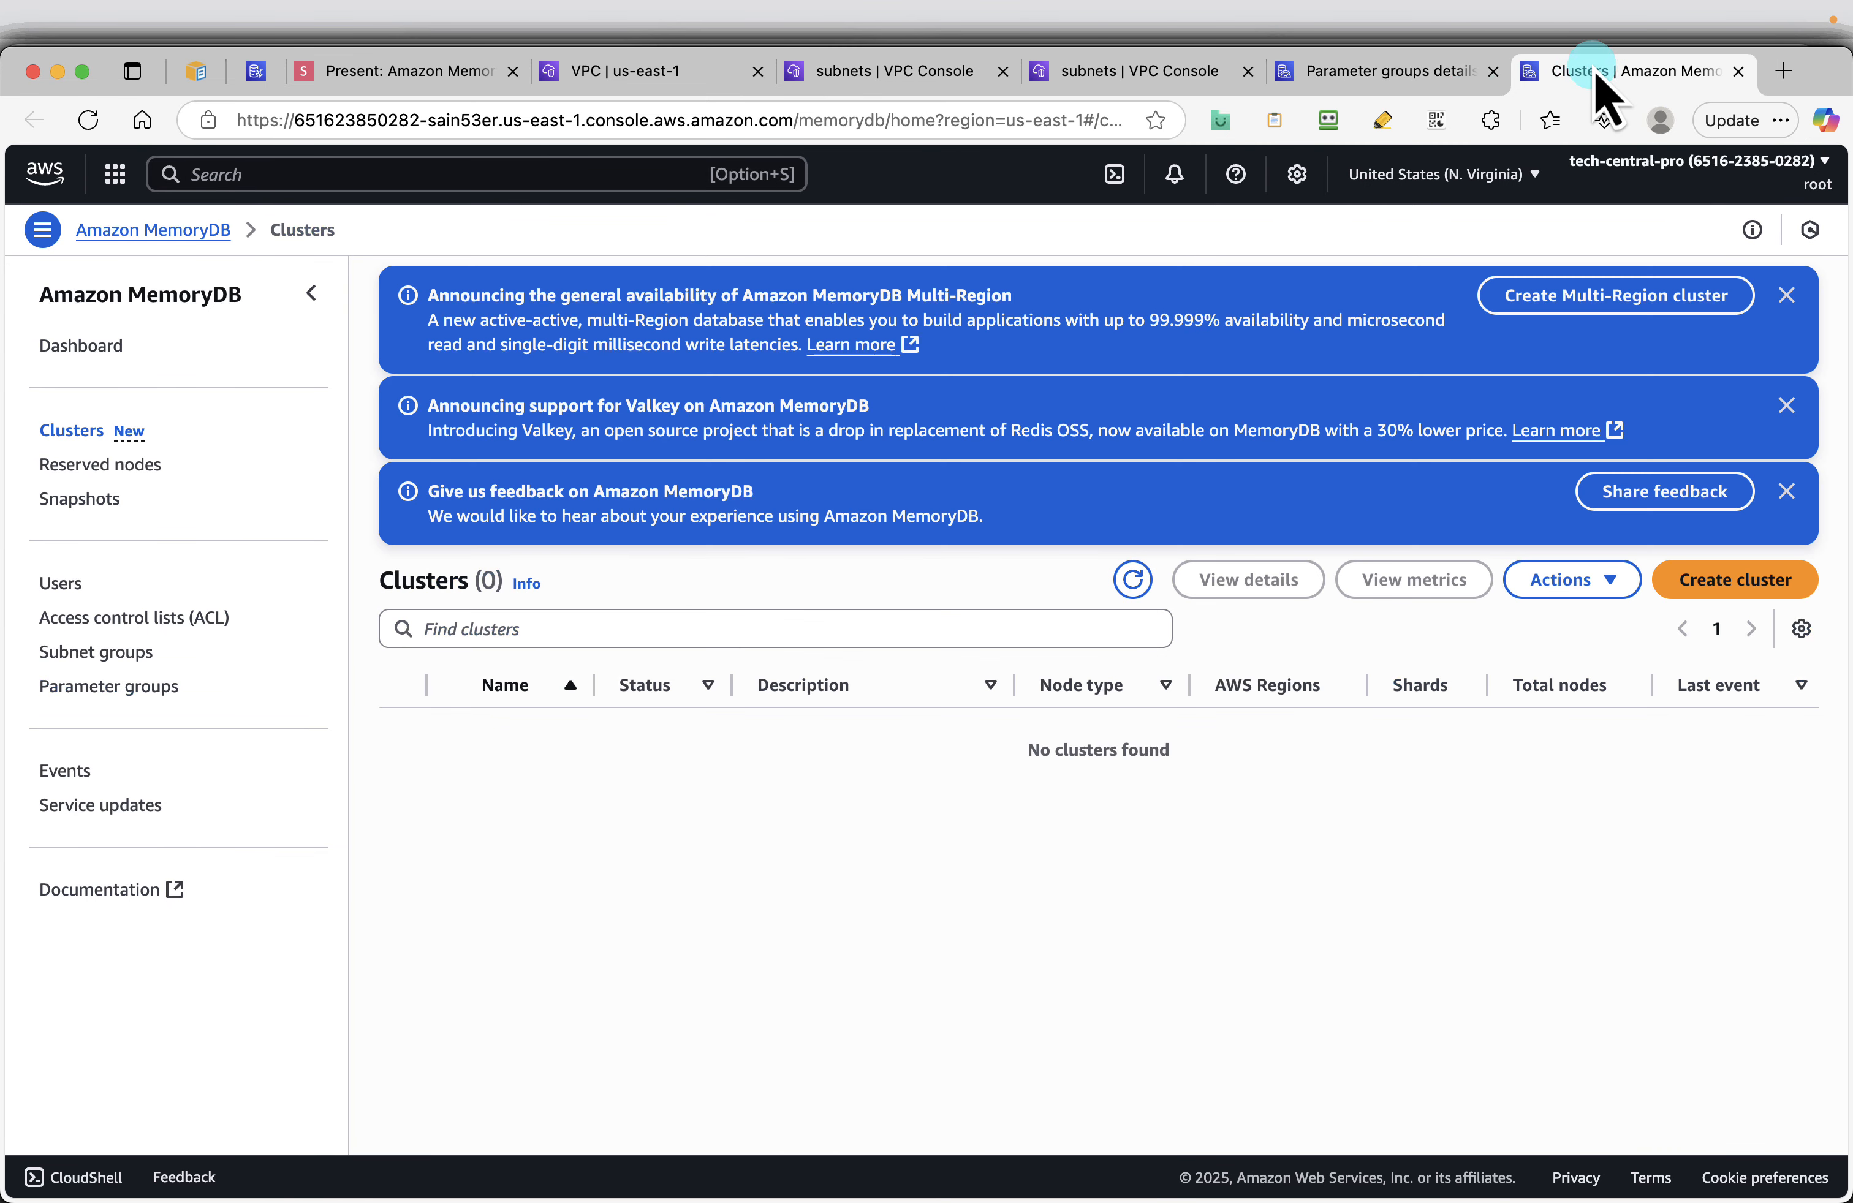
pyautogui.moveTo(1590, 79); pyautogui.dragTo(505, 123)
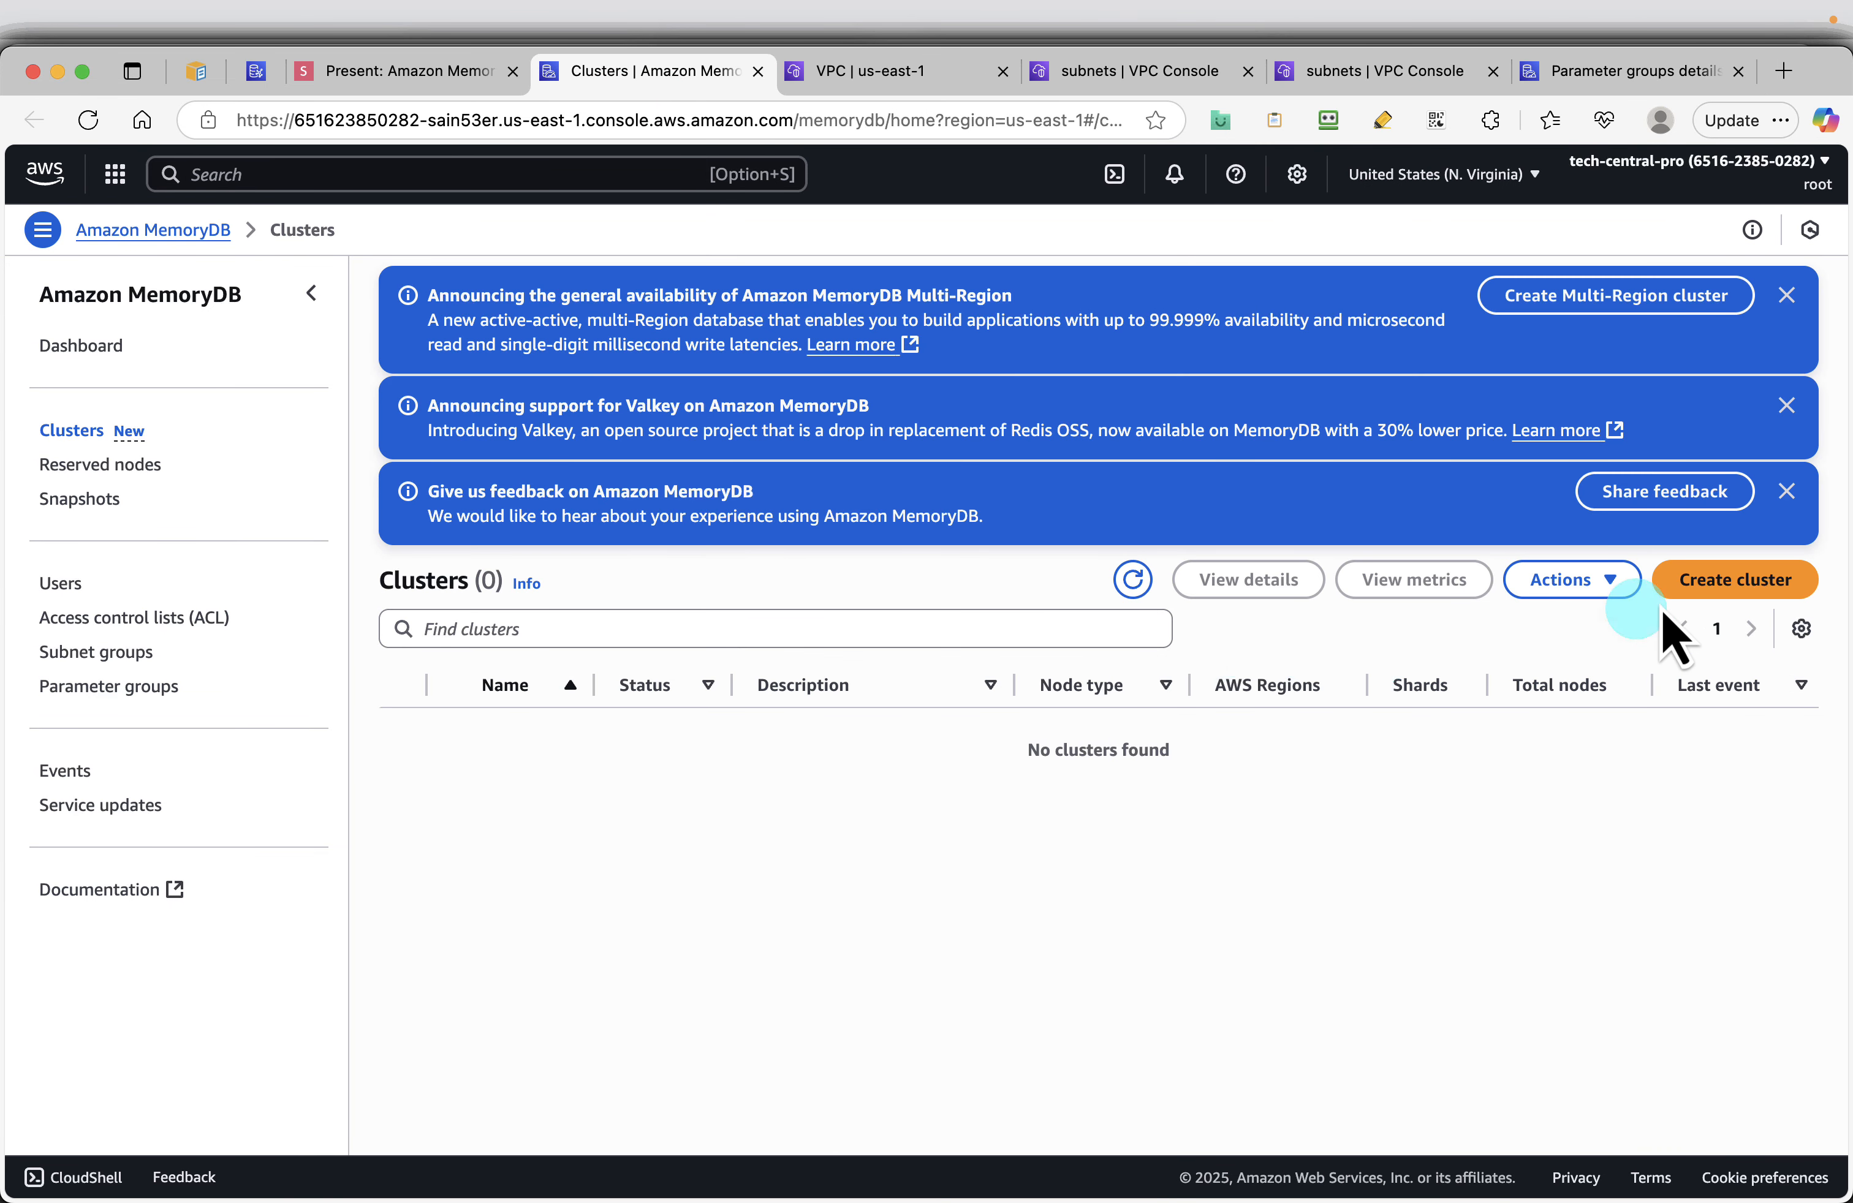
# Start creating a MemoryDB cluster and name it memorydb-demo-cluster, copied from the Cluster info slide
pyautogui.click(1705, 598)
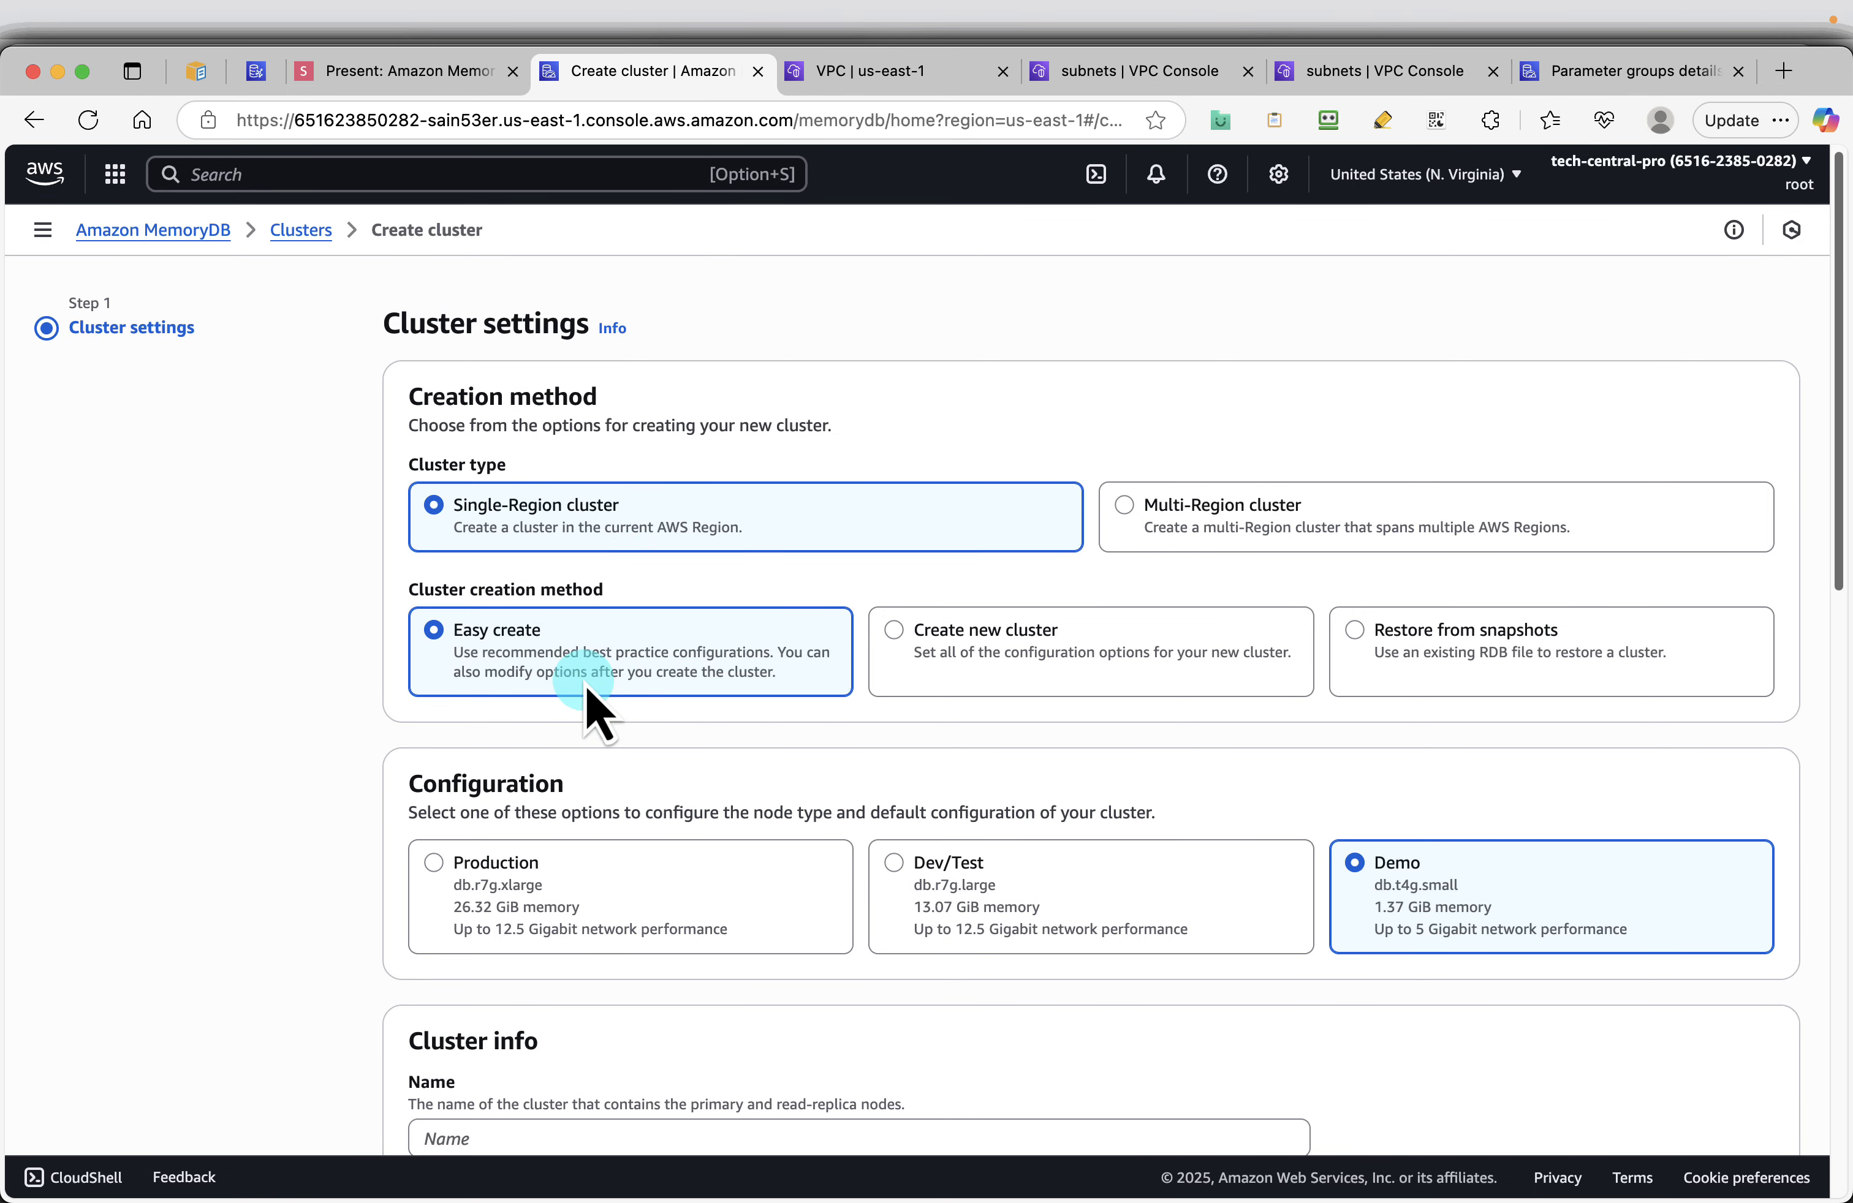
pyautogui.scroll(-2, 586, 707)
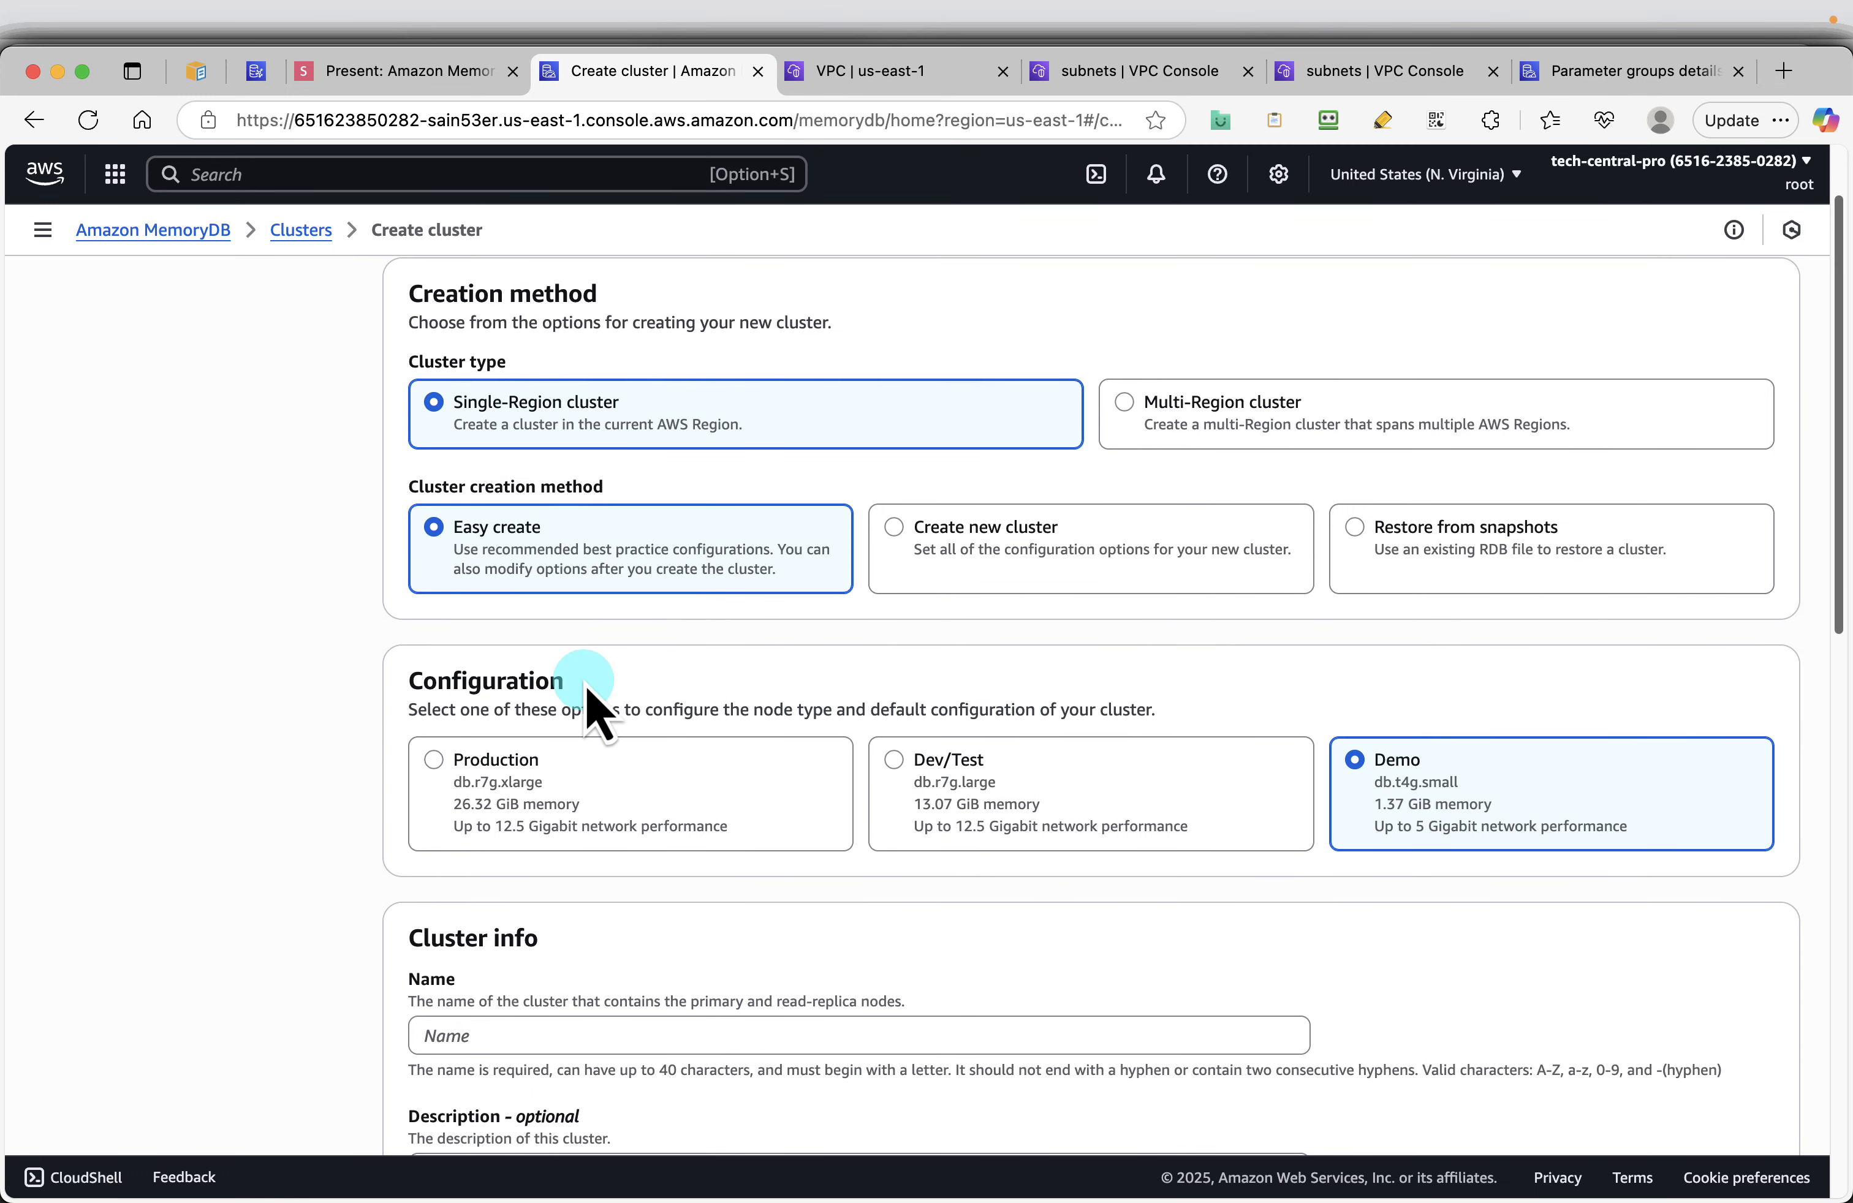
pyautogui.scroll(-2, 1437, 805)
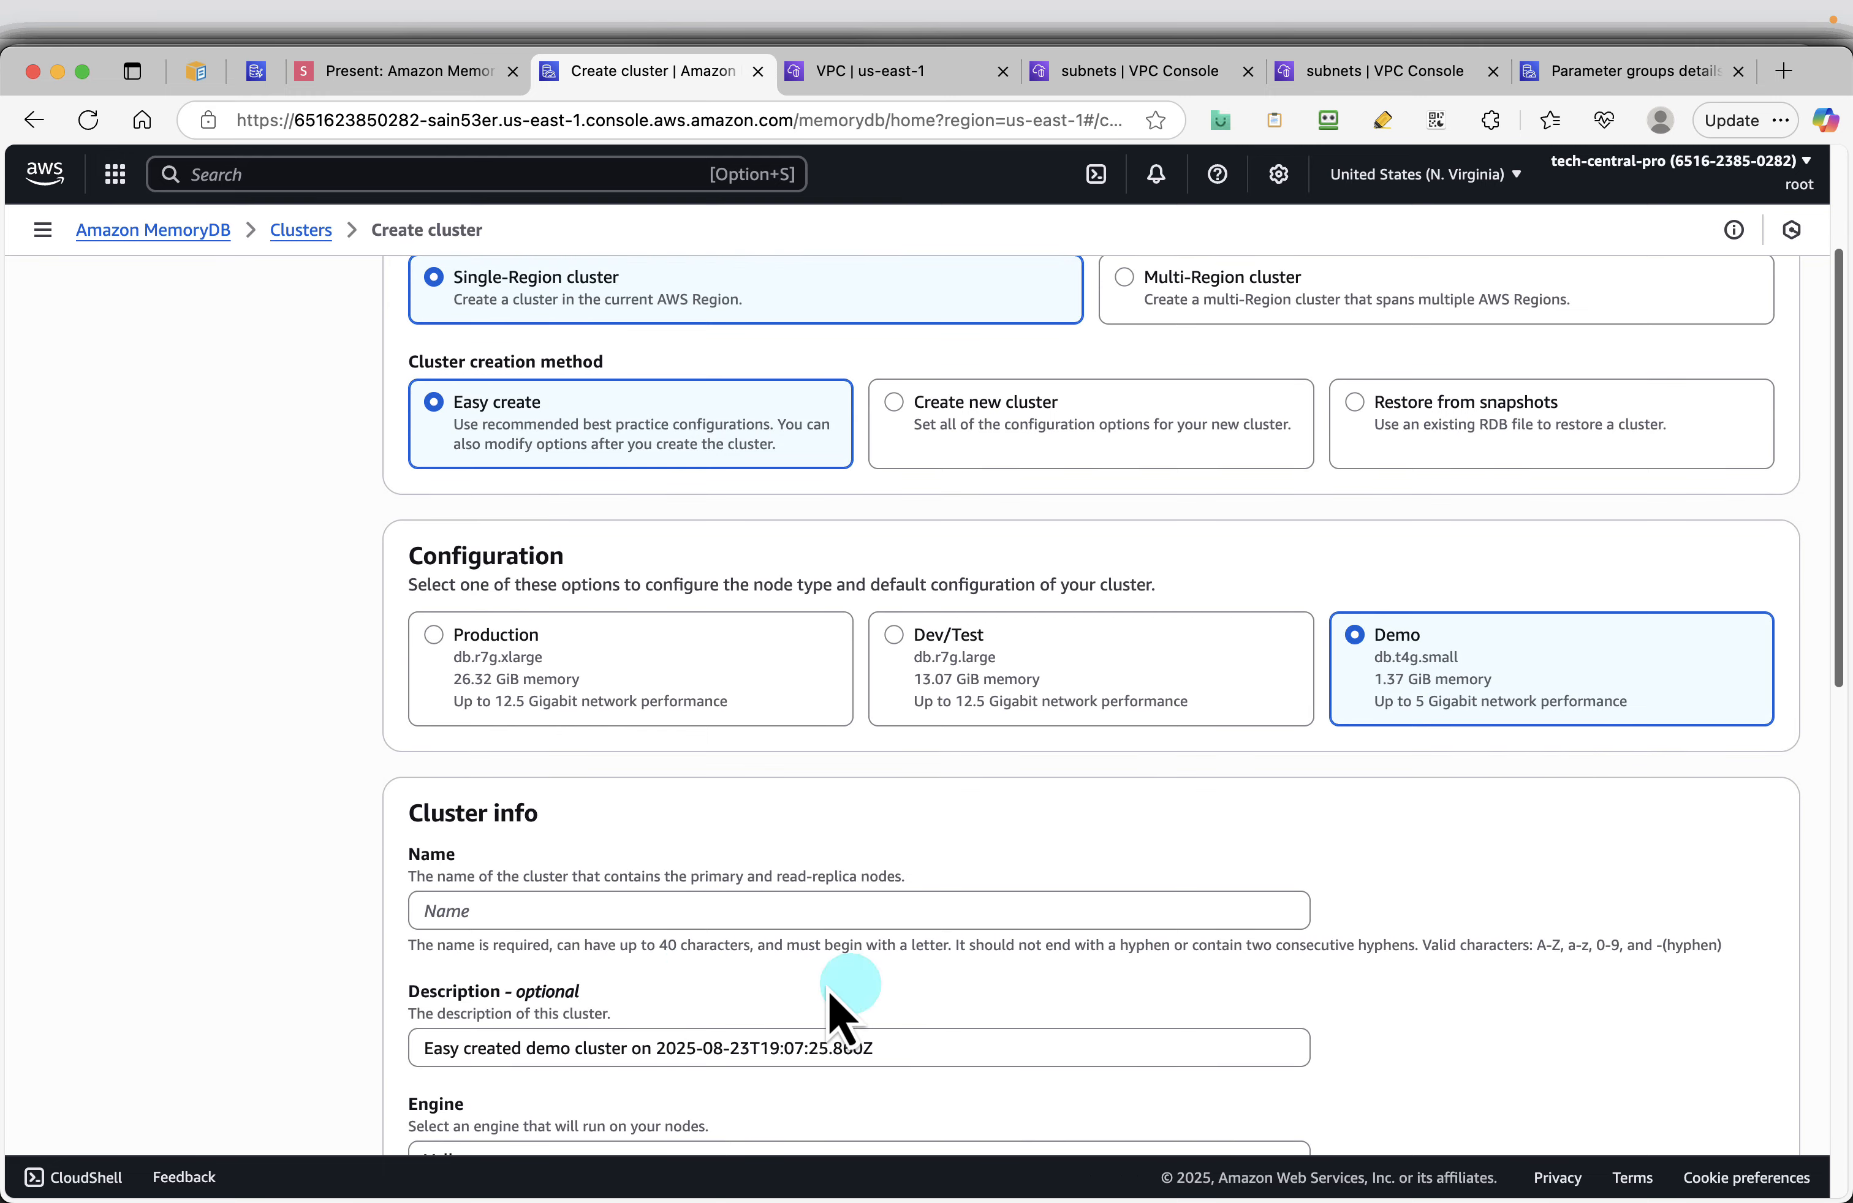
pyautogui.click(617, 916)
pyautogui.click(361, 82)
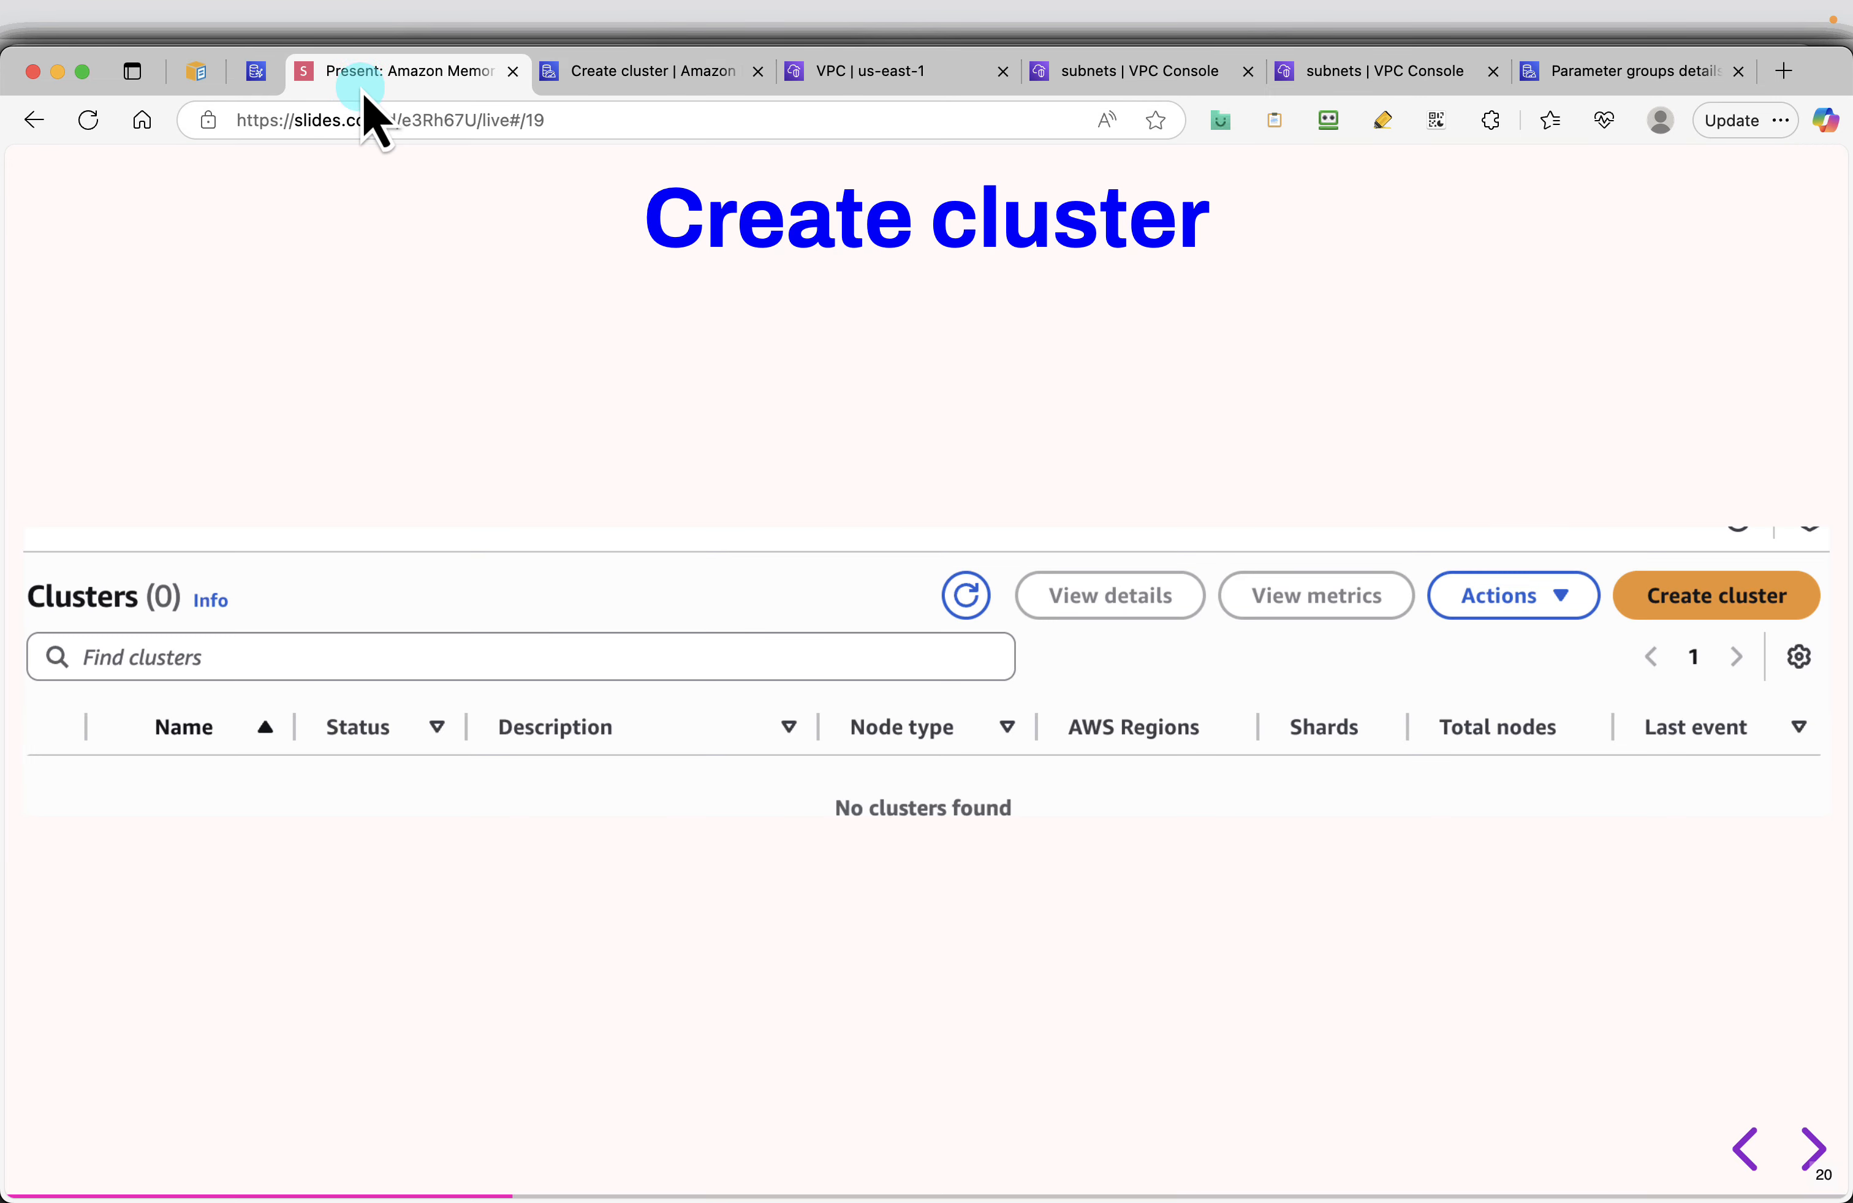
pyautogui.press('Right')
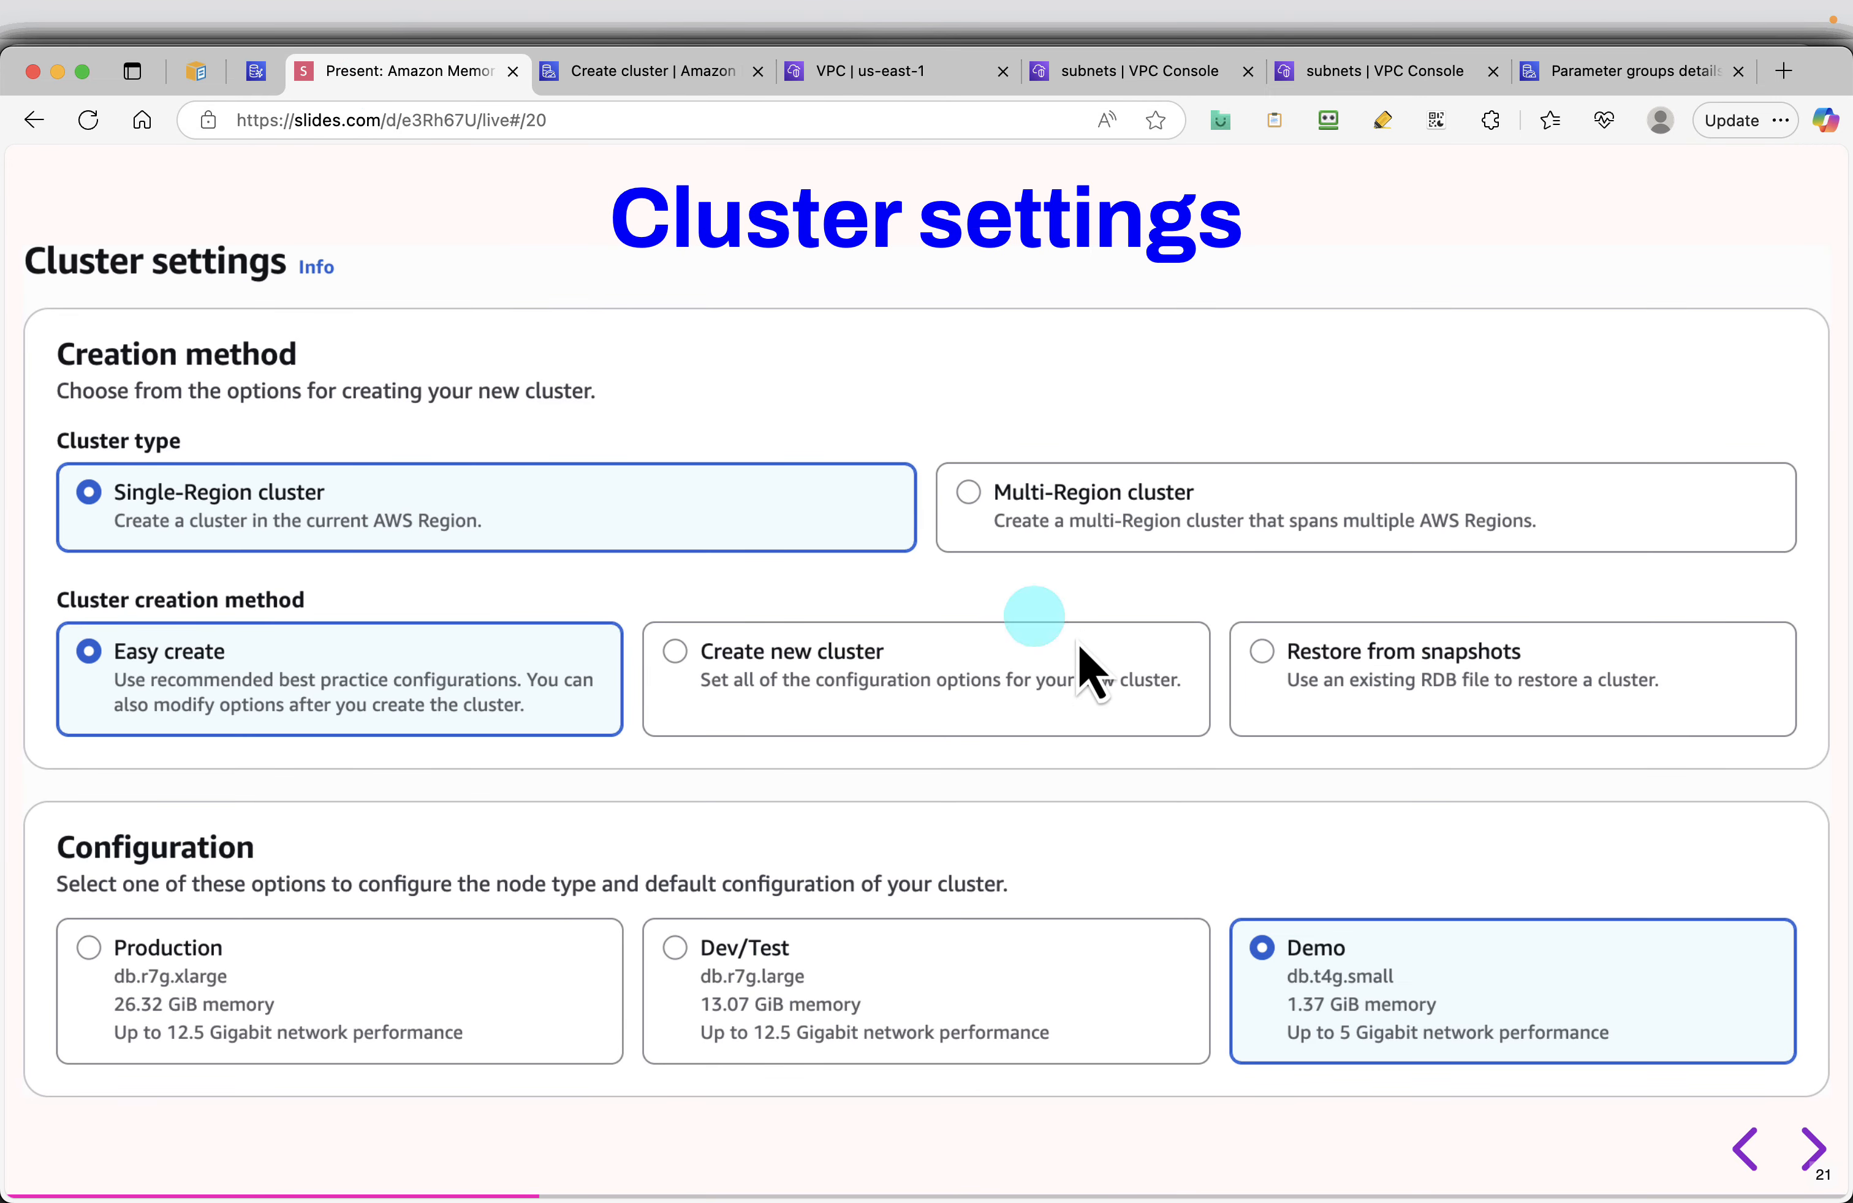
pyautogui.press('Right')
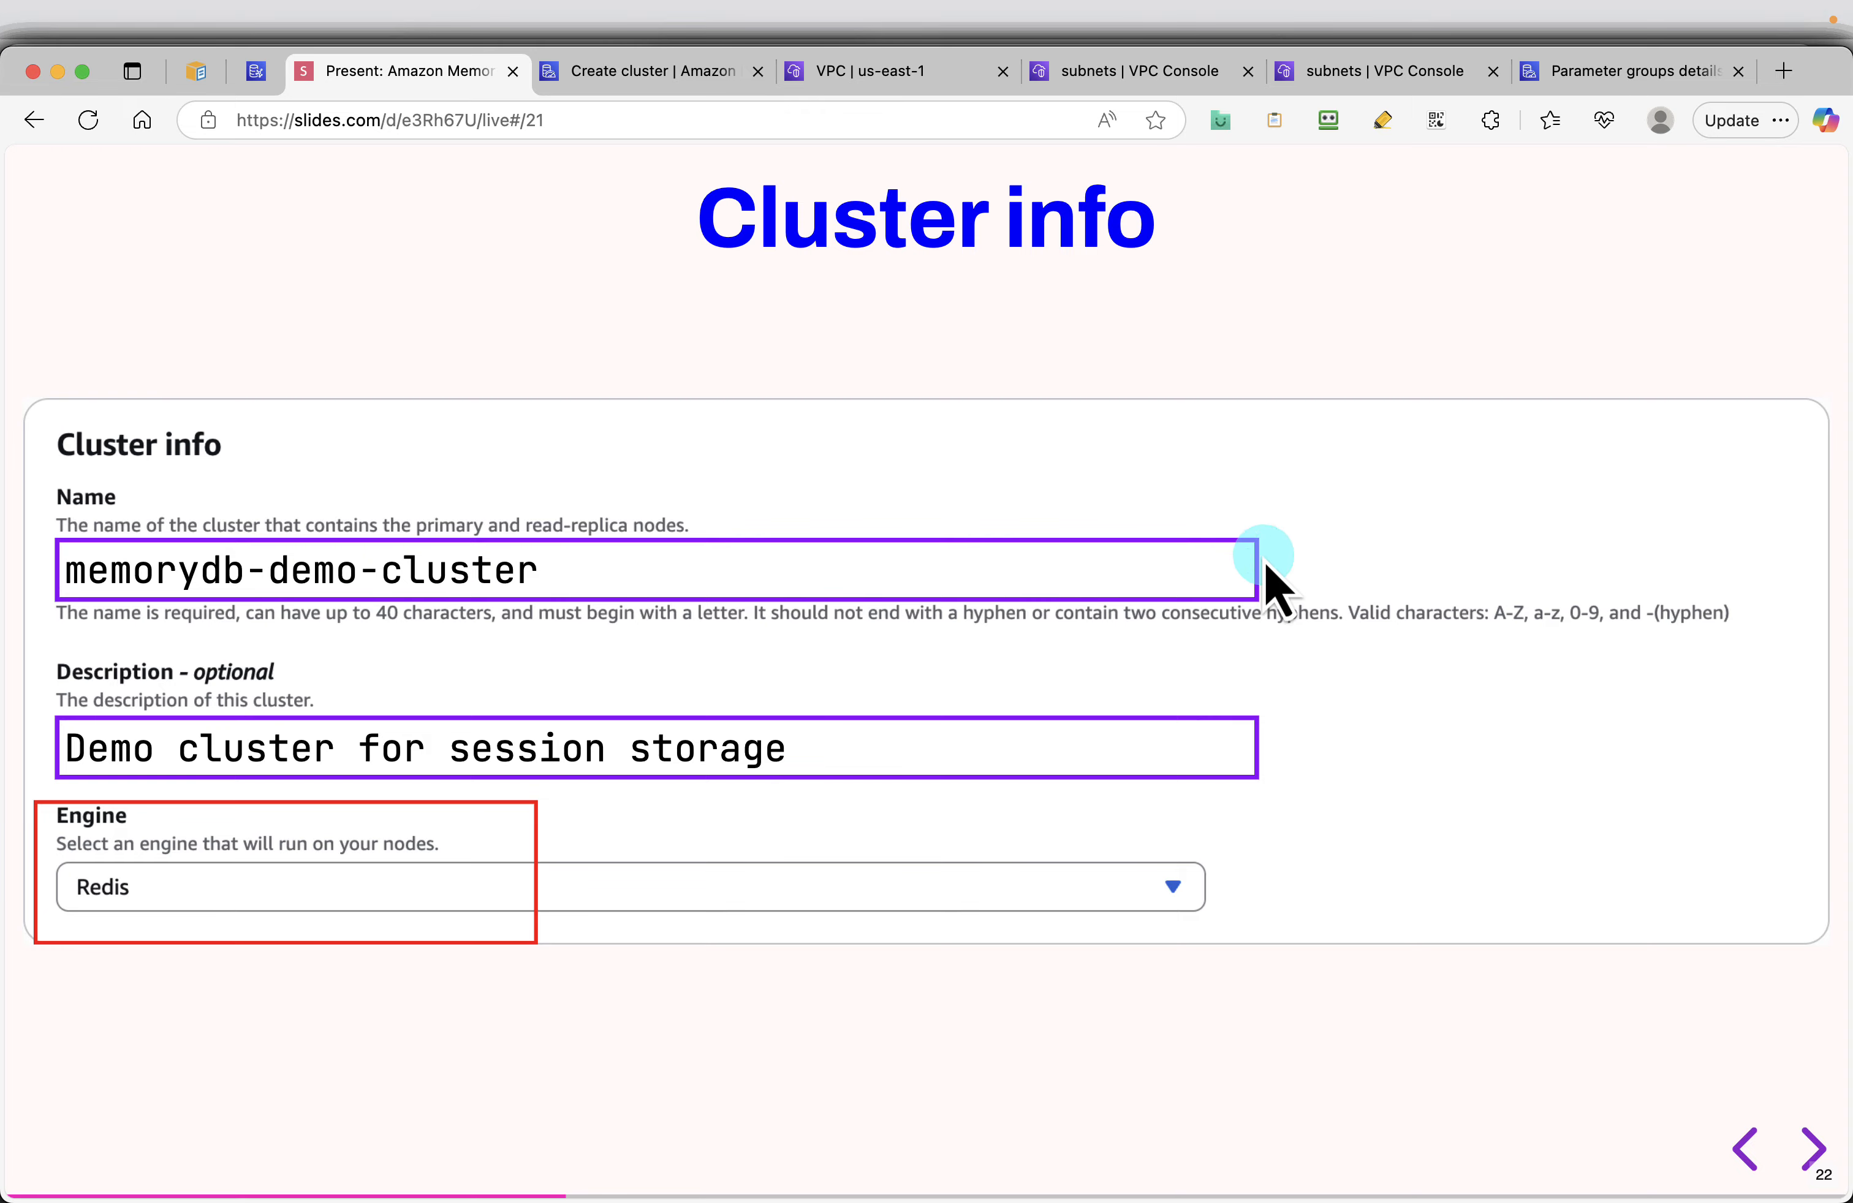
pyautogui.click(625, 75)
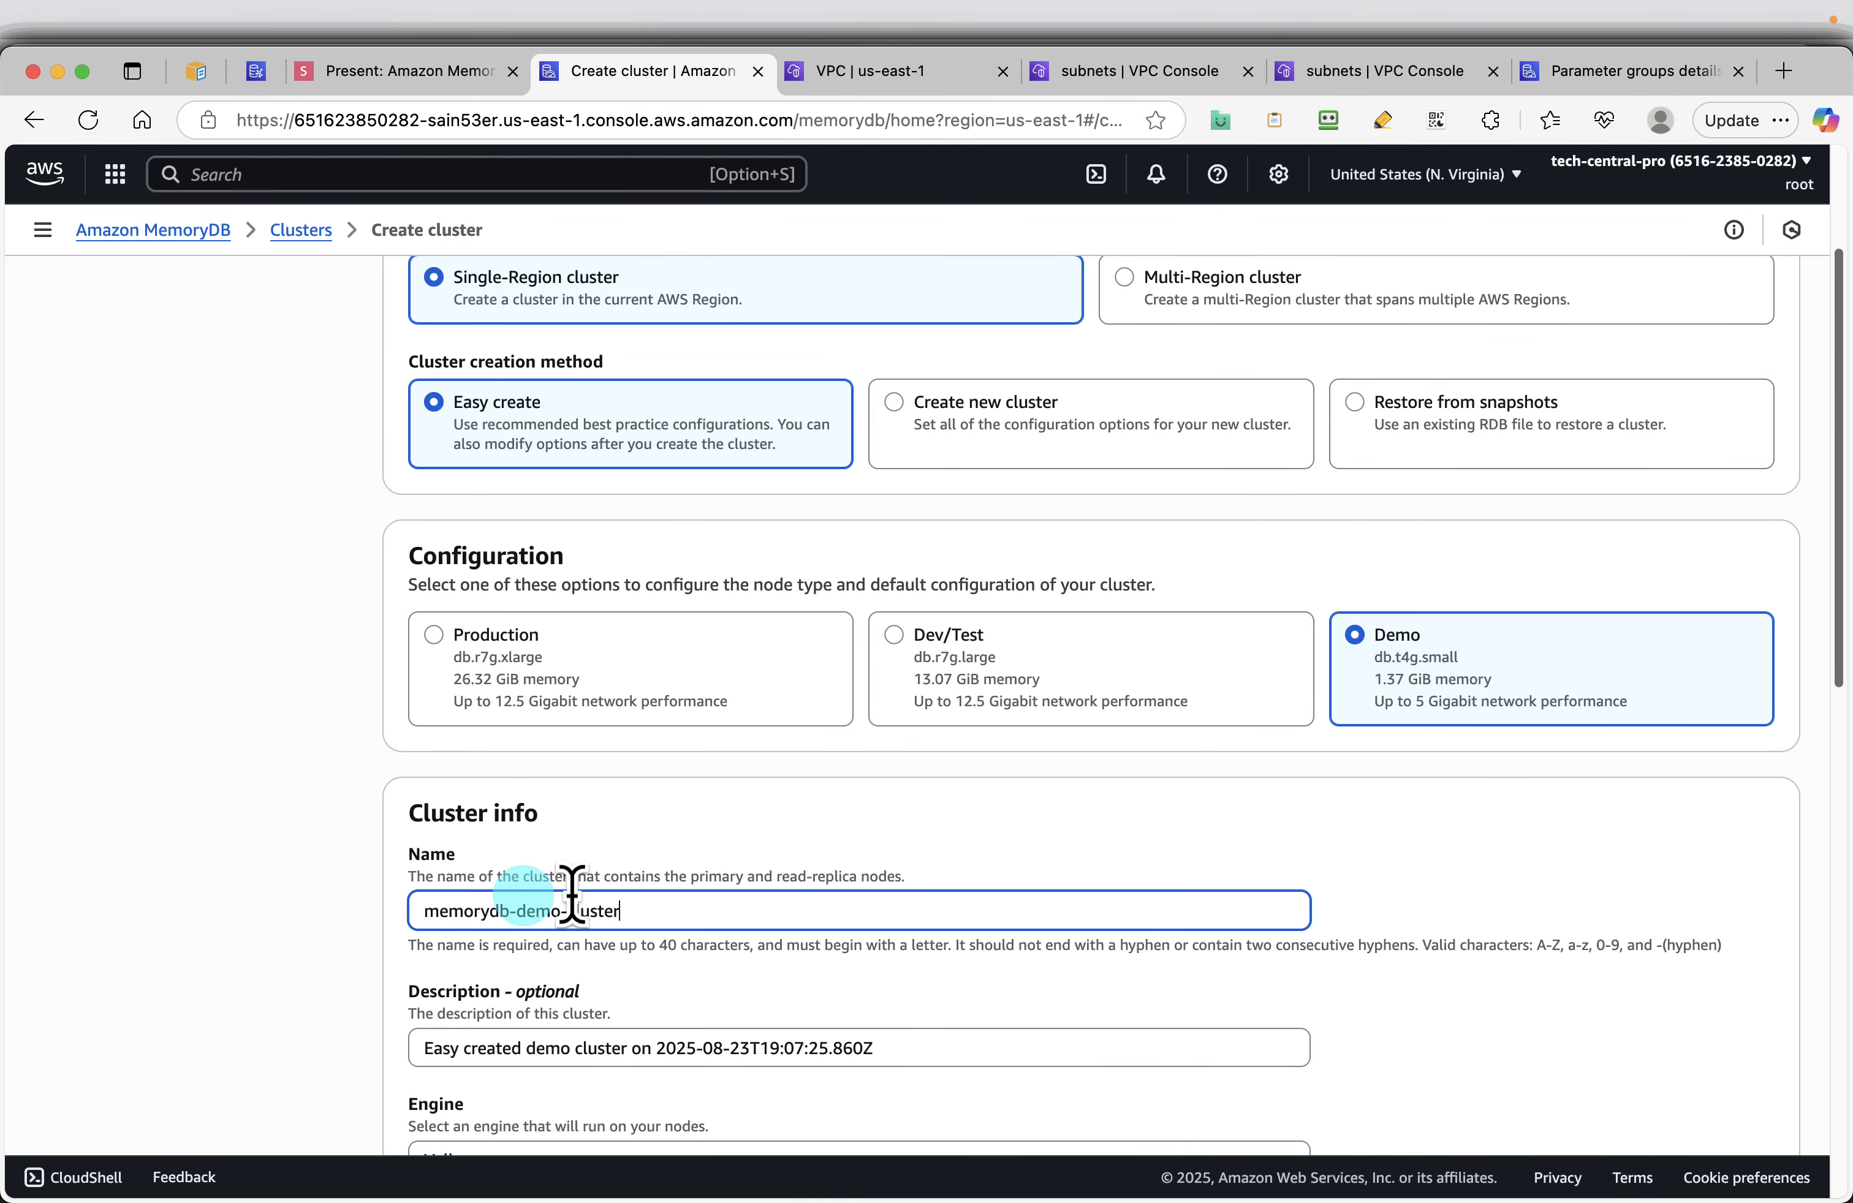
# Check the Cluster info slide and set the cluster description to "Demo cluster for session storage"
pyautogui.scroll(-3, 572, 893)
pyautogui.click(359, 72)
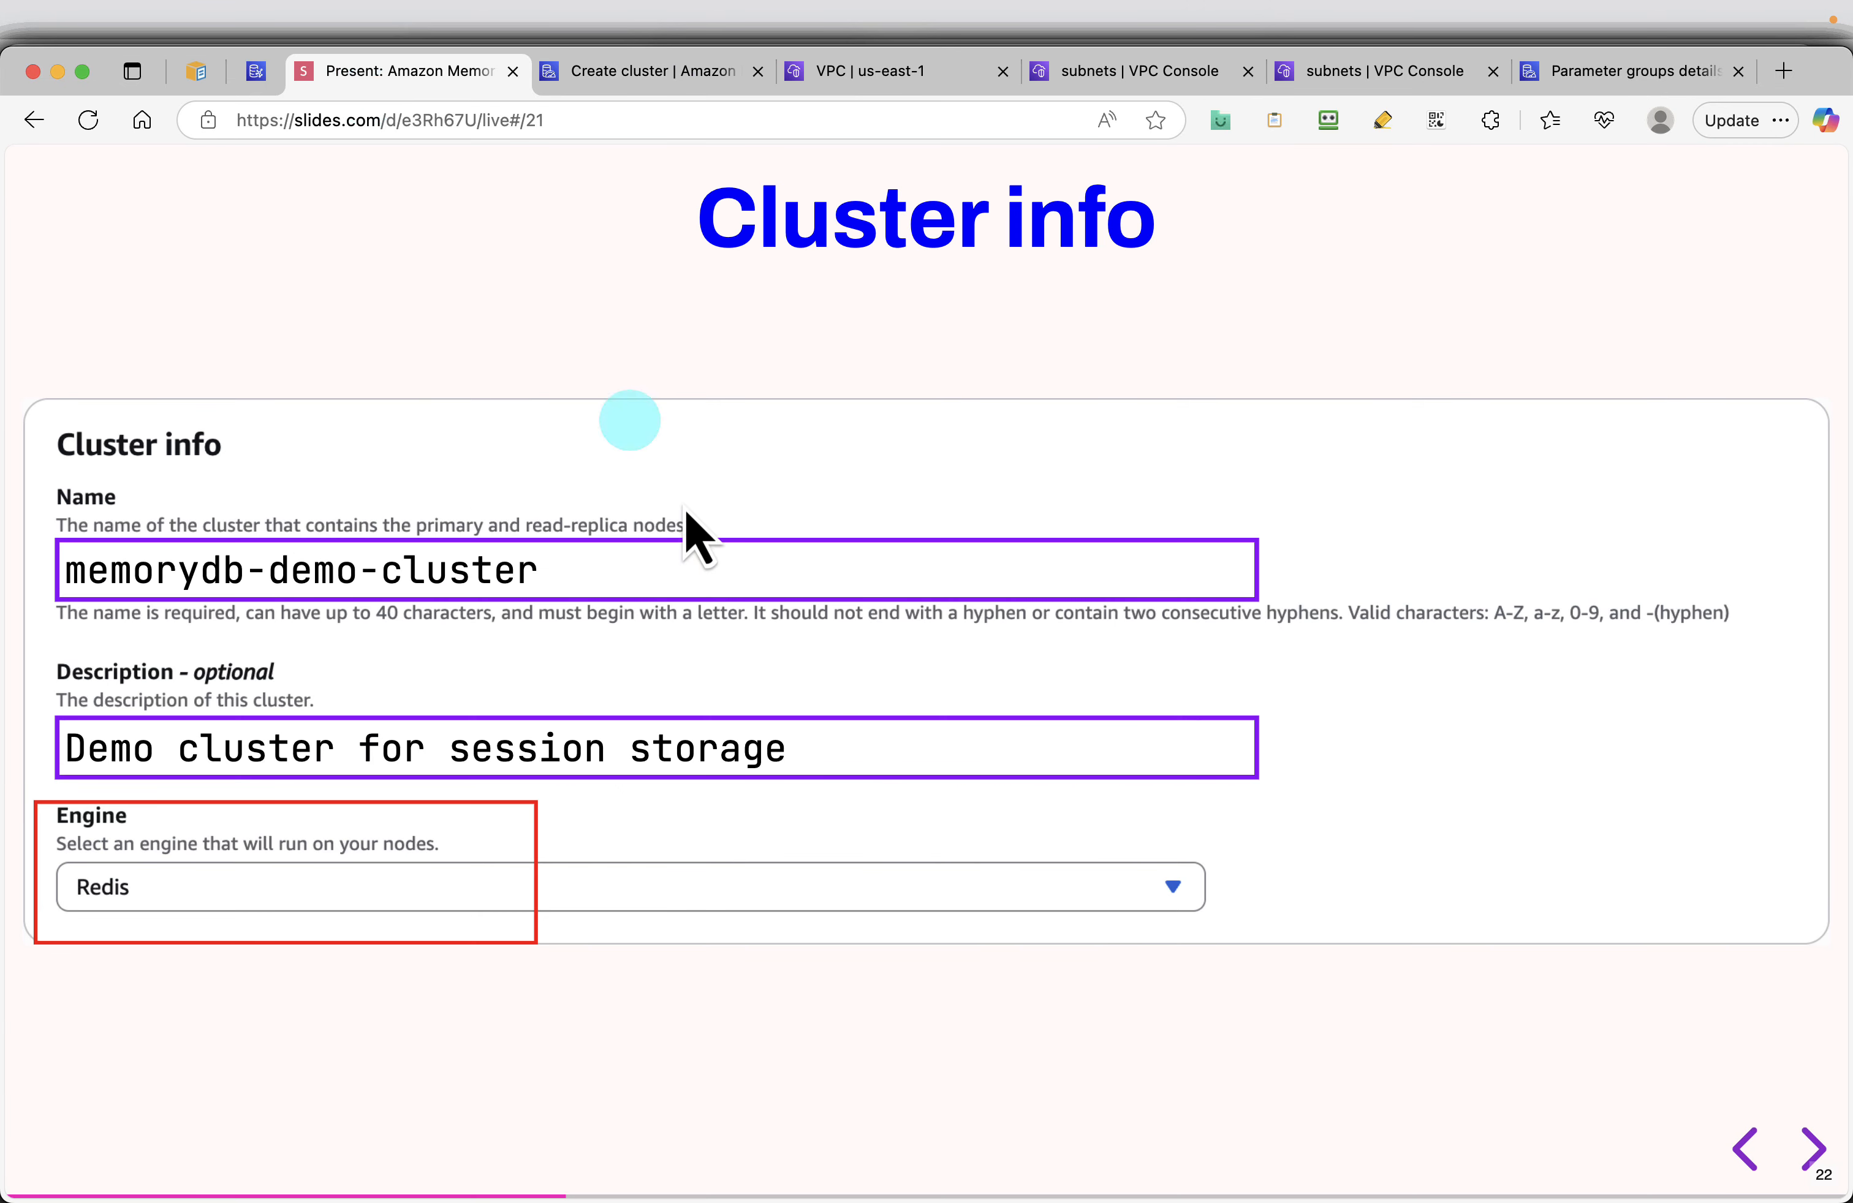
pyautogui.moveTo(1184, 752)
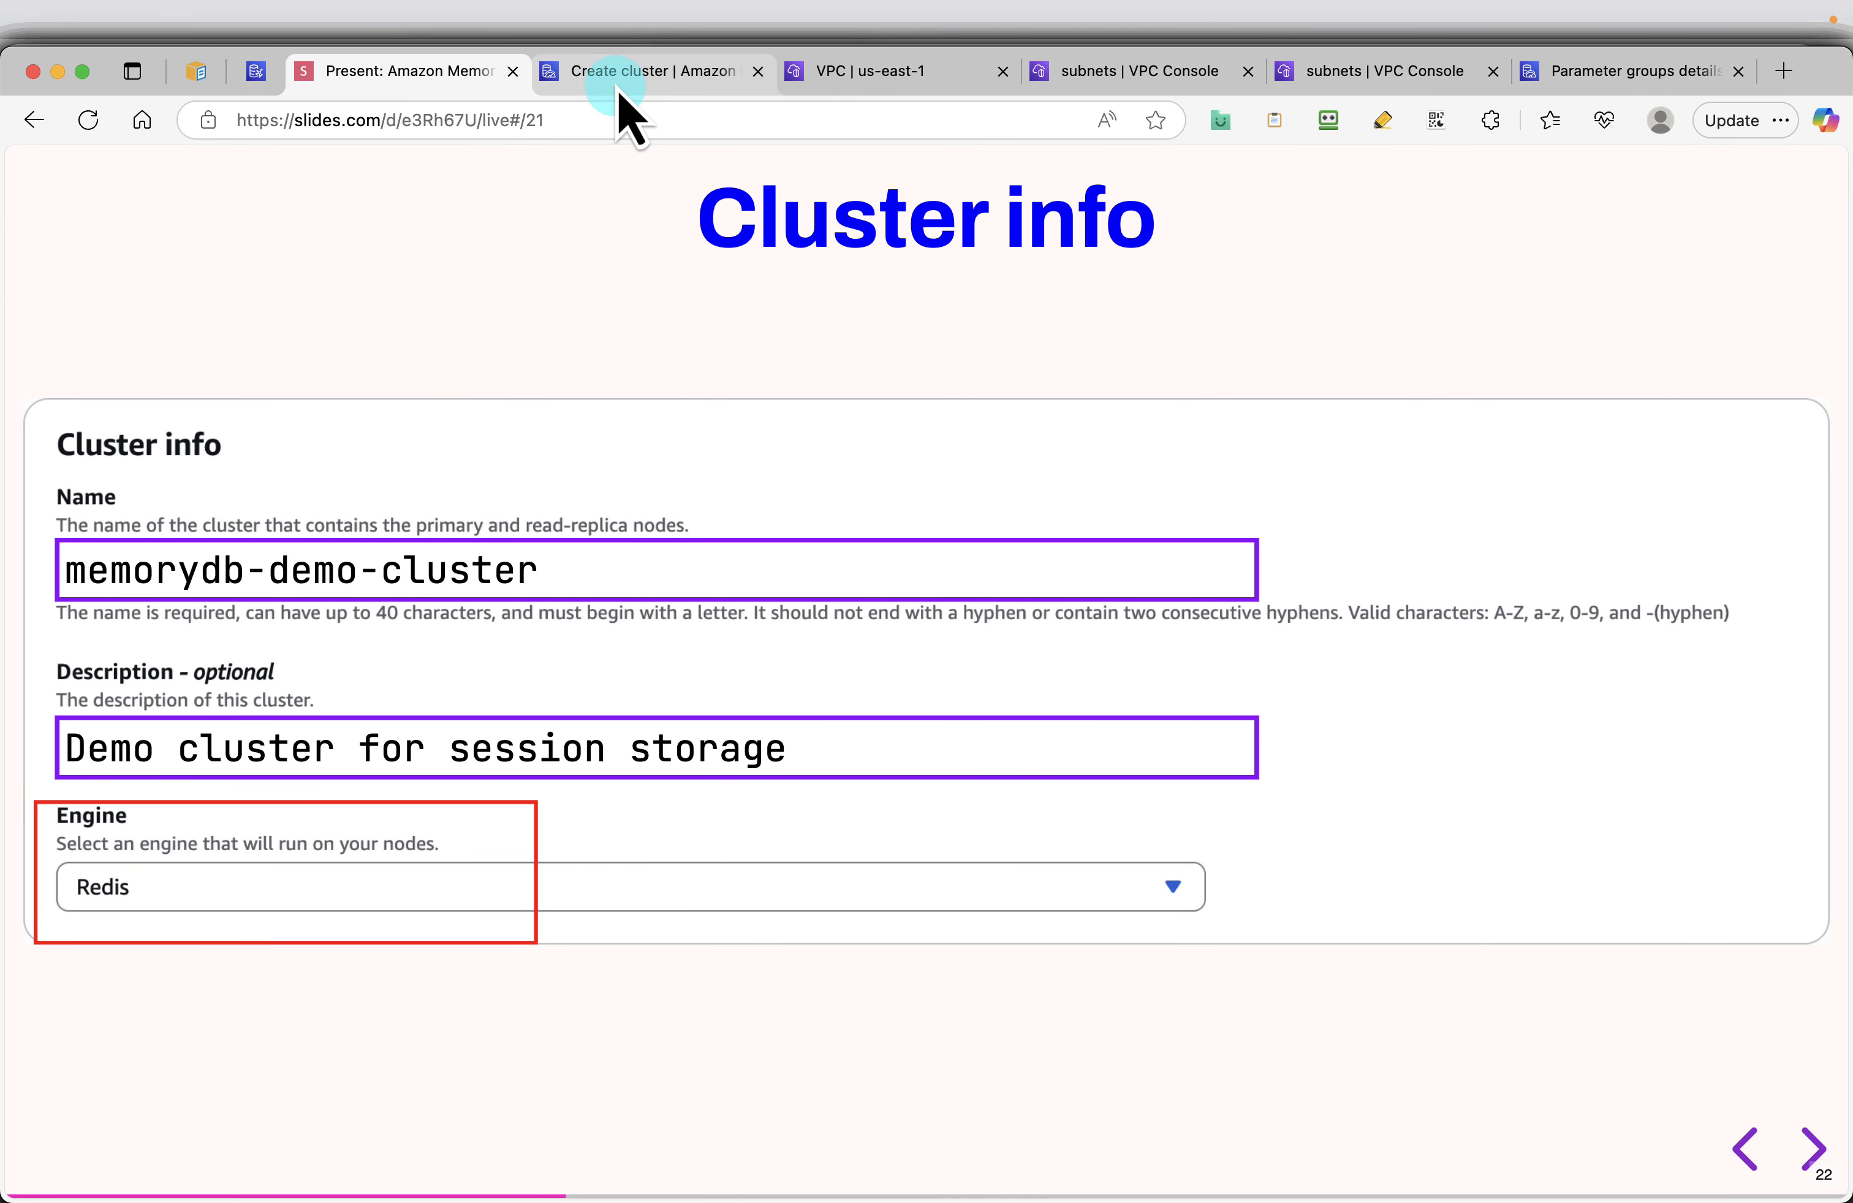
pyautogui.click(625, 71)
pyautogui.click(620, 923)
pyautogui.press('super+a')
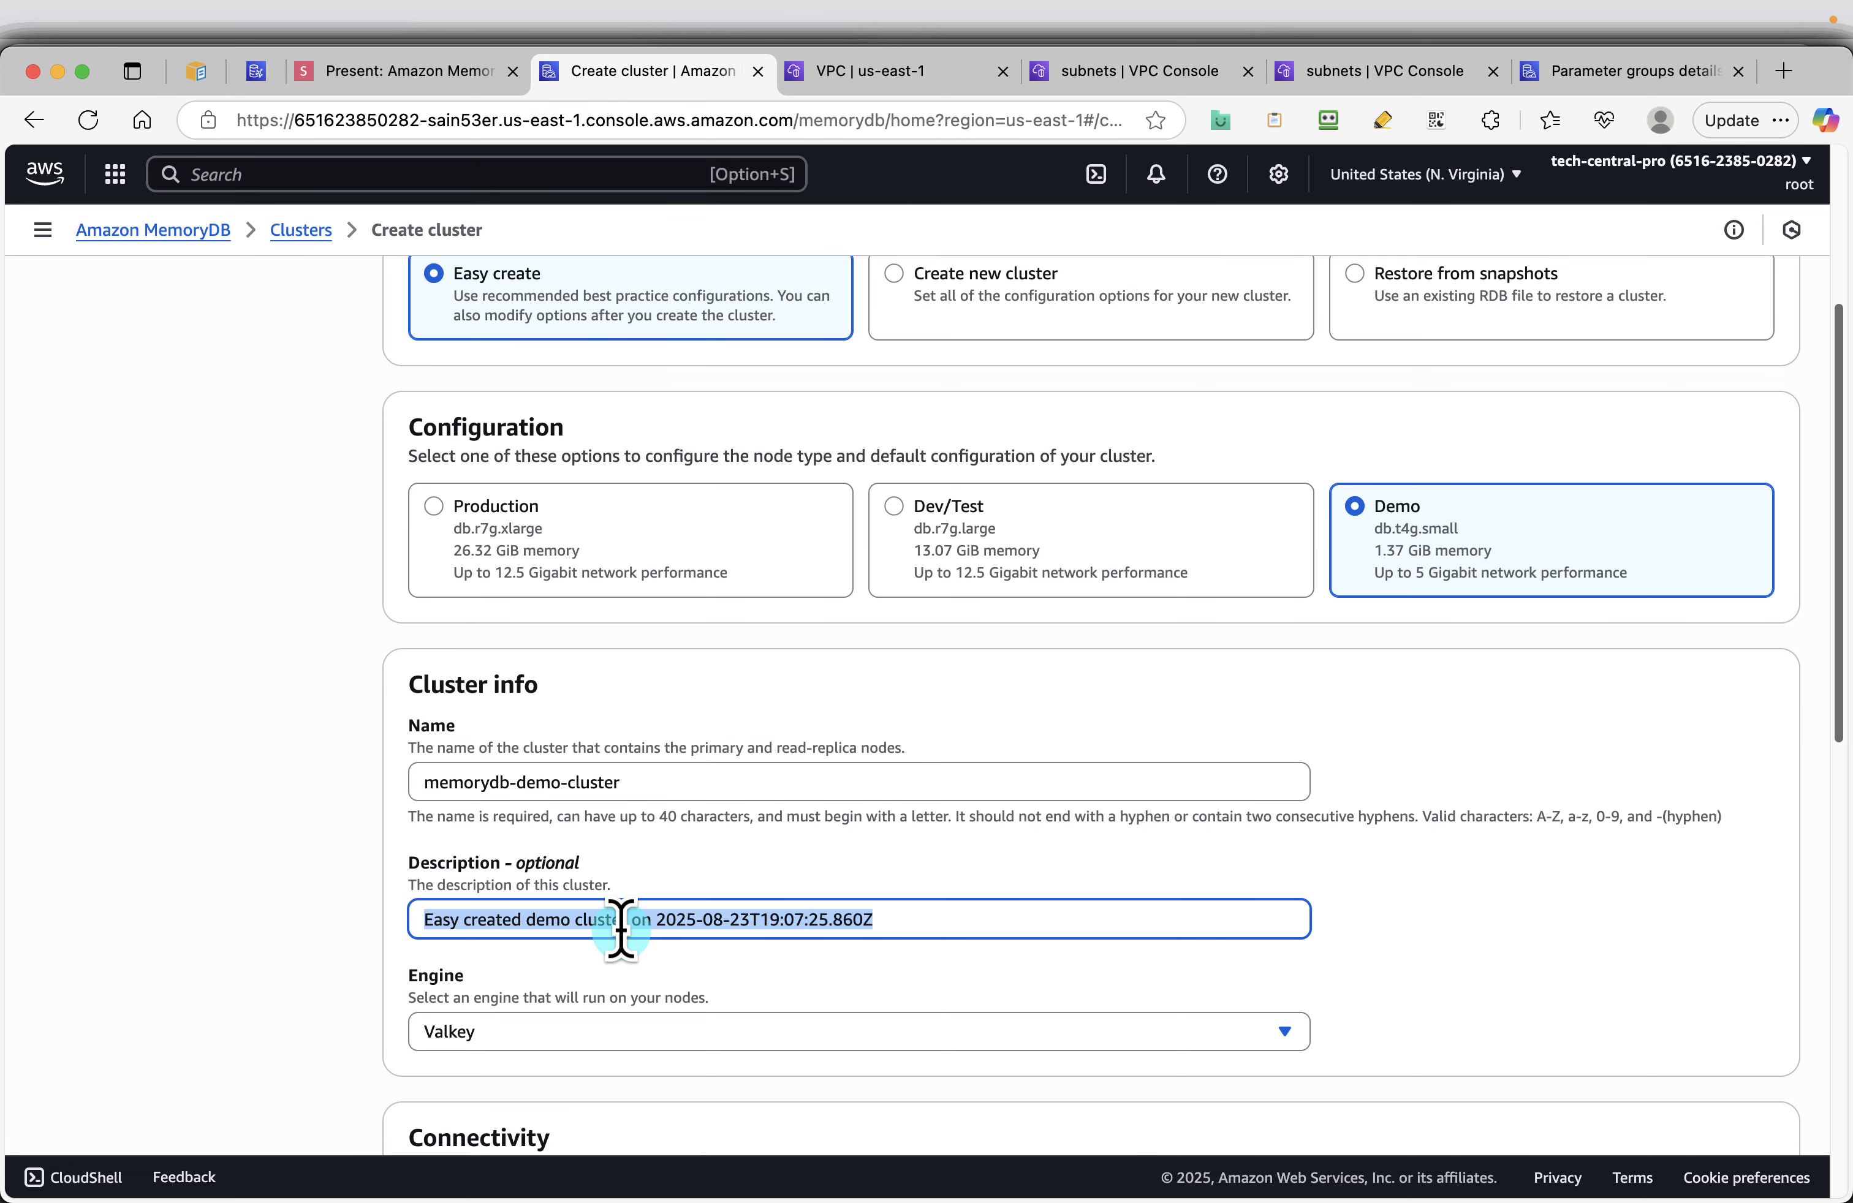
pyautogui.write('Demo cluster for session storage')
# Set the cluster engine to Redis, as given on the Cluster info slide
pyautogui.scroll(-2, 855, 901)
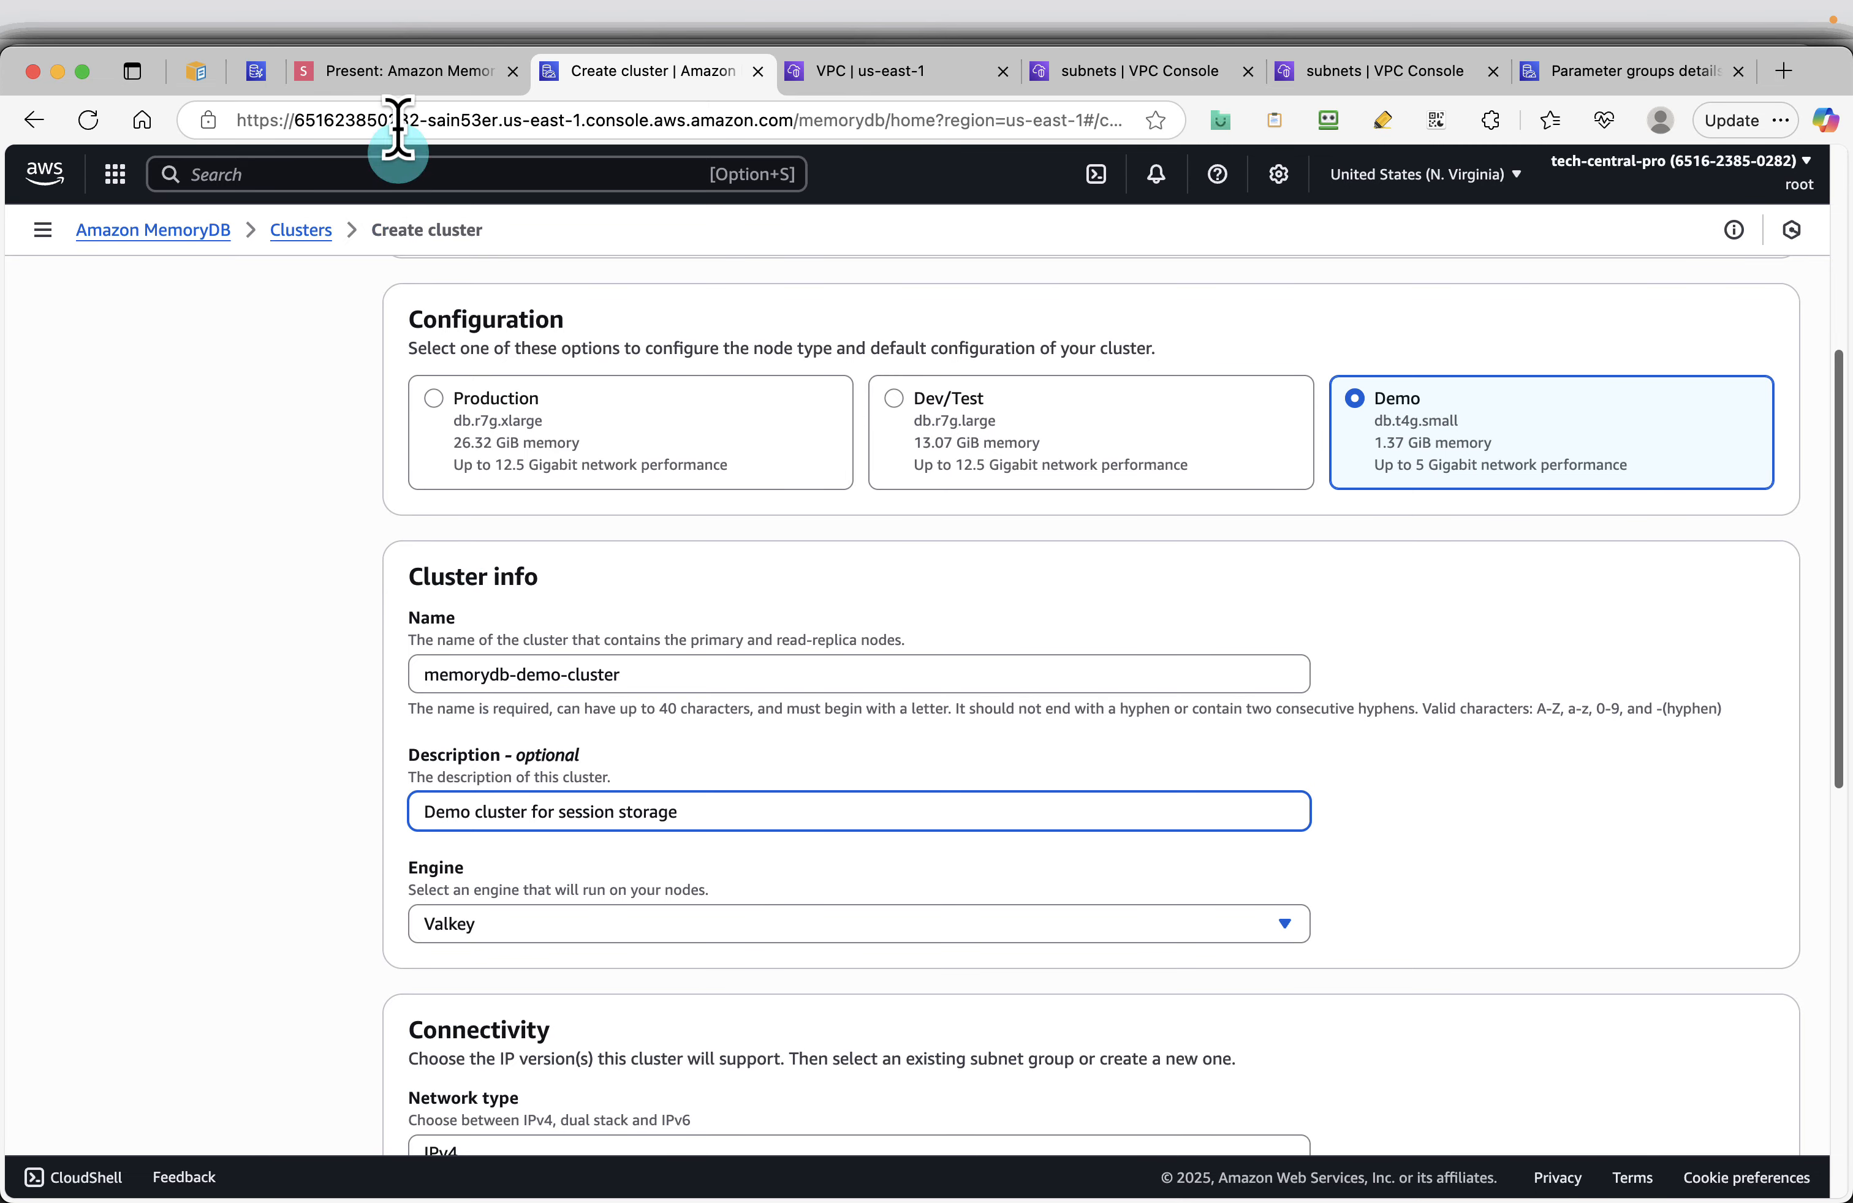
pyautogui.click(398, 71)
pyautogui.click(652, 74)
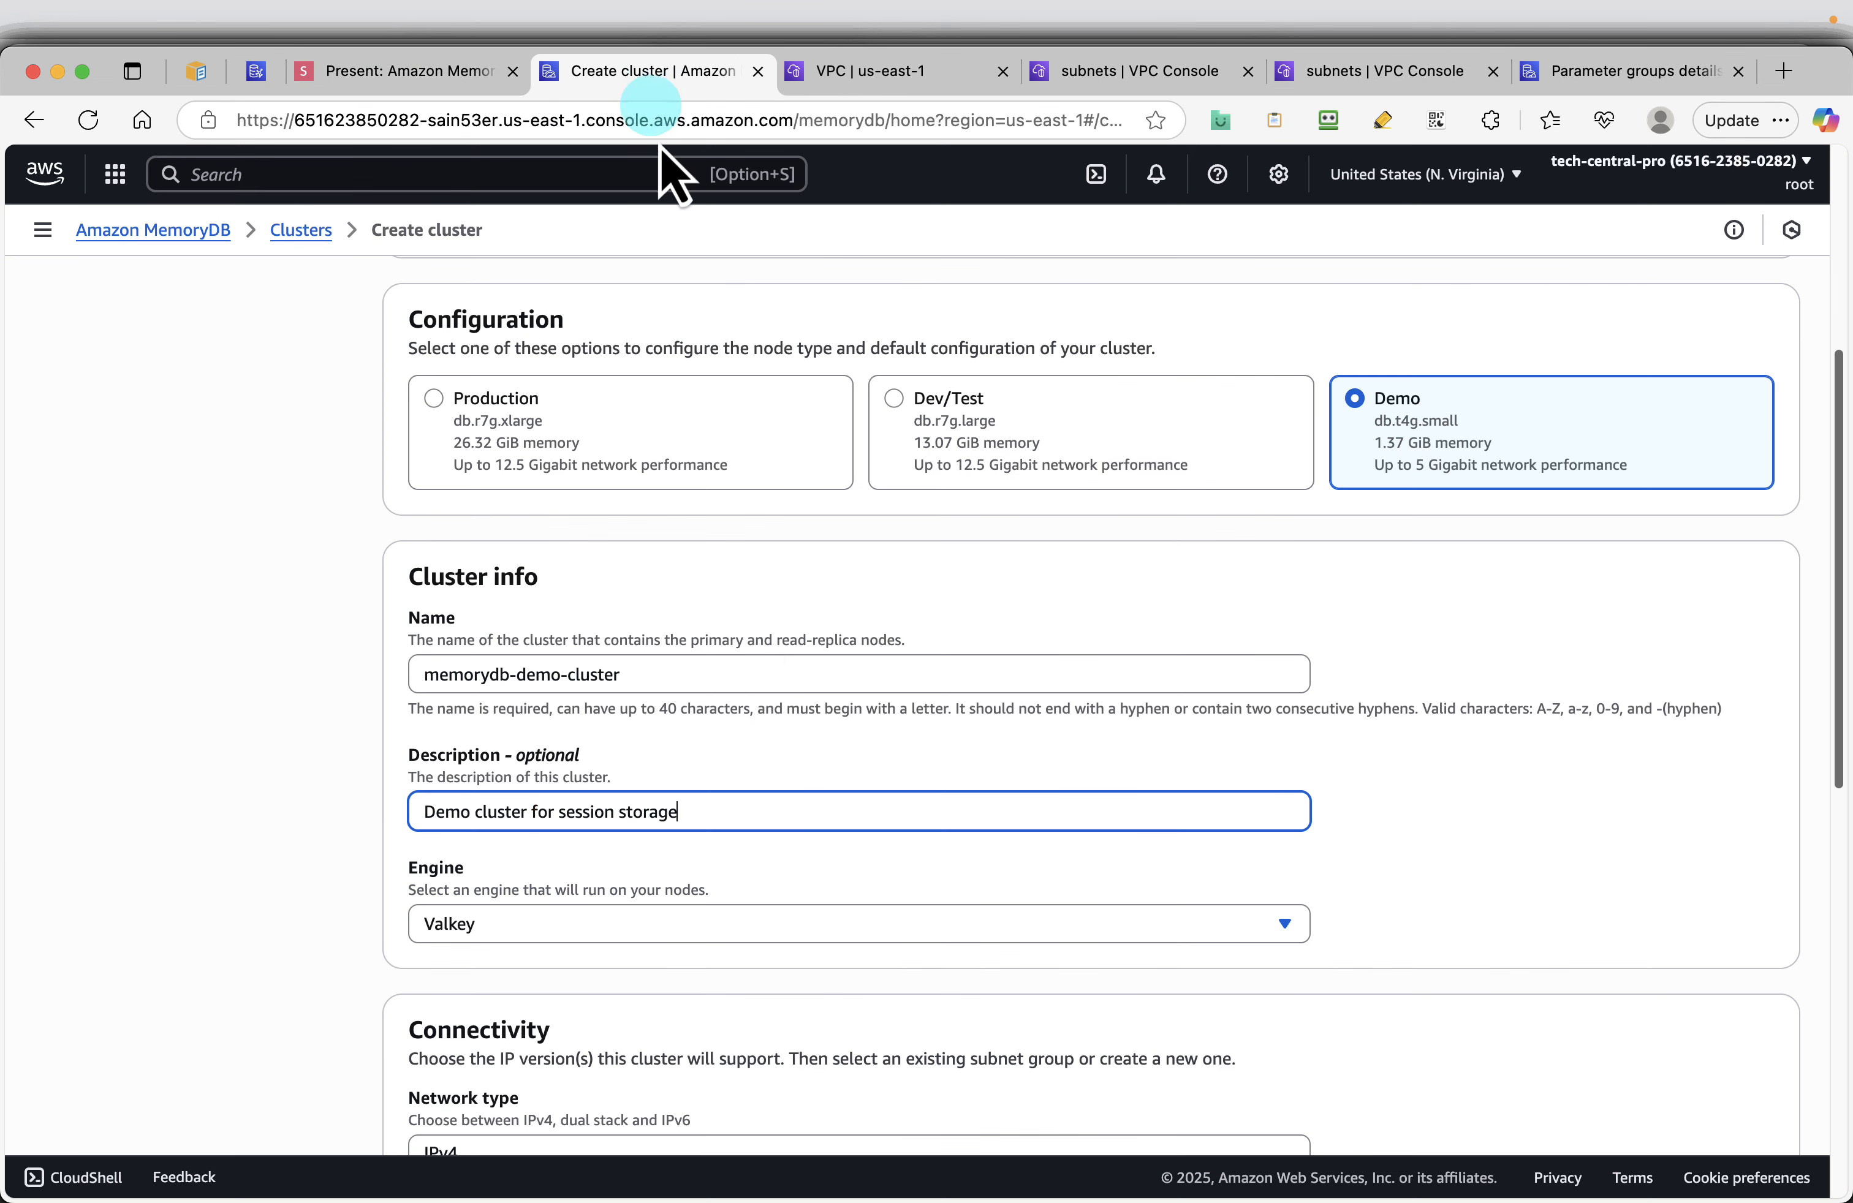
pyautogui.scroll(-1, 805, 969)
pyautogui.click(786, 923)
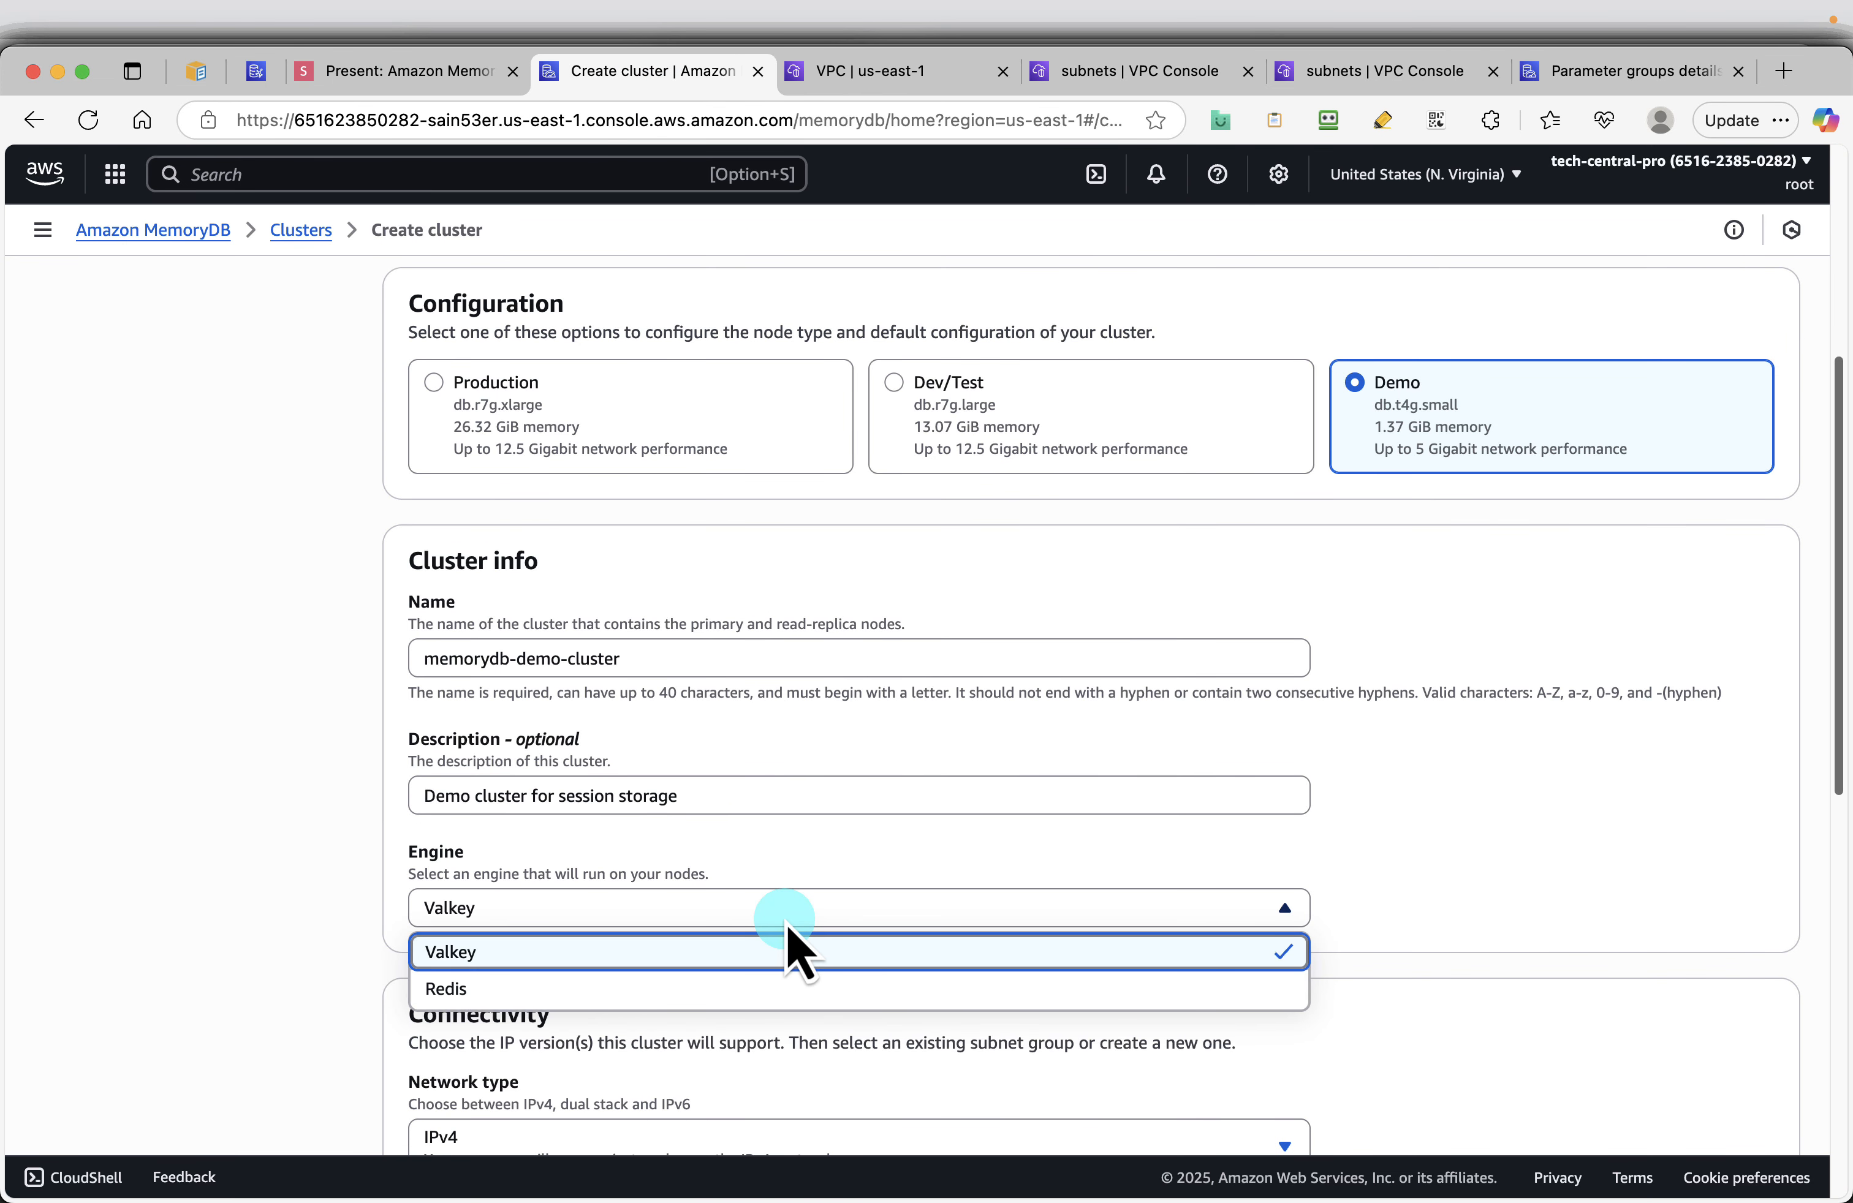
pyautogui.click(710, 997)
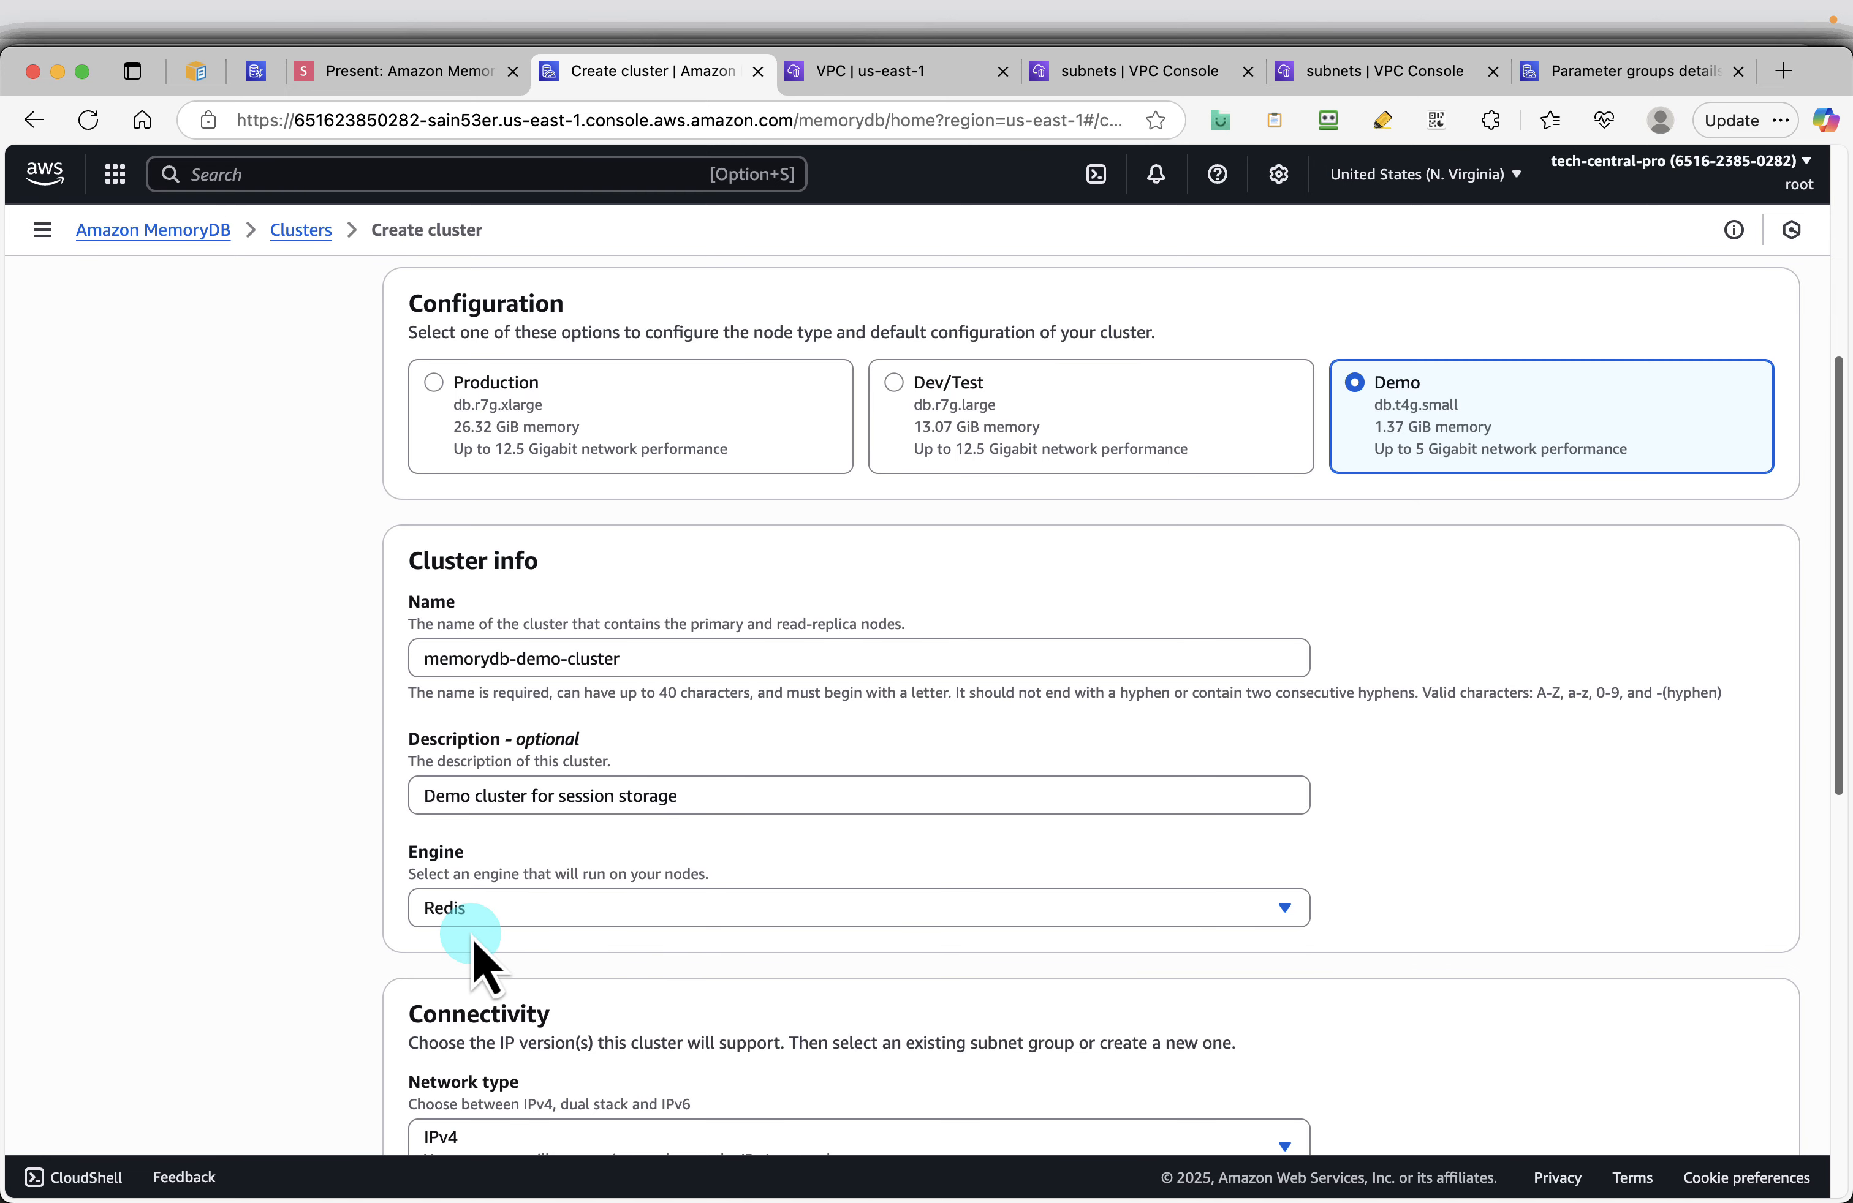
# Advance the slides to Connectivity and choose the existing subnet group memorydb-demo-subnet-group for the cluster
pyautogui.scroll(-8, 1031, 875)
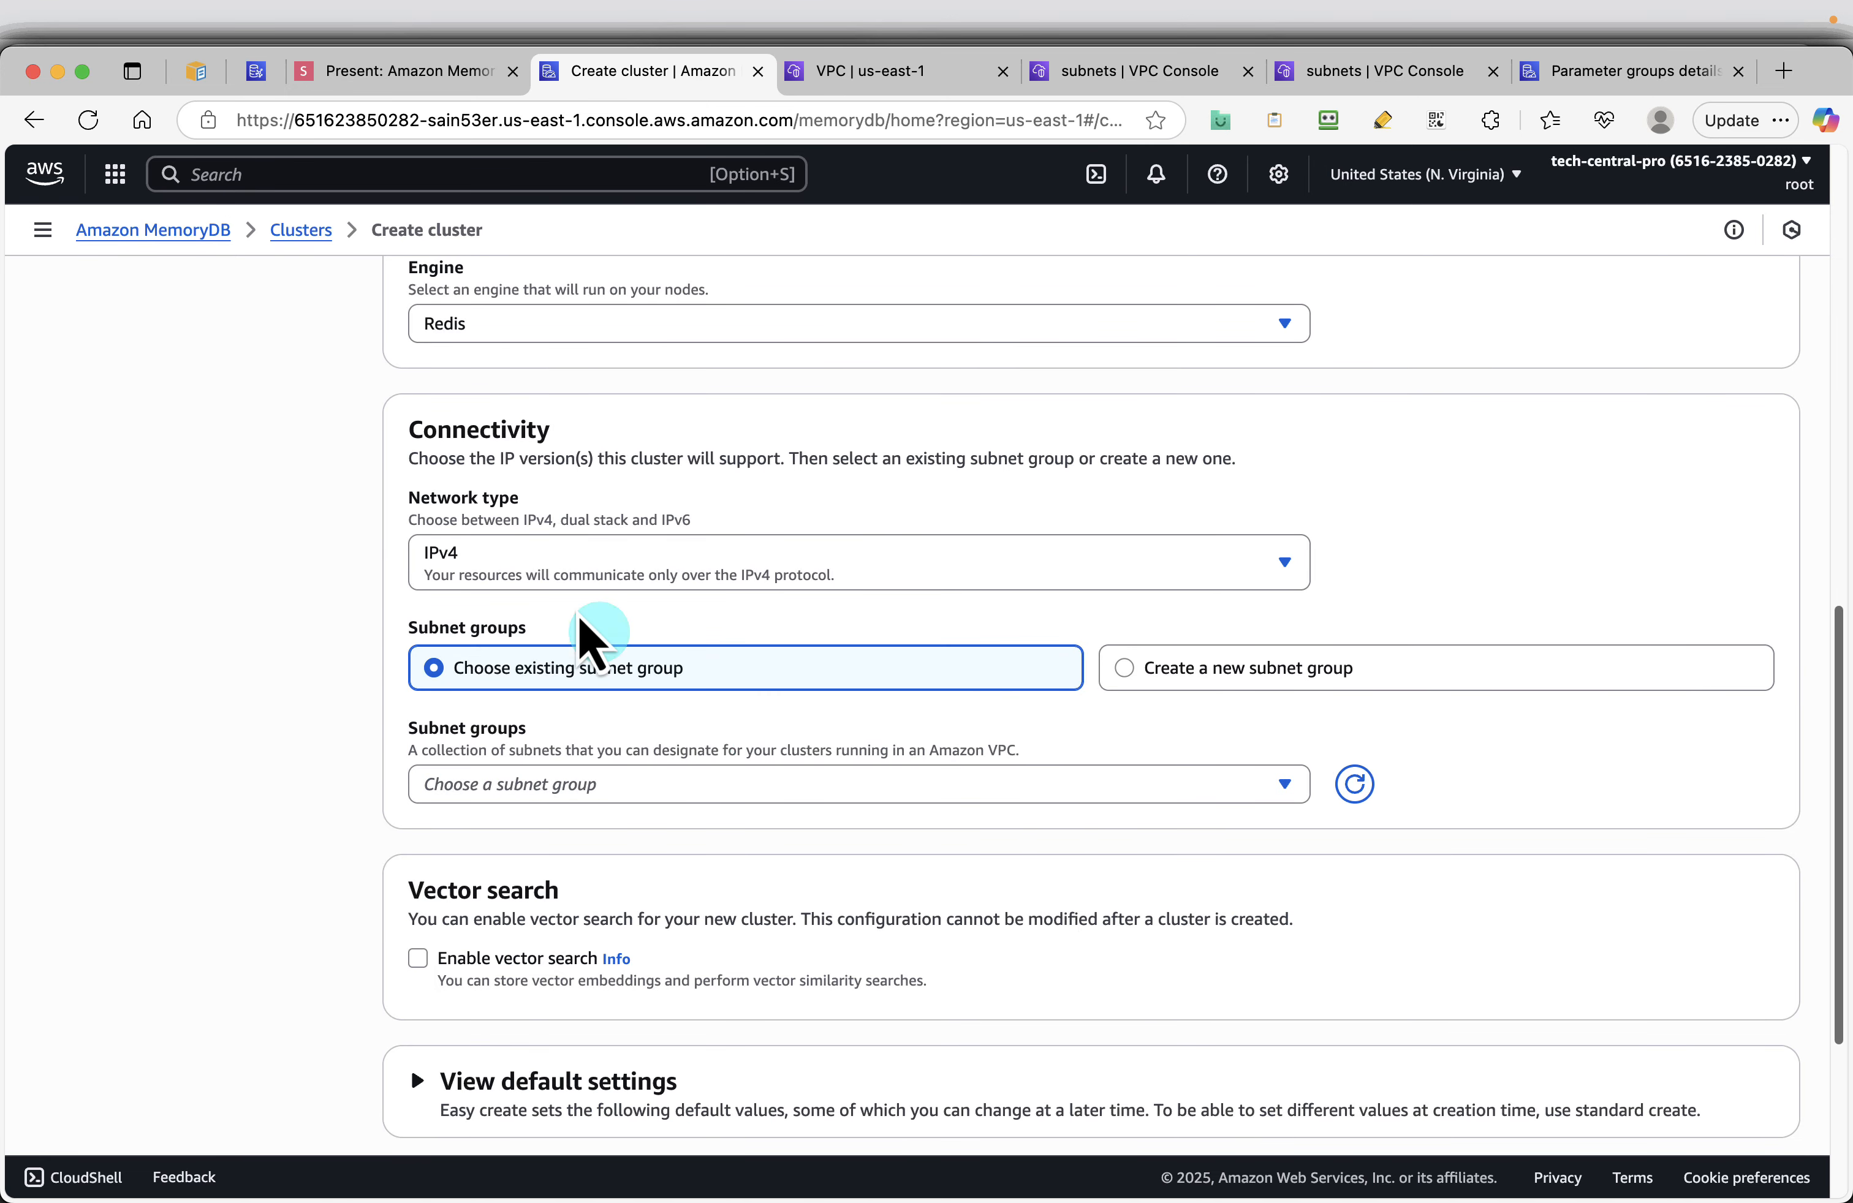
pyautogui.click(390, 71)
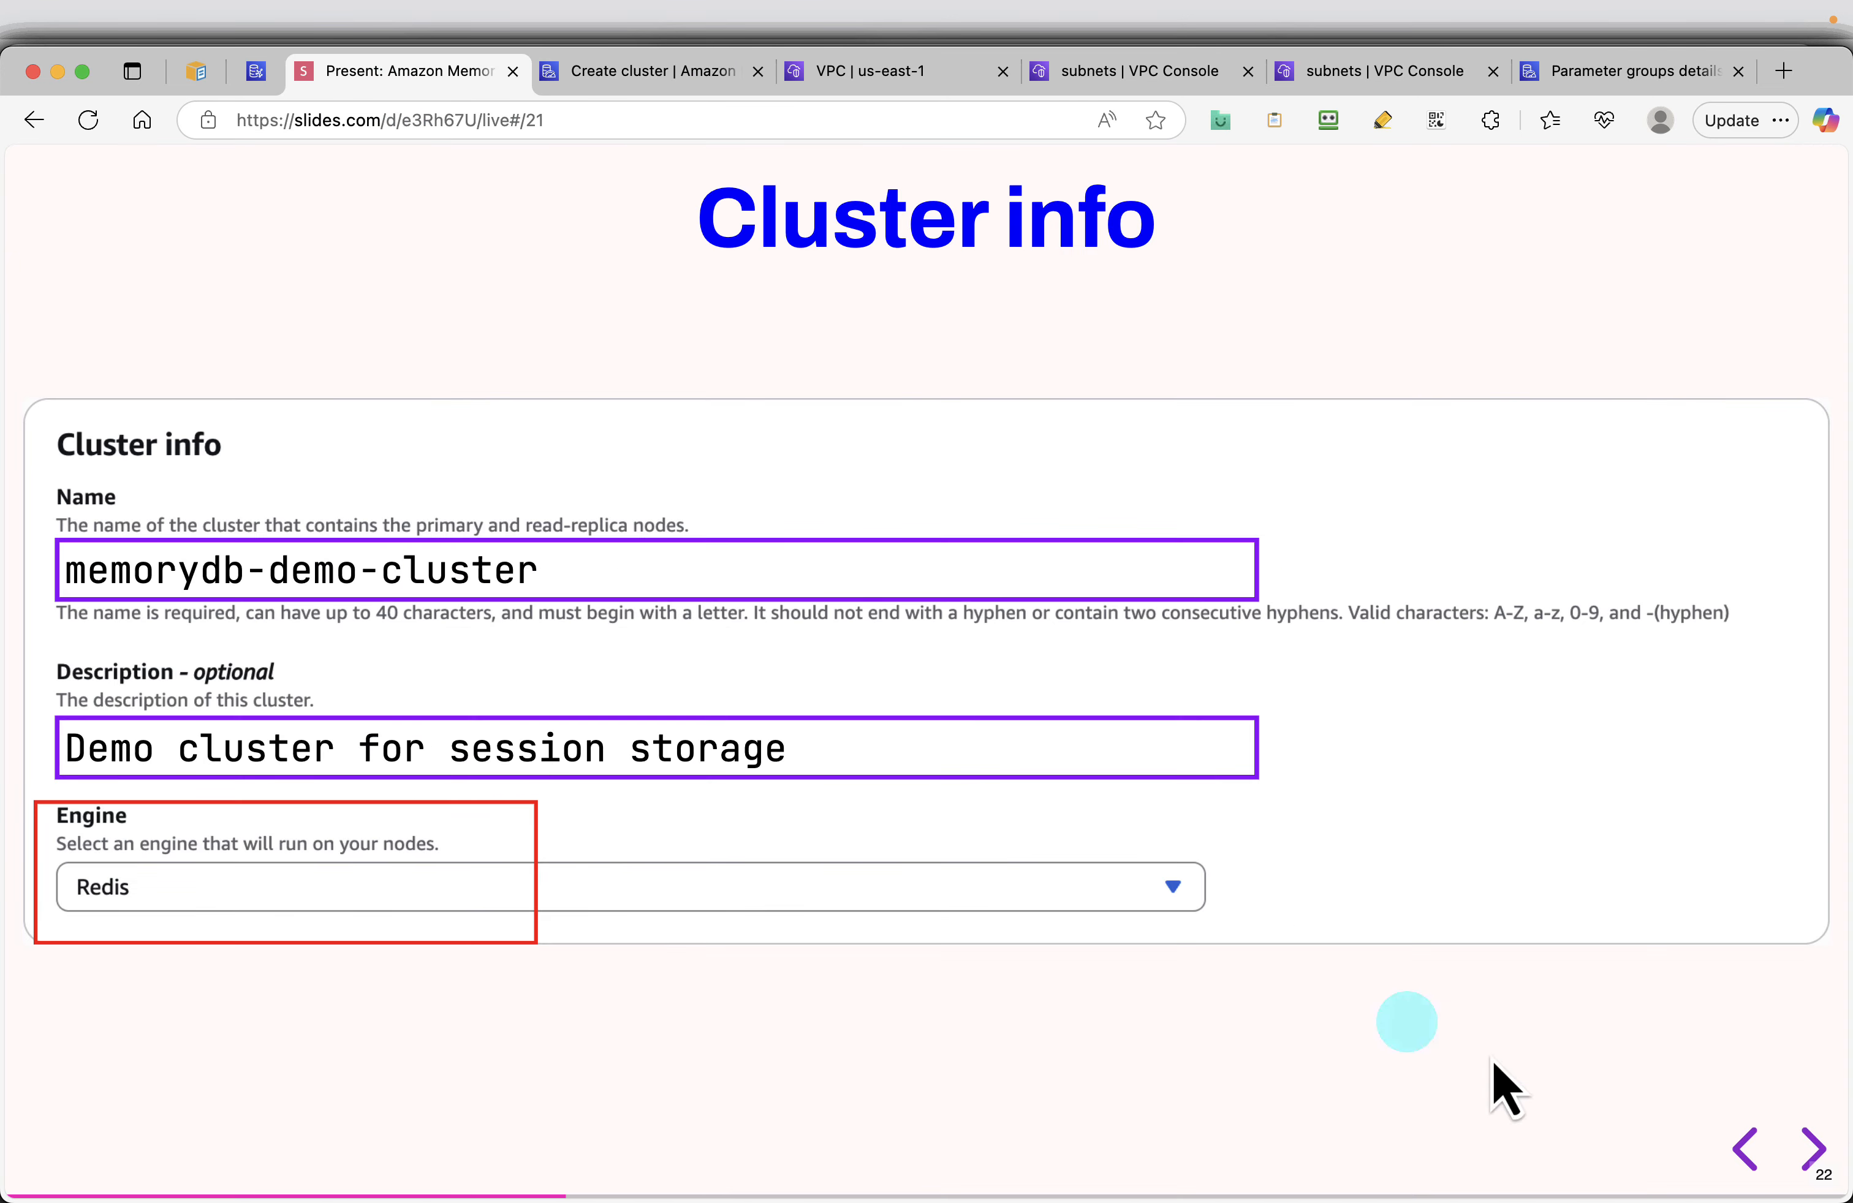
pyautogui.click(1812, 1153)
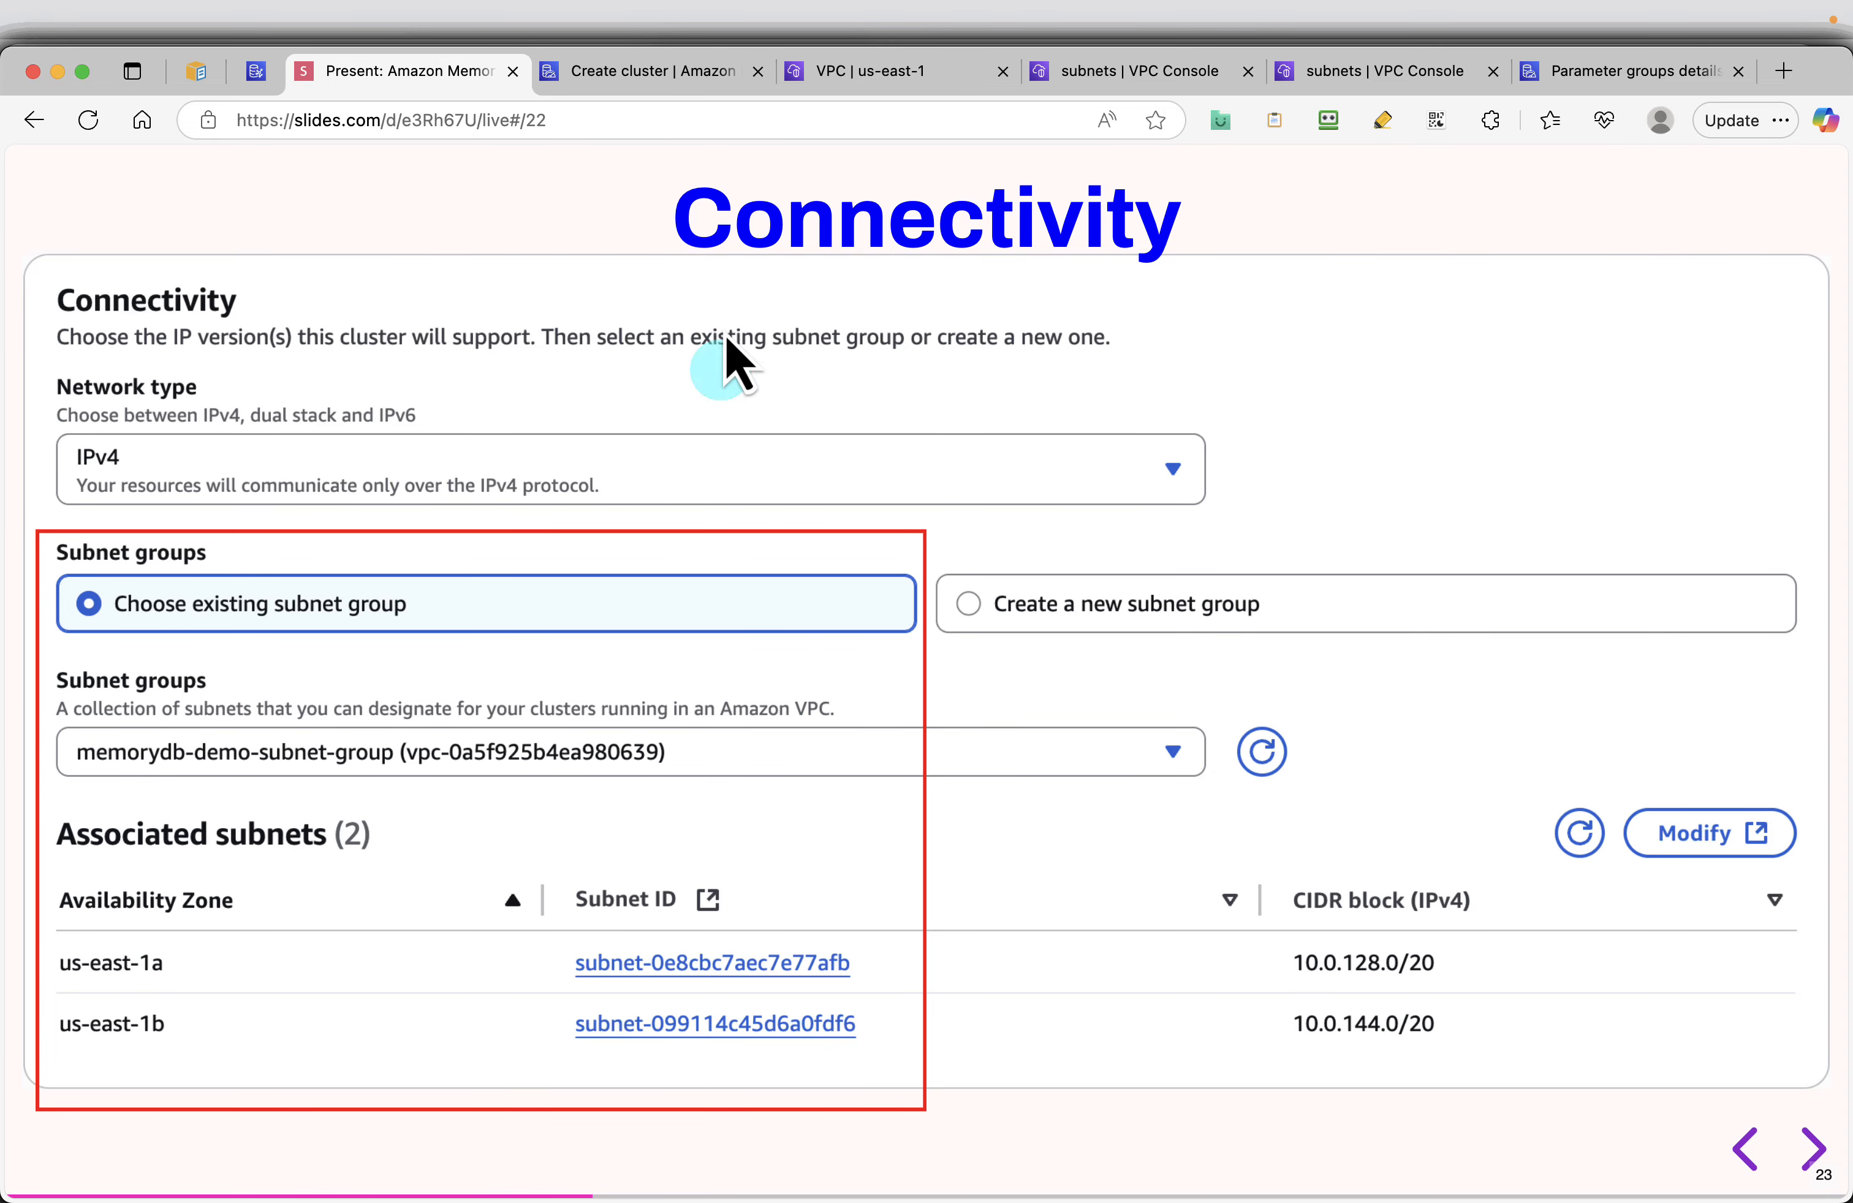
pyautogui.click(614, 78)
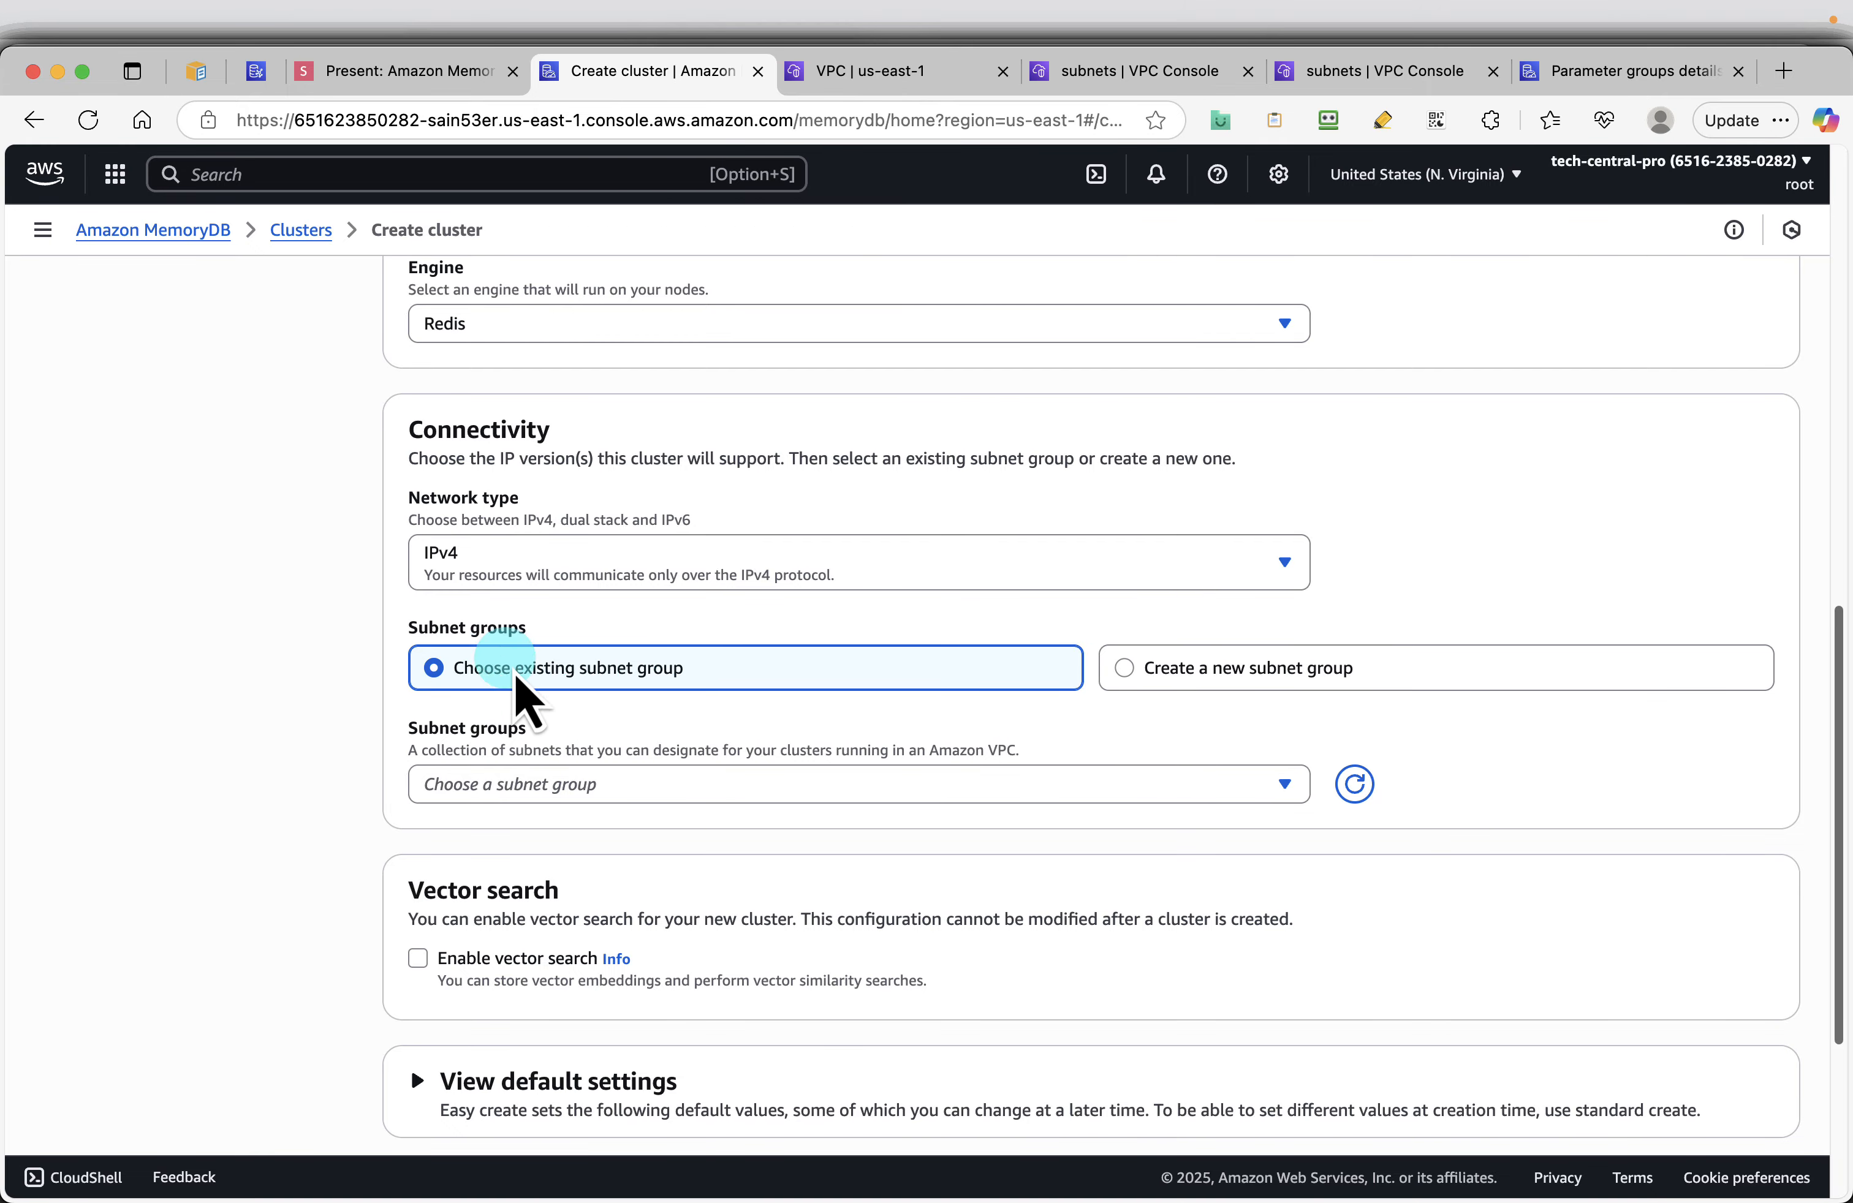
pyautogui.click(770, 789)
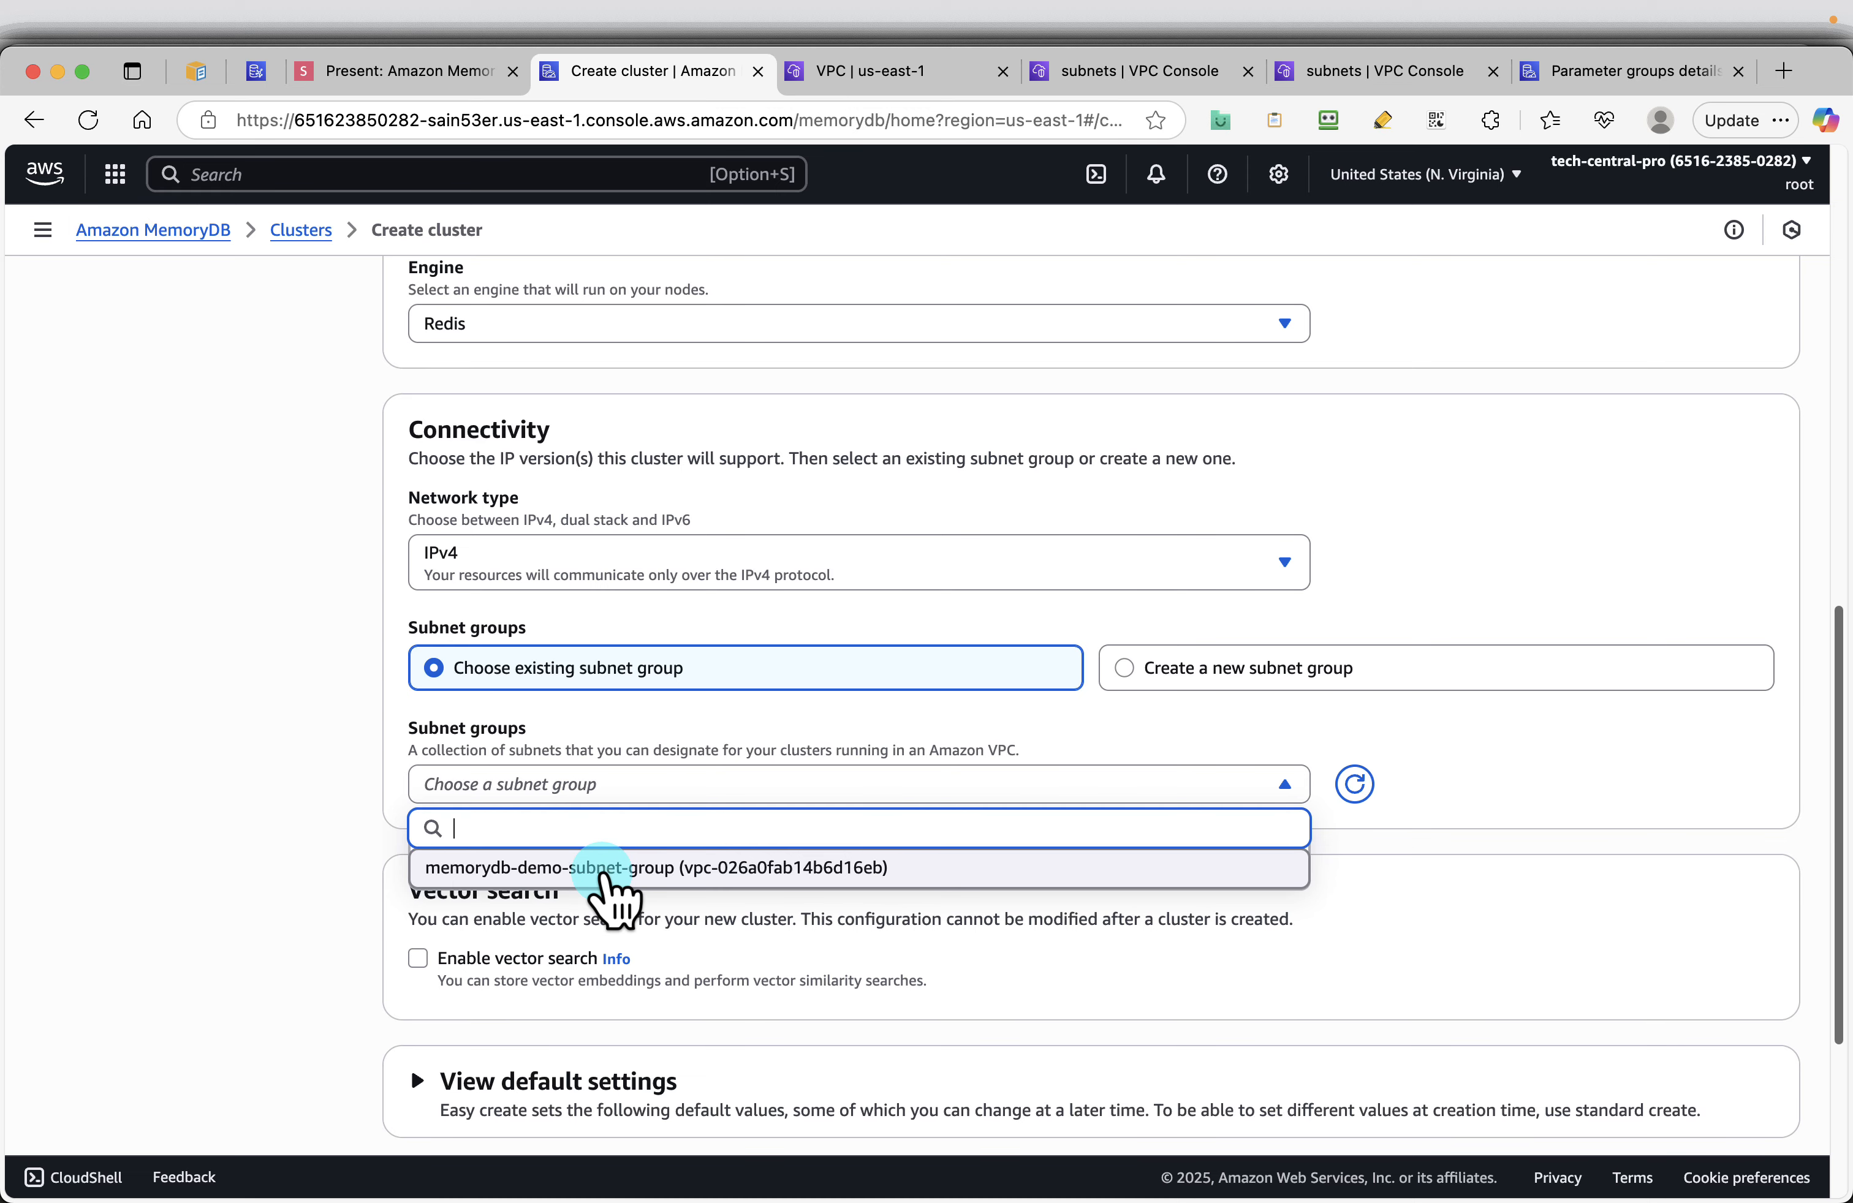
pyautogui.click(707, 869)
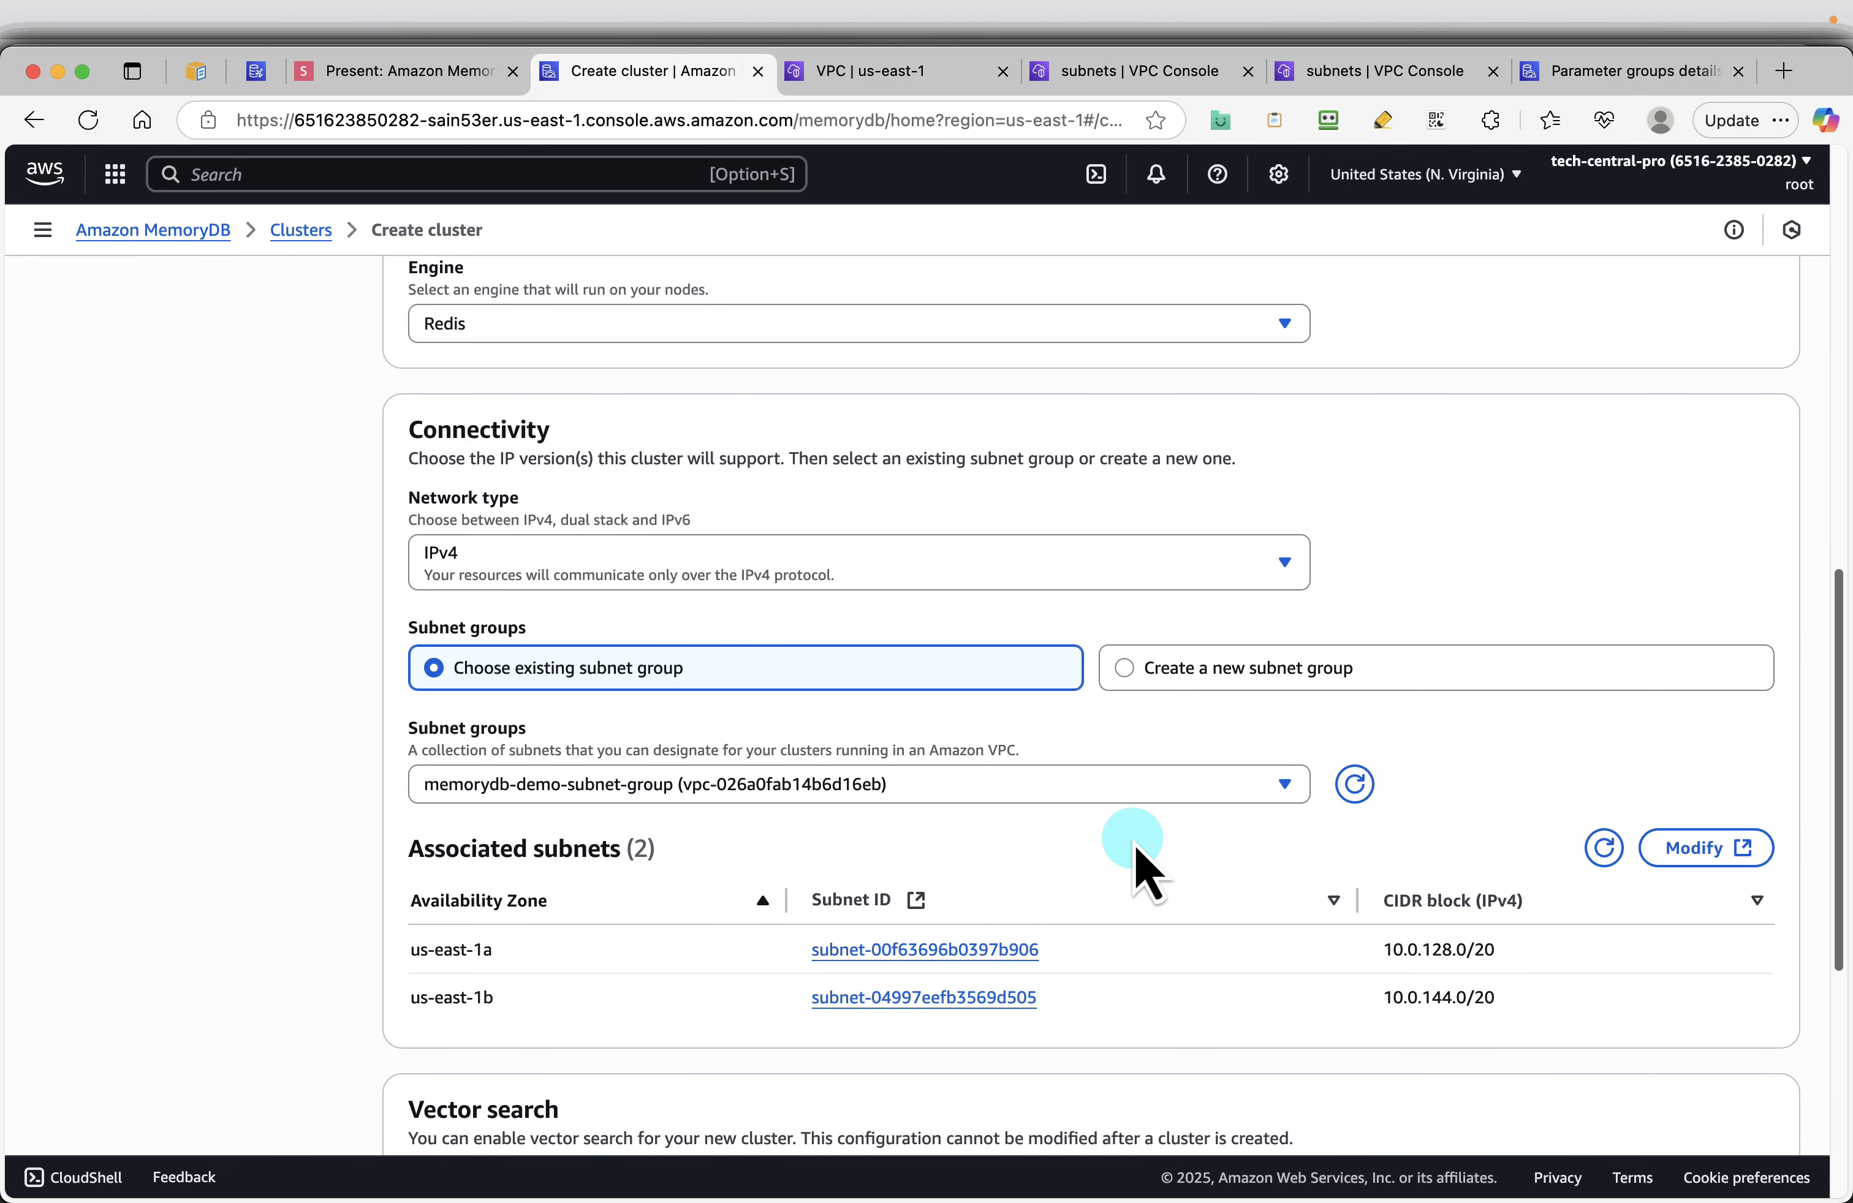
# Review the associated subnets and vector search option, and expand the default settings to examine the Easy create configuration values
pyautogui.scroll(-1, 1145, 873)
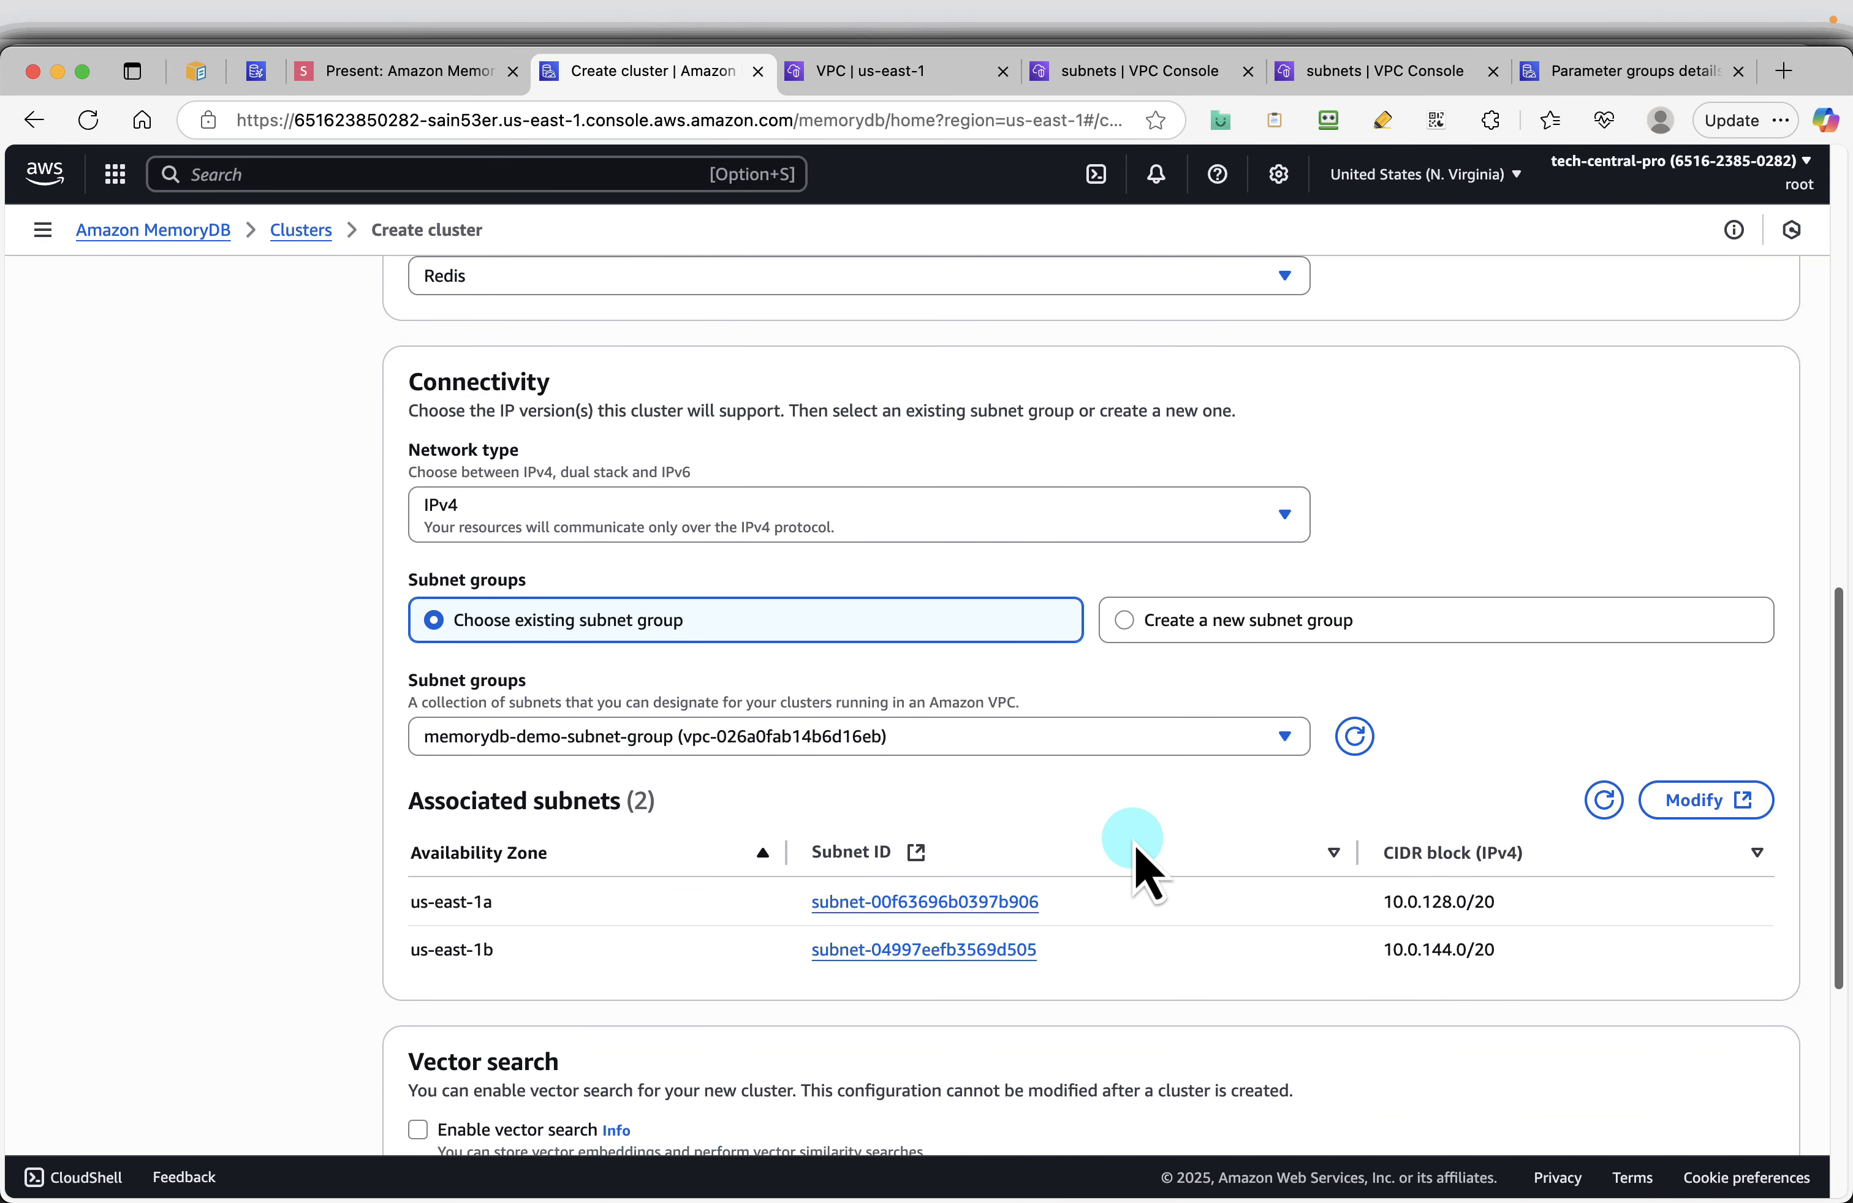
pyautogui.scroll(-1, 1136, 855)
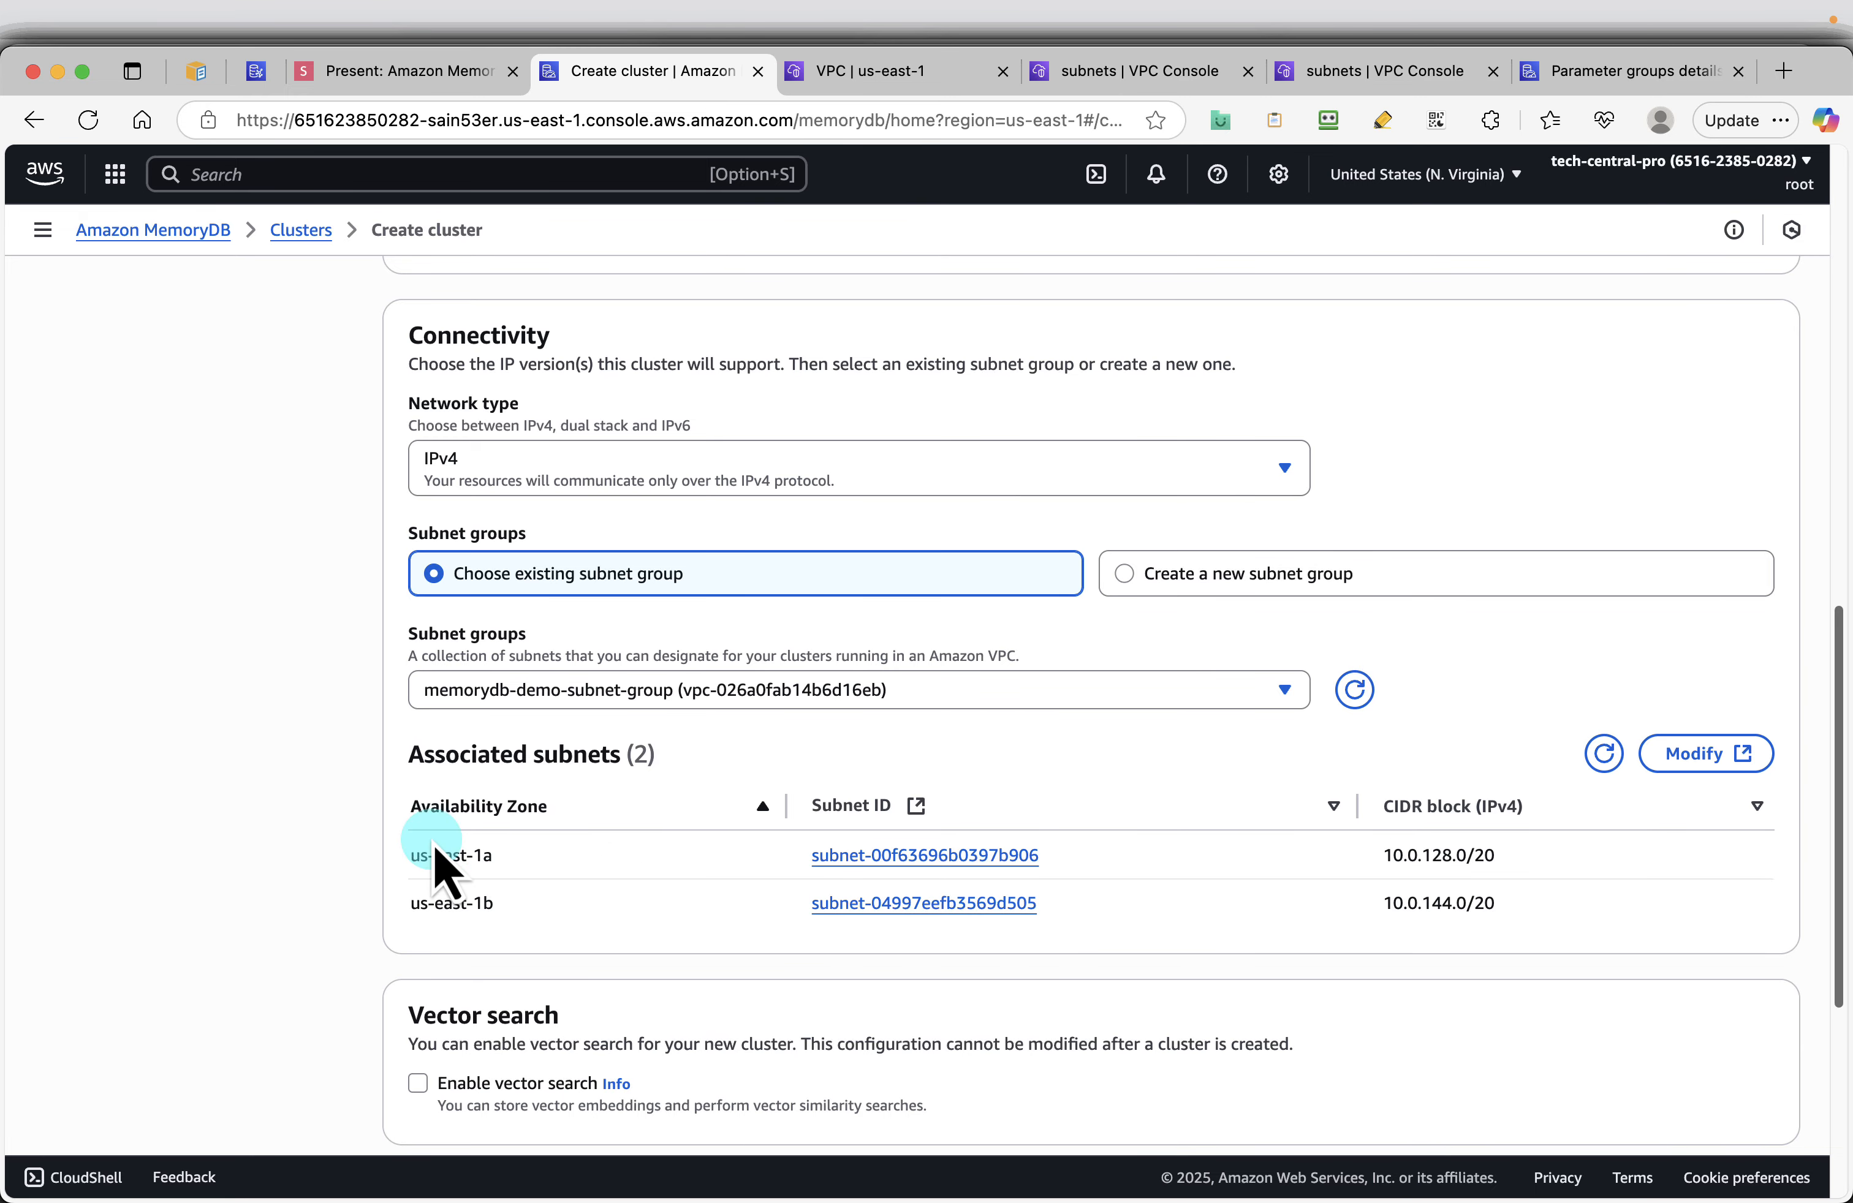
pyautogui.scroll(-5, 1209, 858)
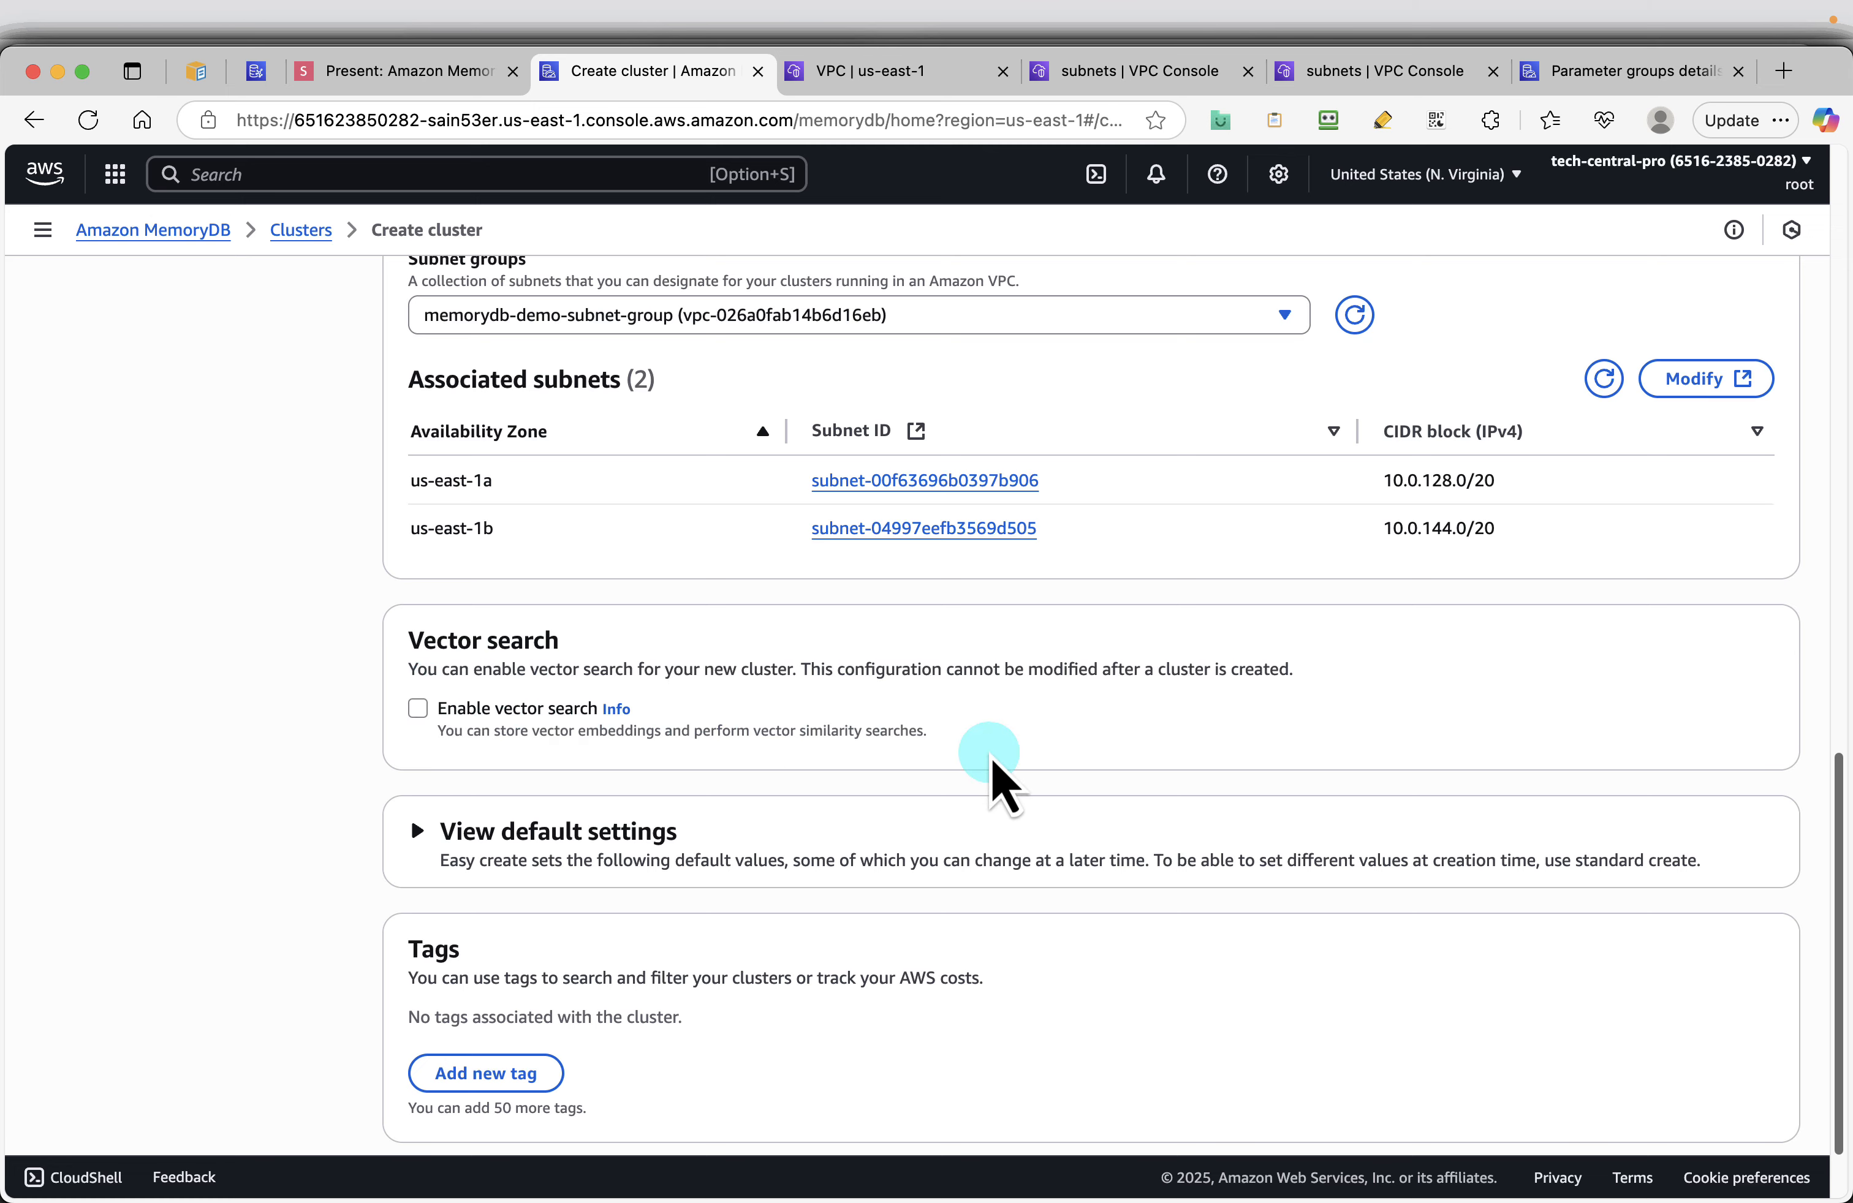
pyautogui.scroll(-2, 992, 777)
pyautogui.click(512, 734)
pyautogui.scroll(-3, 1096, 744)
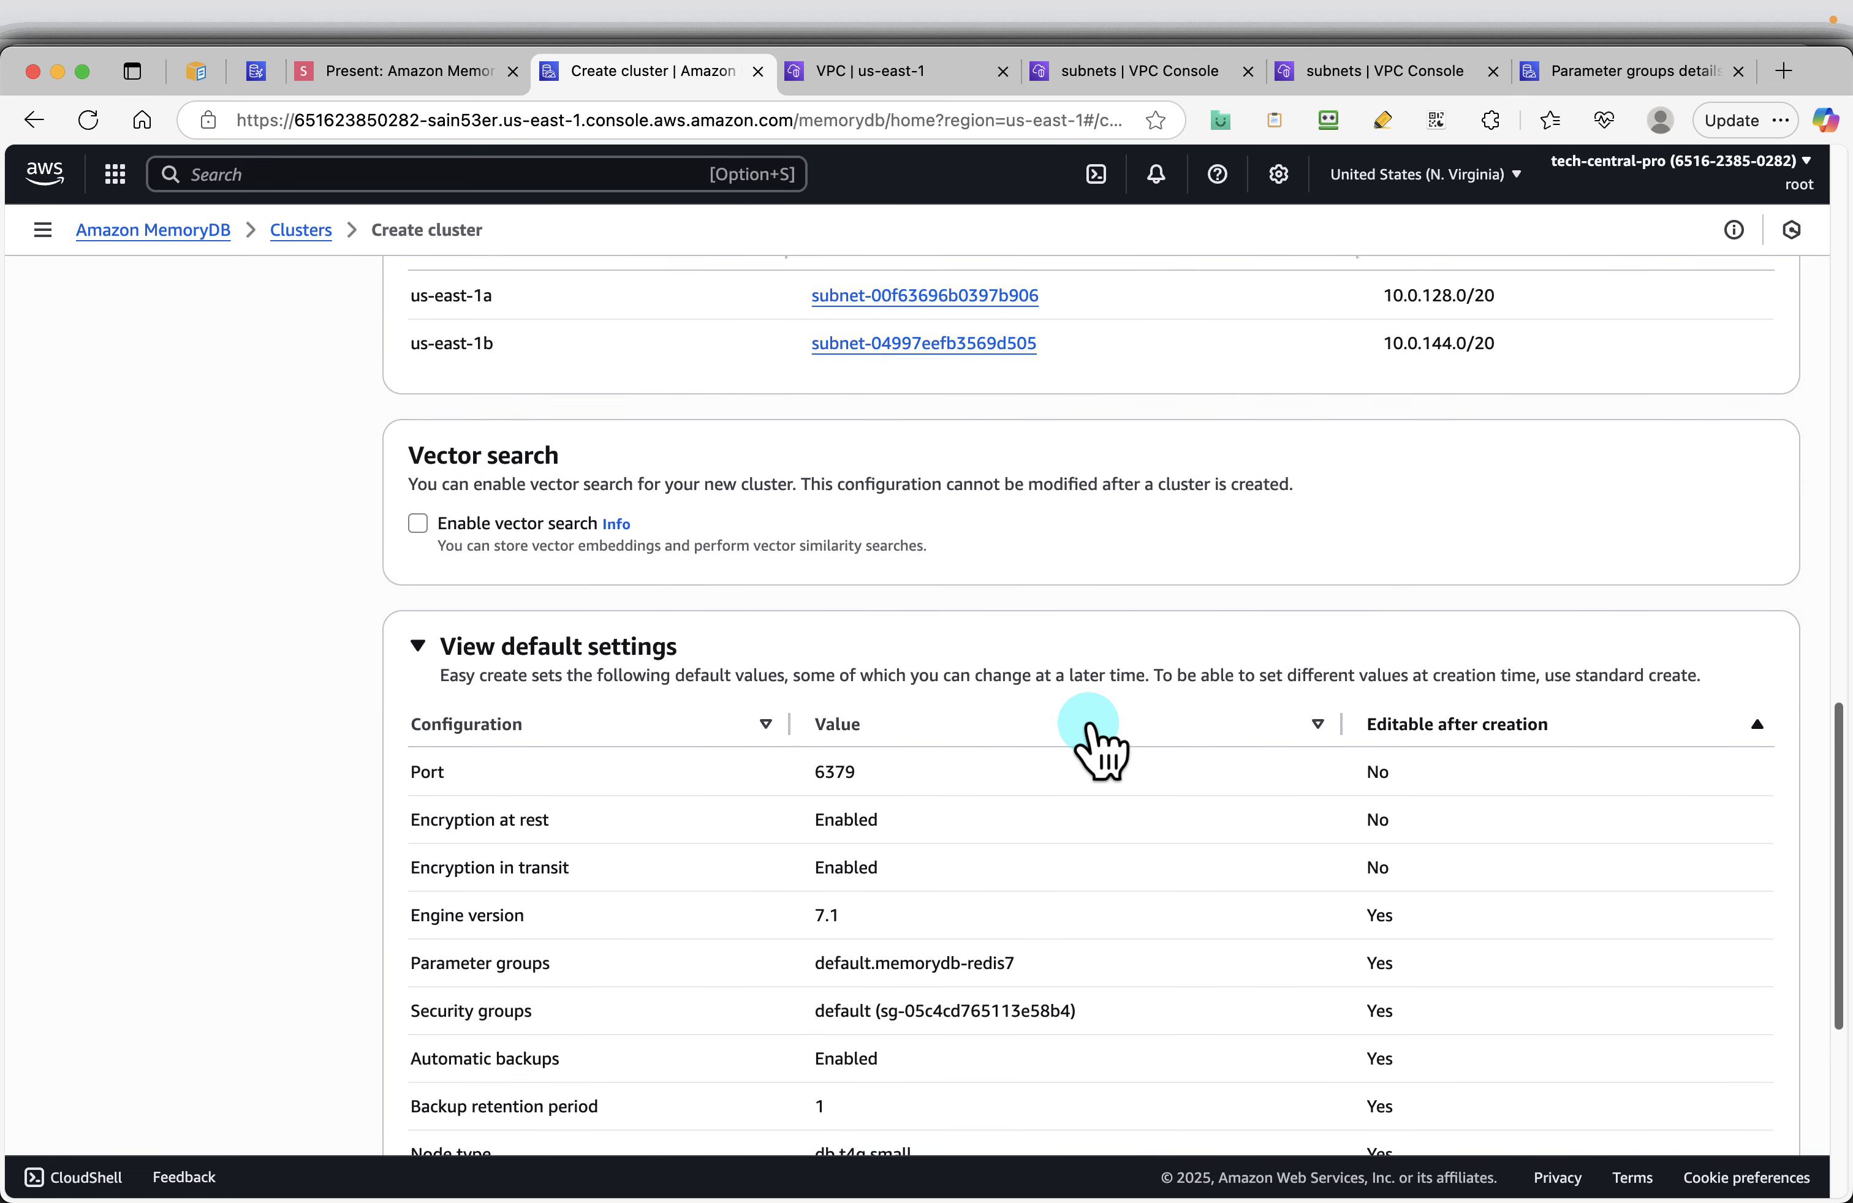
pyautogui.scroll(-4, 1169, 743)
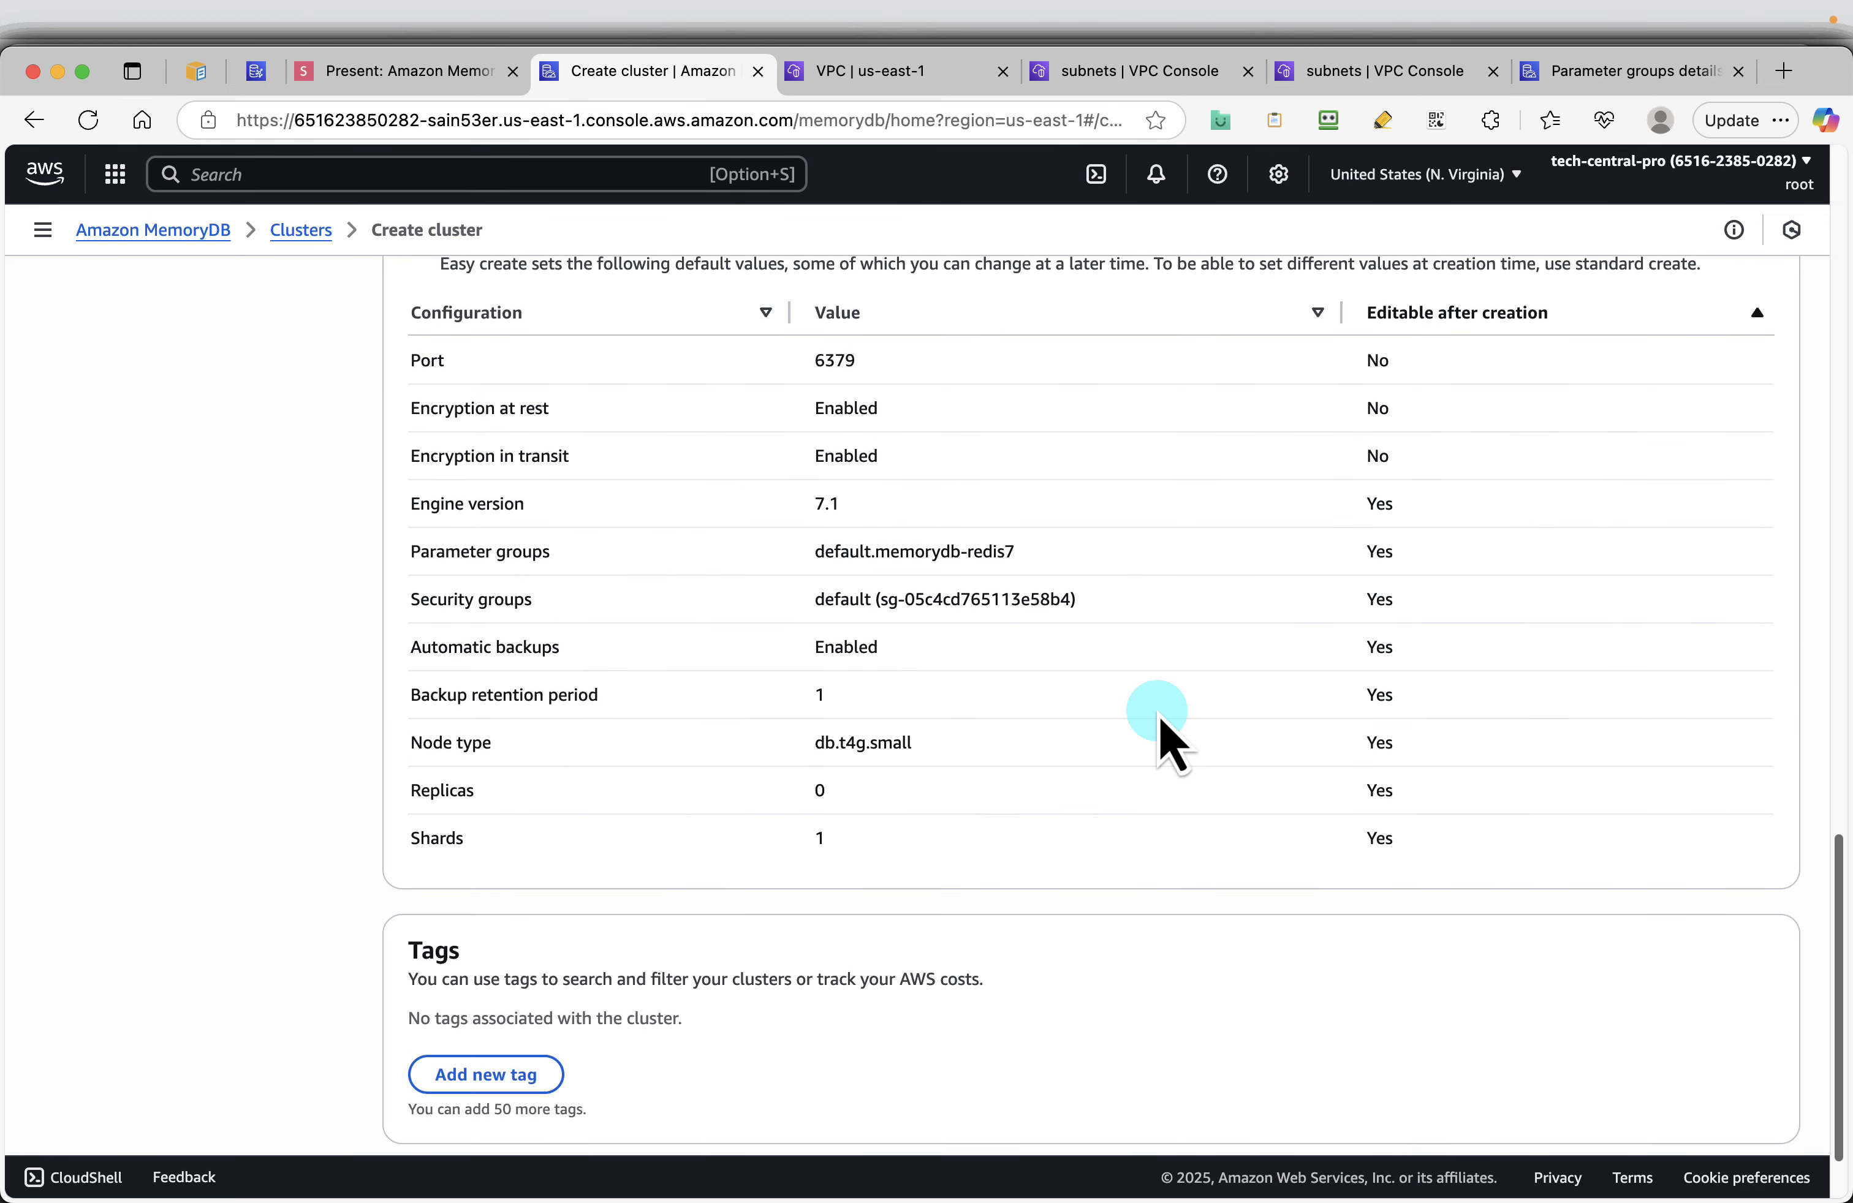
pyautogui.scroll(-2, 1164, 738)
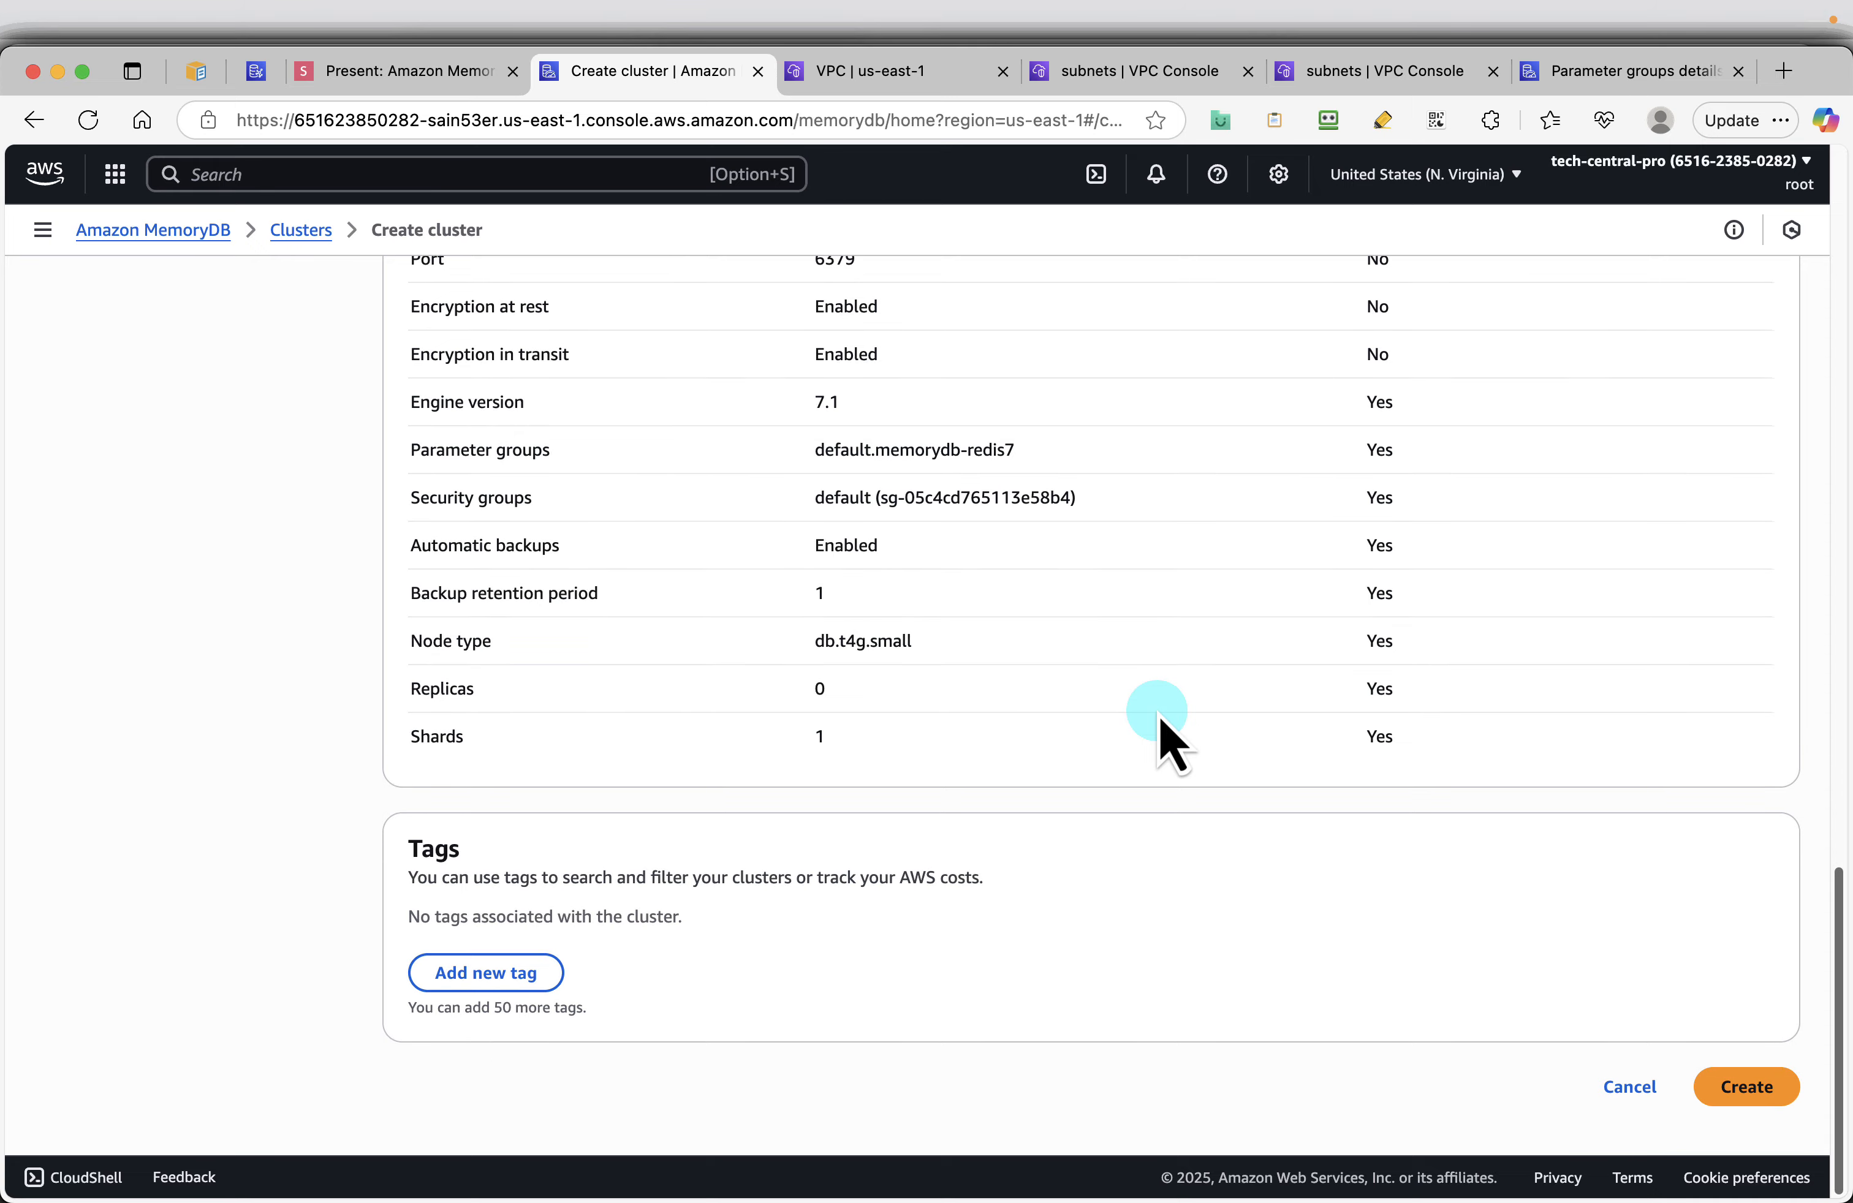
# Advance the slides past Vector search to Create, and create the cluster without vector search or tags
pyautogui.click(426, 72)
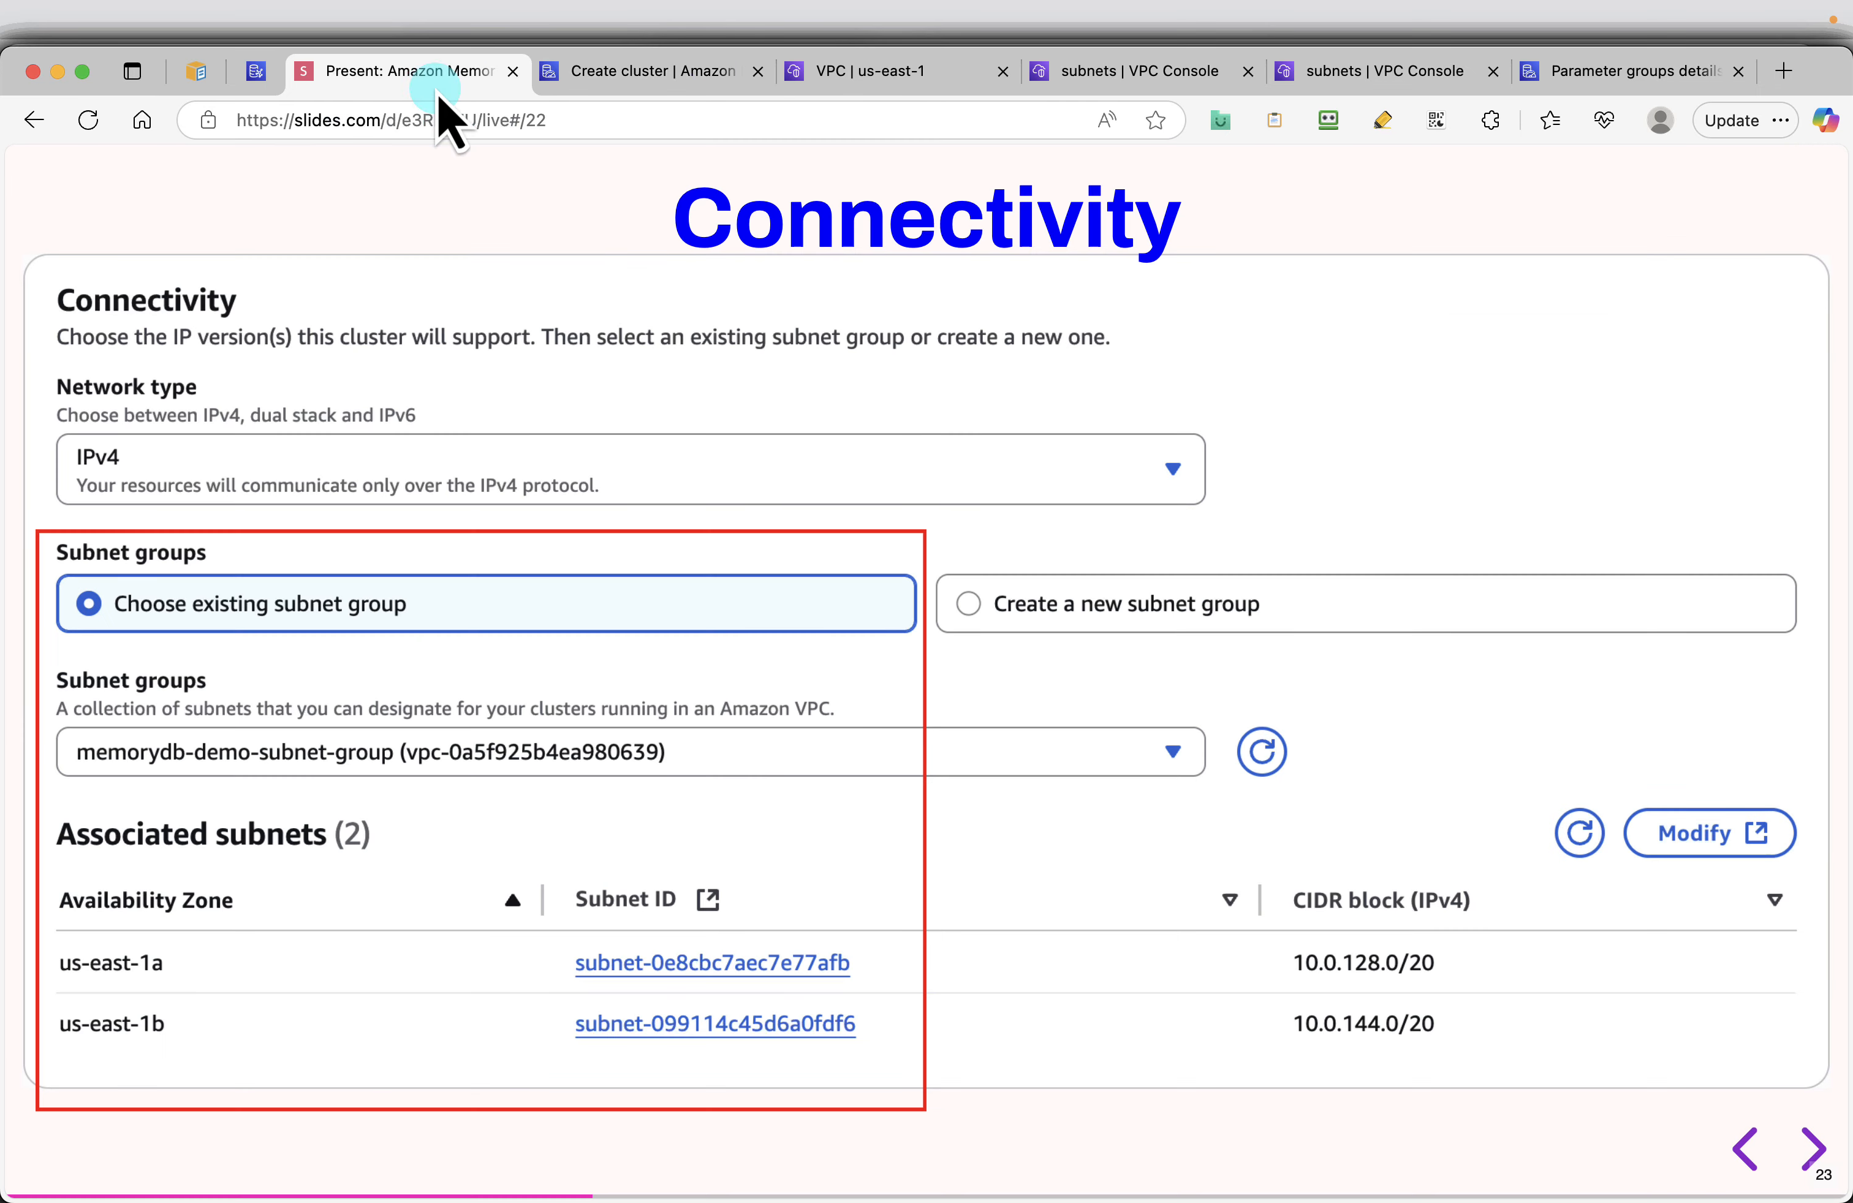
pyautogui.click(1812, 1147)
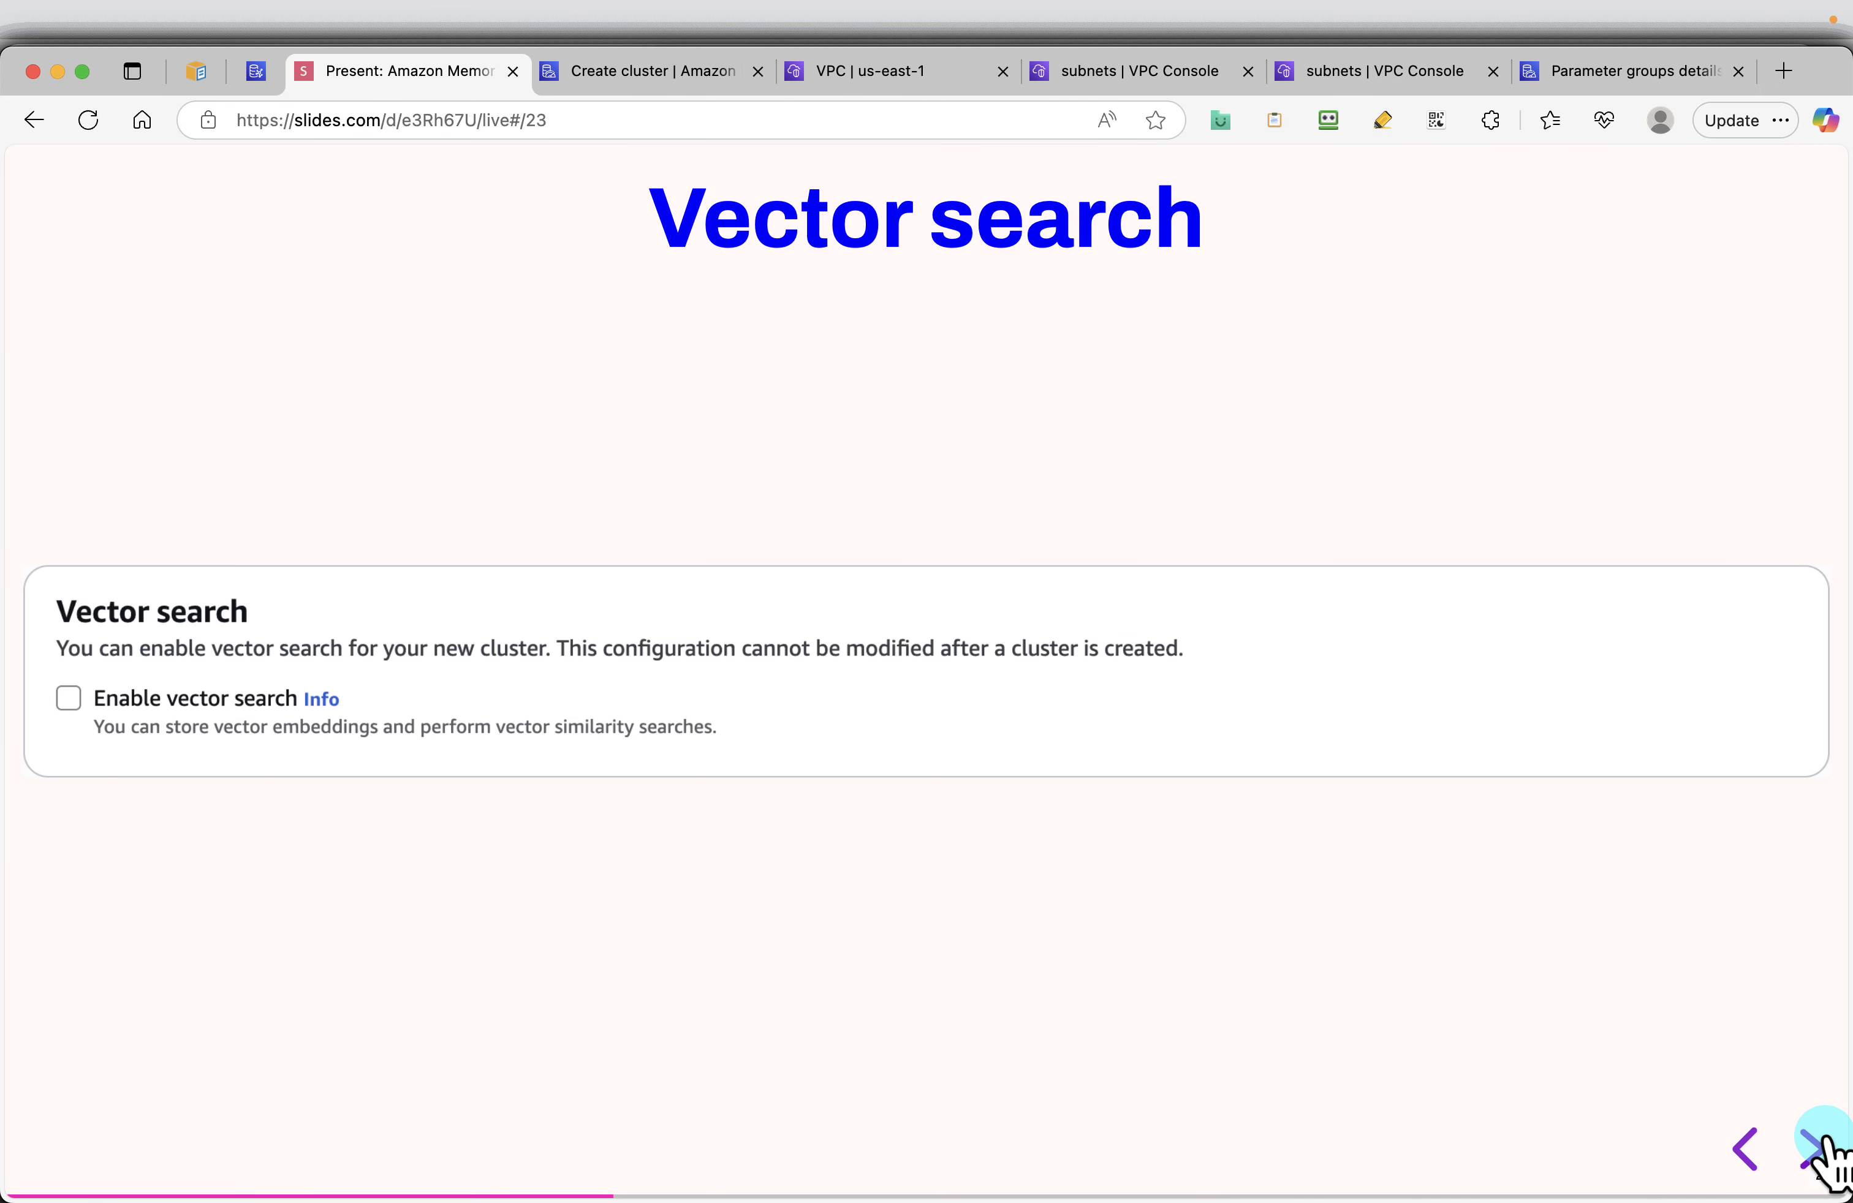
pyautogui.click(1813, 1147)
pyautogui.click(1812, 1147)
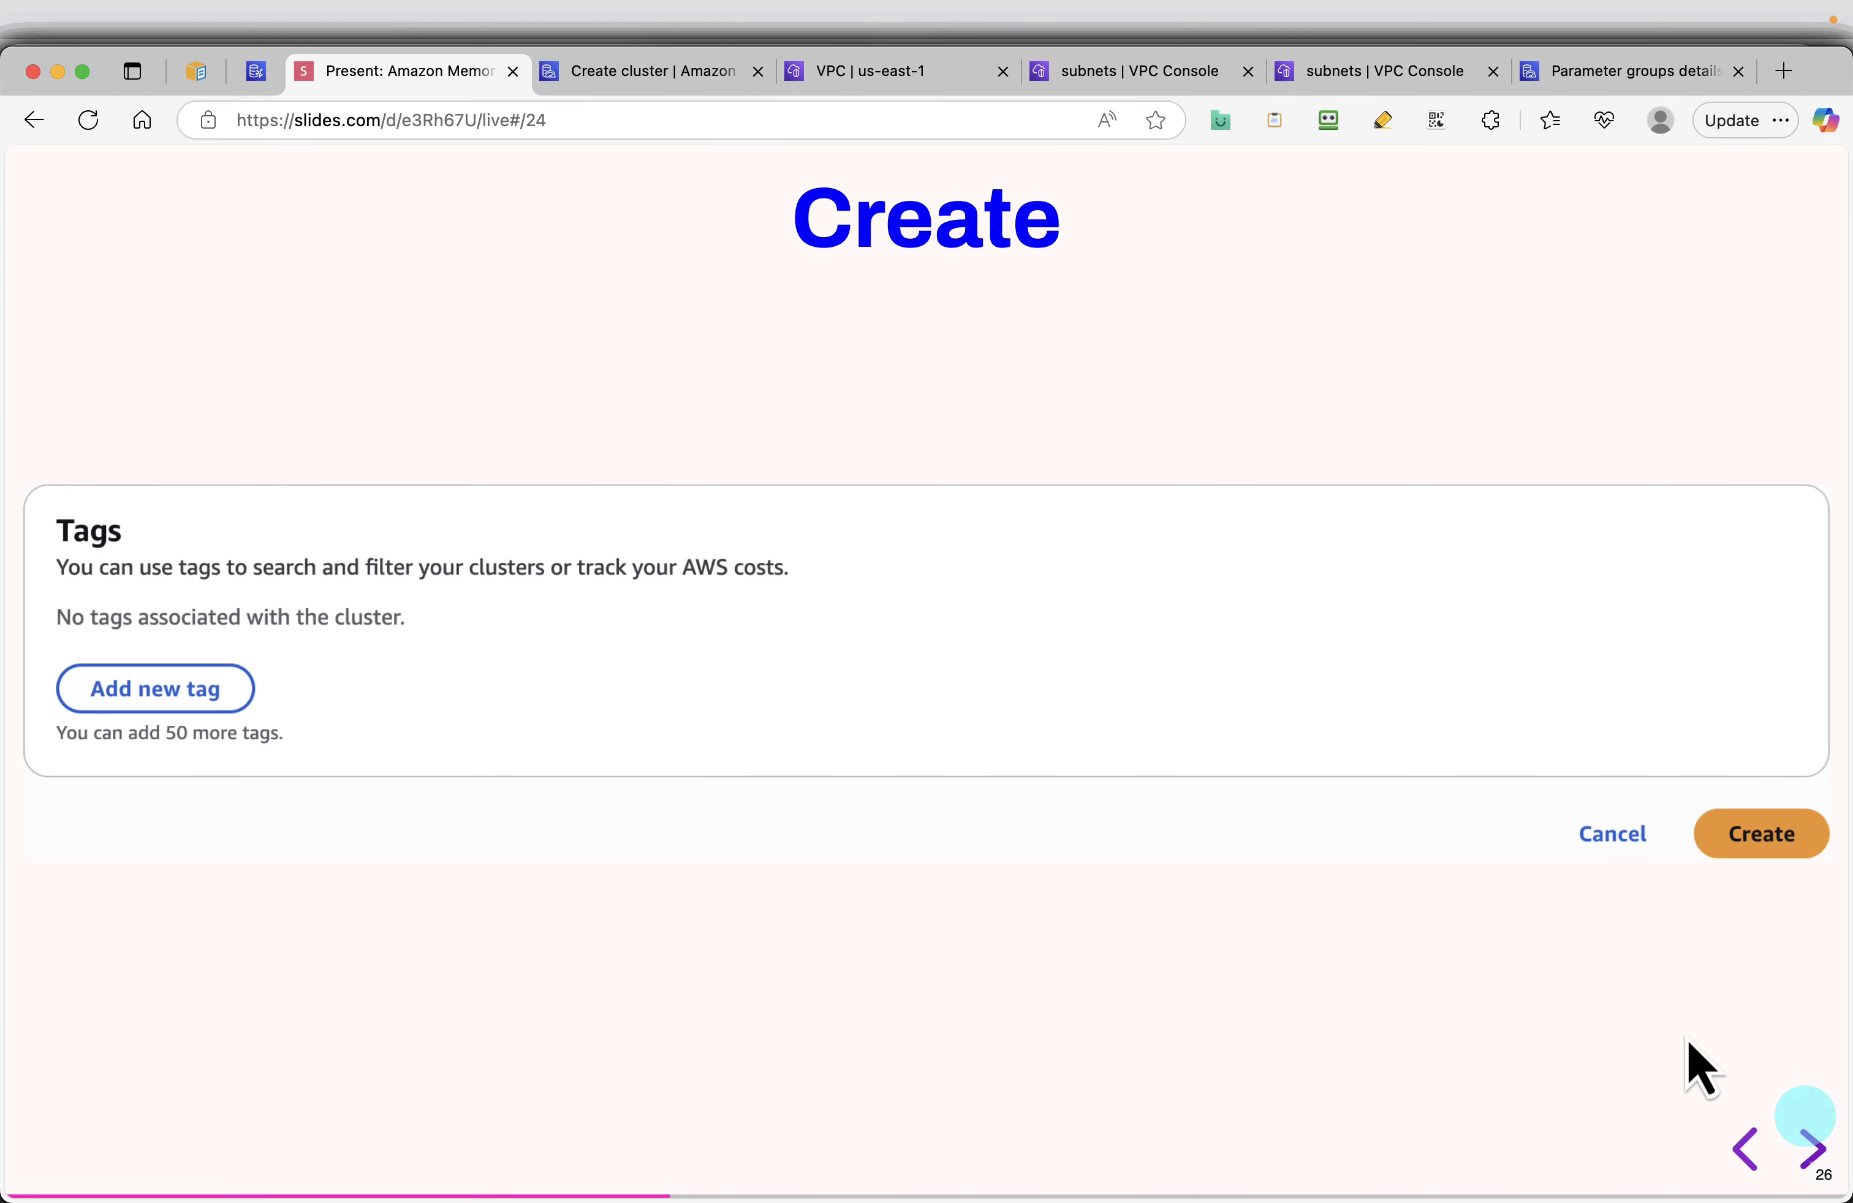
pyautogui.click(592, 78)
pyautogui.click(1625, 1086)
pyautogui.click(1728, 1090)
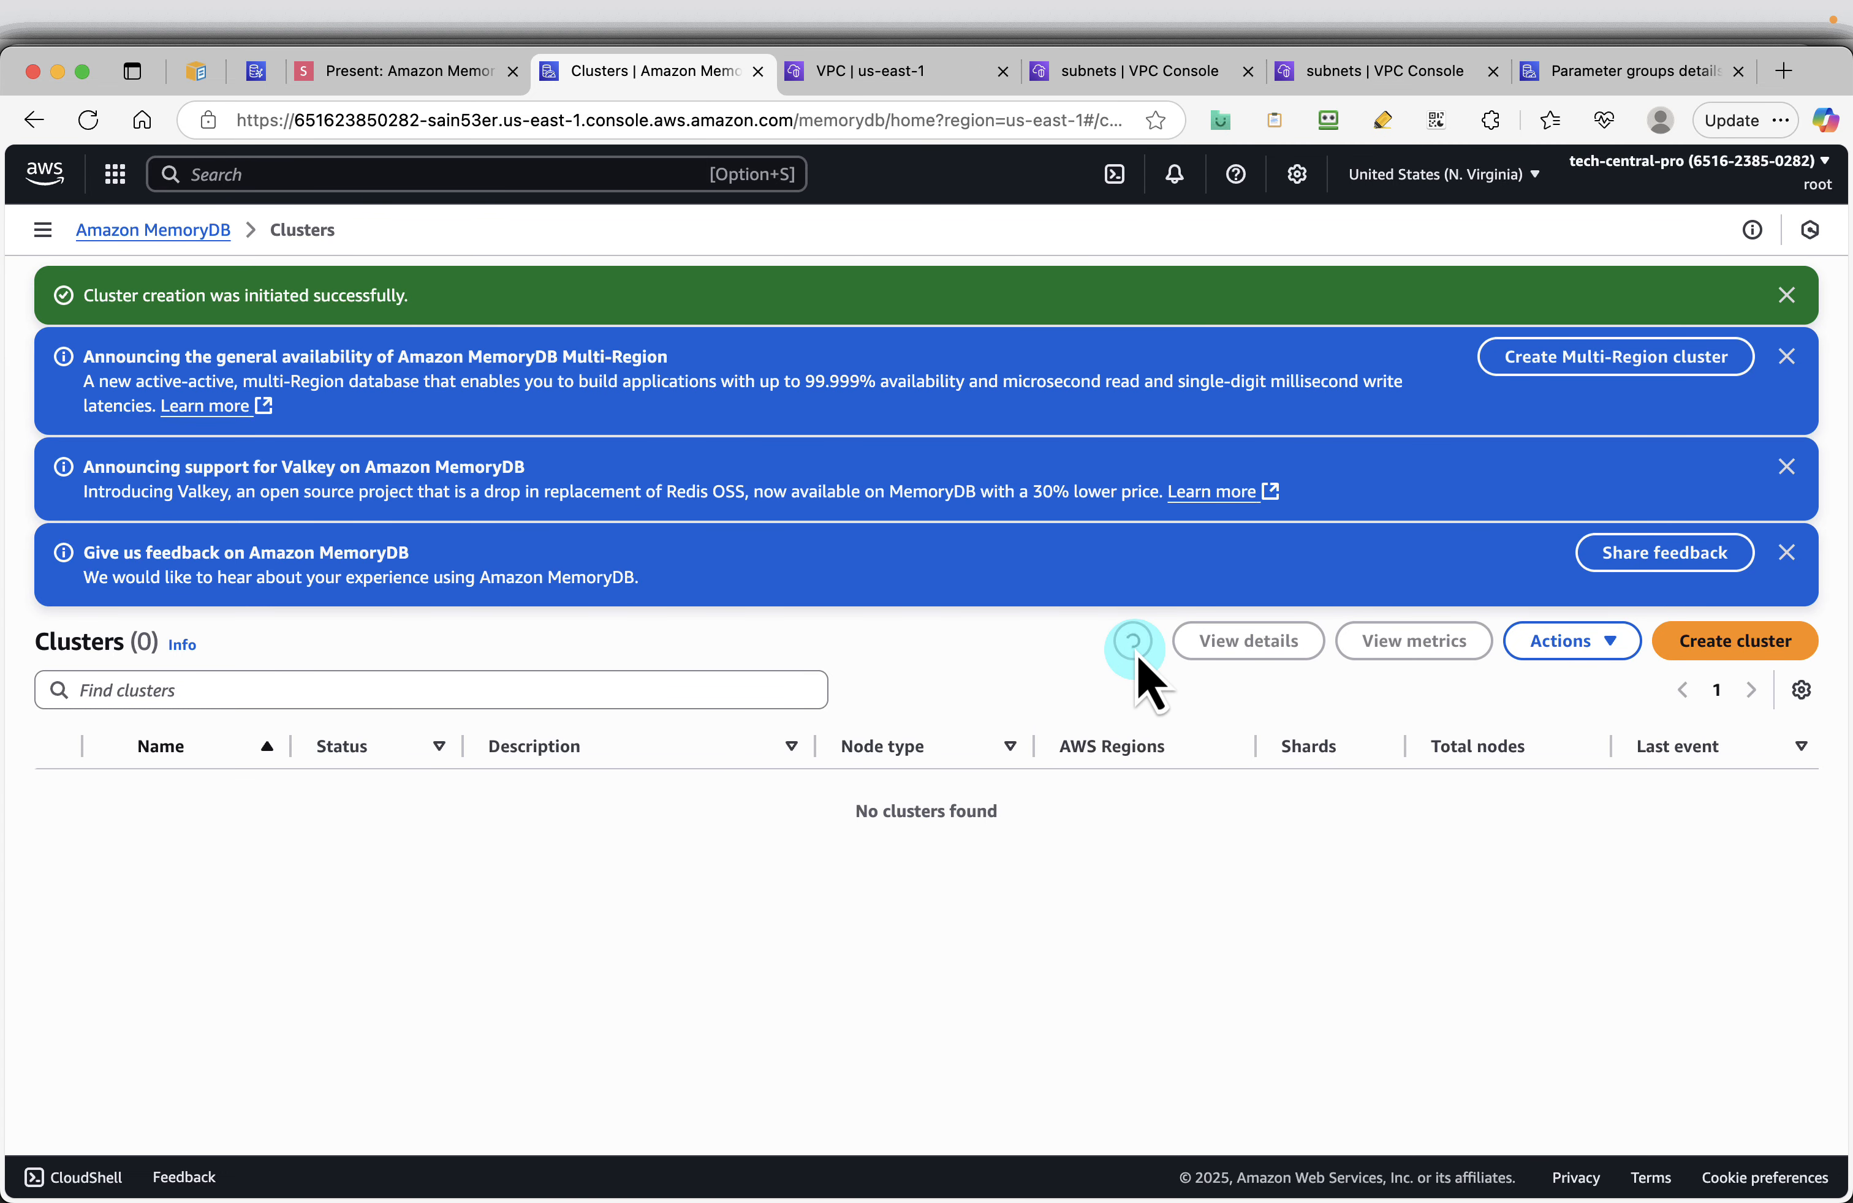
# Dismiss the cluster creation, Multi-Region, Valkey and feedback notices on the Clusters page
pyautogui.click(1787, 295)
pyautogui.click(1787, 295)
pyautogui.click(1787, 295)
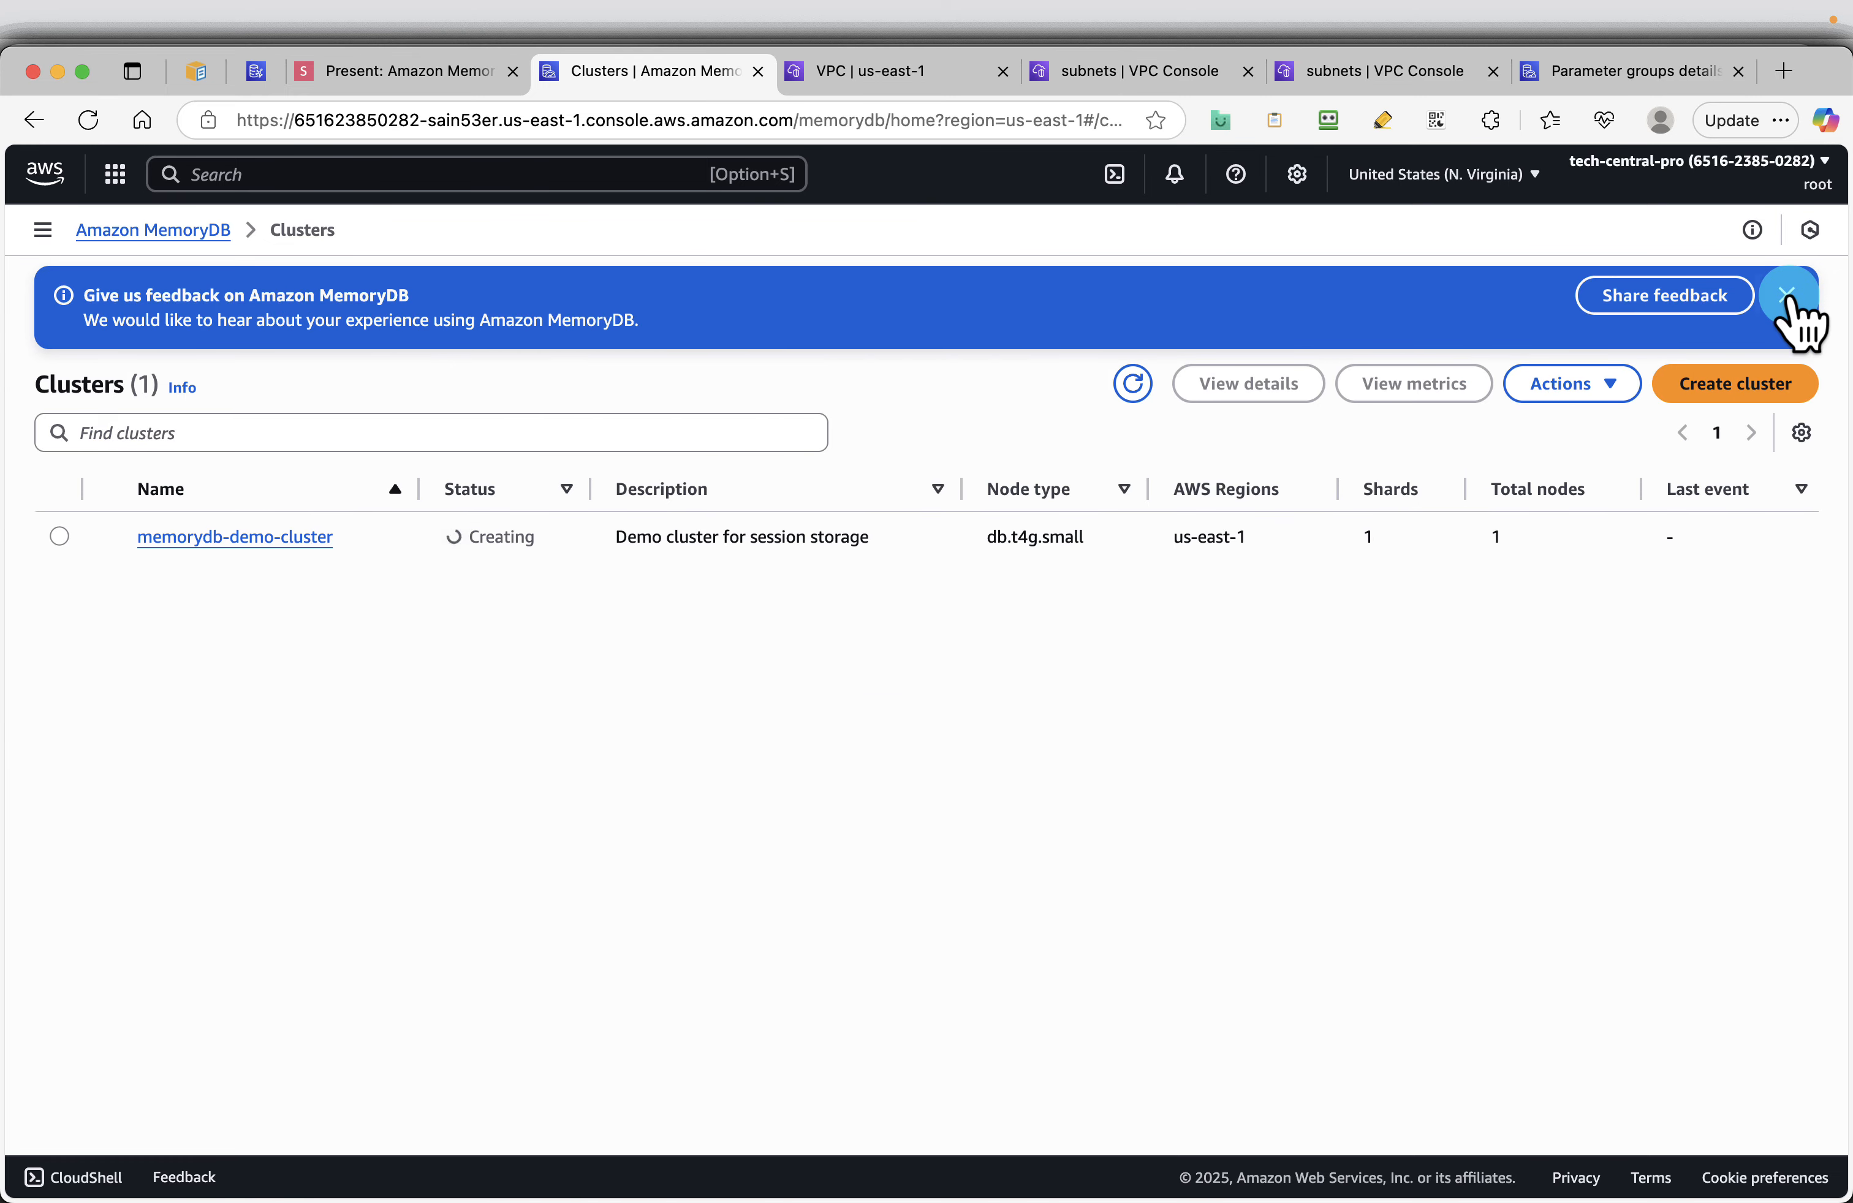
pyautogui.click(1787, 295)
# Advance the slides past Create SSM Role for EC2 to the Select trusted entity slide
pyautogui.click(381, 71)
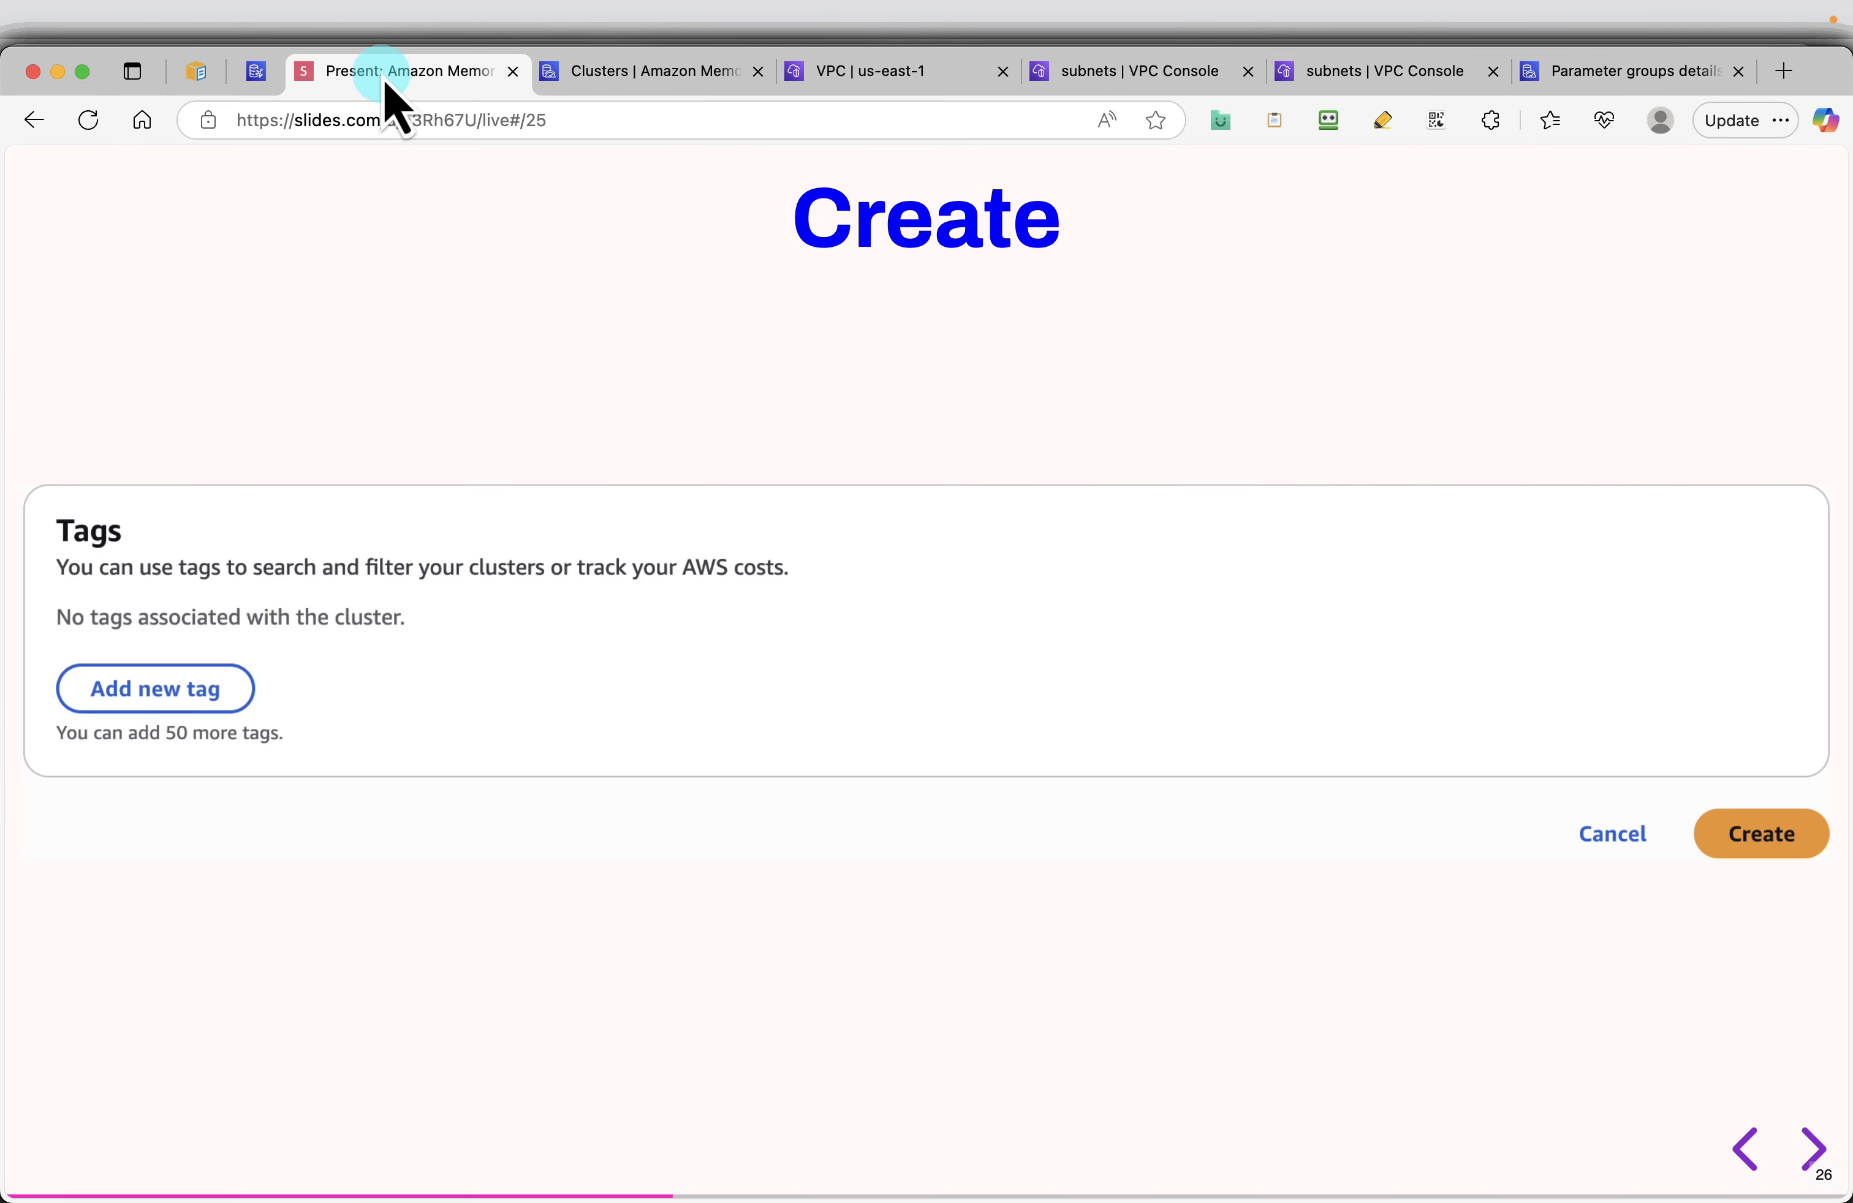
pyautogui.press('Right')
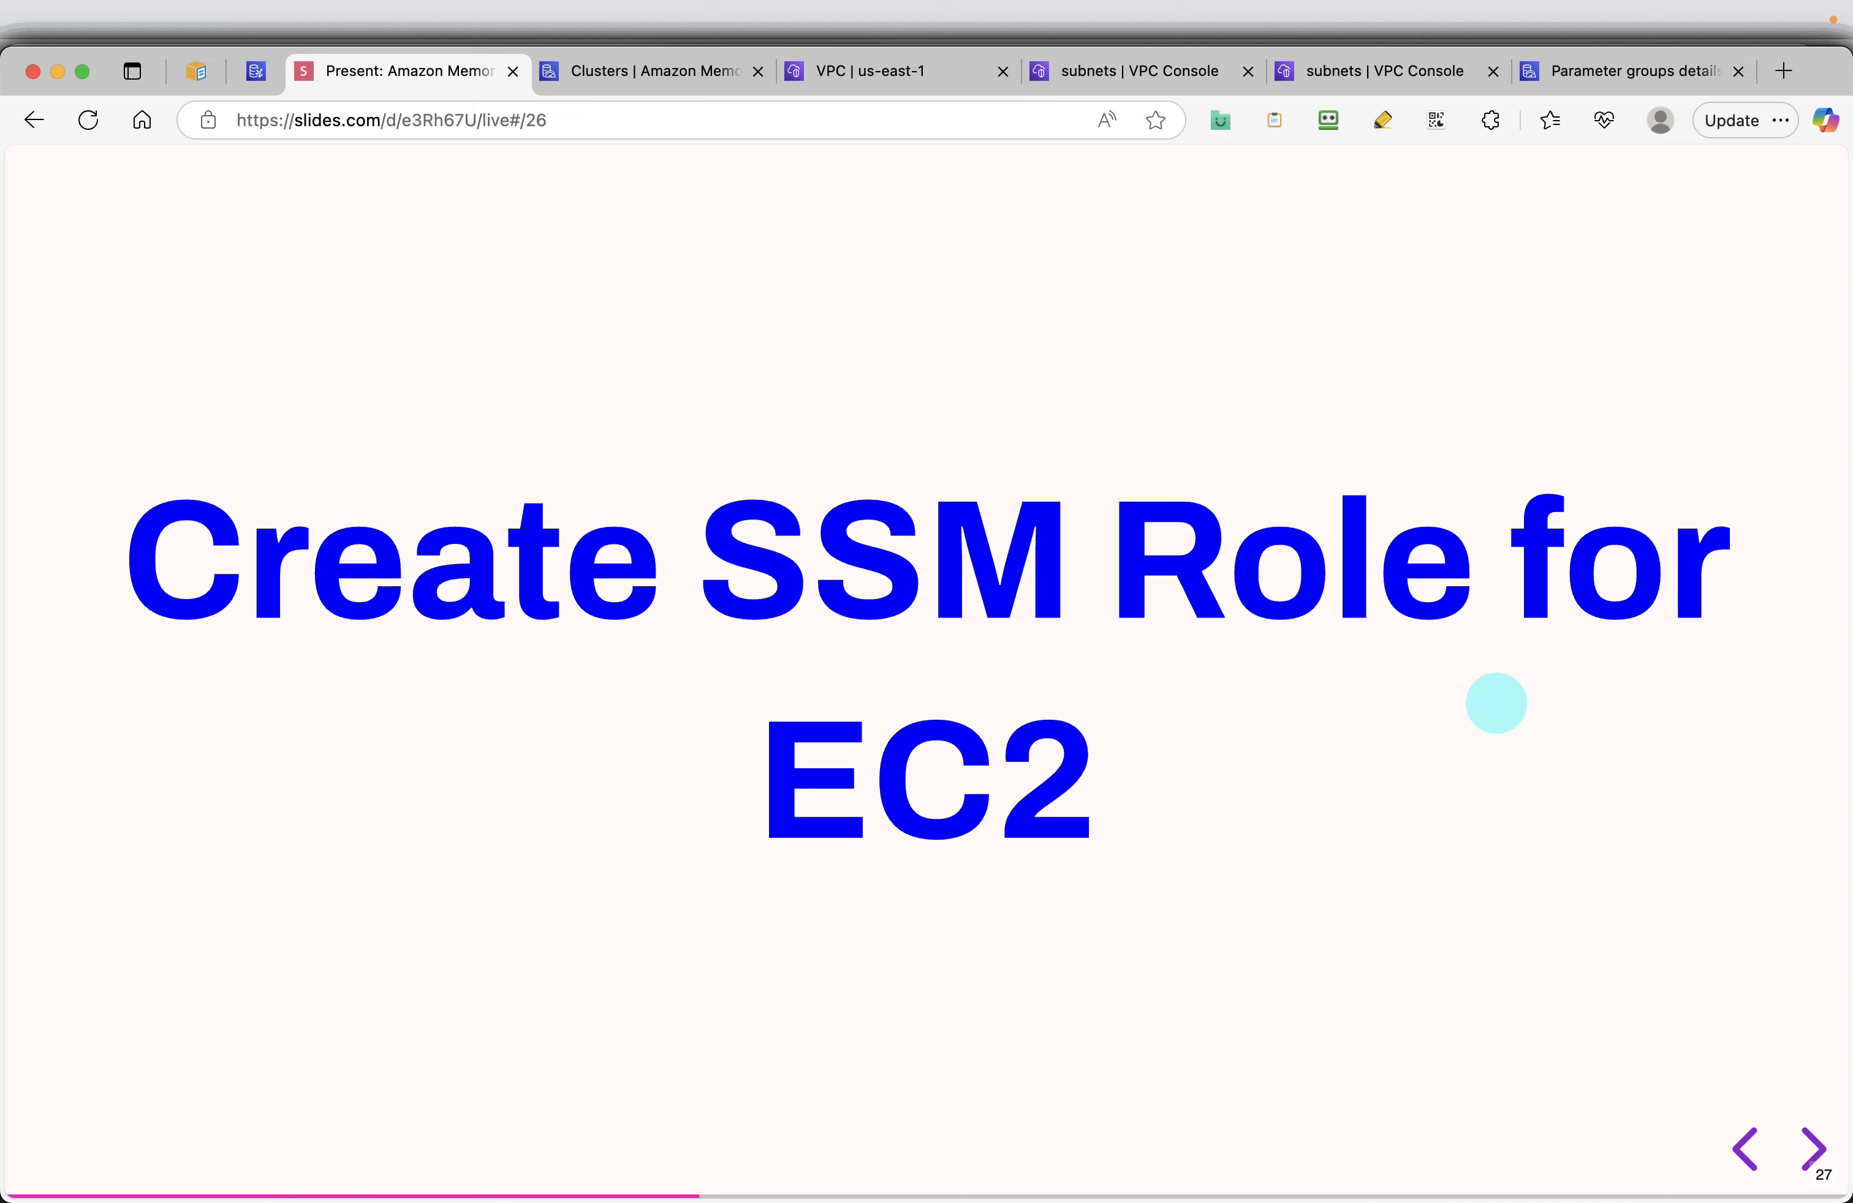
pyautogui.press('Right')
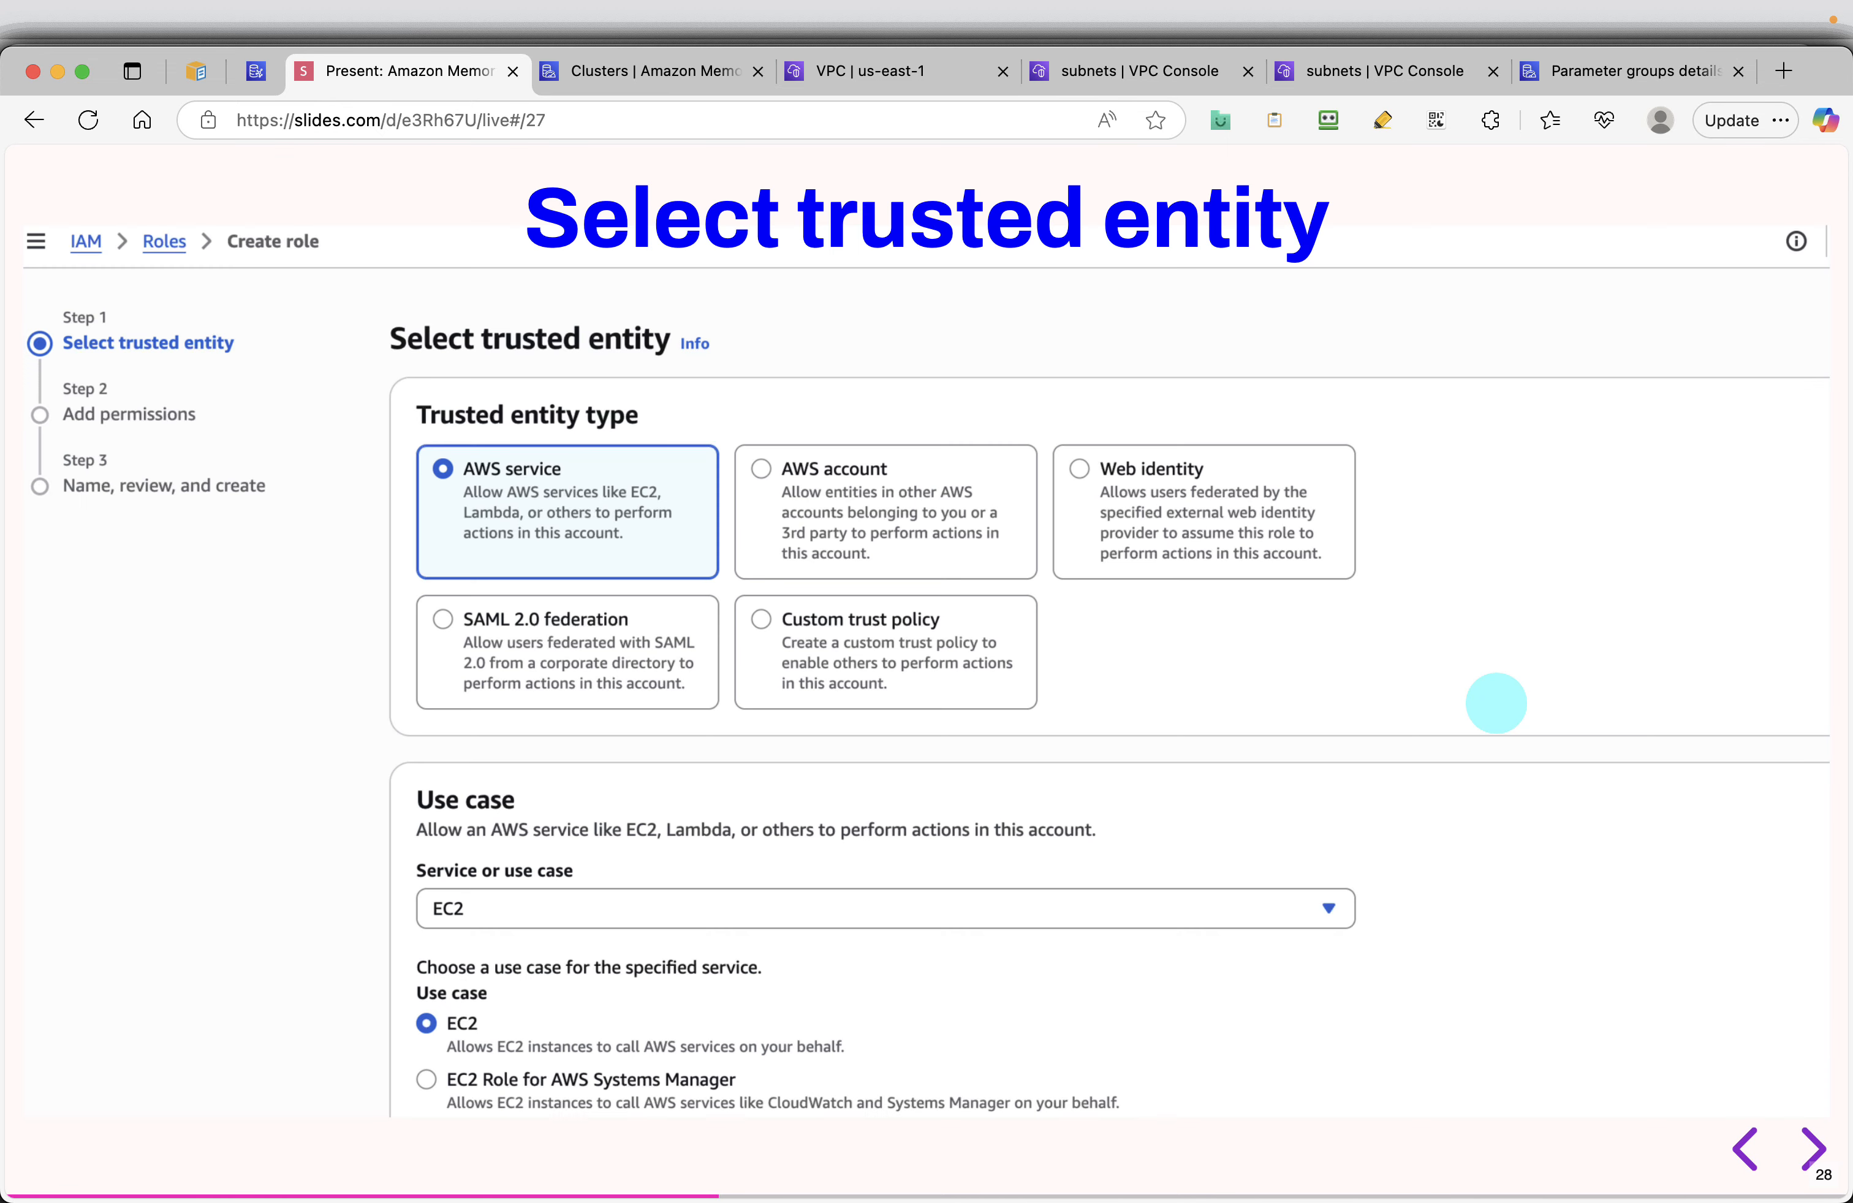
# Search the AWS services for iam, open IAM in a new browser tab and move that tab next to the slides
pyautogui.click(639, 71)
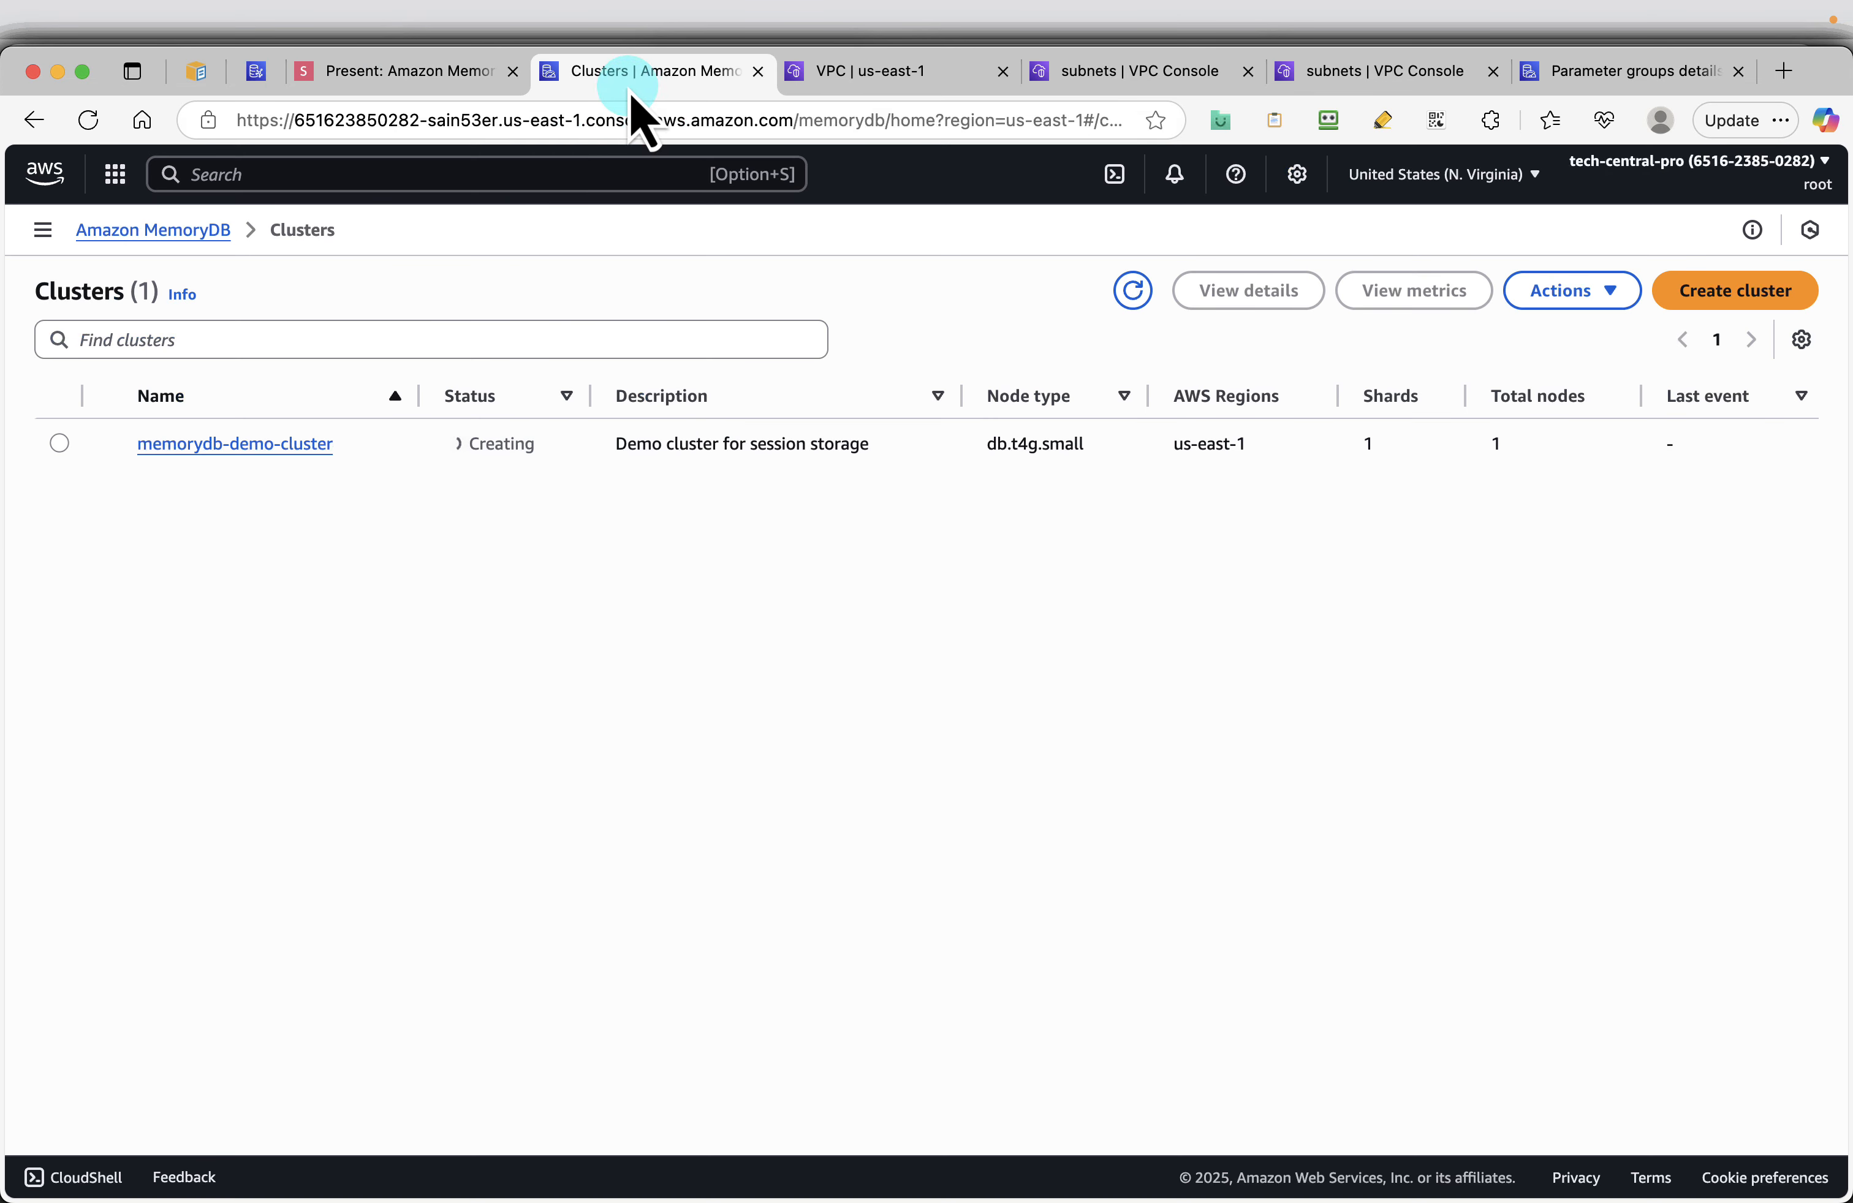
pyautogui.click(461, 176)
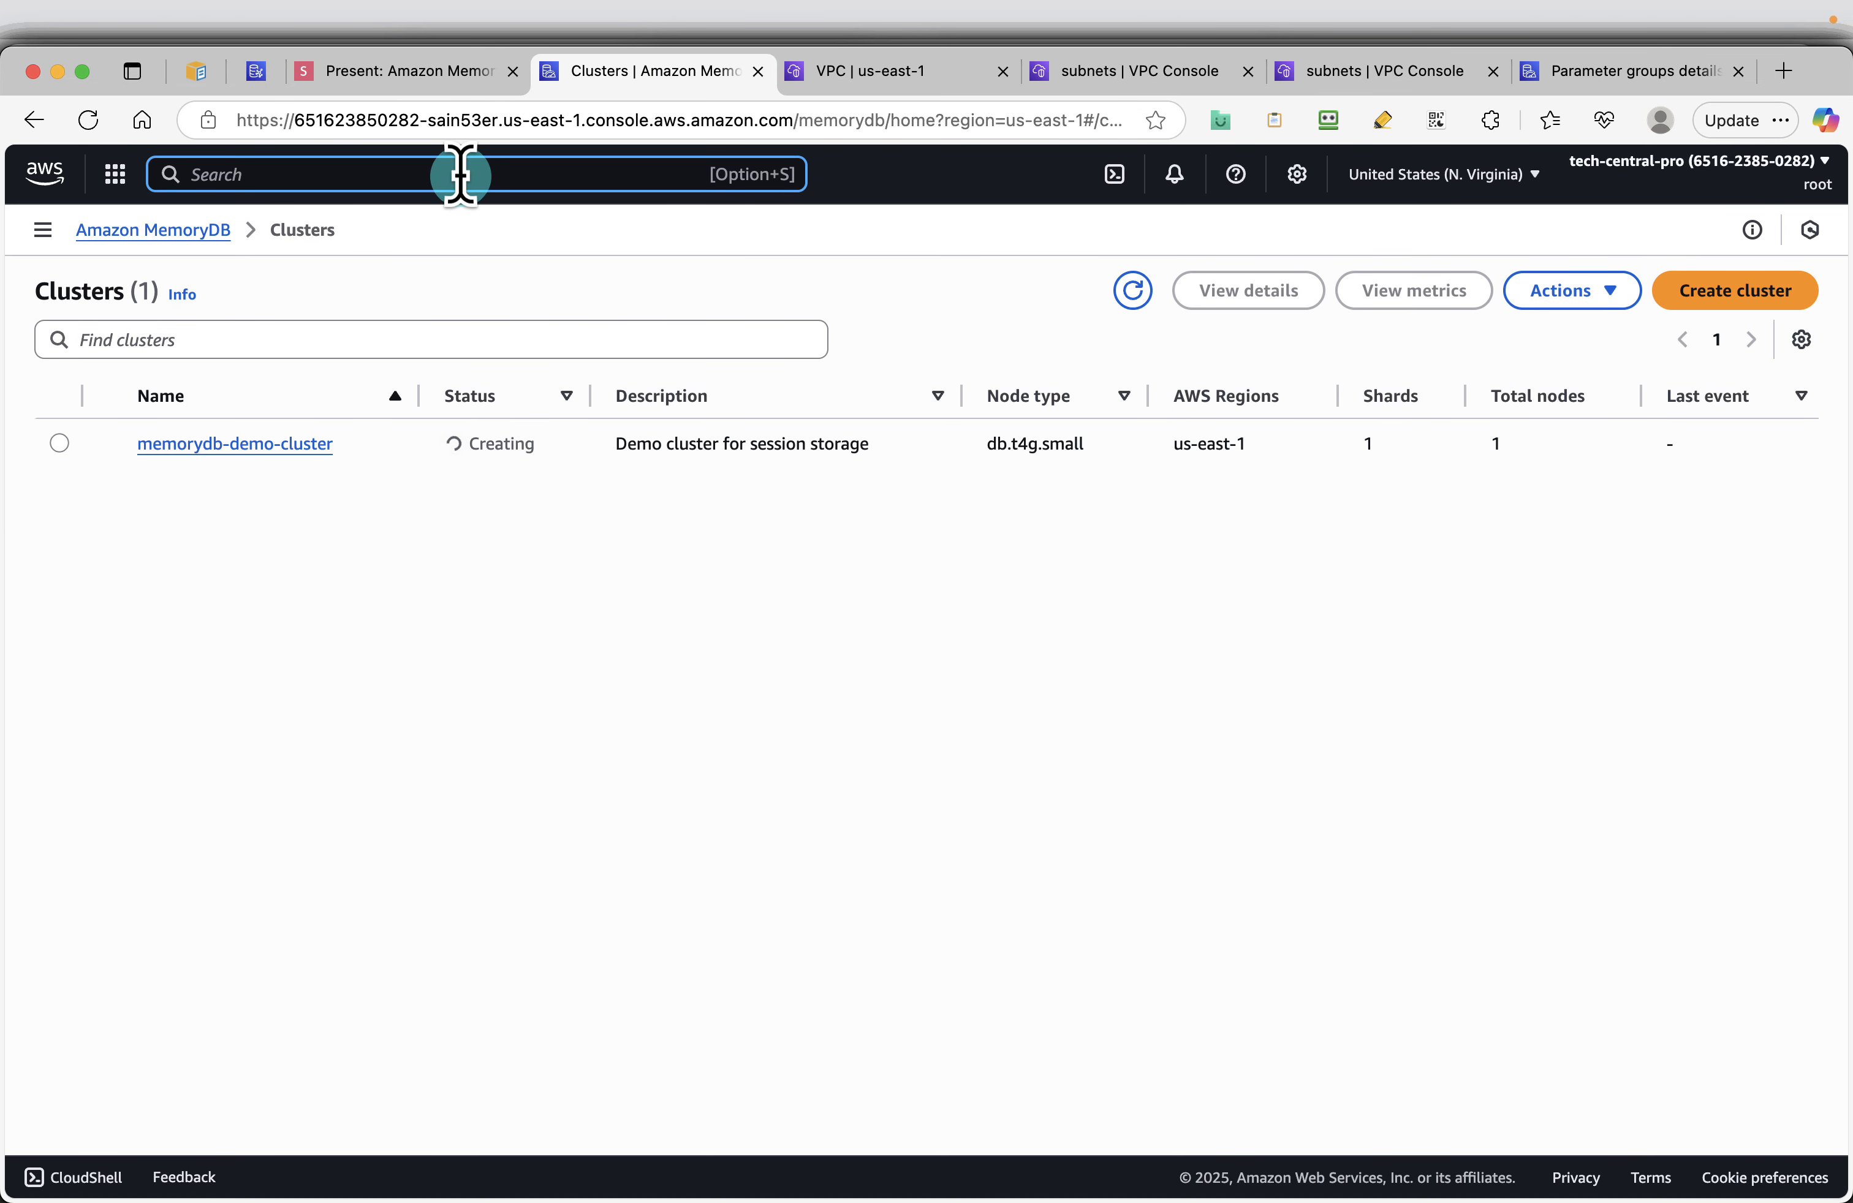
pyautogui.write('iam')
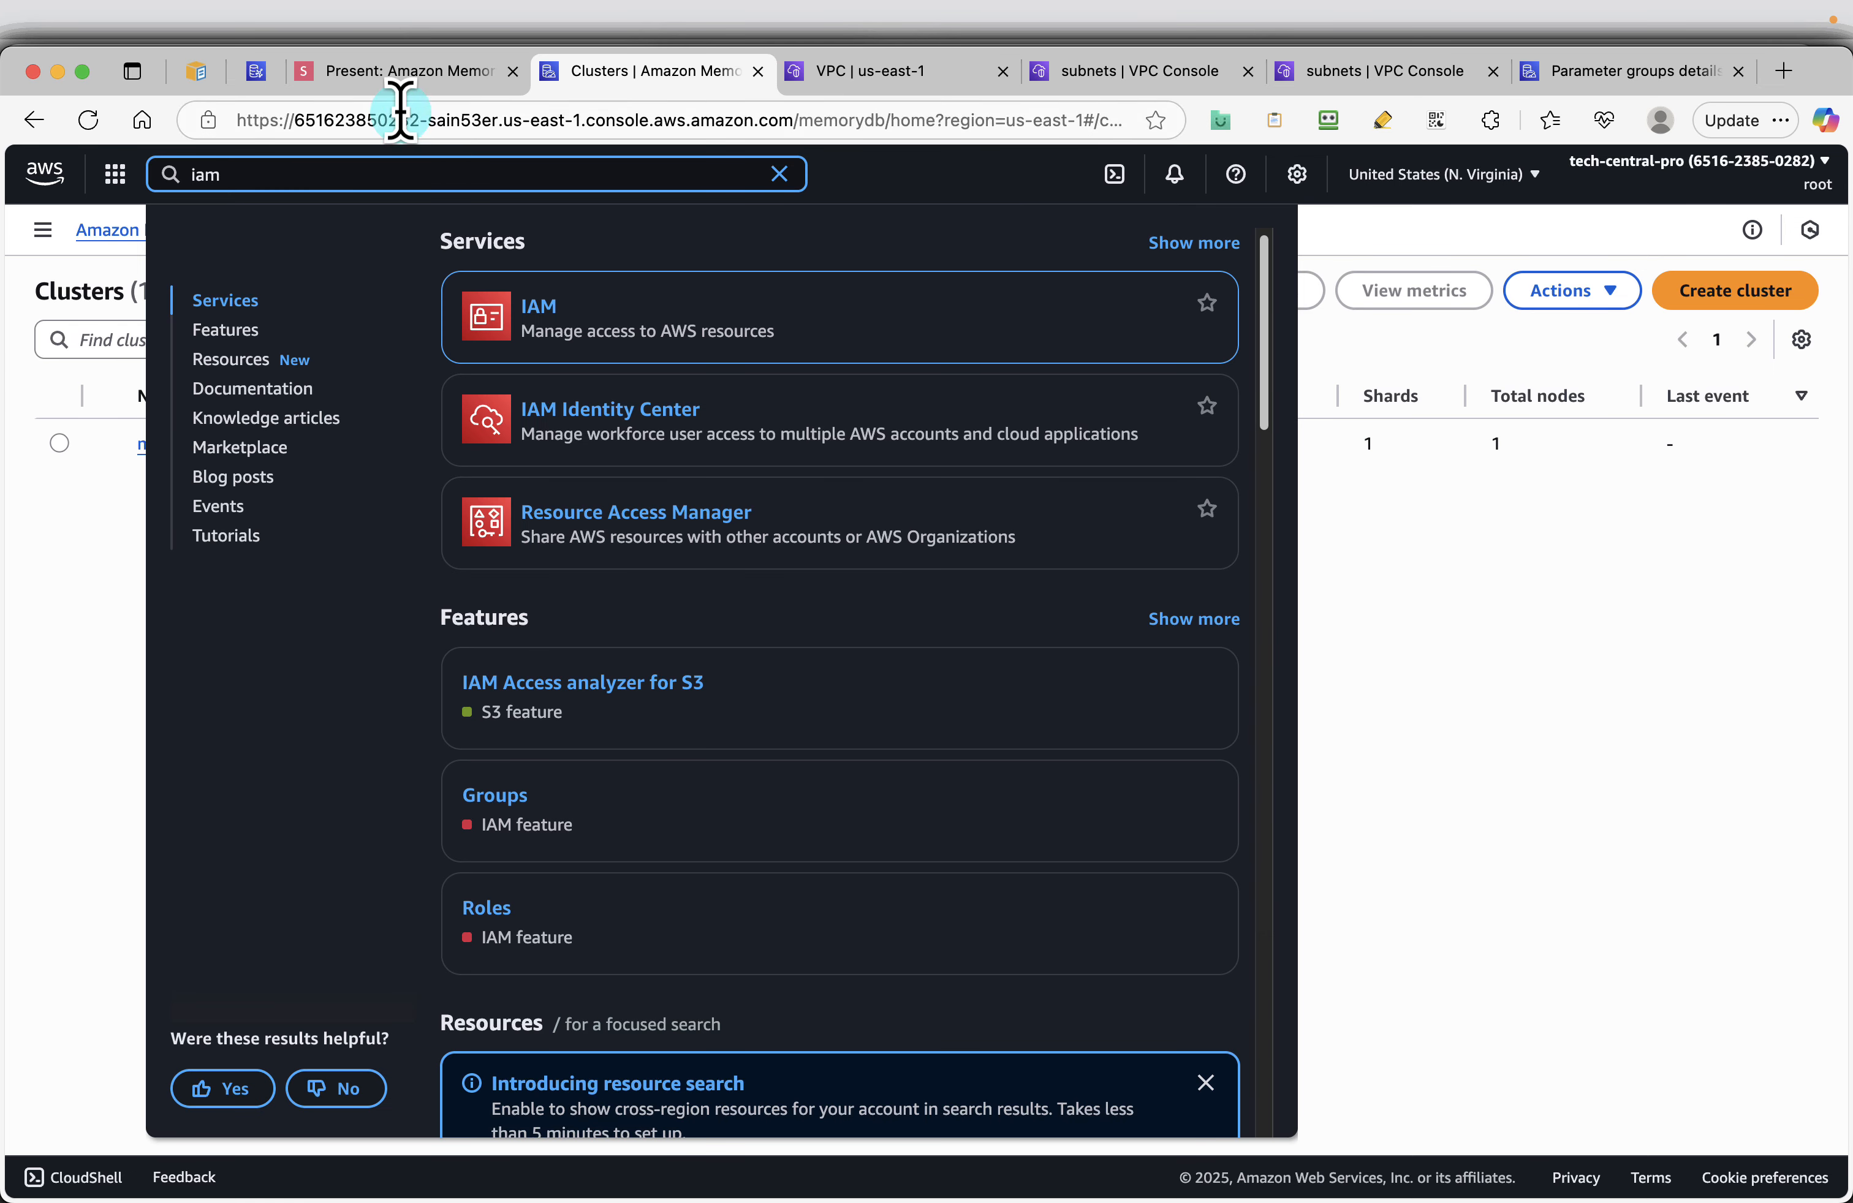
pyautogui.rightClick(545, 322)
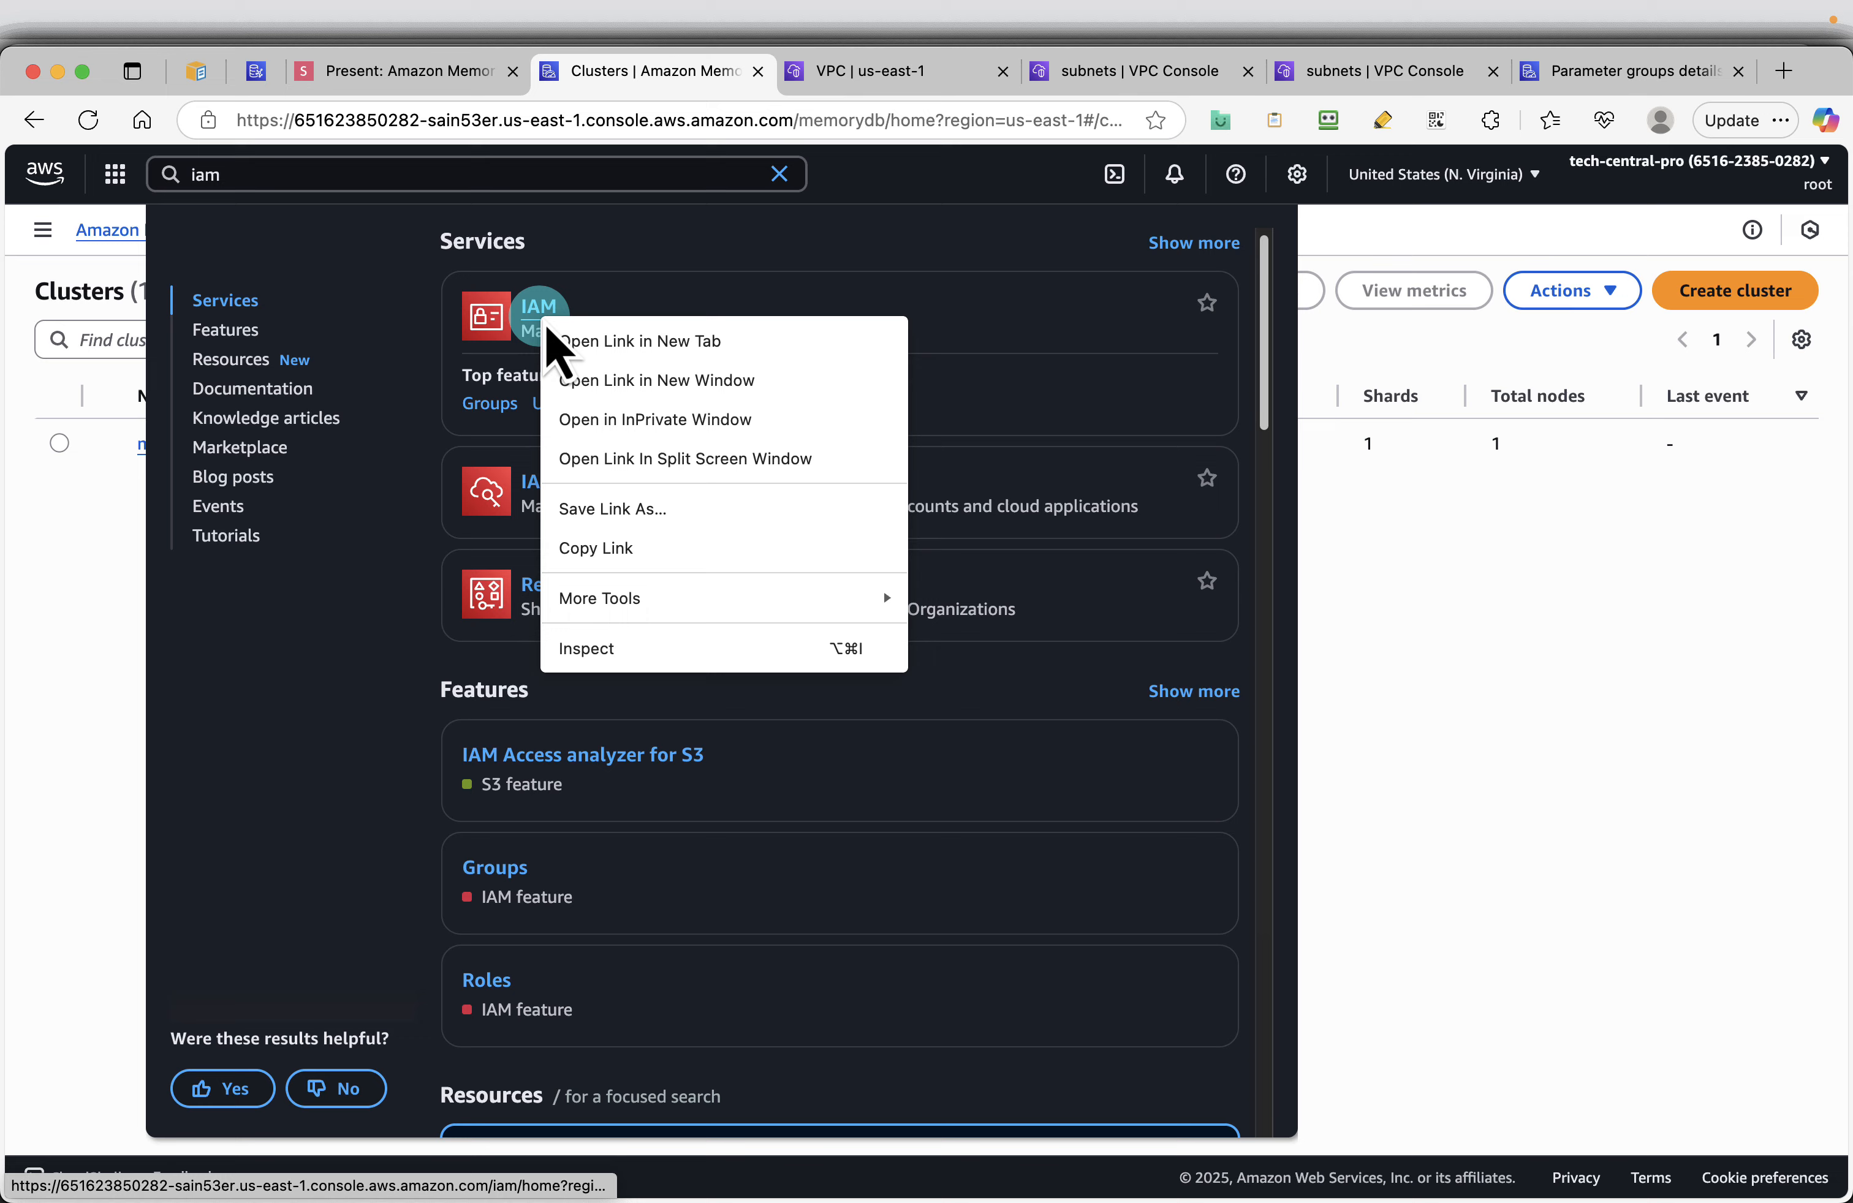
pyautogui.click(579, 337)
pyautogui.click(807, 74)
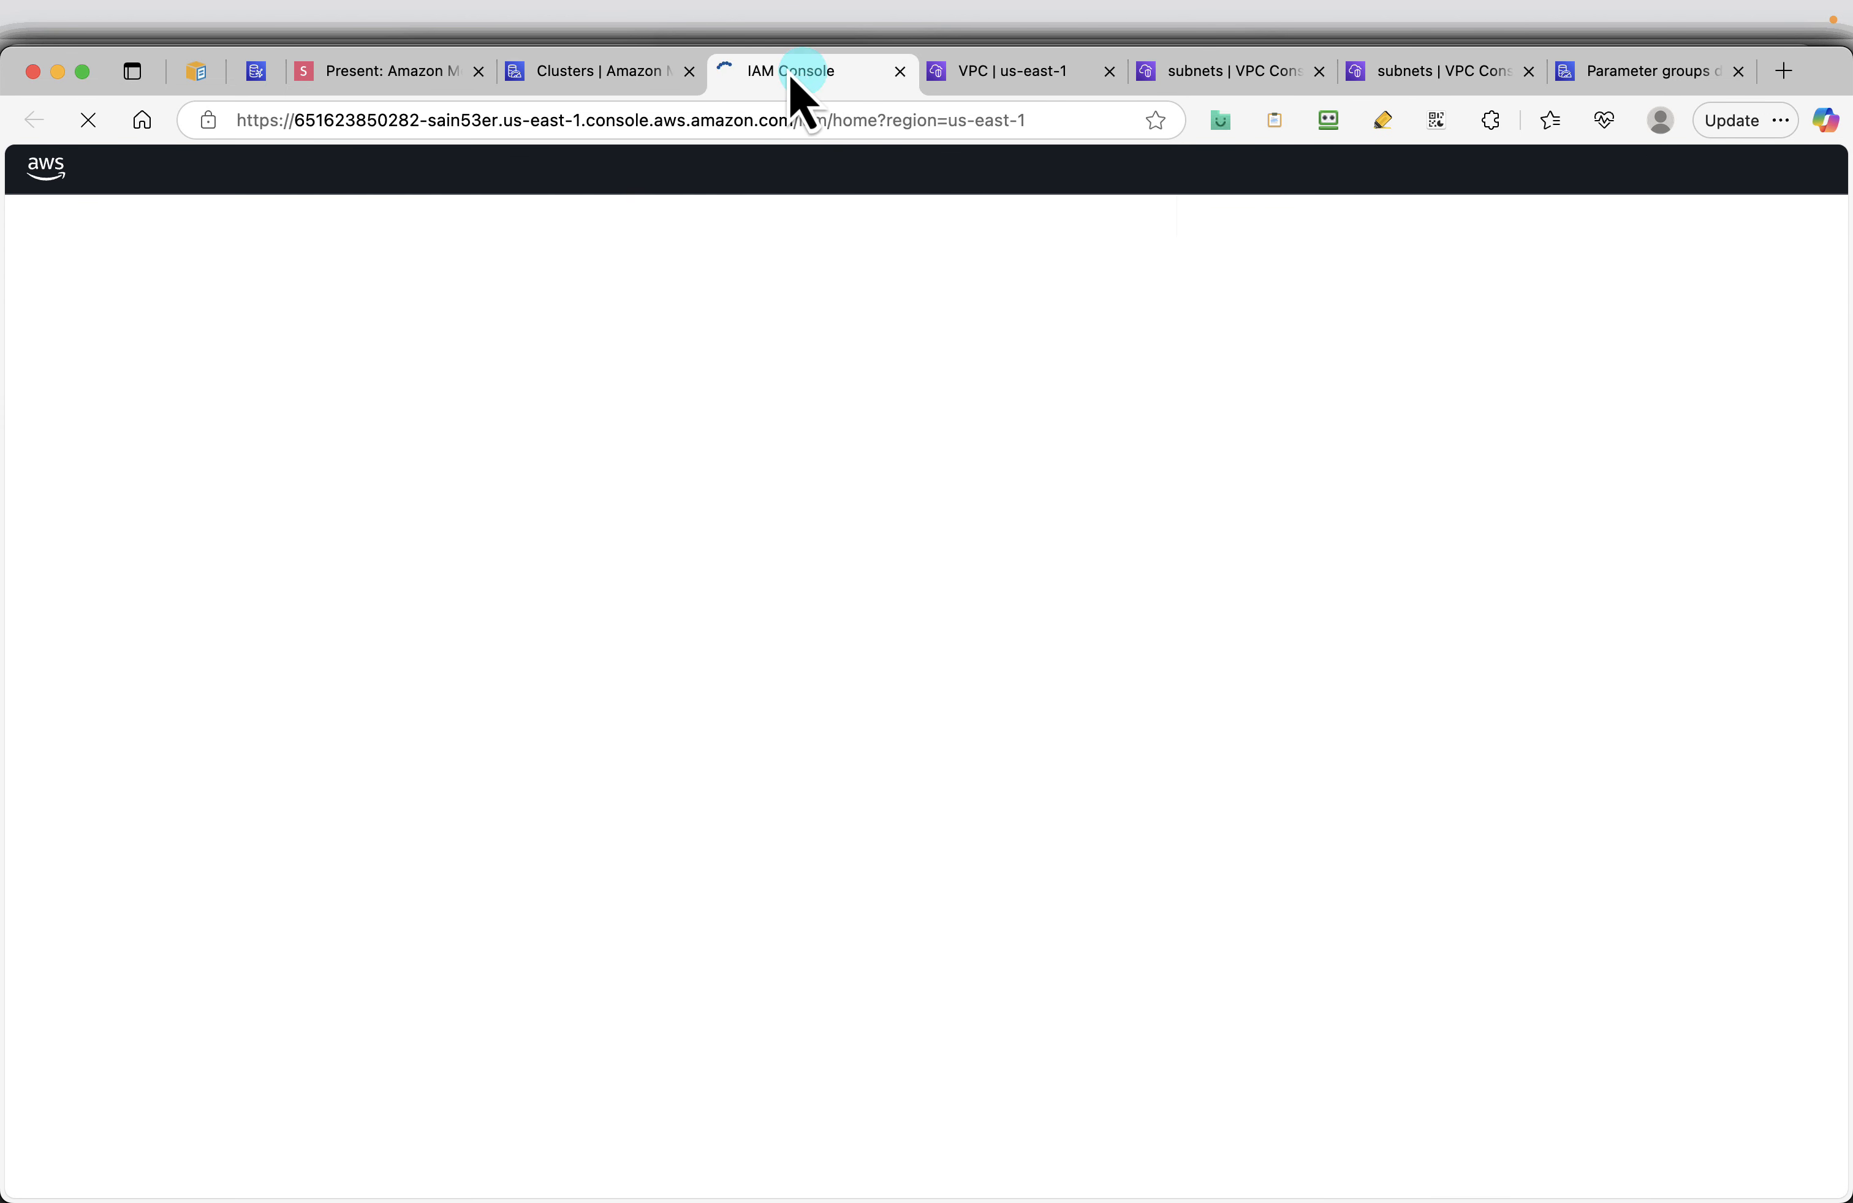
pyautogui.moveTo(799, 79); pyautogui.dragTo(591, 78)
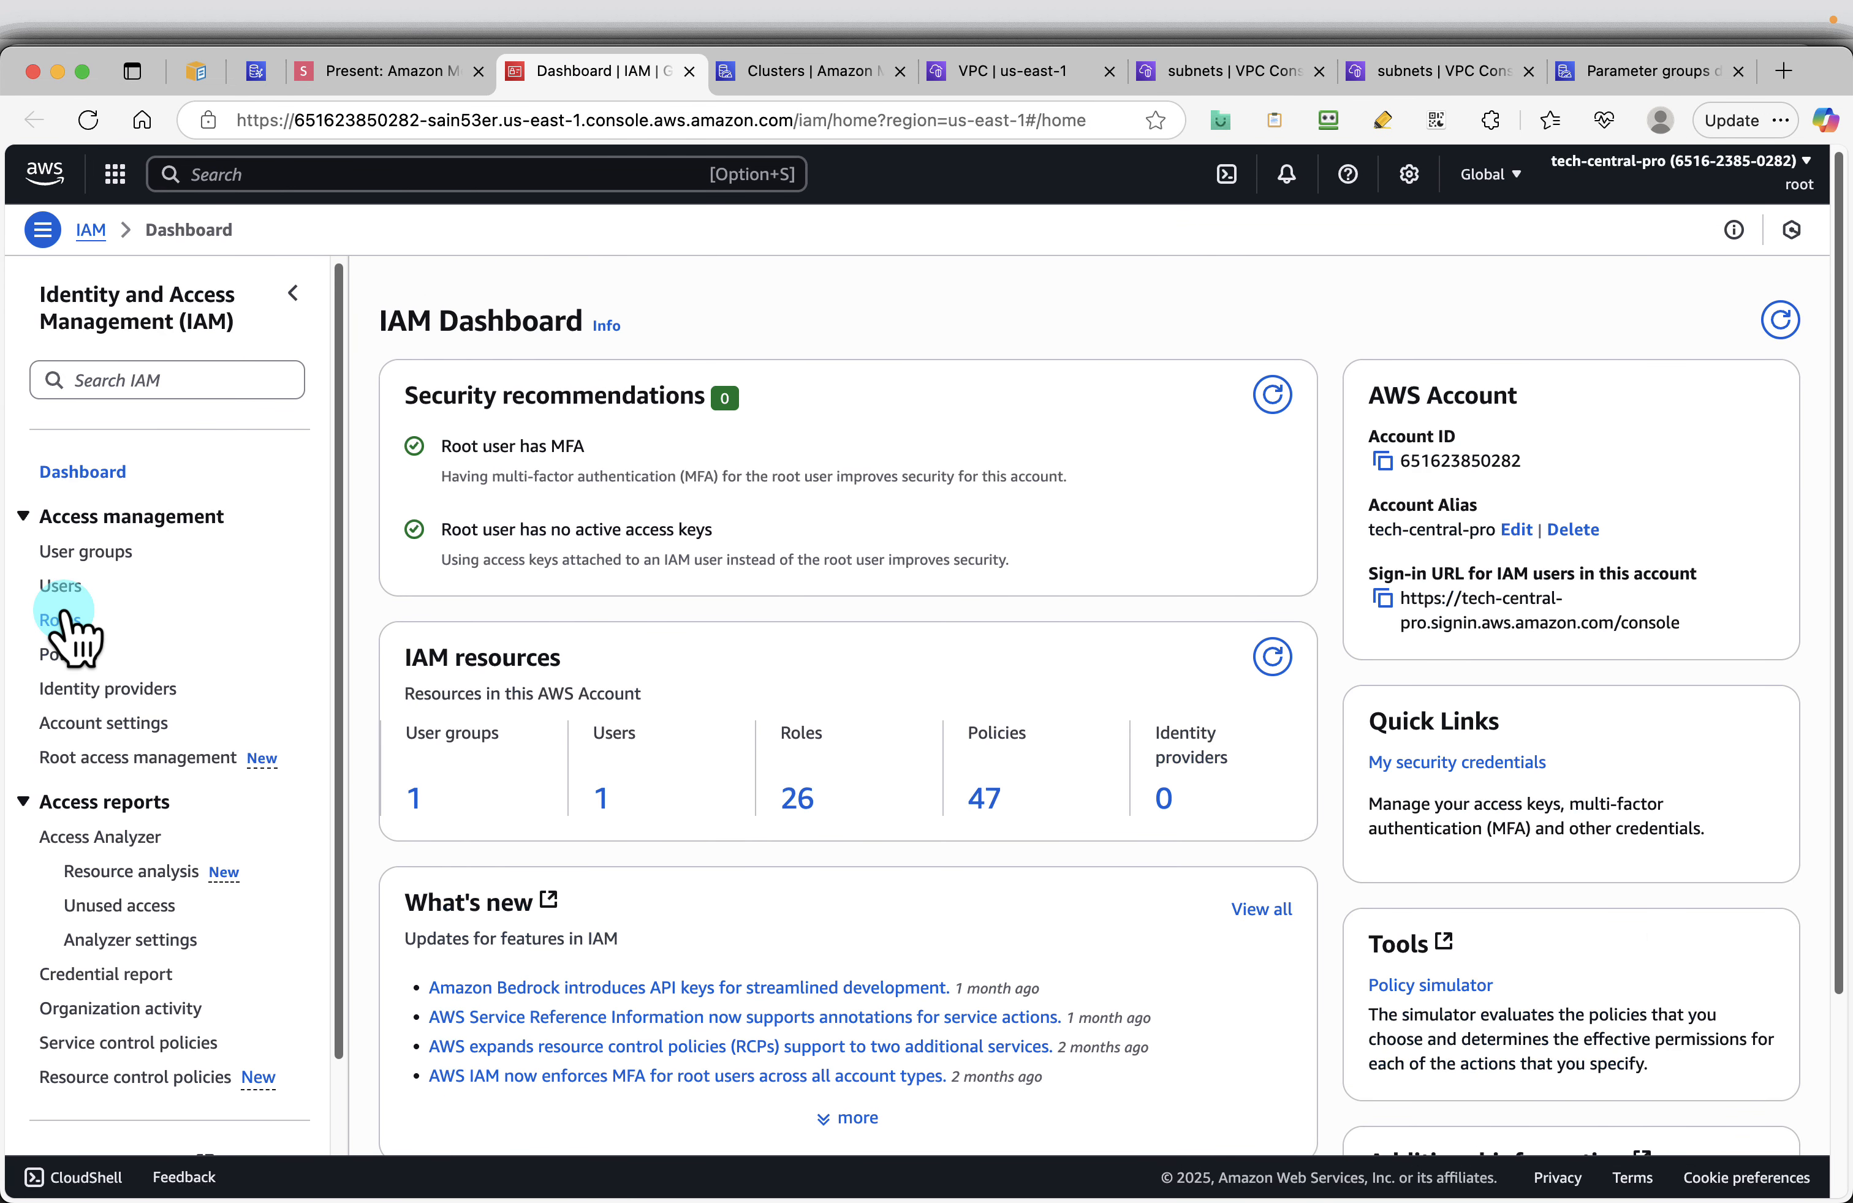
# Start a new IAM role with AWS service as trusted entity and EC2 as use case, and continue to Add permissions
pyautogui.click(60, 620)
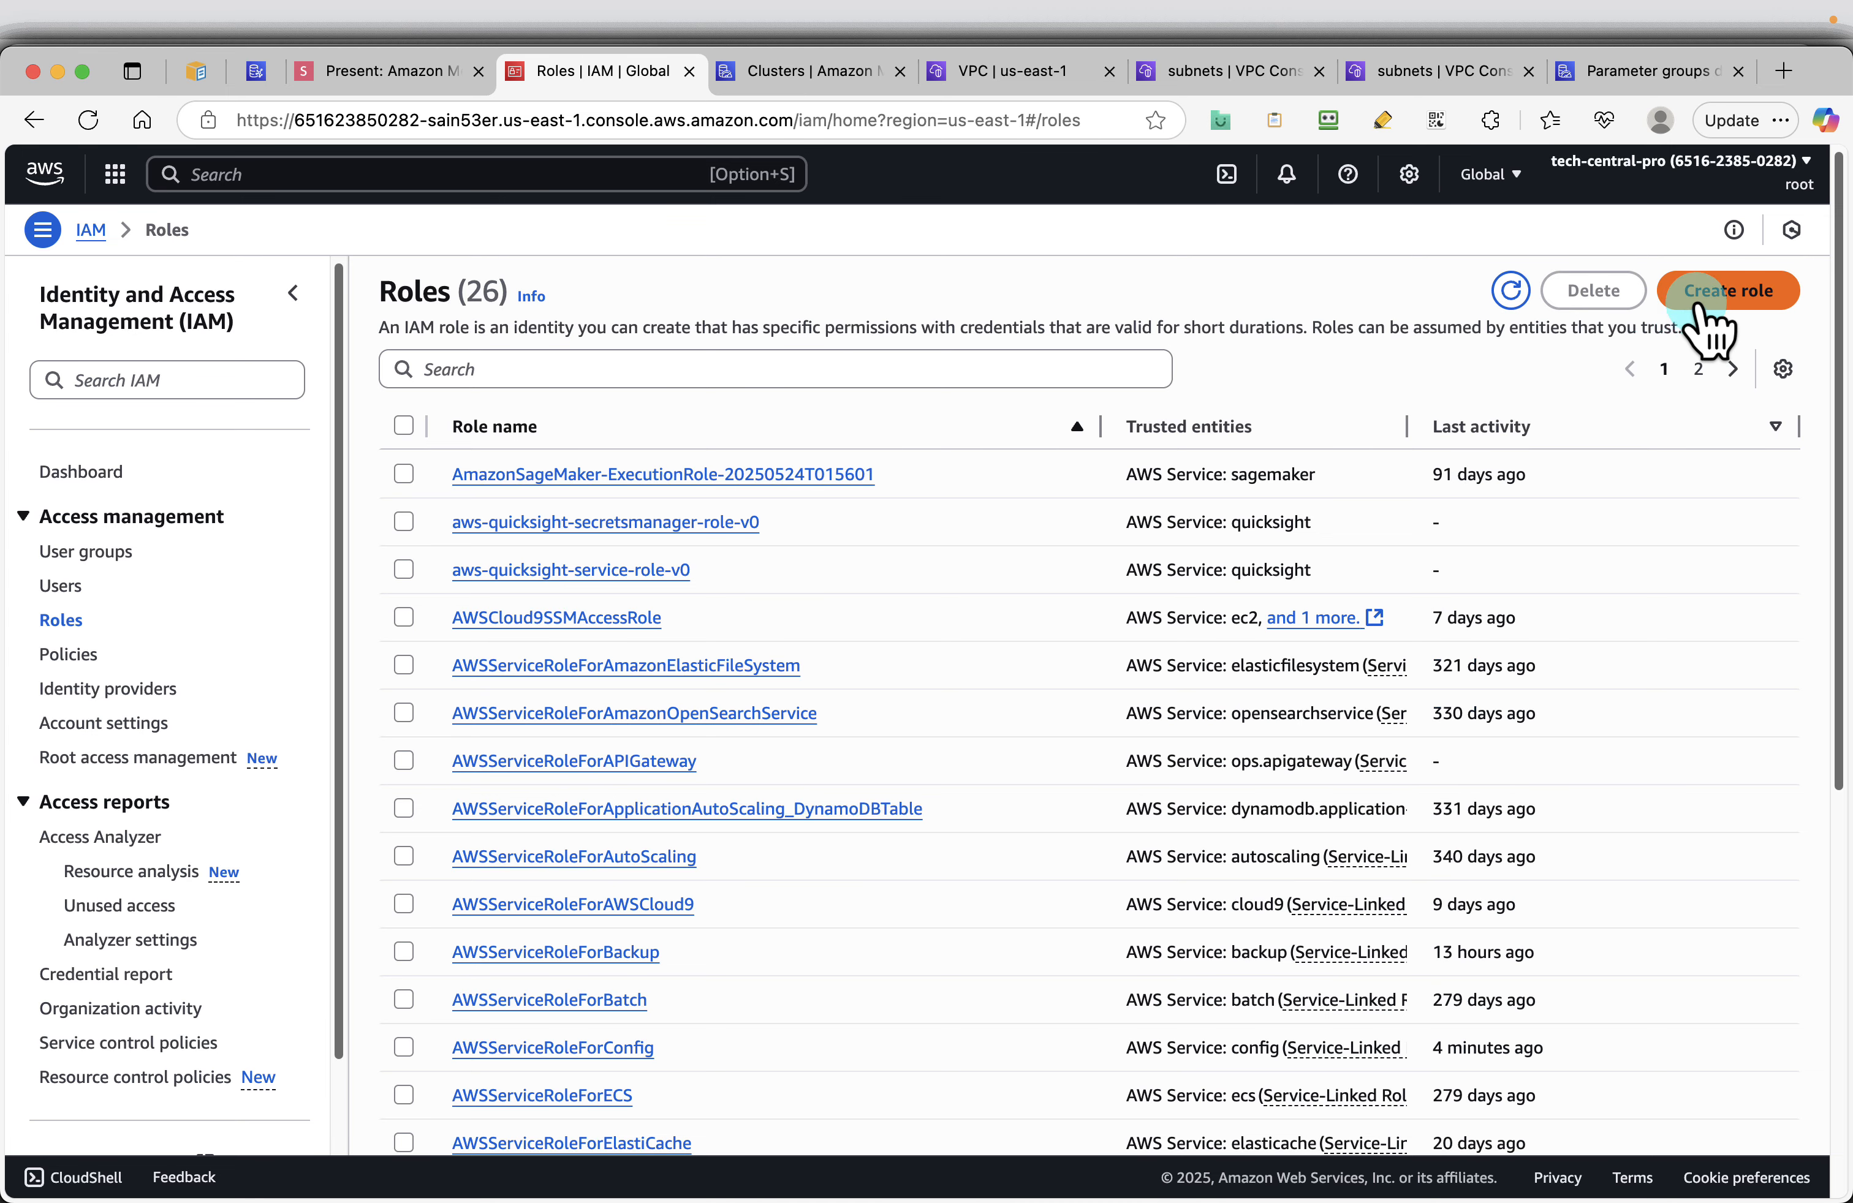
pyautogui.click(1711, 297)
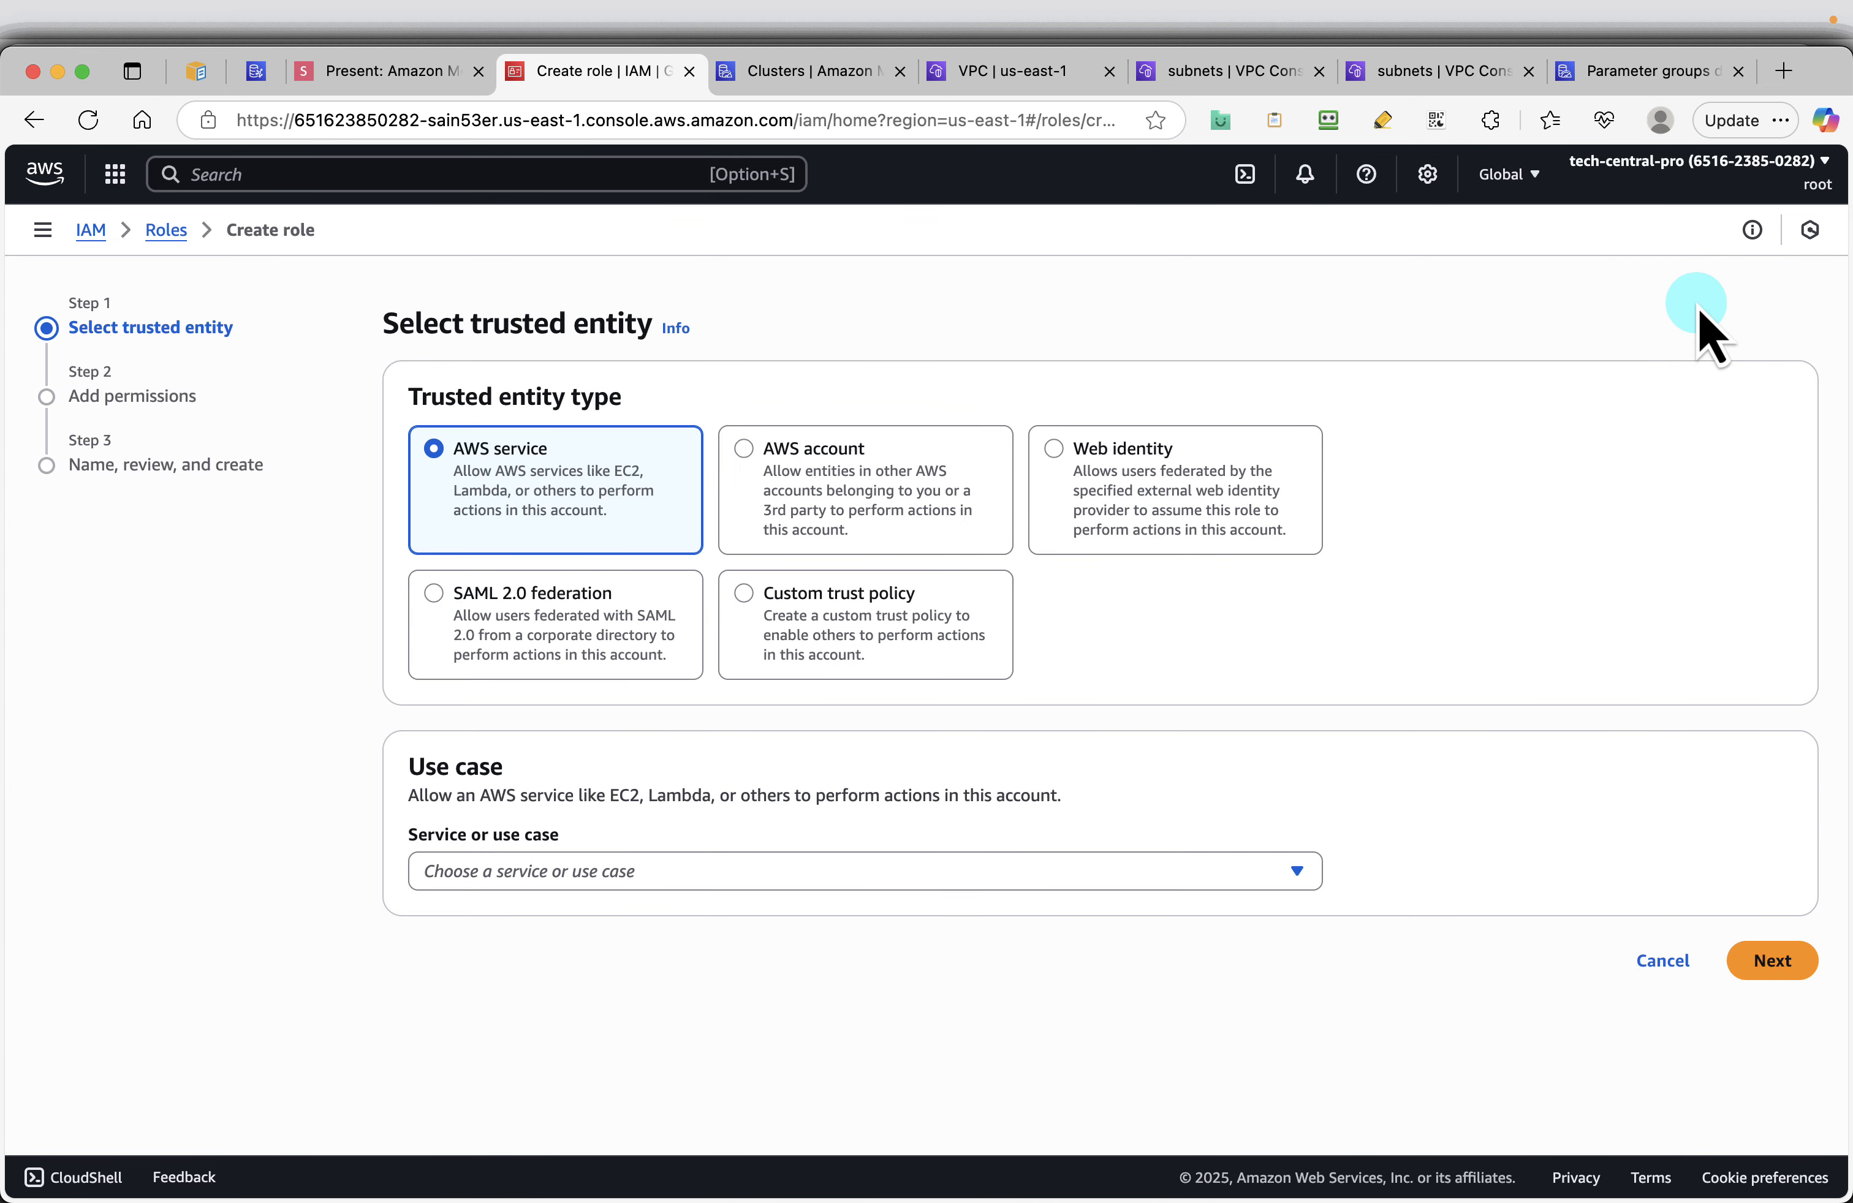
pyautogui.click(546, 872)
pyautogui.click(488, 285)
pyautogui.scroll(-1, 1019, 696)
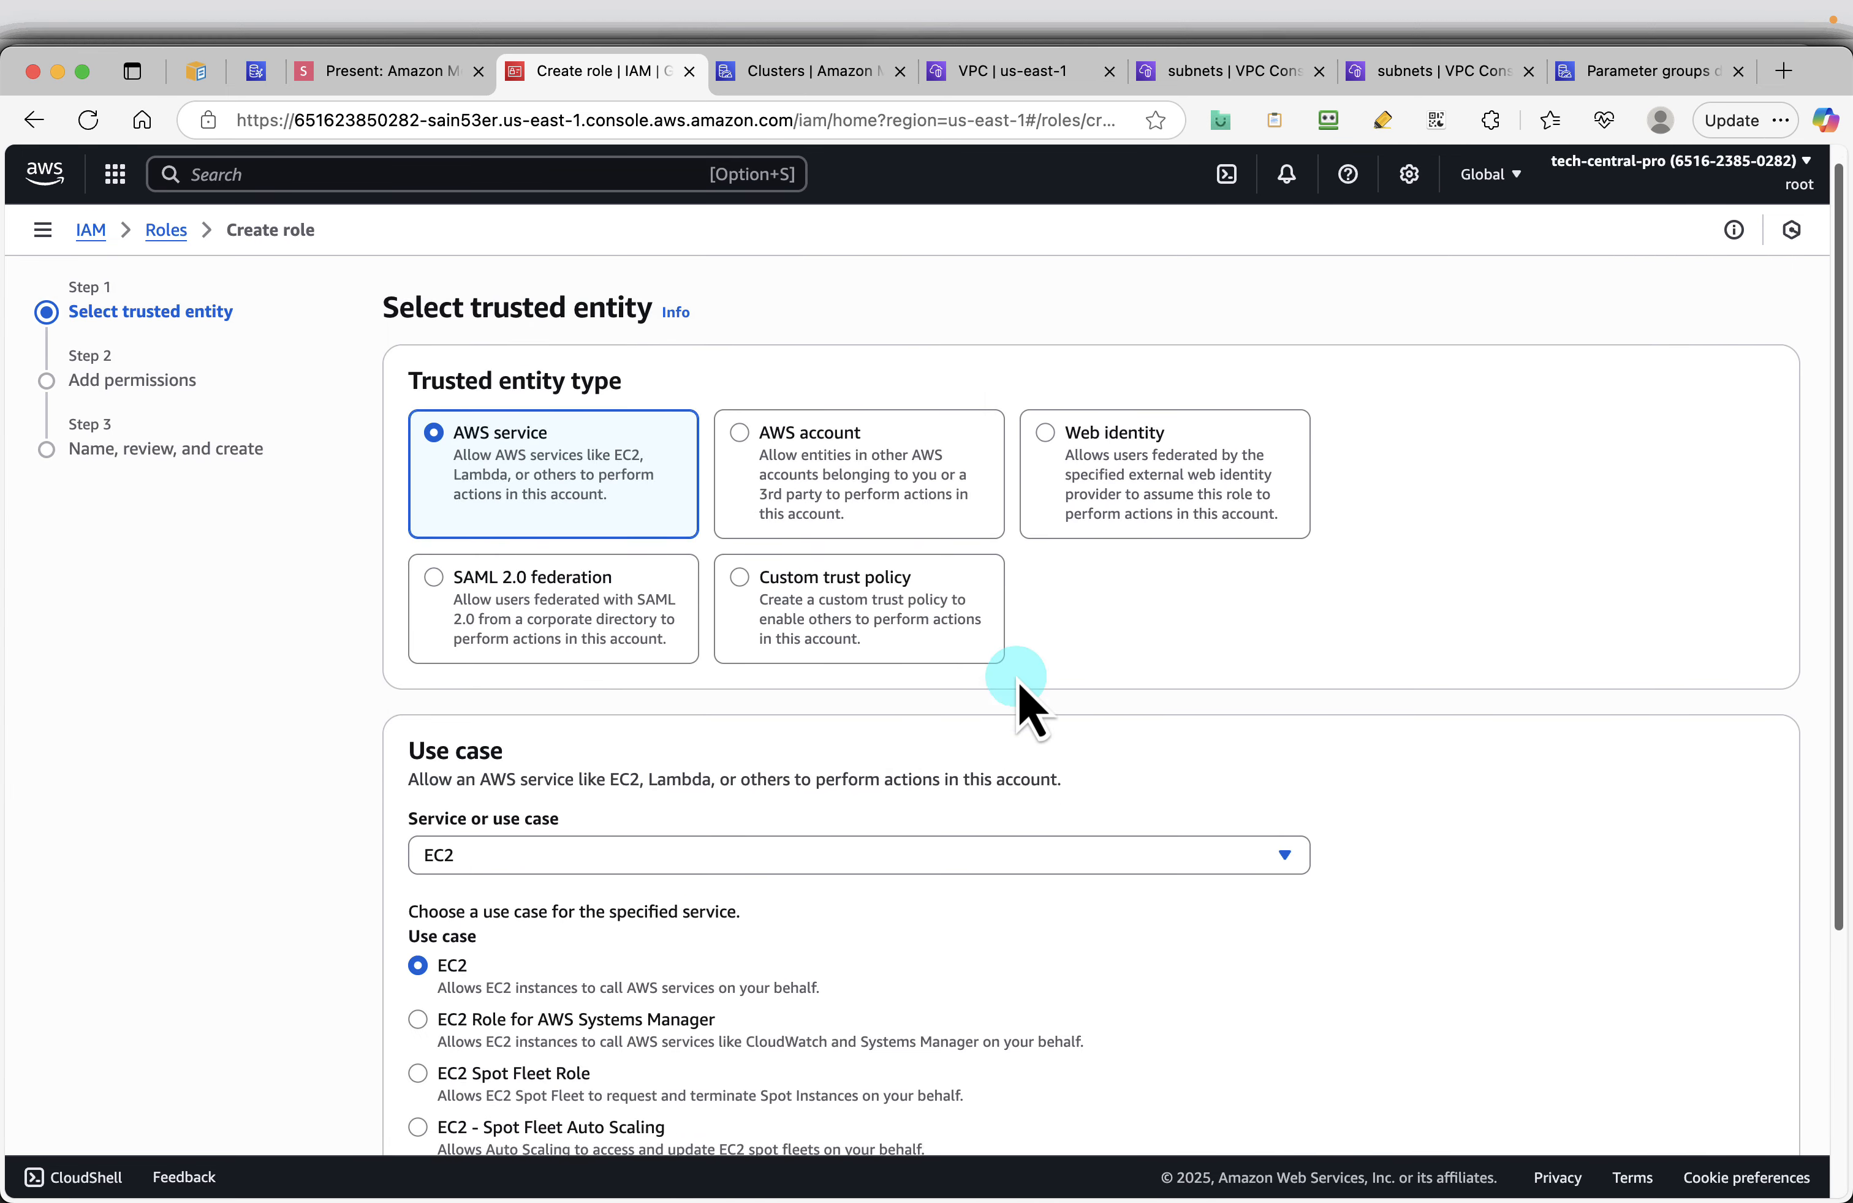
pyautogui.scroll(-5, 1020, 703)
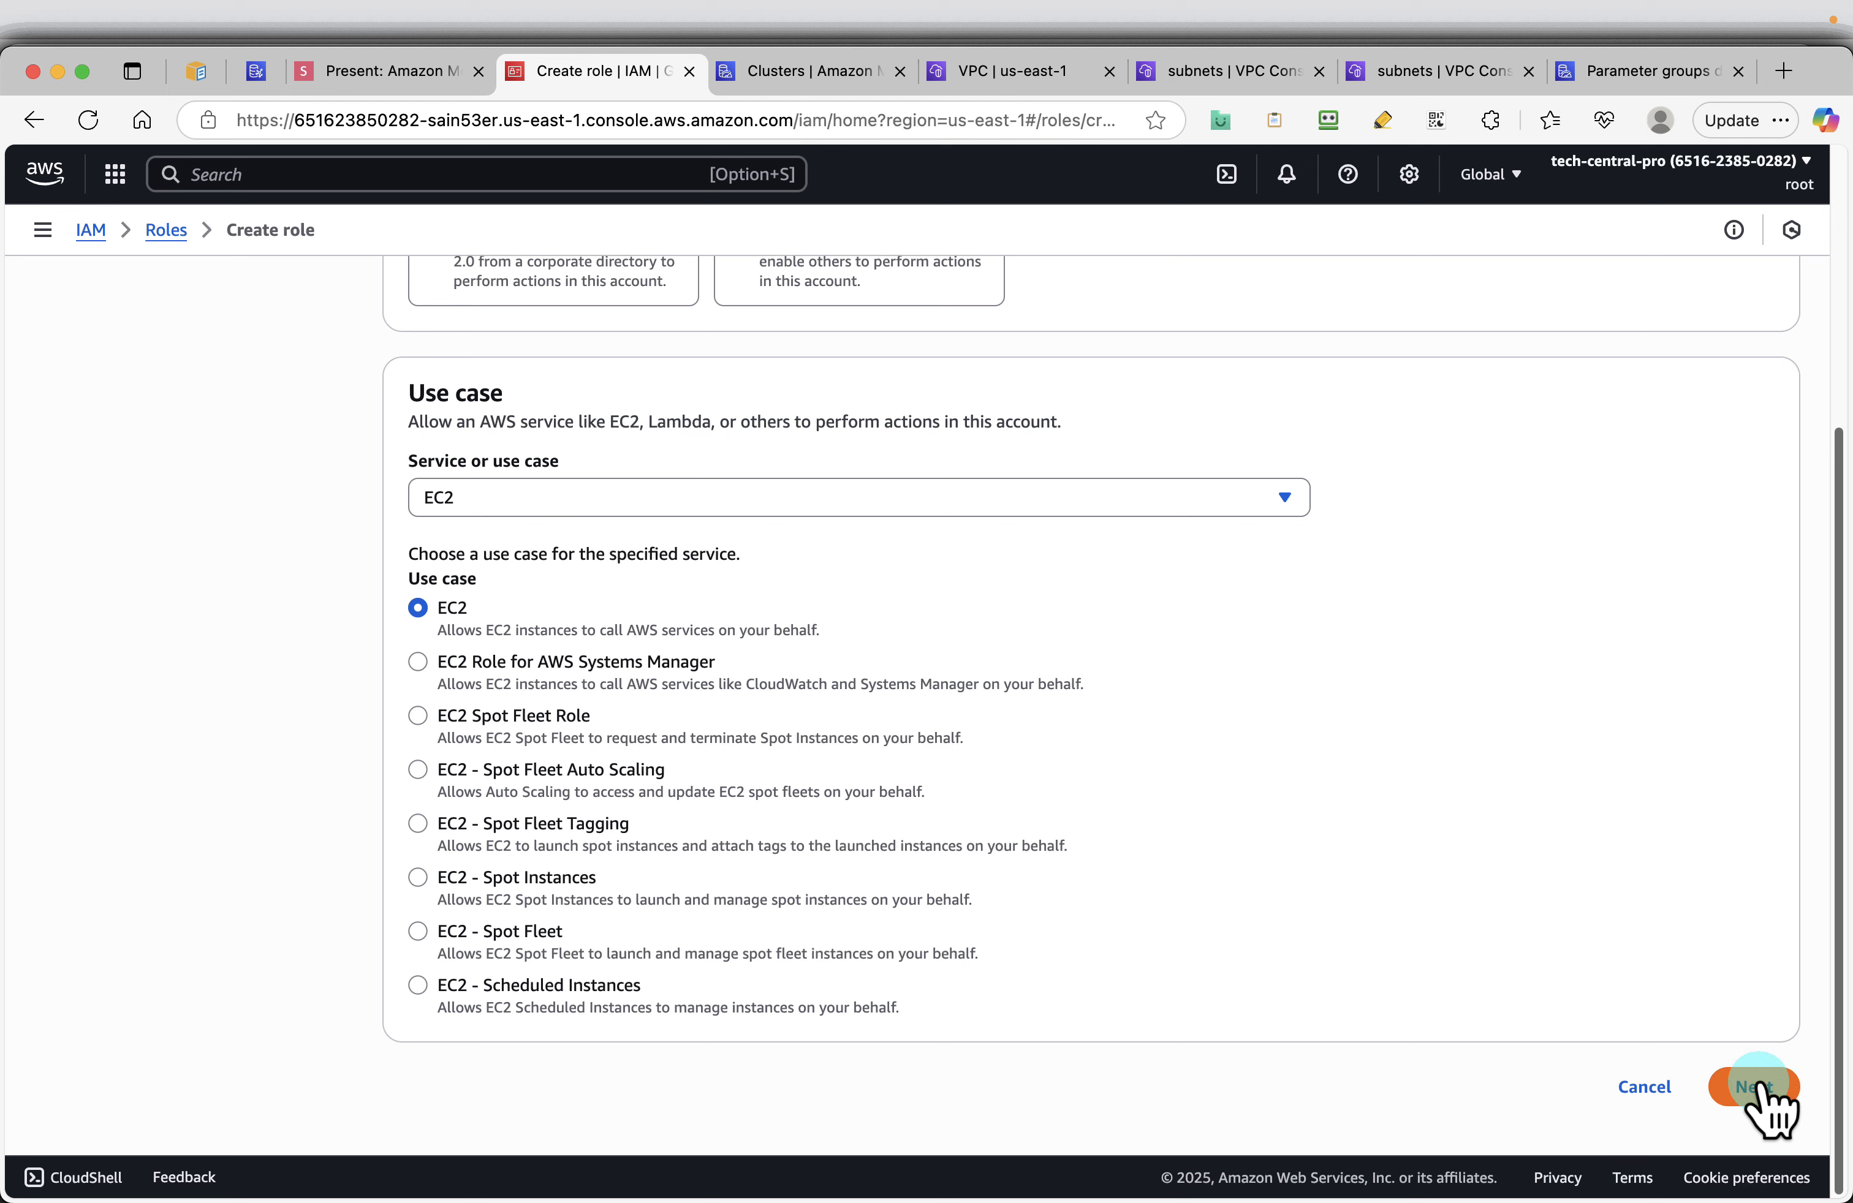
pyautogui.click(1757, 1089)
# Advance the slides to Add permissions and capture the policy name AmazonSSMManagedInstanceCore with TextSniper, allowing its screen access for one month
pyautogui.click(563, 505)
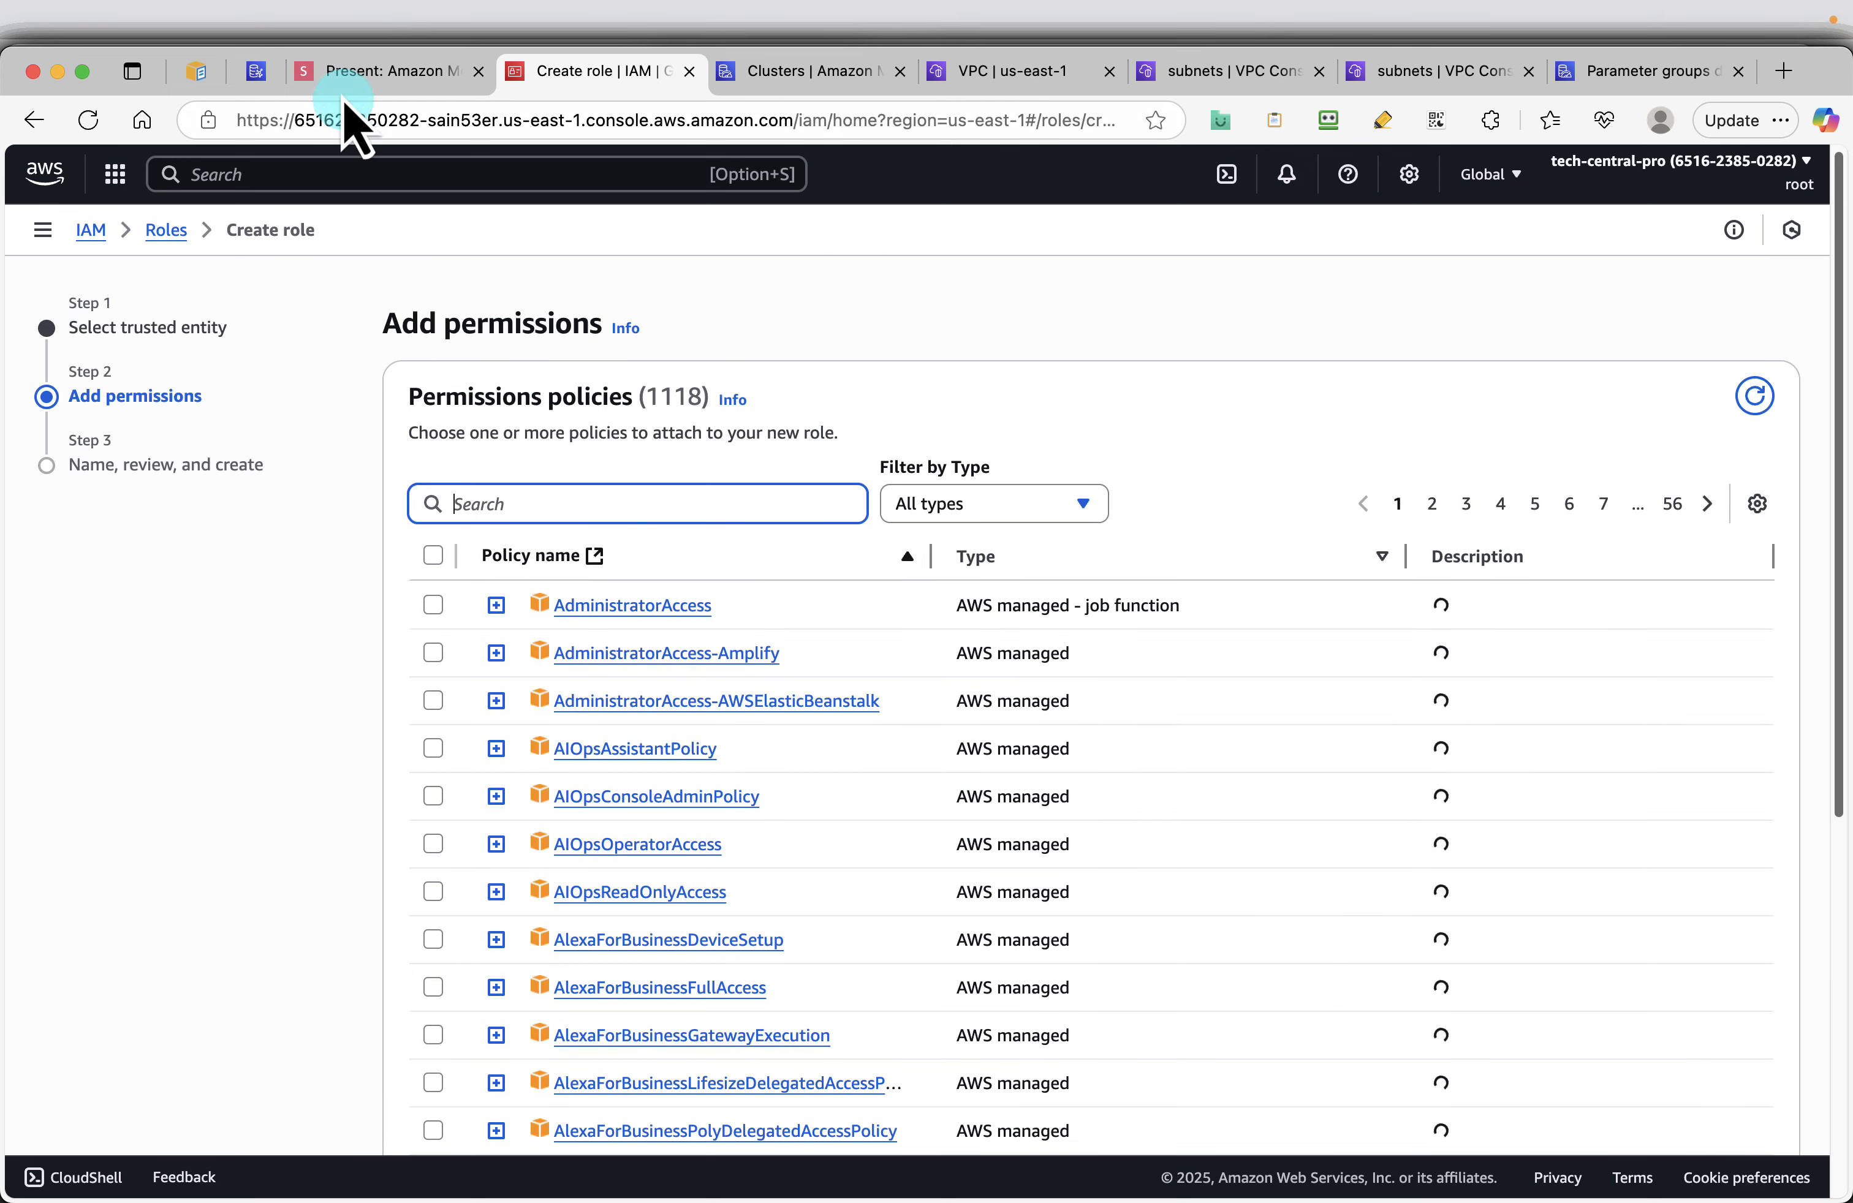
pyautogui.click(332, 87)
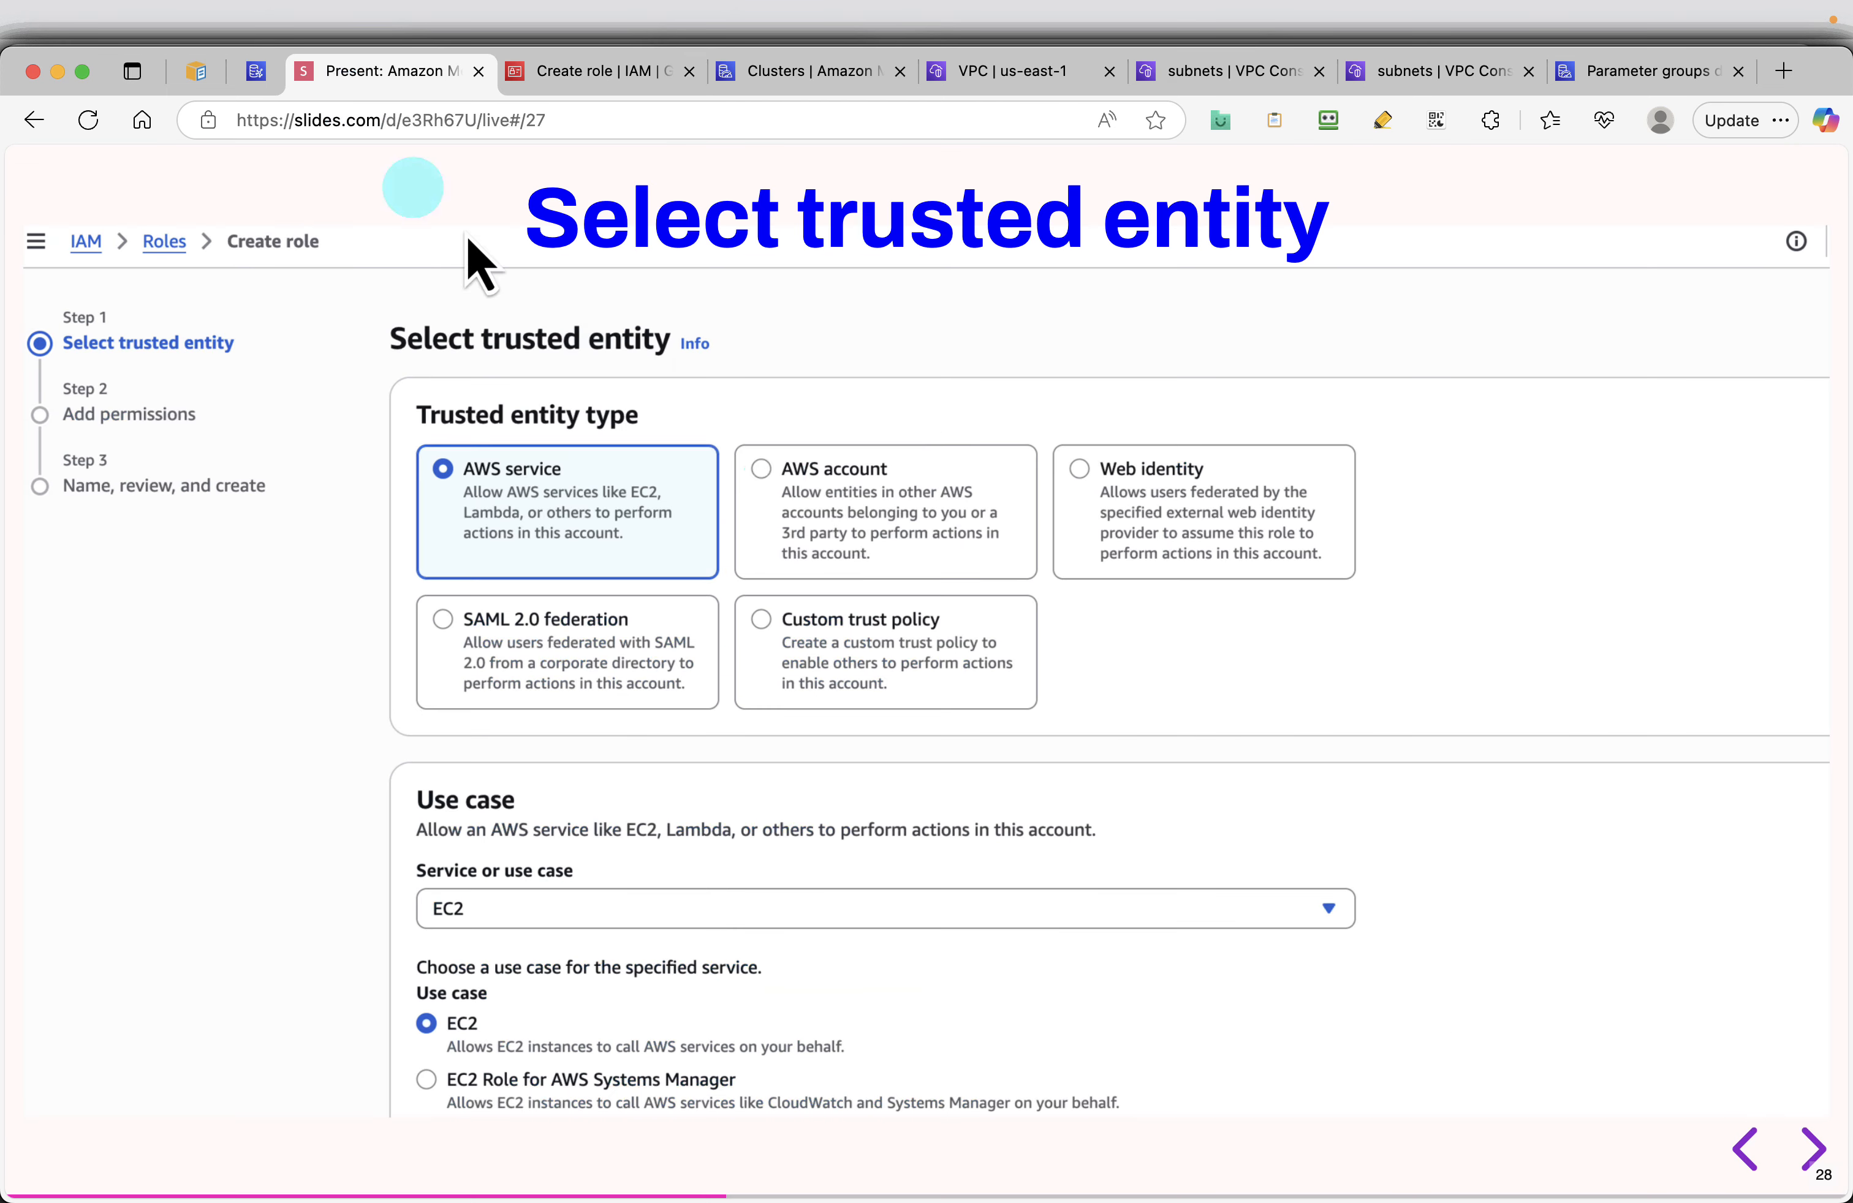
pyautogui.click(1799, 1143)
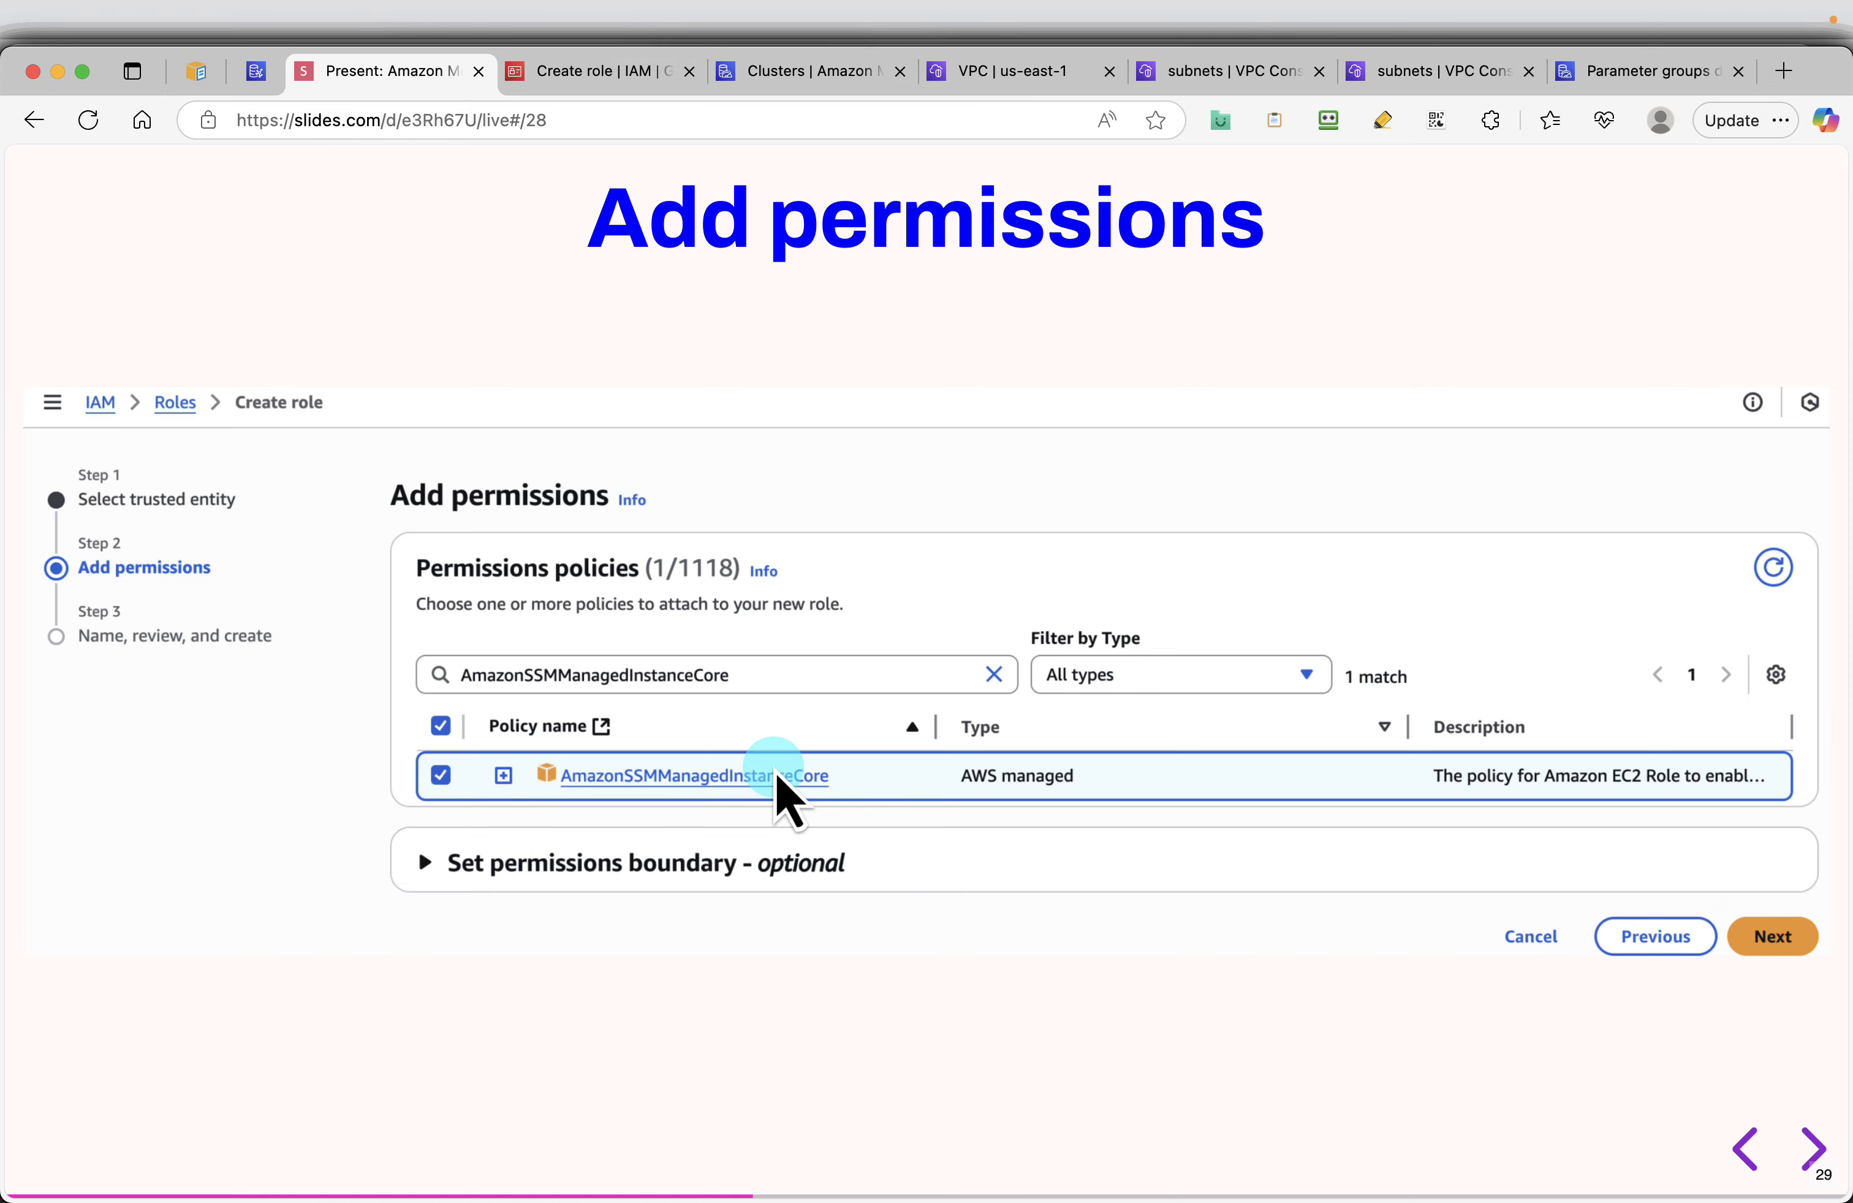
pyautogui.press('super+shift+2')
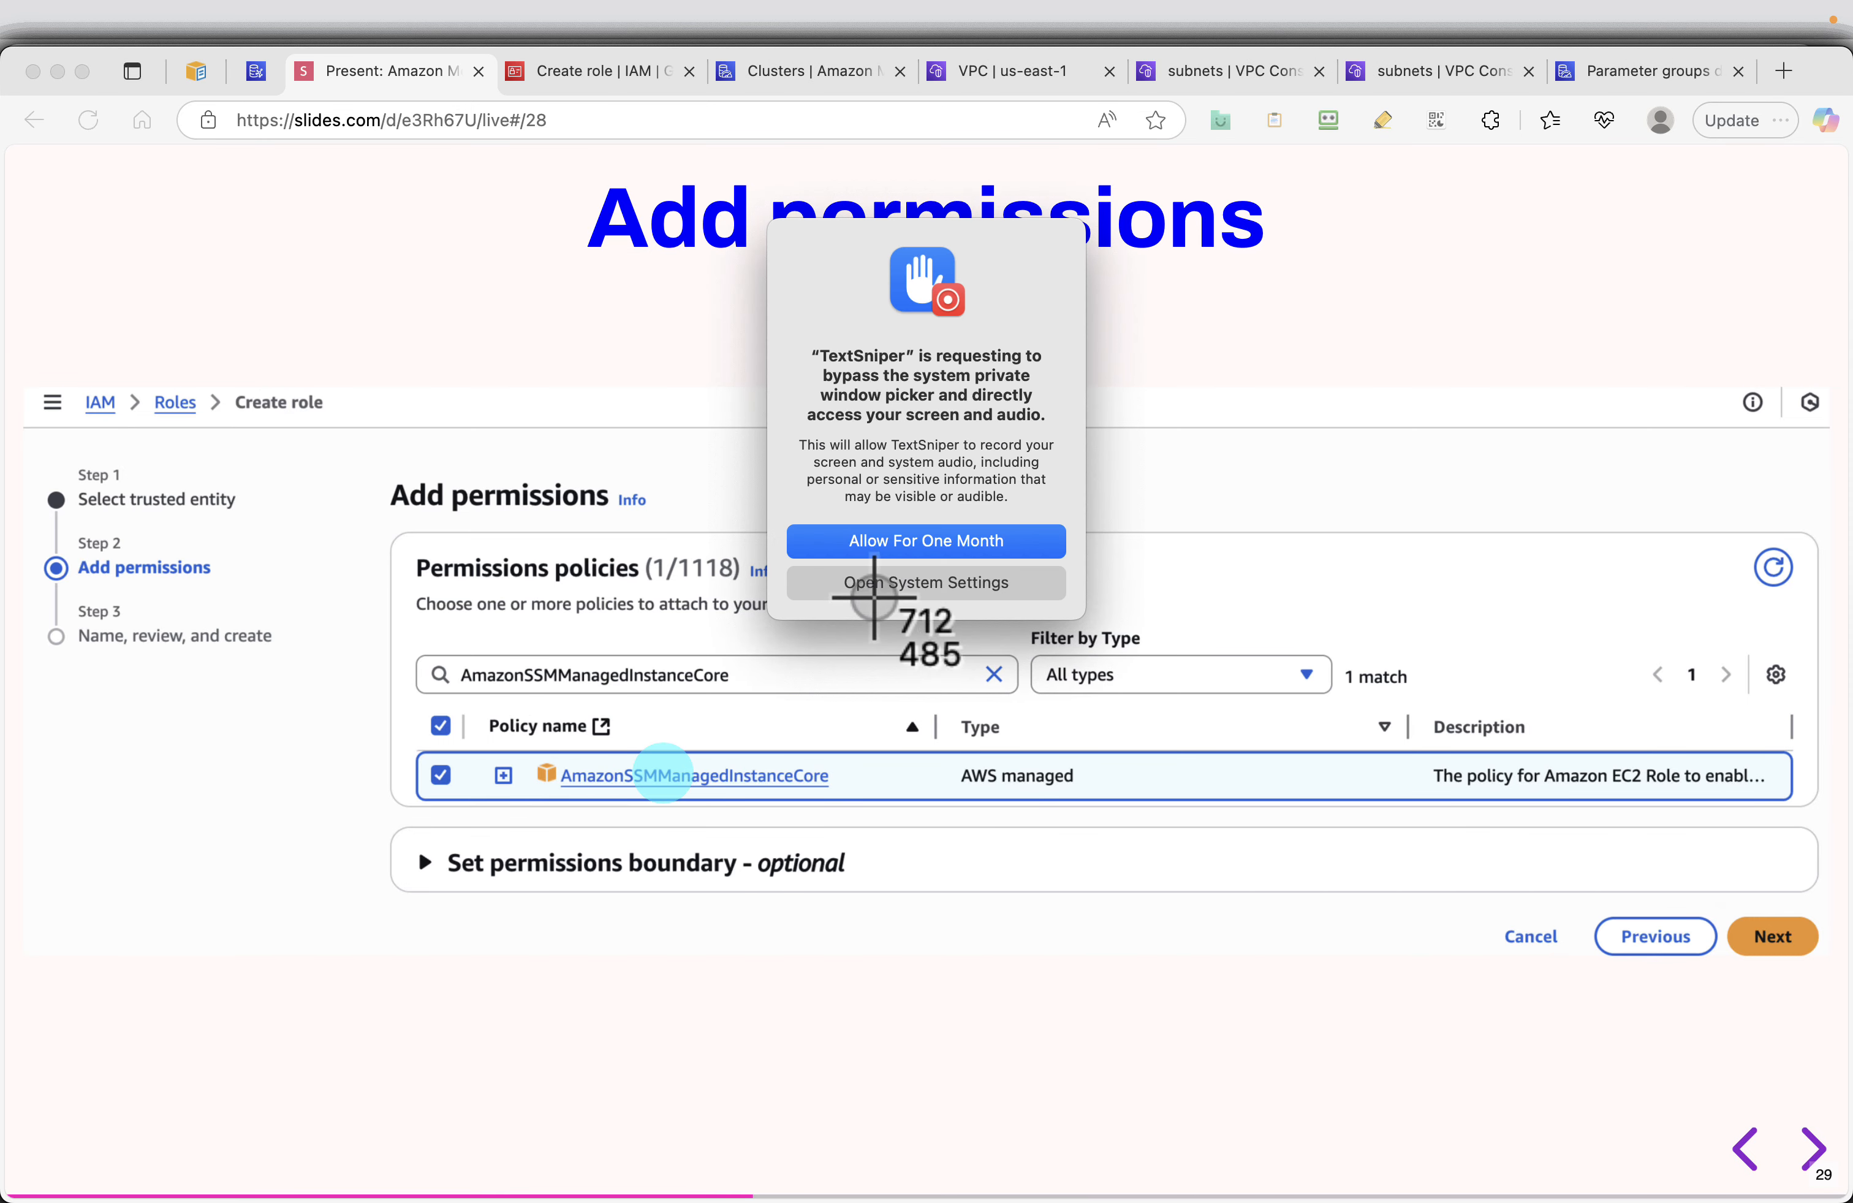
pyautogui.press('Escape')
pyautogui.click(906, 547)
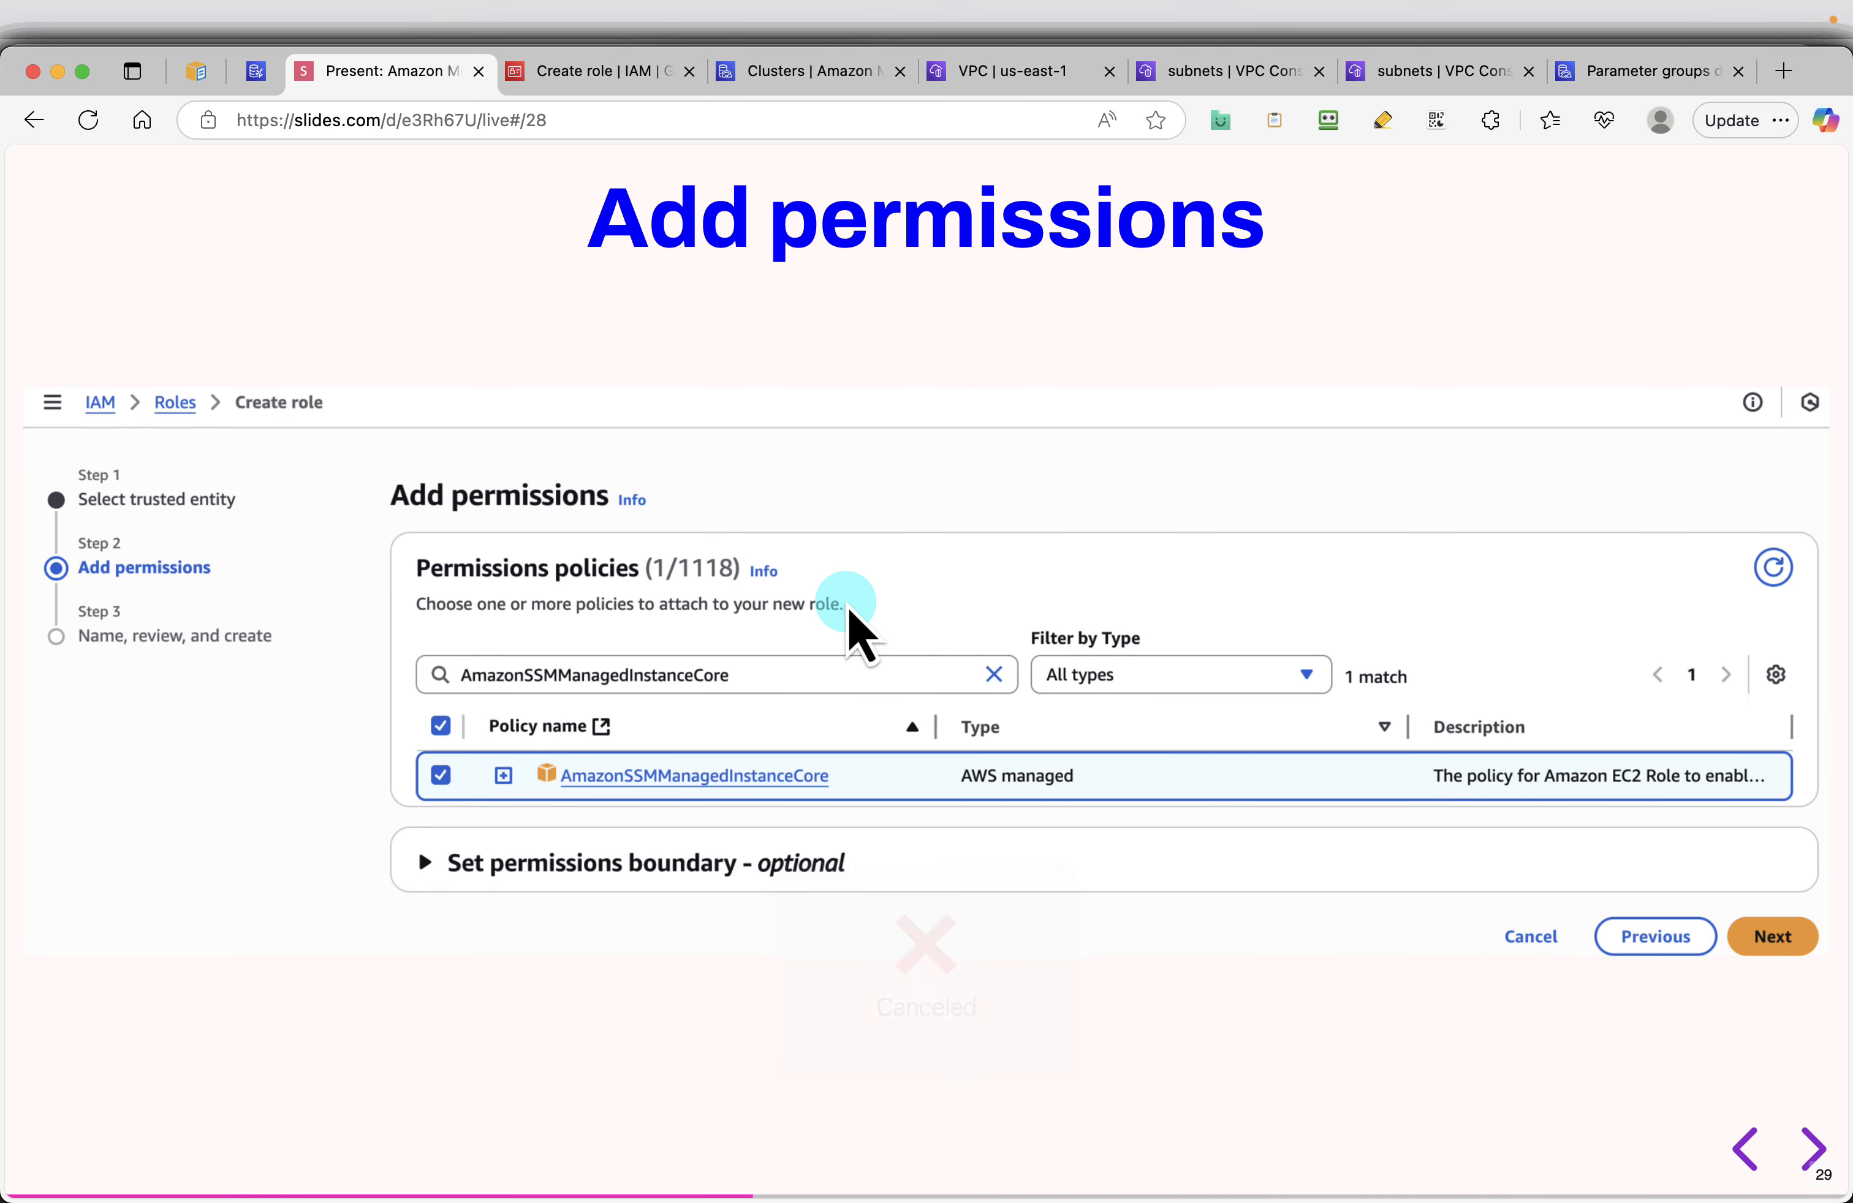
pyautogui.press('super+shift+2')
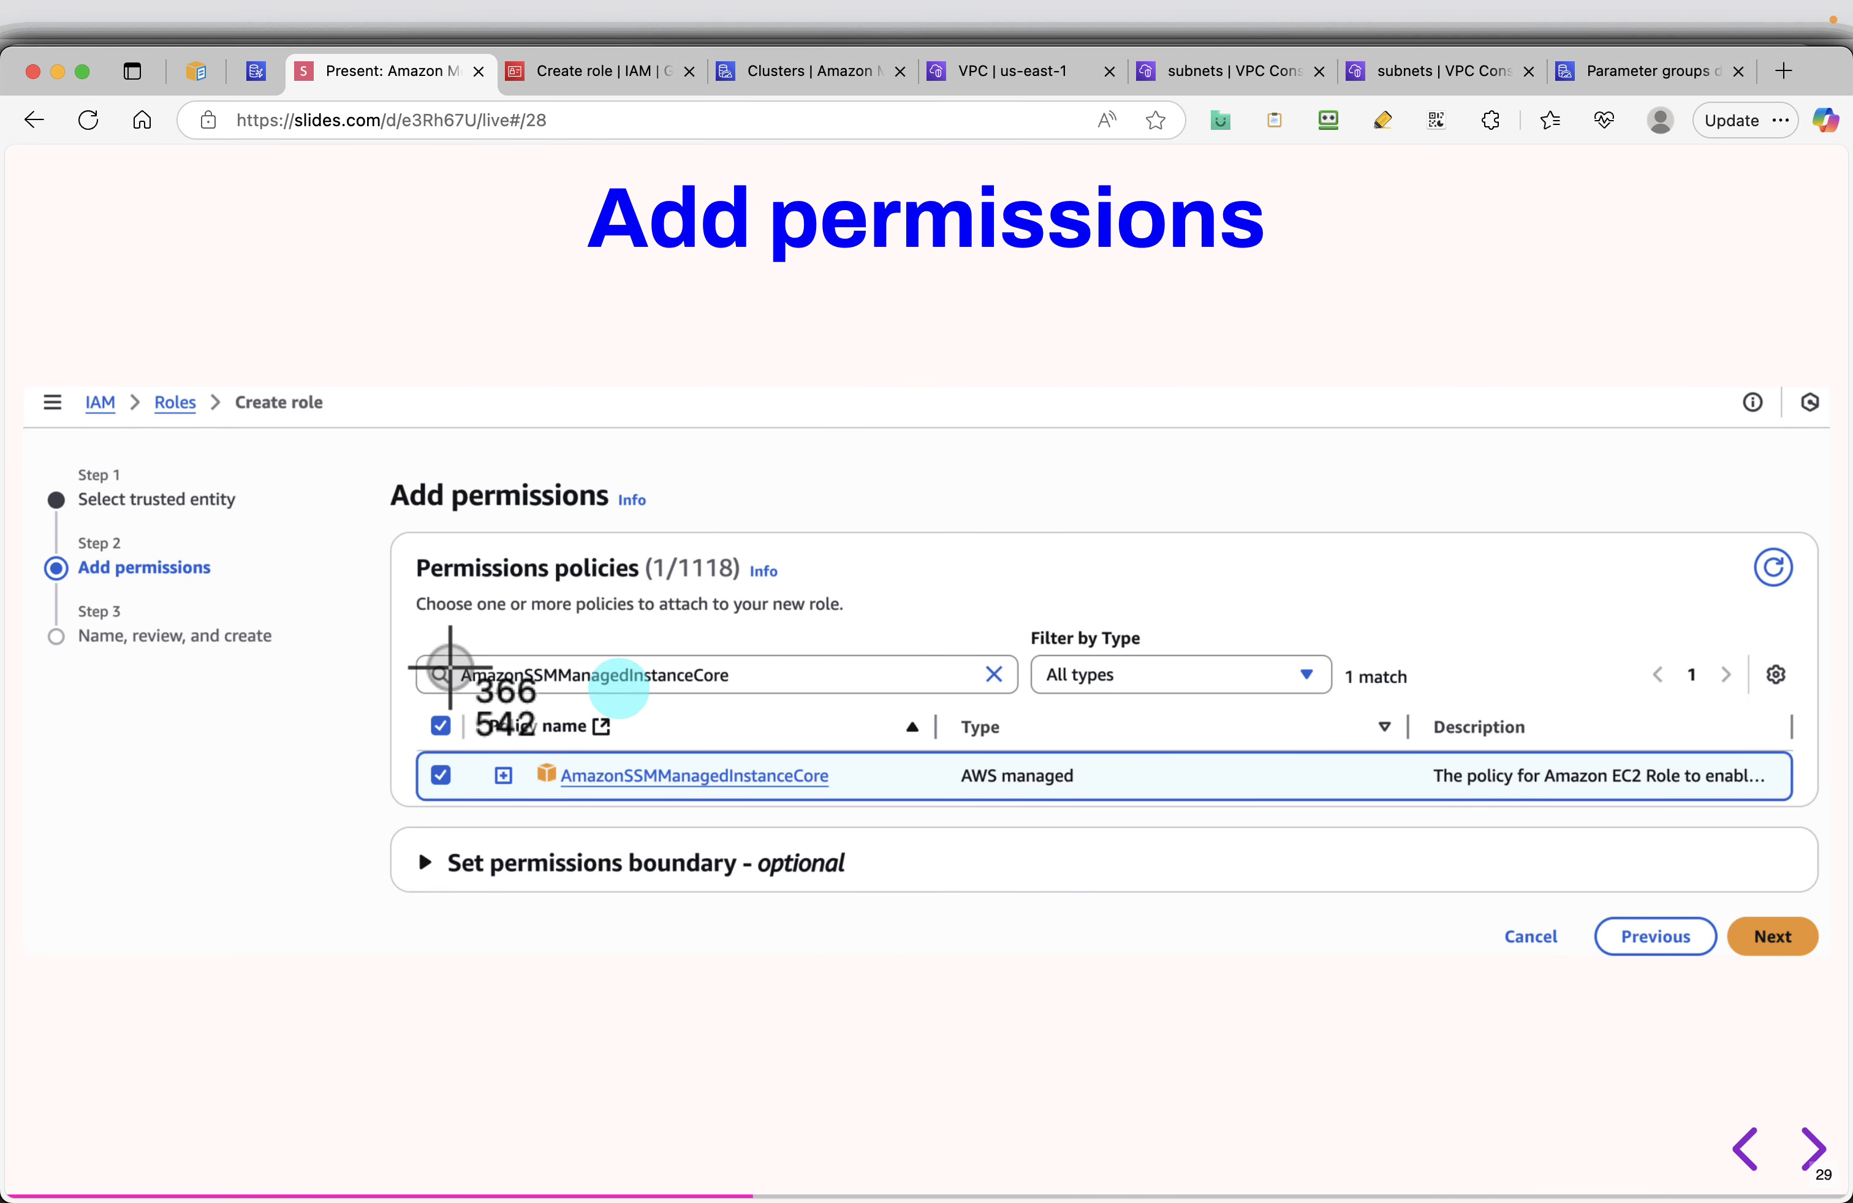
pyautogui.moveTo(450, 668); pyautogui.dragTo(757, 699)
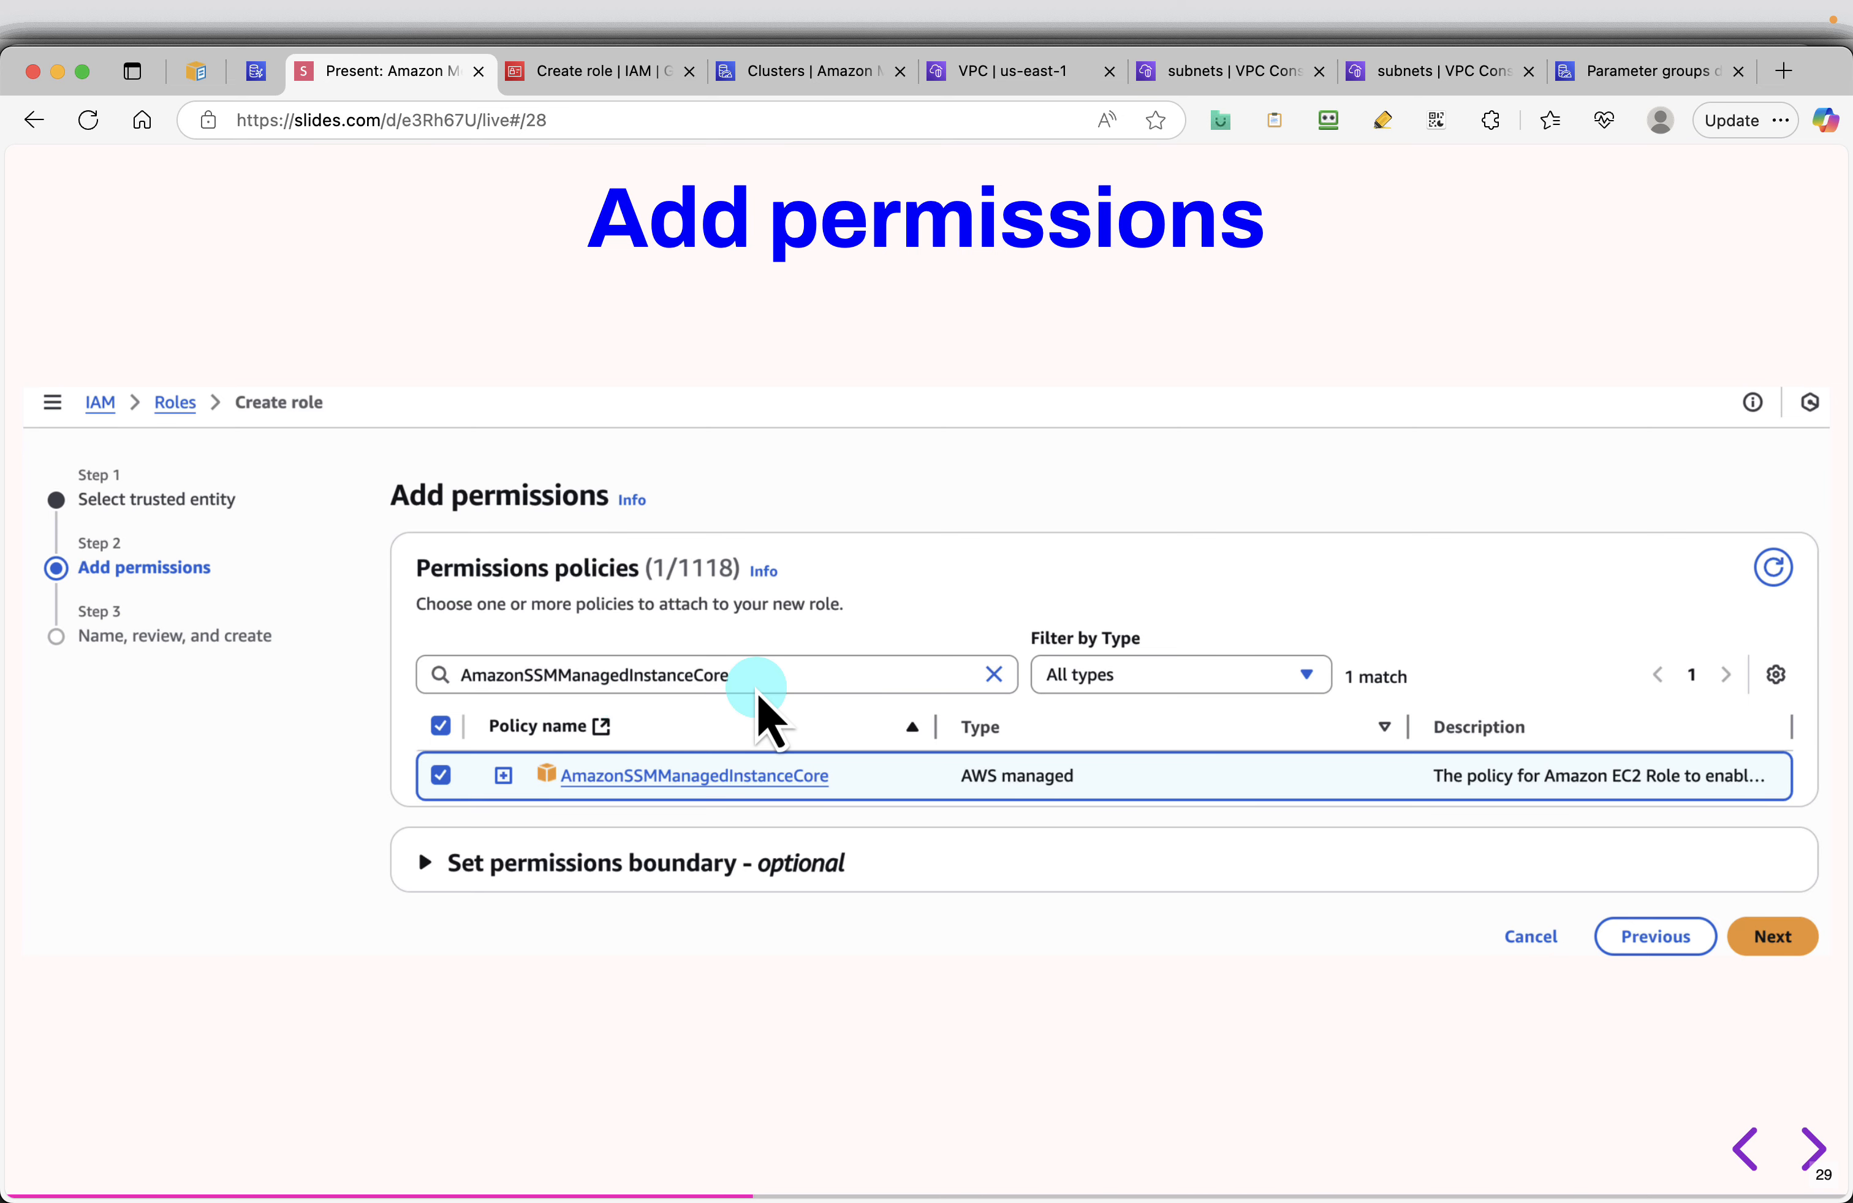
# Filter the role's permissions policies by AmazonSSMManagedInstanceCore, select that policy and continue to Name, review, and create
pyautogui.click(574, 79)
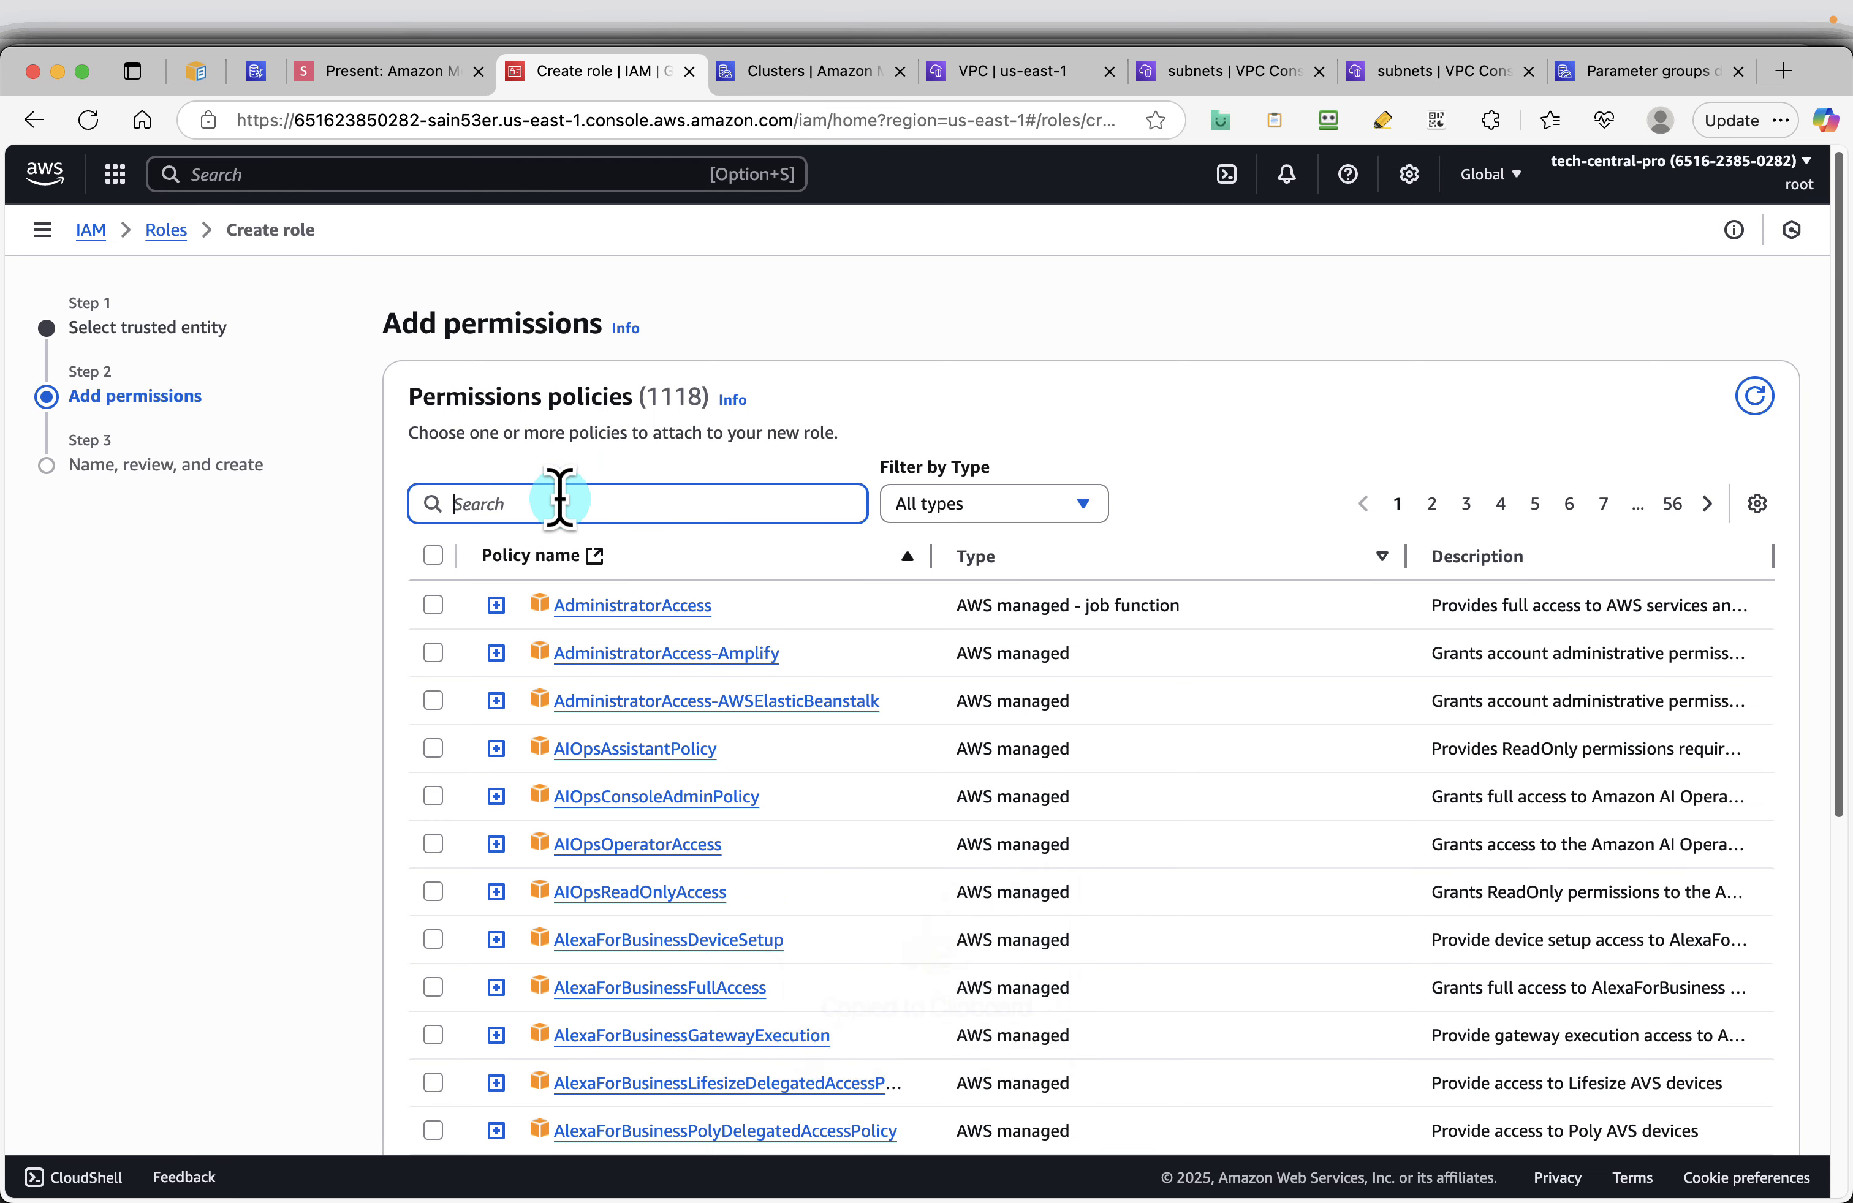
pyautogui.press('super+v')
pyautogui.click(433, 608)
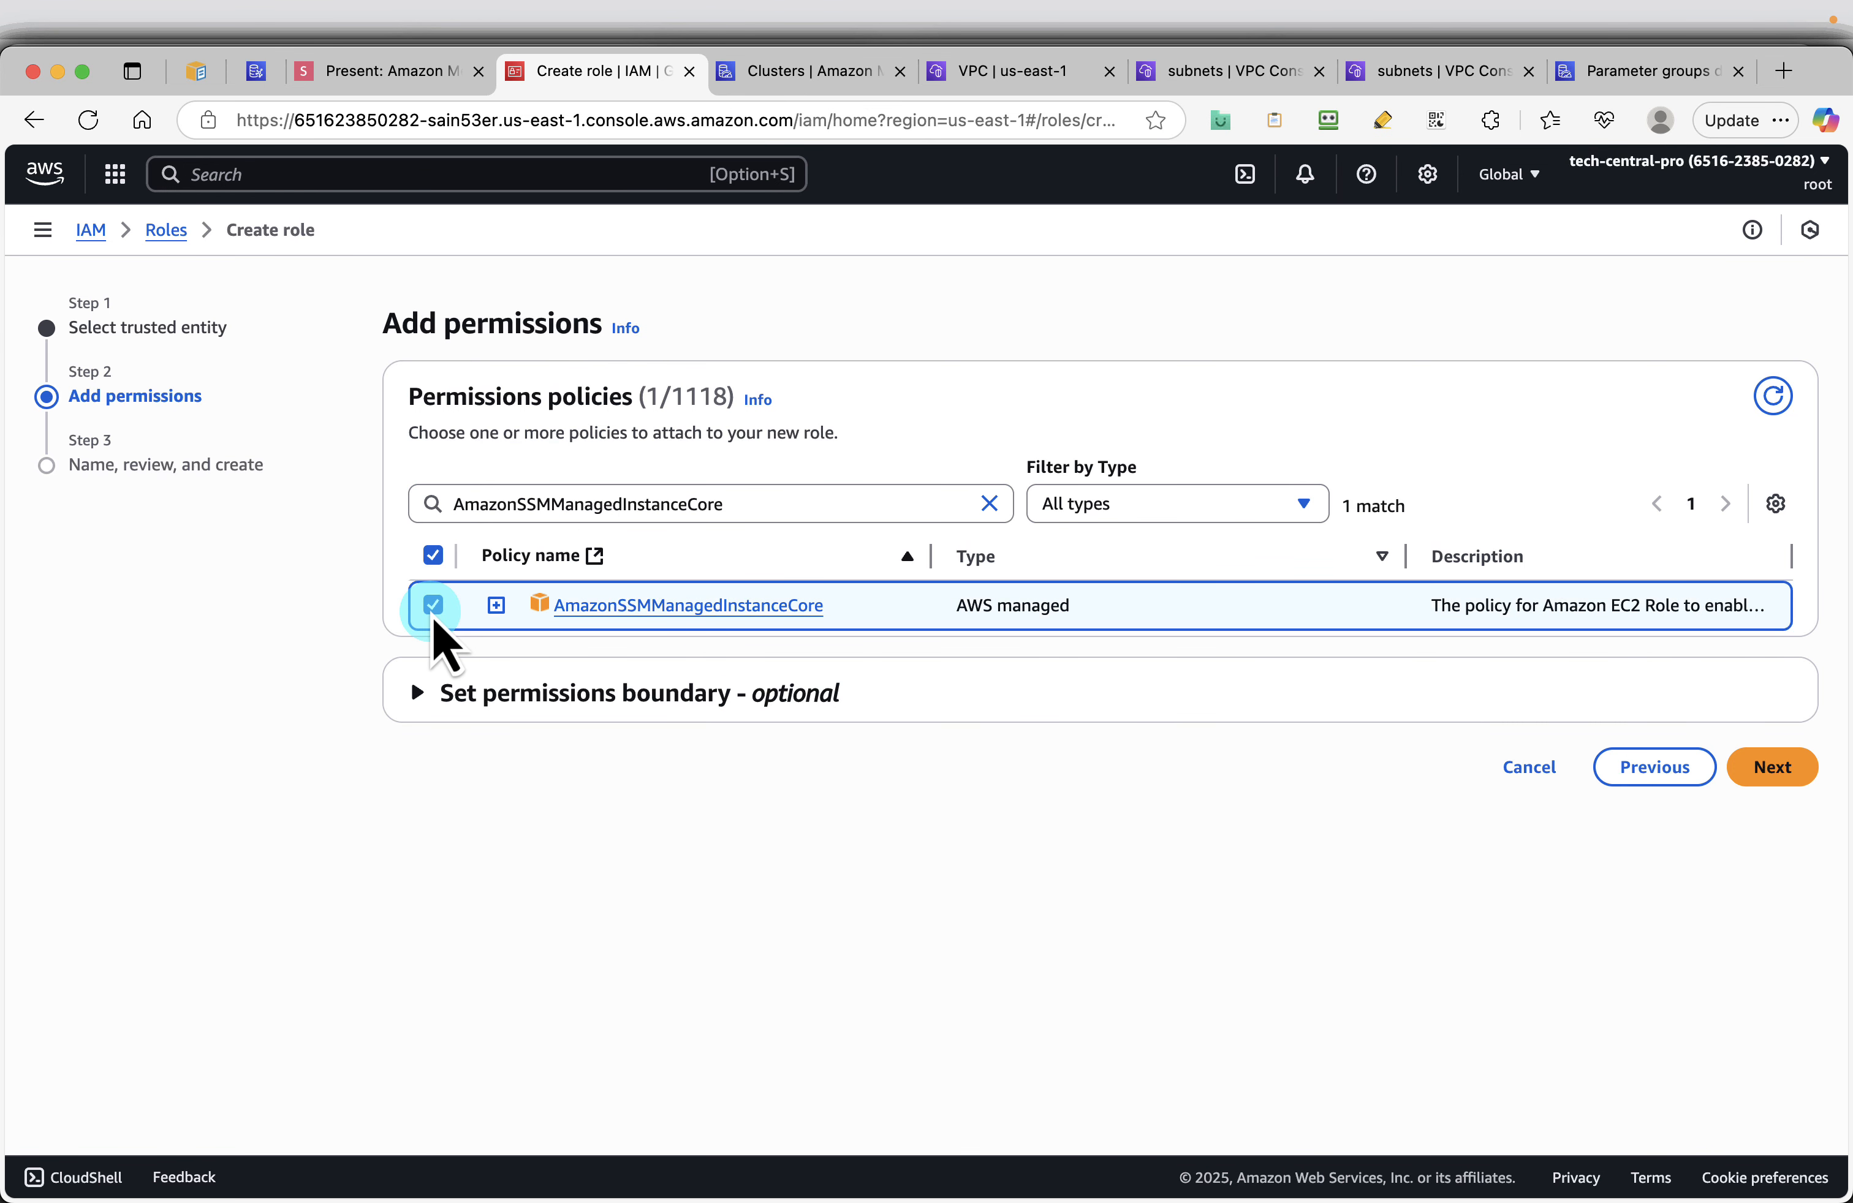
pyautogui.click(1768, 775)
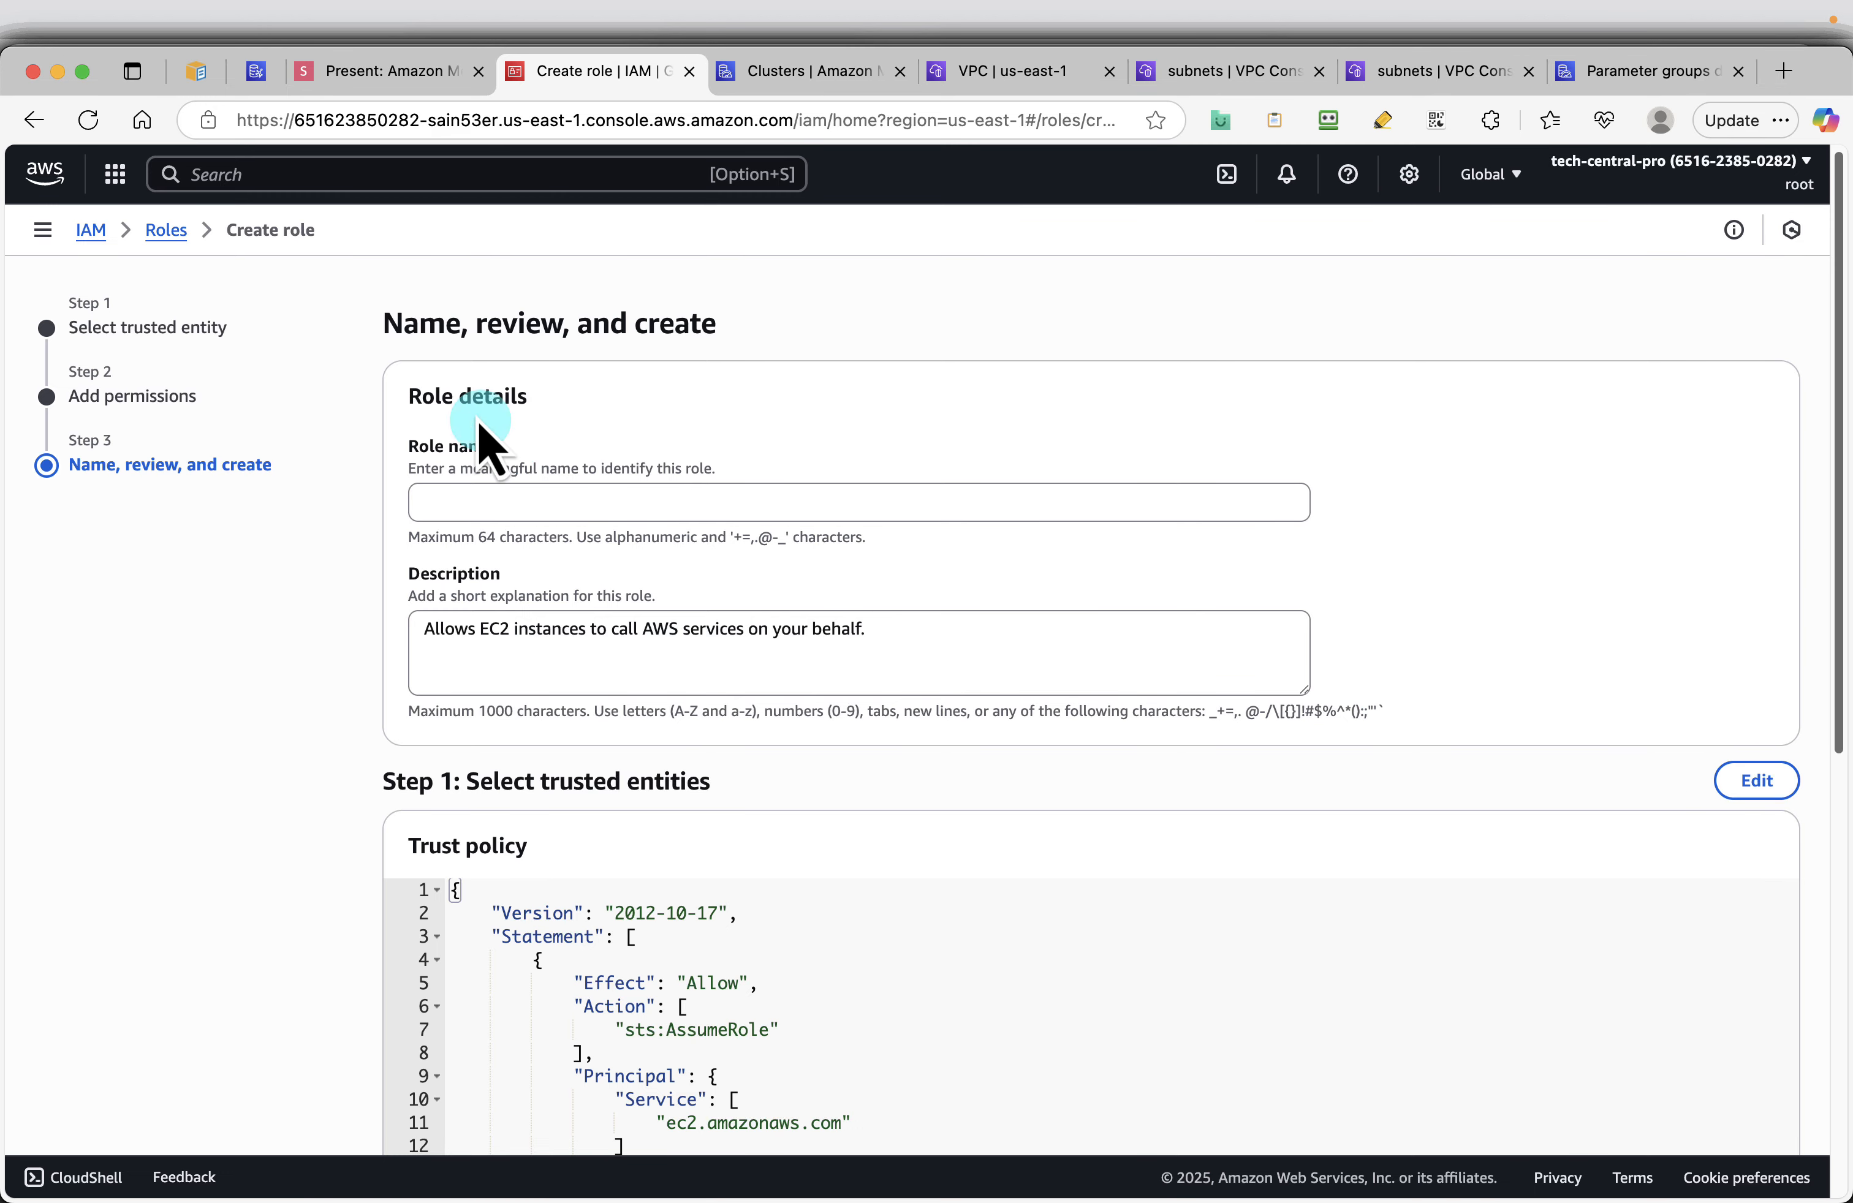
# Advance the slides to Name, review, and create, copy the role name and name the new IAM role SSMInstanceRole
pyautogui.click(385, 79)
pyautogui.click(1811, 1152)
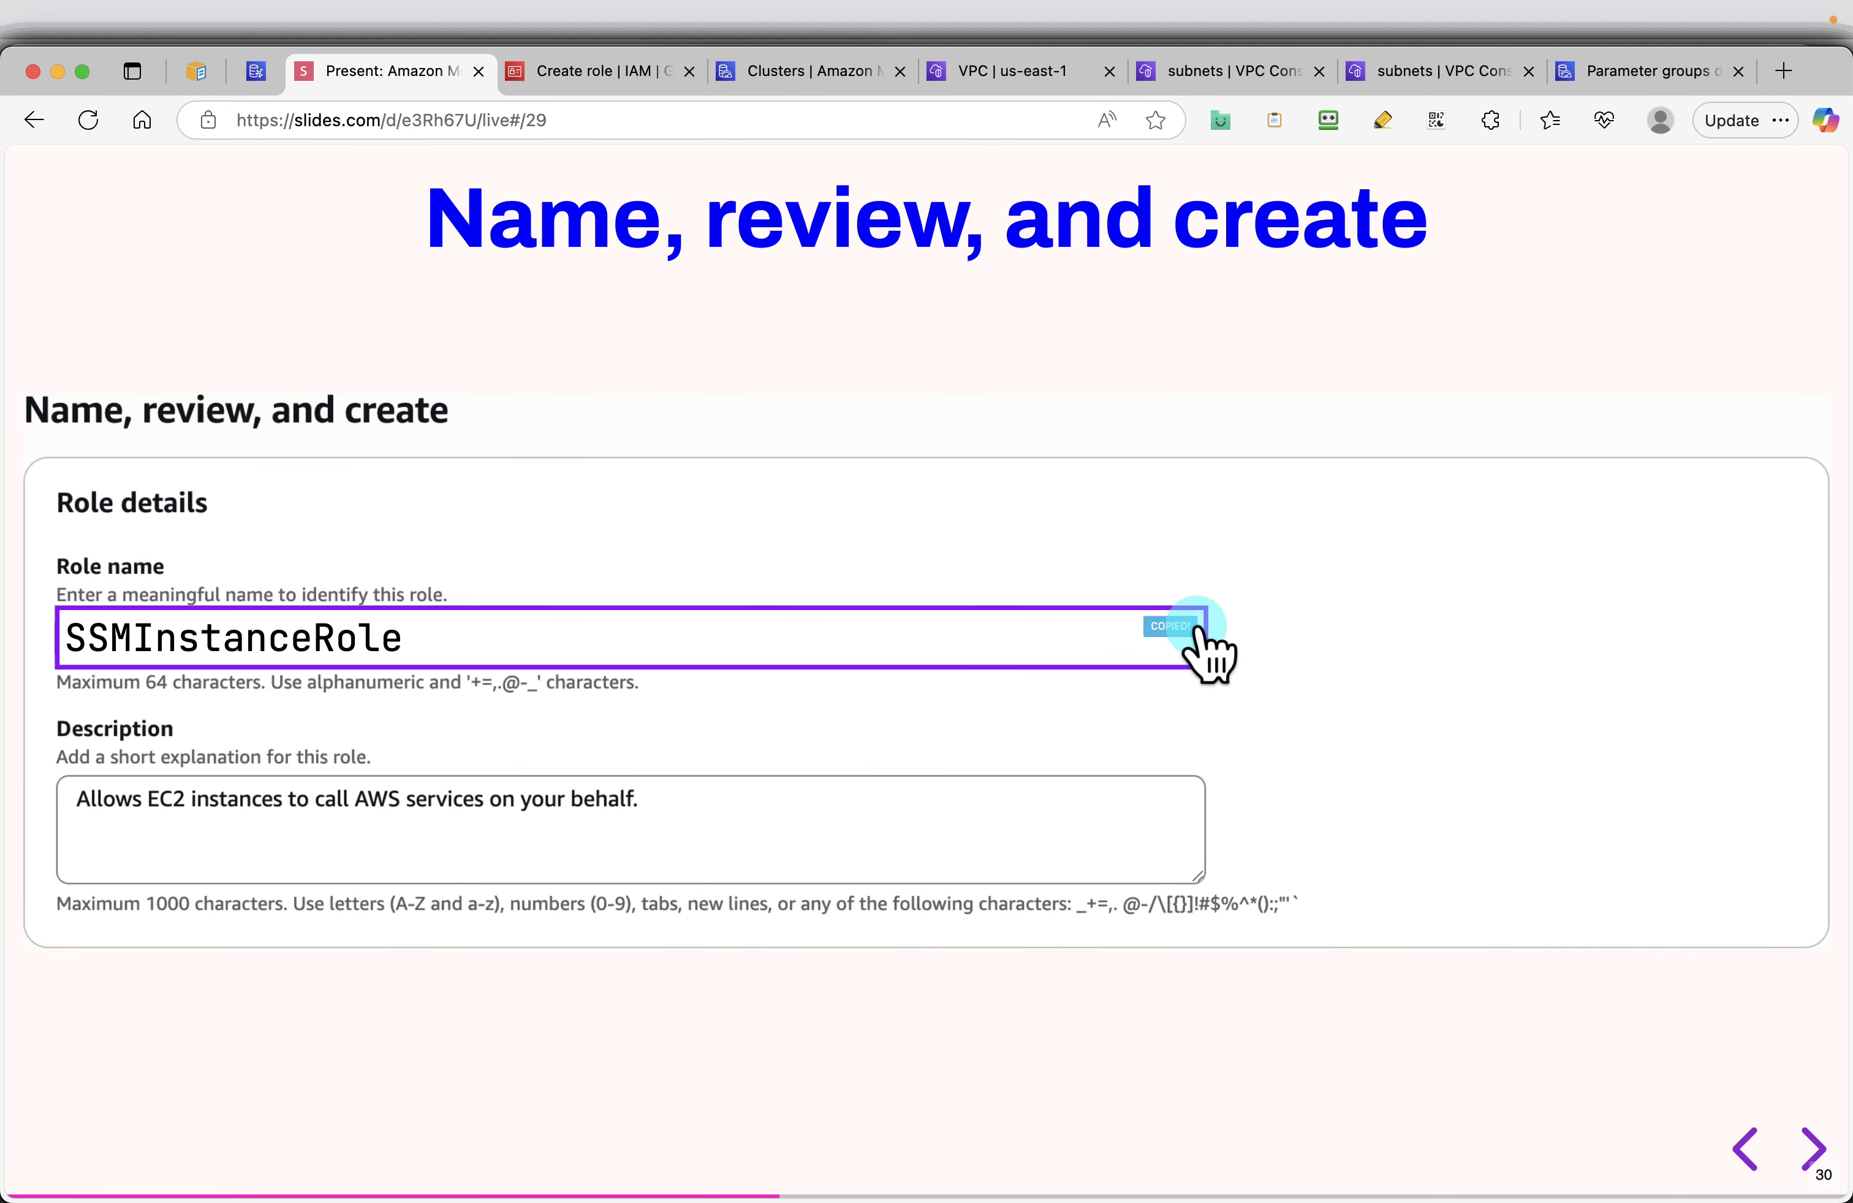
pyautogui.click(637, 74)
pyautogui.click(546, 504)
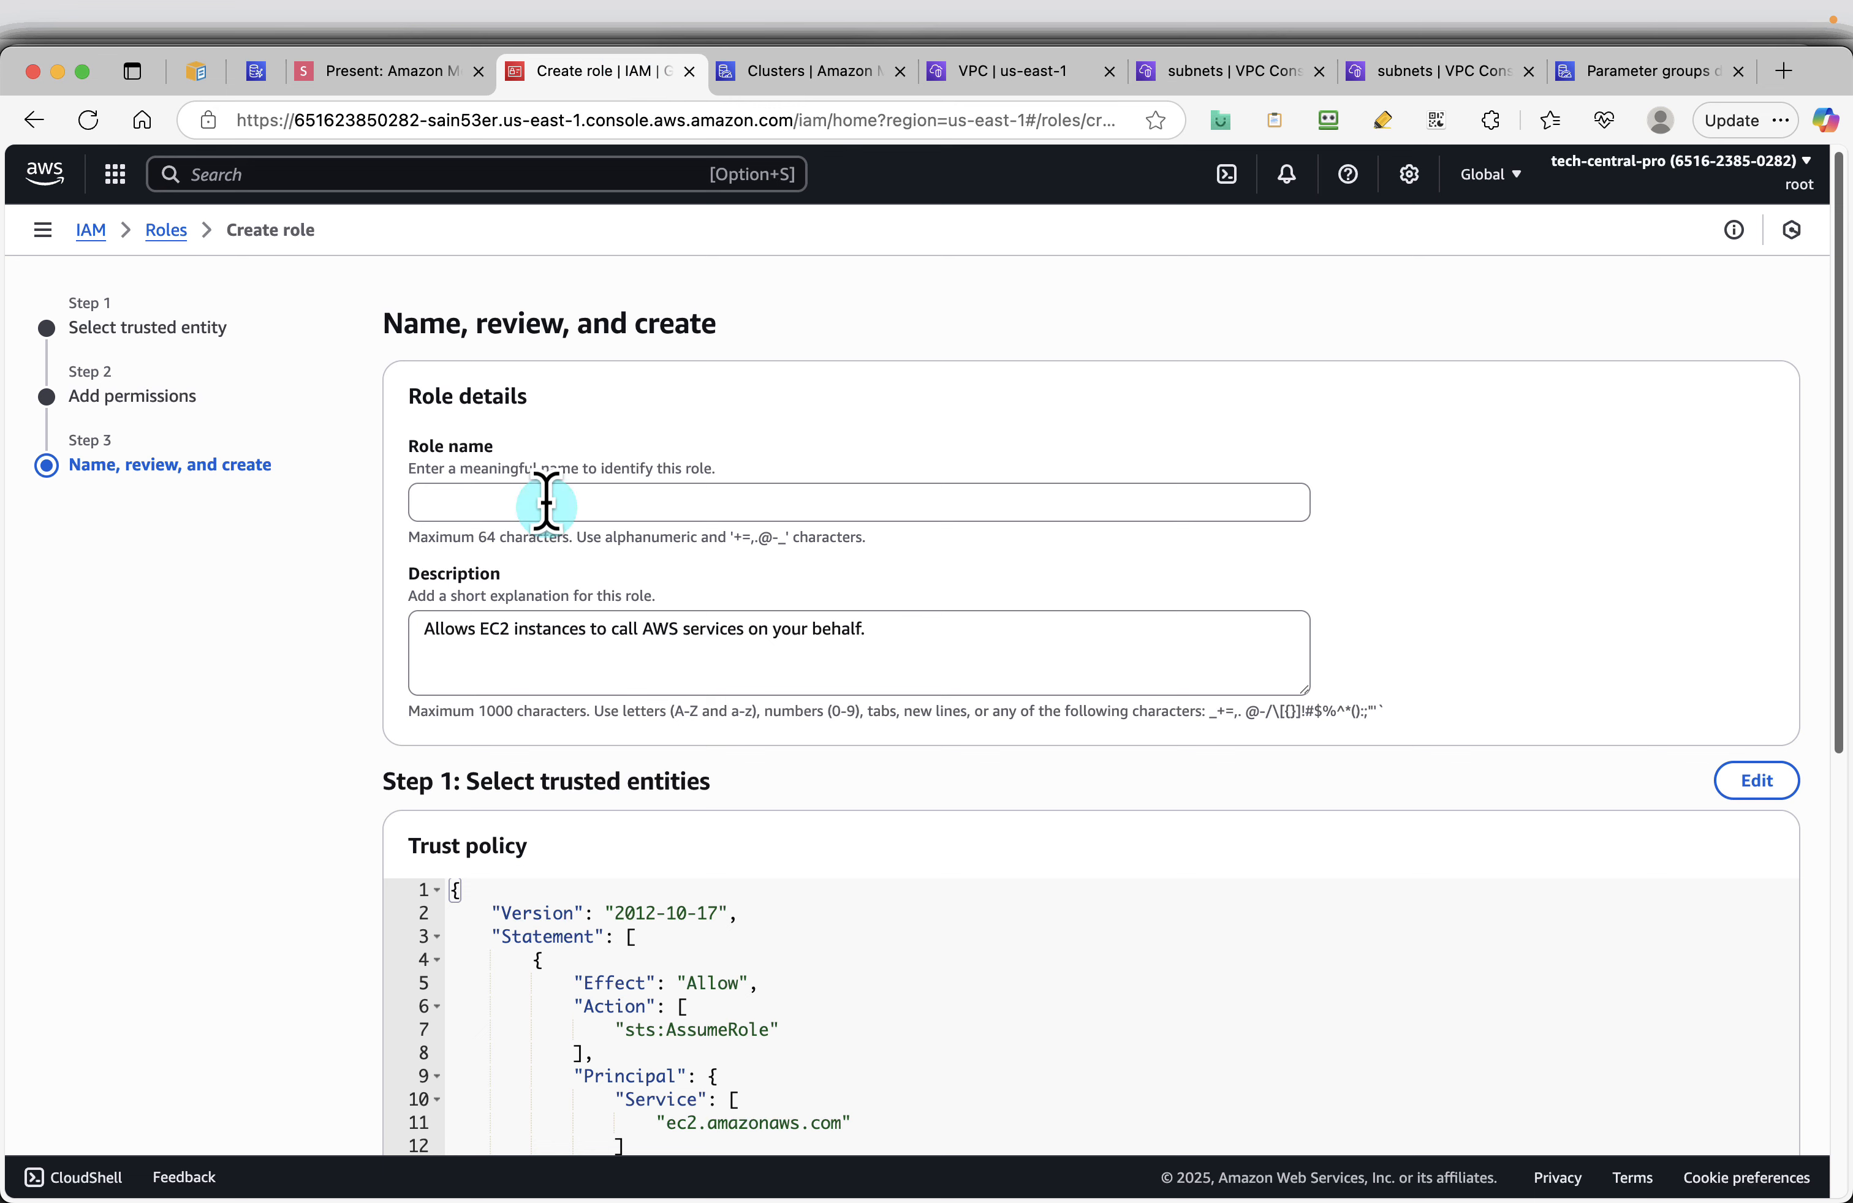
pyautogui.press('super+v')
# Review the trust policy and permissions, create the role without tags and open its details
pyautogui.scroll(-1, 774, 786)
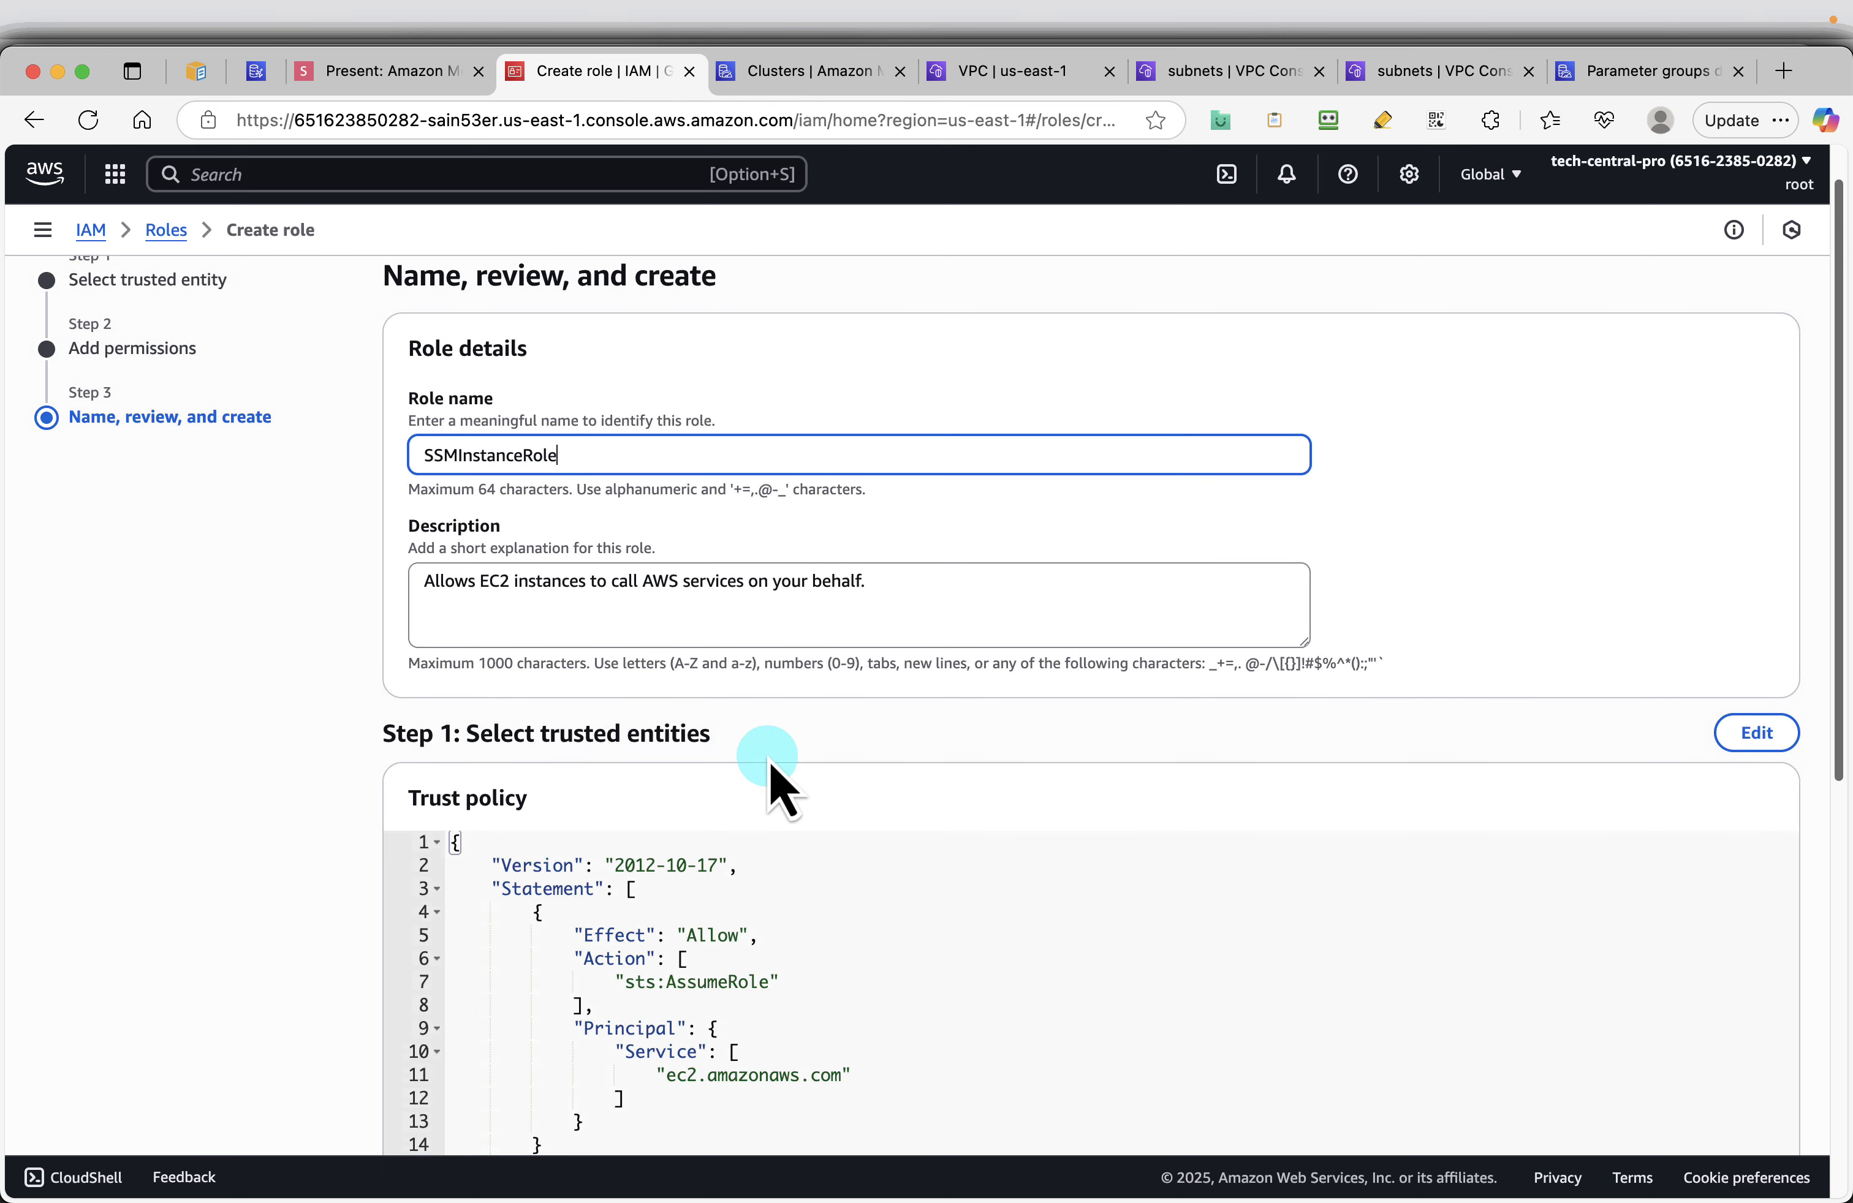
pyautogui.scroll(-1, 769, 781)
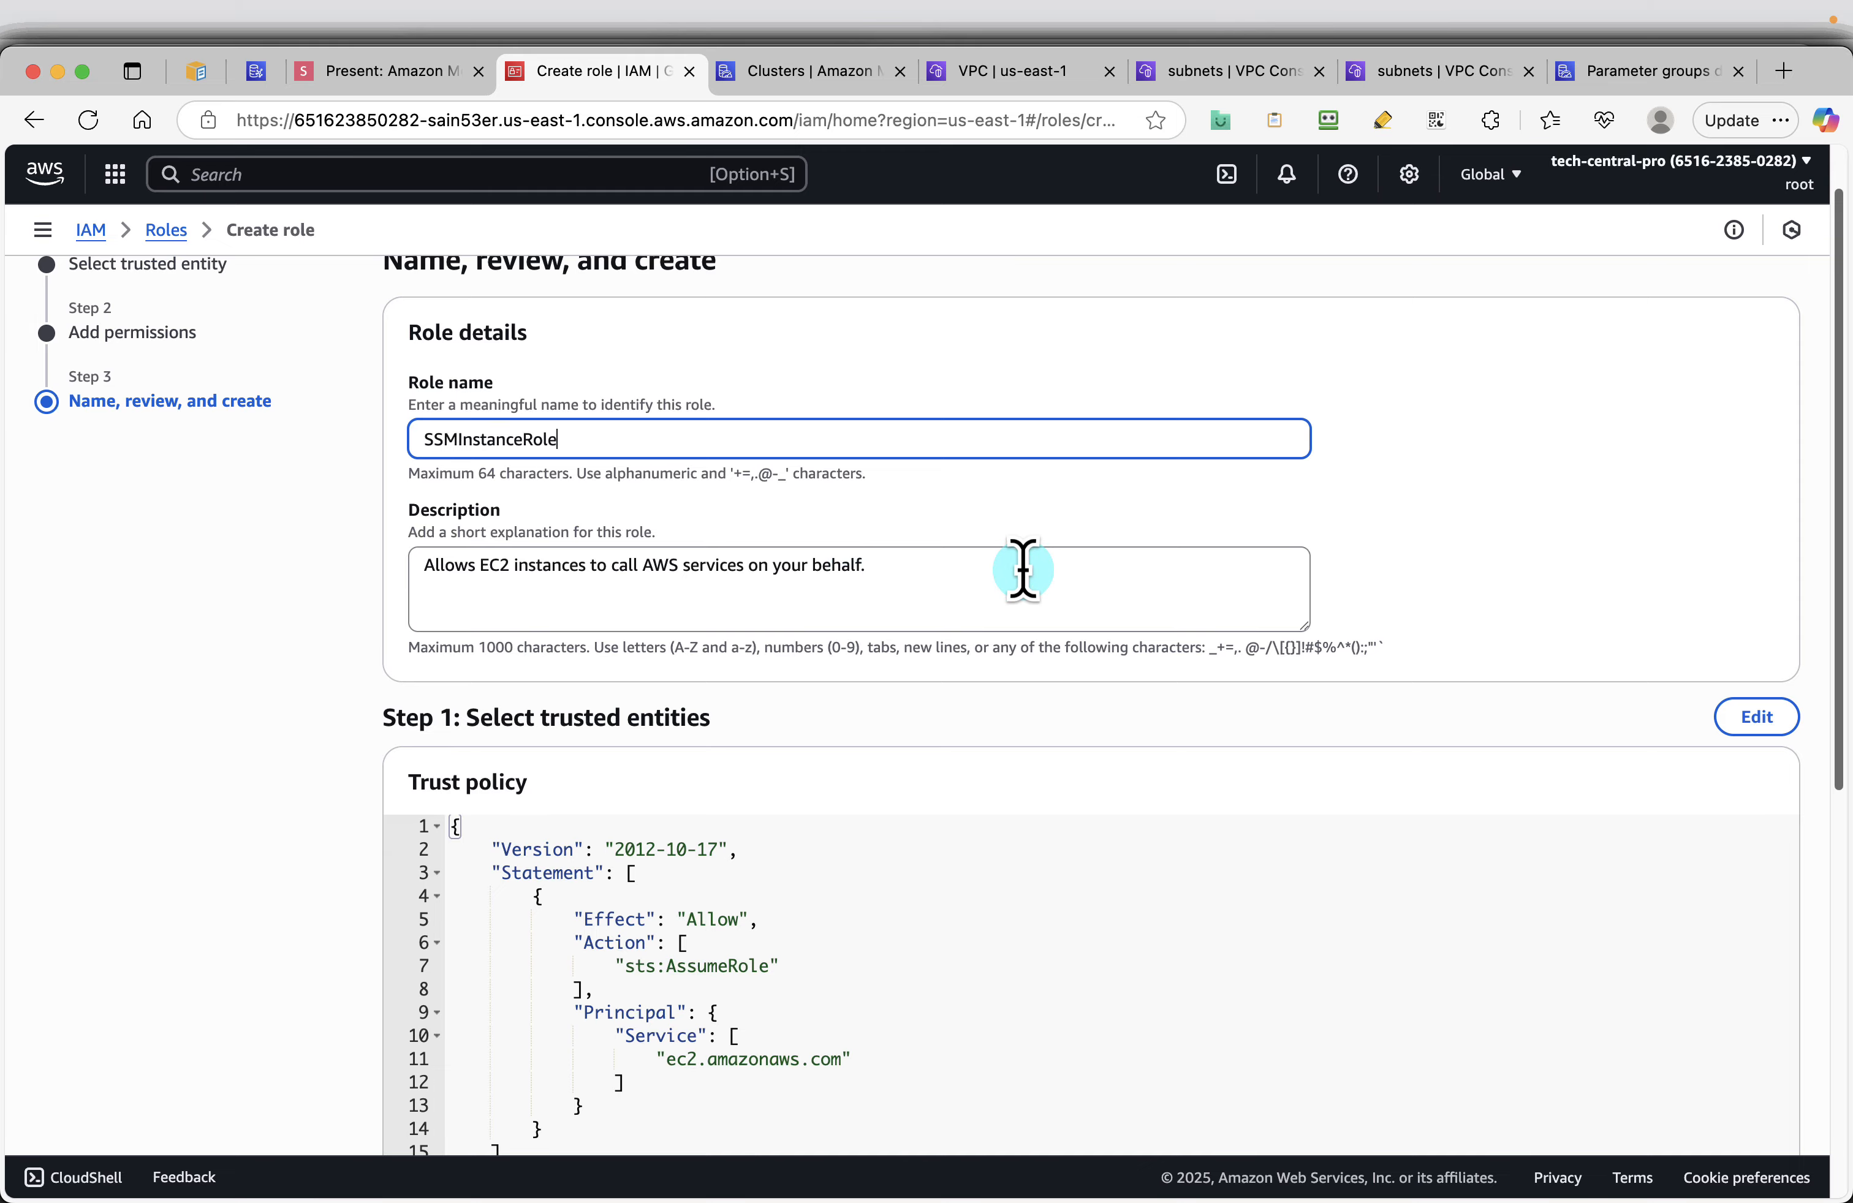
pyautogui.scroll(-5, 1022, 569)
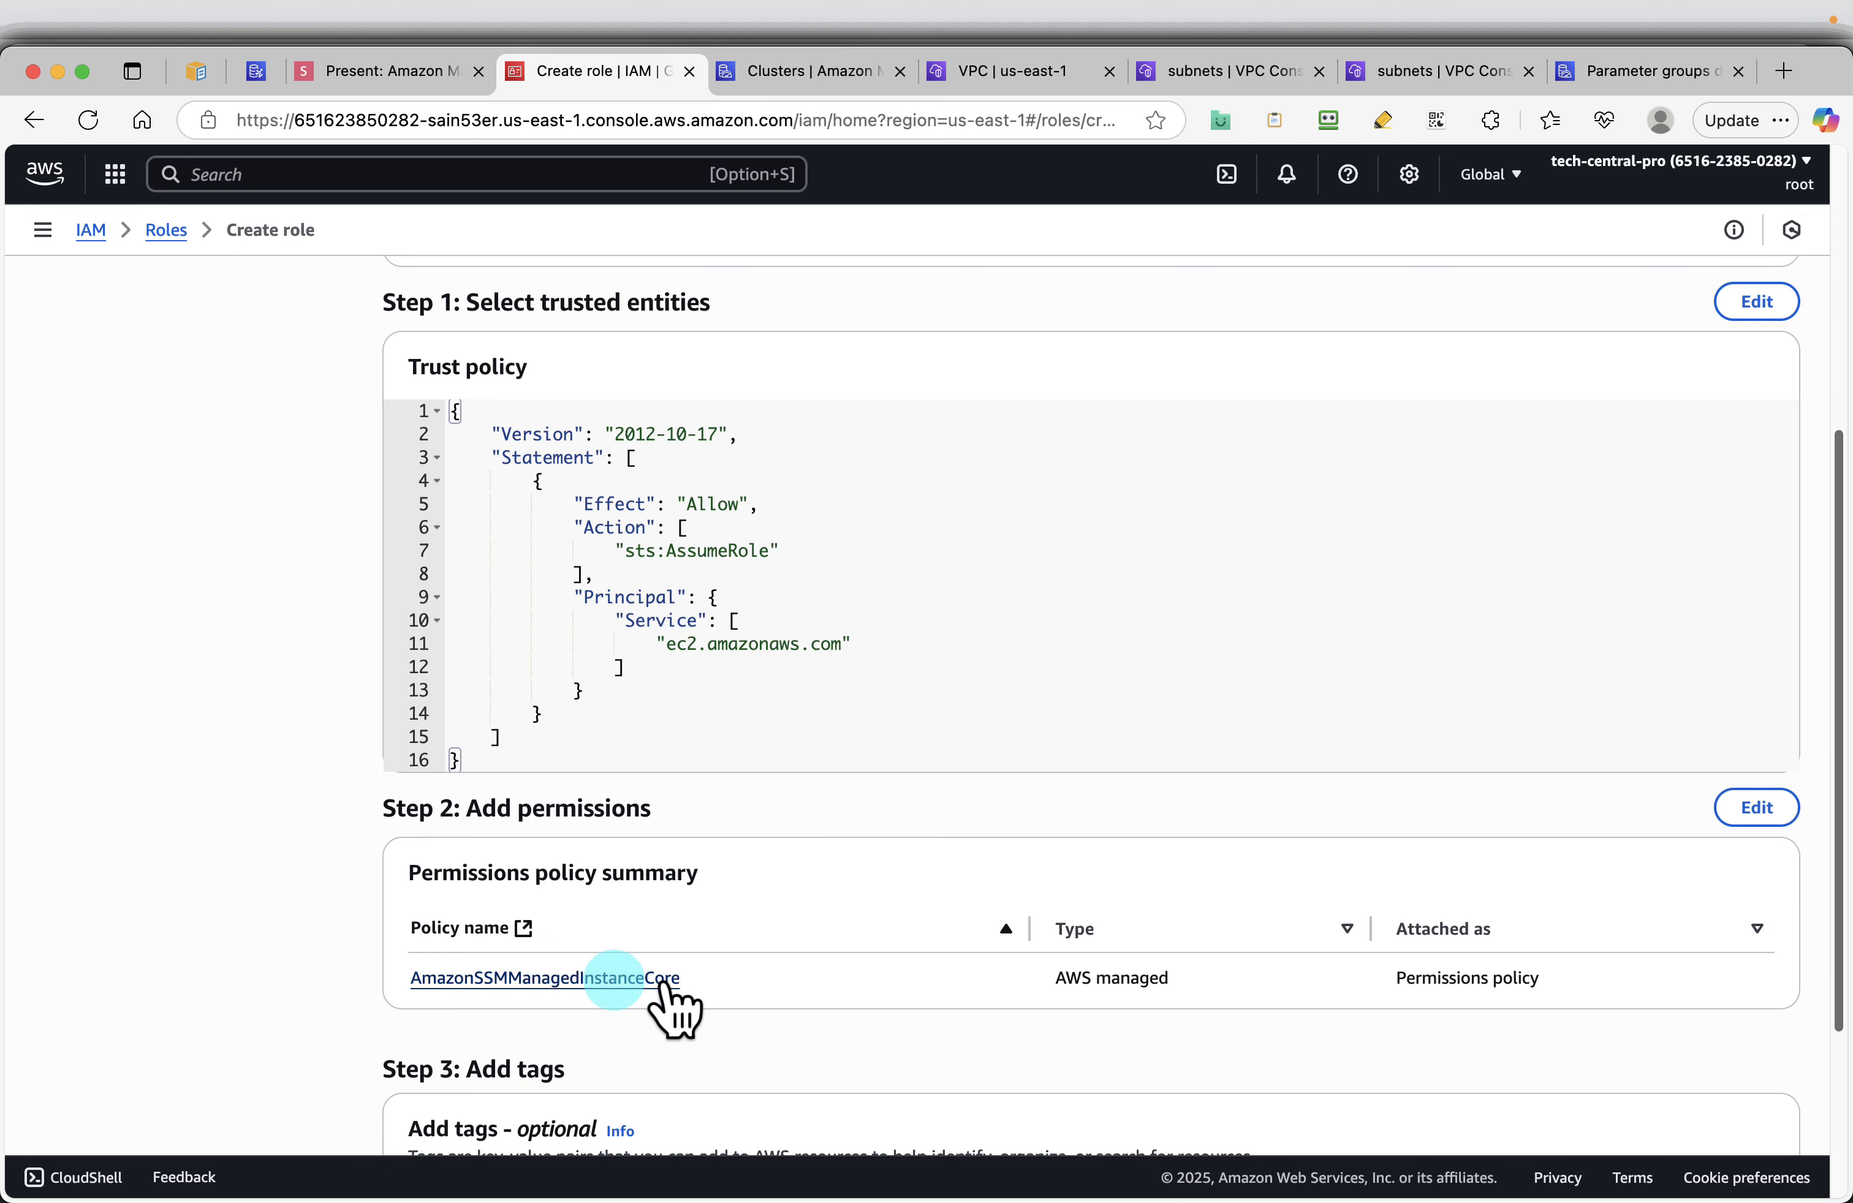
pyautogui.scroll(-4, 875, 989)
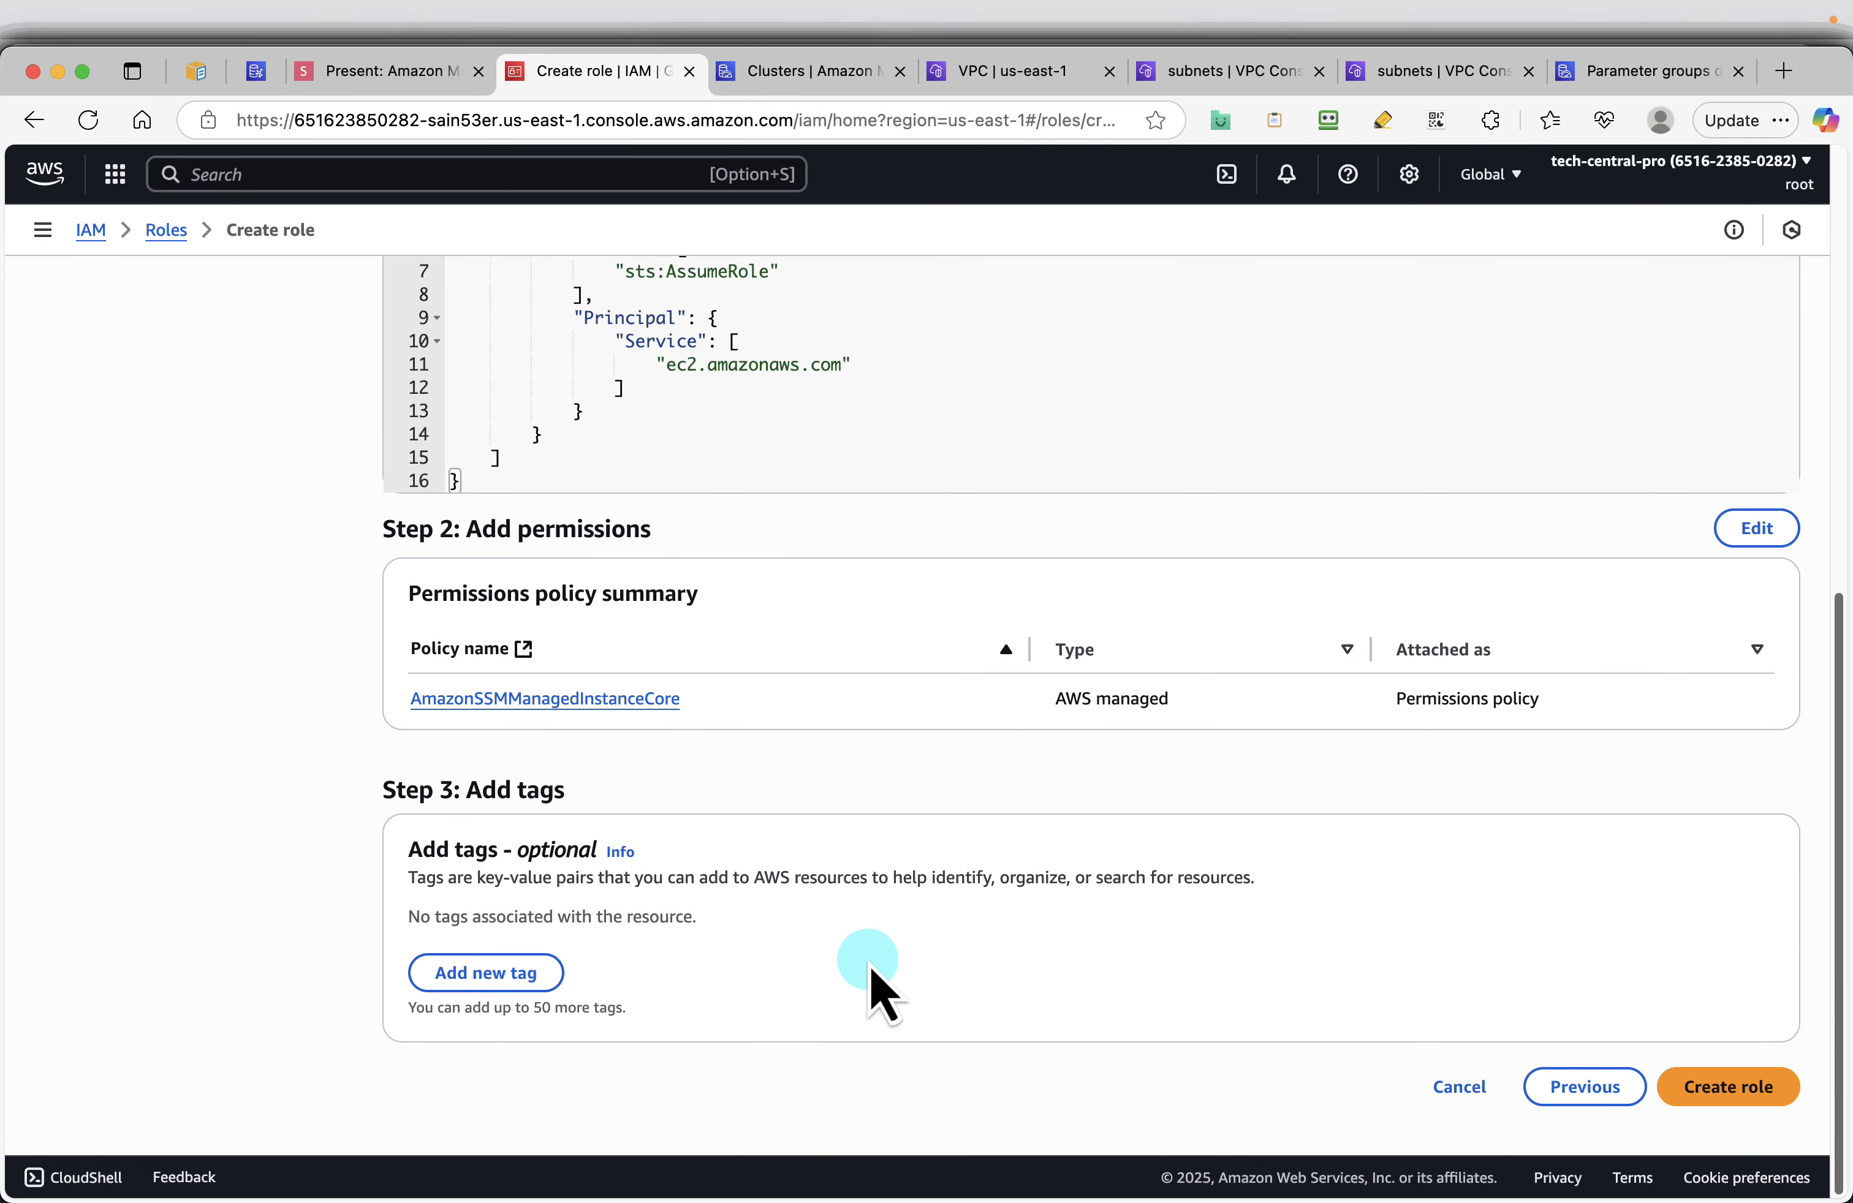
pyautogui.click(1719, 1088)
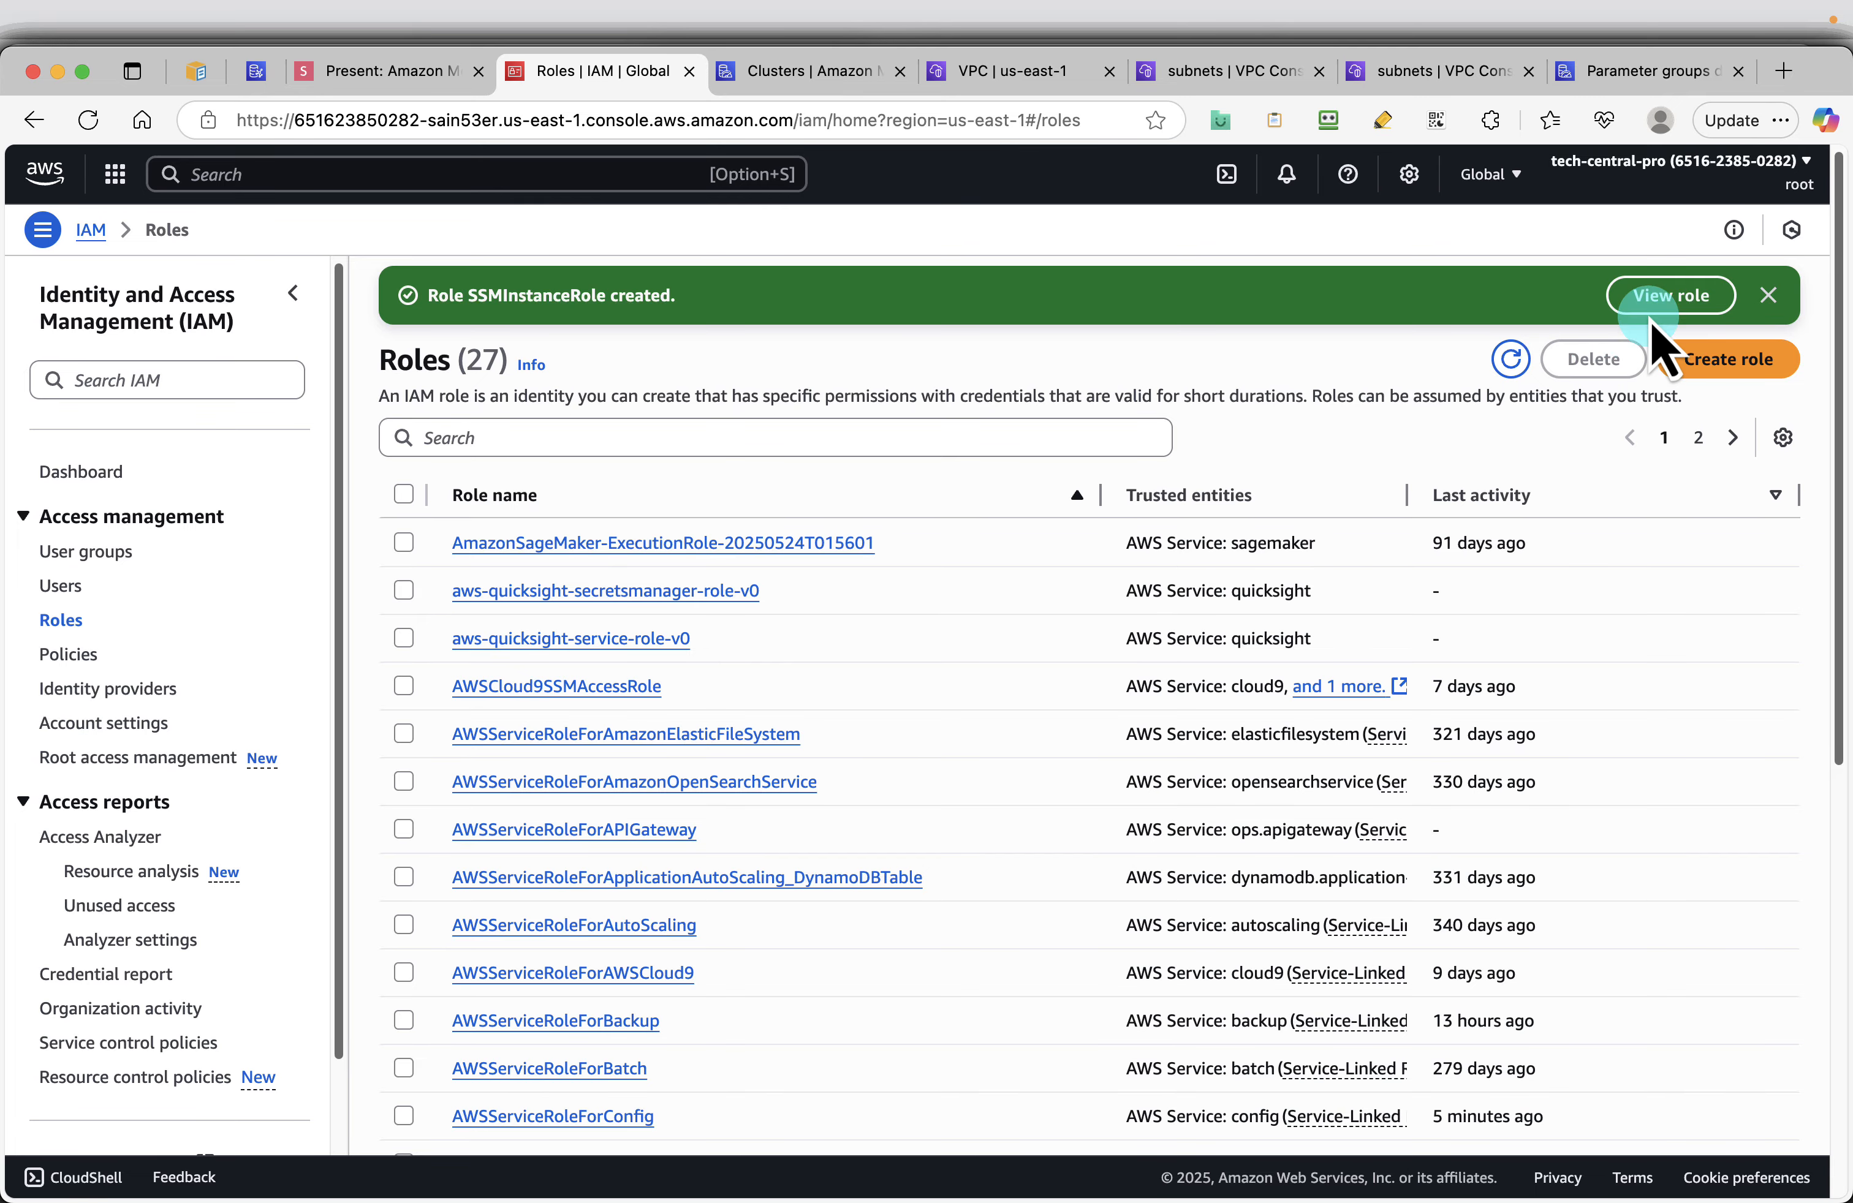
pyautogui.click(1671, 297)
# Search the AWS services for ec2, open EC2 in a new browser tab and move that tab next to the slides
pyautogui.click(307, 174)
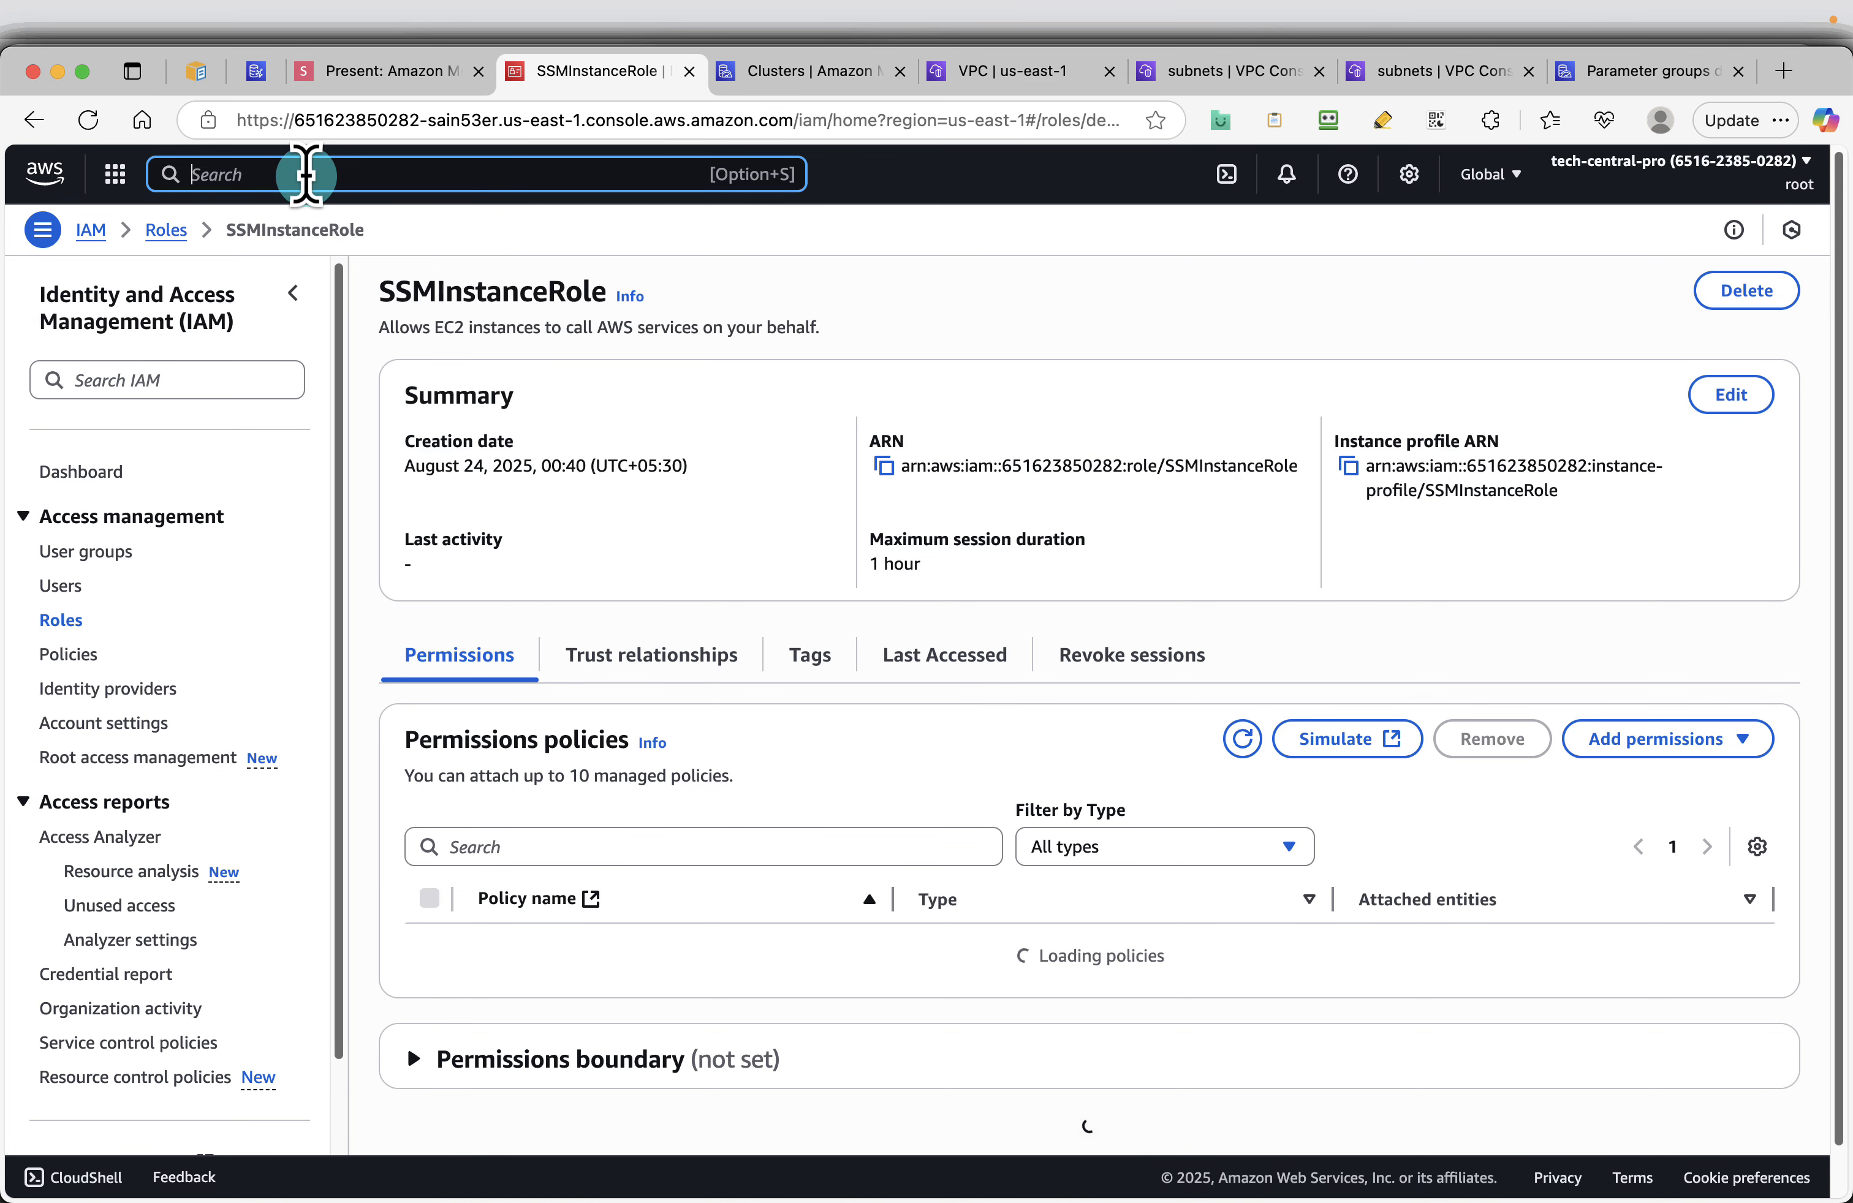
pyautogui.write('ec2')
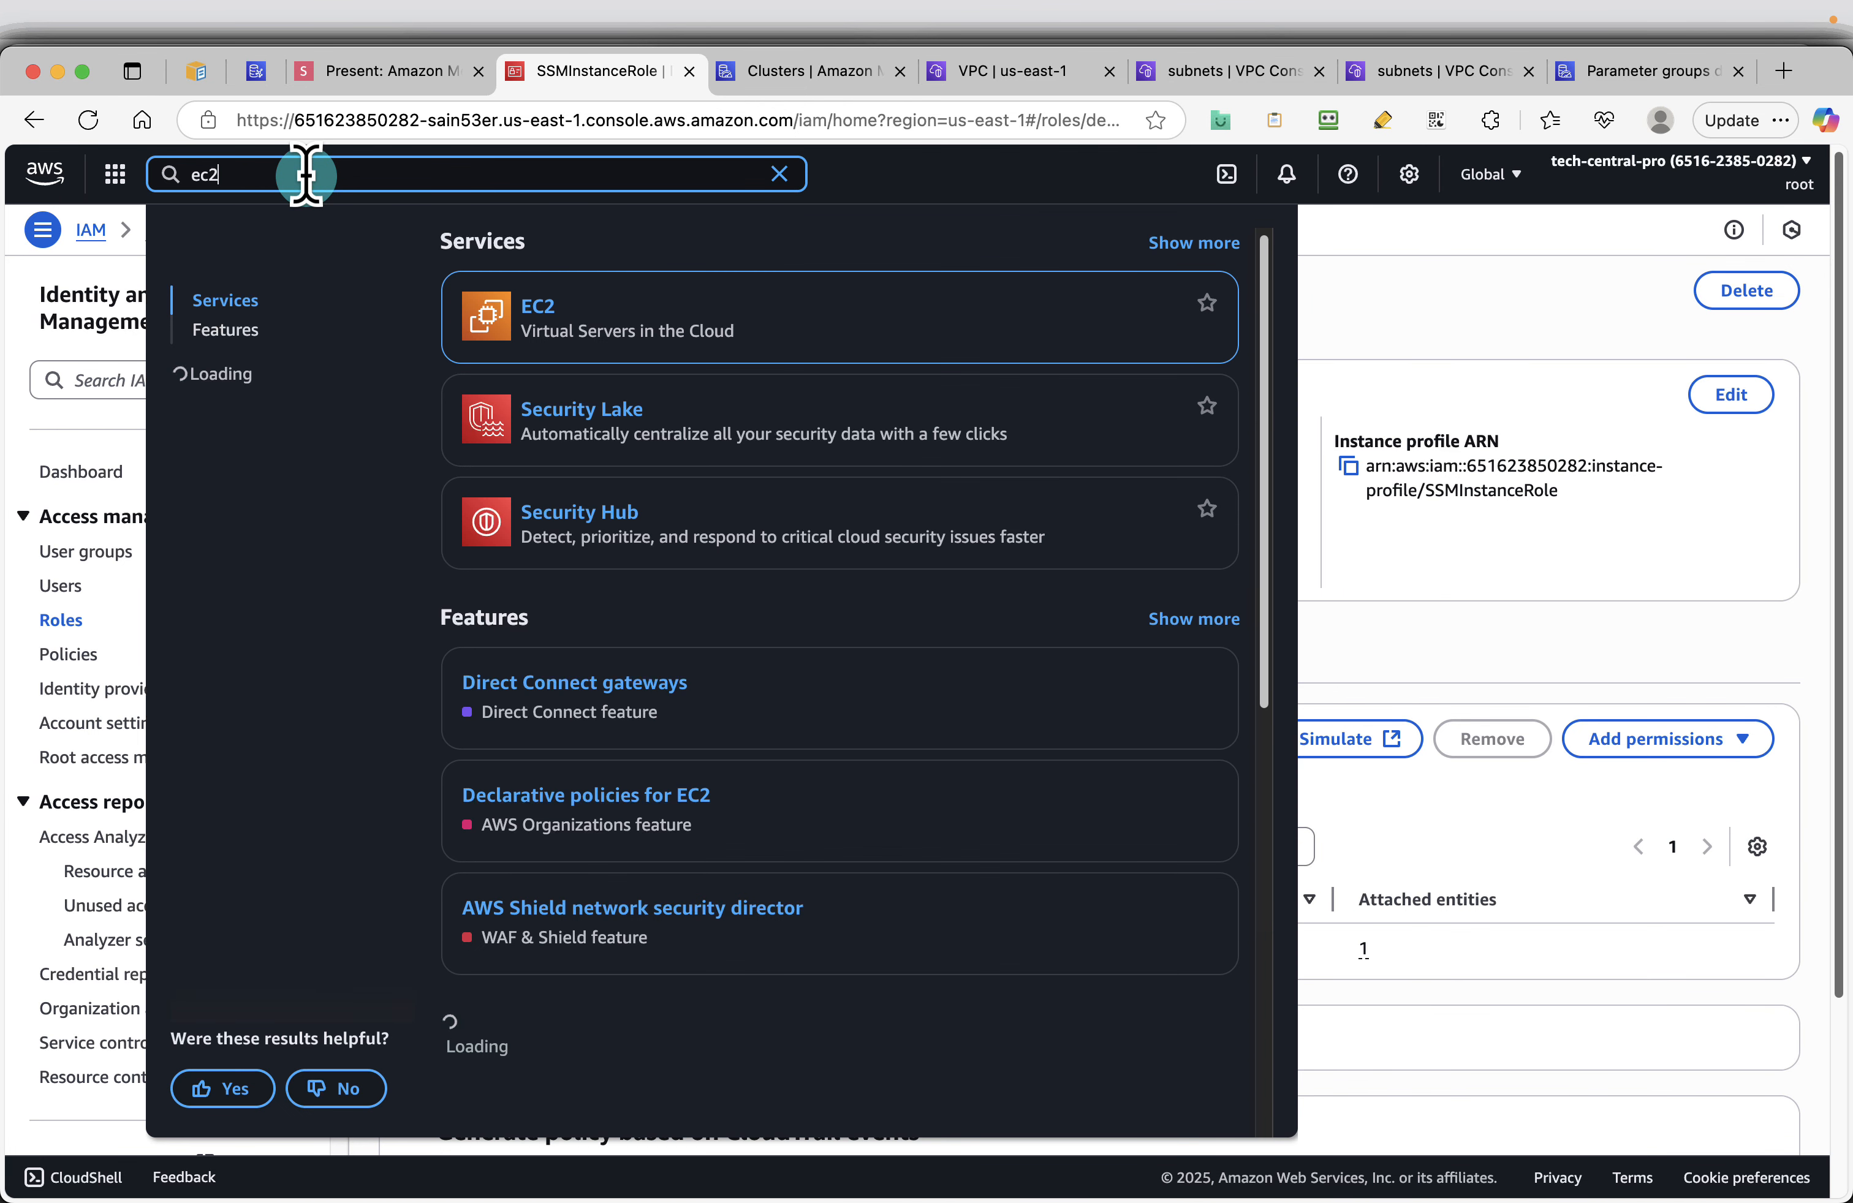
pyautogui.rightClick(538, 306)
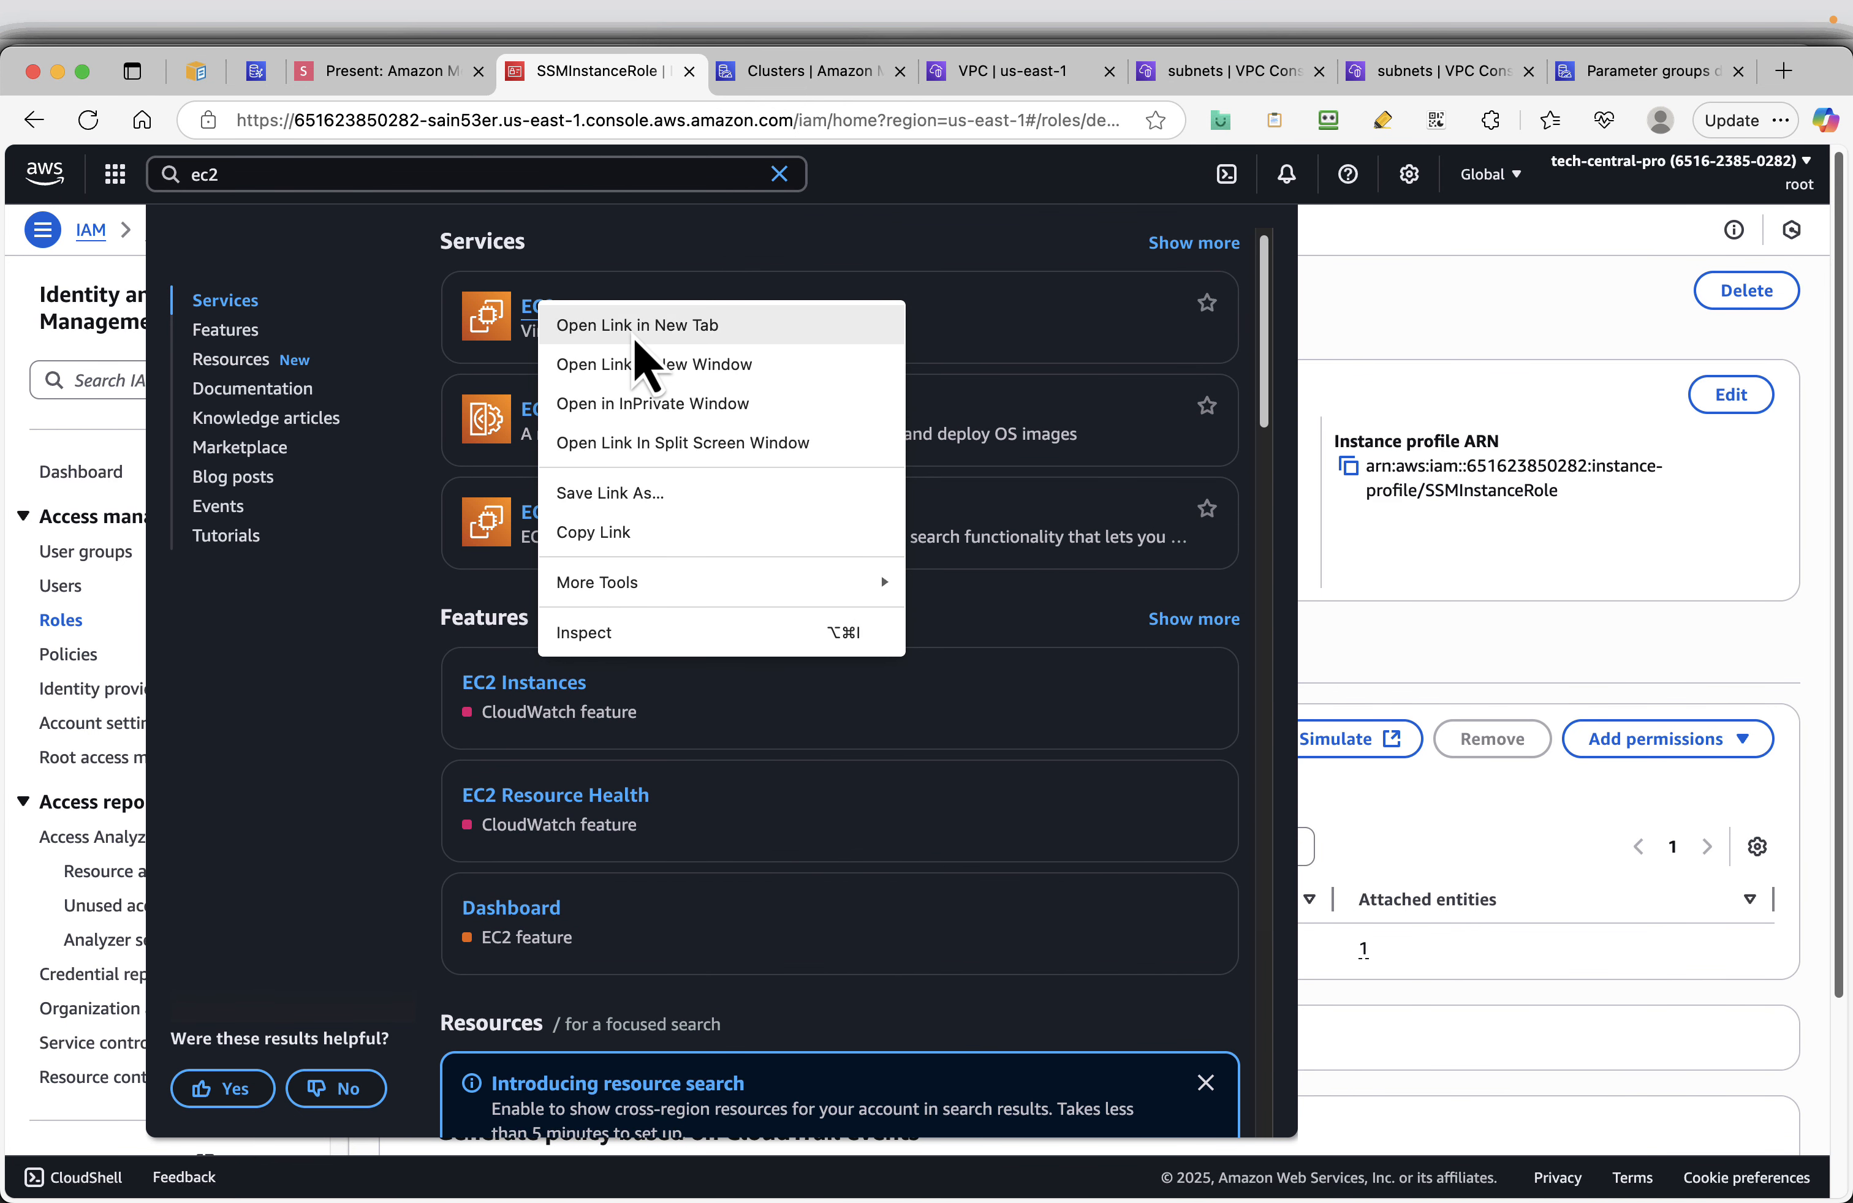
pyautogui.click(647, 317)
pyautogui.click(722, 86)
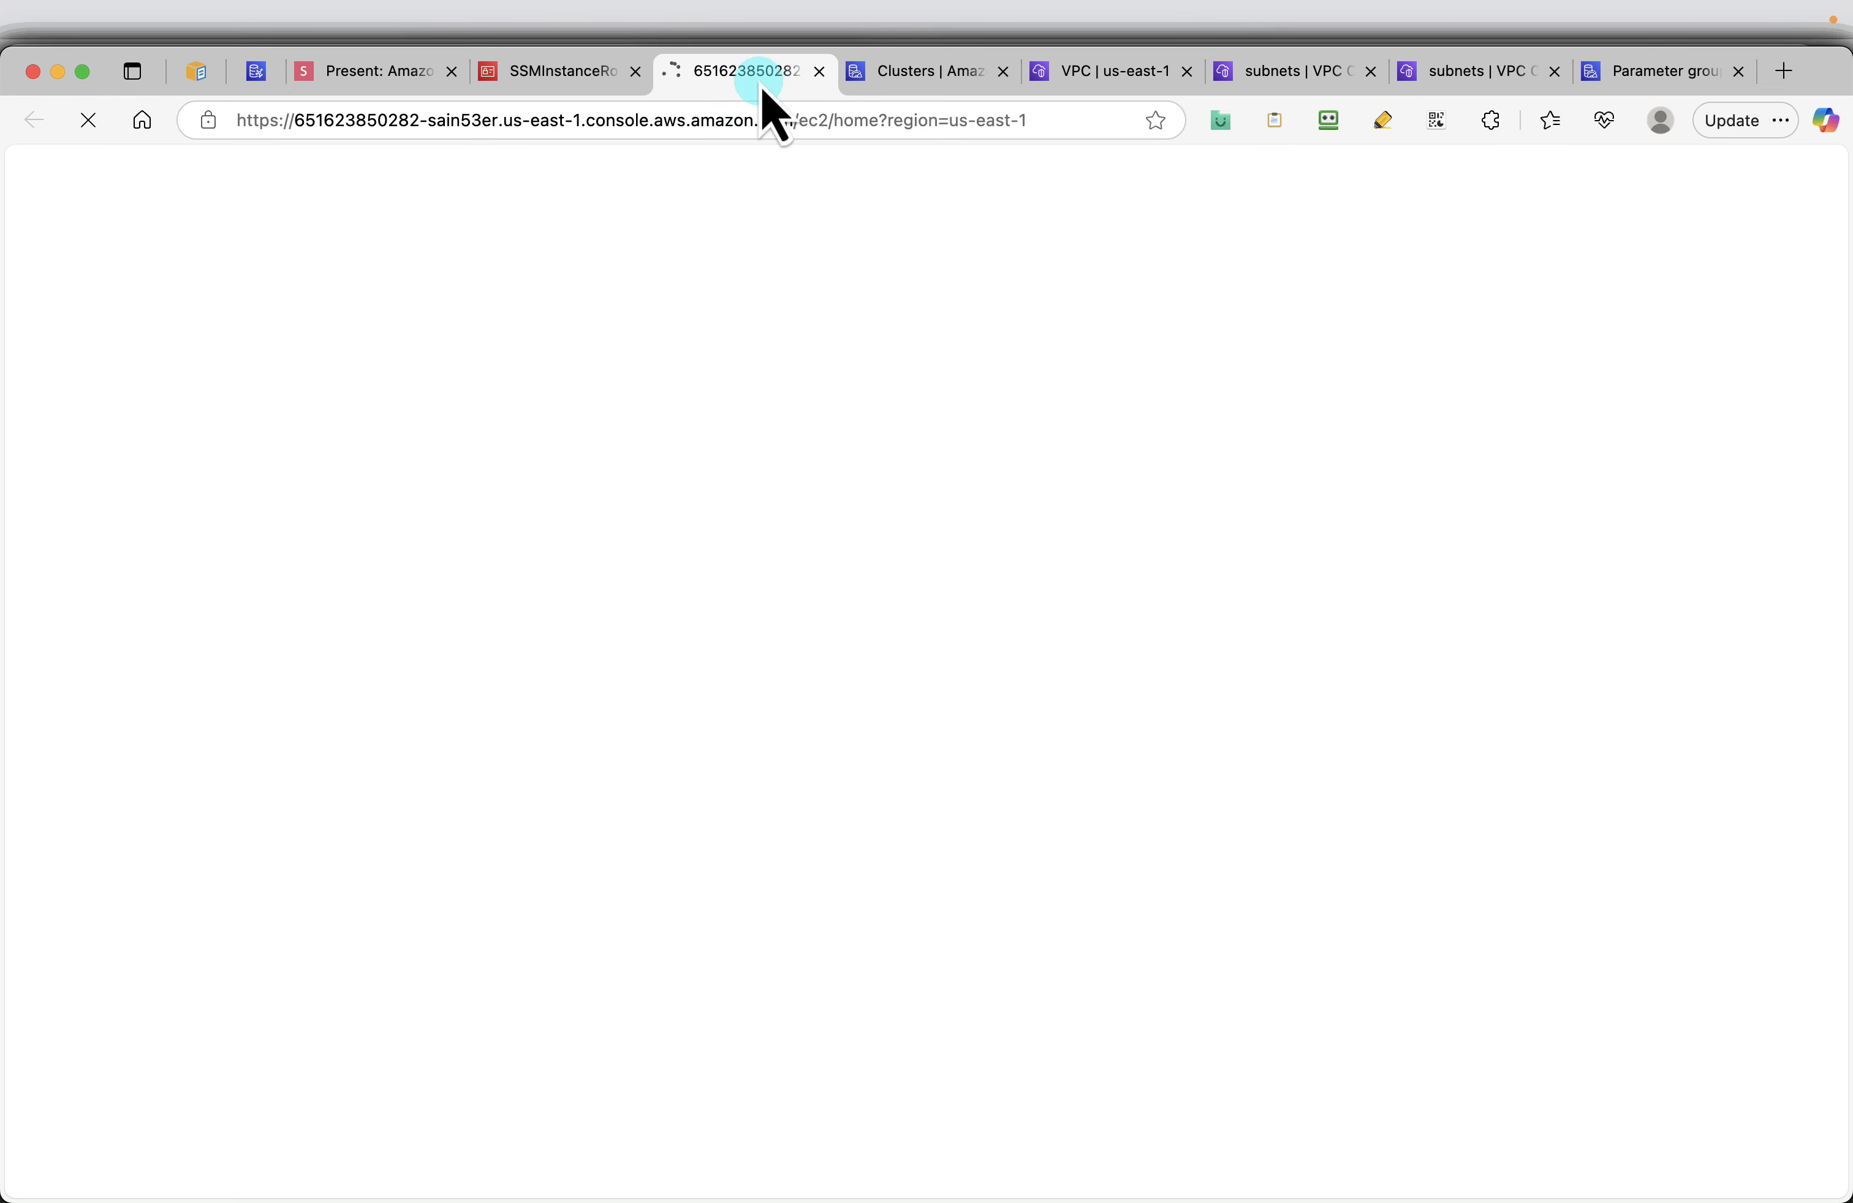
pyautogui.moveTo(757, 85); pyautogui.dragTo(531, 90)
# Advance the slides past Create EC2 Machine to the Launch an instance slide with the name memorydb-client
pyautogui.click(346, 78)
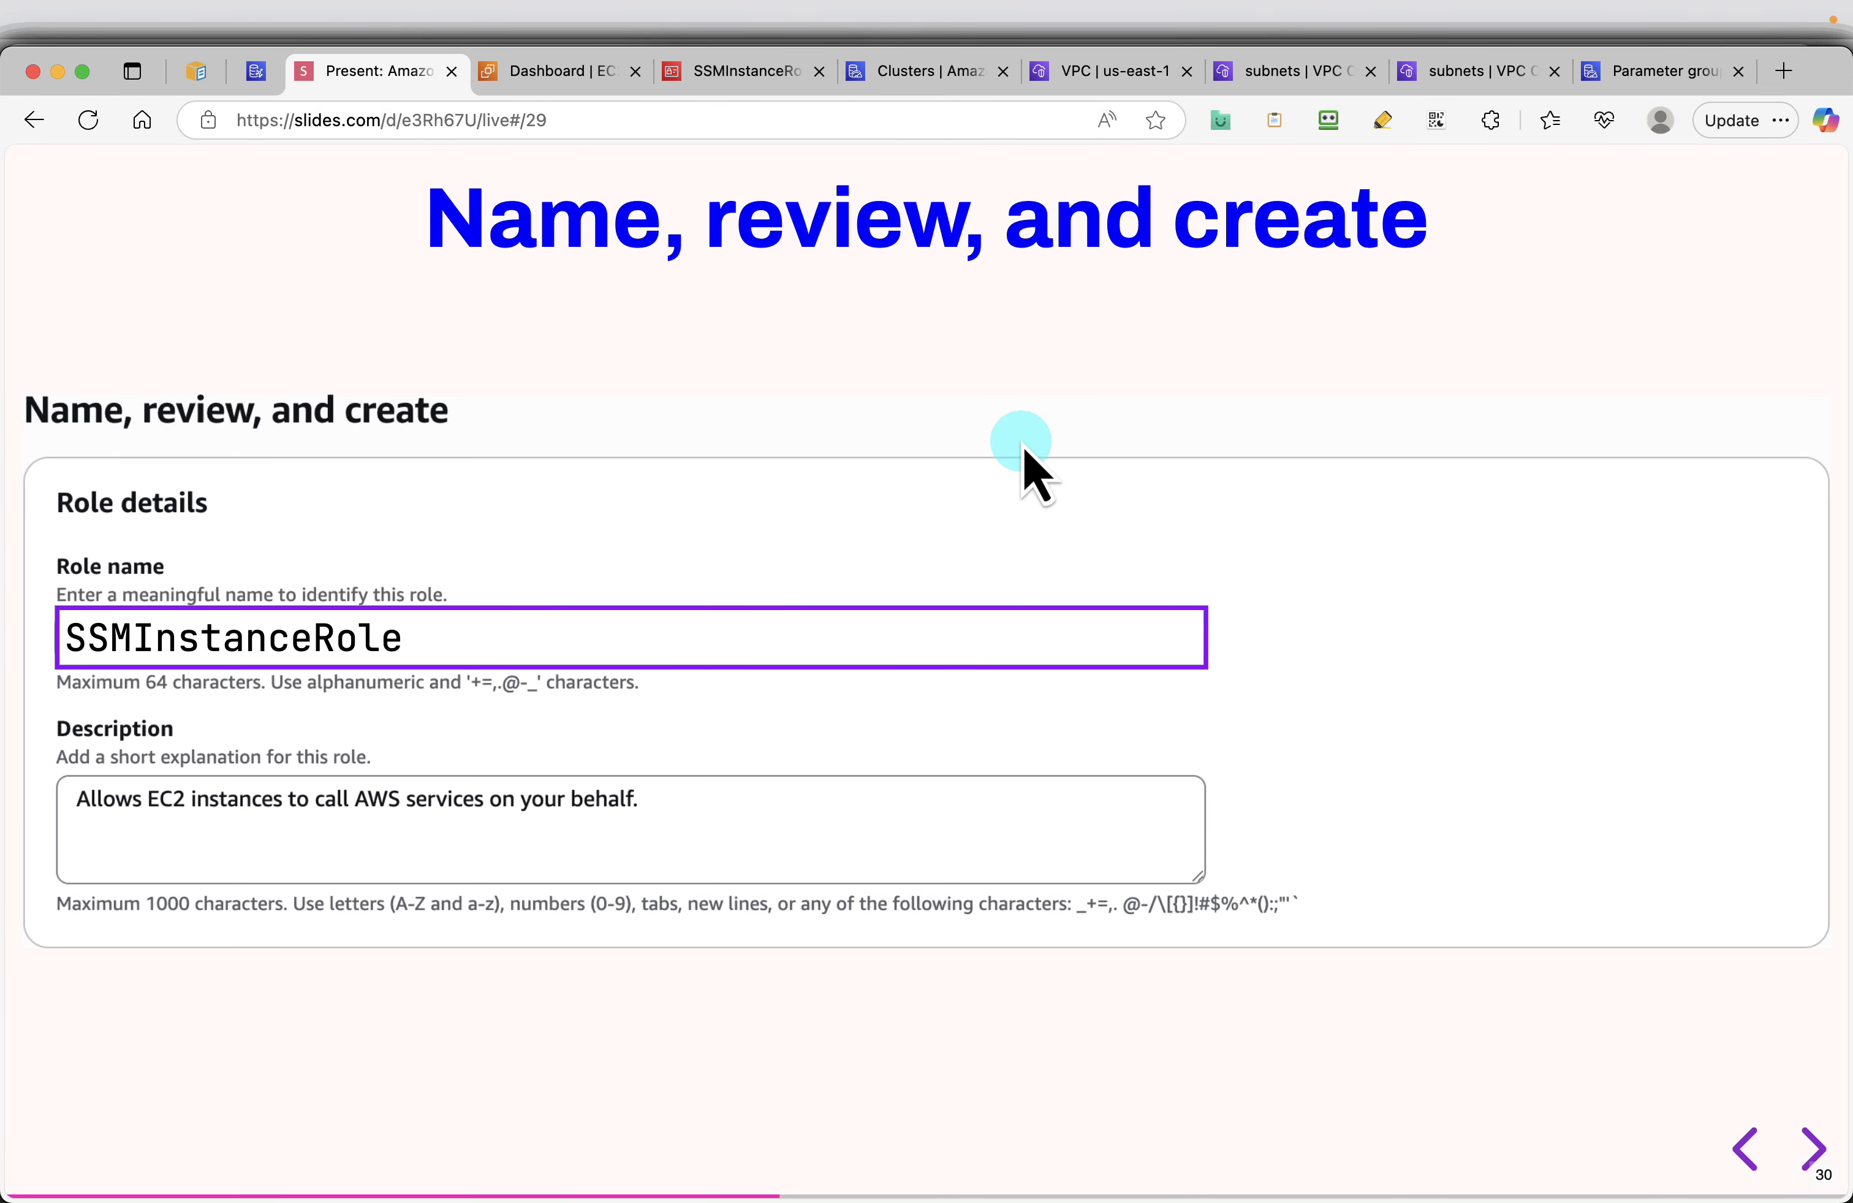
pyautogui.press('Right')
pyautogui.press('Right')
pyautogui.press('Right')
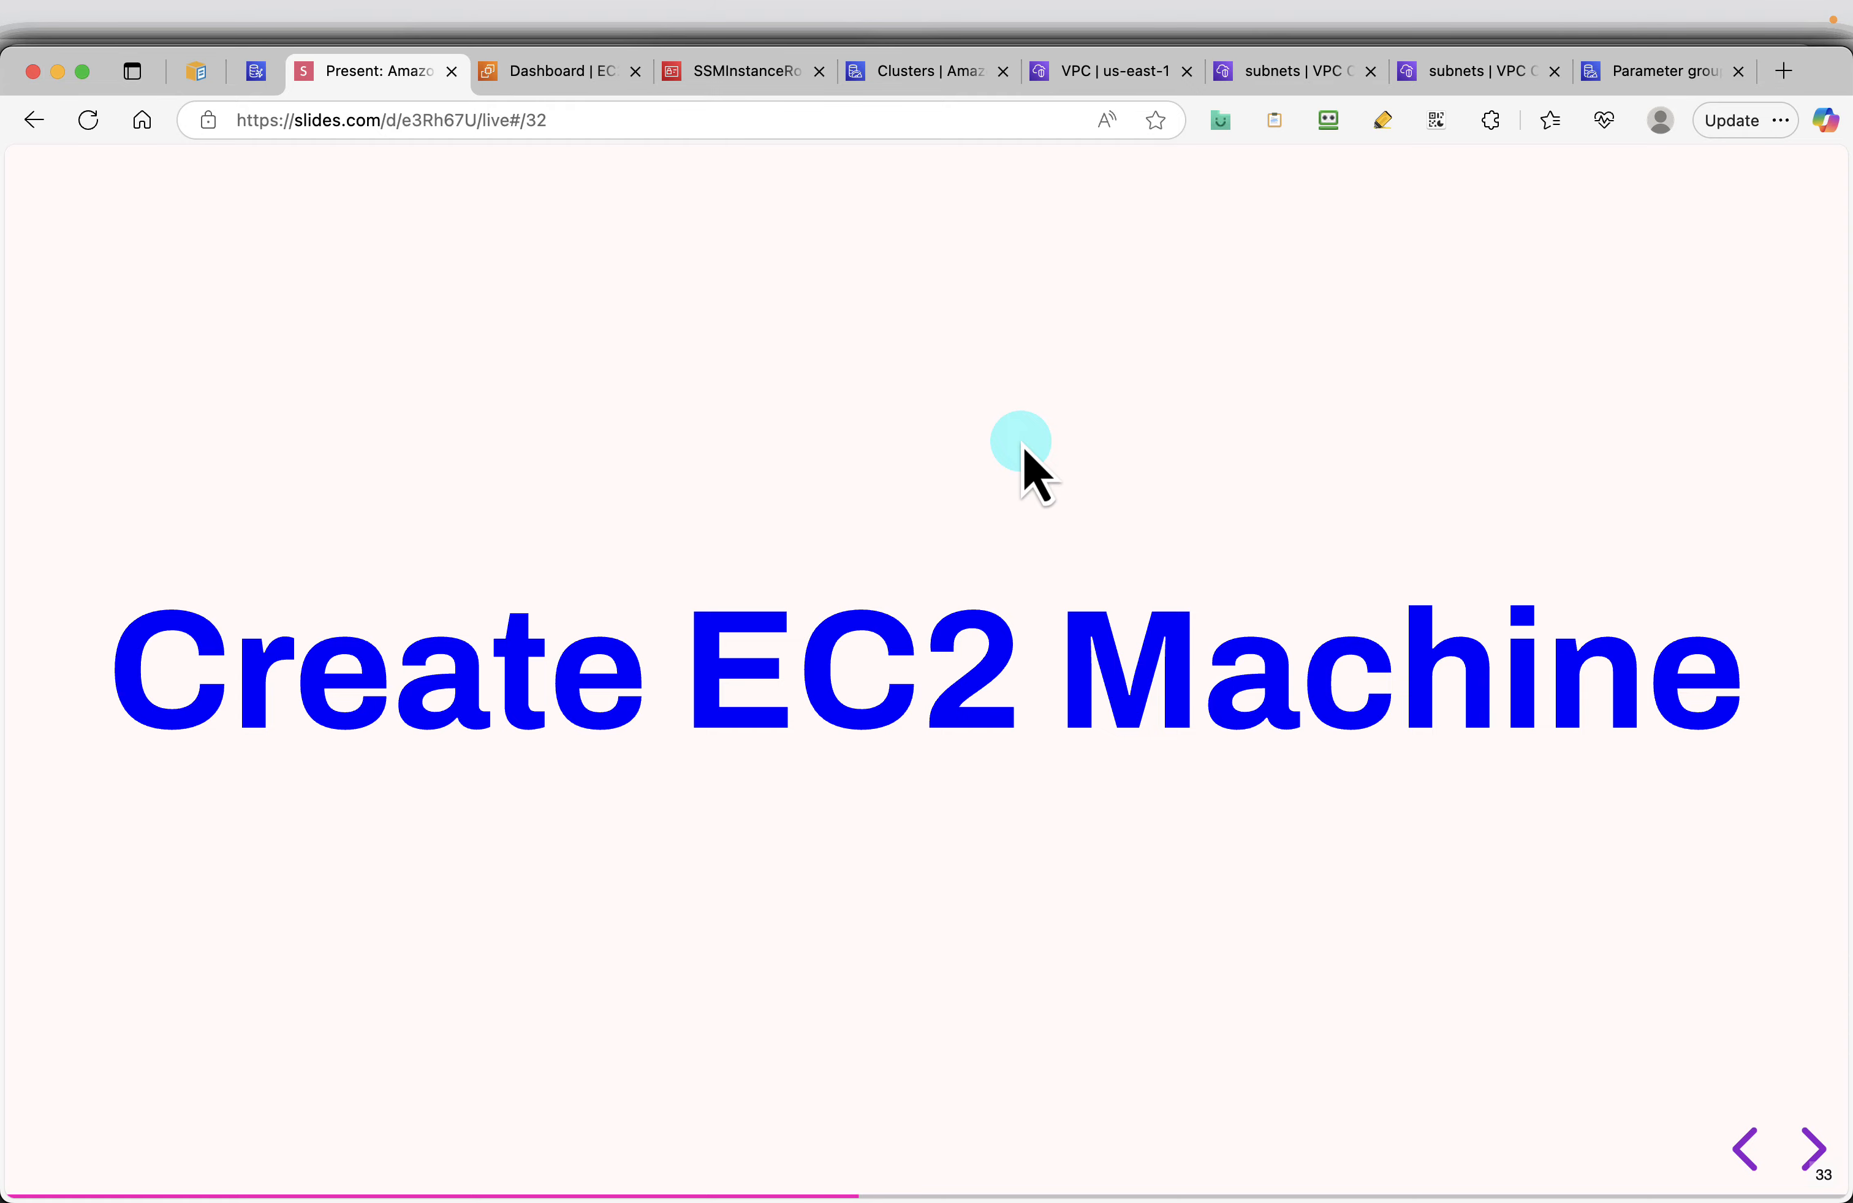
pyautogui.press('Right')
pyautogui.press('Right')
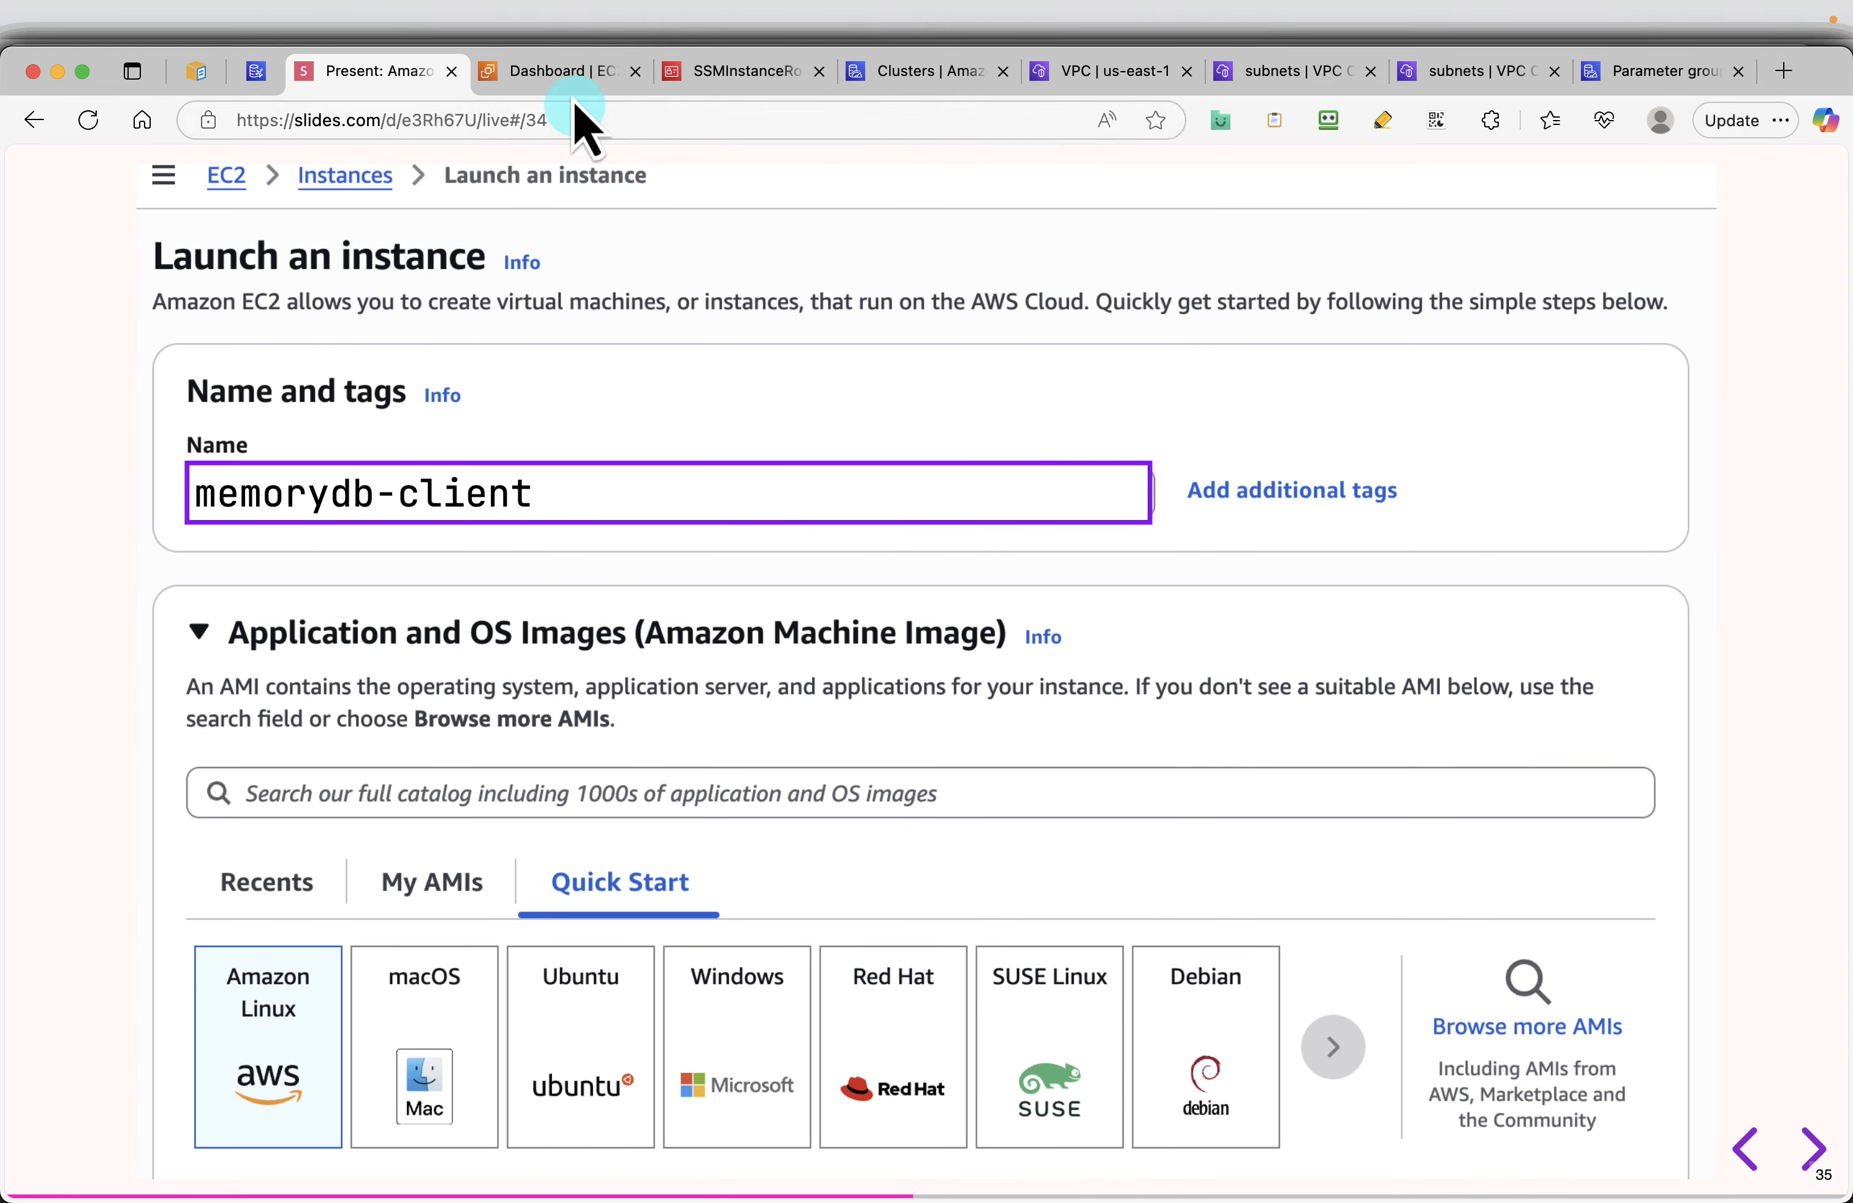
# Start launching an EC2 instance named memorydb-client, keeping the Amazon Linux 2023 kernel-6.1 AMI and the t3.micro instance type
pyautogui.click(563, 70)
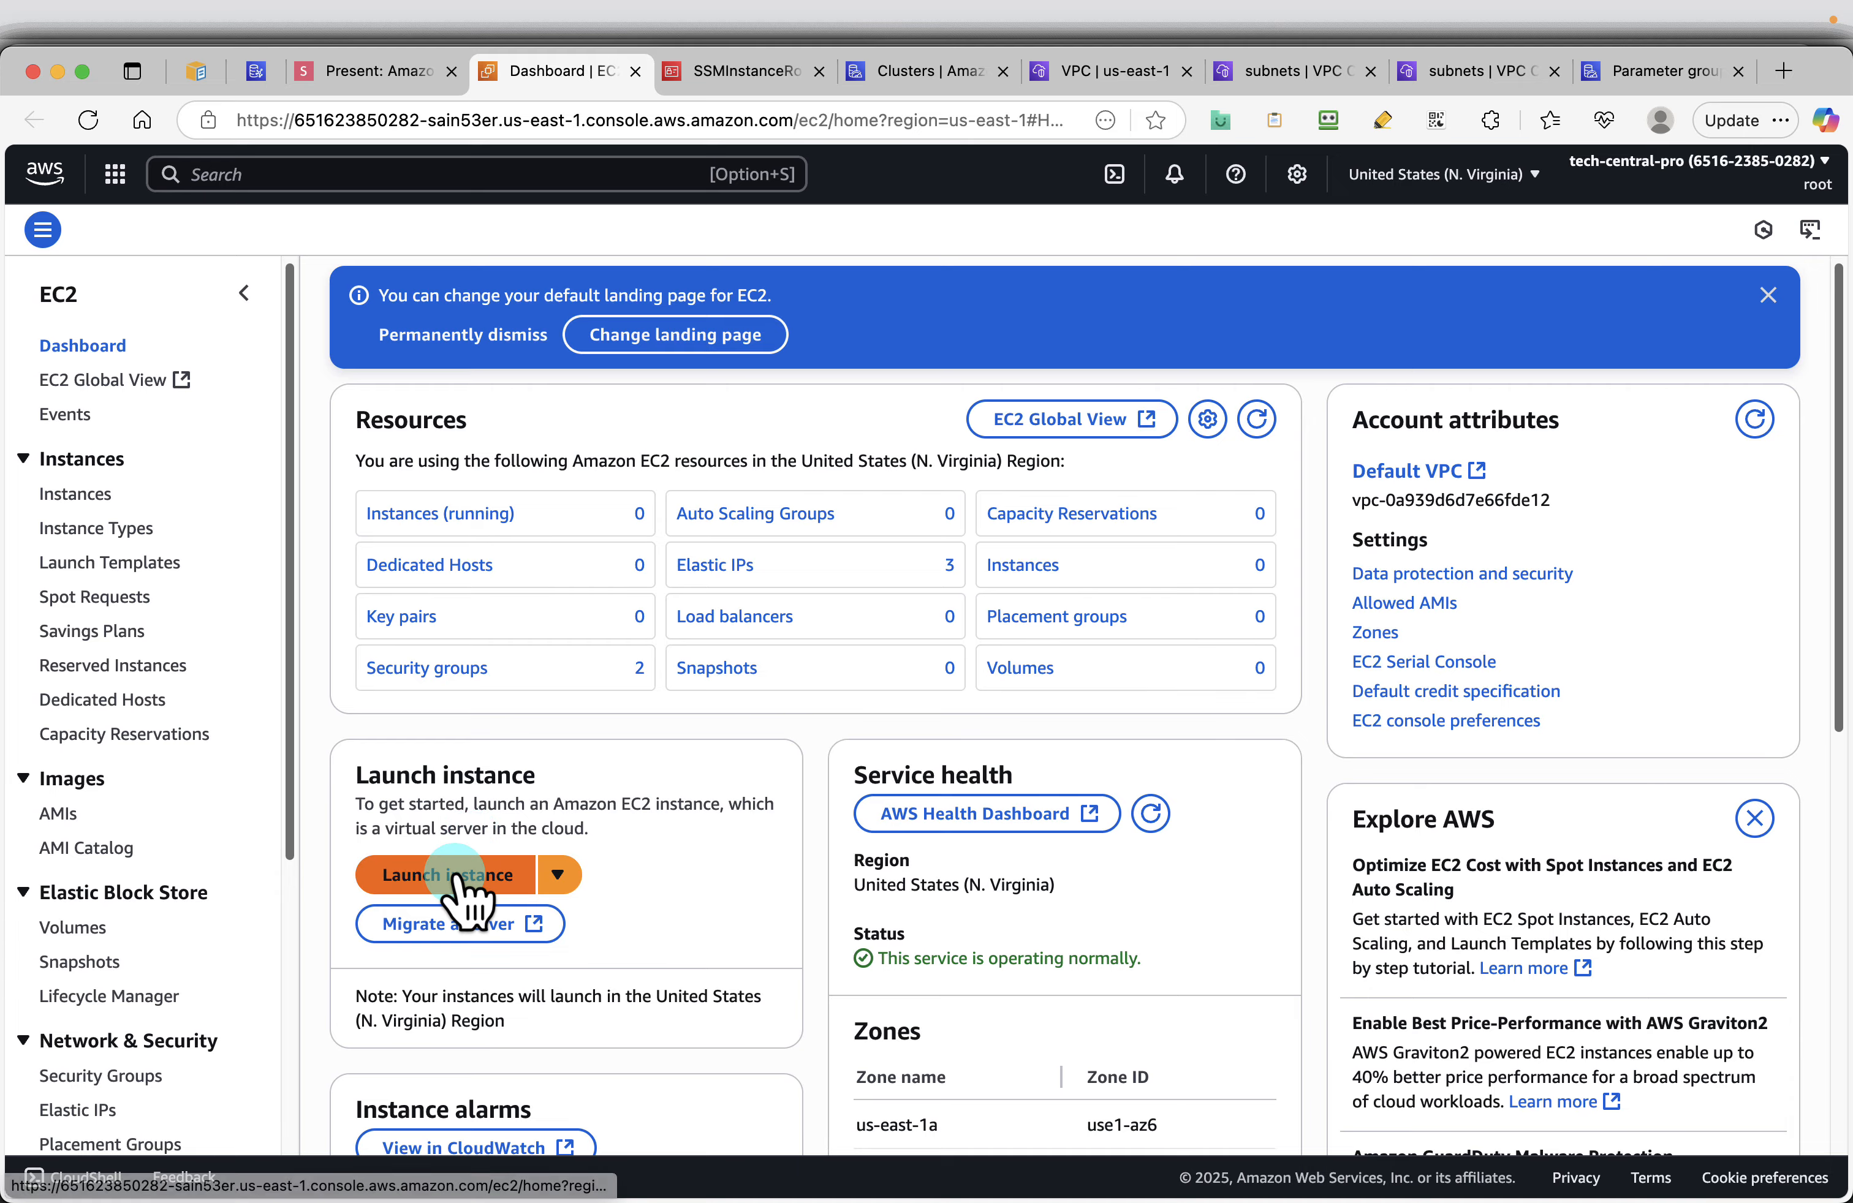
pyautogui.click(460, 874)
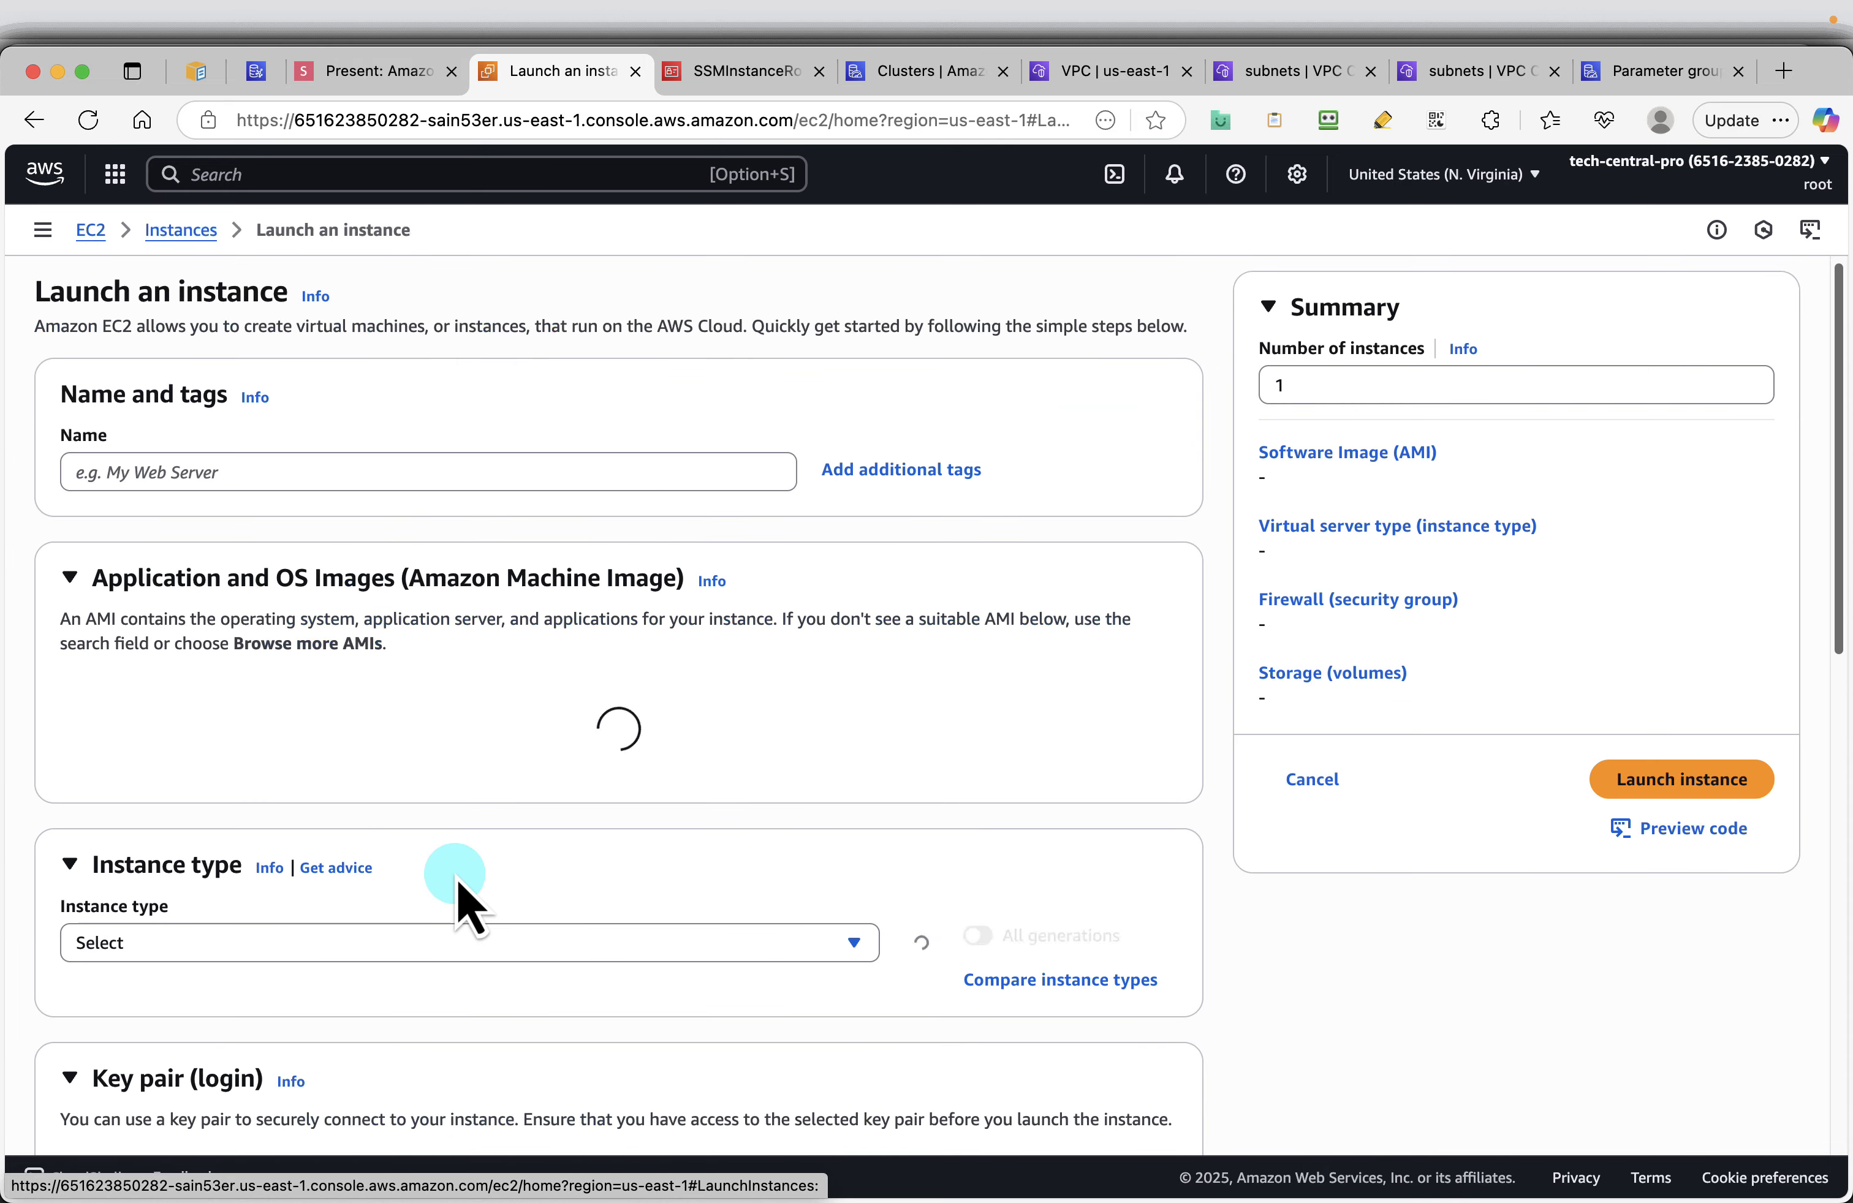
pyautogui.click(206, 475)
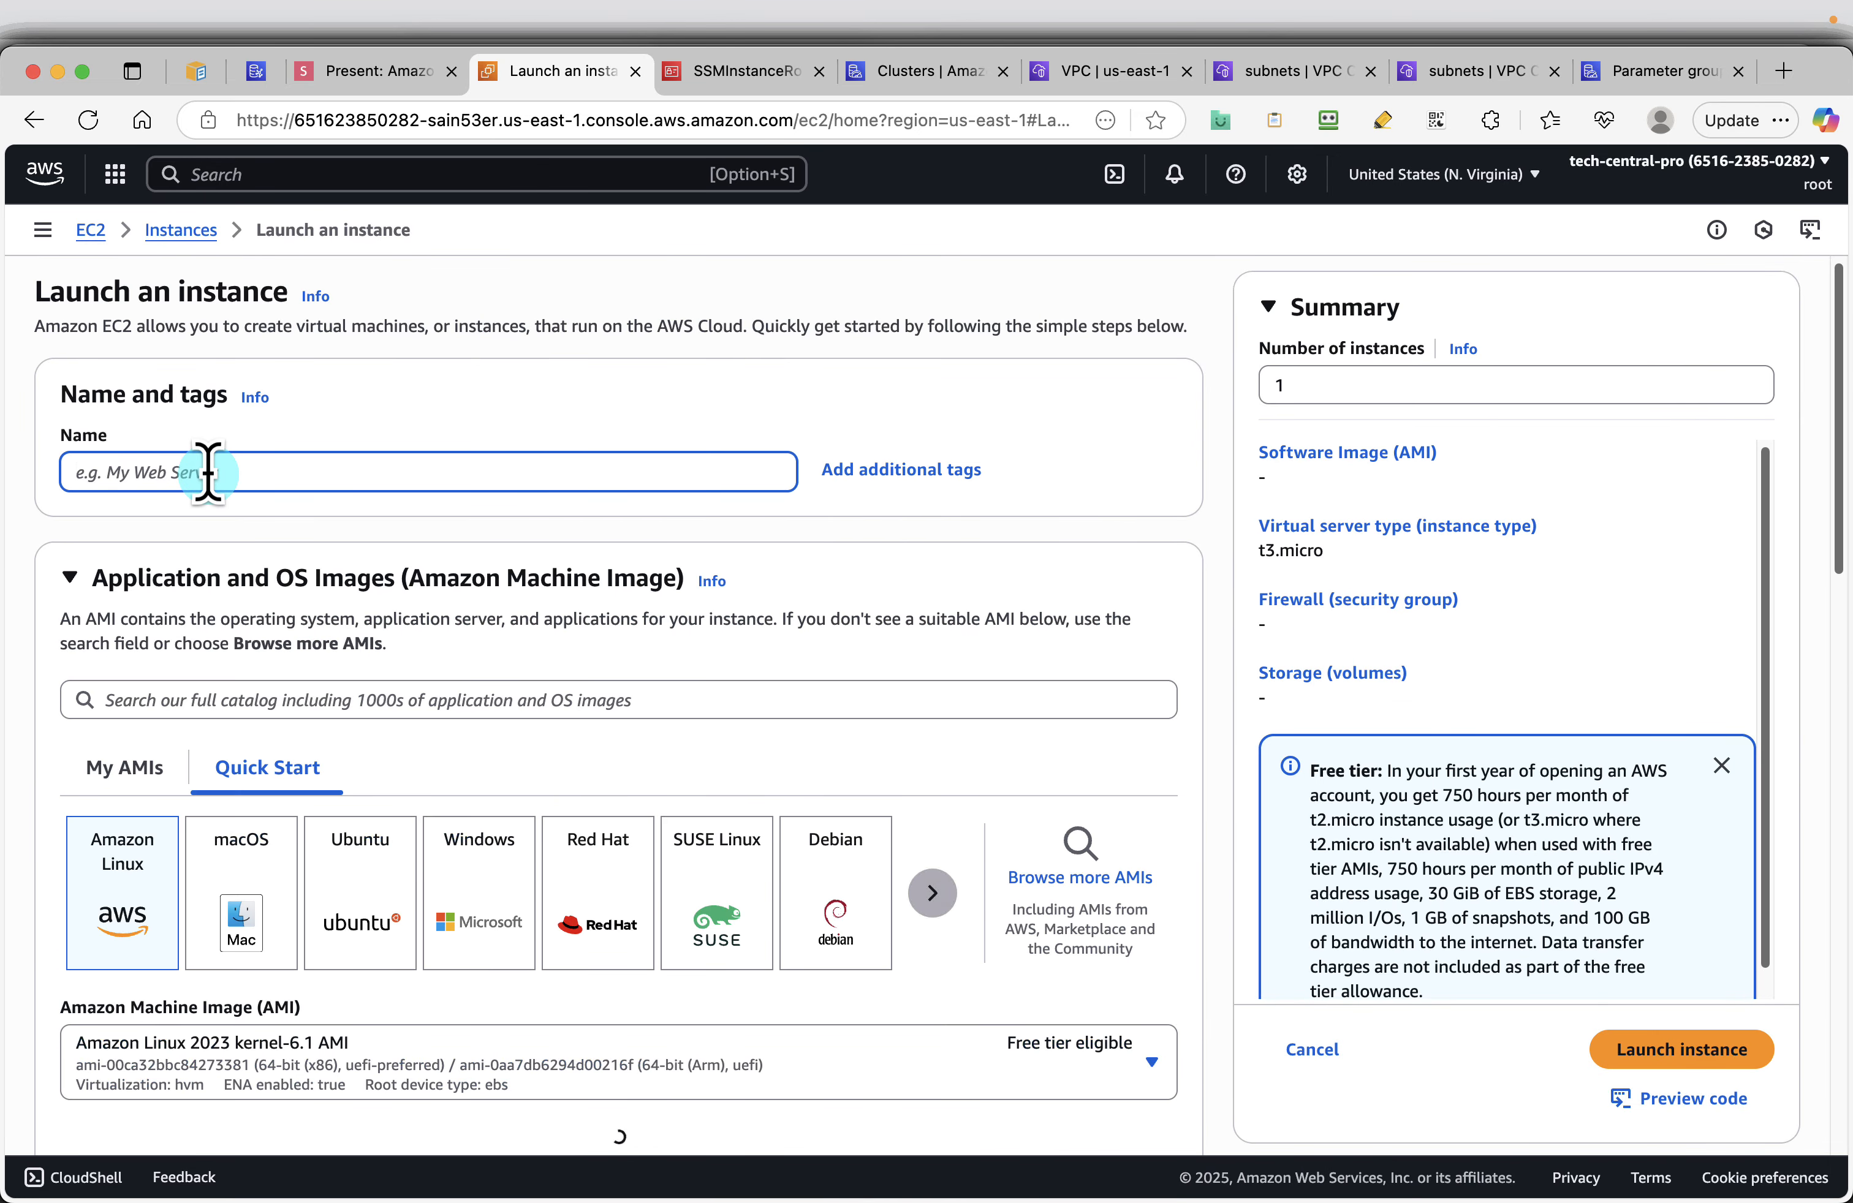
pyautogui.press('super+v')
pyautogui.scroll(-2, 639, 688)
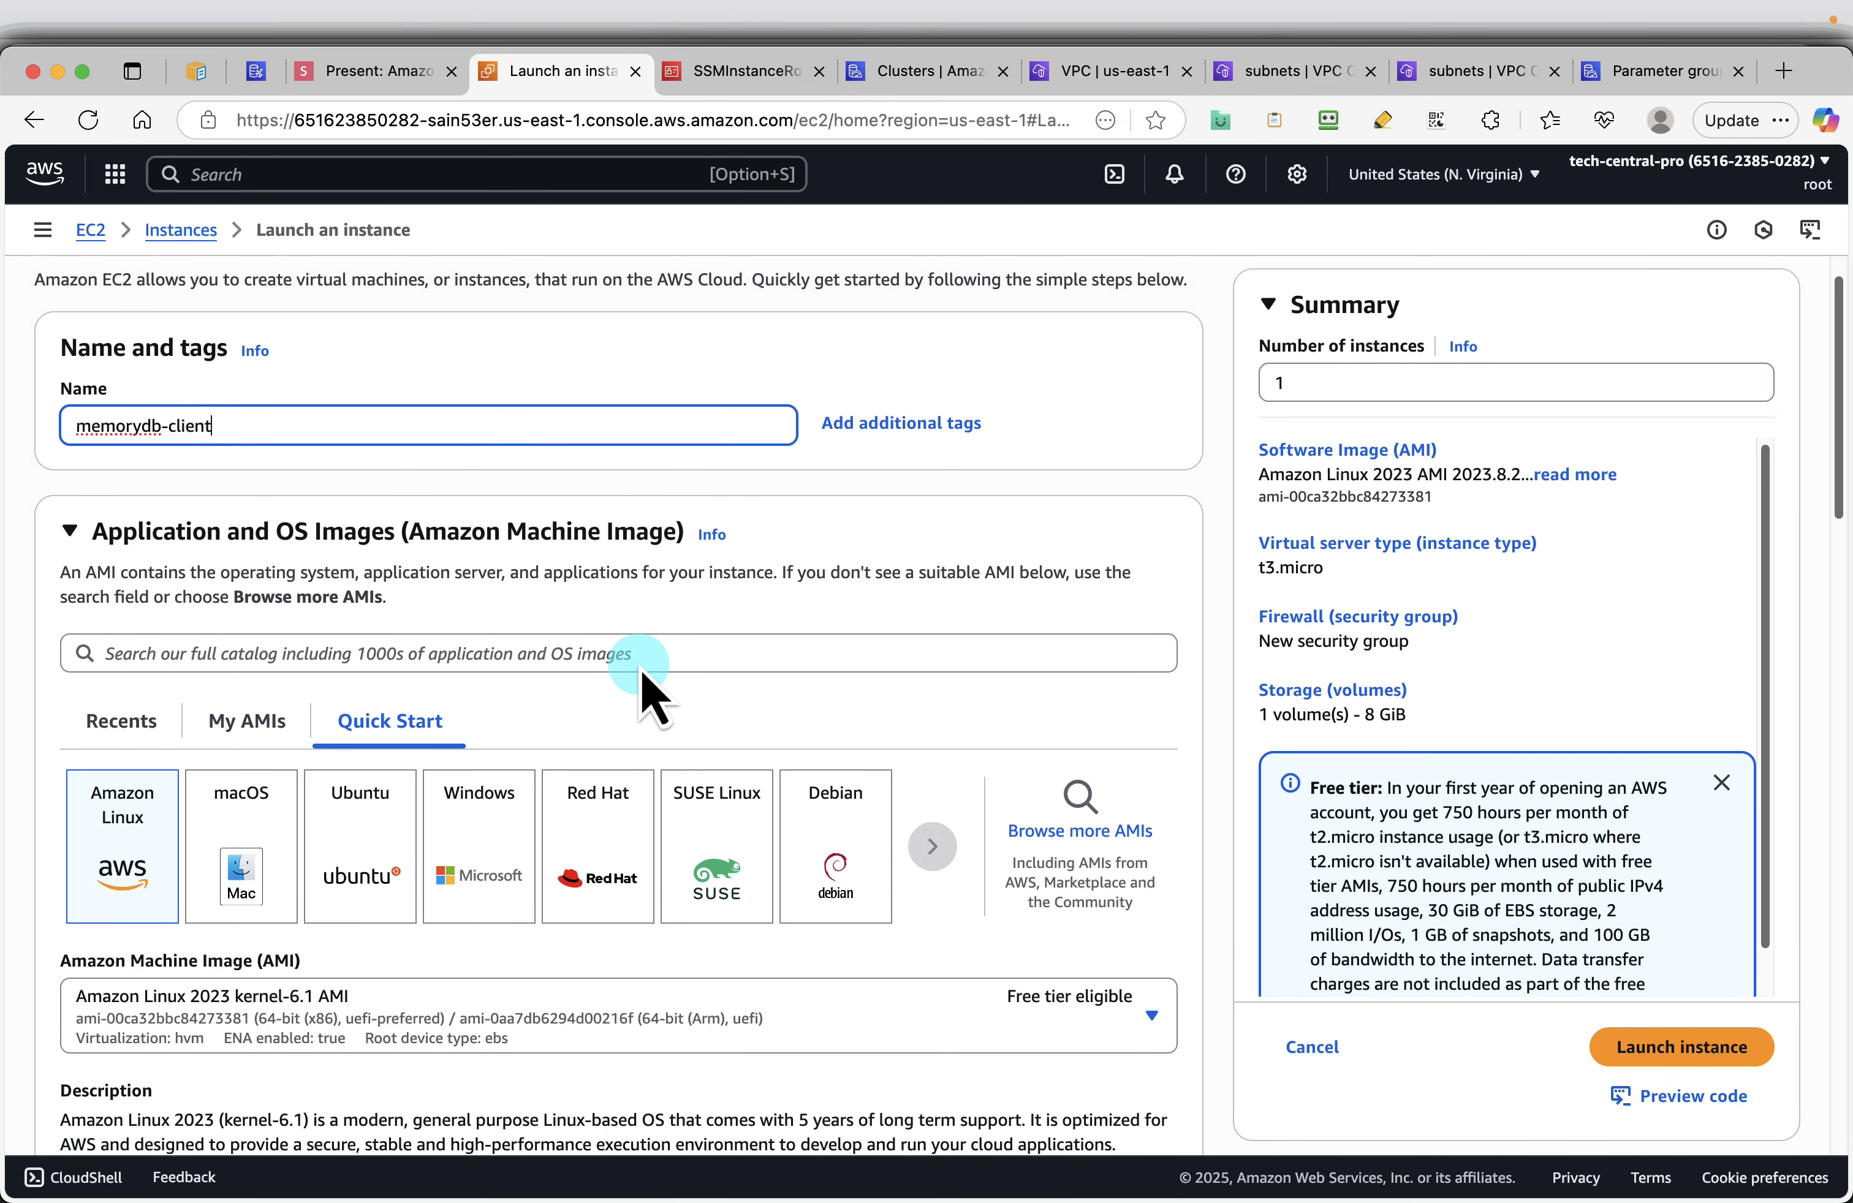
pyautogui.scroll(-2, 639, 688)
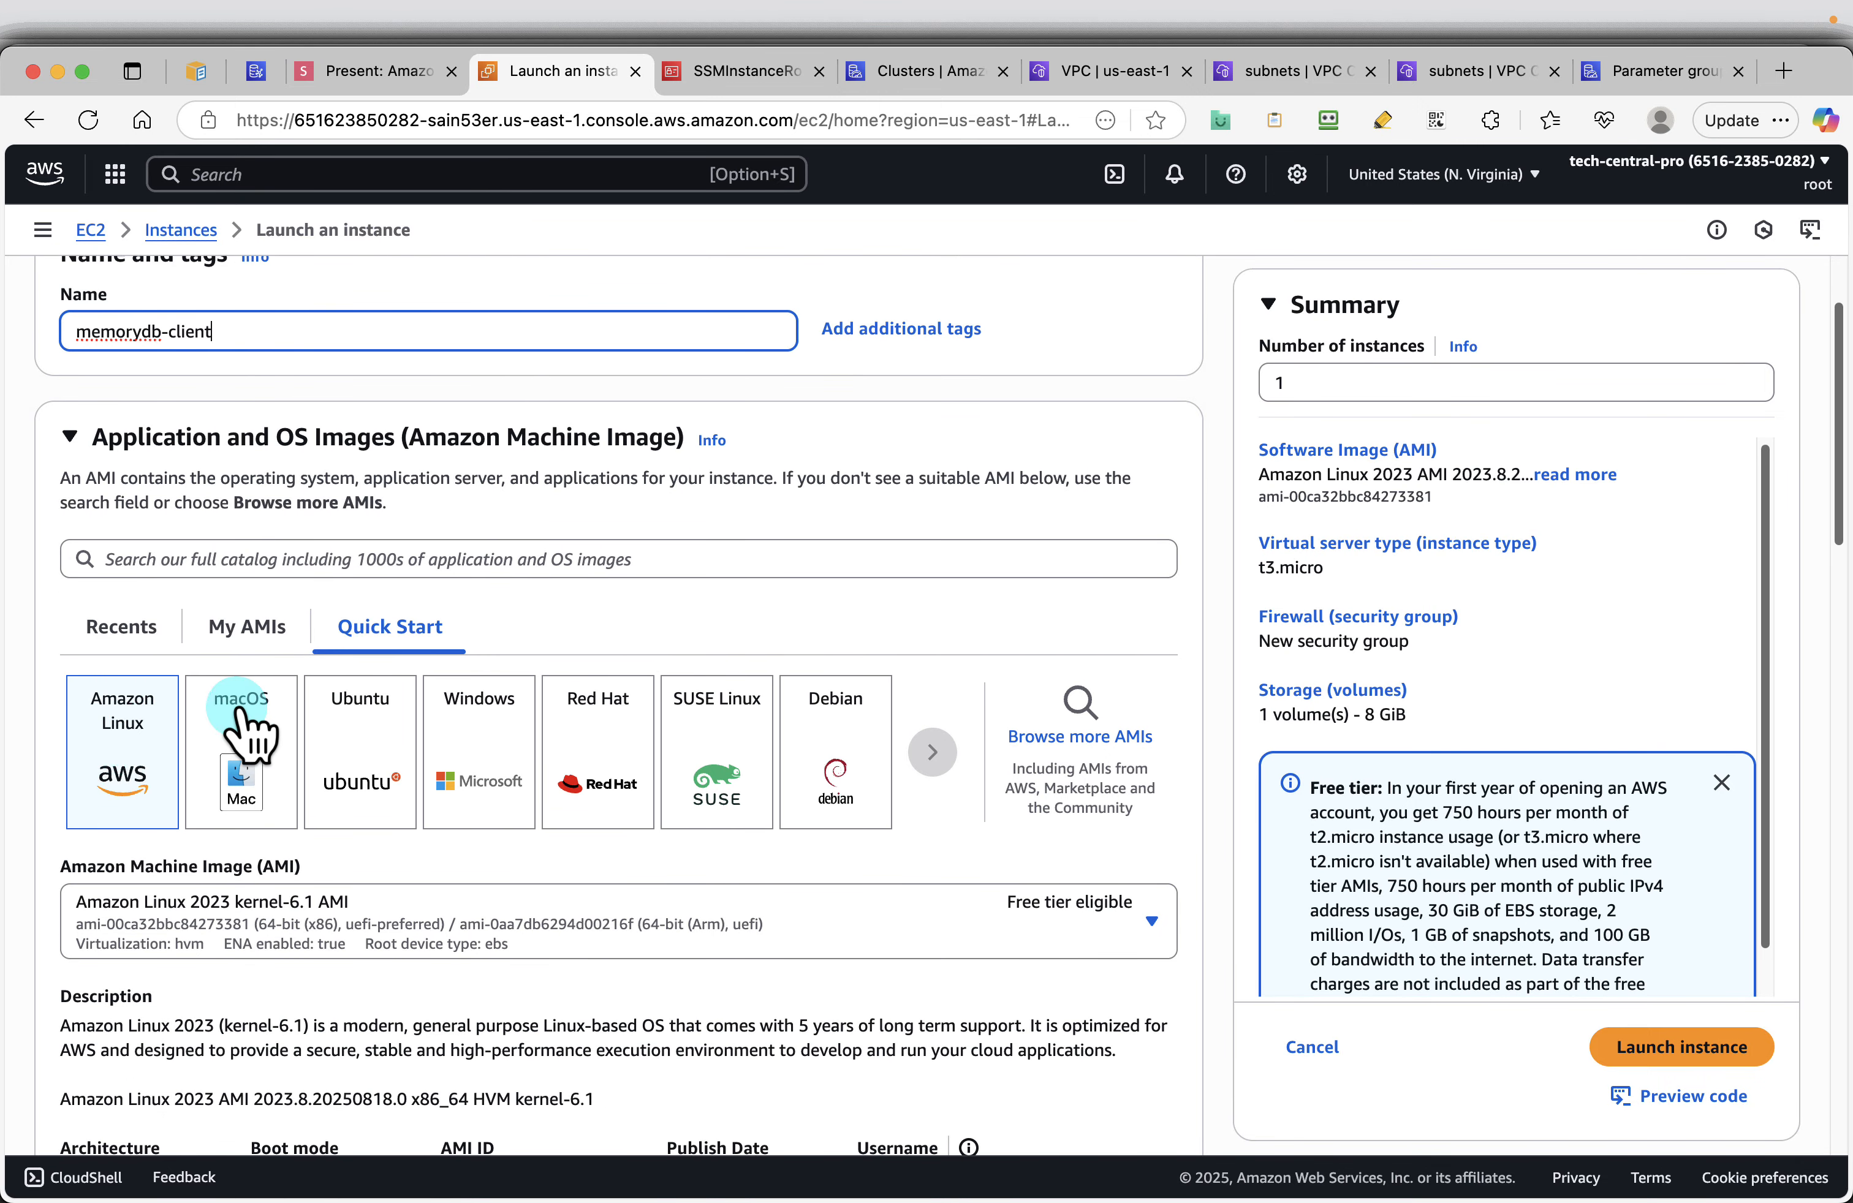
pyautogui.scroll(-3, 546, 843)
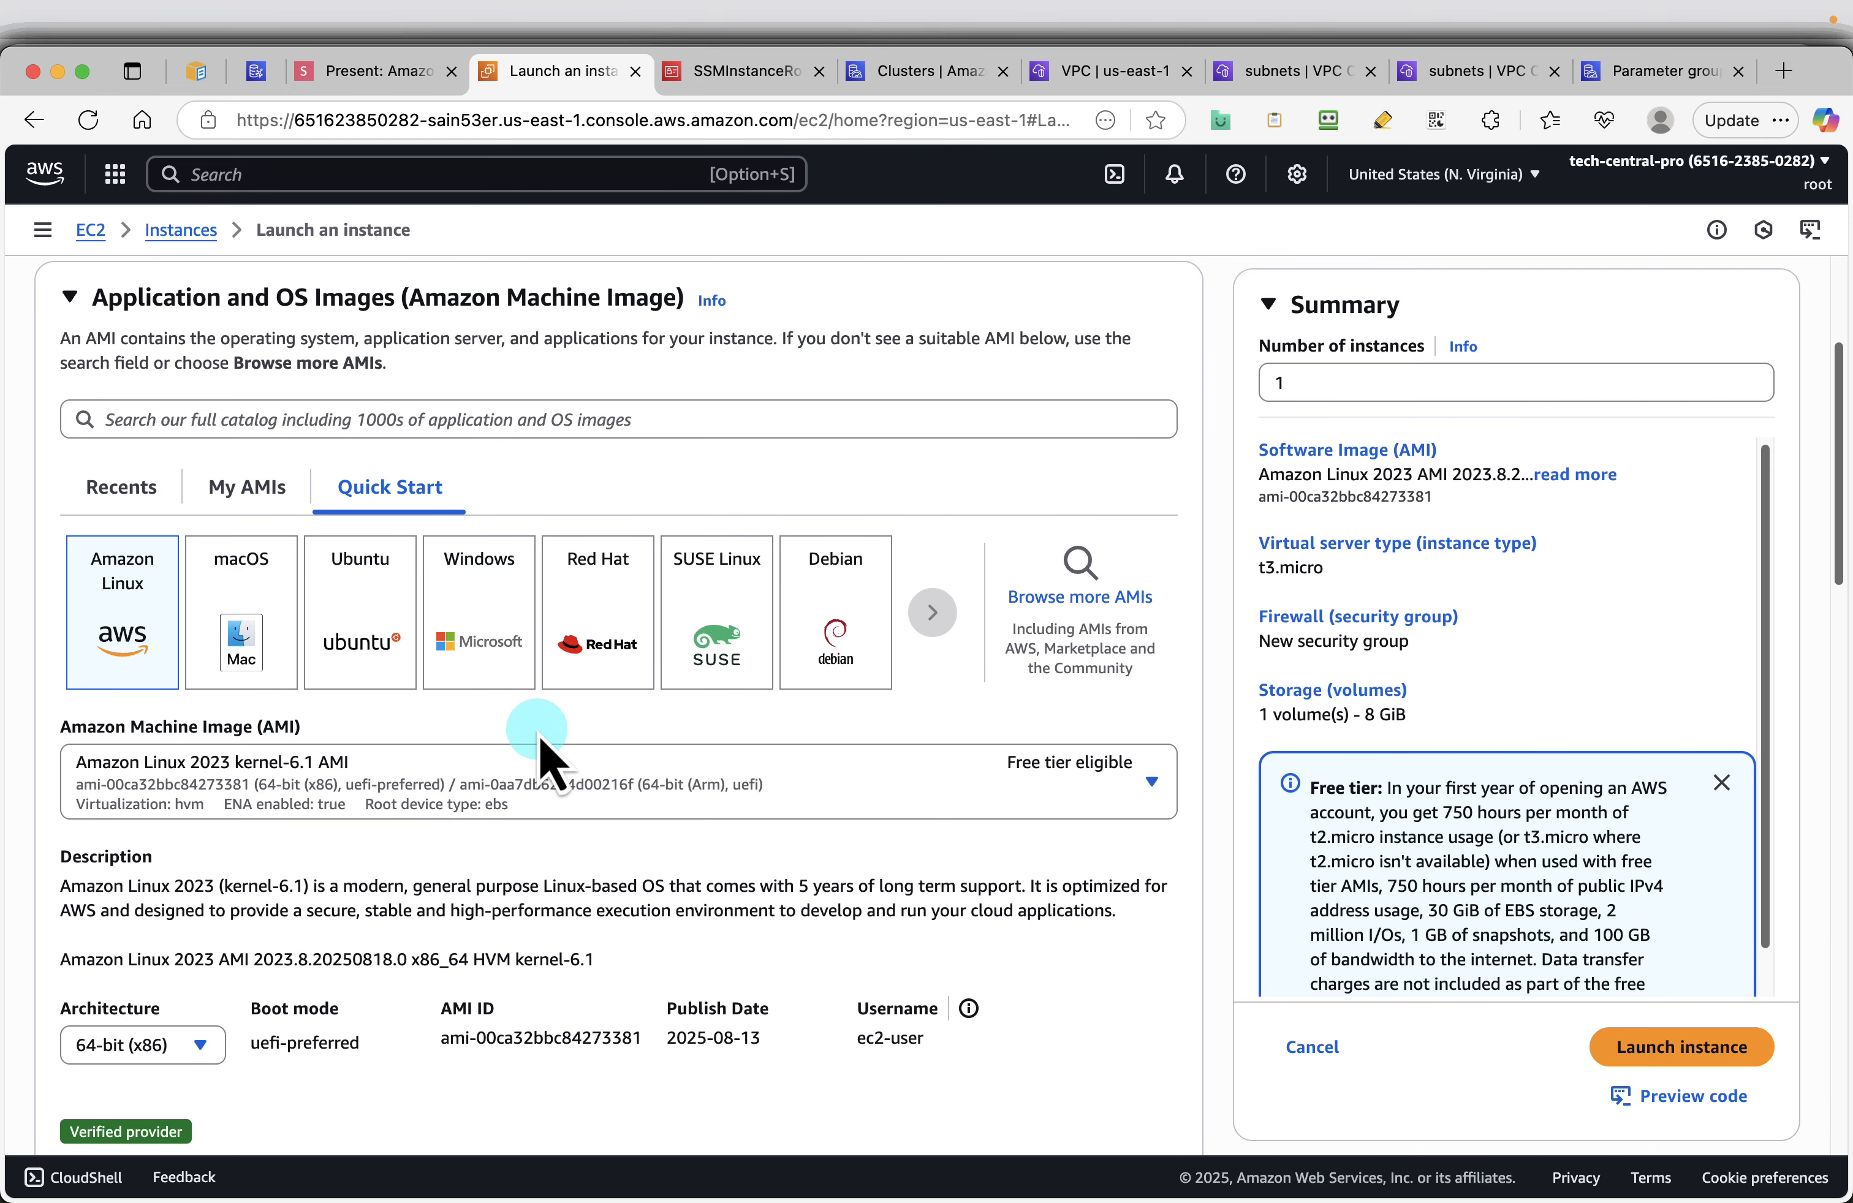
pyautogui.scroll(-10, 532, 750)
pyautogui.scroll(-1, 483, 824)
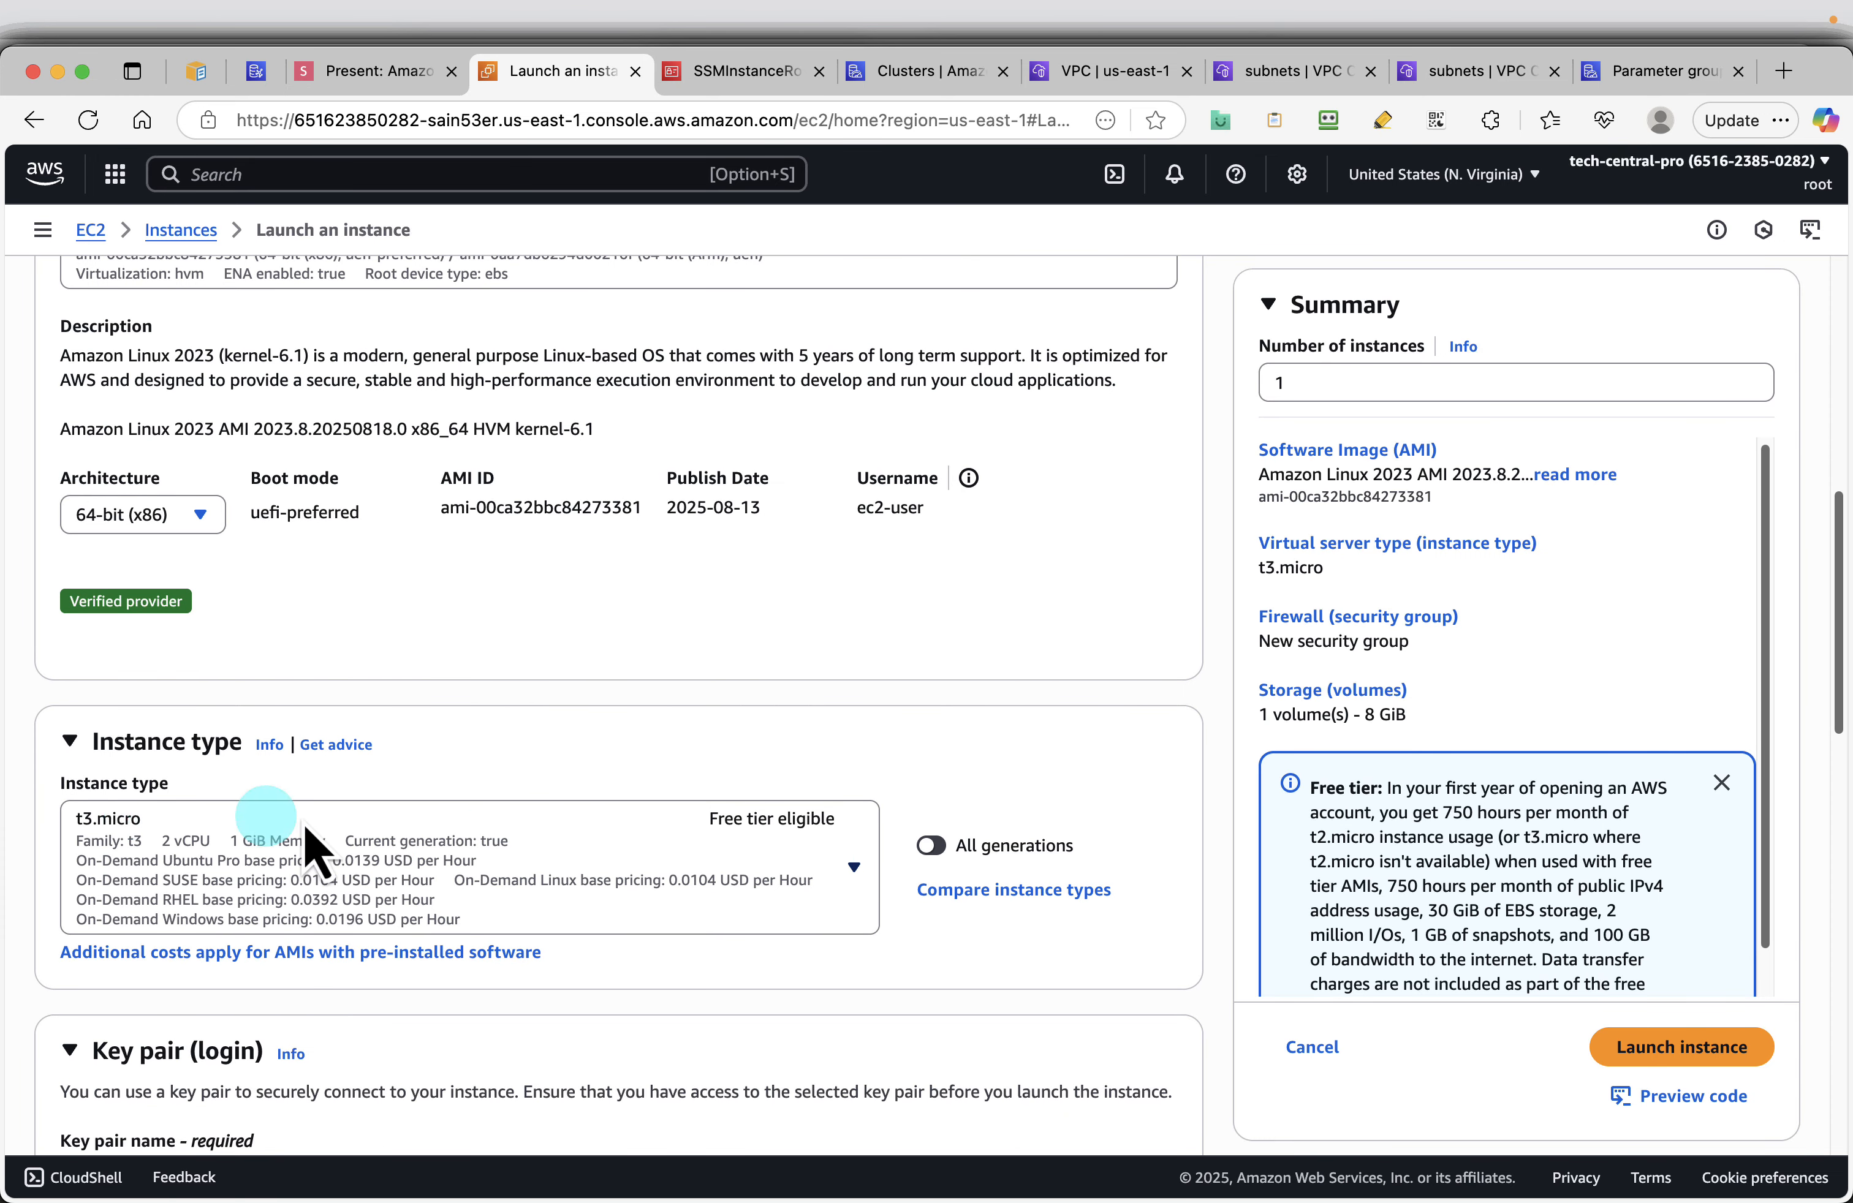
# Set the instance's key pair option to Proceed without a key pair (Not recommended)
pyautogui.scroll(-8, 820, 855)
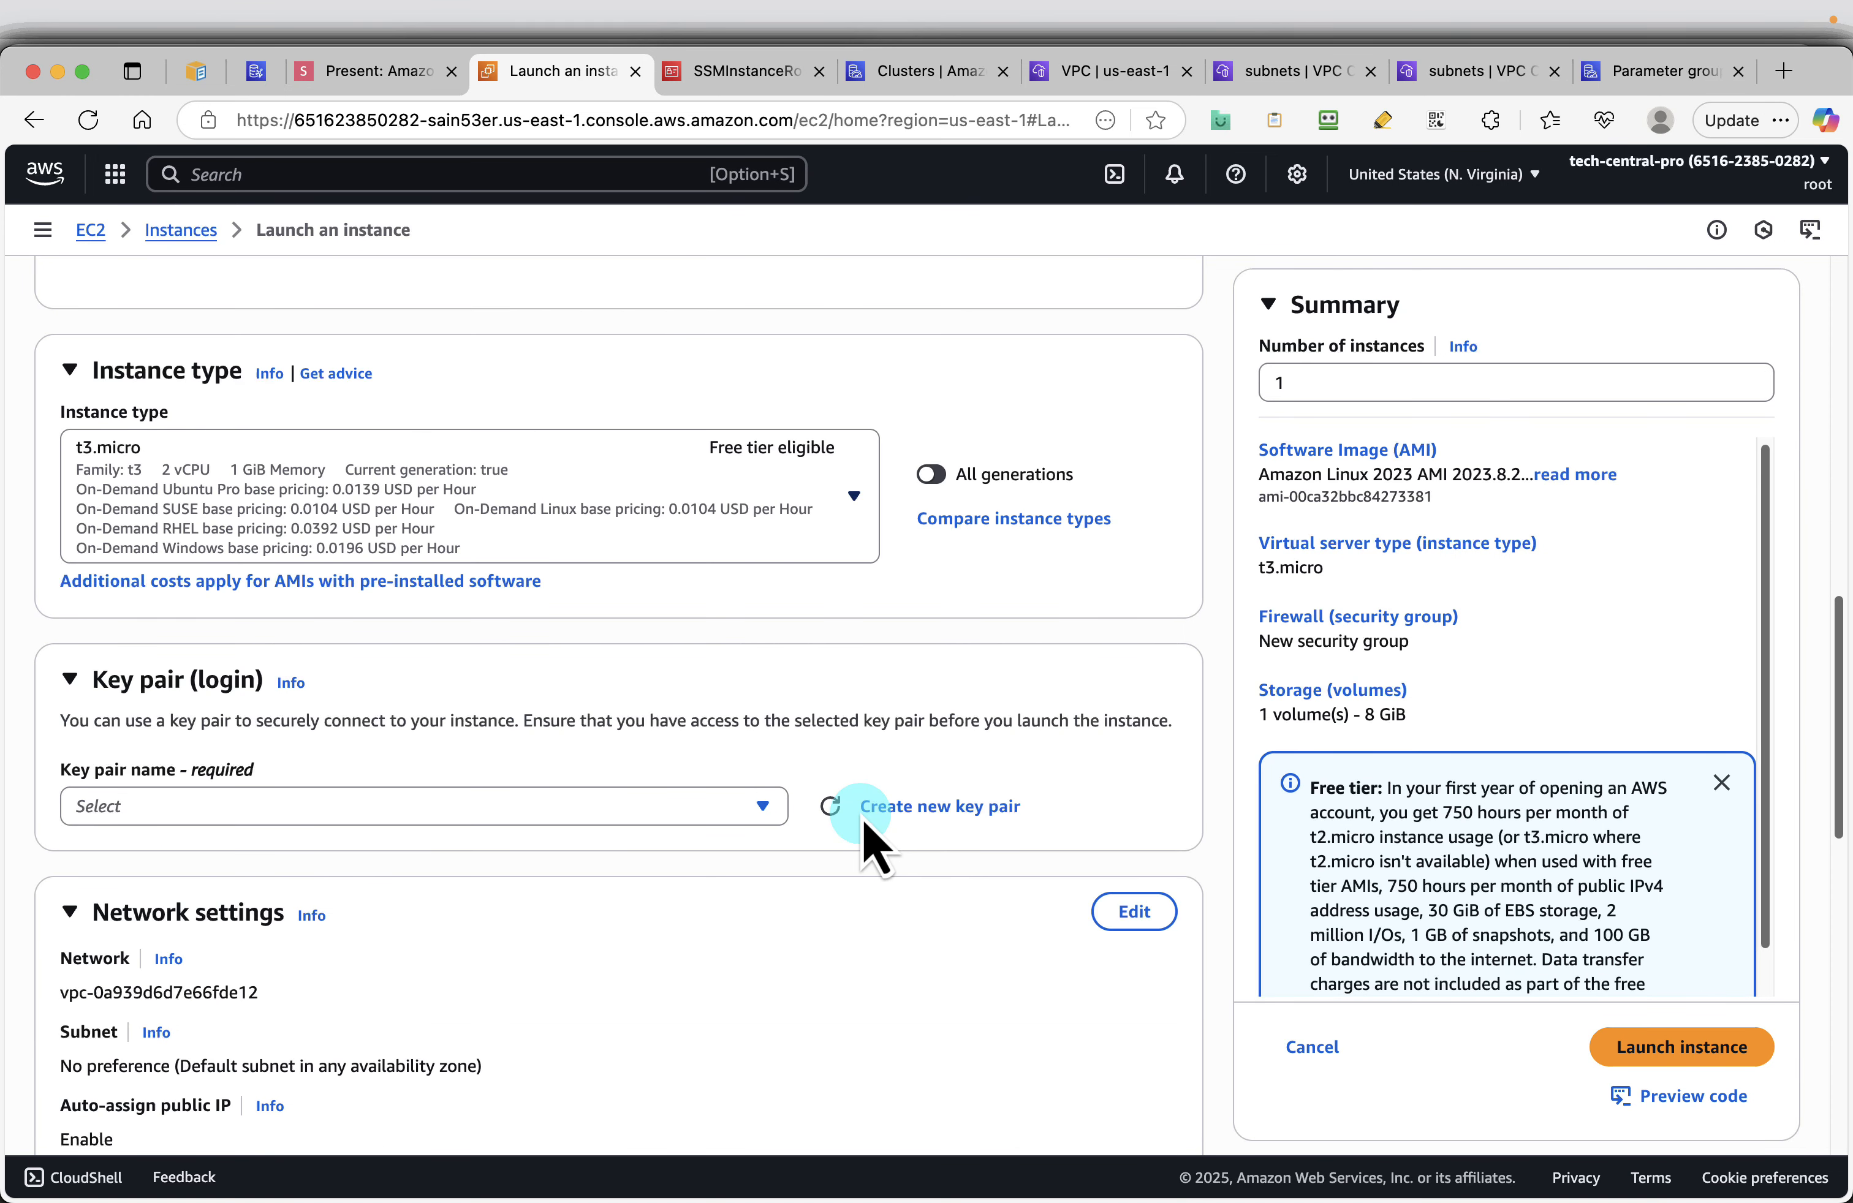
pyautogui.click(555, 812)
pyautogui.click(441, 891)
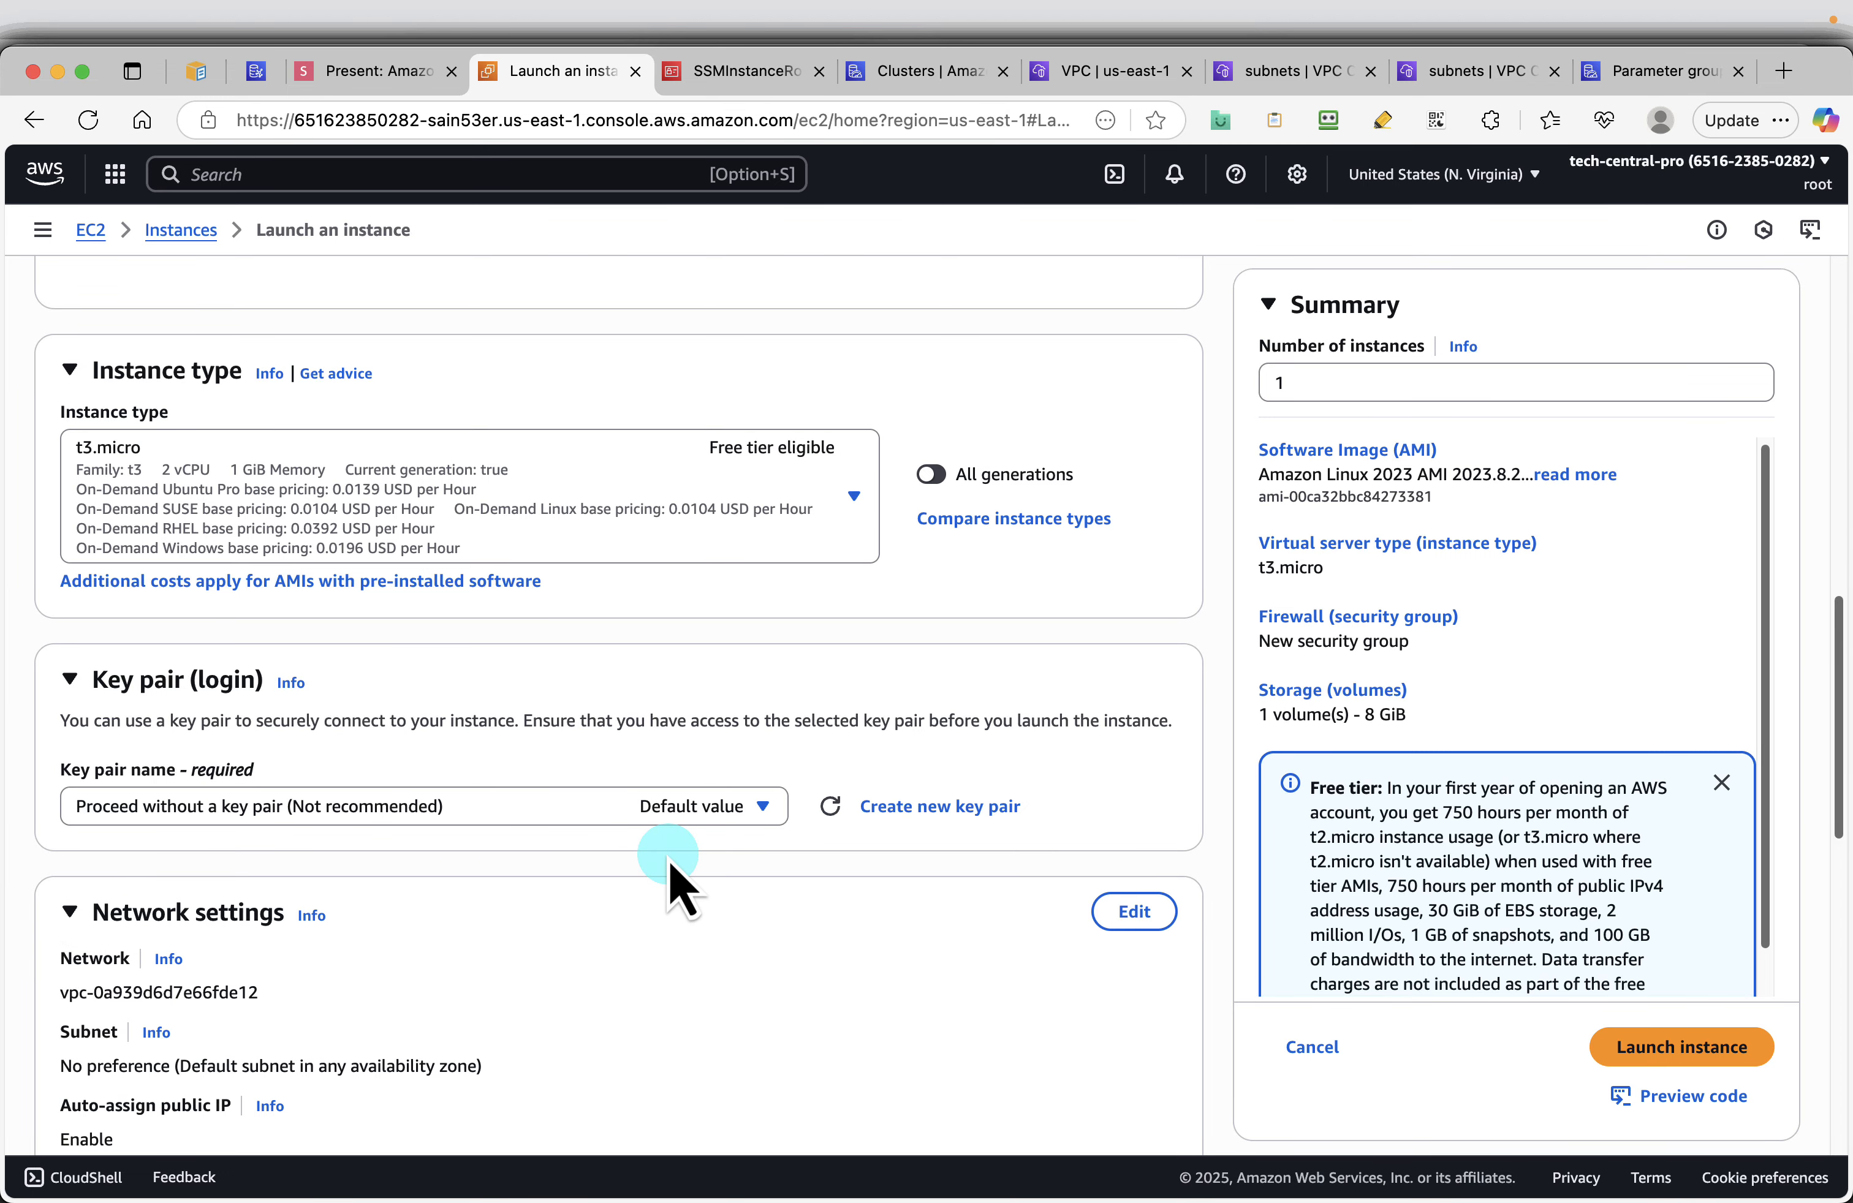
# Choose to use an existing security group and set the instance's VPC to memorydb-demo-vpc in the network settings
pyautogui.scroll(-8, 669, 866)
pyautogui.click(615, 876)
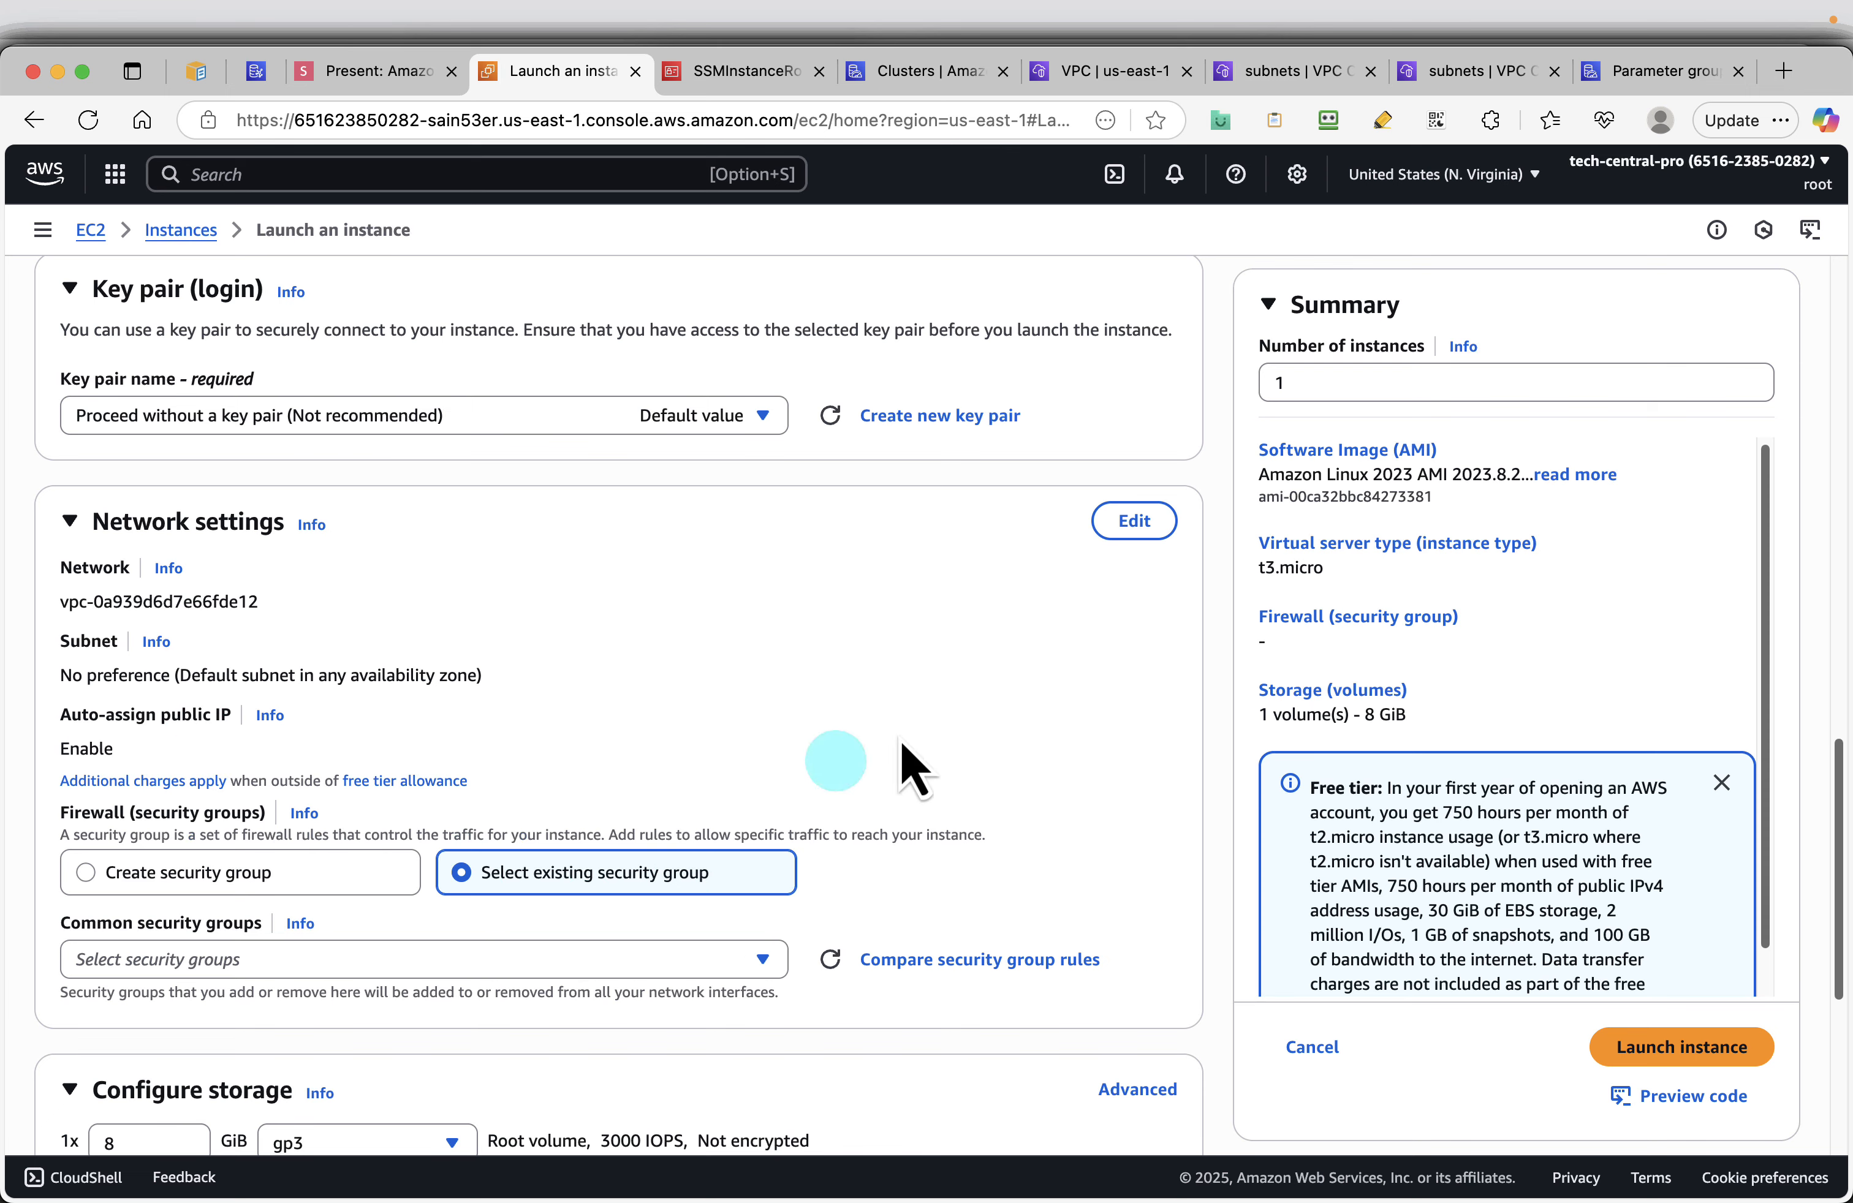
pyautogui.click(1136, 522)
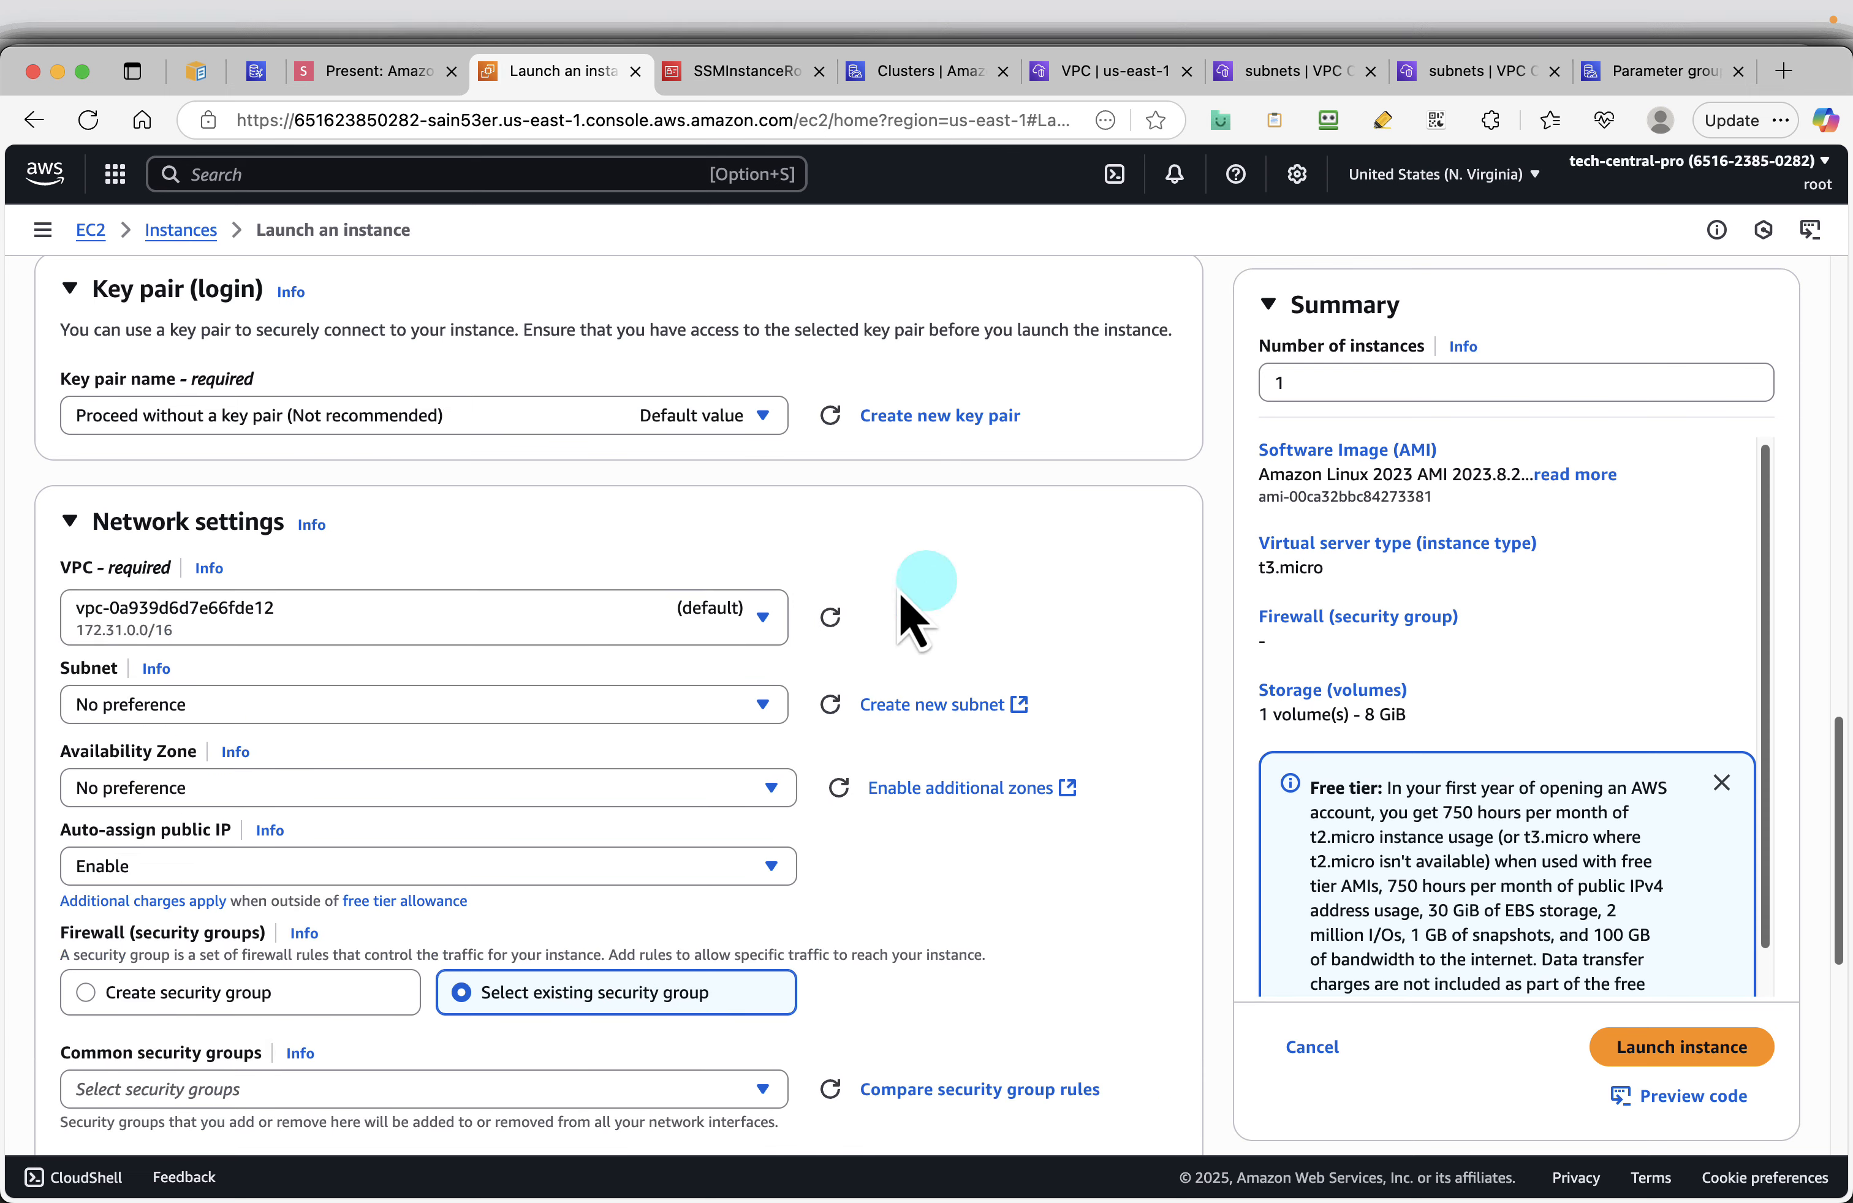
pyautogui.click(720, 618)
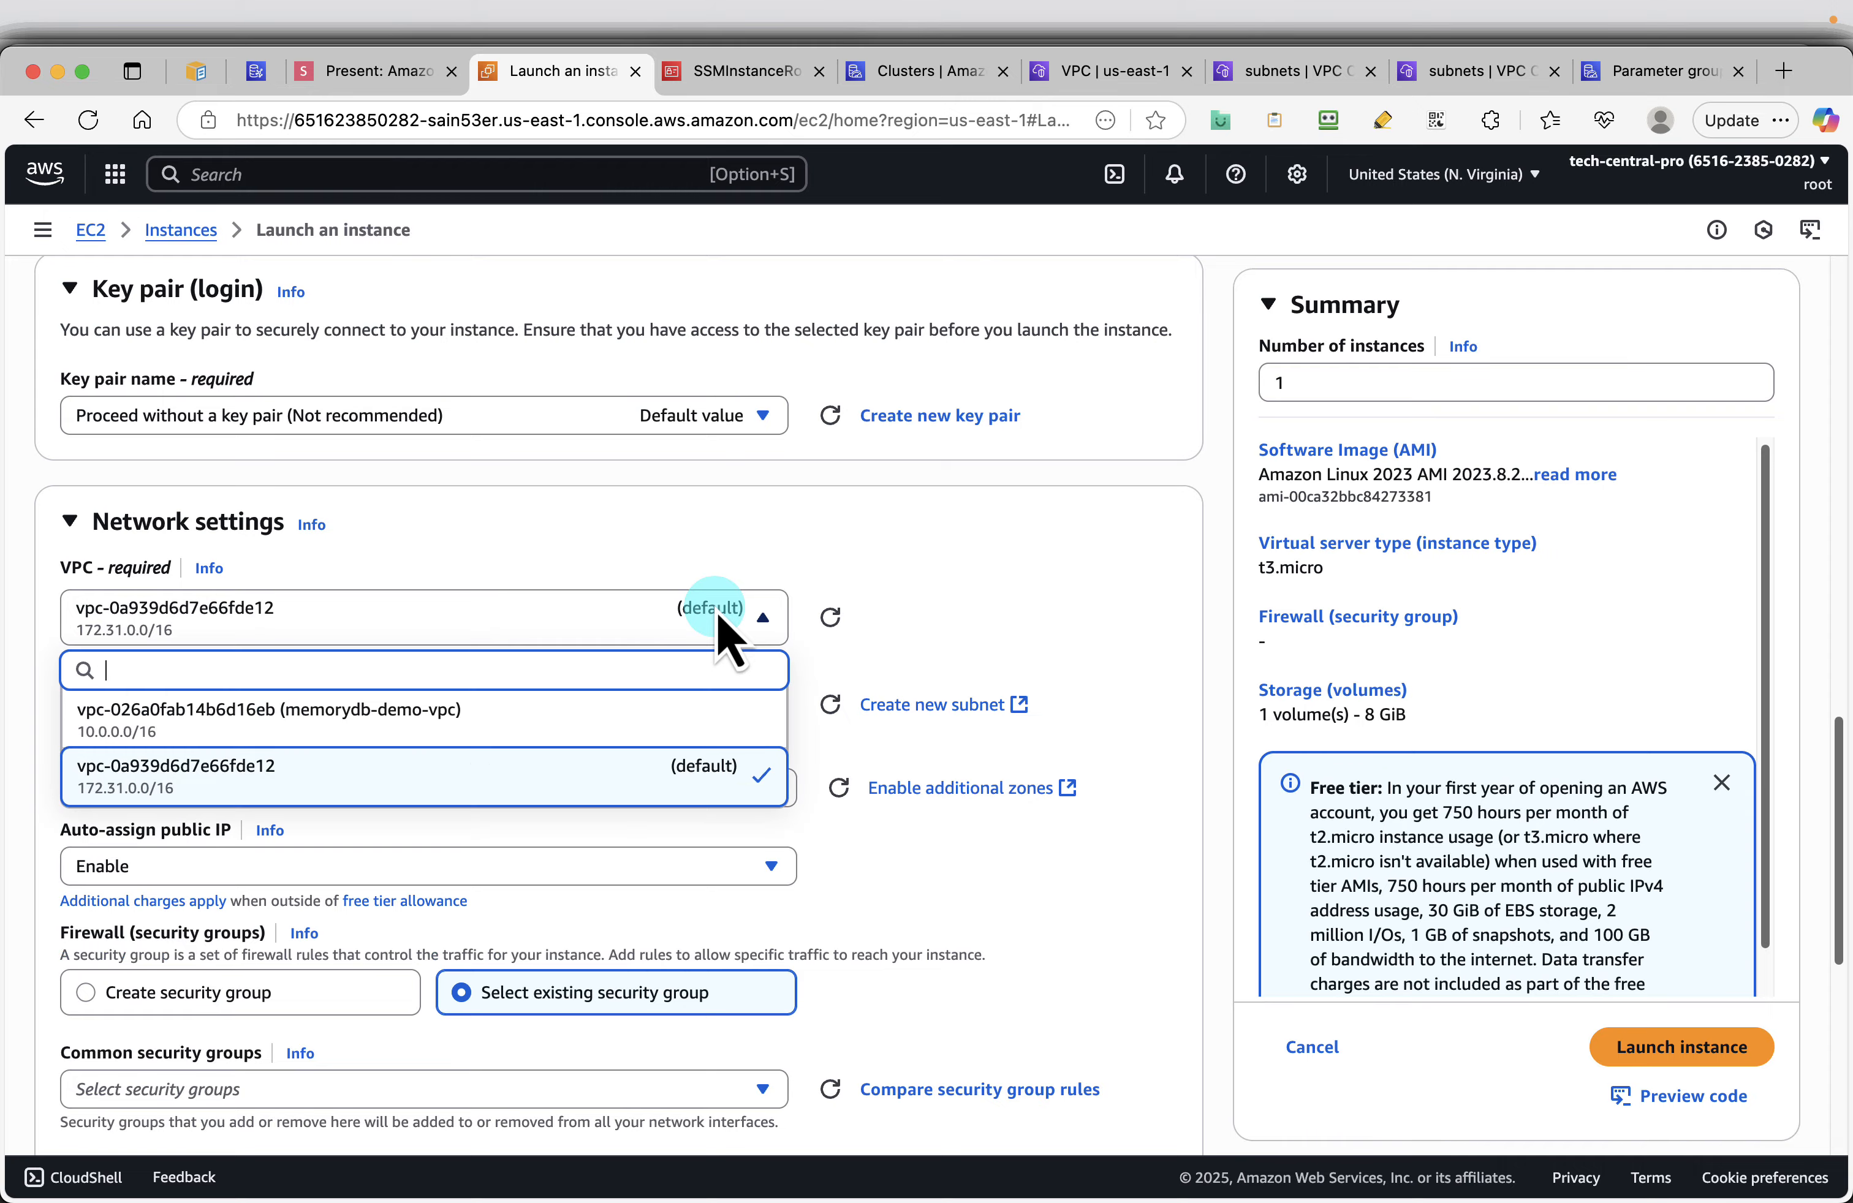
pyautogui.click(471, 723)
pyautogui.scroll(-5, 562, 889)
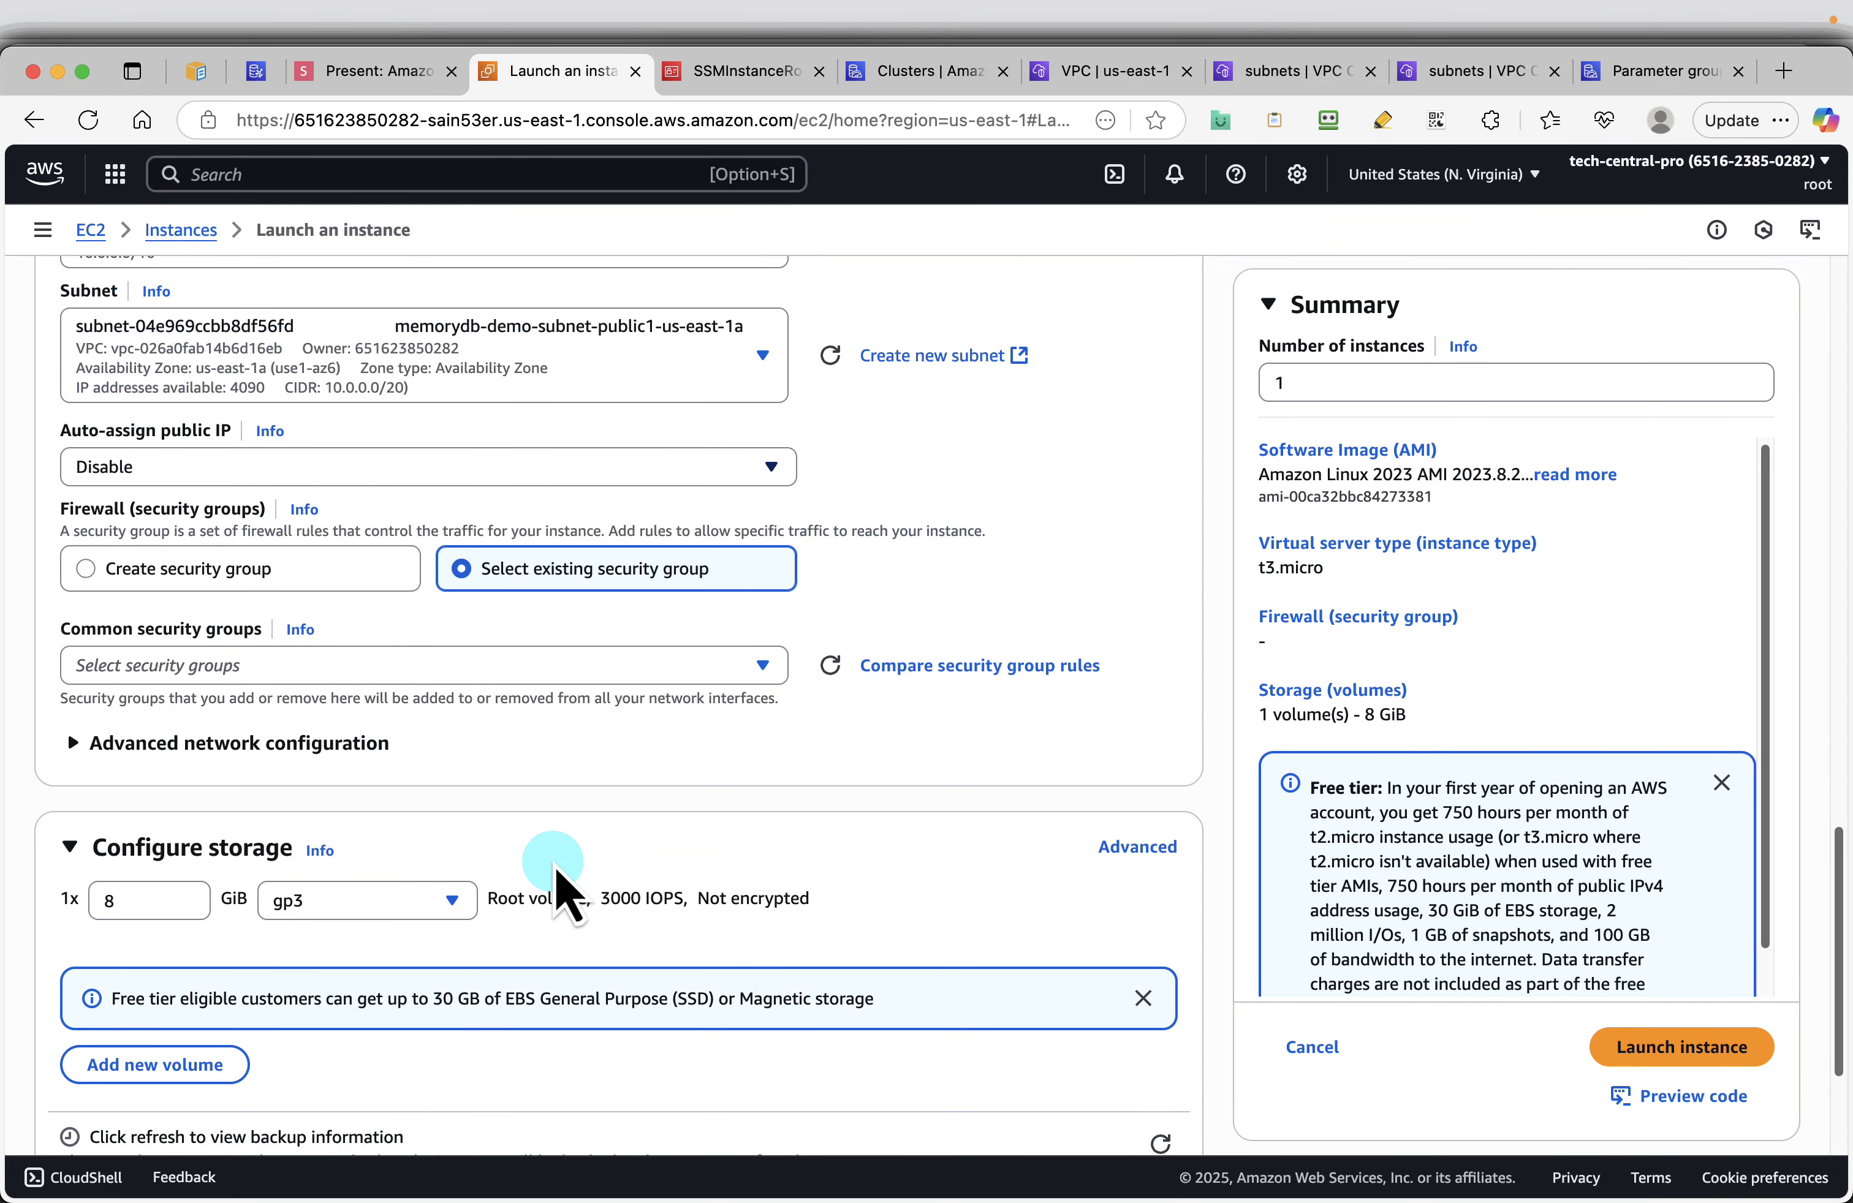
# Return to the slides and advance to the Network settings slide to check the required subnet and security group
pyautogui.click(361, 72)
pyautogui.click(1814, 1150)
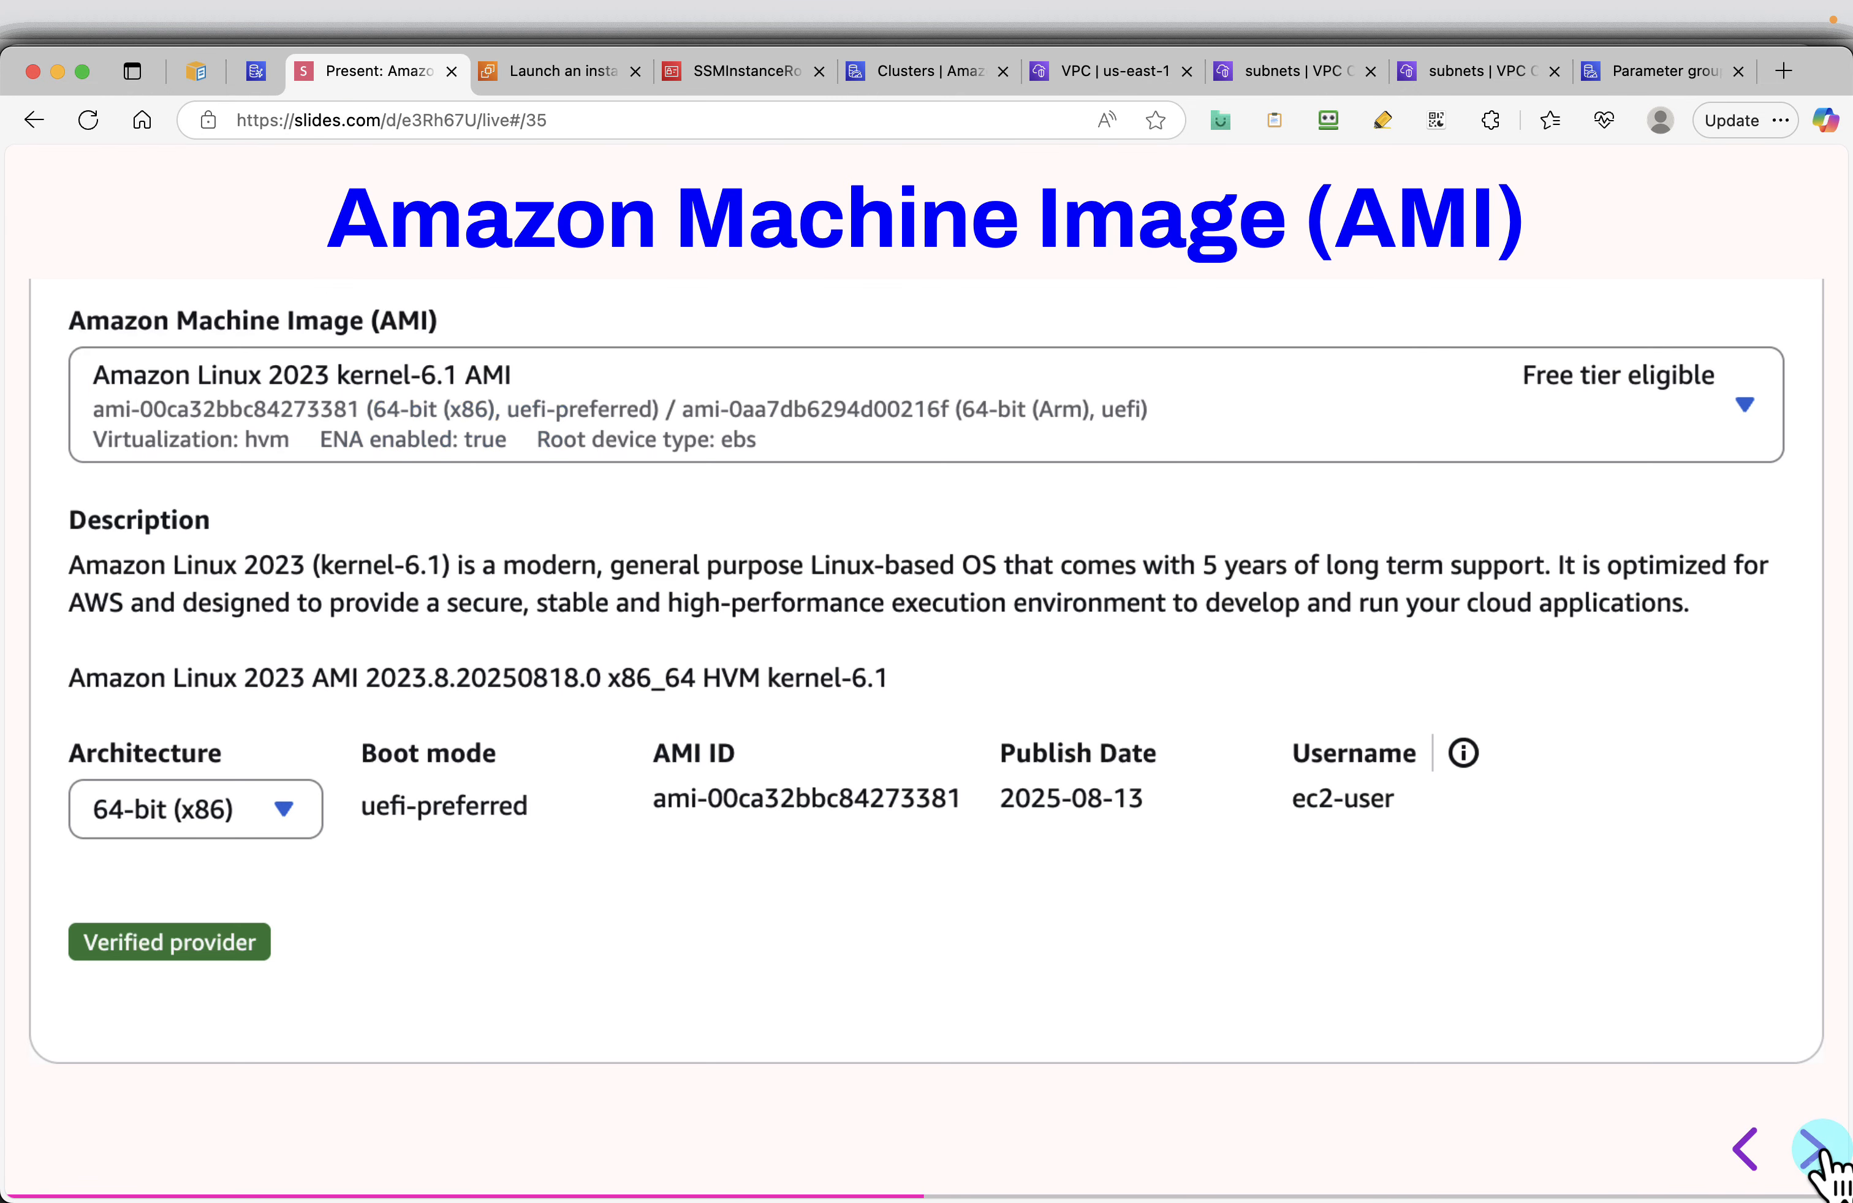
pyautogui.click(1814, 1150)
pyautogui.click(1814, 1150)
pyautogui.click(1814, 1150)
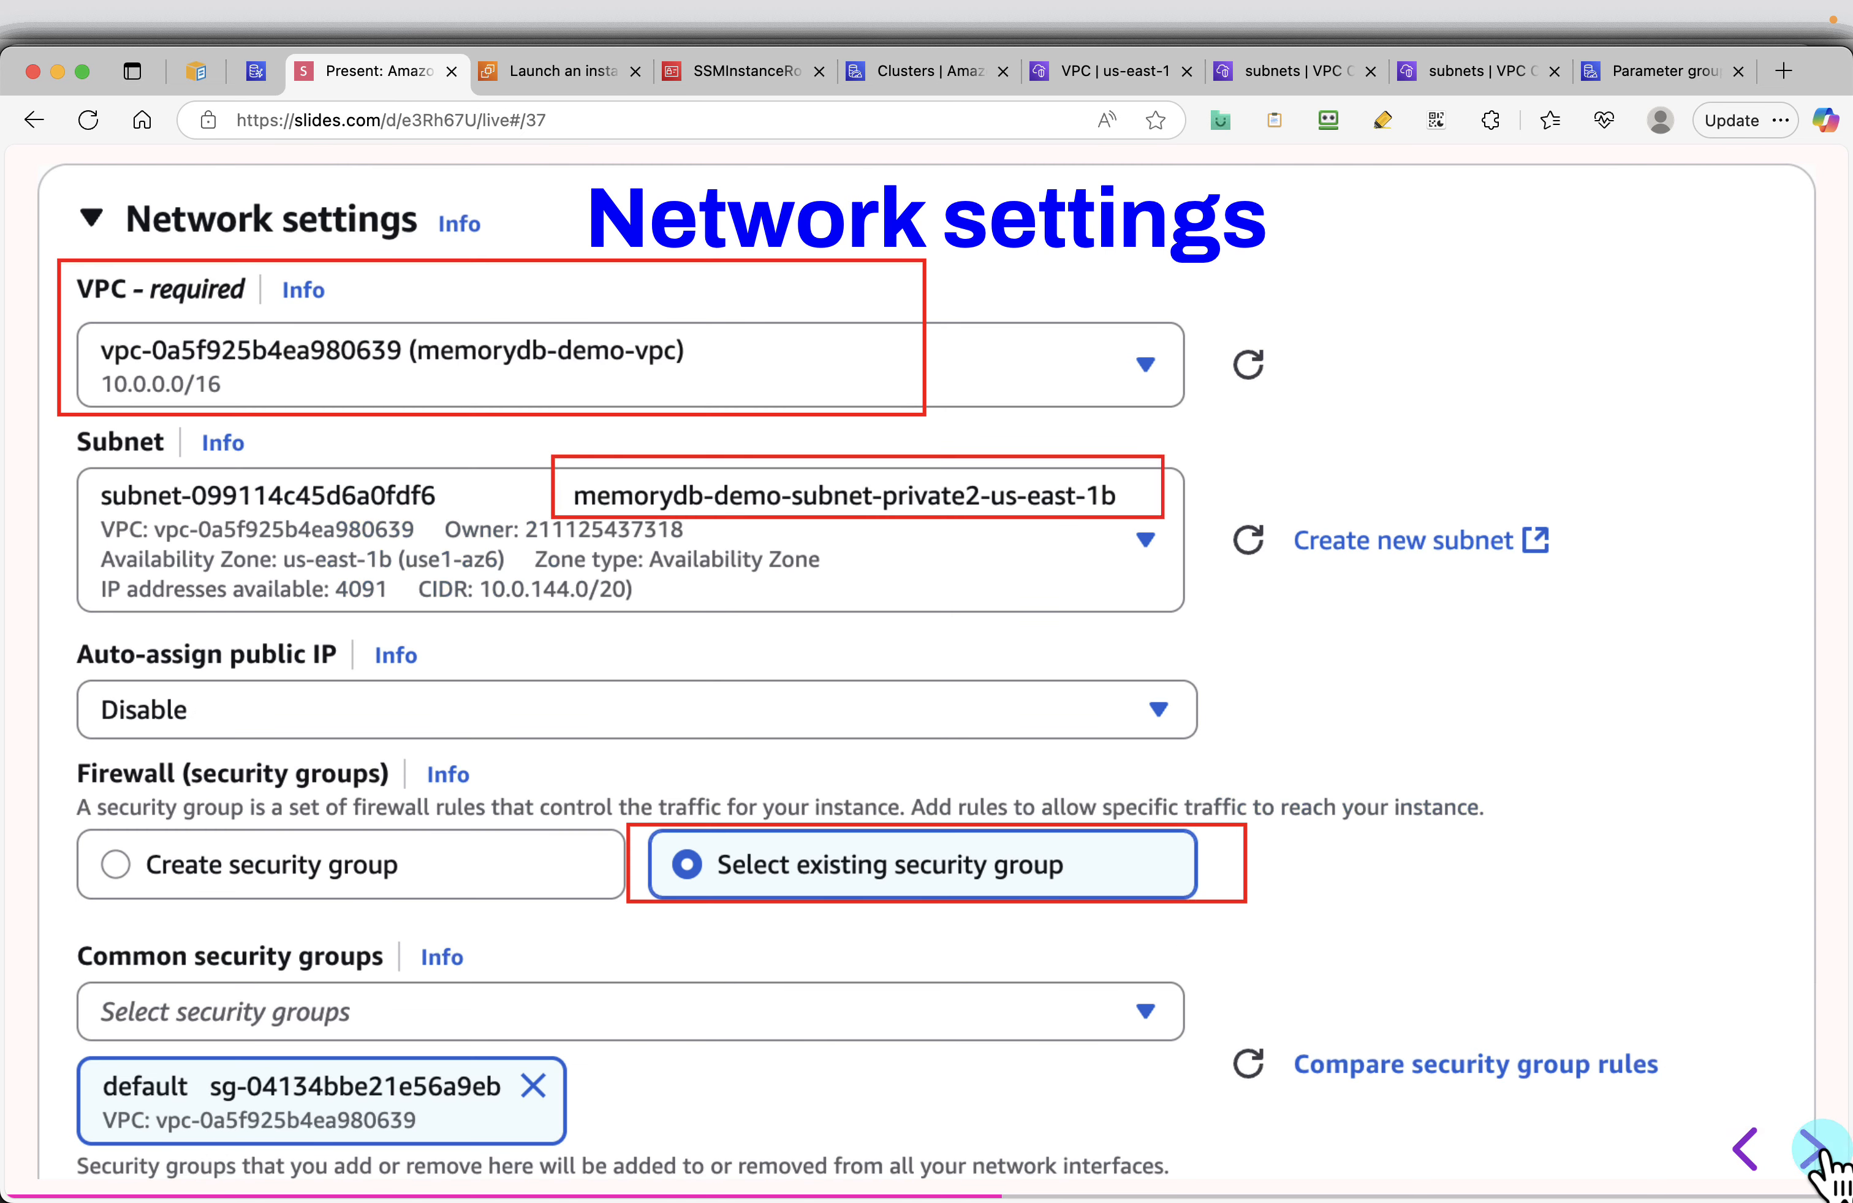
pyautogui.click(1006, 510)
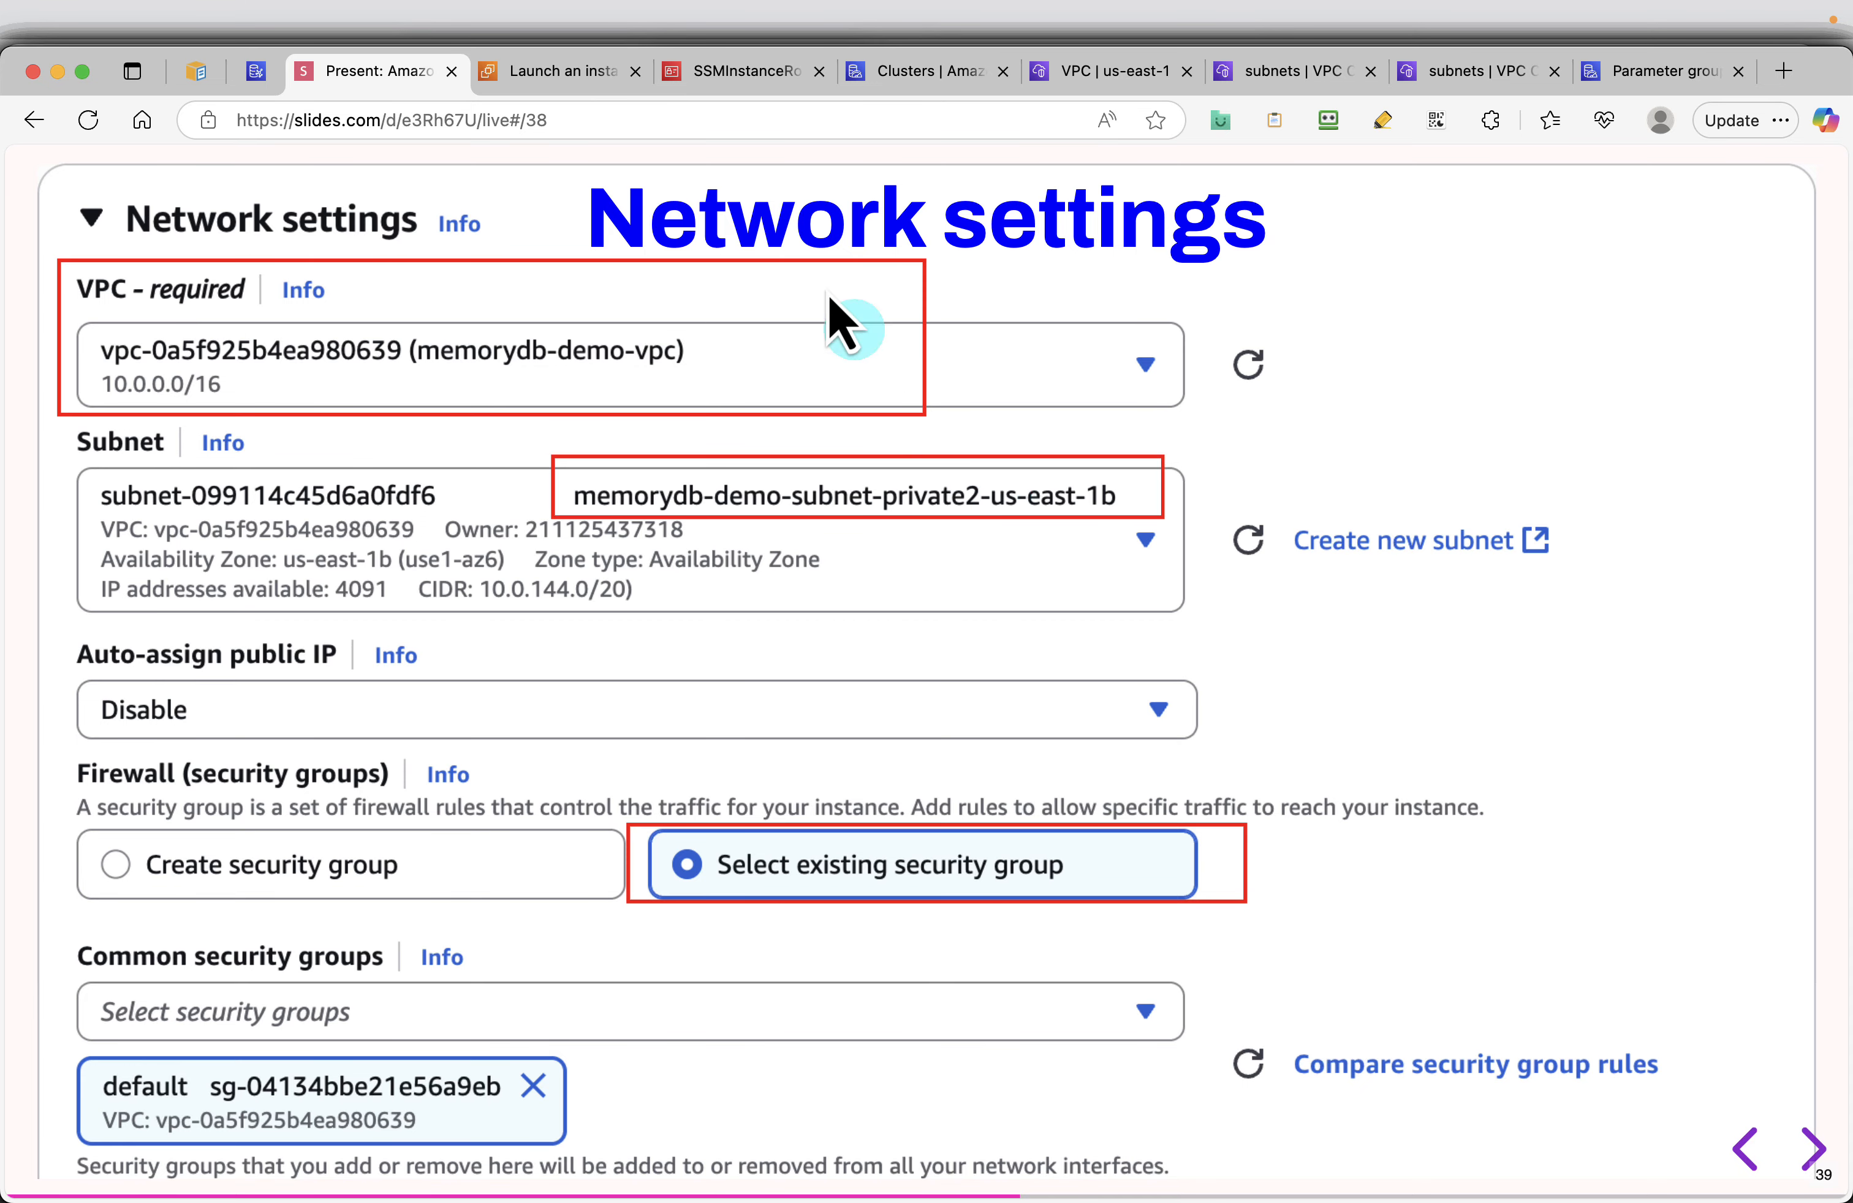
# Back in the EC2 launch form, change the instance's subnet to memorydb-demo-subnet-private1-us-east-1a
pyautogui.click(553, 79)
pyautogui.click(643, 524)
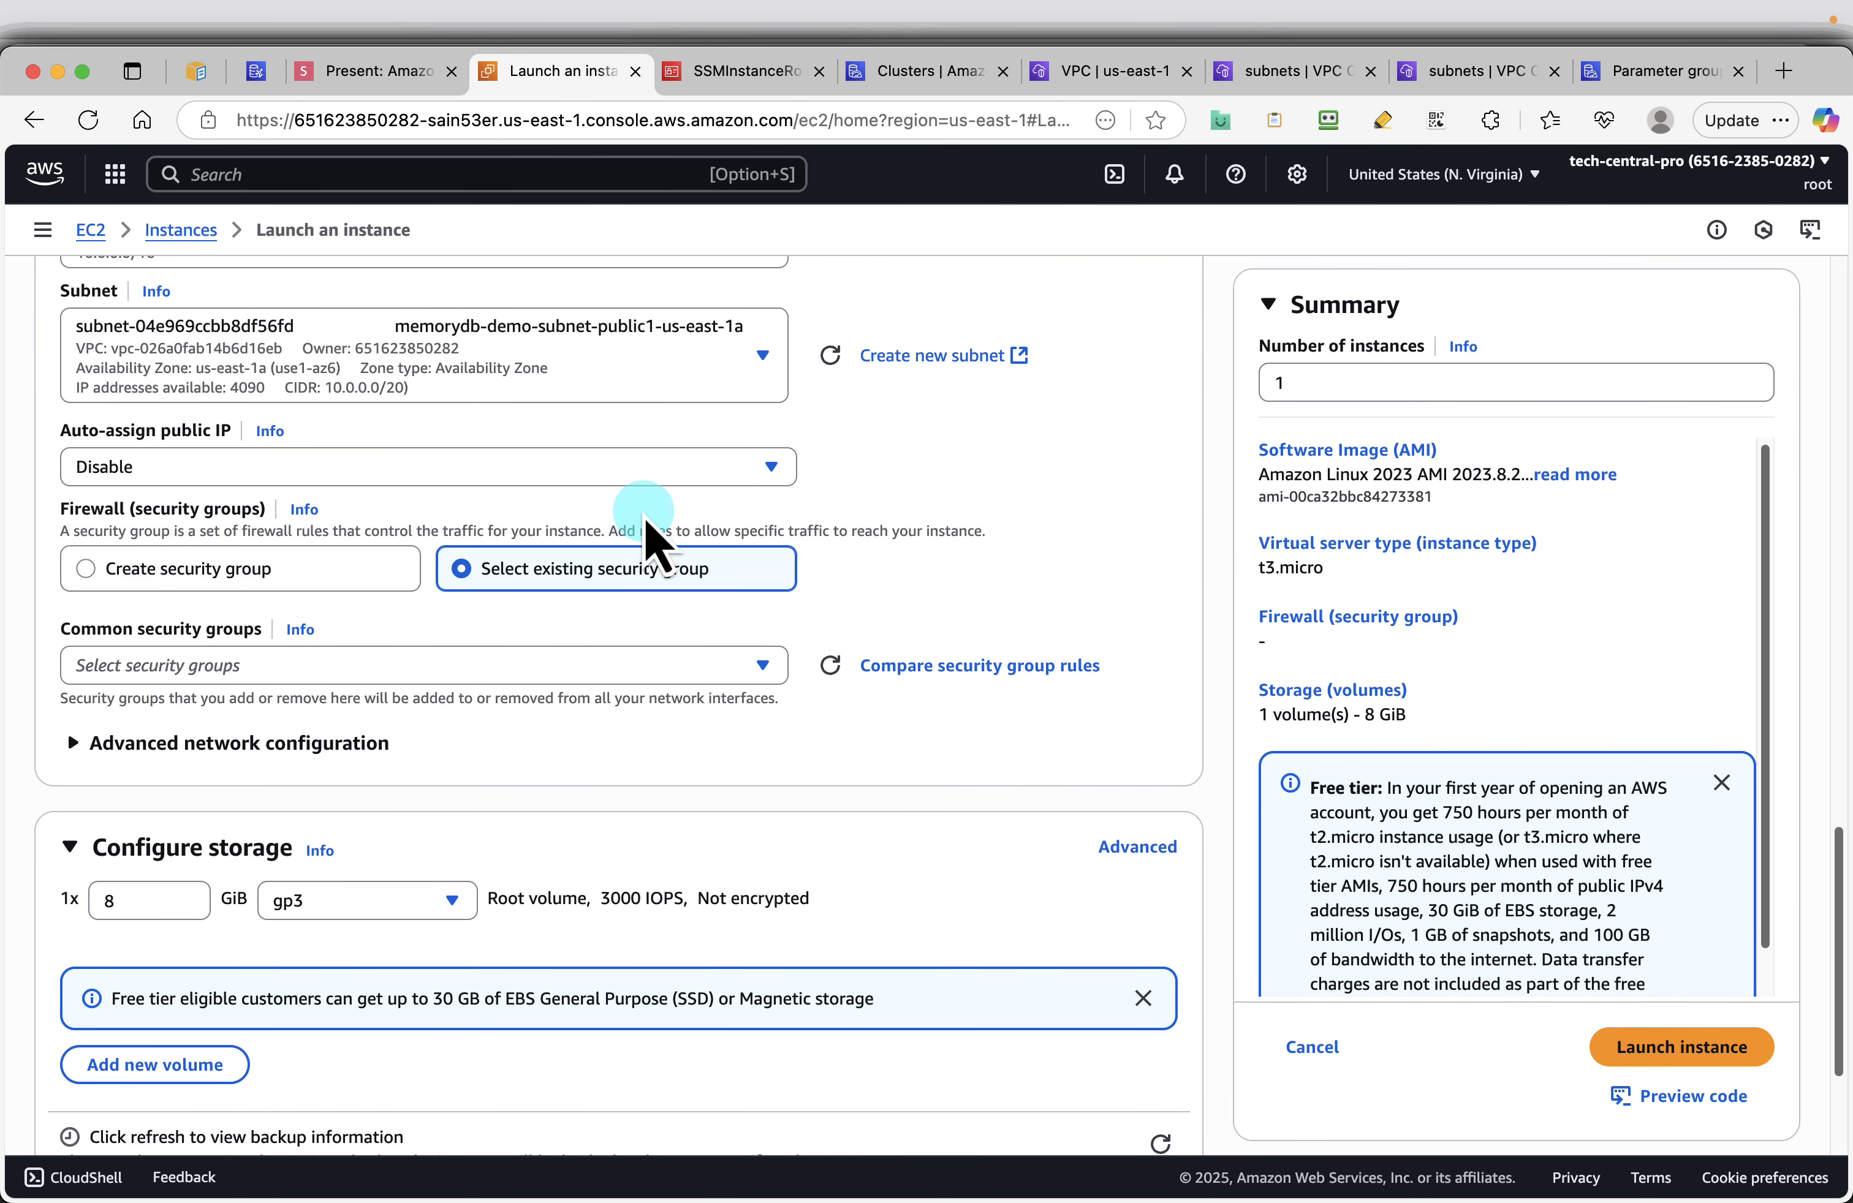
pyautogui.click(761, 355)
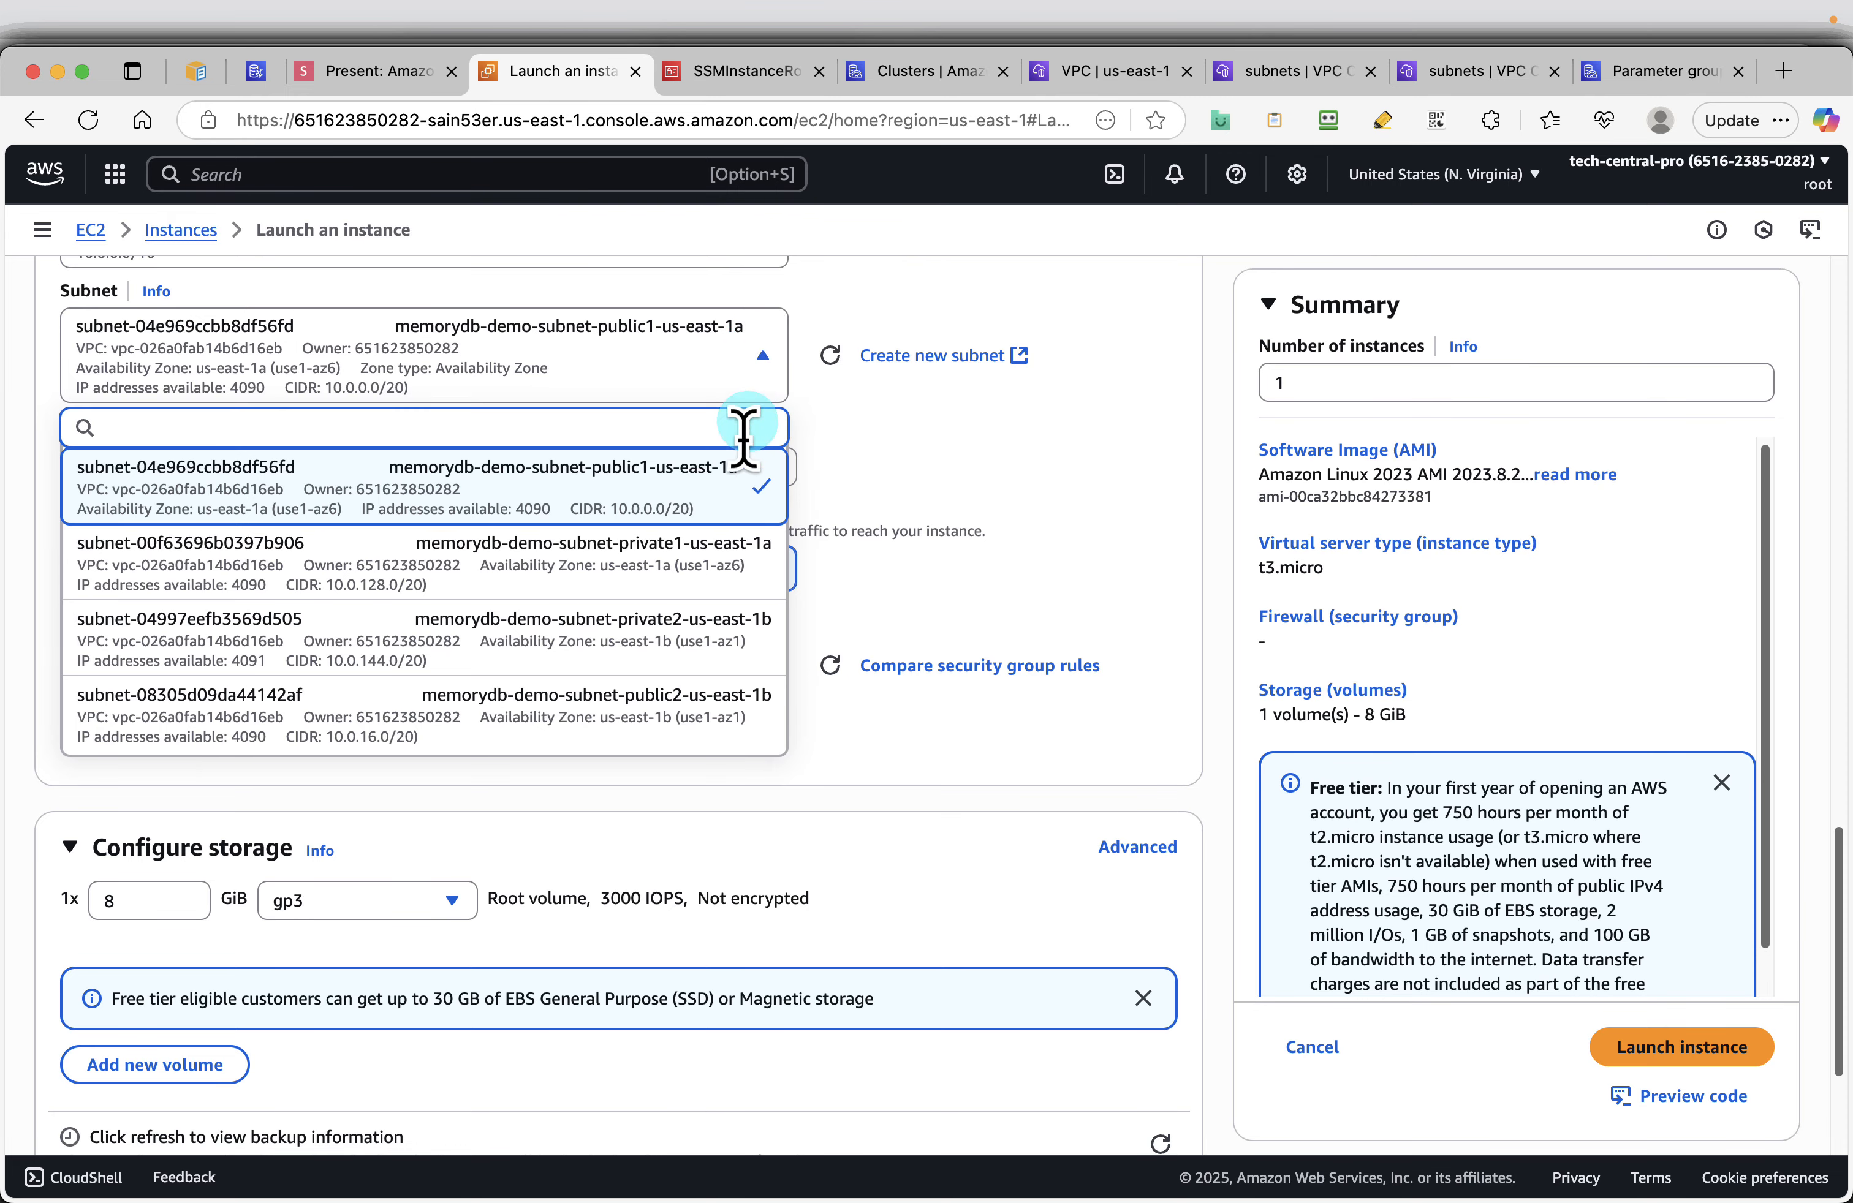
pyautogui.click(722, 570)
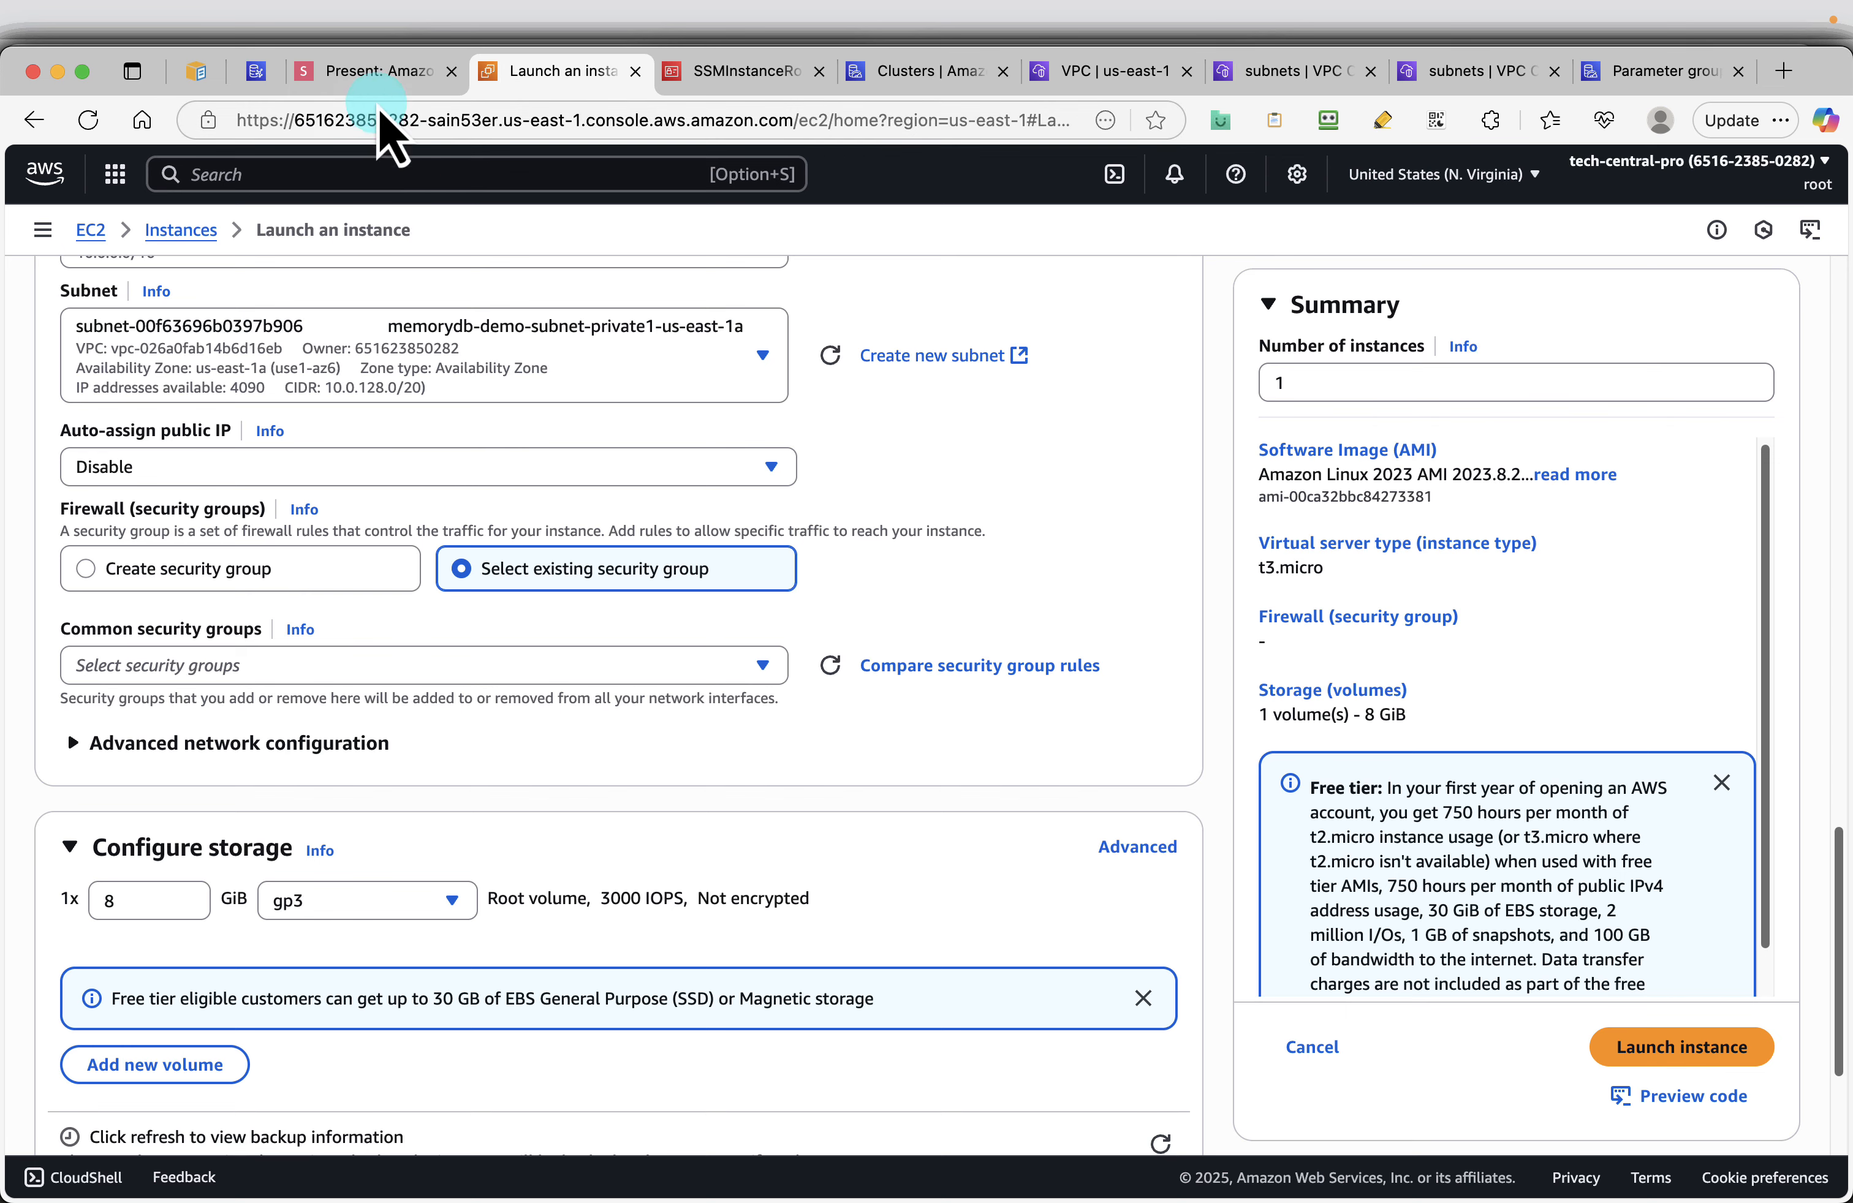
# Check the security group on the Network settings slide and assign the default security group of memorydb-demo-vpc to the instance
pyautogui.click(377, 87)
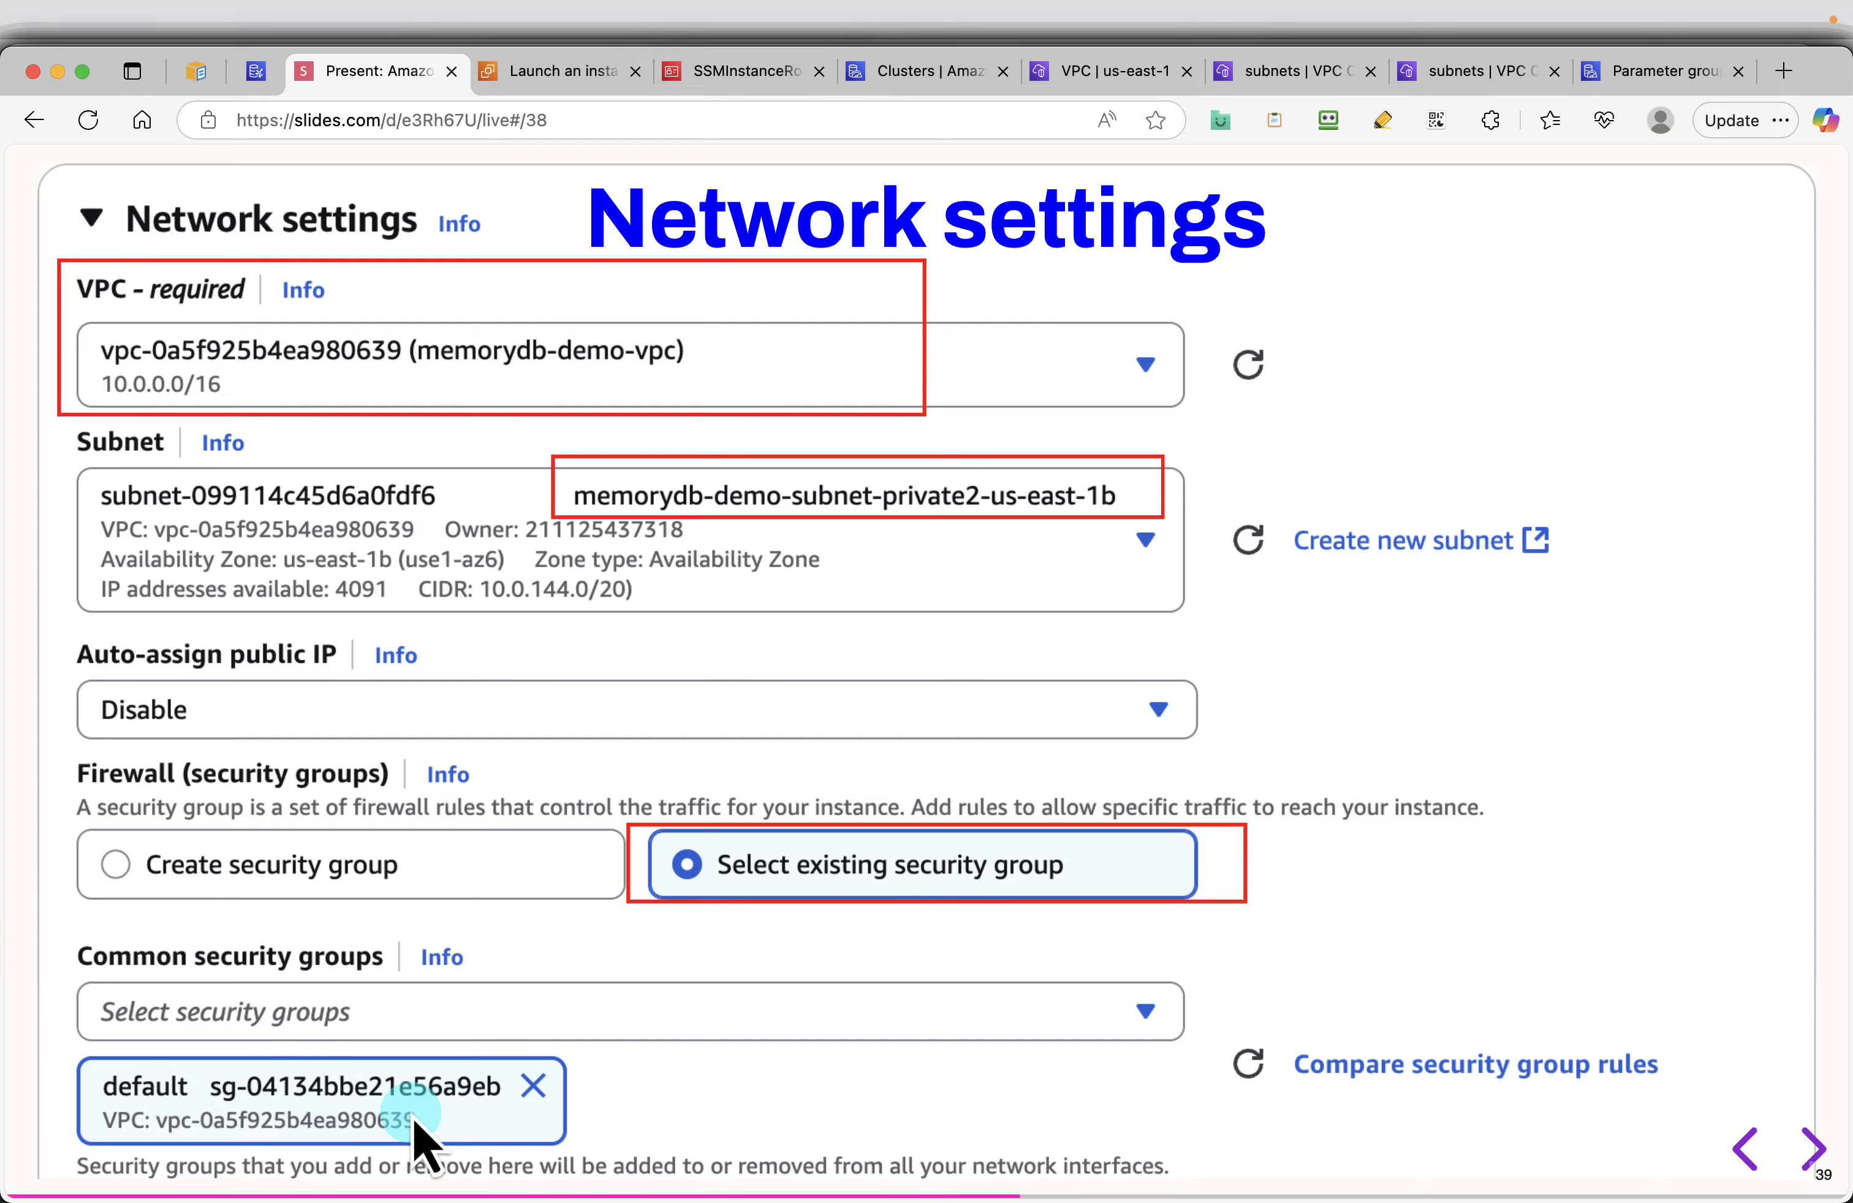
pyautogui.click(552, 78)
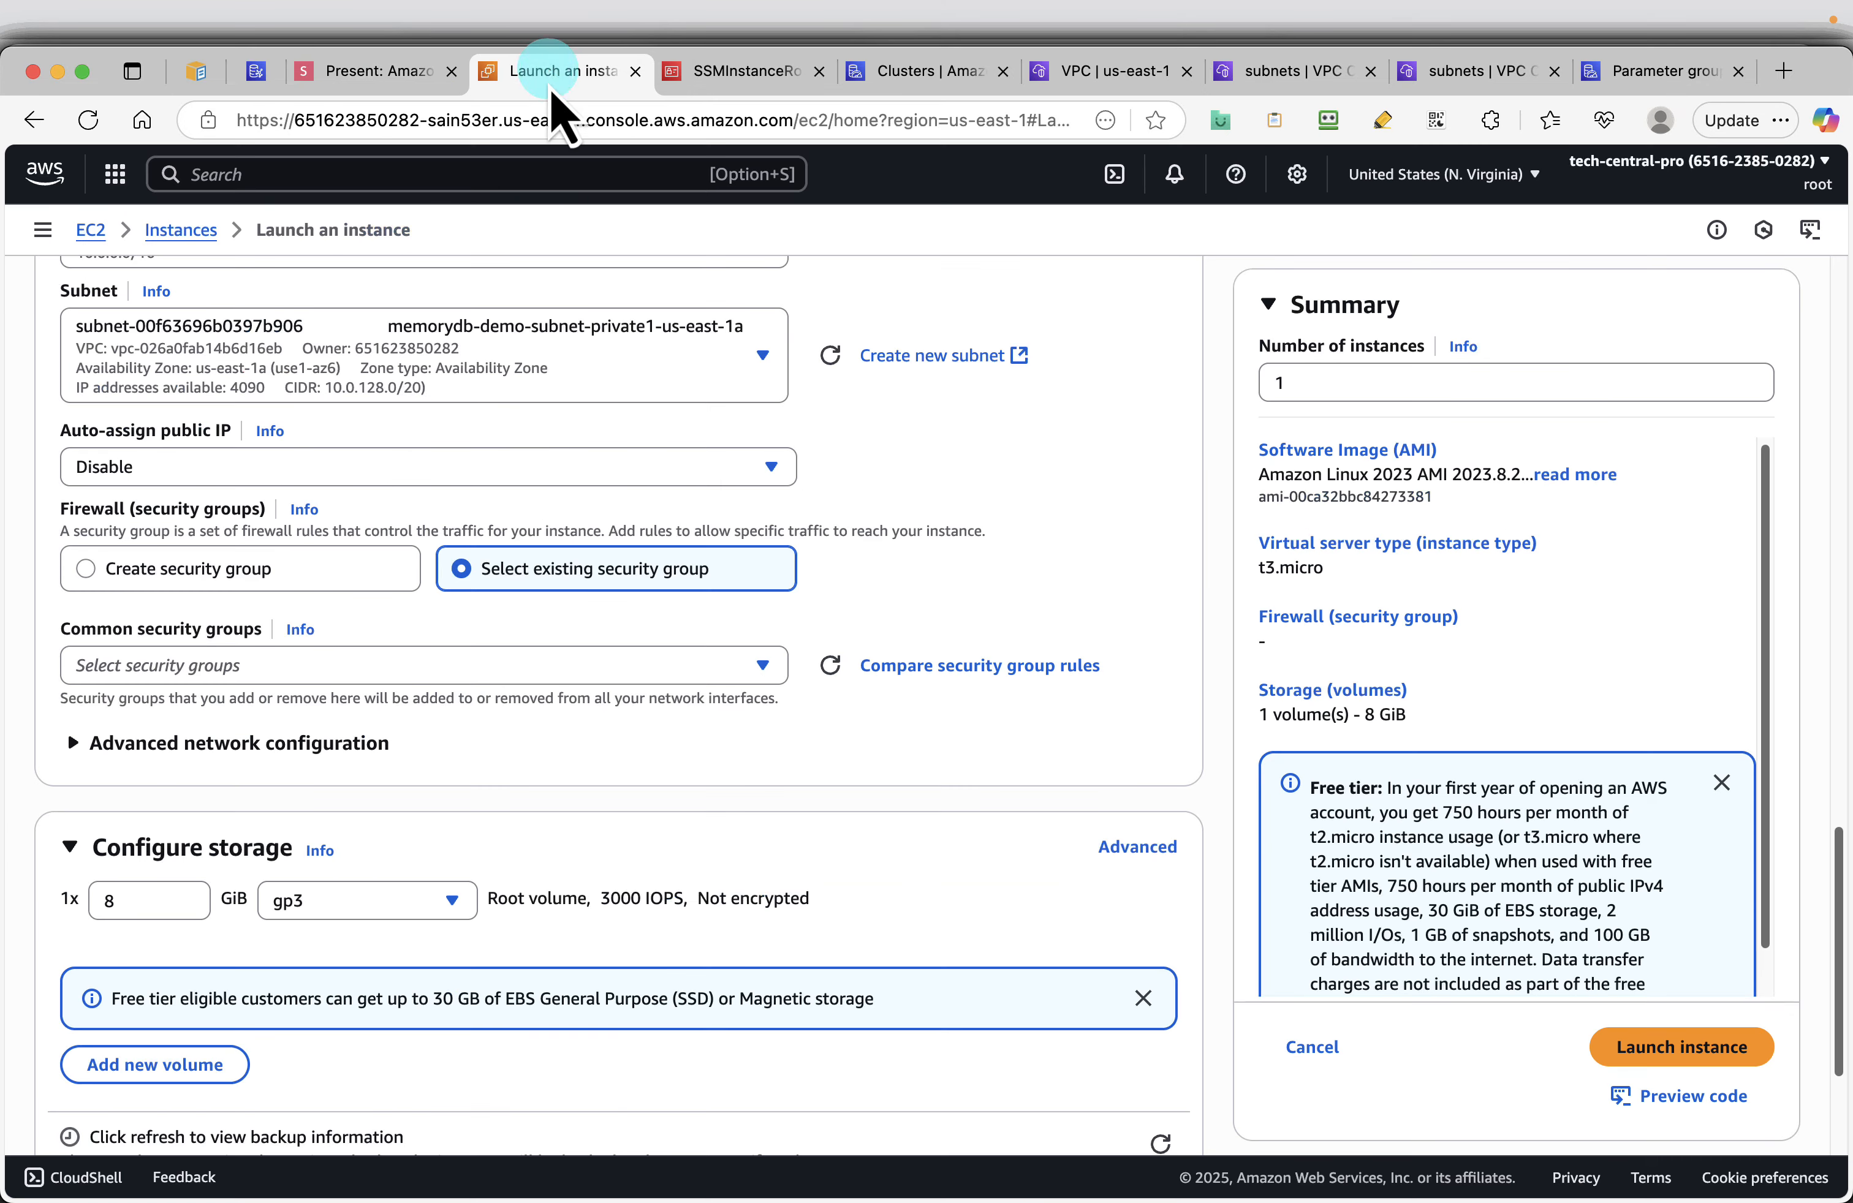
pyautogui.click(489, 665)
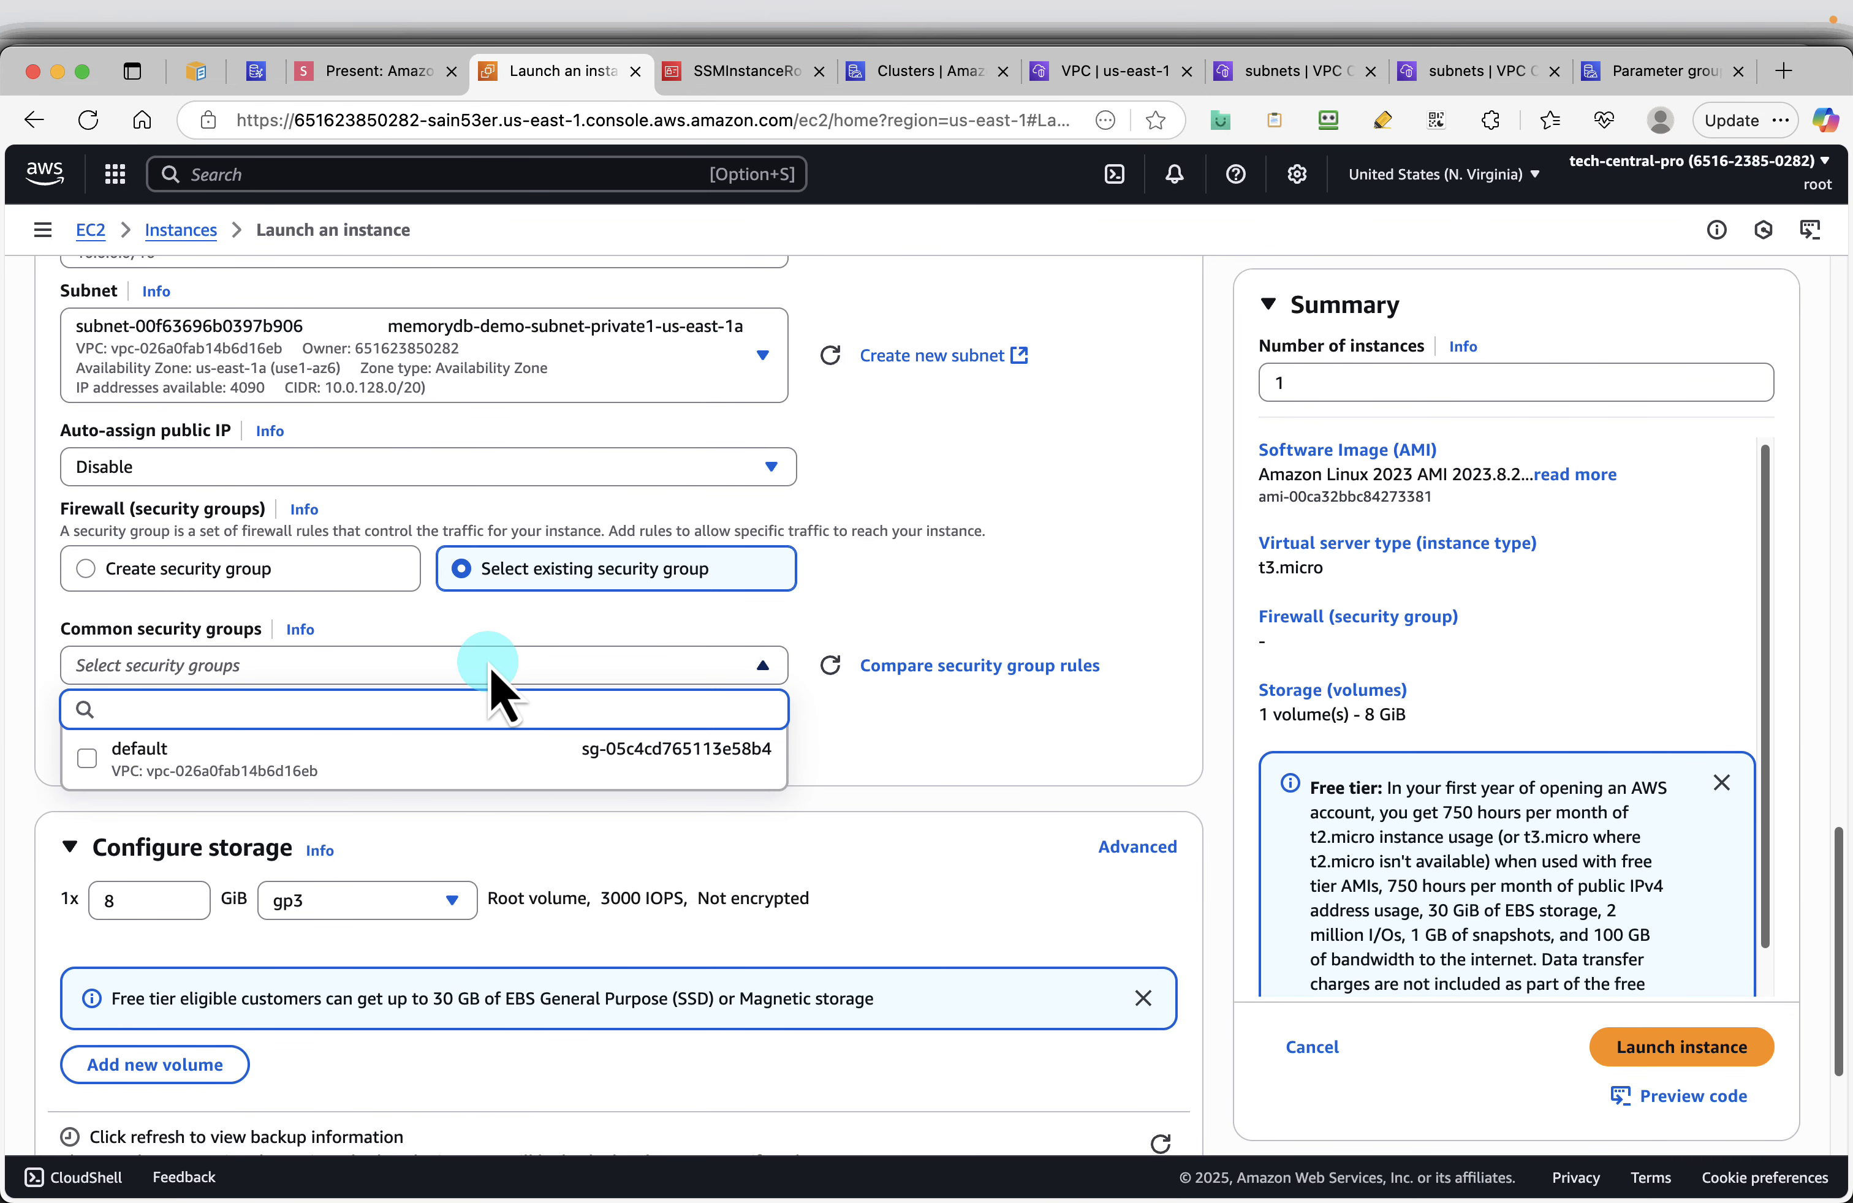
pyautogui.click(87, 759)
pyautogui.scroll(3, 901, 675)
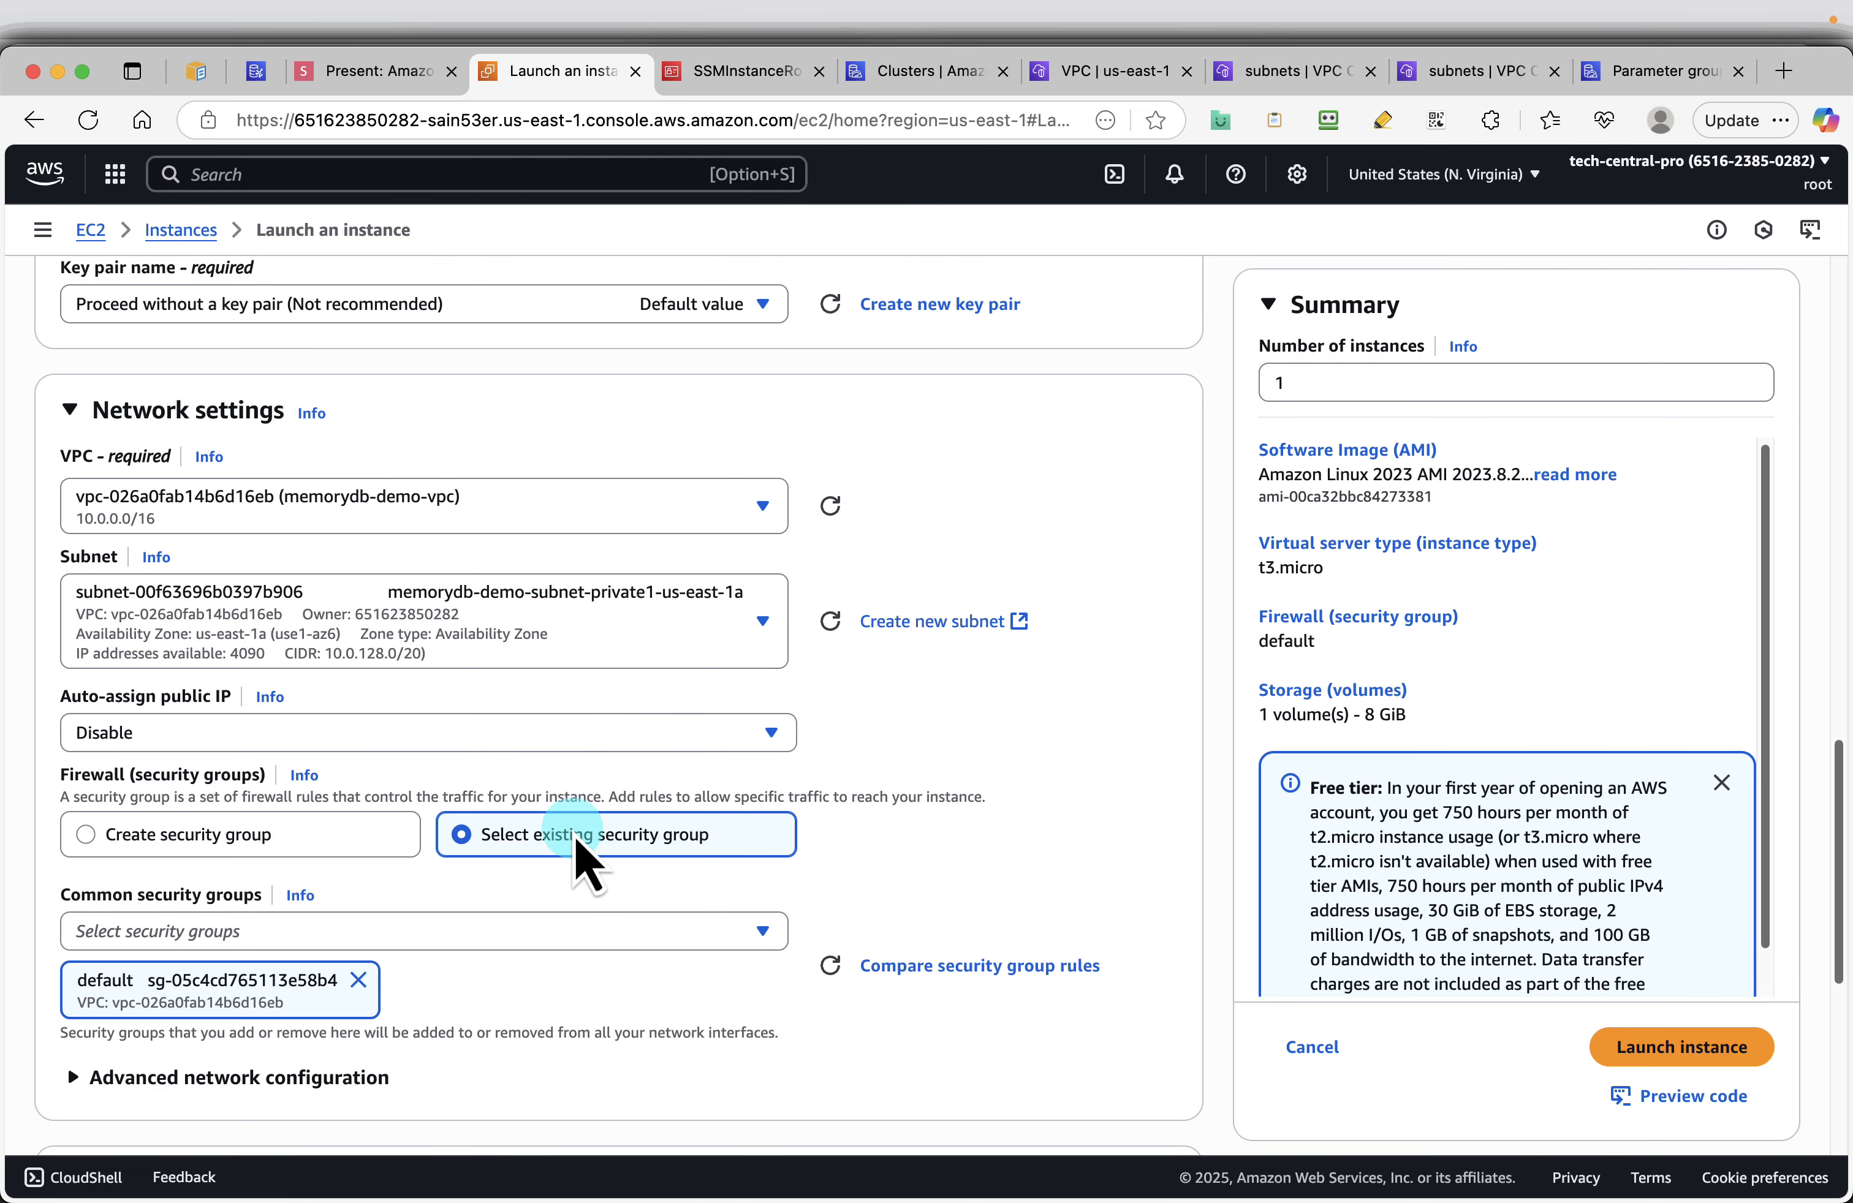
pyautogui.scroll(-1, 586, 859)
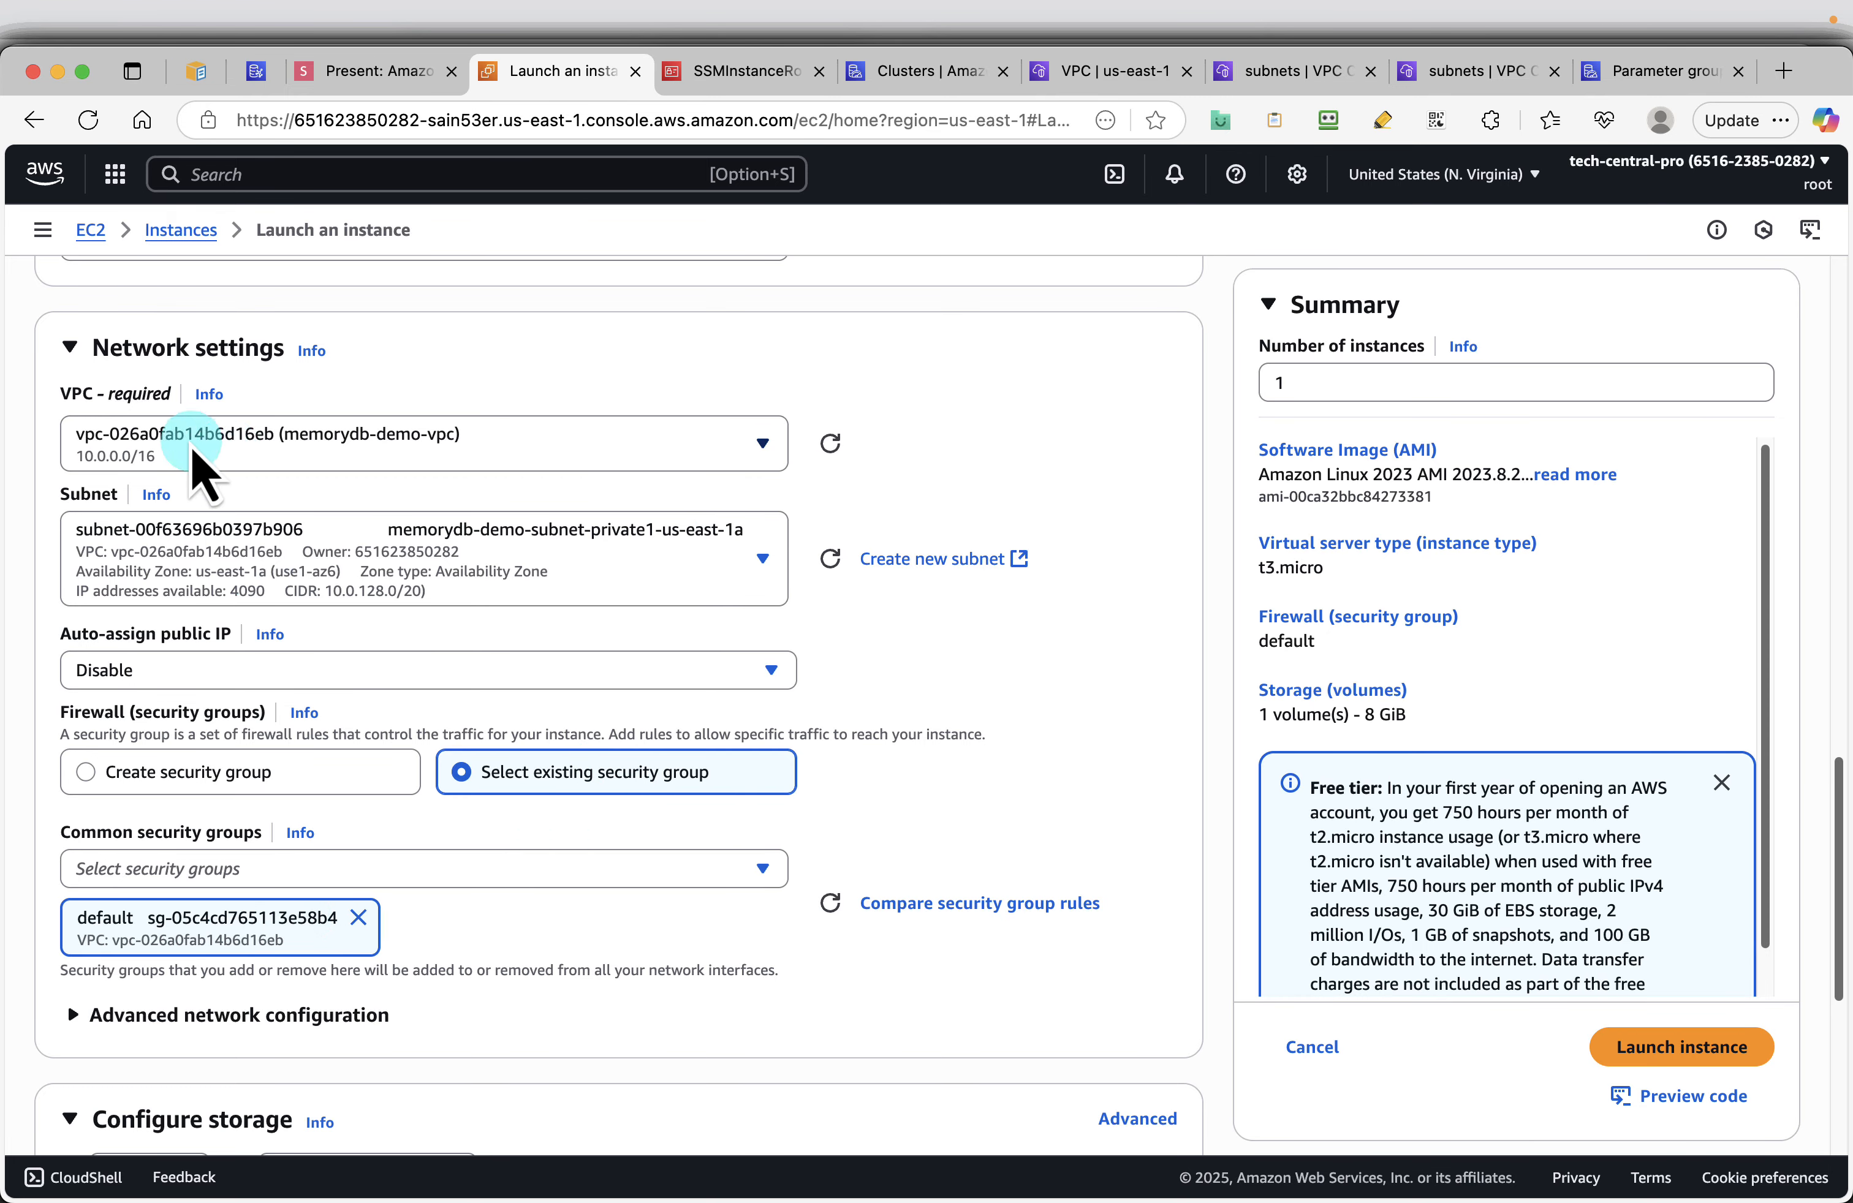
pyautogui.scroll(-3, 734, 727)
pyautogui.click(290, 778)
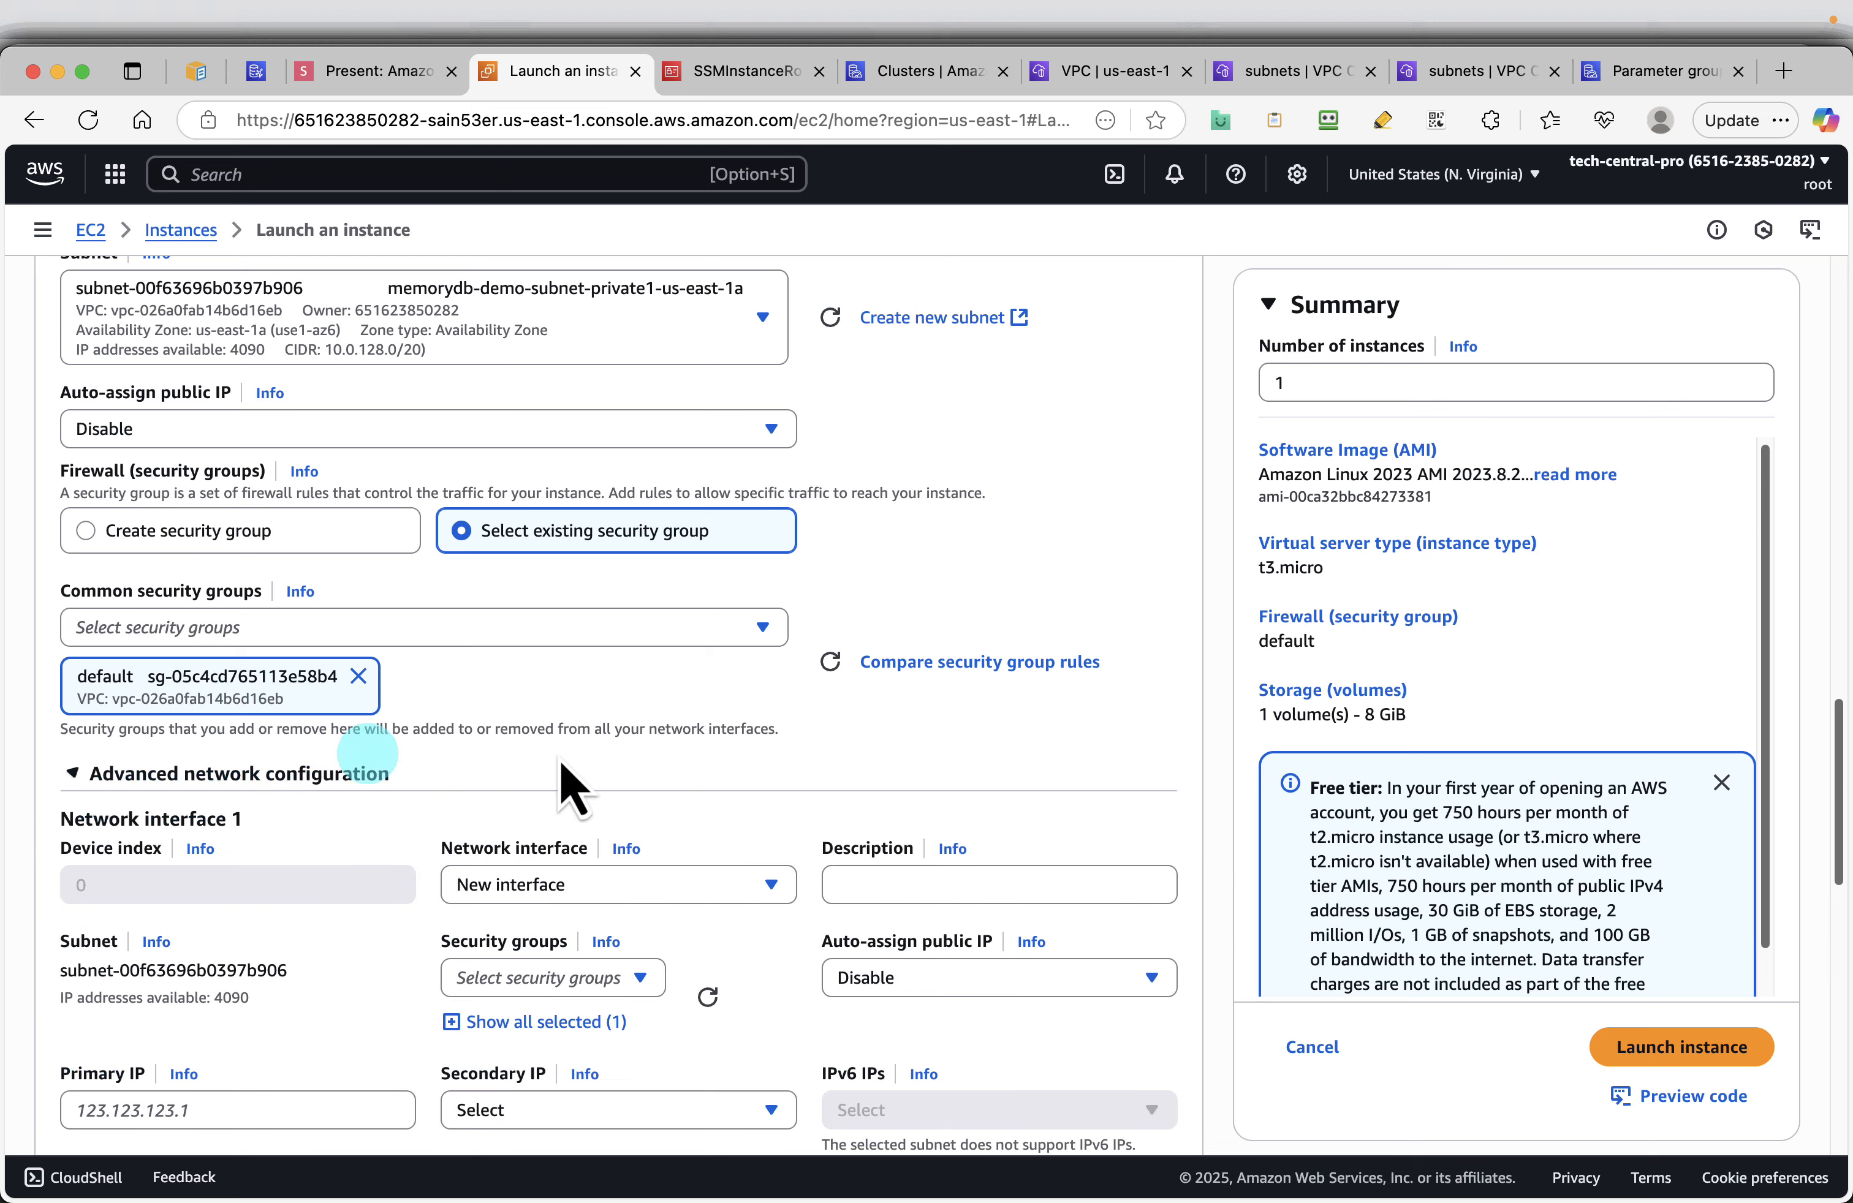
pyautogui.scroll(-3, 719, 786)
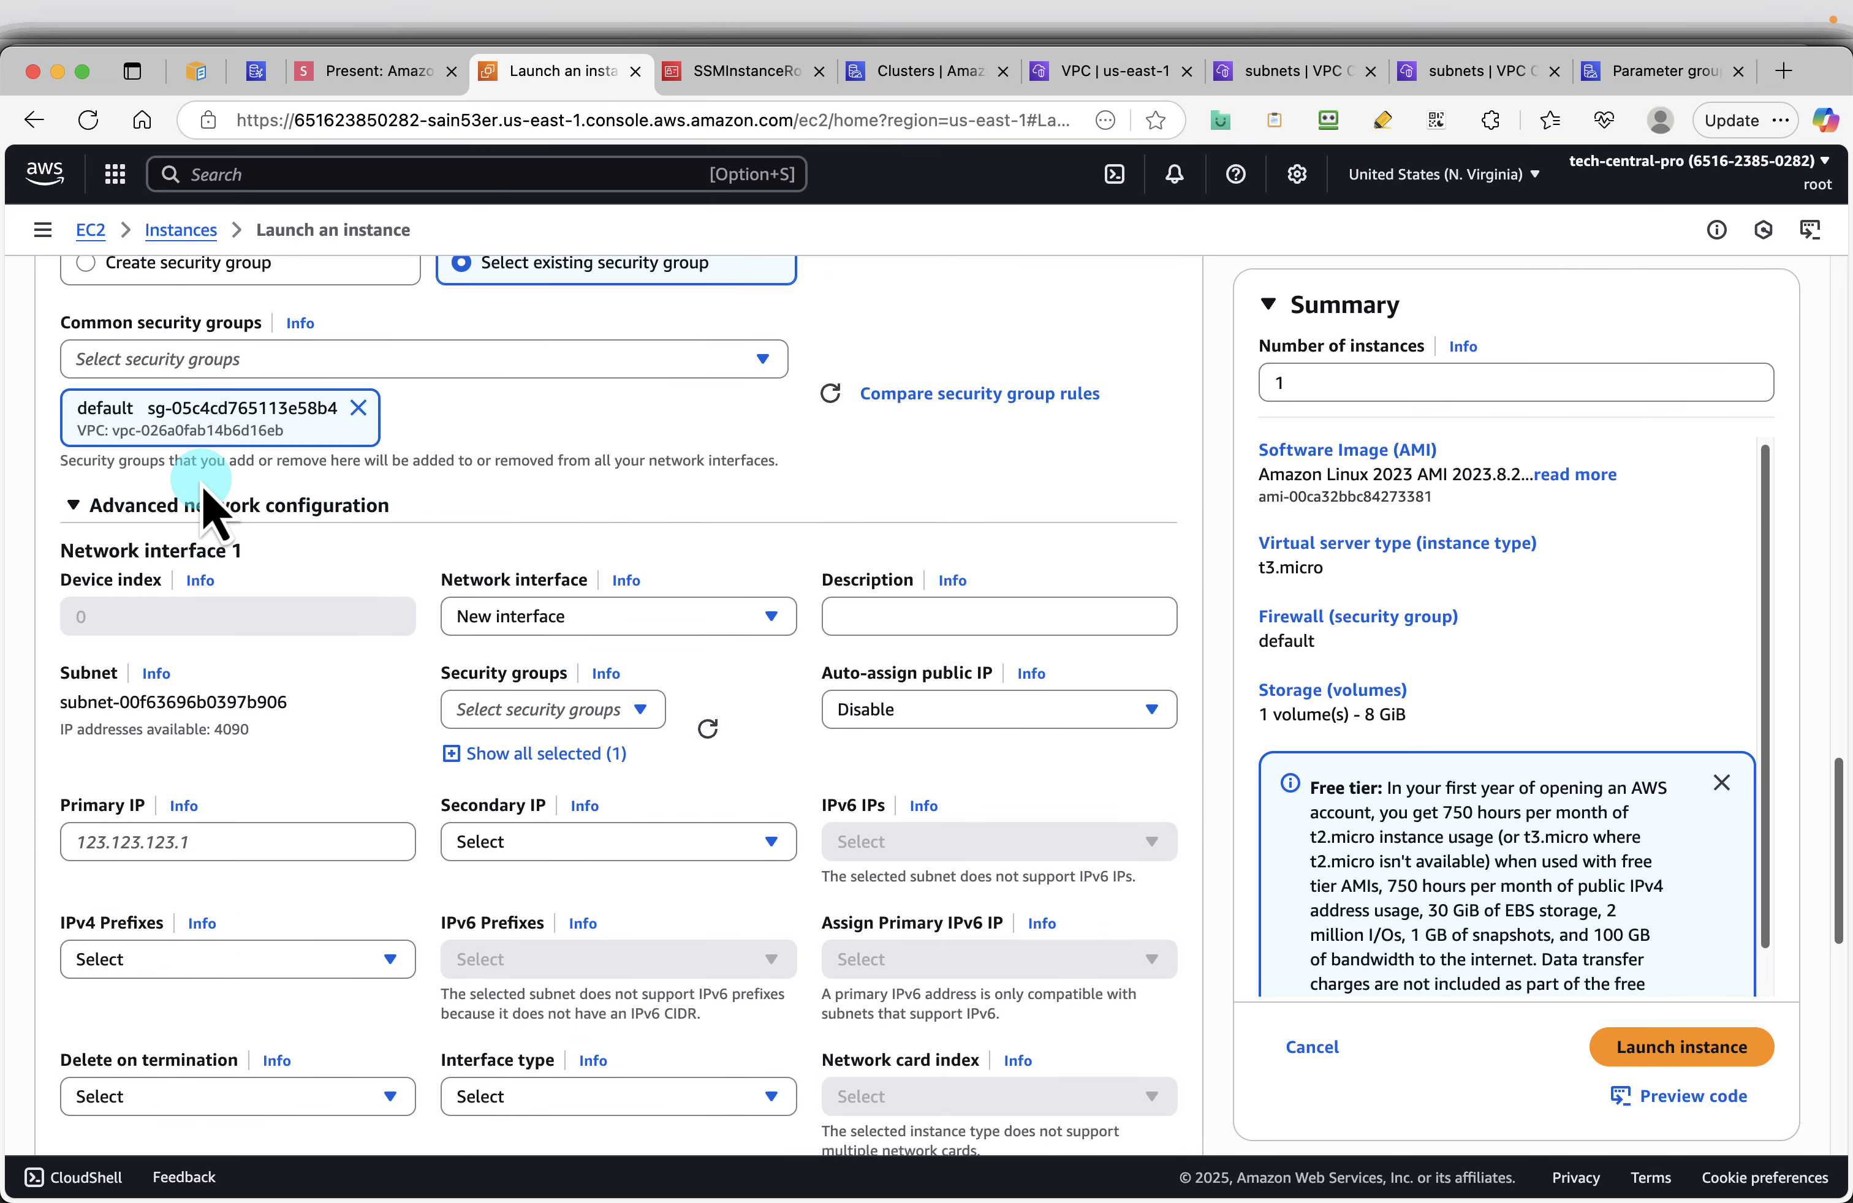
pyautogui.click(205, 506)
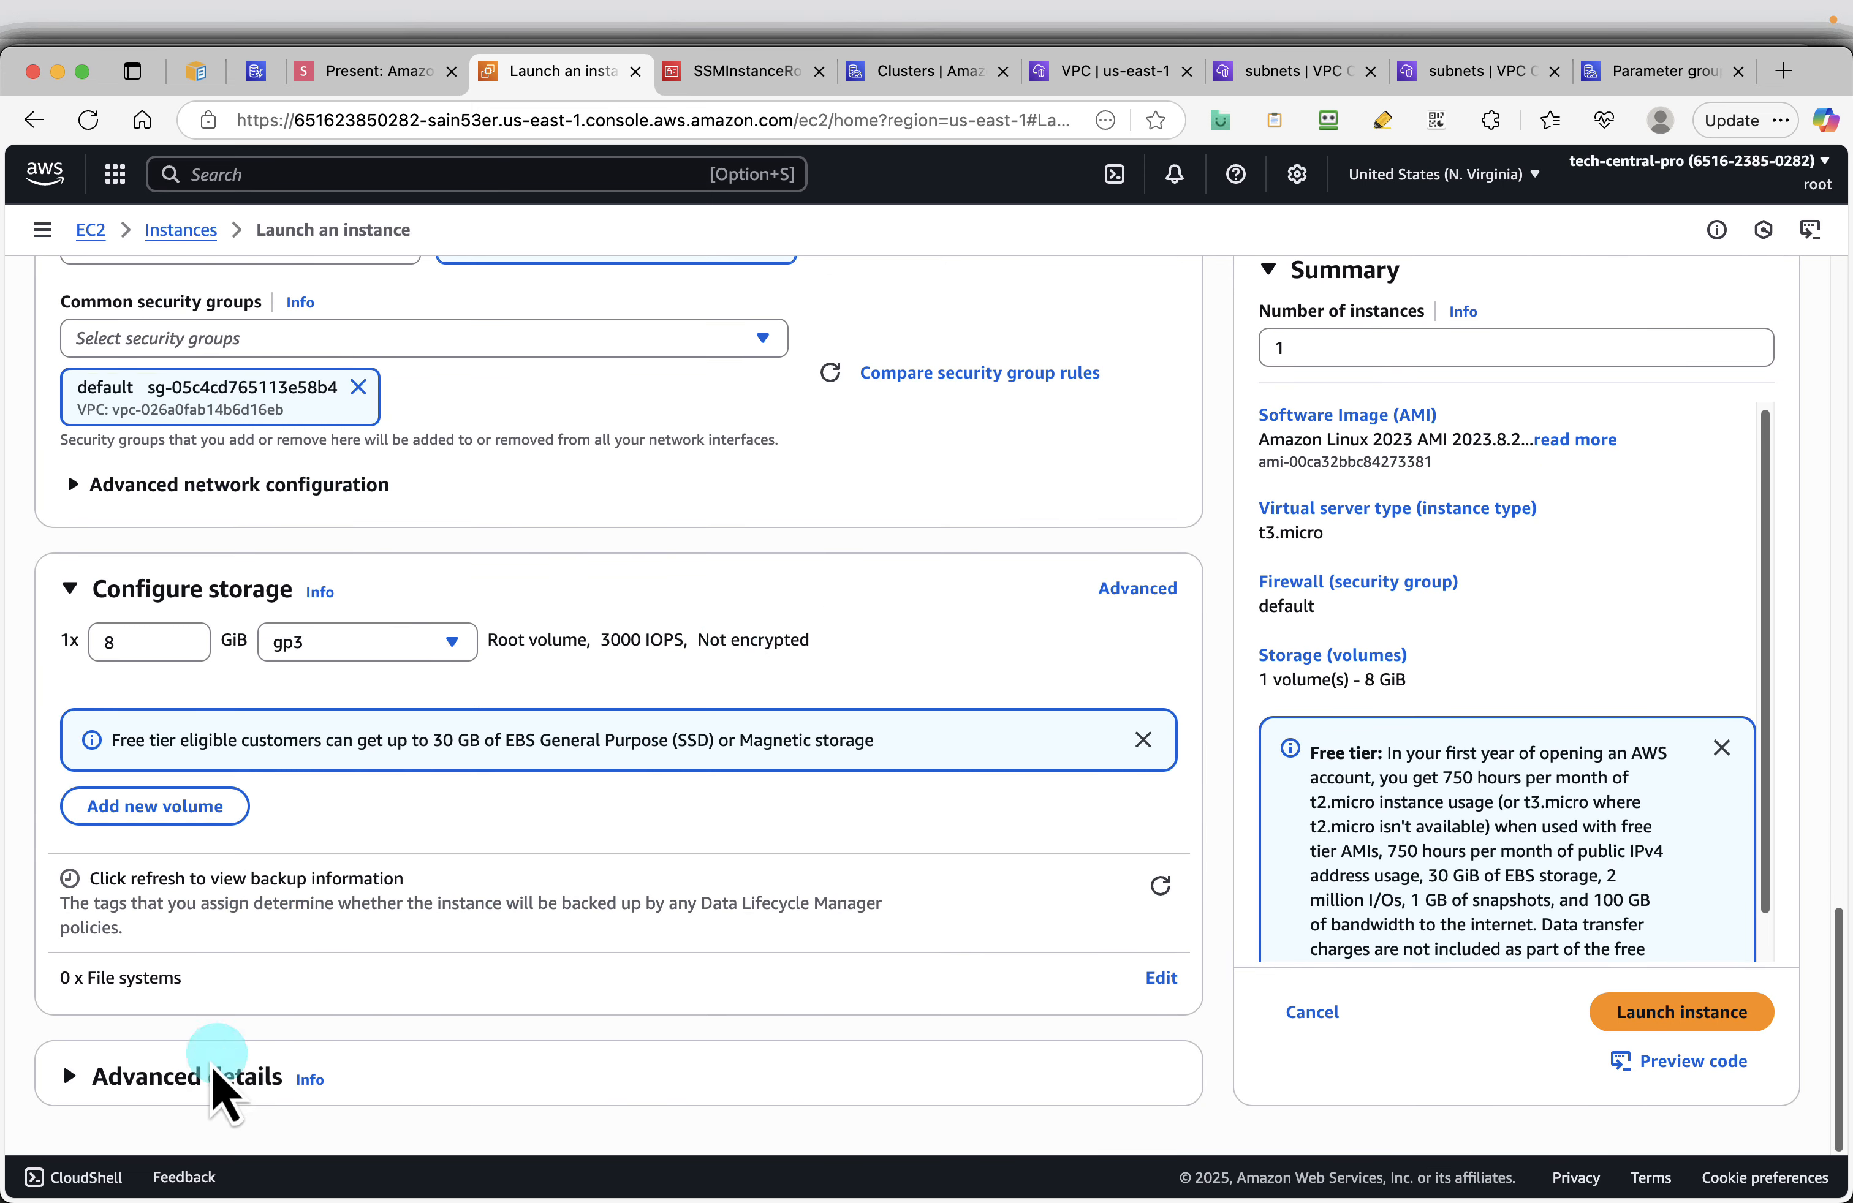
# Expand the advanced details and set the IAM instance profile to SSMInstanceRole
pyautogui.click(188, 1082)
pyautogui.scroll(-1, 738, 869)
pyautogui.scroll(-6, 739, 871)
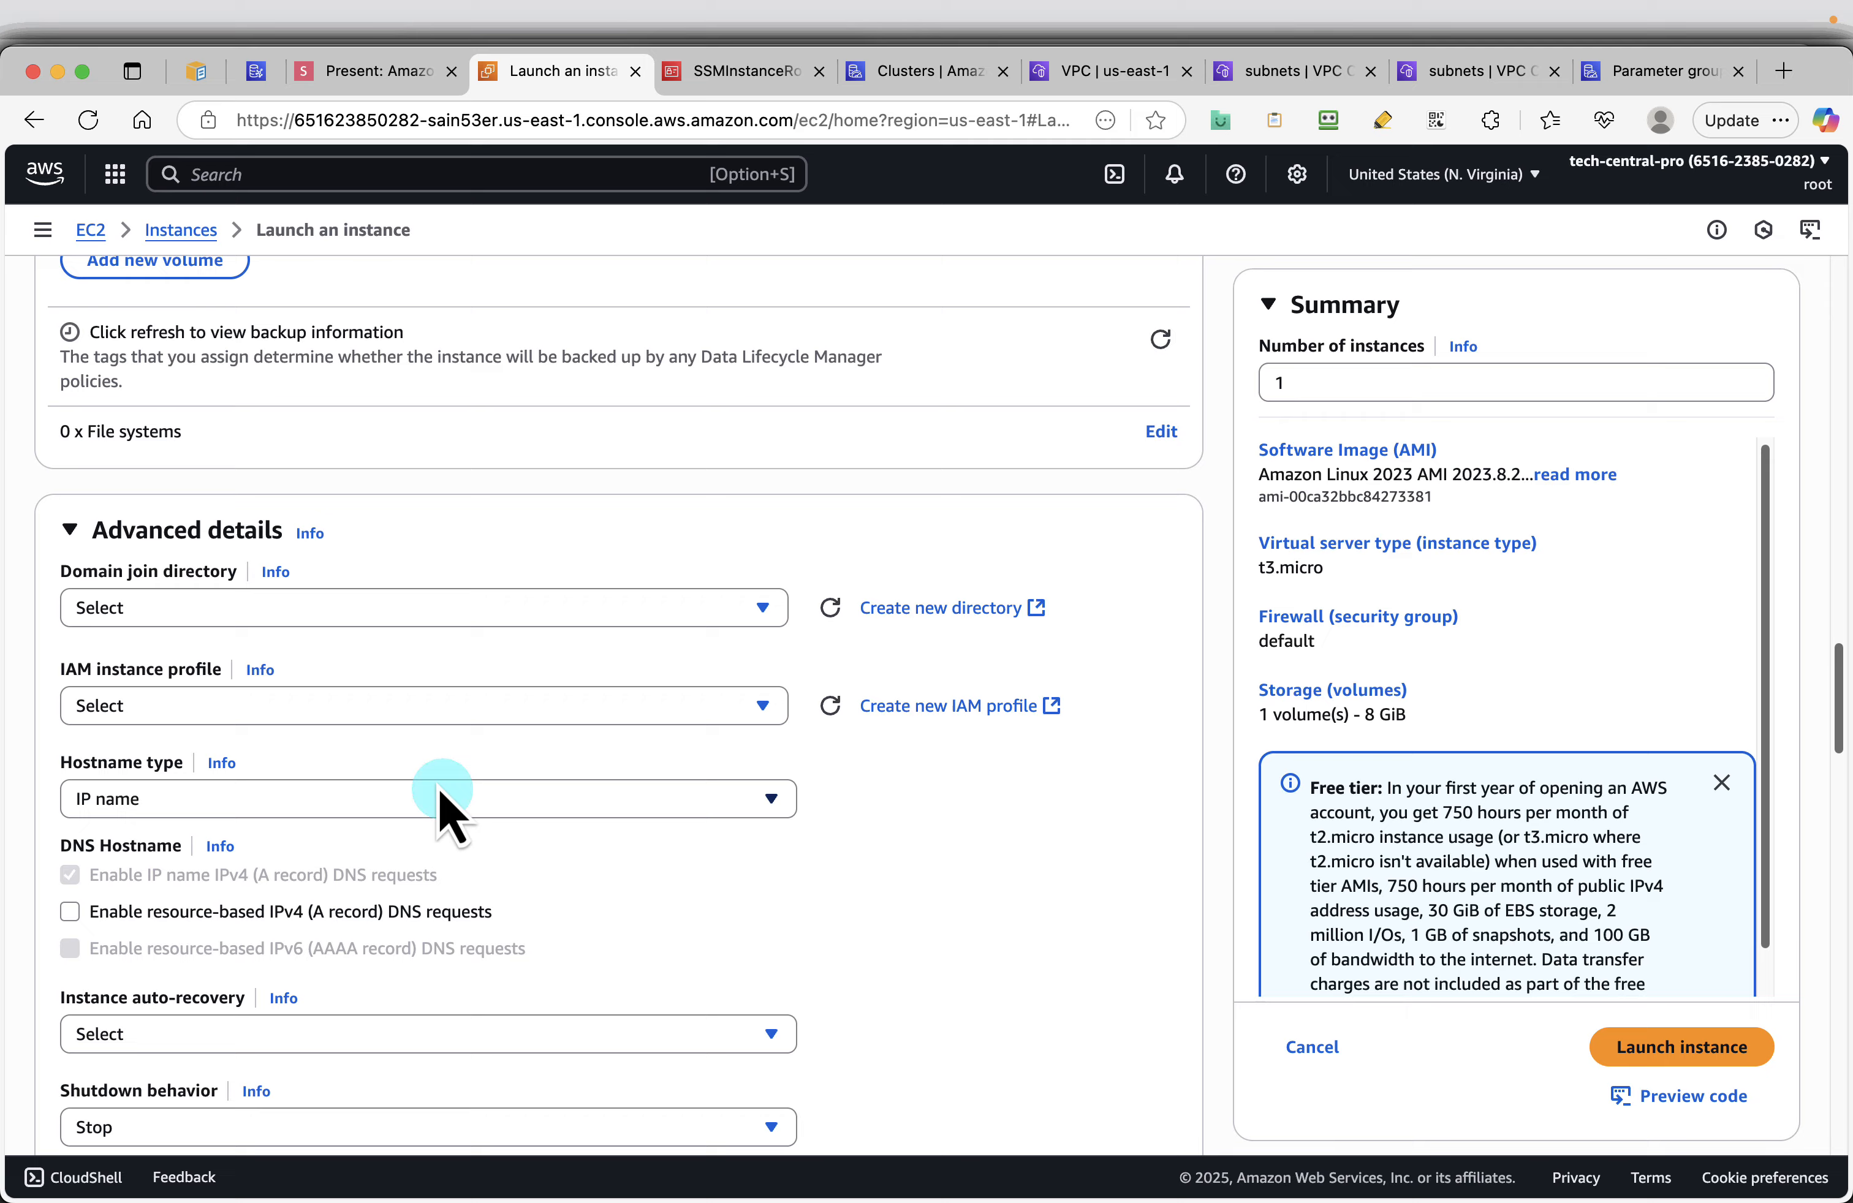
pyautogui.click(416, 705)
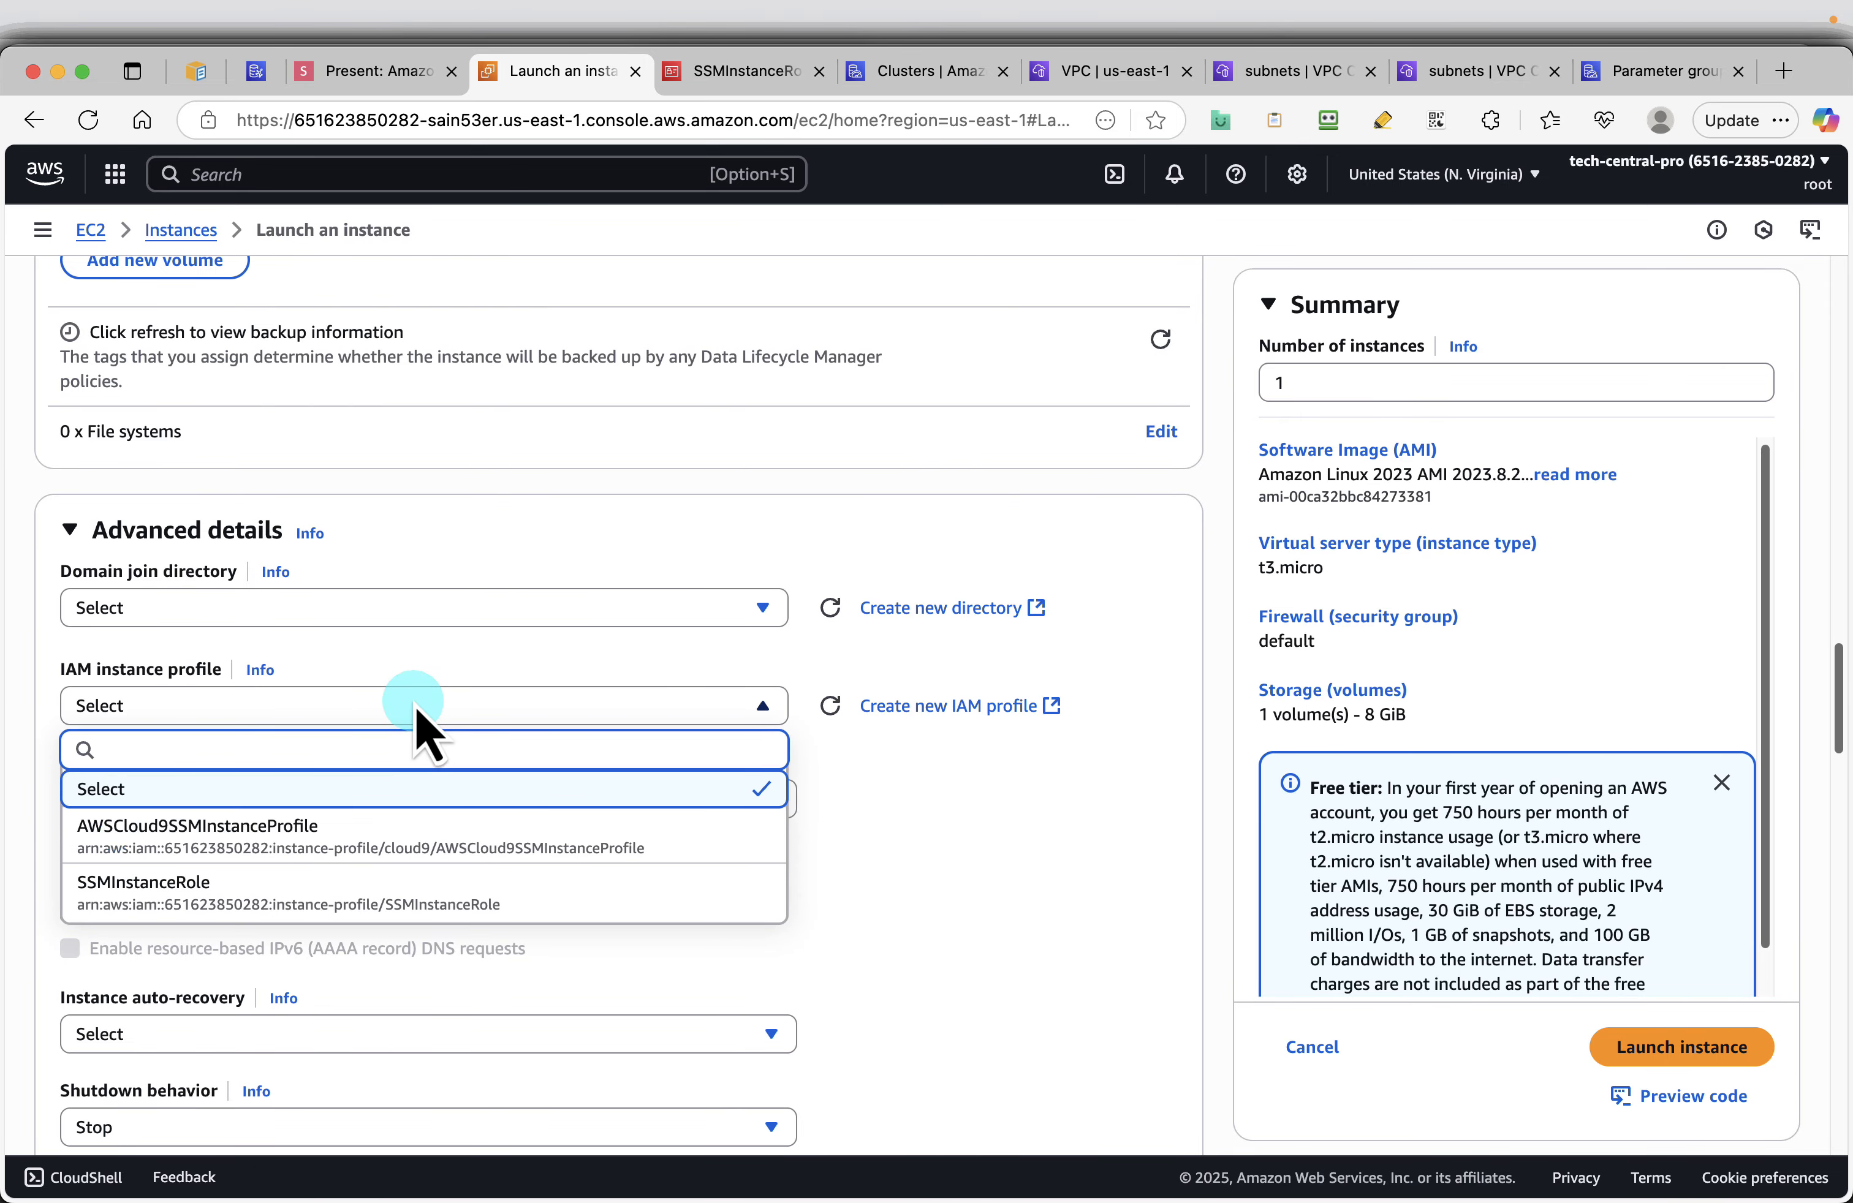
pyautogui.click(231, 906)
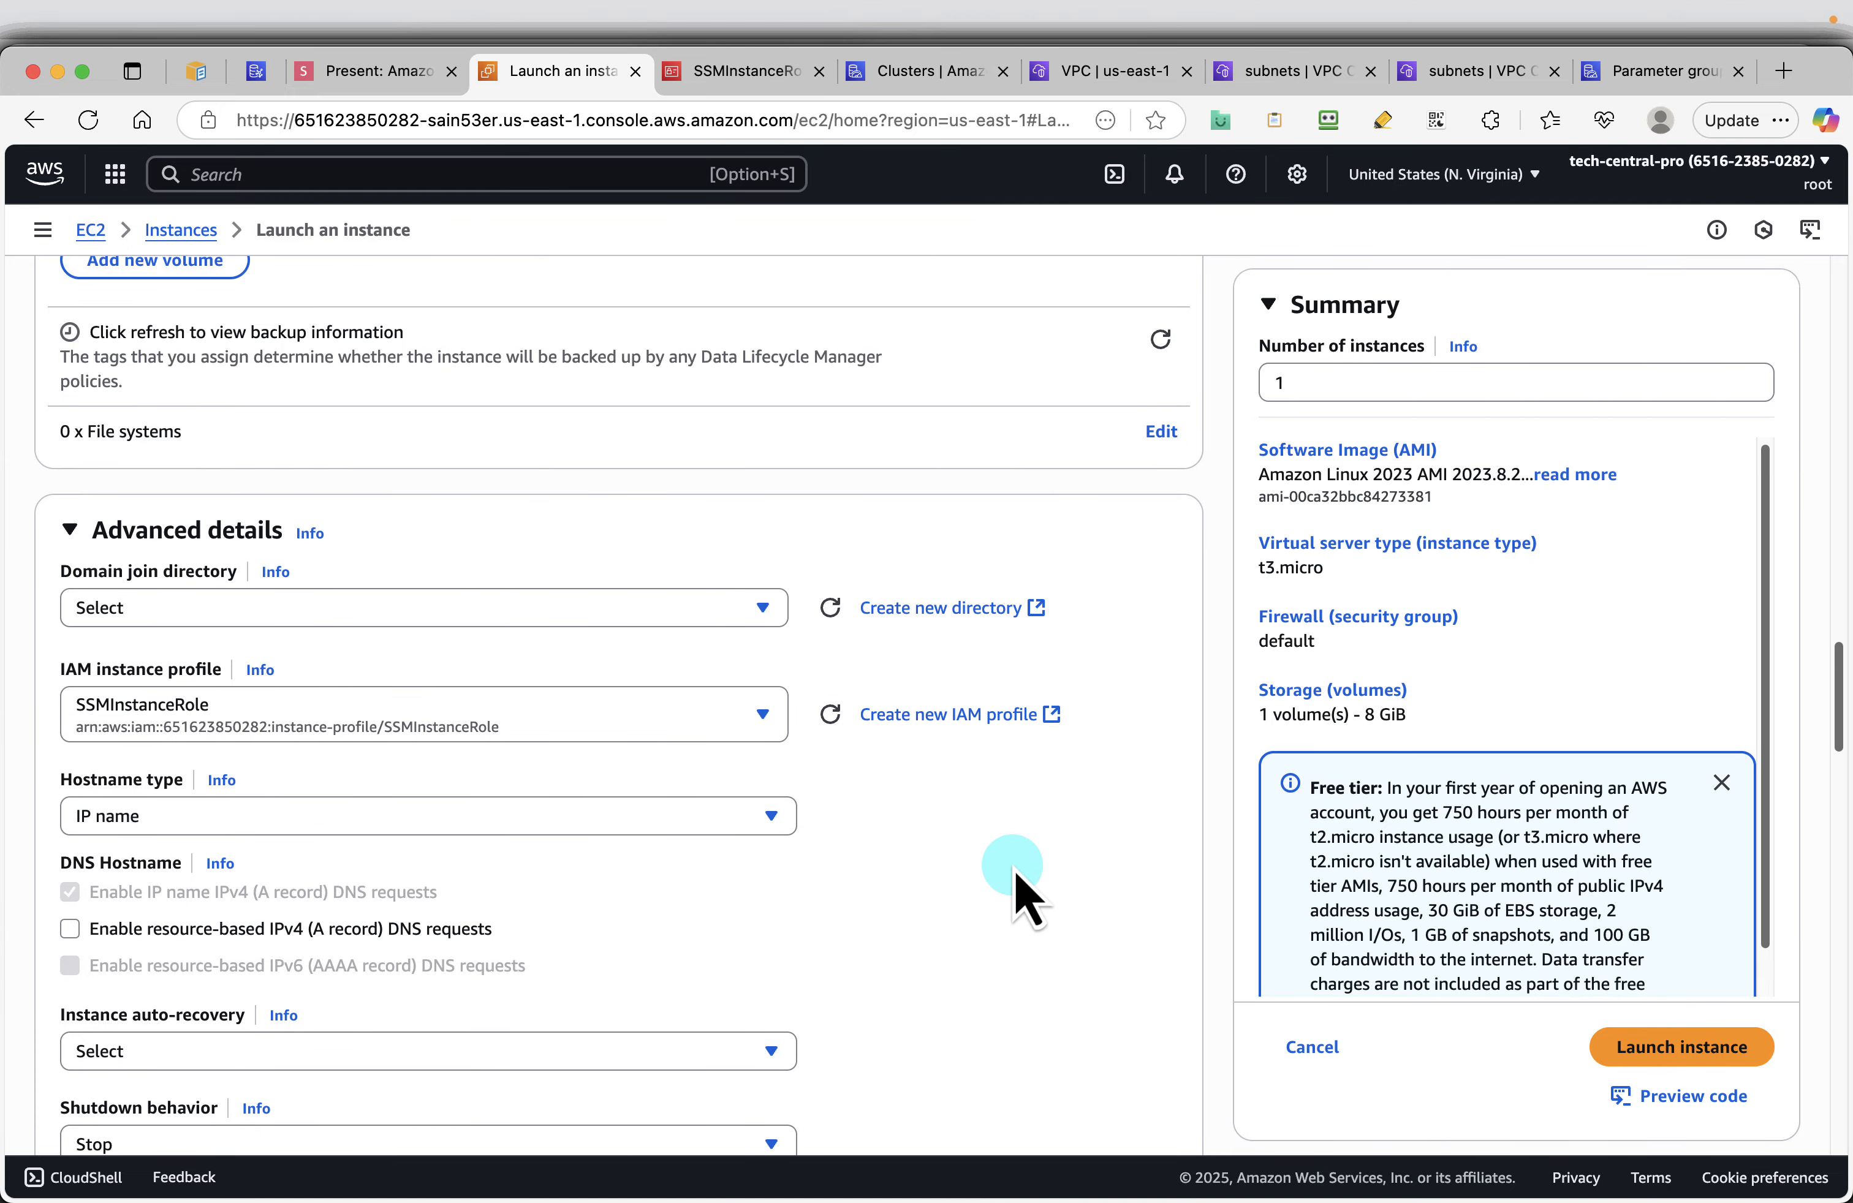
# Launch the instance, expand the launch details and open the EC2 instances list
pyautogui.scroll(-15, 1015, 891)
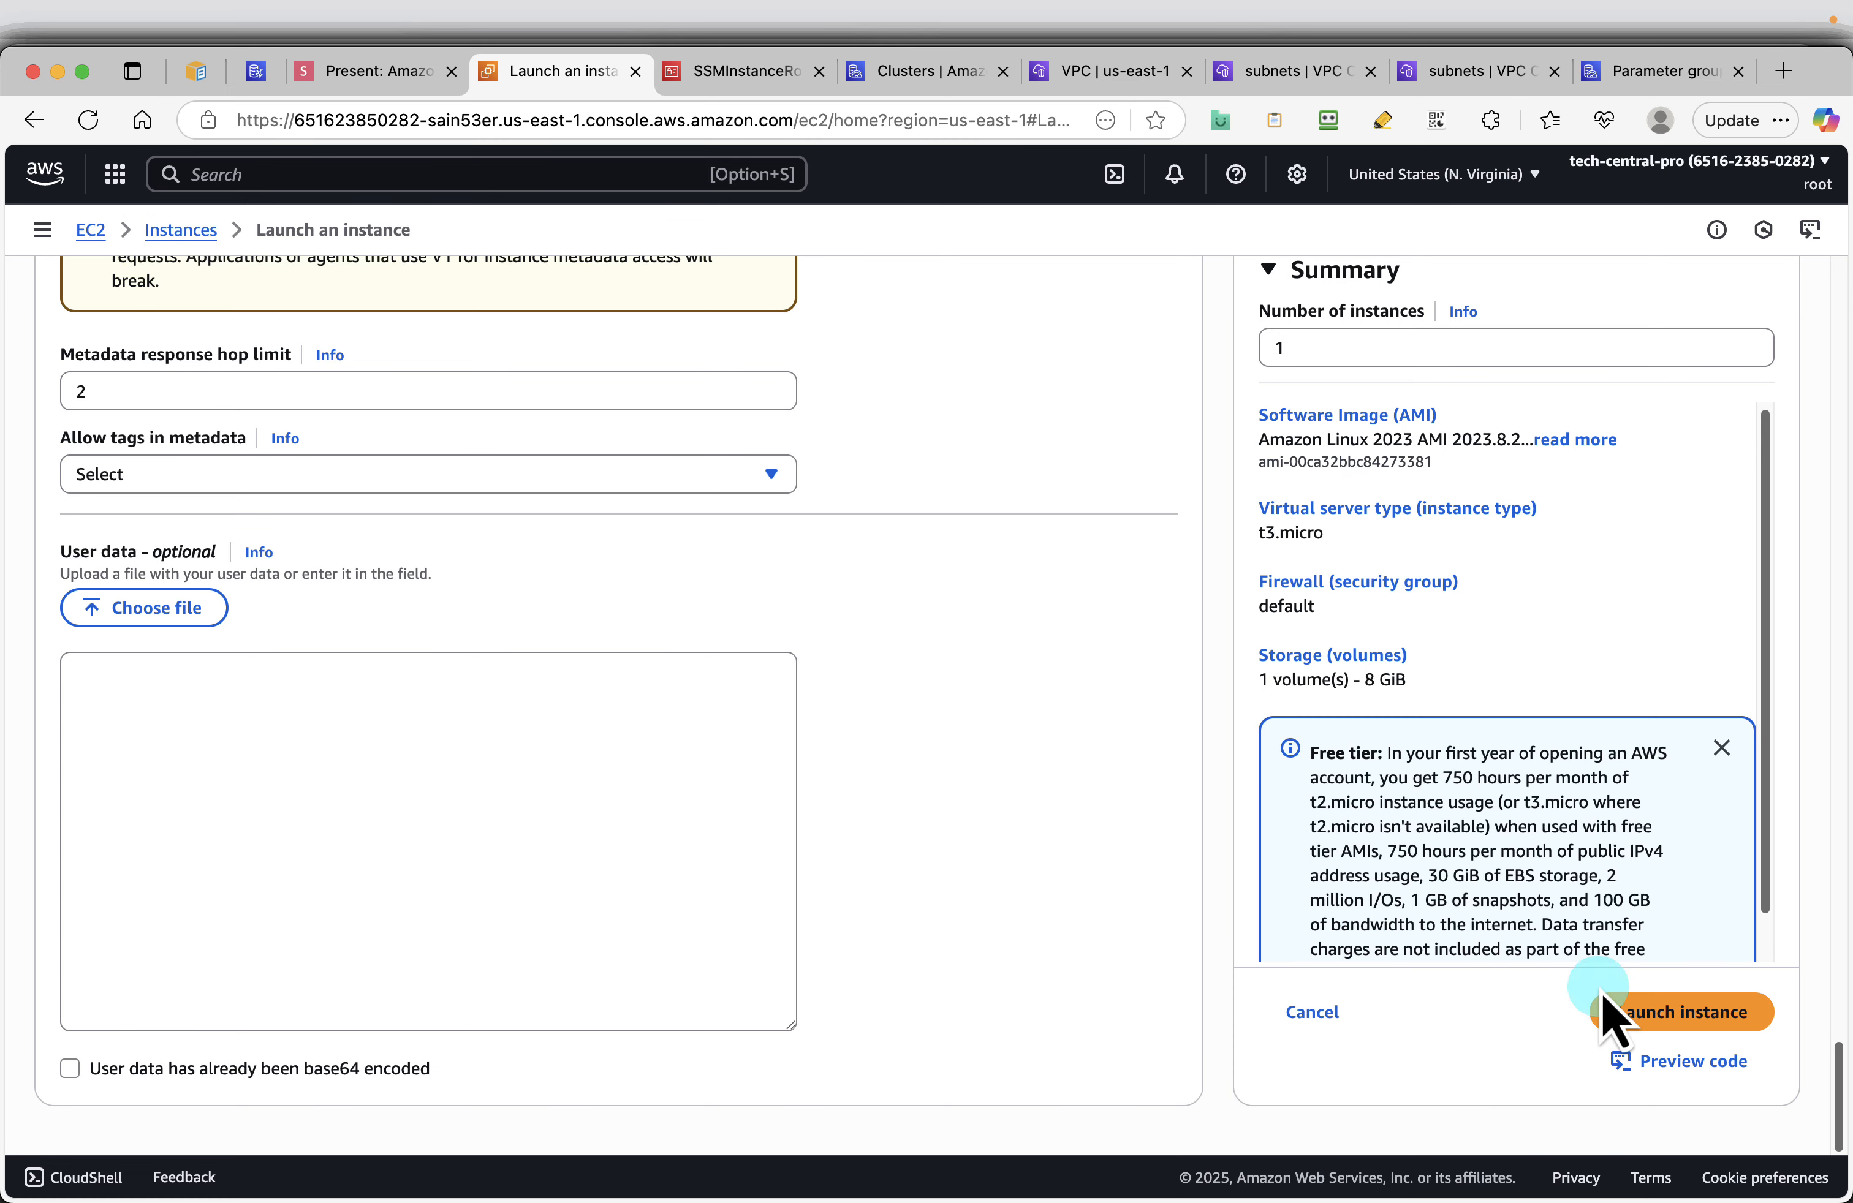
pyautogui.click(1637, 1015)
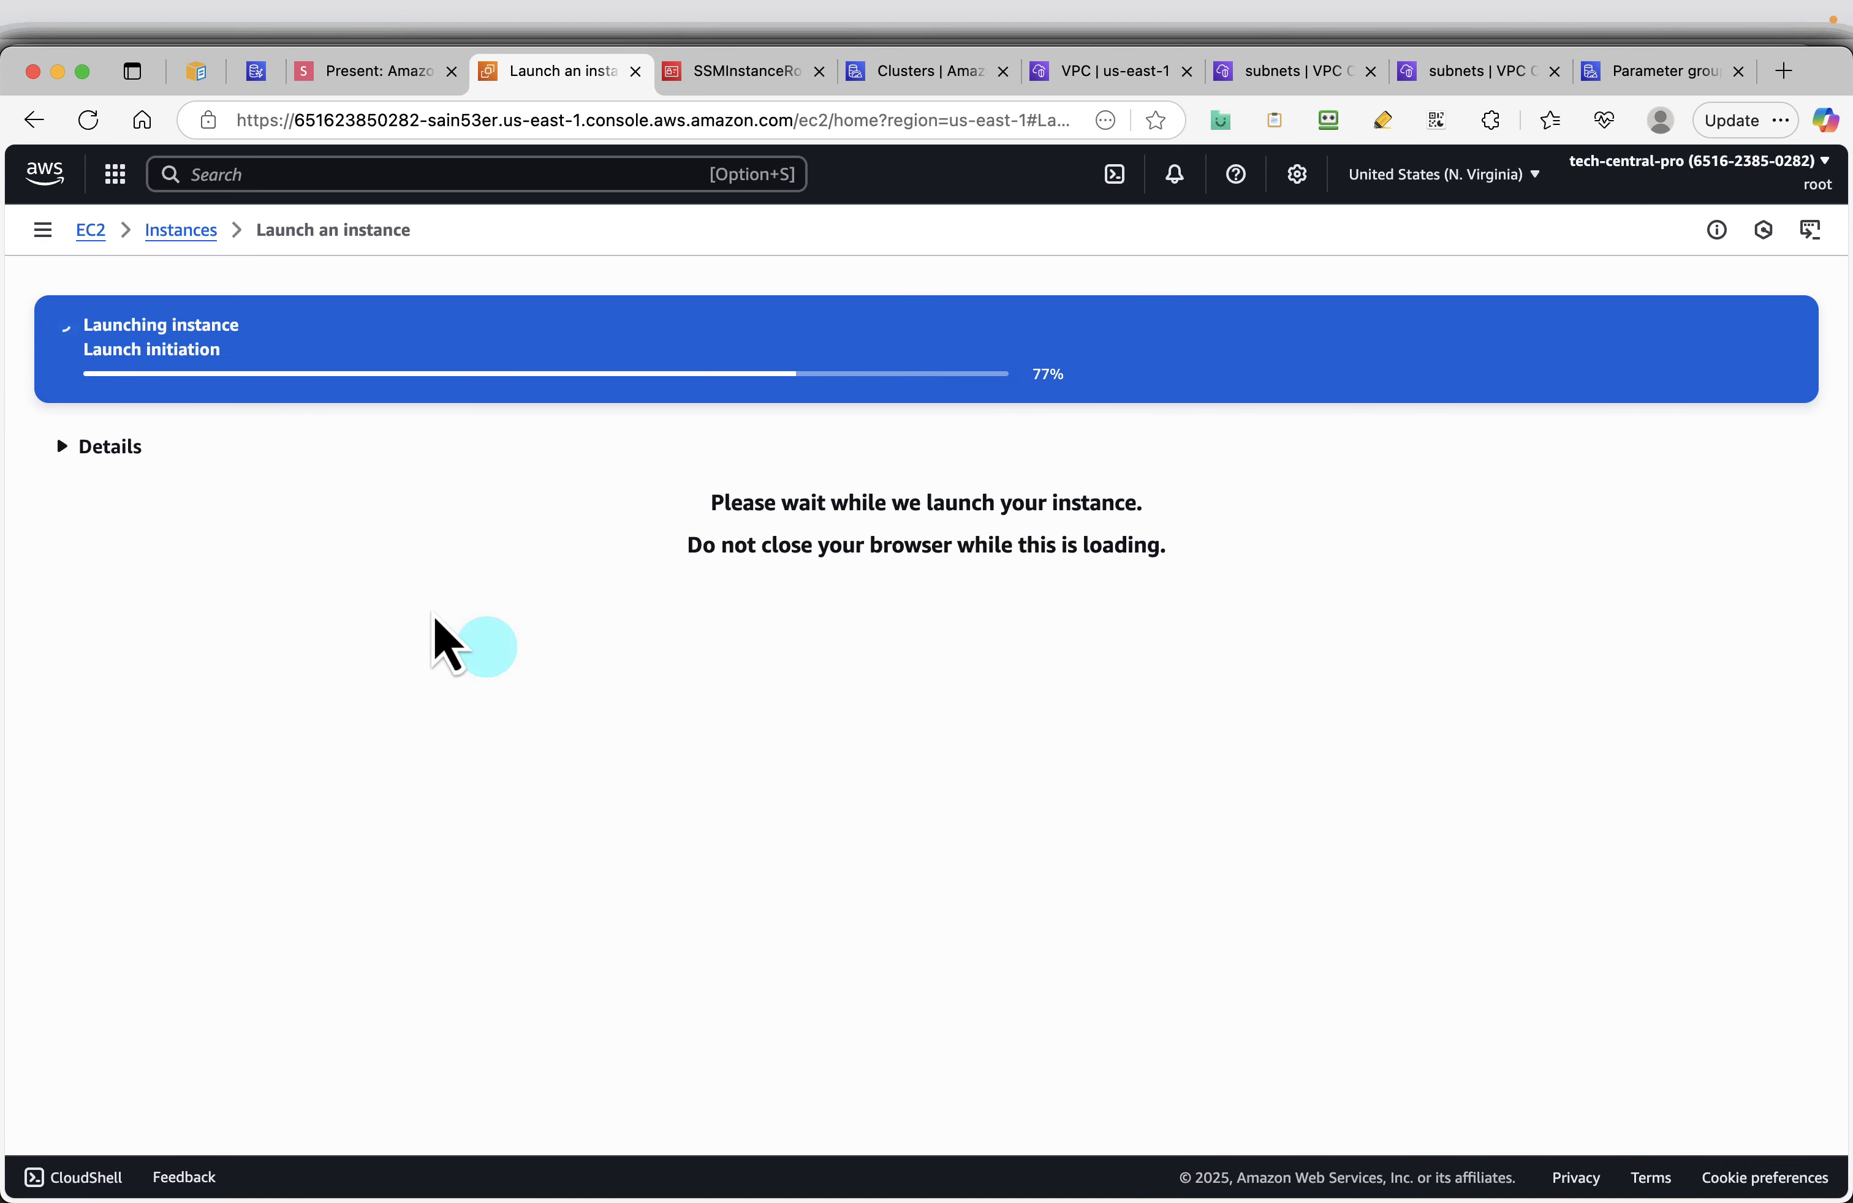
pyautogui.click(108, 446)
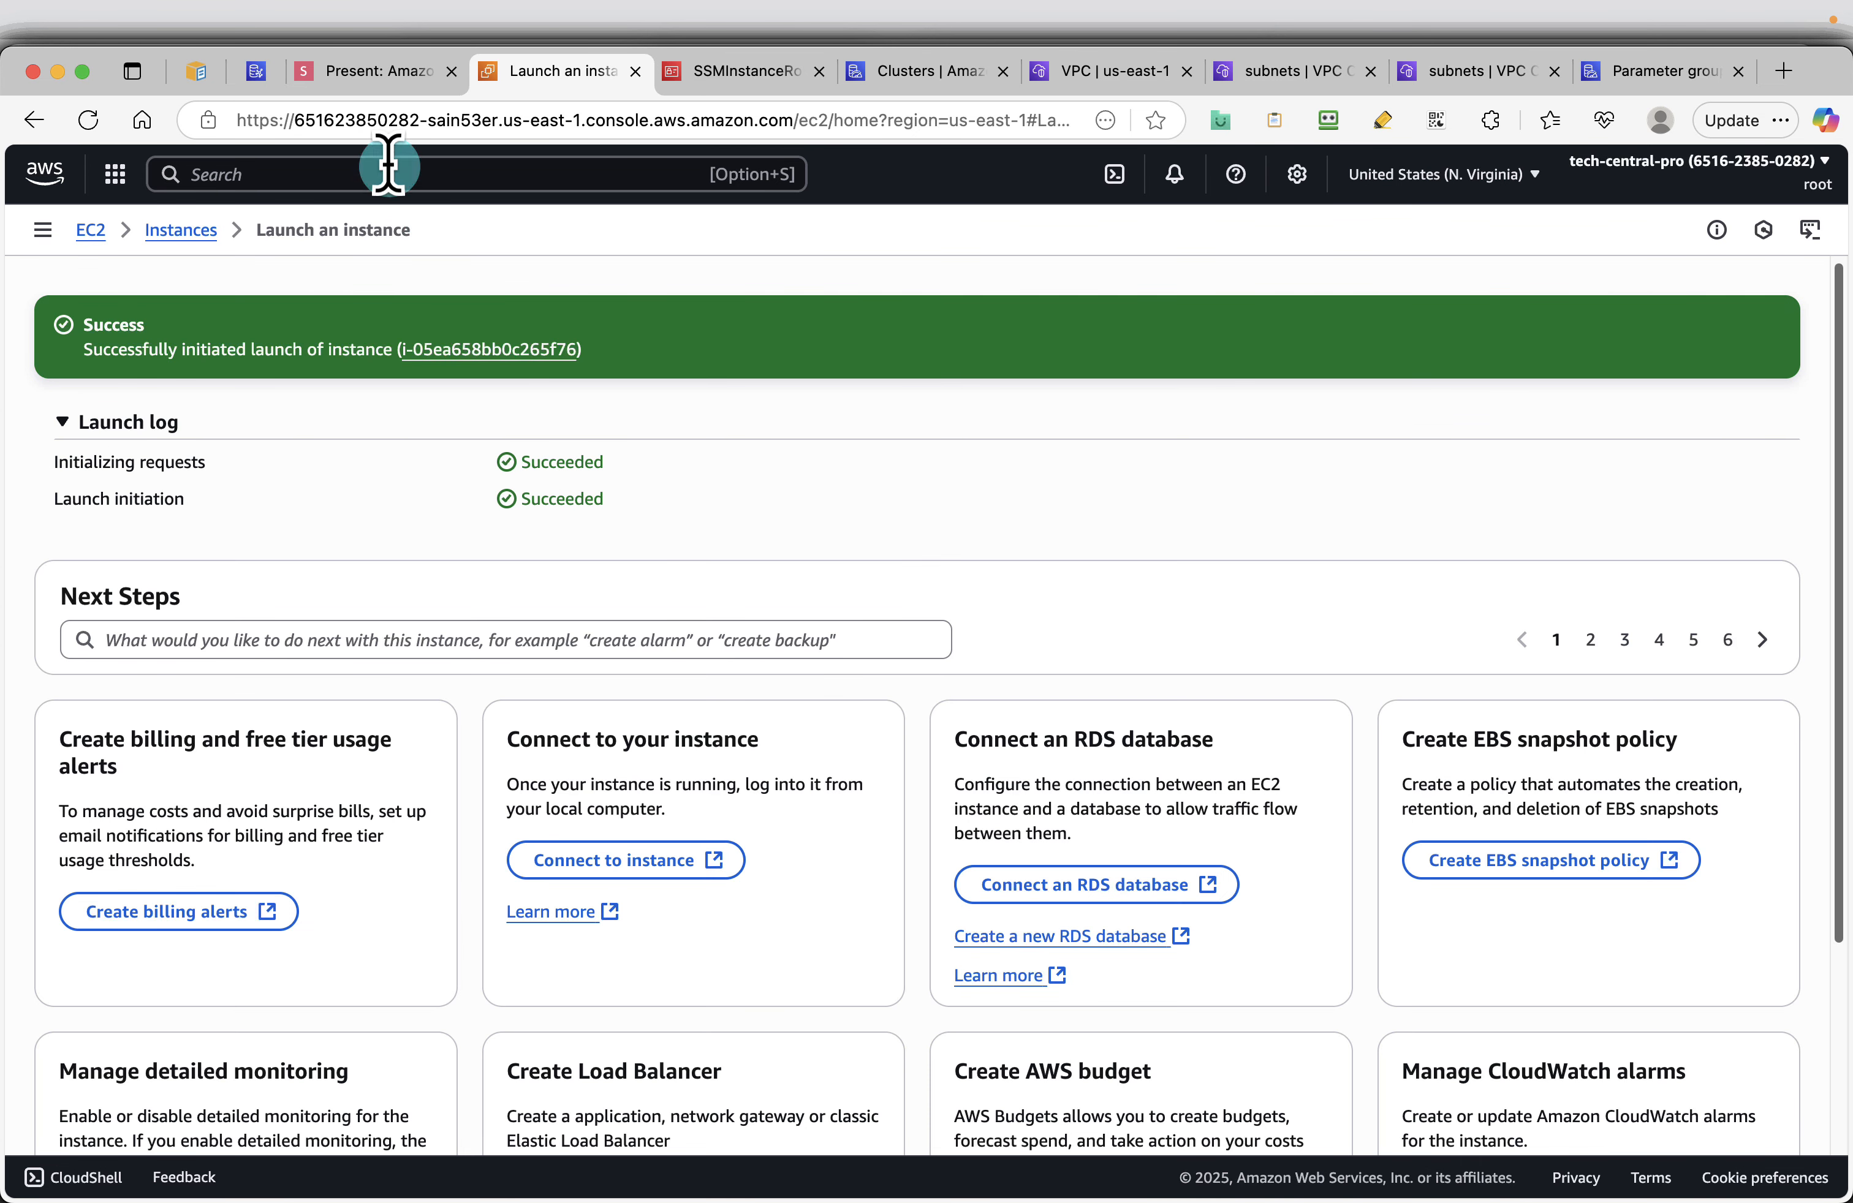
pyautogui.click(178, 233)
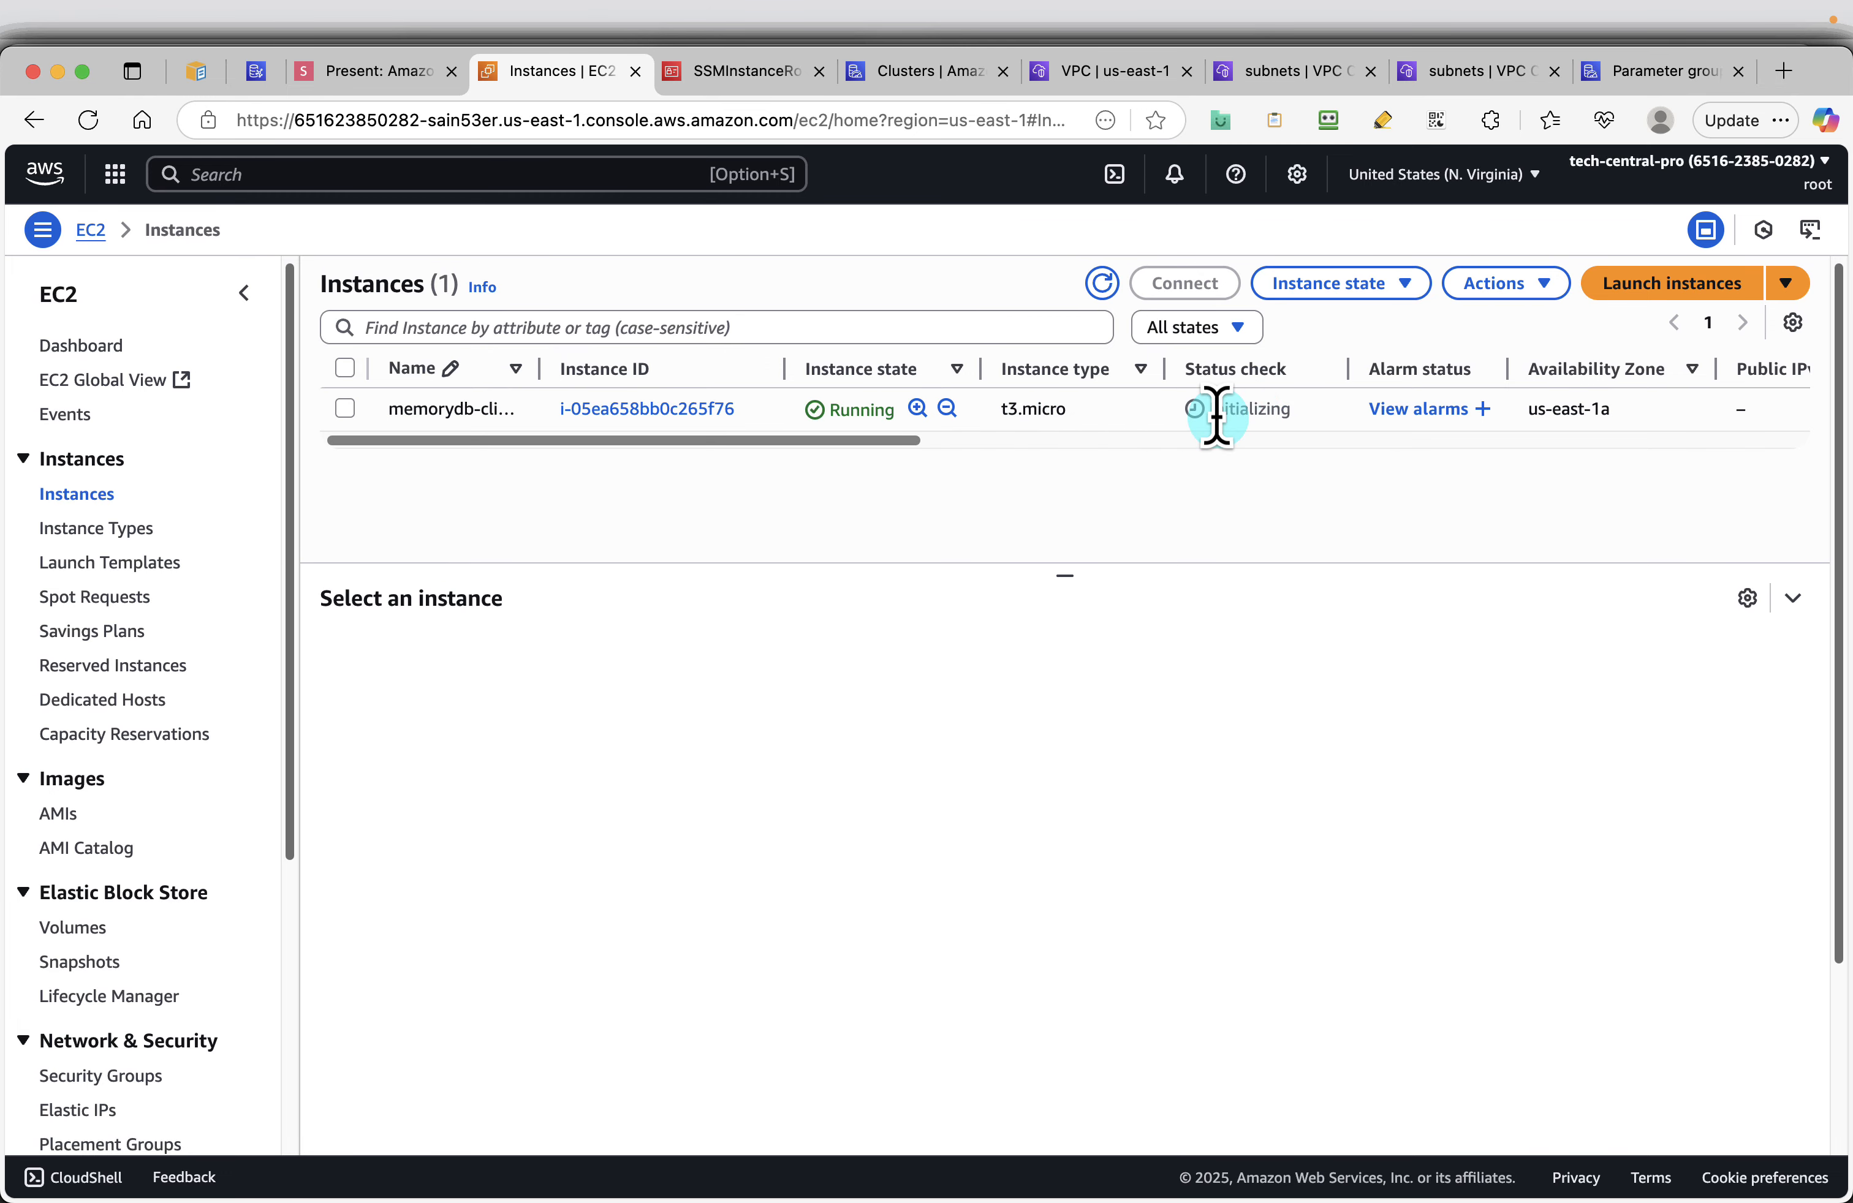
# Return to the slides and advance past Session Manager and Install Redis CLI to the Connect to MemoryDB cluster slide
pyautogui.click(375, 71)
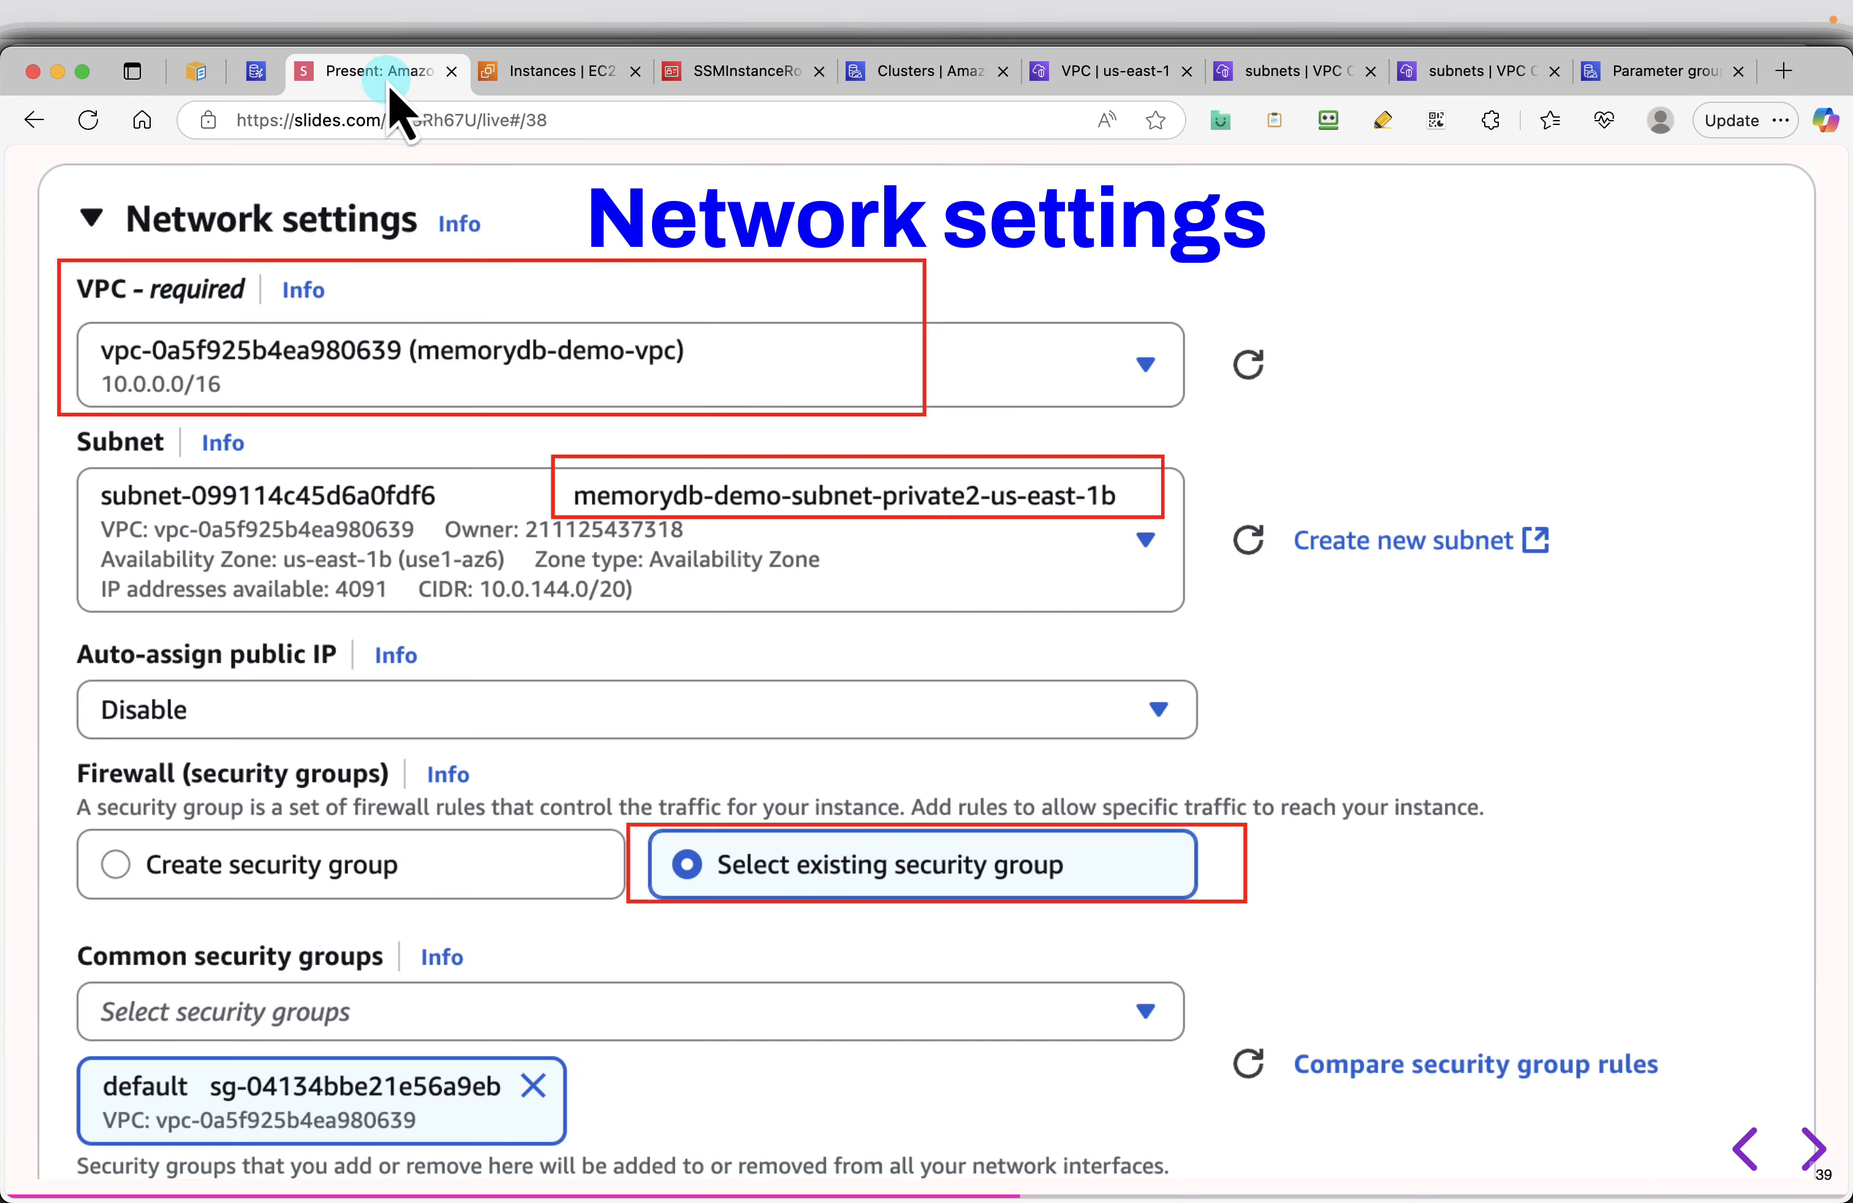
pyautogui.click(1808, 1138)
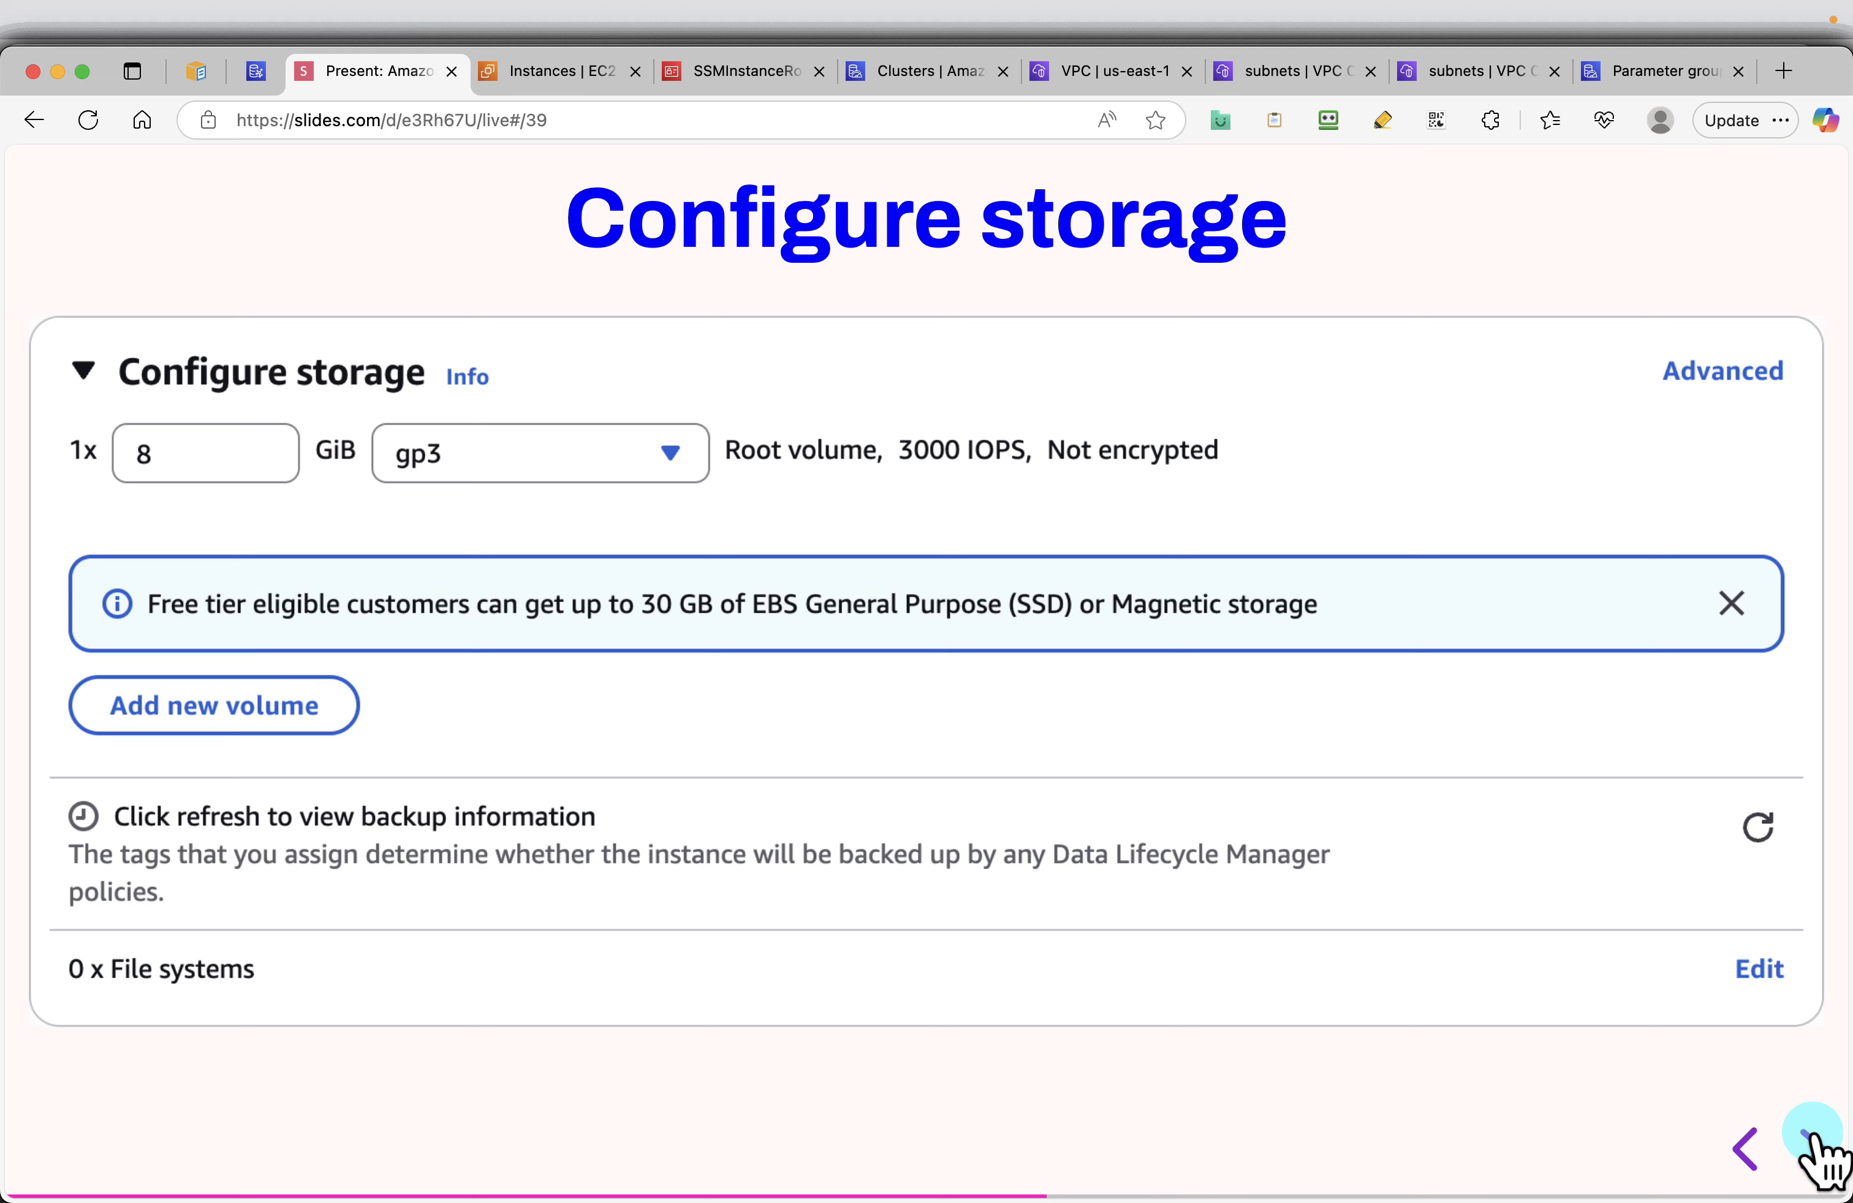
pyautogui.click(1808, 1137)
pyautogui.click(1808, 1138)
pyautogui.click(1808, 1137)
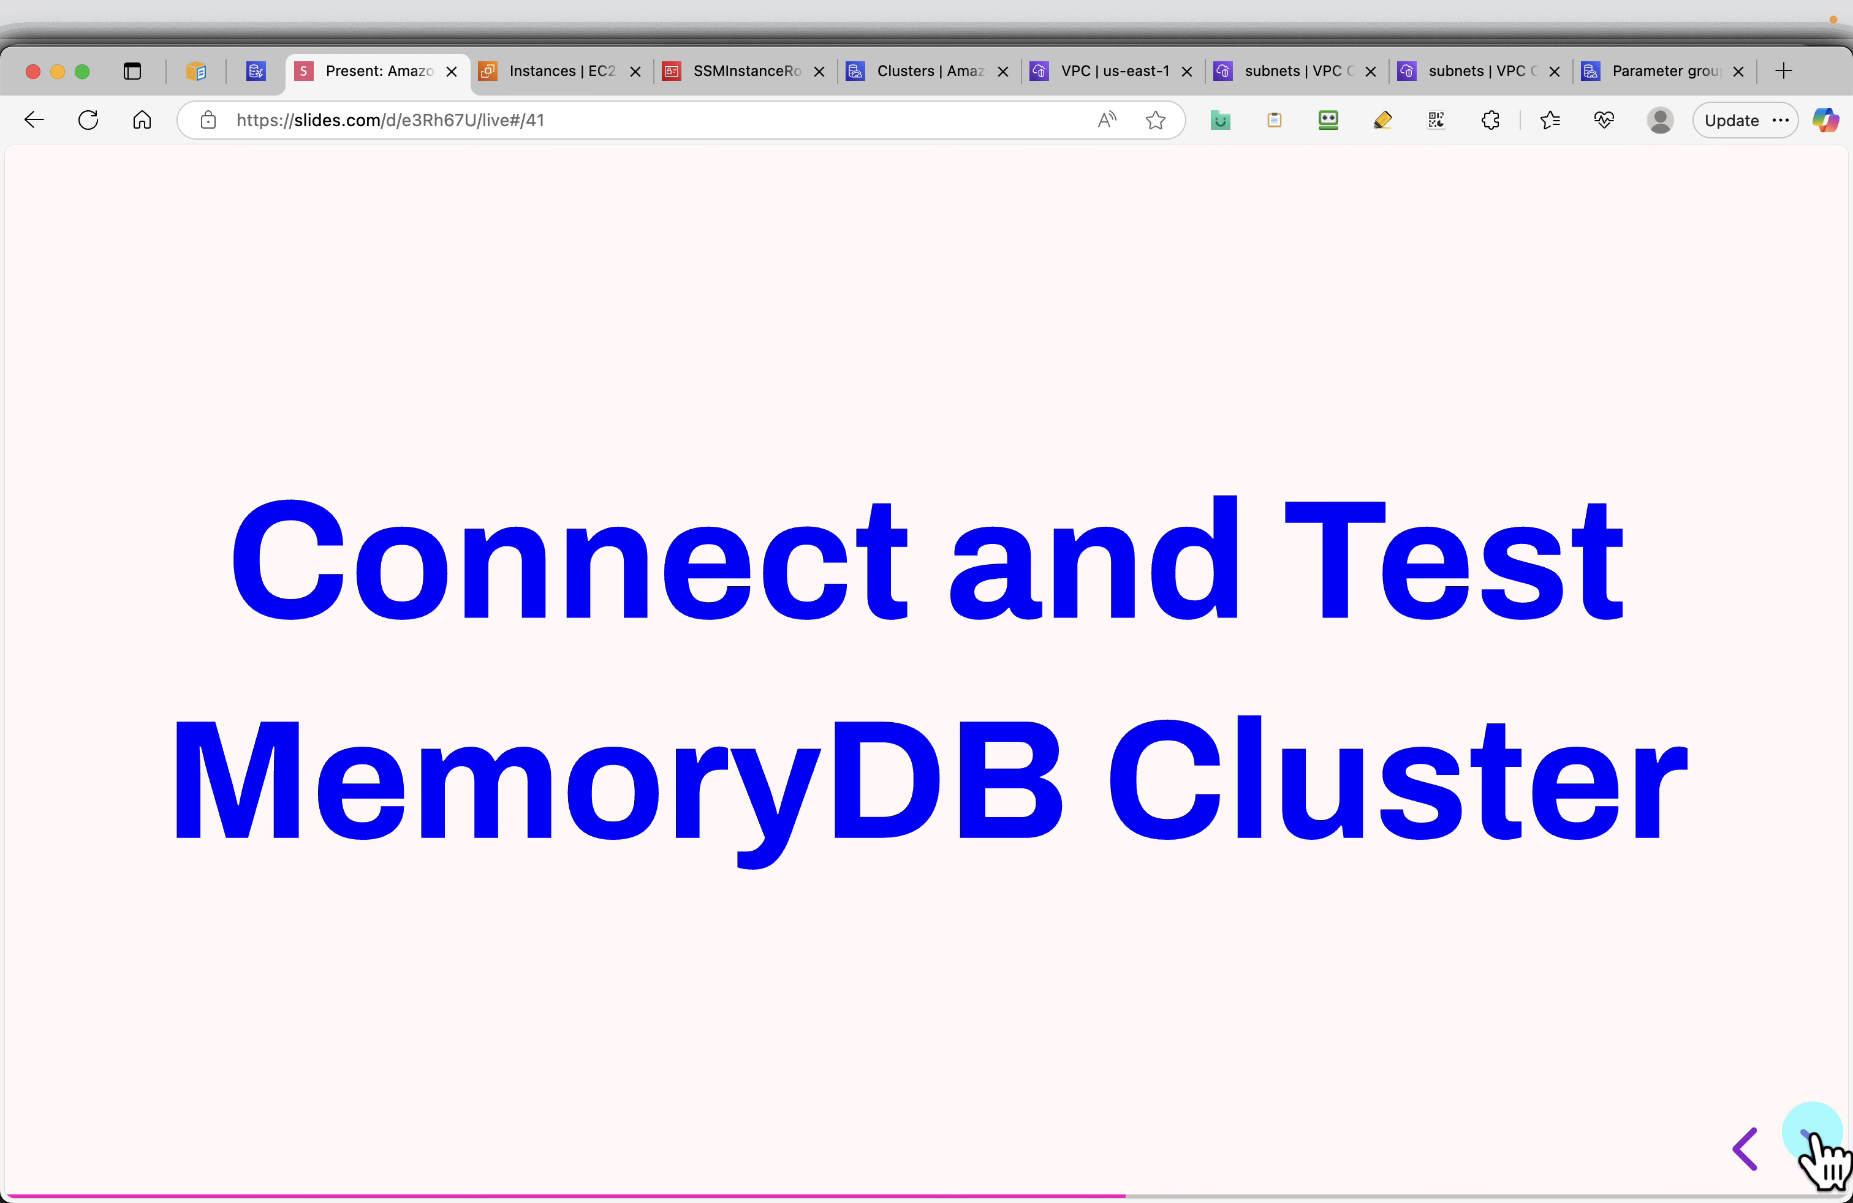
pyautogui.press('Right')
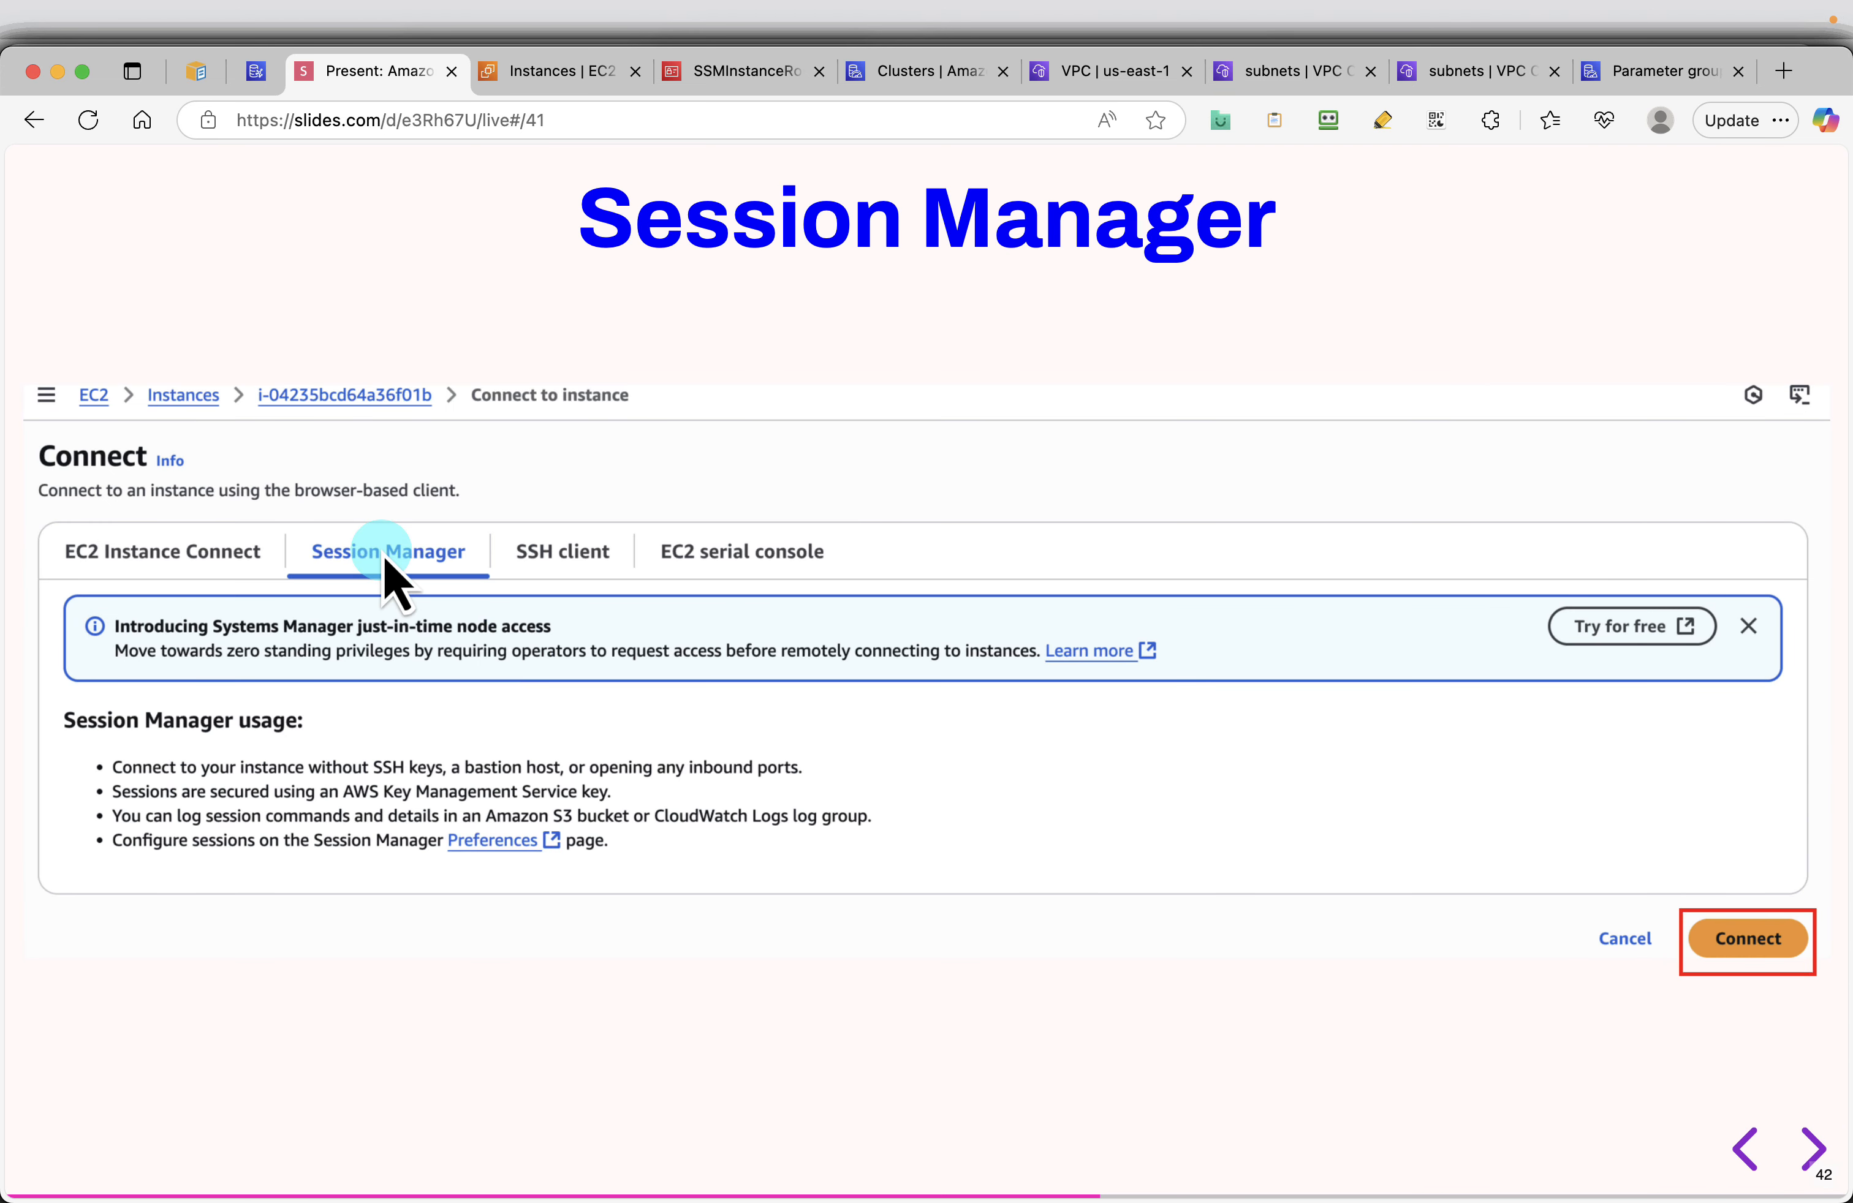
pyautogui.click(1814, 1155)
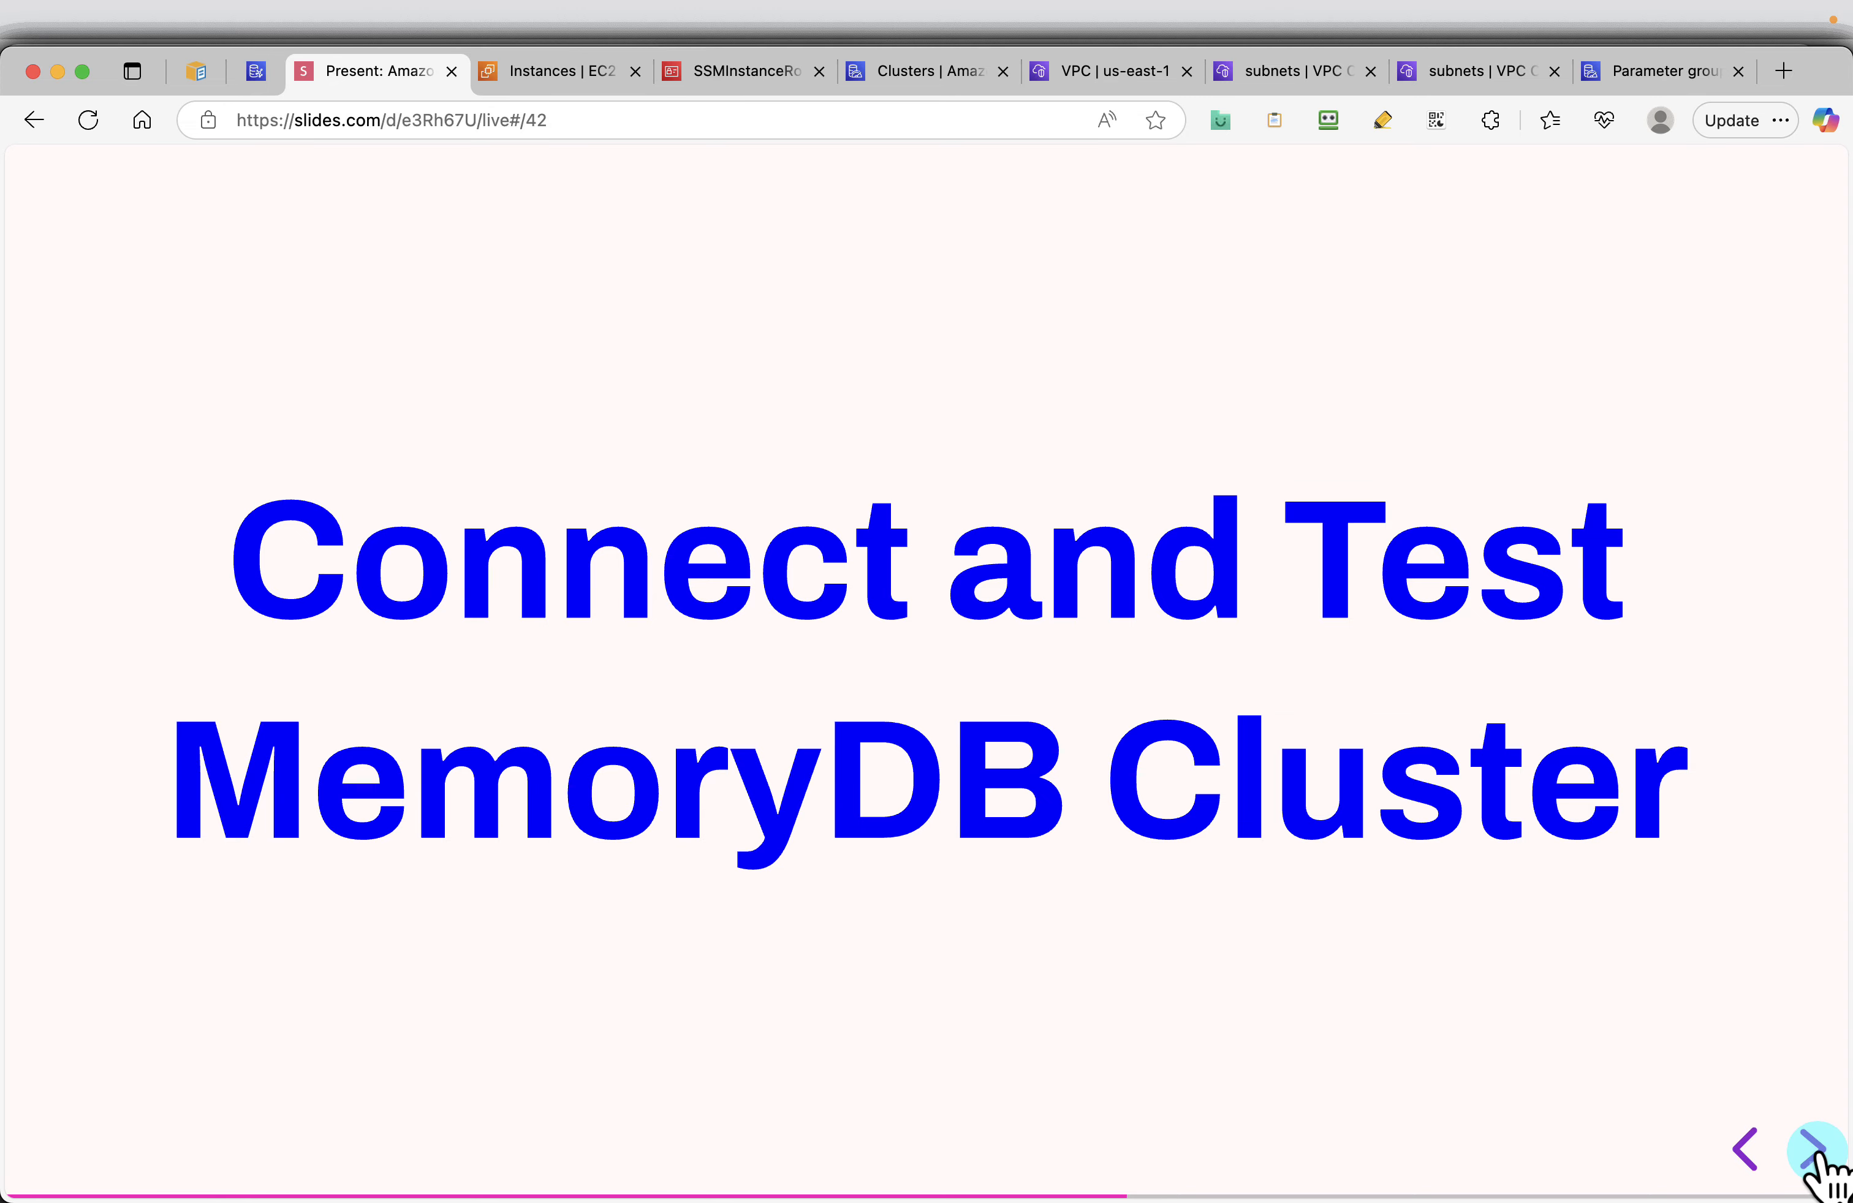
pyautogui.click(1814, 1155)
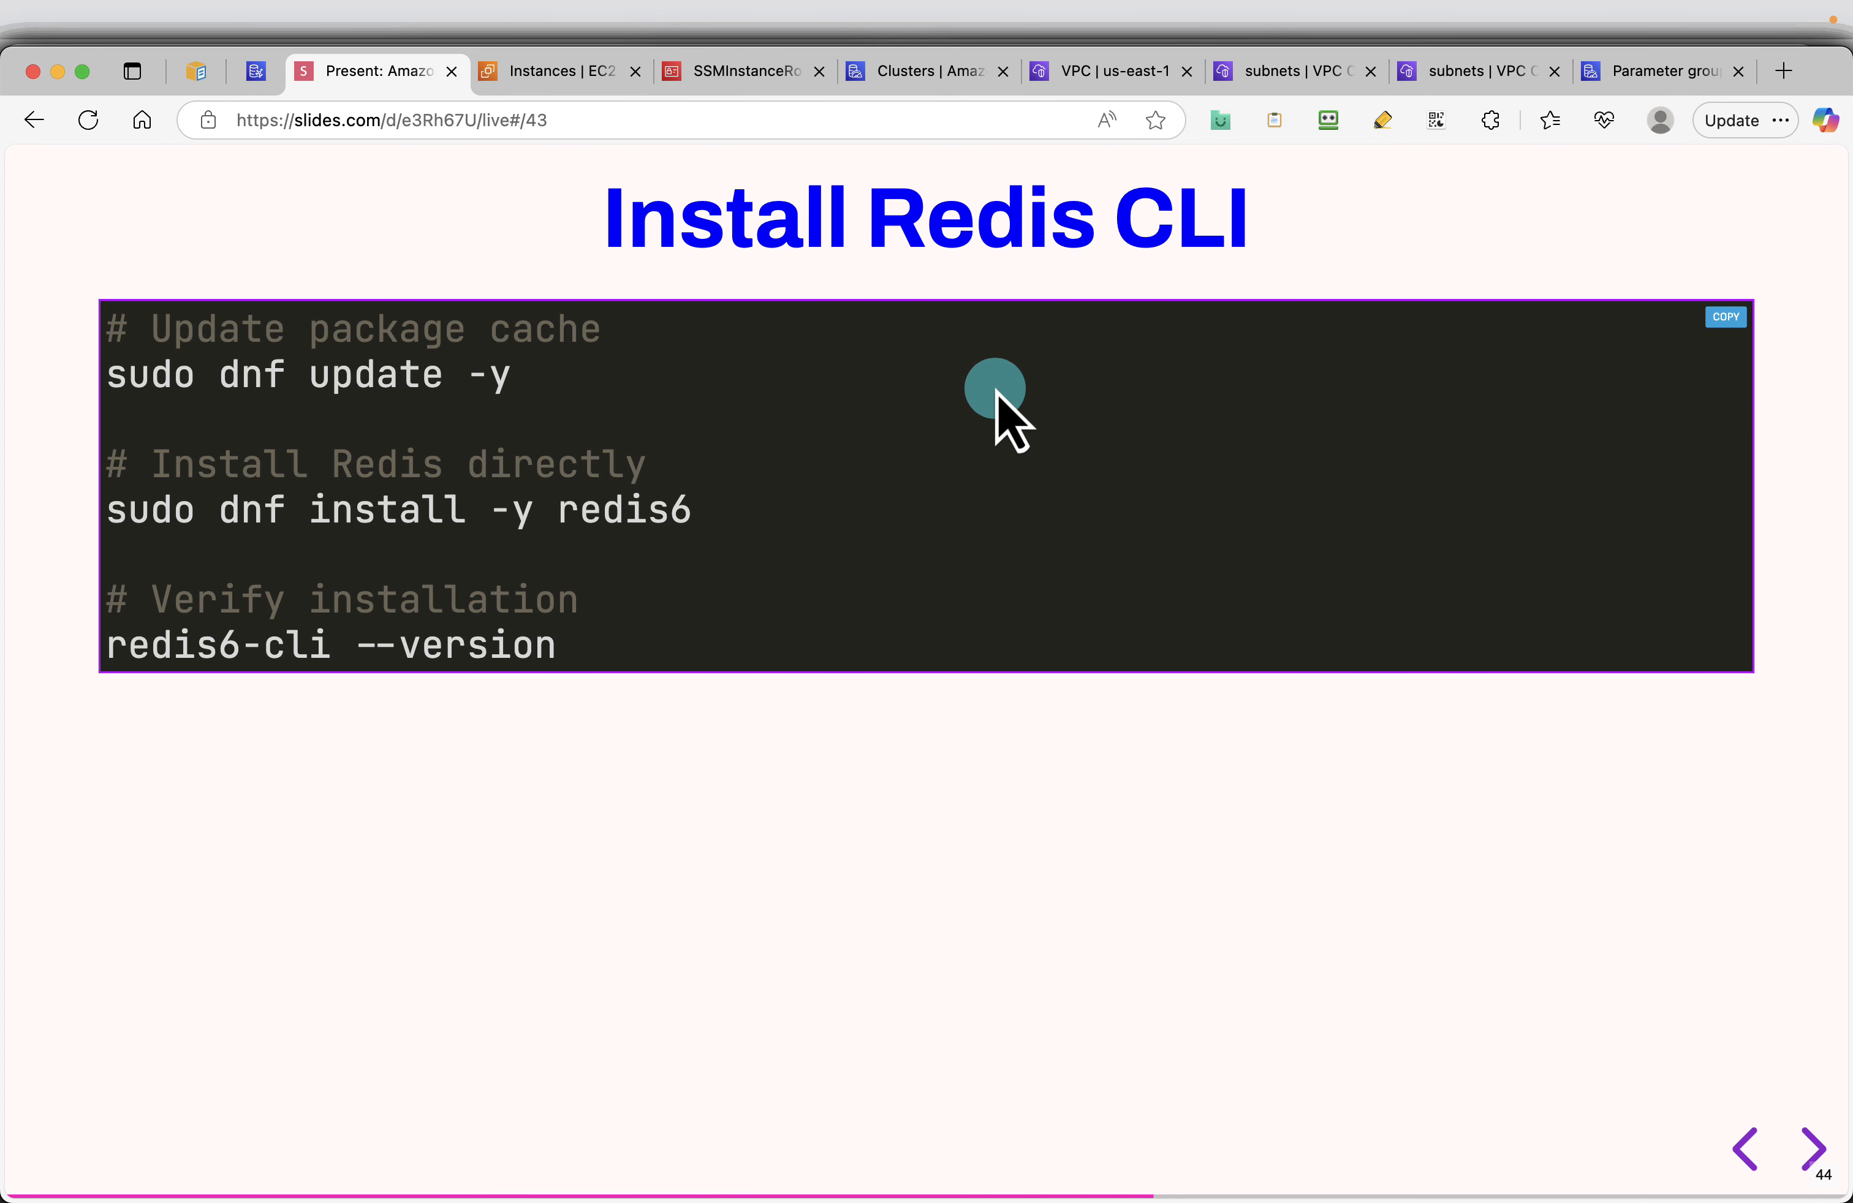
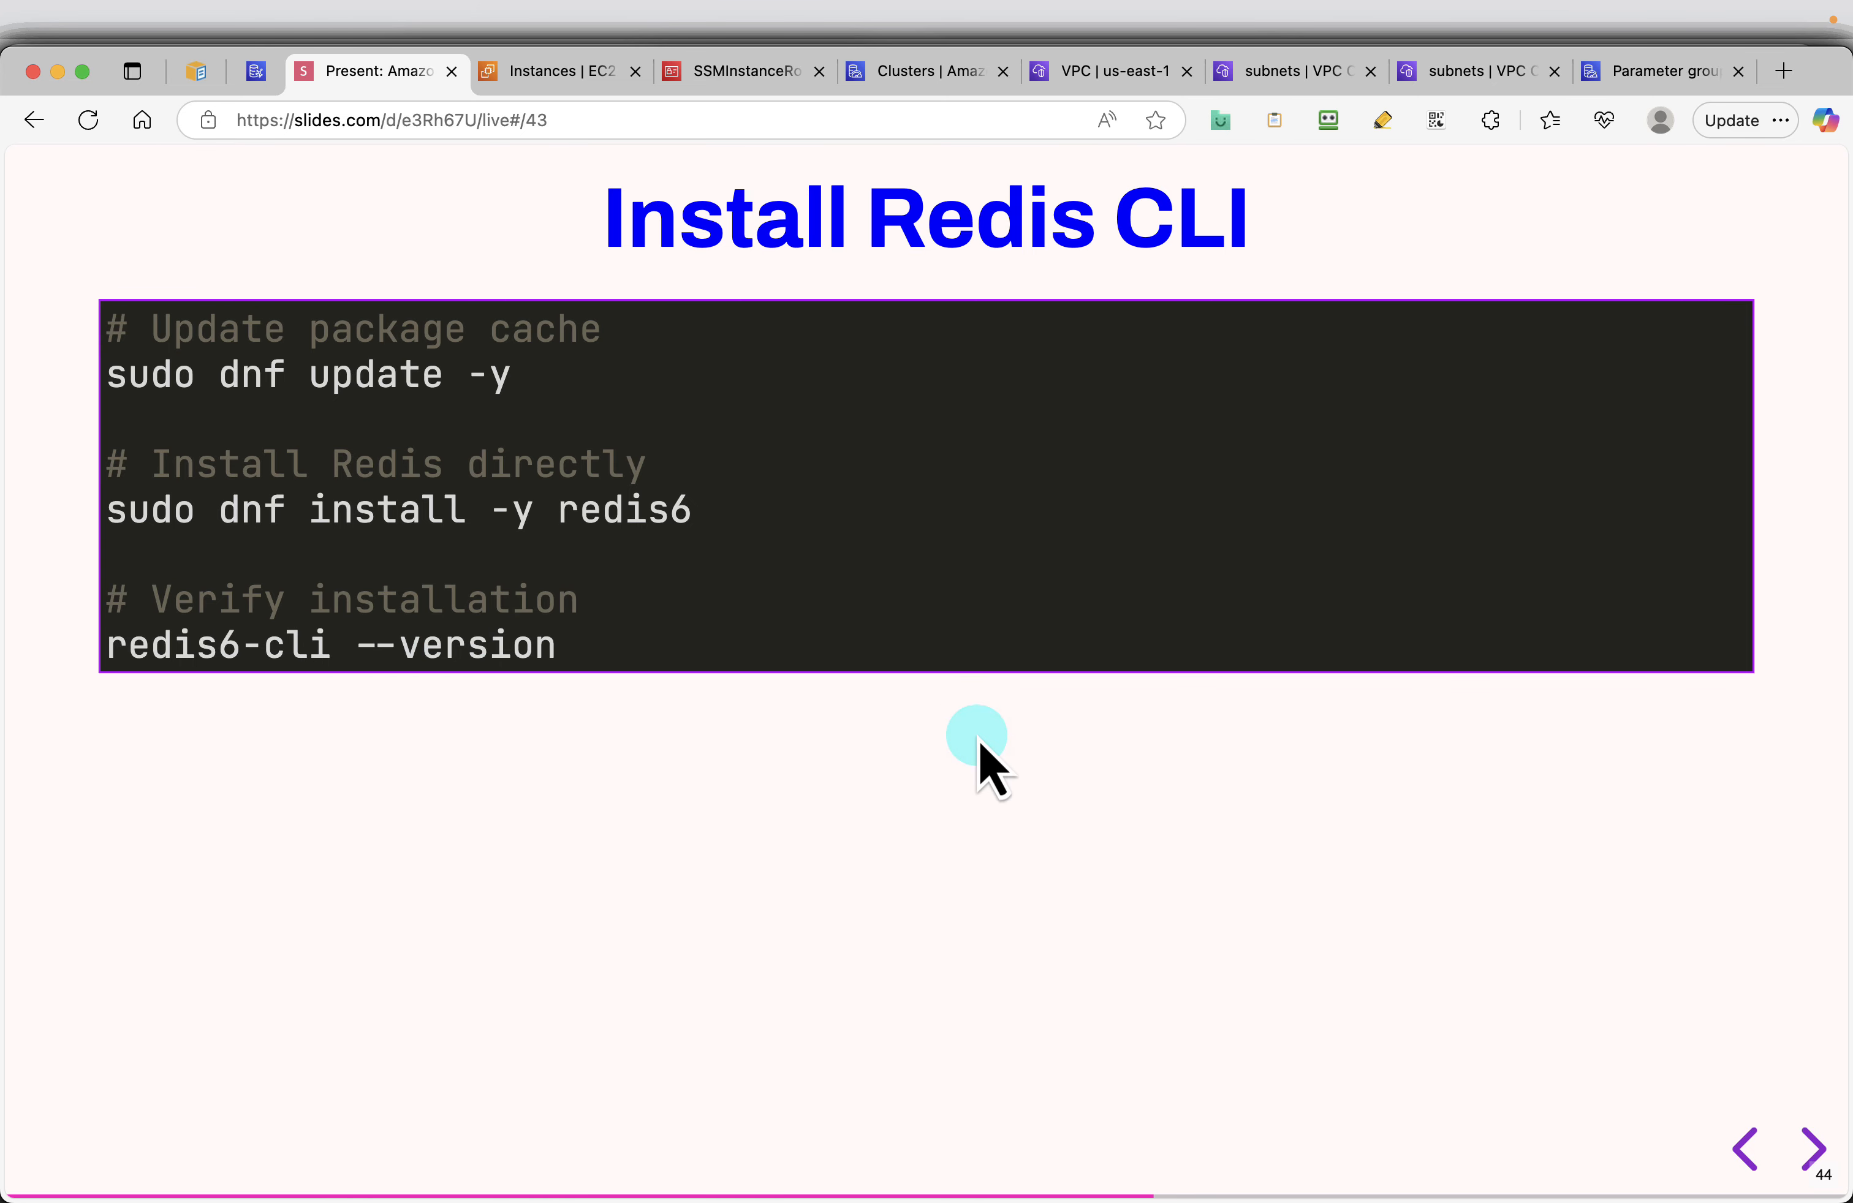
pyautogui.click(1810, 1152)
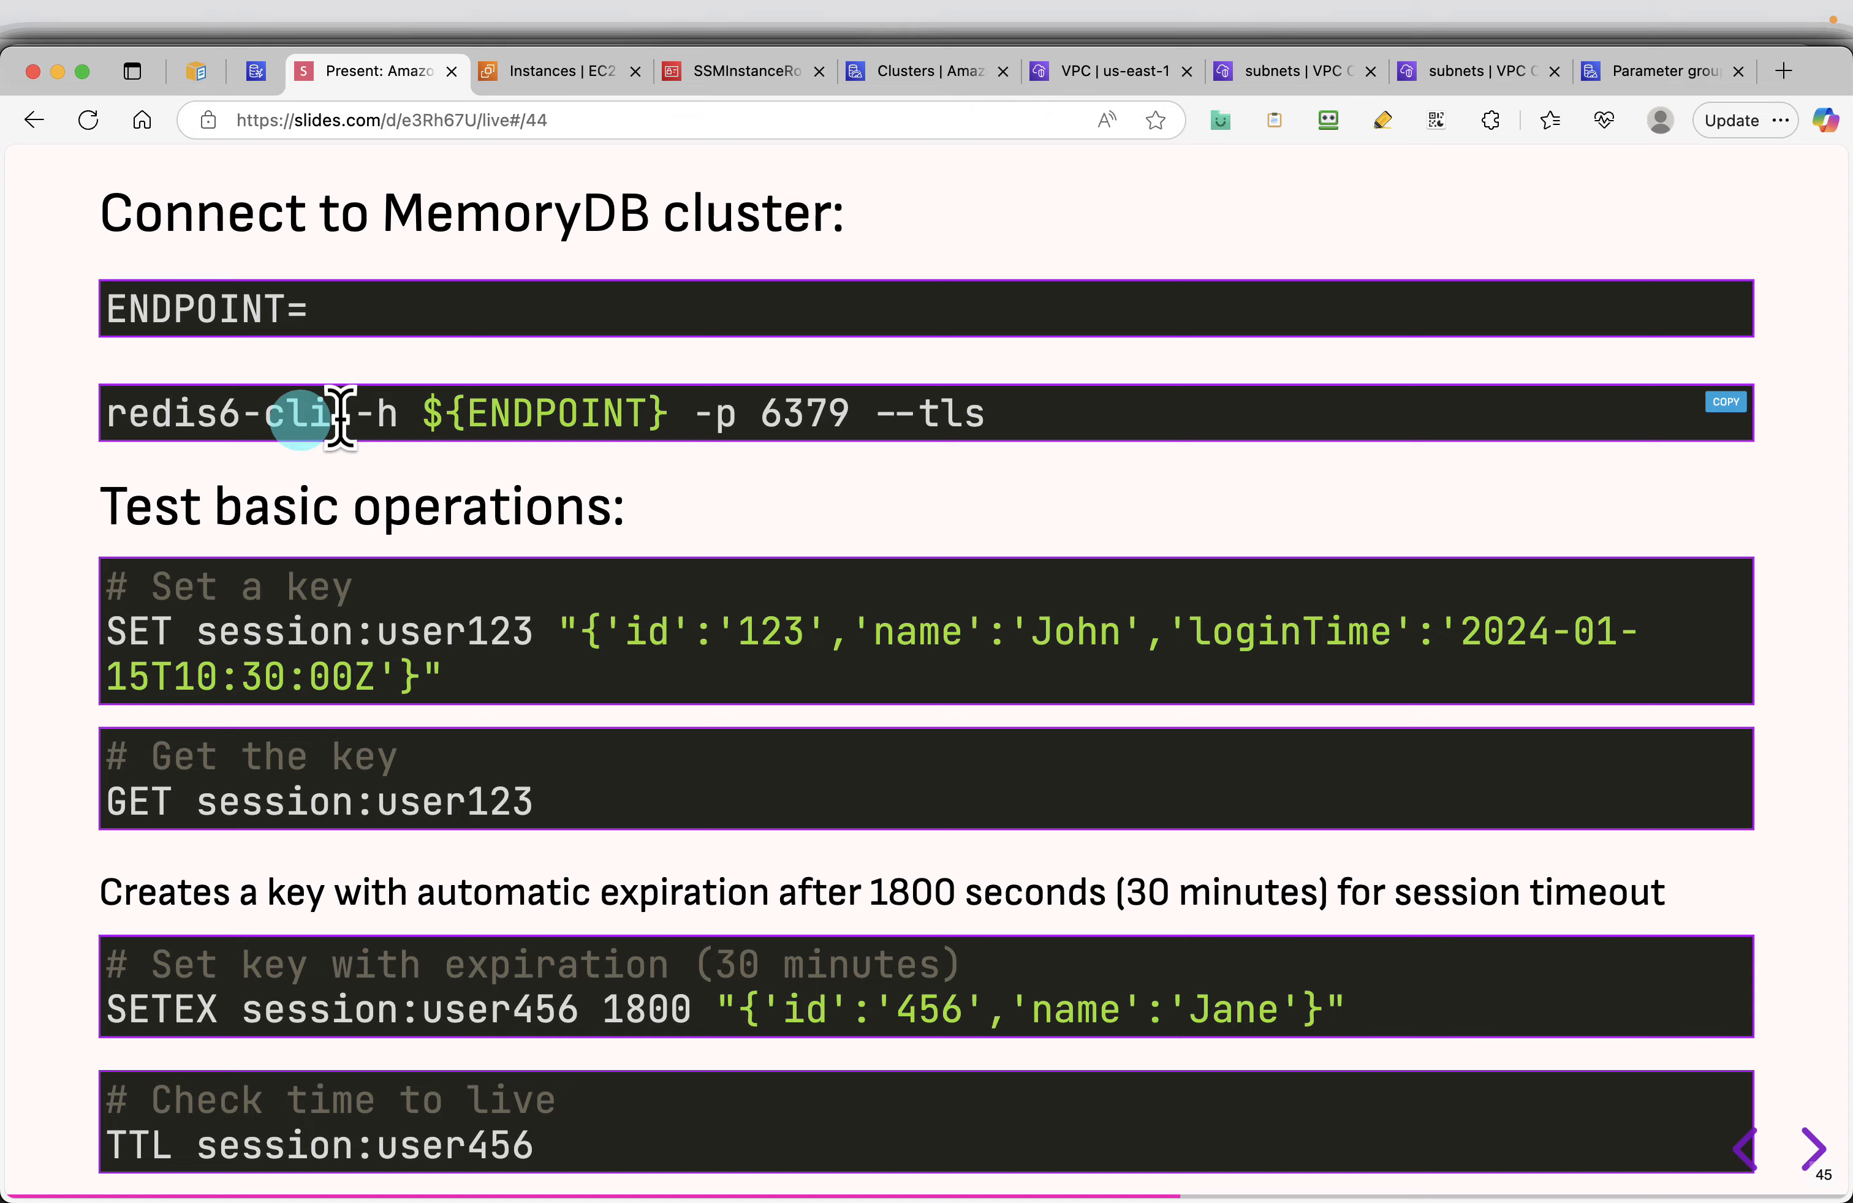
# Refresh the EC2 instances list, place the MemoryDB clusters browser tab directly after the EC2 one and dismiss its open search results
pyautogui.click(559, 72)
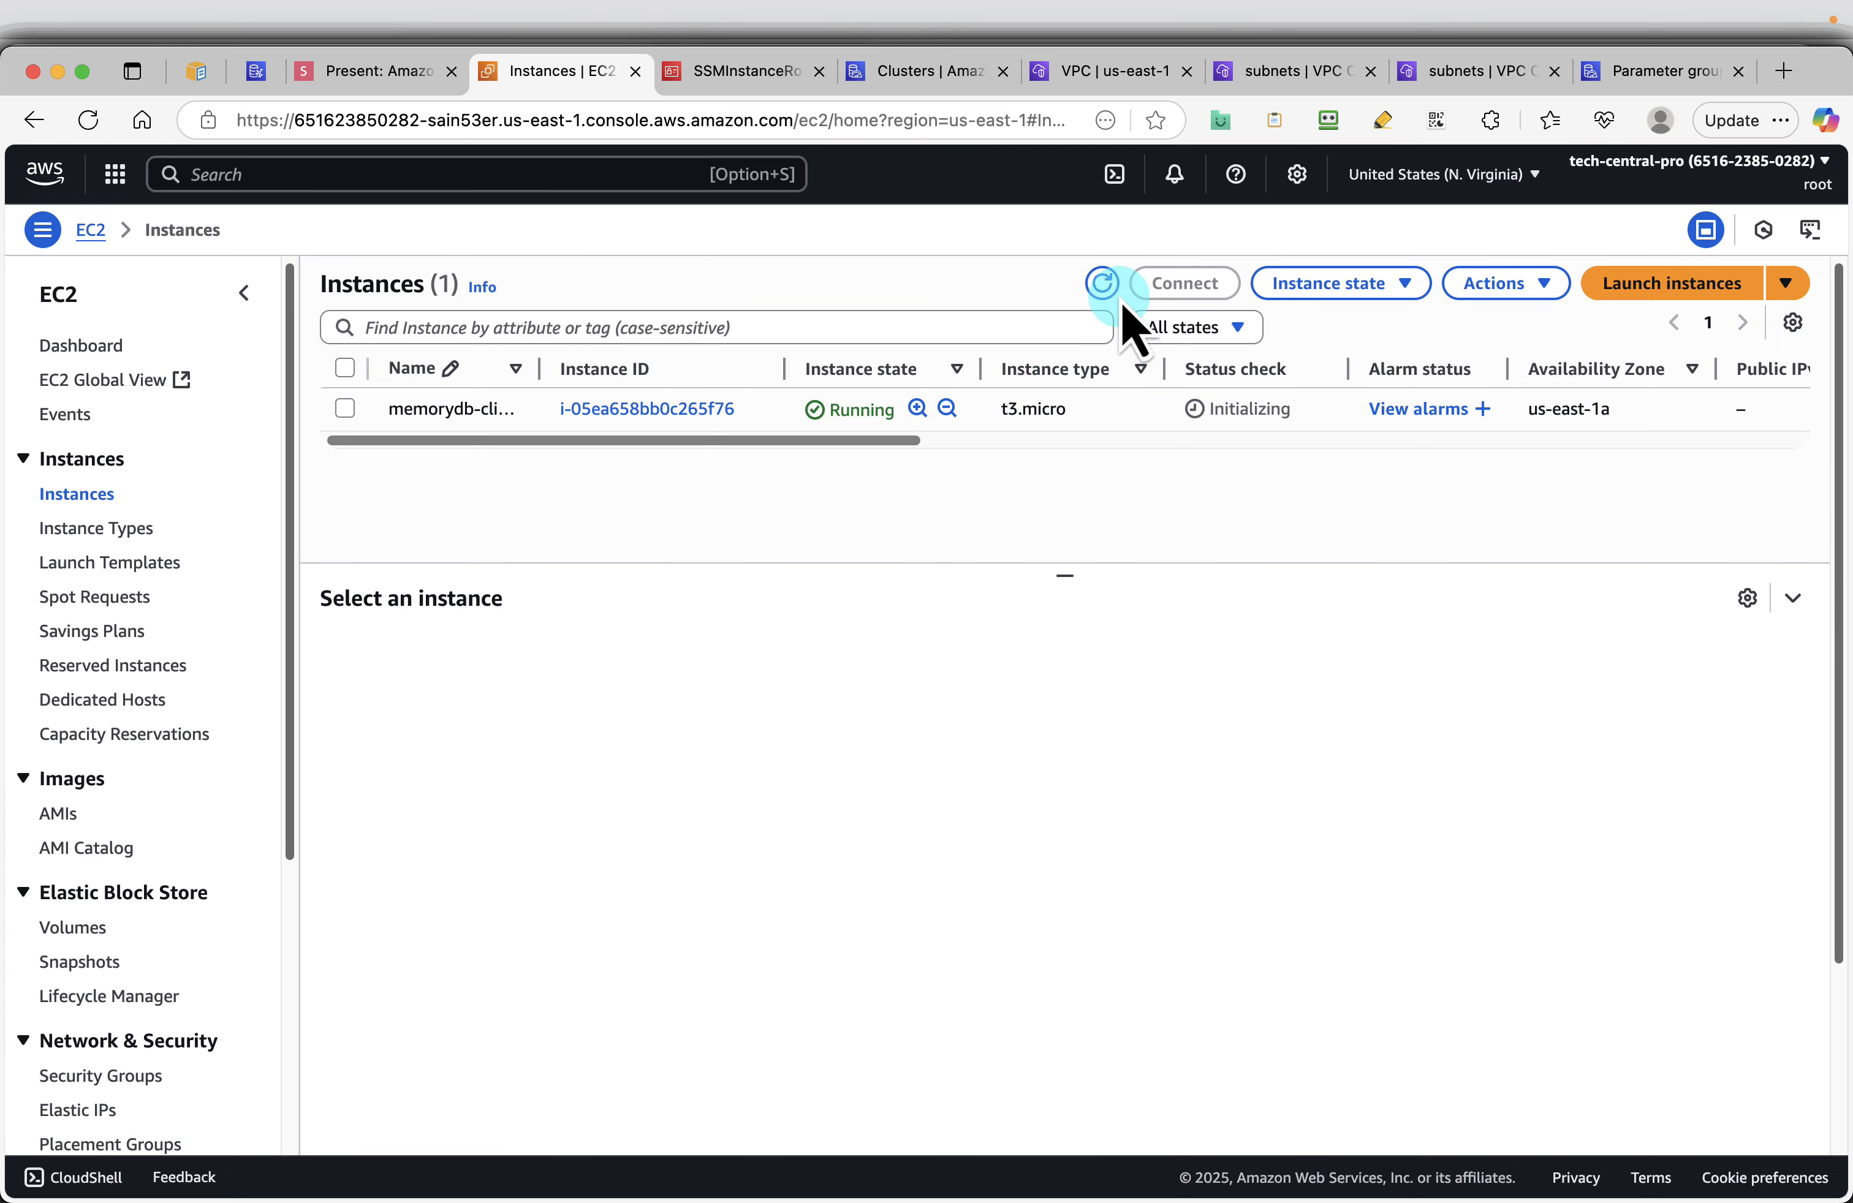
pyautogui.click(1103, 284)
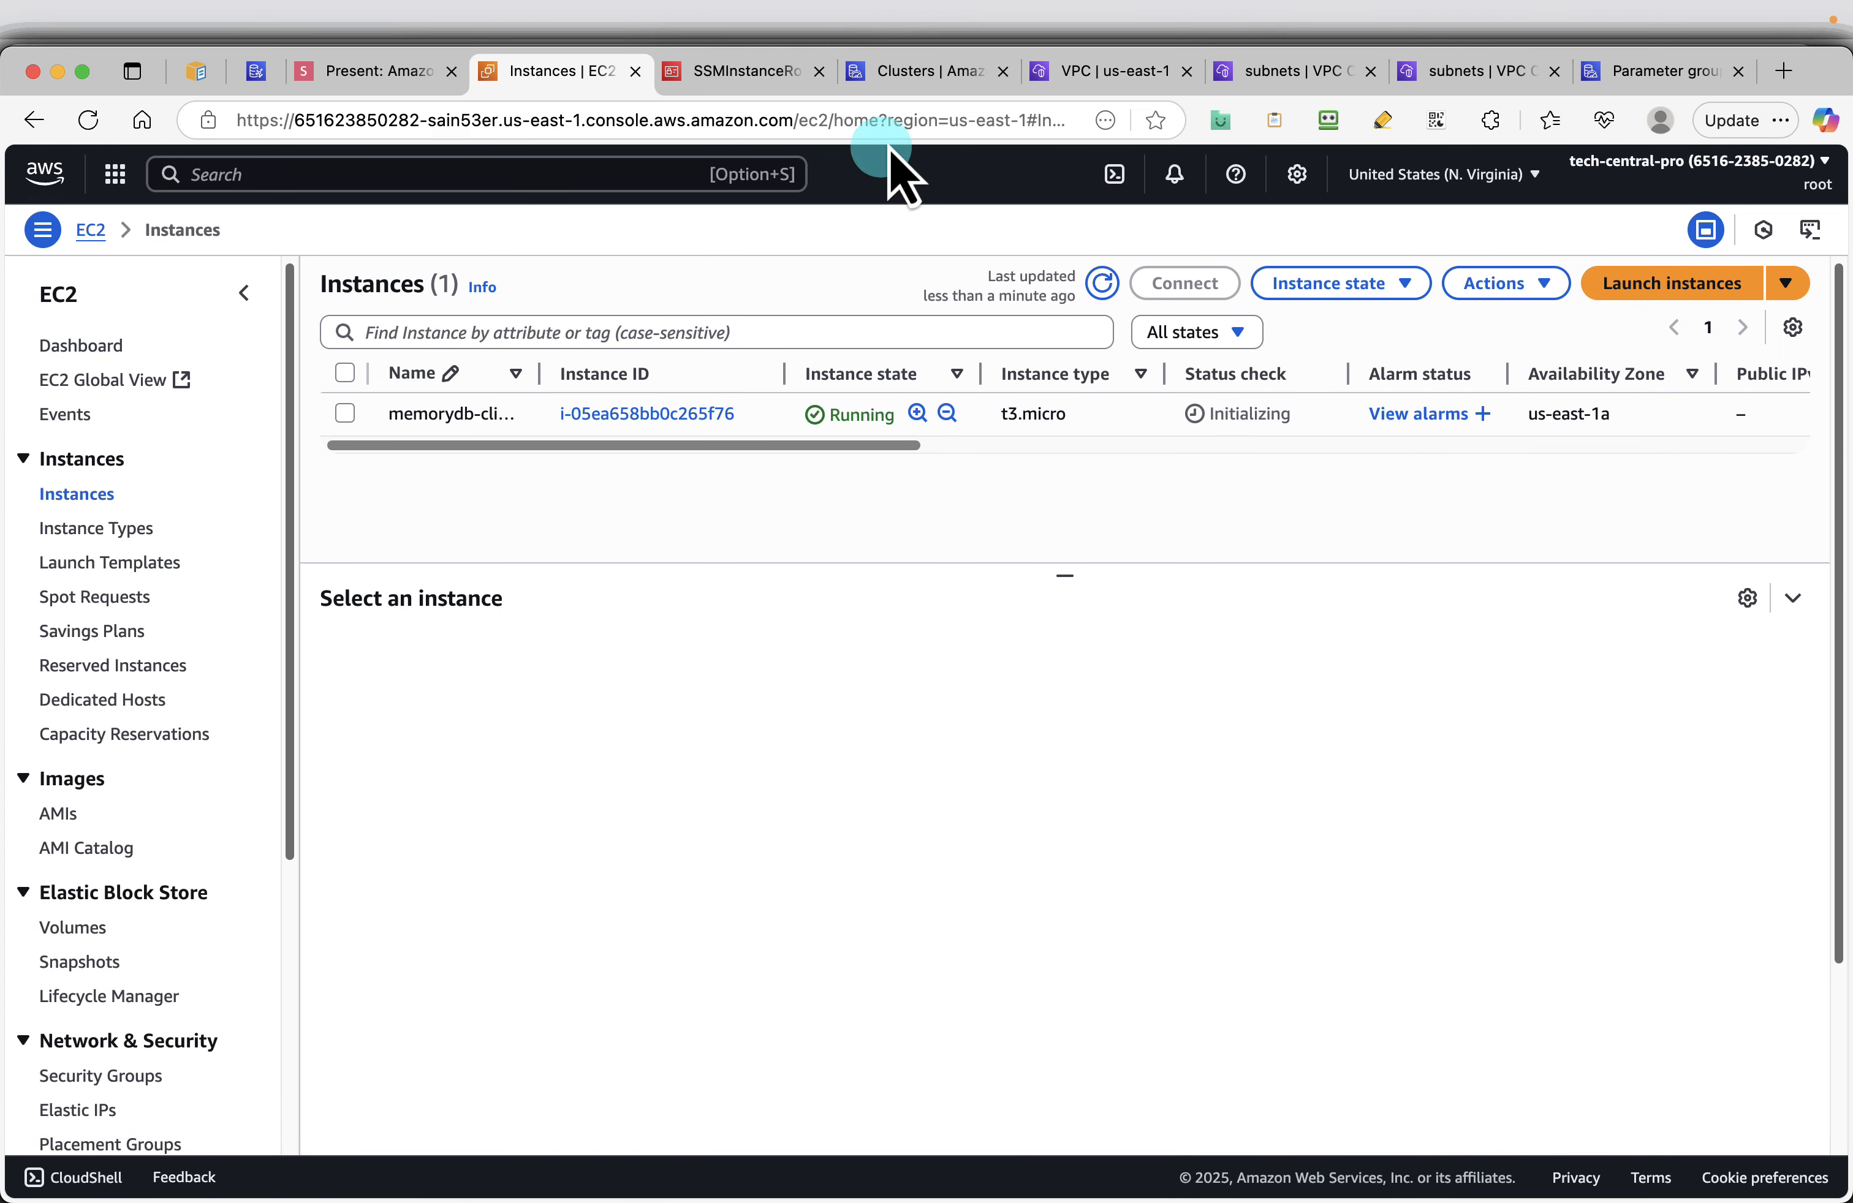
pyautogui.click(930, 82)
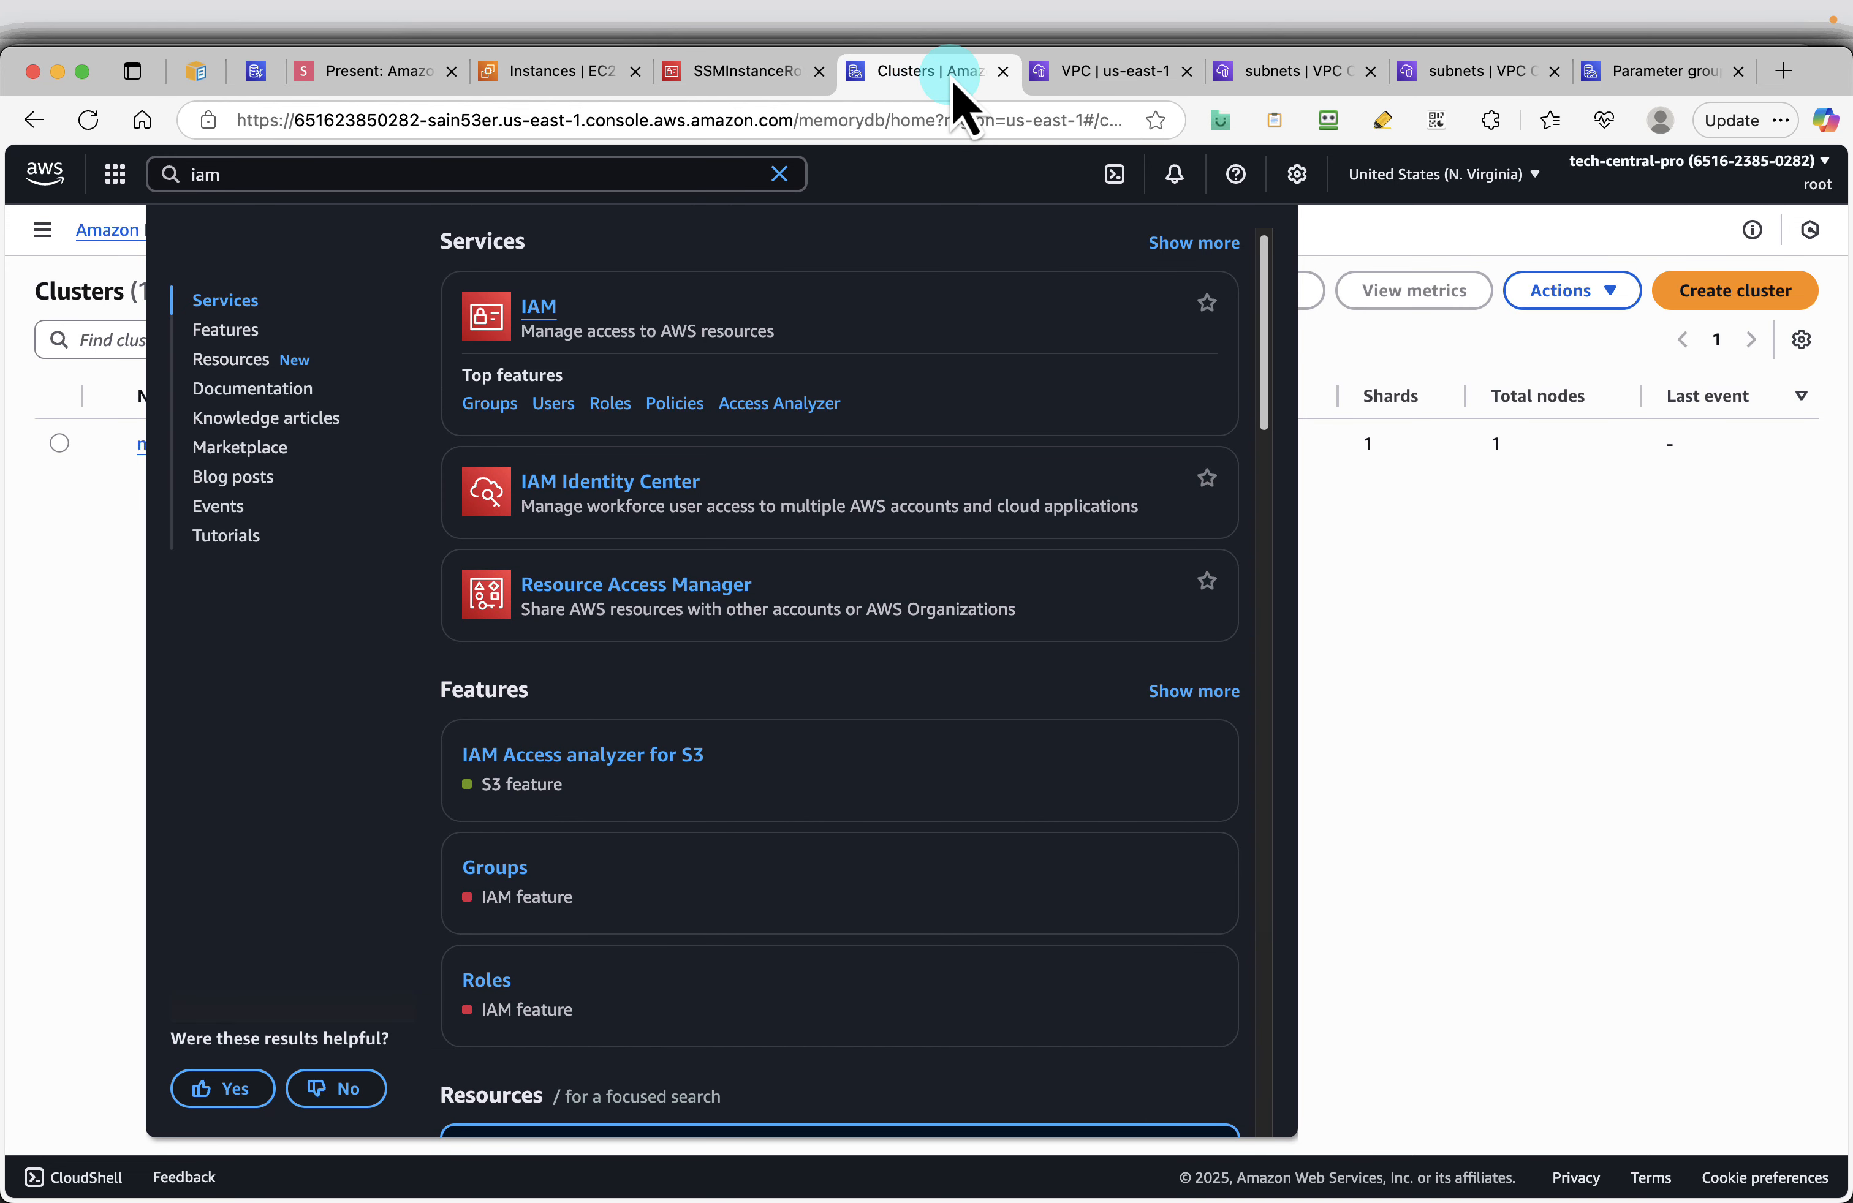
pyautogui.moveTo(951, 82); pyautogui.dragTo(746, 72)
pyautogui.click(1586, 676)
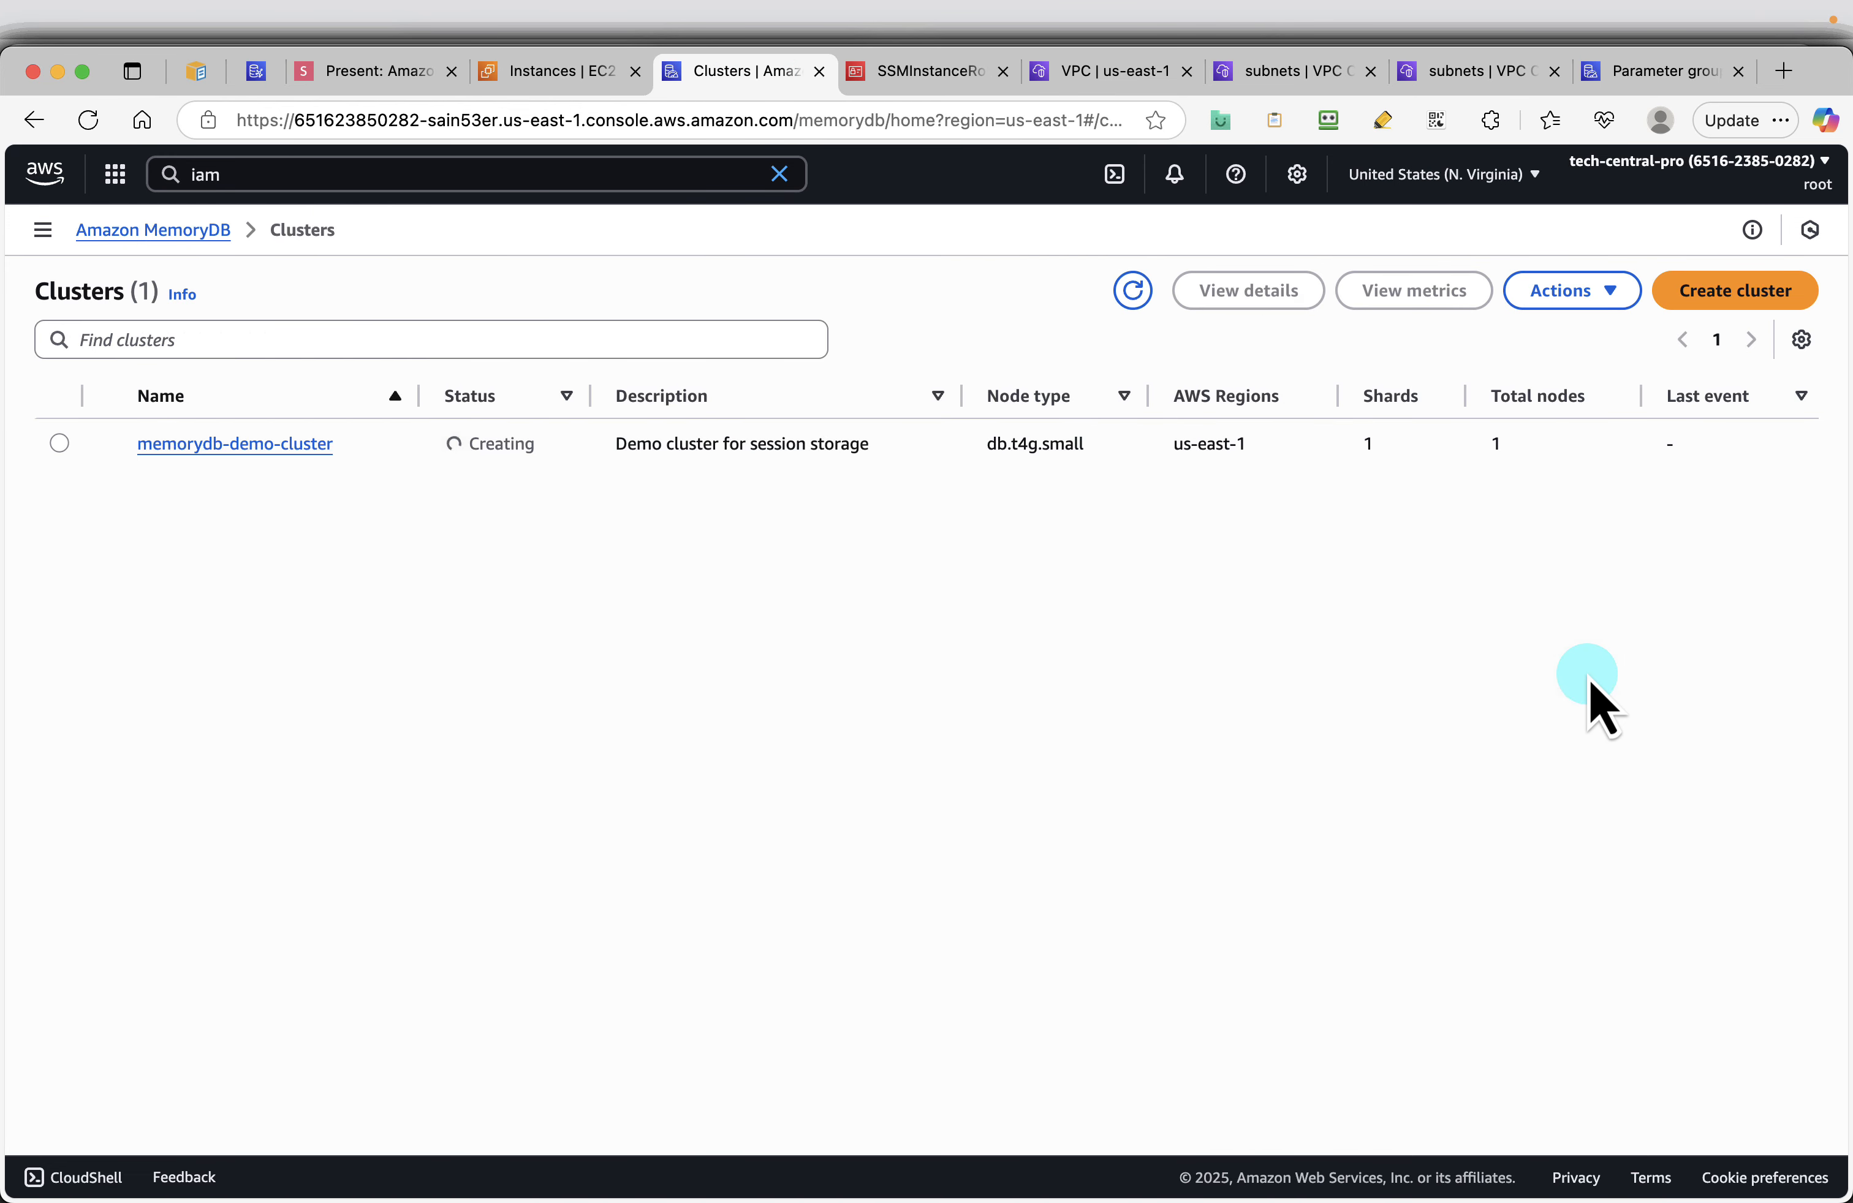
# Check the EC2 instance and MemoryDB cluster statuses, and open the details of memorydb-demo-cluster to review its endpoint and shards
pyautogui.click(588, 78)
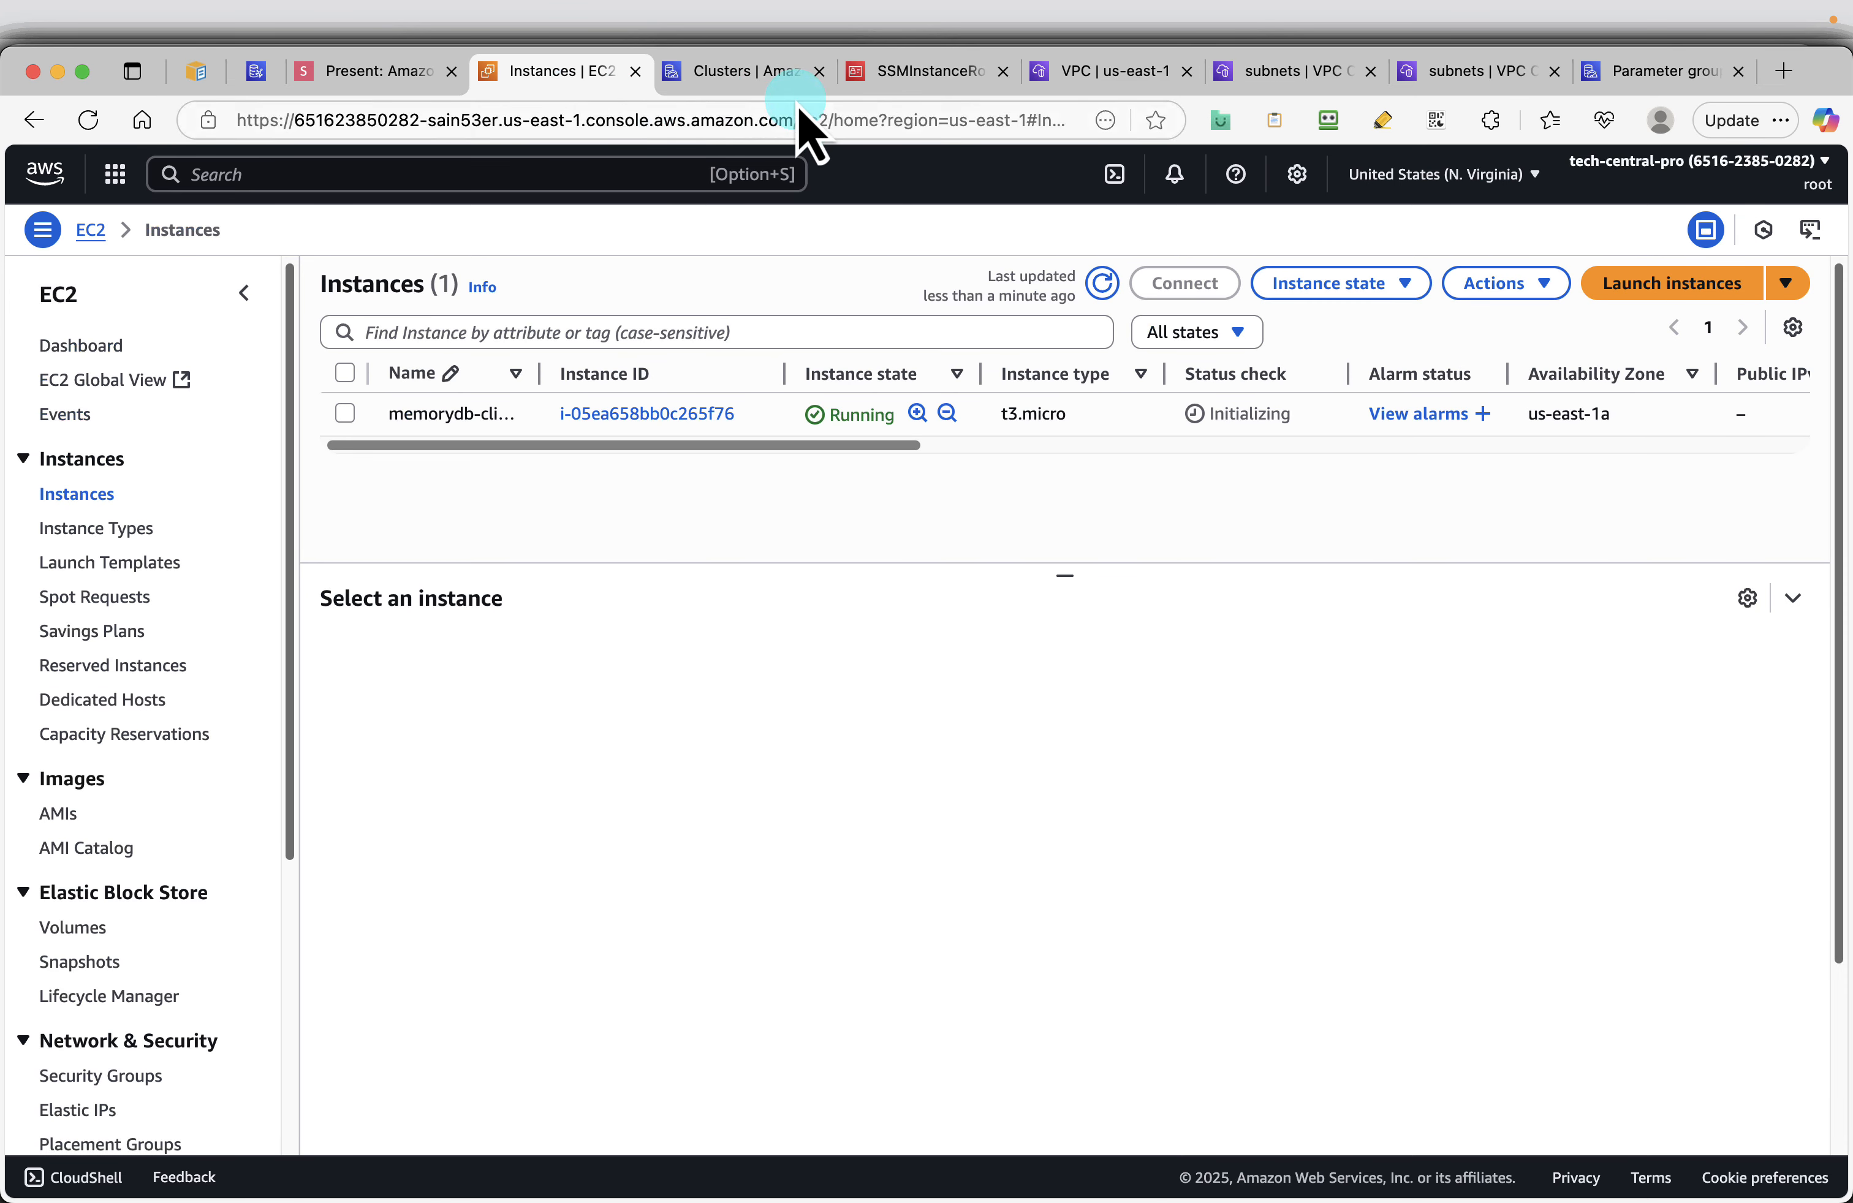
pyautogui.click(748, 84)
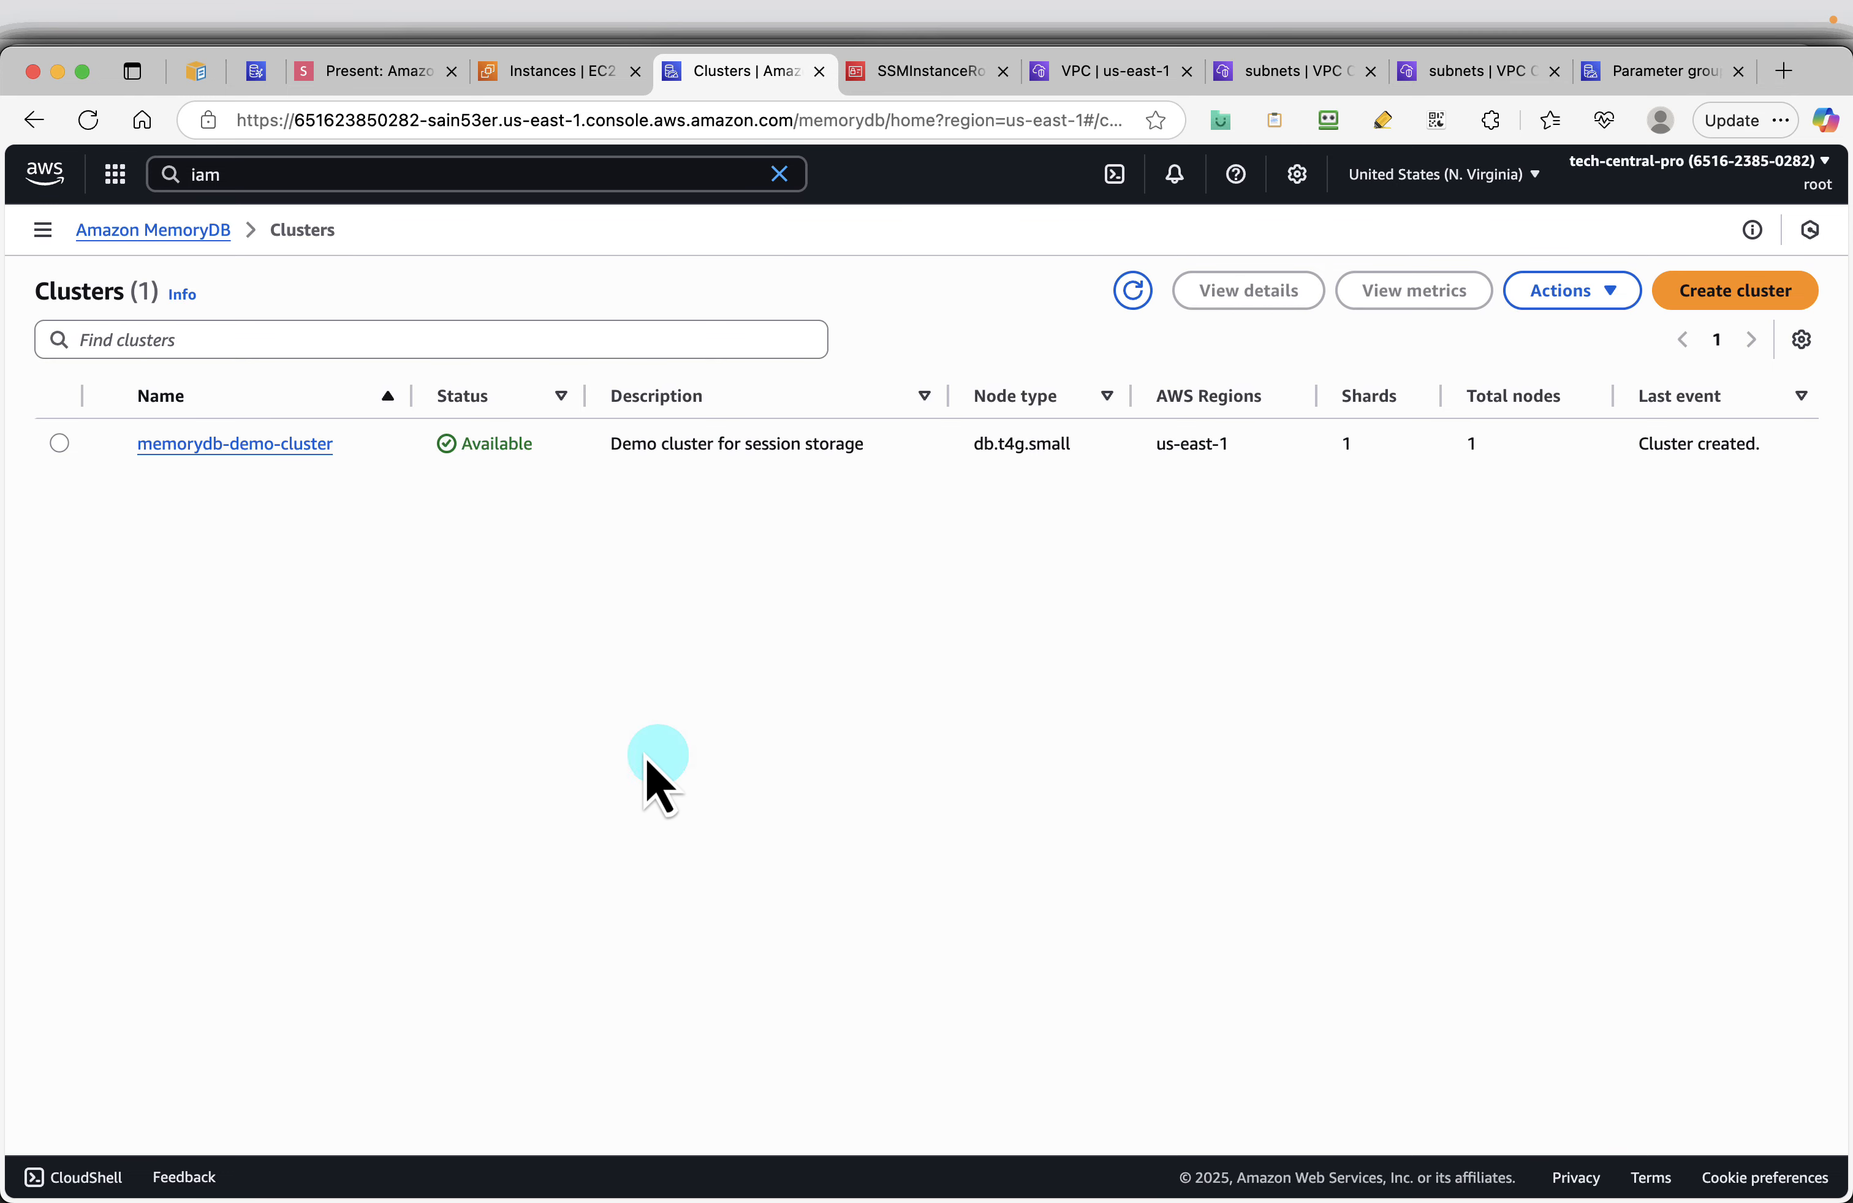
pyautogui.click(237, 444)
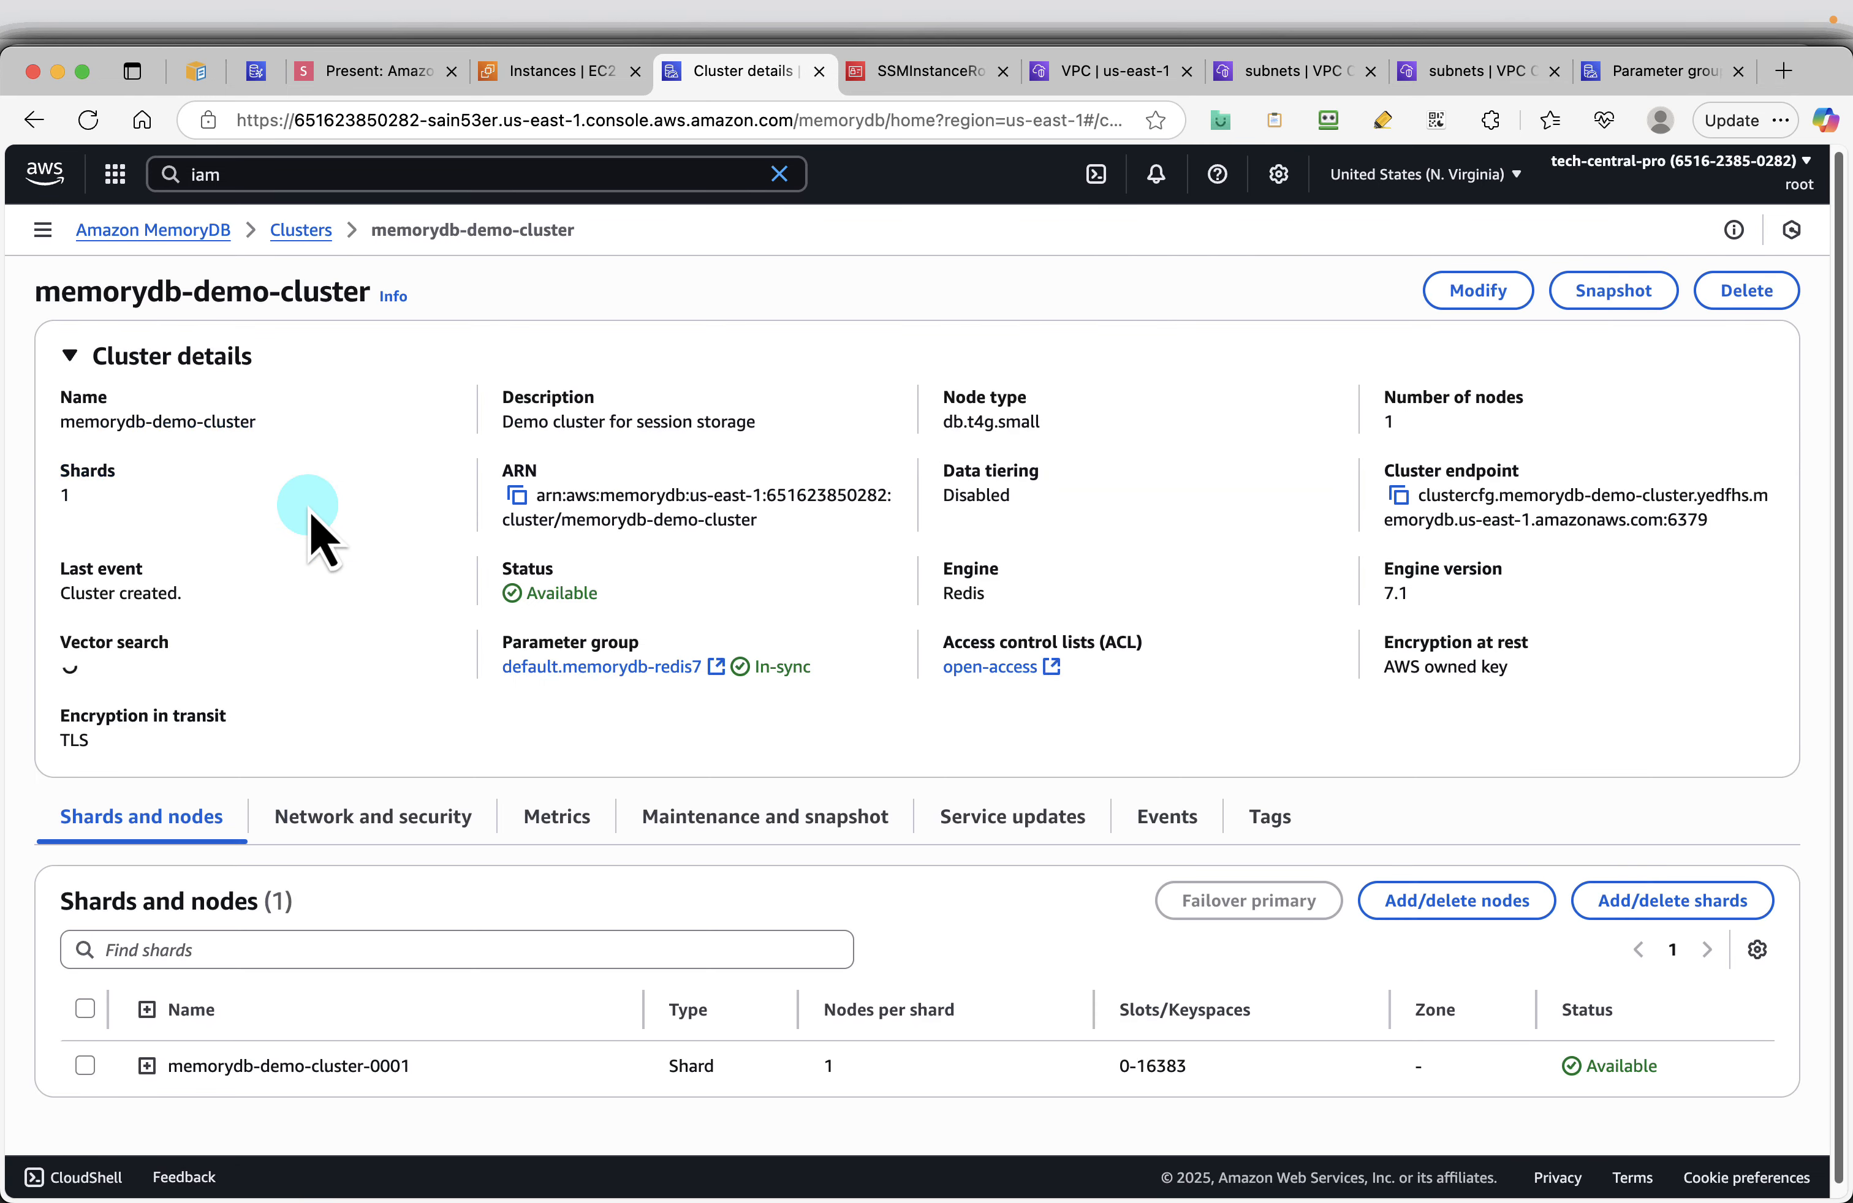
pyautogui.scroll(-1, 530, 782)
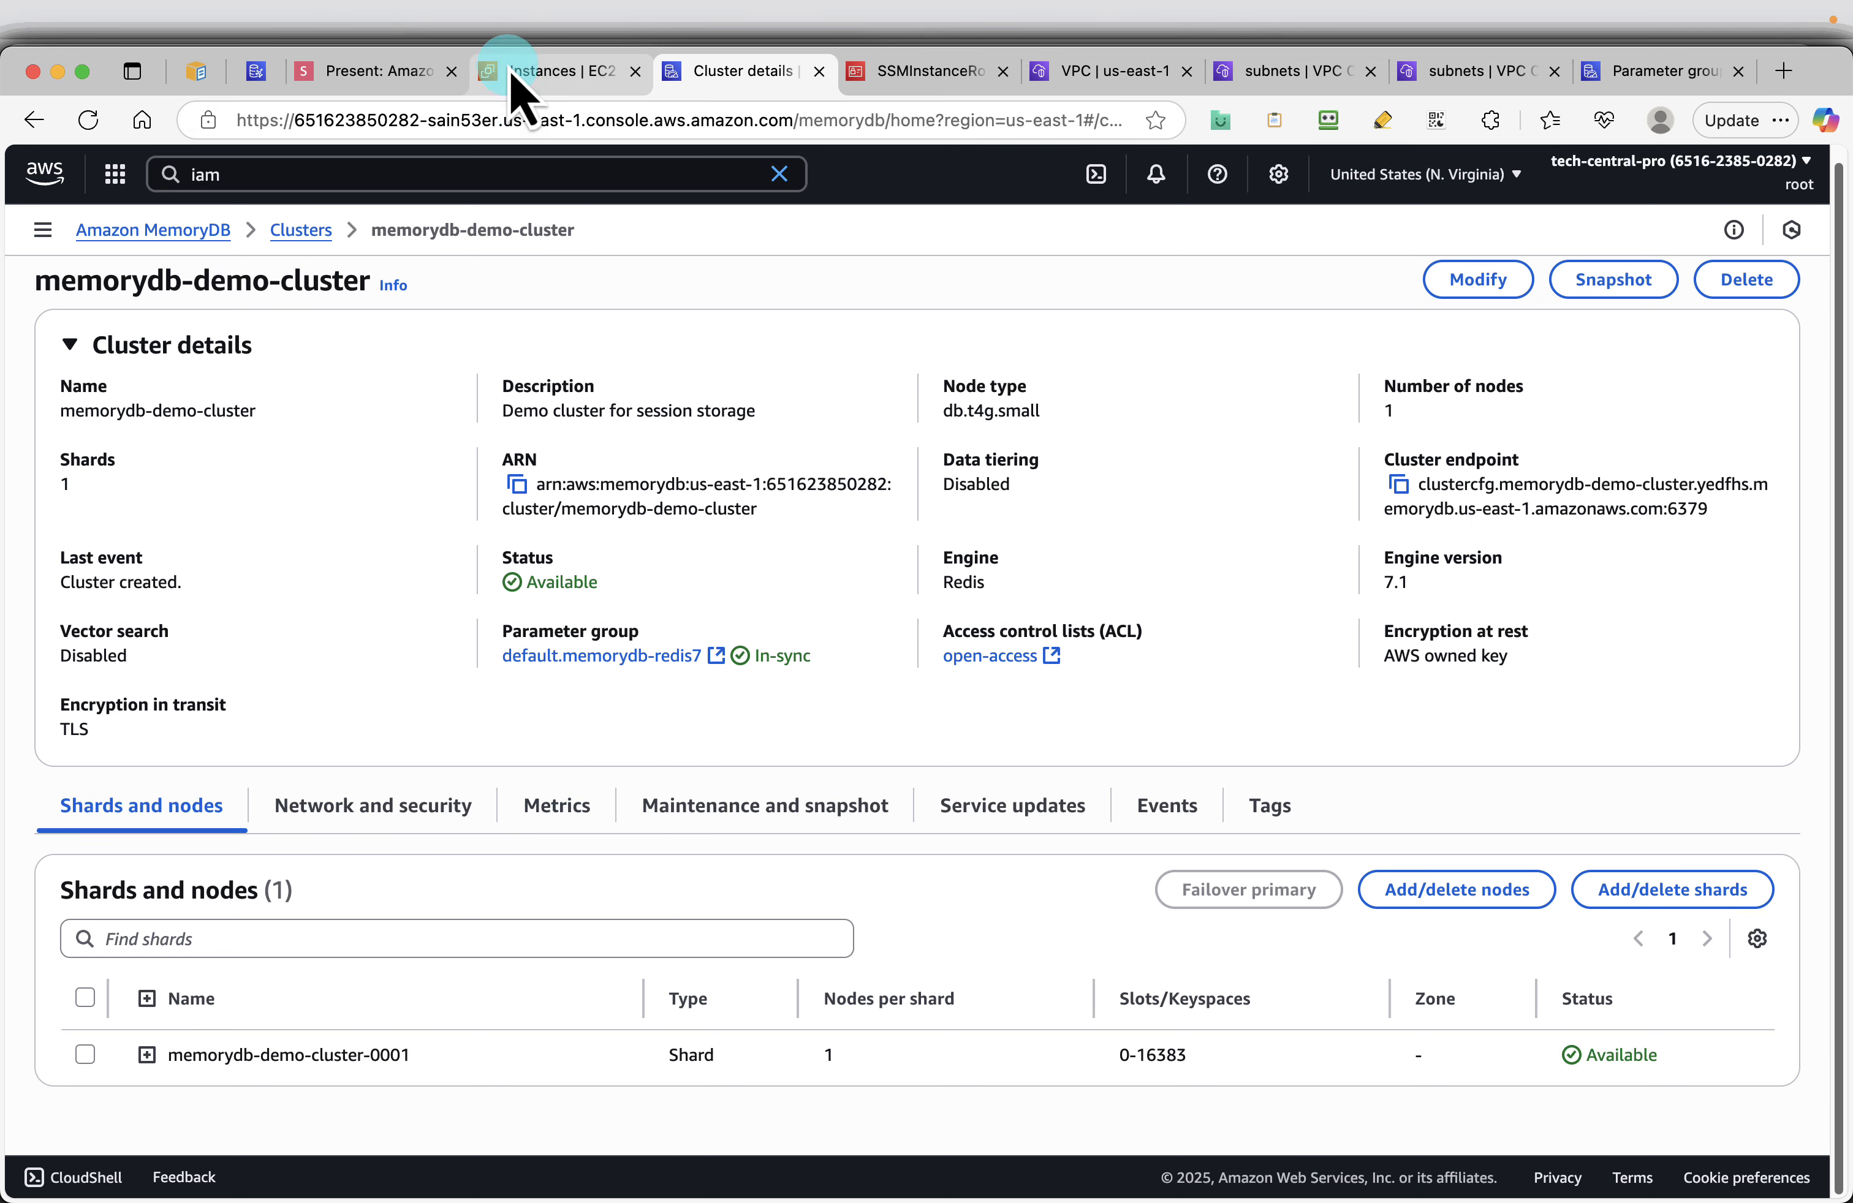
# Refresh the EC2 instance list and connect to the memorydb-client instance through Session Manager
pyautogui.click(535, 72)
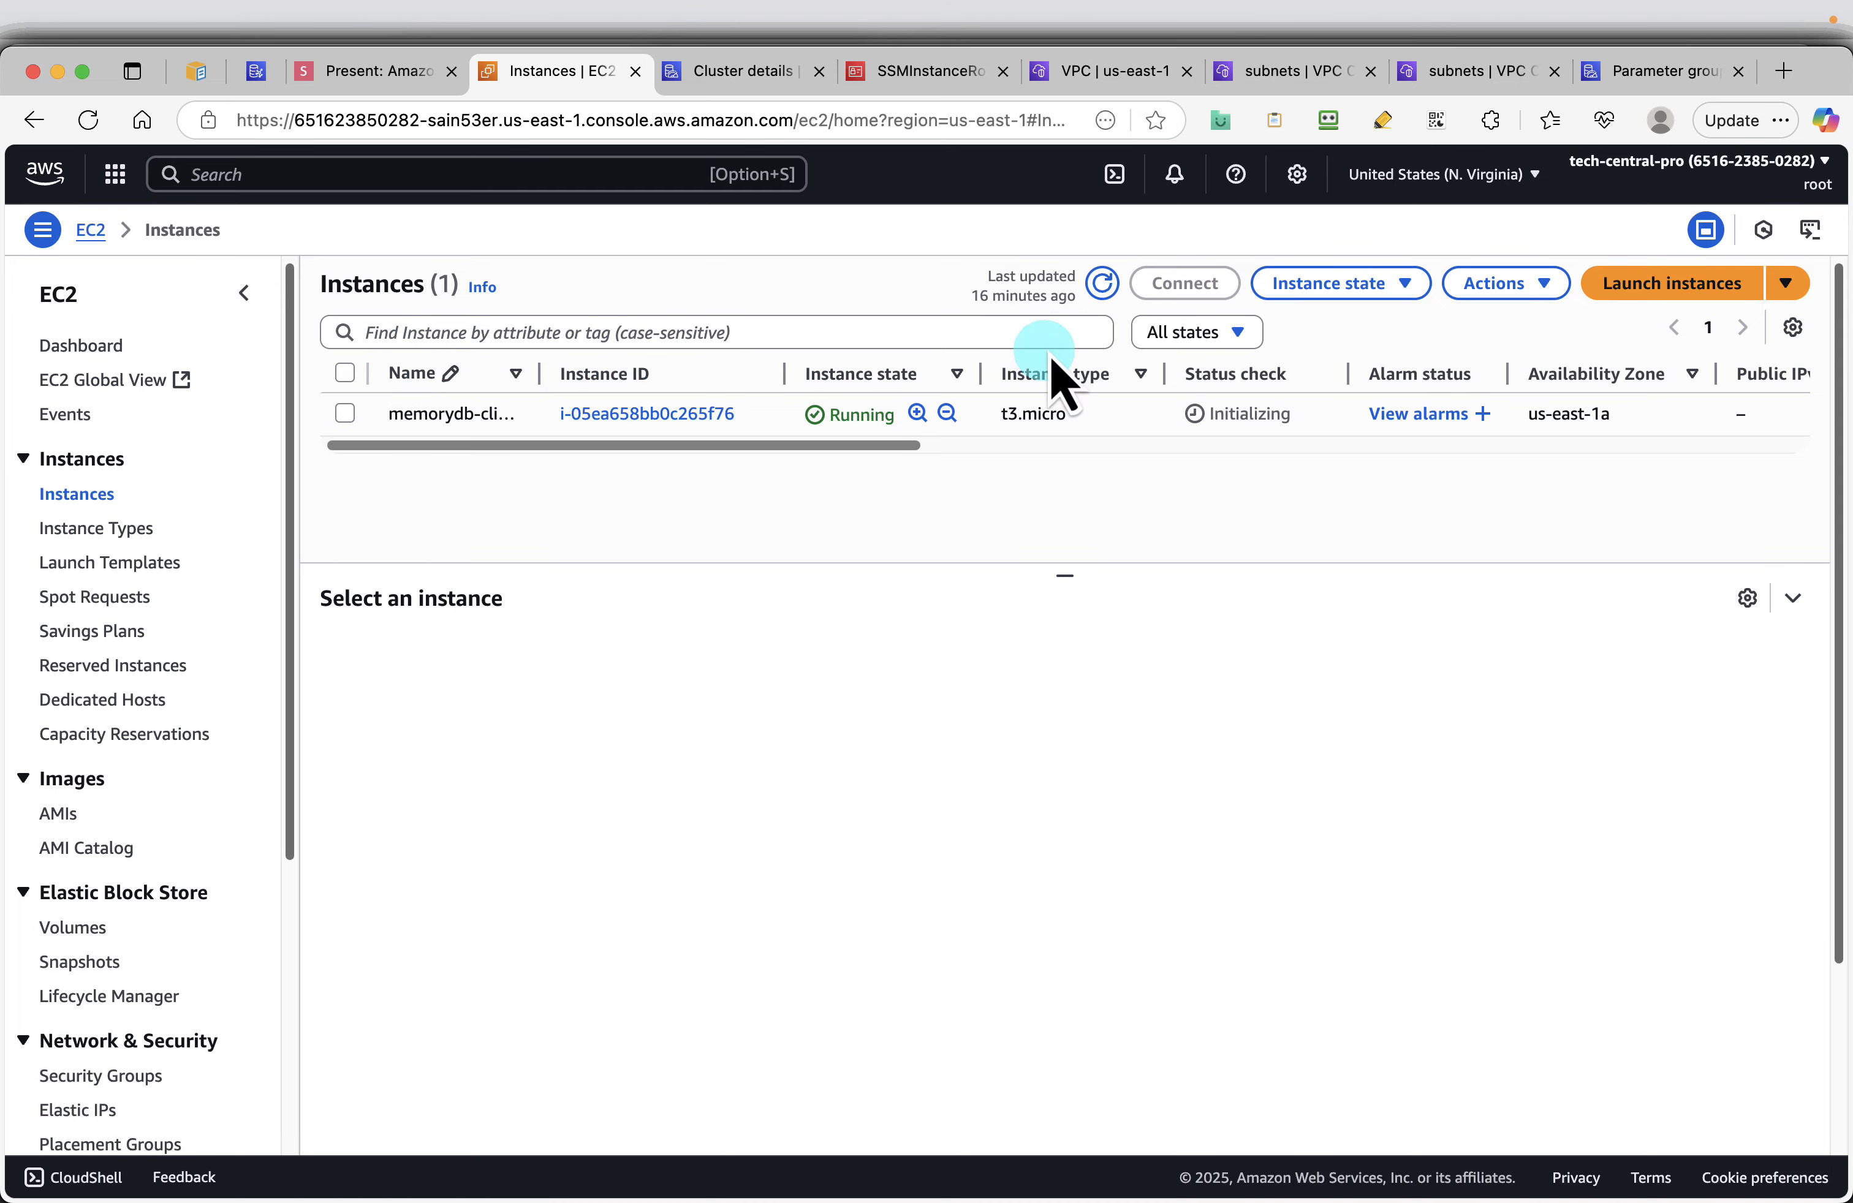
pyautogui.click(1103, 283)
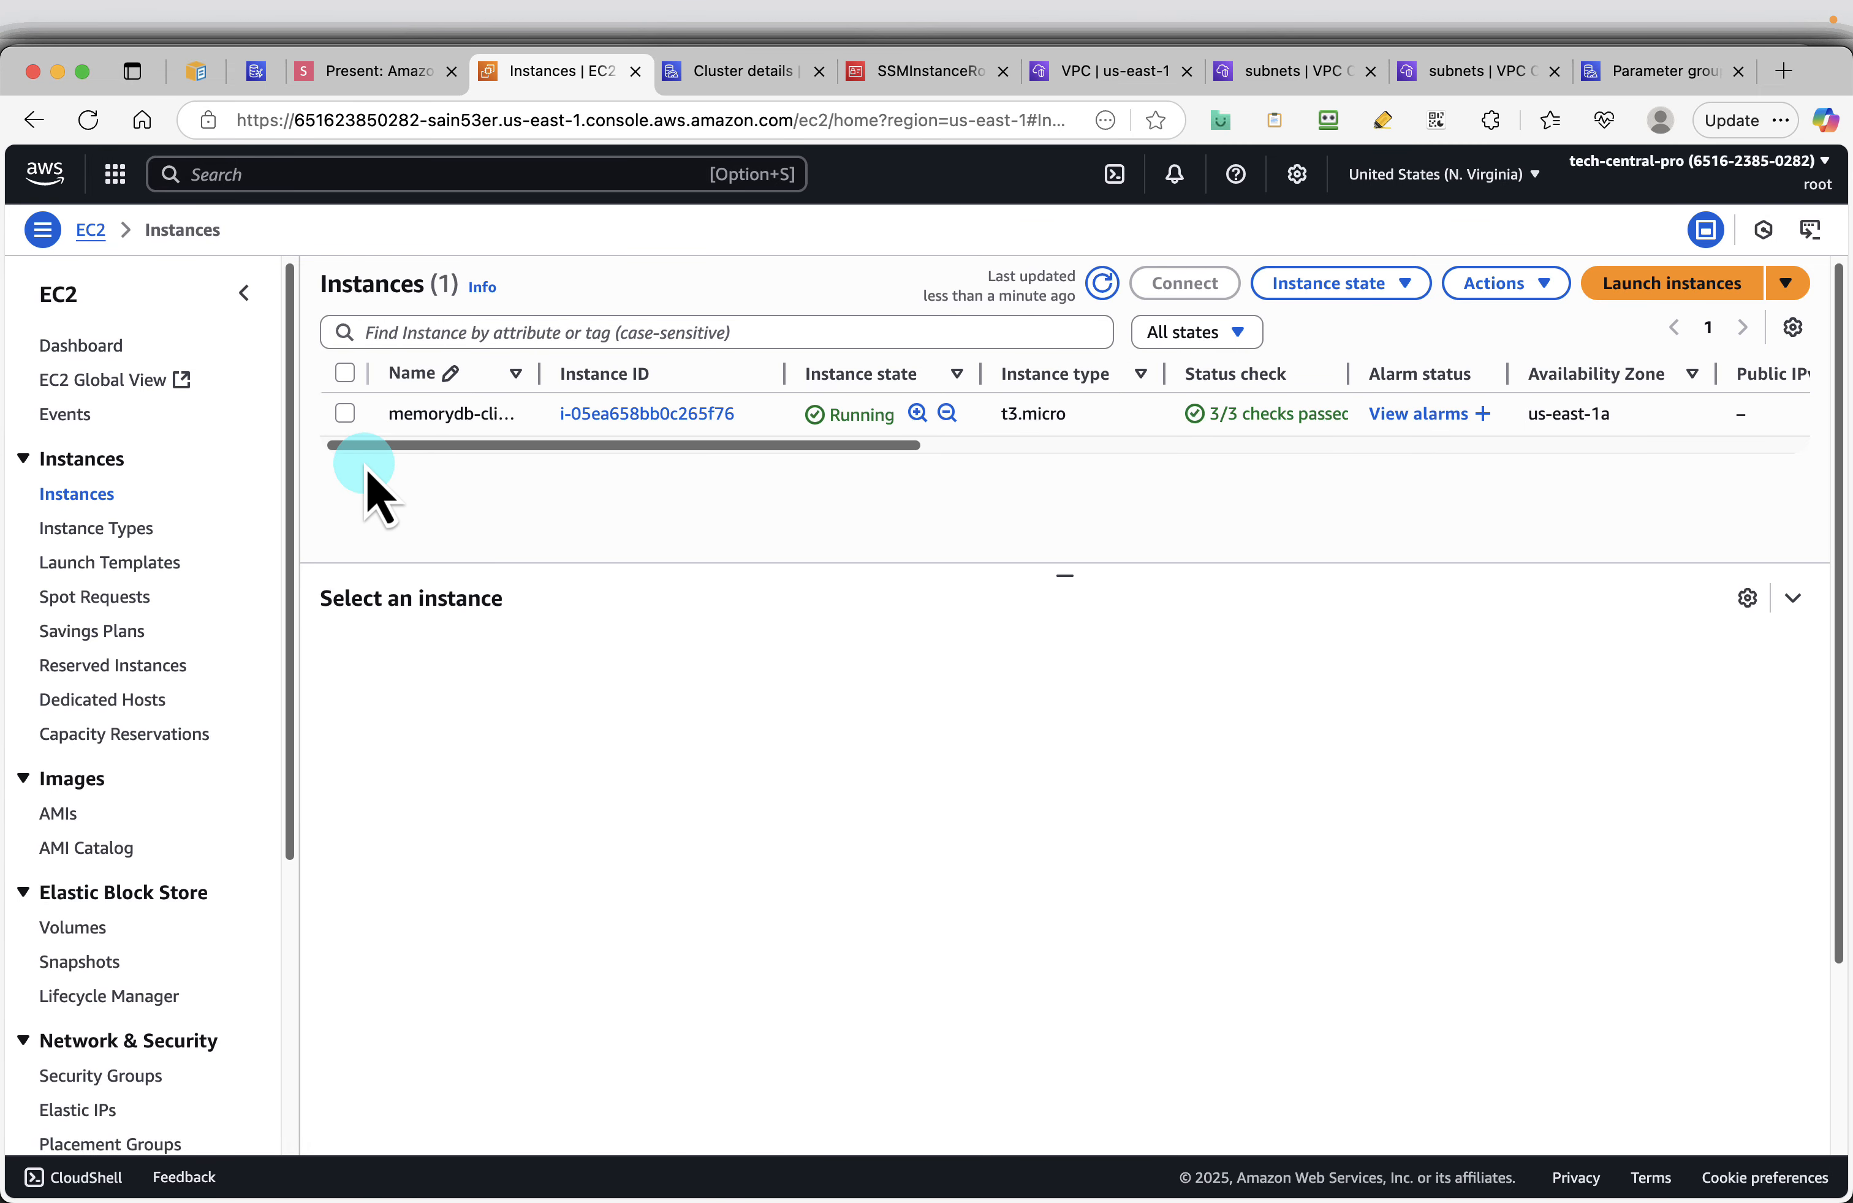
pyautogui.click(345, 414)
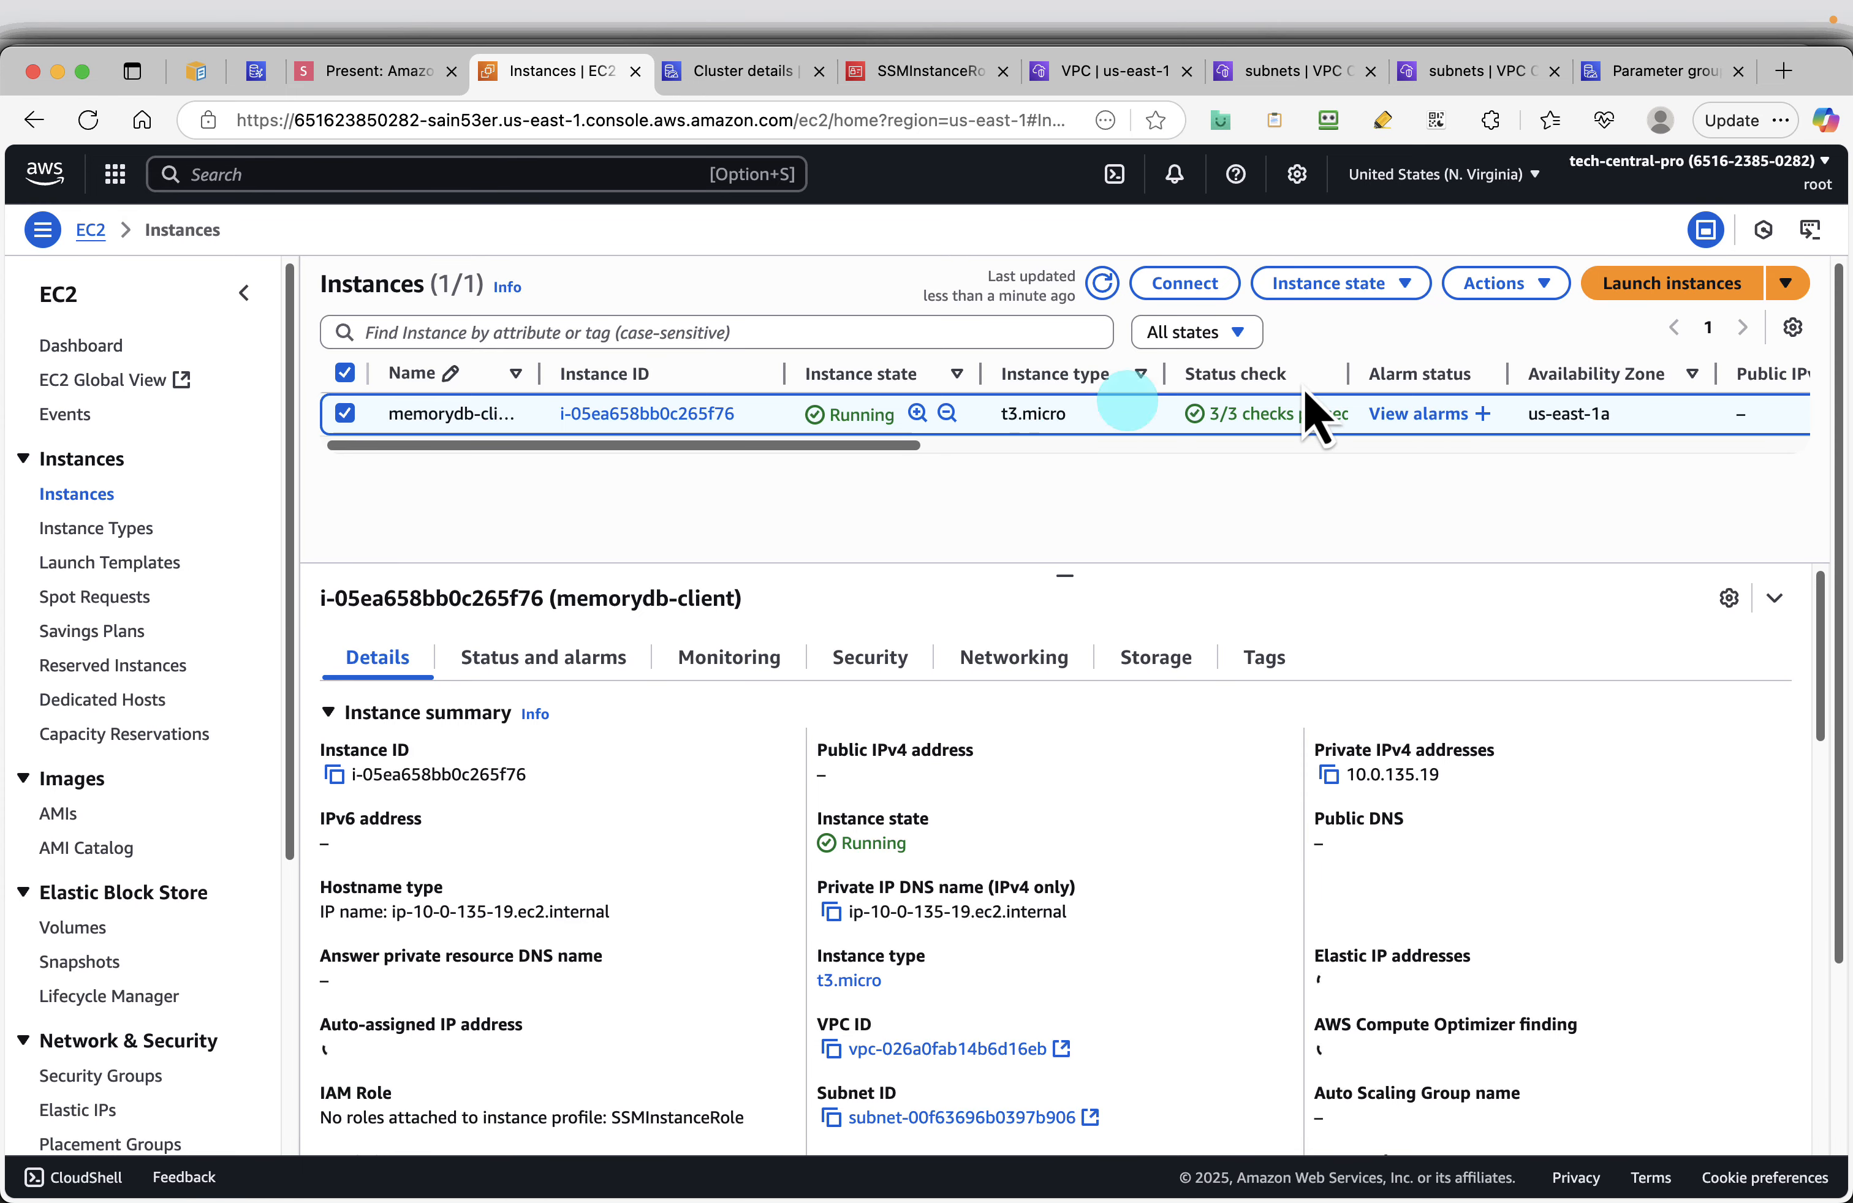
pyautogui.click(1203, 284)
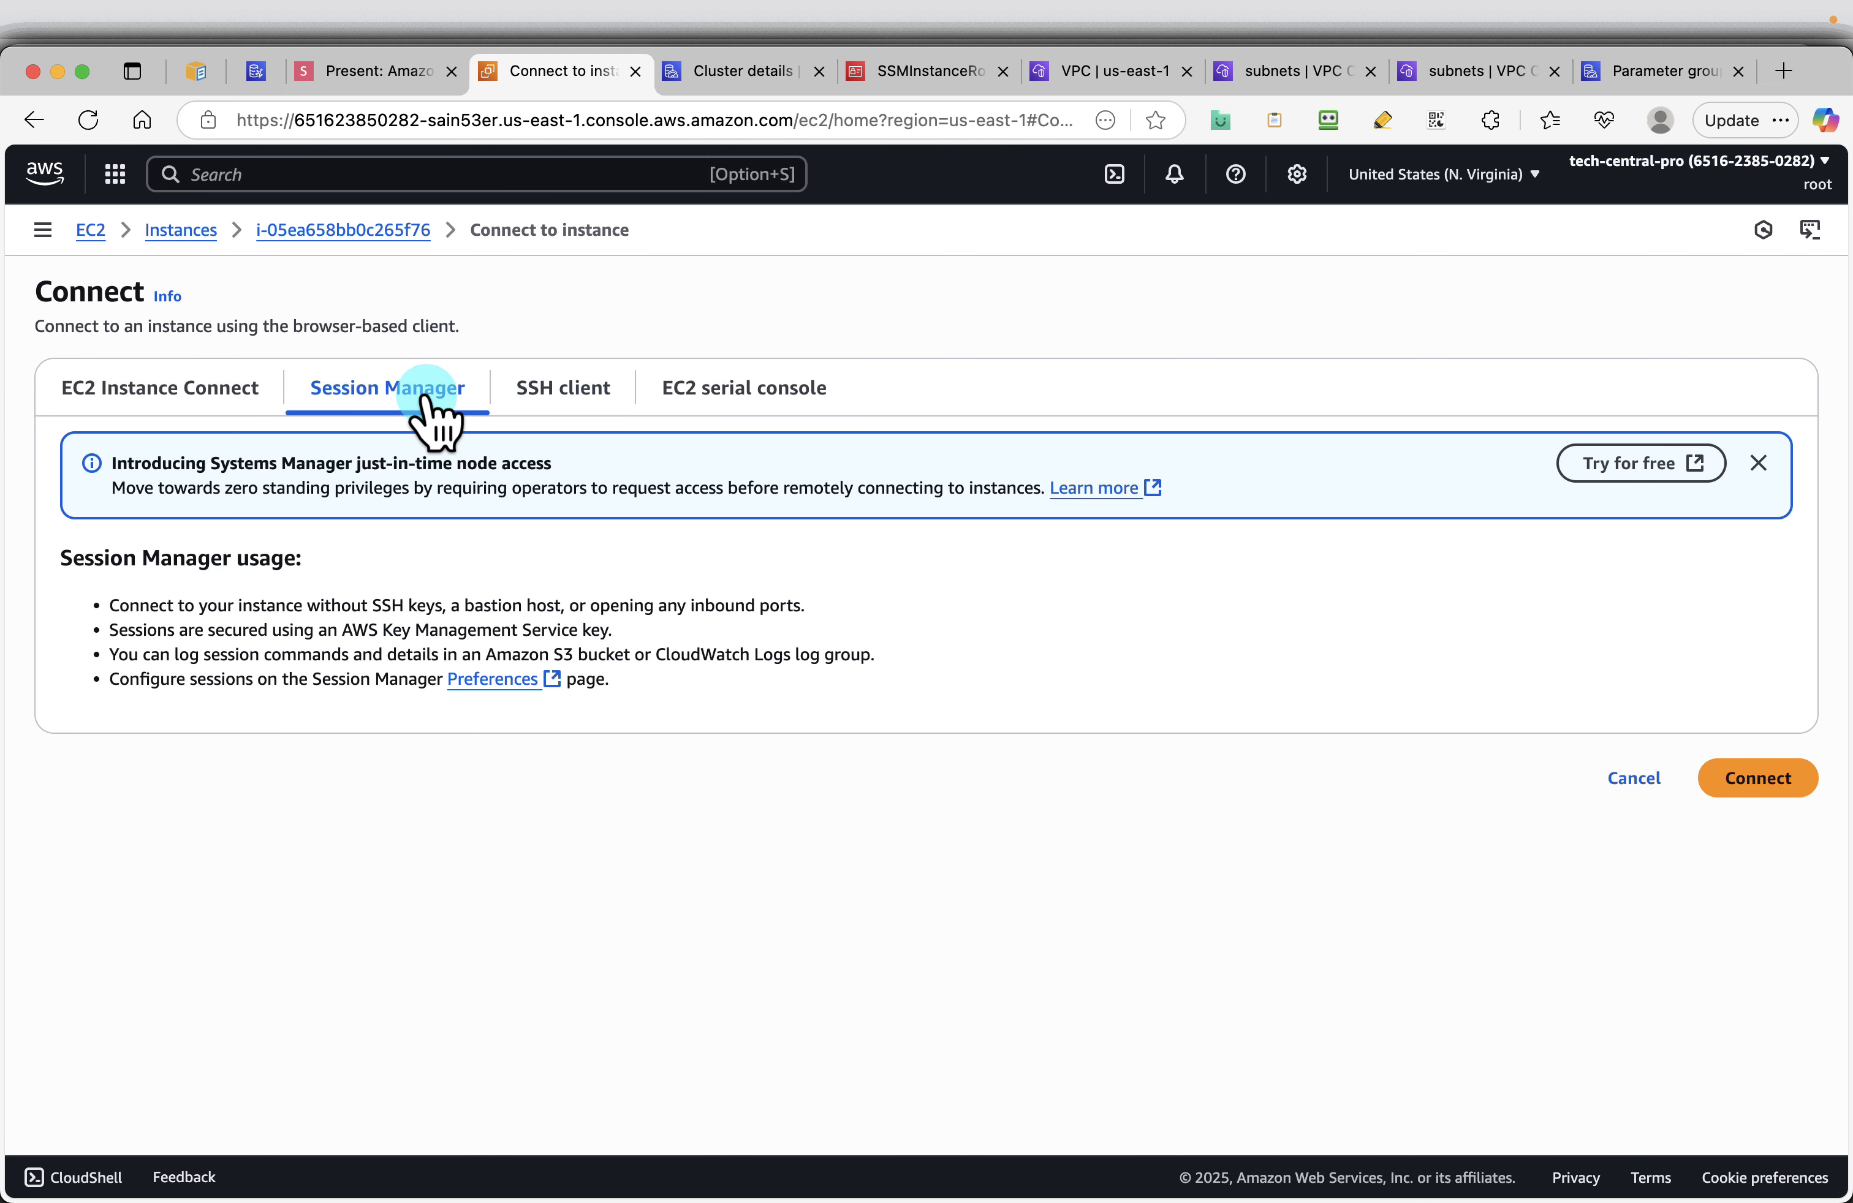
pyautogui.click(379, 395)
pyautogui.click(1750, 788)
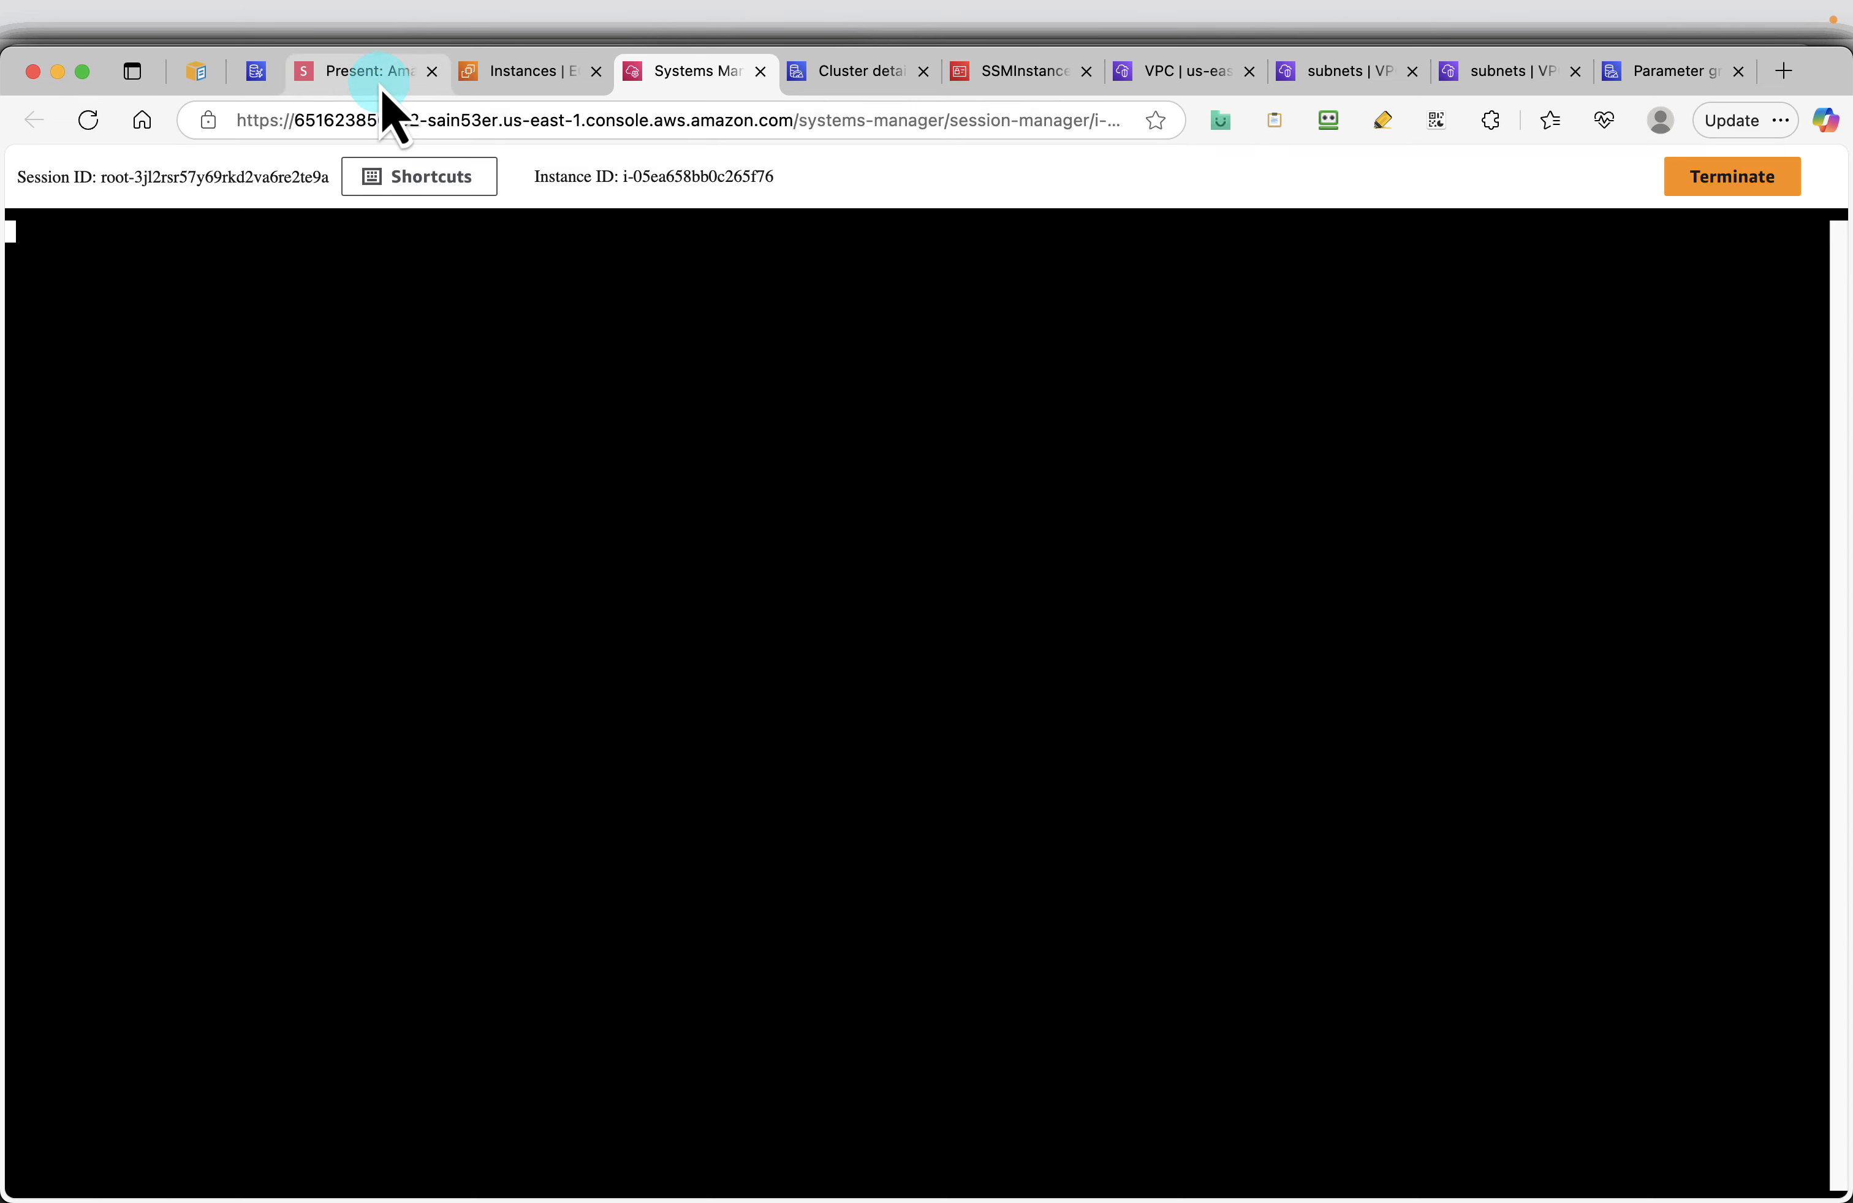
# Copy the Redis CLI setup commands from the slides and run them in the session to update packages, install redis6 and check the redis6-cli version
pyautogui.click(383, 88)
pyautogui.press('Left')
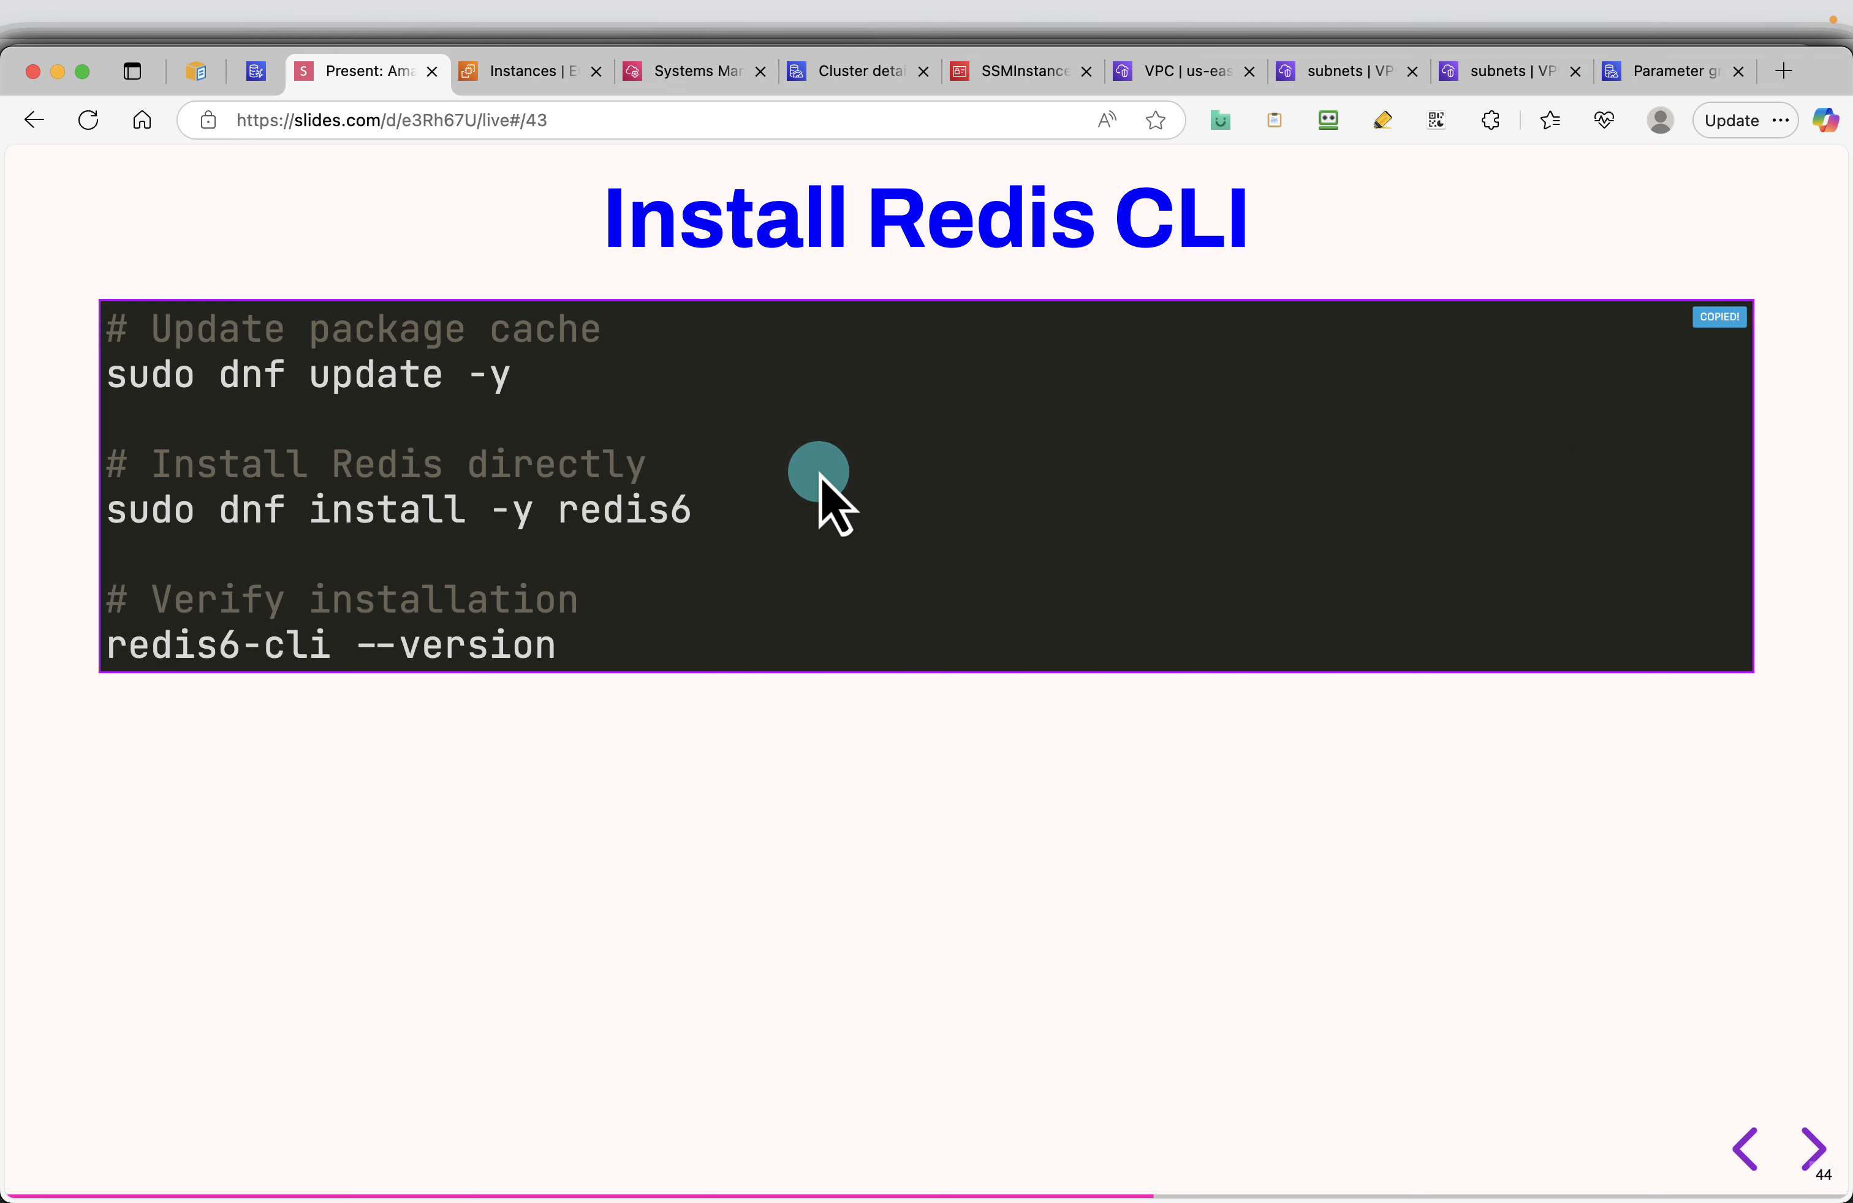
pyautogui.click(679, 85)
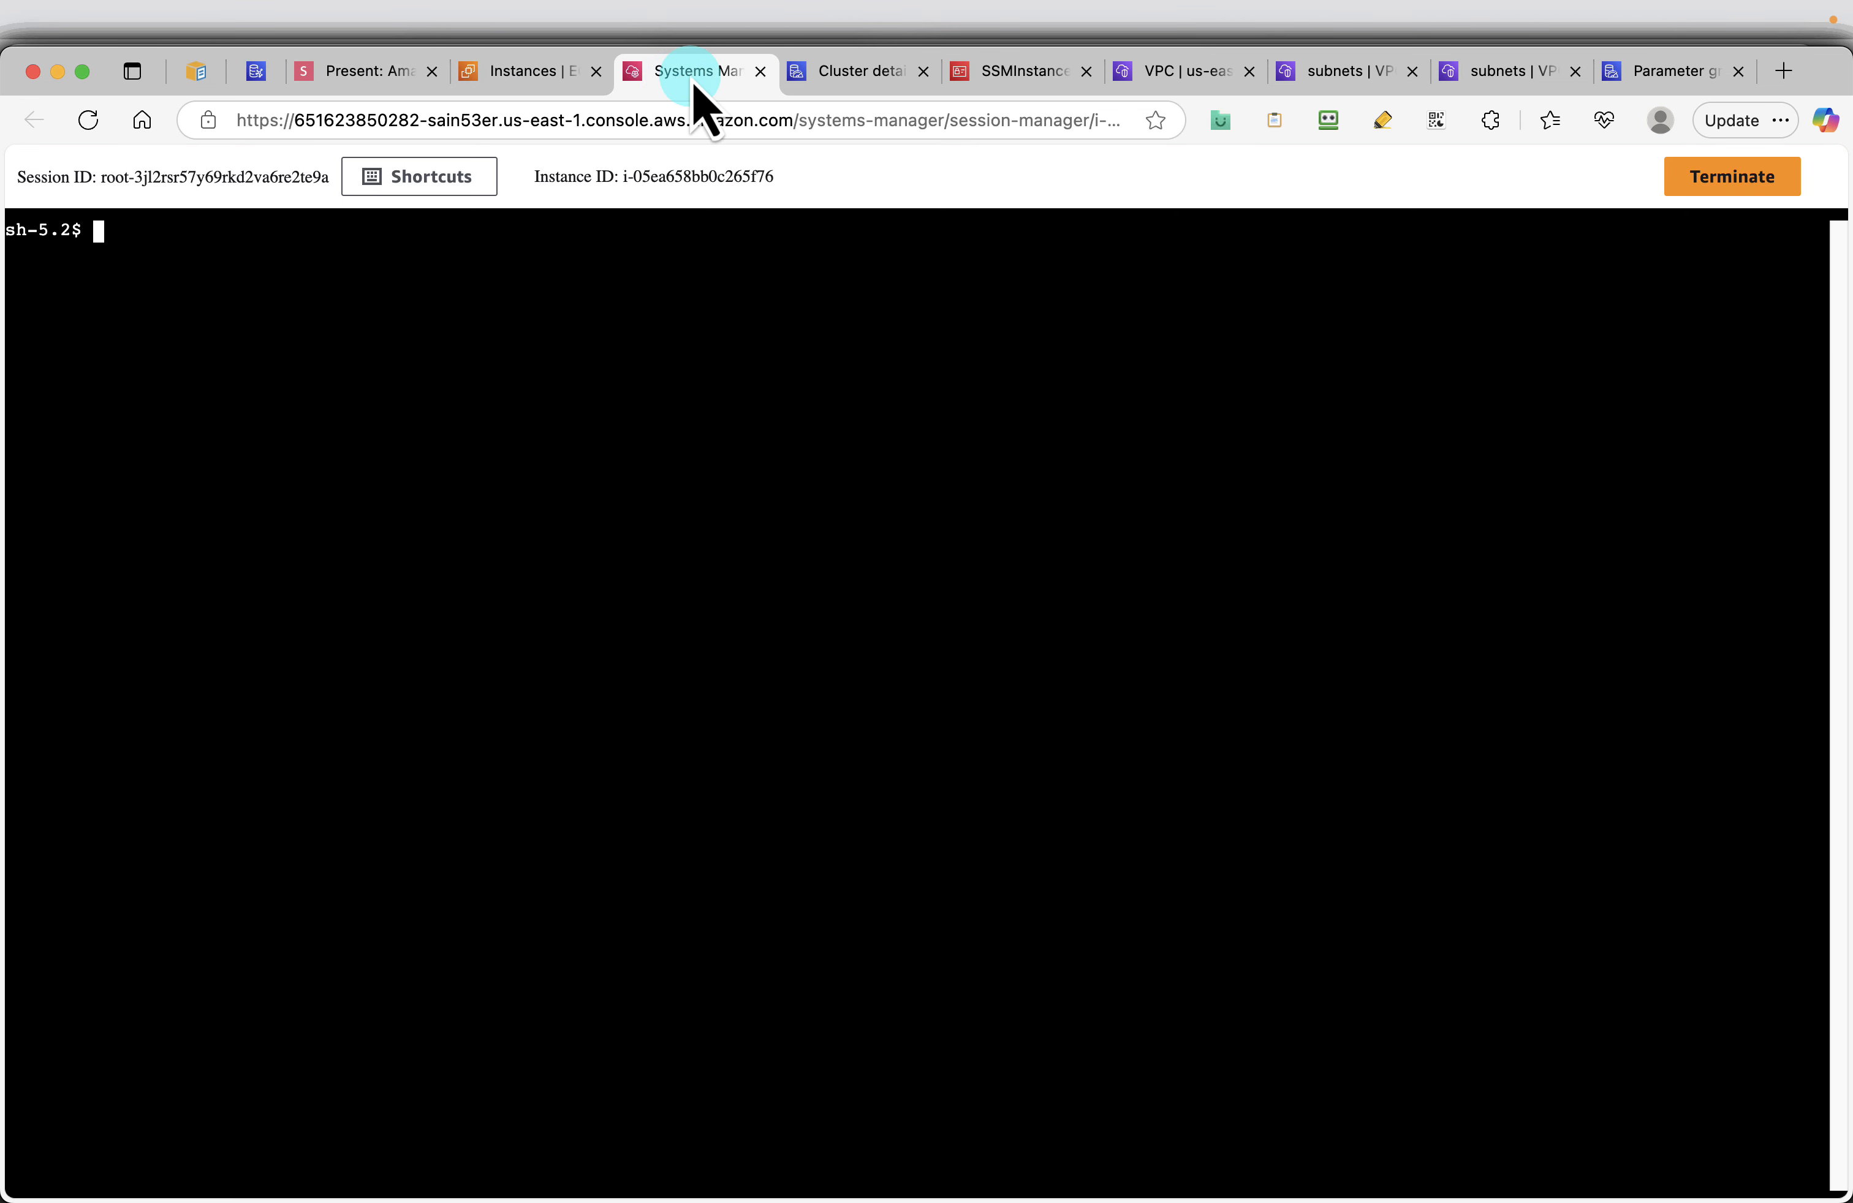
pyautogui.moveTo(695, 86); pyautogui.dragTo(563, 88)
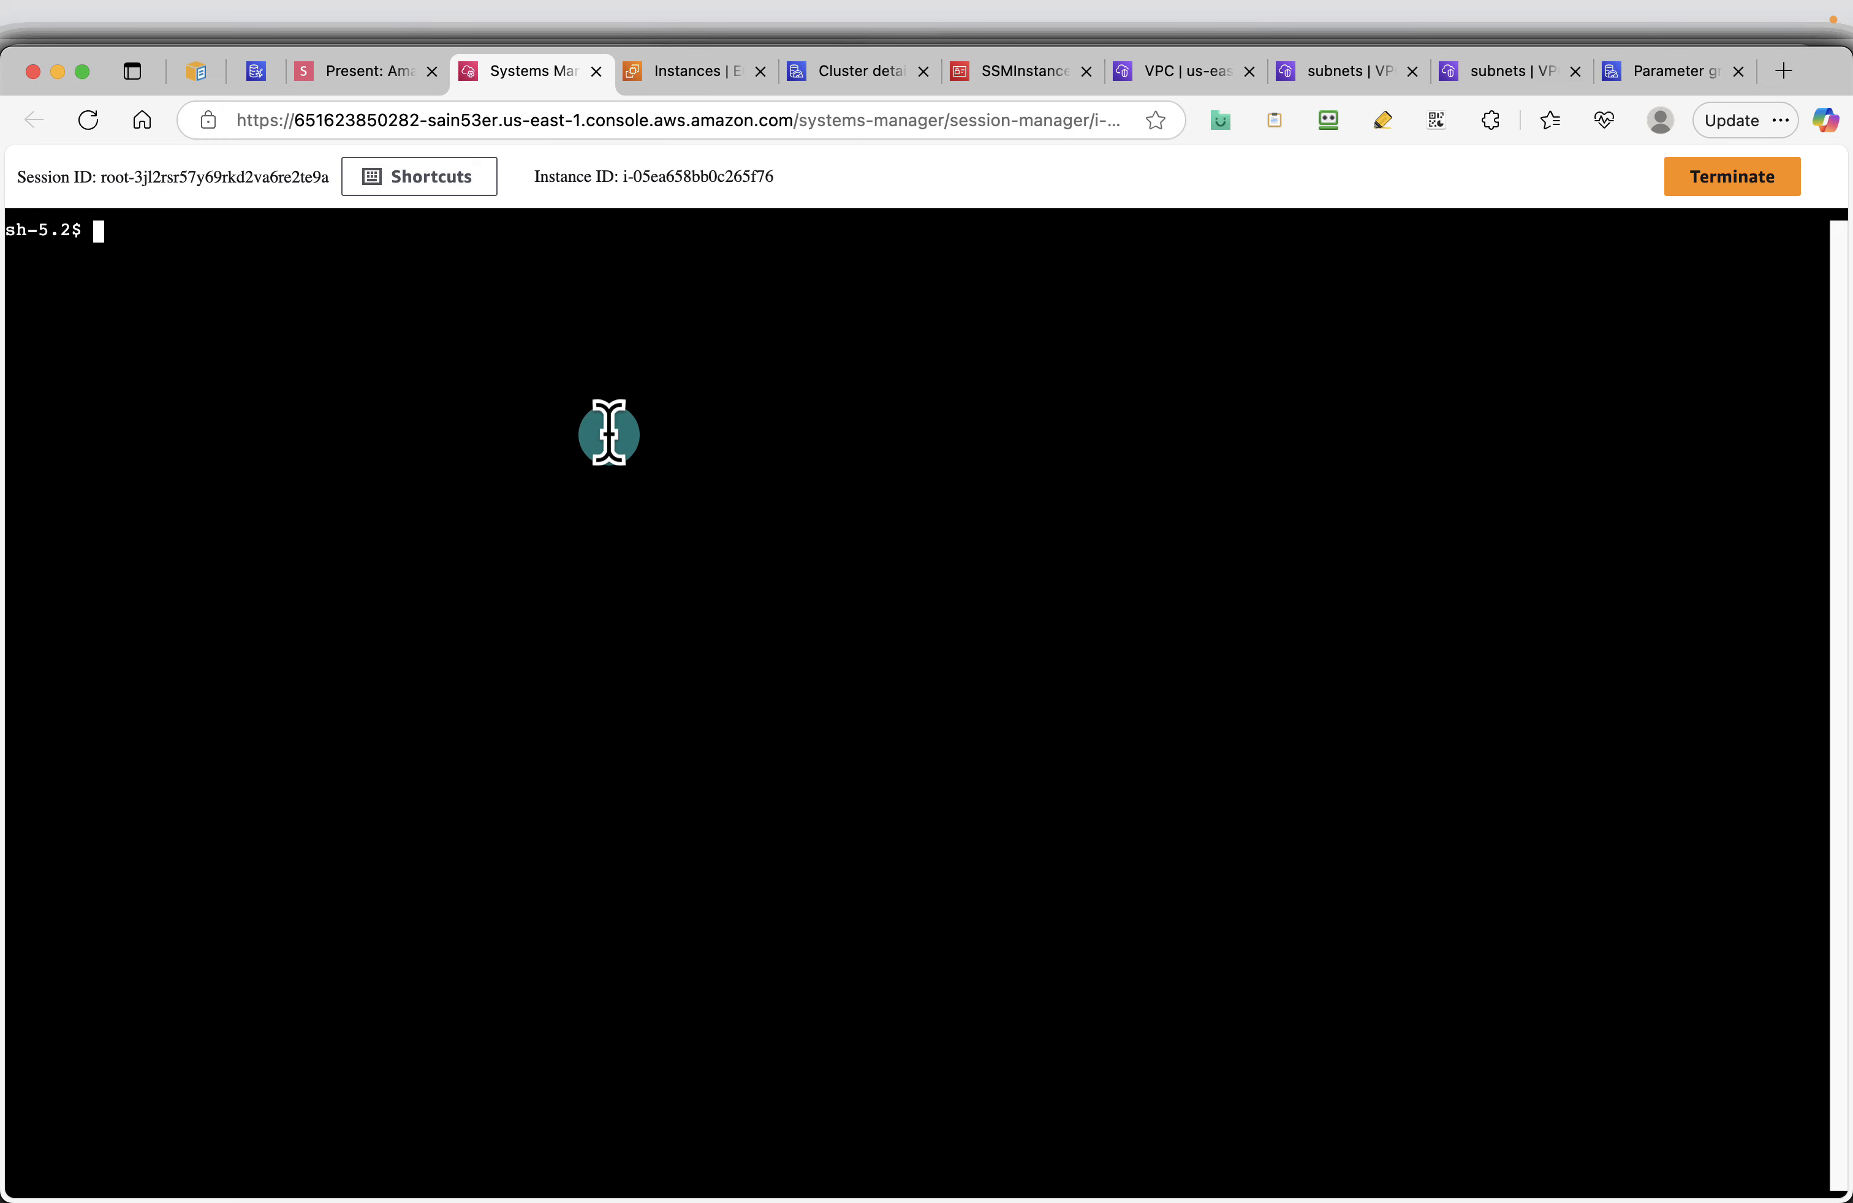
pyautogui.press('super+minus')
pyautogui.press('super+plus')
pyautogui.press('super+plus')
pyautogui.press('super+plus')
pyautogui.press('super+plus')
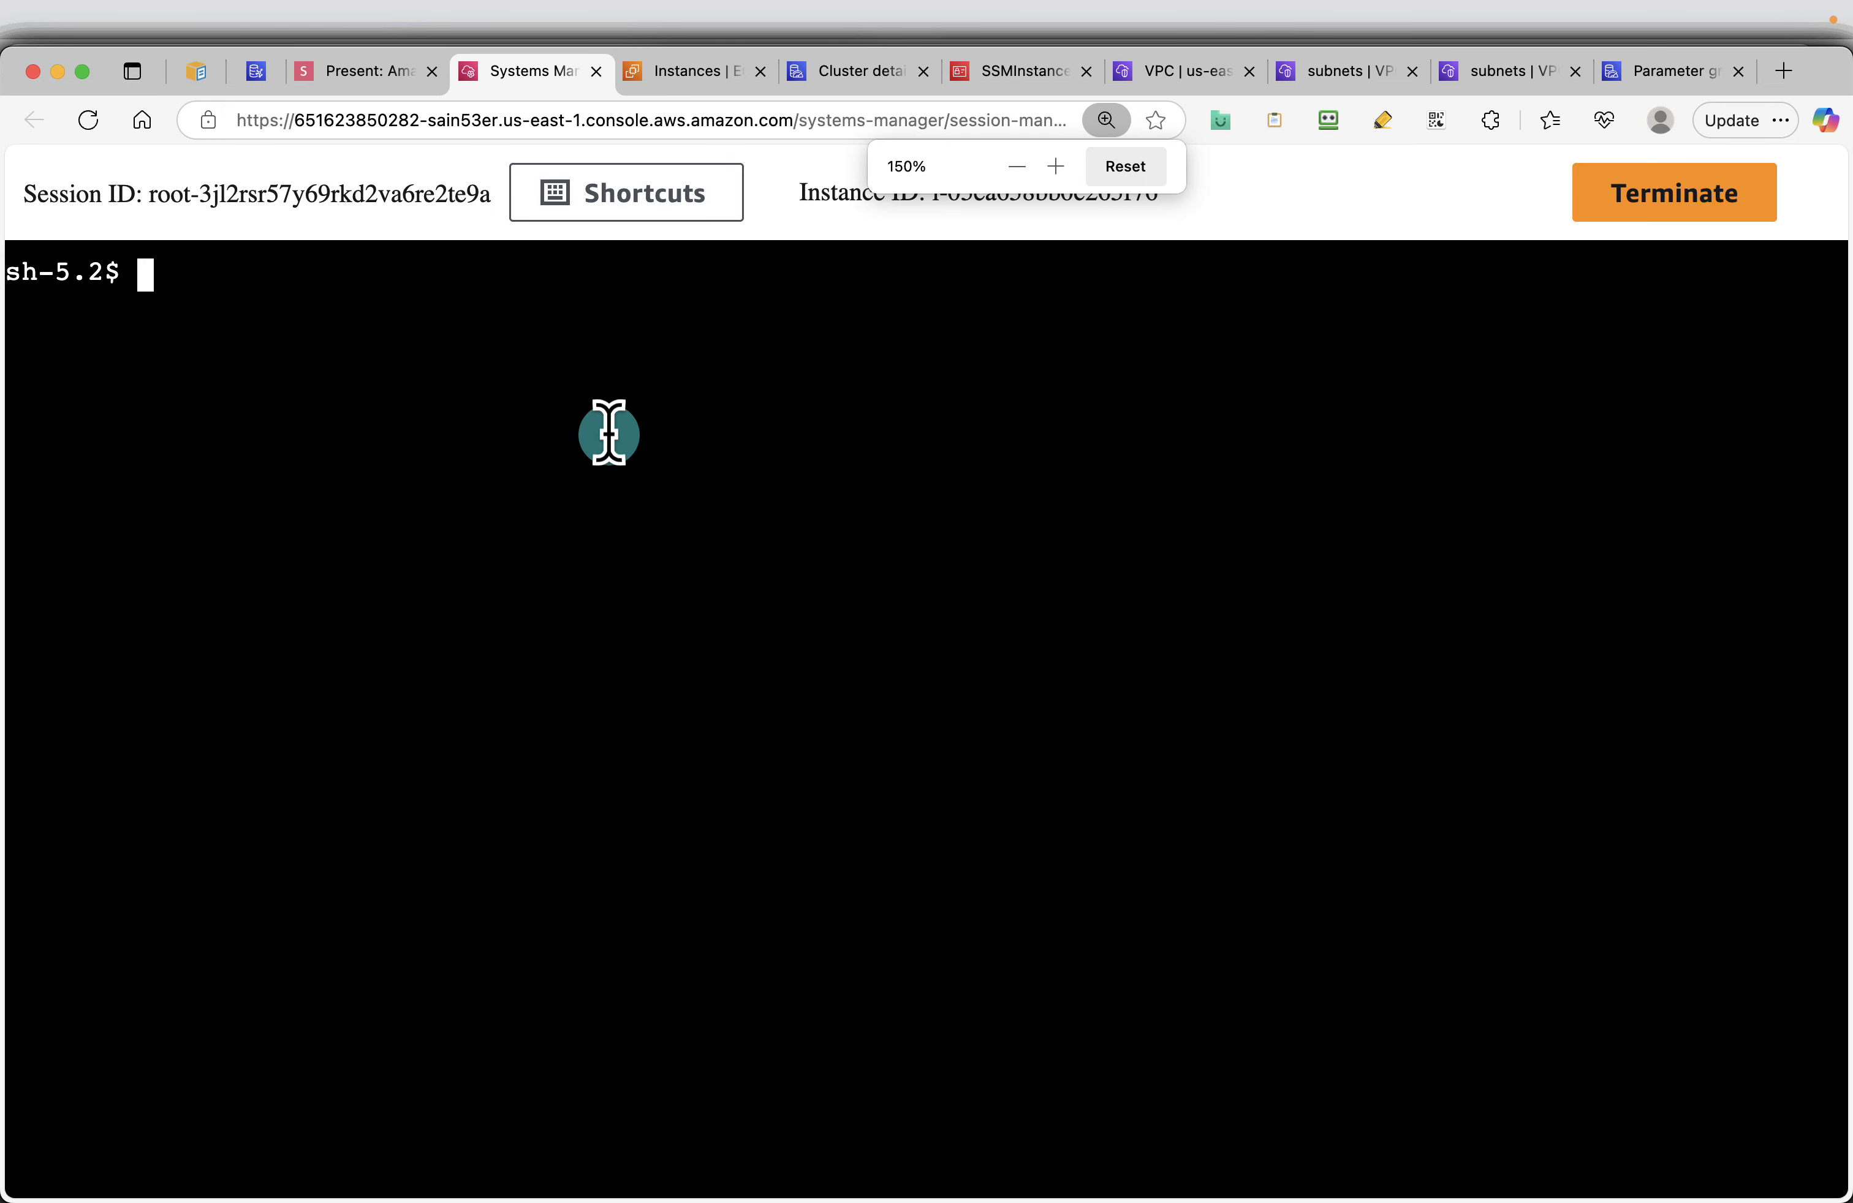
pyautogui.press('super+v')
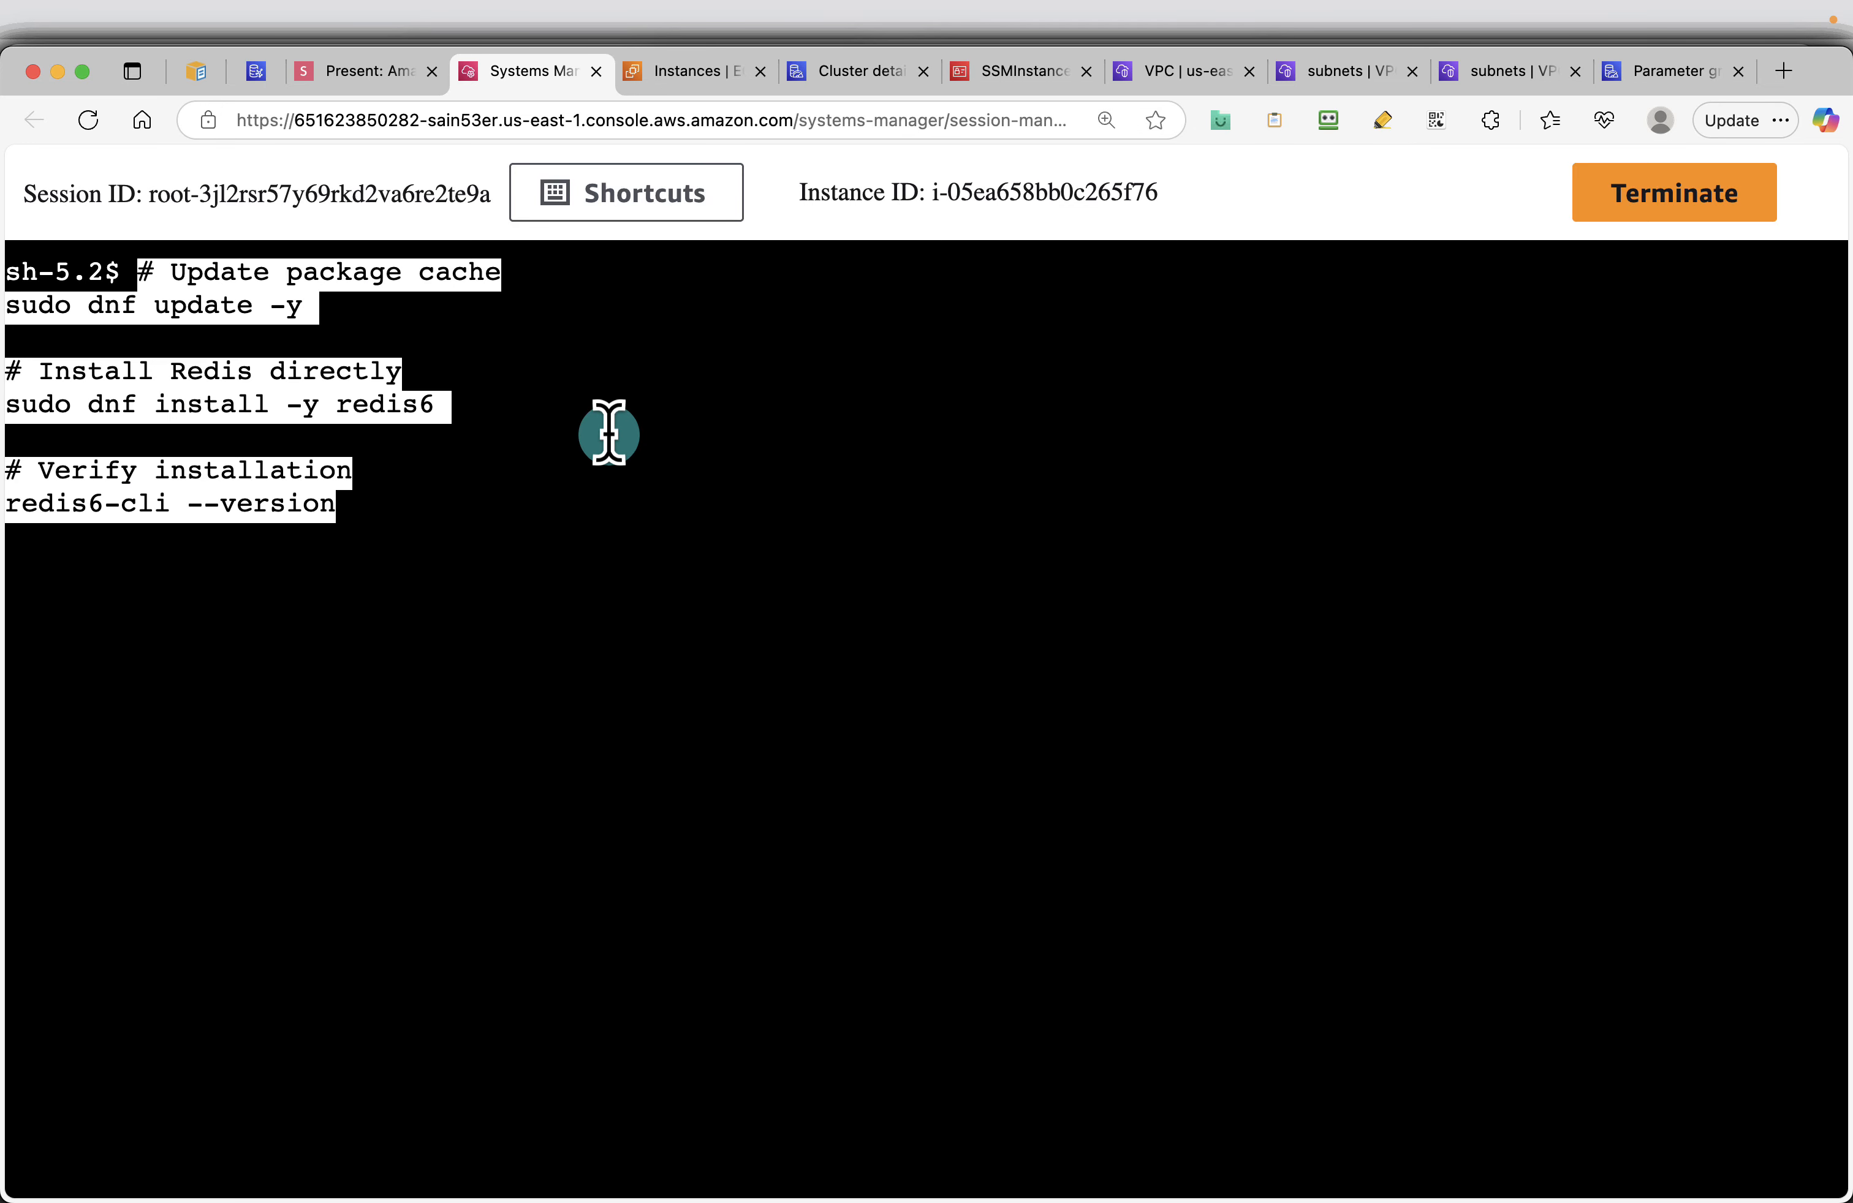
pyautogui.press('Return')
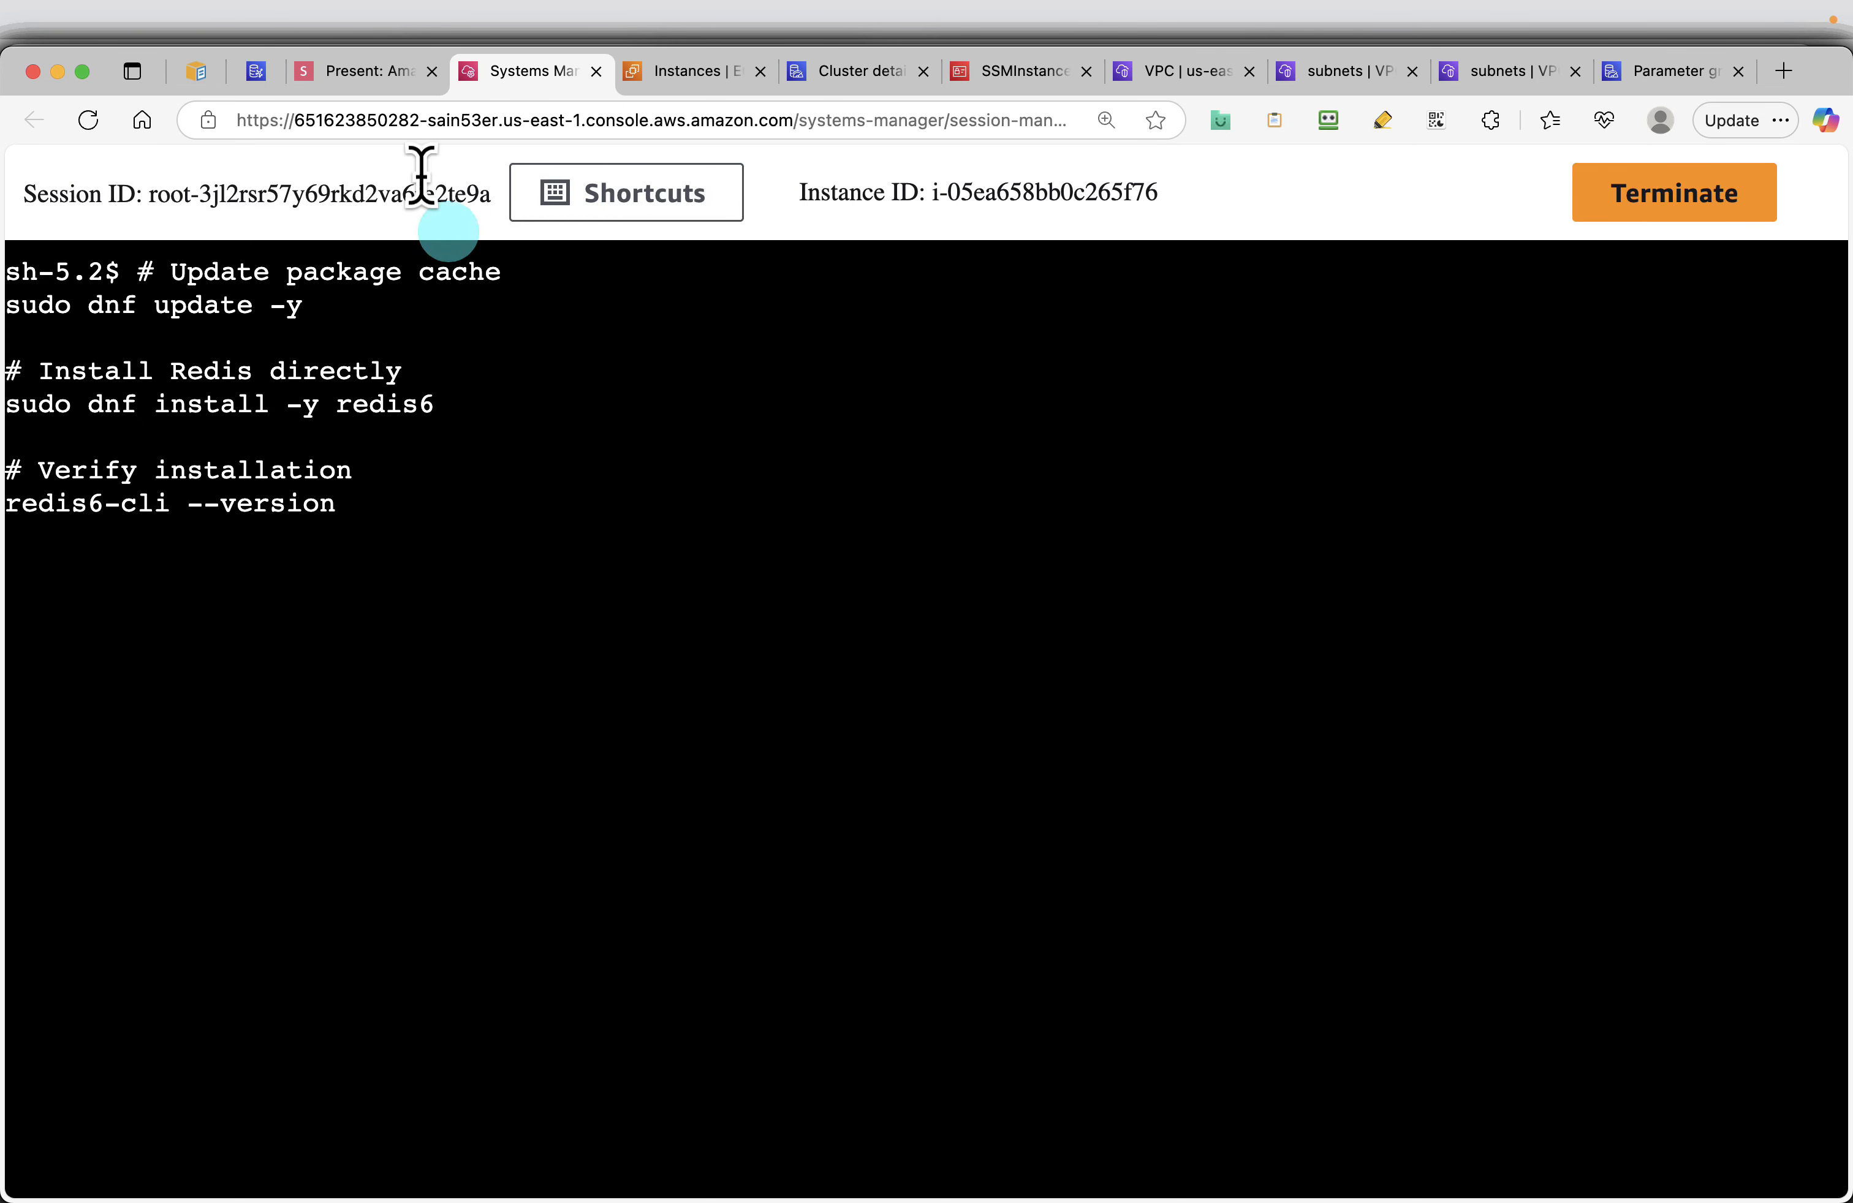
# Set the session's ENDPOINT variable to clustercfg.memorydb-demo-cluster.yedfhs.memorydb.us-east-1.amazonaws.com:6379, using the cluster endpoint copied from the cluster details
pyautogui.click(383, 72)
pyautogui.click(1806, 1147)
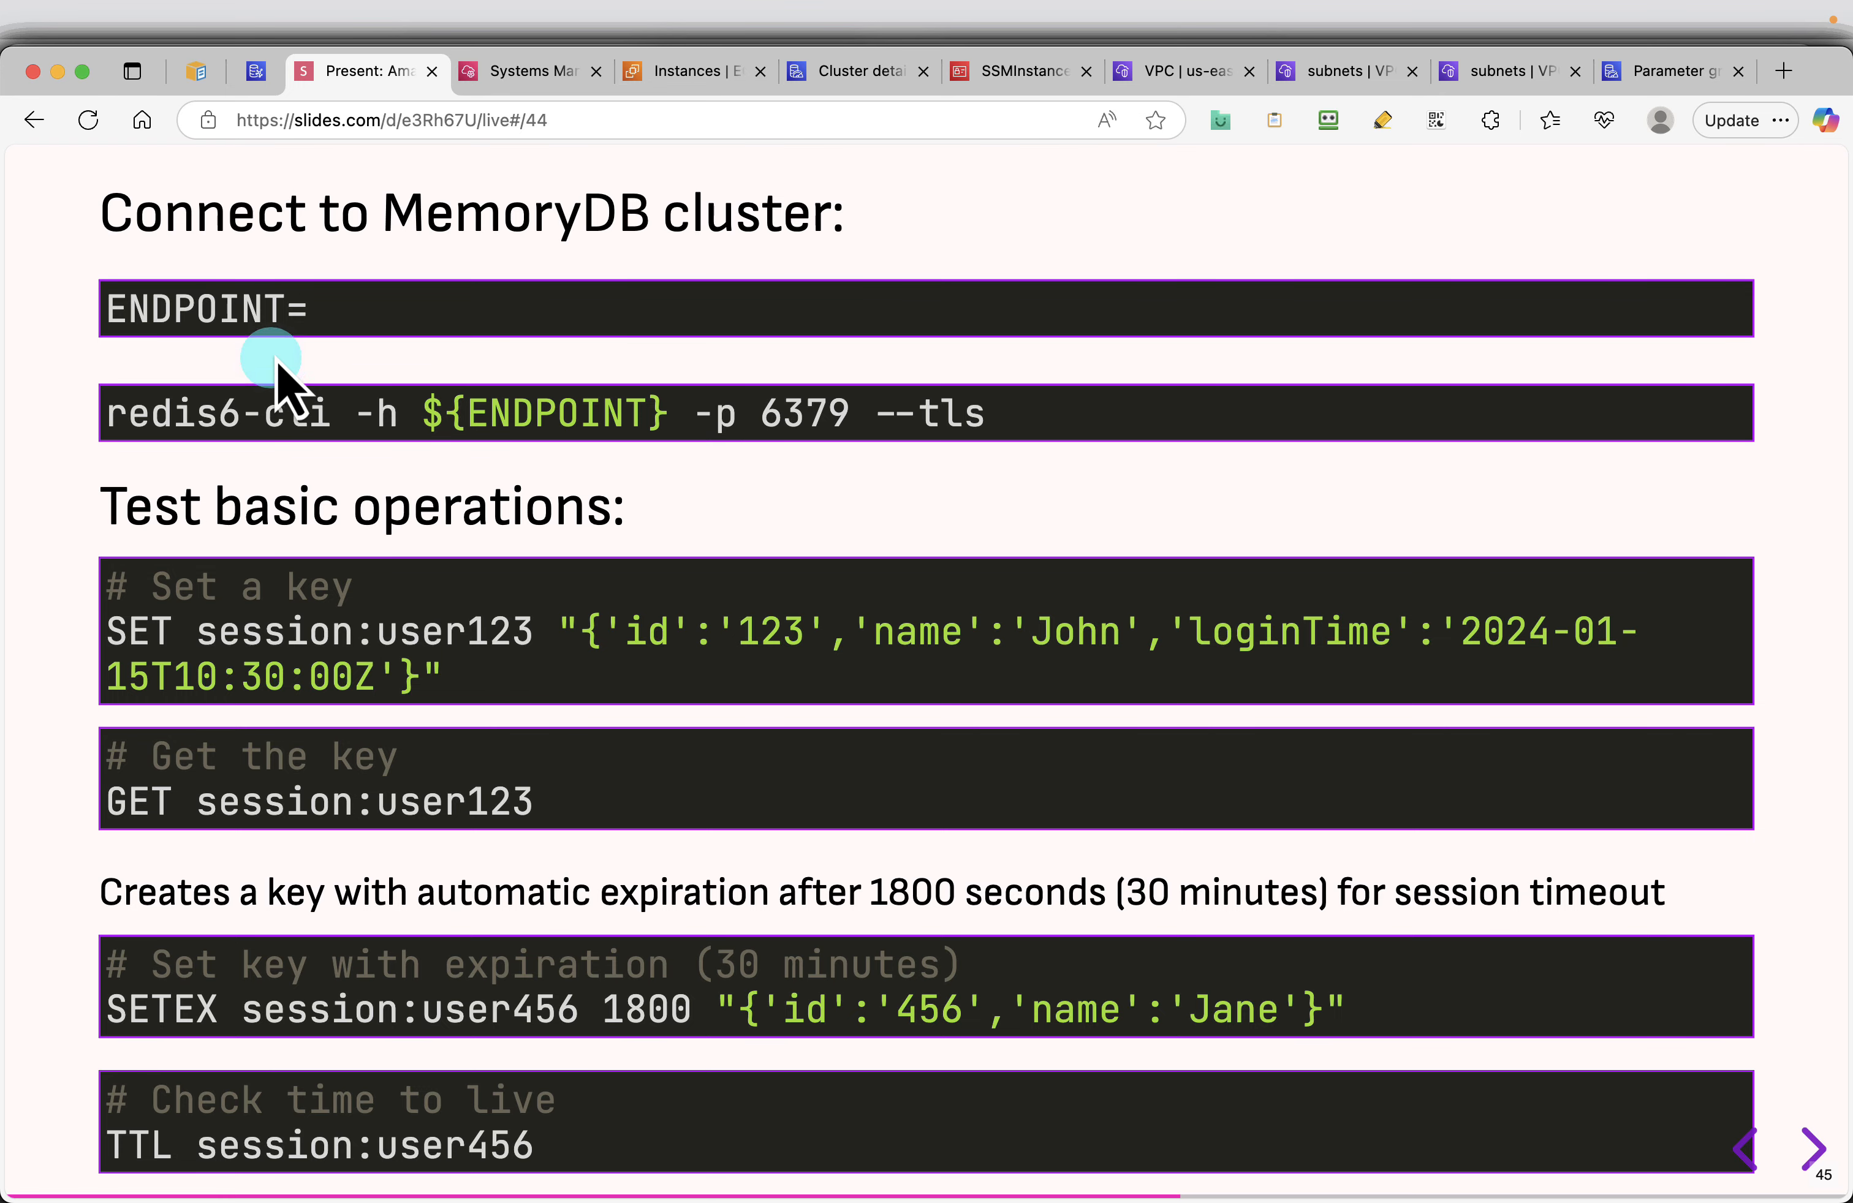
pyautogui.click(1718, 297)
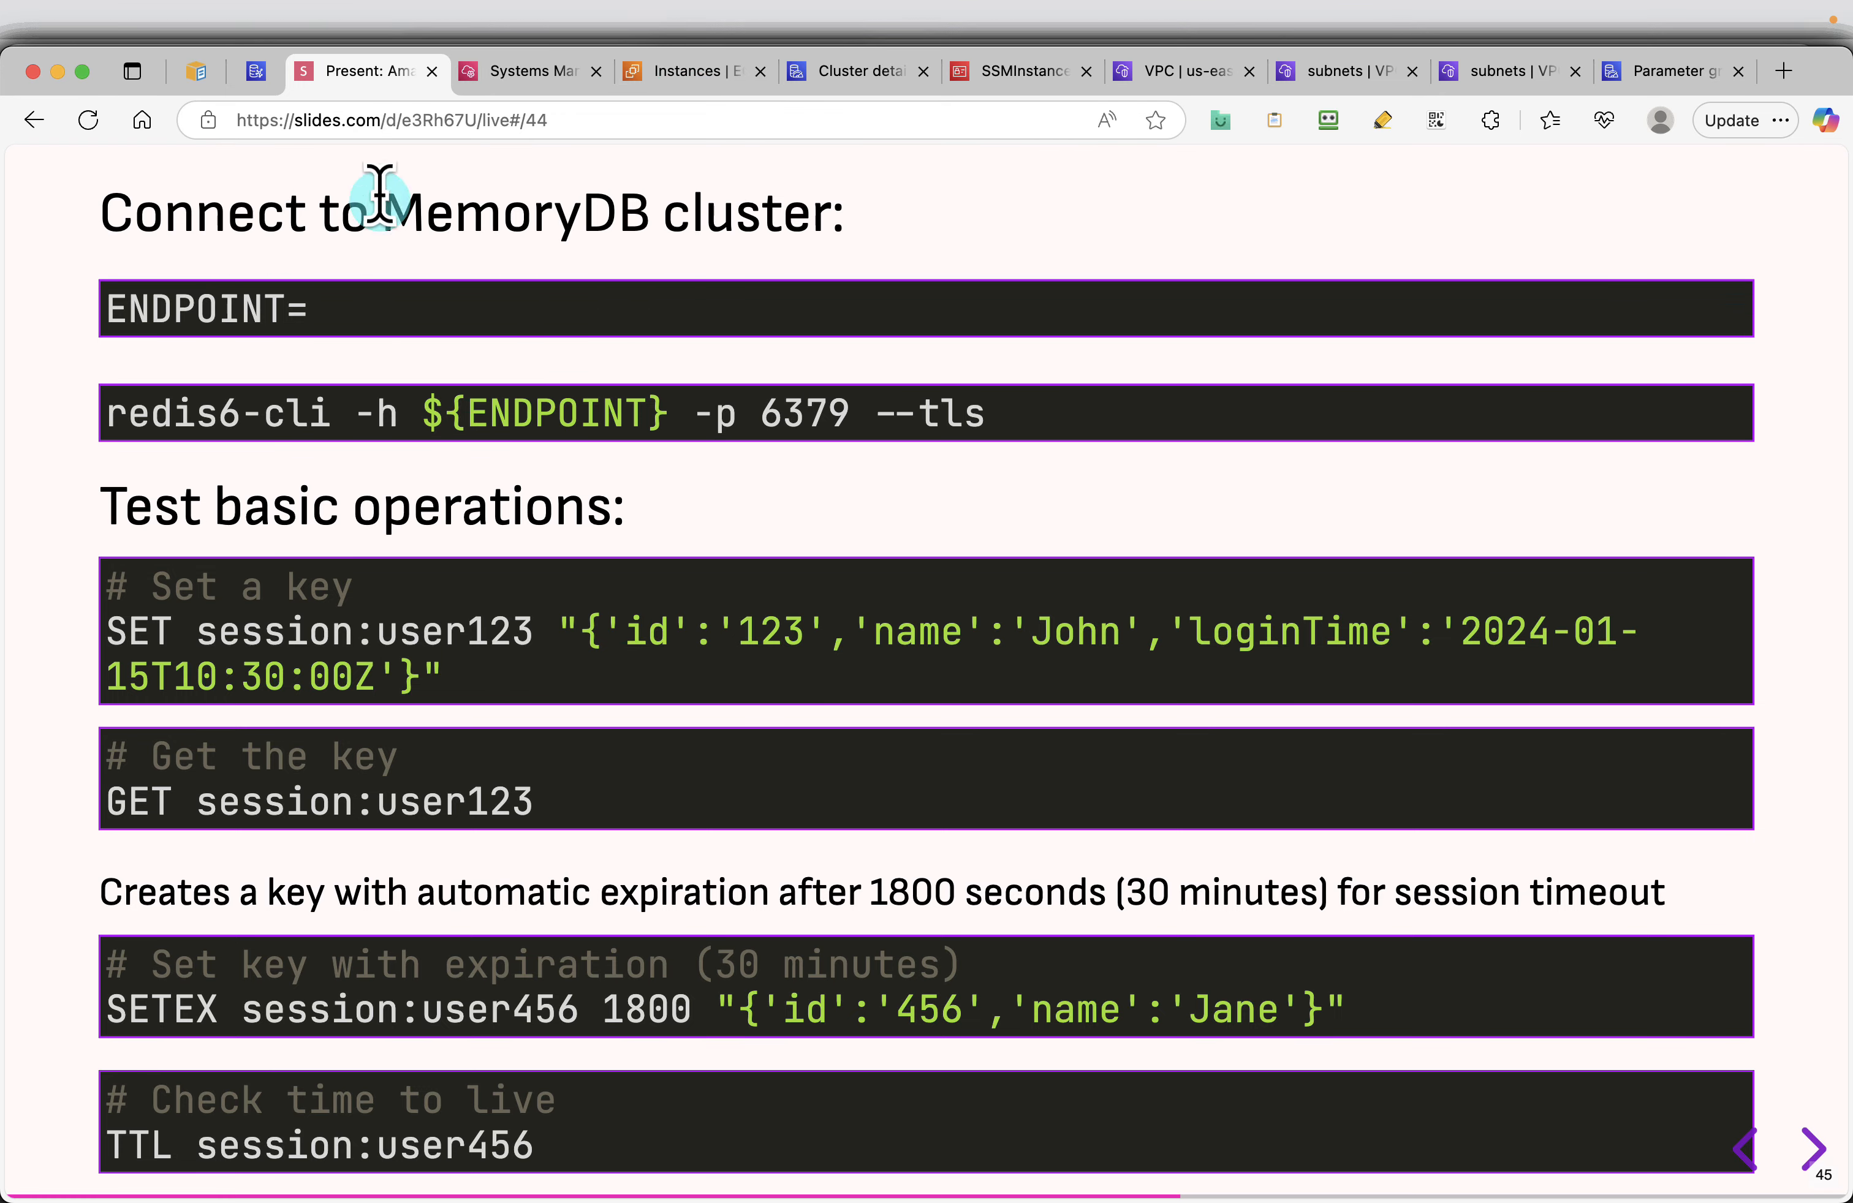
pyautogui.click(538, 72)
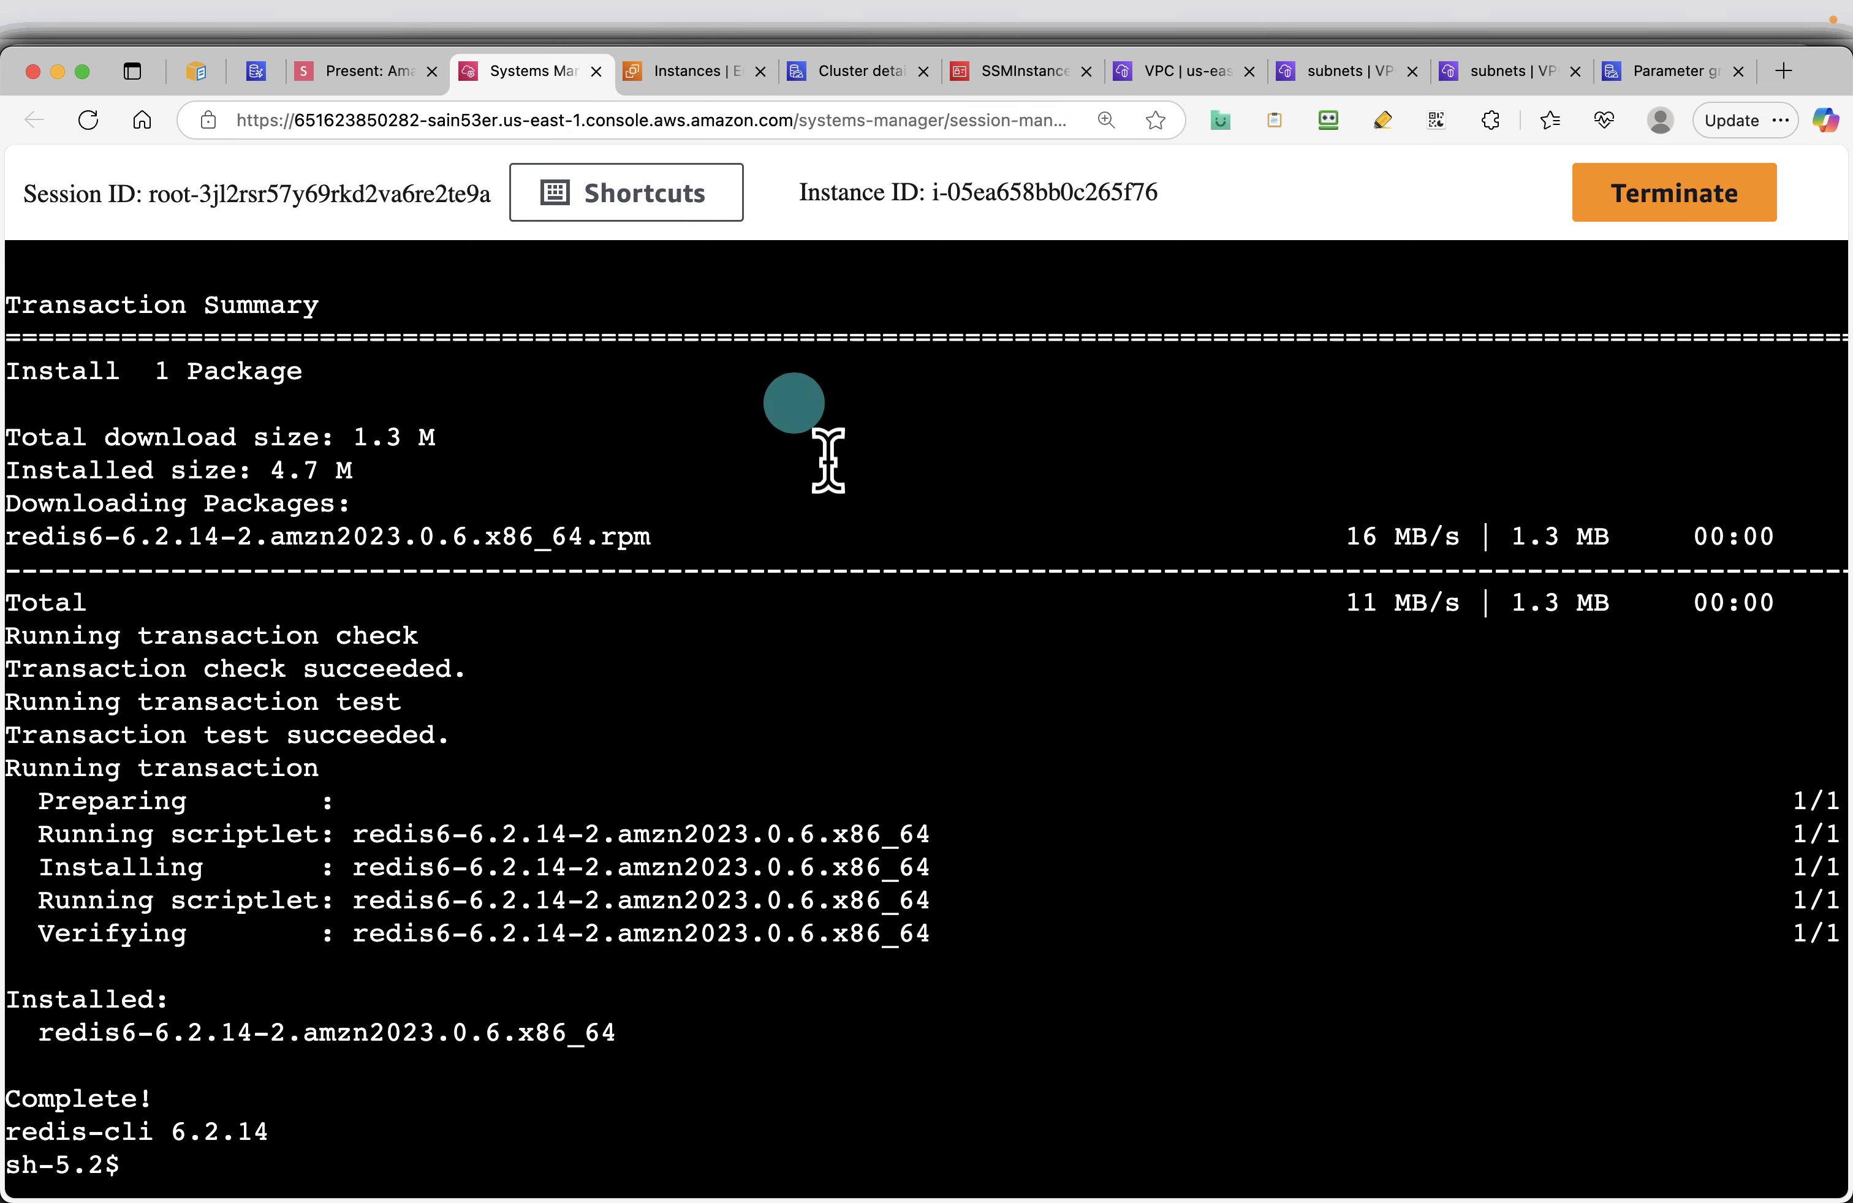
pyautogui.press('super+v')
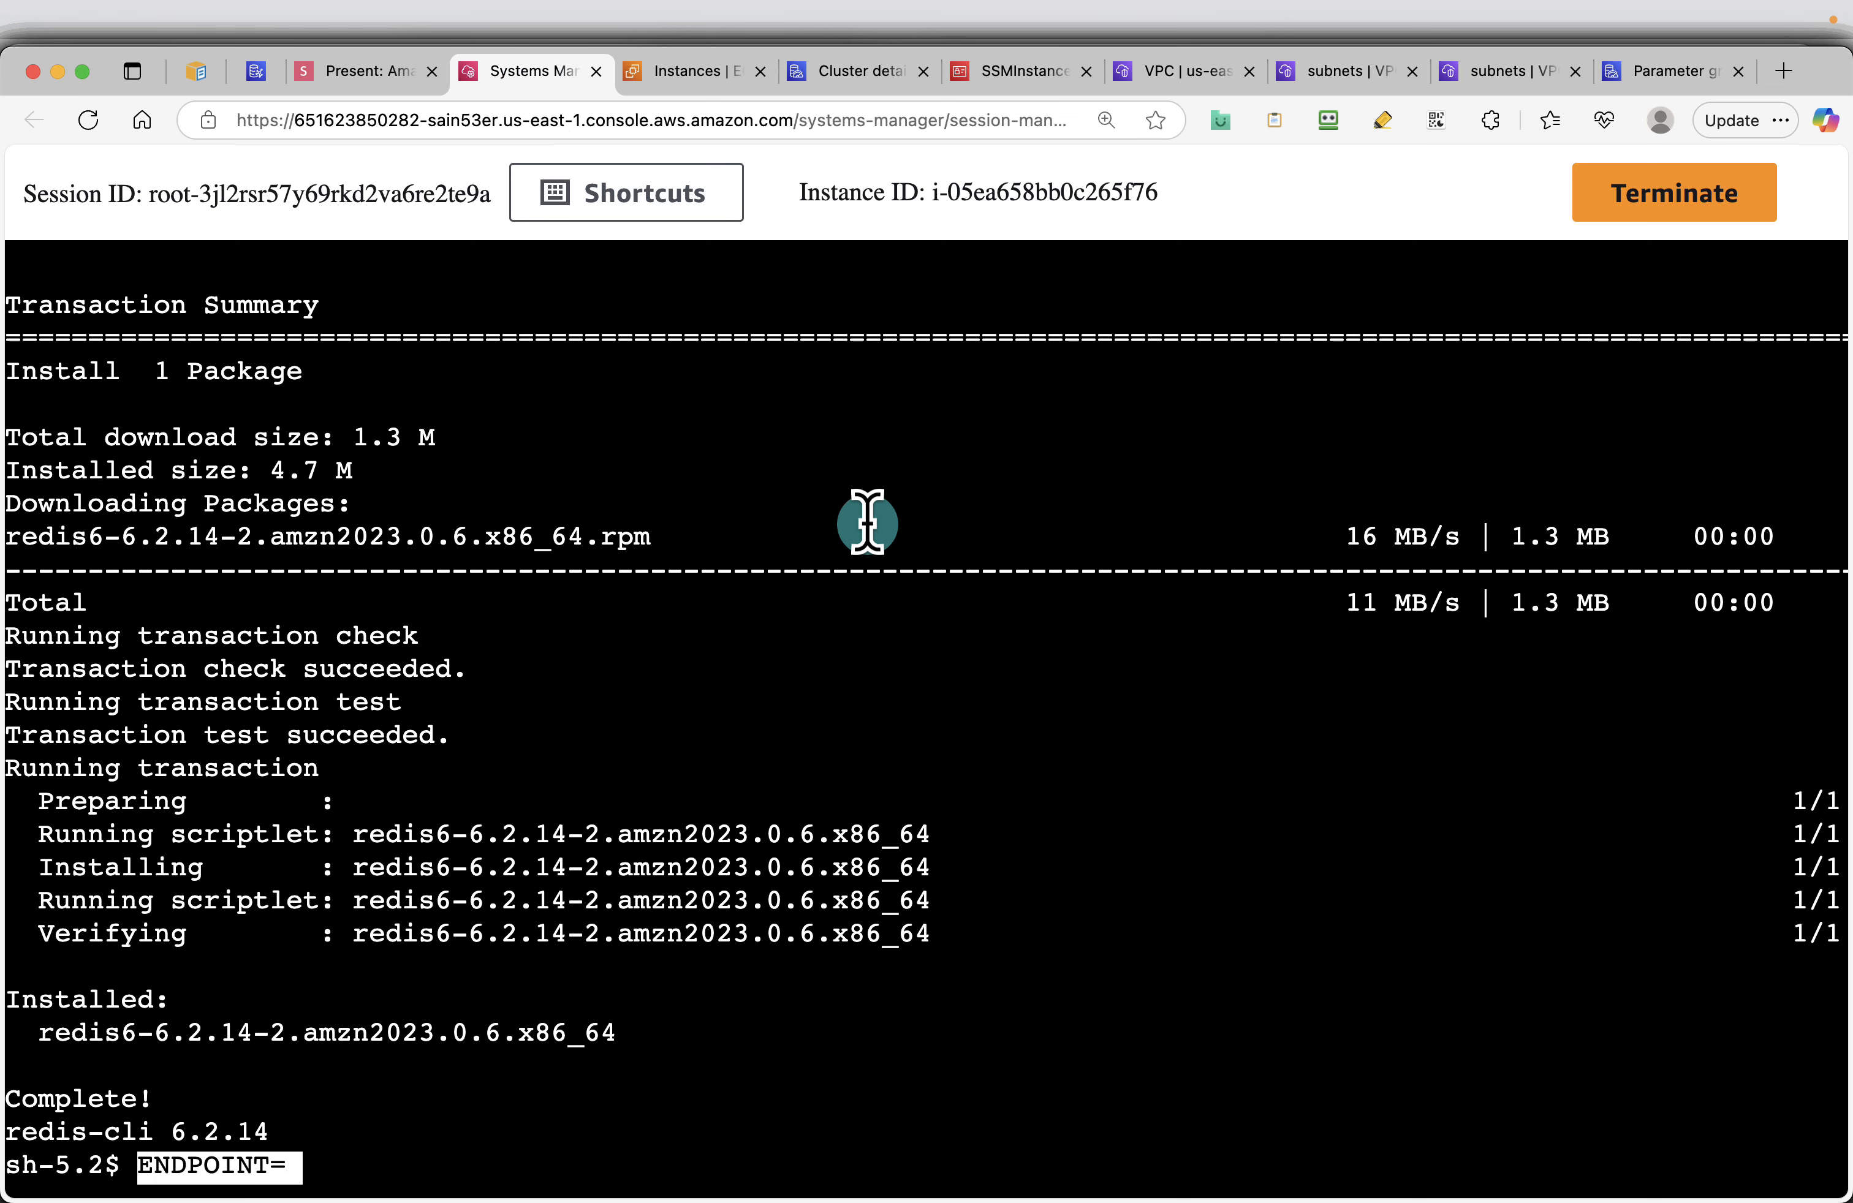
pyautogui.click(856, 85)
pyautogui.click(1411, 690)
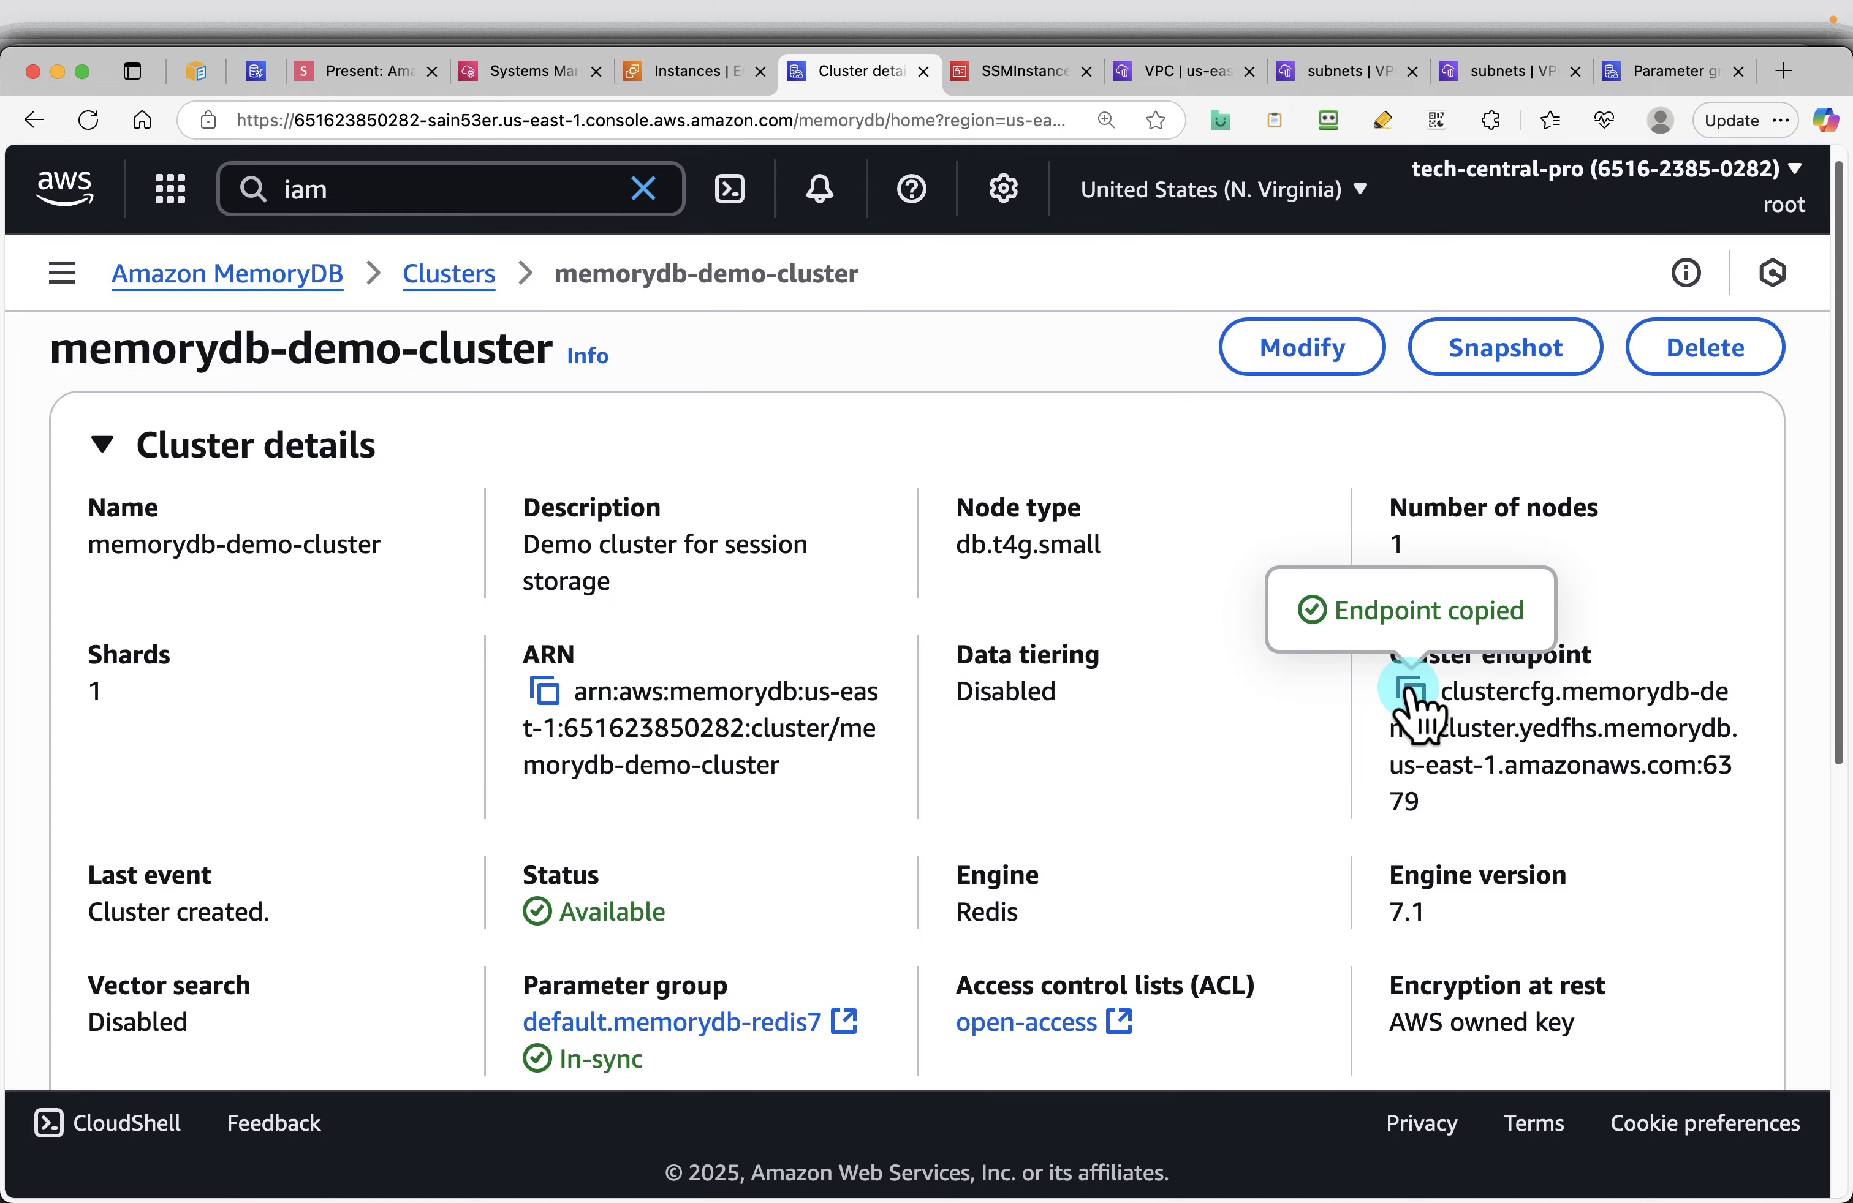
pyautogui.click(371, 72)
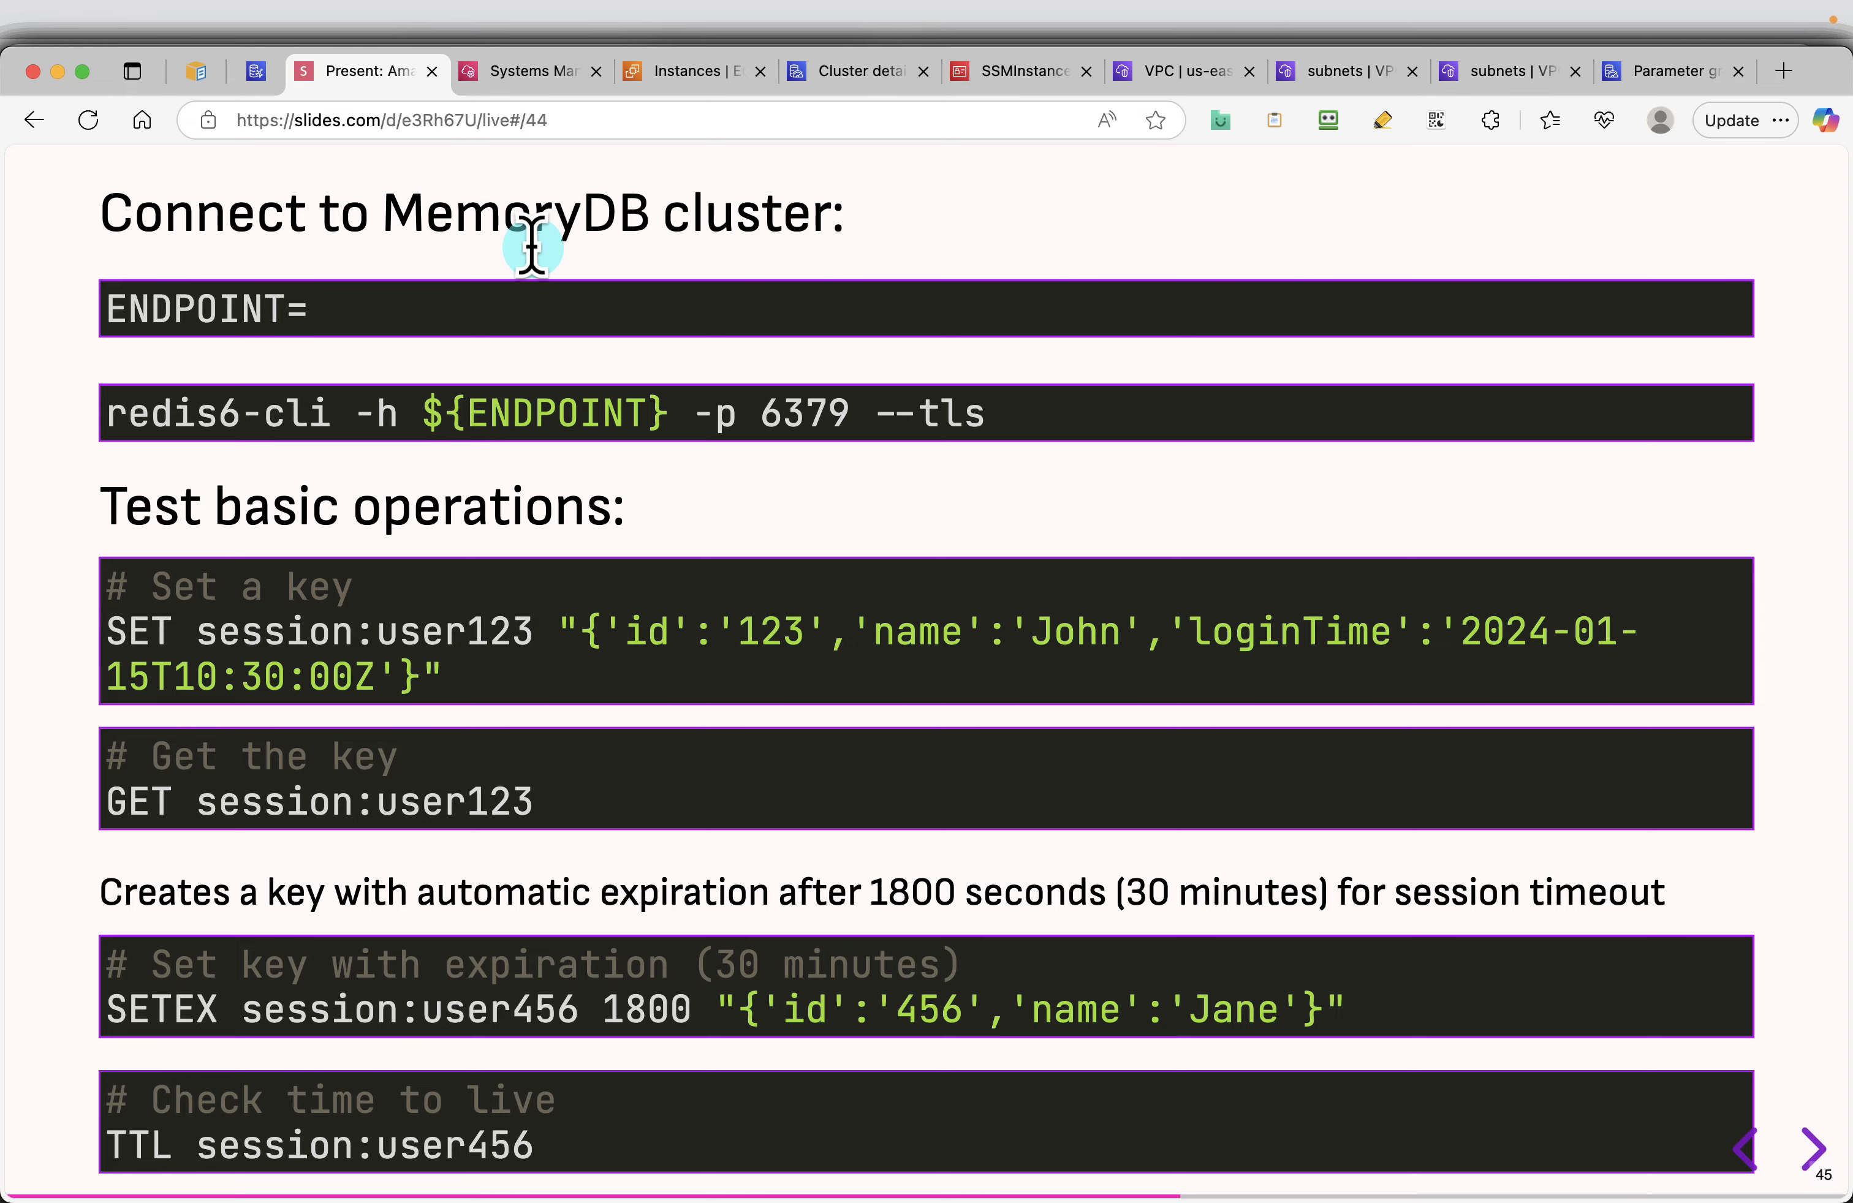
pyautogui.click(551, 75)
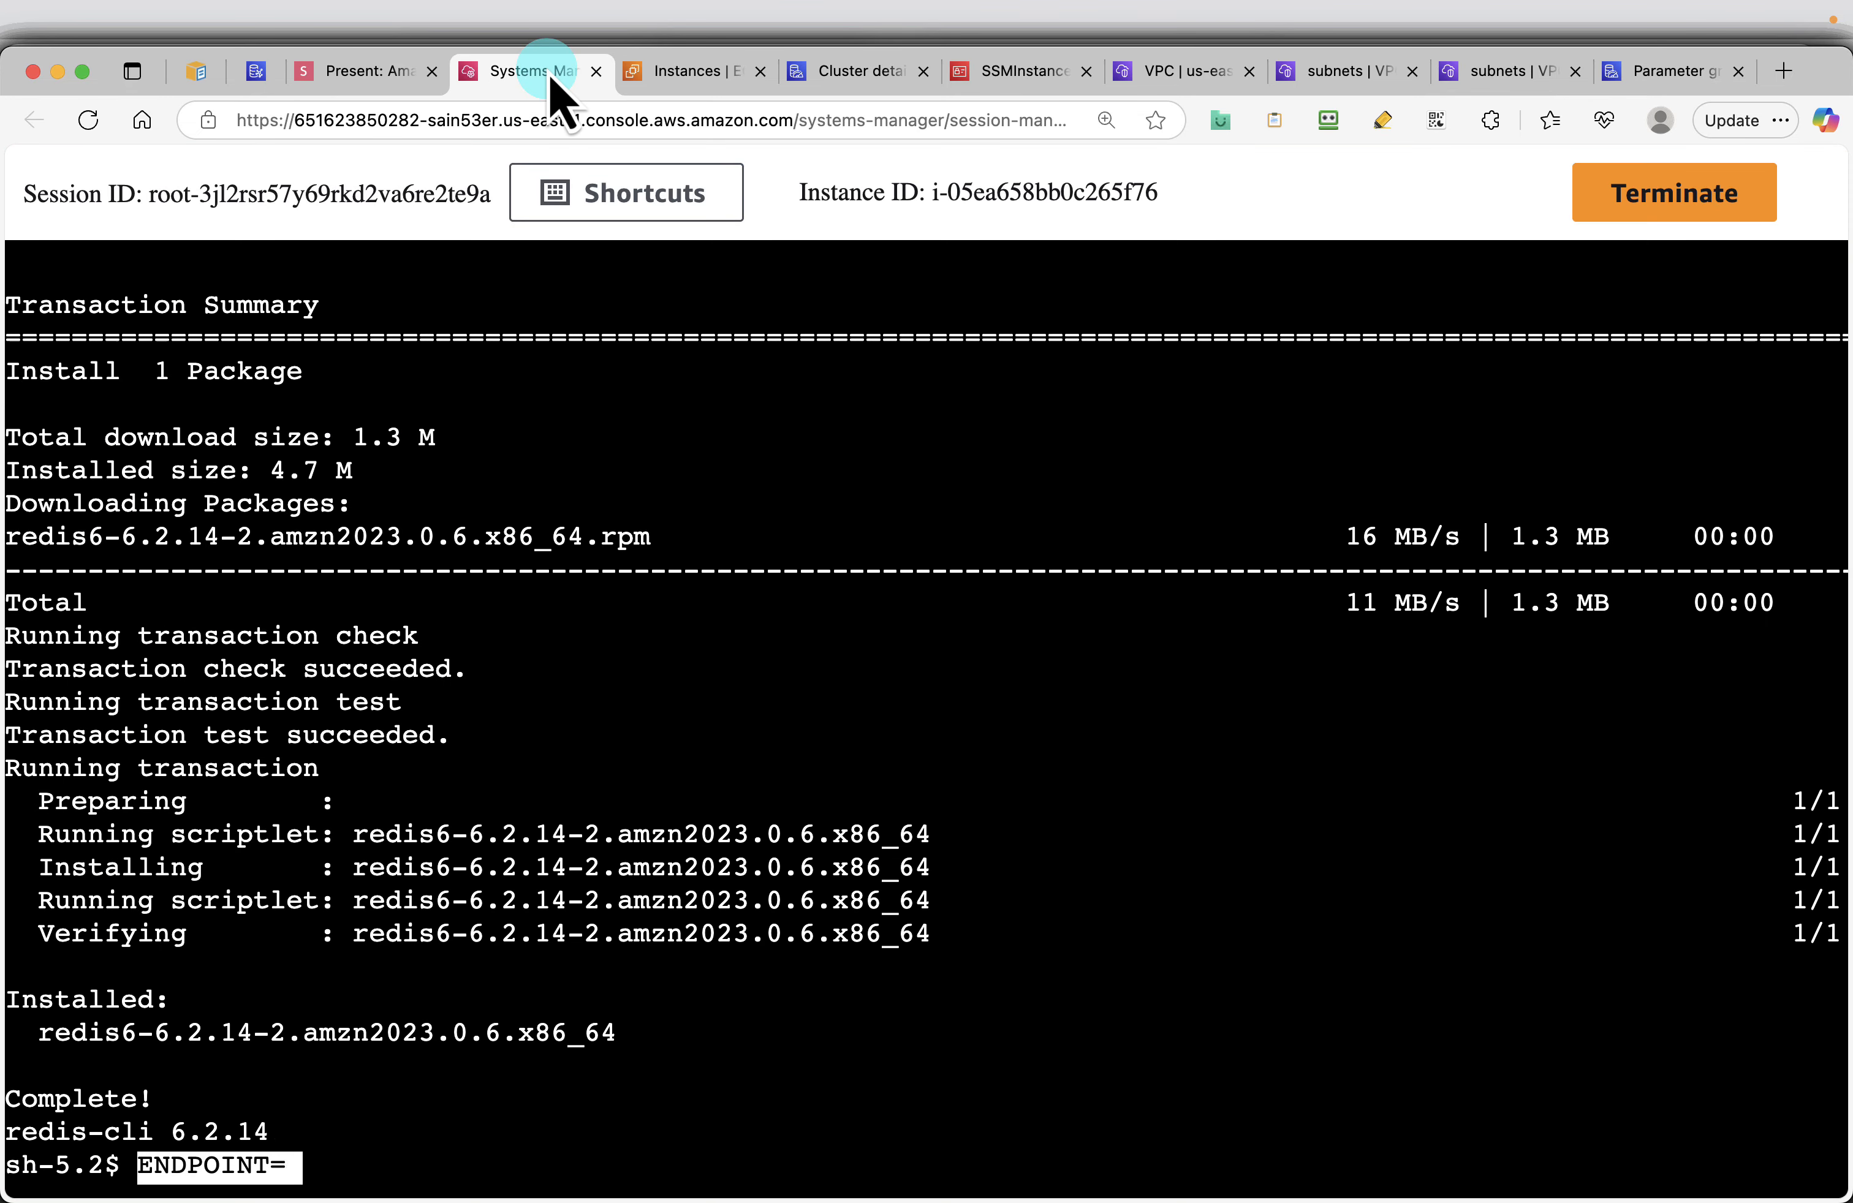
pyautogui.write('0')
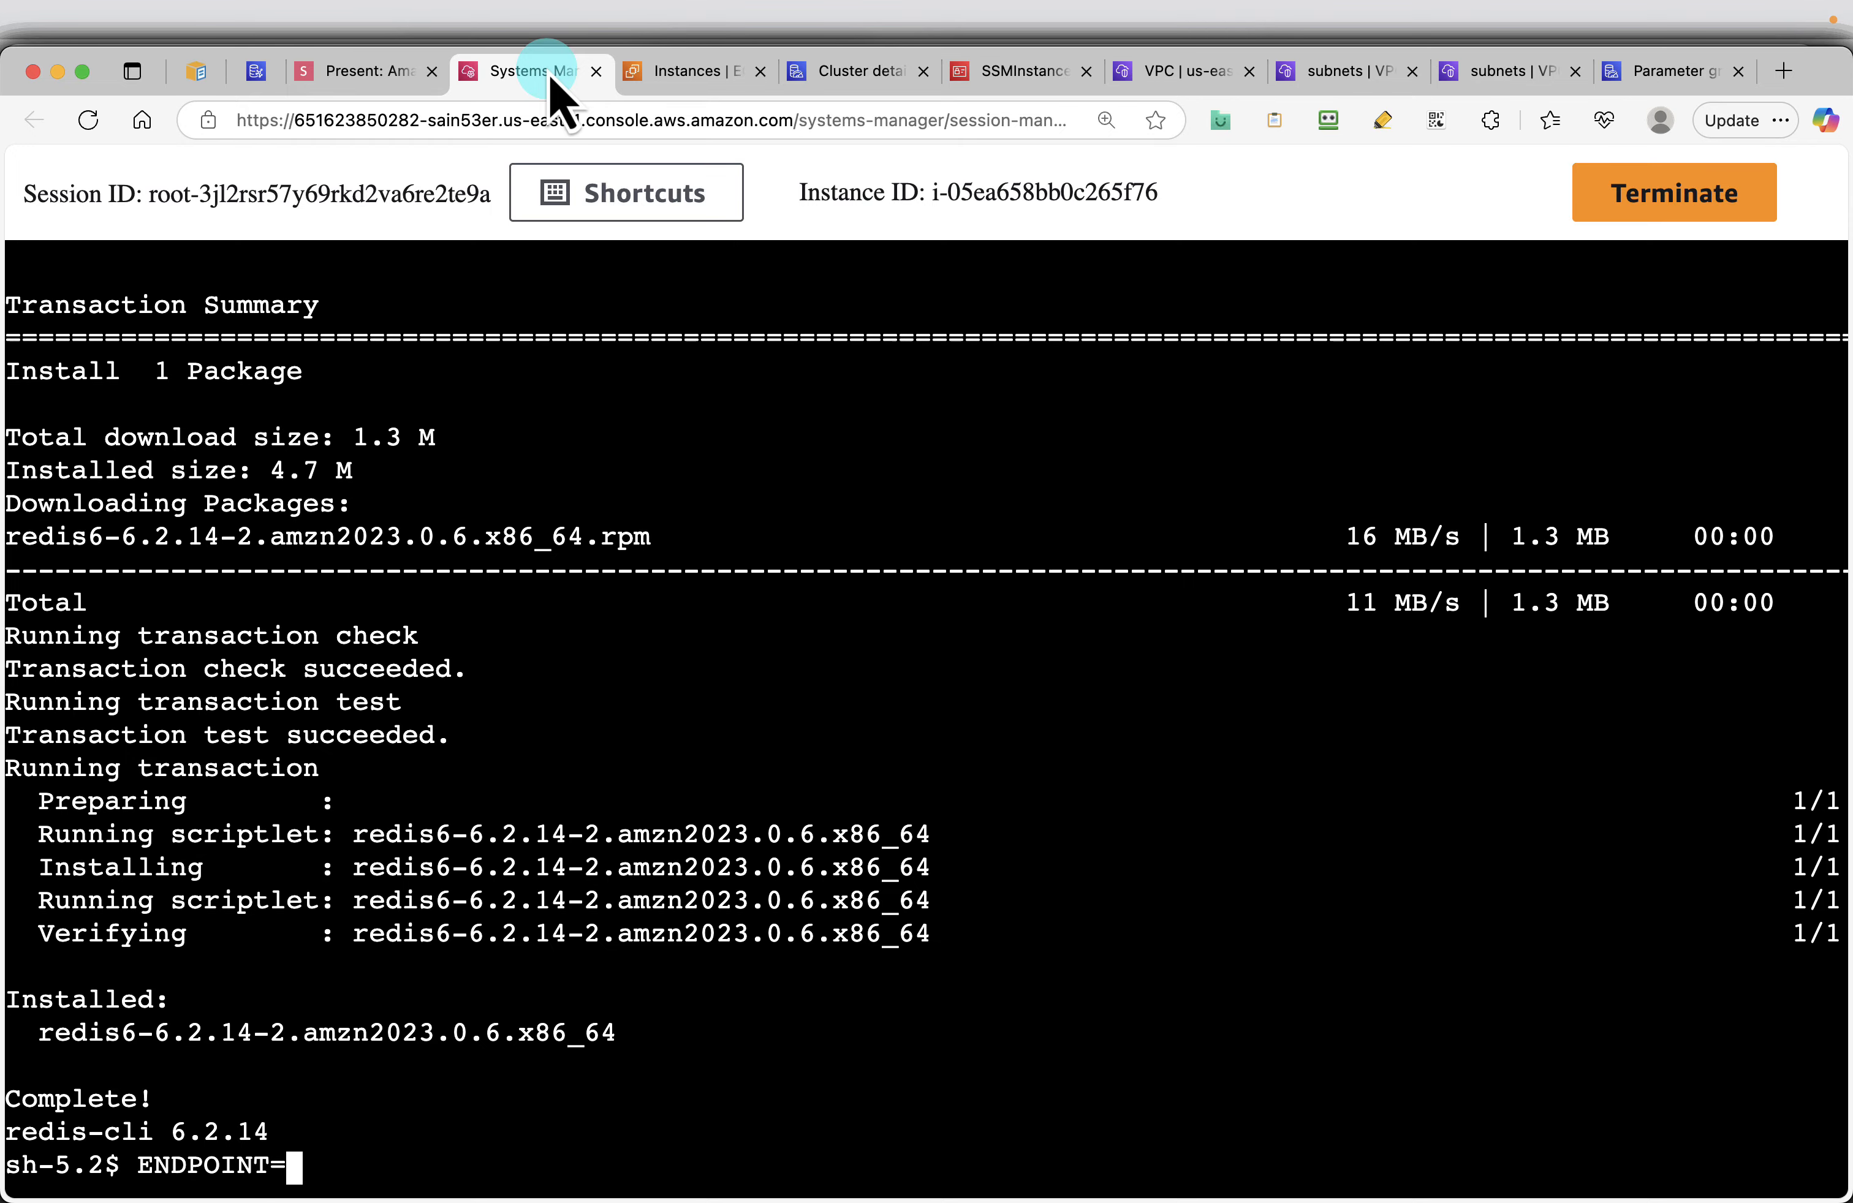
pyautogui.press('super+v')
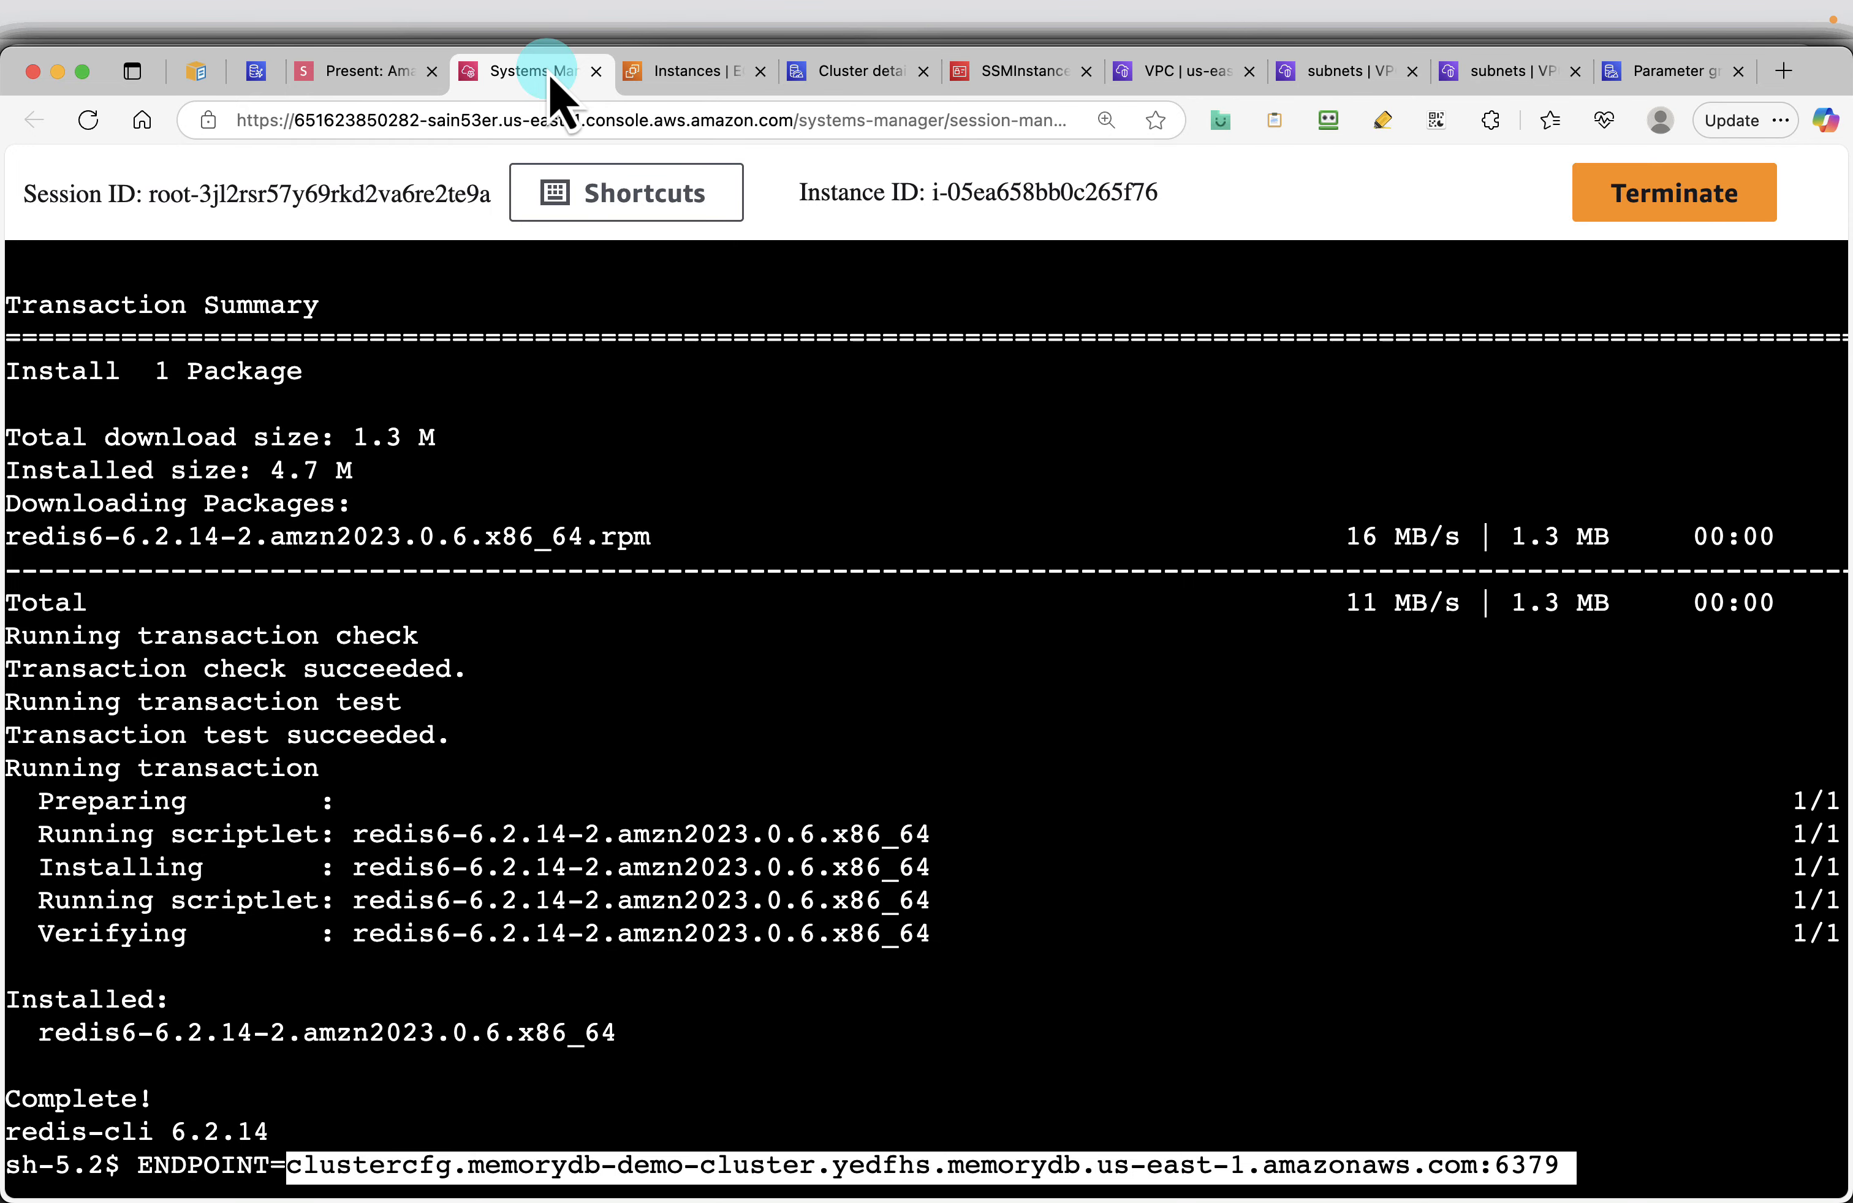
pyautogui.press('Return')
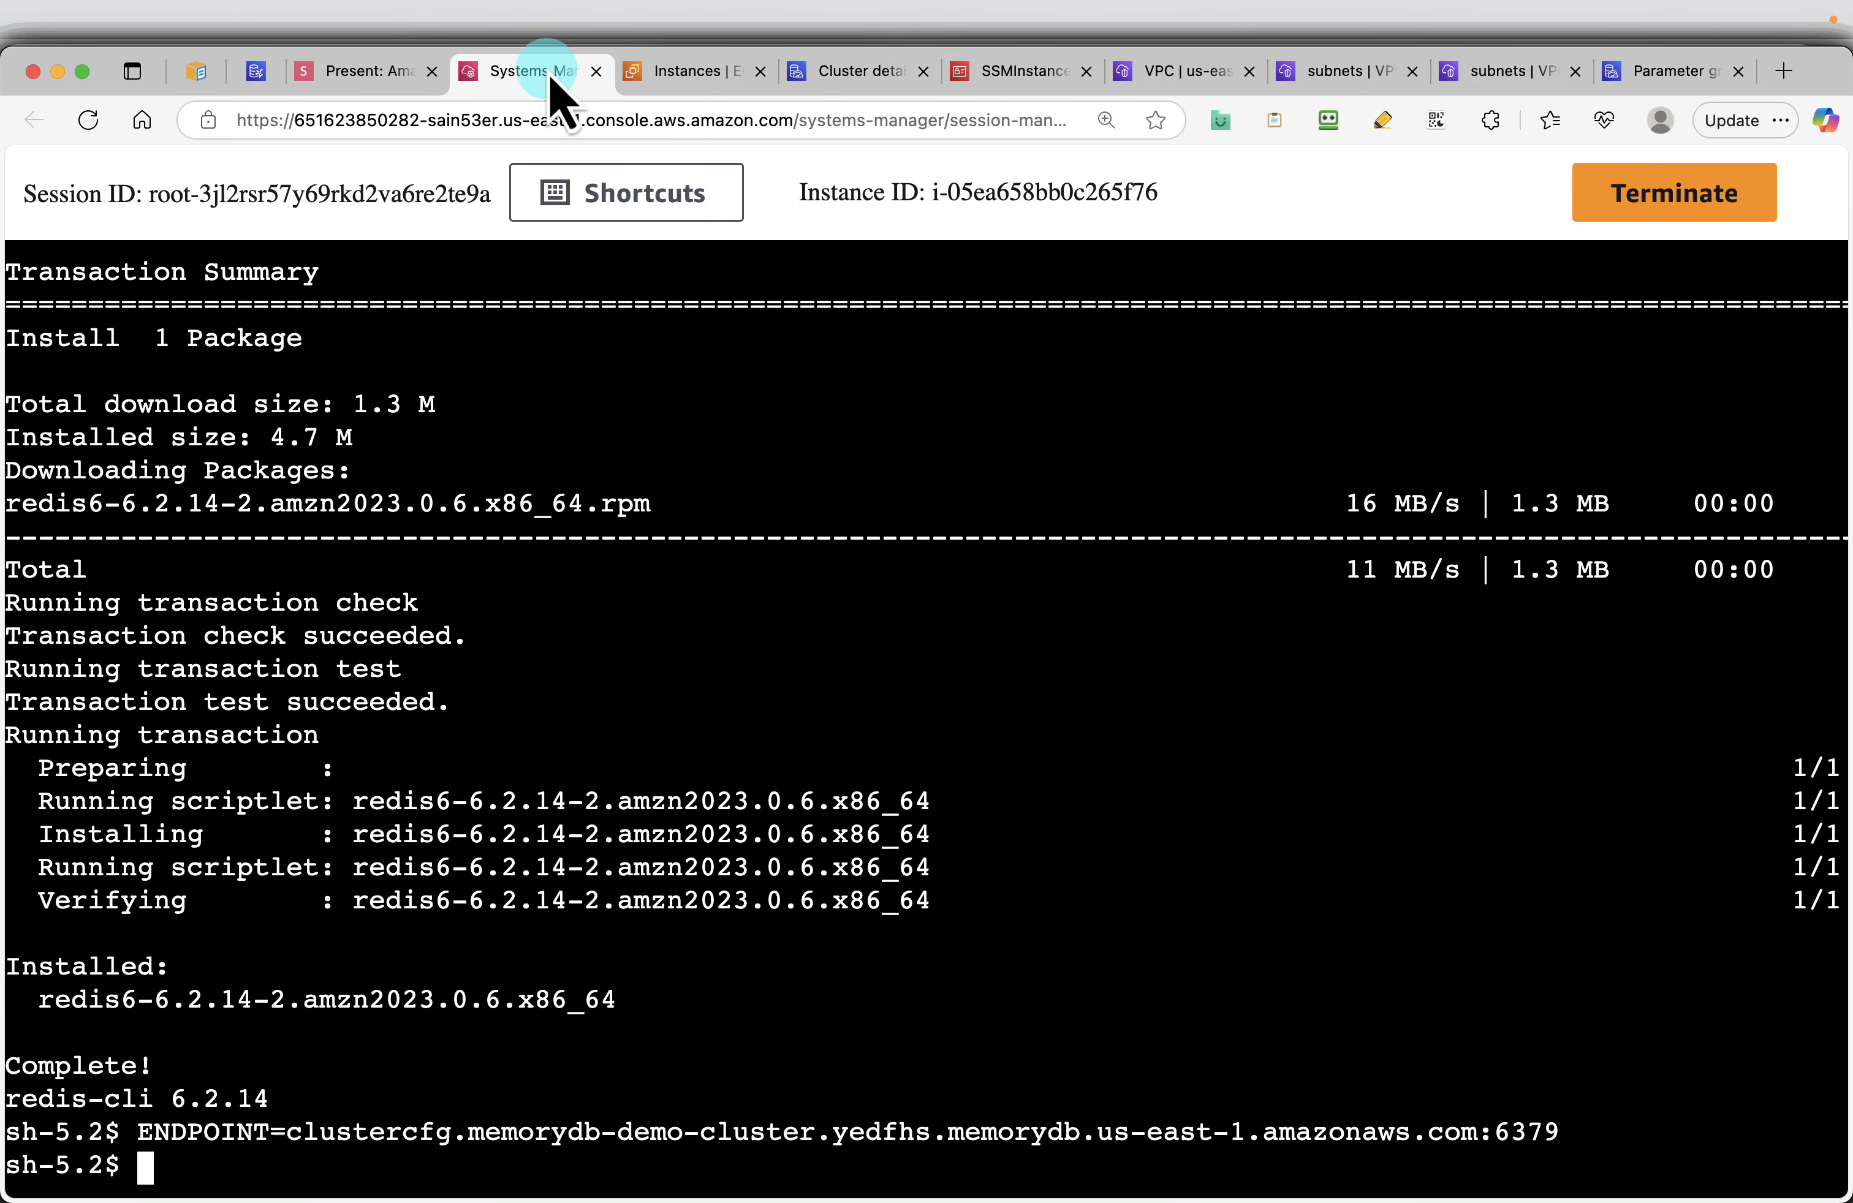
# Try to connect to the cluster with the slide's command redis6-cli -h ${ENDPOINT} -p 6379 --tls, and exit the Redis client
pyautogui.click(387, 78)
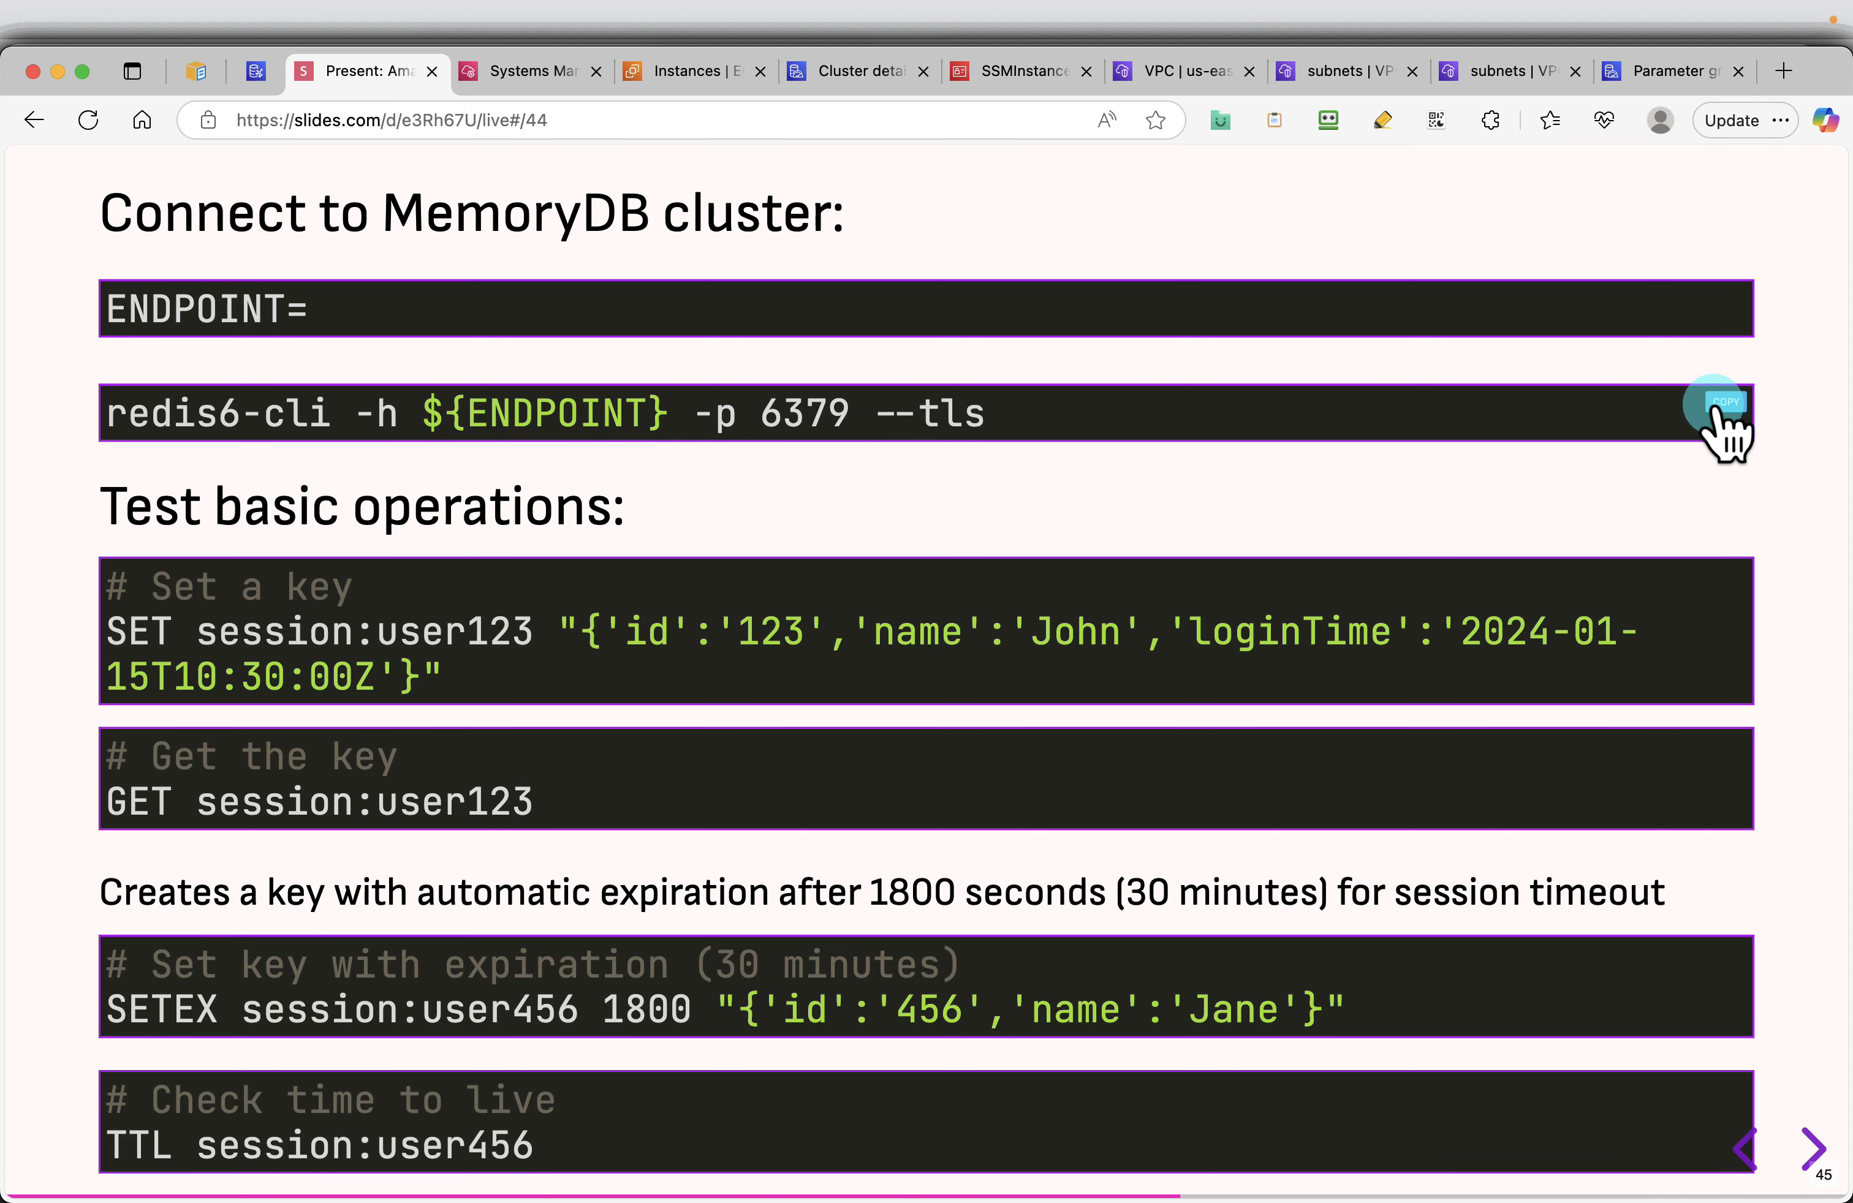
pyautogui.click(1717, 406)
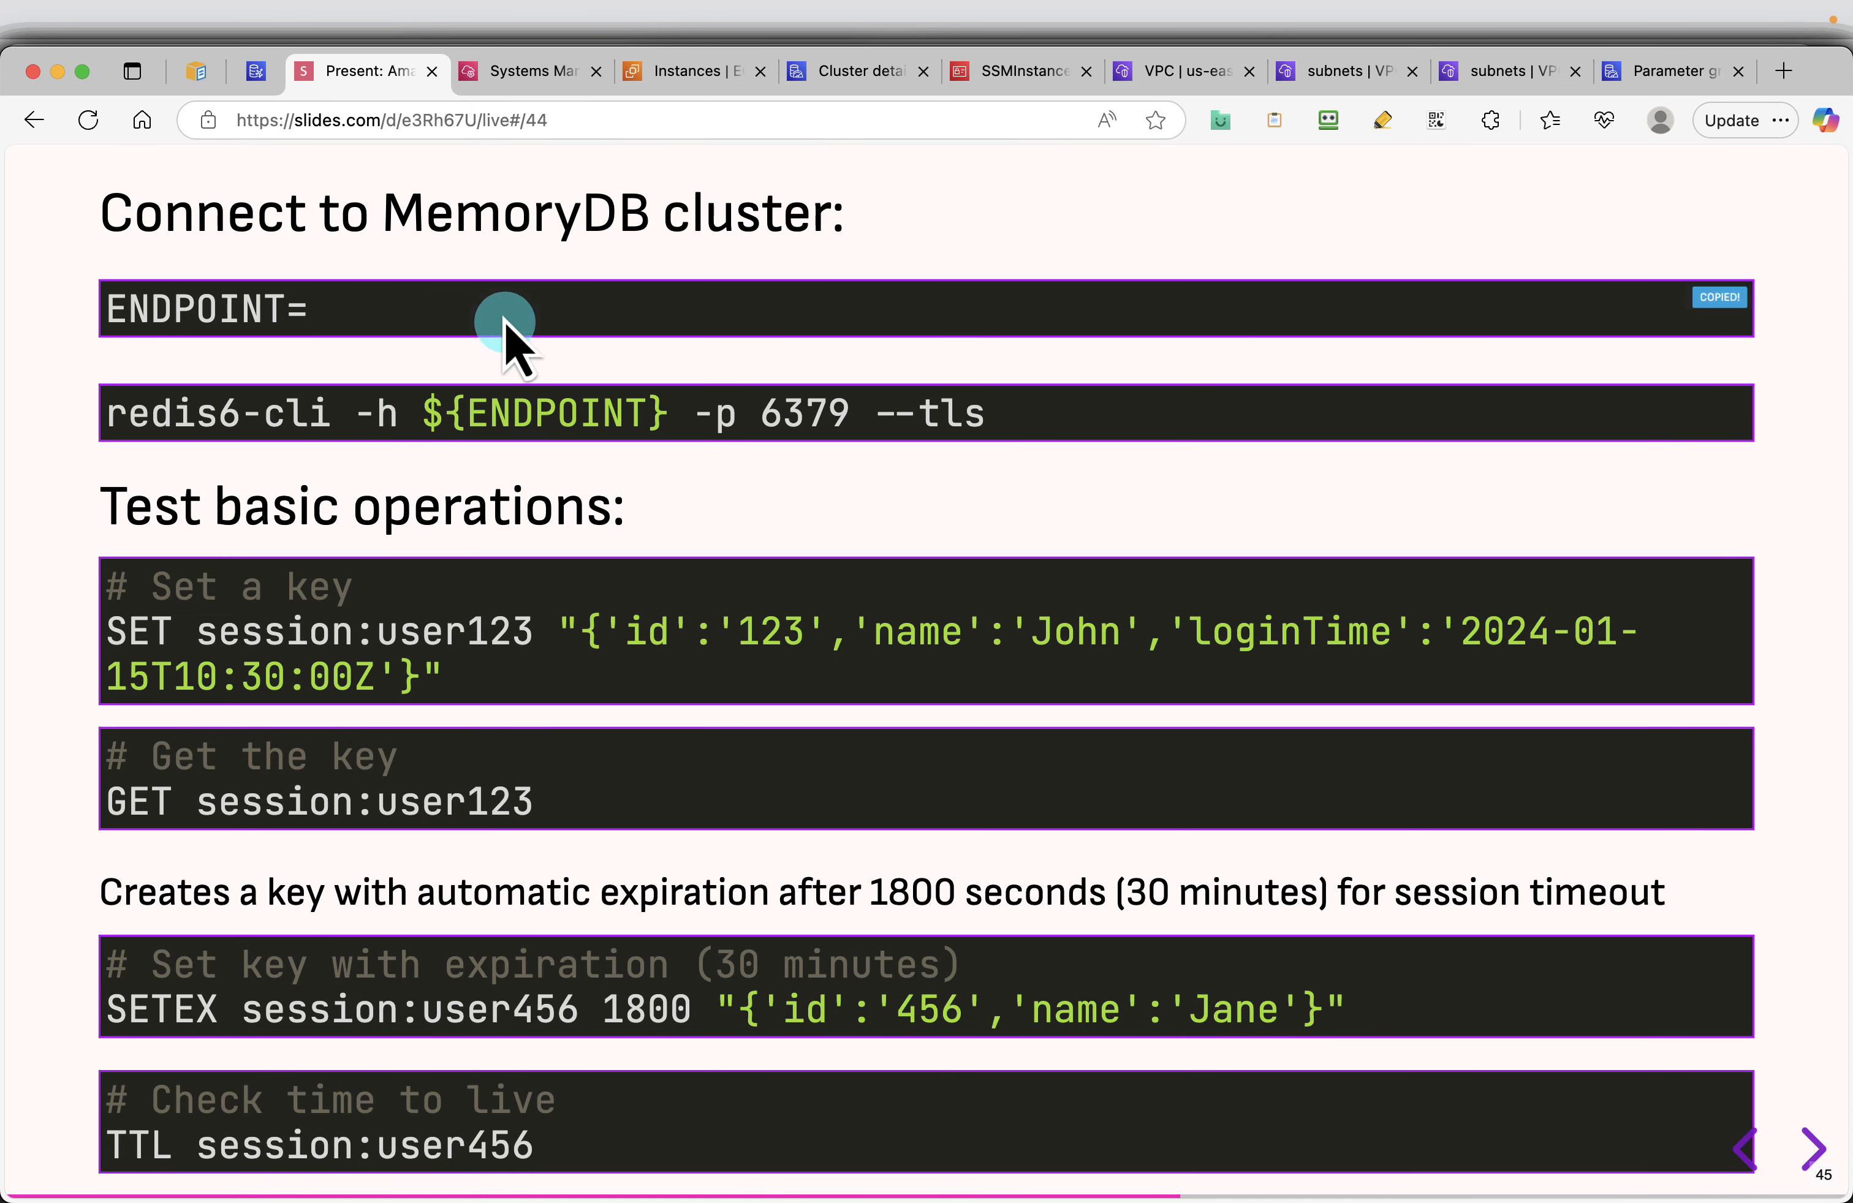
pyautogui.click(487, 83)
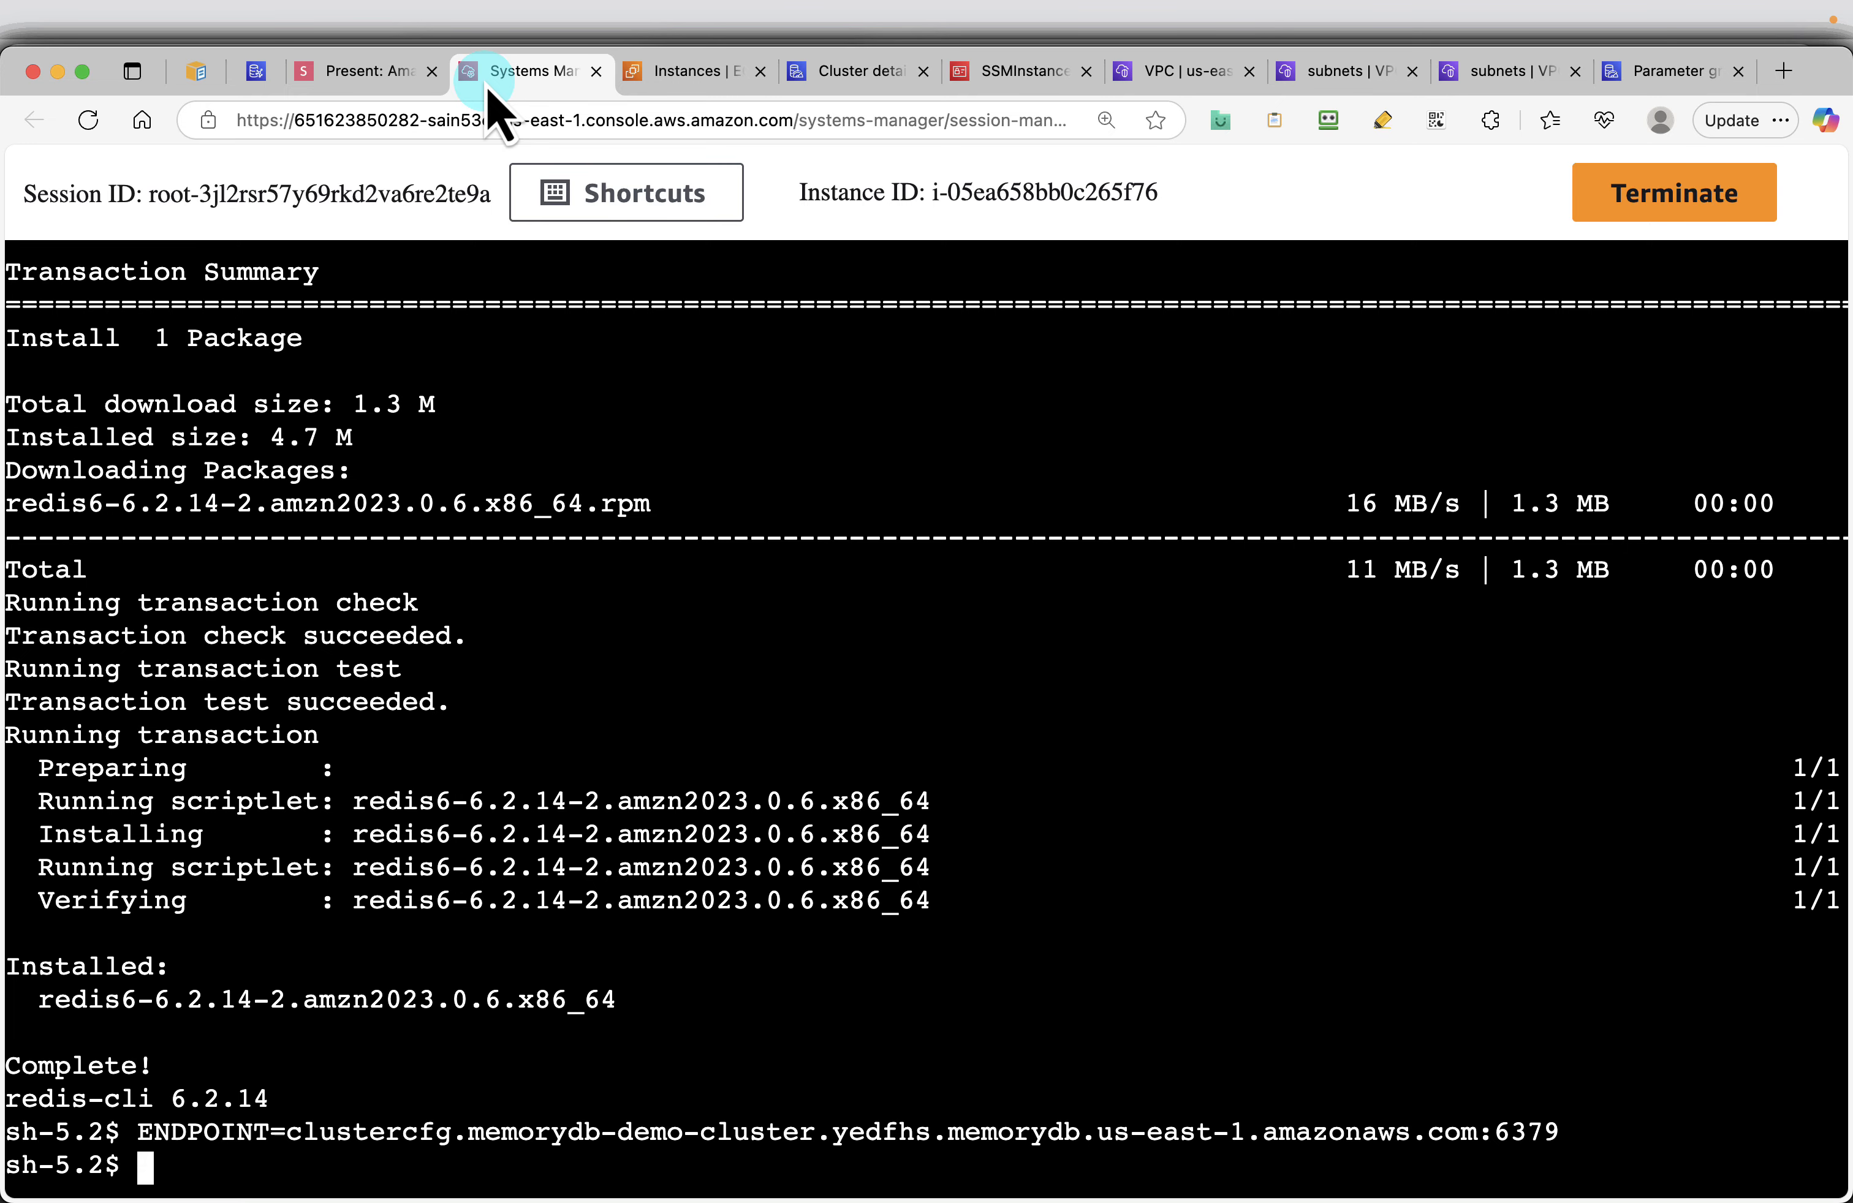
pyautogui.press('super+v')
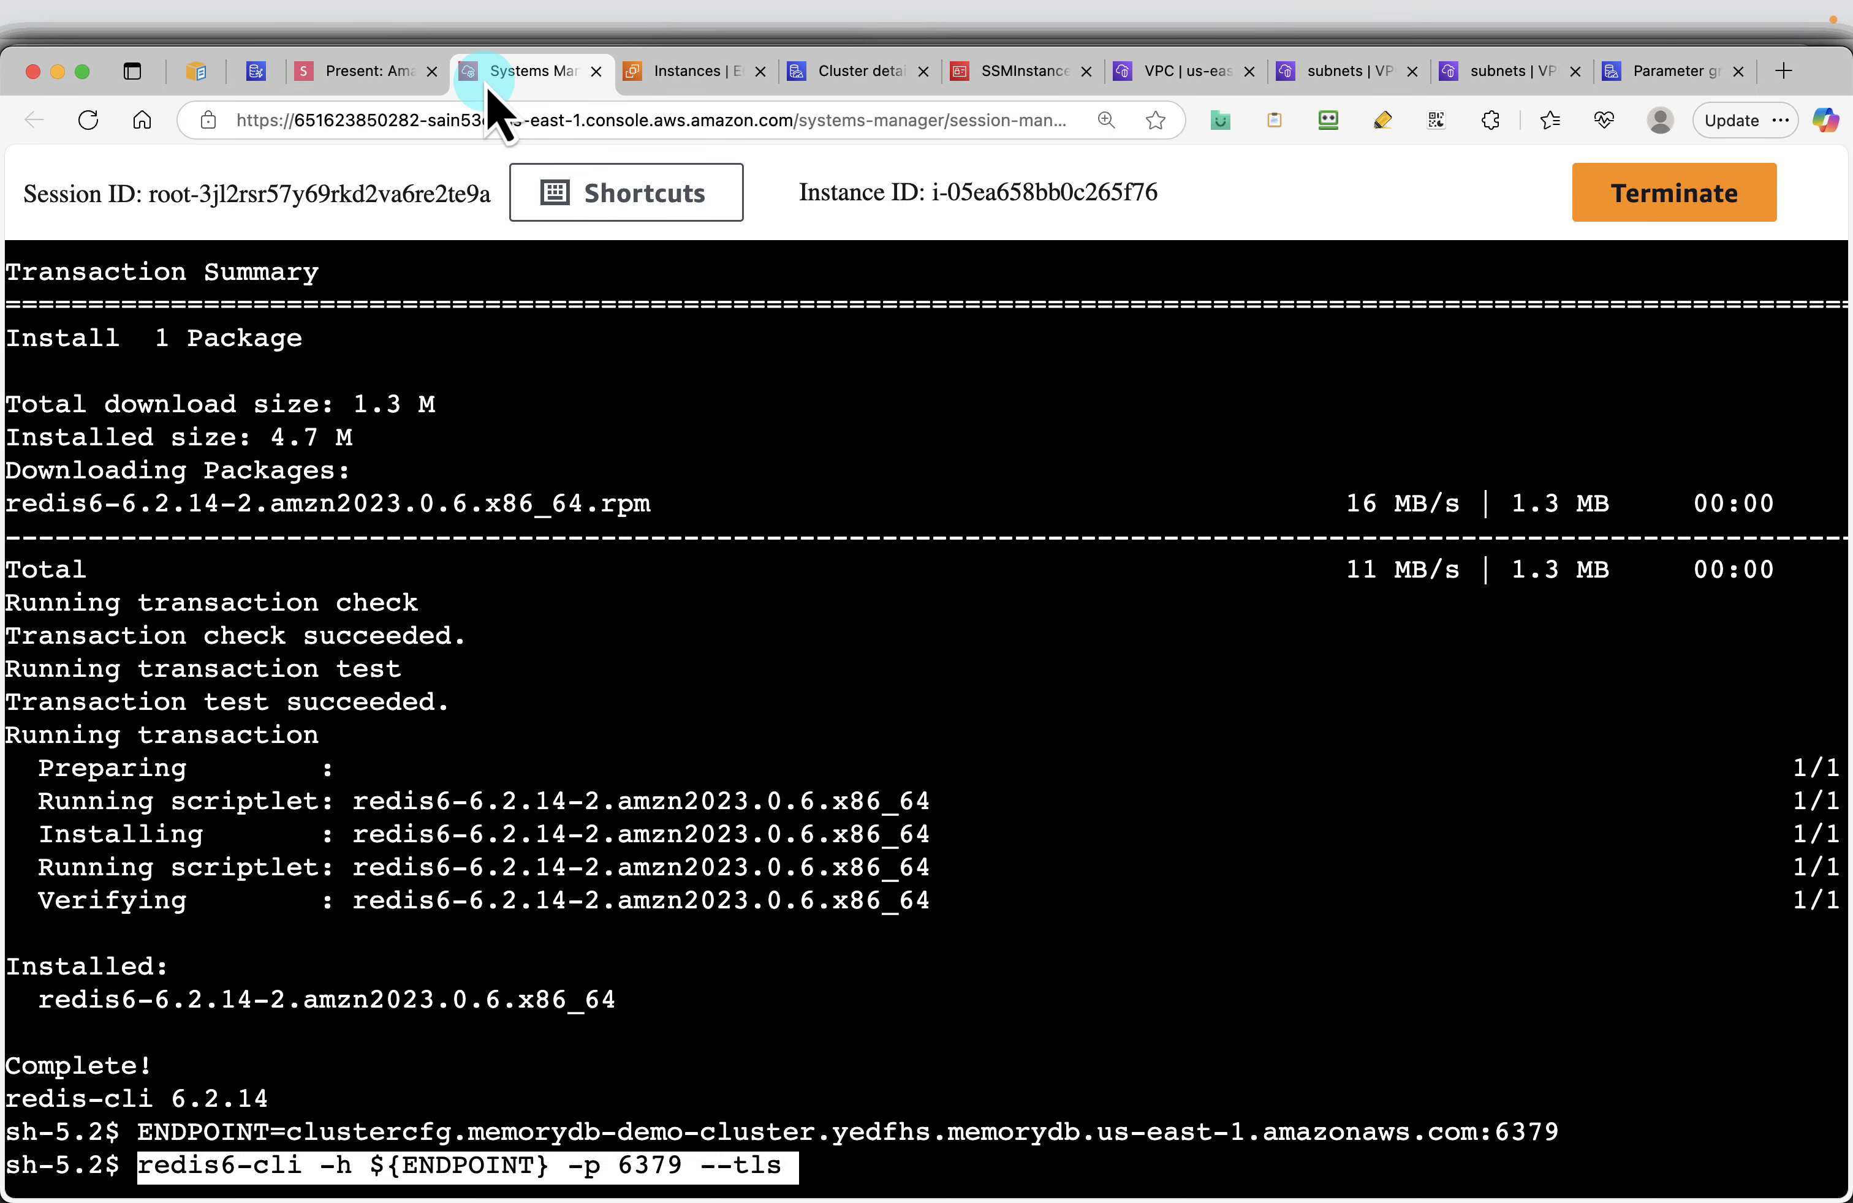
pyautogui.press('Return')
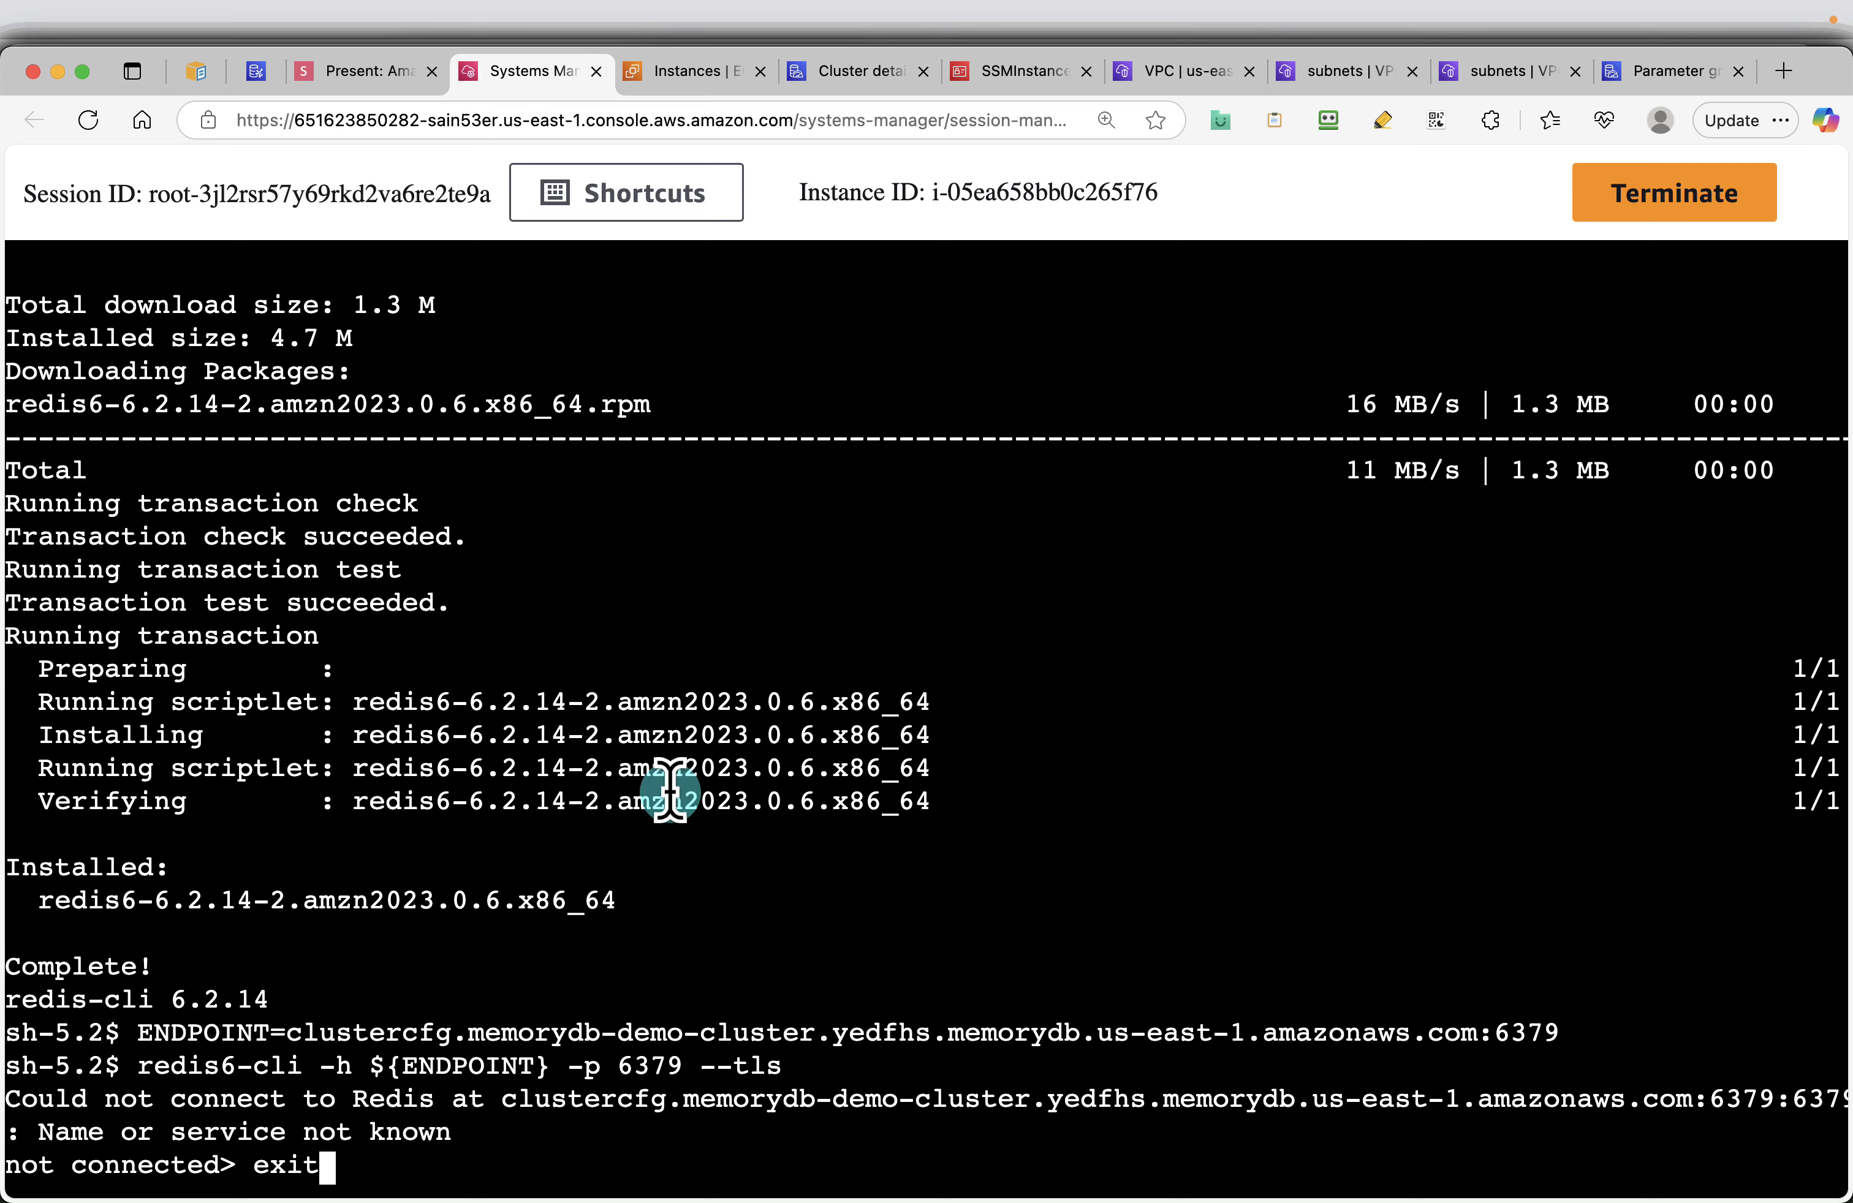
pyautogui.write('exit')
pyautogui.press('Return')
# Reassign ENDPOINT without the :6379 port suffix and connect with redis6-cli -h ${ENDPOINT} -p 6379 --tls
pyautogui.press('Up')
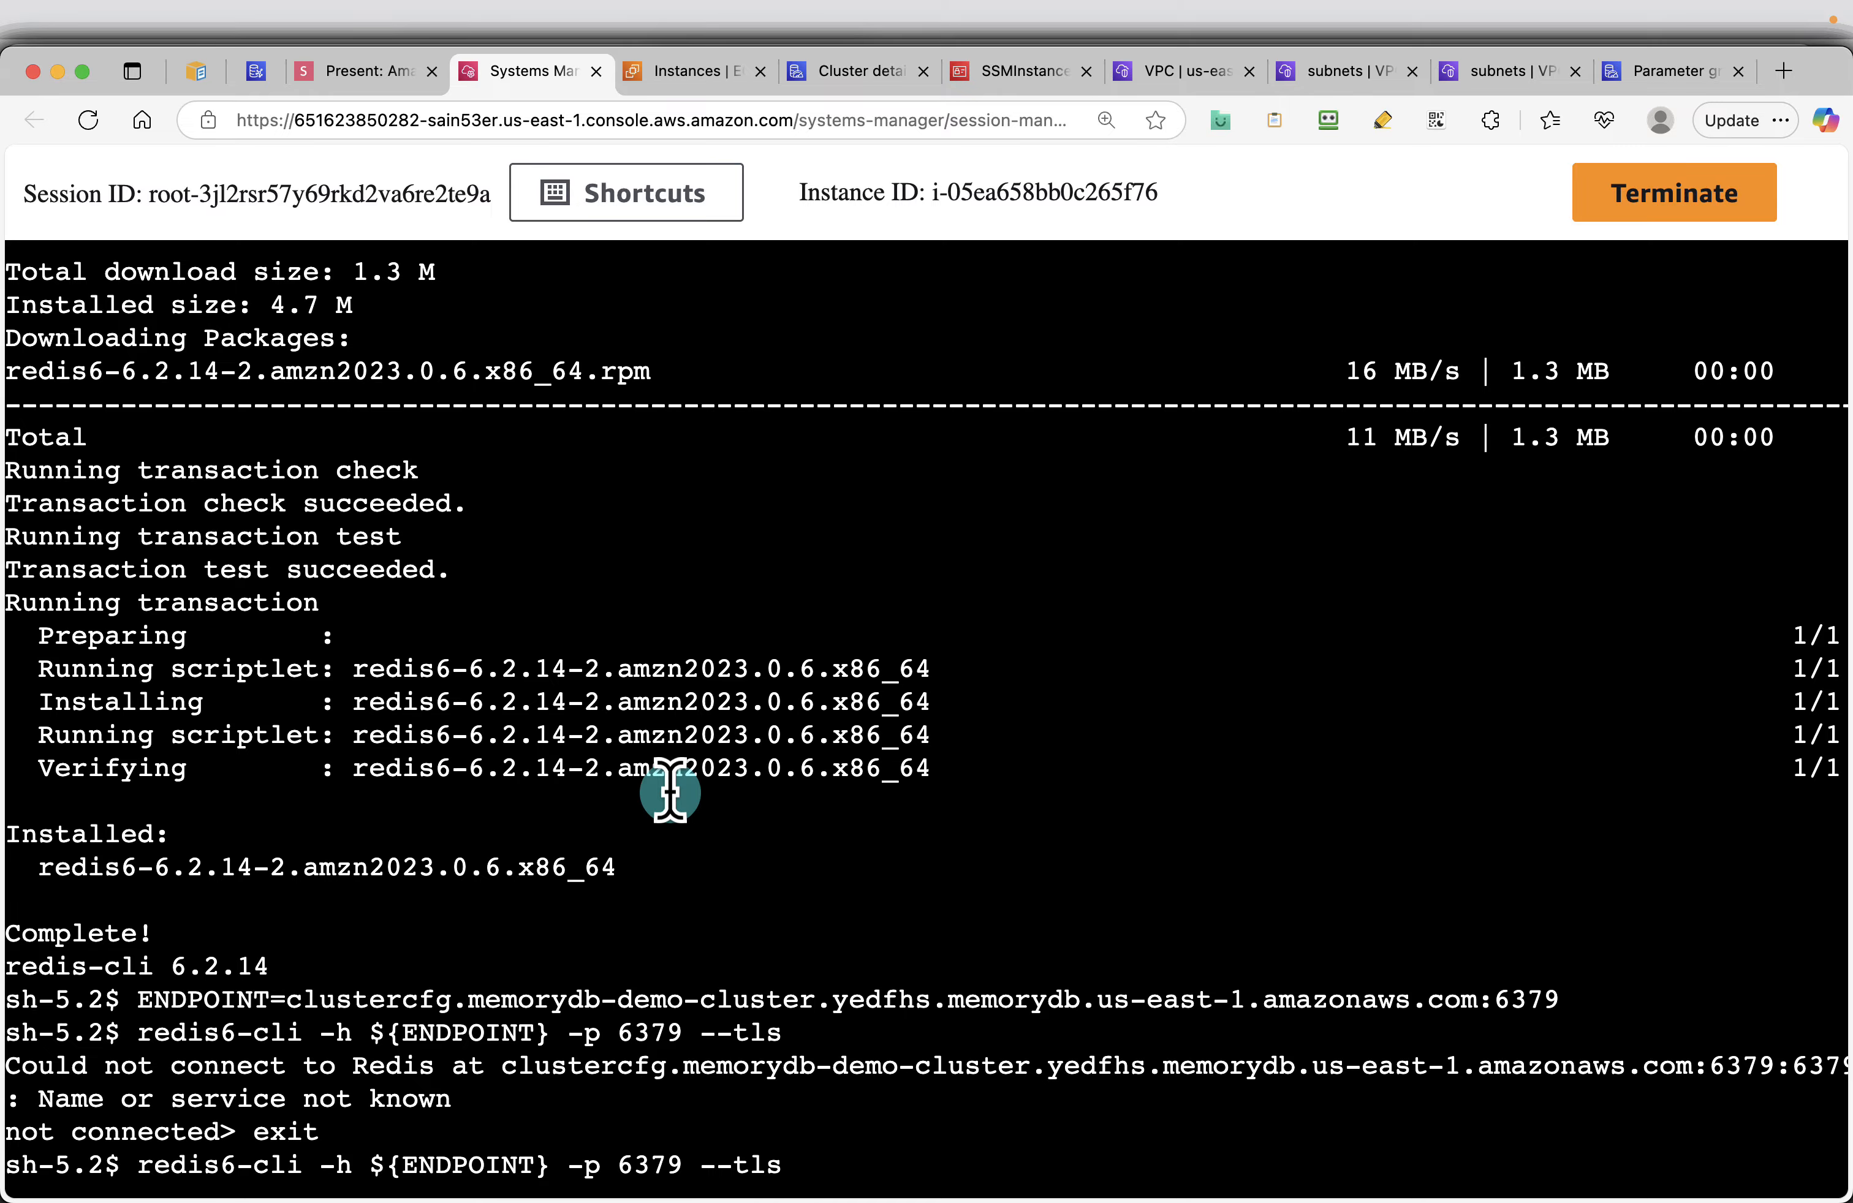
pyautogui.press('Up')
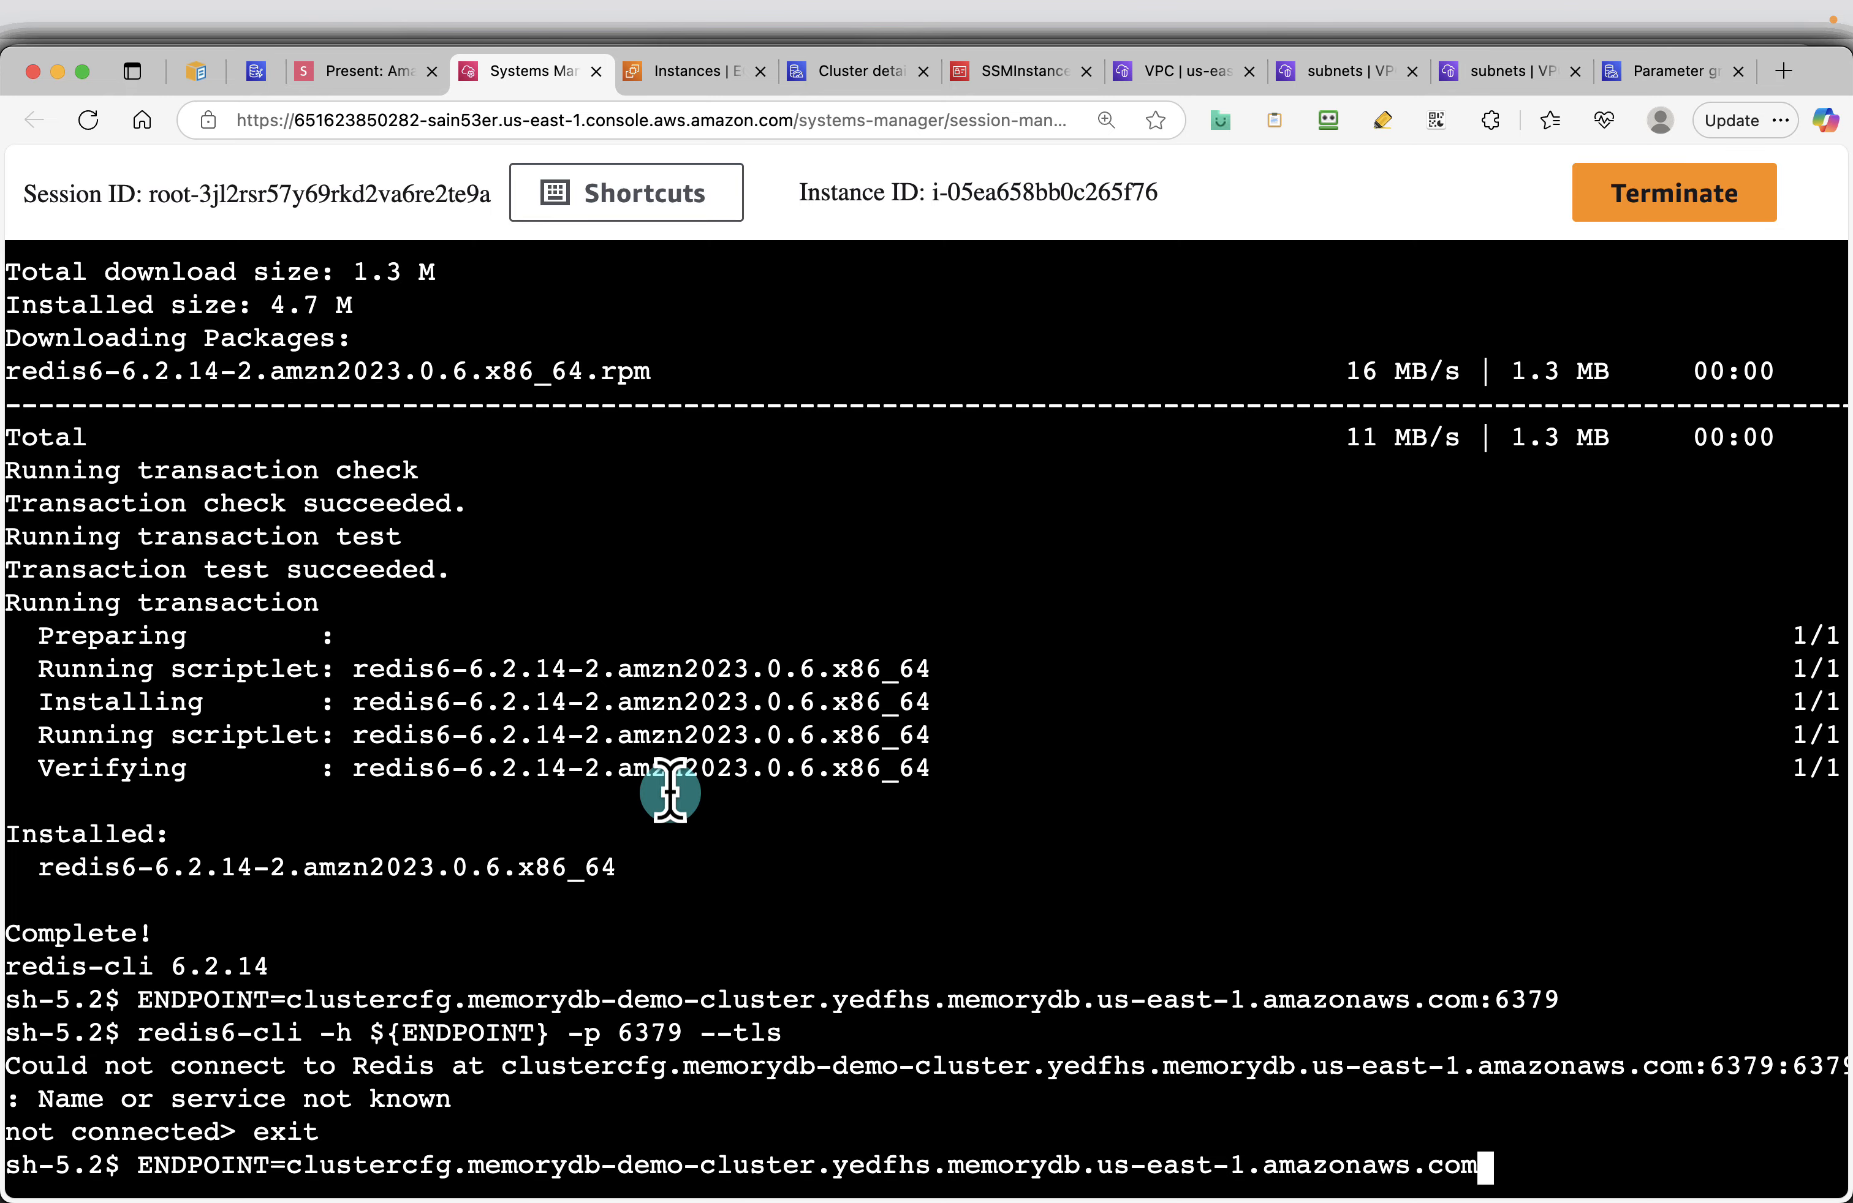
pyautogui.press('Return')
pyautogui.press('Up')
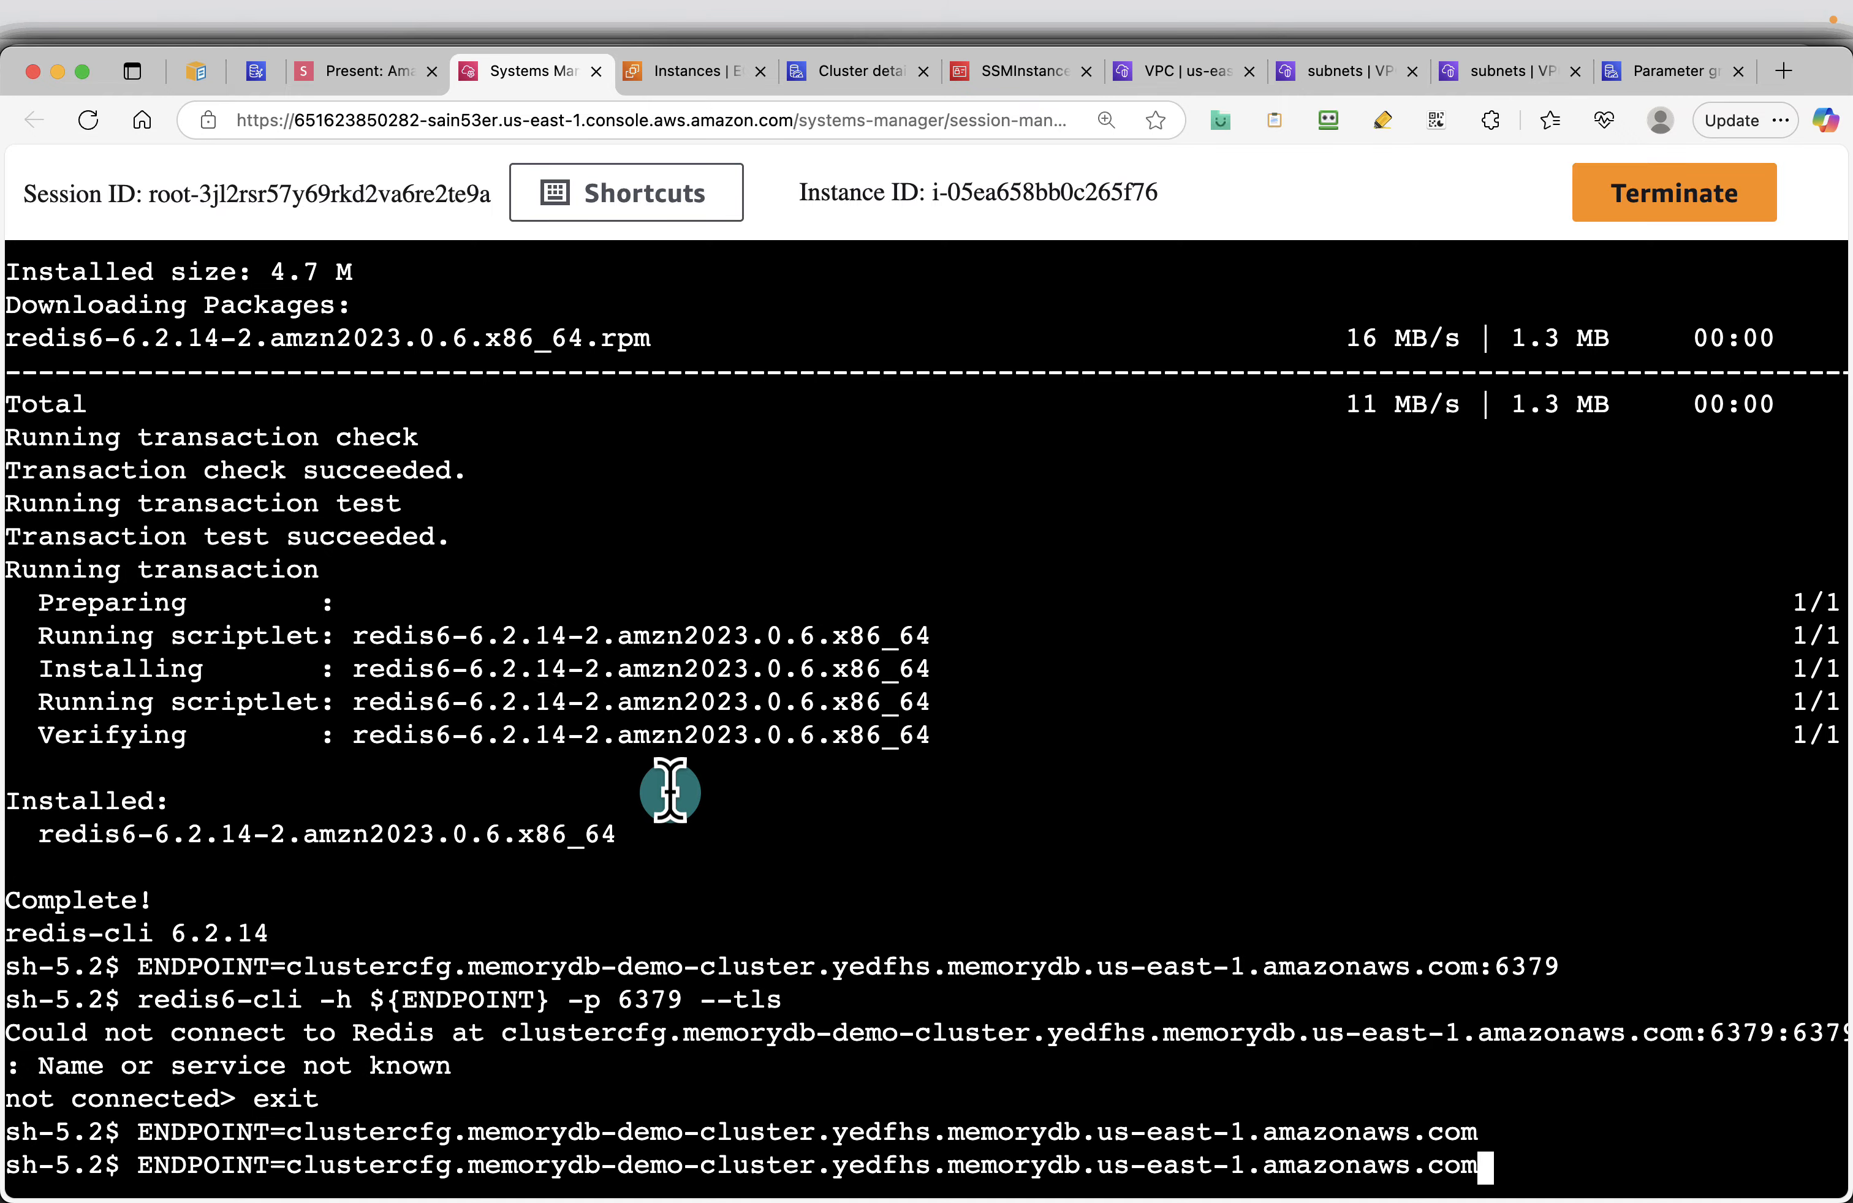
pyautogui.press('Up')
pyautogui.press('Return')
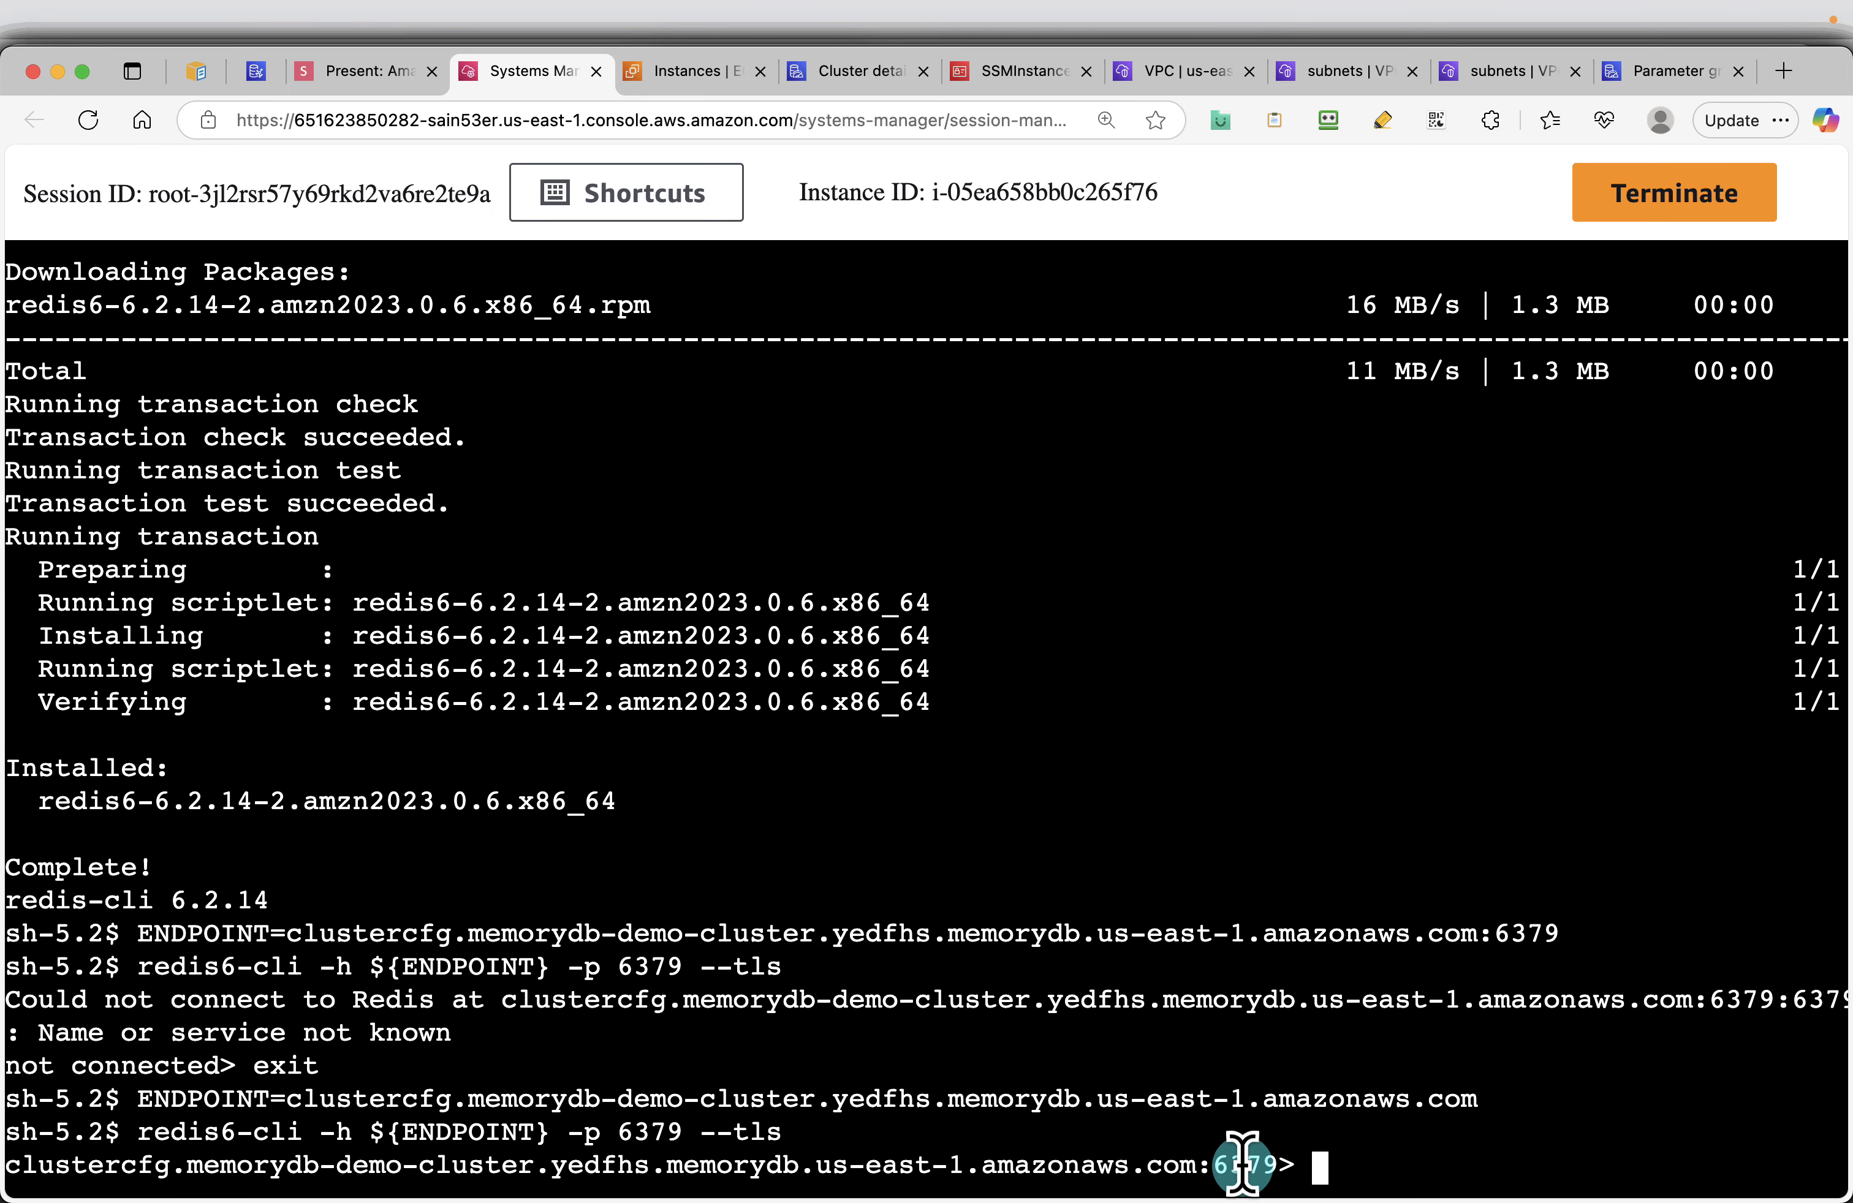
# Try to store the sample session record under session:user123 by running the slide's SET block, including its comment line
pyautogui.click(368, 71)
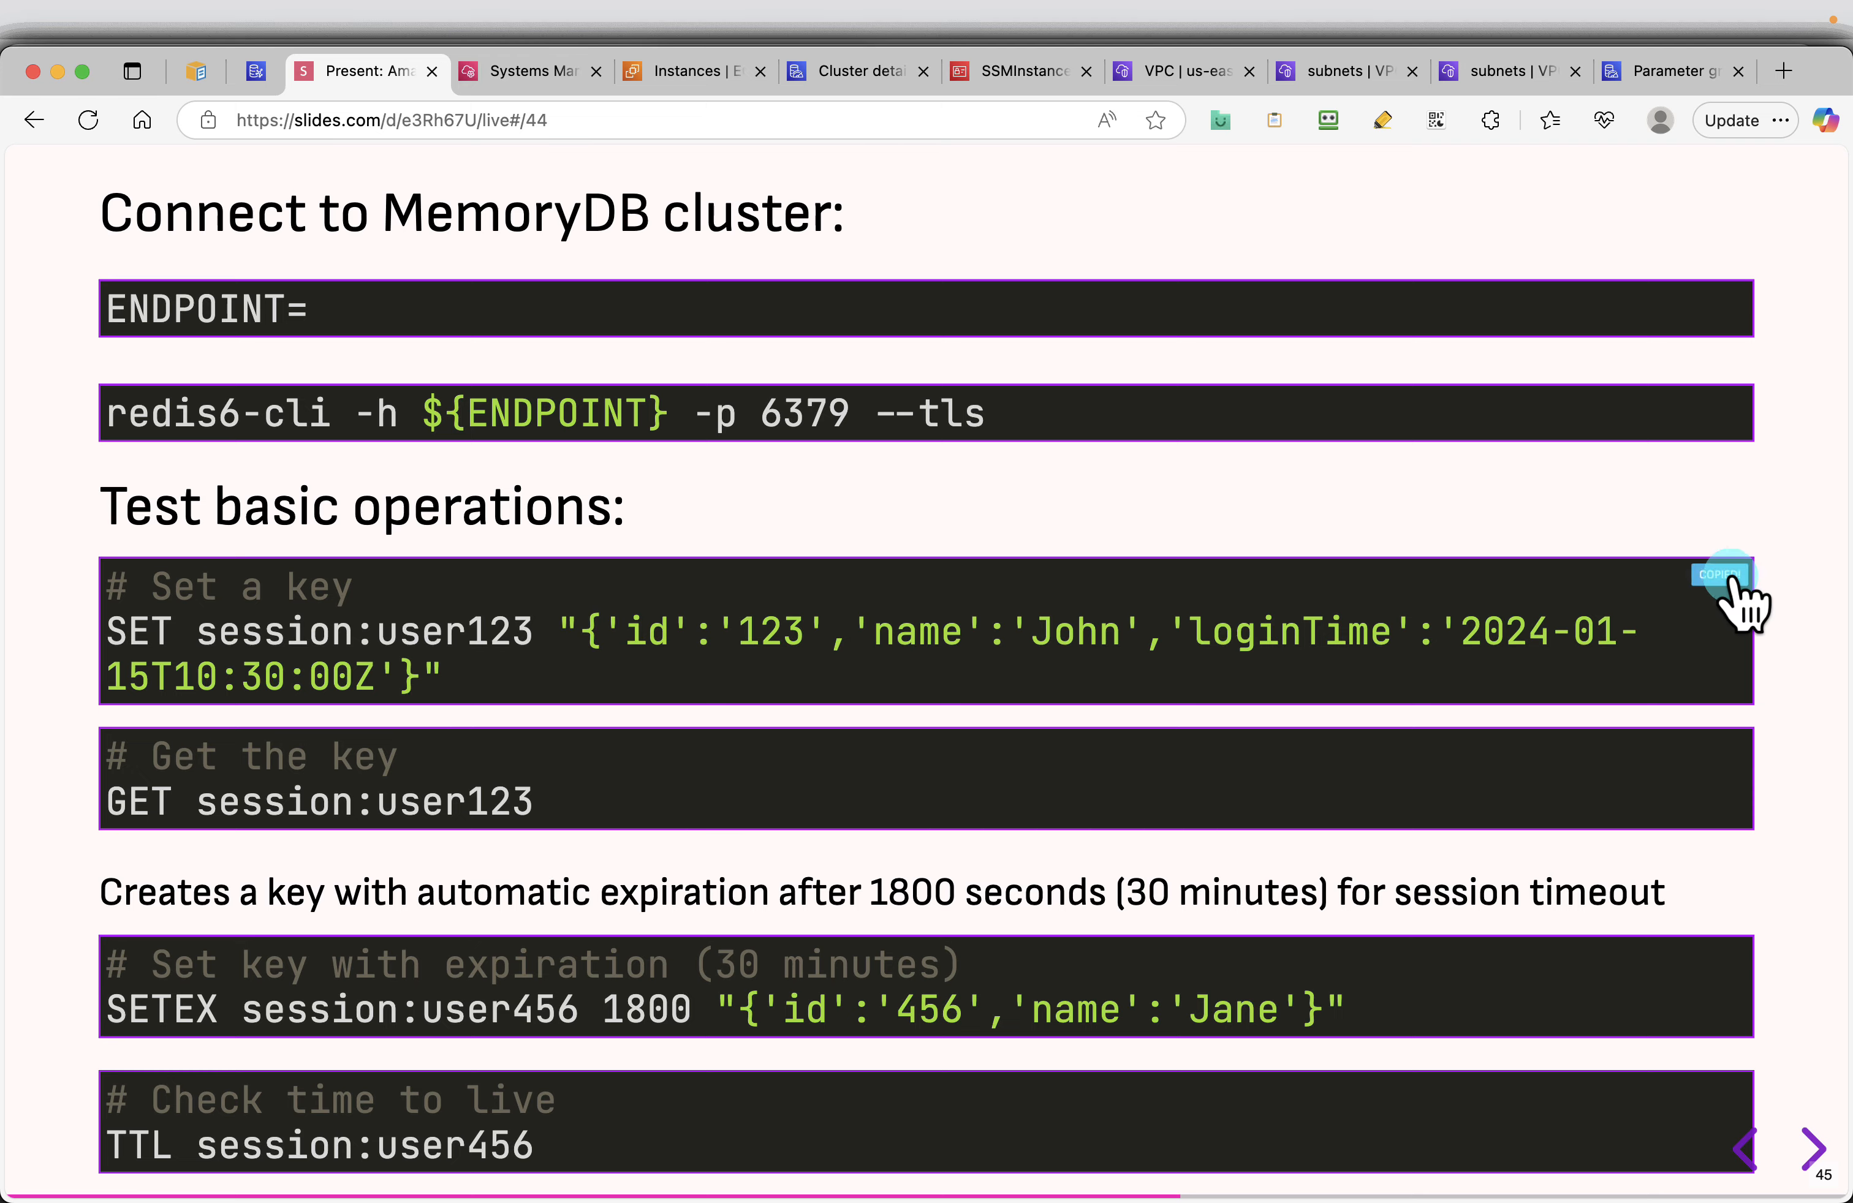
pyautogui.click(514, 71)
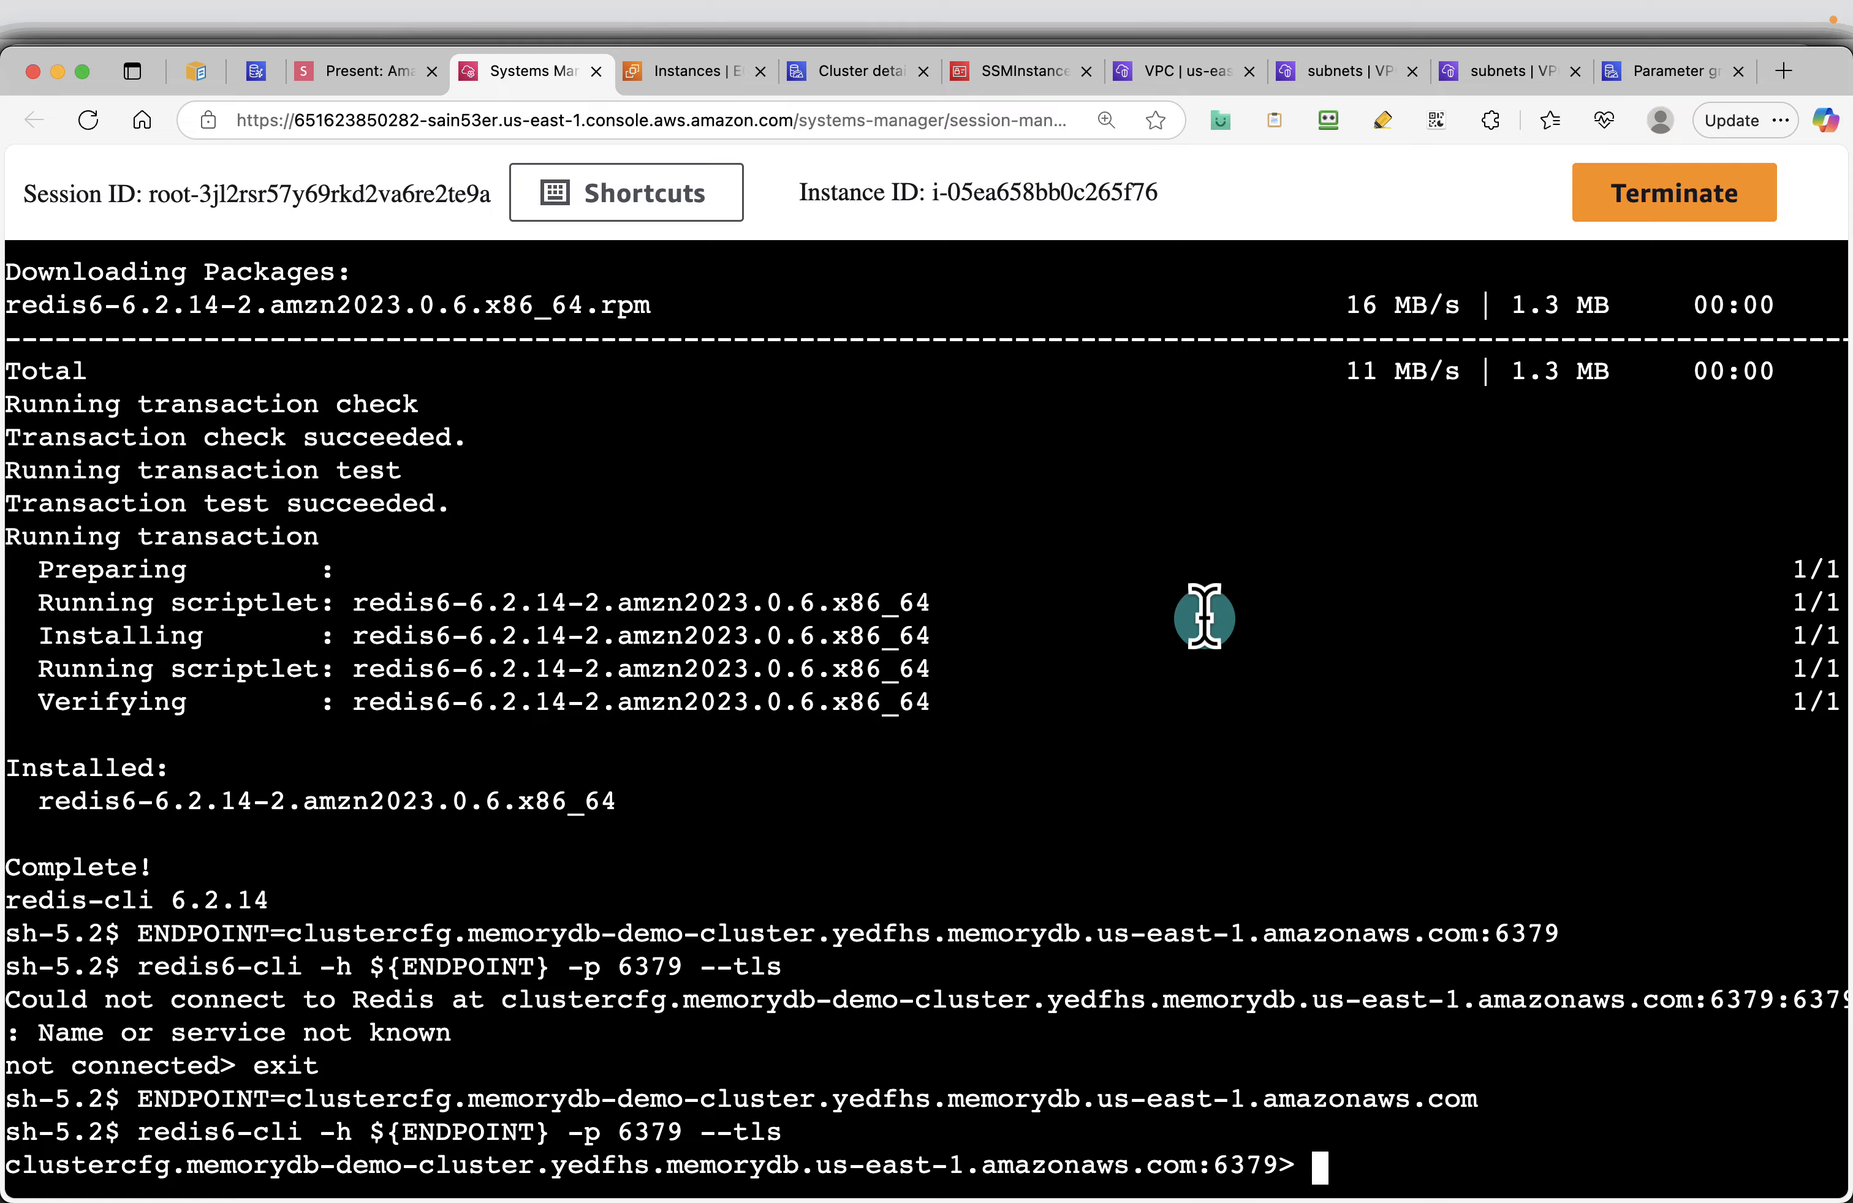
pyautogui.press('super+v')
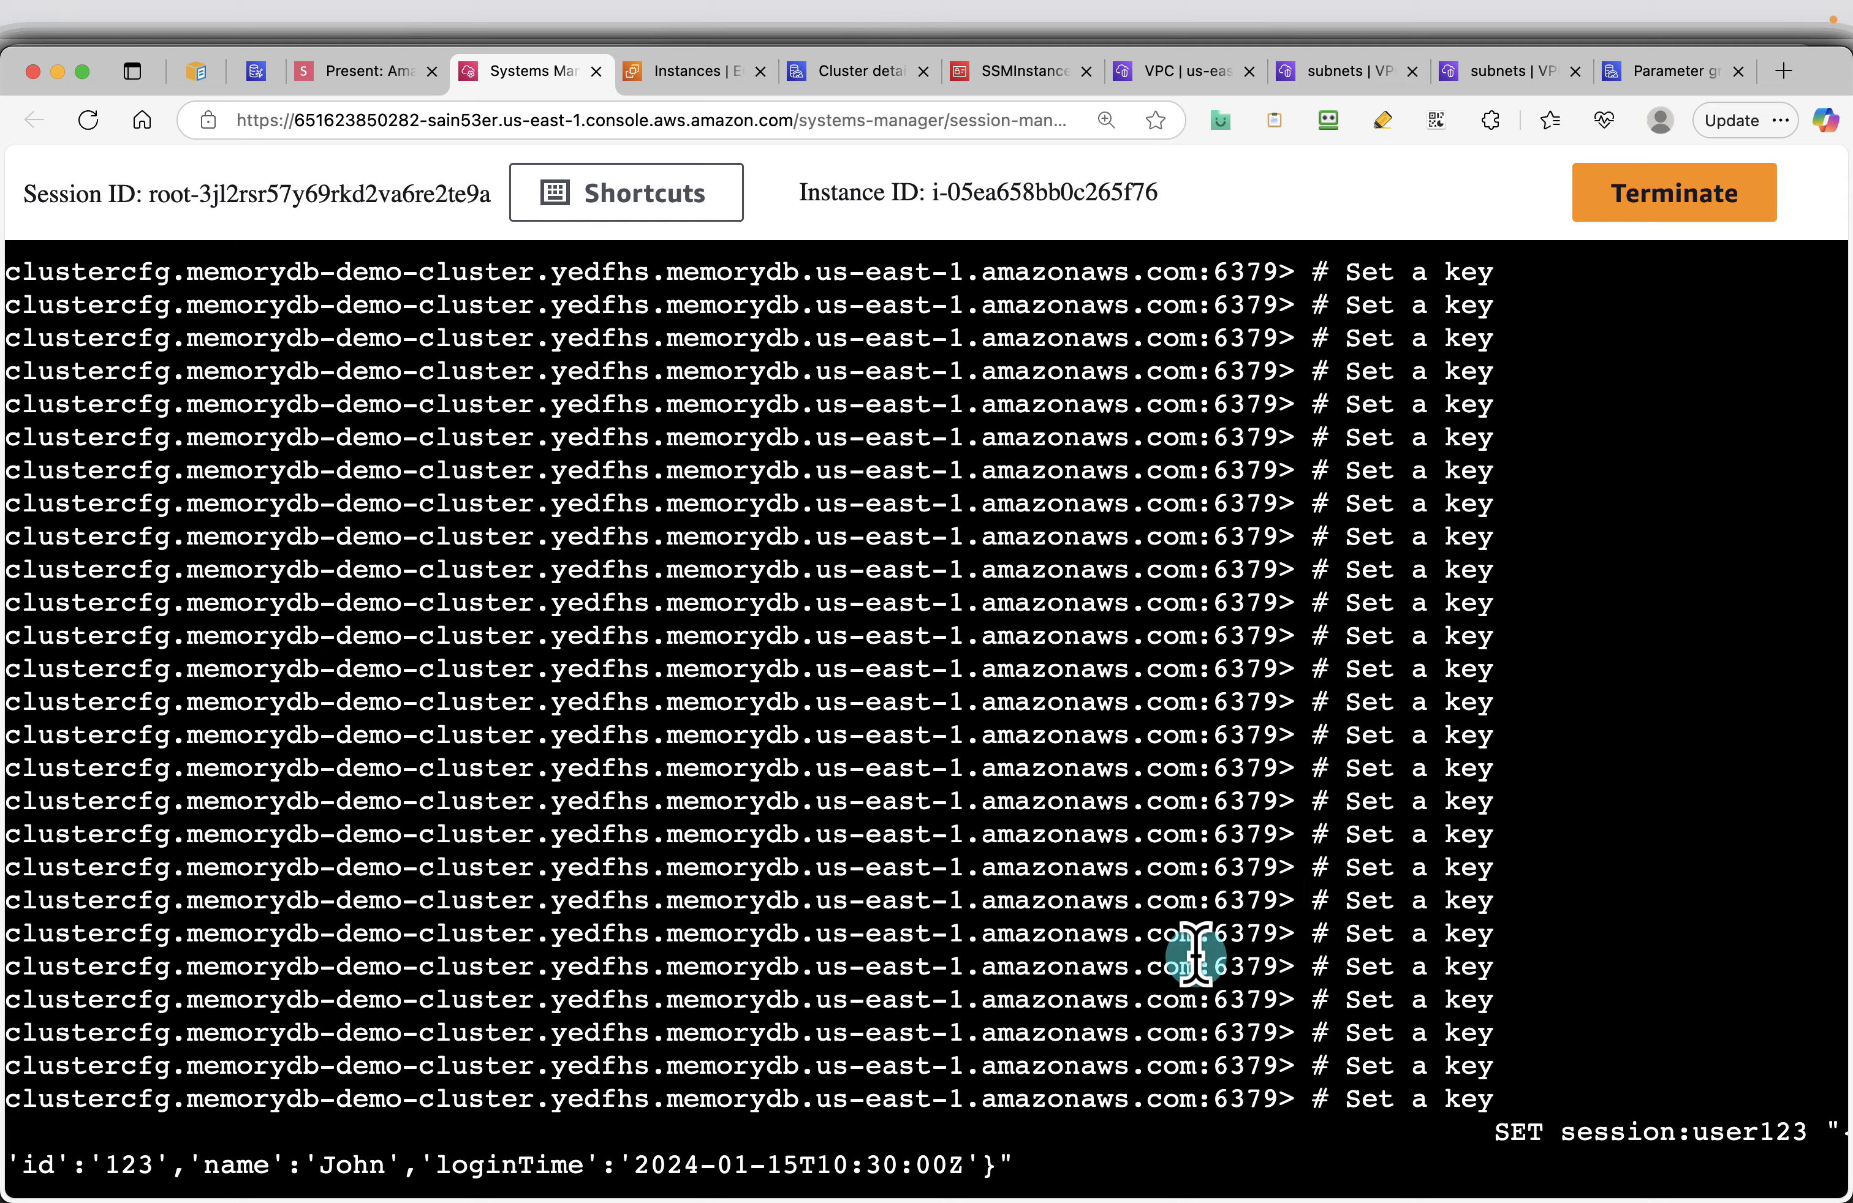
pyautogui.press('Return')
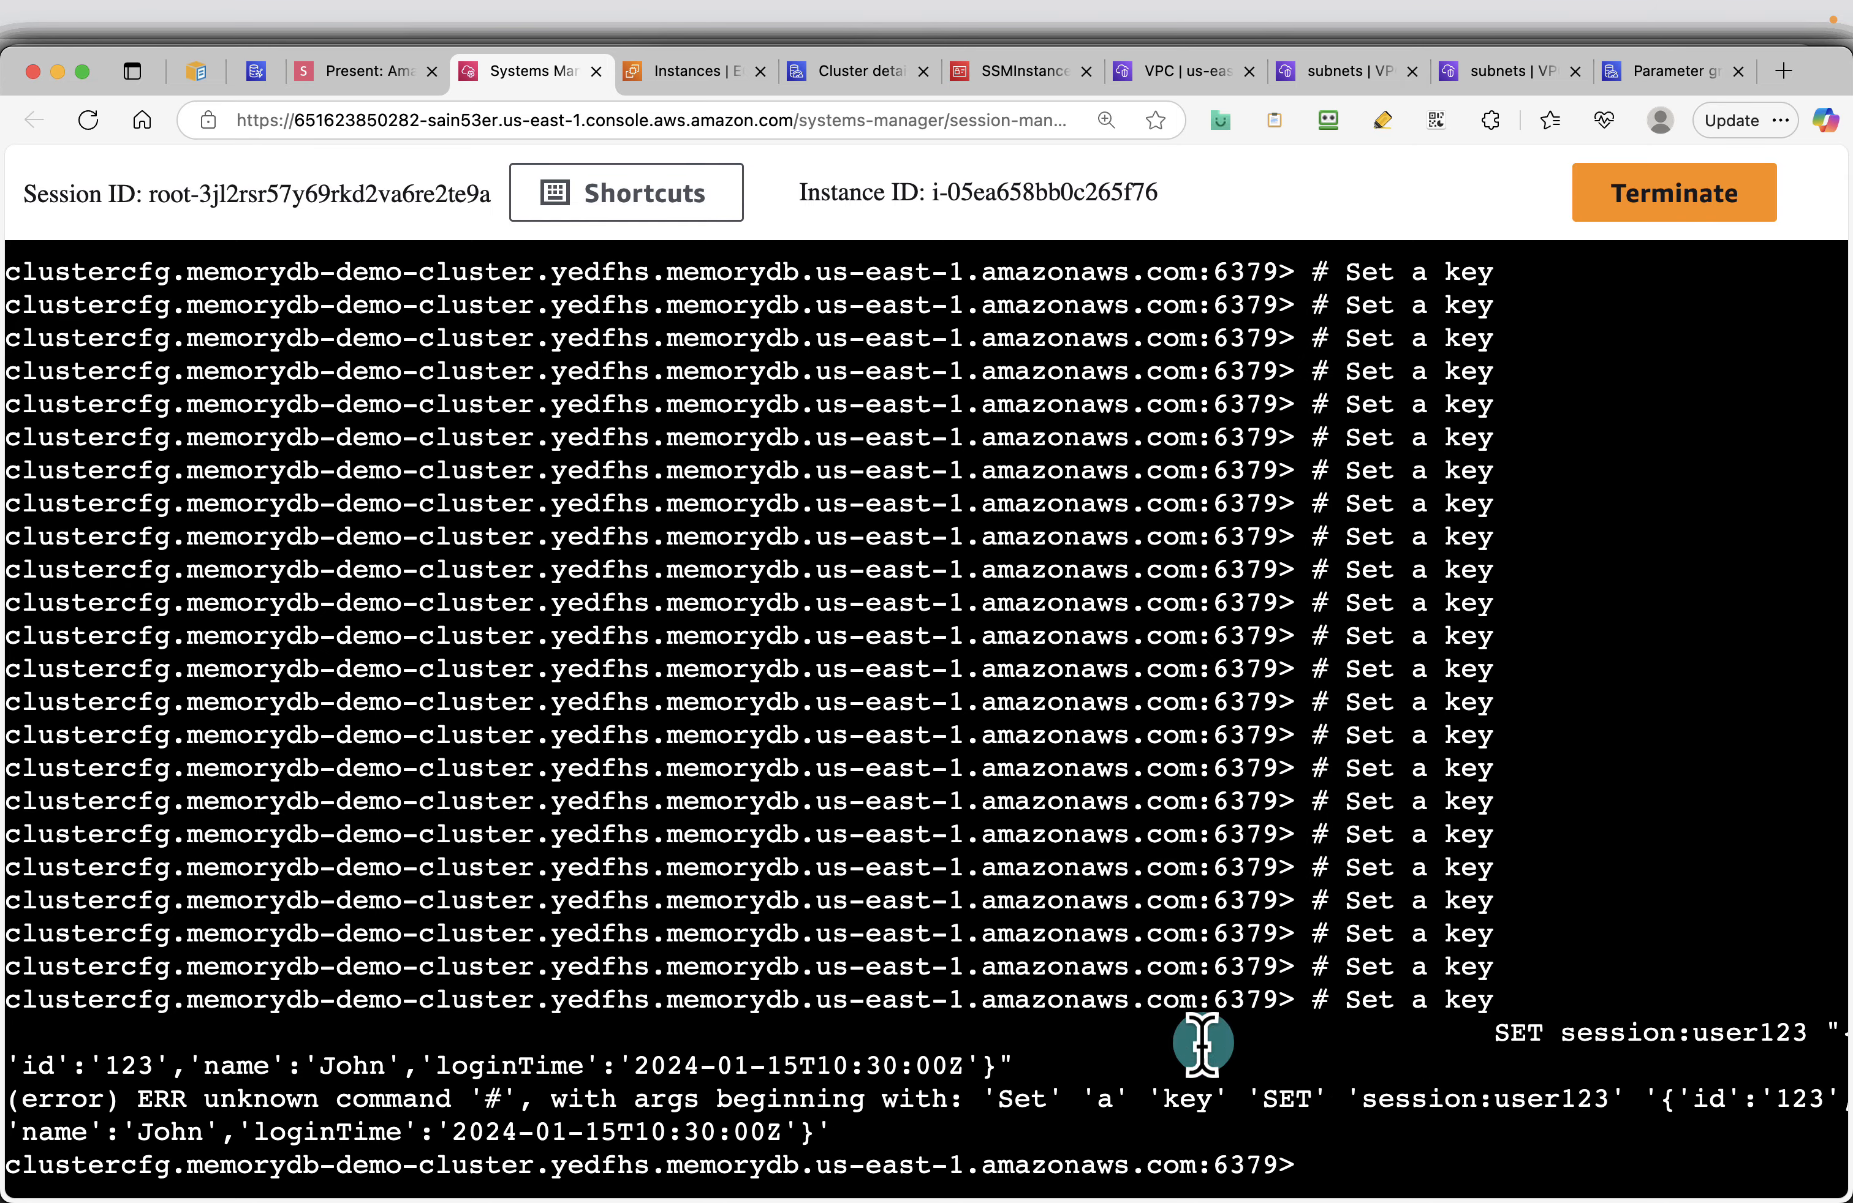
# Try to read session:user123 by running the slide's GET block in the Redis session, including its "# Get the key" comment line
pyautogui.click(367, 72)
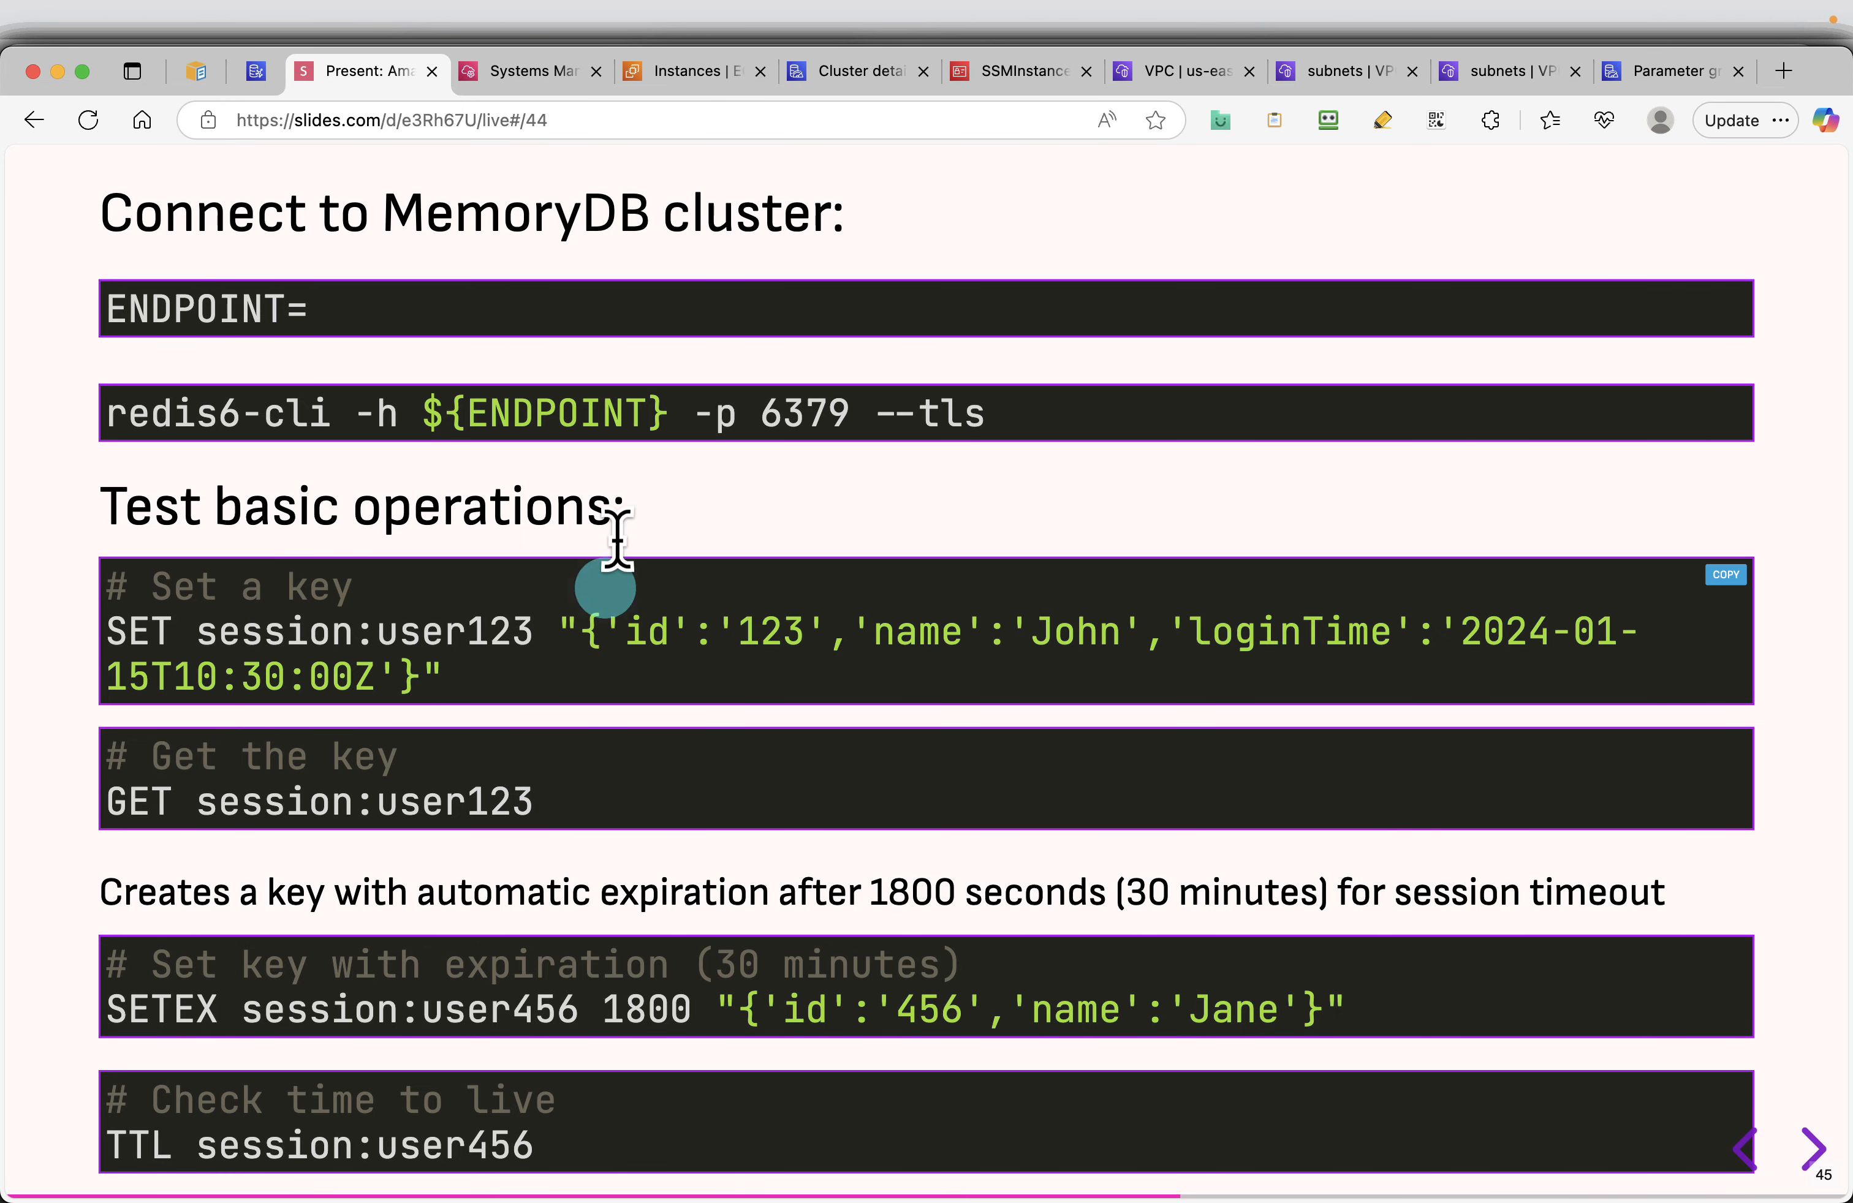
pyautogui.click(523, 74)
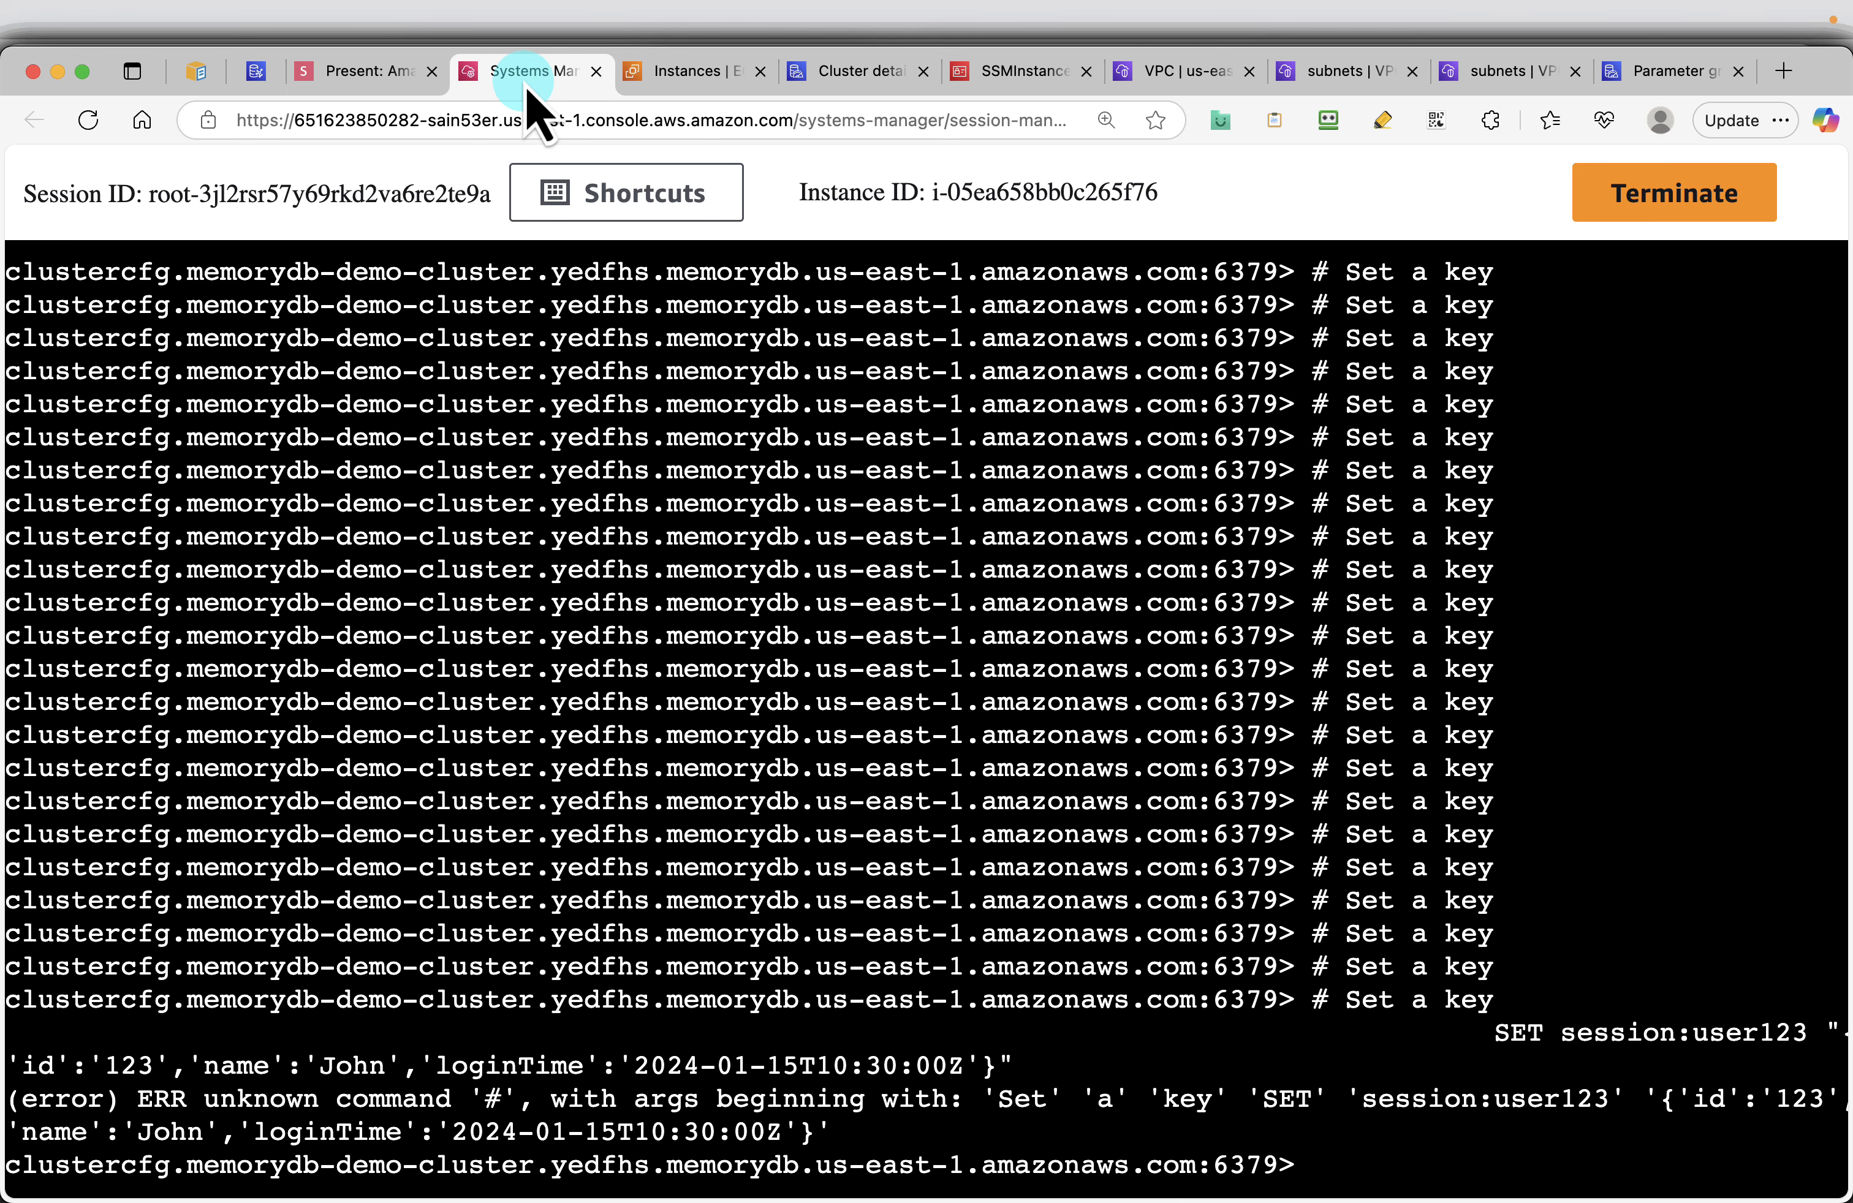
pyautogui.press('super+v')
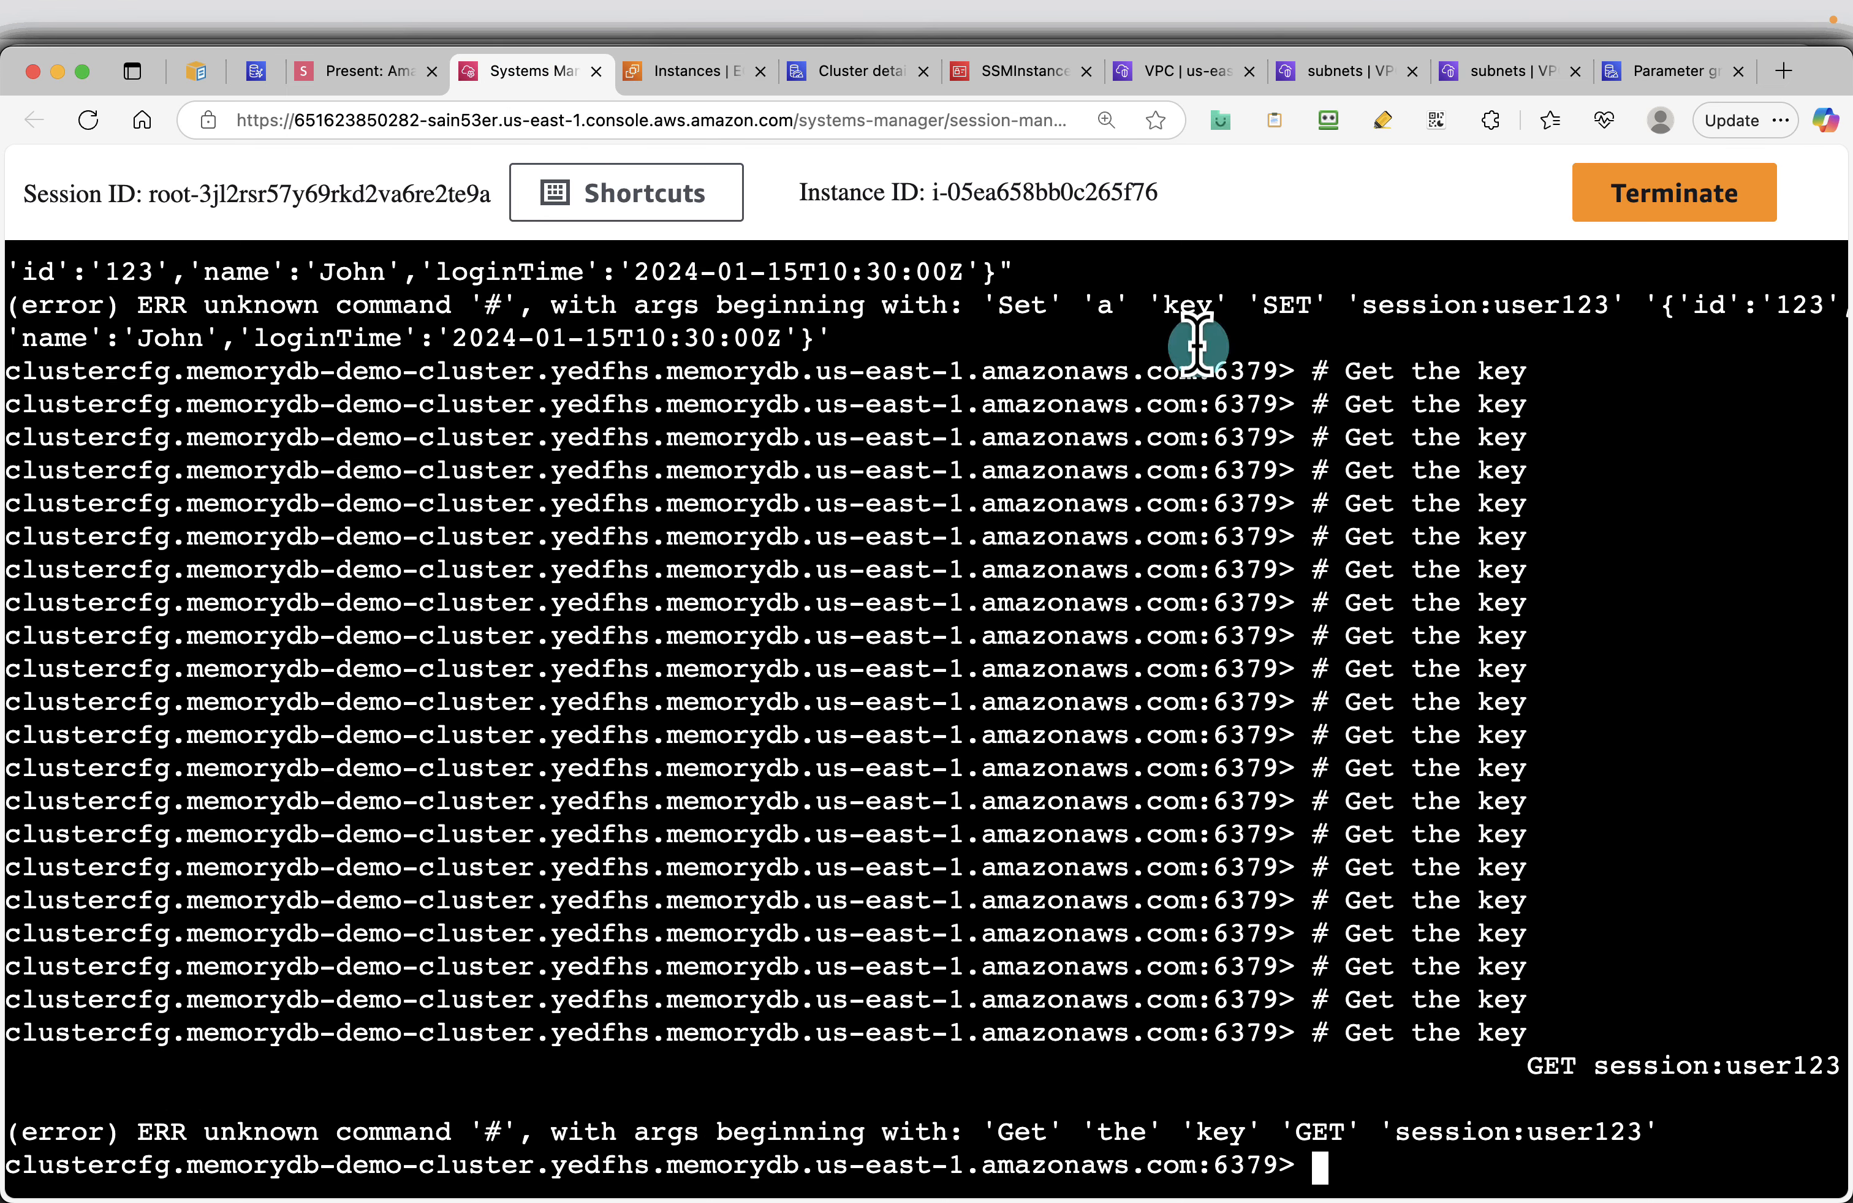
pyautogui.moveTo(1657, 1123); pyautogui.dragTo(550, 1125)
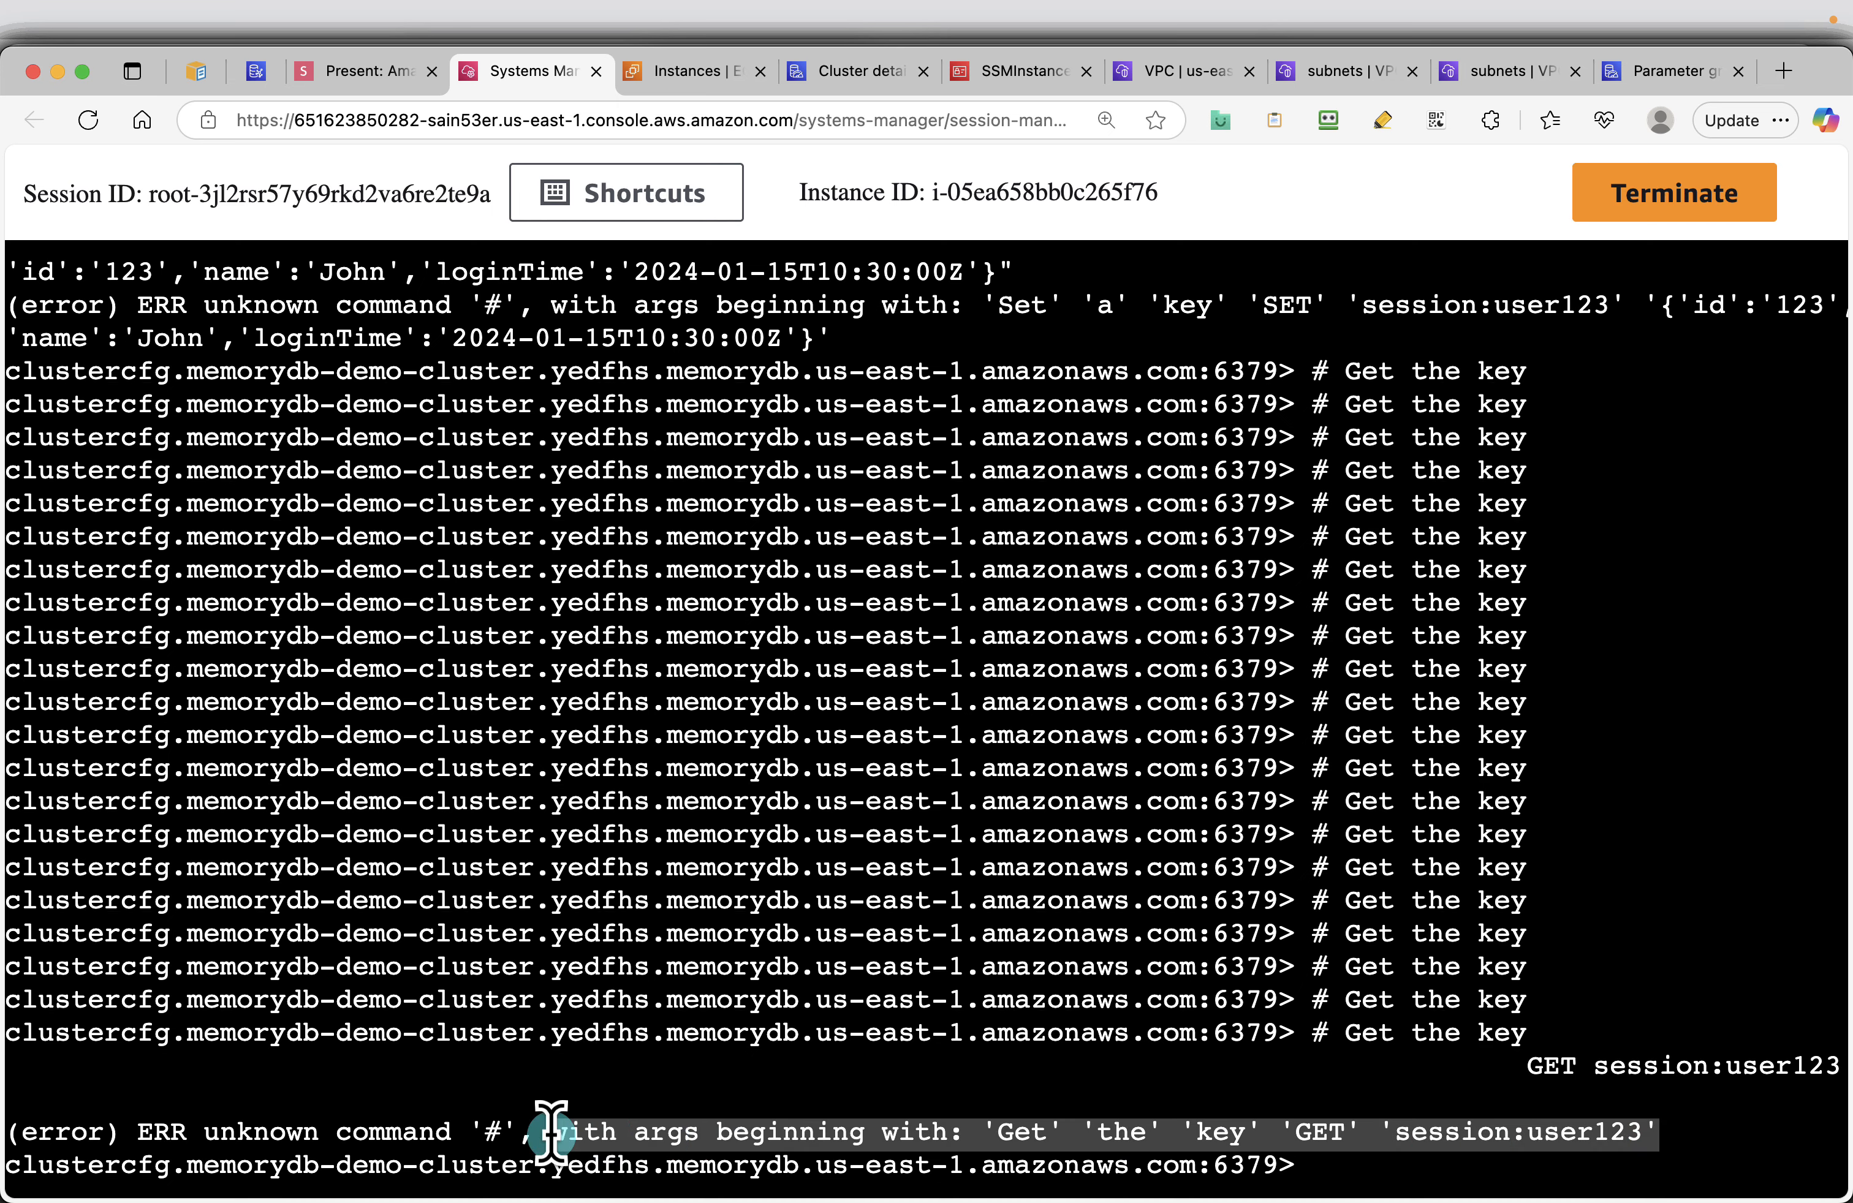
pyautogui.click(1312, 1114)
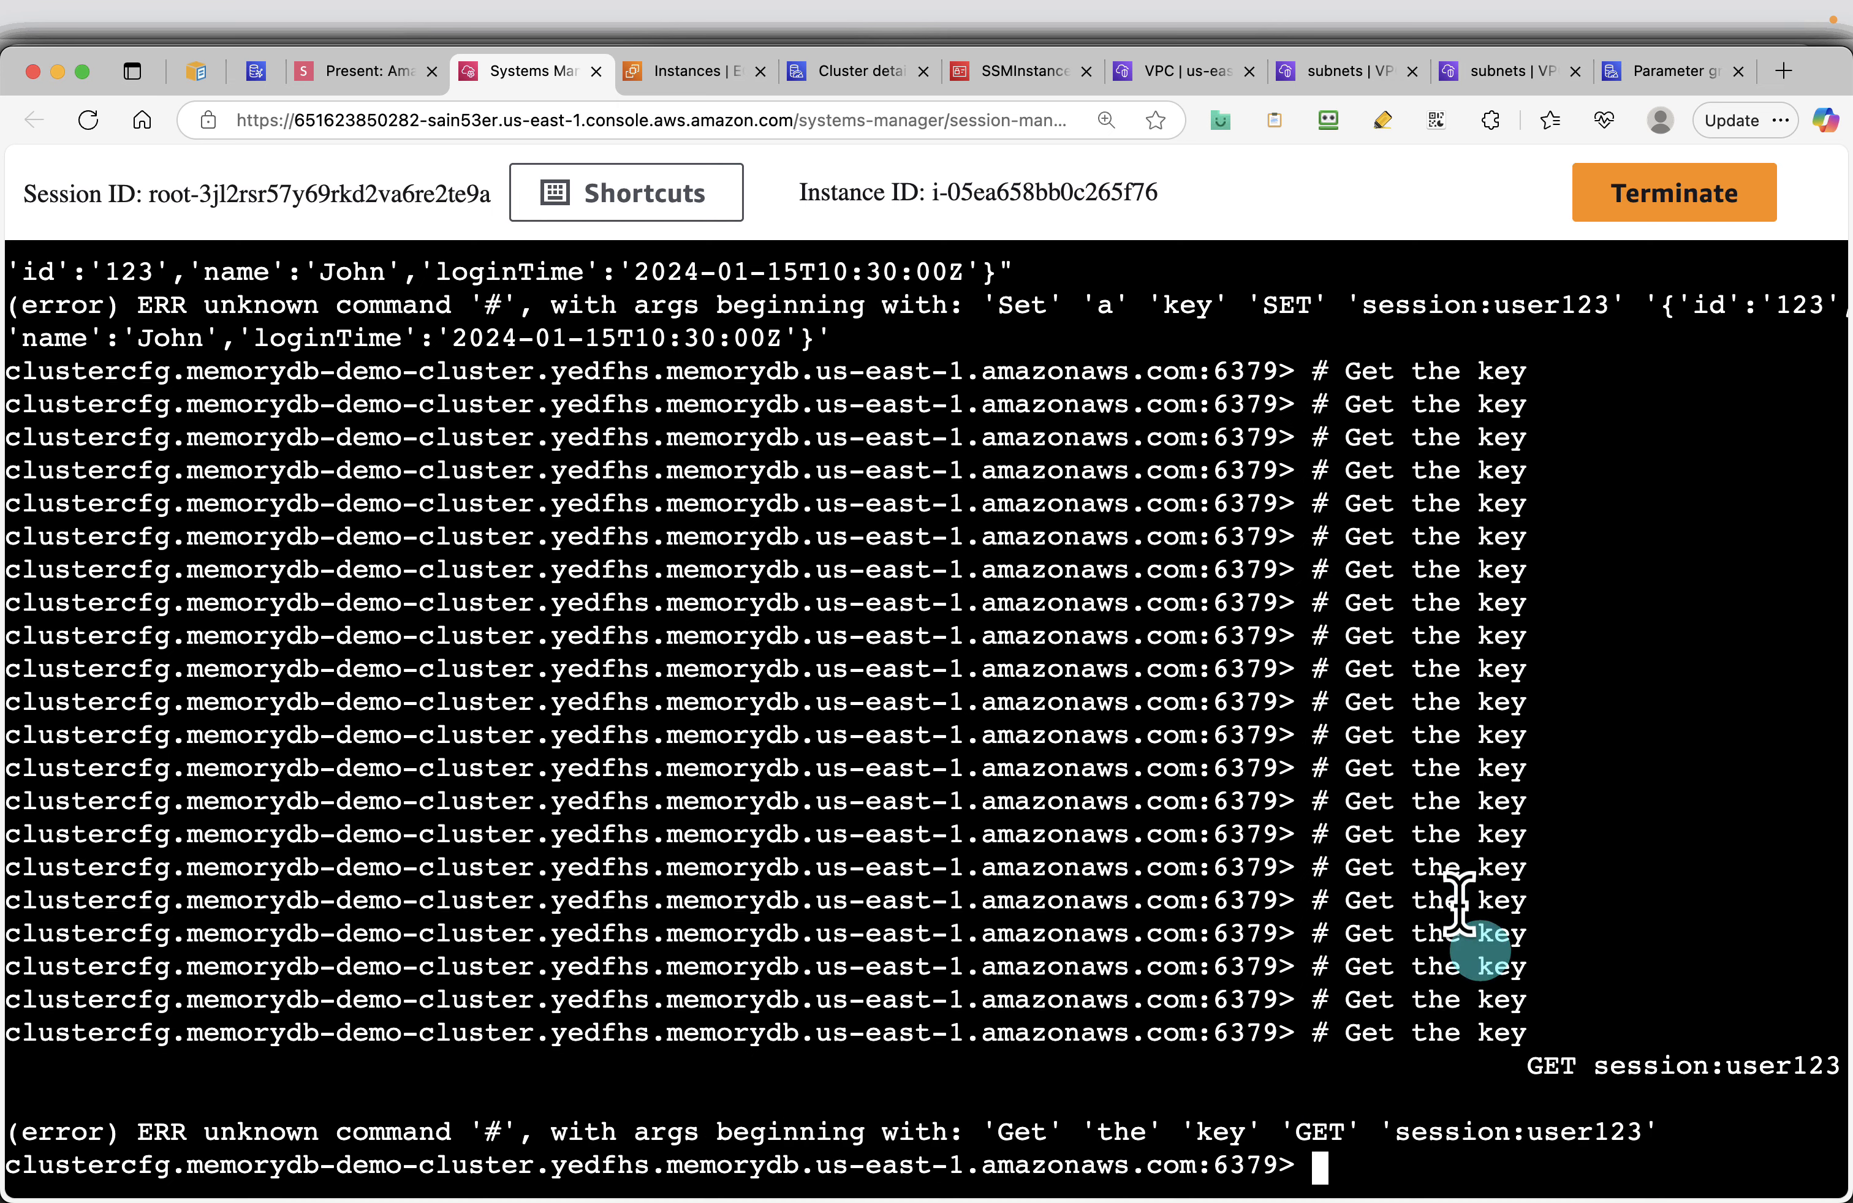
# Run the slide's GET session:user123 command in the Redis session without its comment line
pyautogui.click(358, 72)
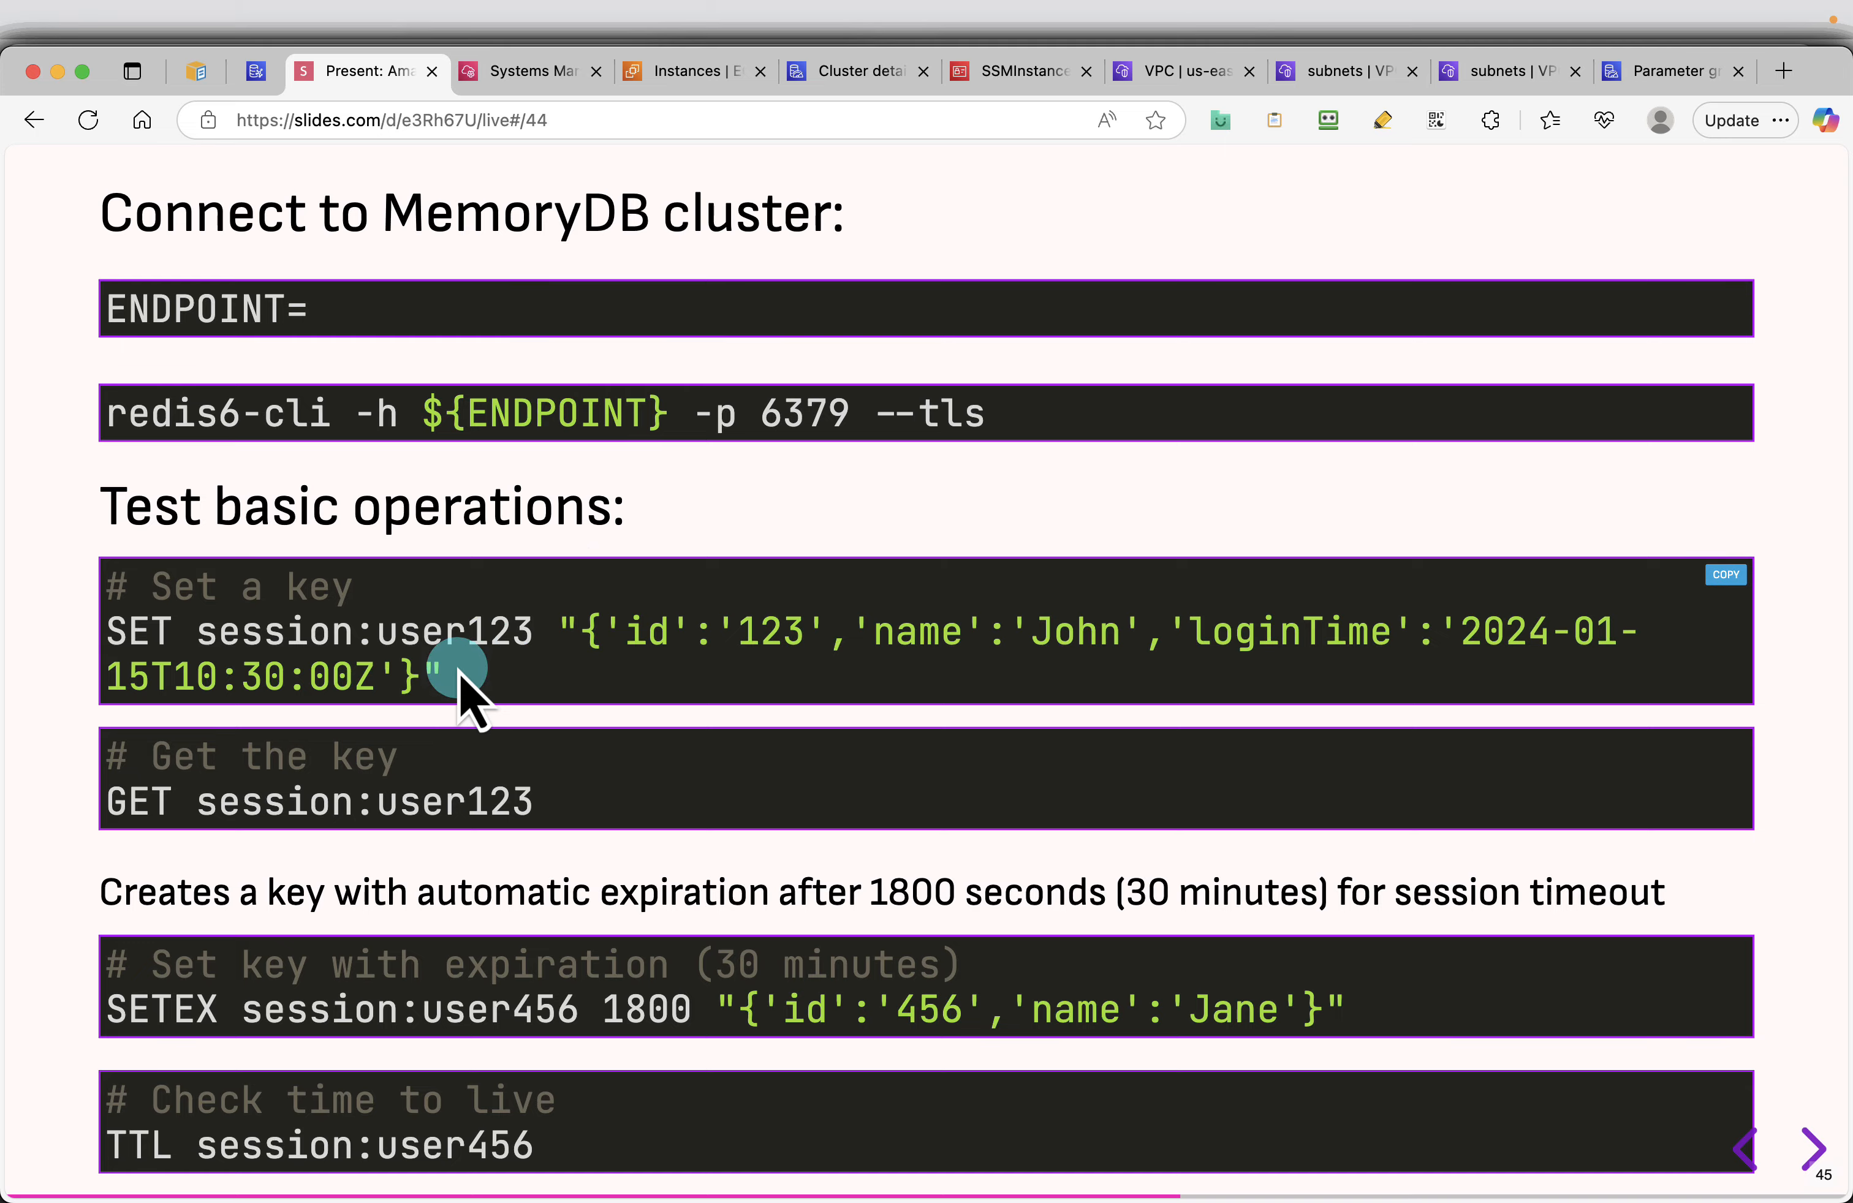
pyautogui.moveTo(551, 809); pyautogui.dragTo(112, 809)
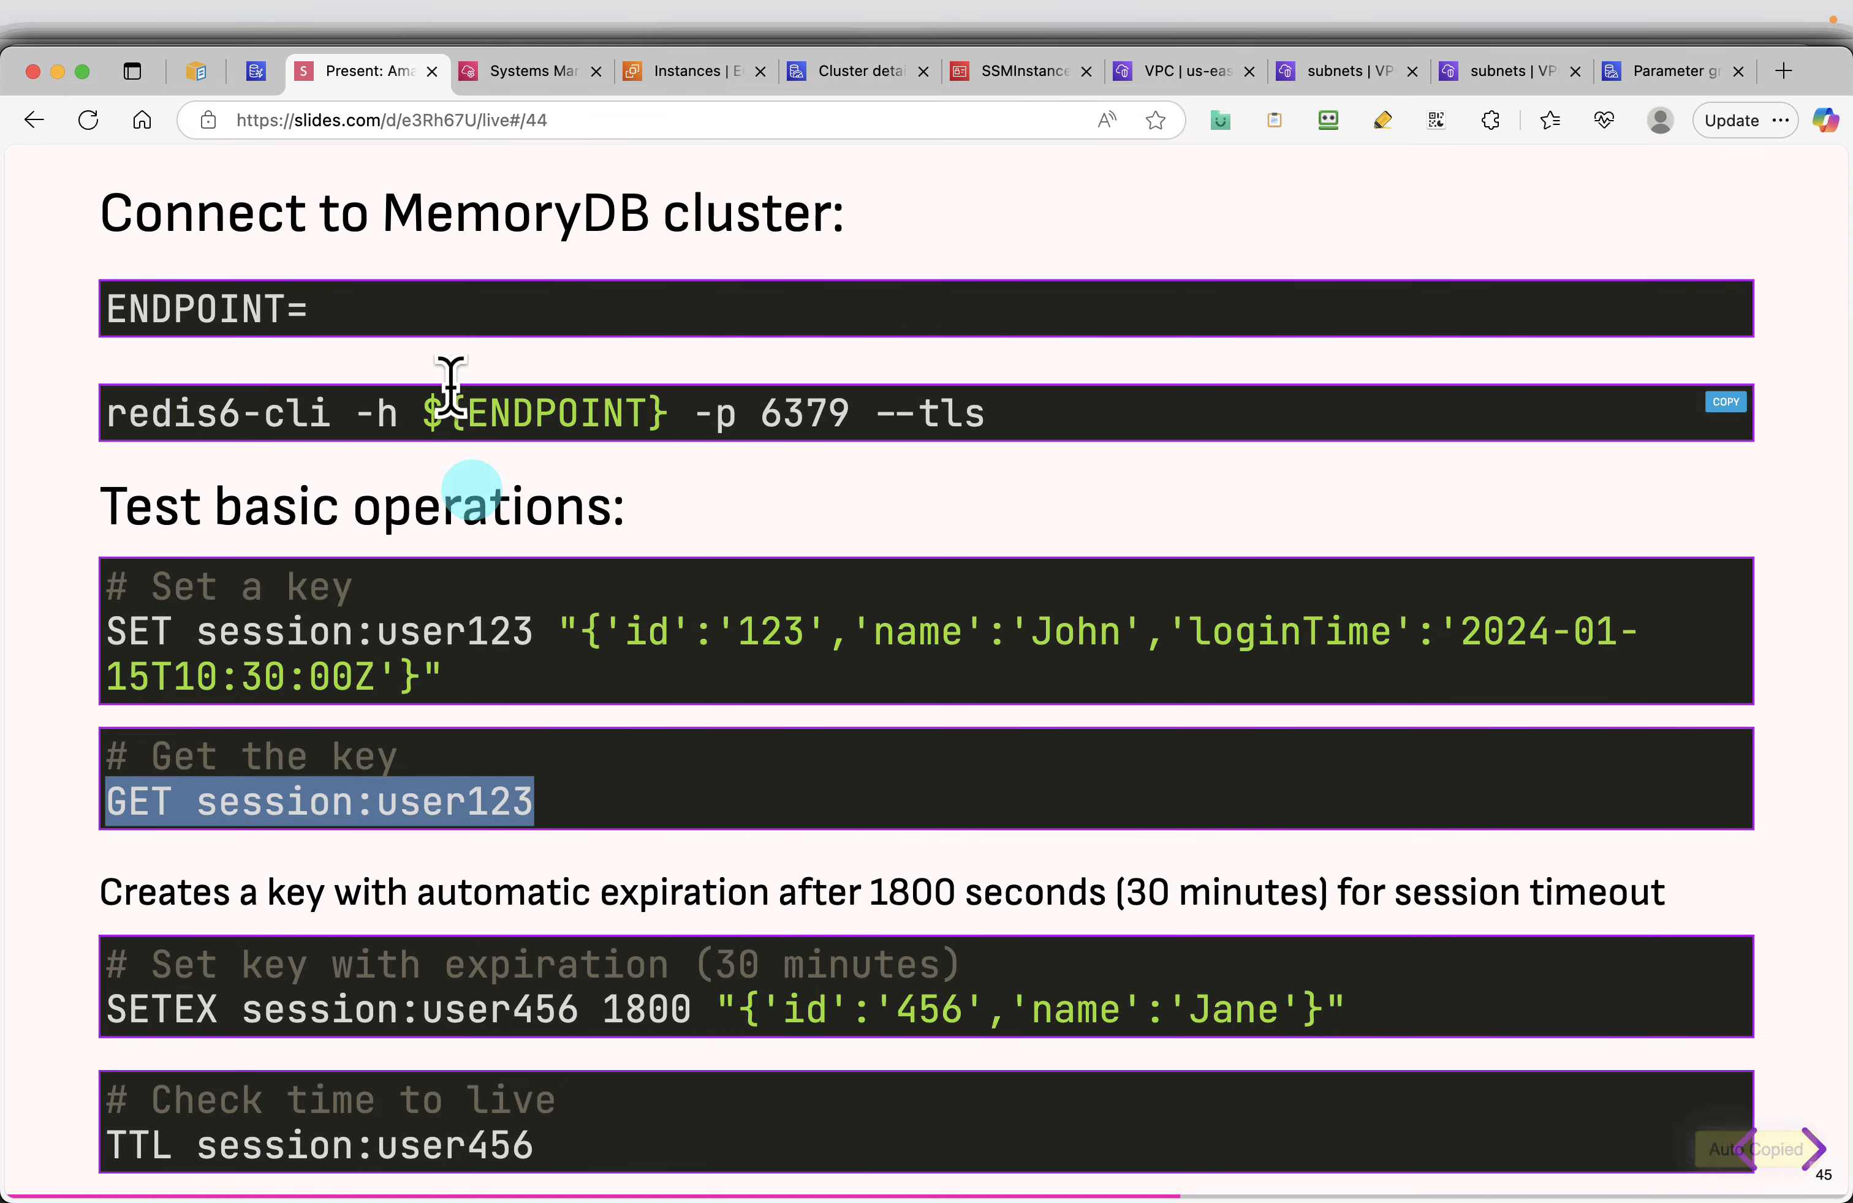
pyautogui.click(508, 72)
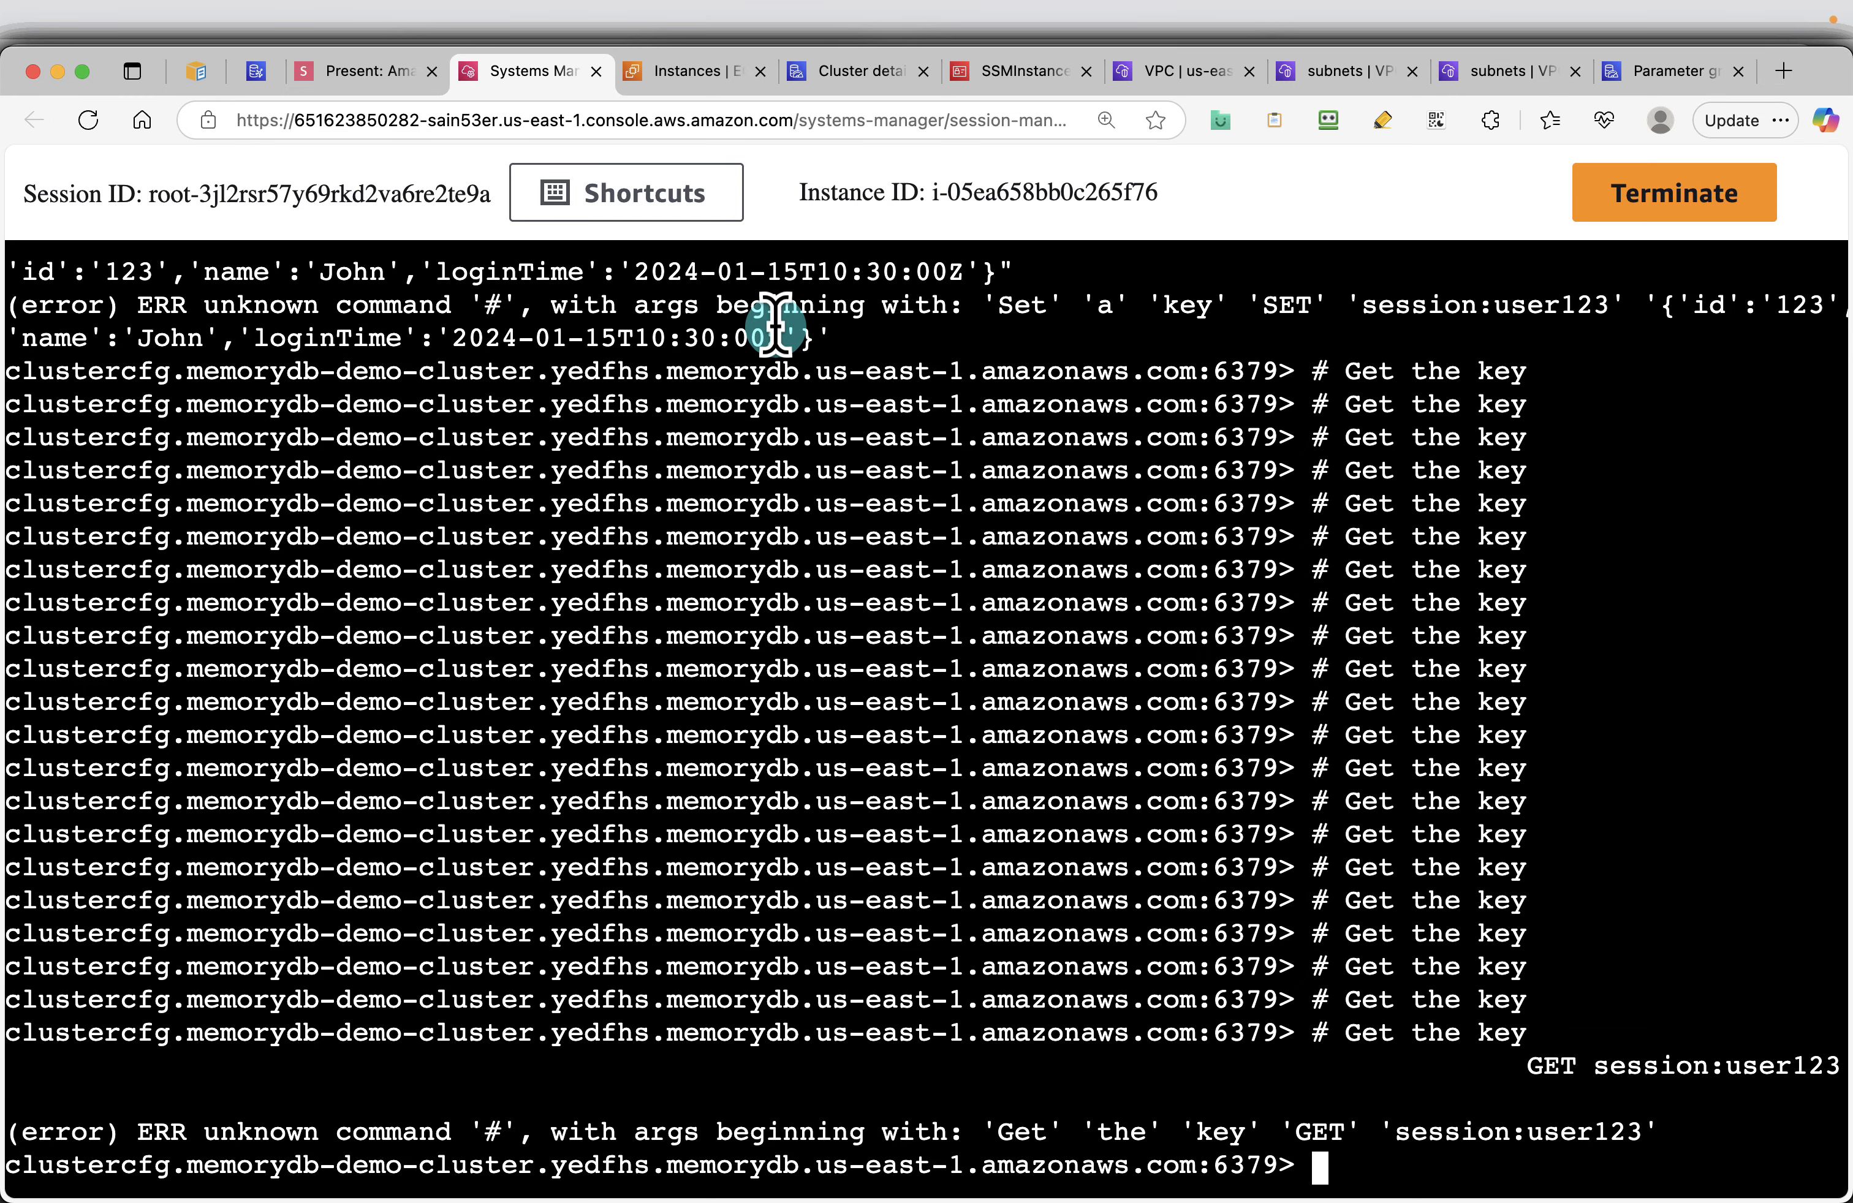
pyautogui.press('Return')
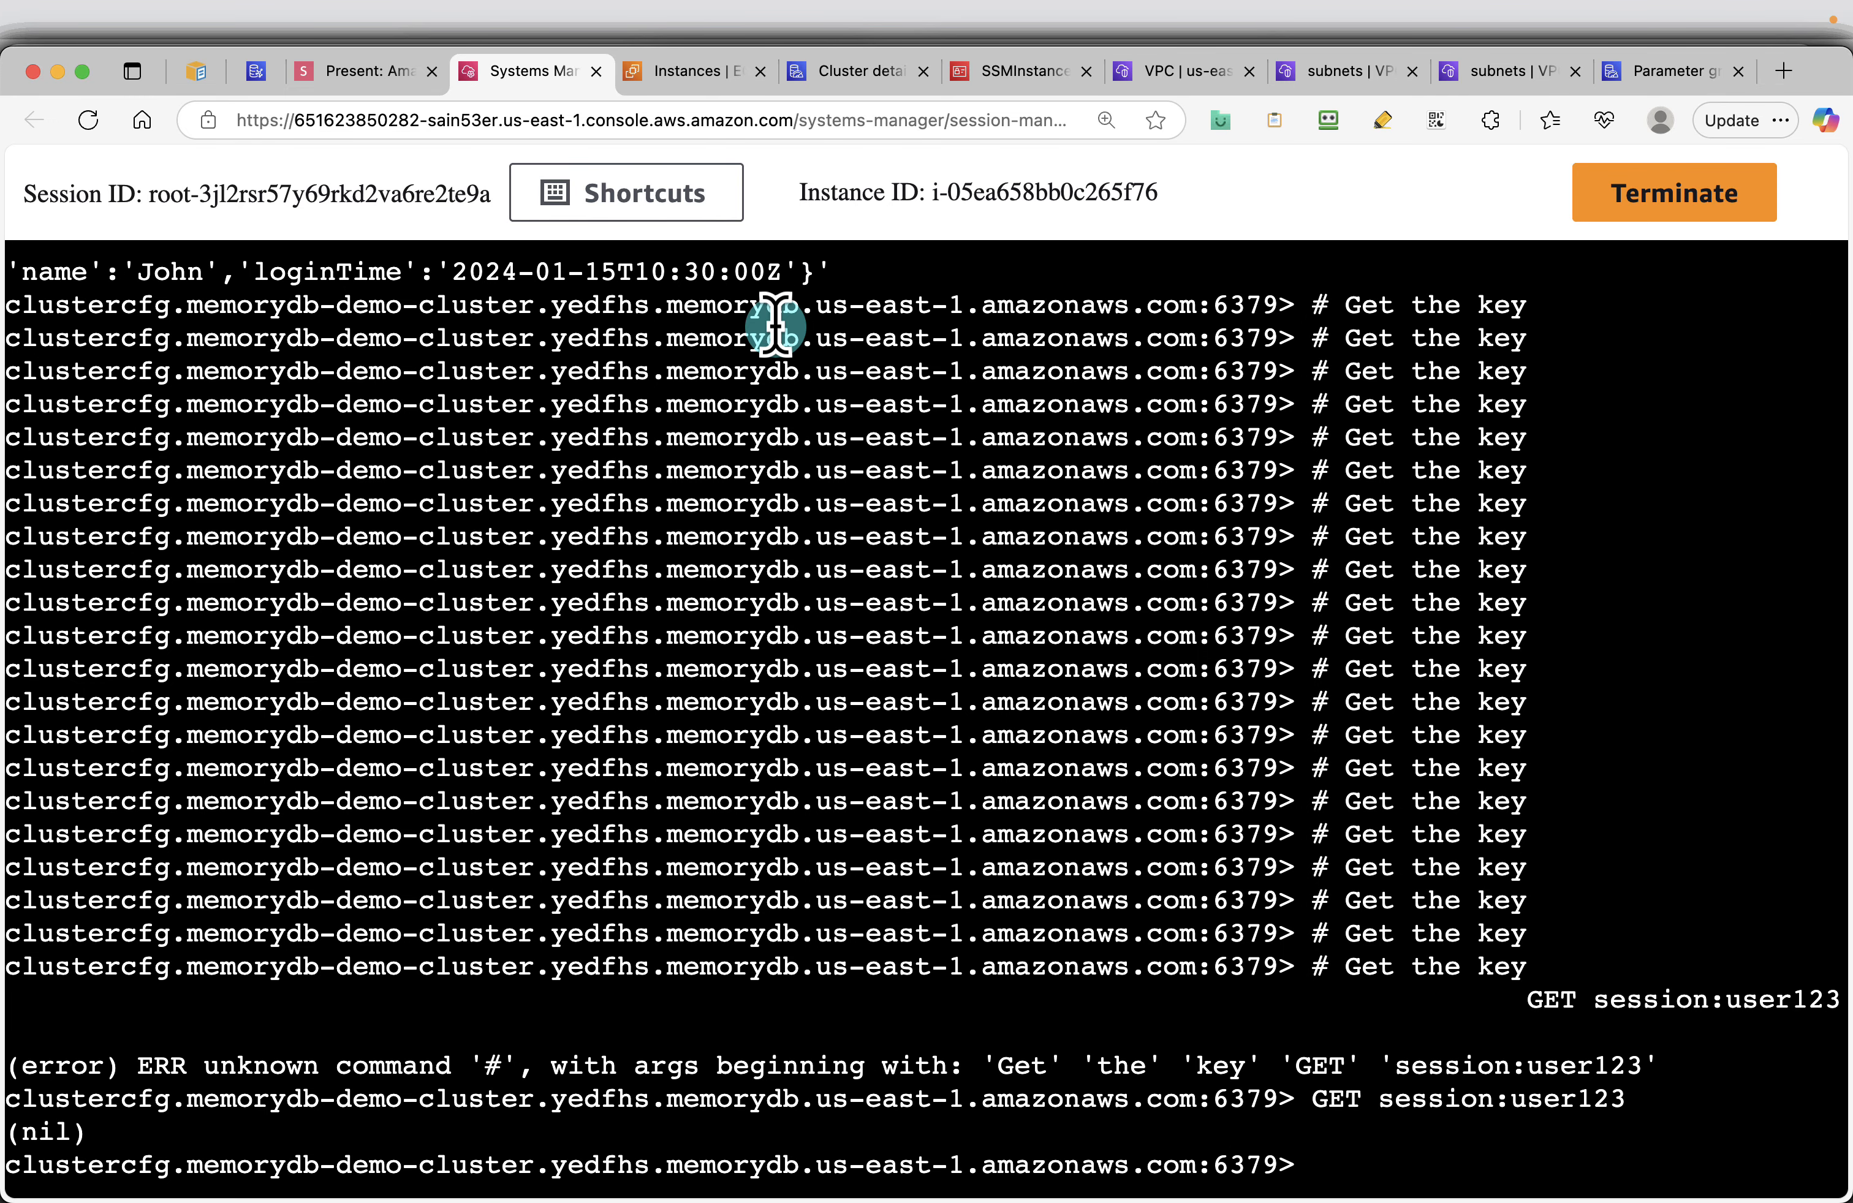
# Store the sample session record under session:user123 with the slide's SET command, with id 123 and loginTime 2024-01-15T10:30:00Z, omitting the comment line
pyautogui.click(395, 73)
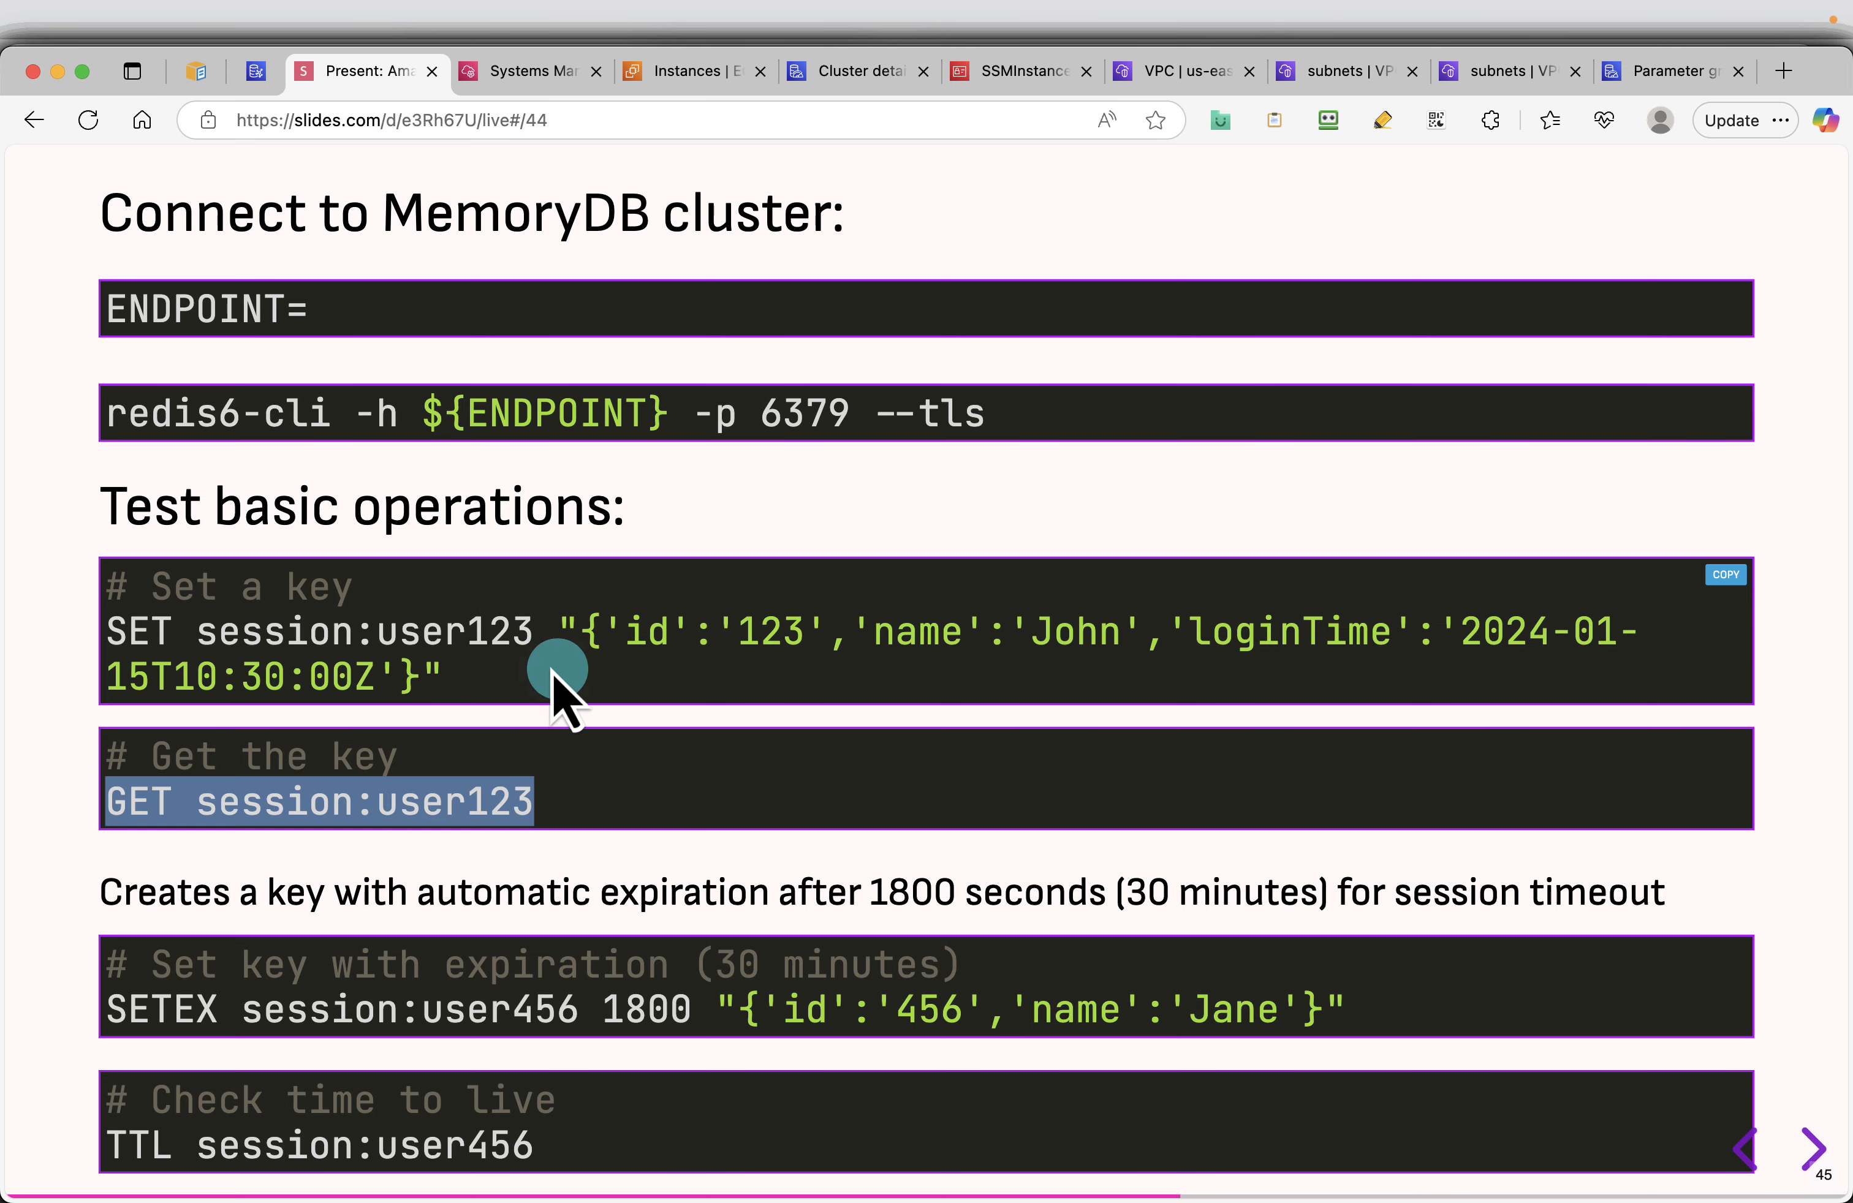
pyautogui.moveTo(461, 677); pyautogui.dragTo(109, 634)
pyautogui.press('super+c')
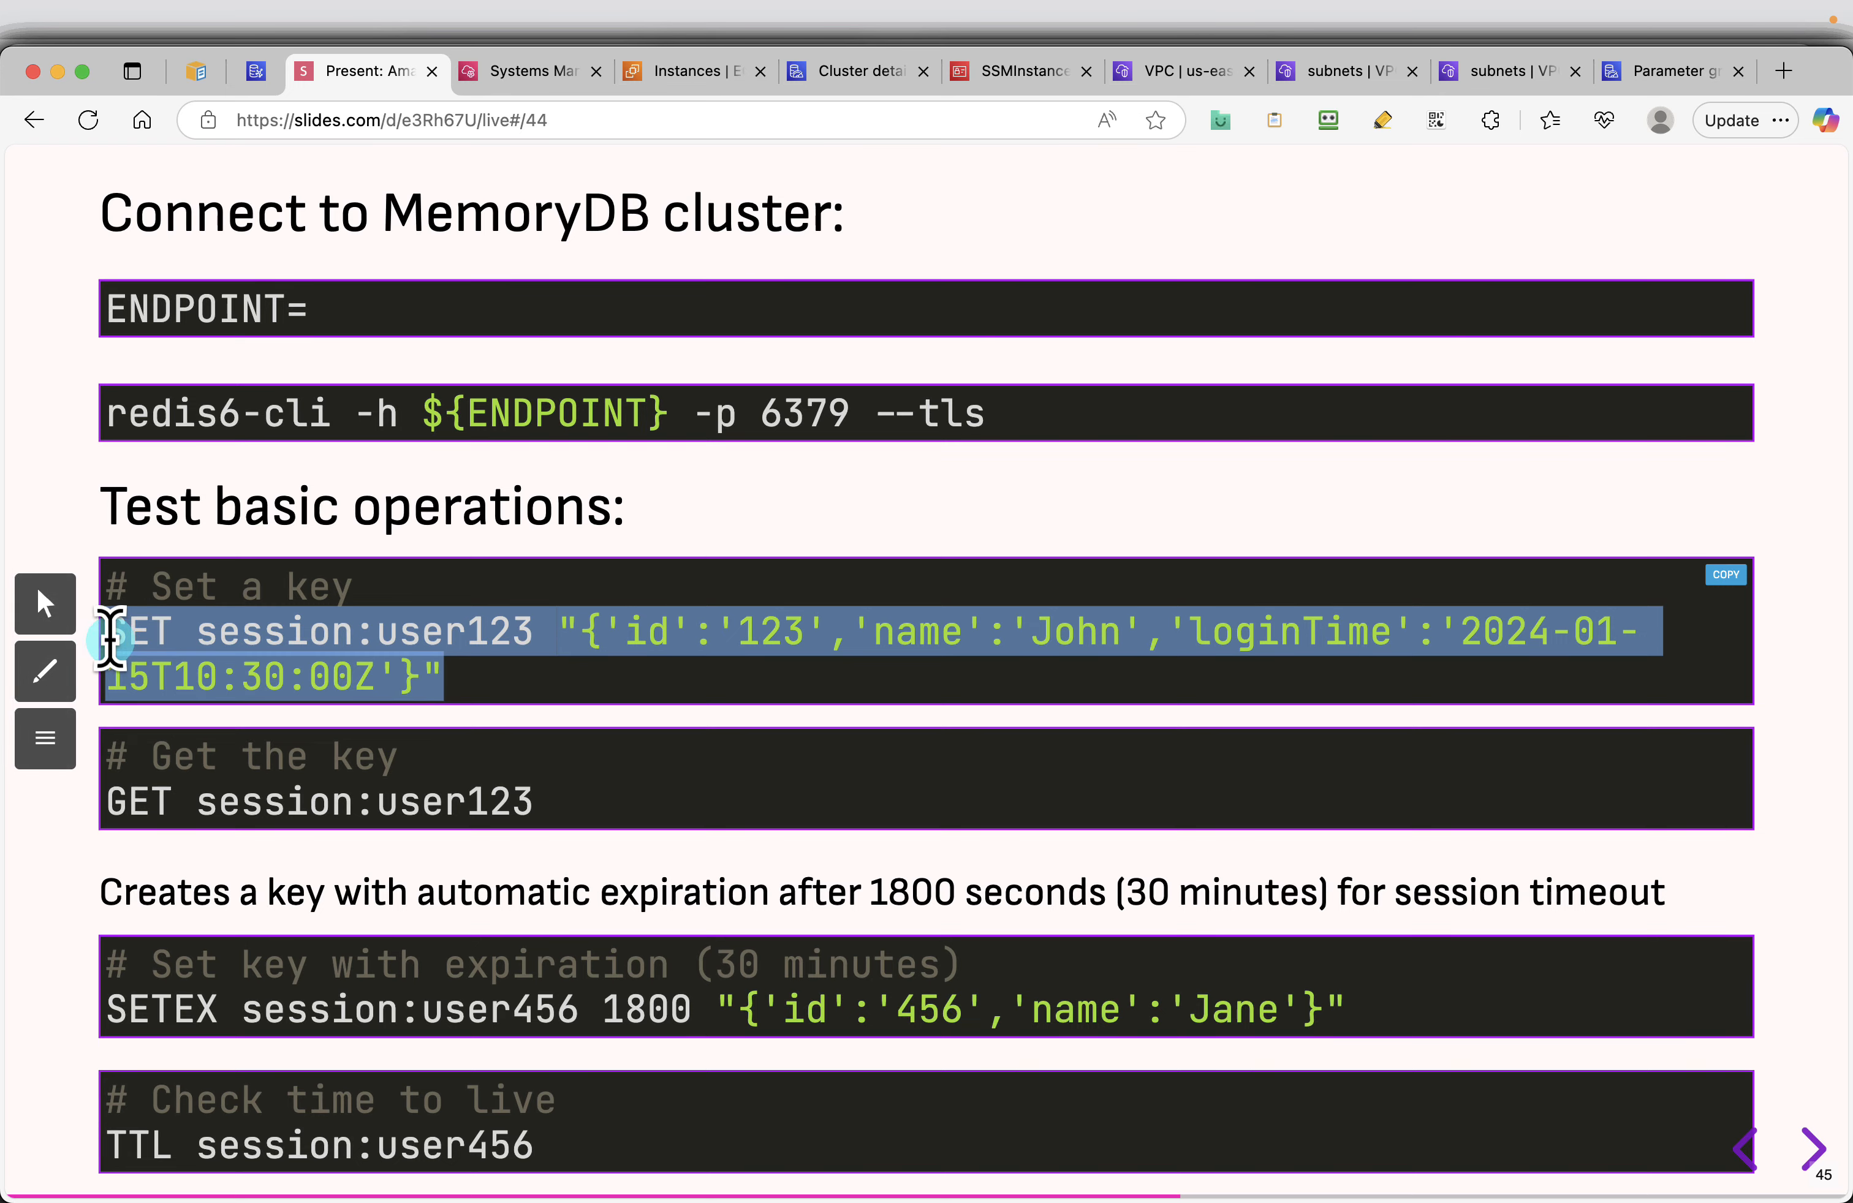
pyautogui.click(539, 70)
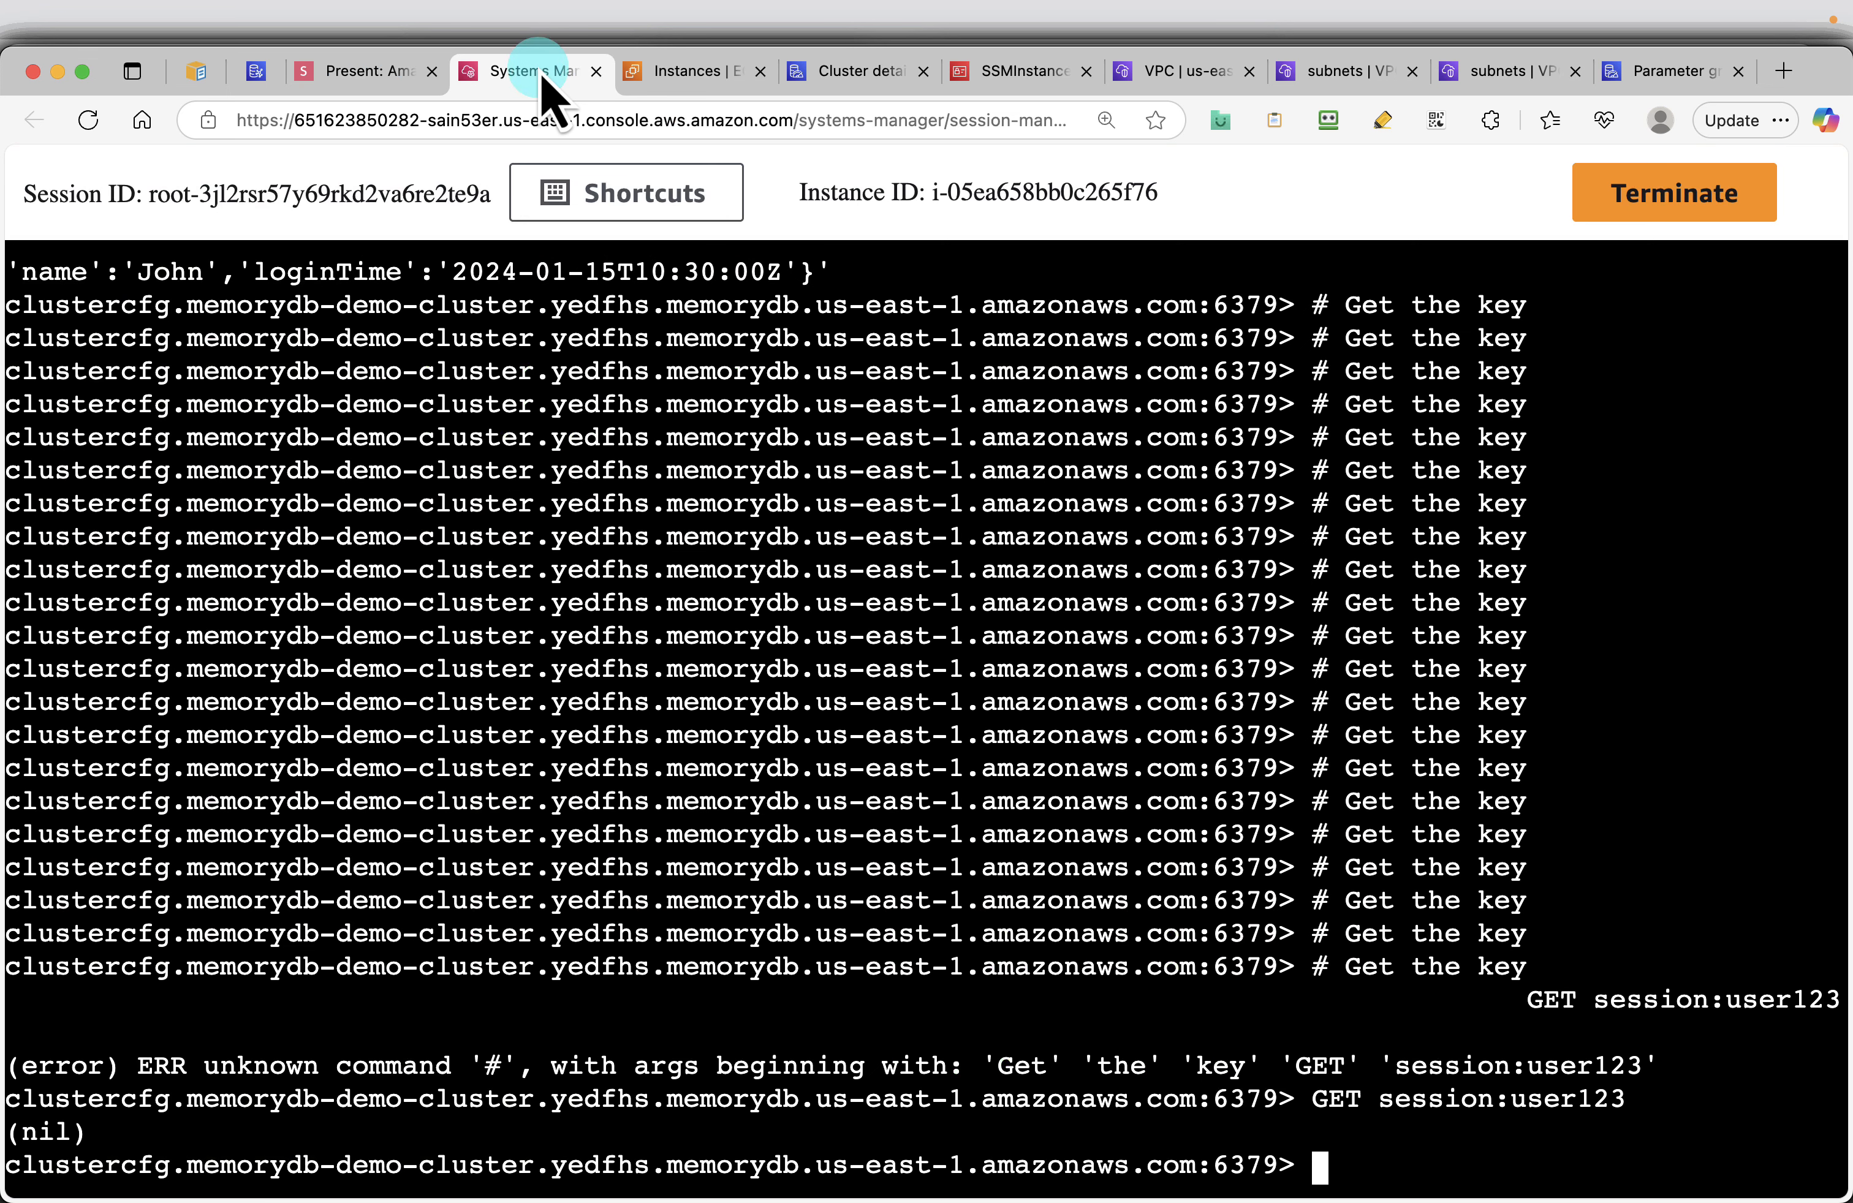
pyautogui.press('super+v')
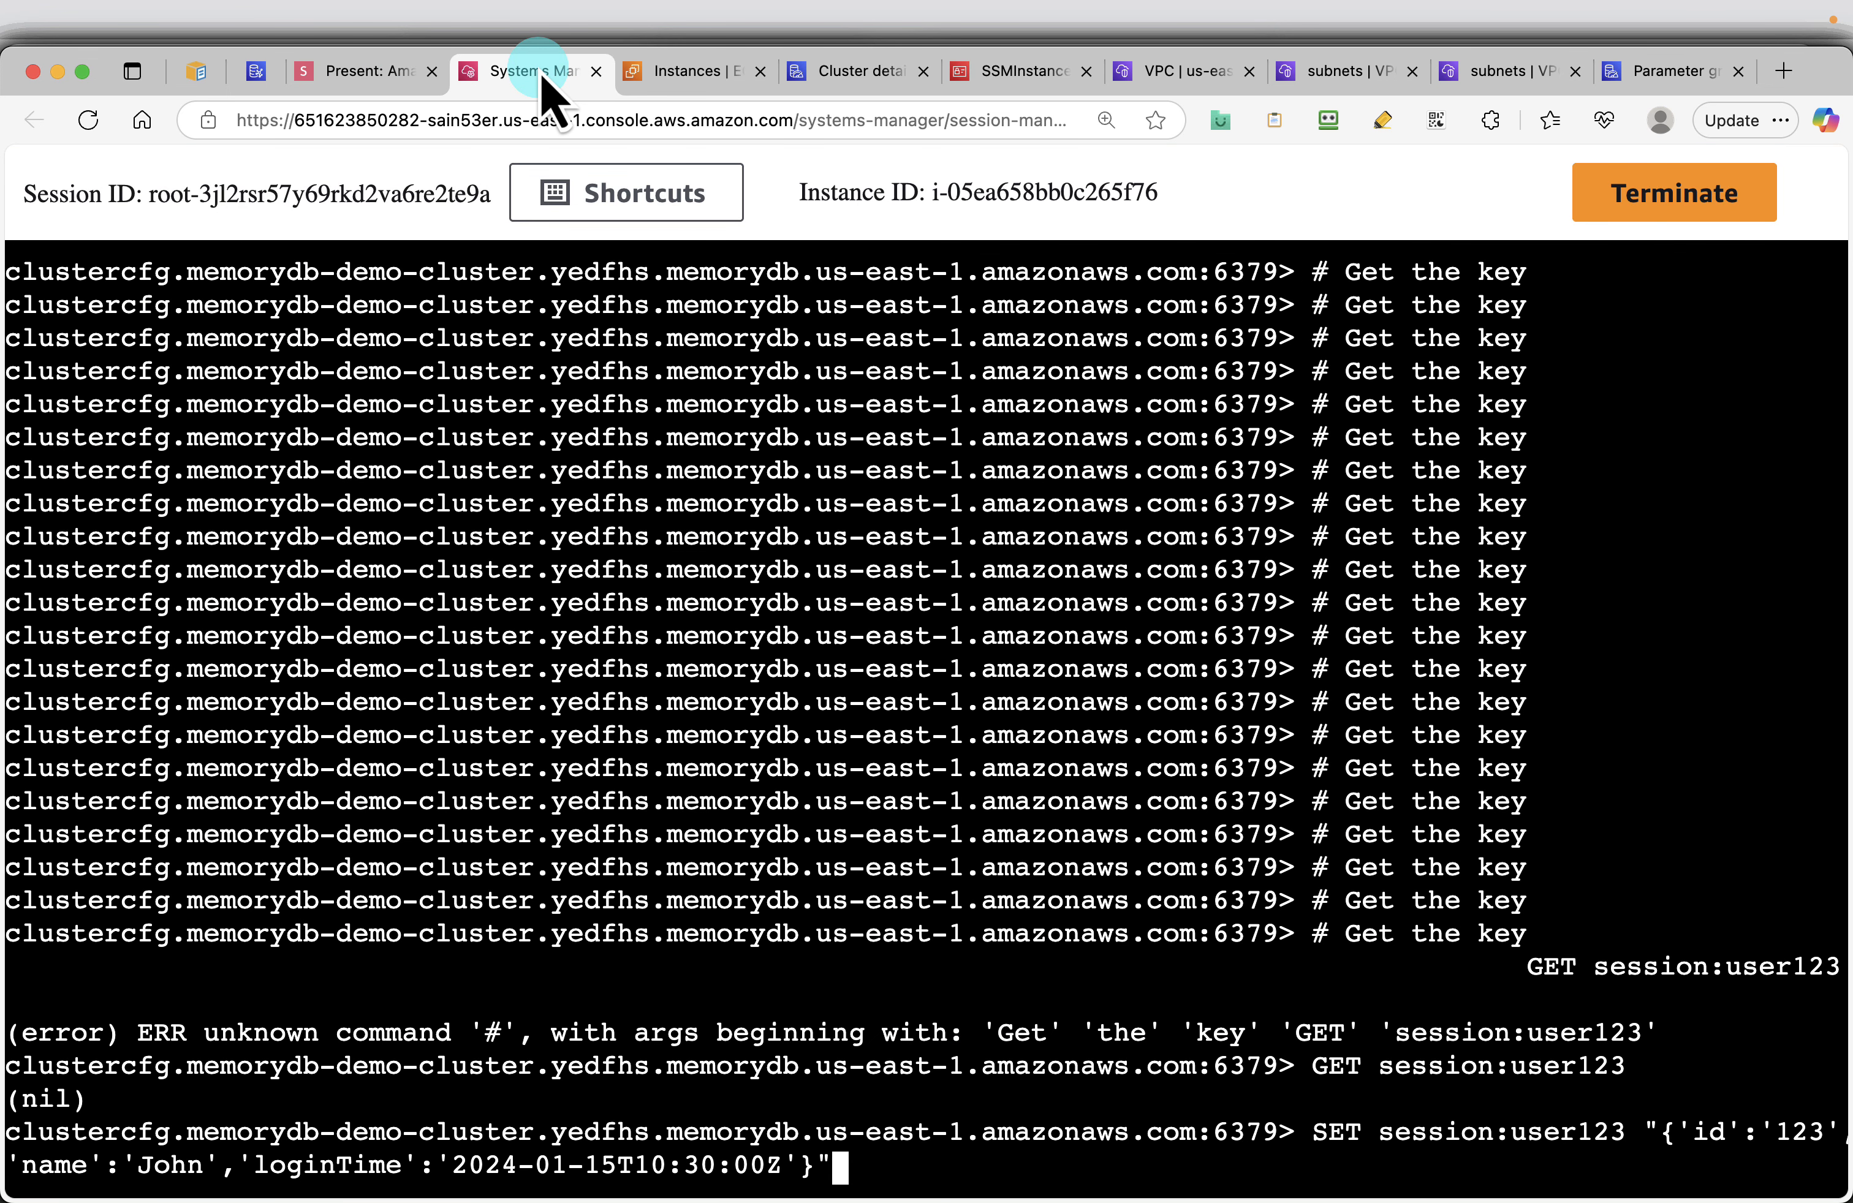
pyautogui.press('Return')
# Read back the stored session record with GET session:user123
pyautogui.click(390, 71)
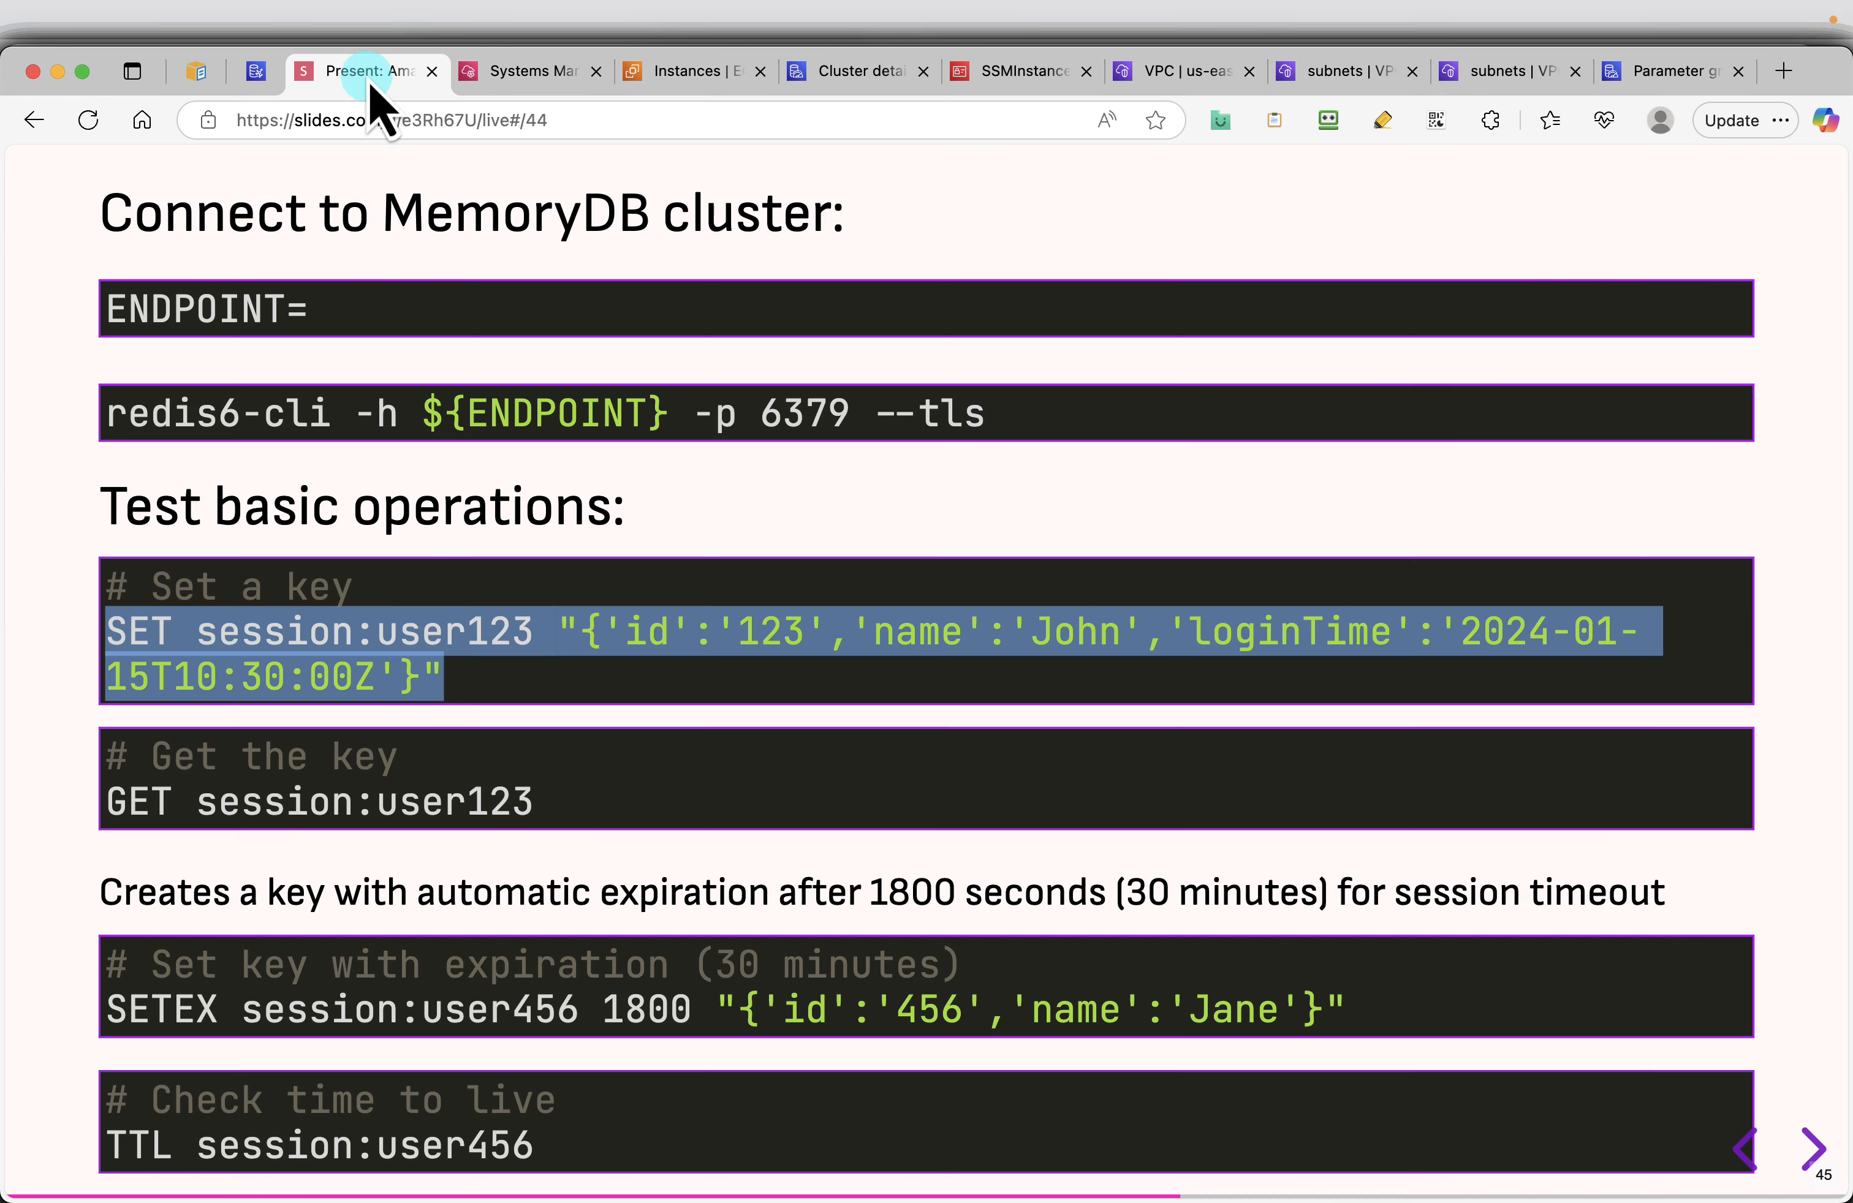
pyautogui.moveTo(517, 805); pyautogui.dragTo(99, 807)
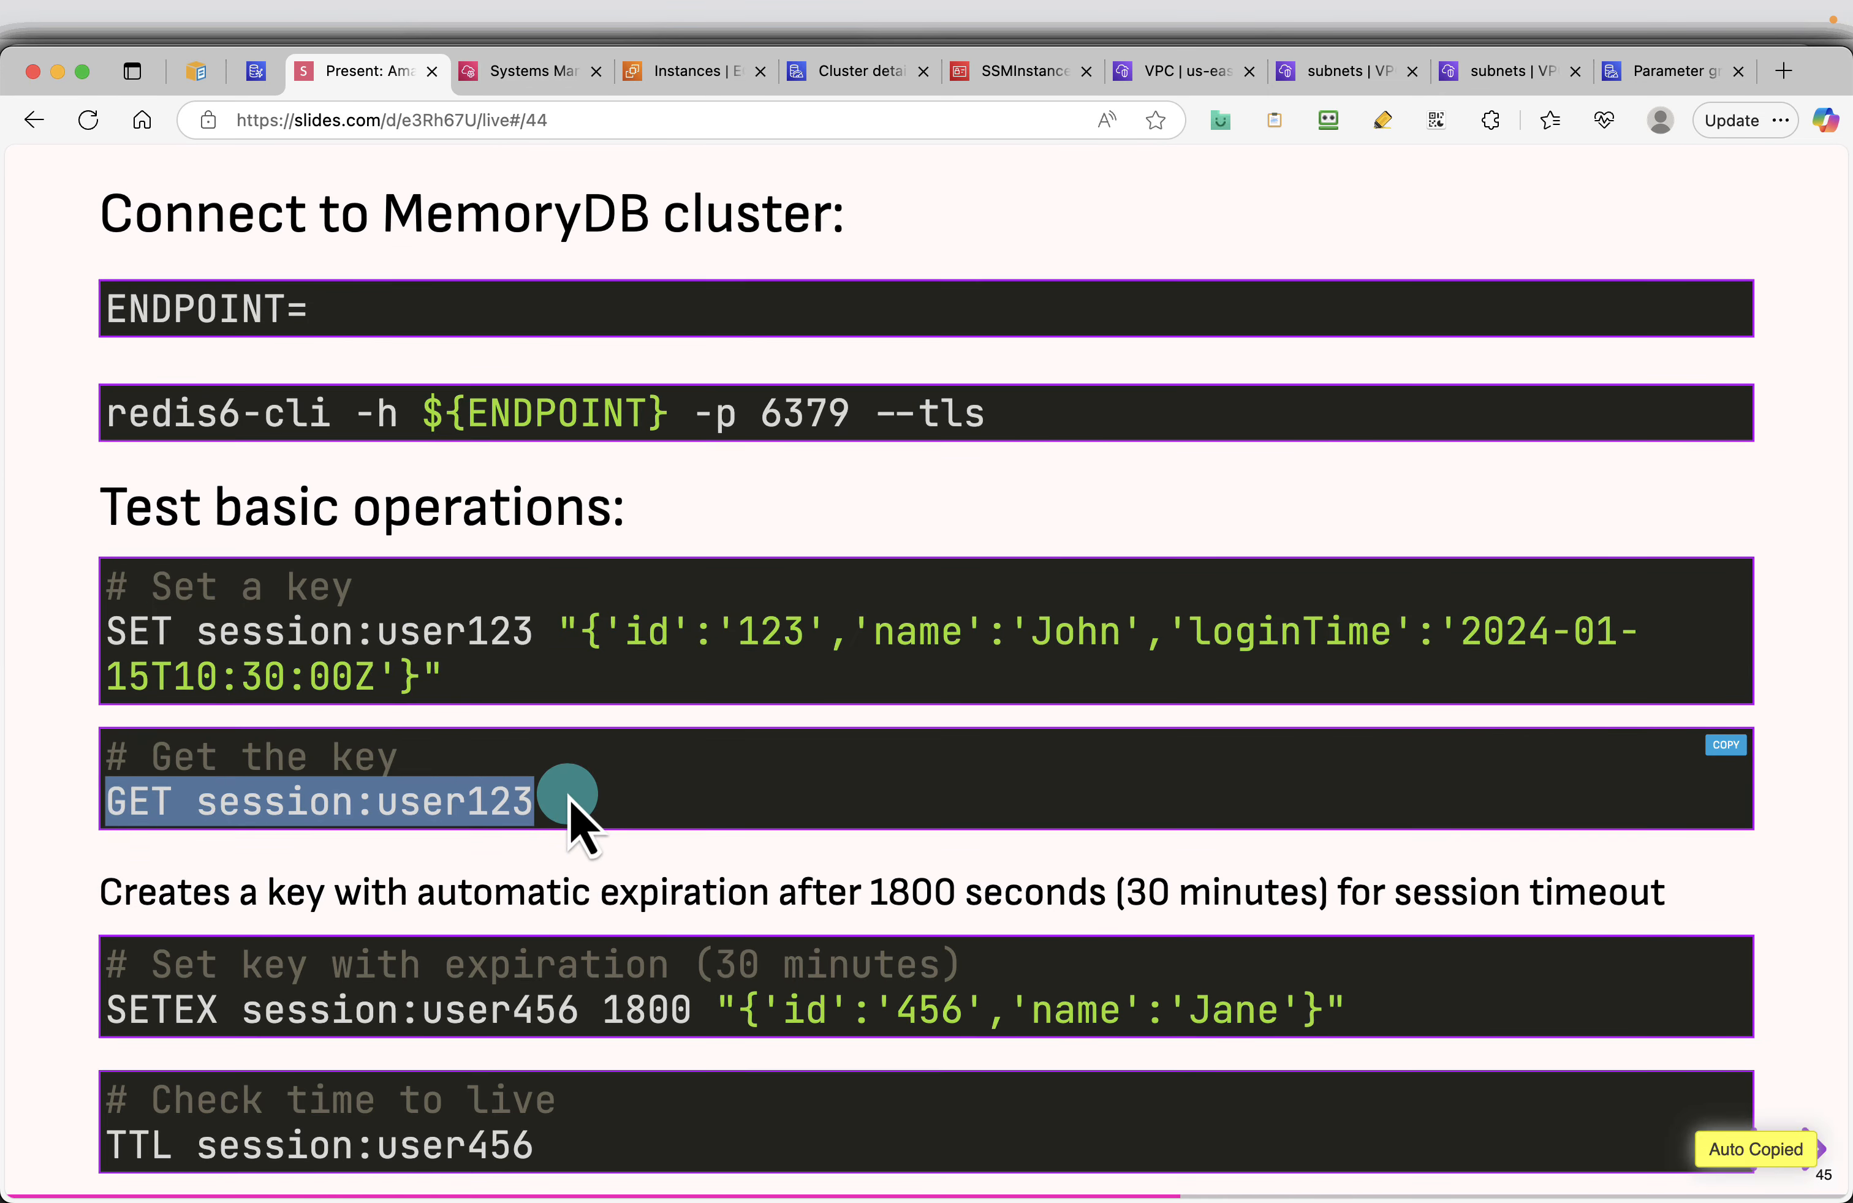
pyautogui.click(501, 87)
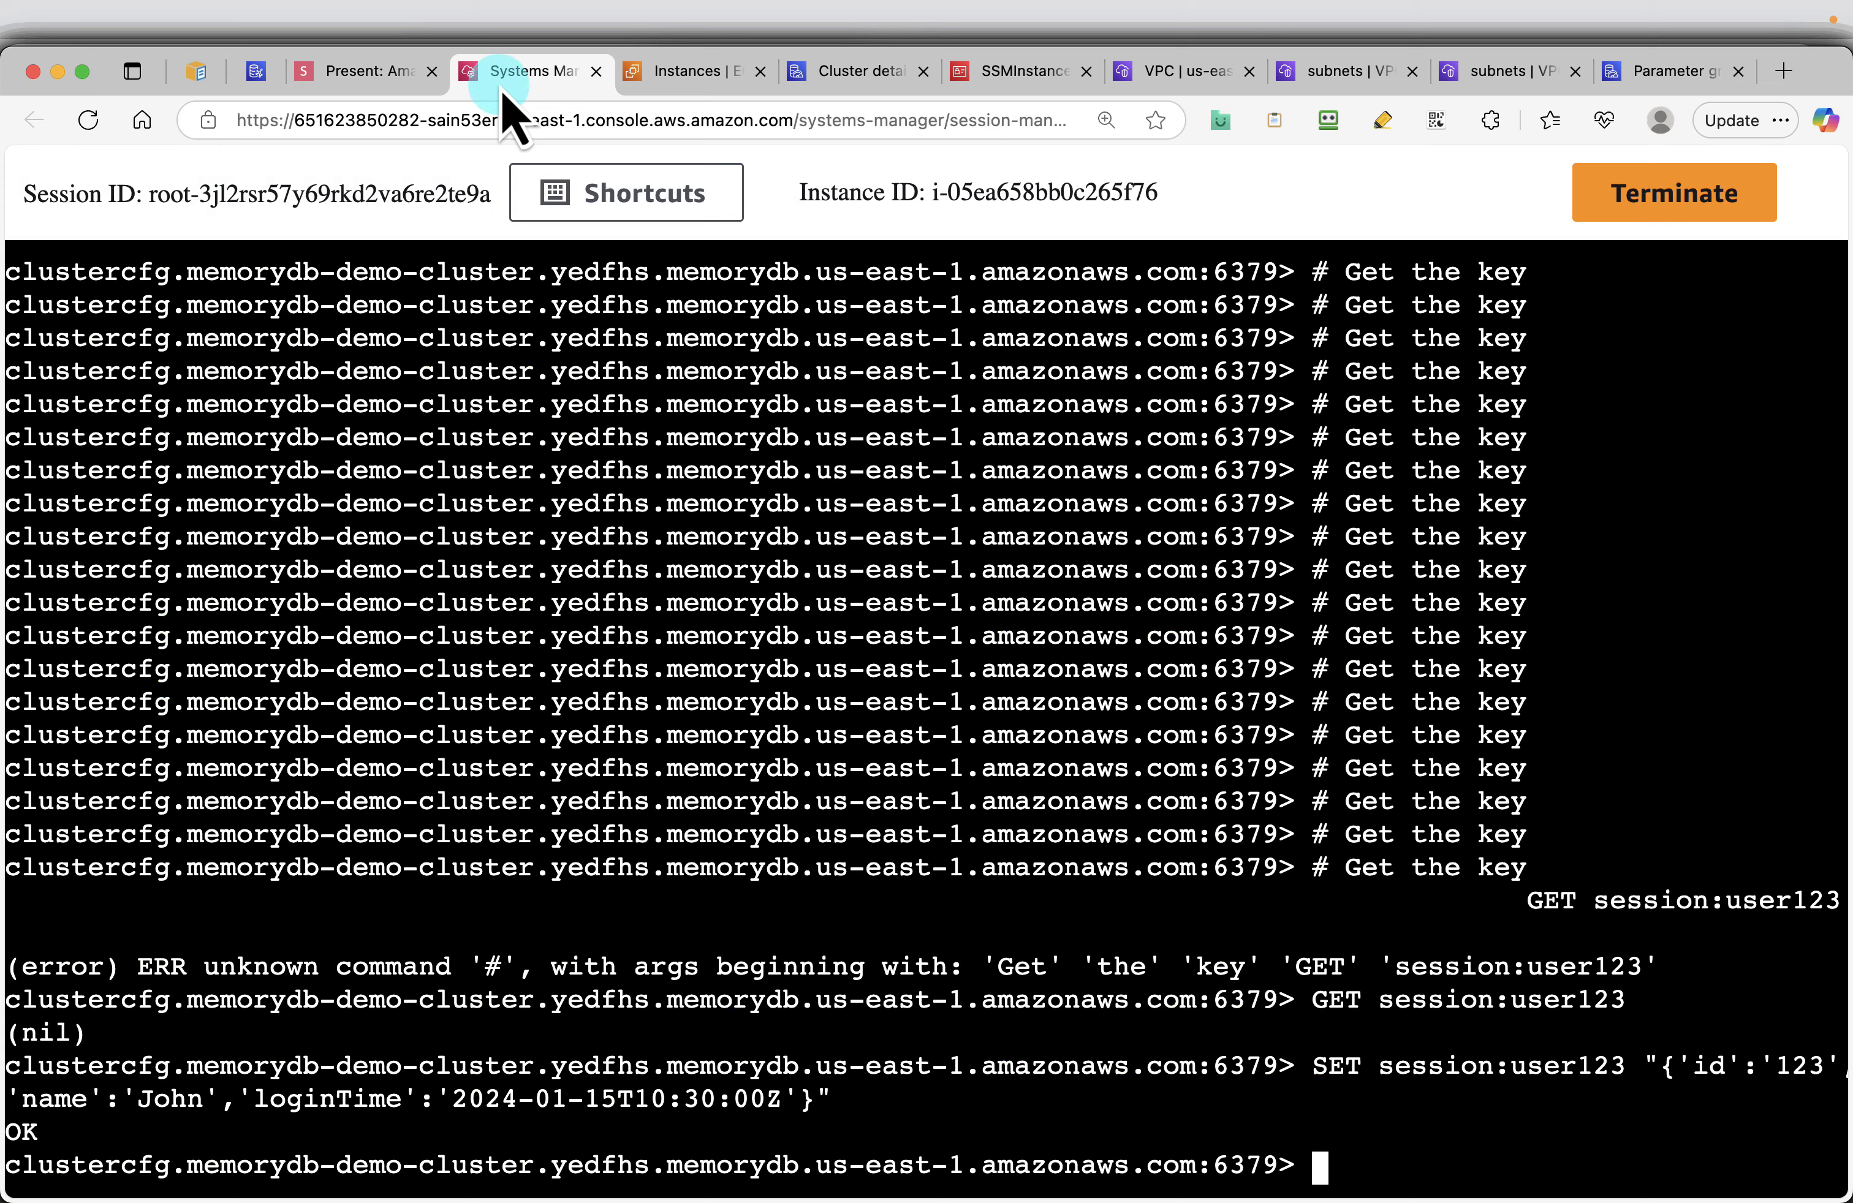
pyautogui.press('Return')
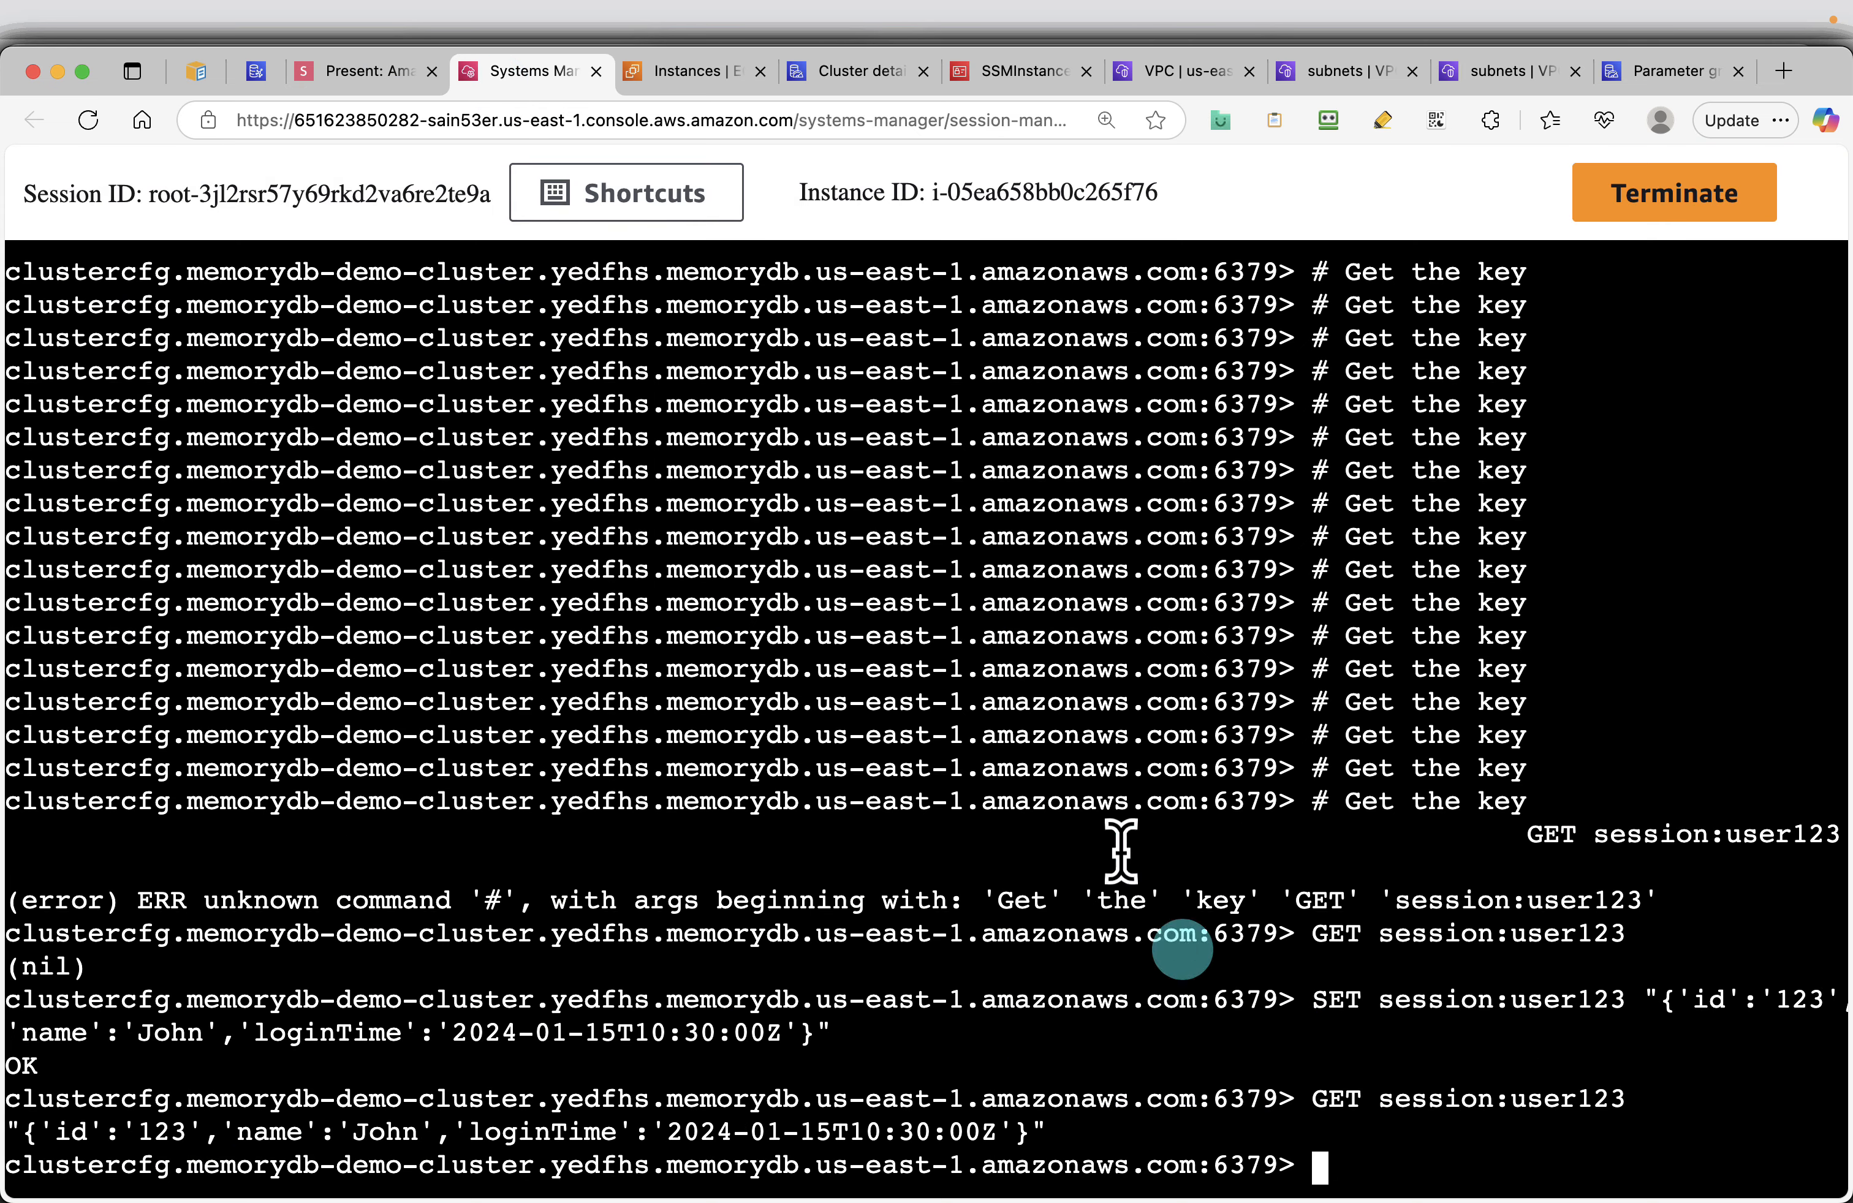
# Store the id 456 sample record under session:user456 with a 1800-second expiration, using the slide's SETEX command without its comment line
pyautogui.click(367, 70)
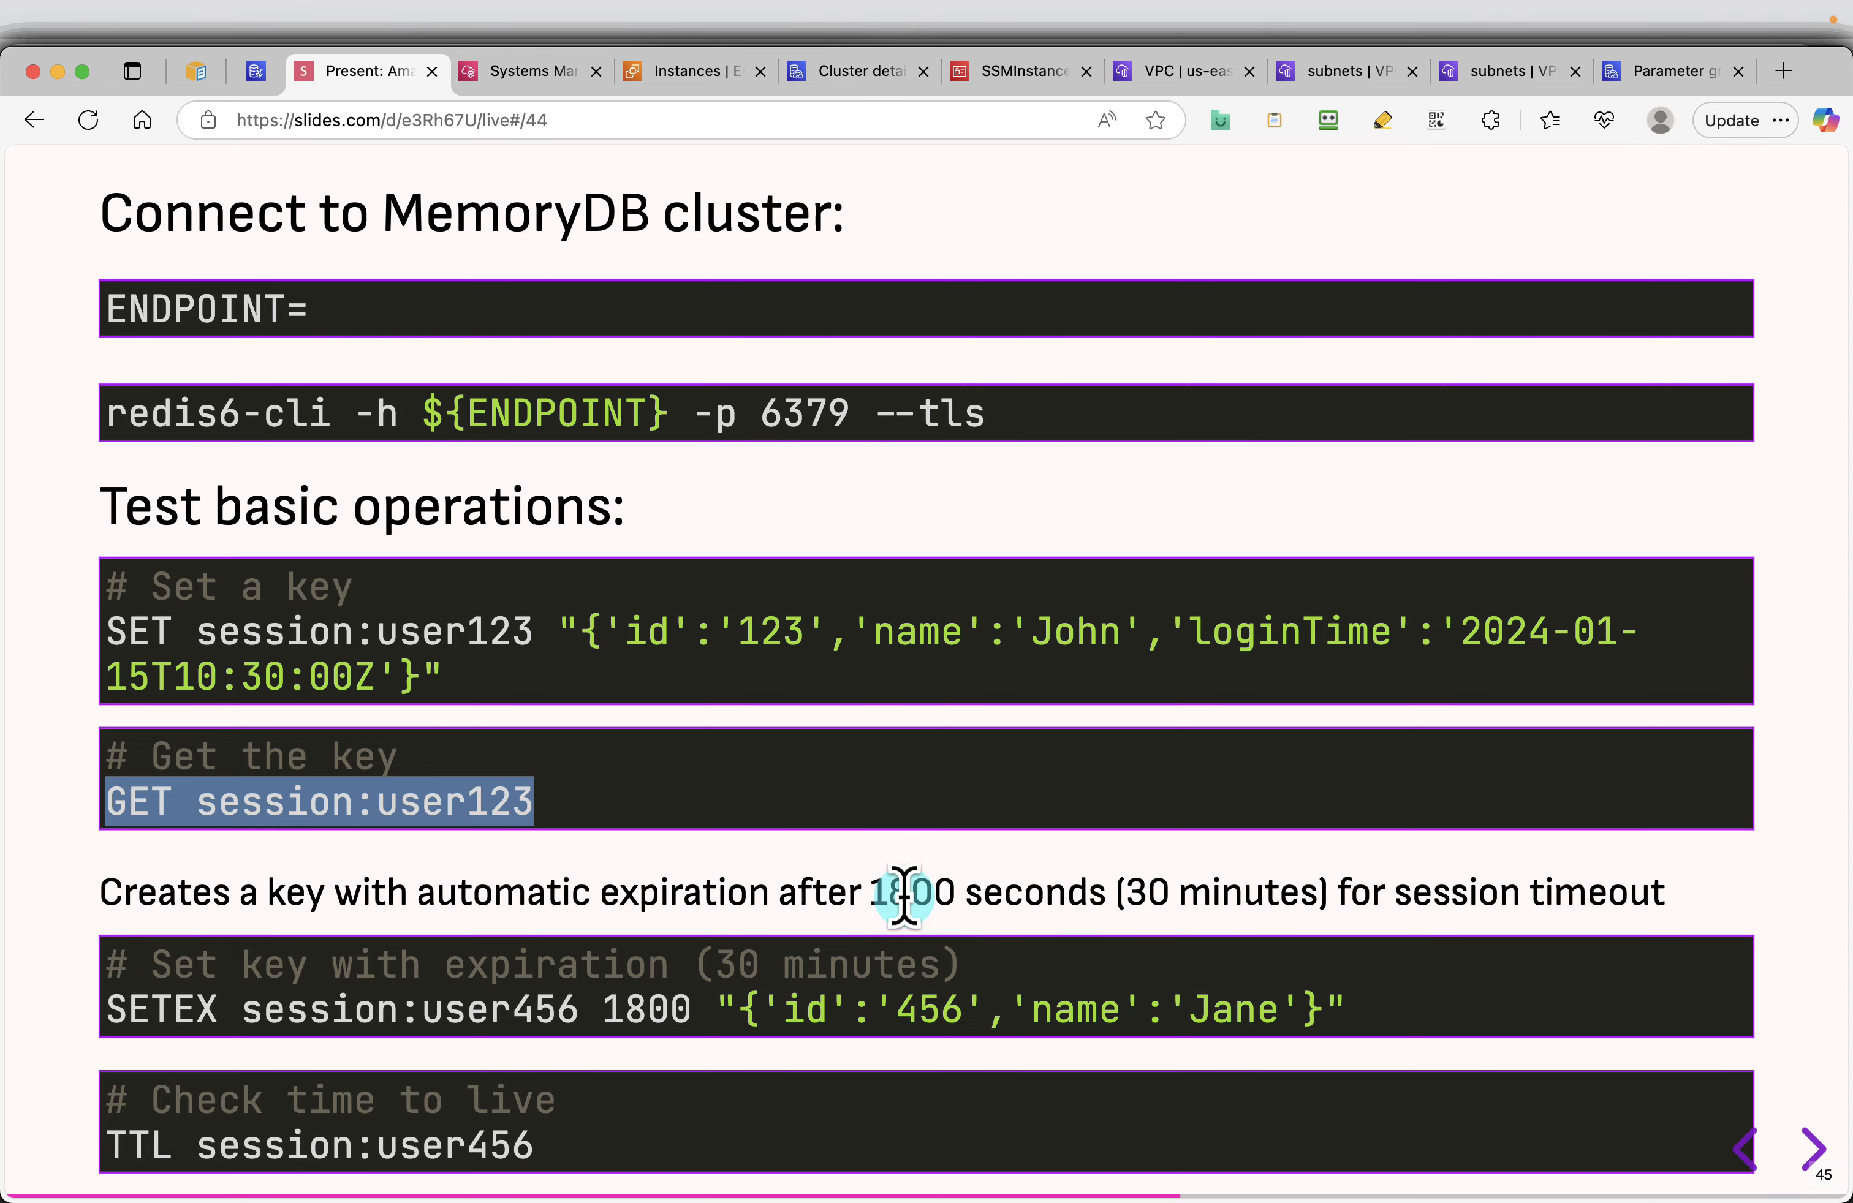
pyautogui.moveTo(1449, 972)
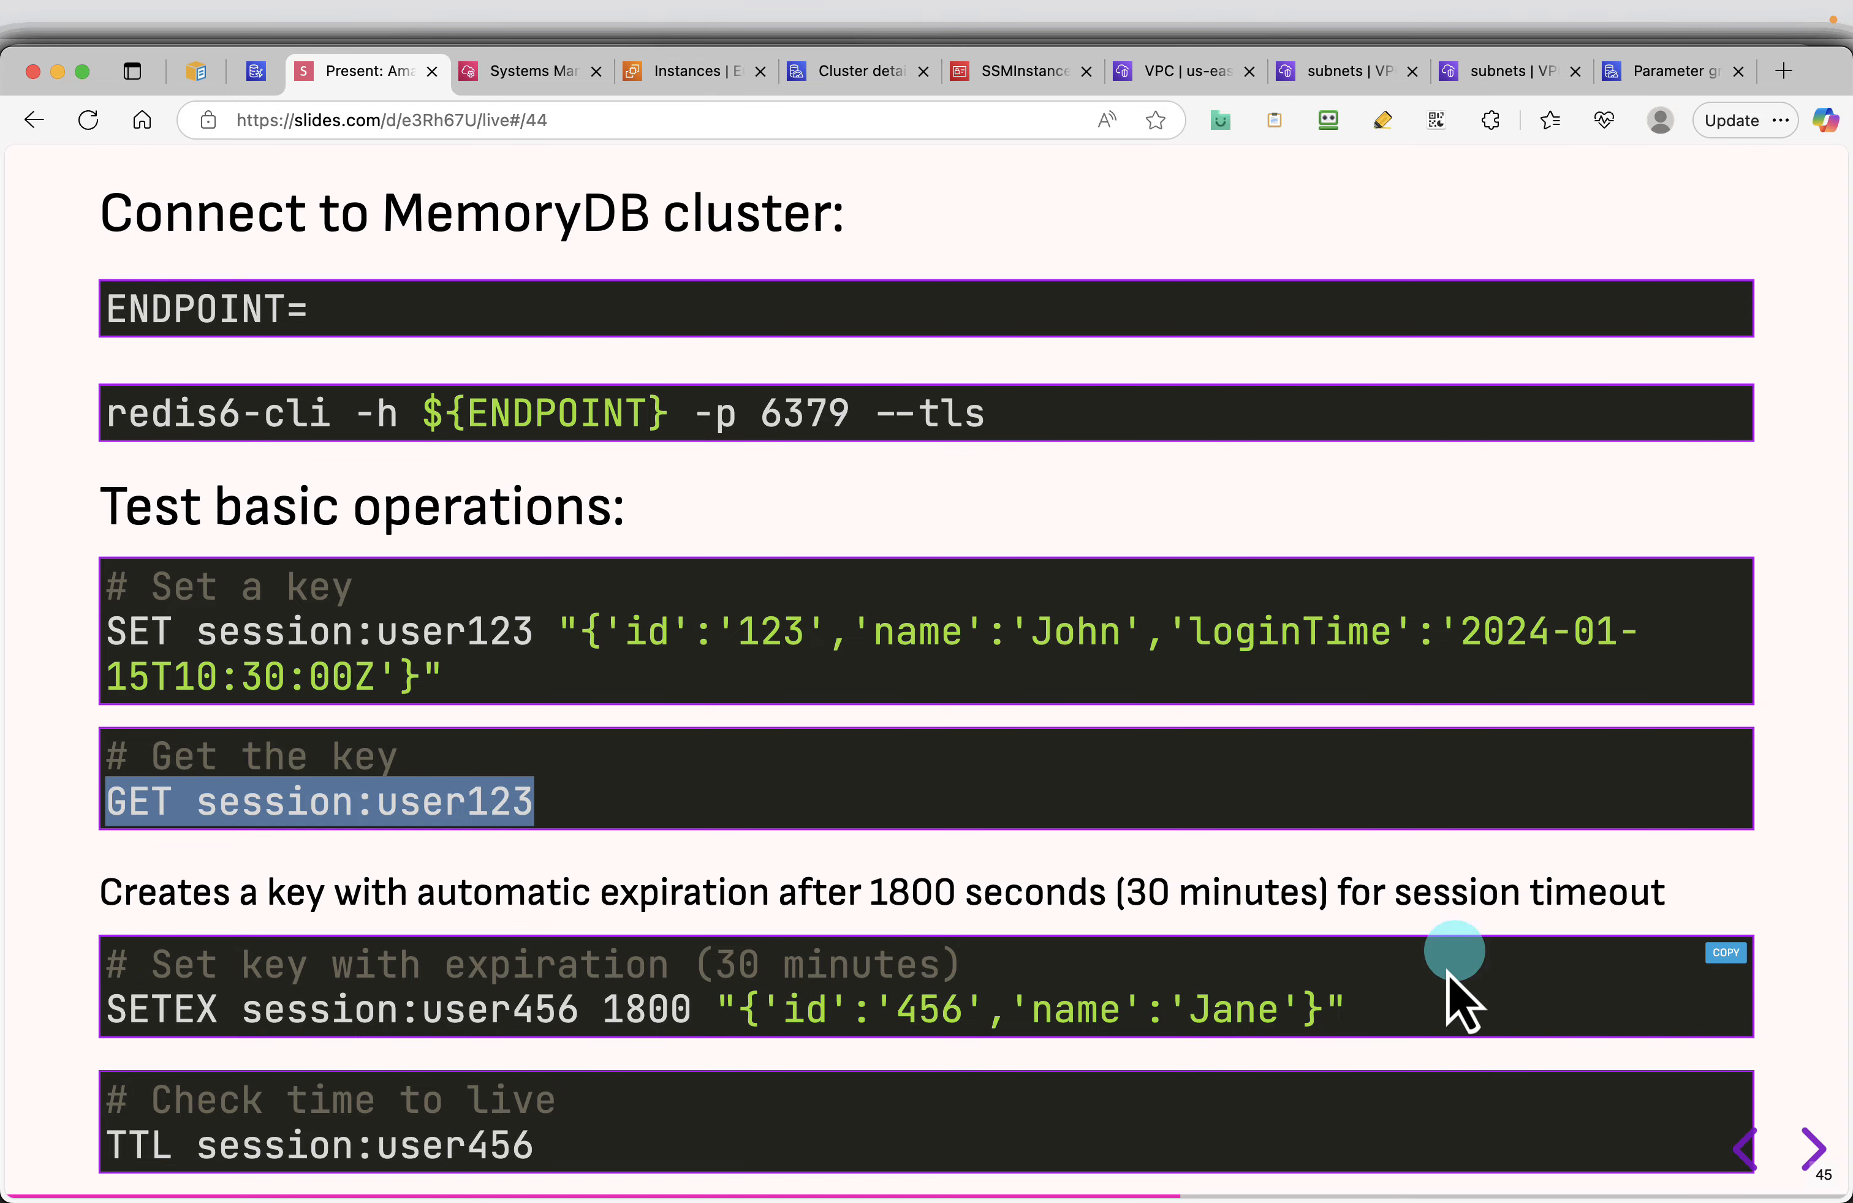
pyautogui.moveTo(1345, 1008); pyautogui.dragTo(111, 1016)
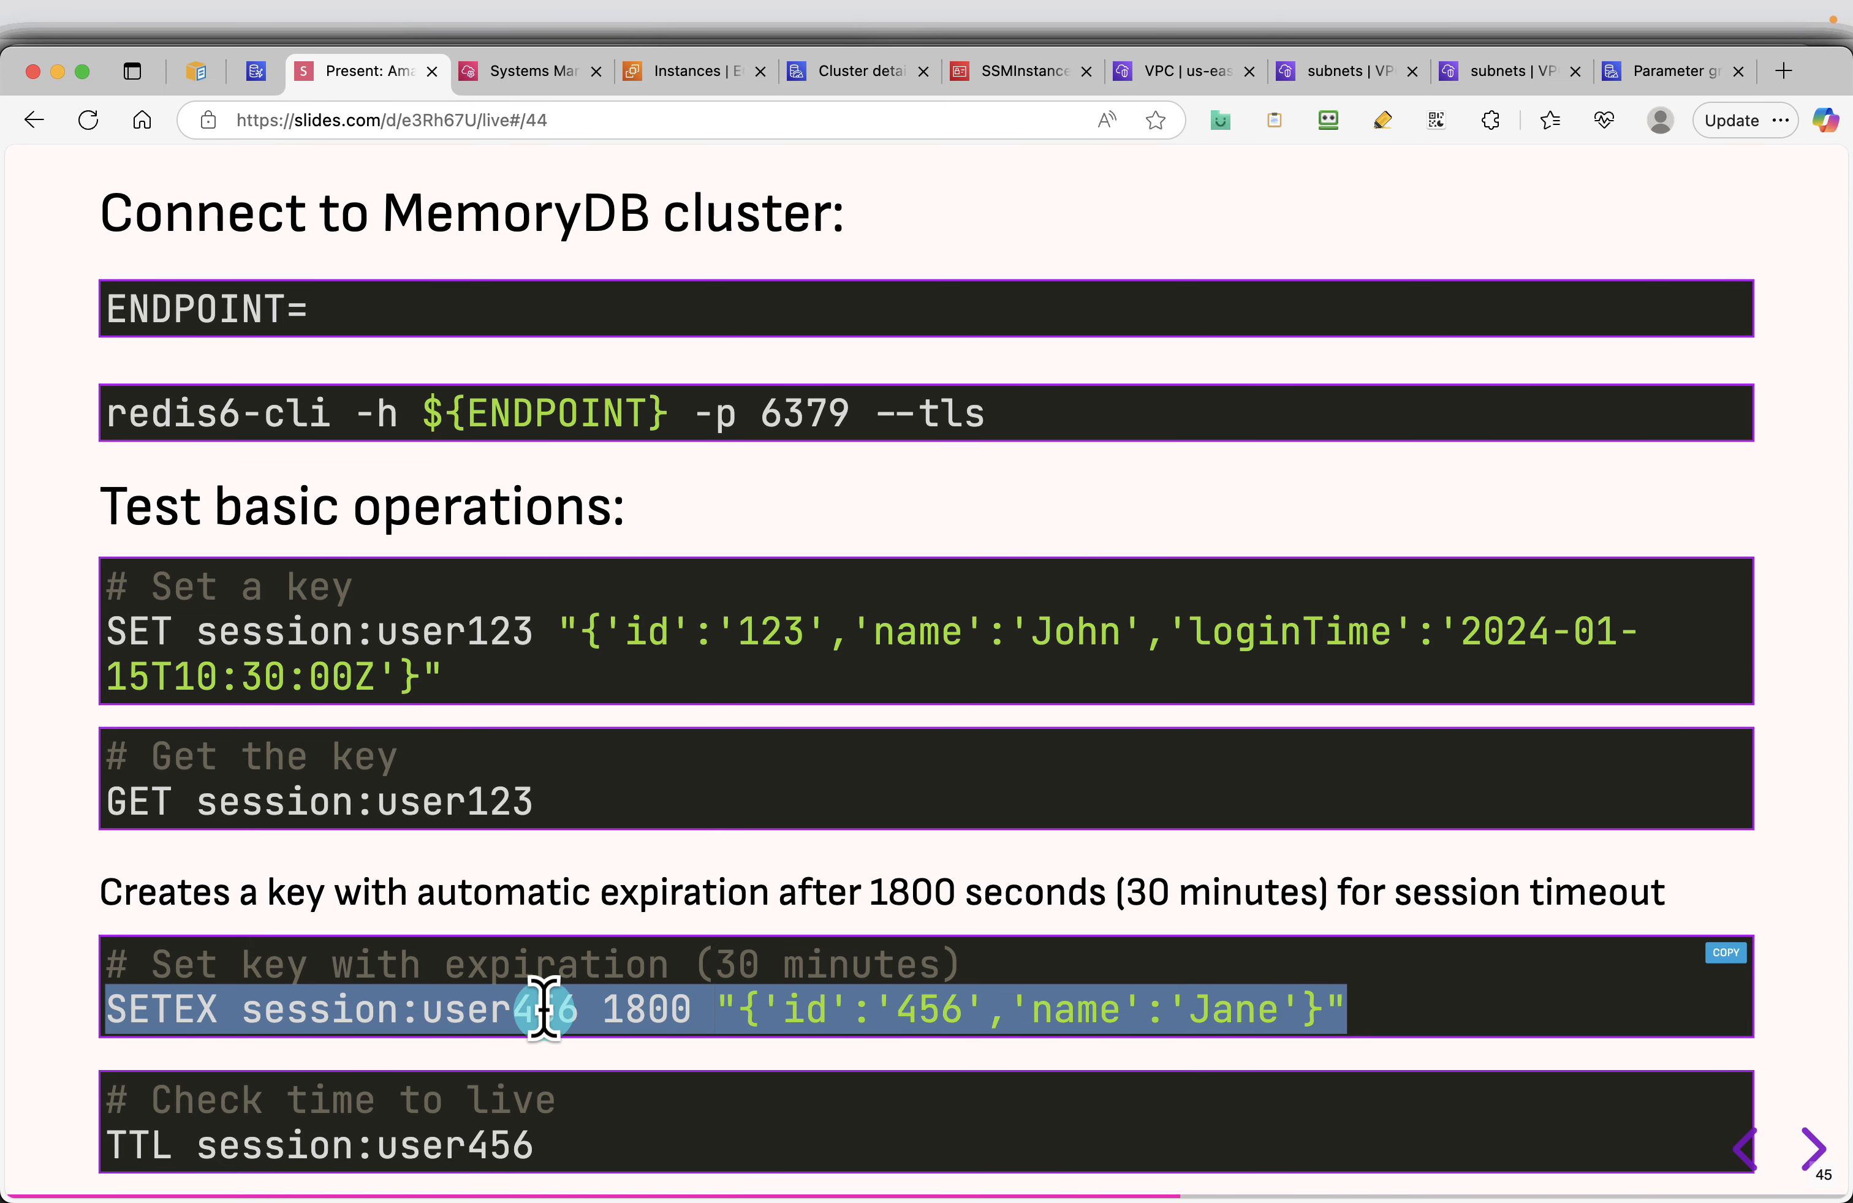
pyautogui.click(512, 72)
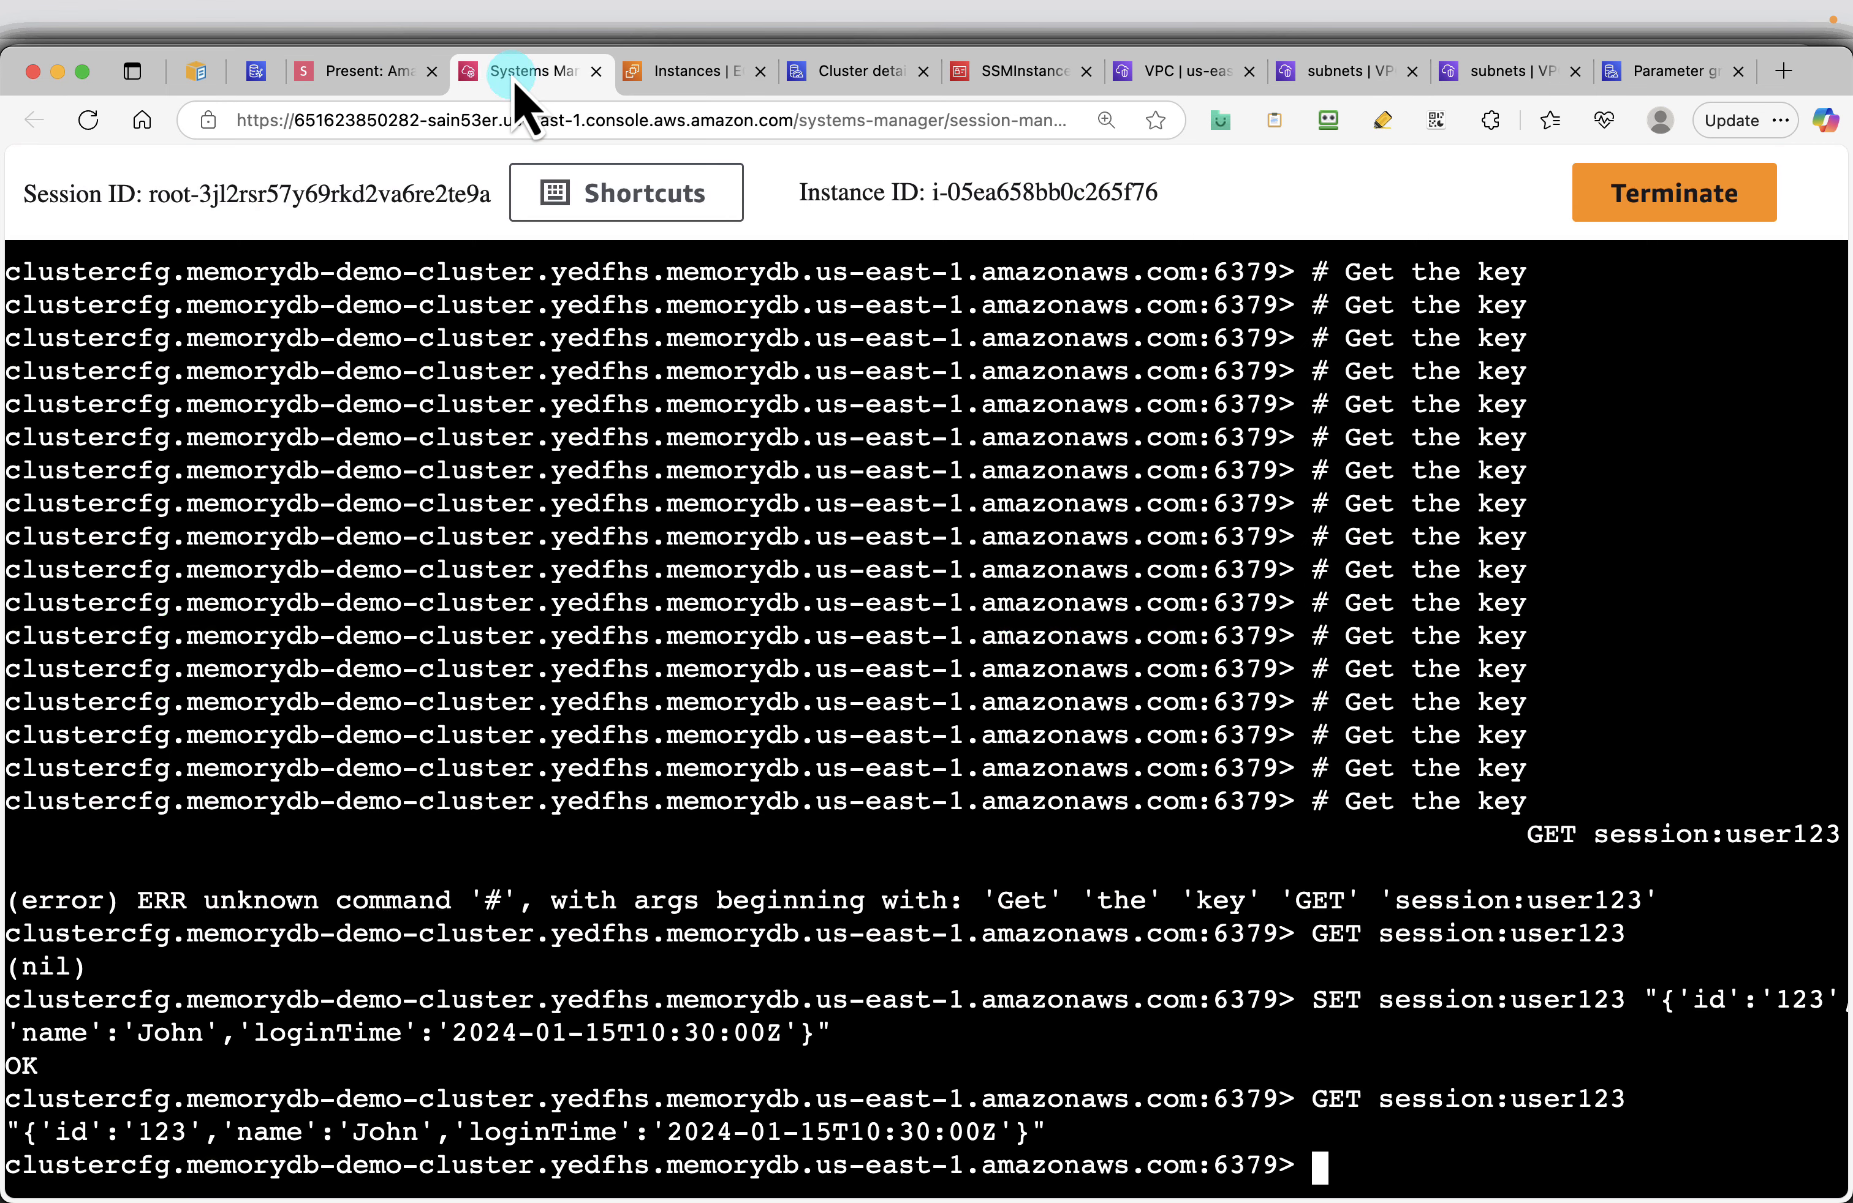
pyautogui.press('super+v')
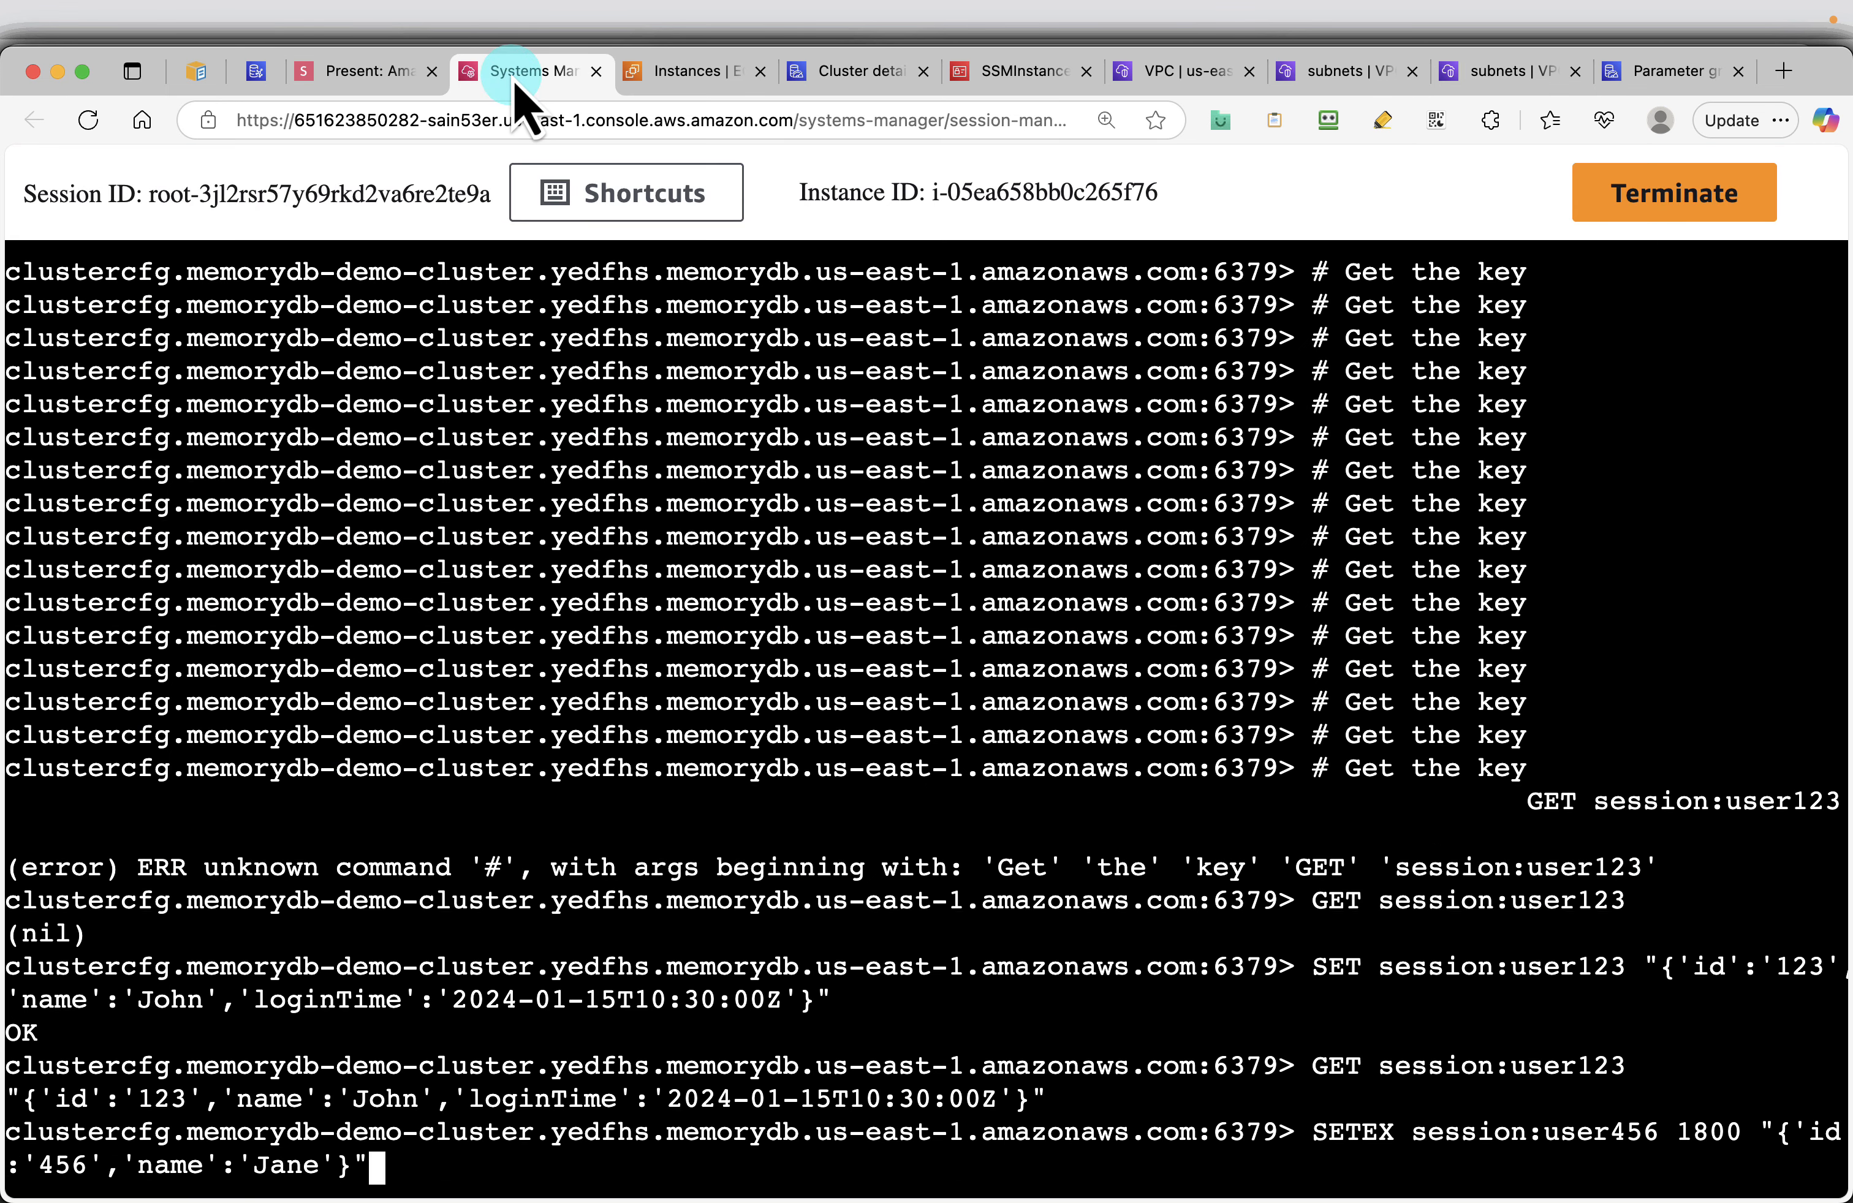
pyautogui.press('Return')
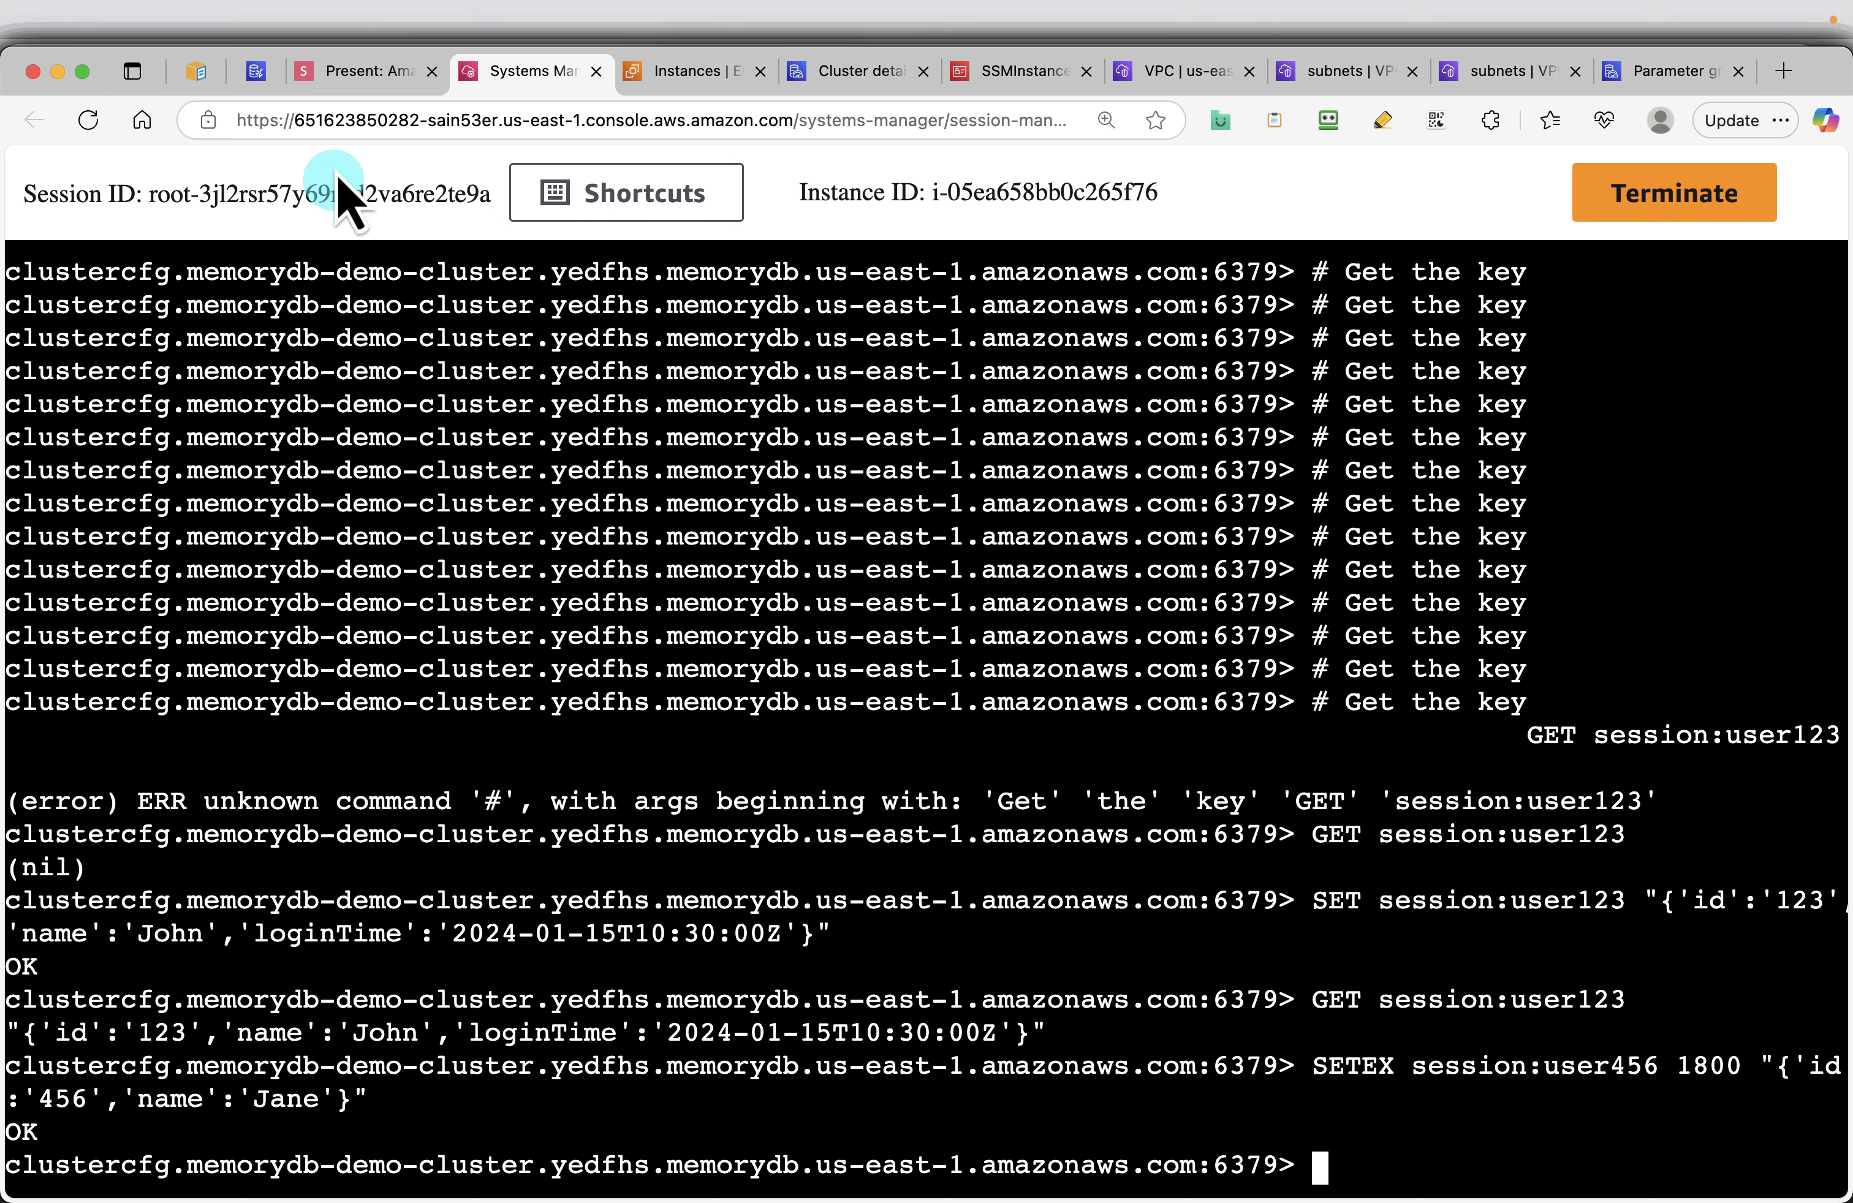
# Check the remaining time to live of the expiring key with TTL session:user456
pyautogui.click(359, 72)
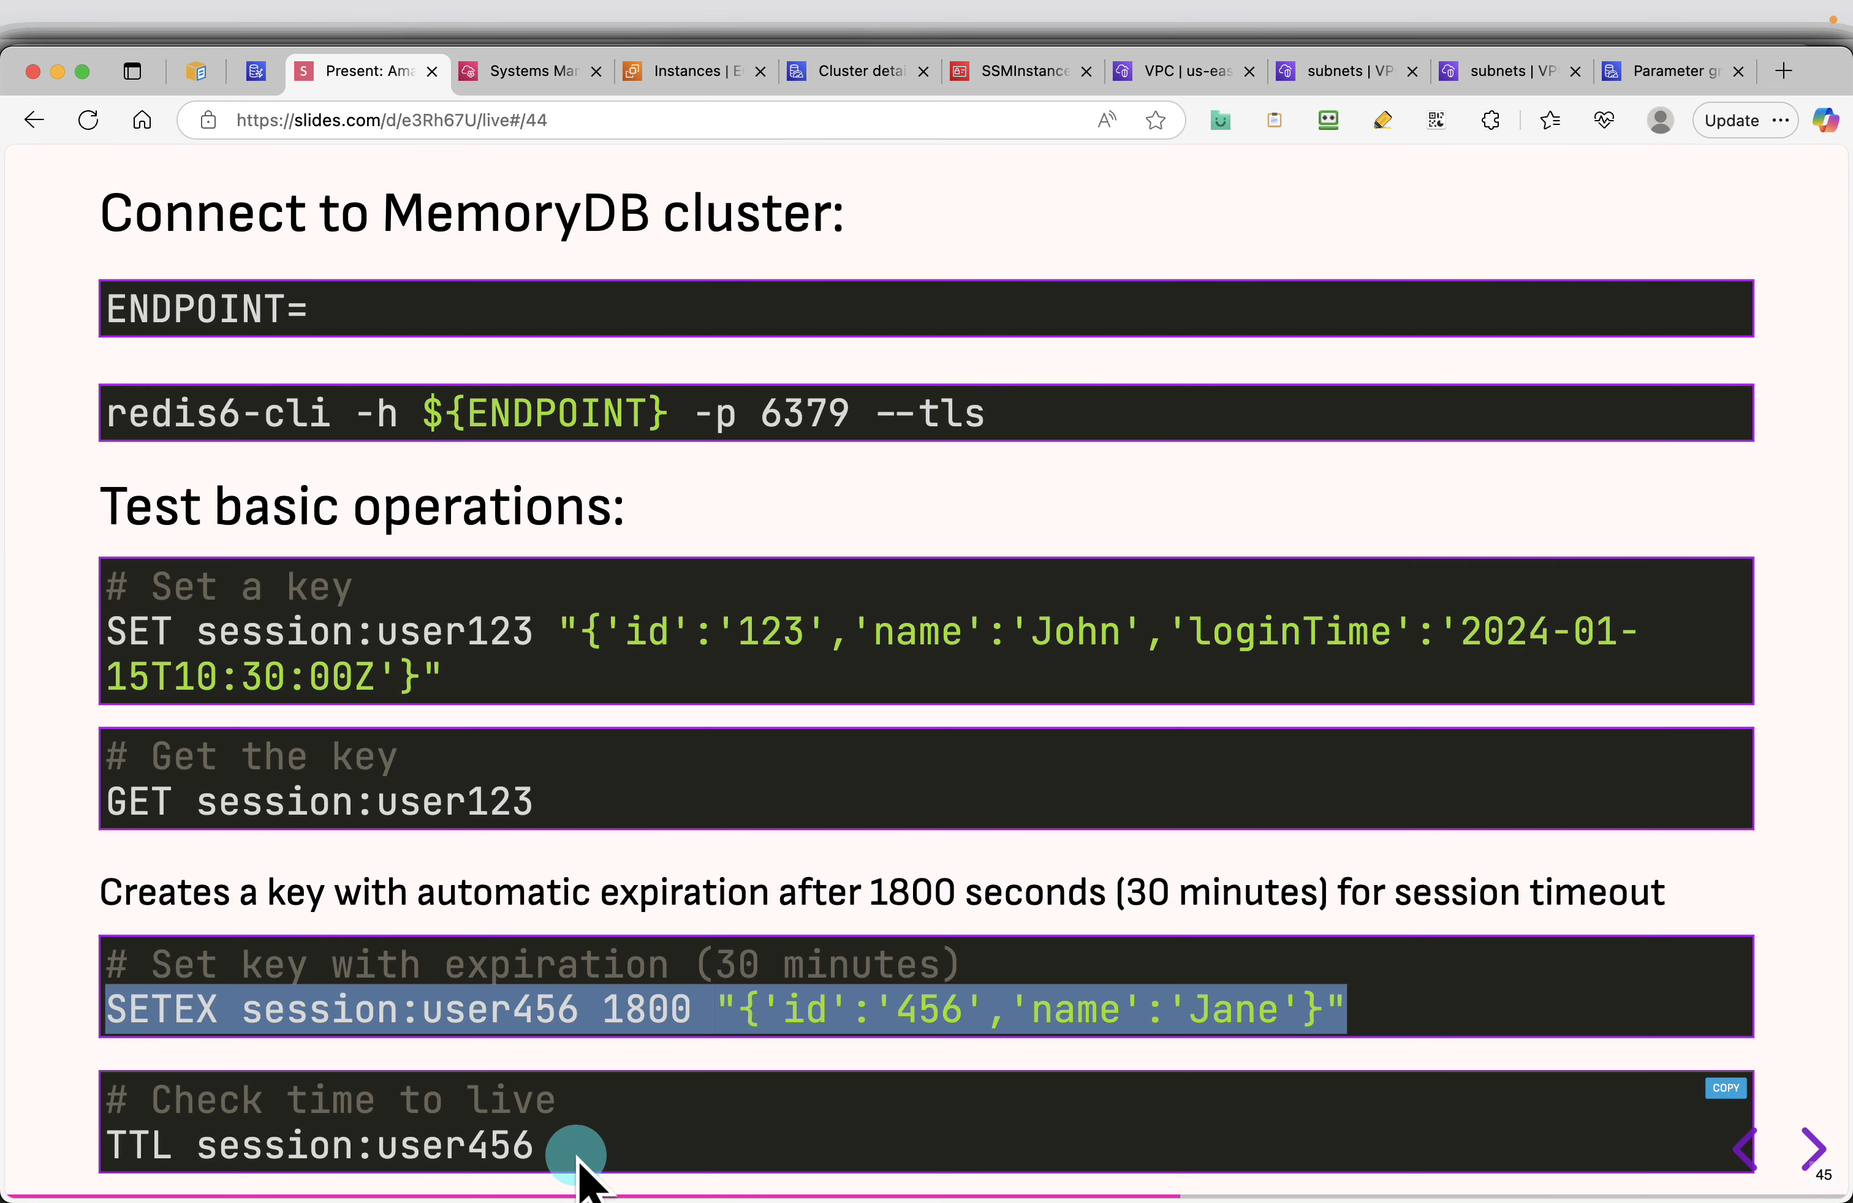
pyautogui.moveTo(556, 1149); pyautogui.dragTo(103, 1145)
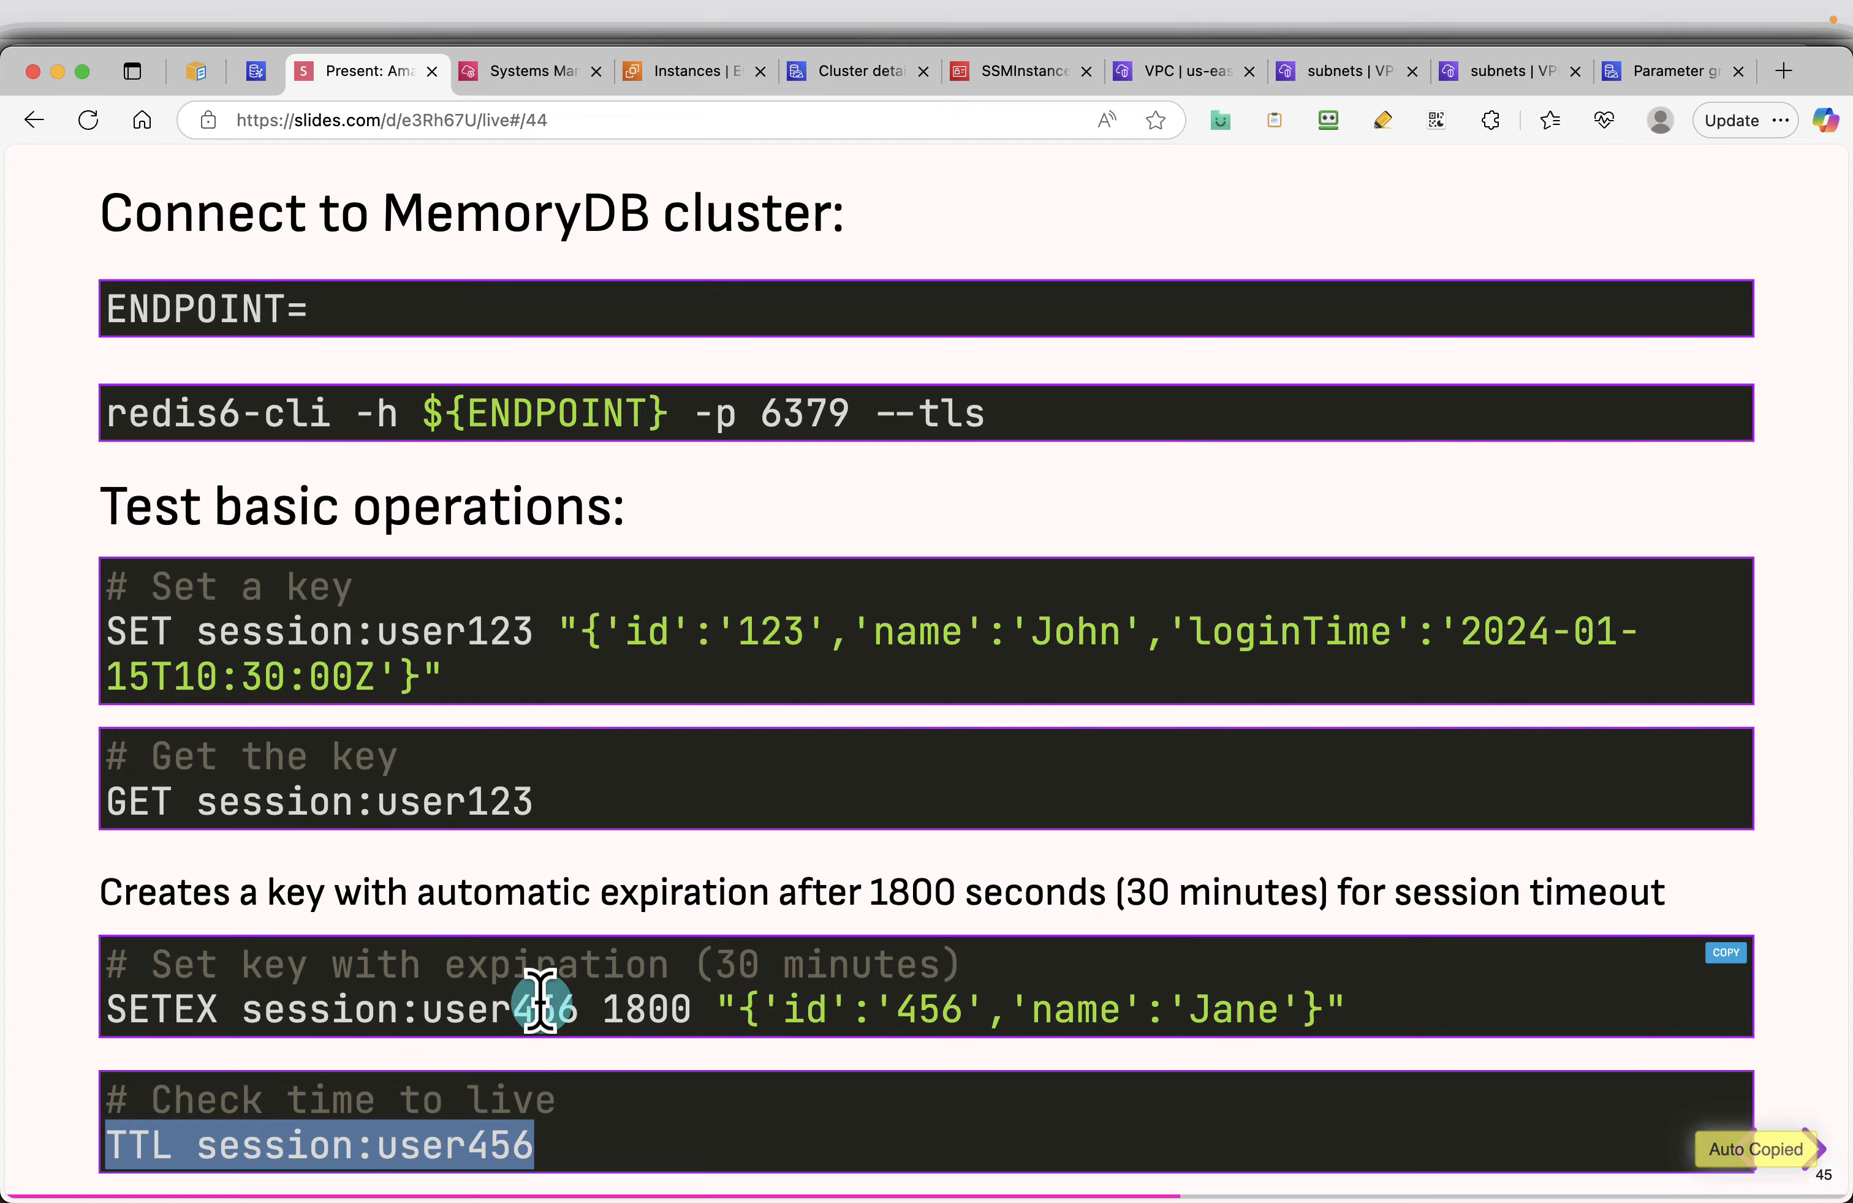
pyautogui.click(531, 74)
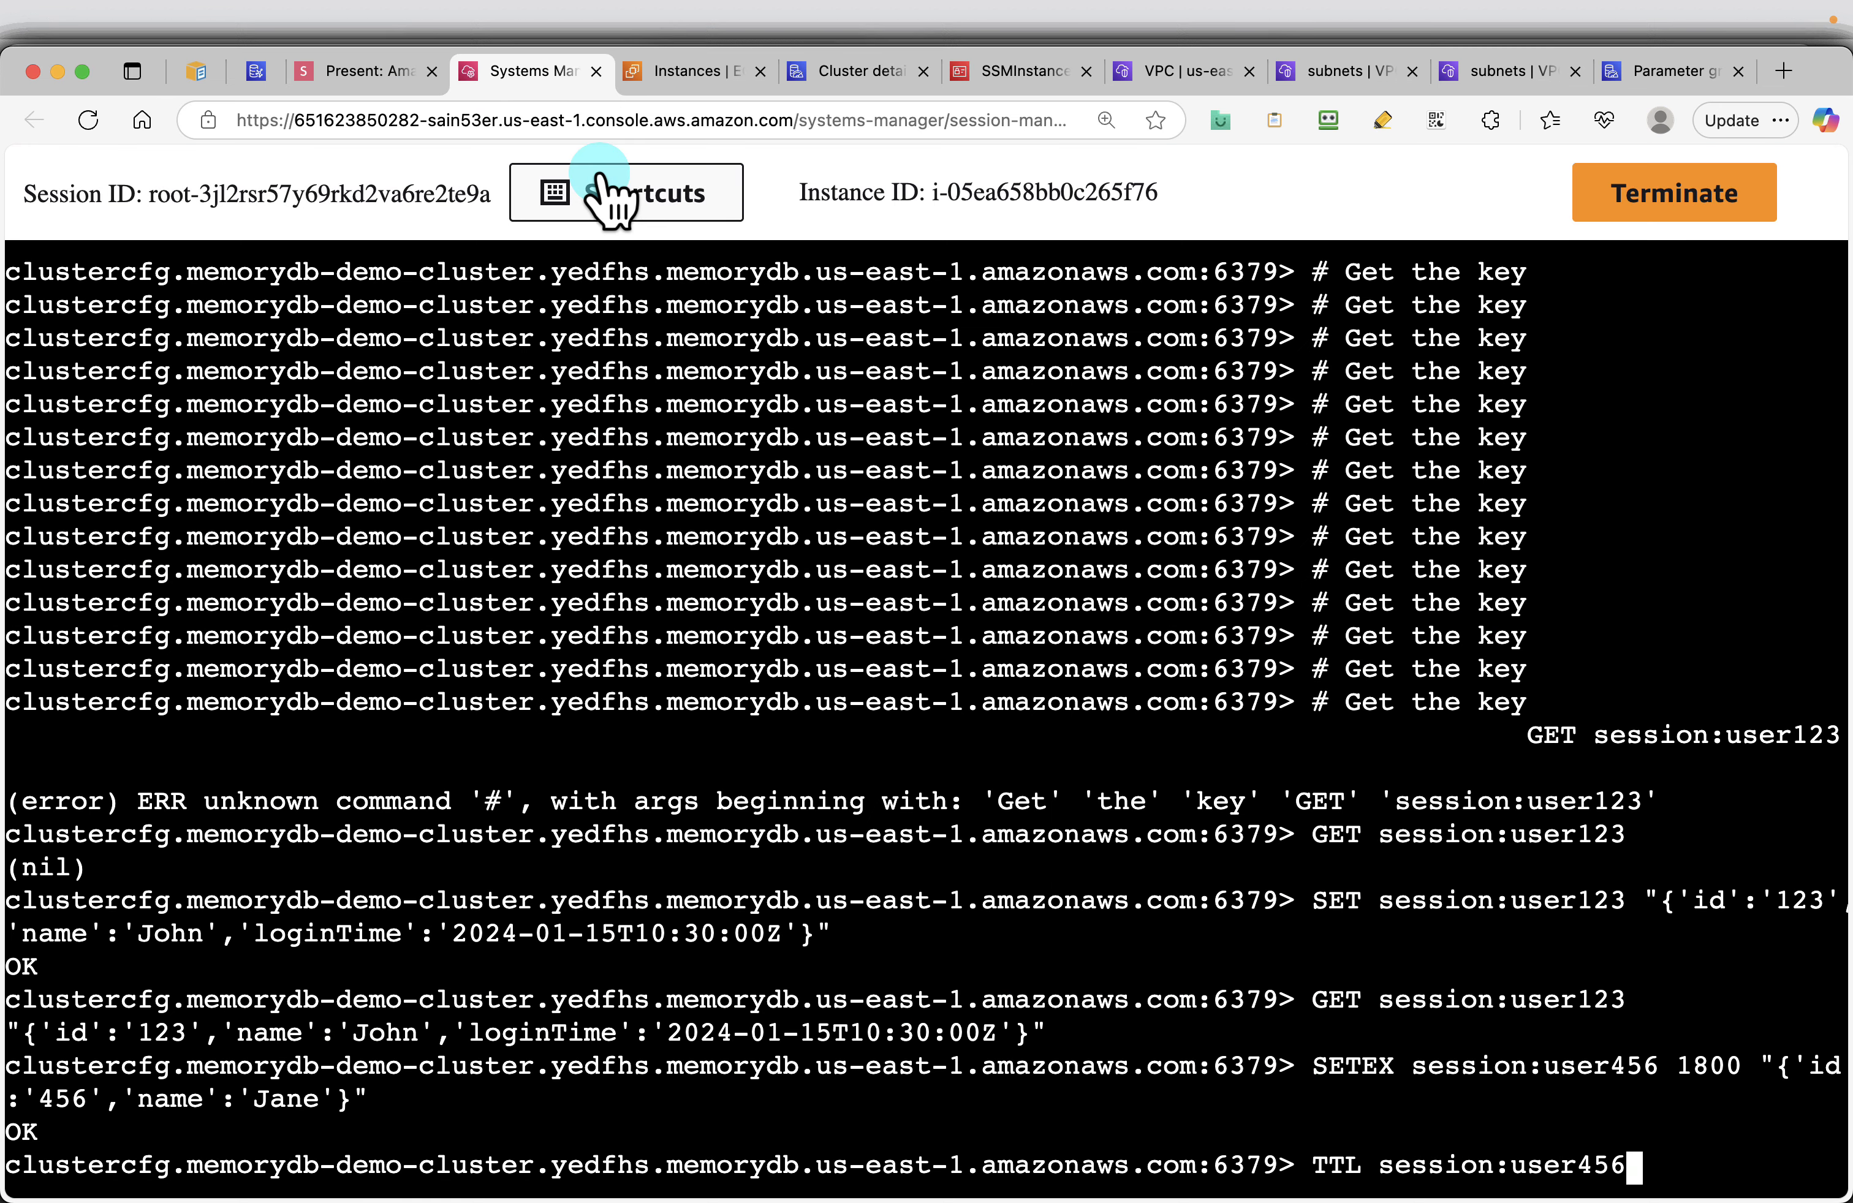
pyautogui.press('Return')
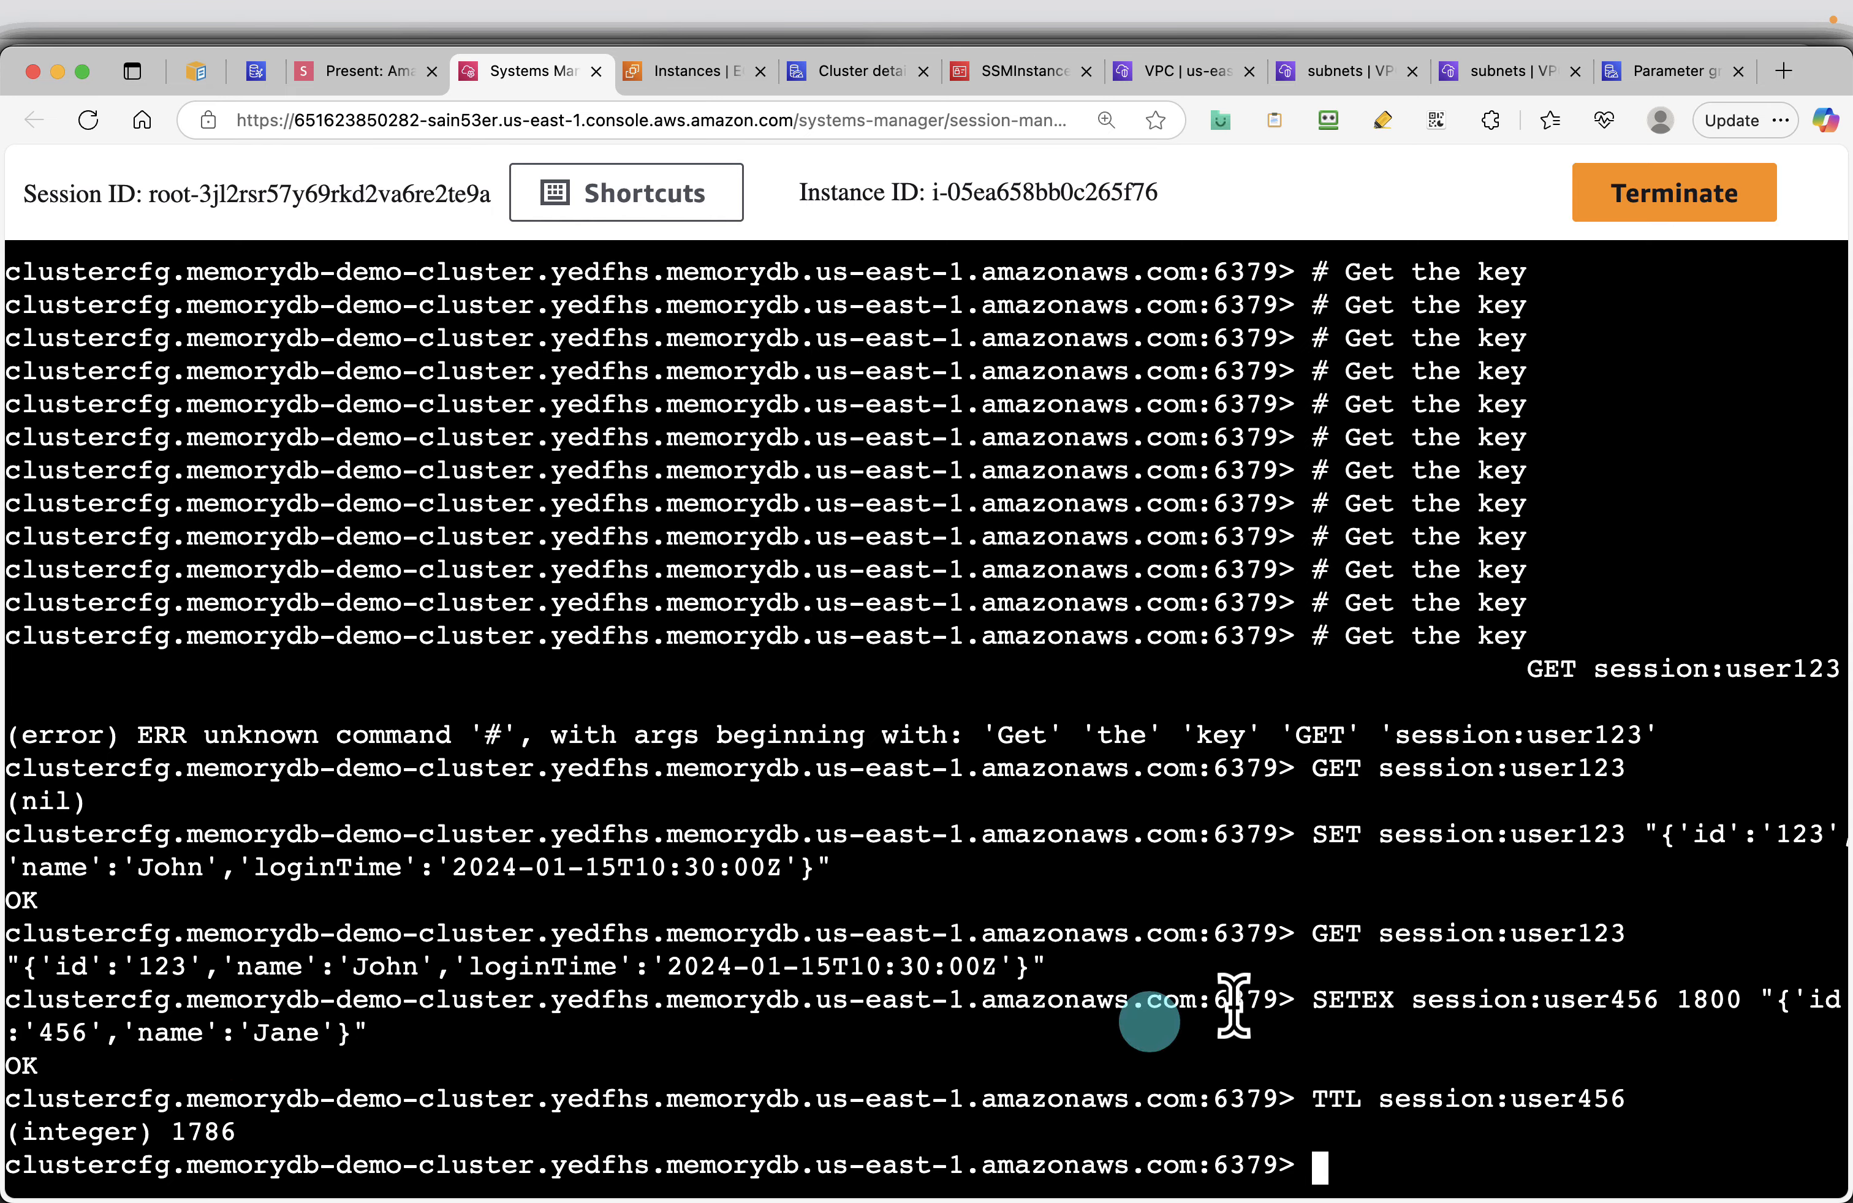
# Run TTL session:user456 a second time to compare the key's remaining lifetime with the previous check
pyautogui.click(367, 72)
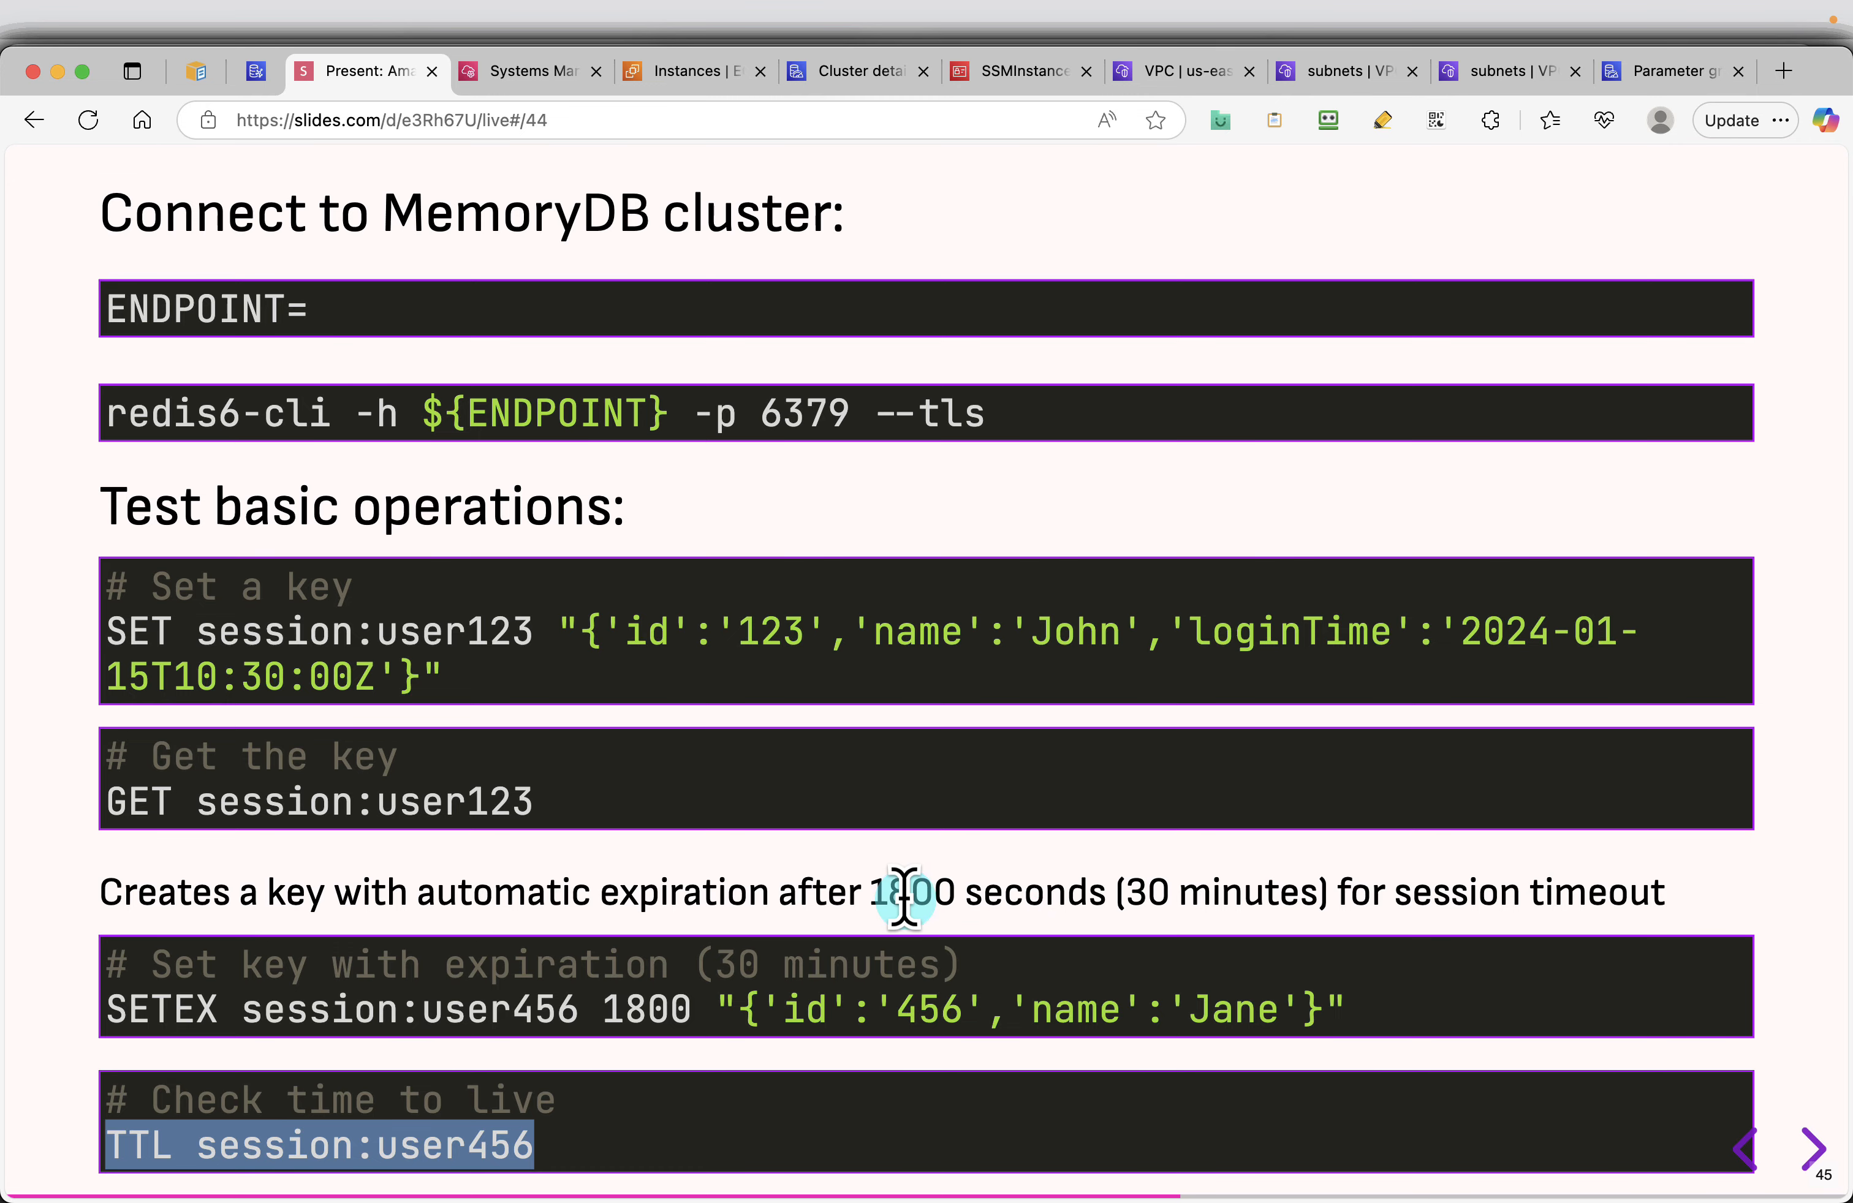
pyautogui.click(525, 74)
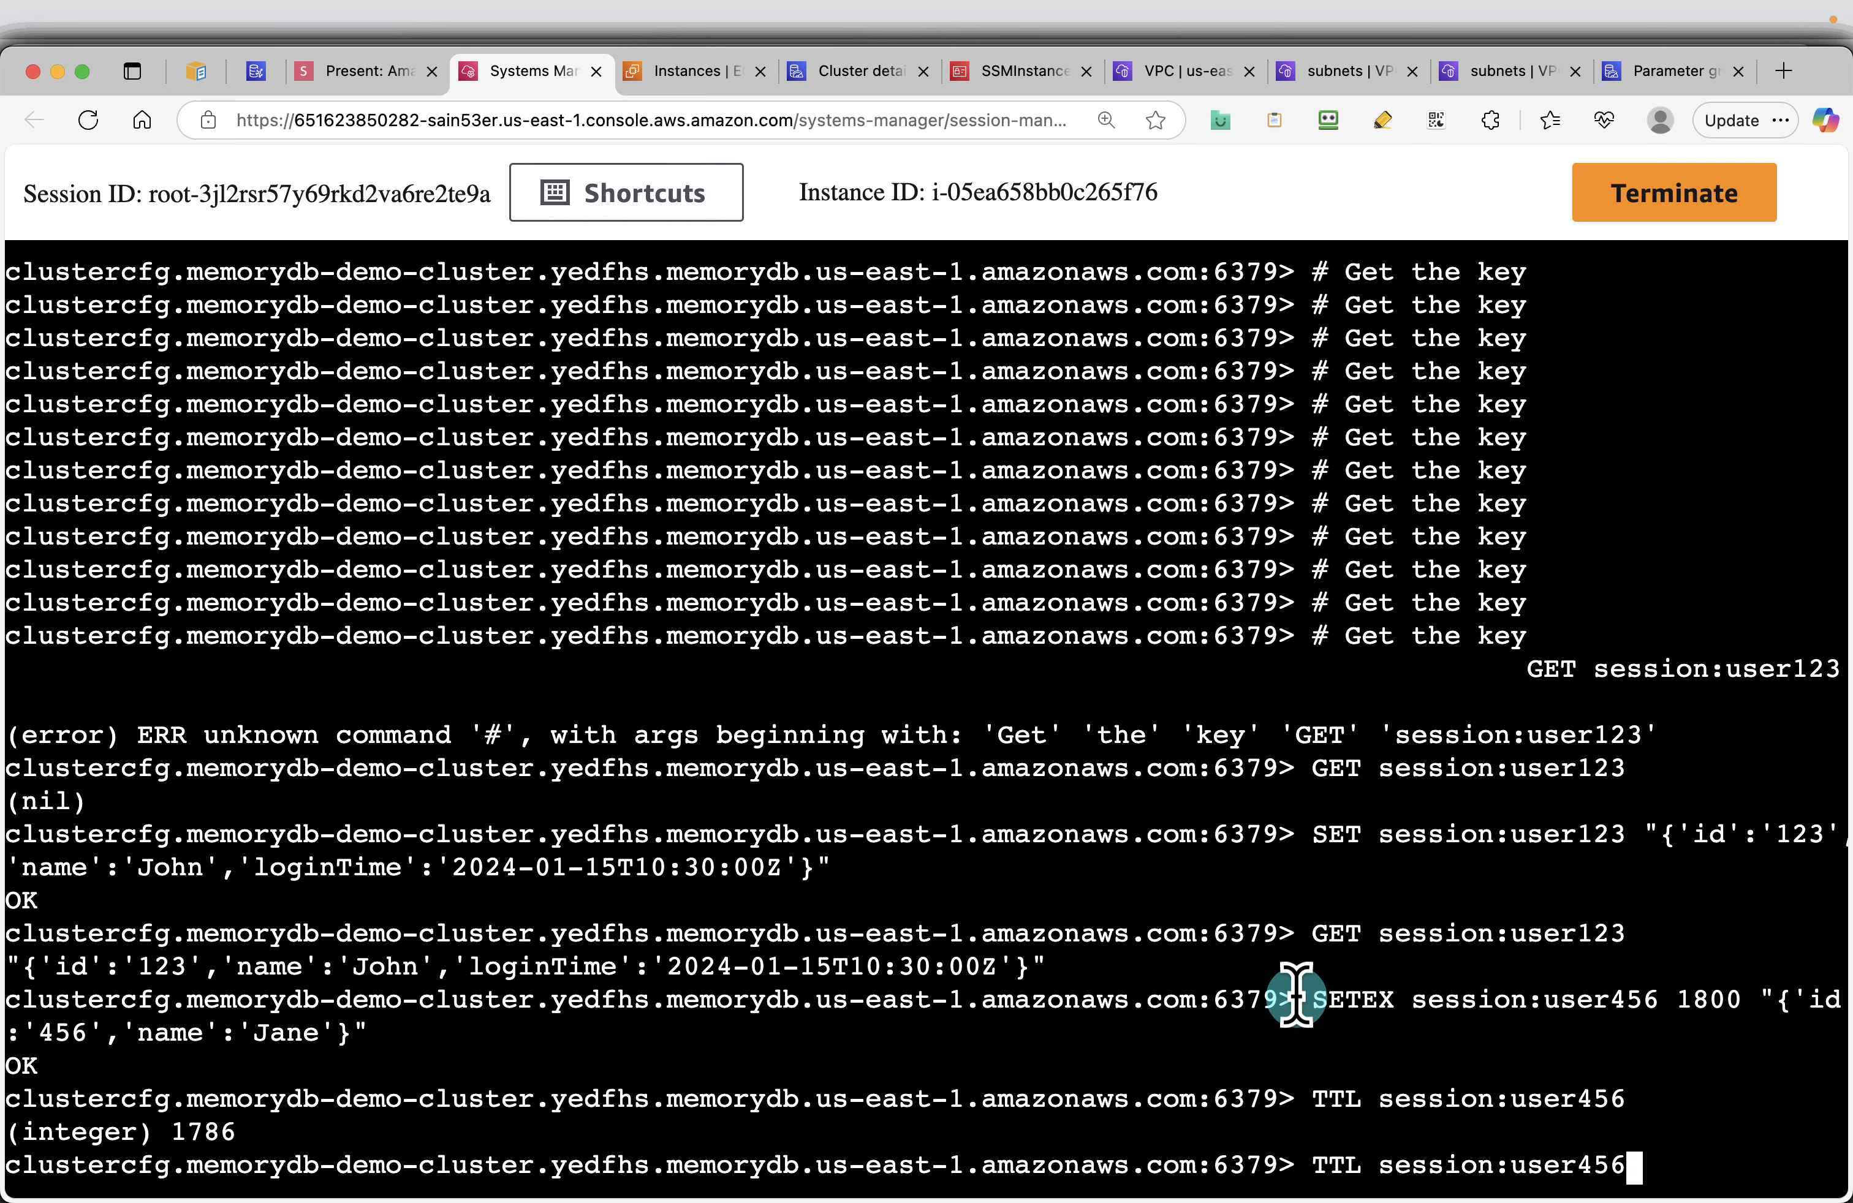
pyautogui.press('Return')
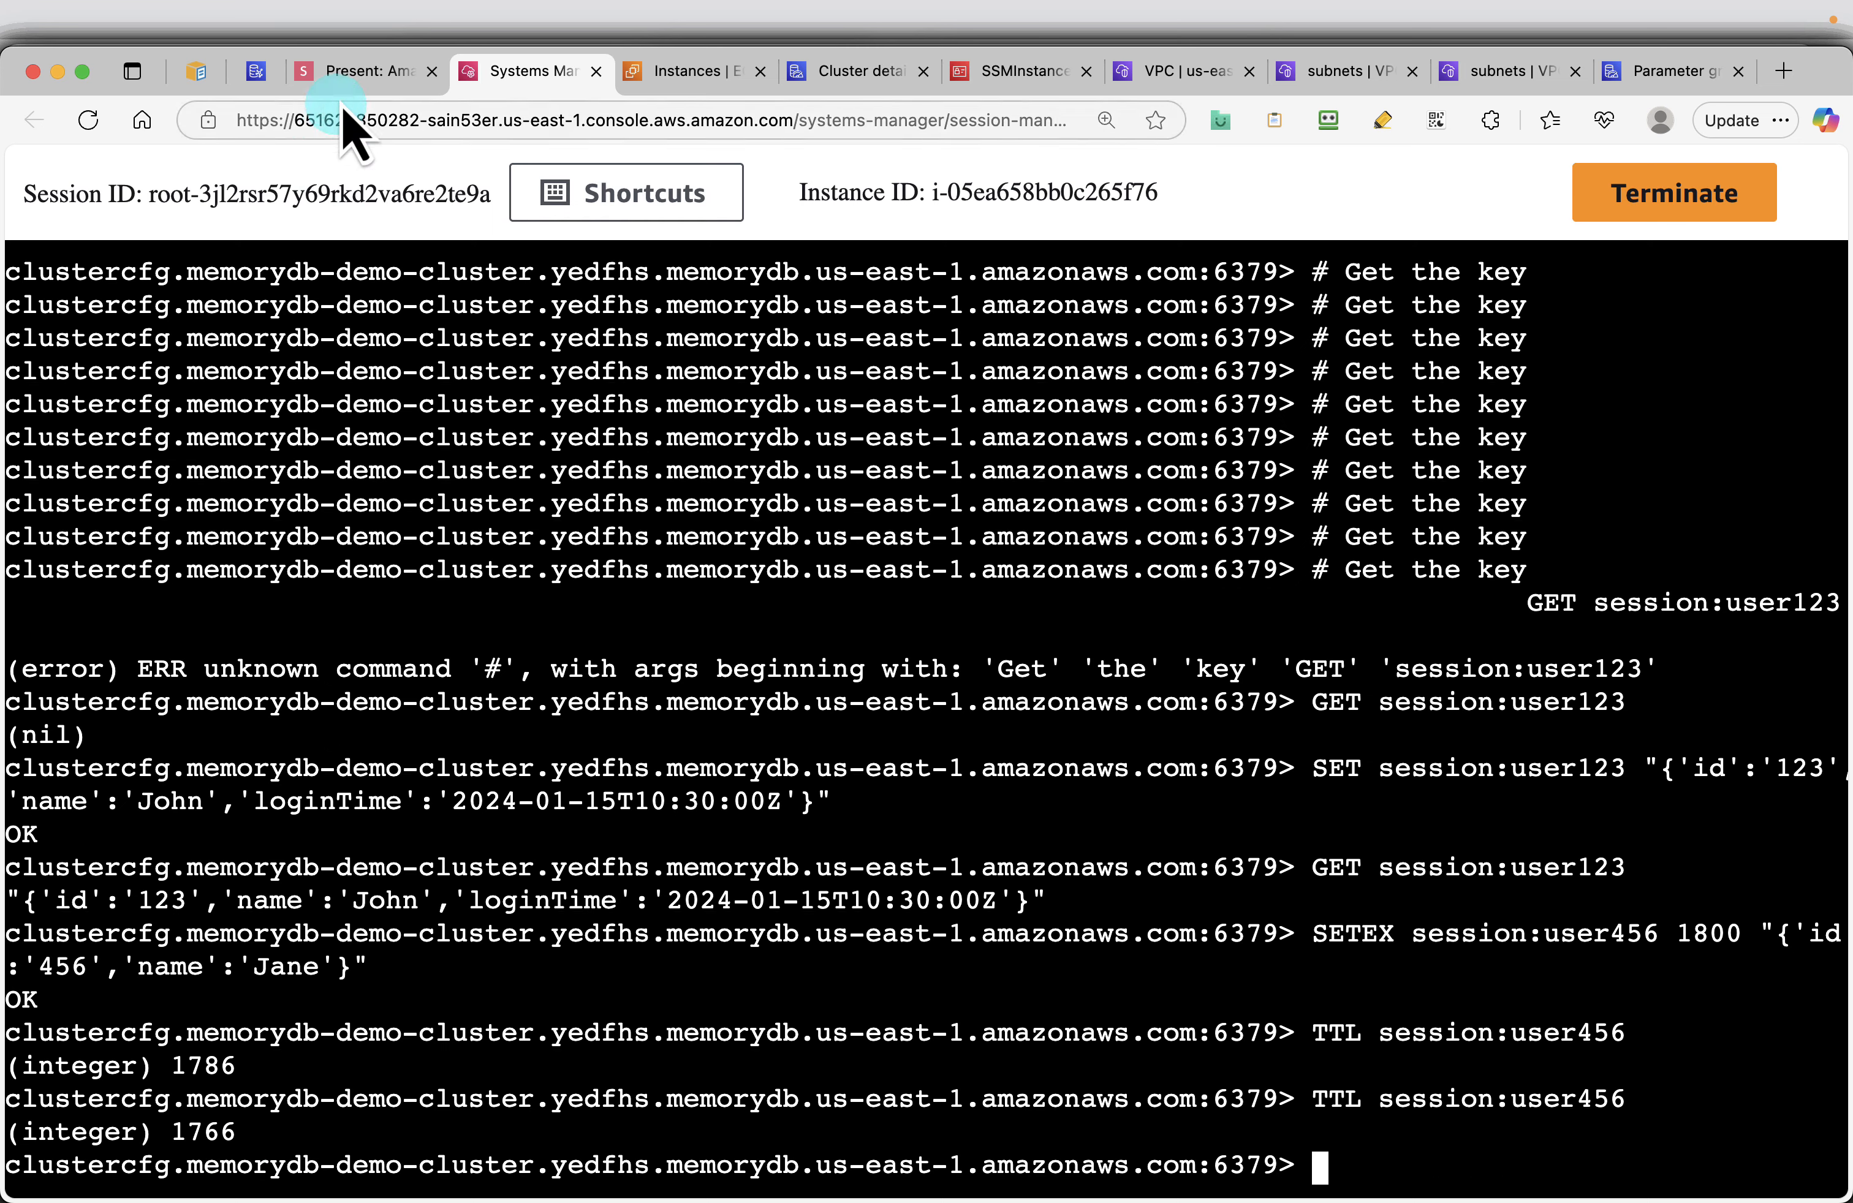
# Store the sample user's name, e-mail and lastLogin 2024-01-15 in the hash user:1001, using the slide's HSET command without its comment line
pyautogui.click(356, 75)
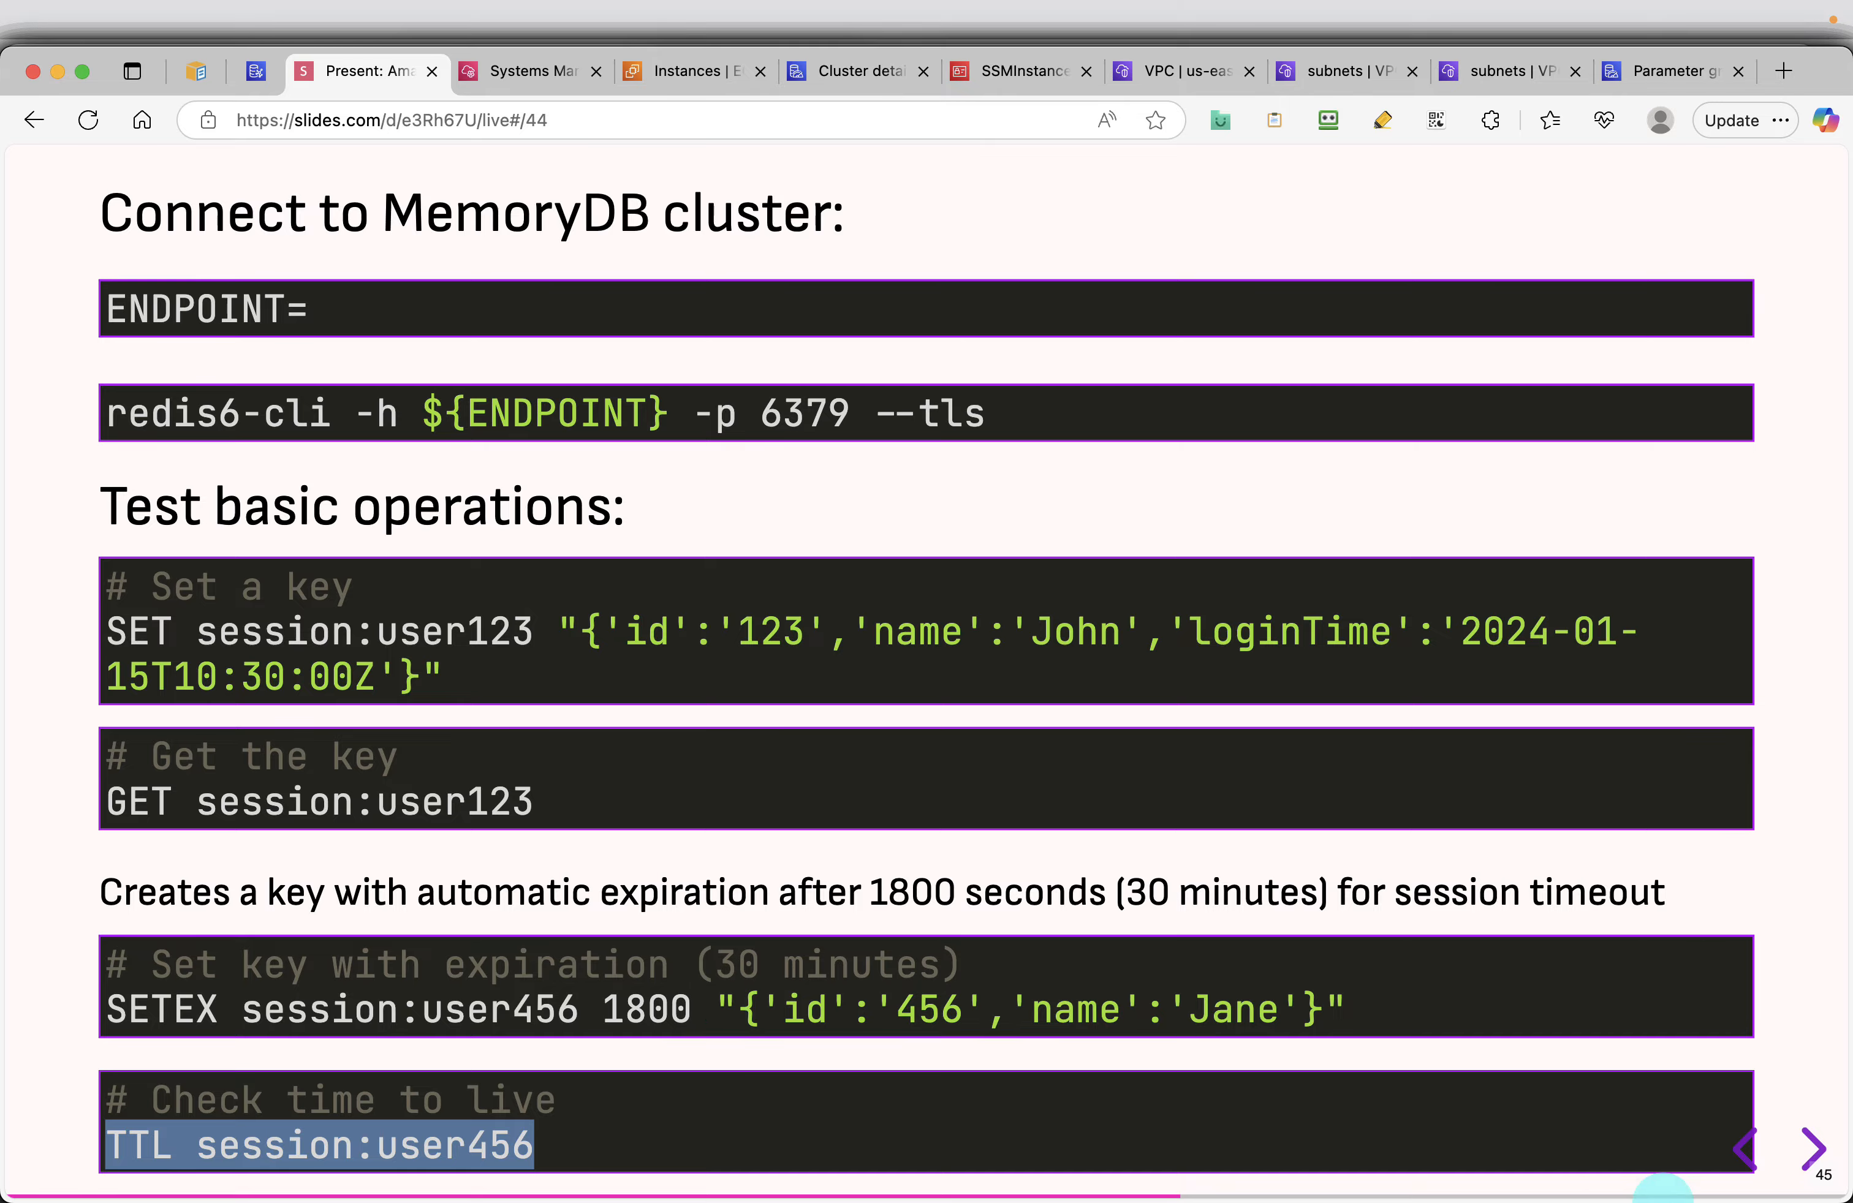
pyautogui.click(1816, 1155)
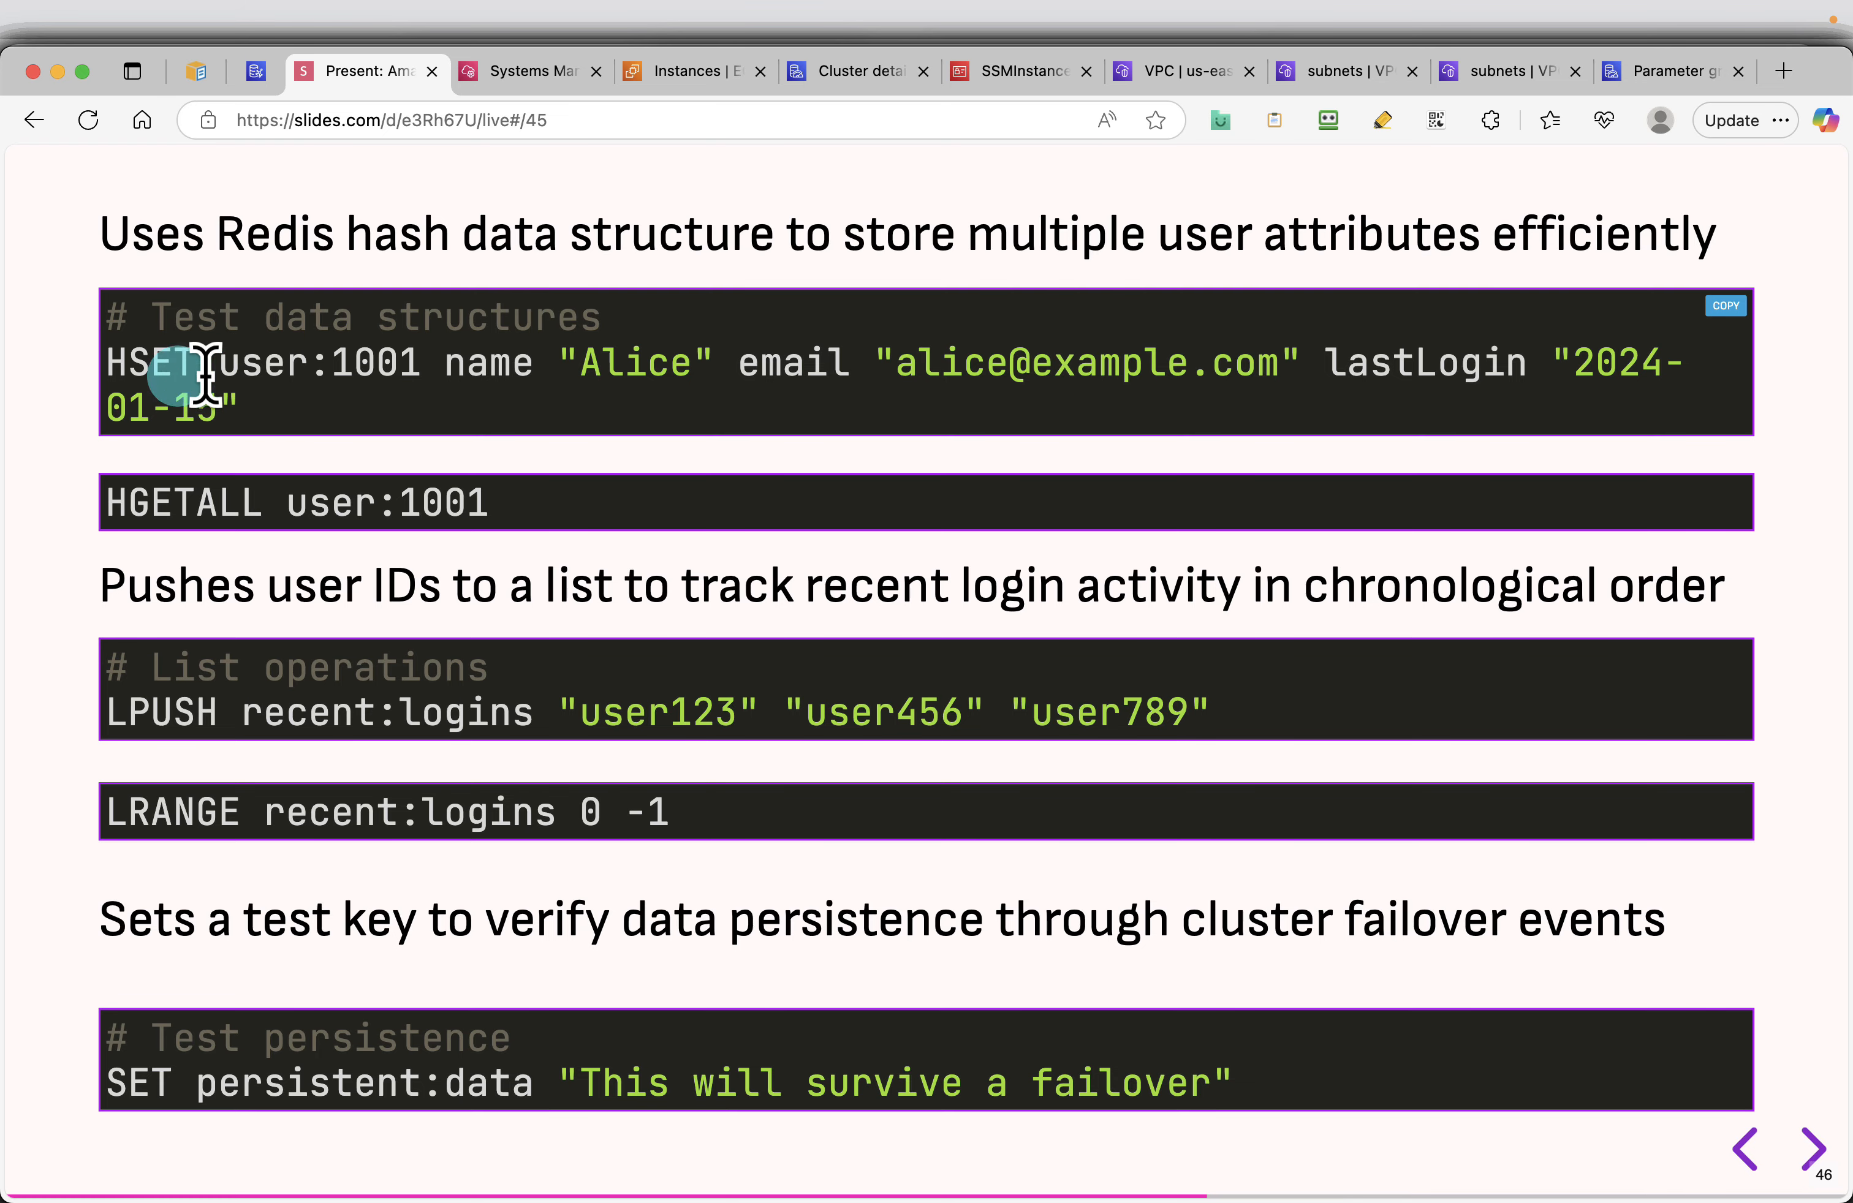
pyautogui.click(1740, 1156)
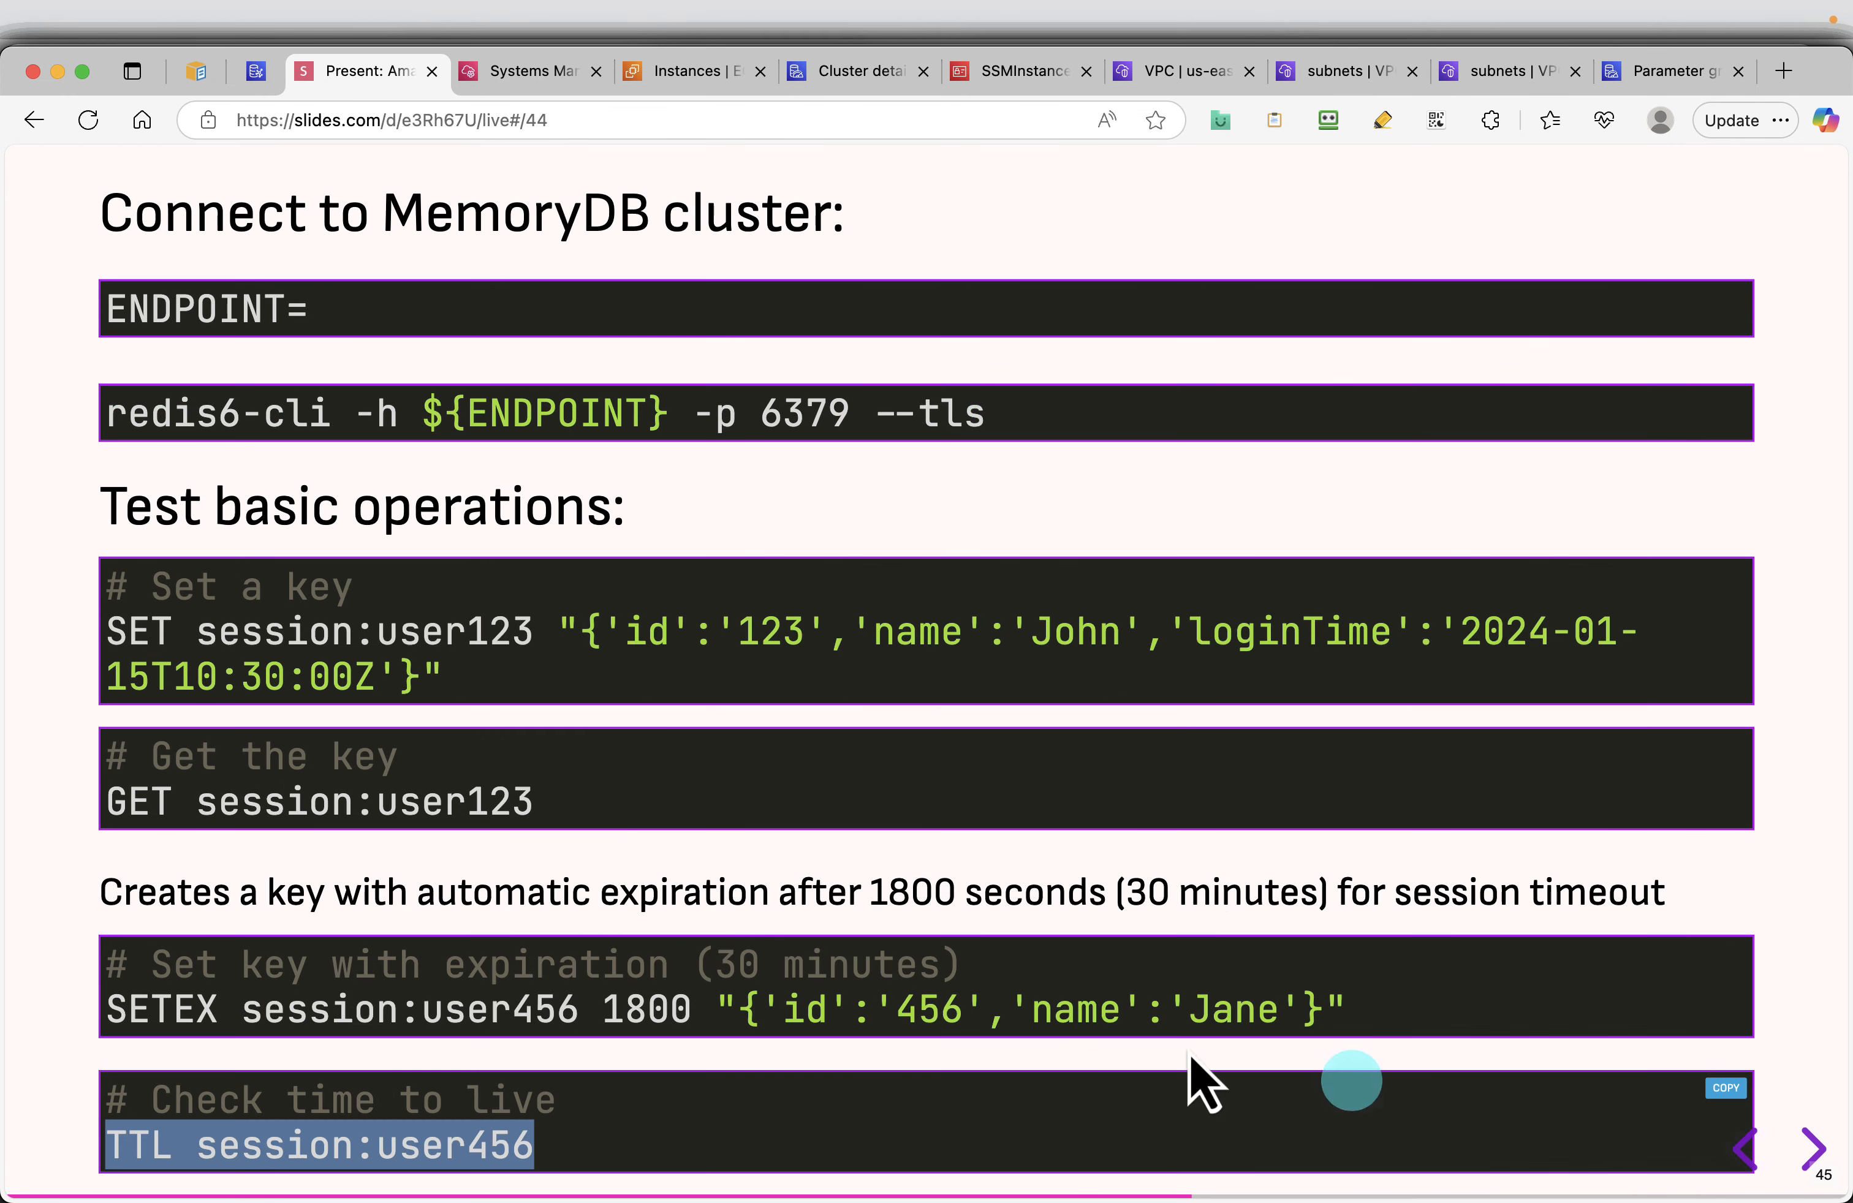
pyautogui.click(1797, 1153)
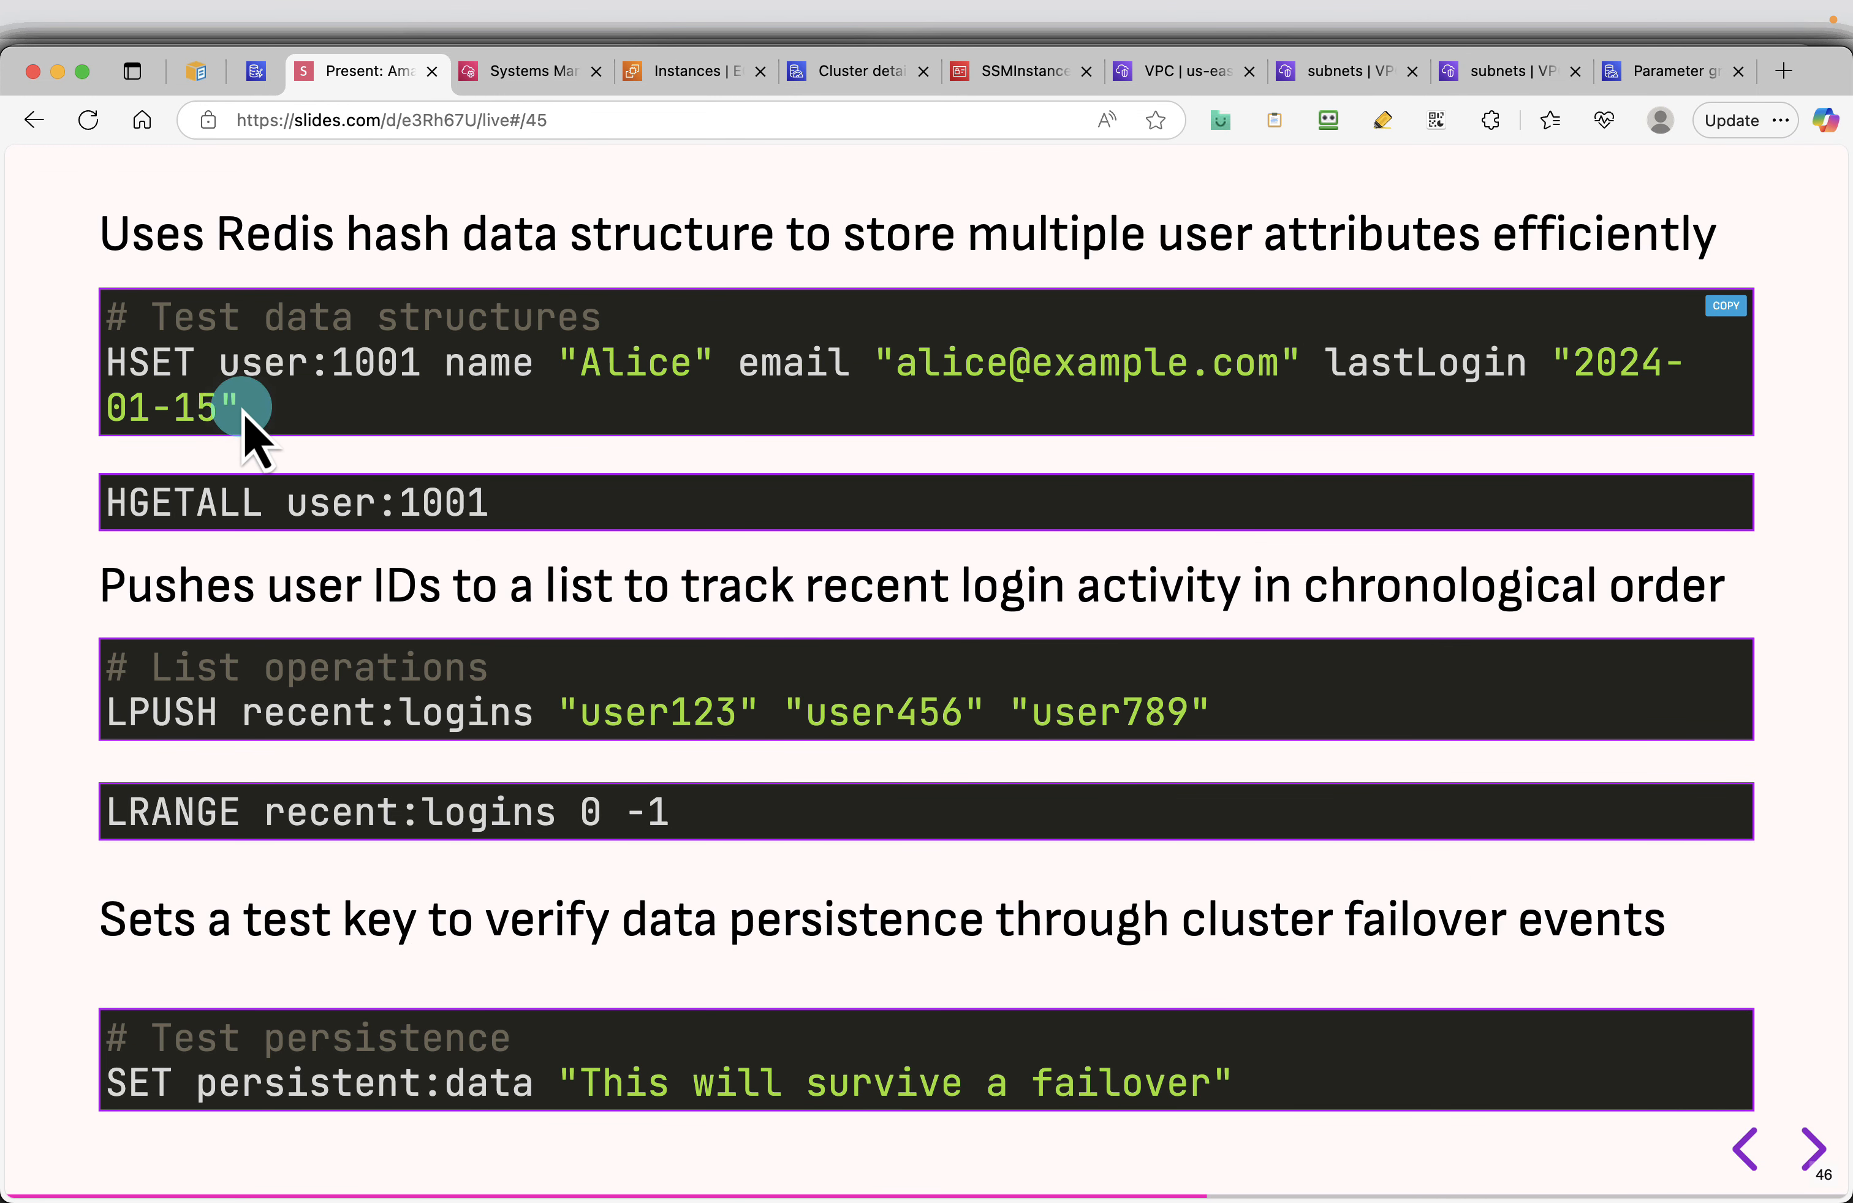
pyautogui.moveTo(148, 386); pyautogui.dragTo(111, 372)
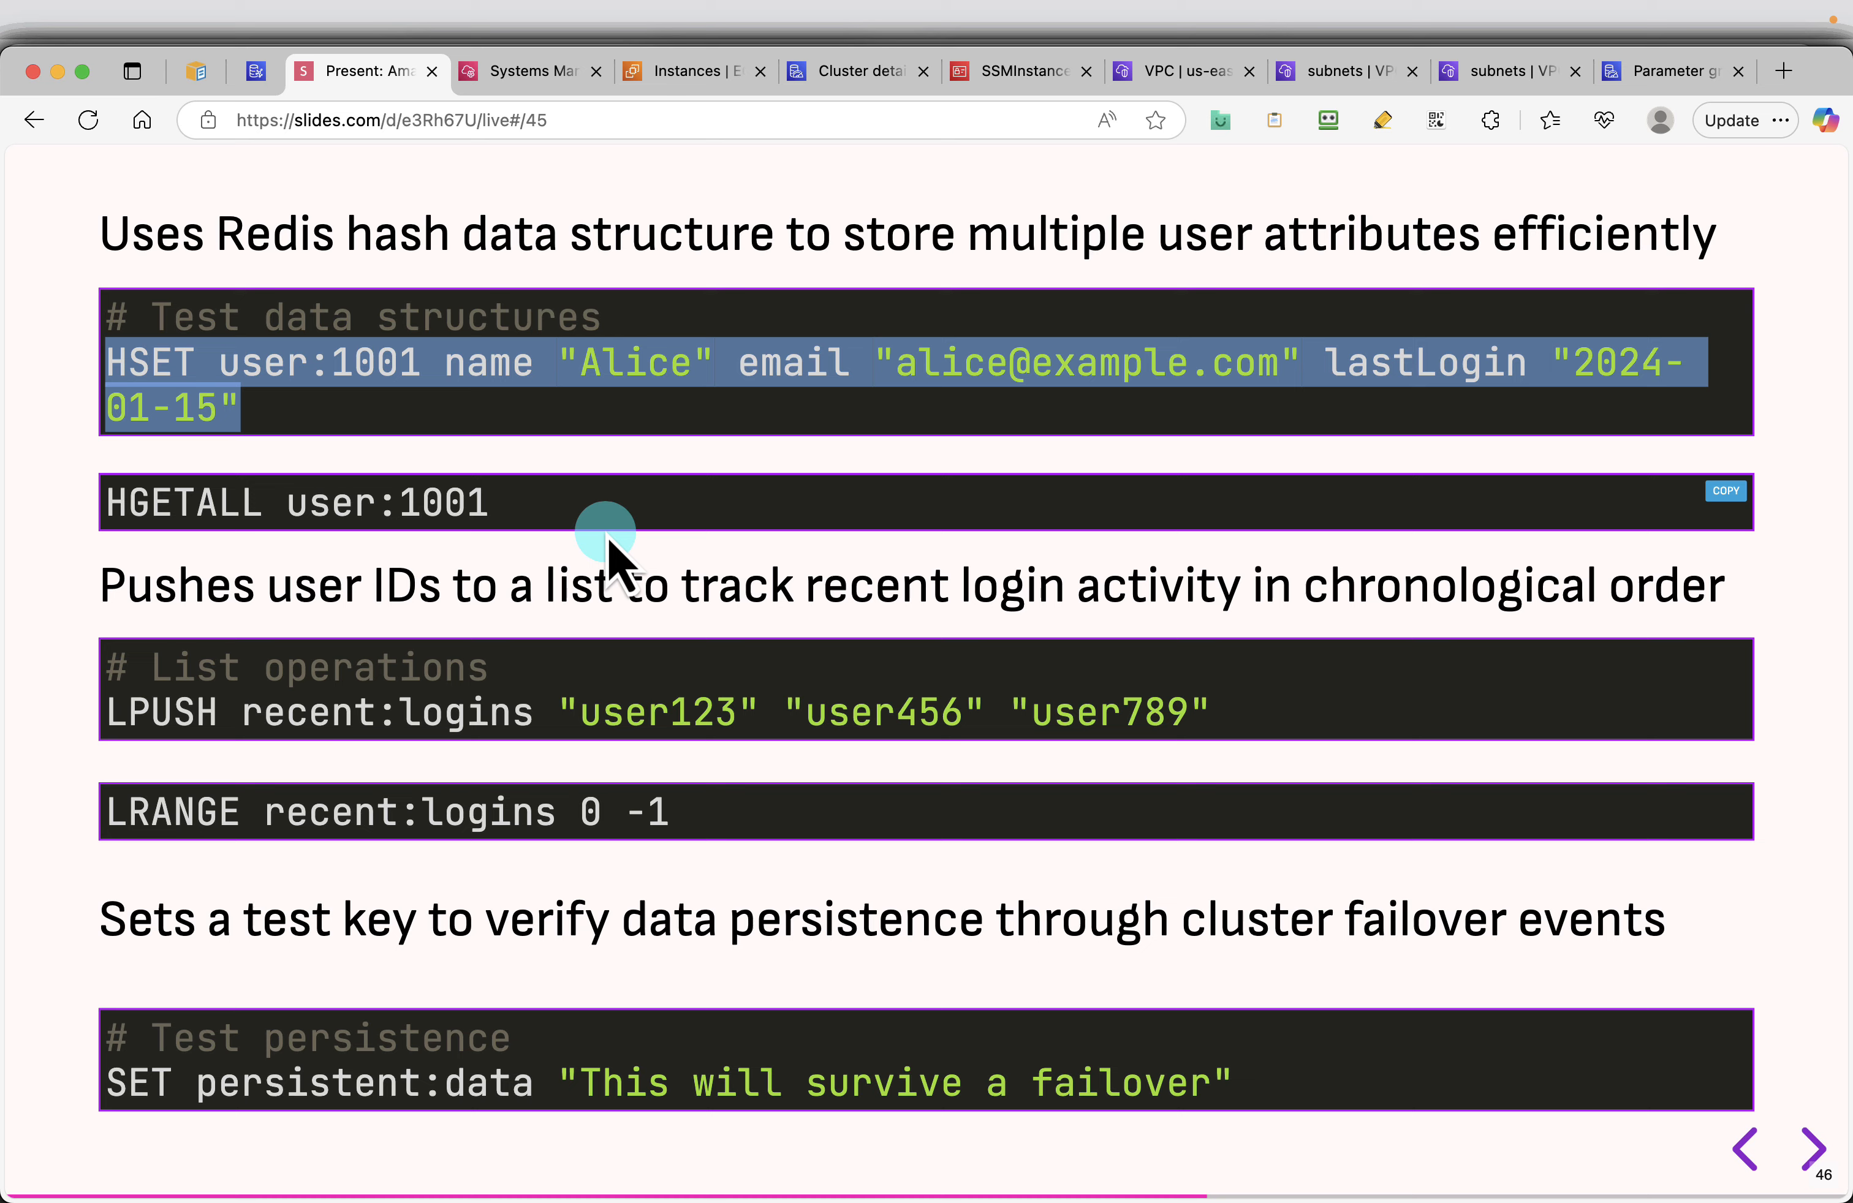
pyautogui.click(532, 78)
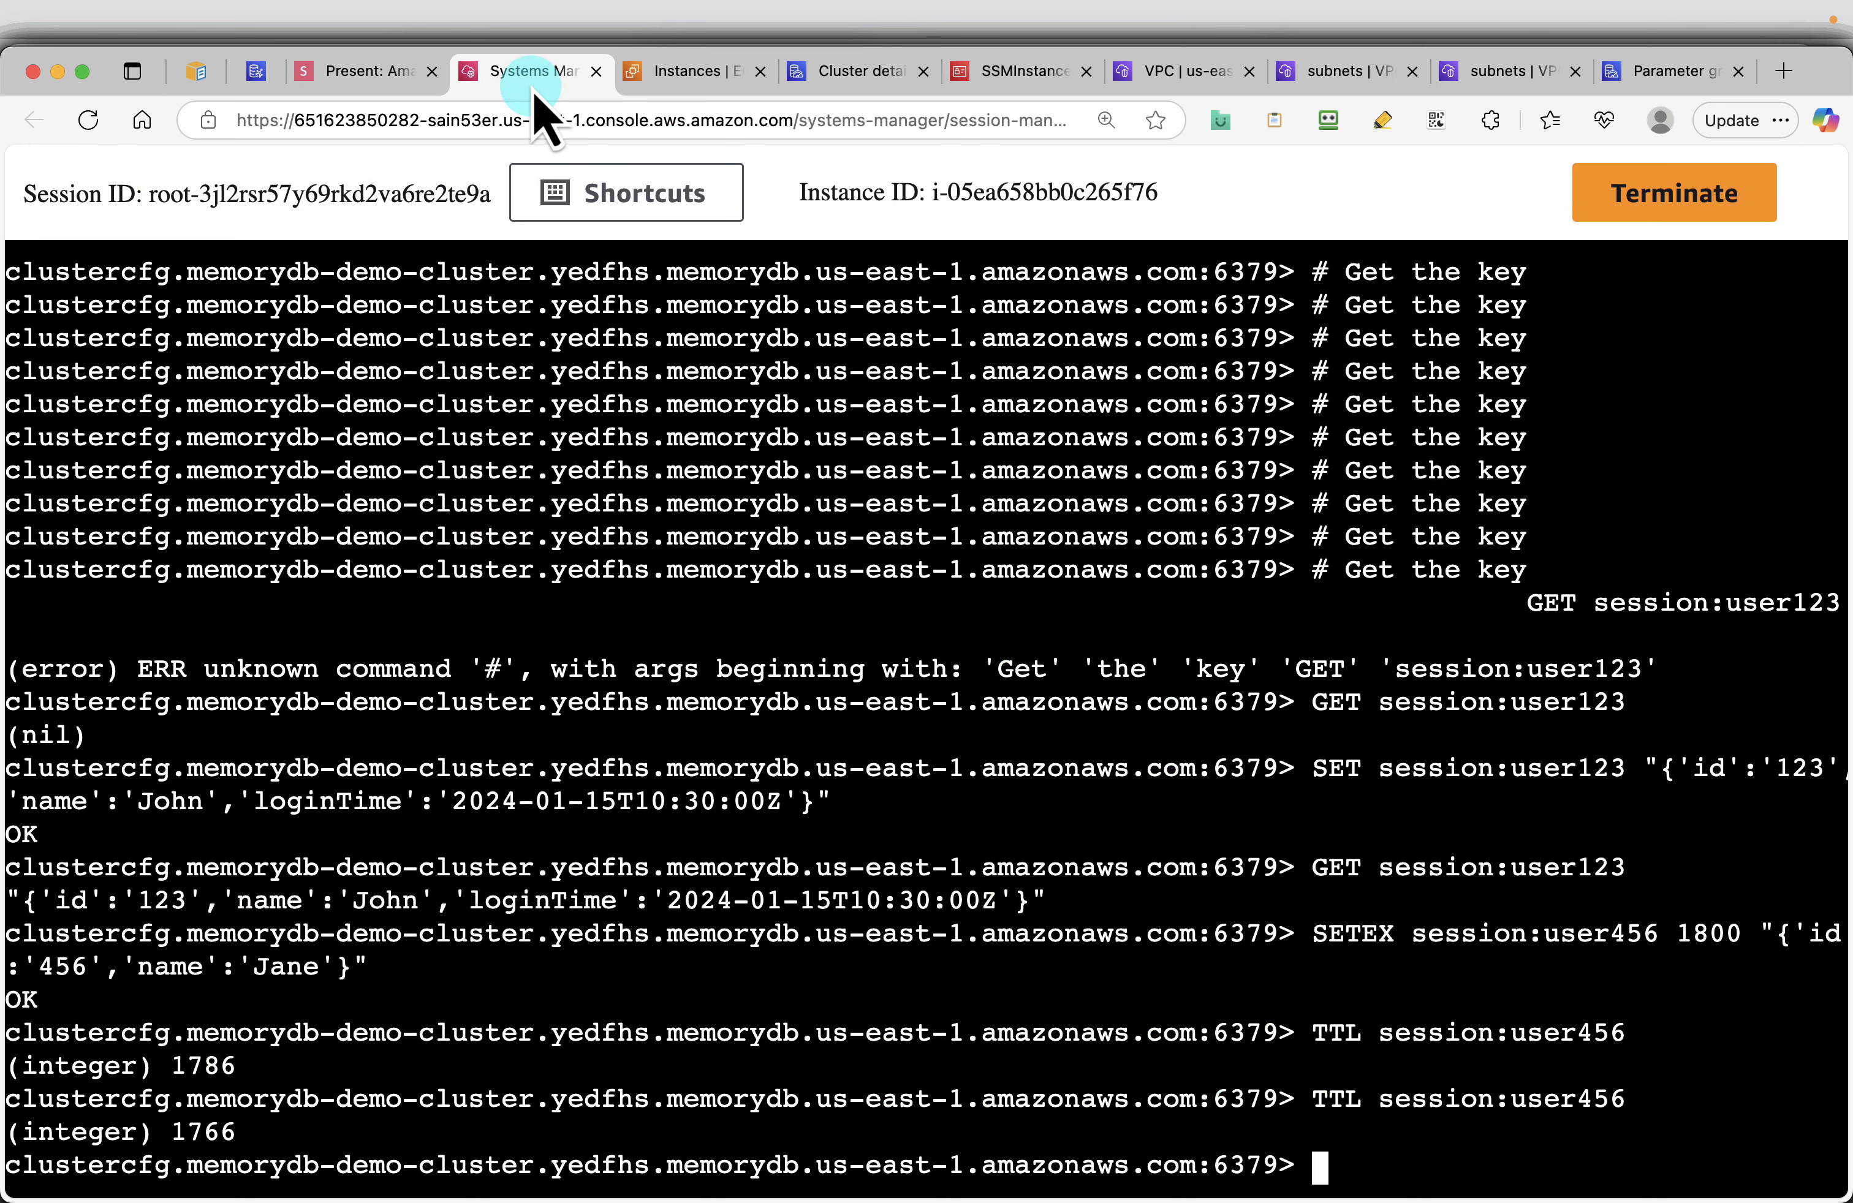
pyautogui.press('super+v')
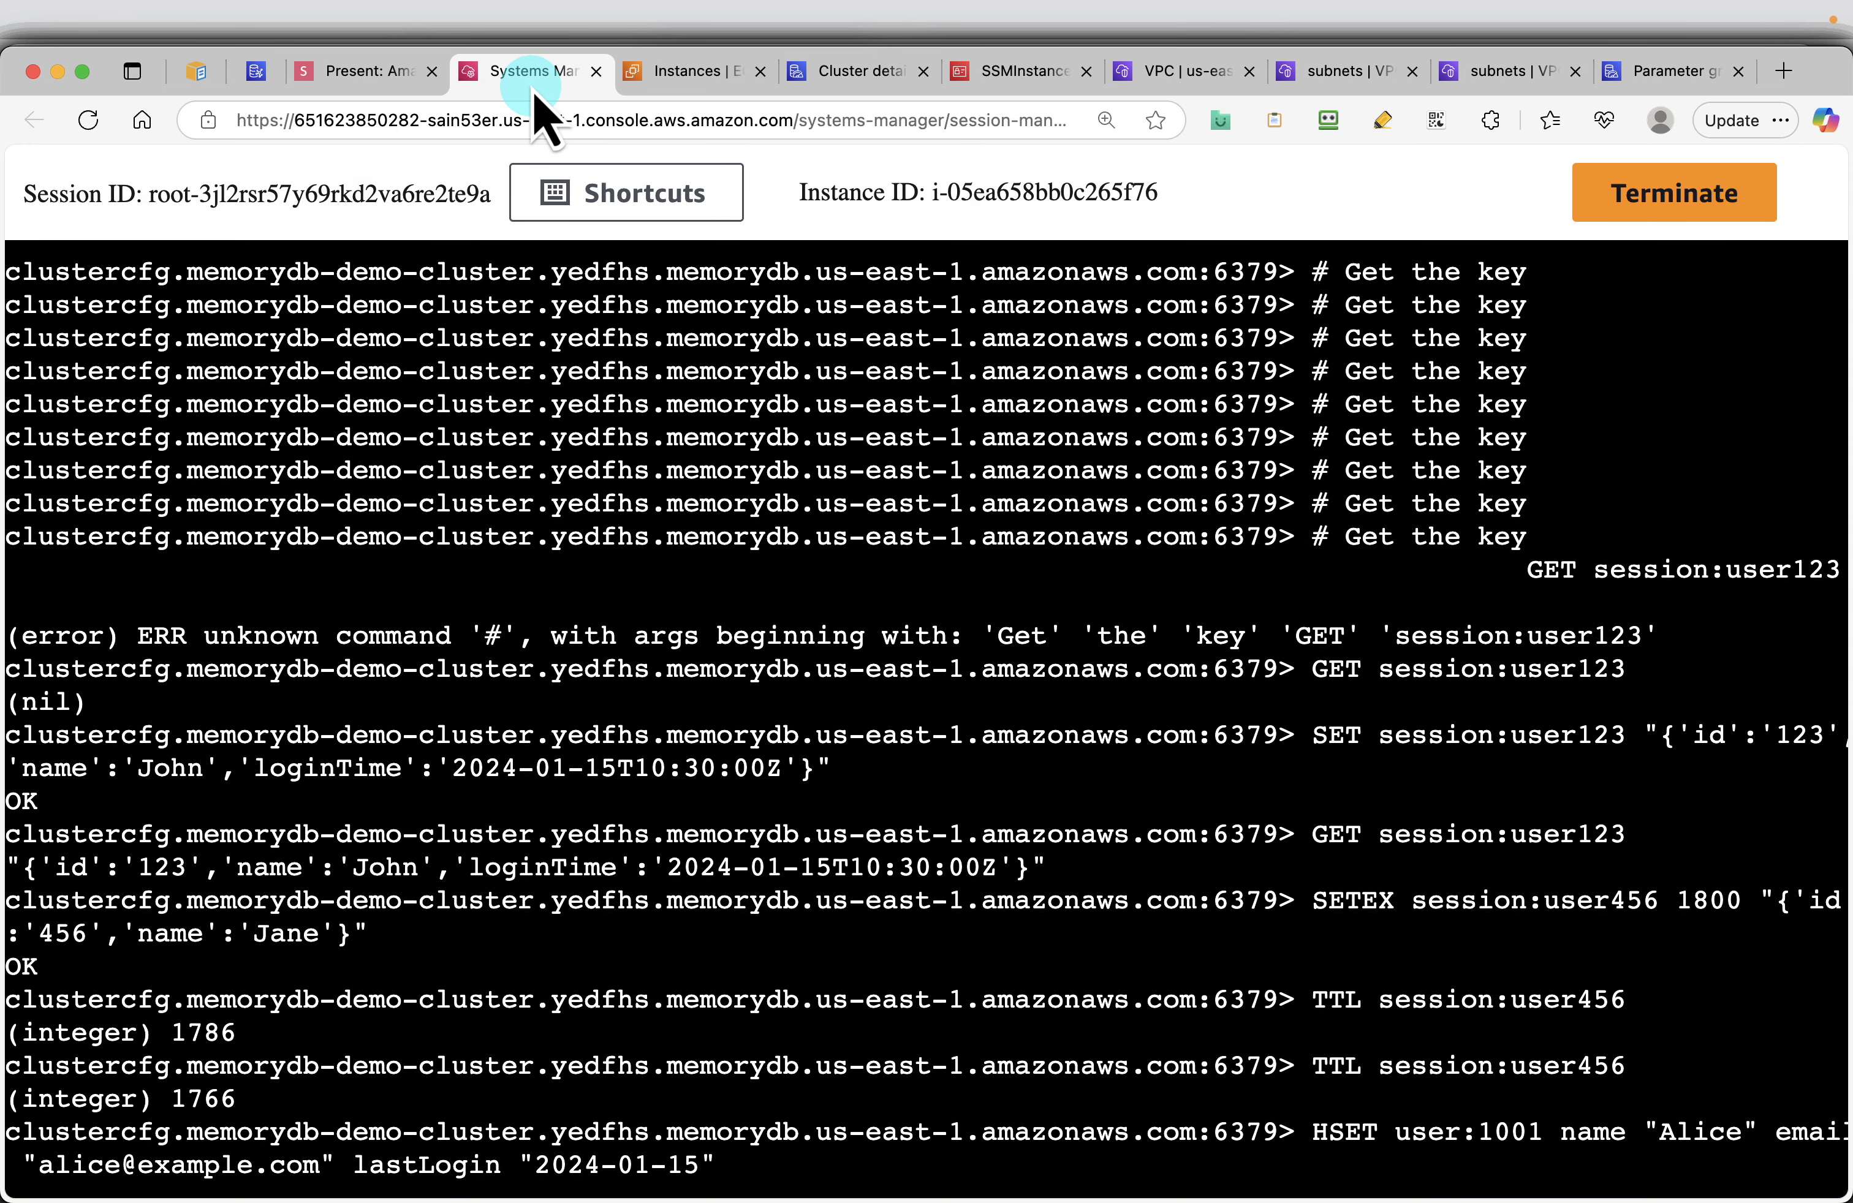
pyautogui.press('Return')
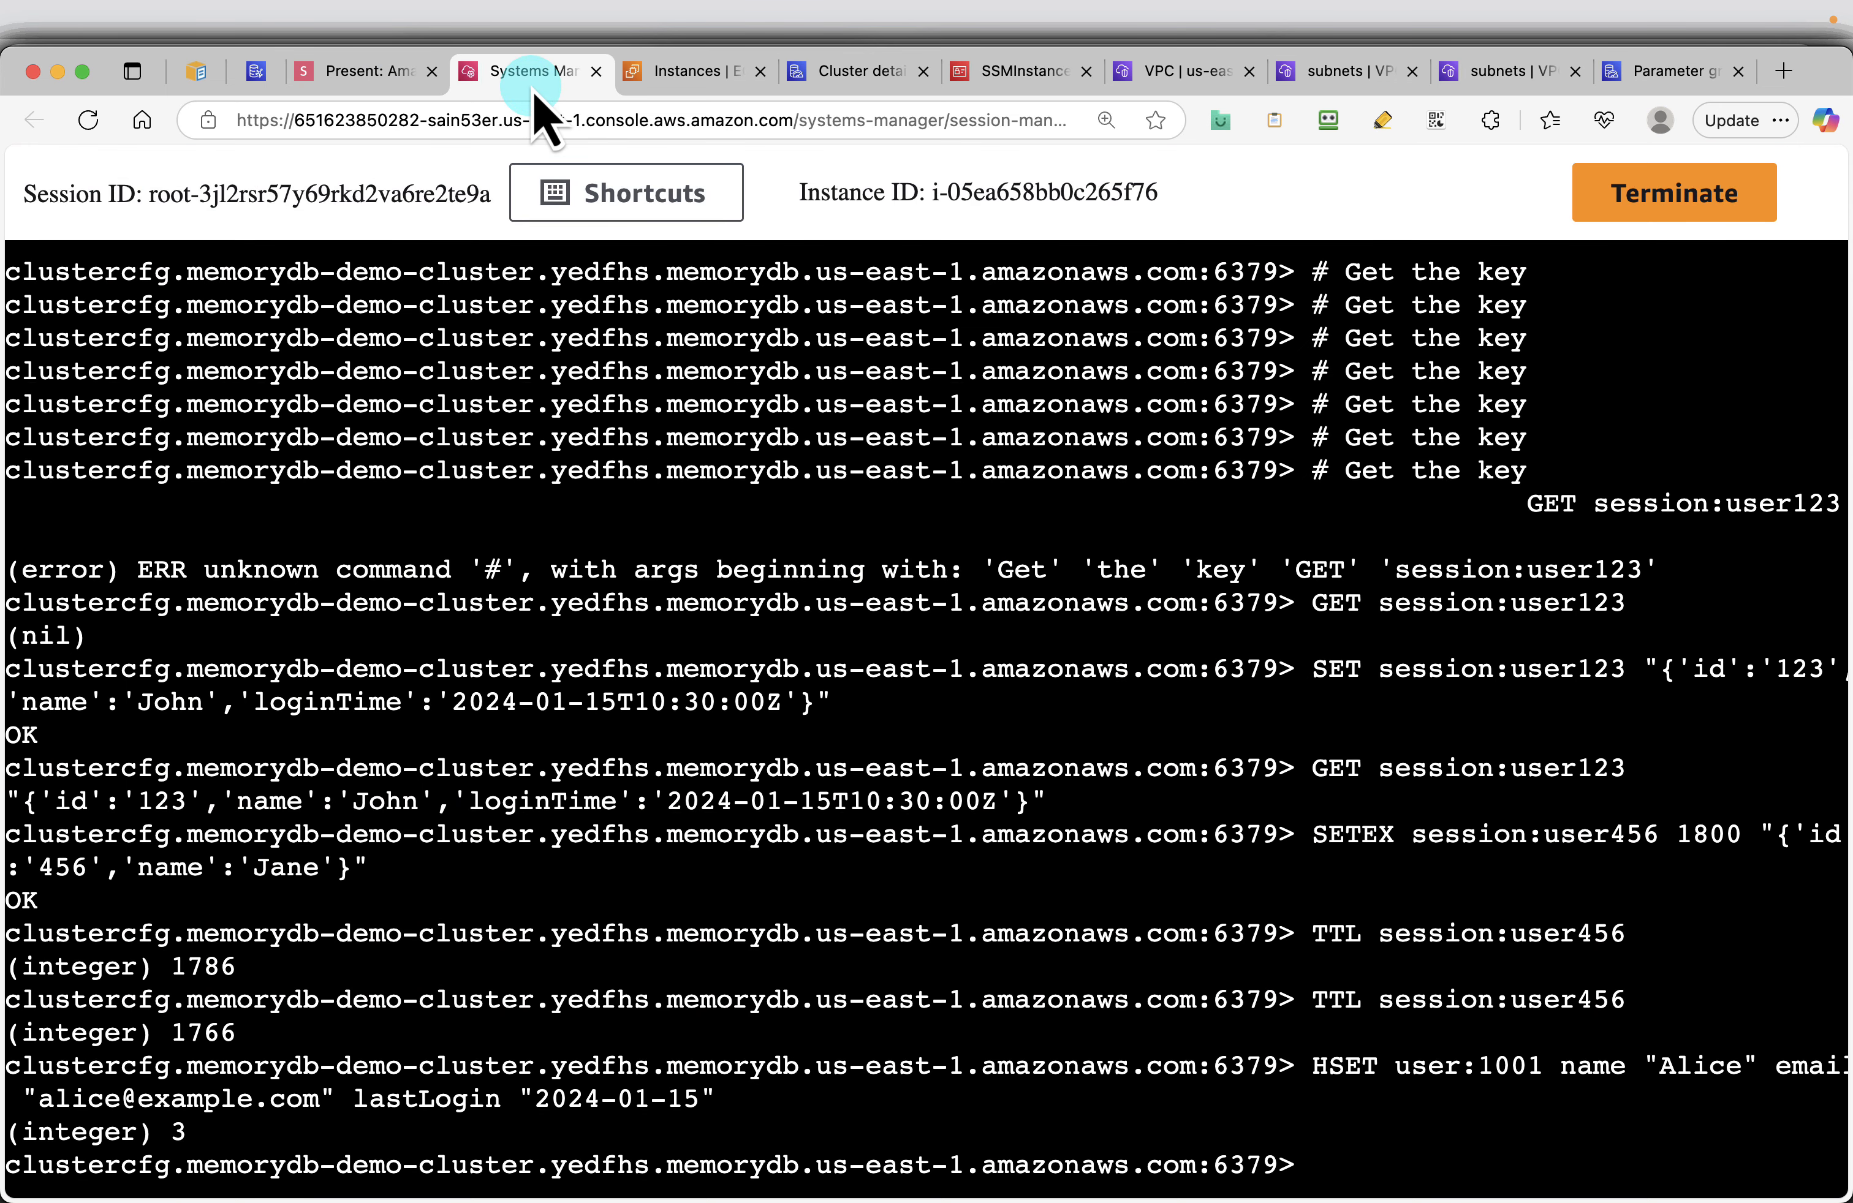
# Read back all fields of the stored user hash with HGETALL user:1001
pyautogui.click(351, 78)
pyautogui.click(372, 364)
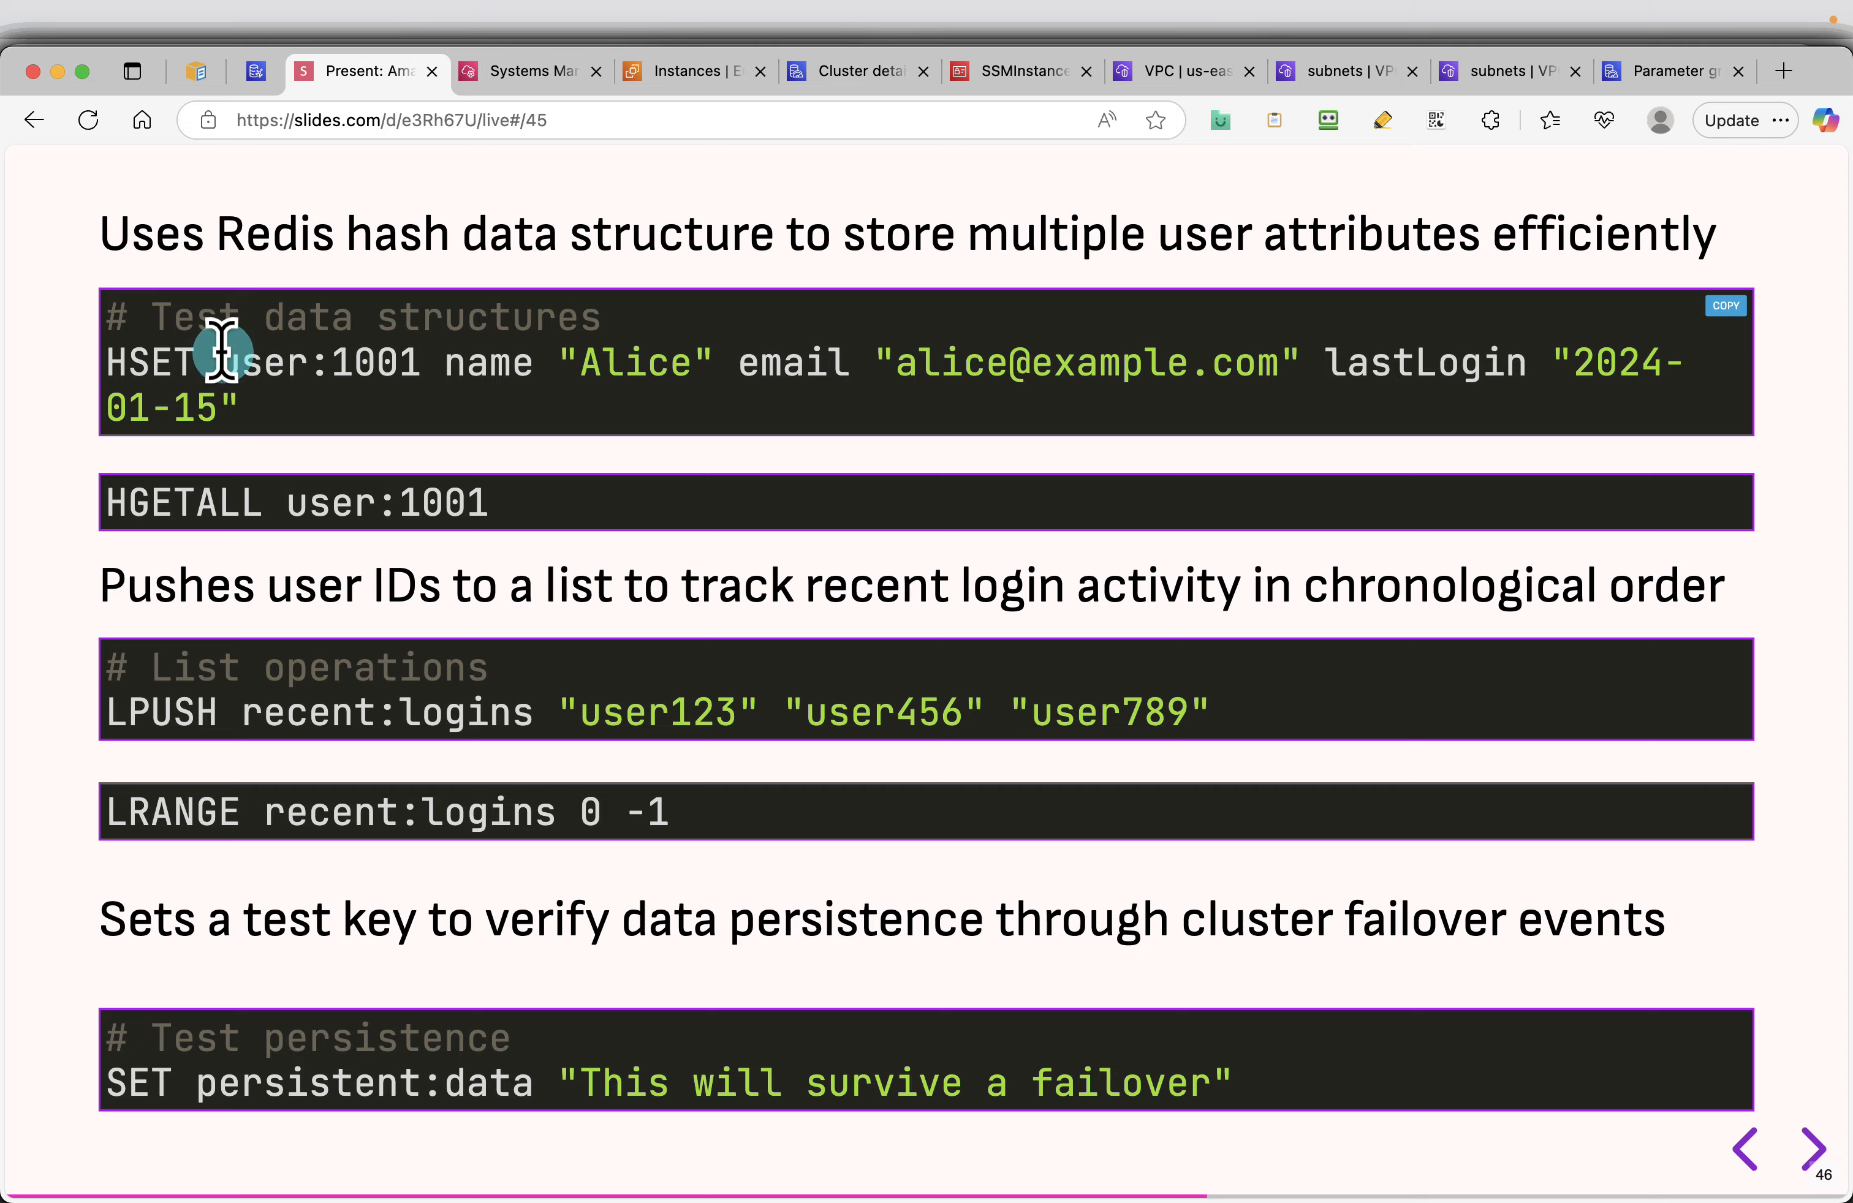
pyautogui.moveTo(218, 360); pyautogui.dragTo(378, 360)
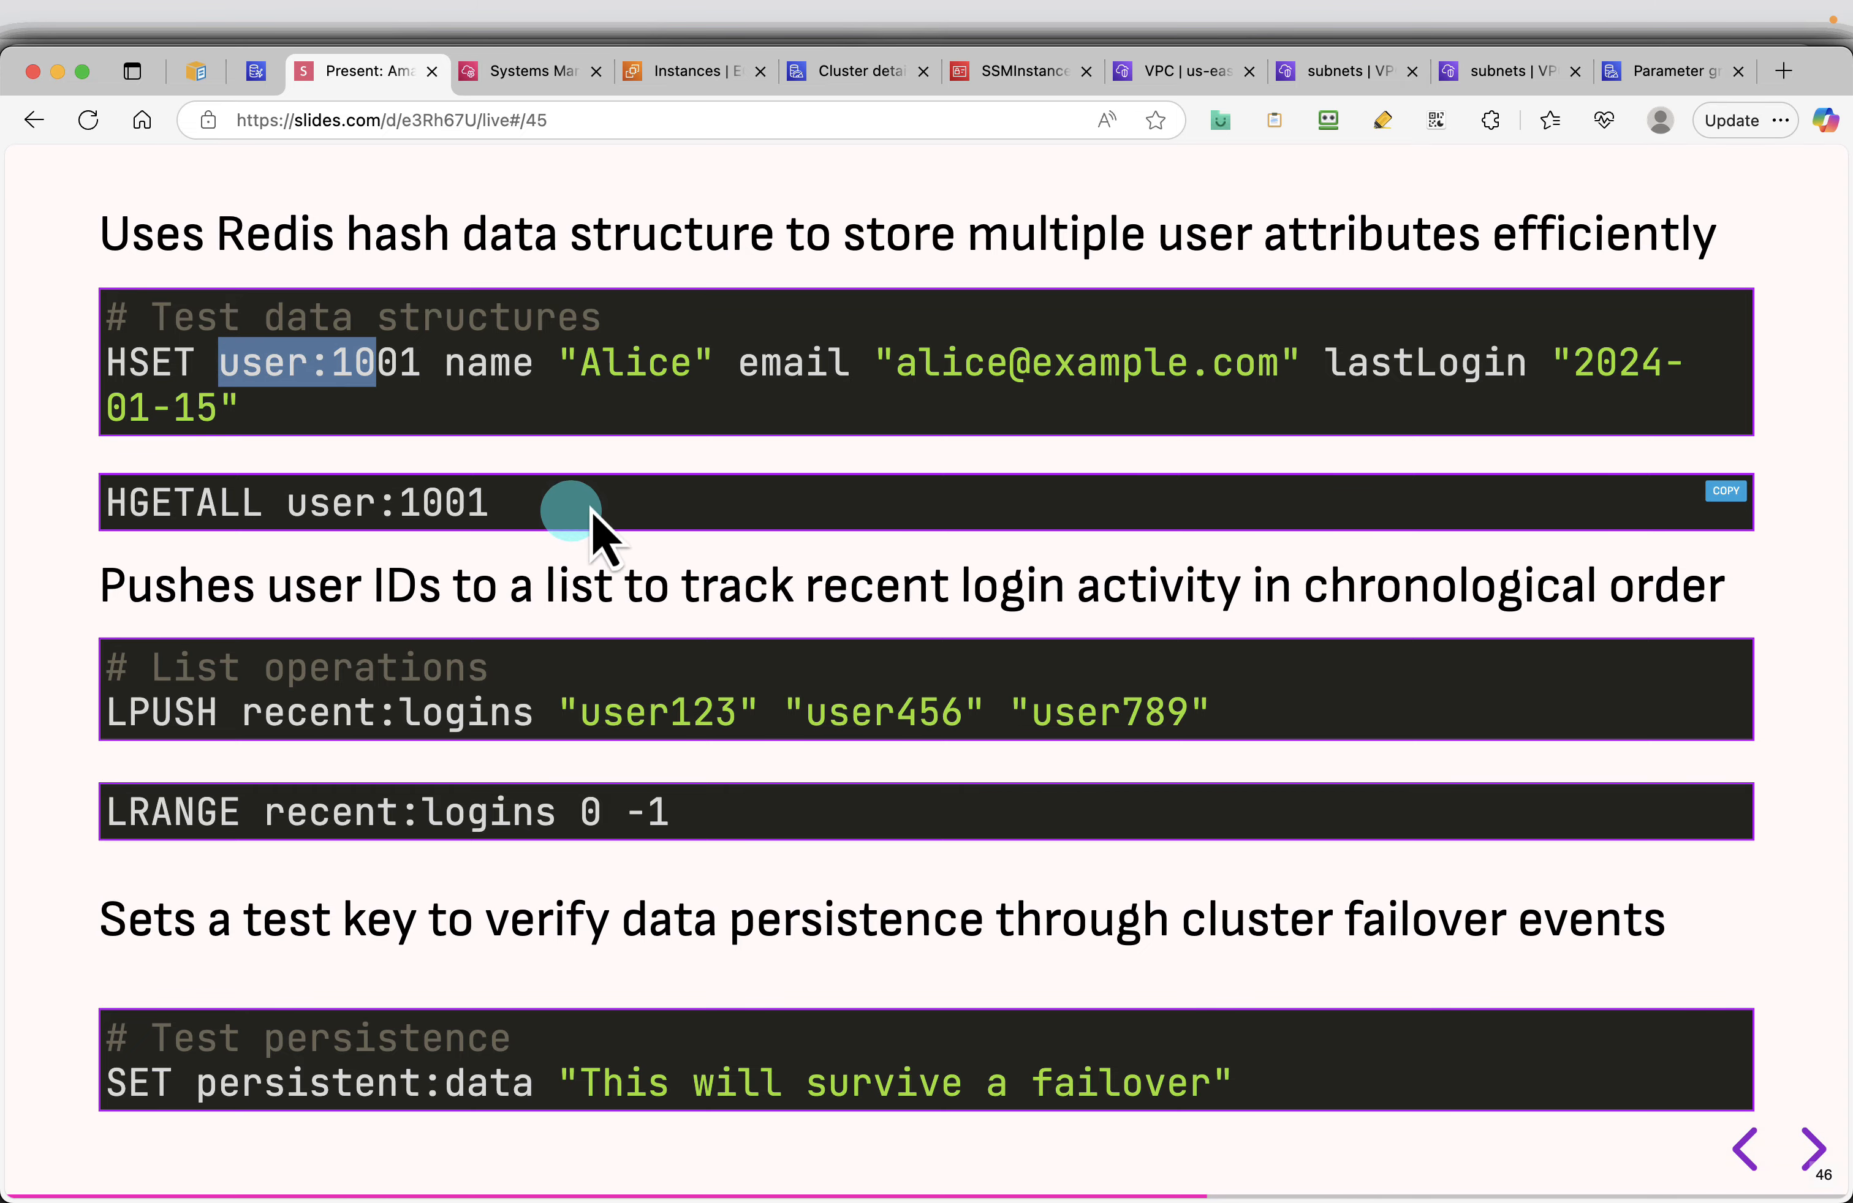
pyautogui.click(1727, 492)
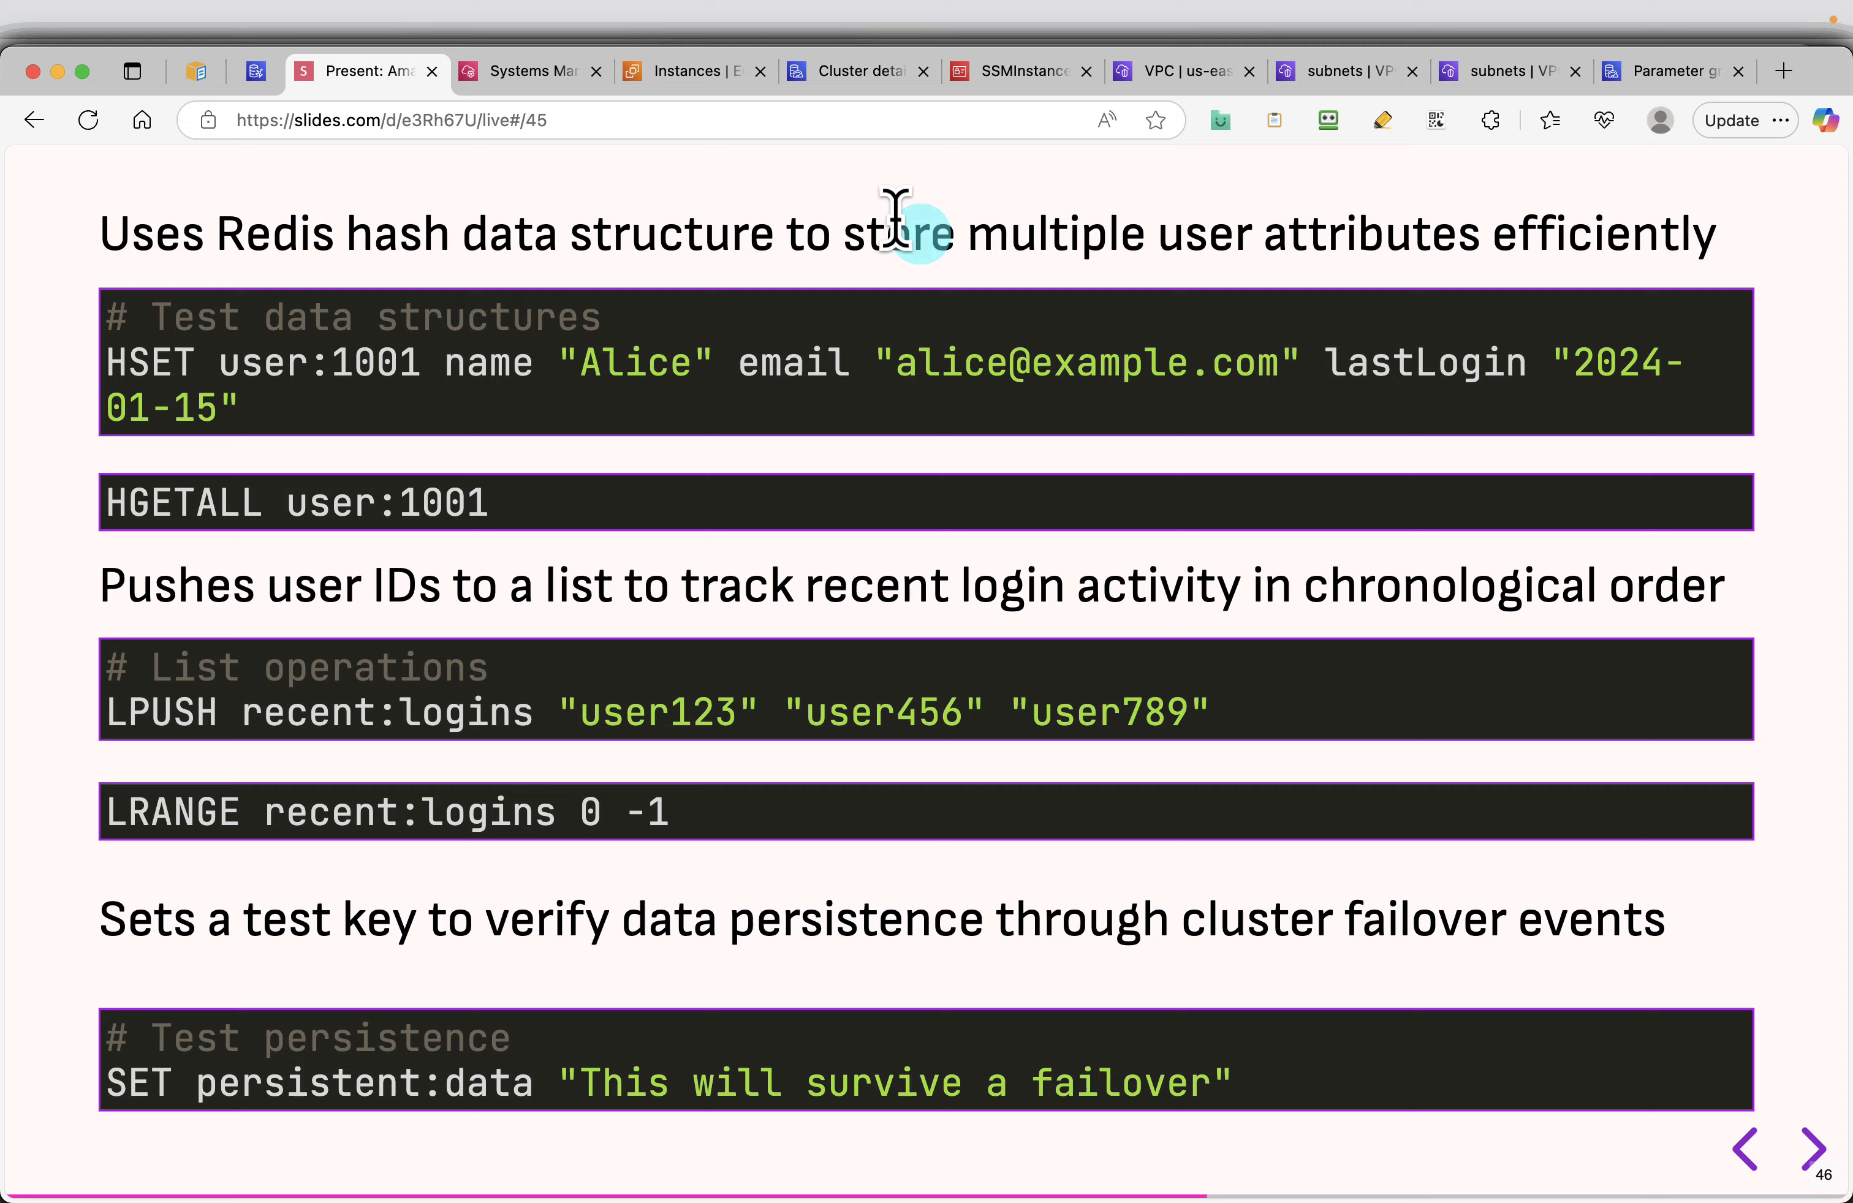
pyautogui.click(539, 78)
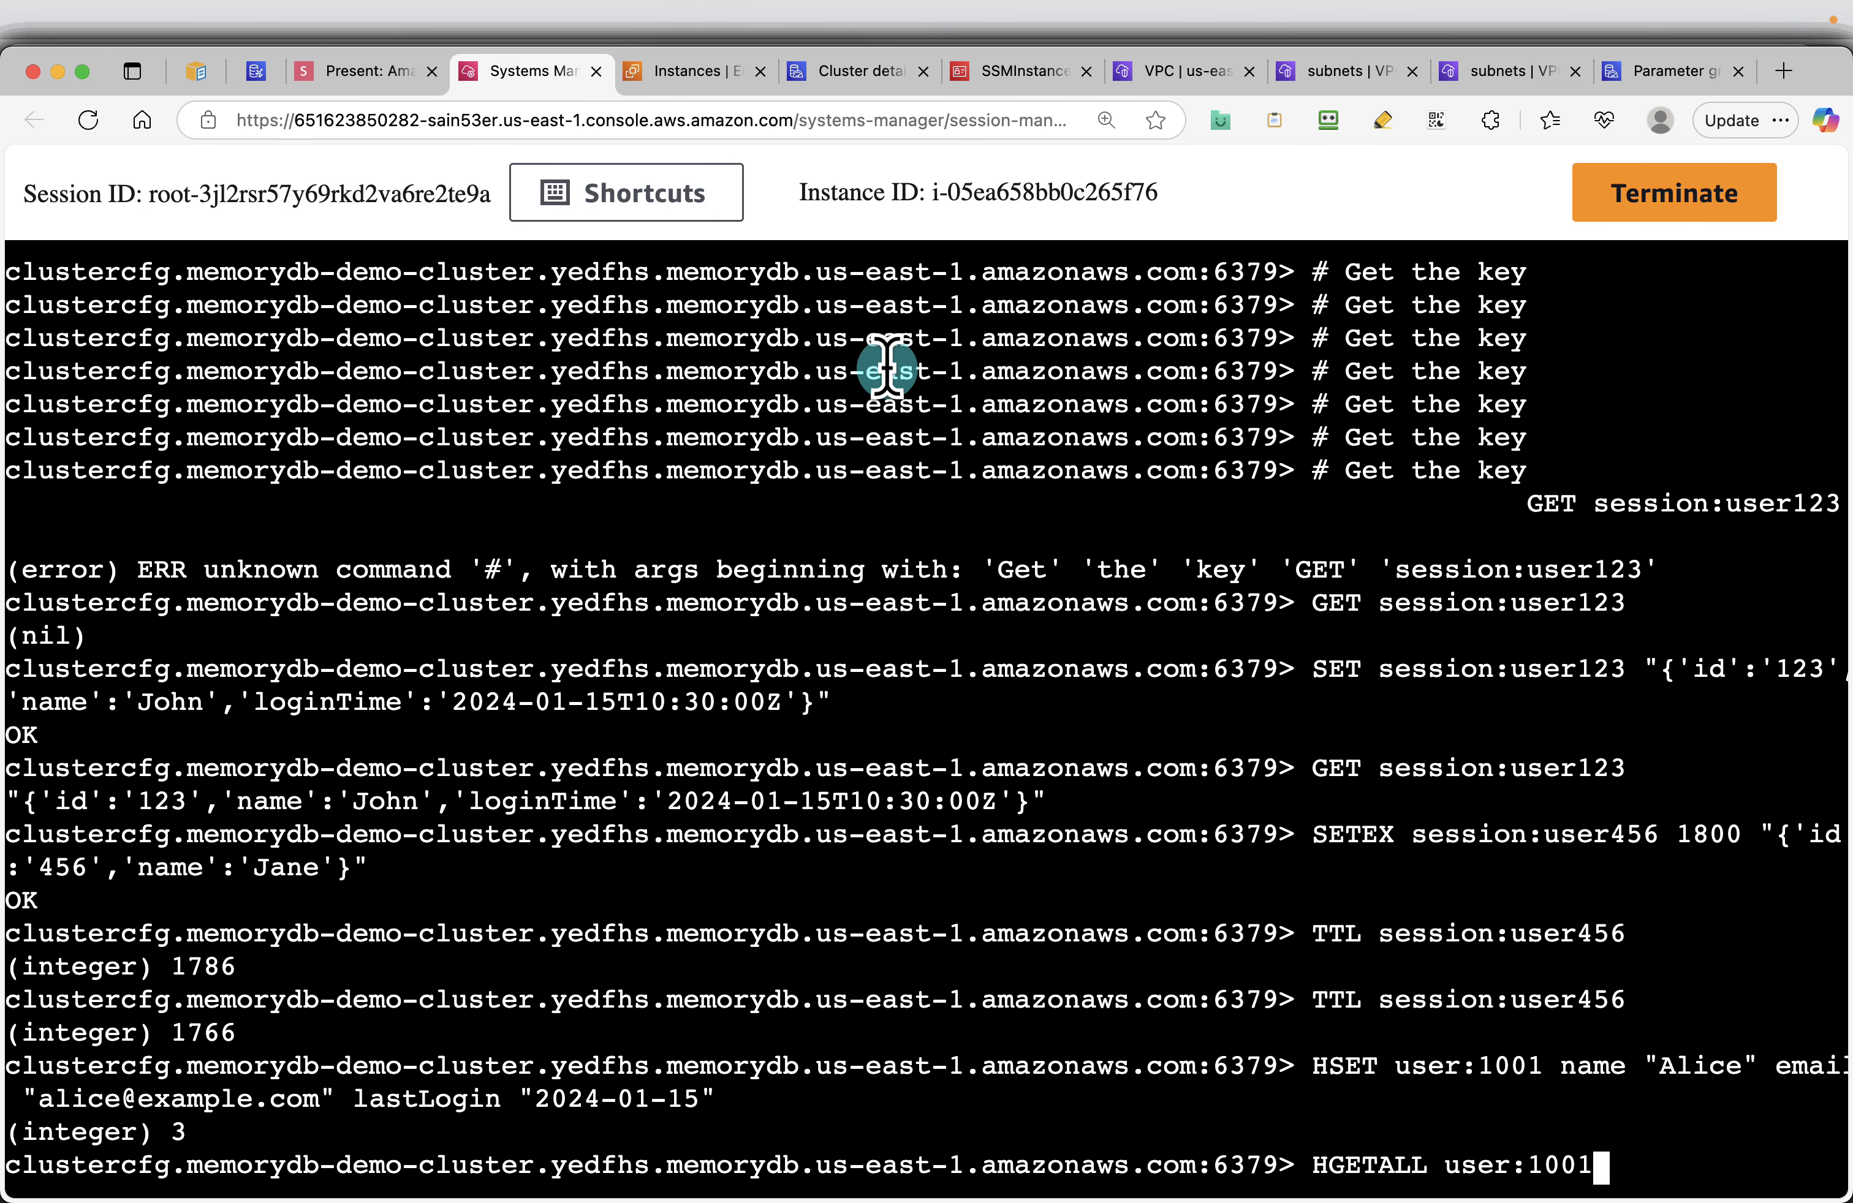
pyautogui.press('Return')
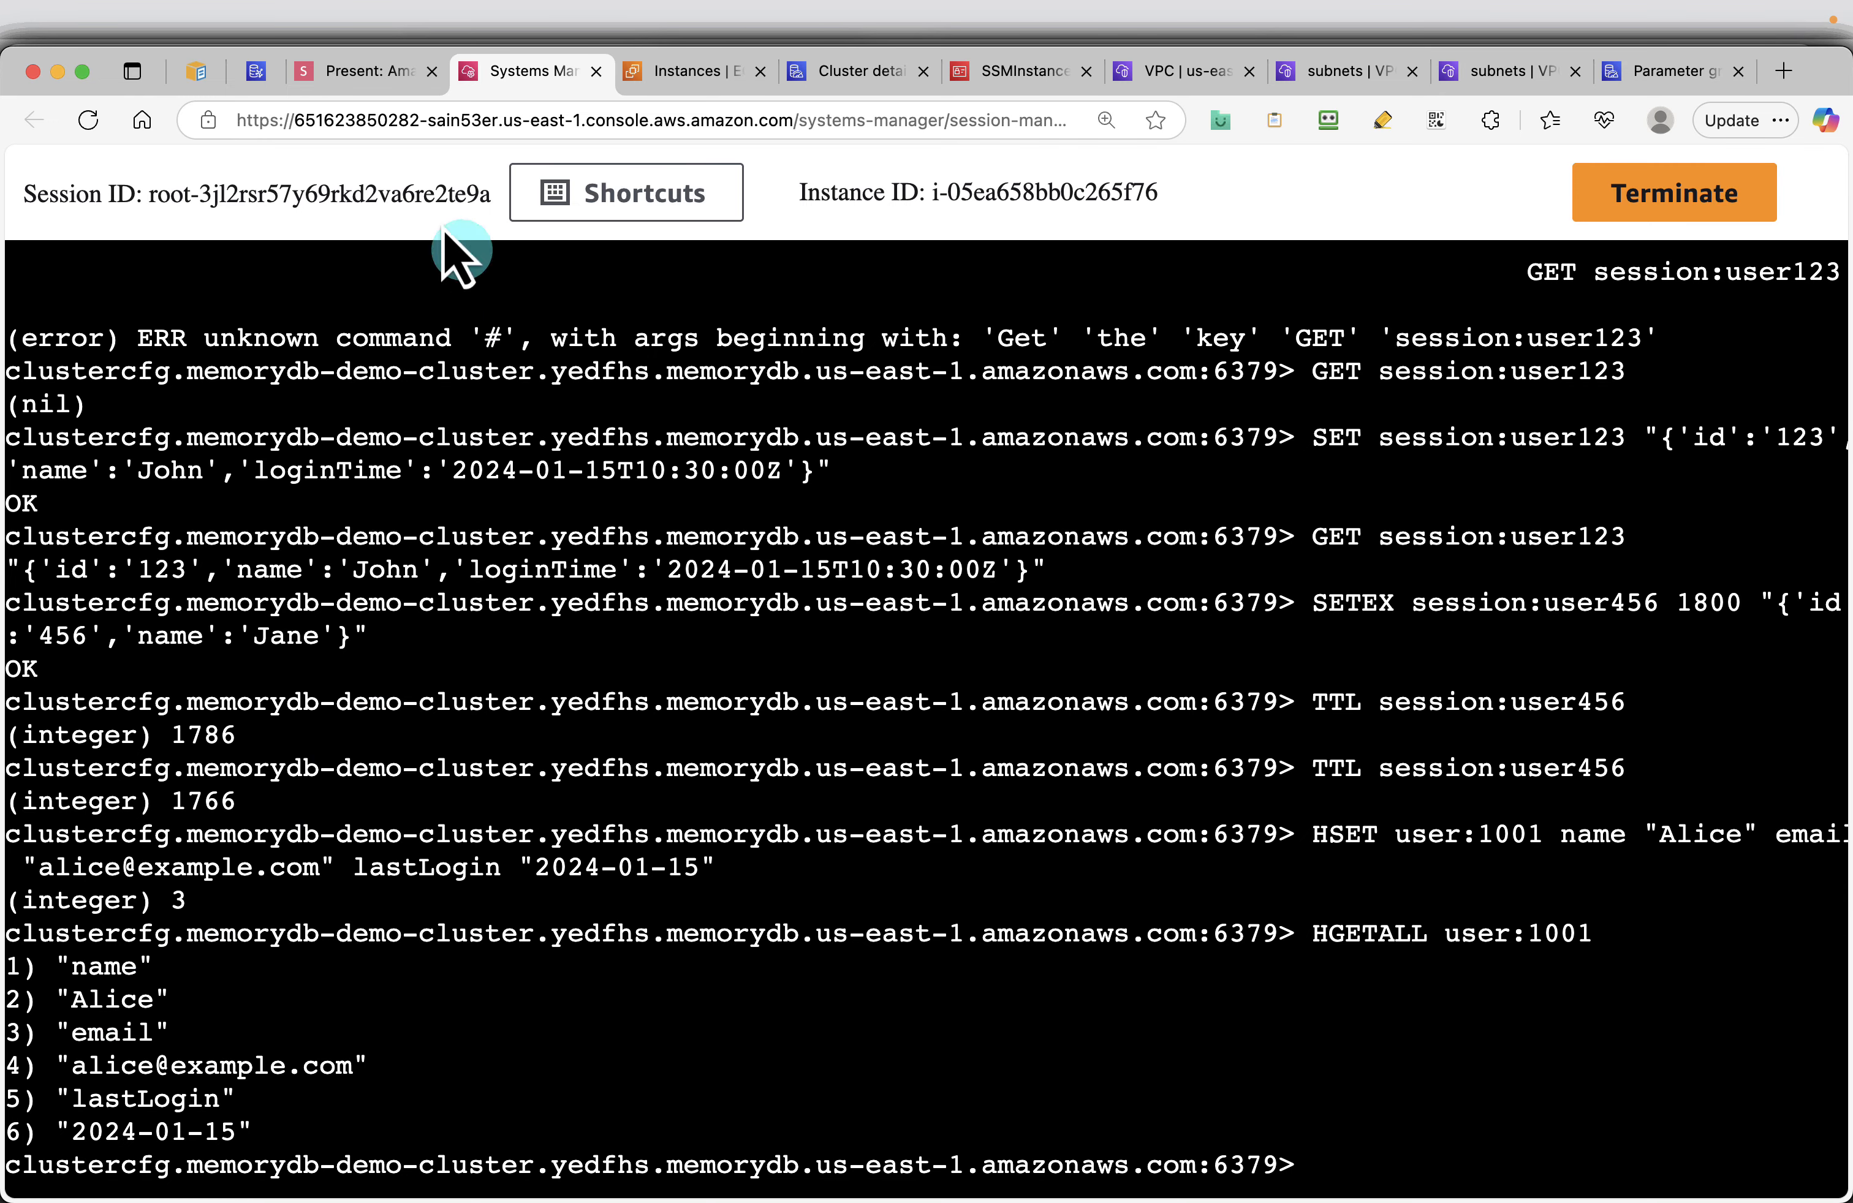
# Push "user123", "user456" and "user789" onto the recent:logins list, using the slide's LPUSH command without its comment line
pyautogui.click(336, 92)
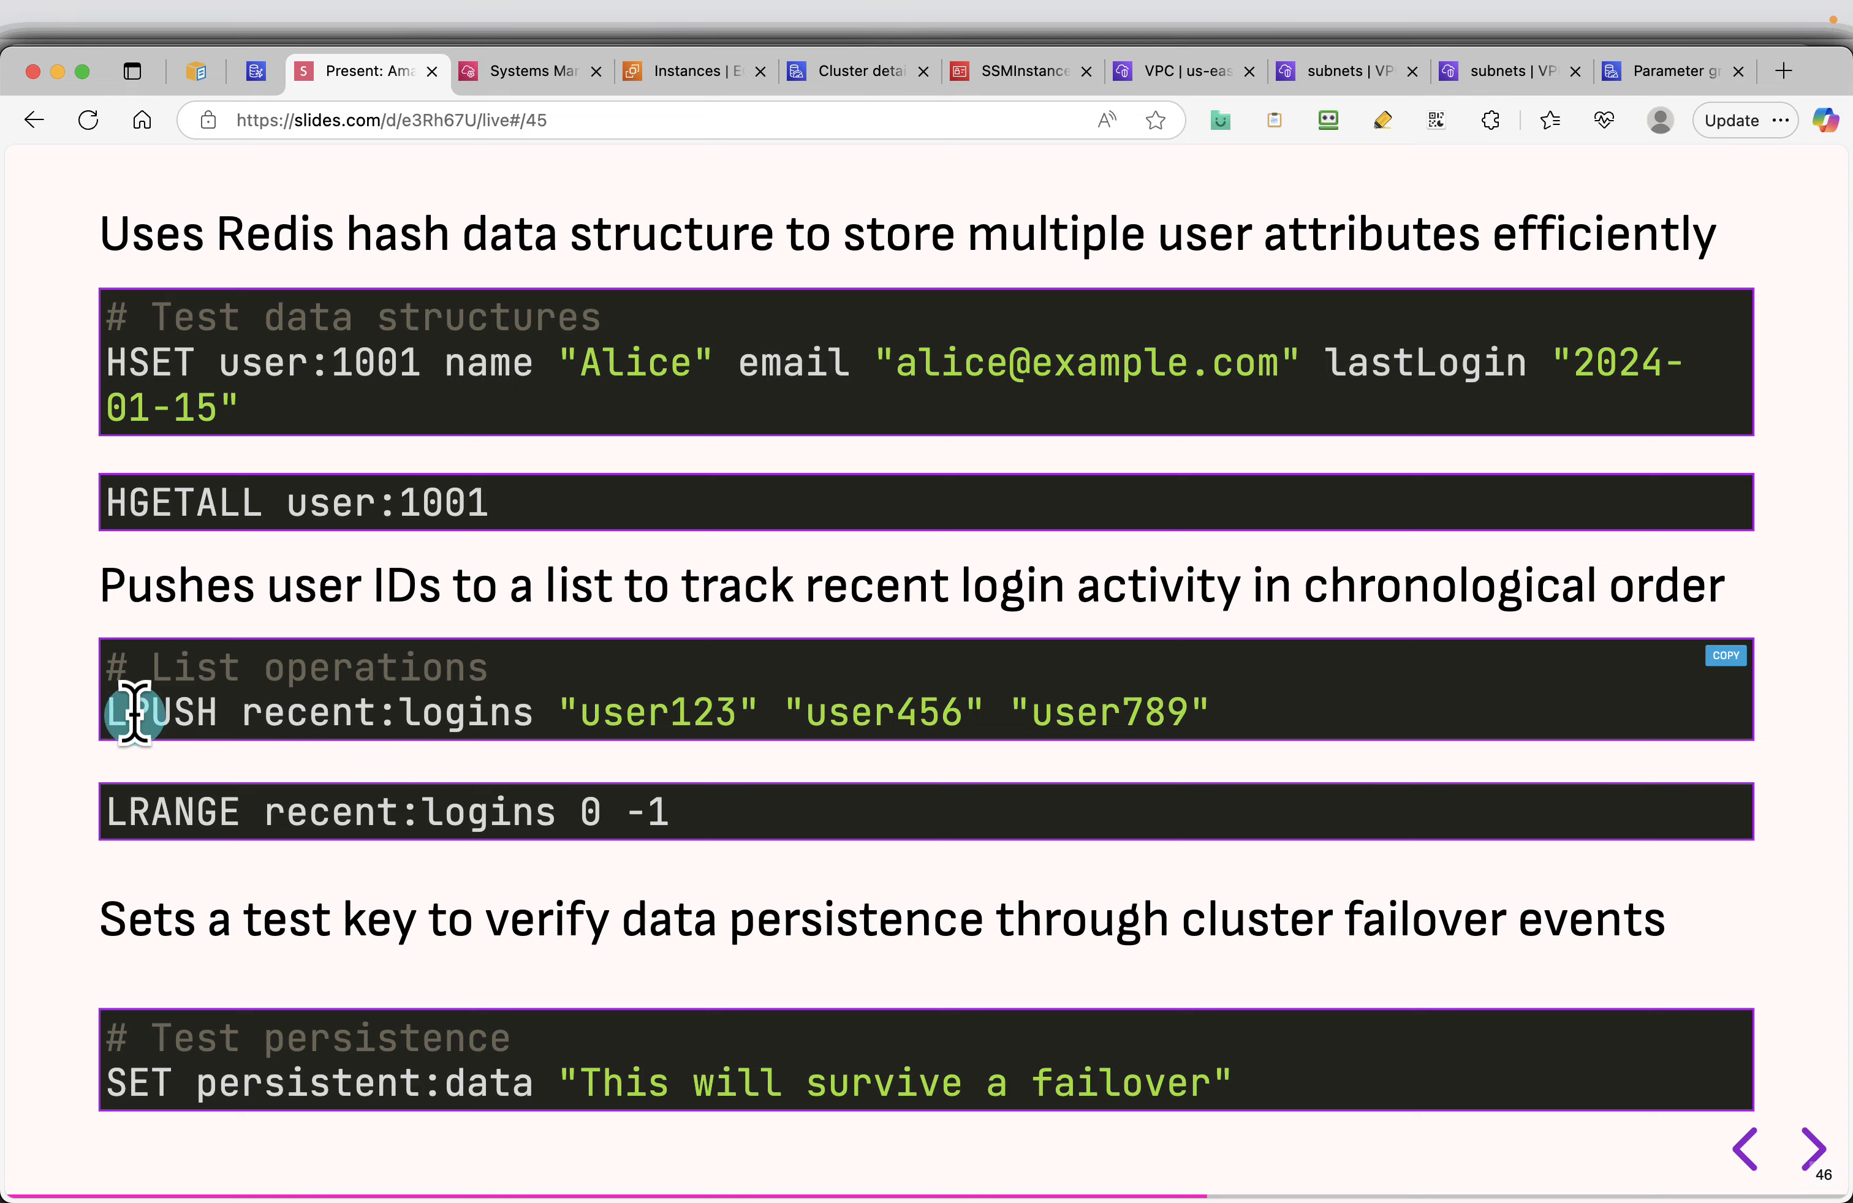
pyautogui.moveTo(109, 713); pyautogui.dragTo(421, 712)
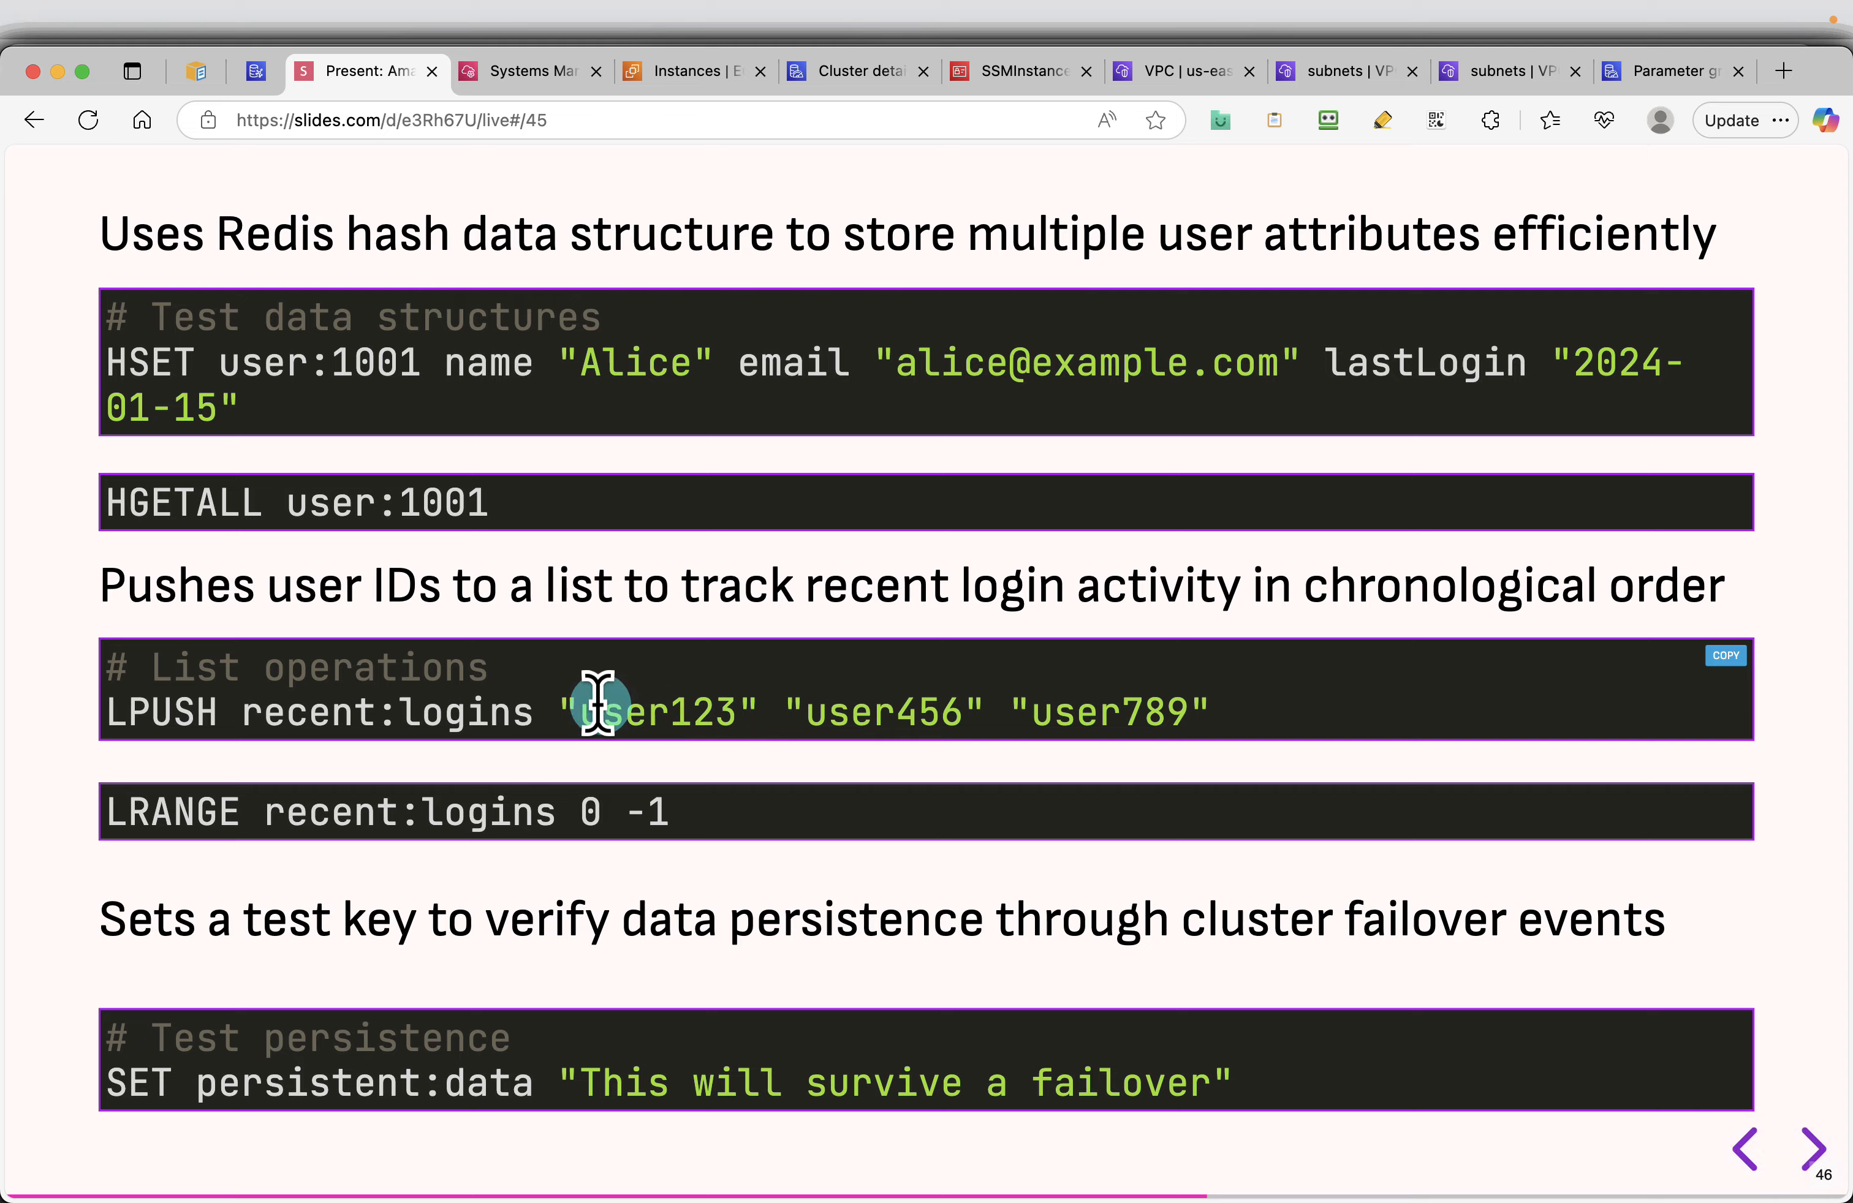
pyautogui.moveTo(577, 711); pyautogui.dragTo(112, 707)
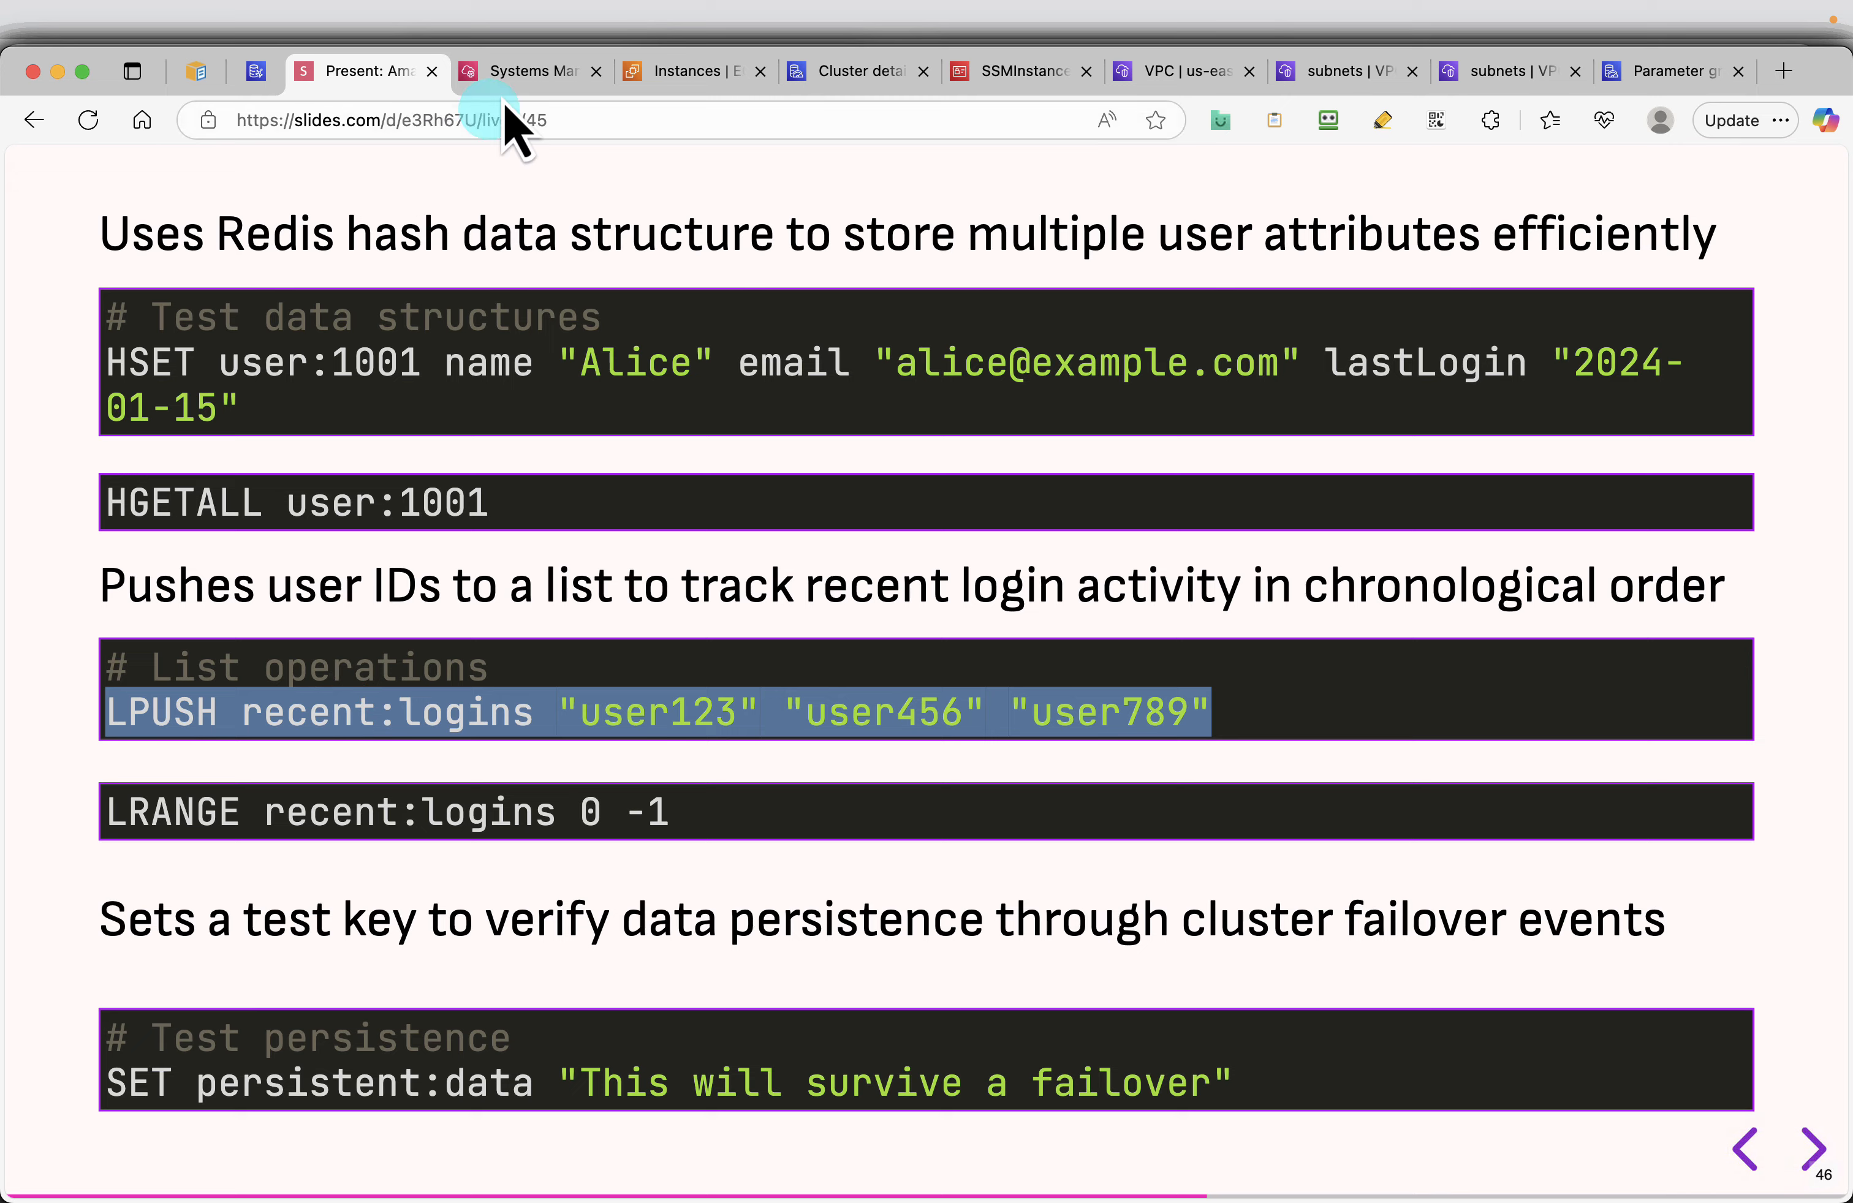
pyautogui.click(517, 71)
pyautogui.press('super+v')
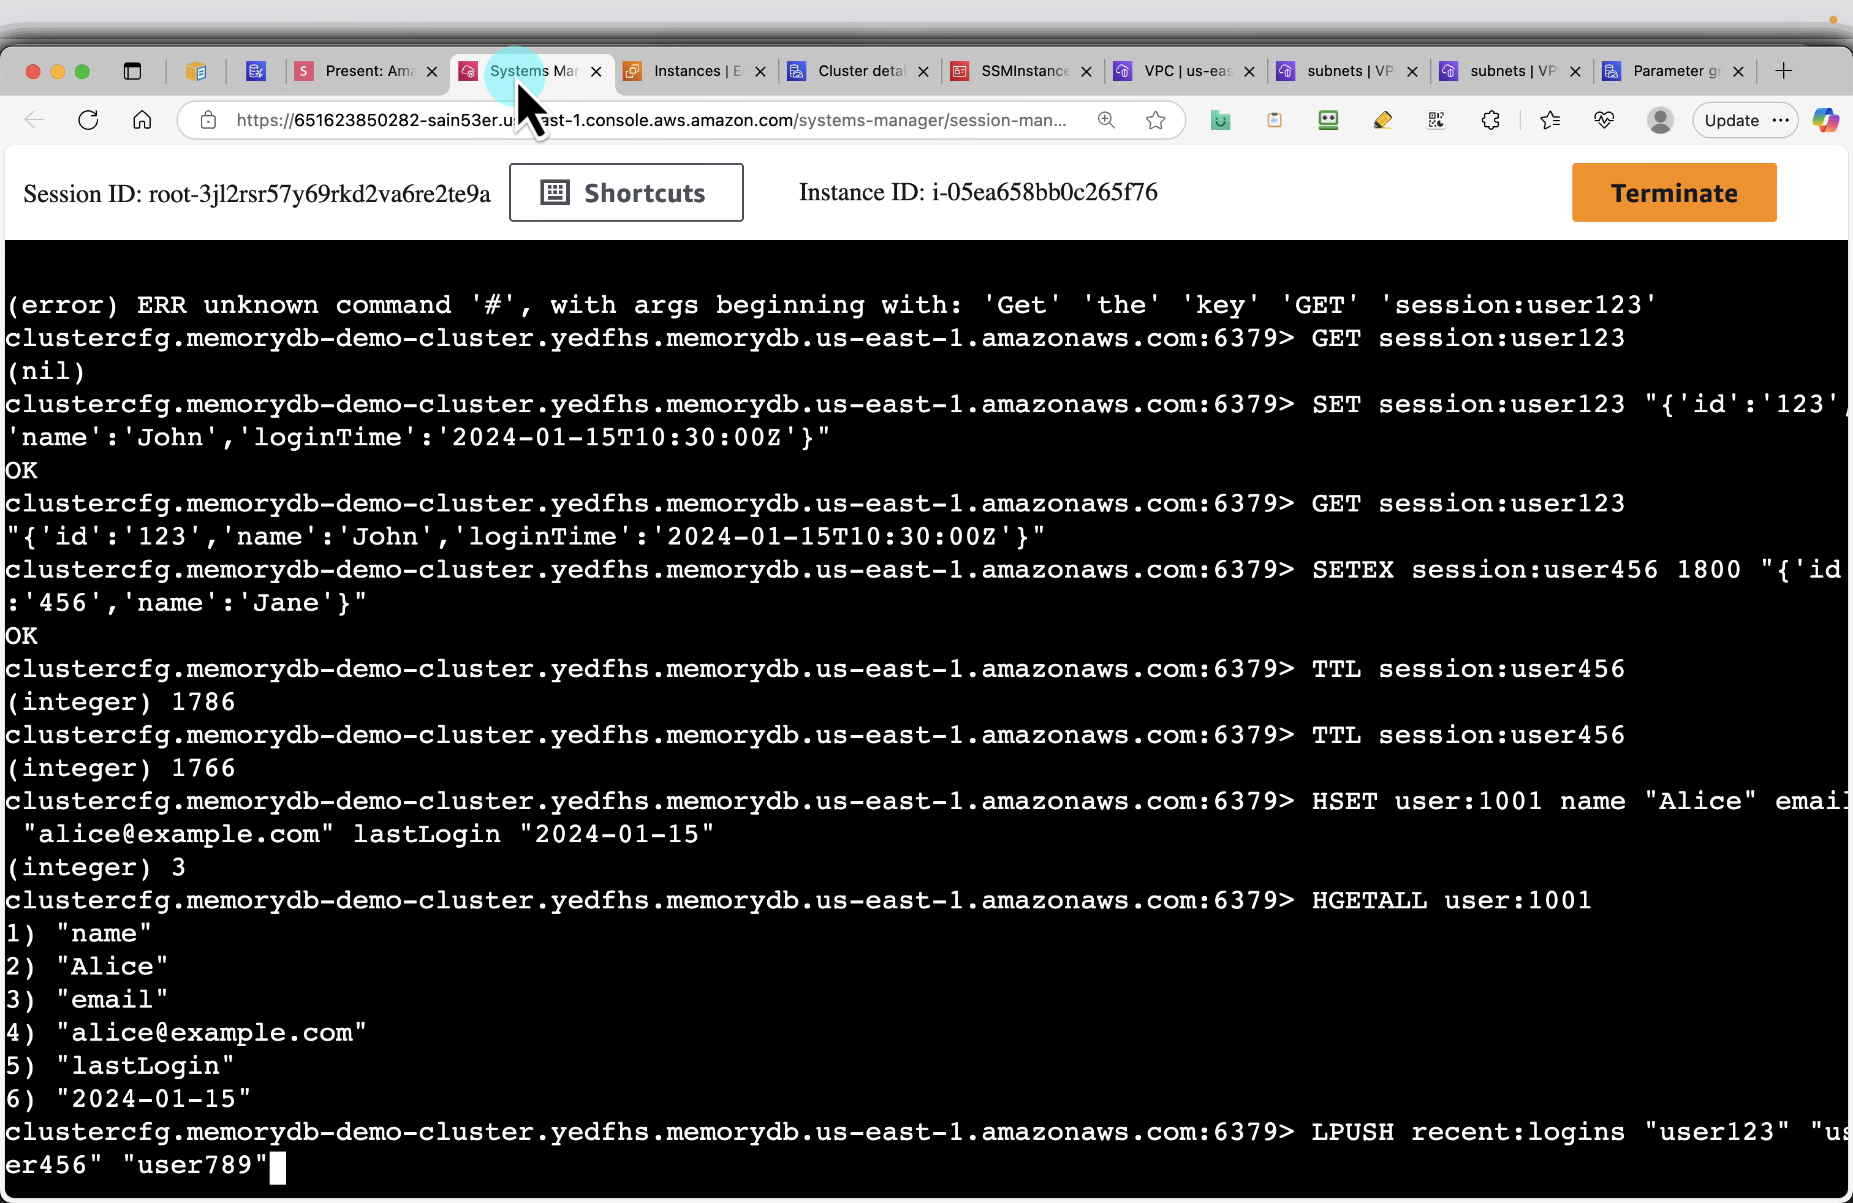
pyautogui.press('Return')
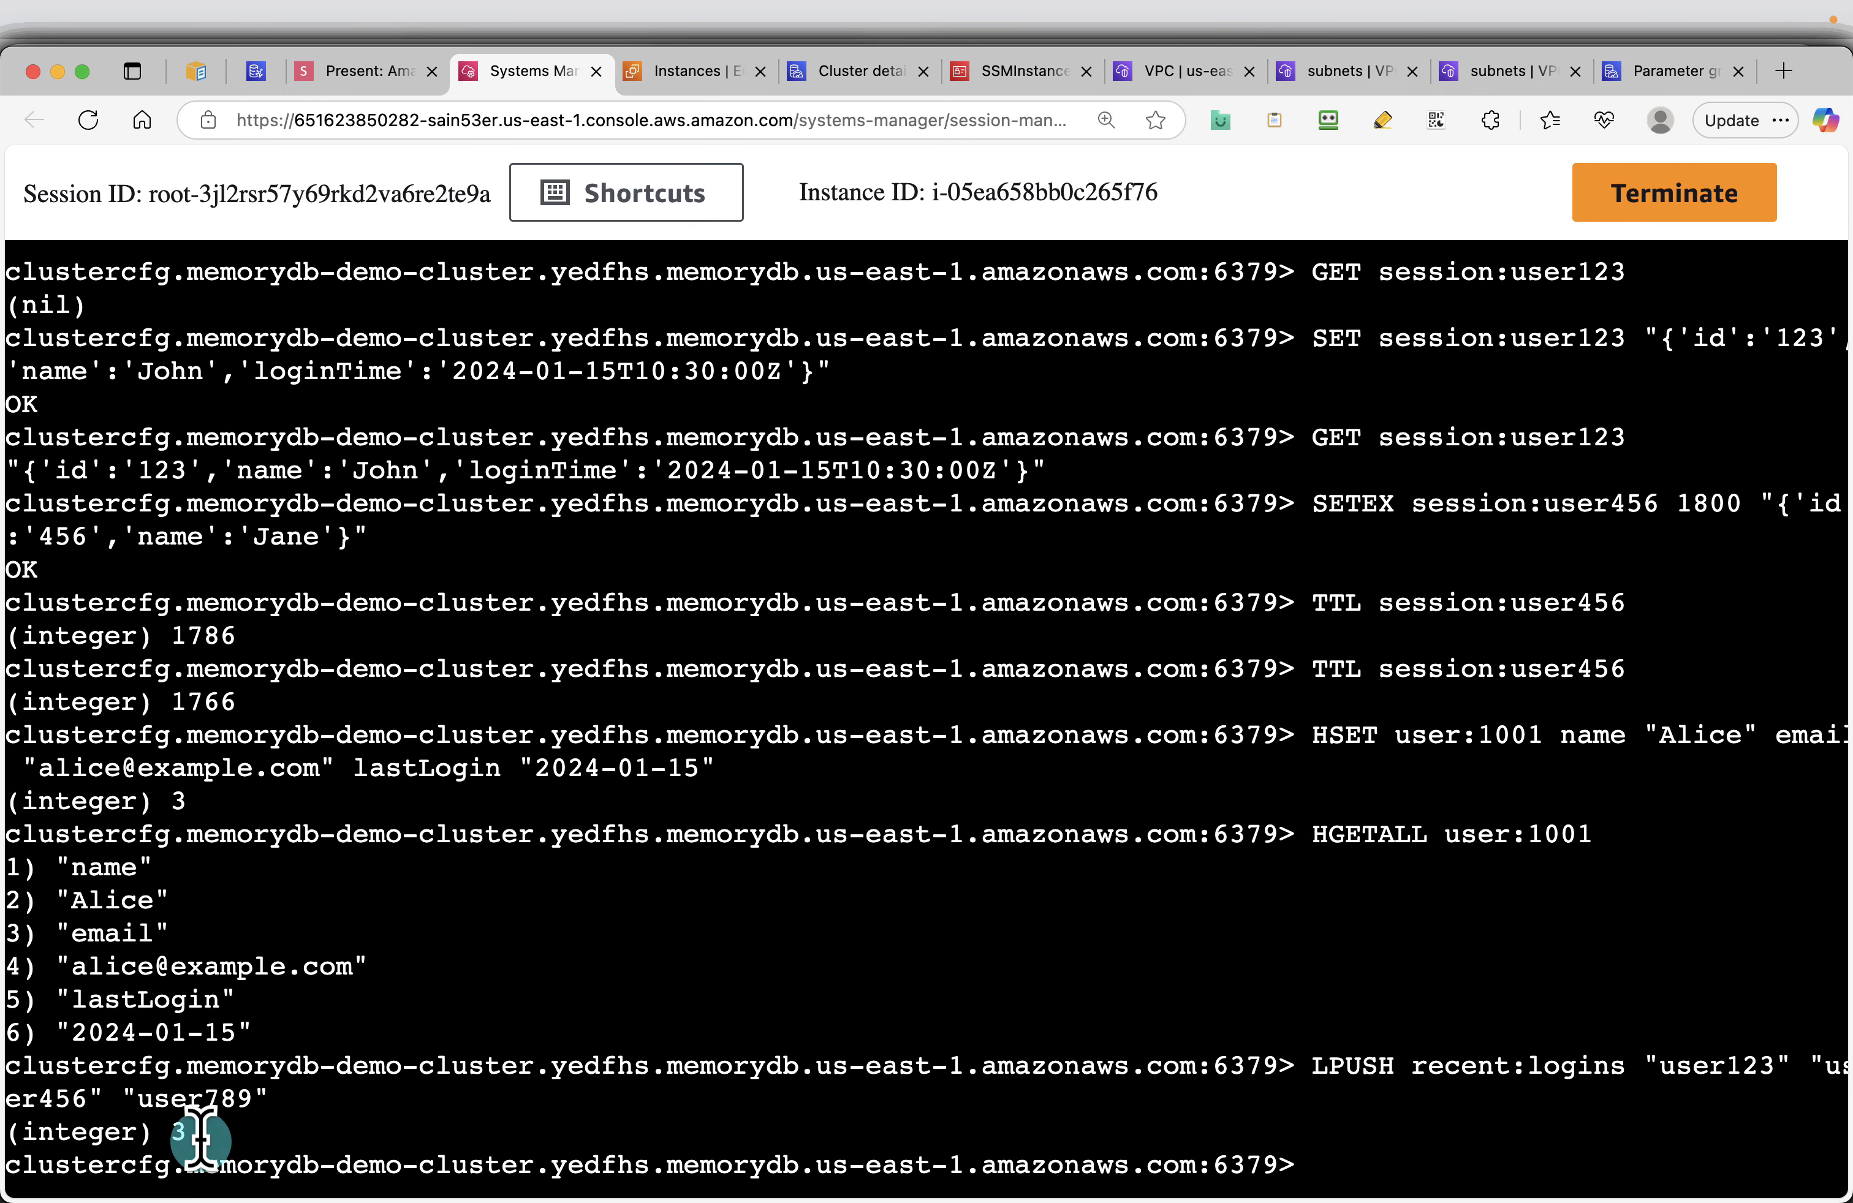
# Read the whole login list with LRANGE recent:logins 0 -1
pyautogui.click(378, 75)
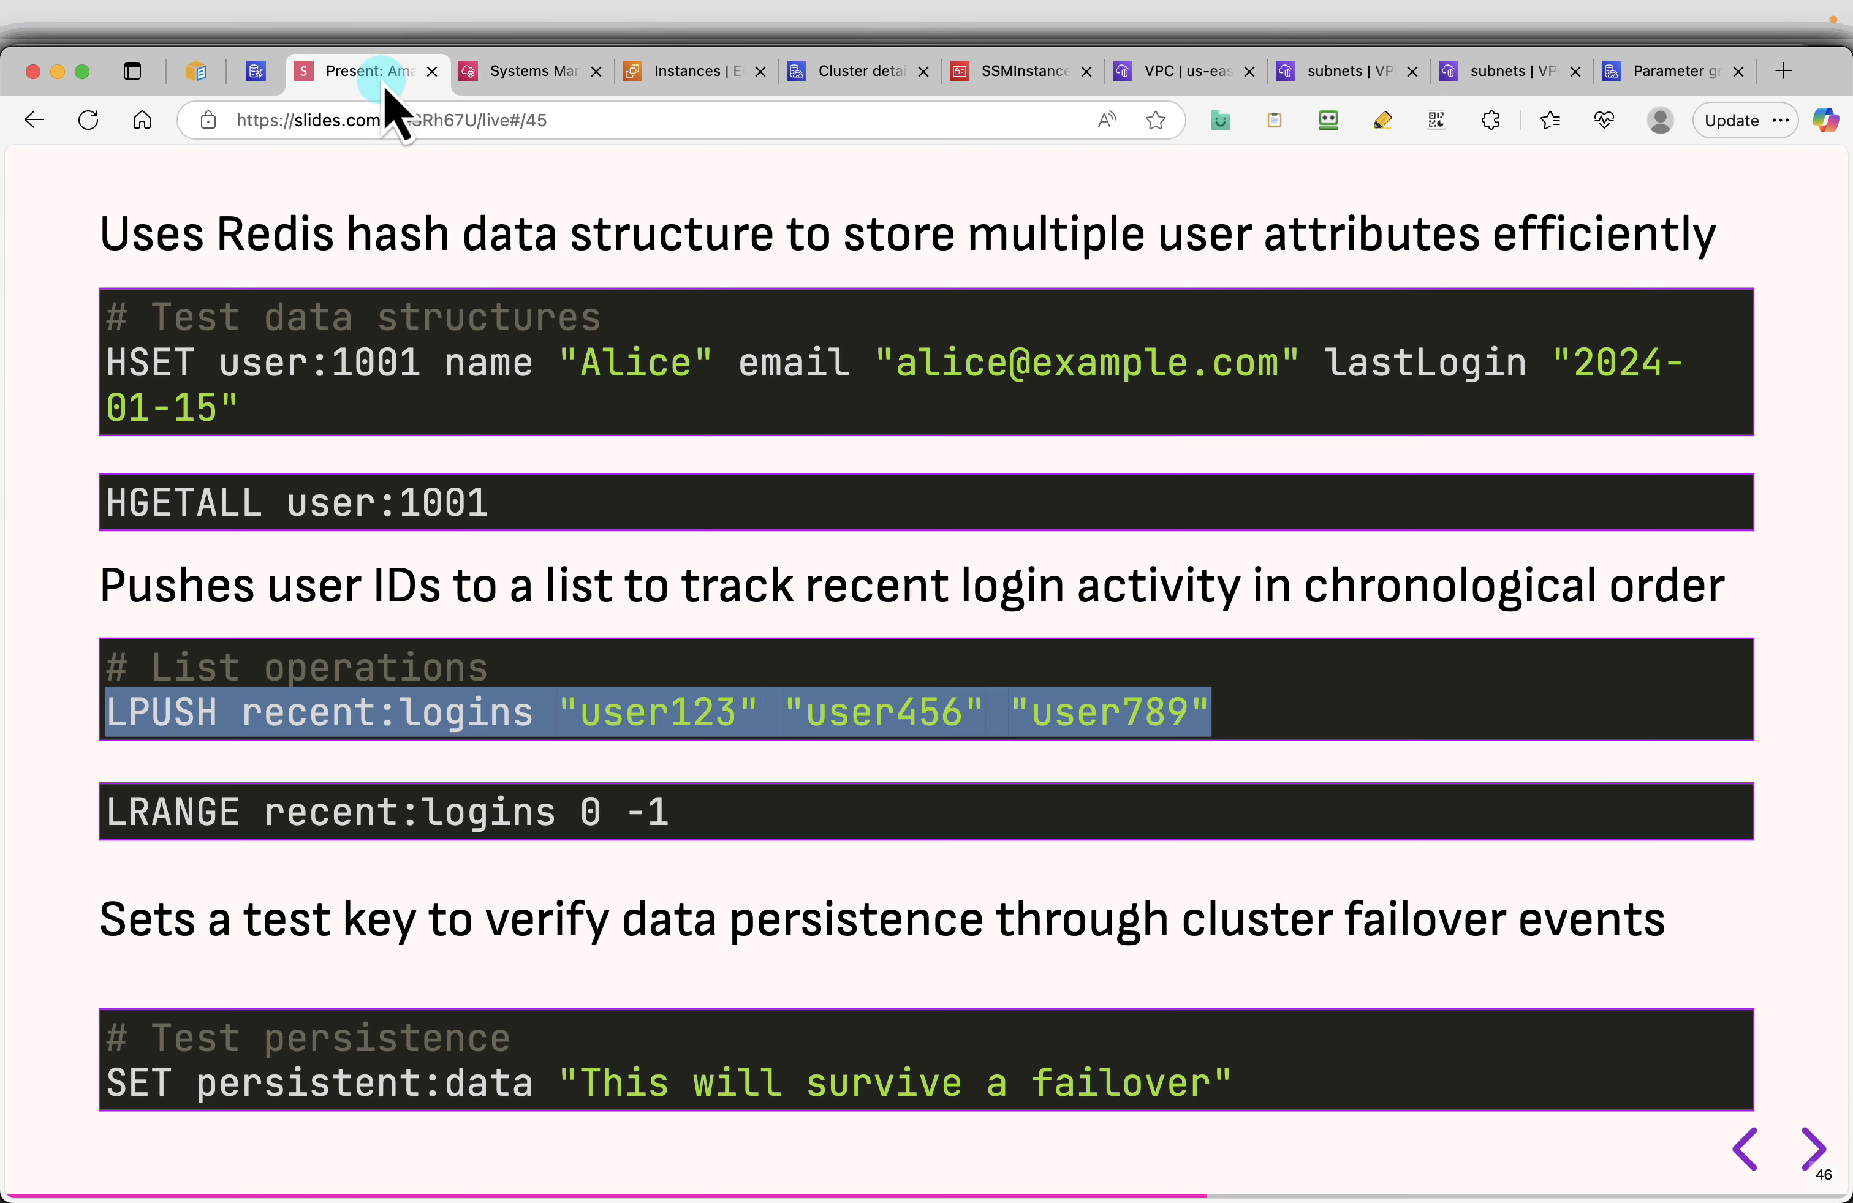
pyautogui.moveTo(716, 838)
pyautogui.moveTo(701, 834); pyautogui.dragTo(101, 827)
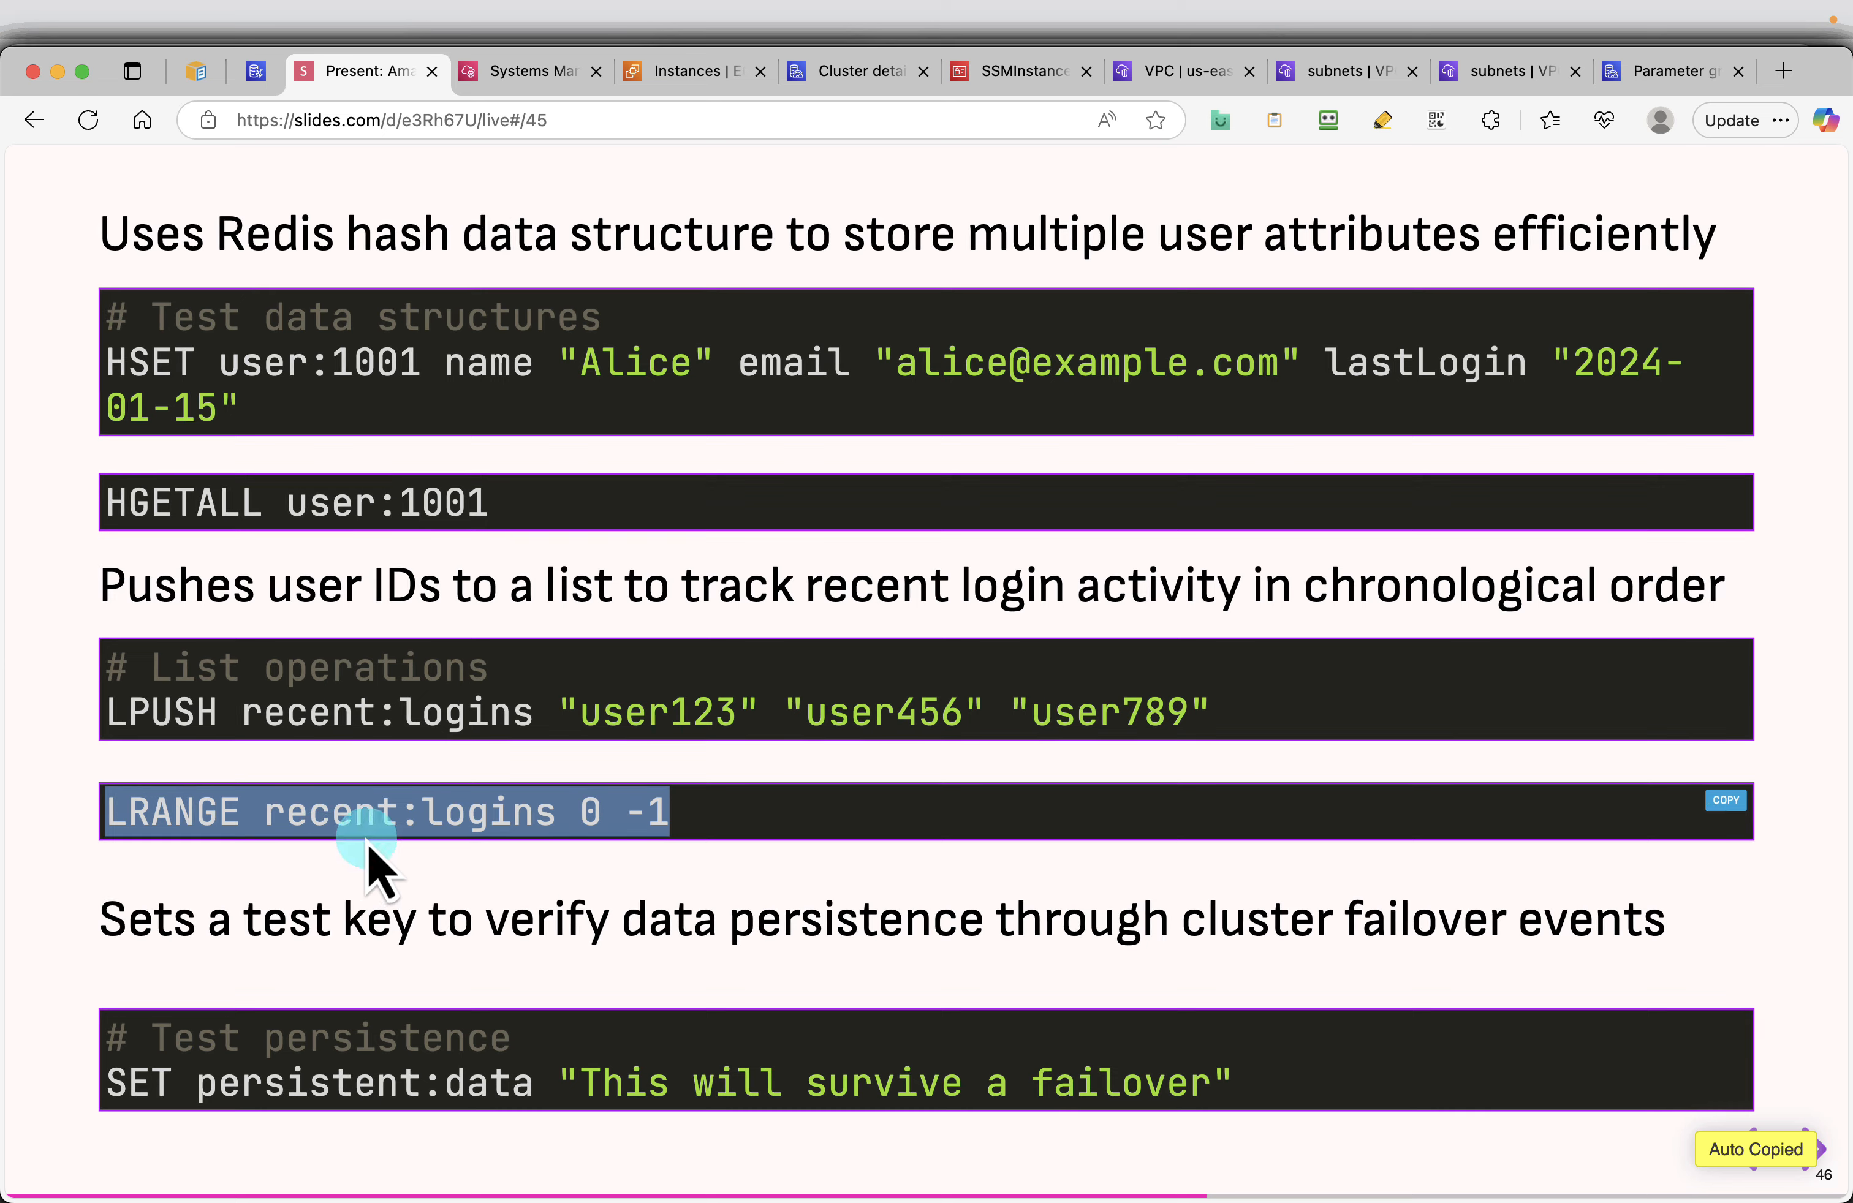
pyautogui.click(512, 72)
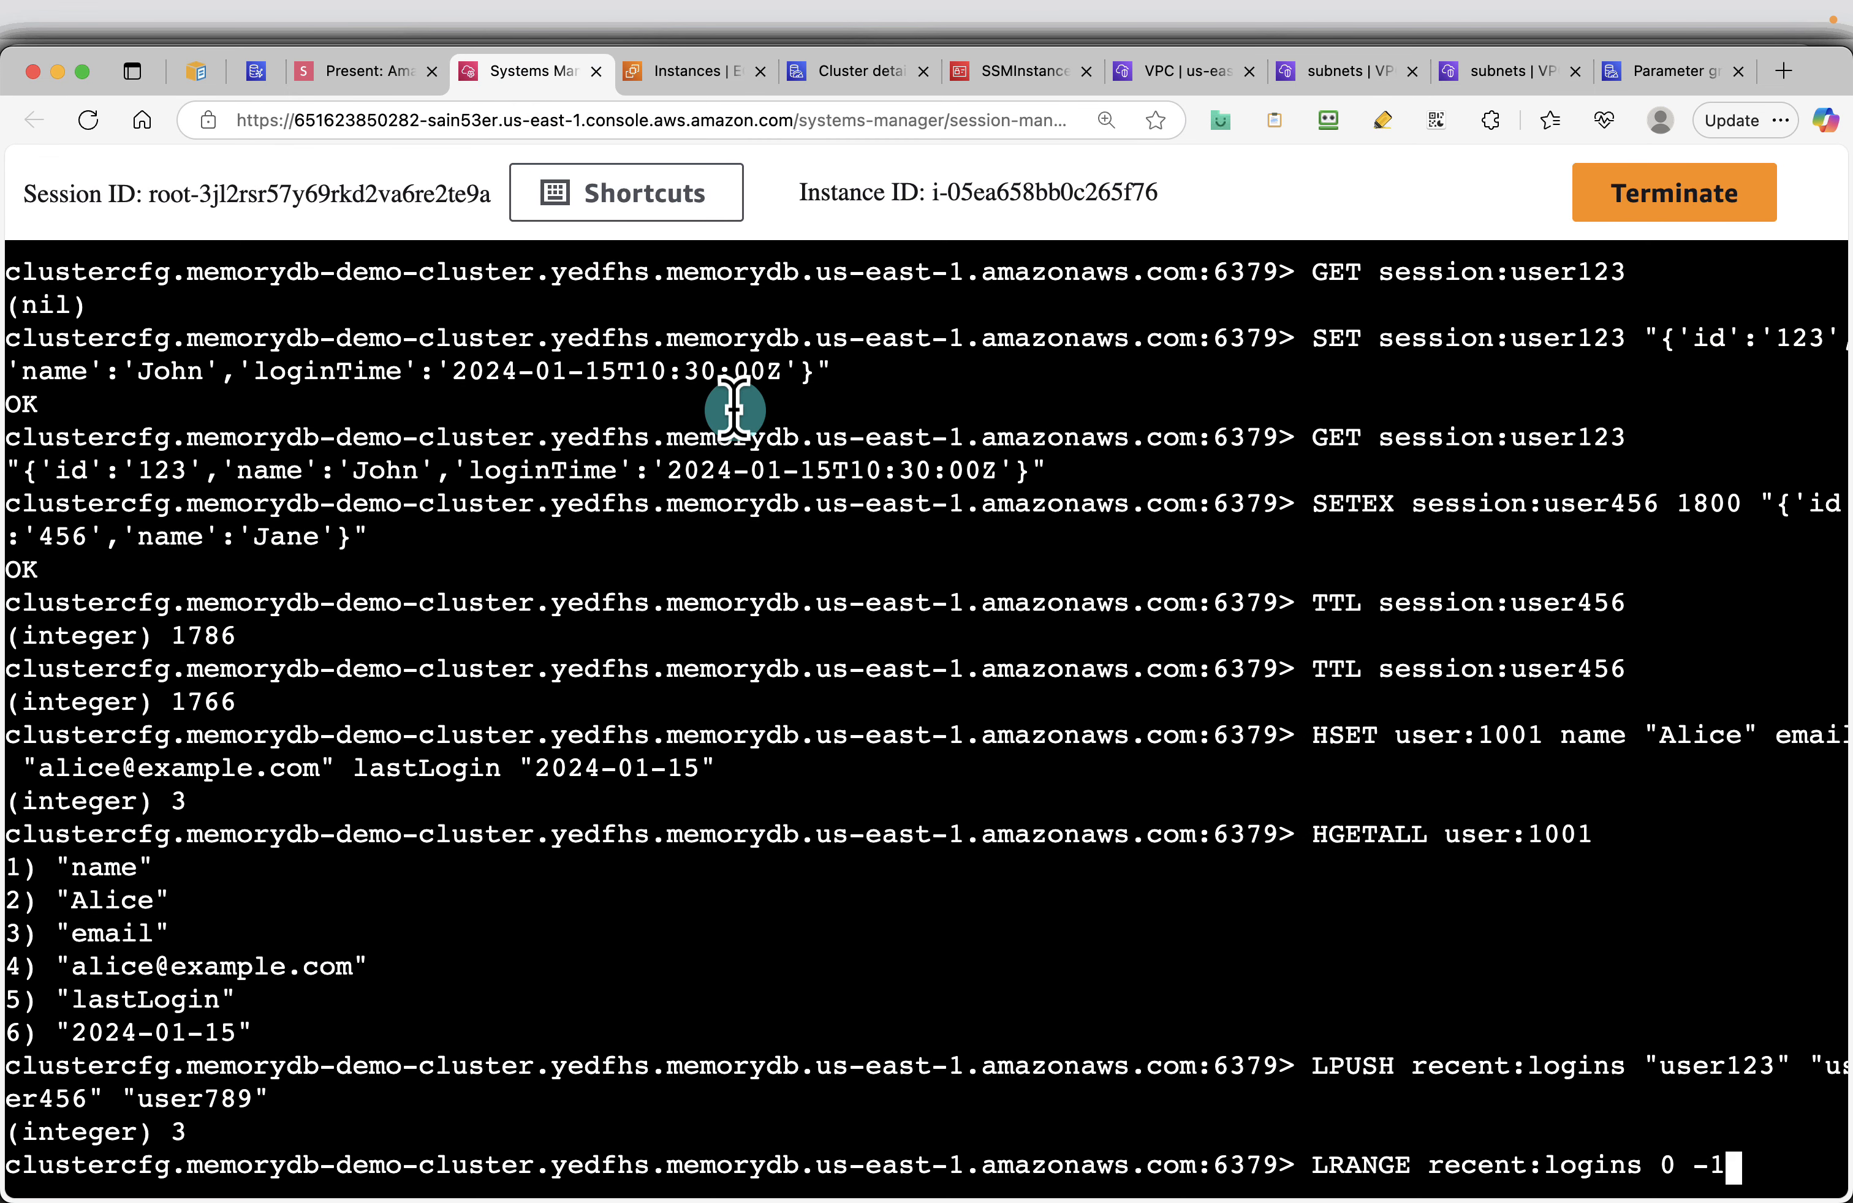
pyautogui.press('Return')
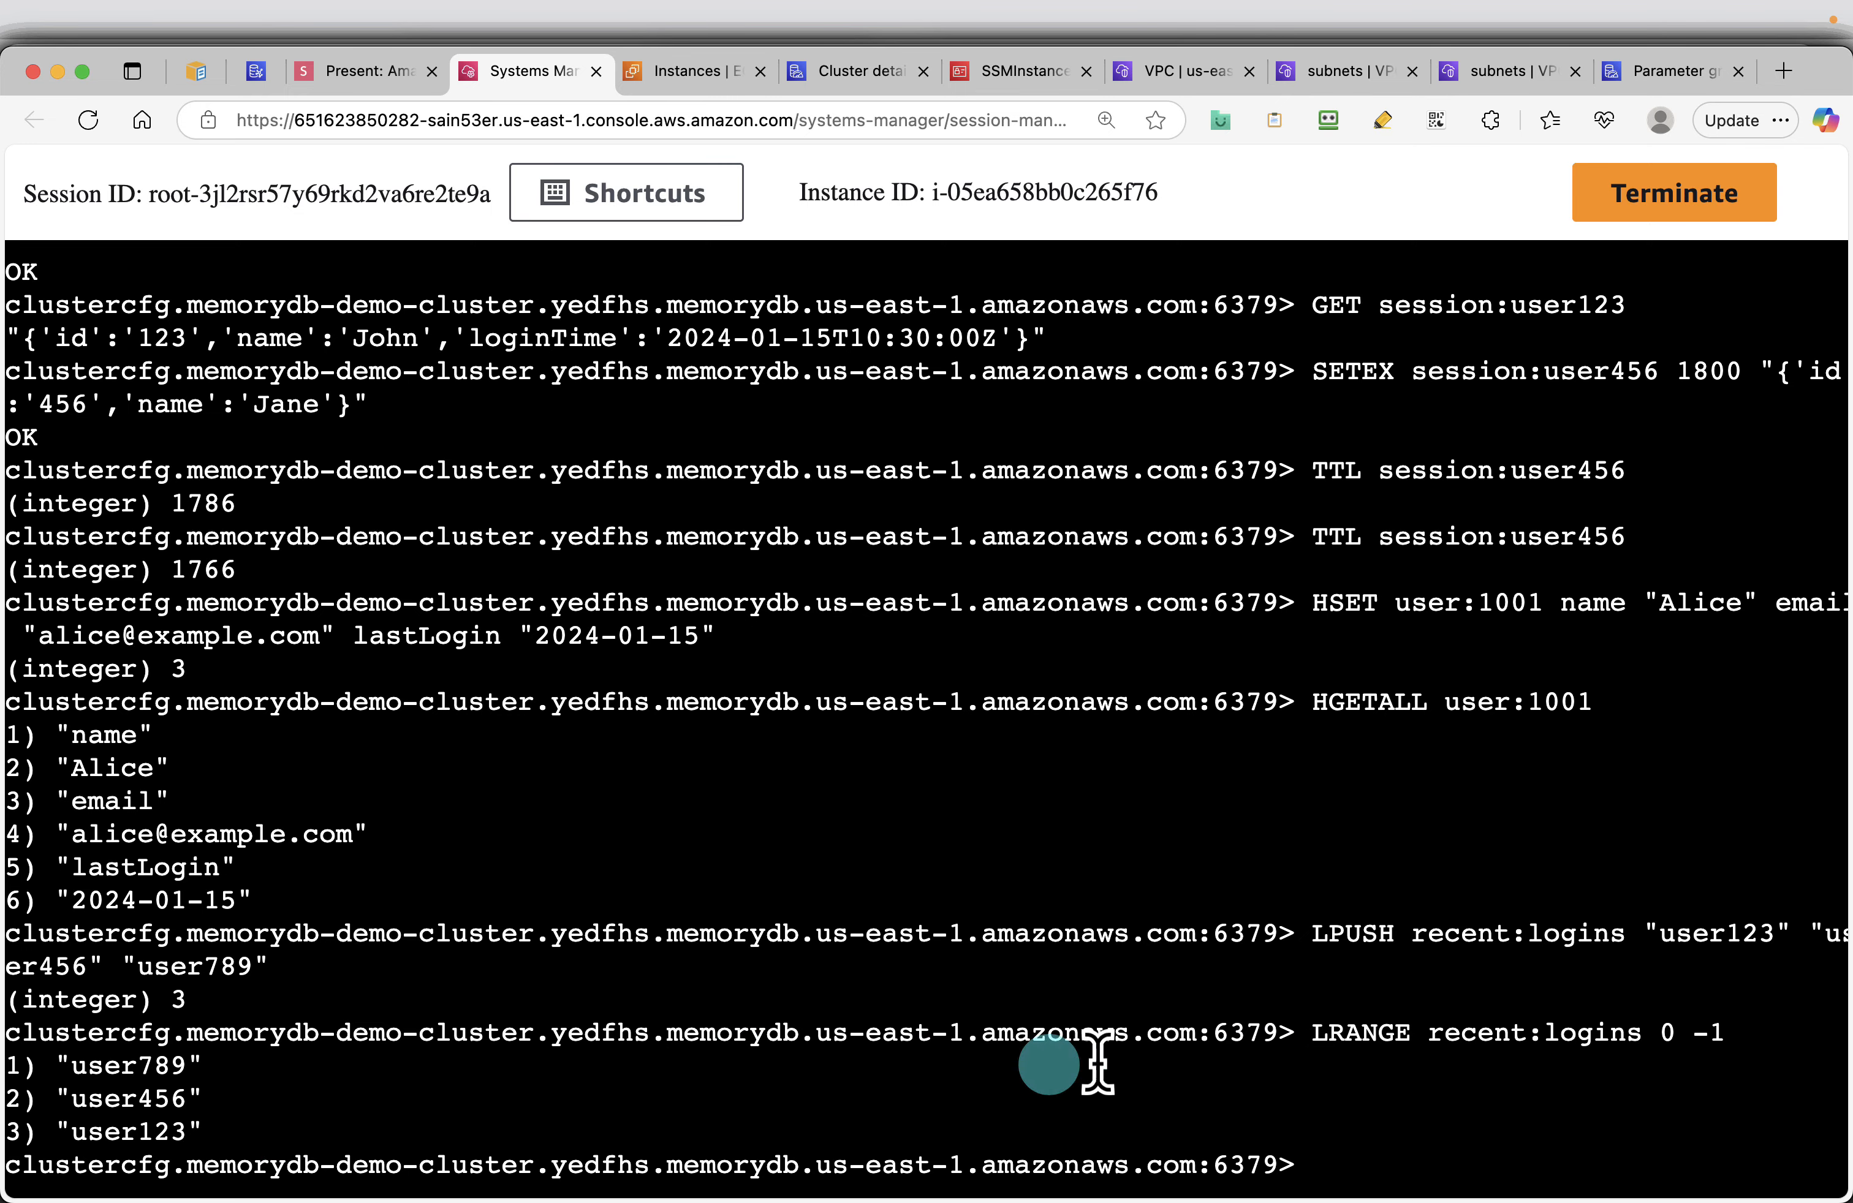
# Store "This will survive a failover" under the key persistent:data, using the slide's SET command without its comment line
pyautogui.click(367, 71)
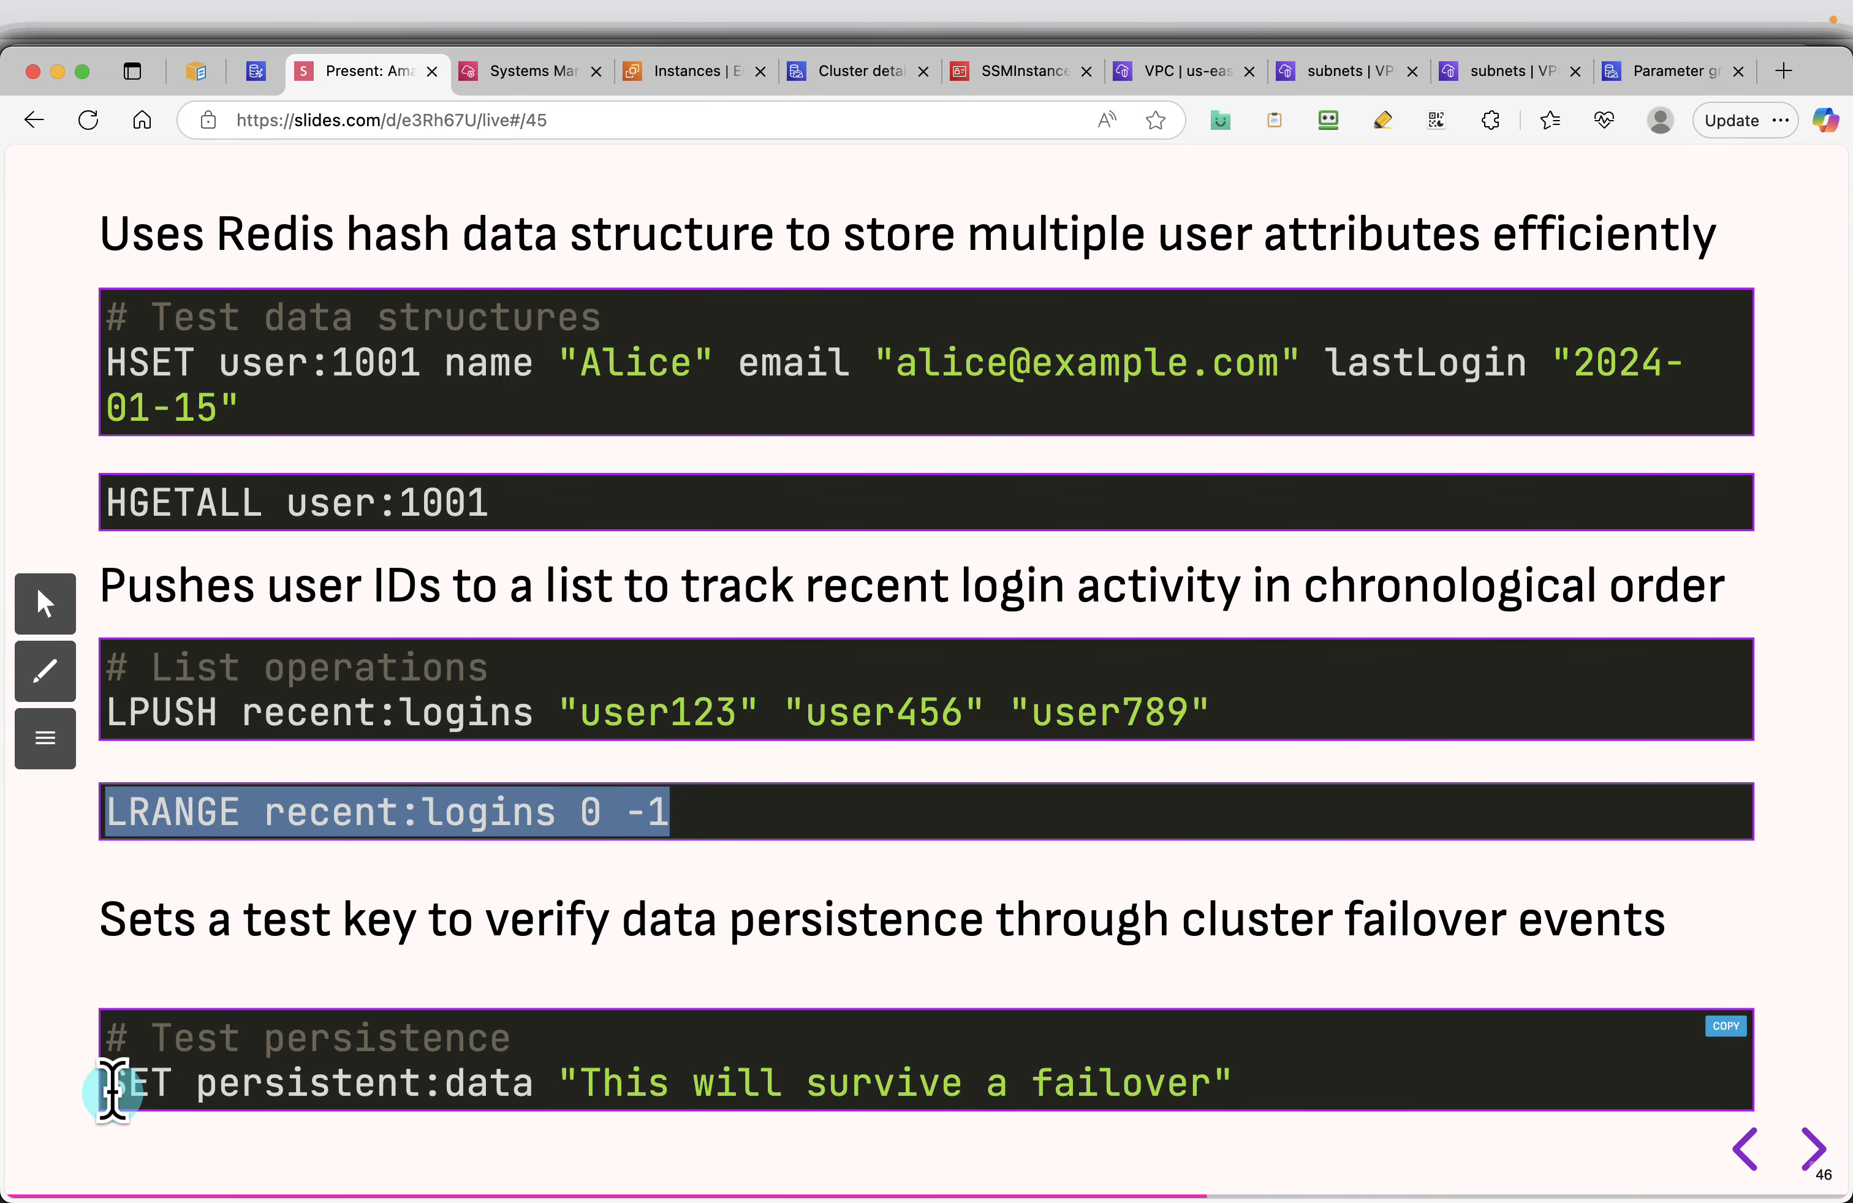
pyautogui.moveTo(113, 1090); pyautogui.dragTo(380, 1084)
pyautogui.doubleClick(360, 1084)
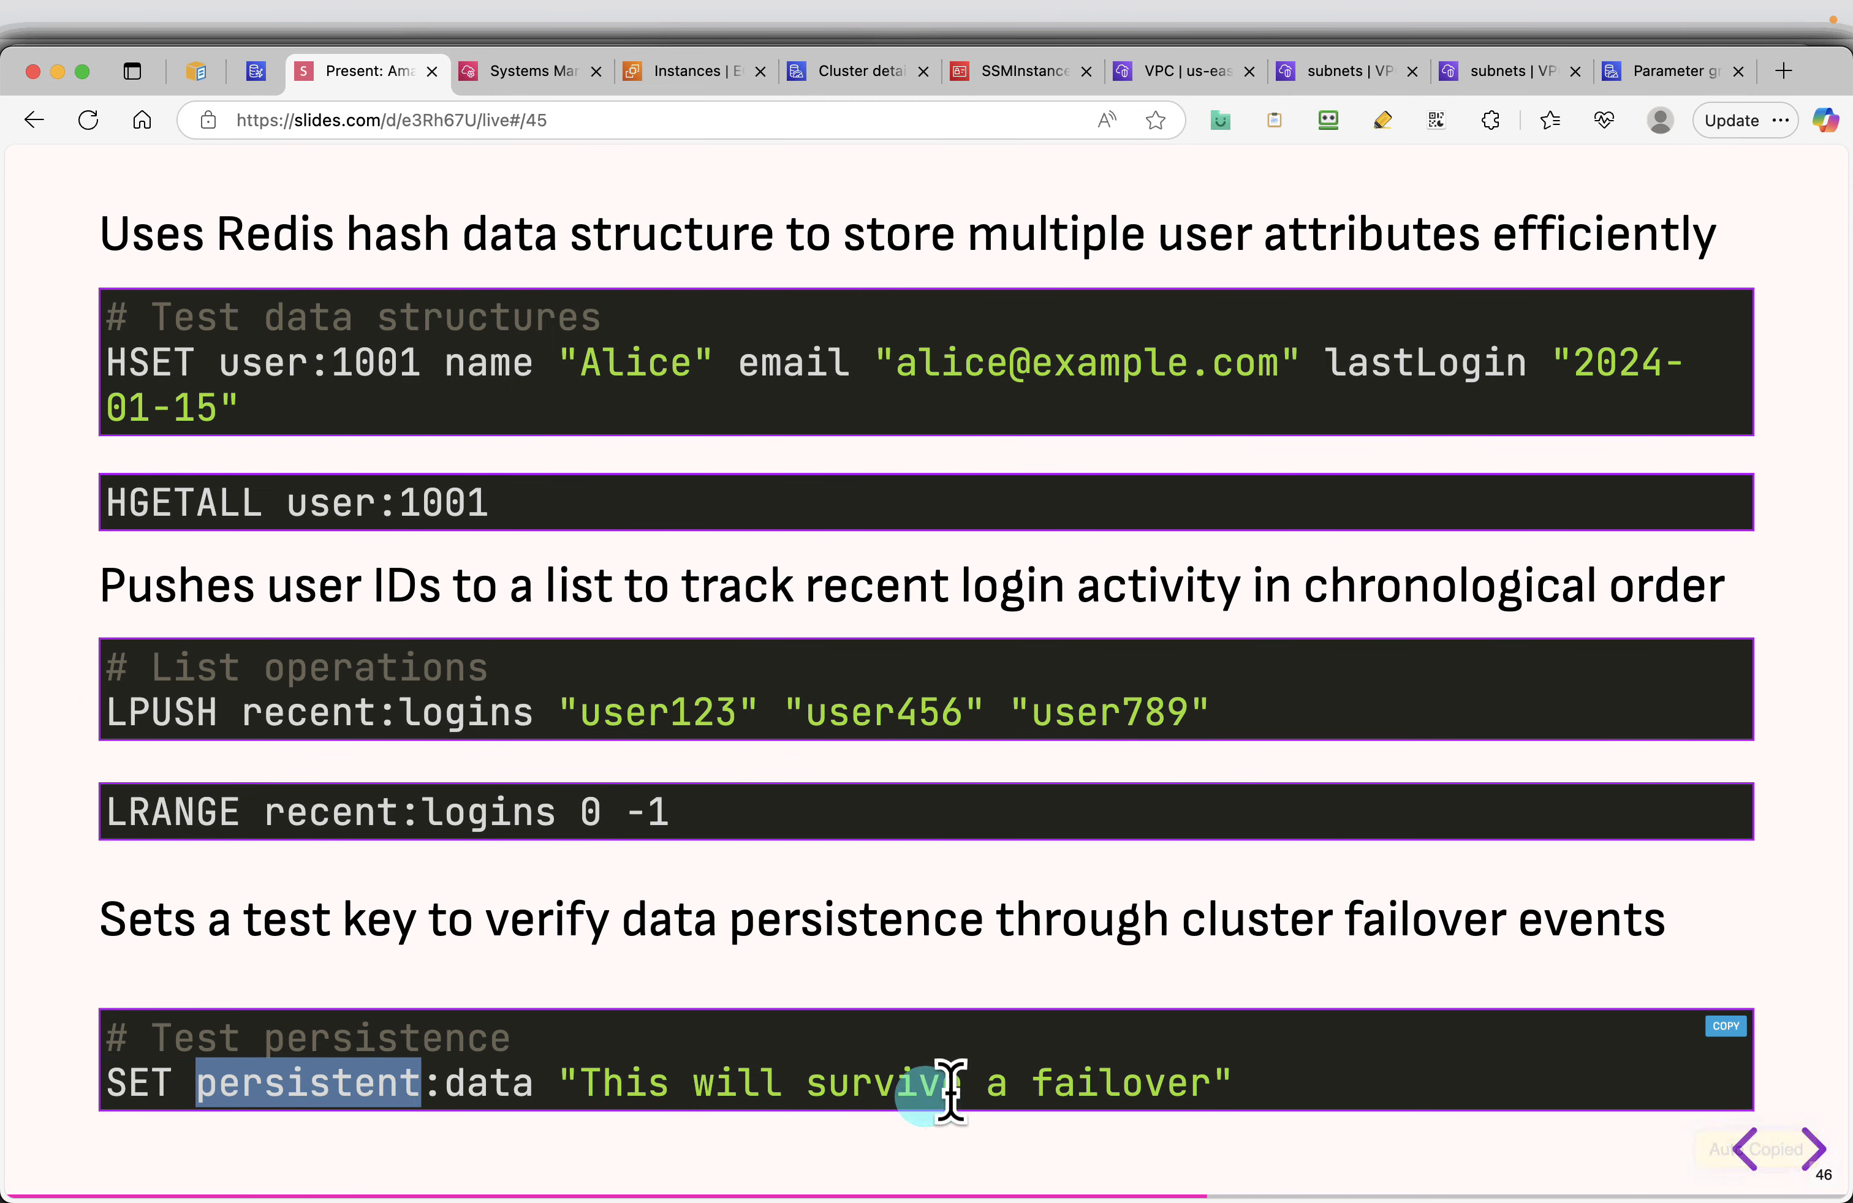
pyautogui.moveTo(1235, 1094); pyautogui.dragTo(106, 1087)
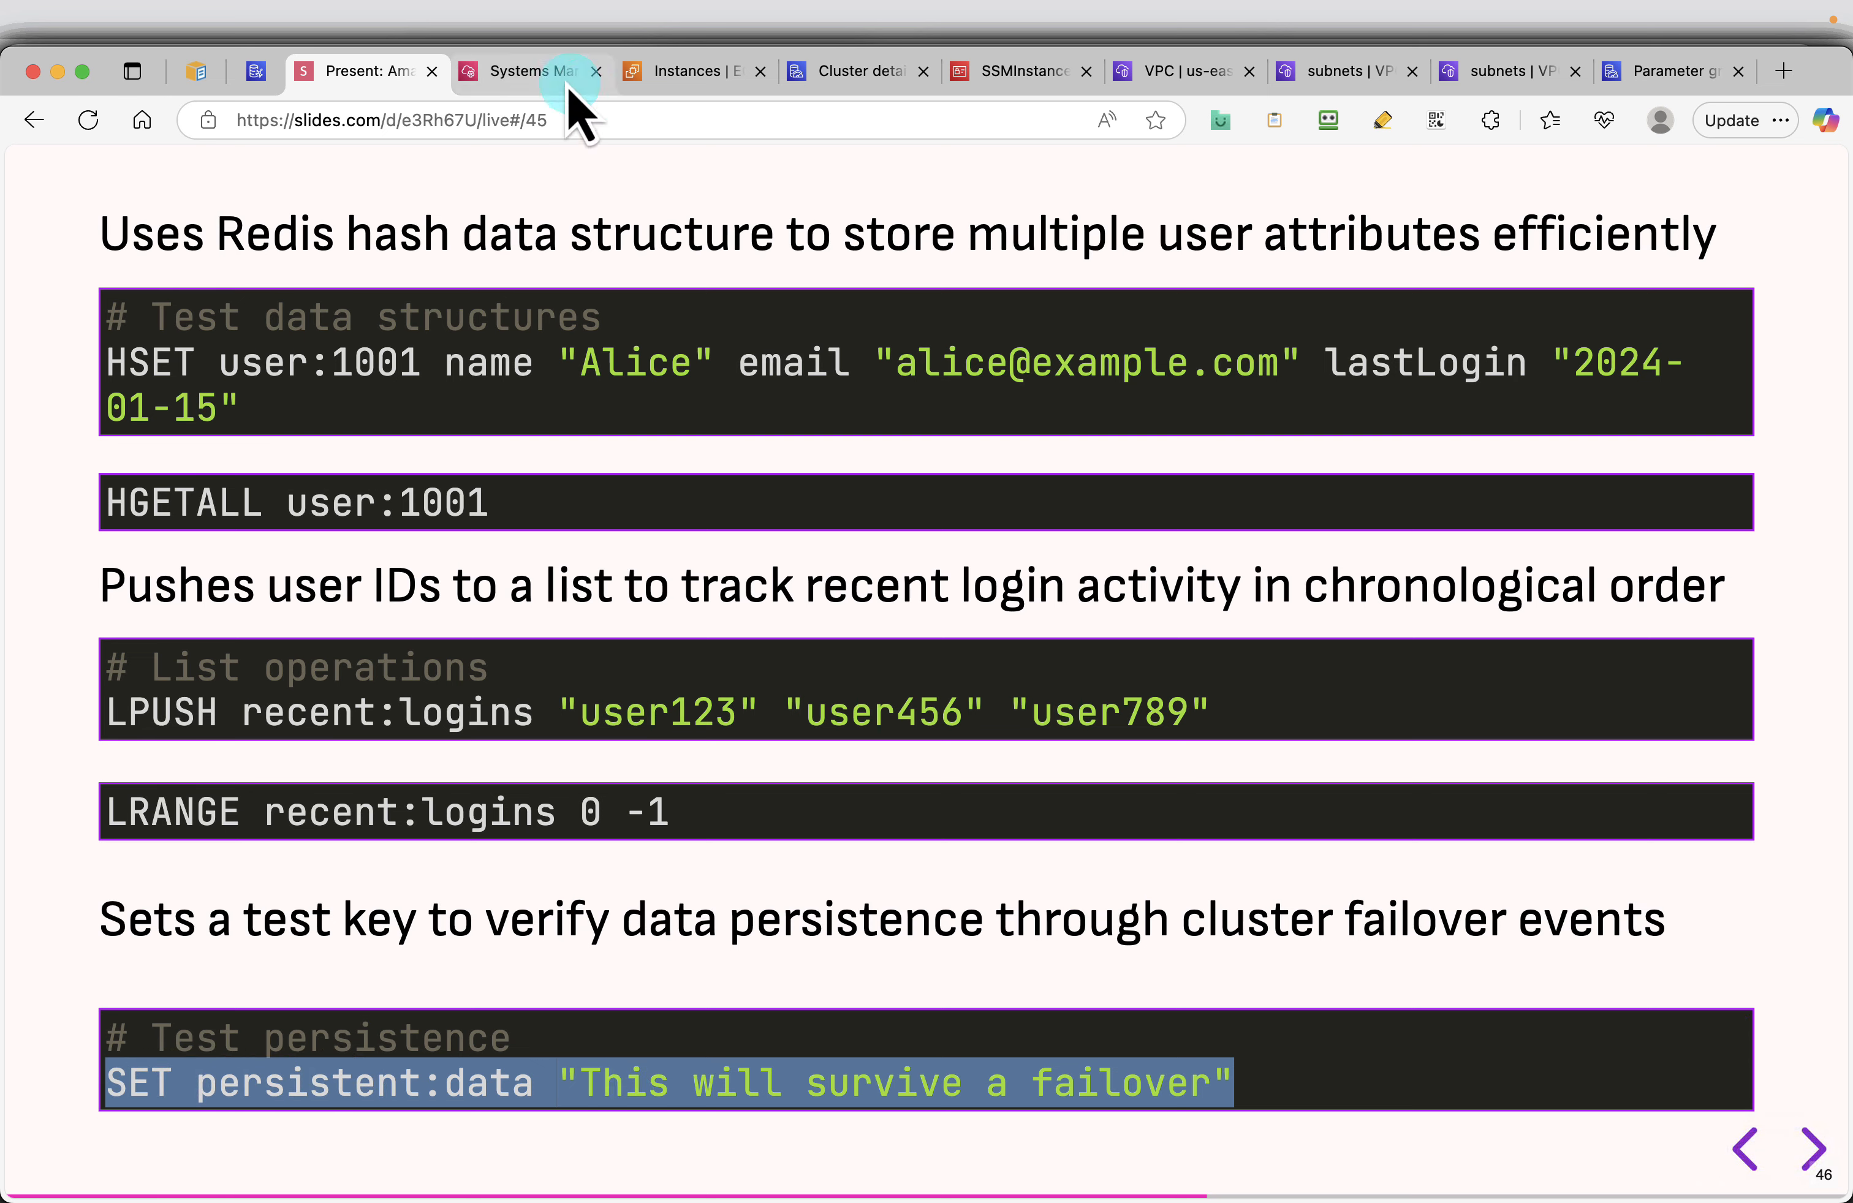
pyautogui.click(540, 74)
pyautogui.press('super+v')
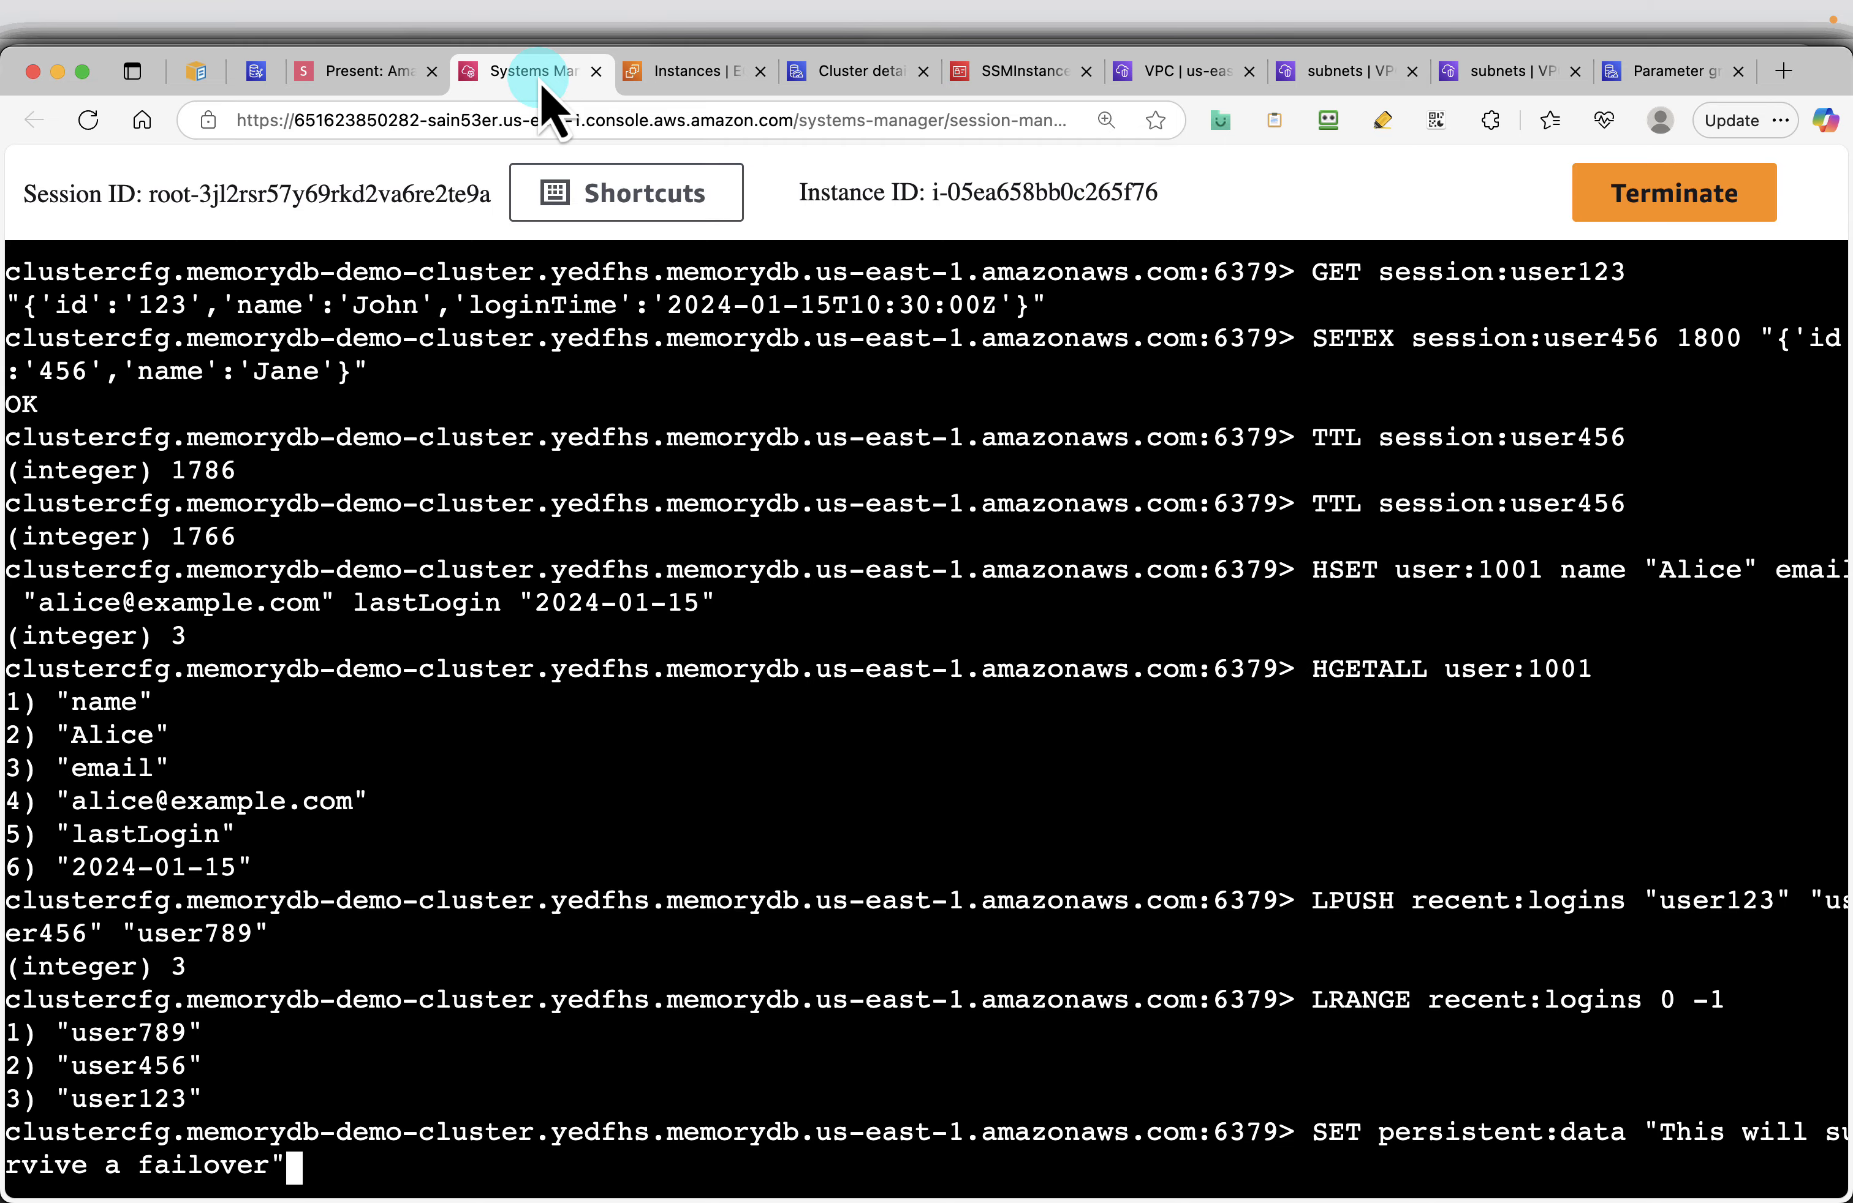
pyautogui.press('Return')
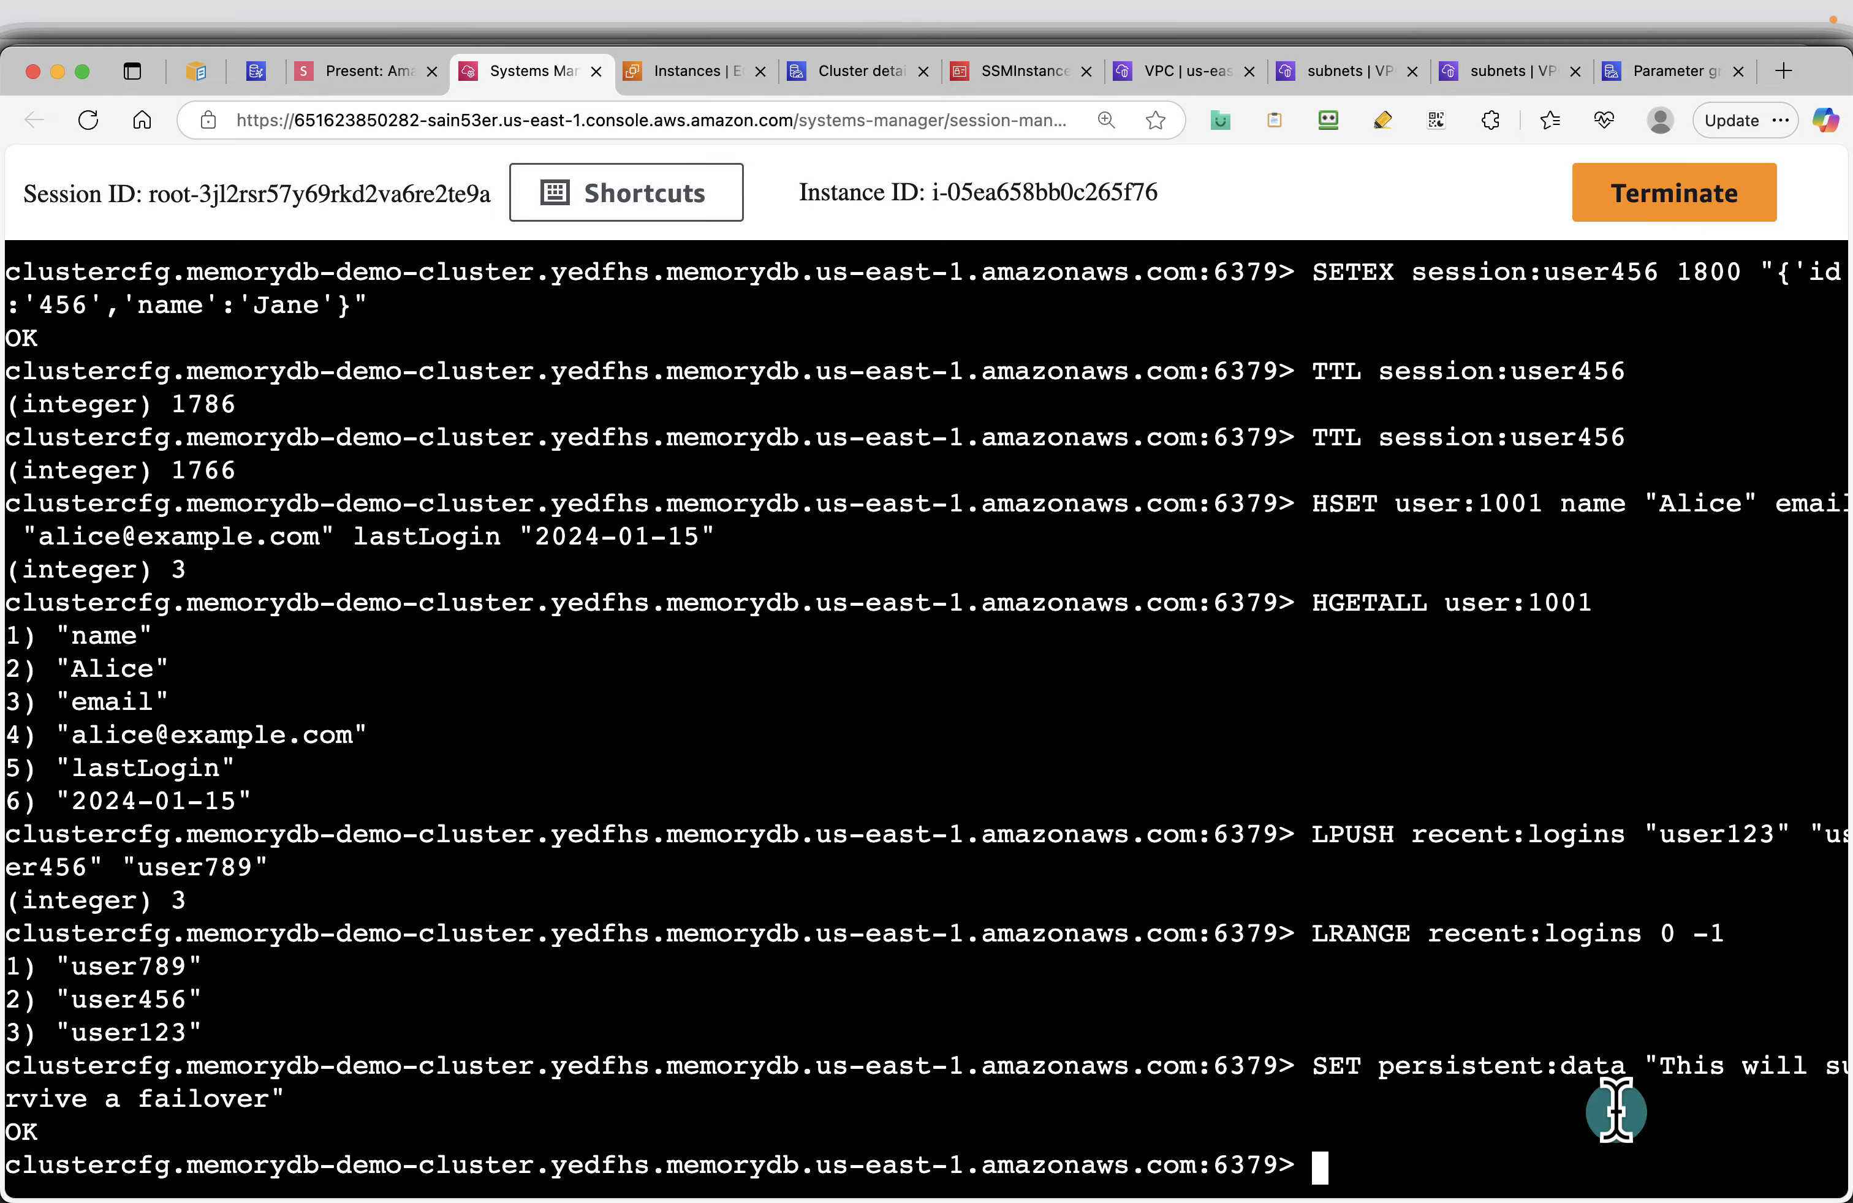
# Try to run the application integration slide's python3, python3-pip and redis install commands together at the Redis prompt
pyautogui.click(373, 90)
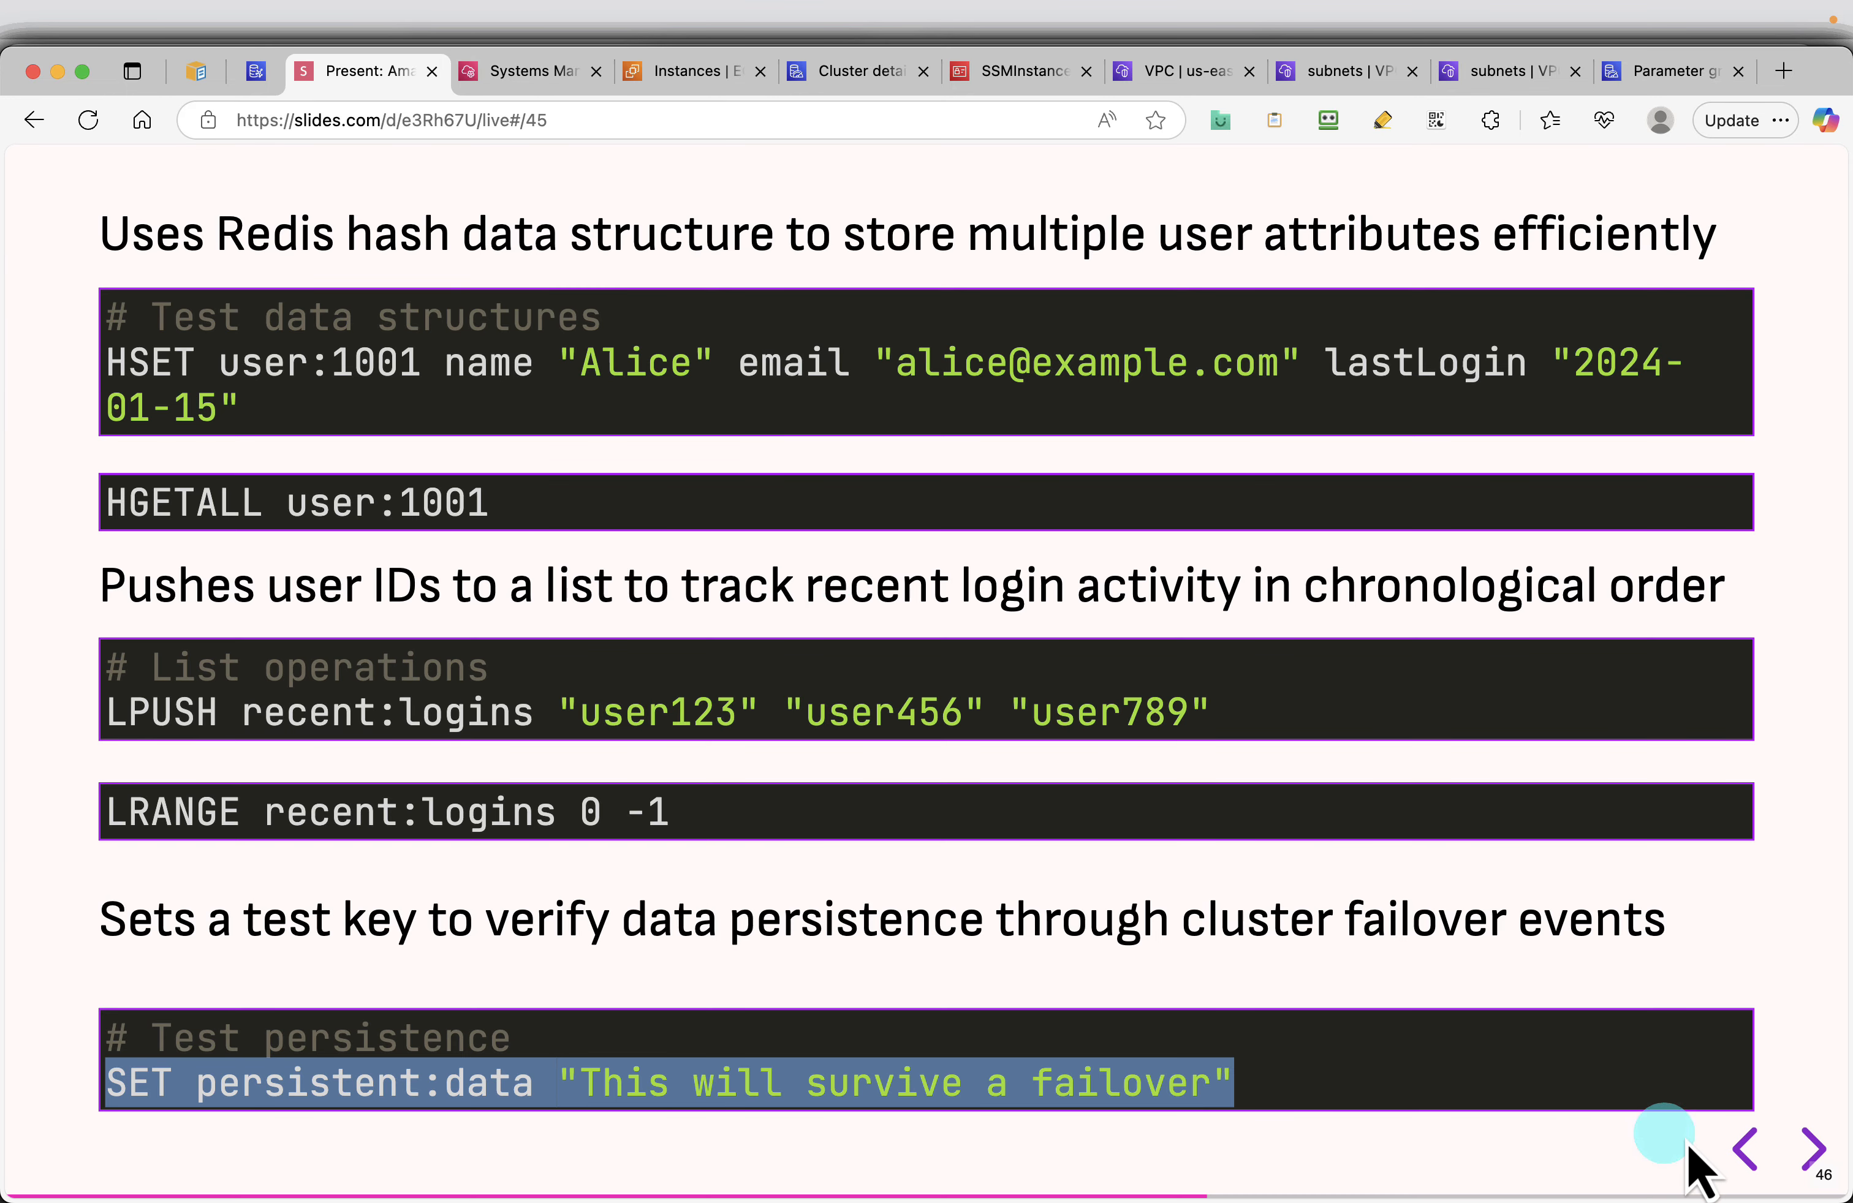
pyautogui.click(1810, 1153)
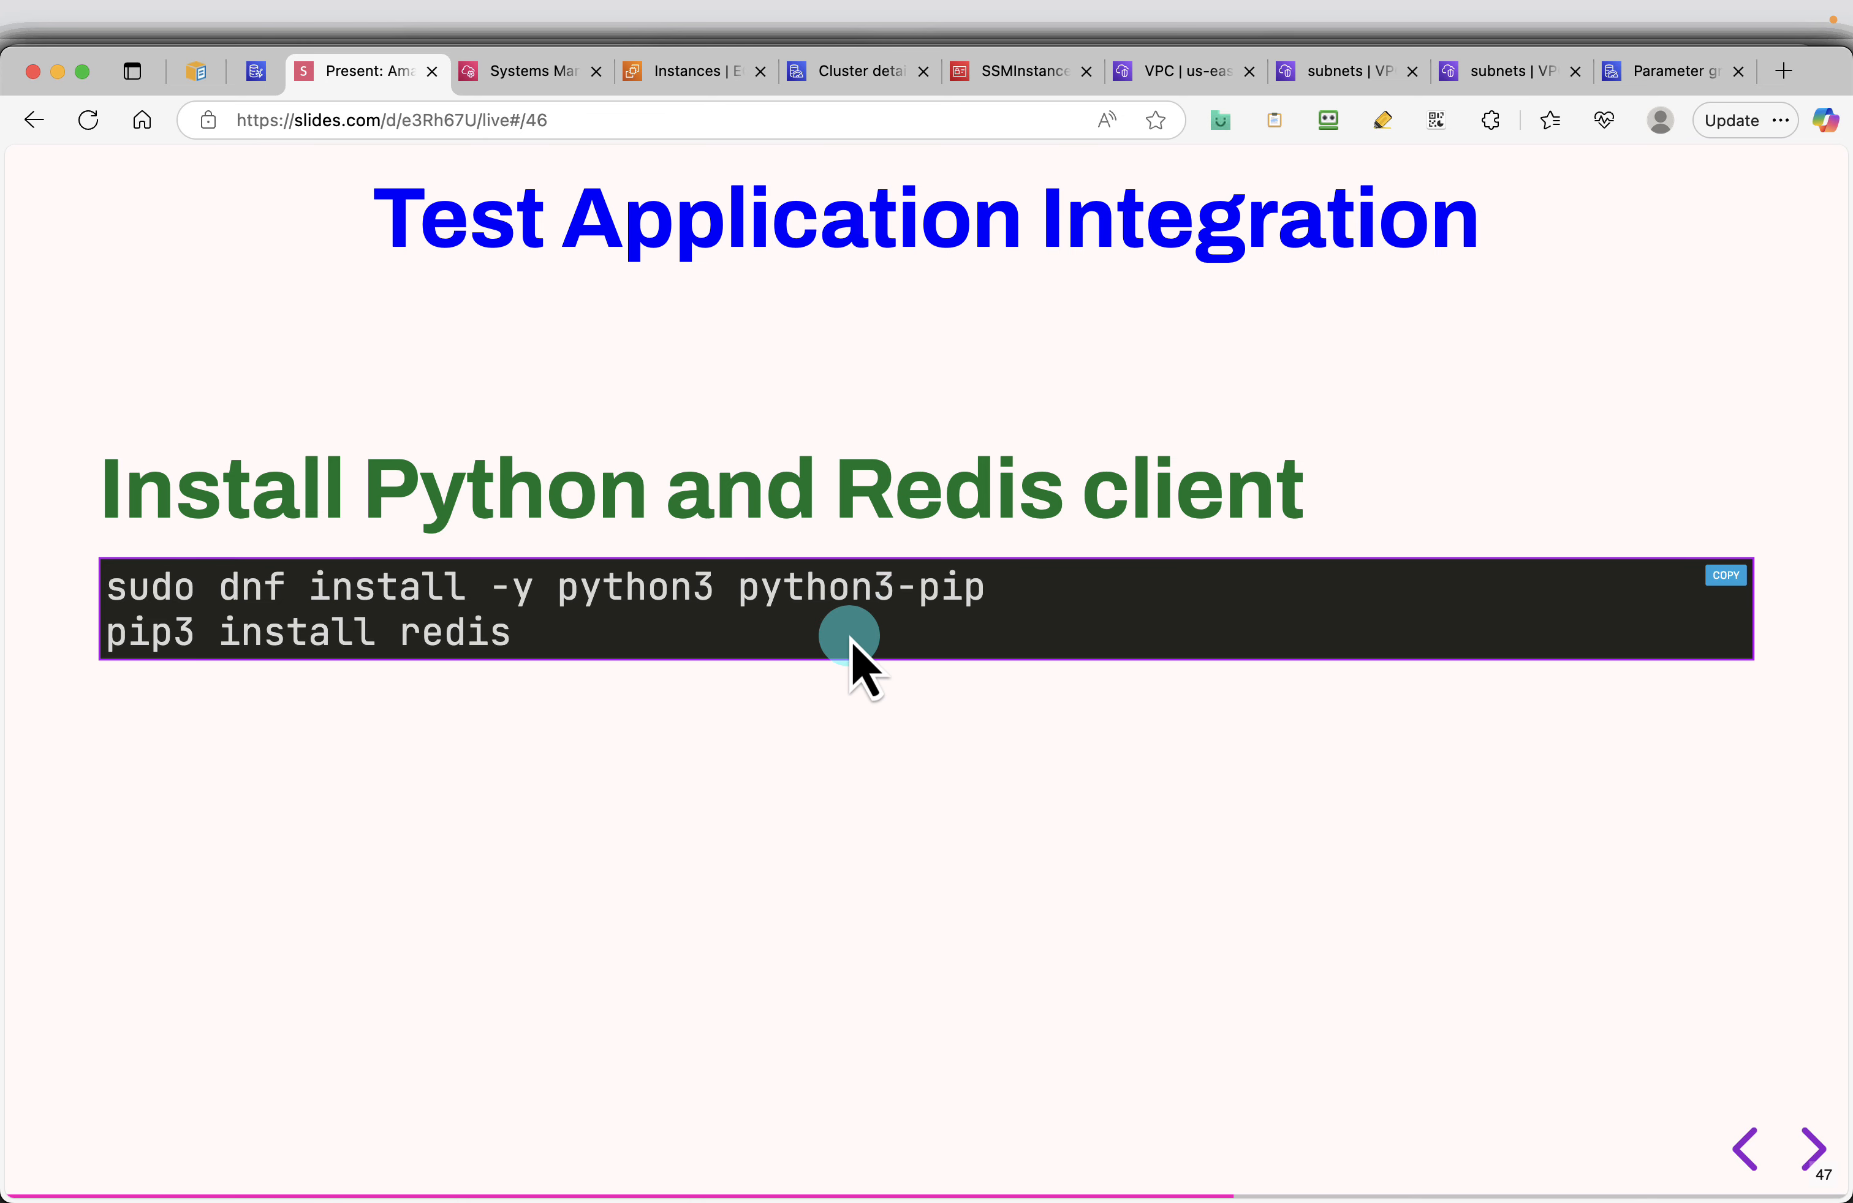
pyautogui.moveTo(1713, 619)
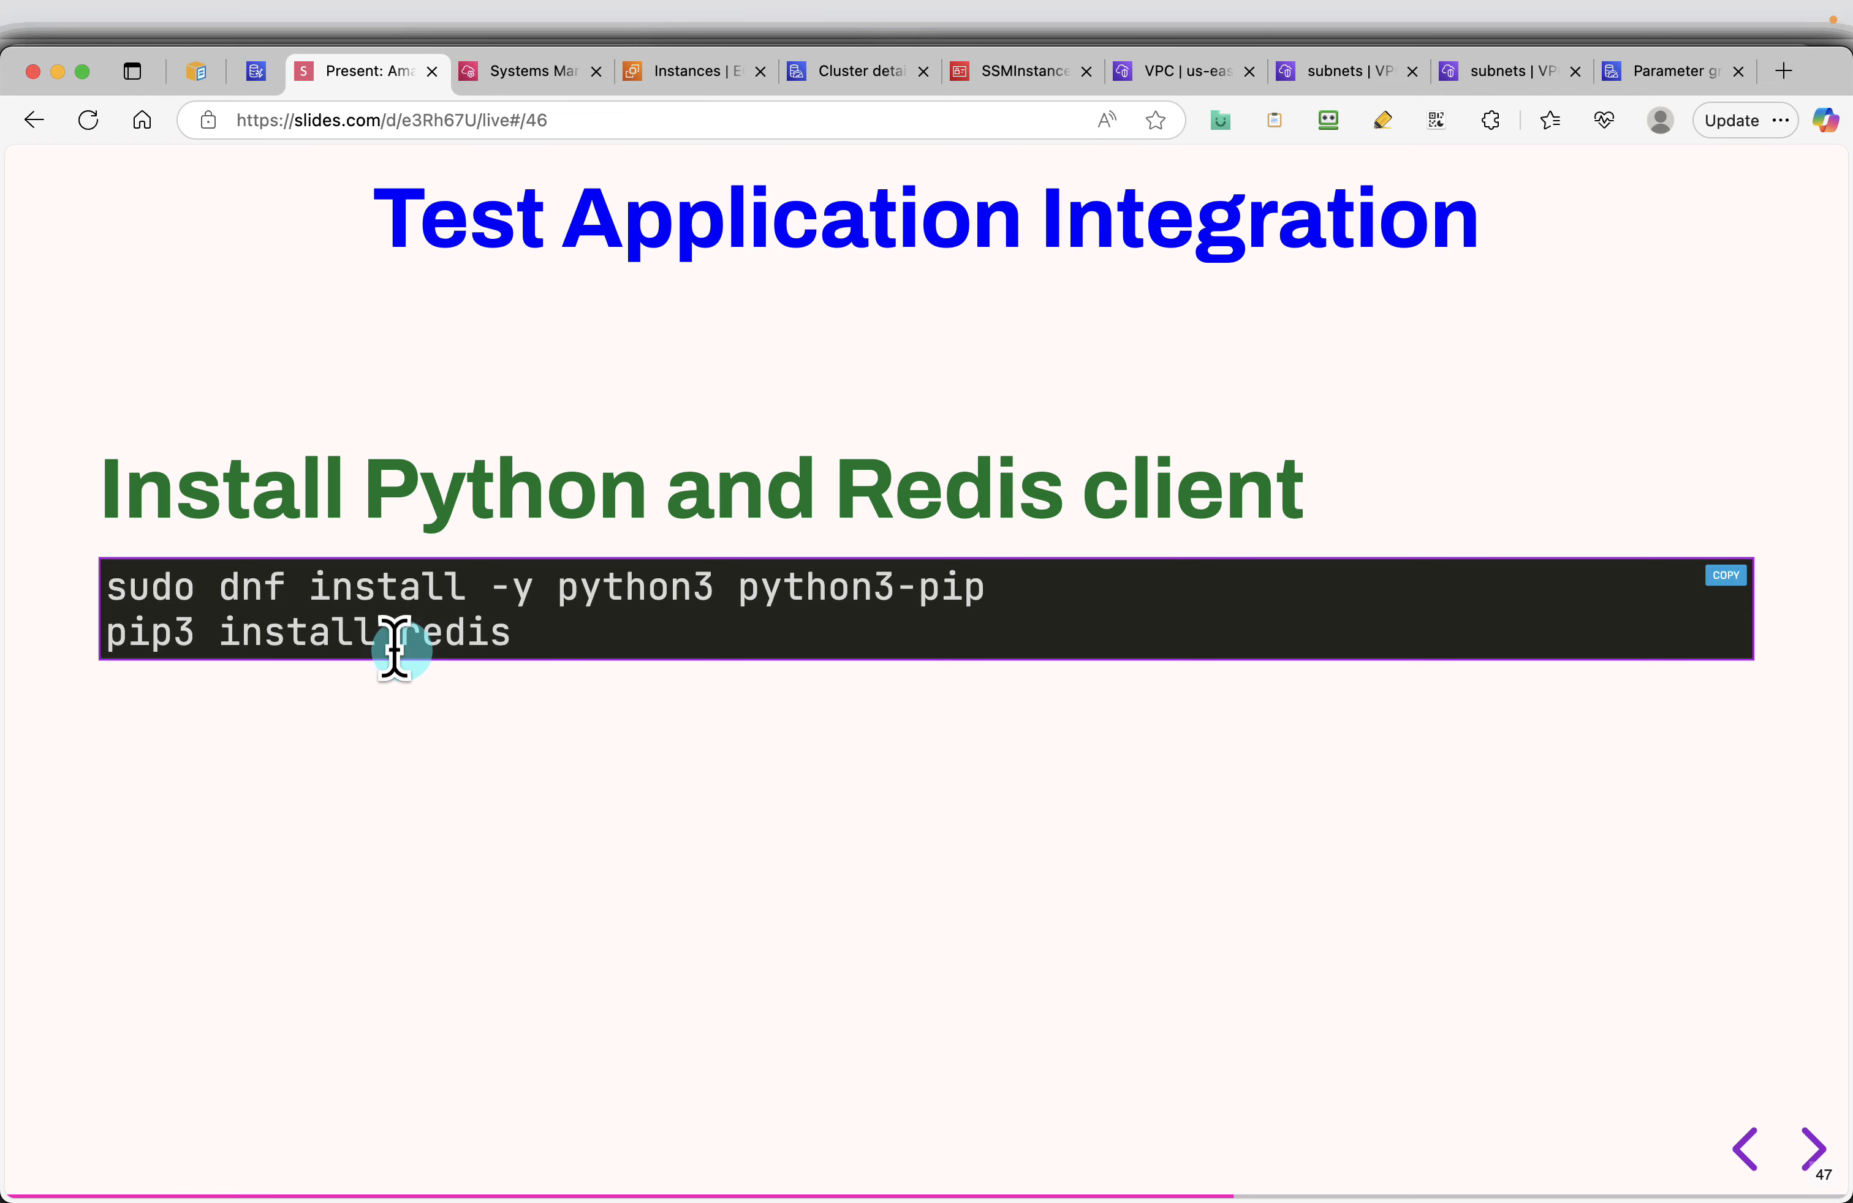
pyautogui.click(519, 70)
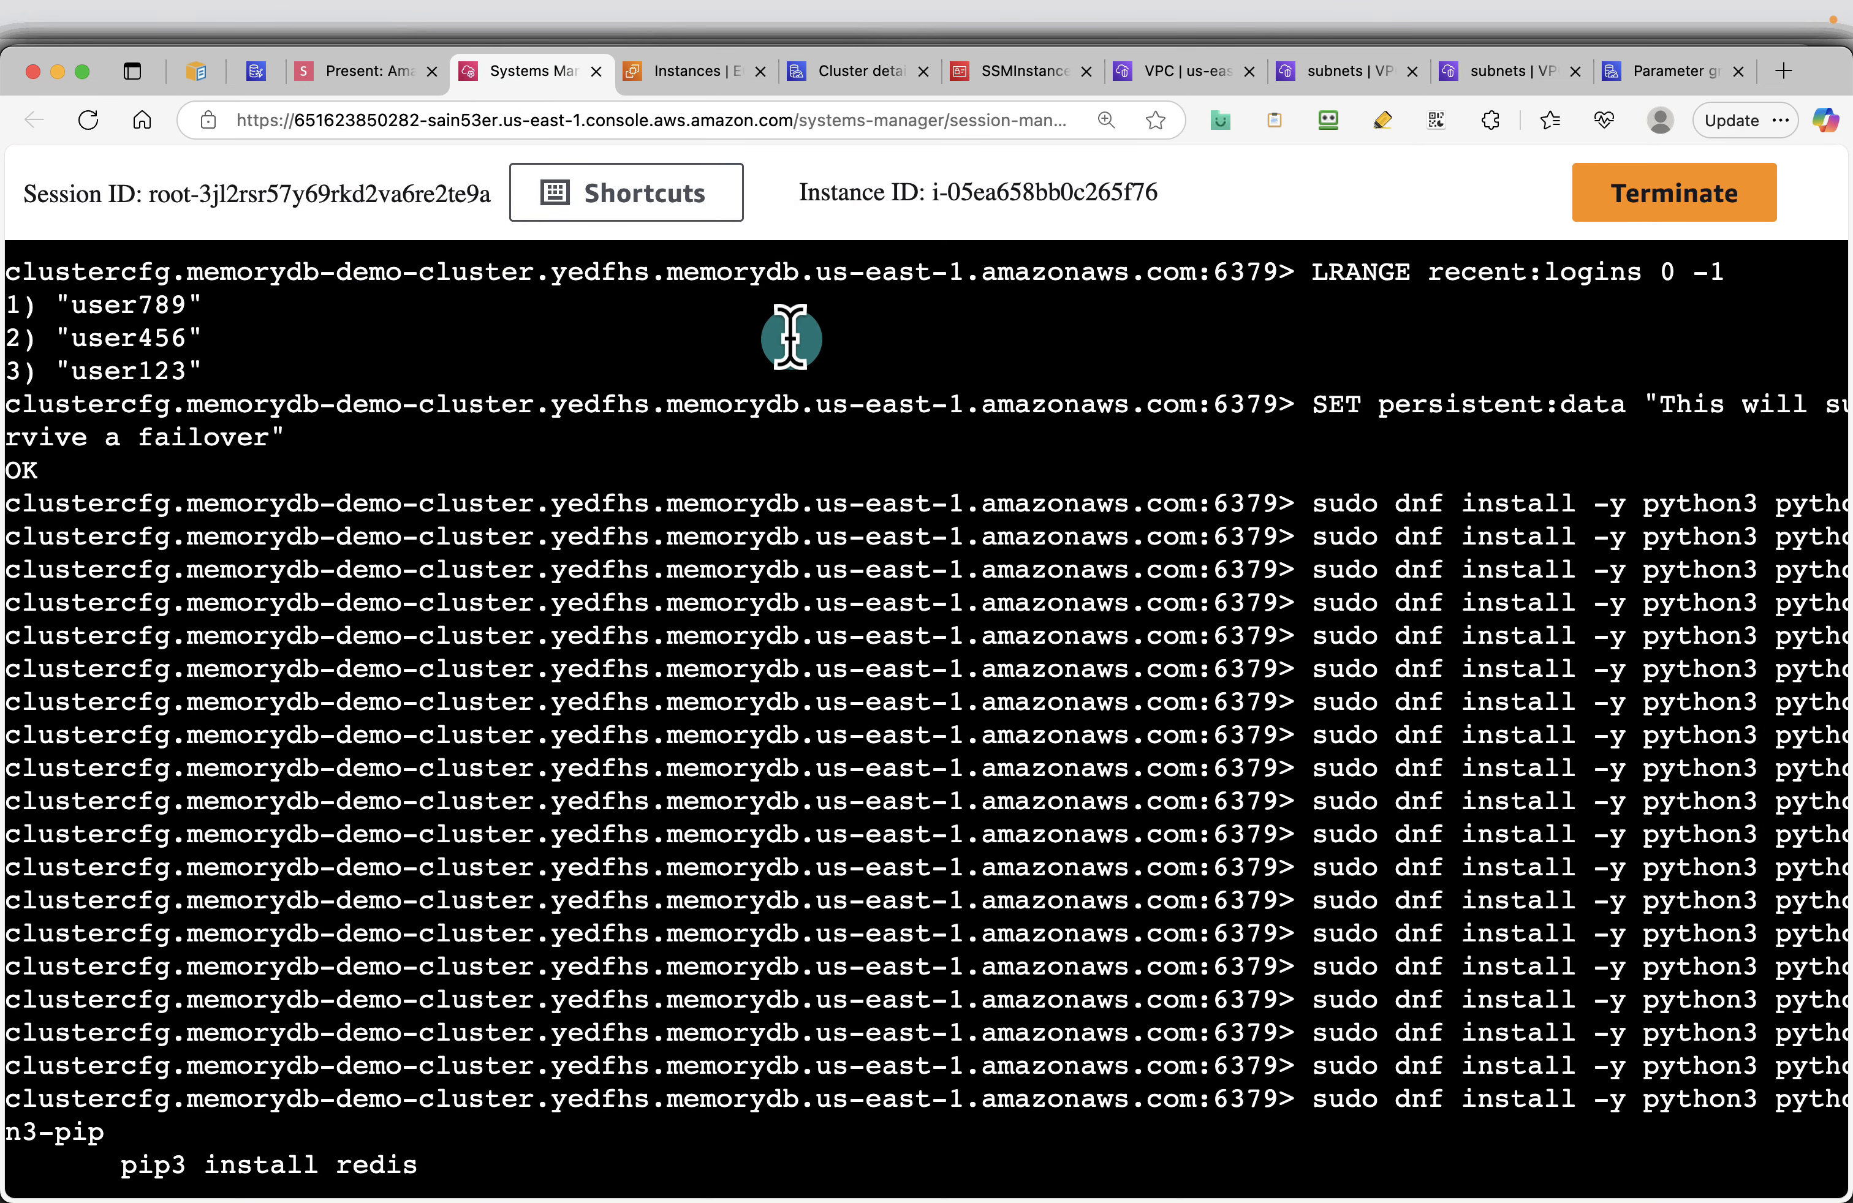
pyautogui.press('Return')
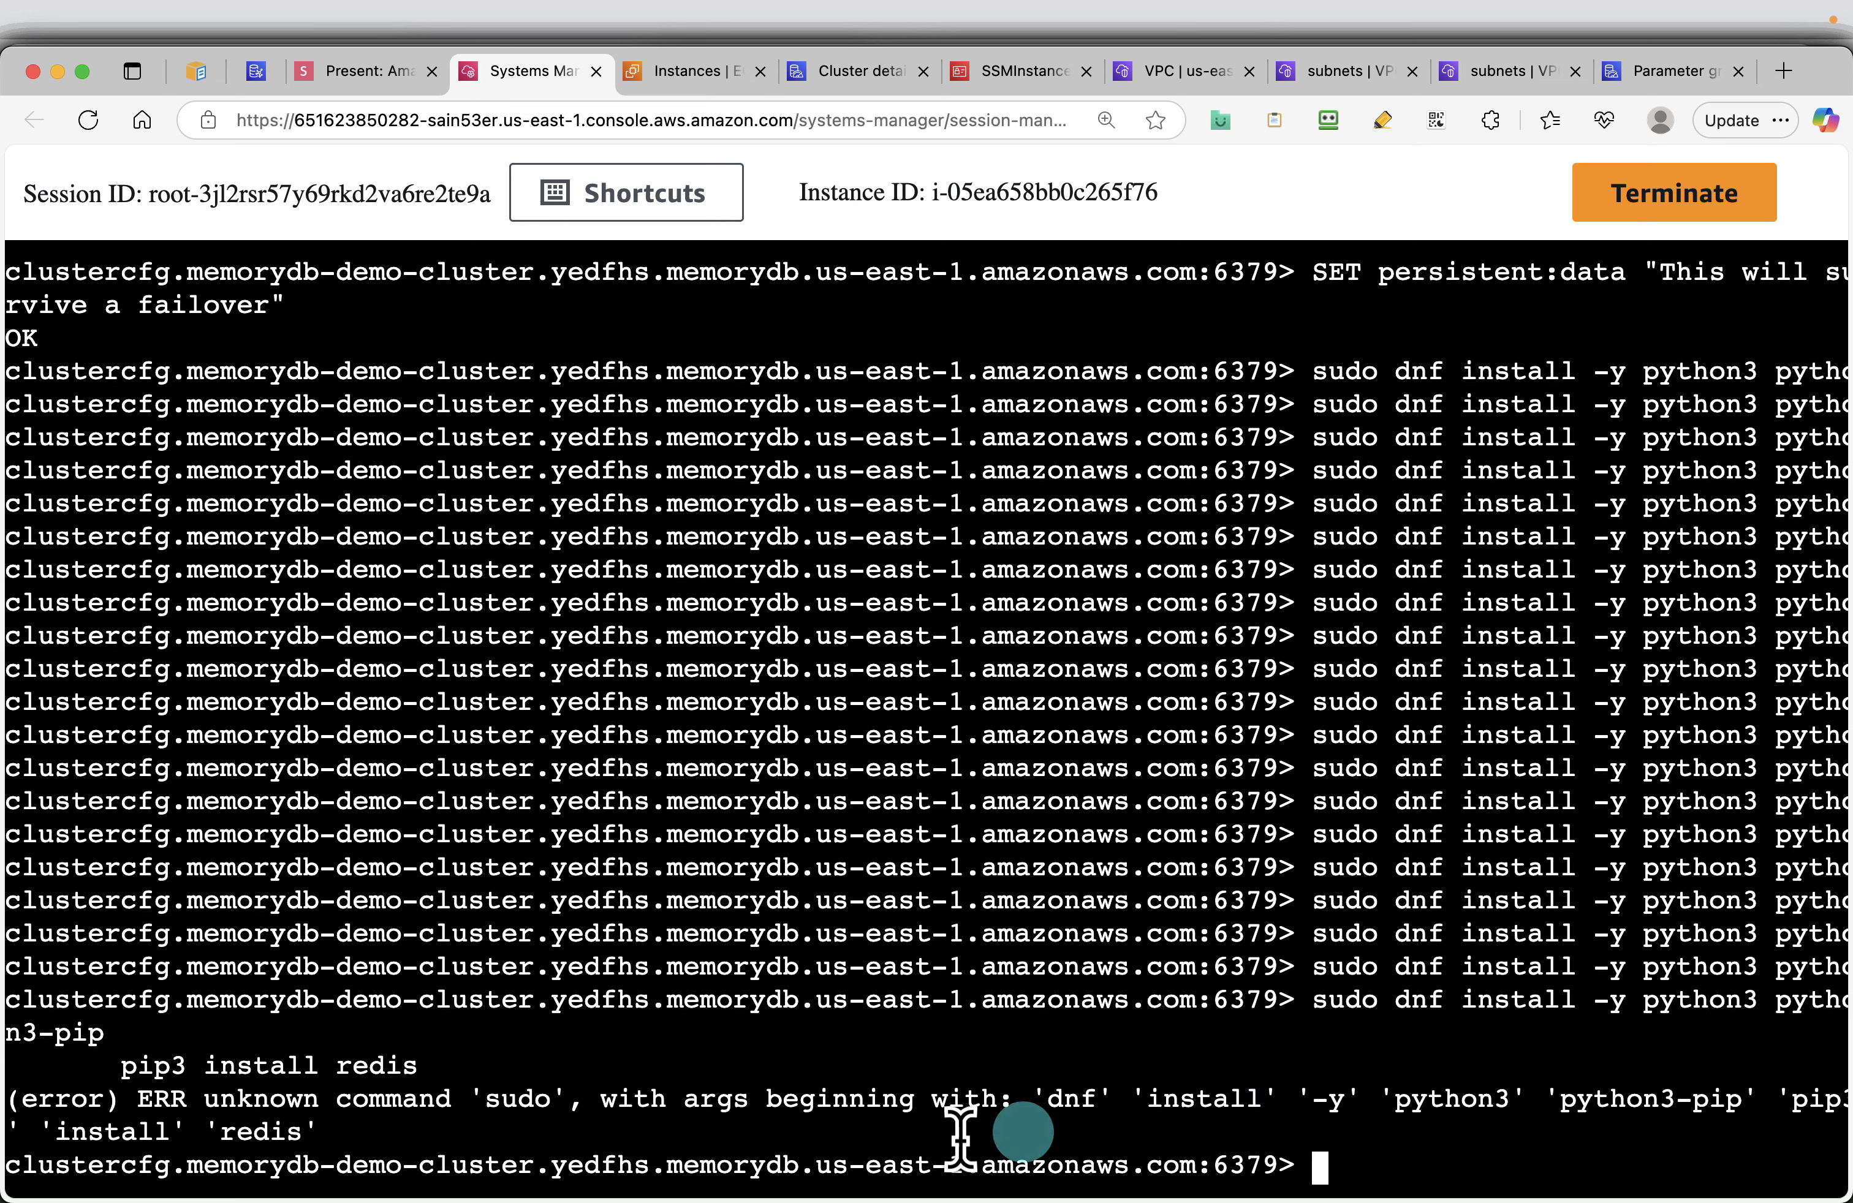
# Copy only the slide's "sudo dnf install -y python3 python3-pip" line and try to run it at the Redis prompt
pyautogui.click(360, 71)
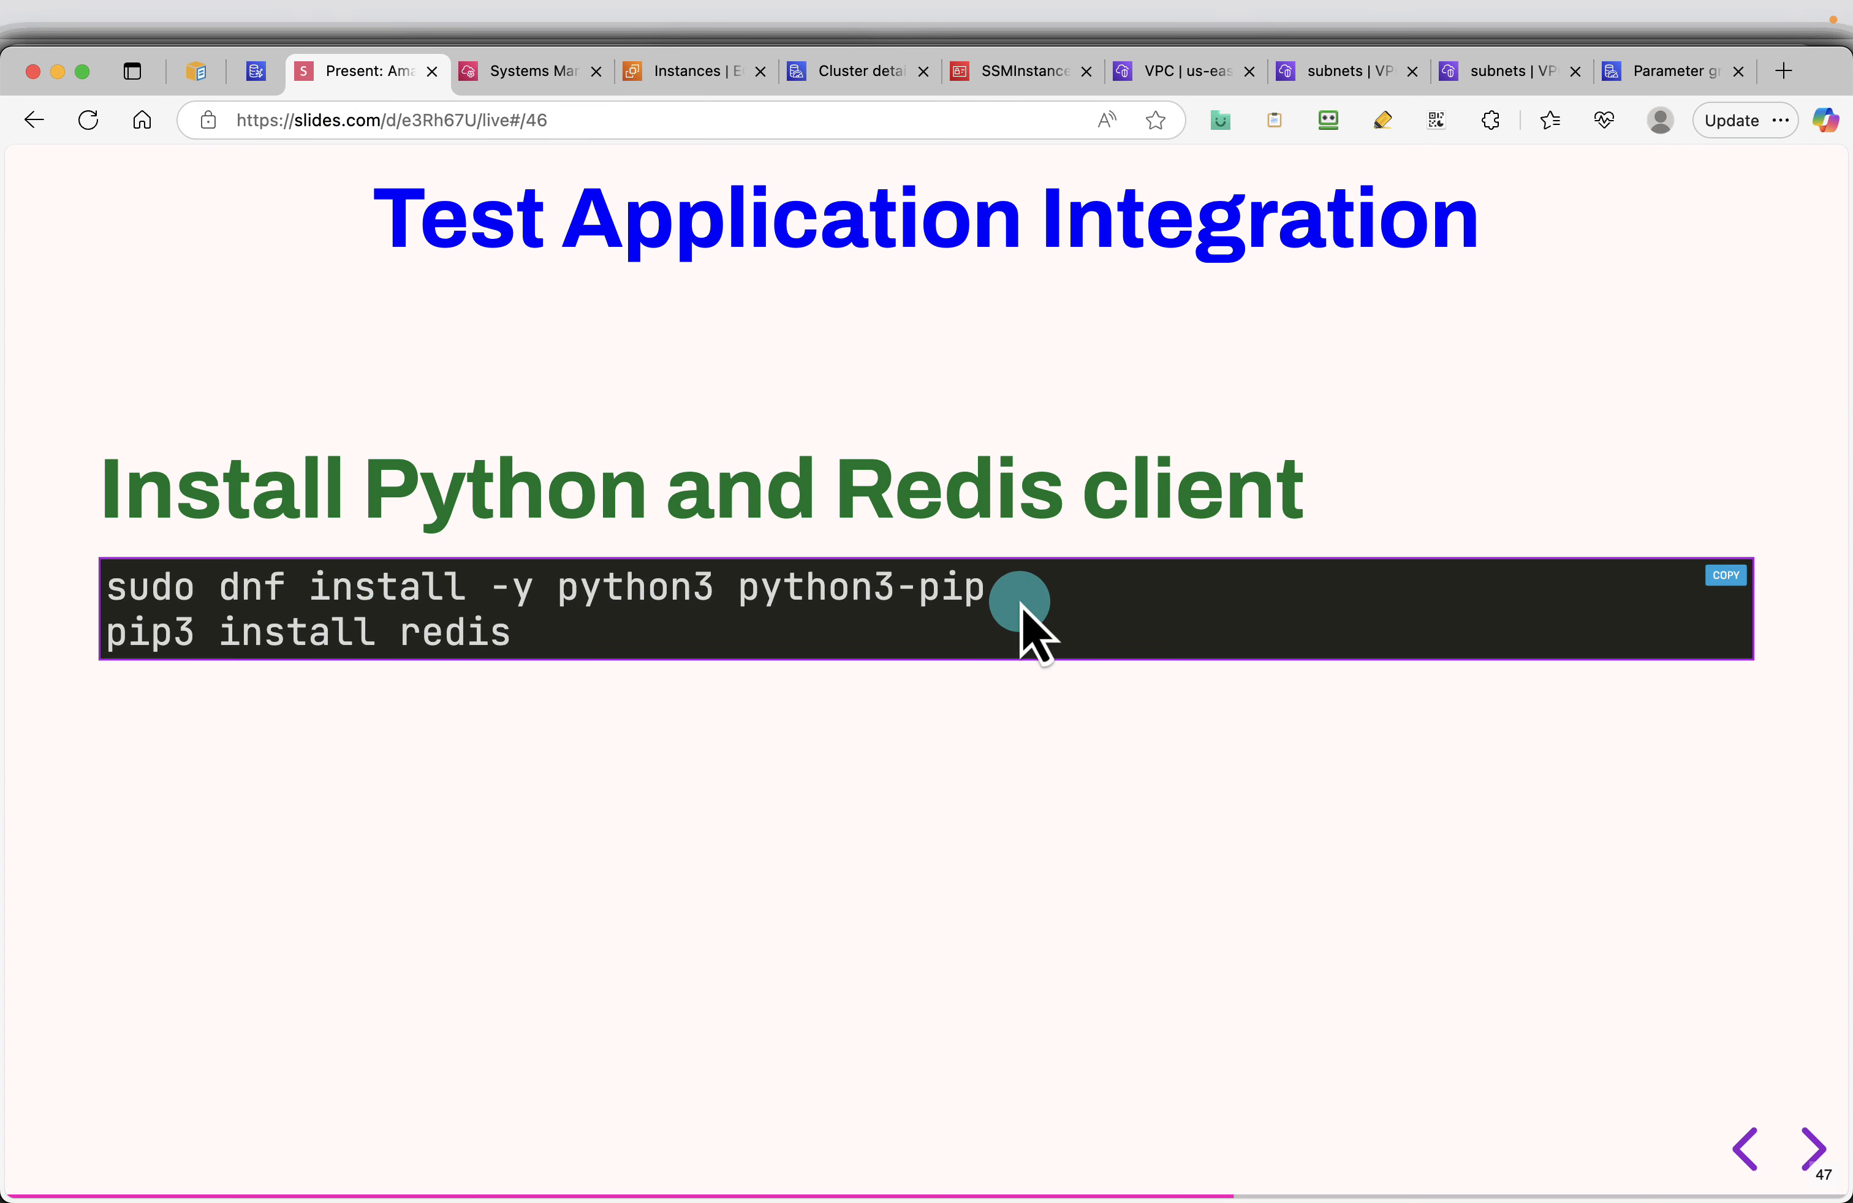
pyautogui.moveTo(1019, 606); pyautogui.dragTo(112, 595)
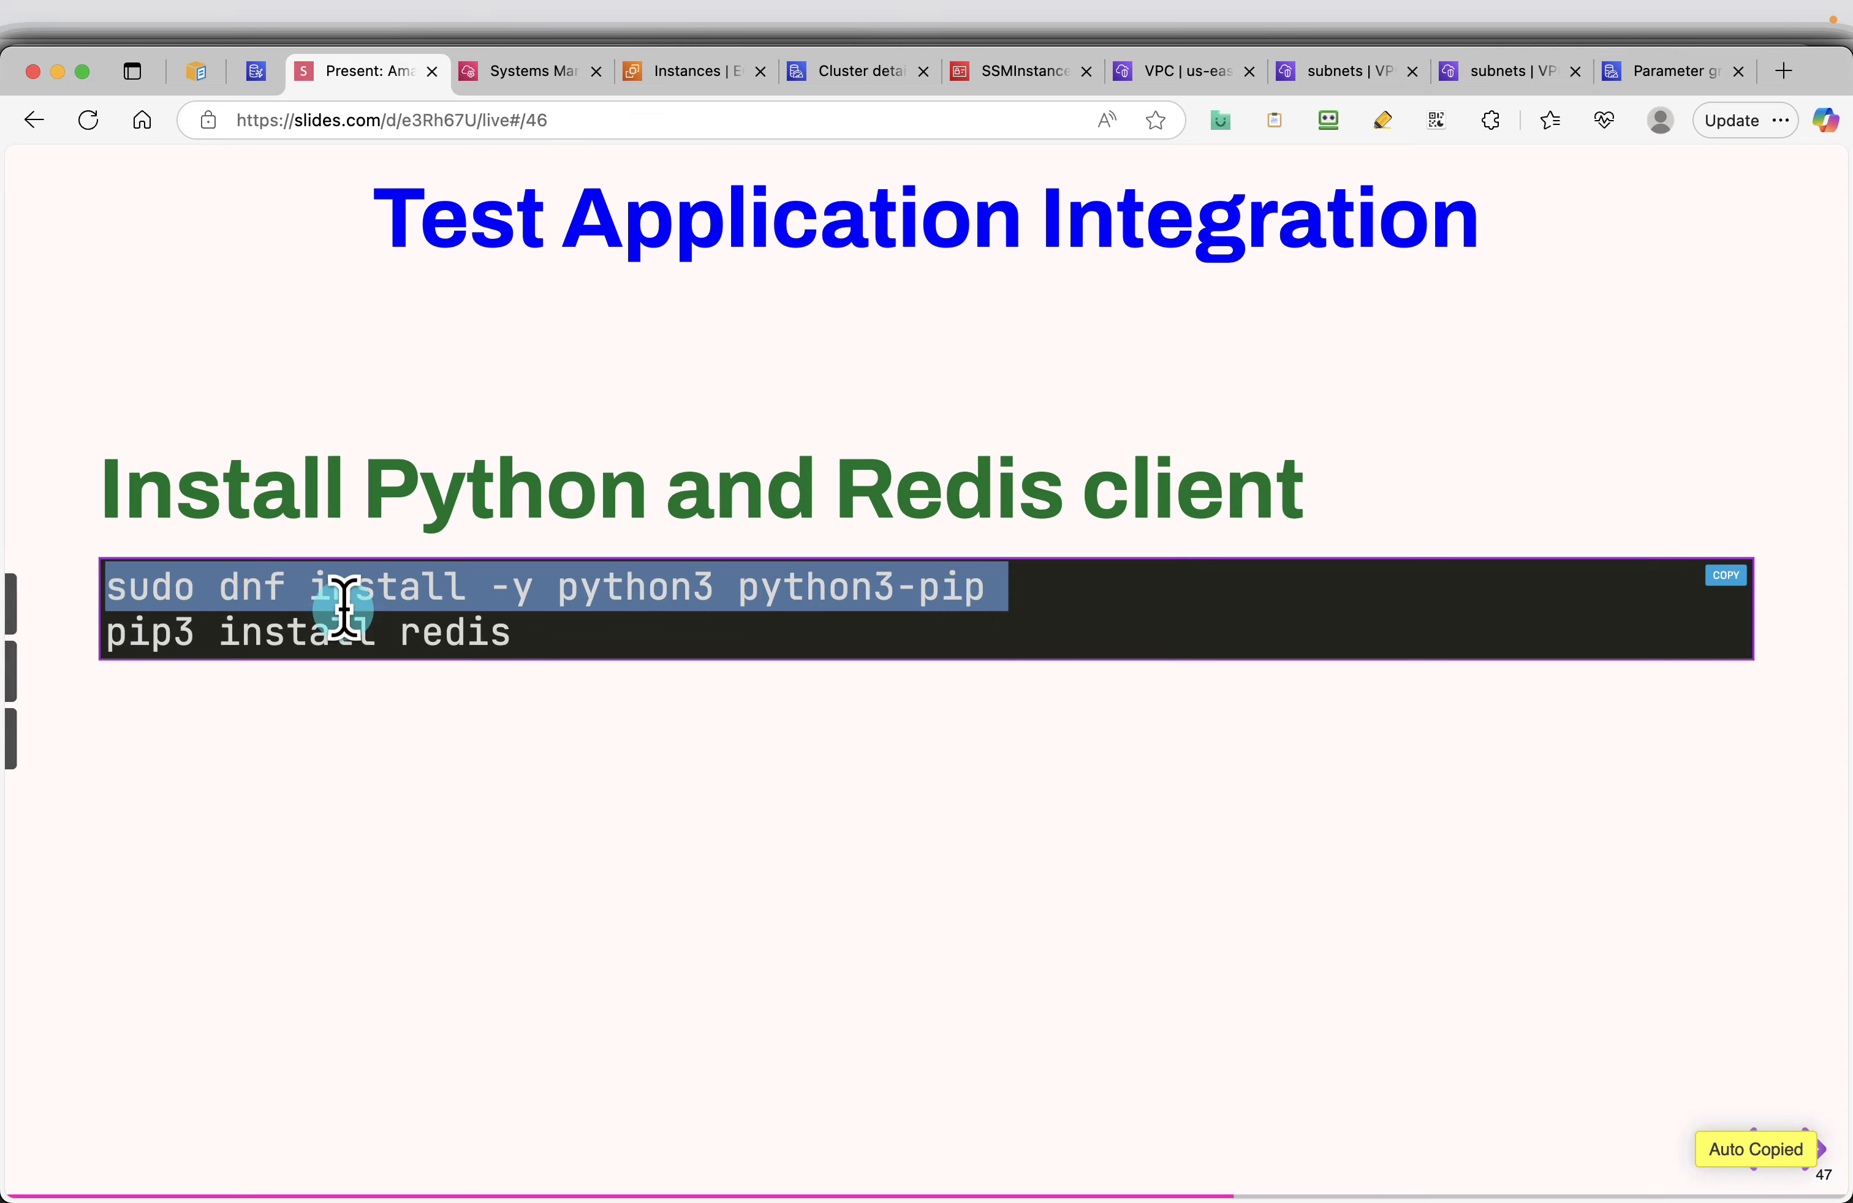
pyautogui.click(531, 73)
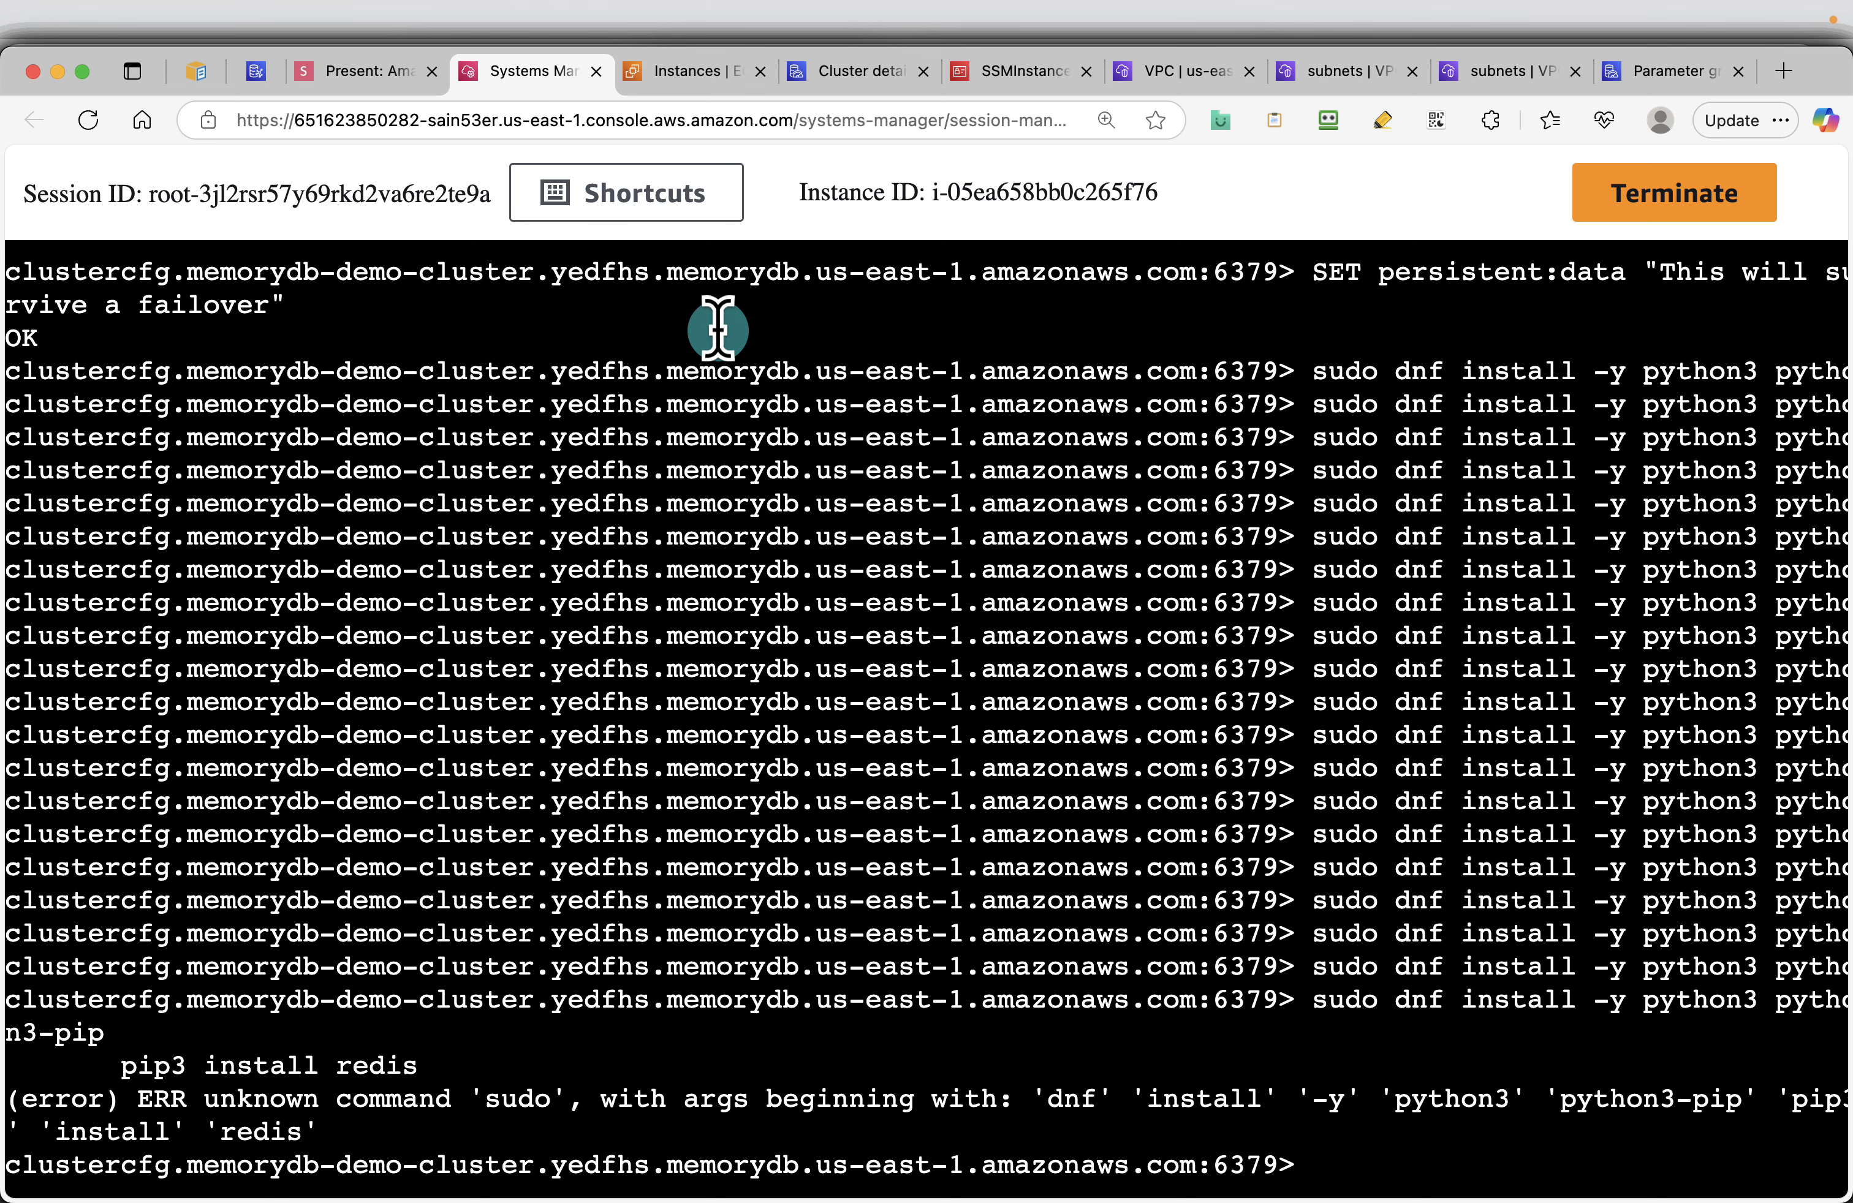
pyautogui.press('super+v')
pyautogui.press('Return')
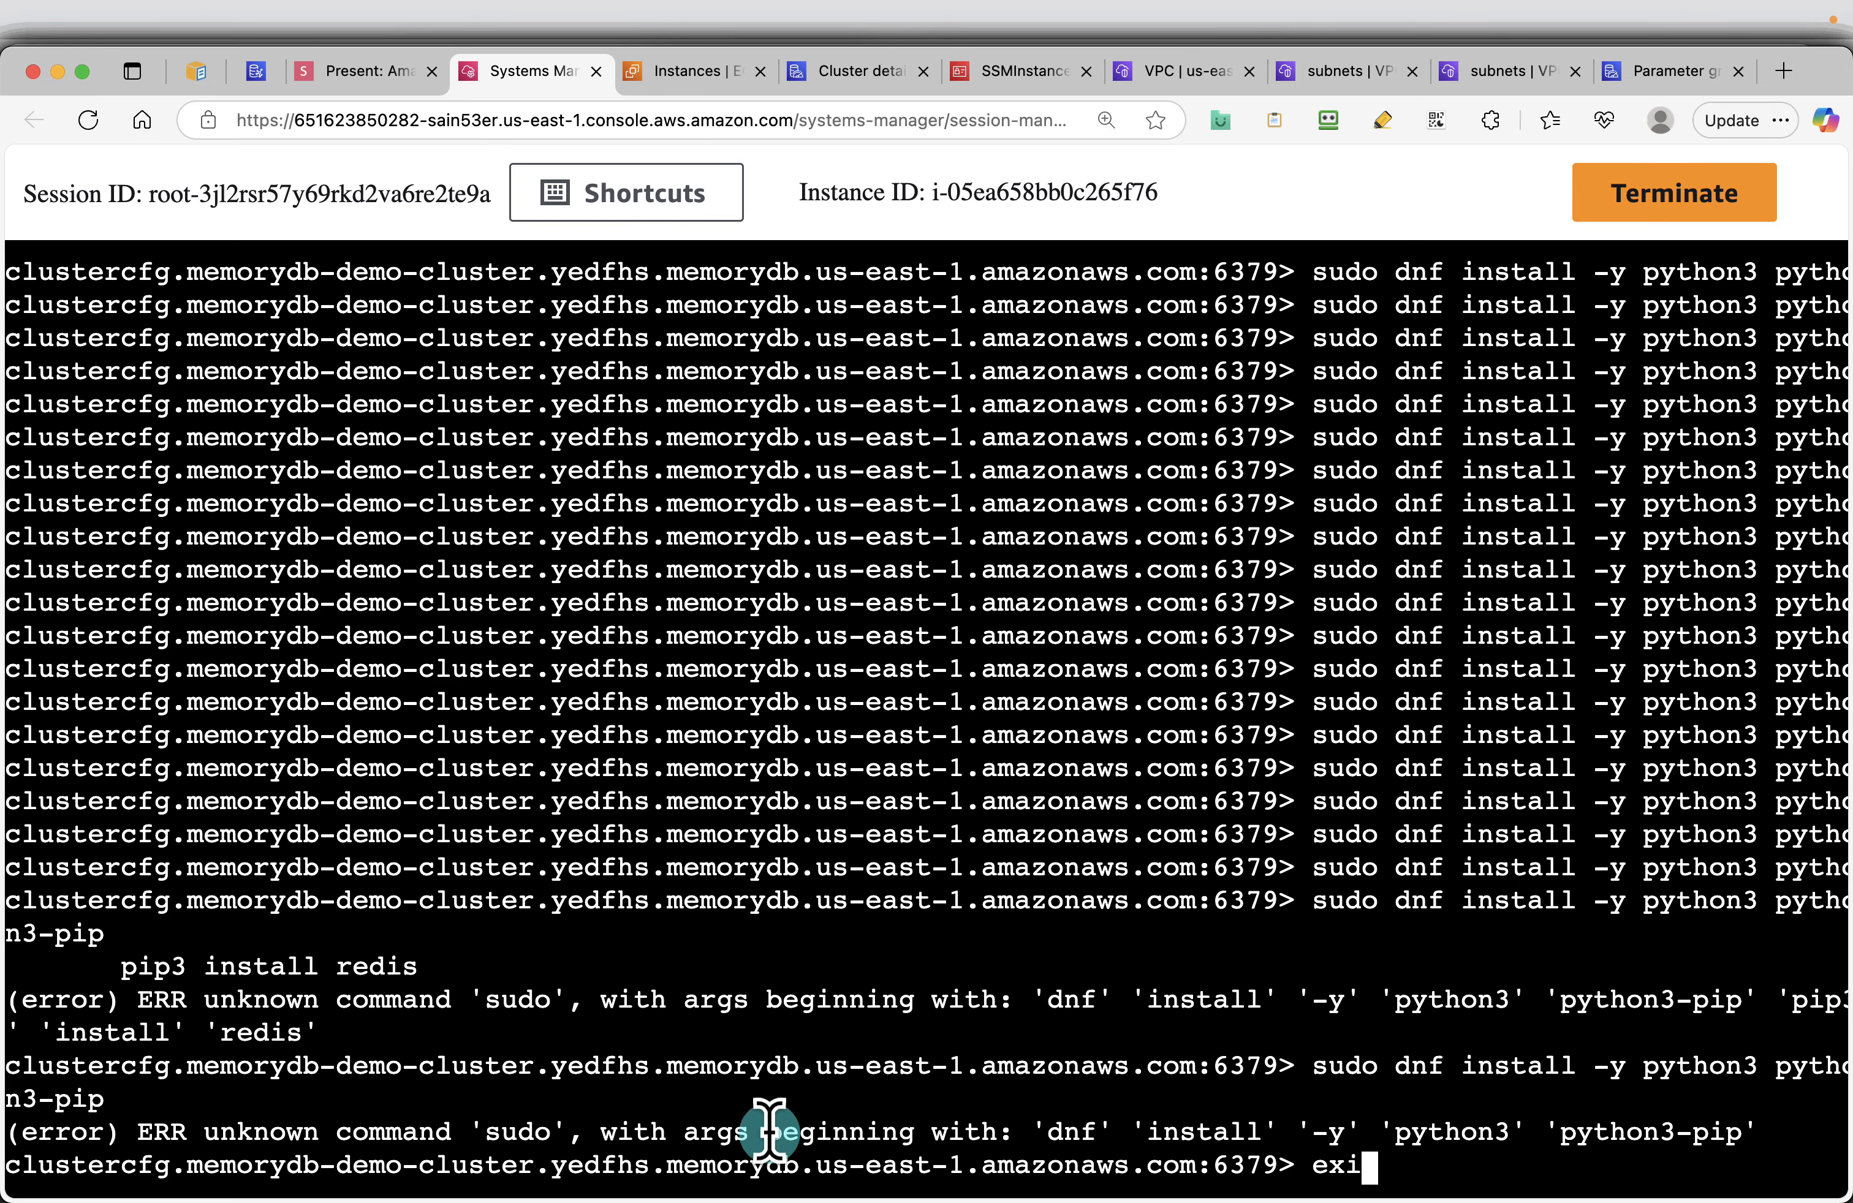
# Exit the Redis CLI to the shell and install python3 and python3-pip with sudo dnf install -y
pyautogui.press('Return')
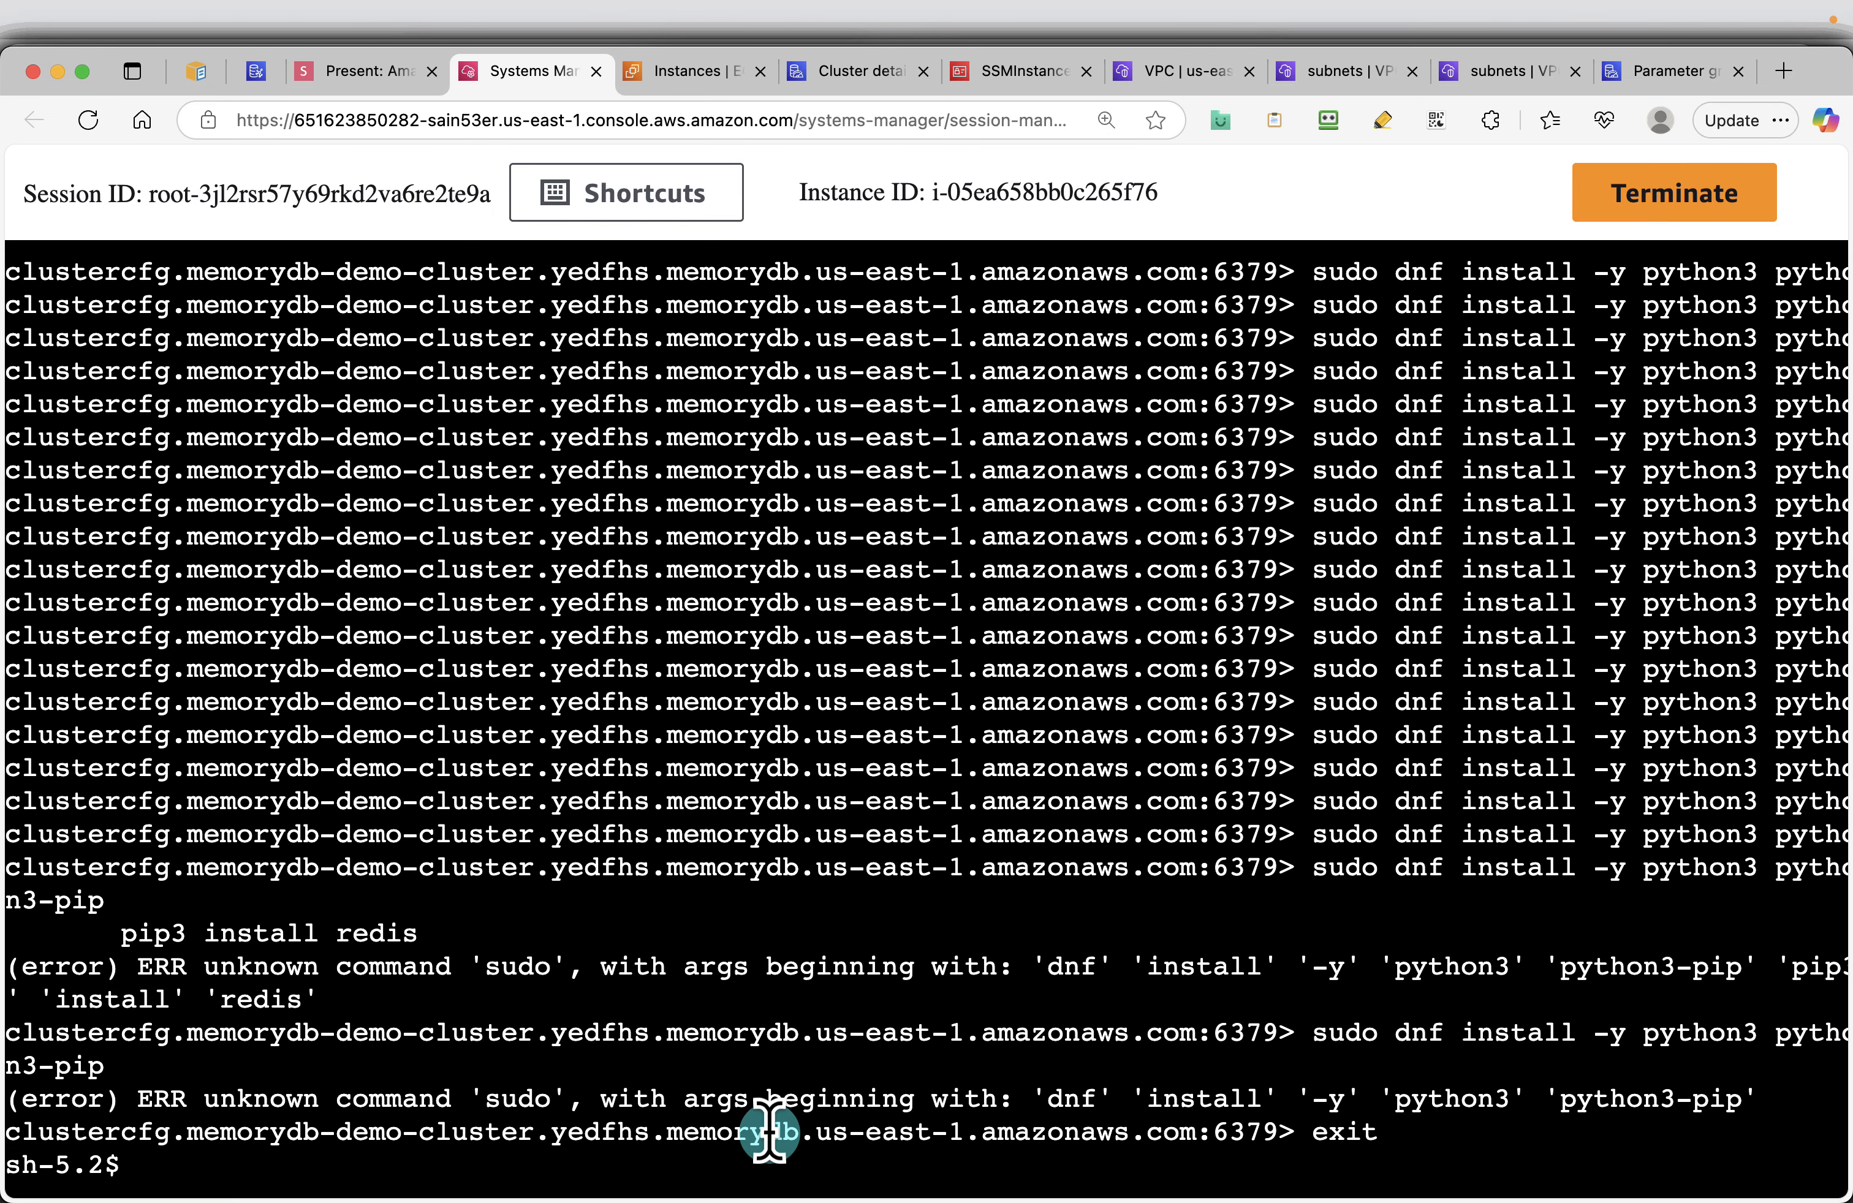
pyautogui.press('super+v')
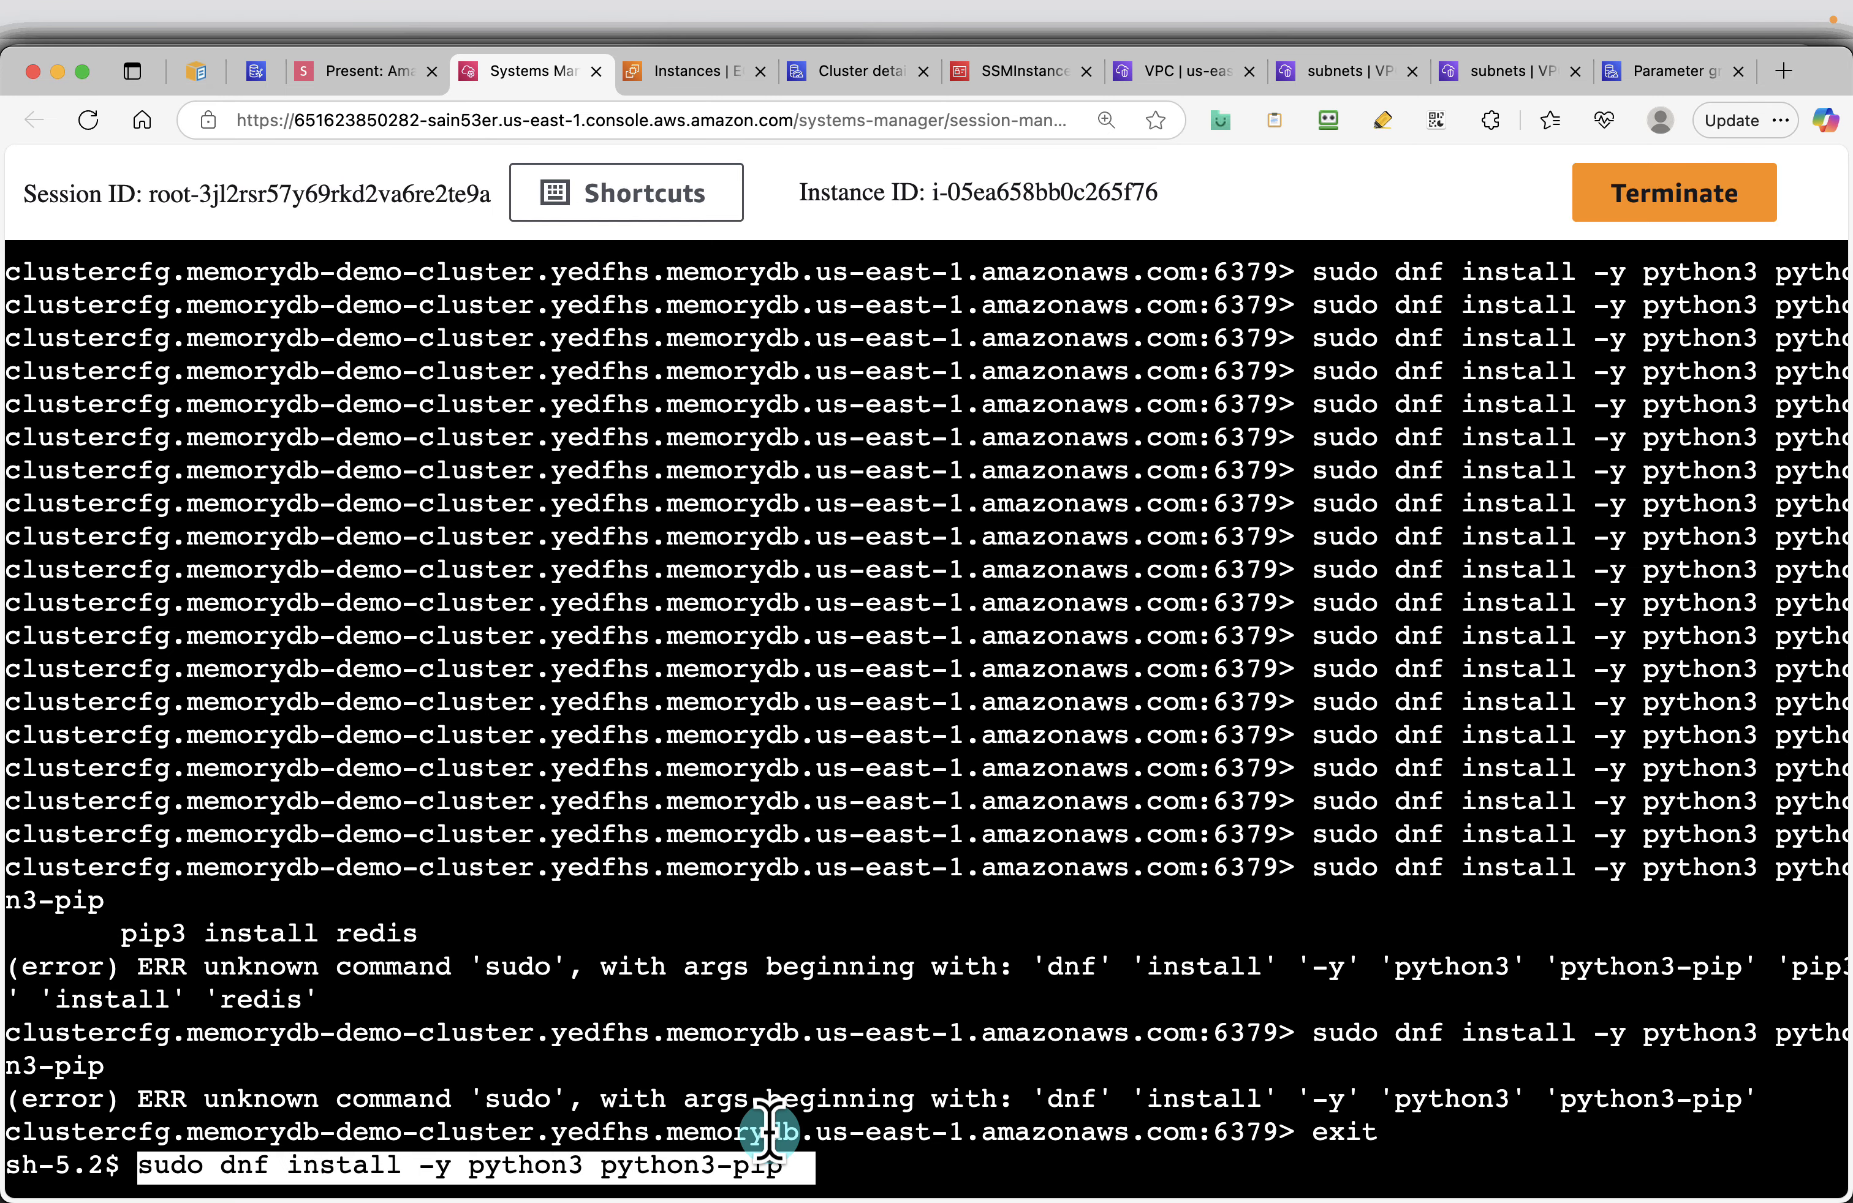
pyautogui.press('Return')
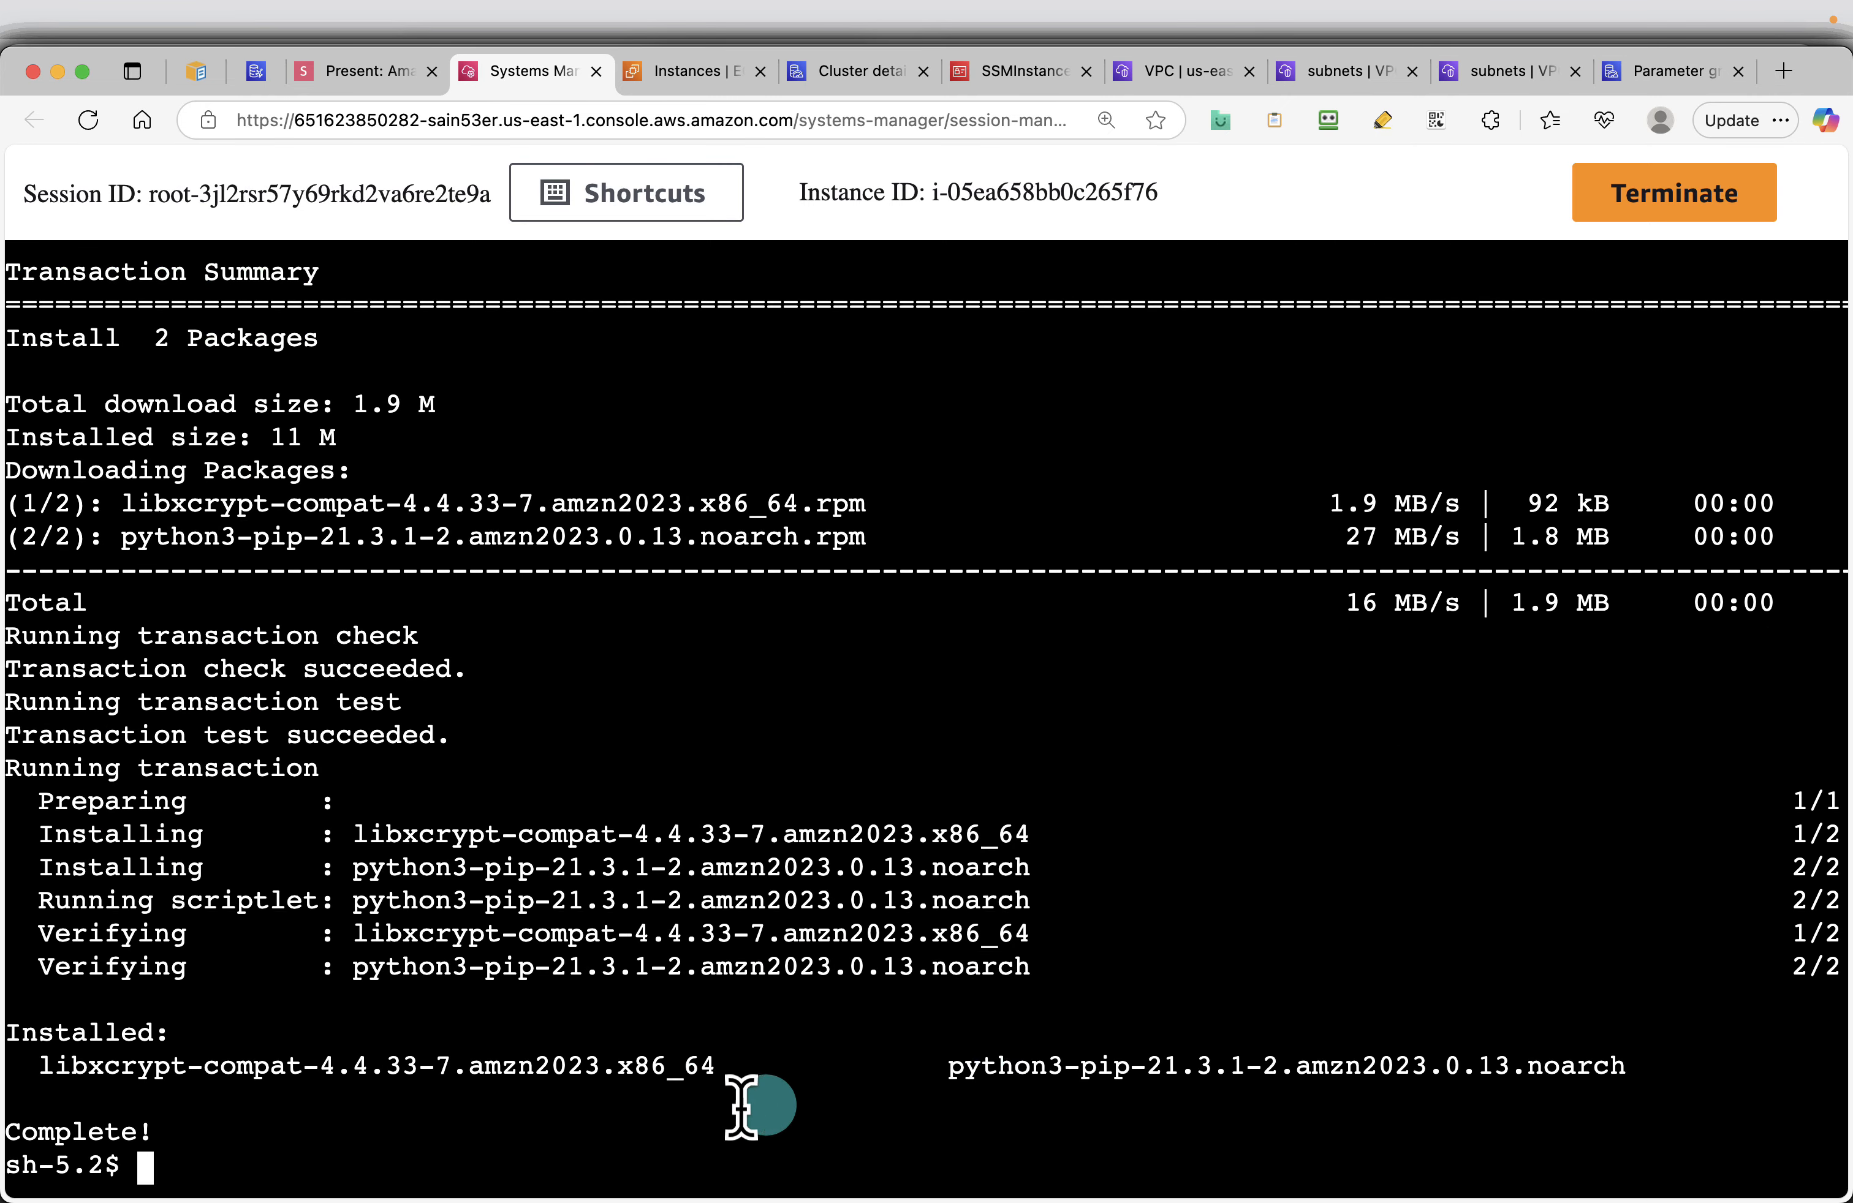
# Install the Redis client in the shell session using the slide's "pip3 install redis" command
pyautogui.click(327, 79)
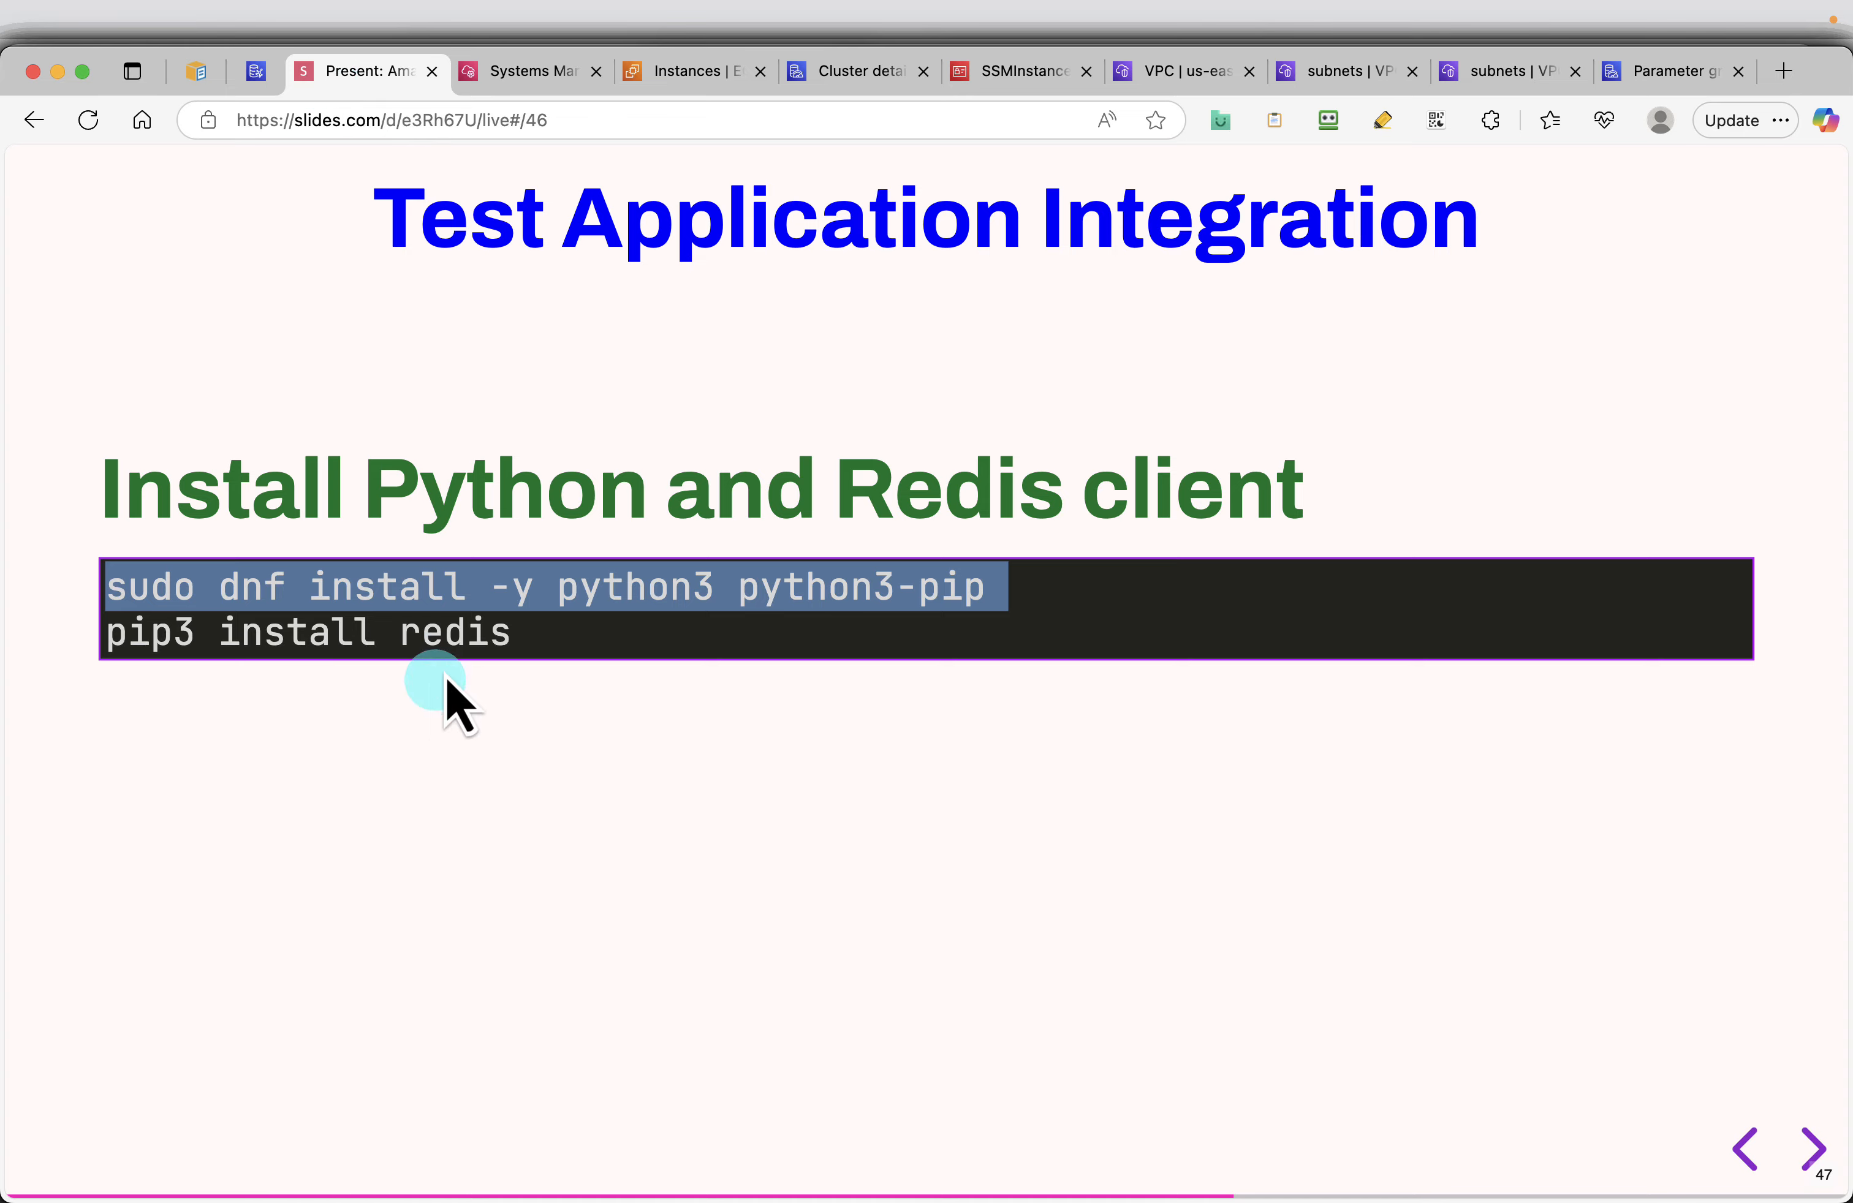
pyautogui.moveTo(535, 635); pyautogui.dragTo(103, 630)
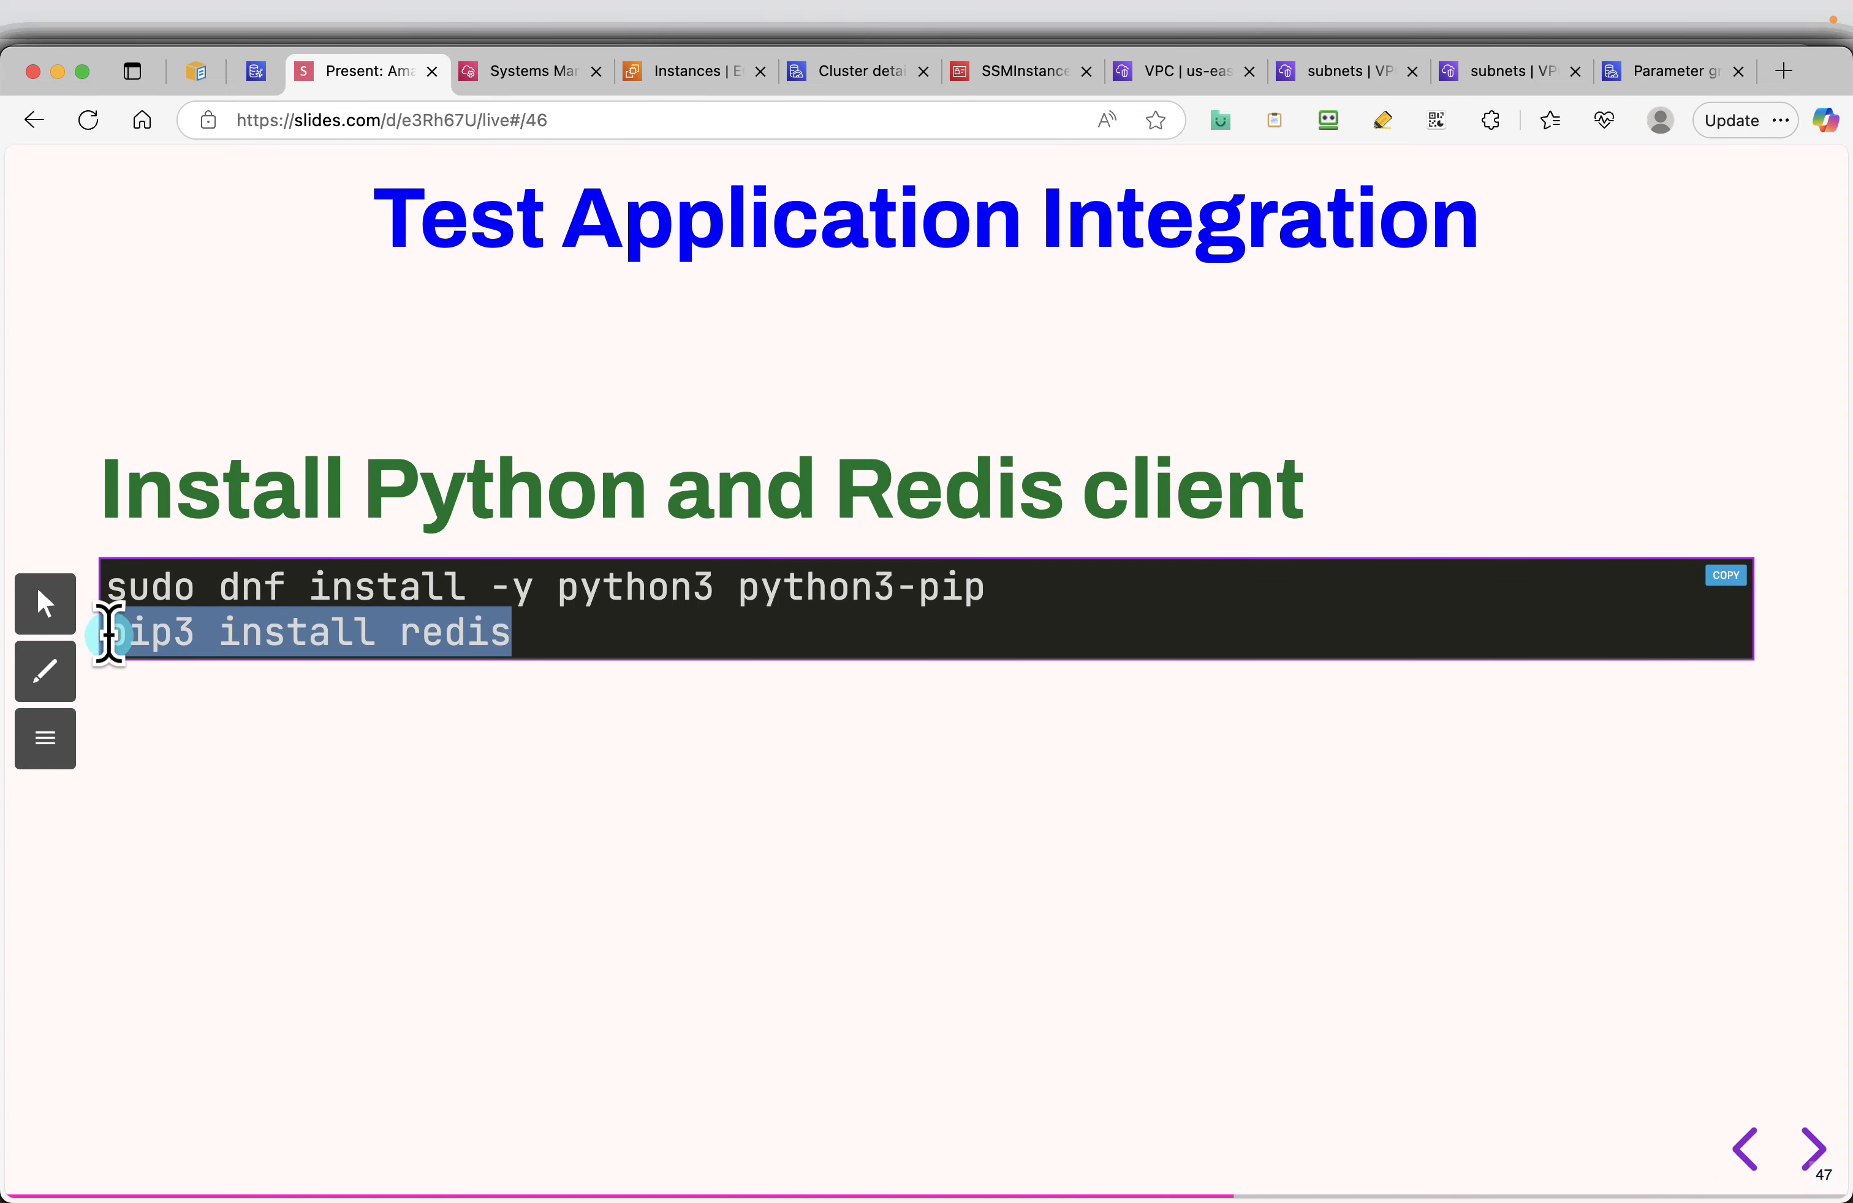
pyautogui.click(523, 74)
pyautogui.press('super+v')
pyautogui.press('Return')
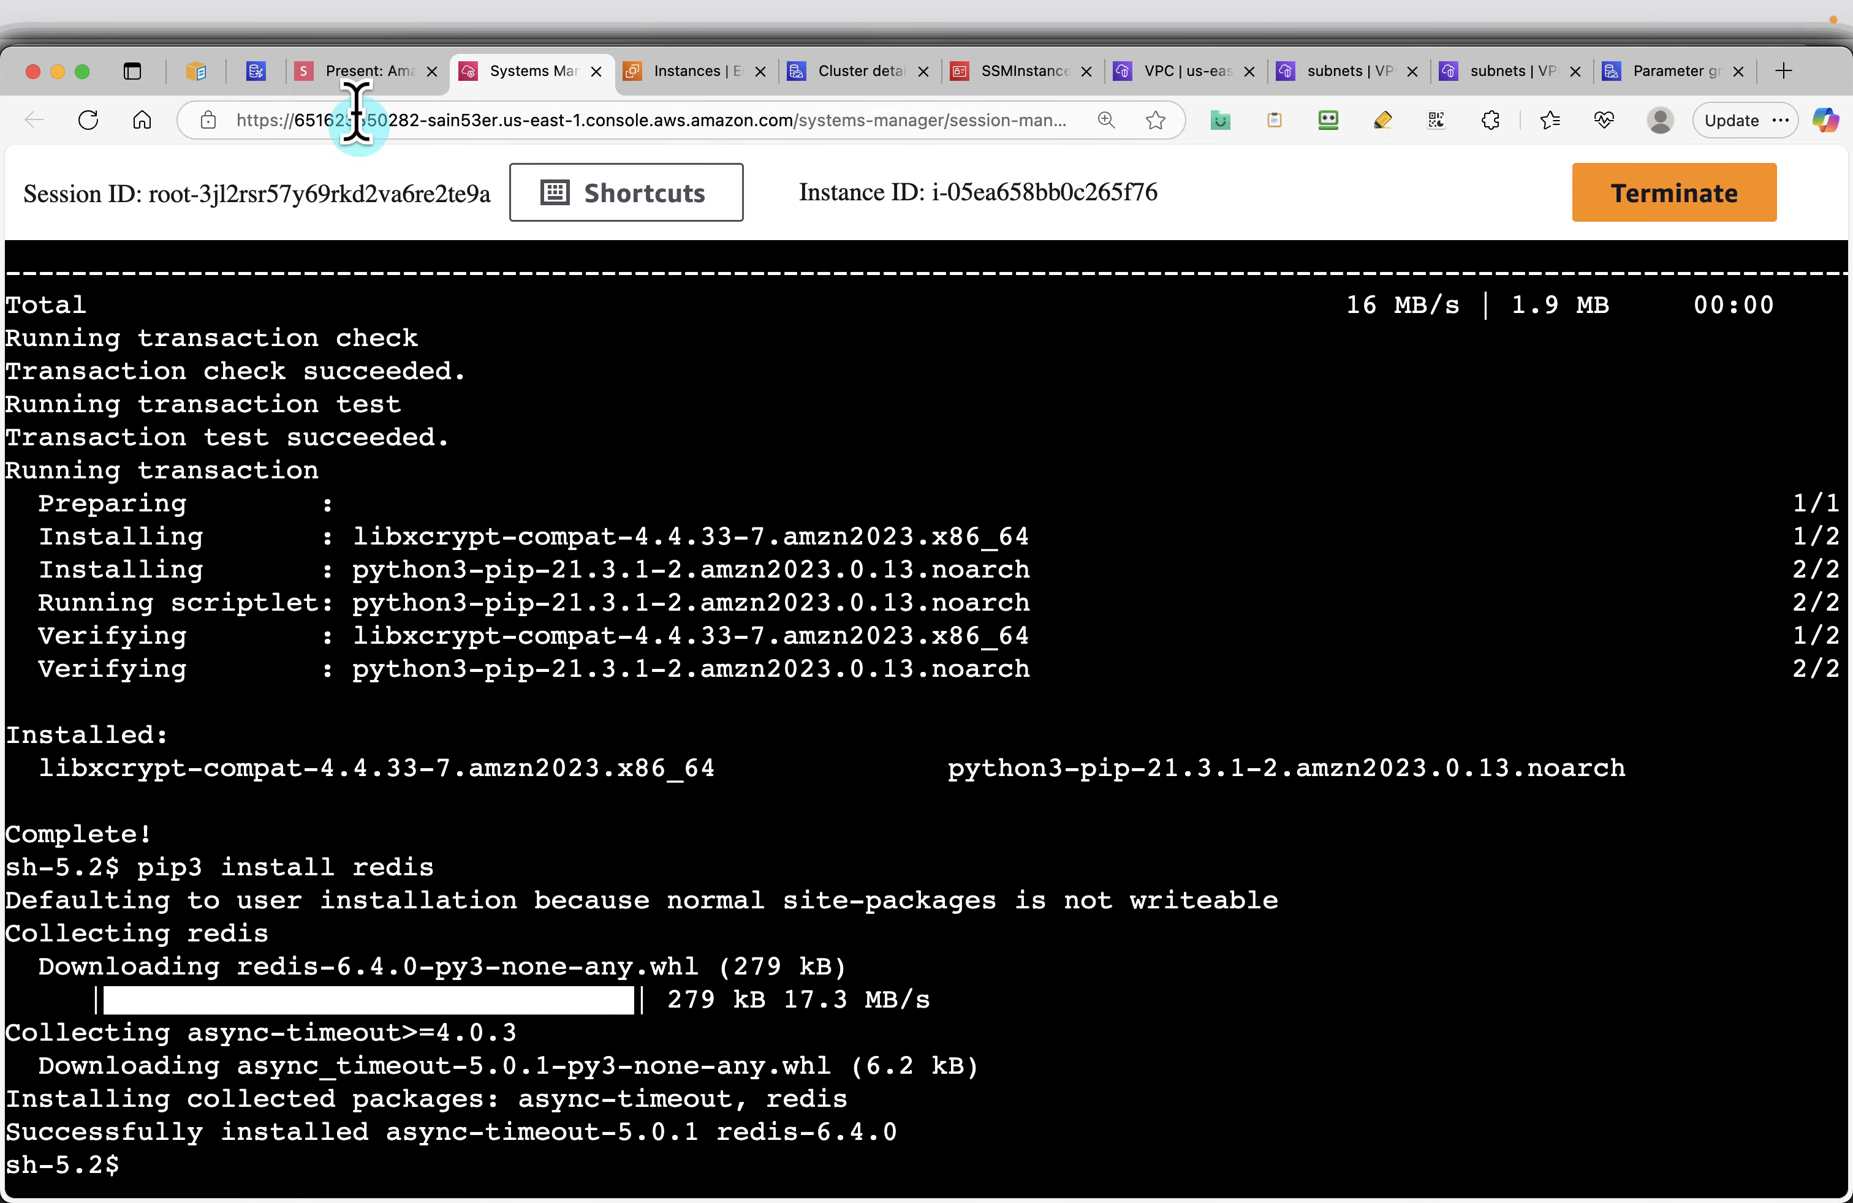
# Bring up the test_memorydb.py script on the following slide and examine its imports and command-line argument check
pyautogui.click(360, 75)
pyautogui.click(1810, 1143)
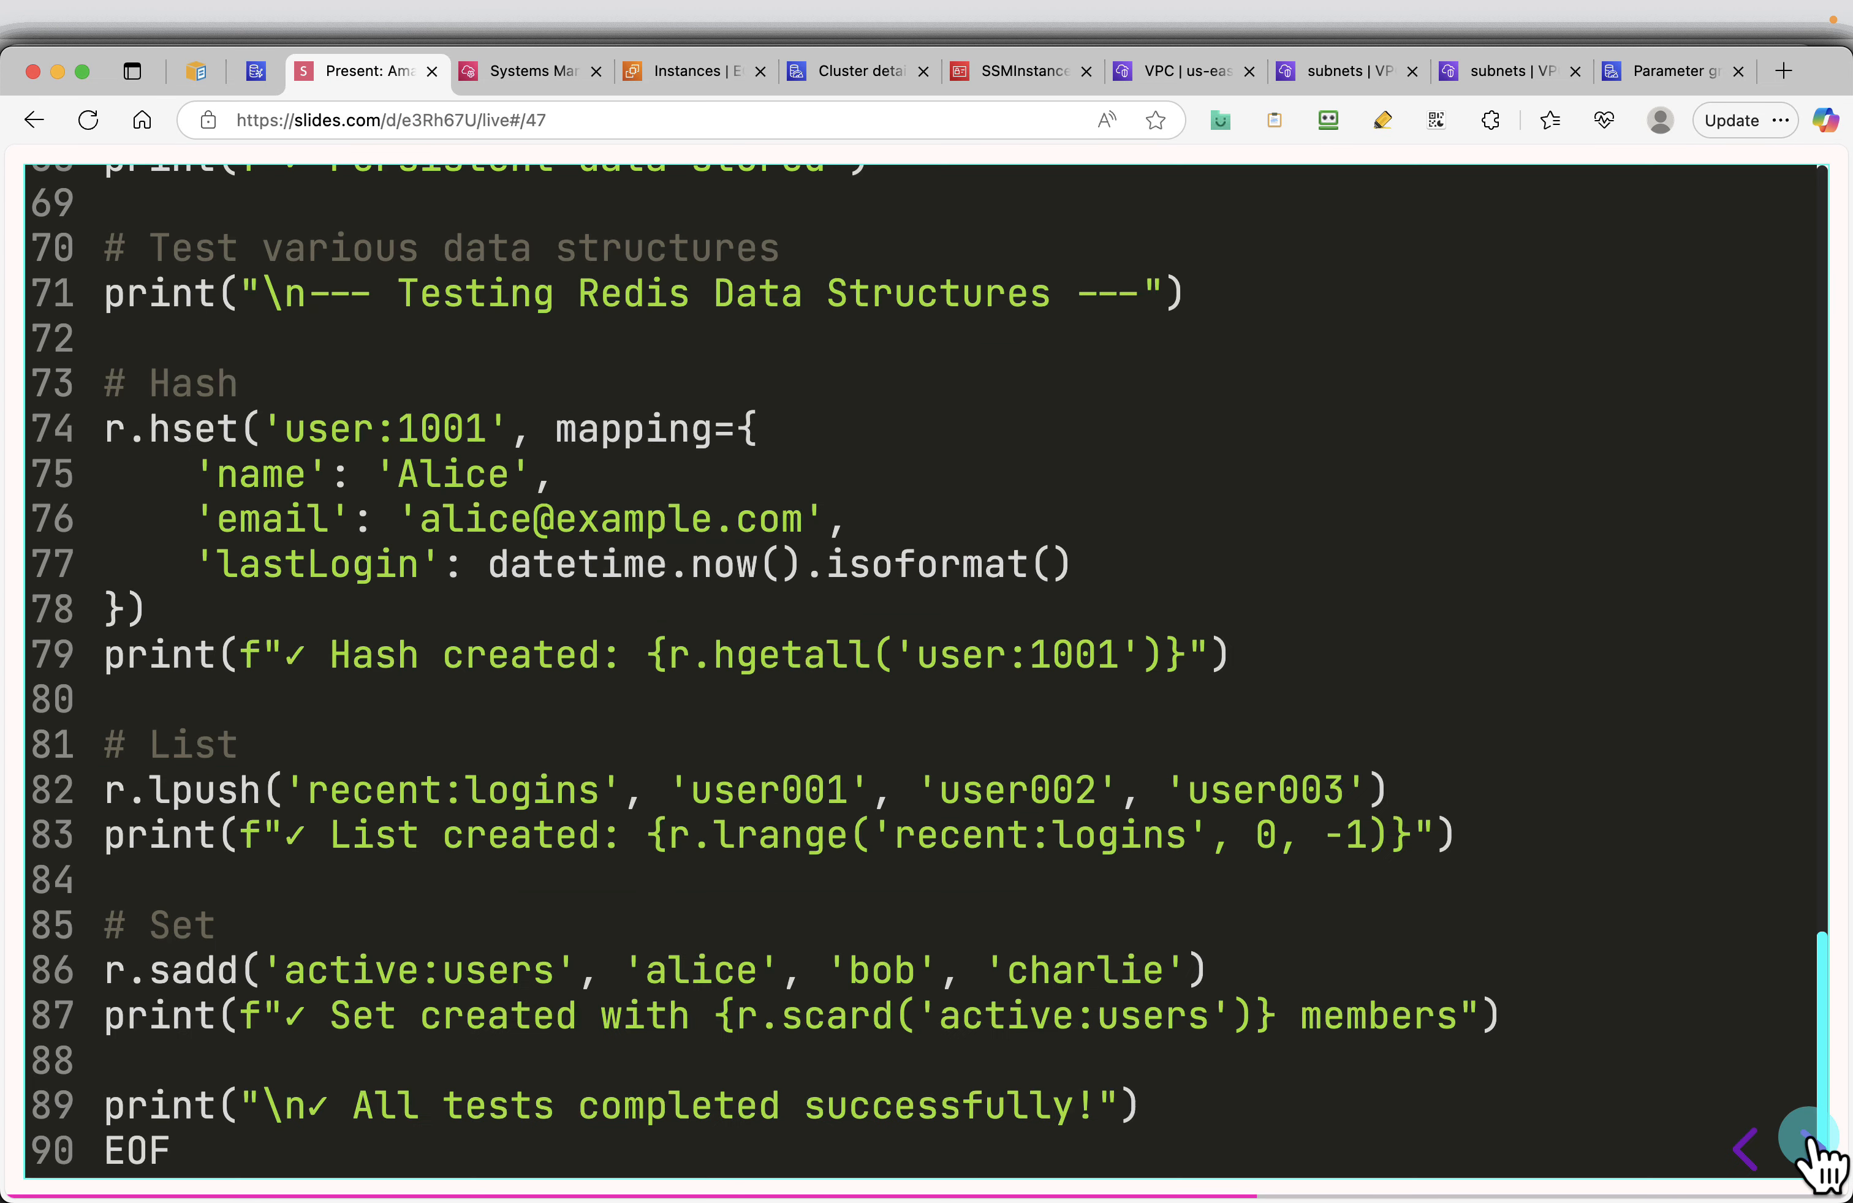
pyautogui.scroll(15, 1445, 750)
pyautogui.scroll(4, 1456, 769)
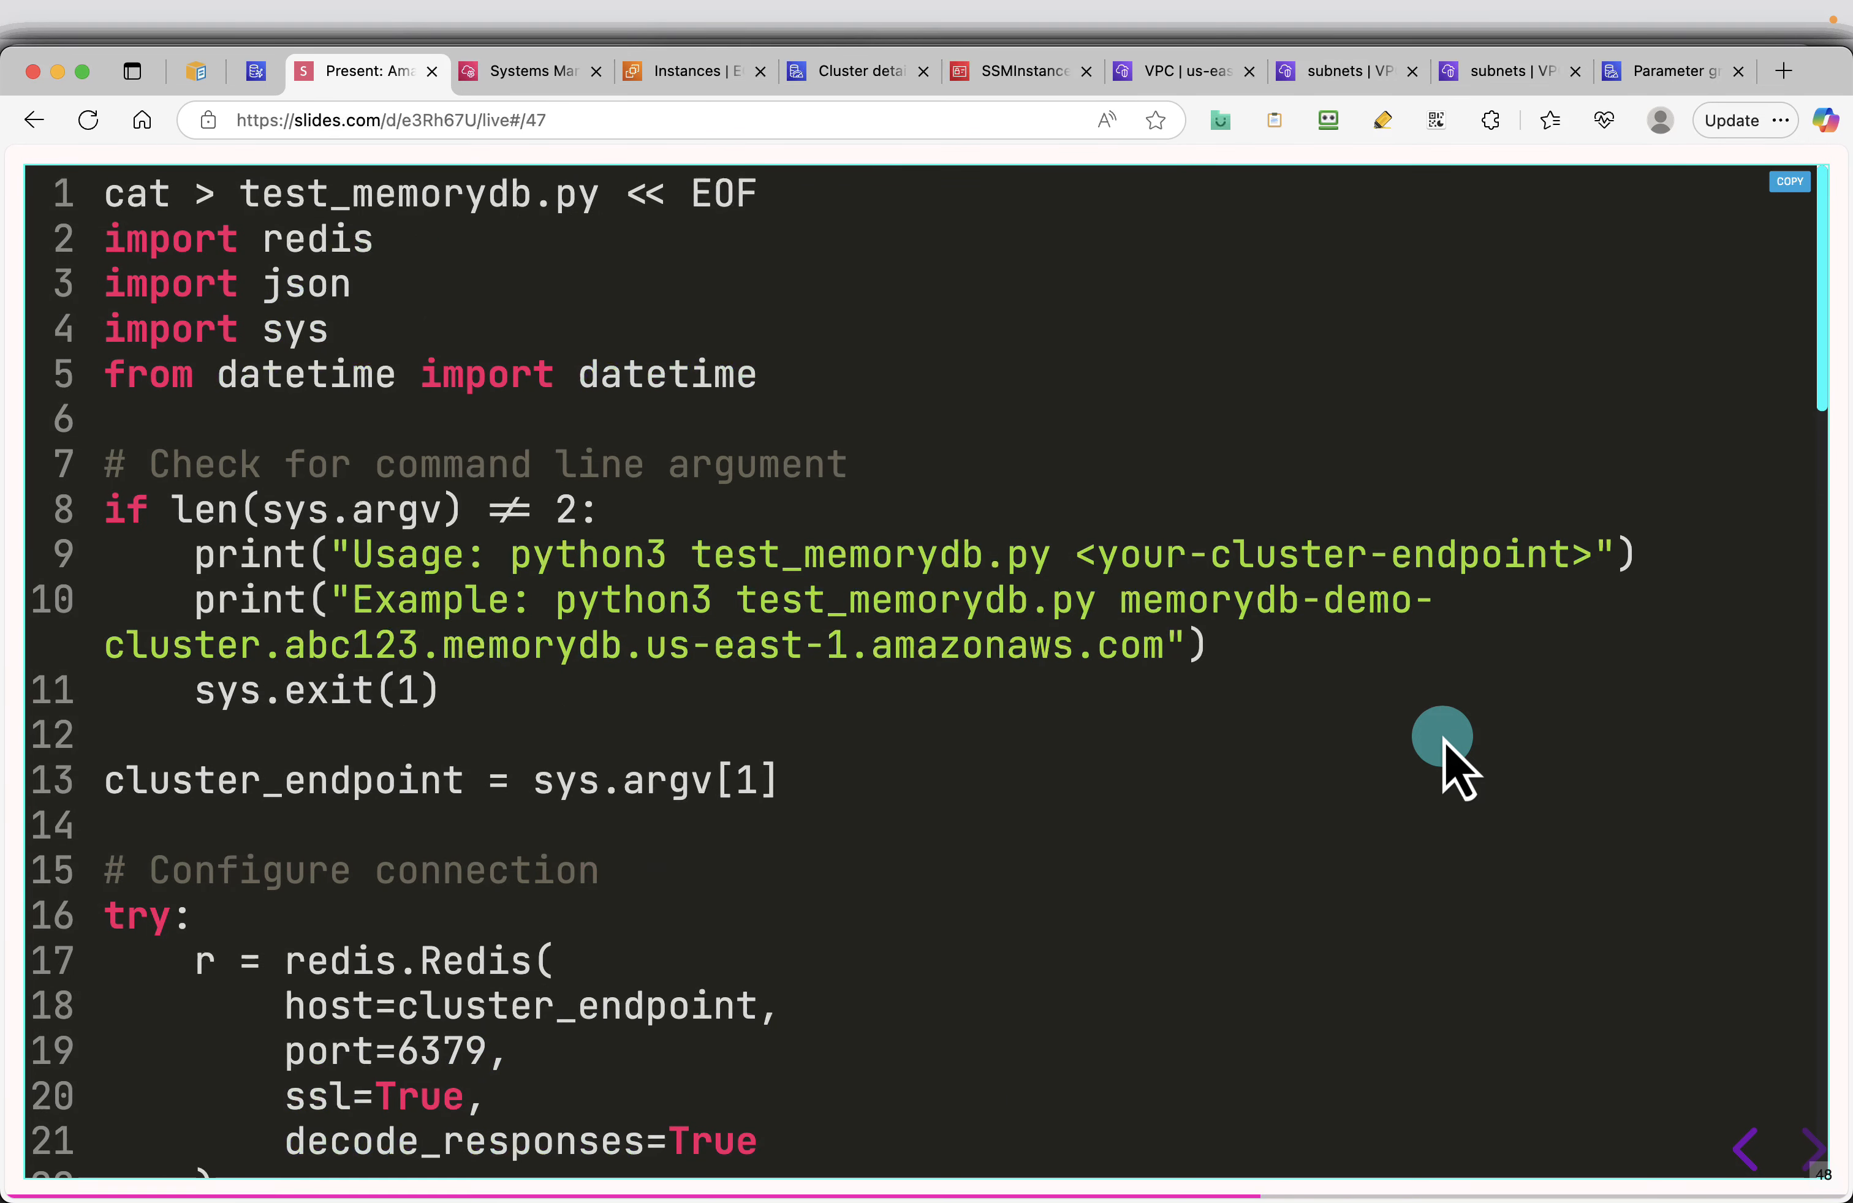
pyautogui.press('Right')
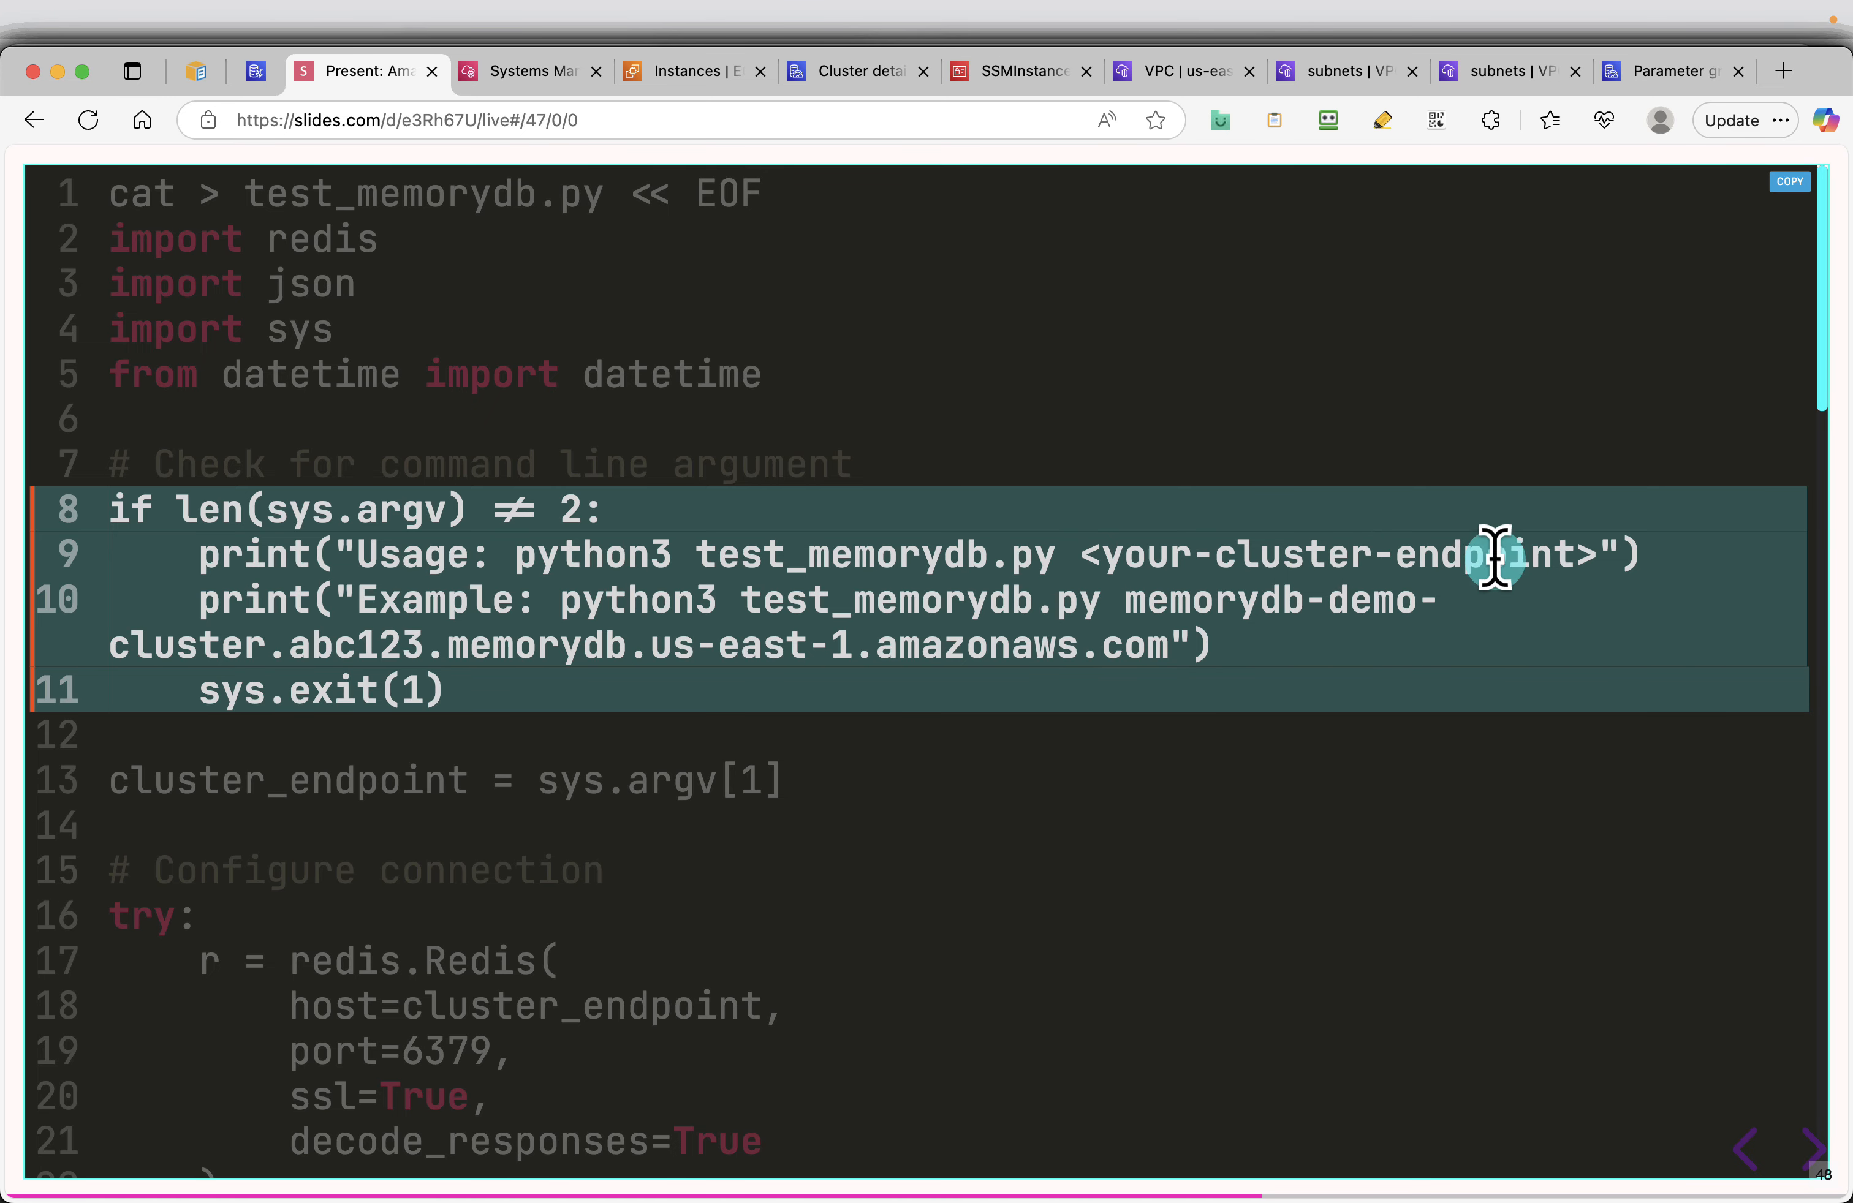
# Examine the script's redis.Redis connection settings, the r.ping() connection test and the ConnectionError handling
pyautogui.press('Right')
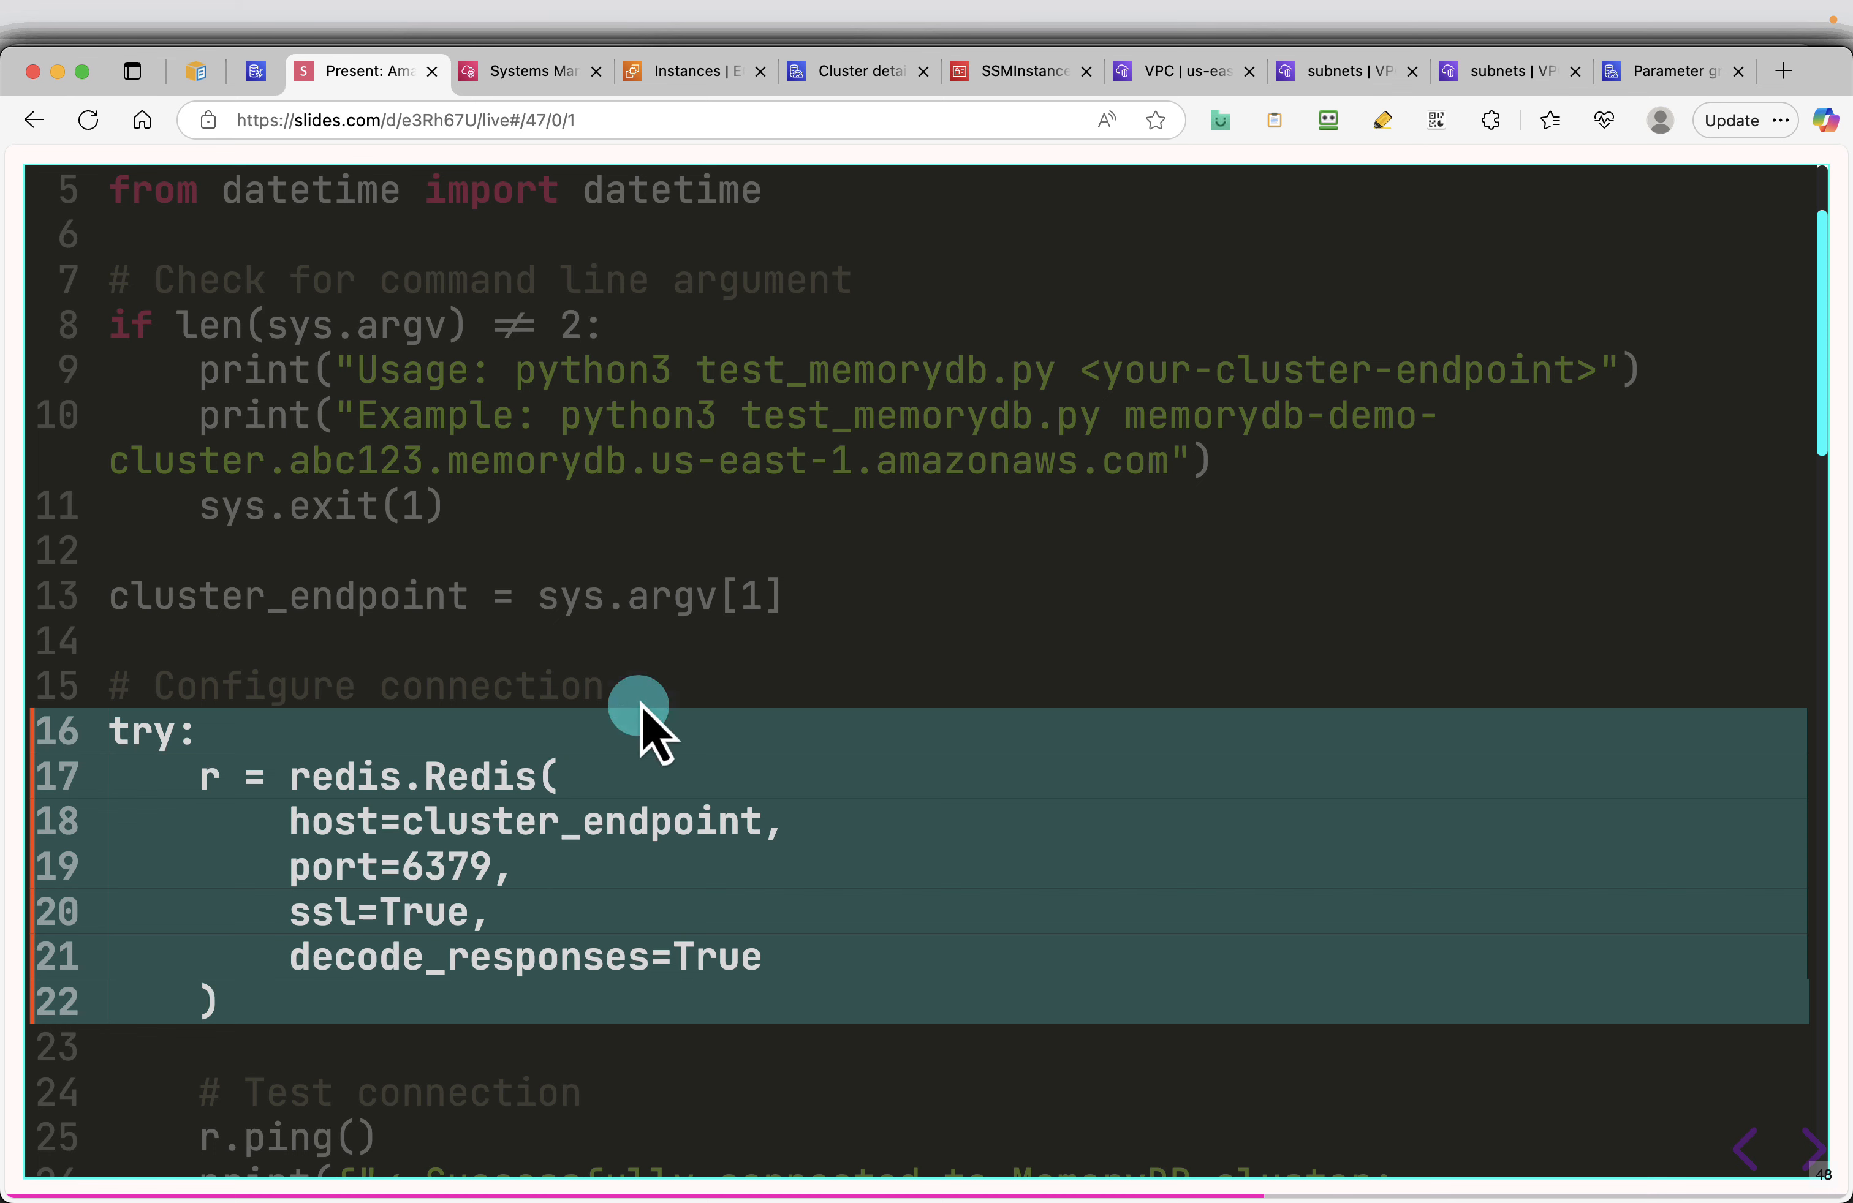
pyautogui.scroll(3, 594, 582)
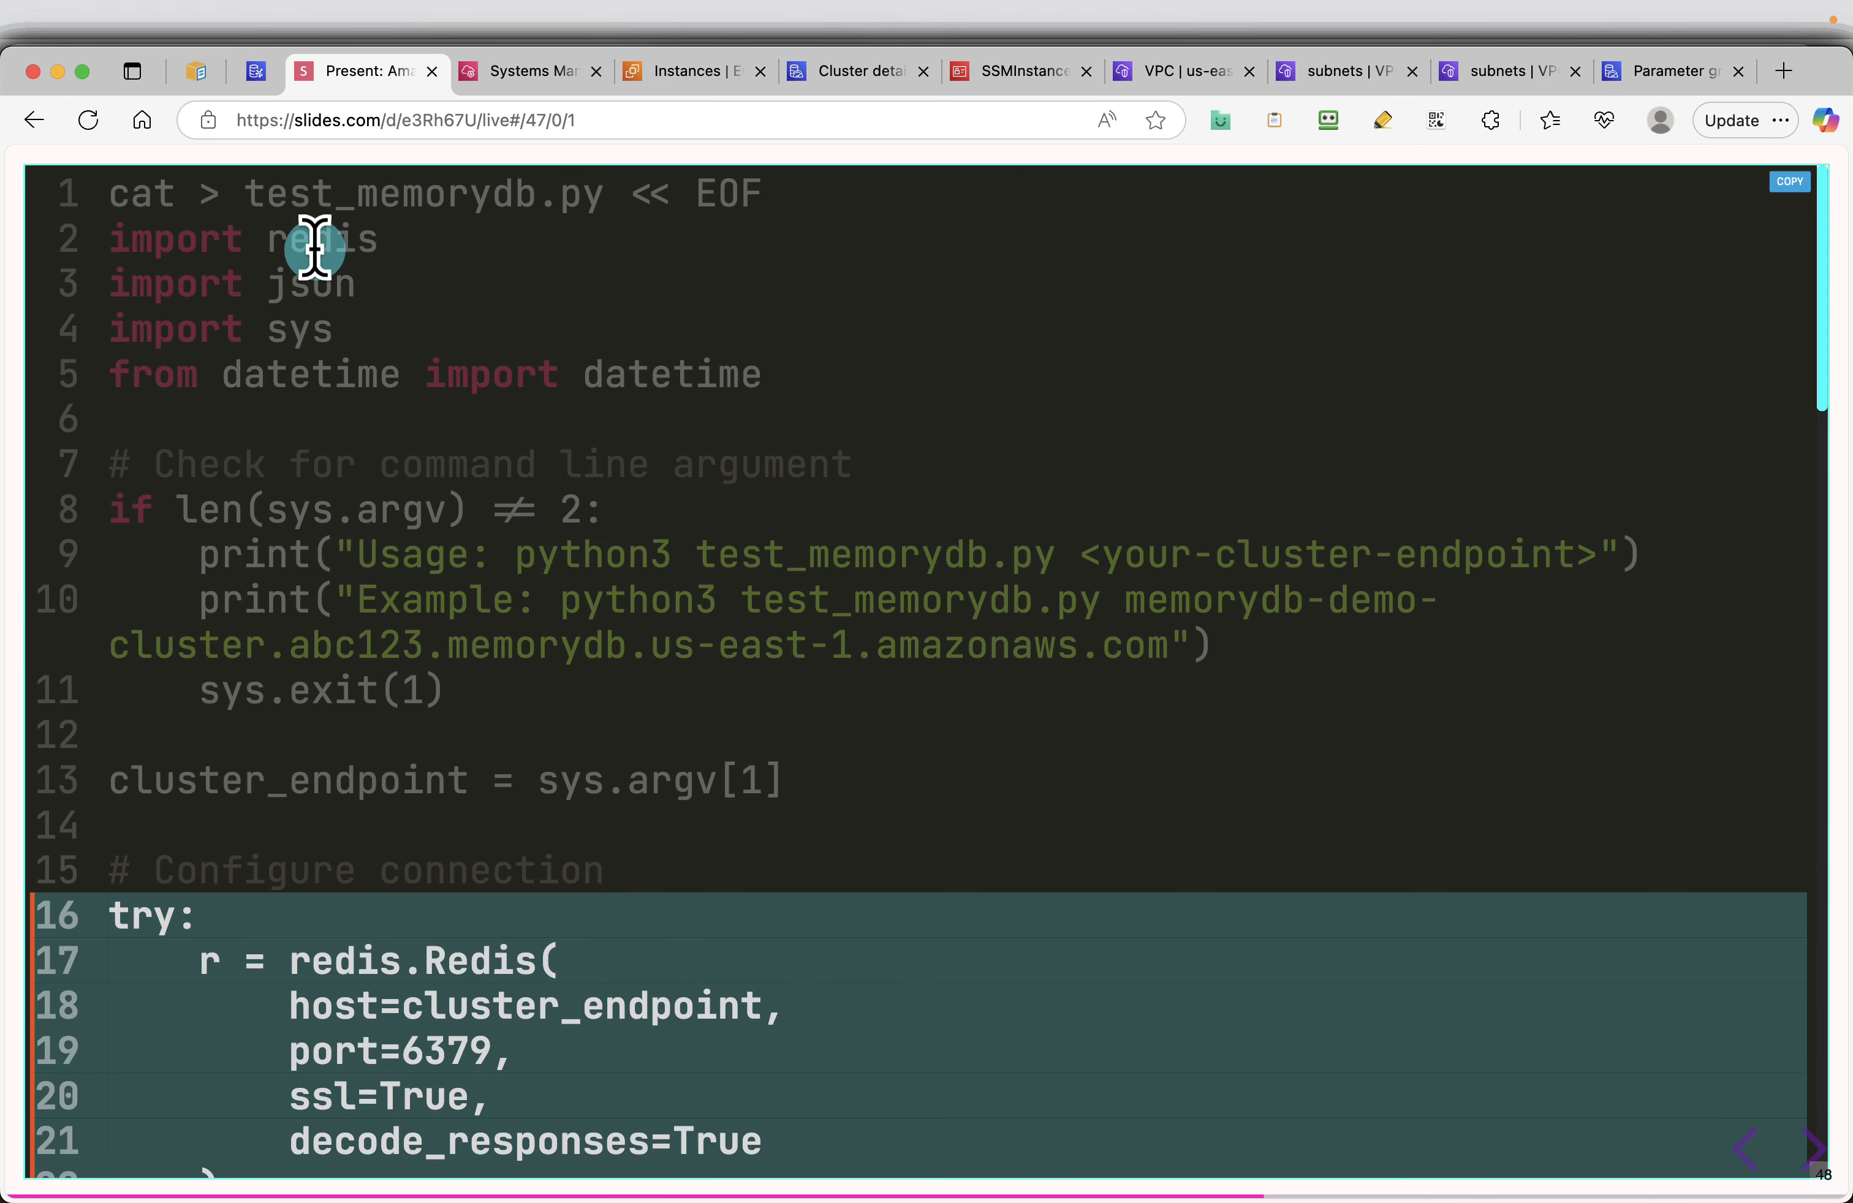
pyautogui.scroll(-3, 736, 765)
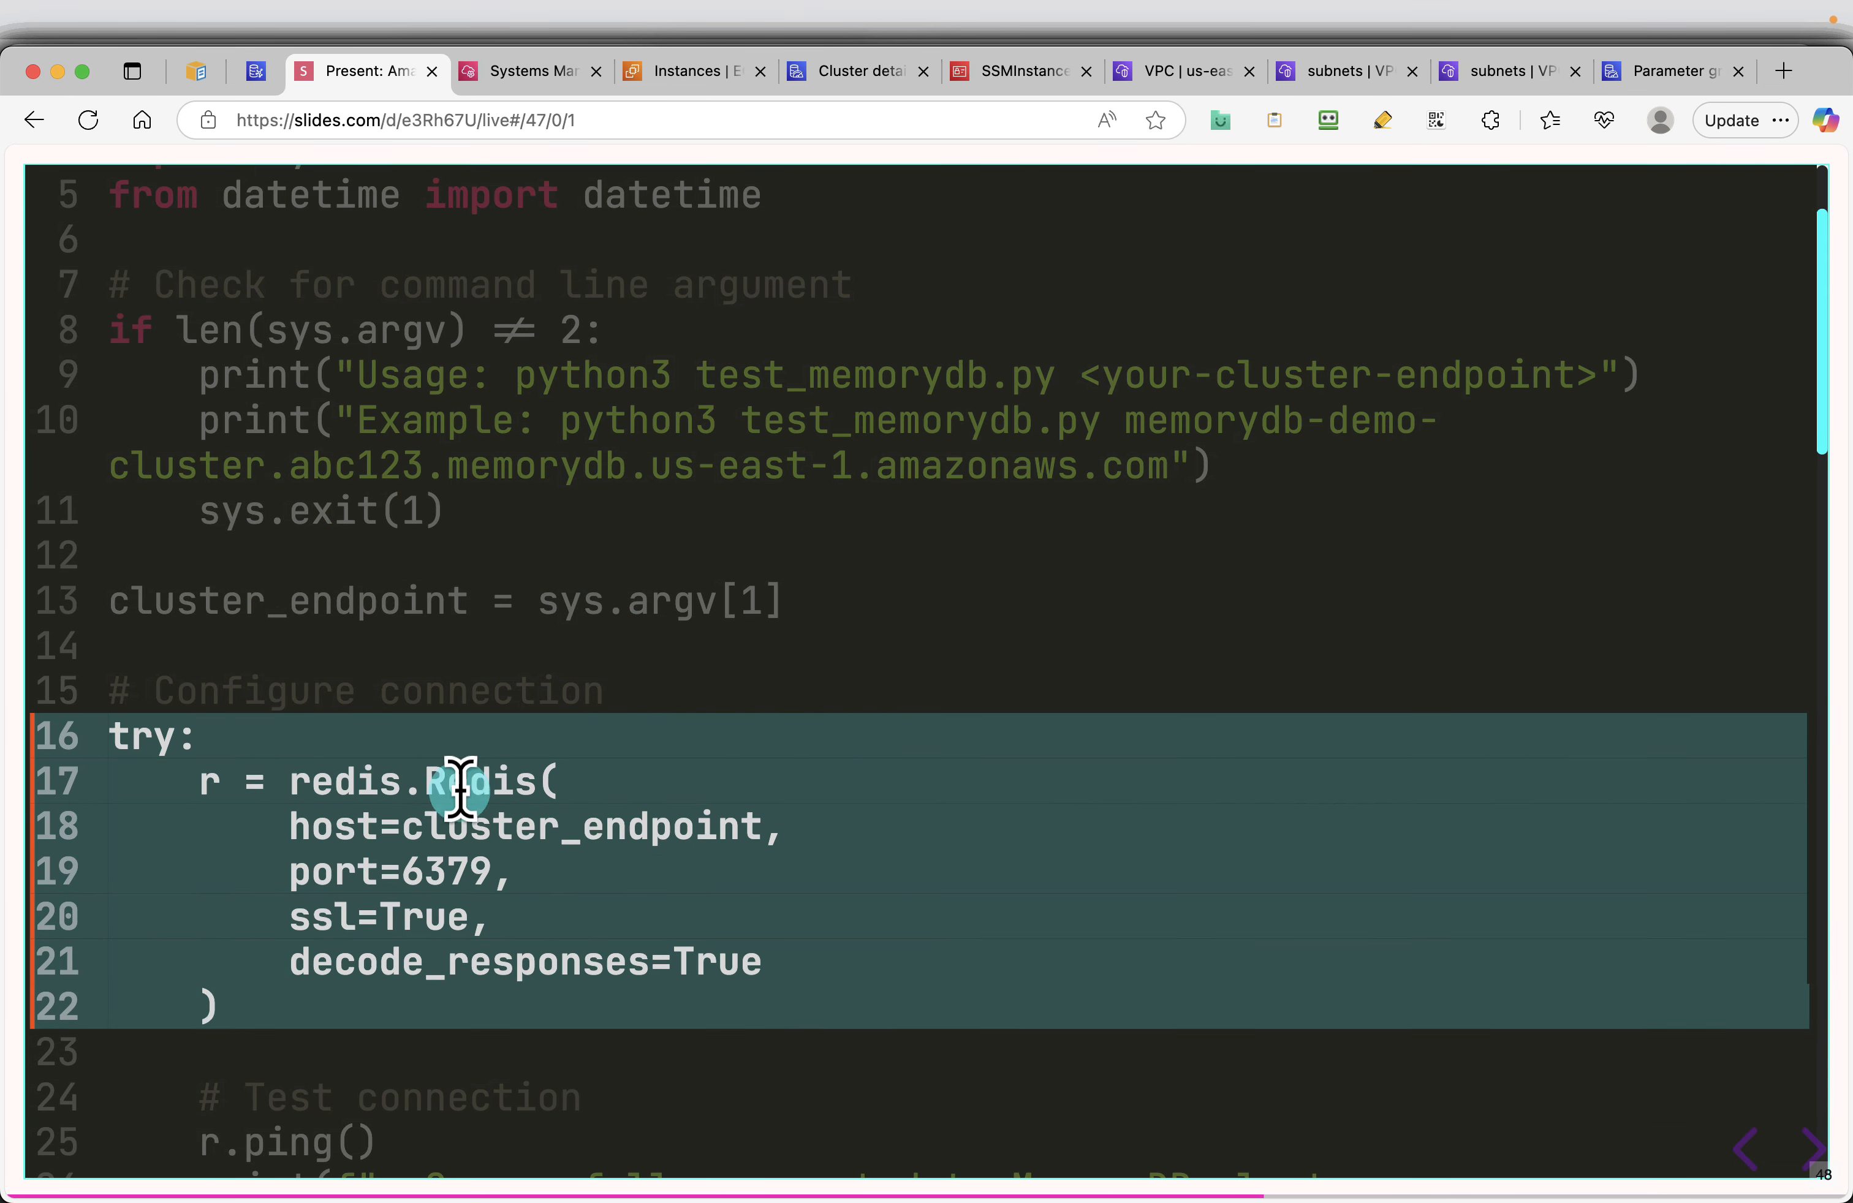
pyautogui.scroll(-1, 525, 907)
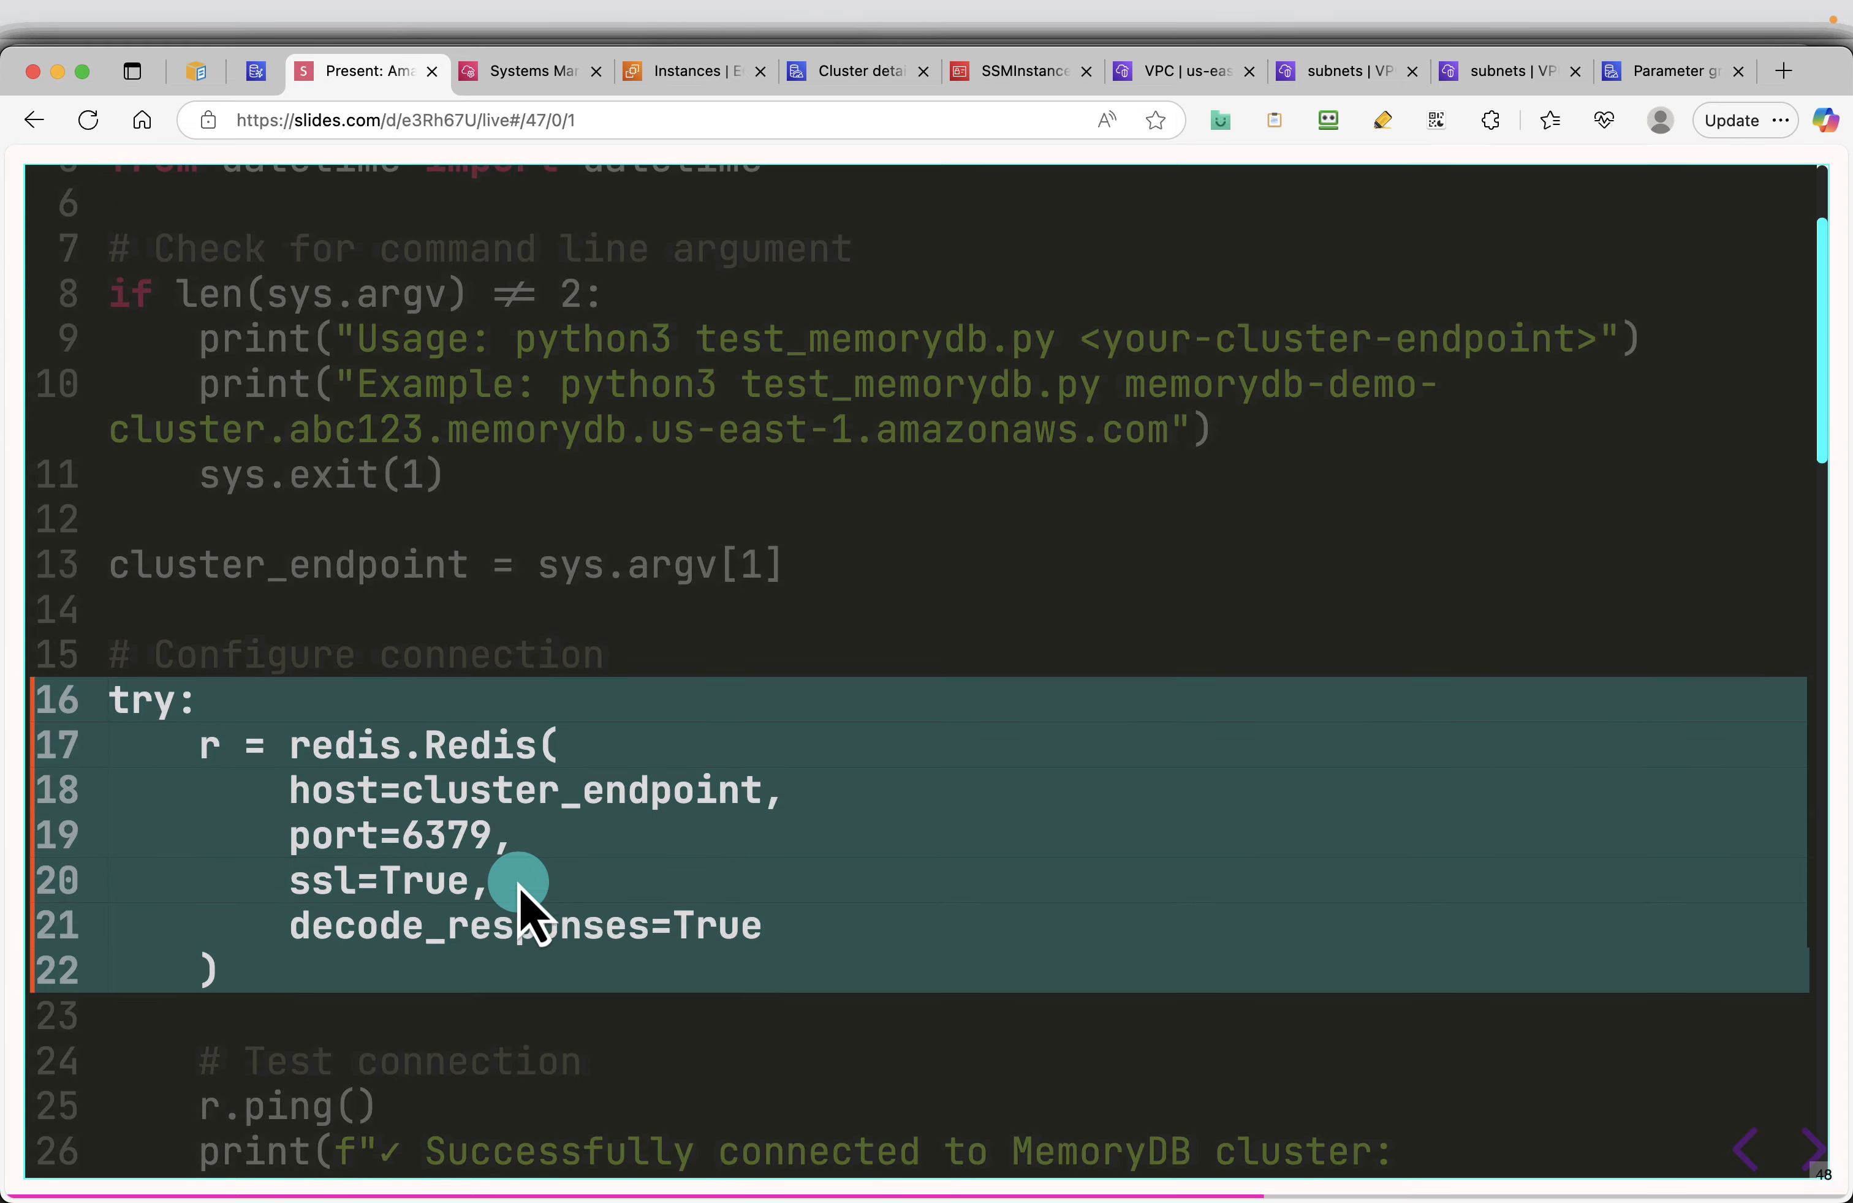
pyautogui.scroll(-1, 517, 880)
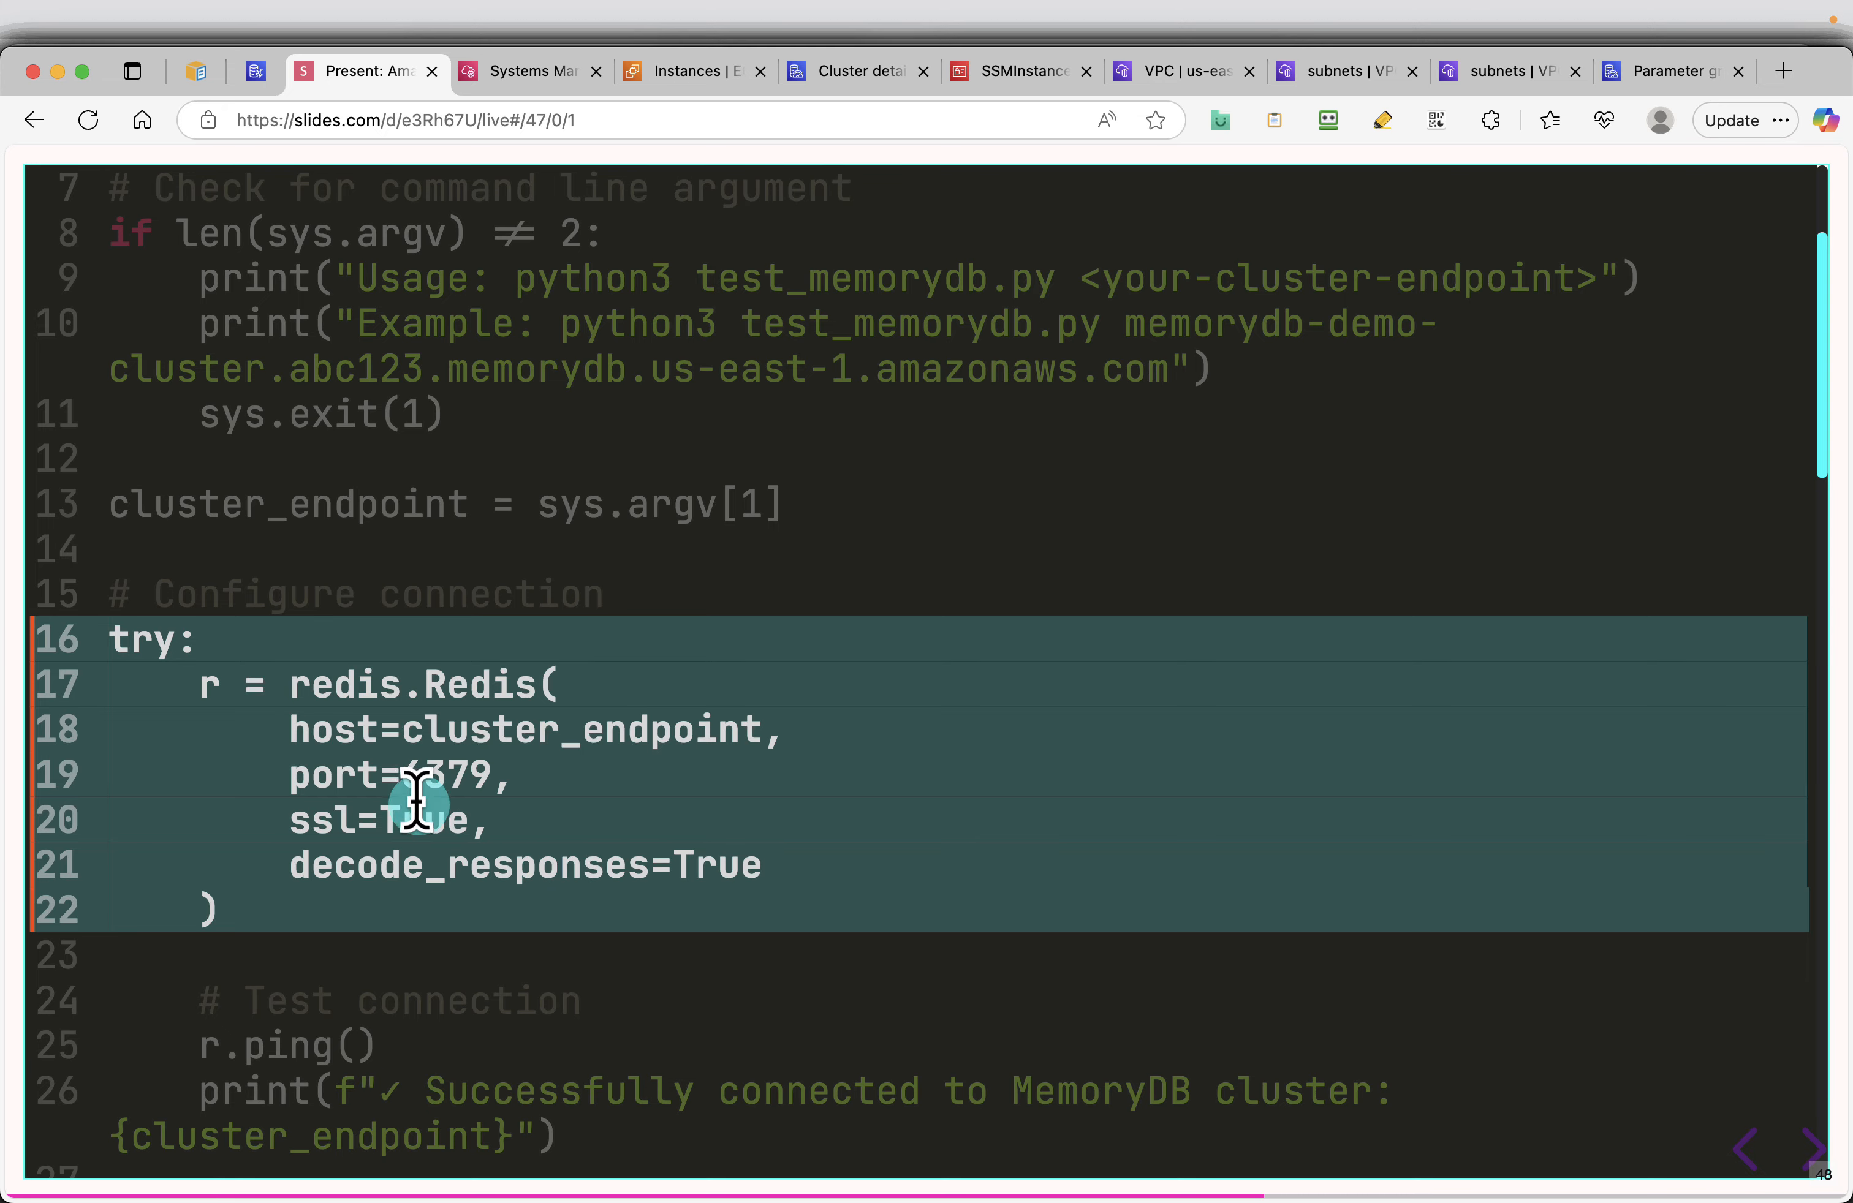
pyautogui.scroll(-4, 677, 765)
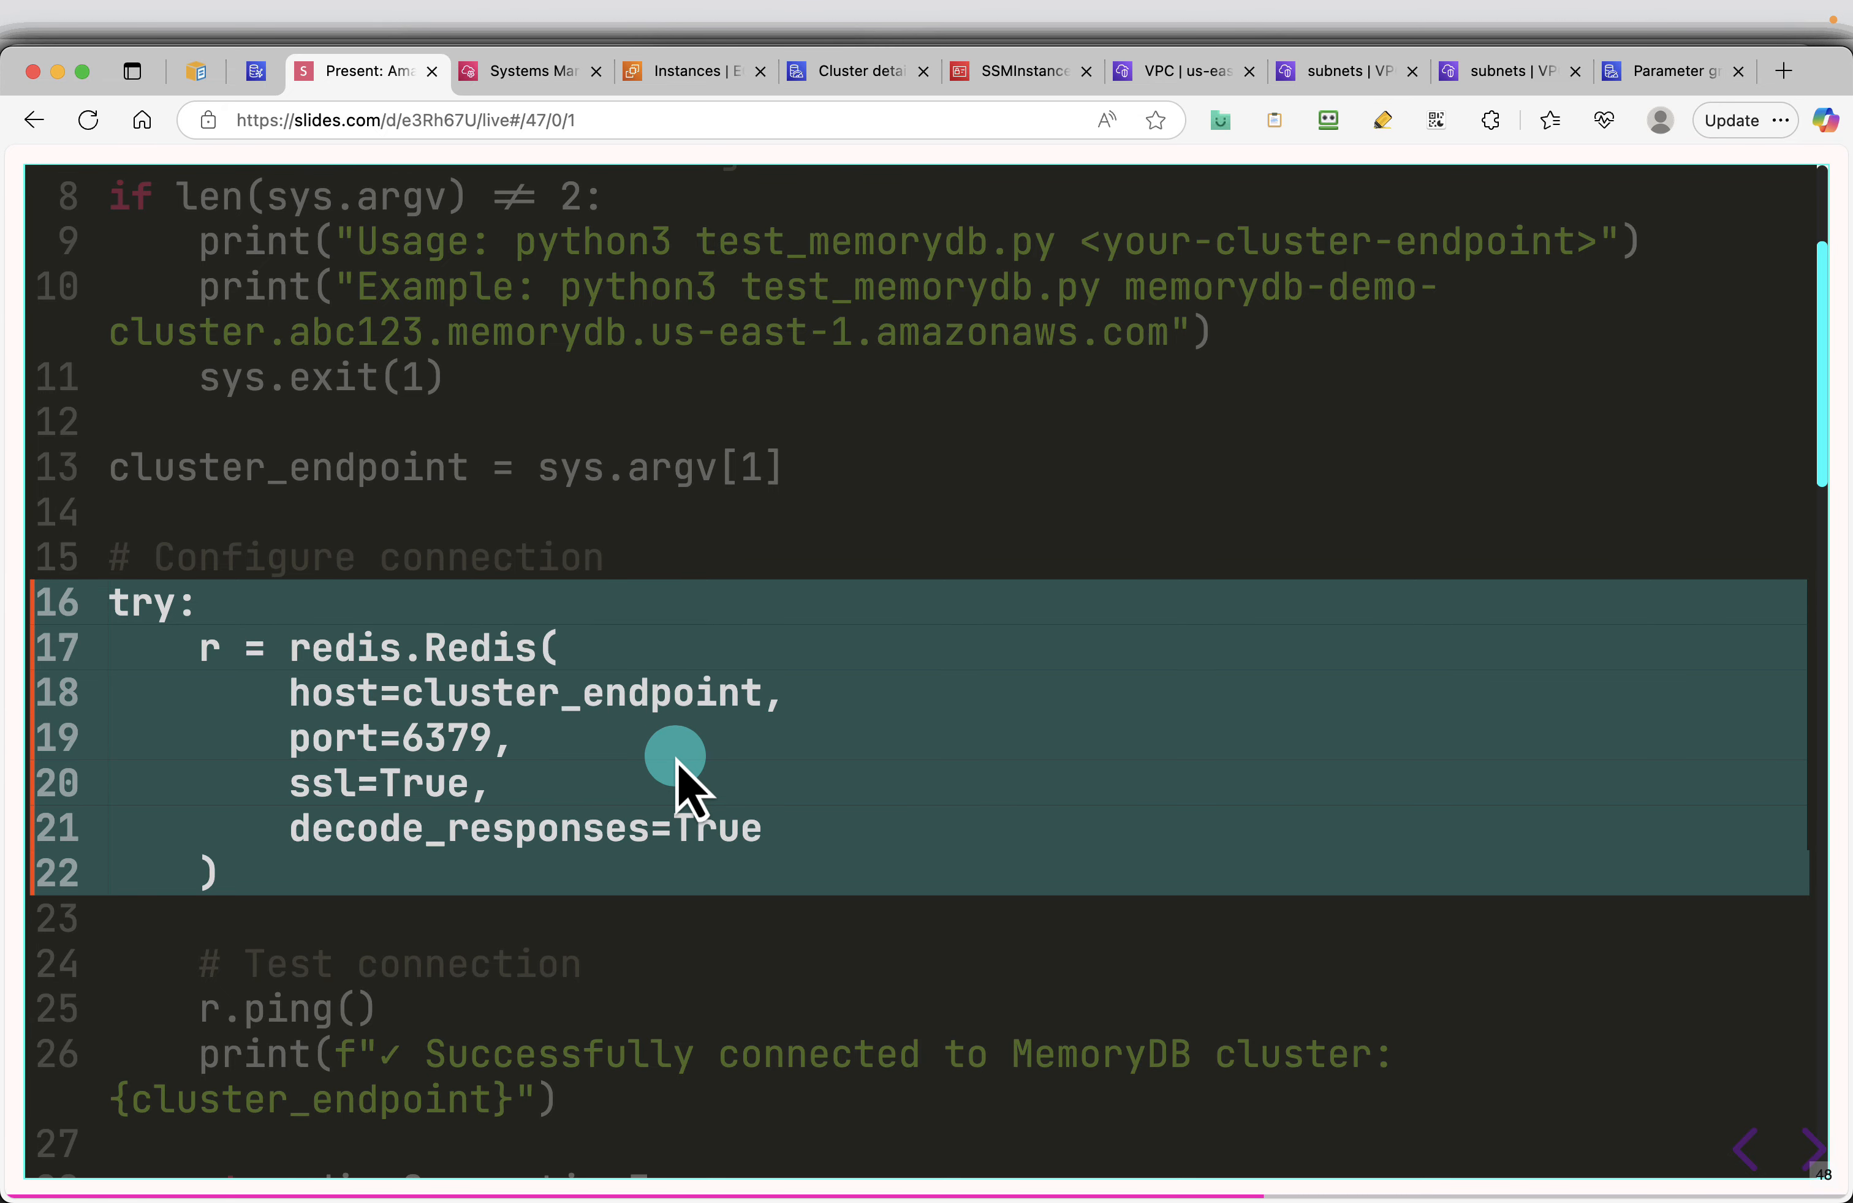
pyautogui.press('Right')
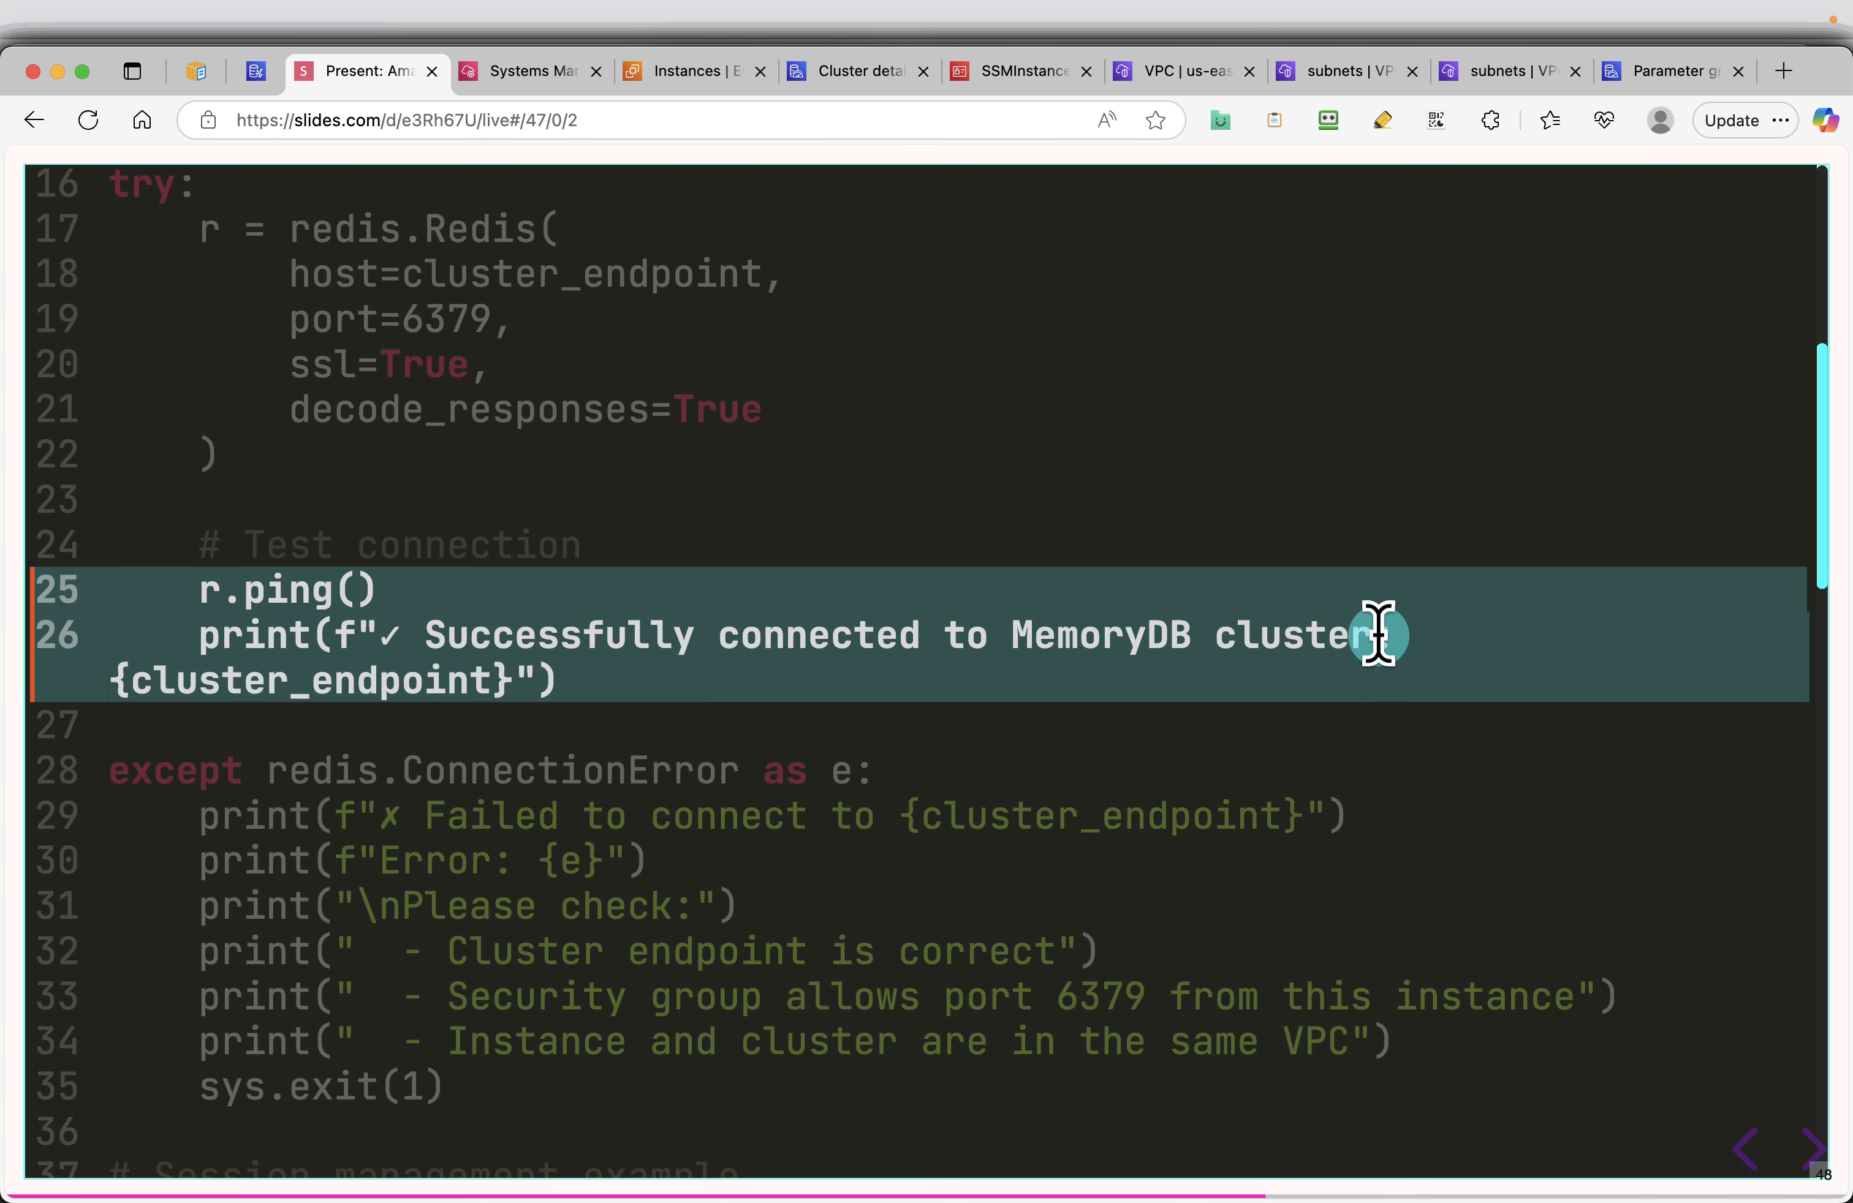
pyautogui.press('Right')
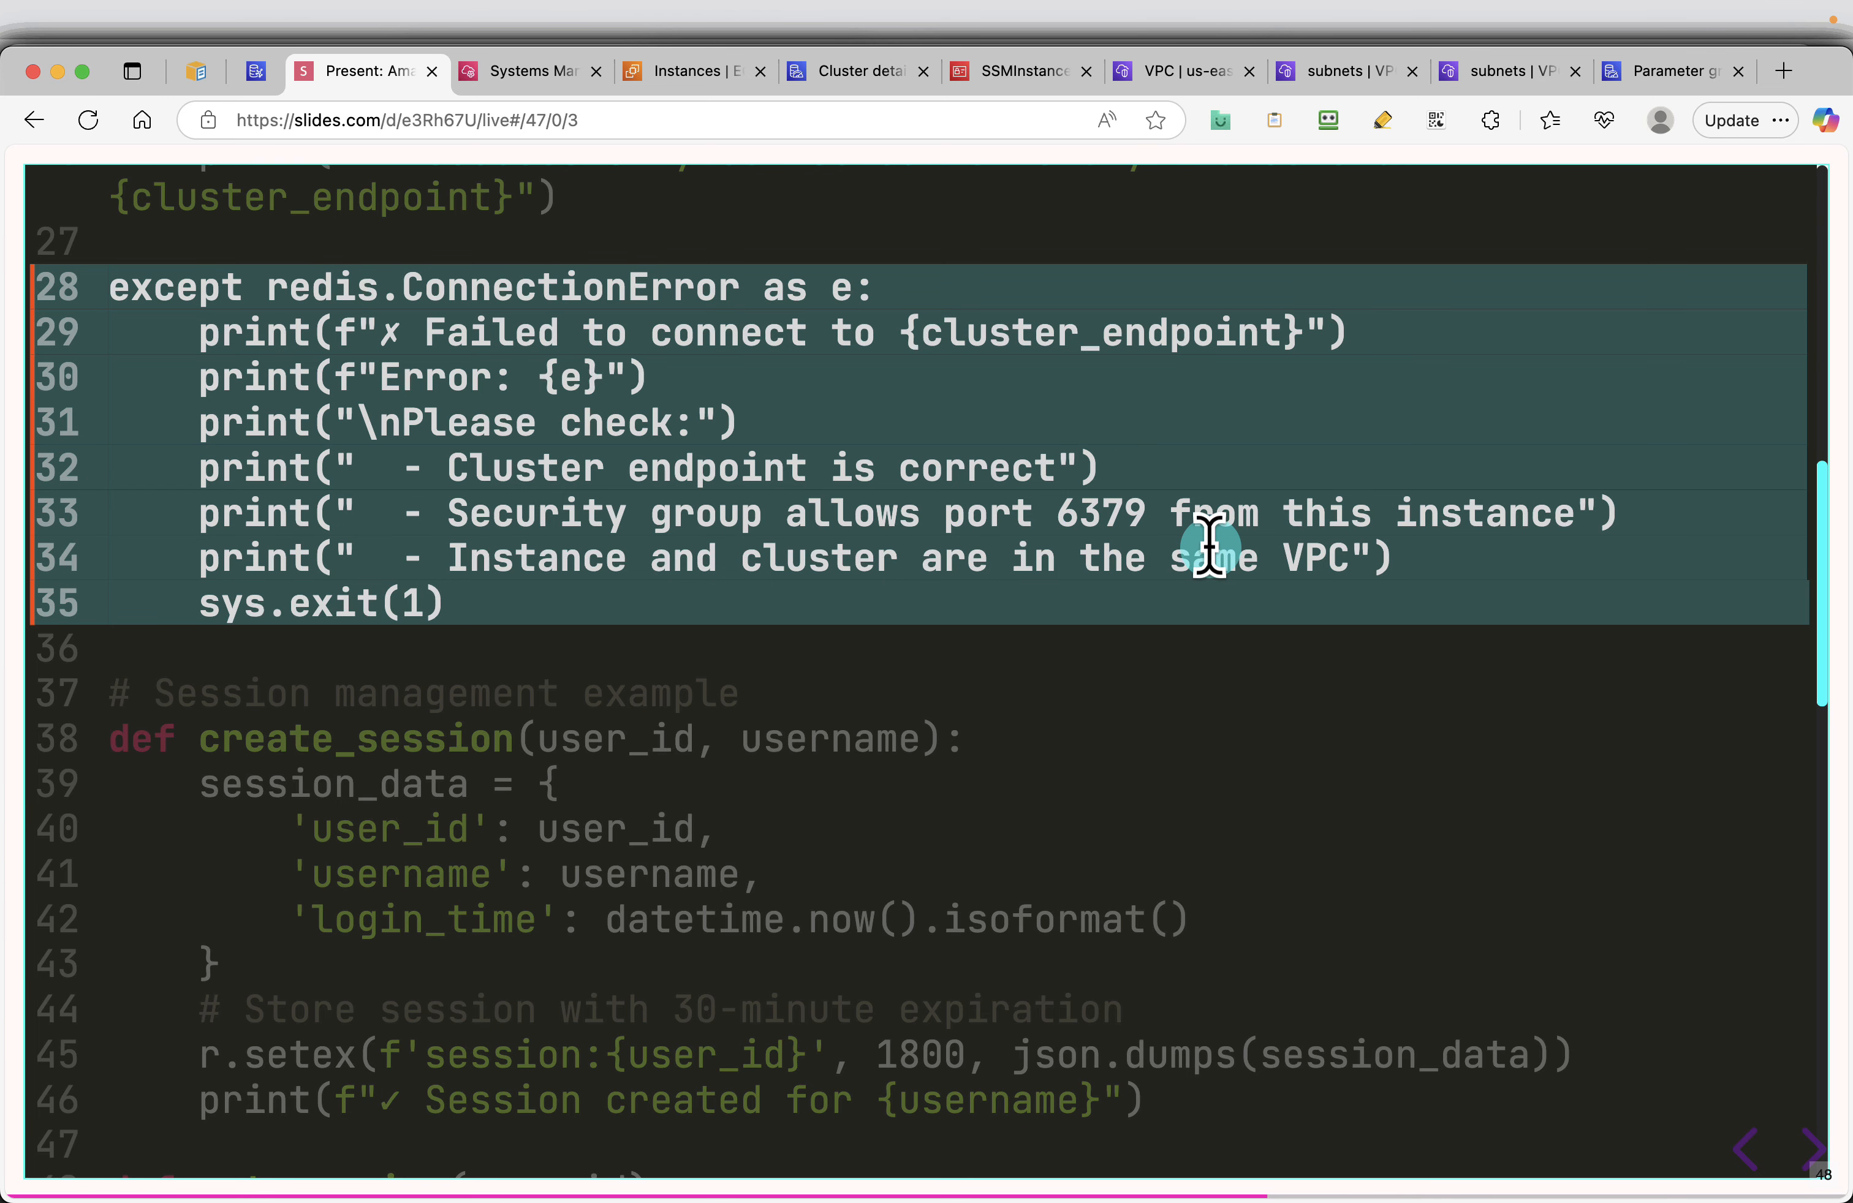
# Examine how the script's create_session function builds and stores session data and how get_session retrieves it
pyautogui.press('Right')
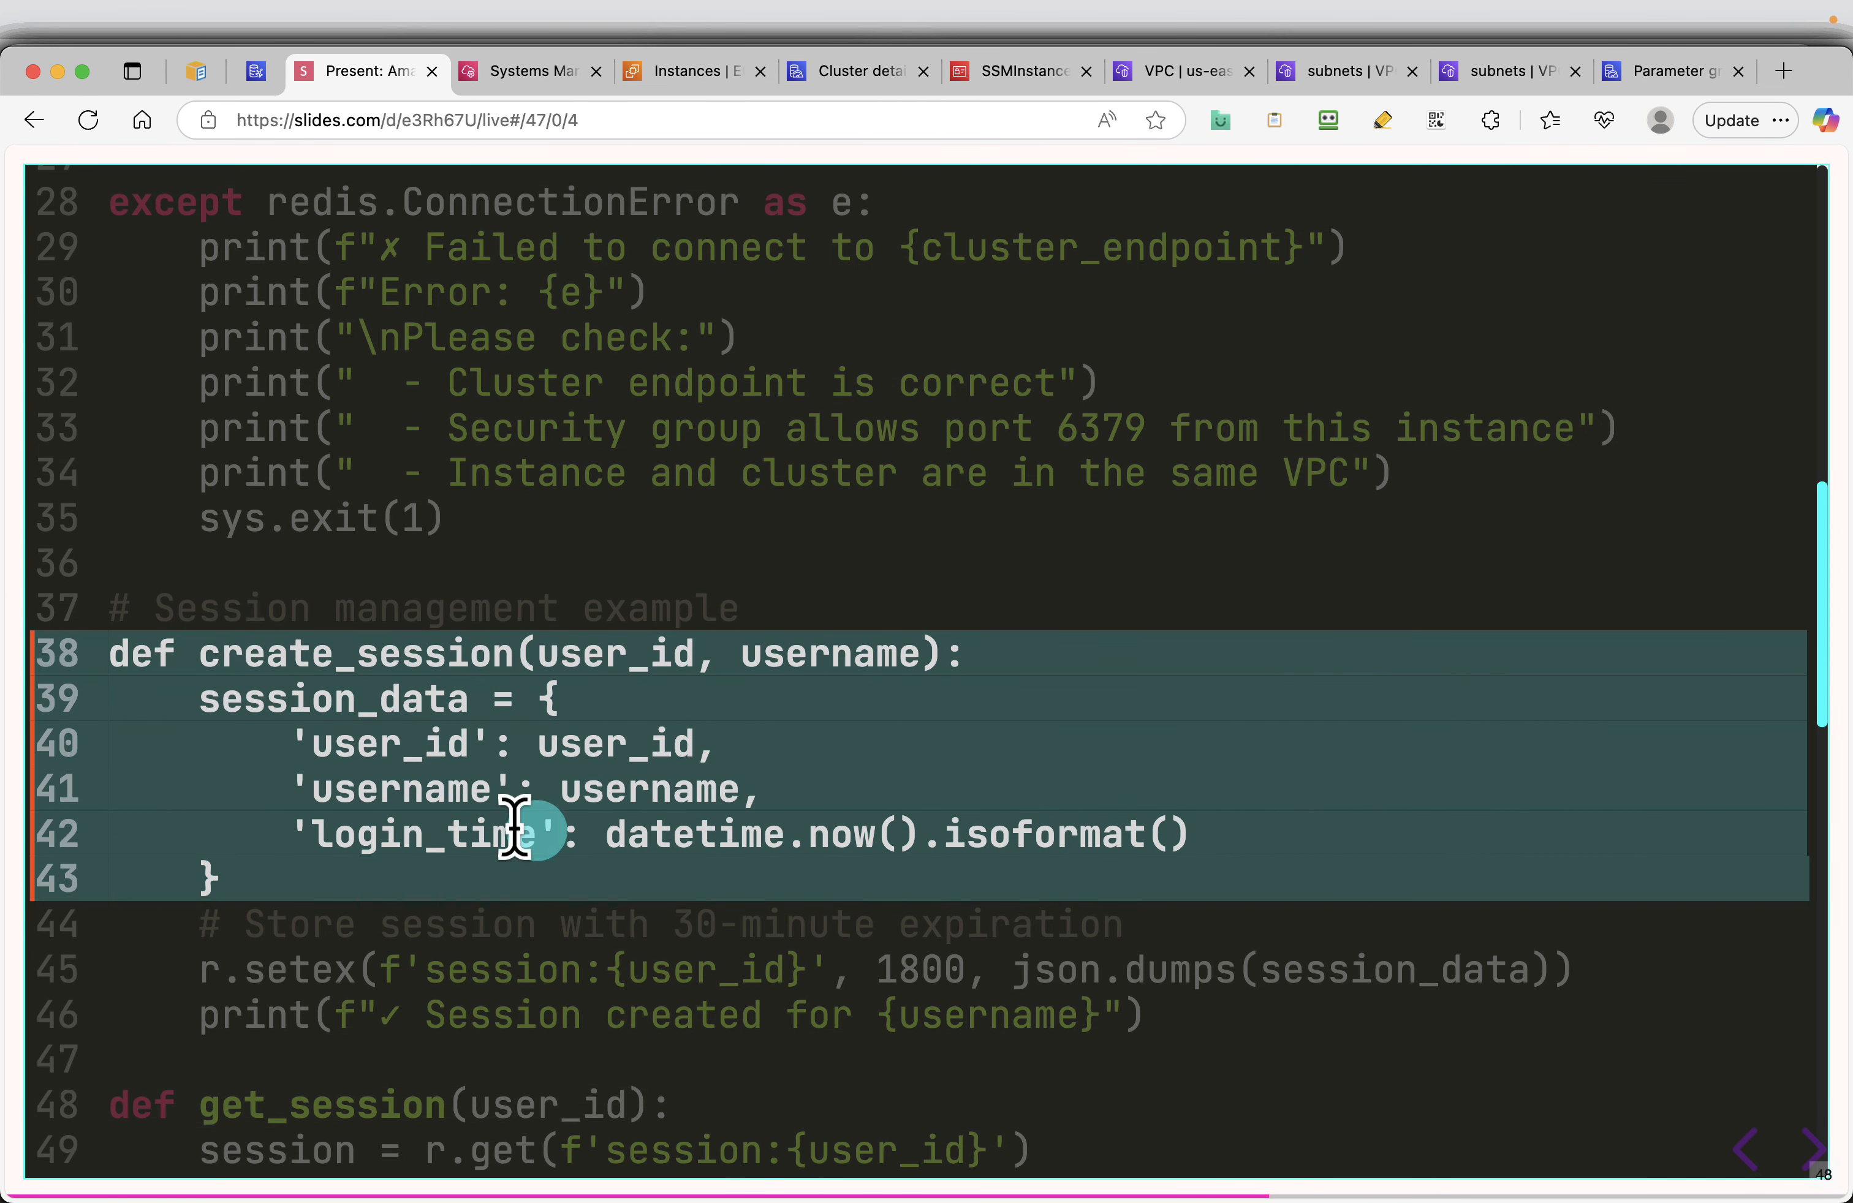
pyautogui.scroll(-1, 486, 868)
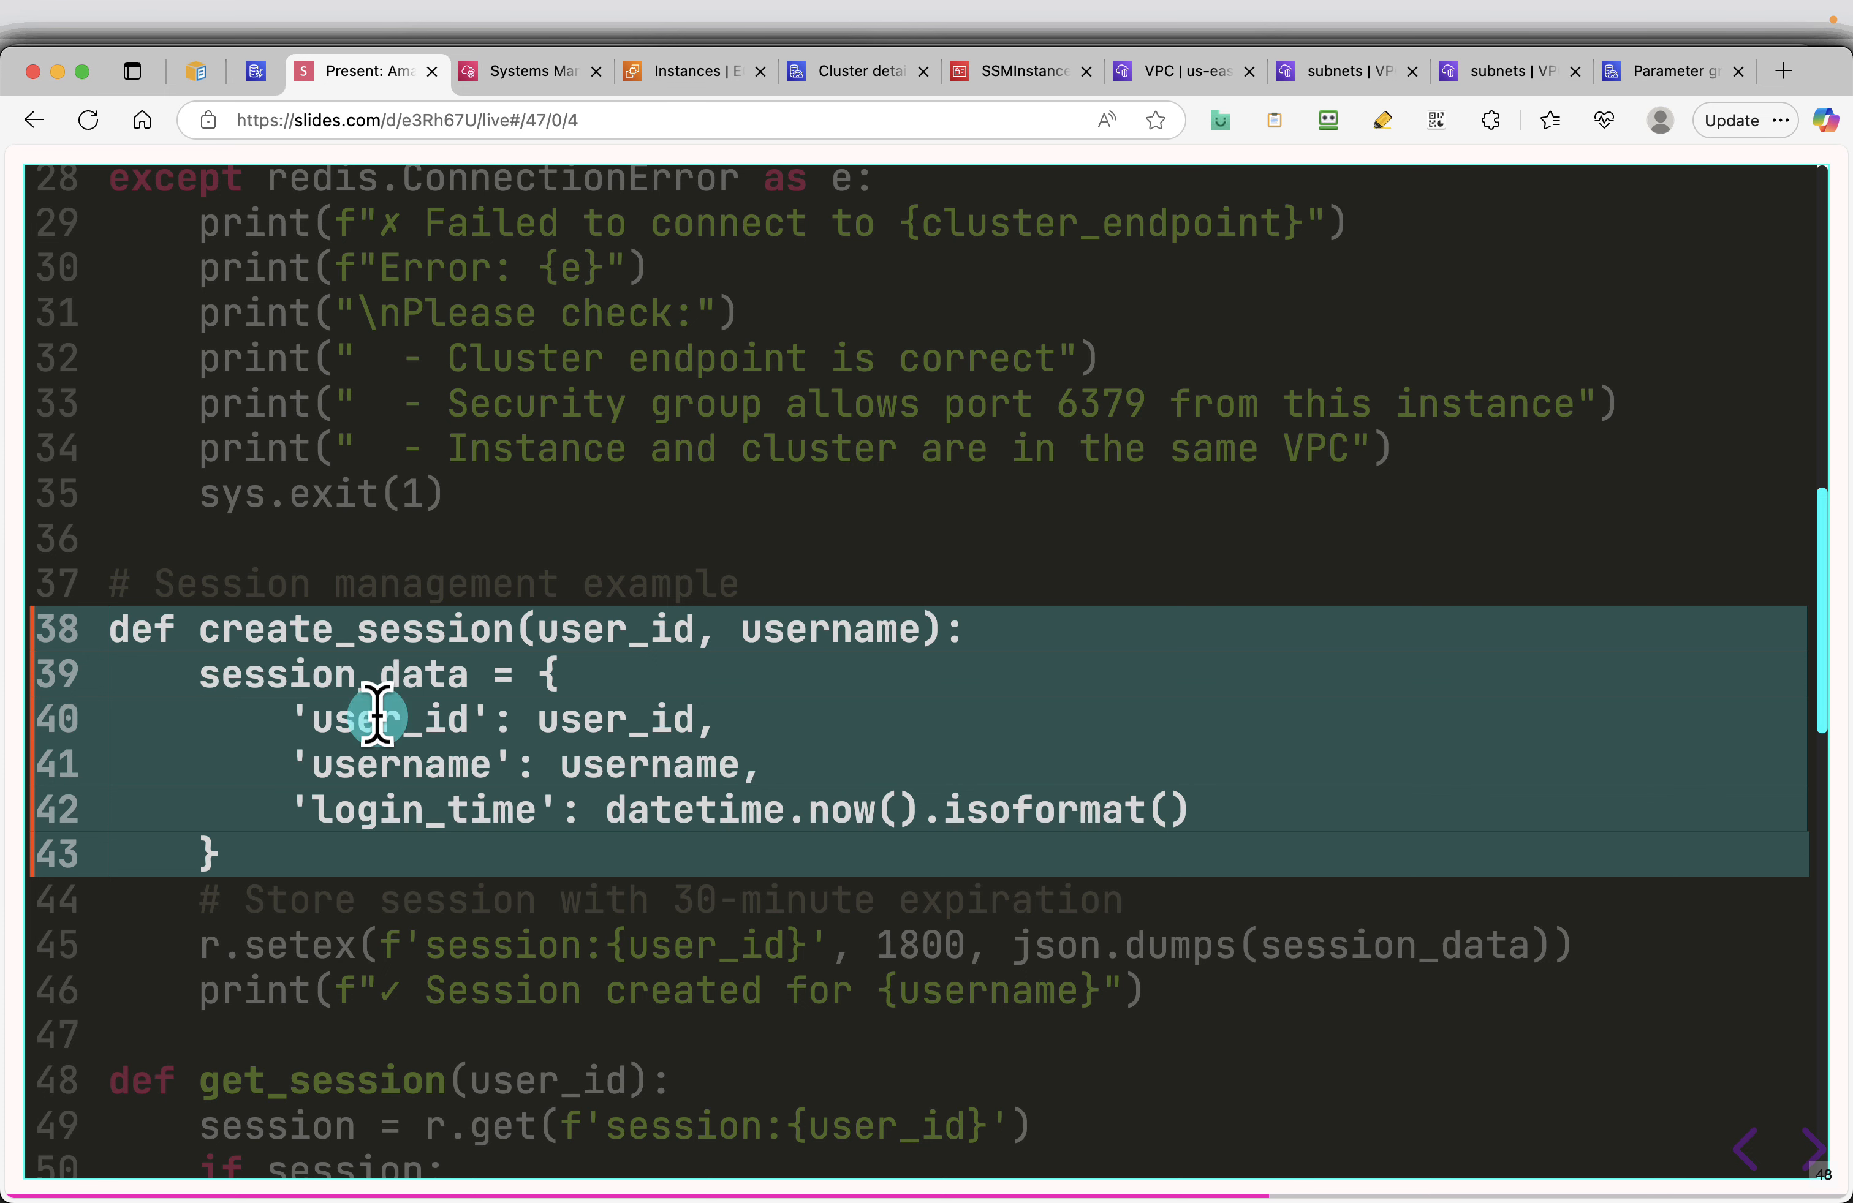
pyautogui.press('Right')
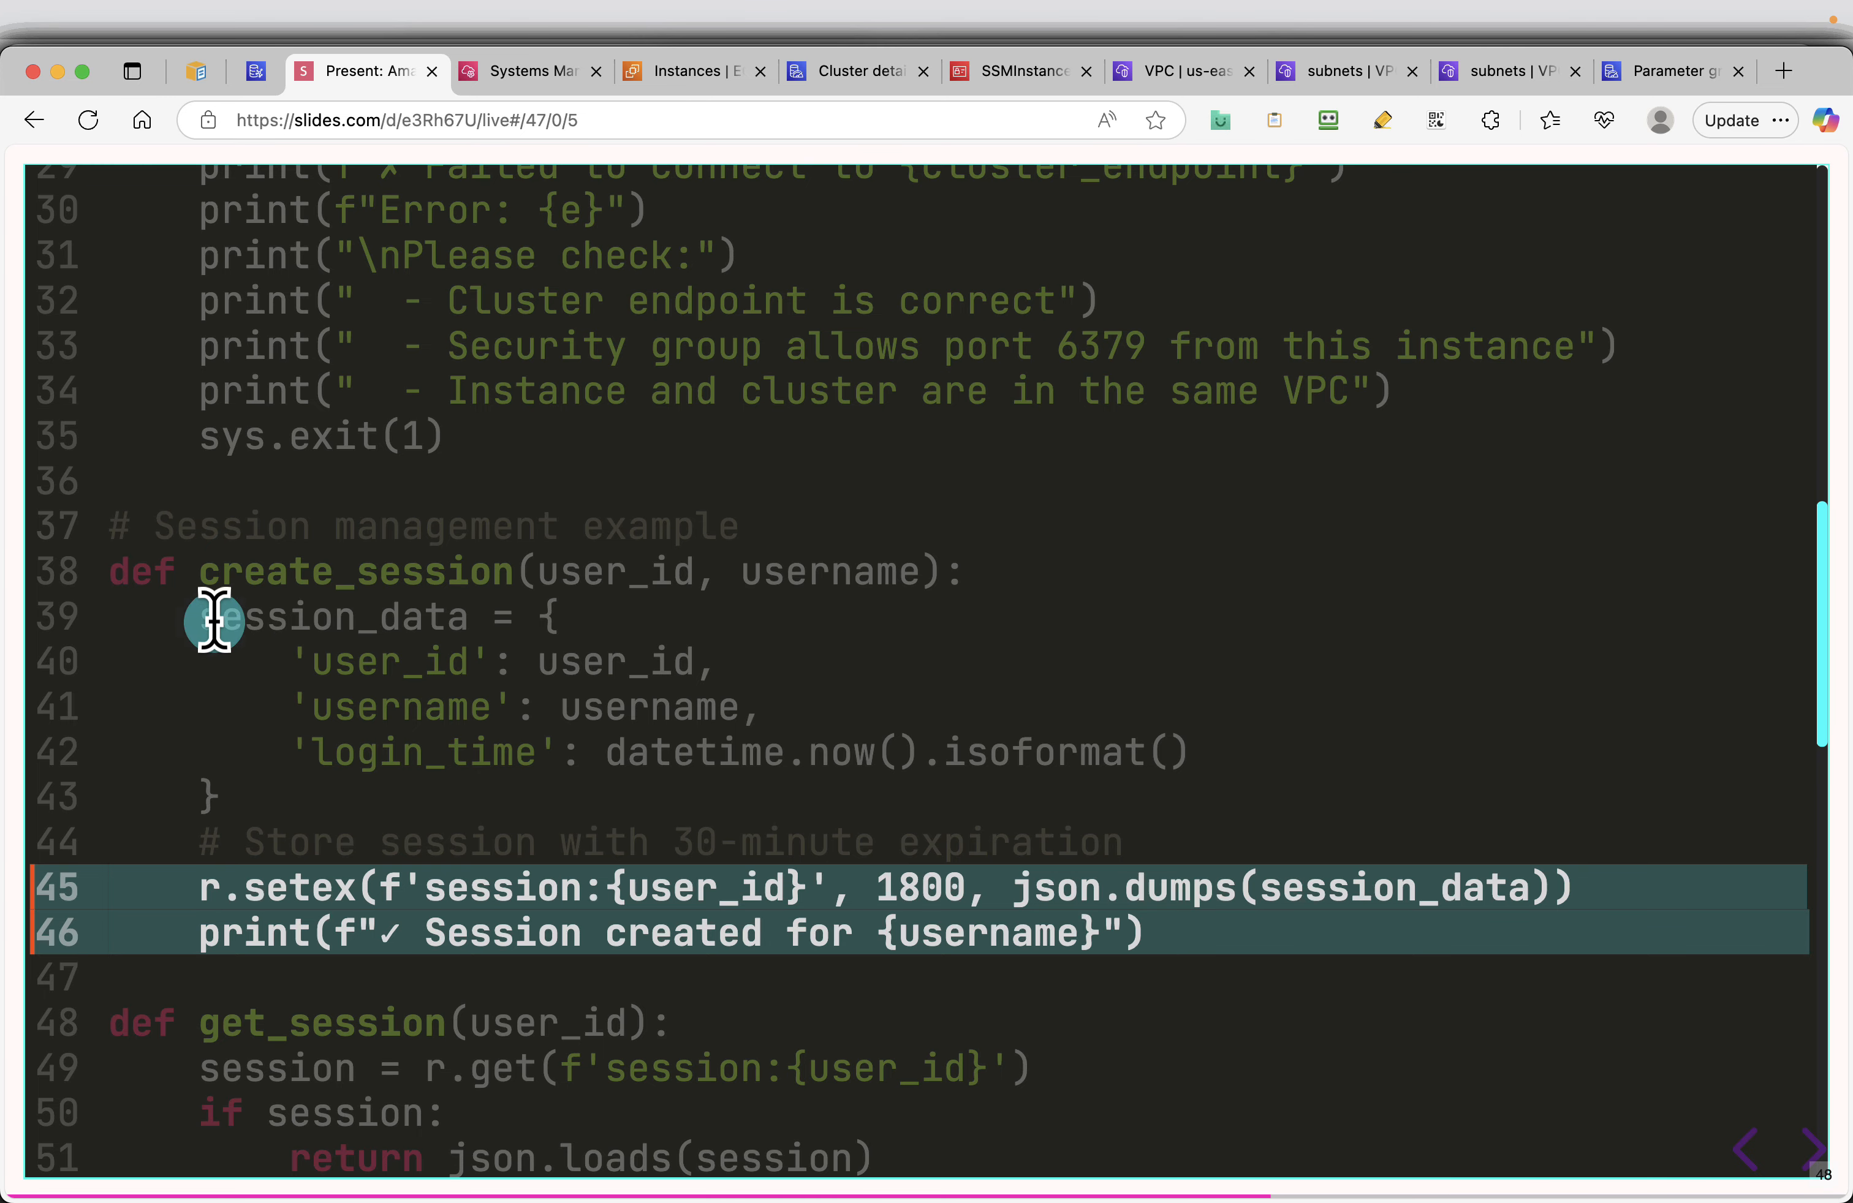
pyautogui.moveTo(211, 620); pyautogui.dragTo(418, 651)
pyautogui.click(1328, 867)
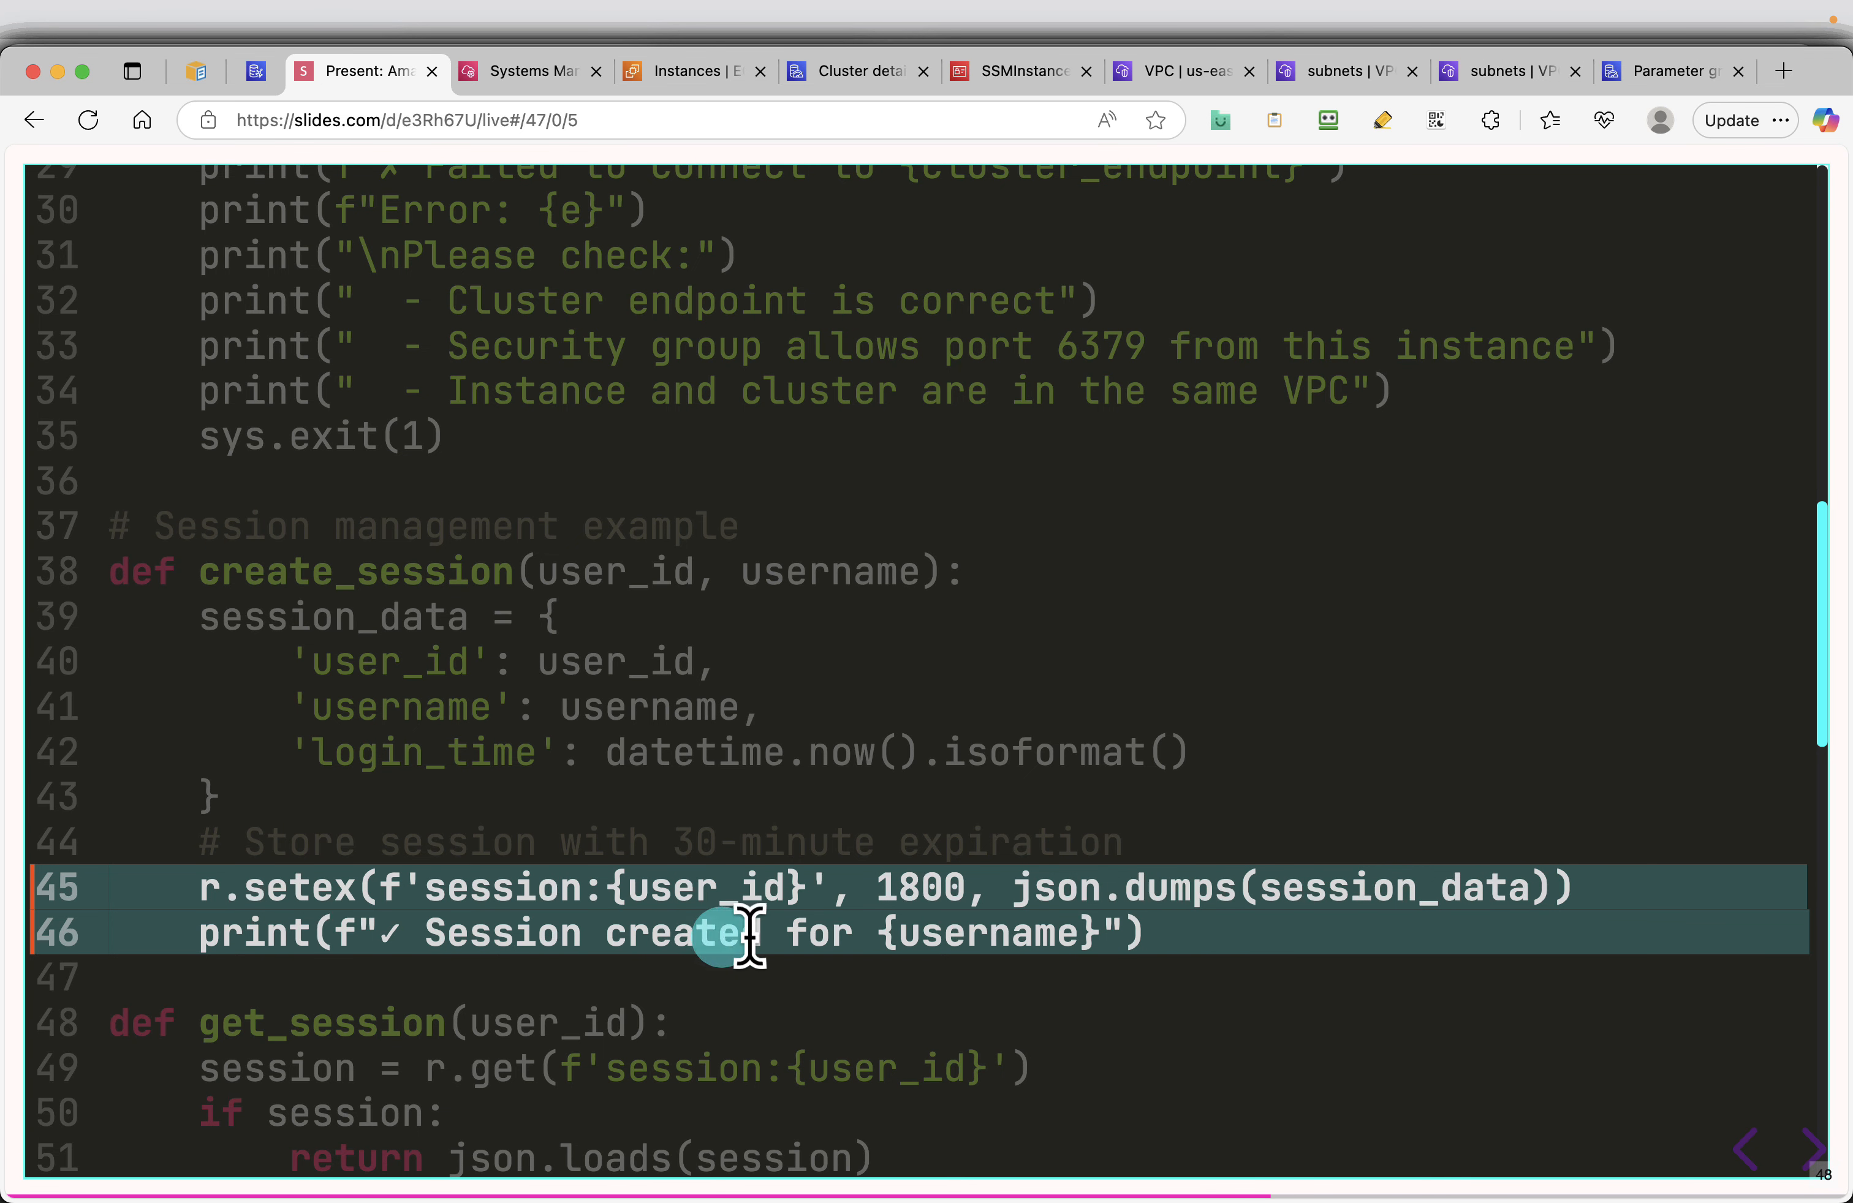
pyautogui.press('Right')
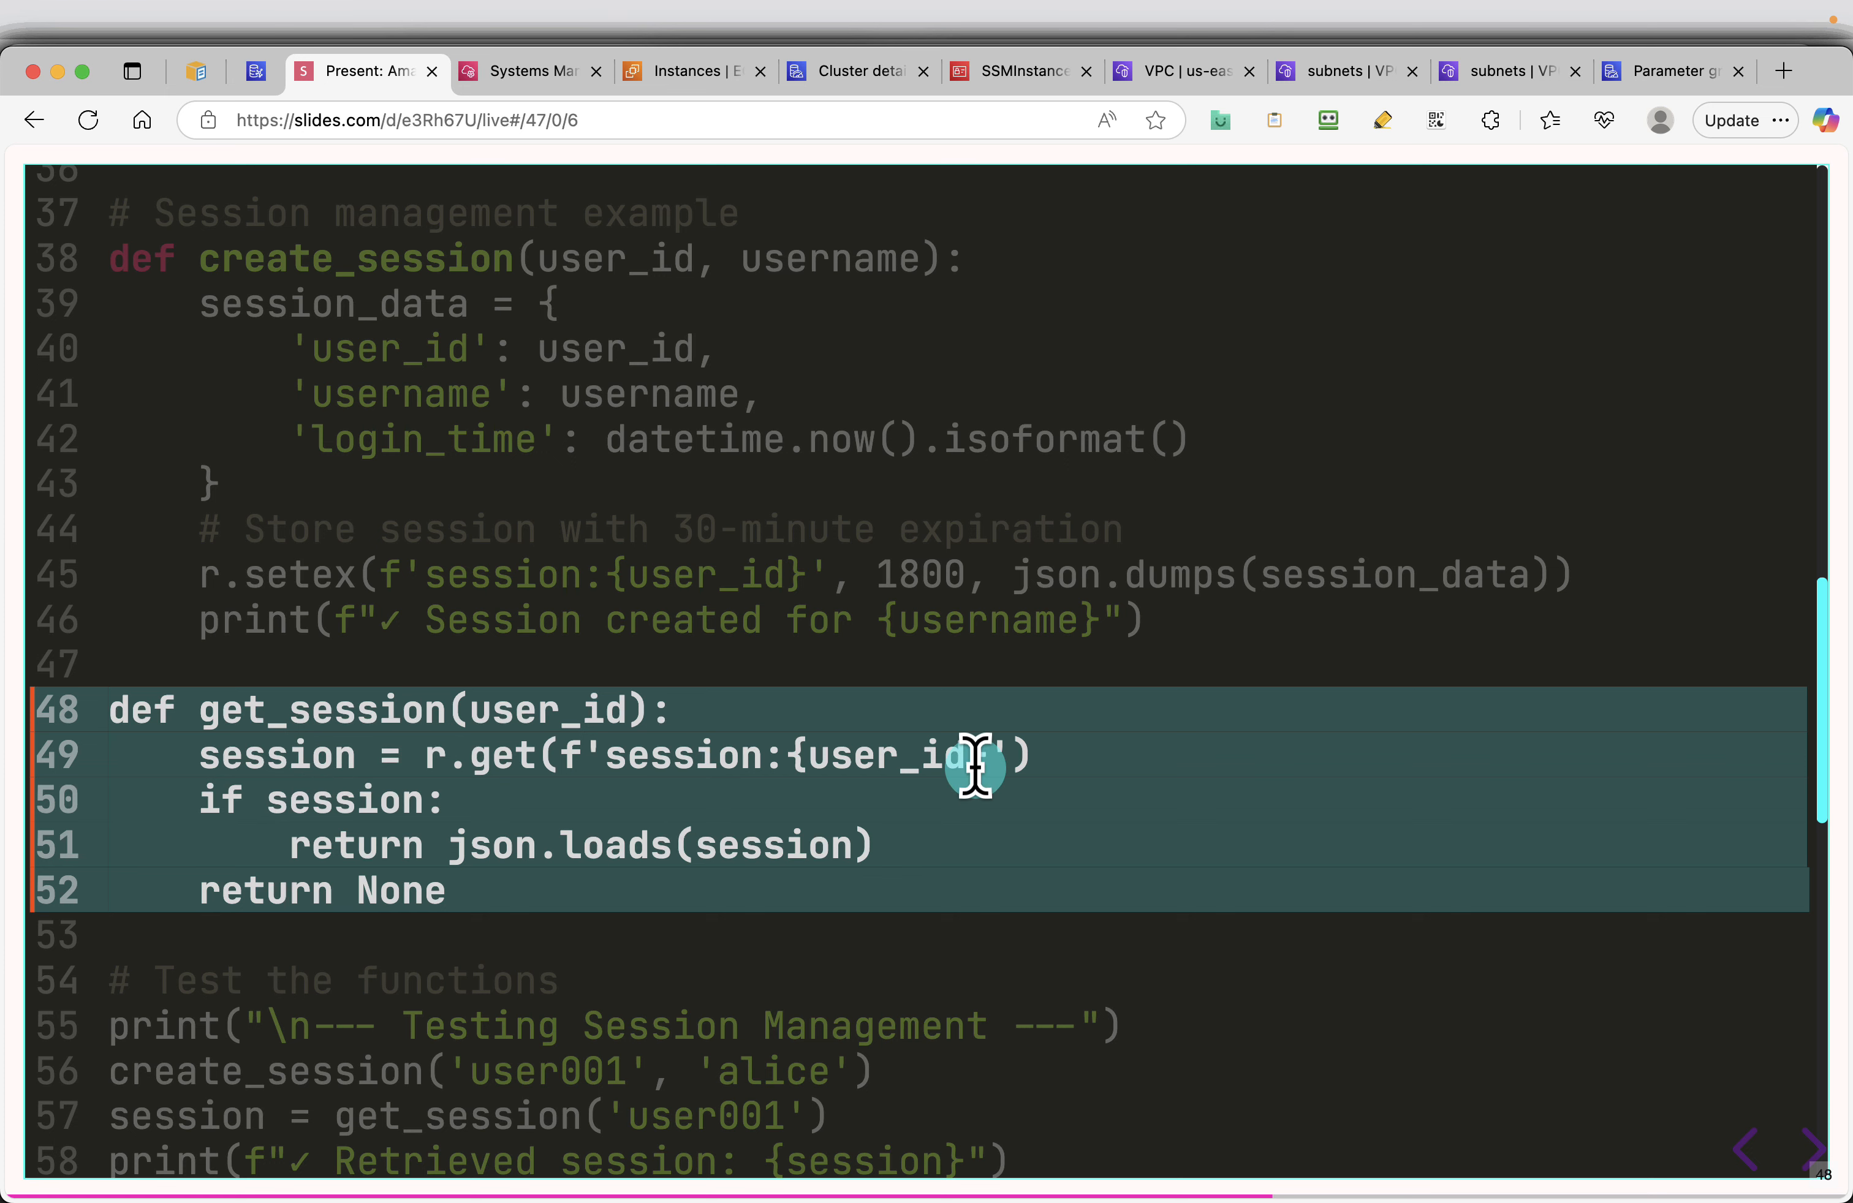
pyautogui.scroll(-4, 467, 967)
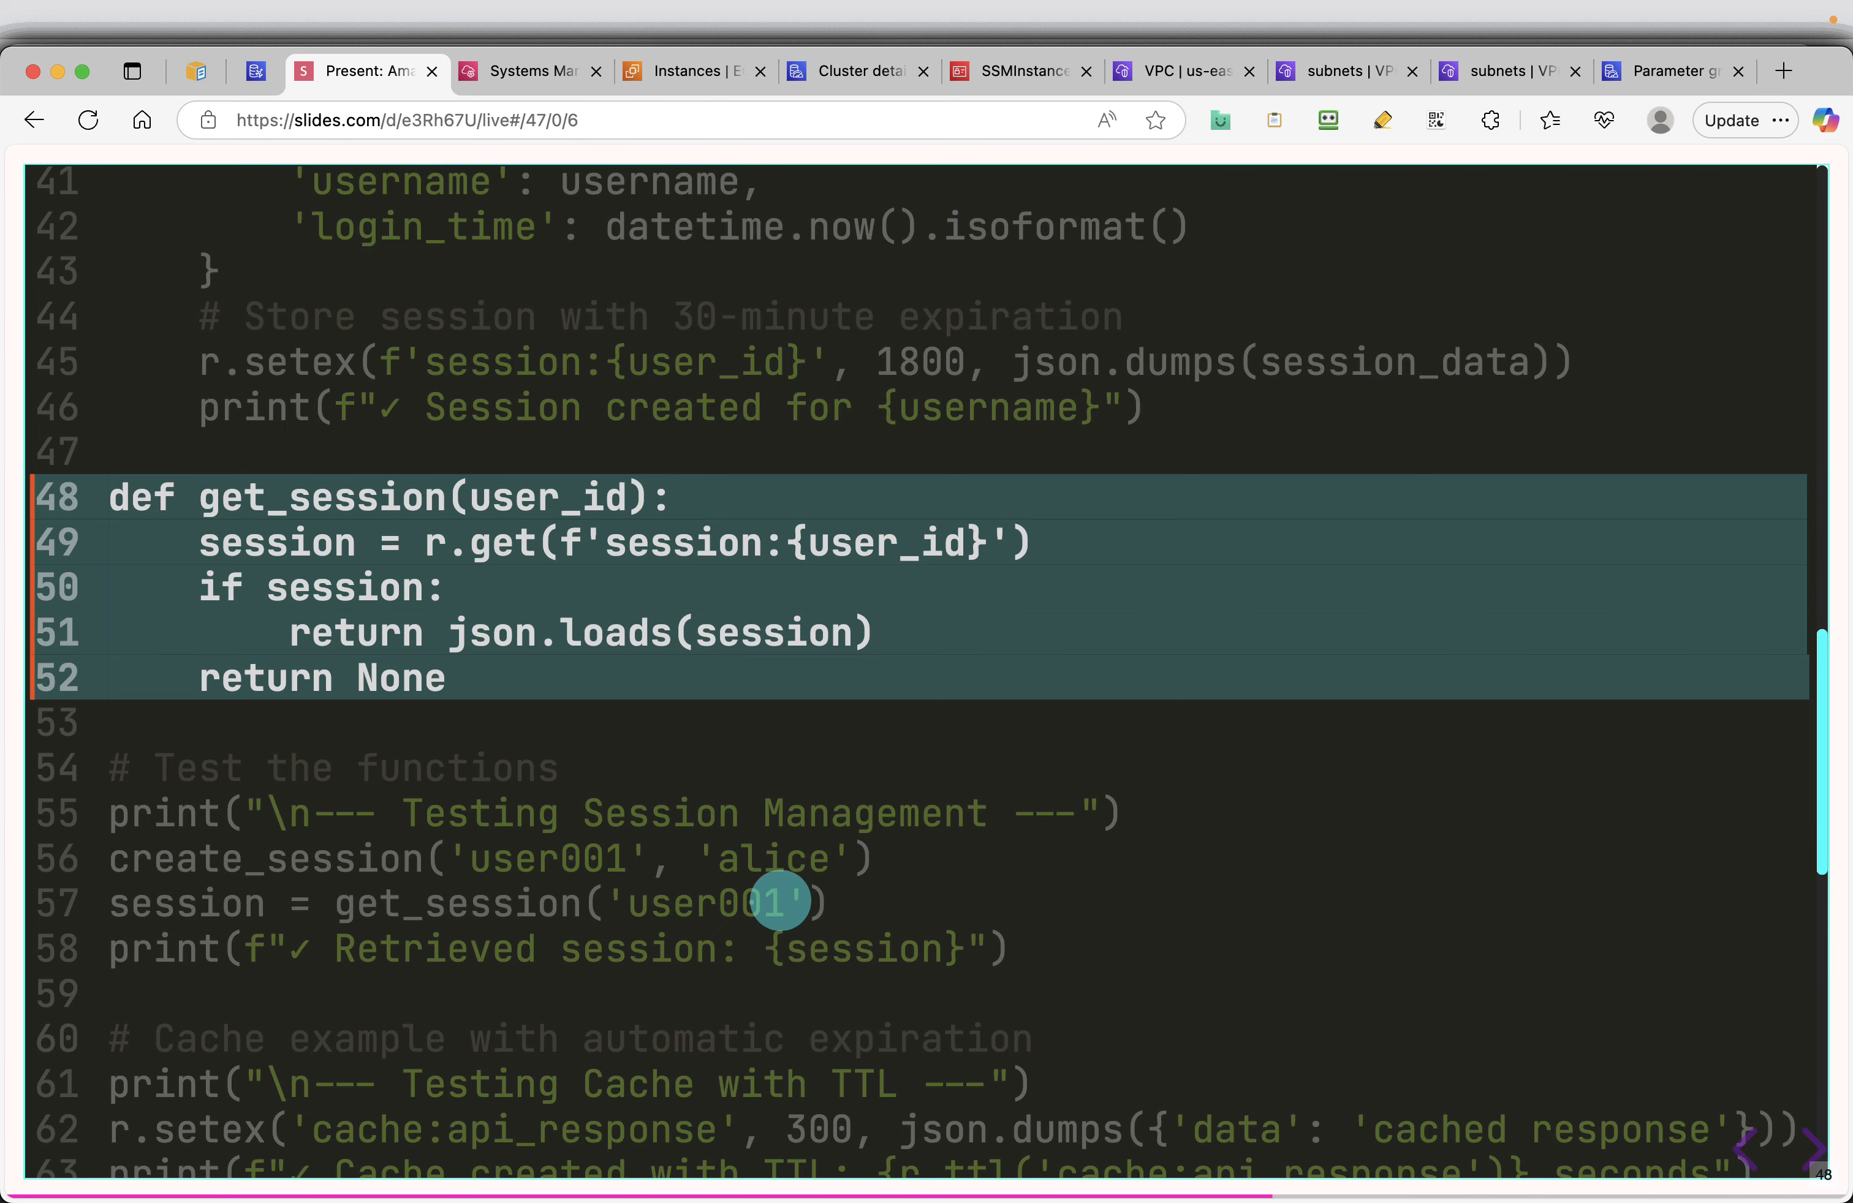
# Examine the Testing Session Management block on lines 55 to 58, comparing its calls with the session function definitions
pyautogui.press('Right')
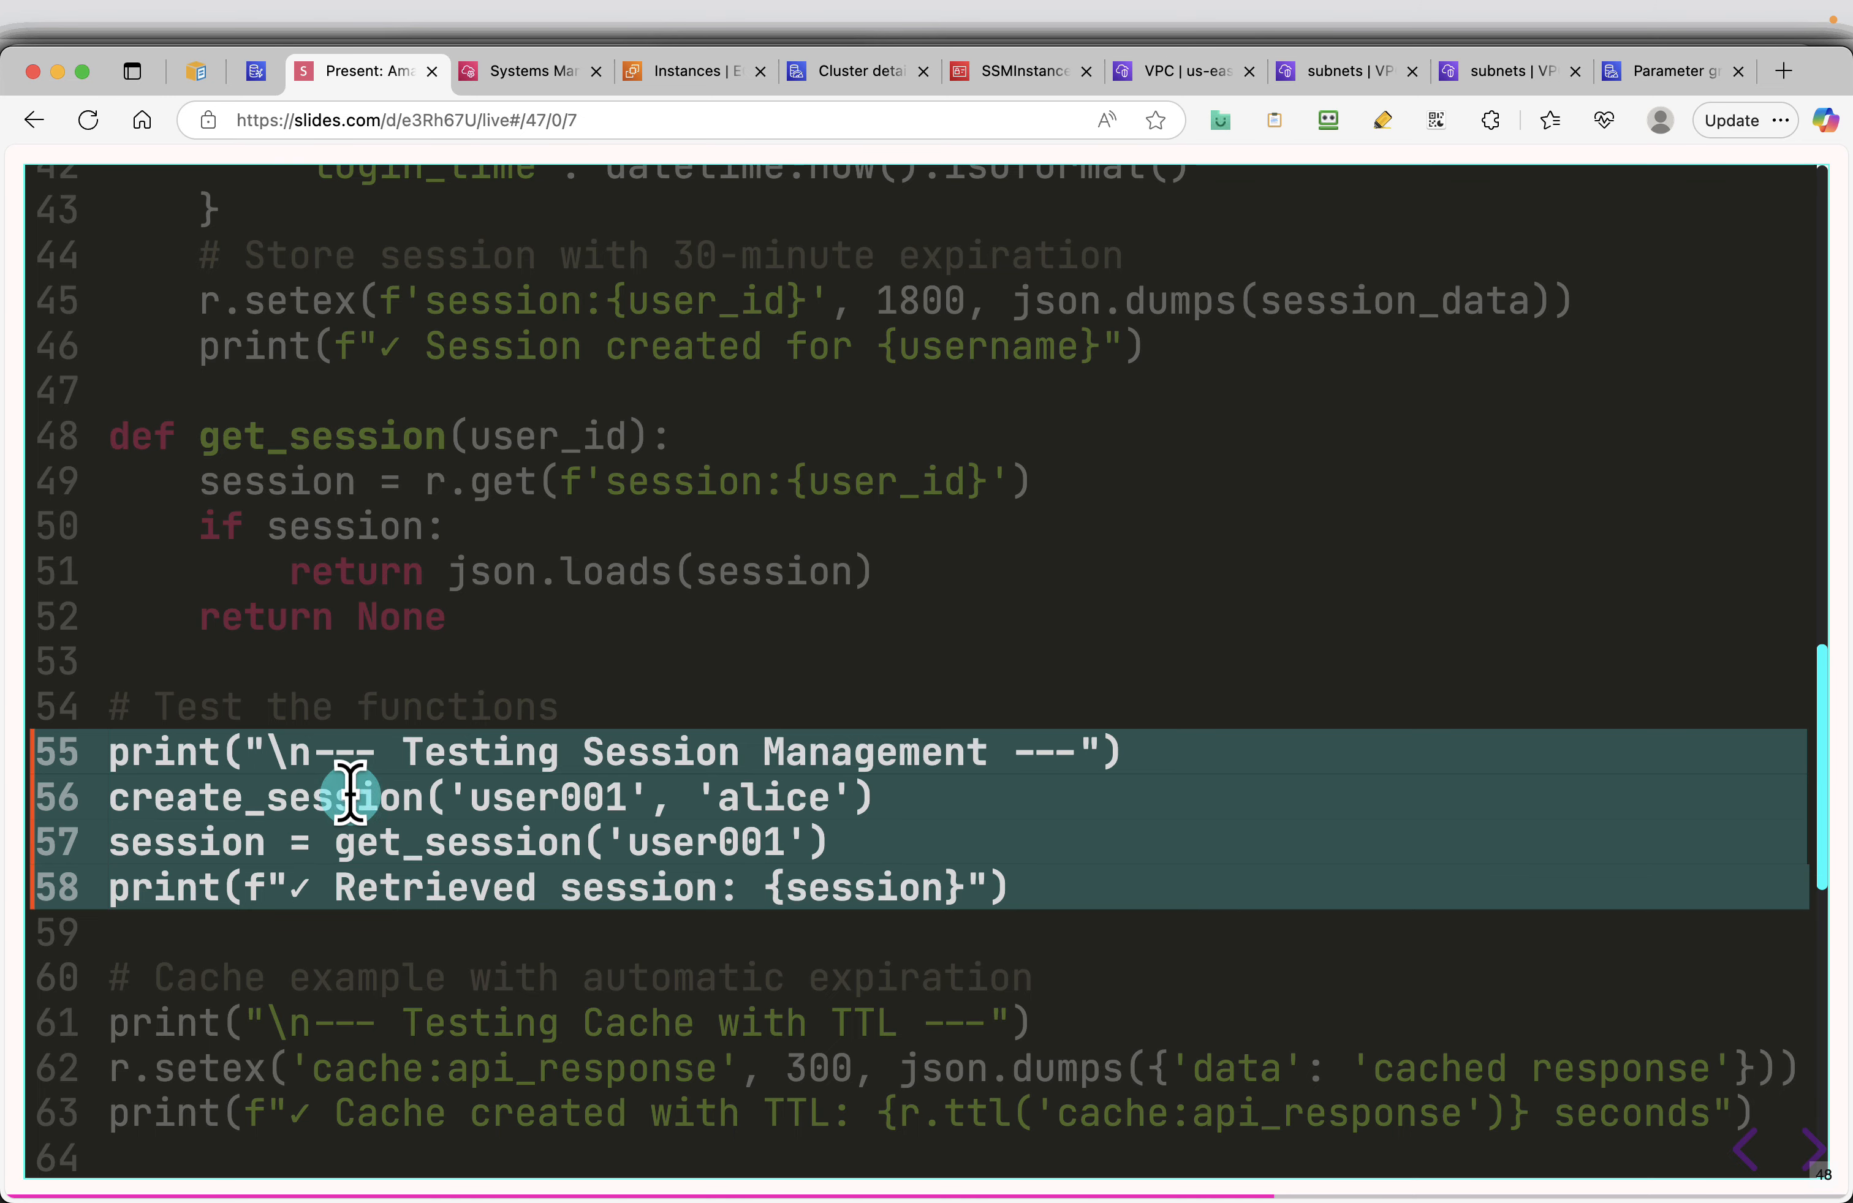
pyautogui.scroll(5, 312, 851)
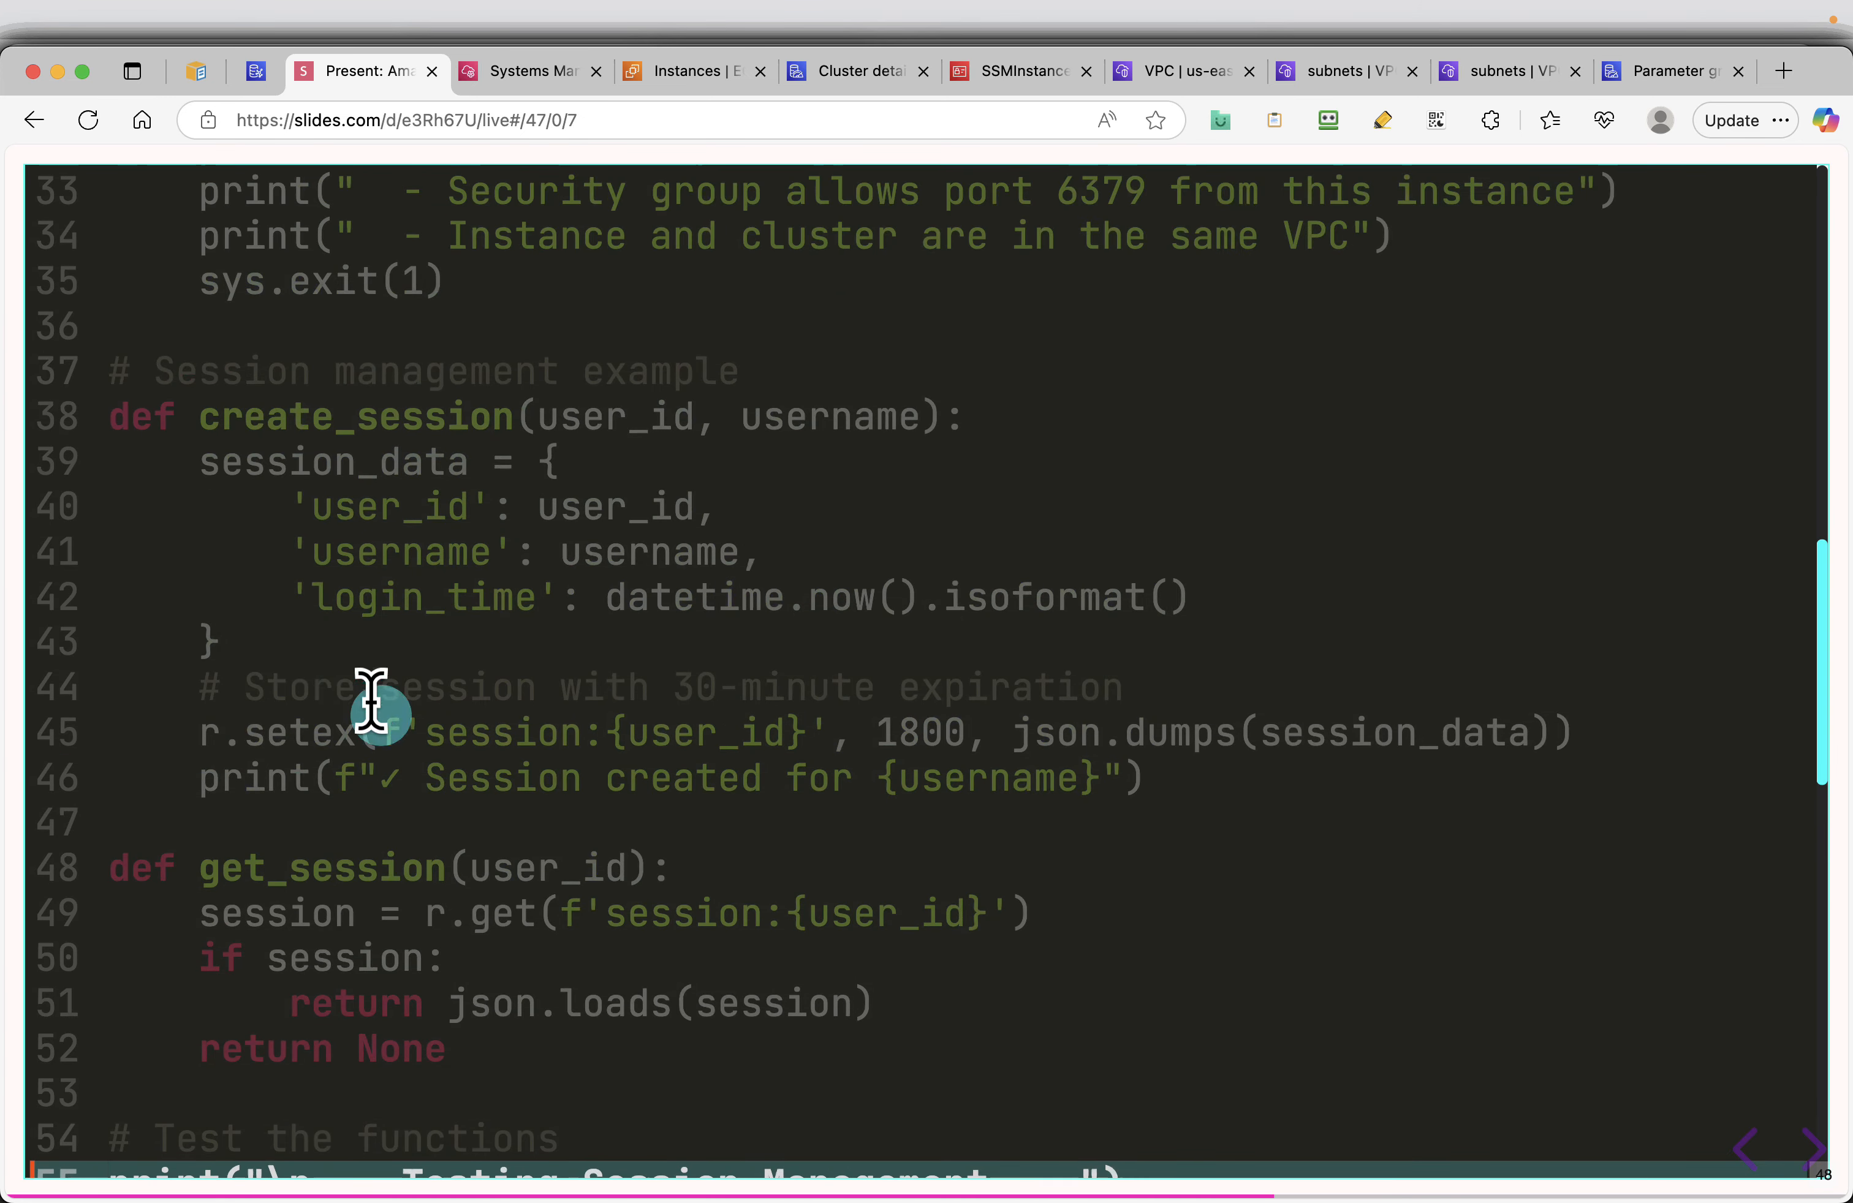
pyautogui.scroll(-4, 469, 555)
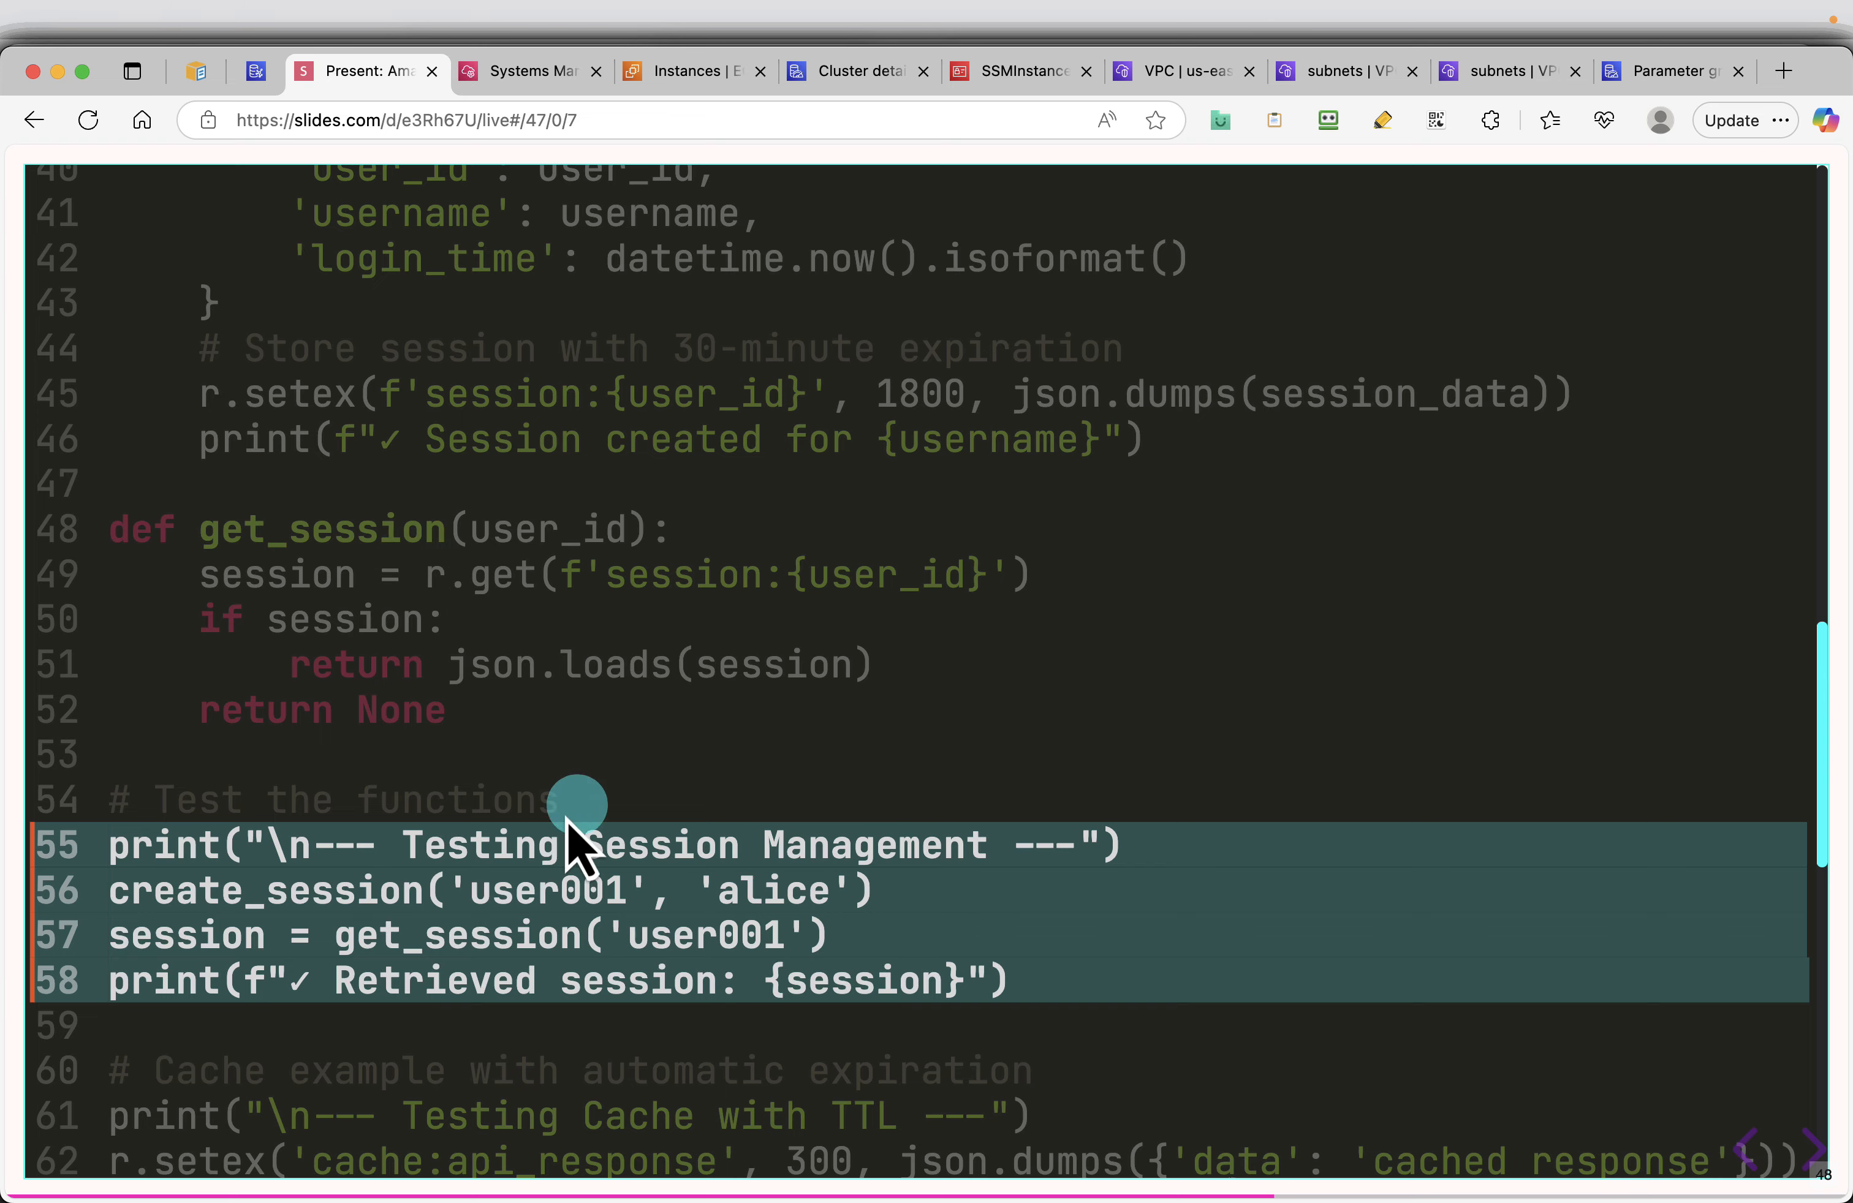
pyautogui.scroll(-2, 547, 837)
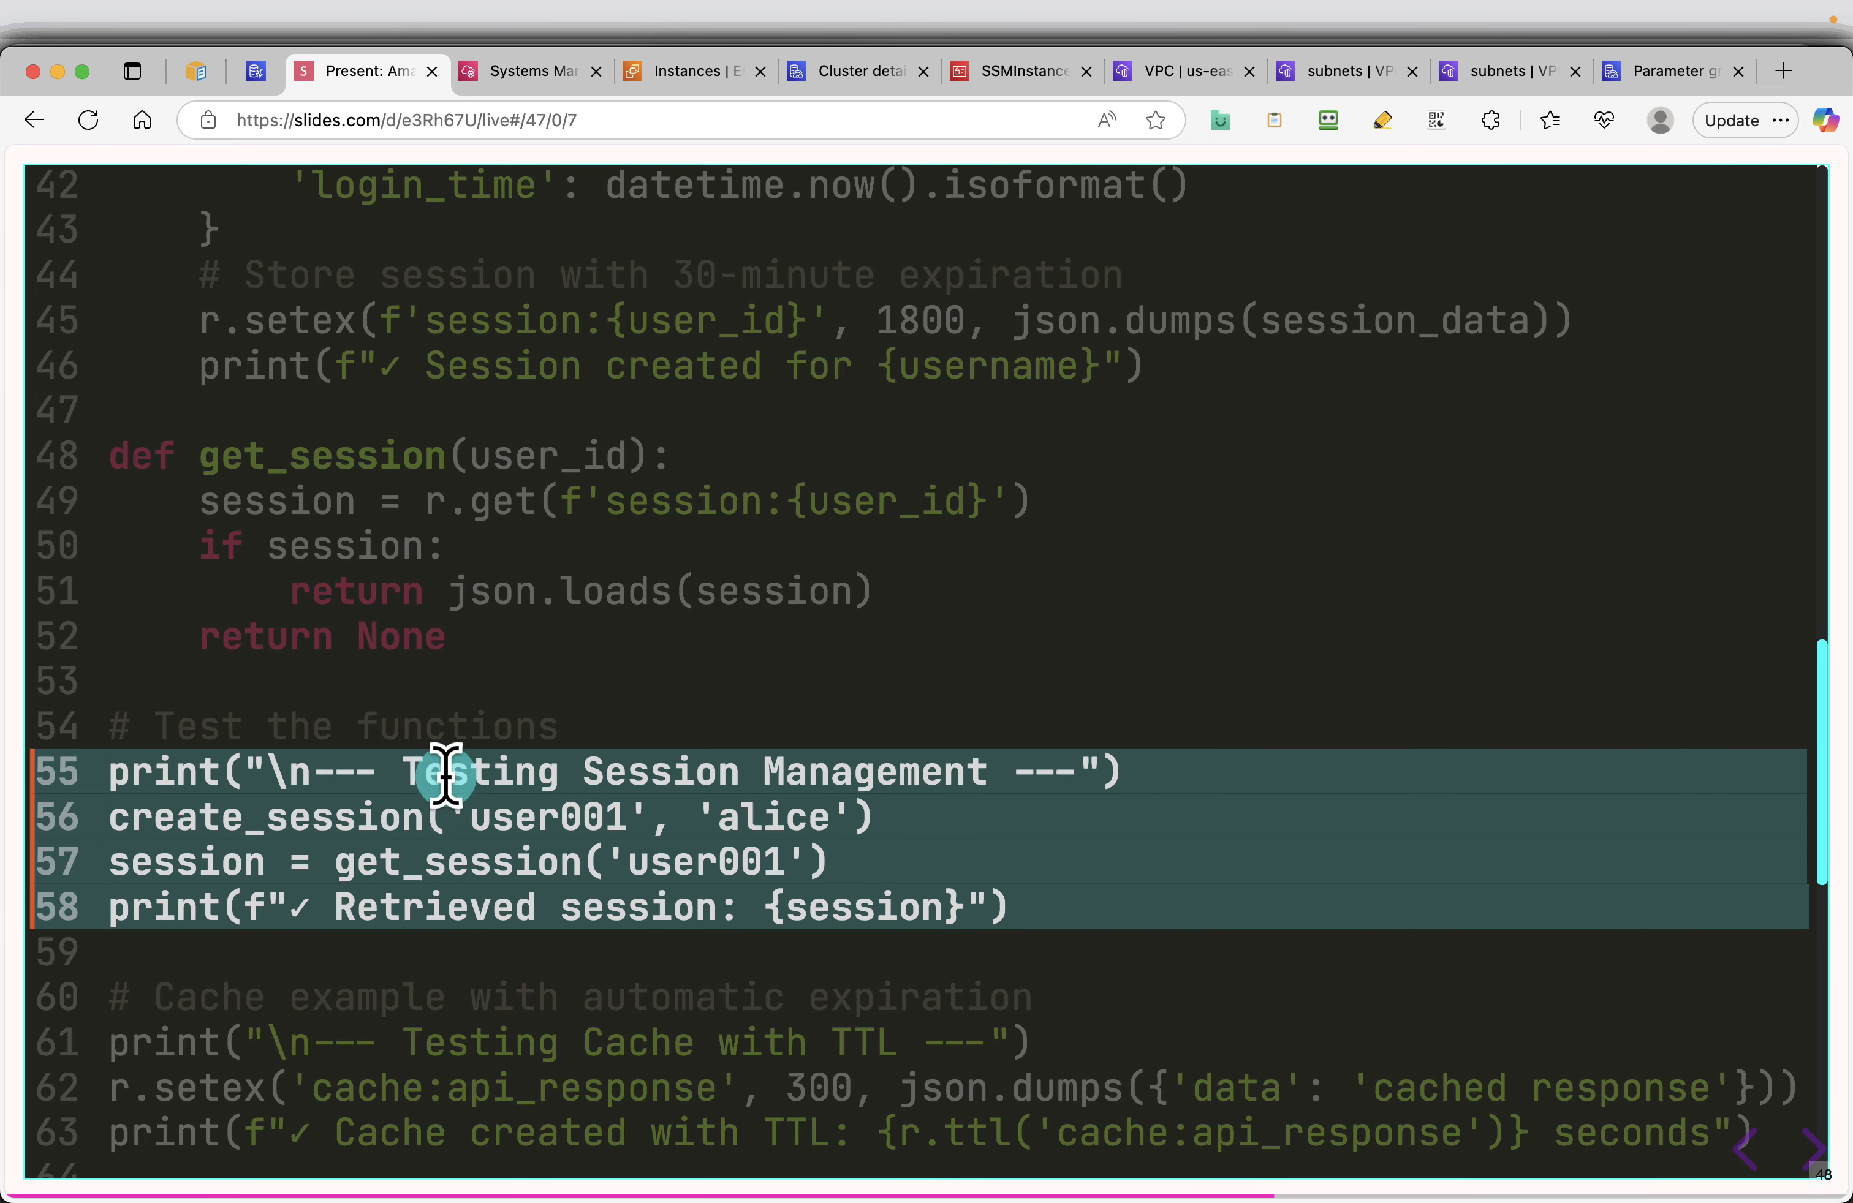
pyautogui.scroll(-3, 703, 860)
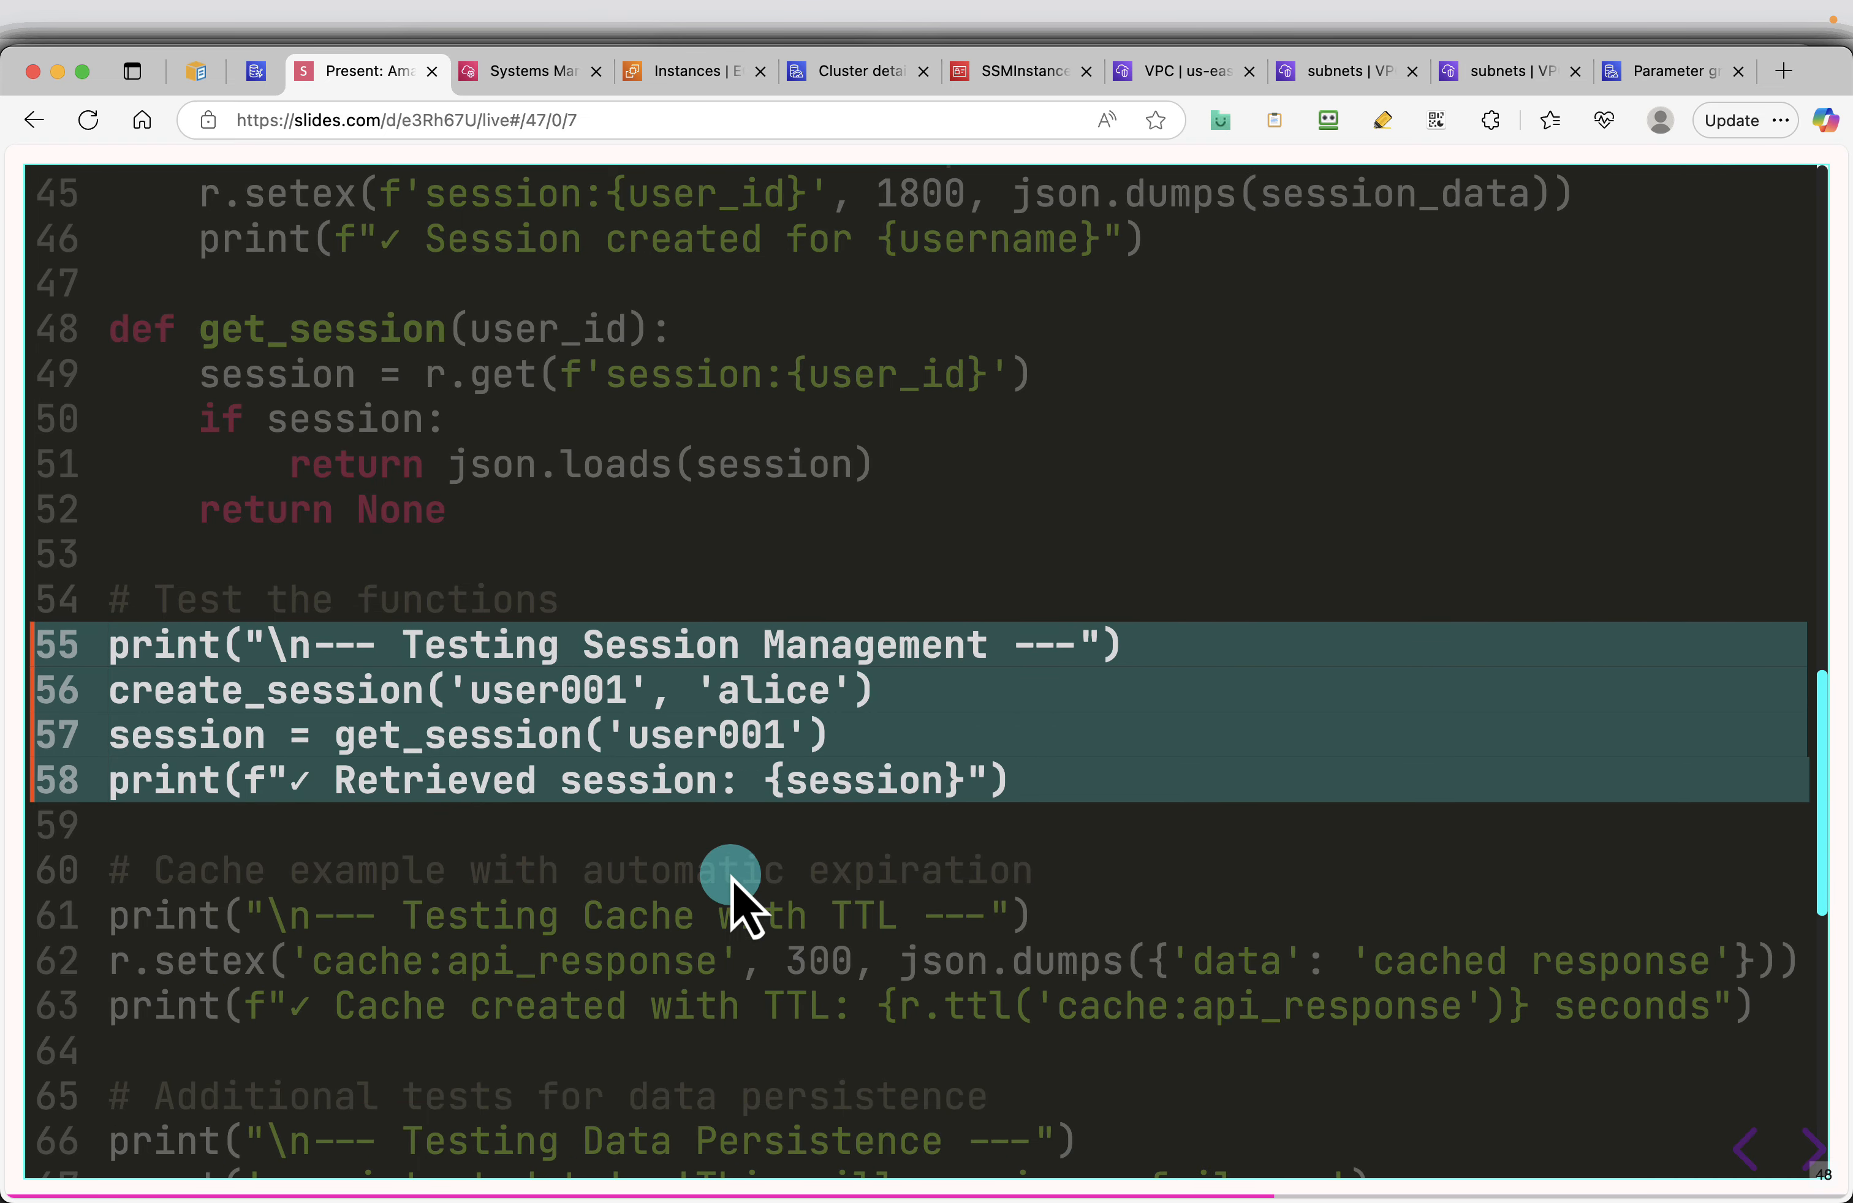
# Examine the script's Testing Cache with TTL block and its Testing Data Persistence block
pyautogui.press('Right')
pyautogui.scroll(-1, 859, 969)
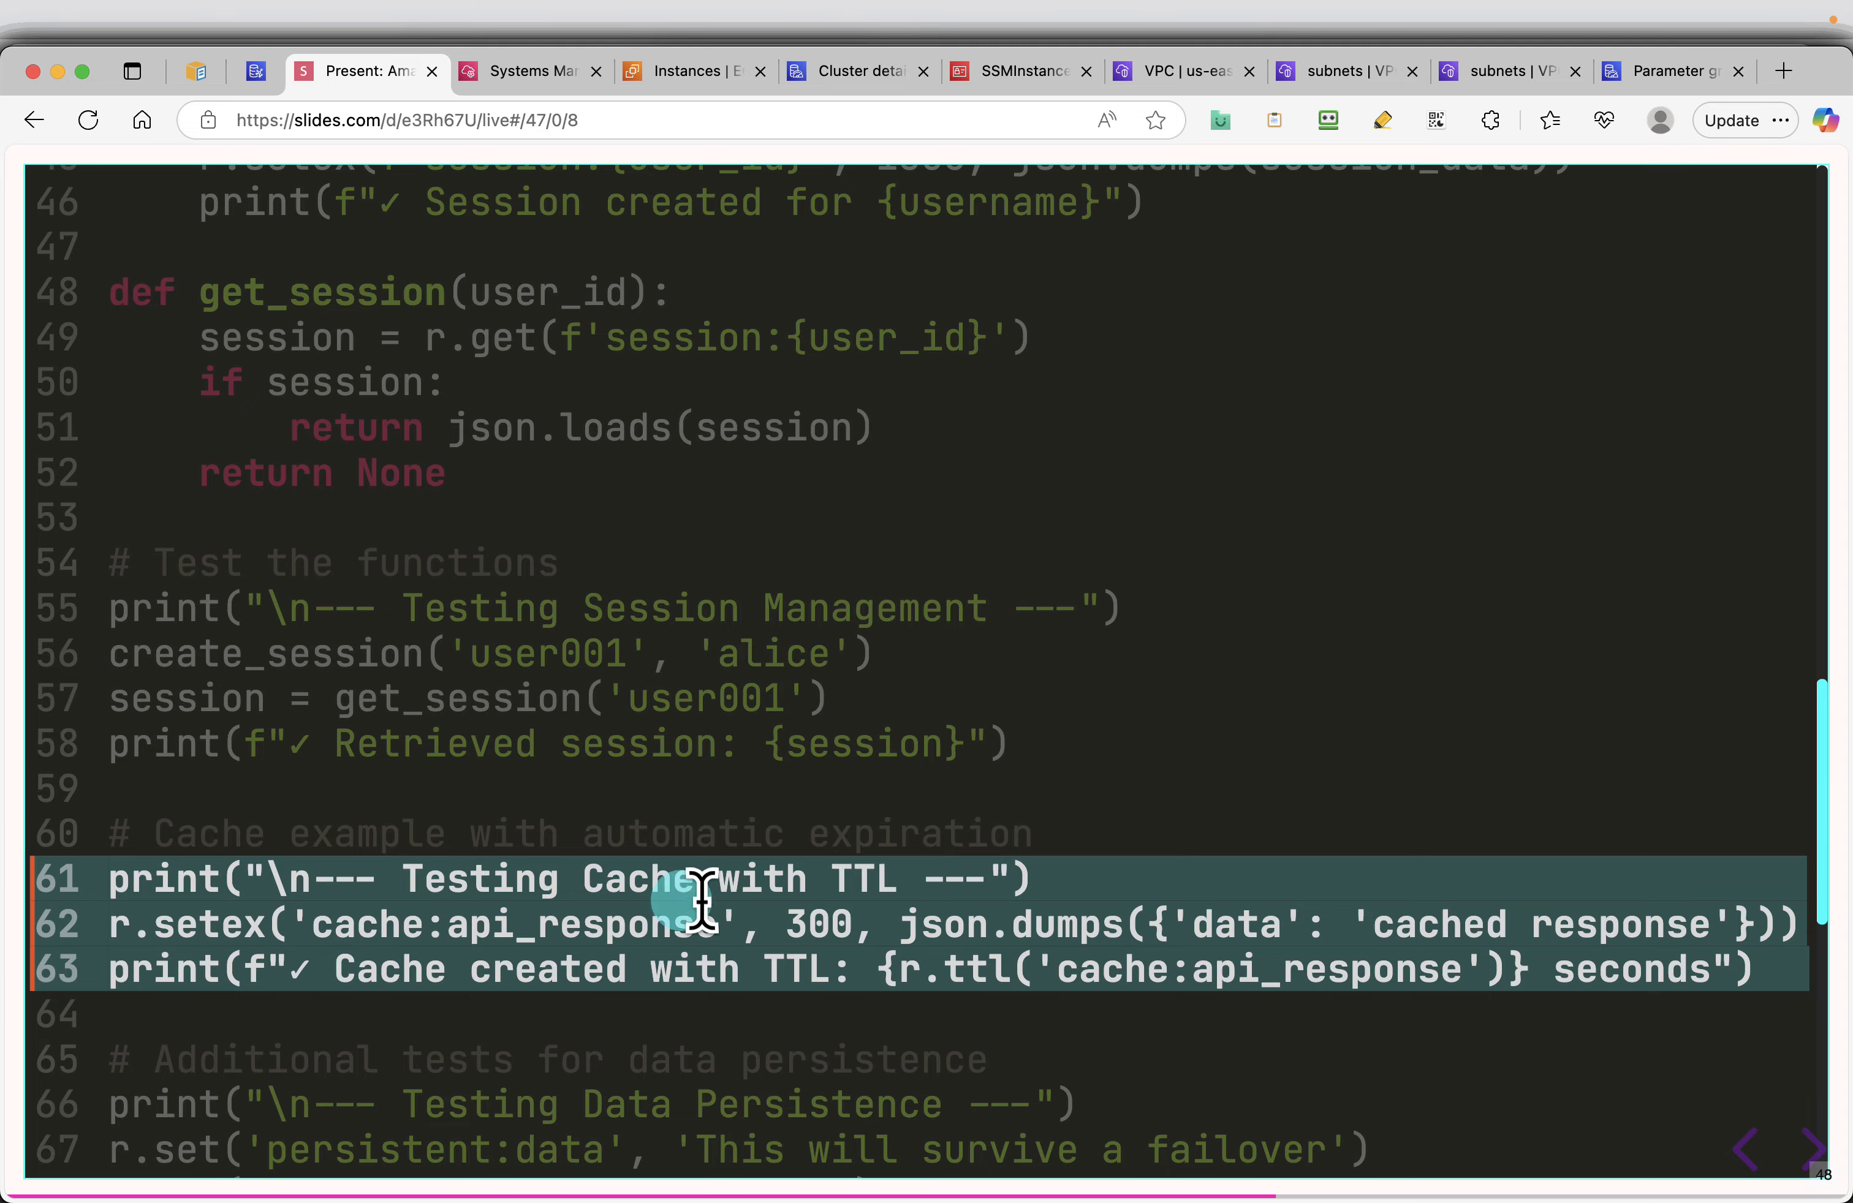
pyautogui.scroll(-1, 960, 898)
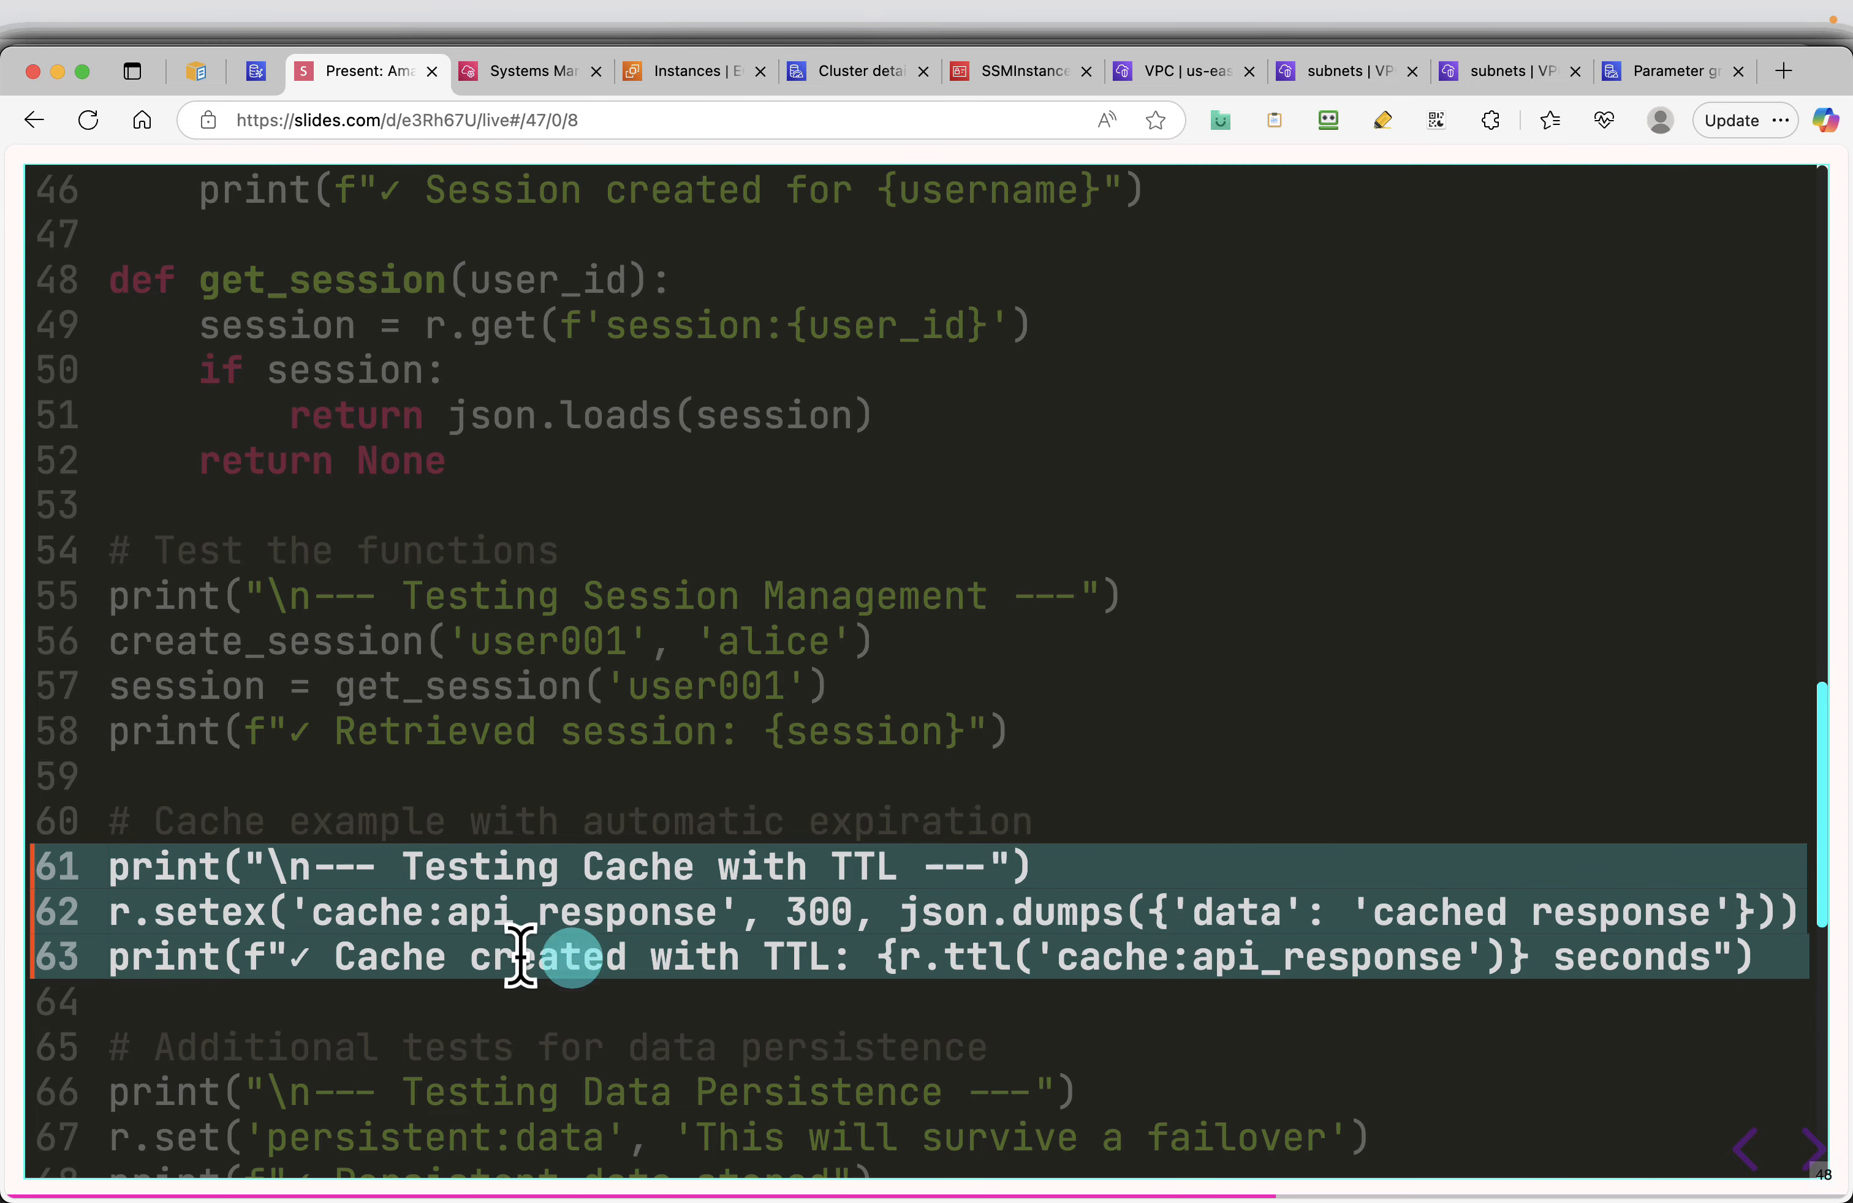
pyautogui.press('Right')
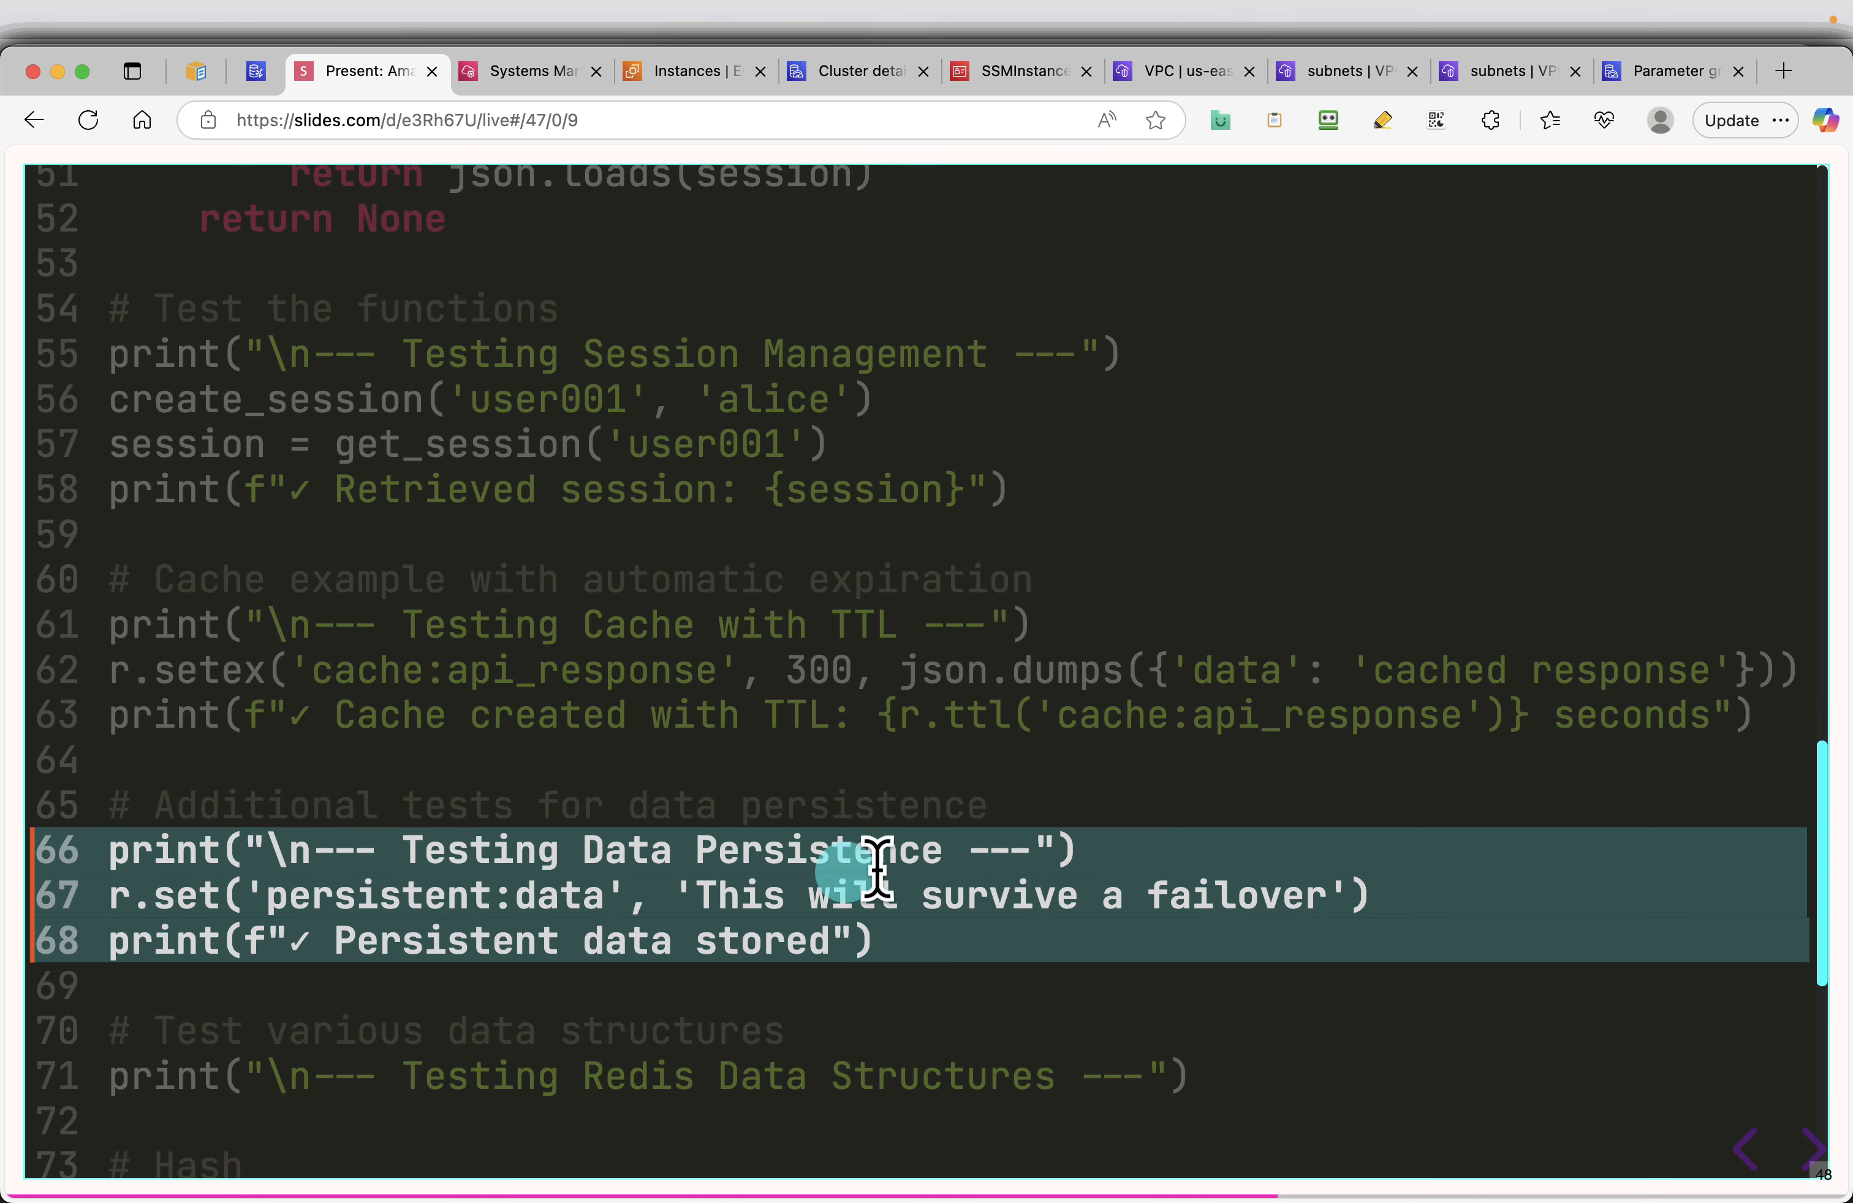
# Examine the script's Testing Redis Data Structures section, covering its hash, list and set blocks through the closing success message
pyautogui.press('Right')
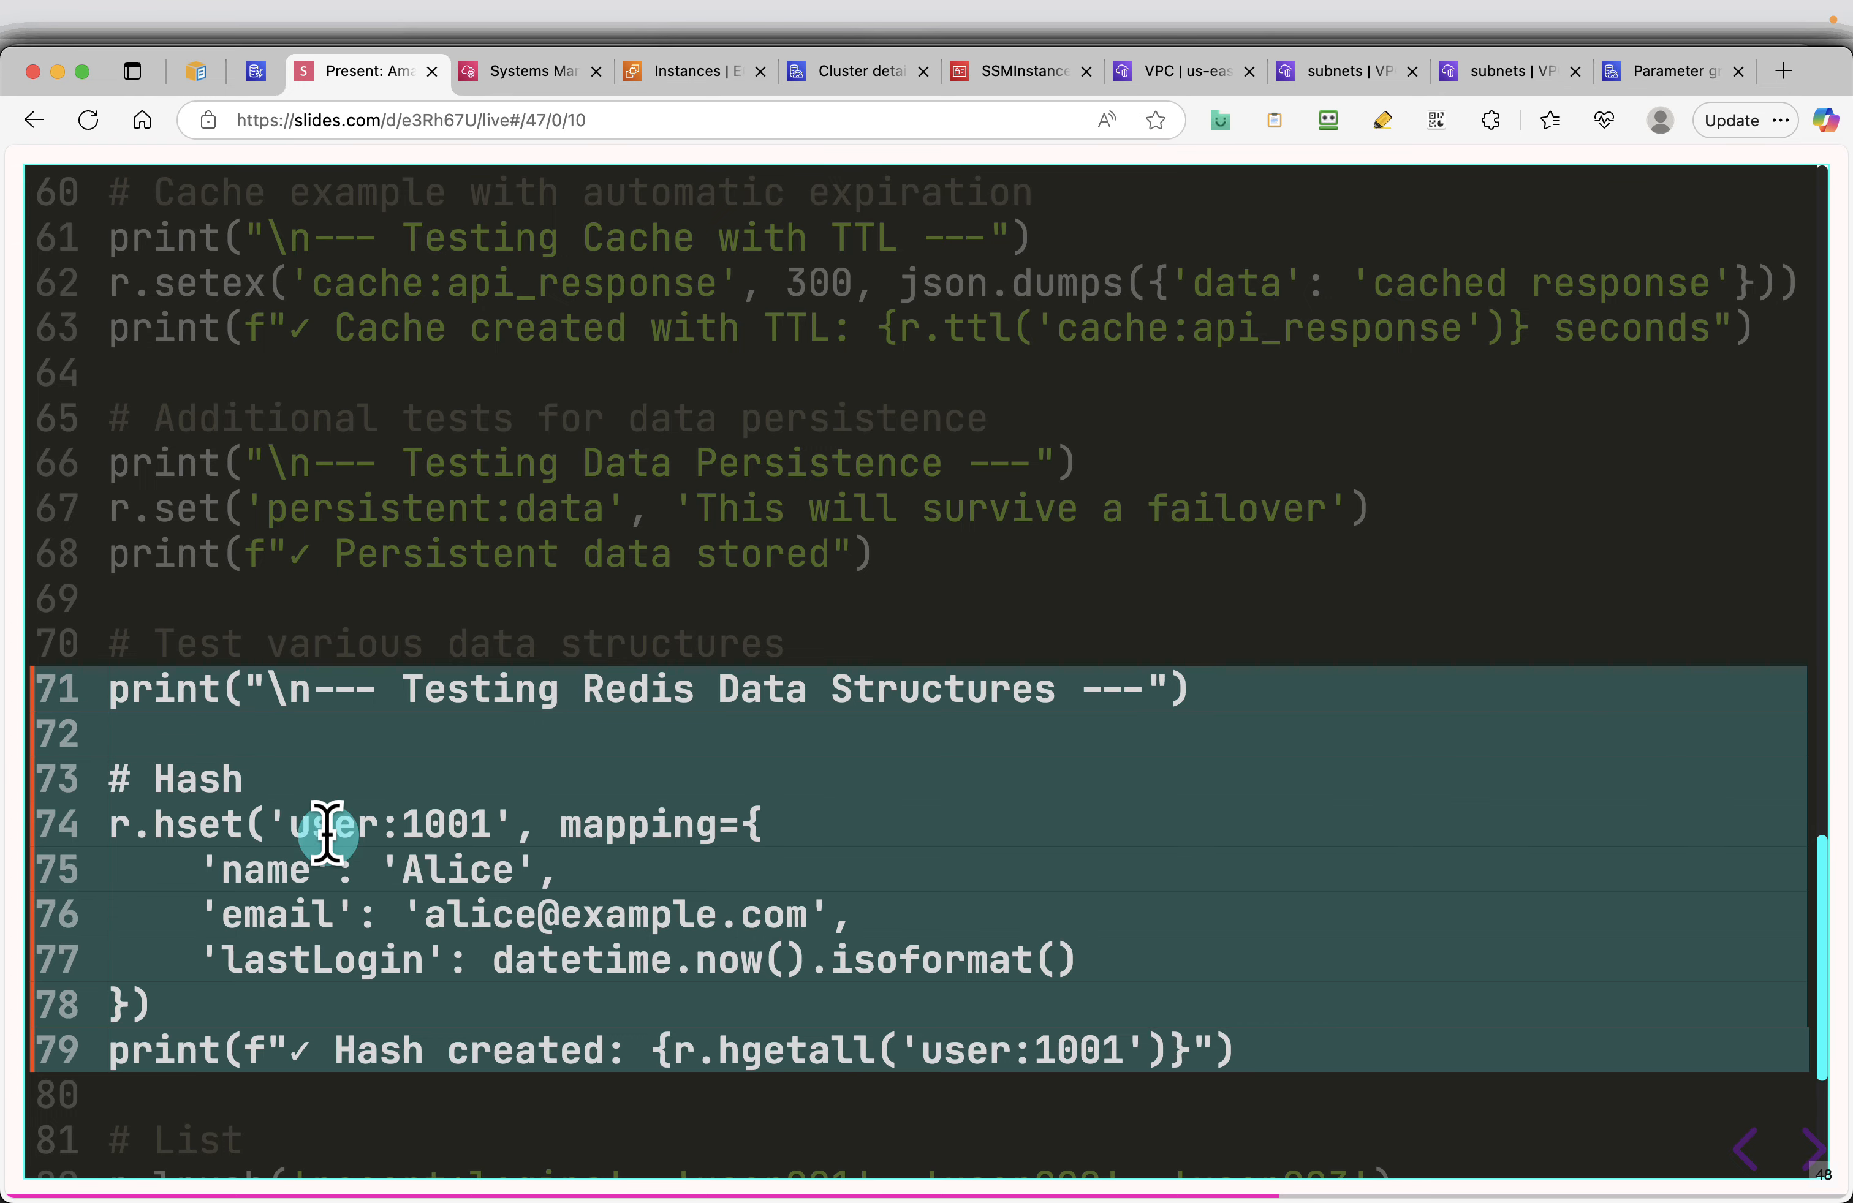
pyautogui.press('Right')
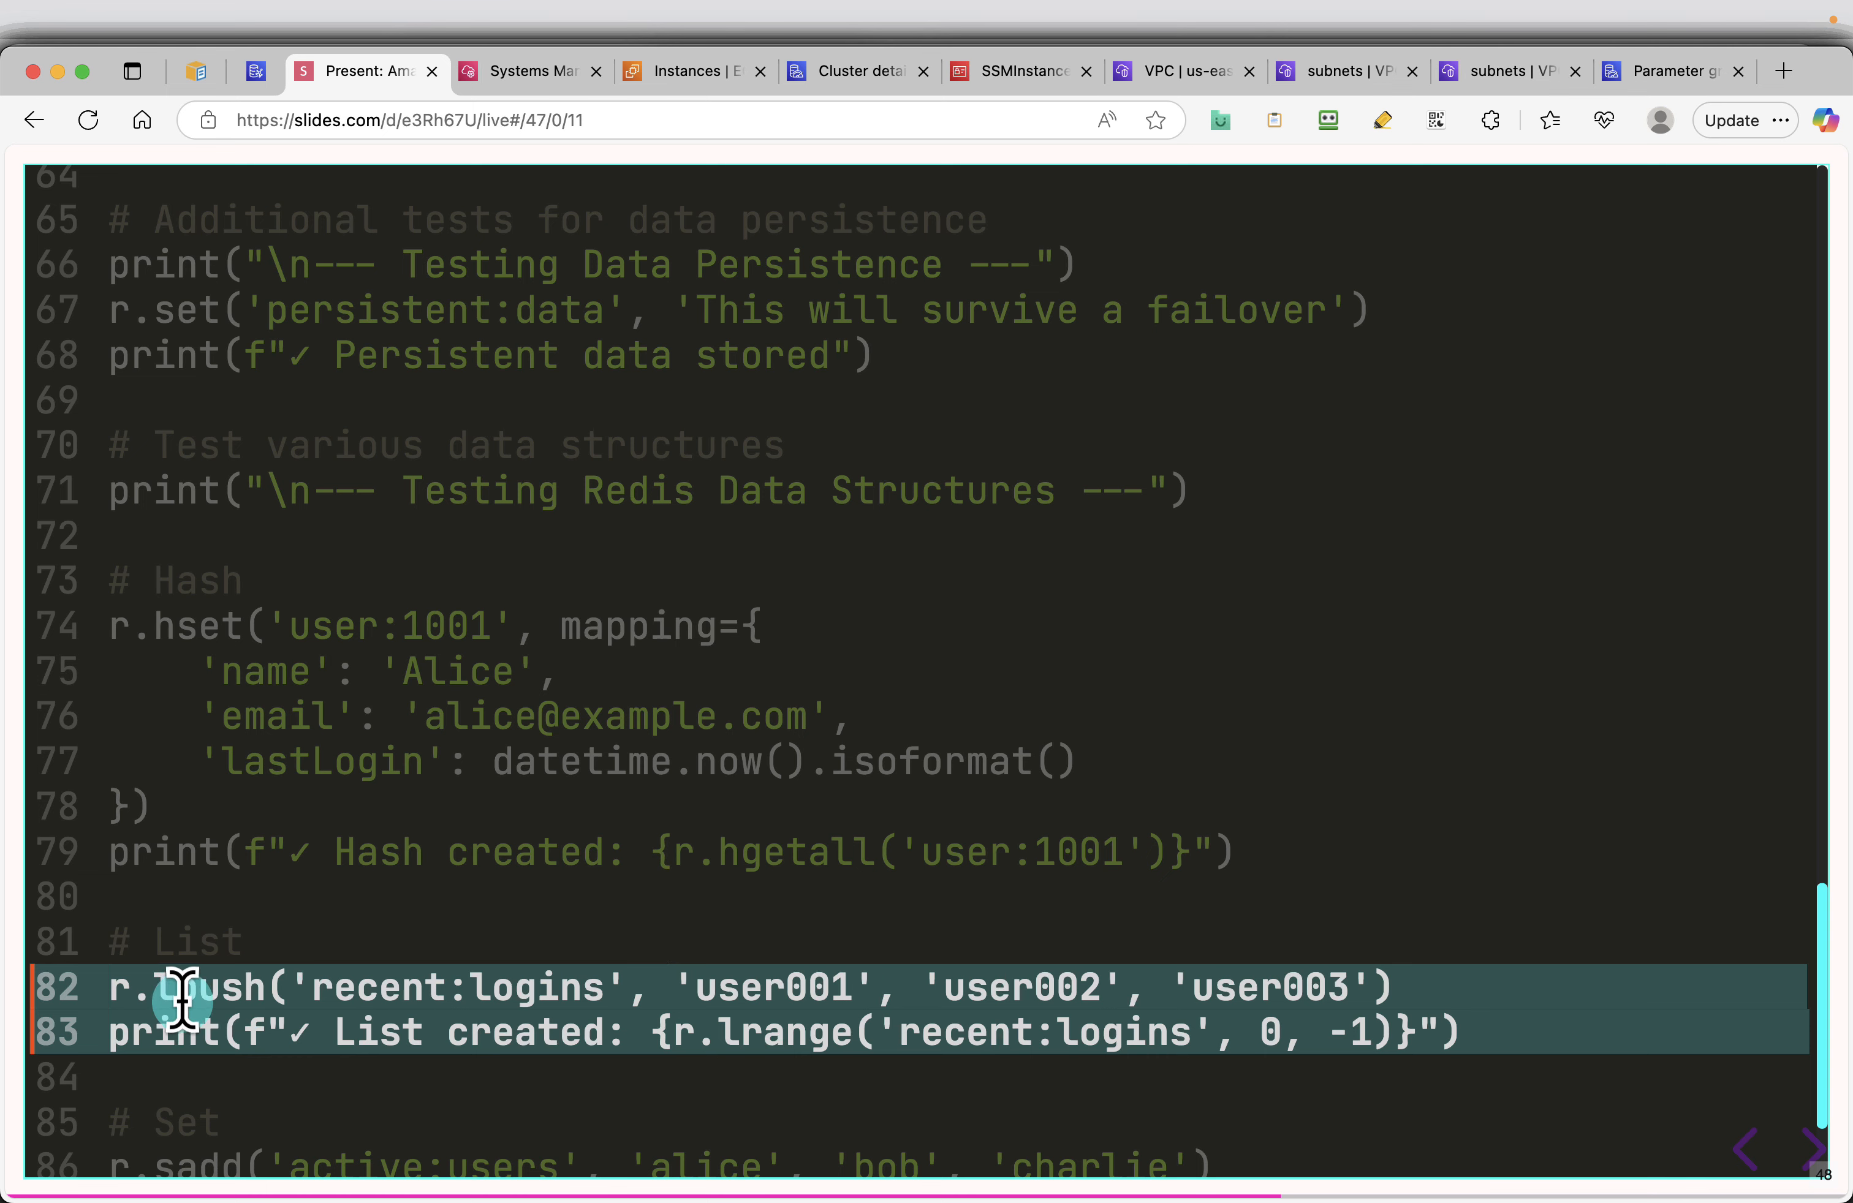
pyautogui.press('Right')
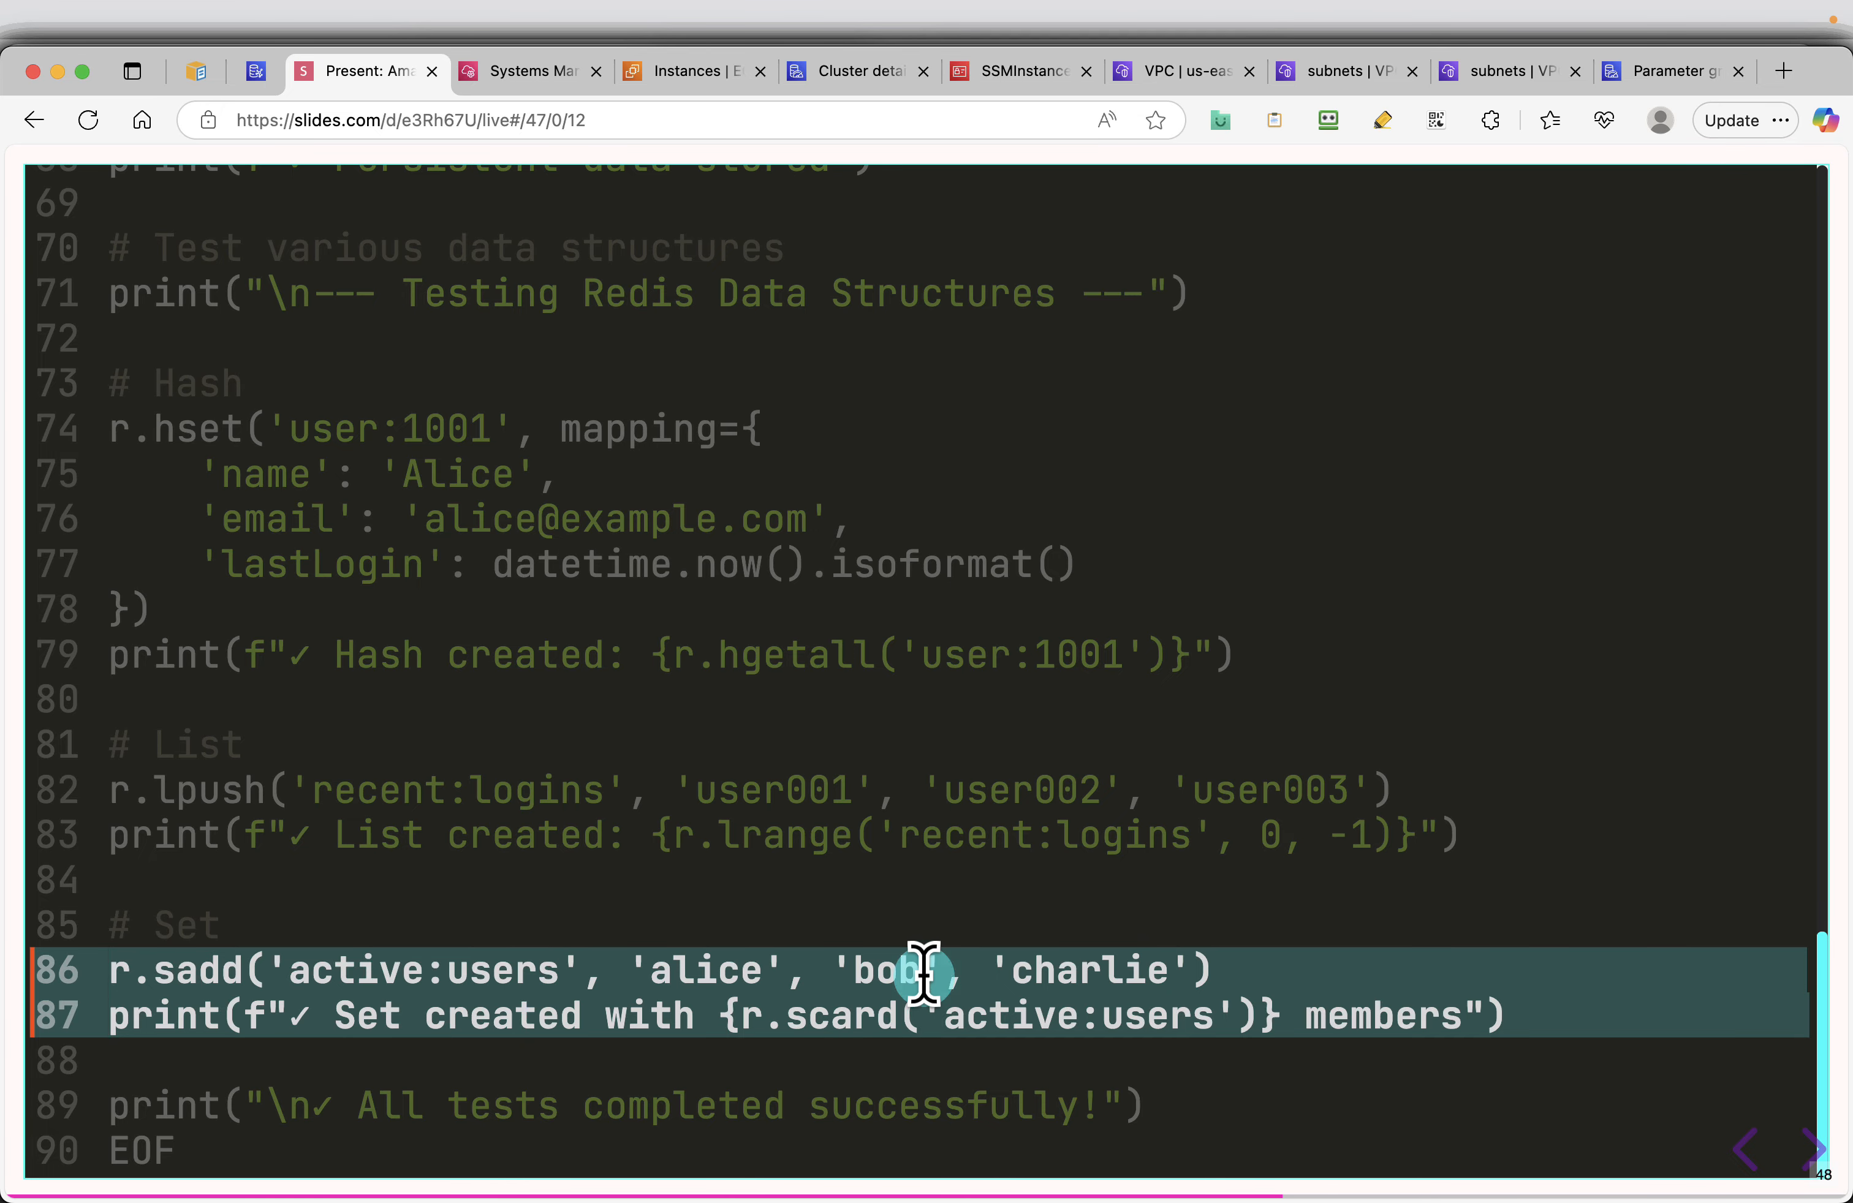
pyautogui.press('Right')
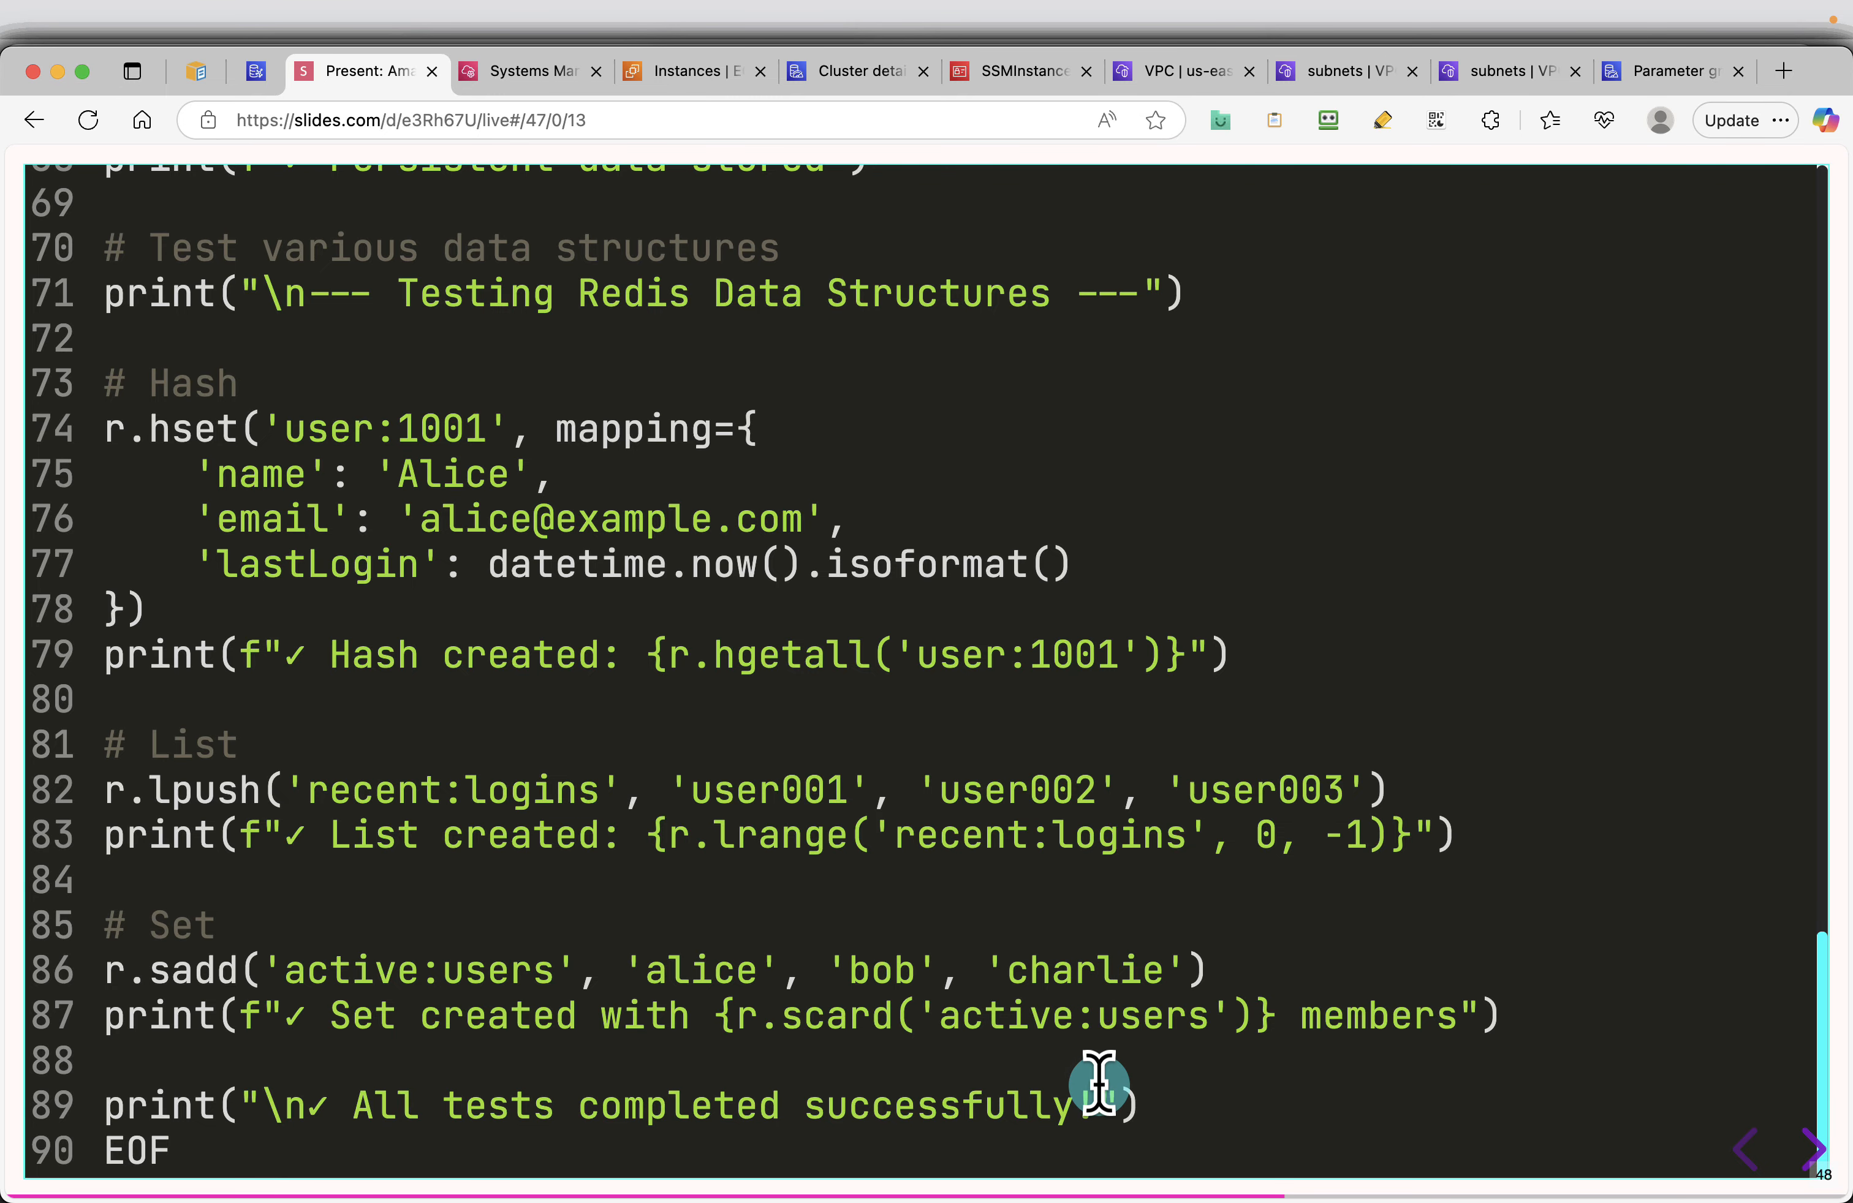
# Copy the full test_memorydb.py heredoc command from the slide and try to run it in the Session Manager terminal
pyautogui.scroll(20, 1151, 770)
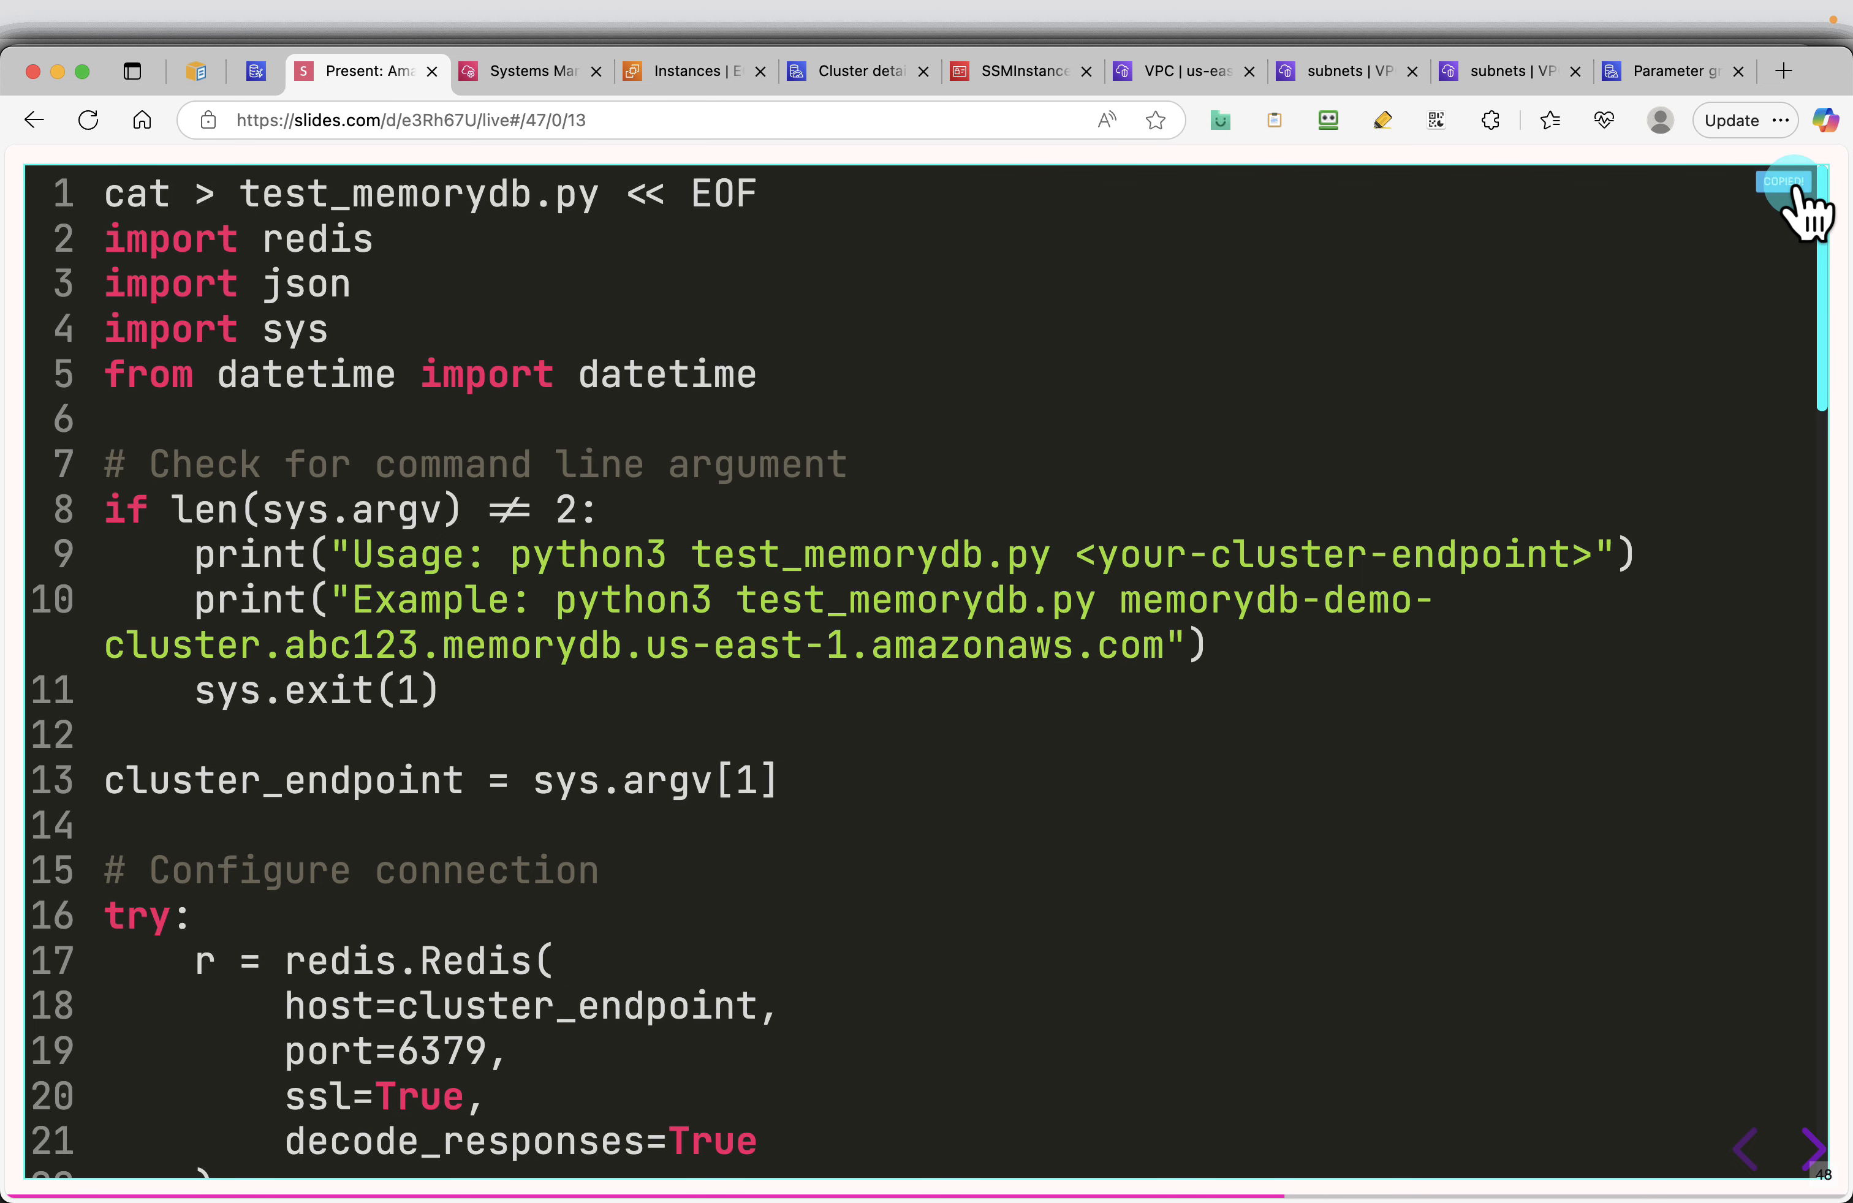
pyautogui.click(534, 71)
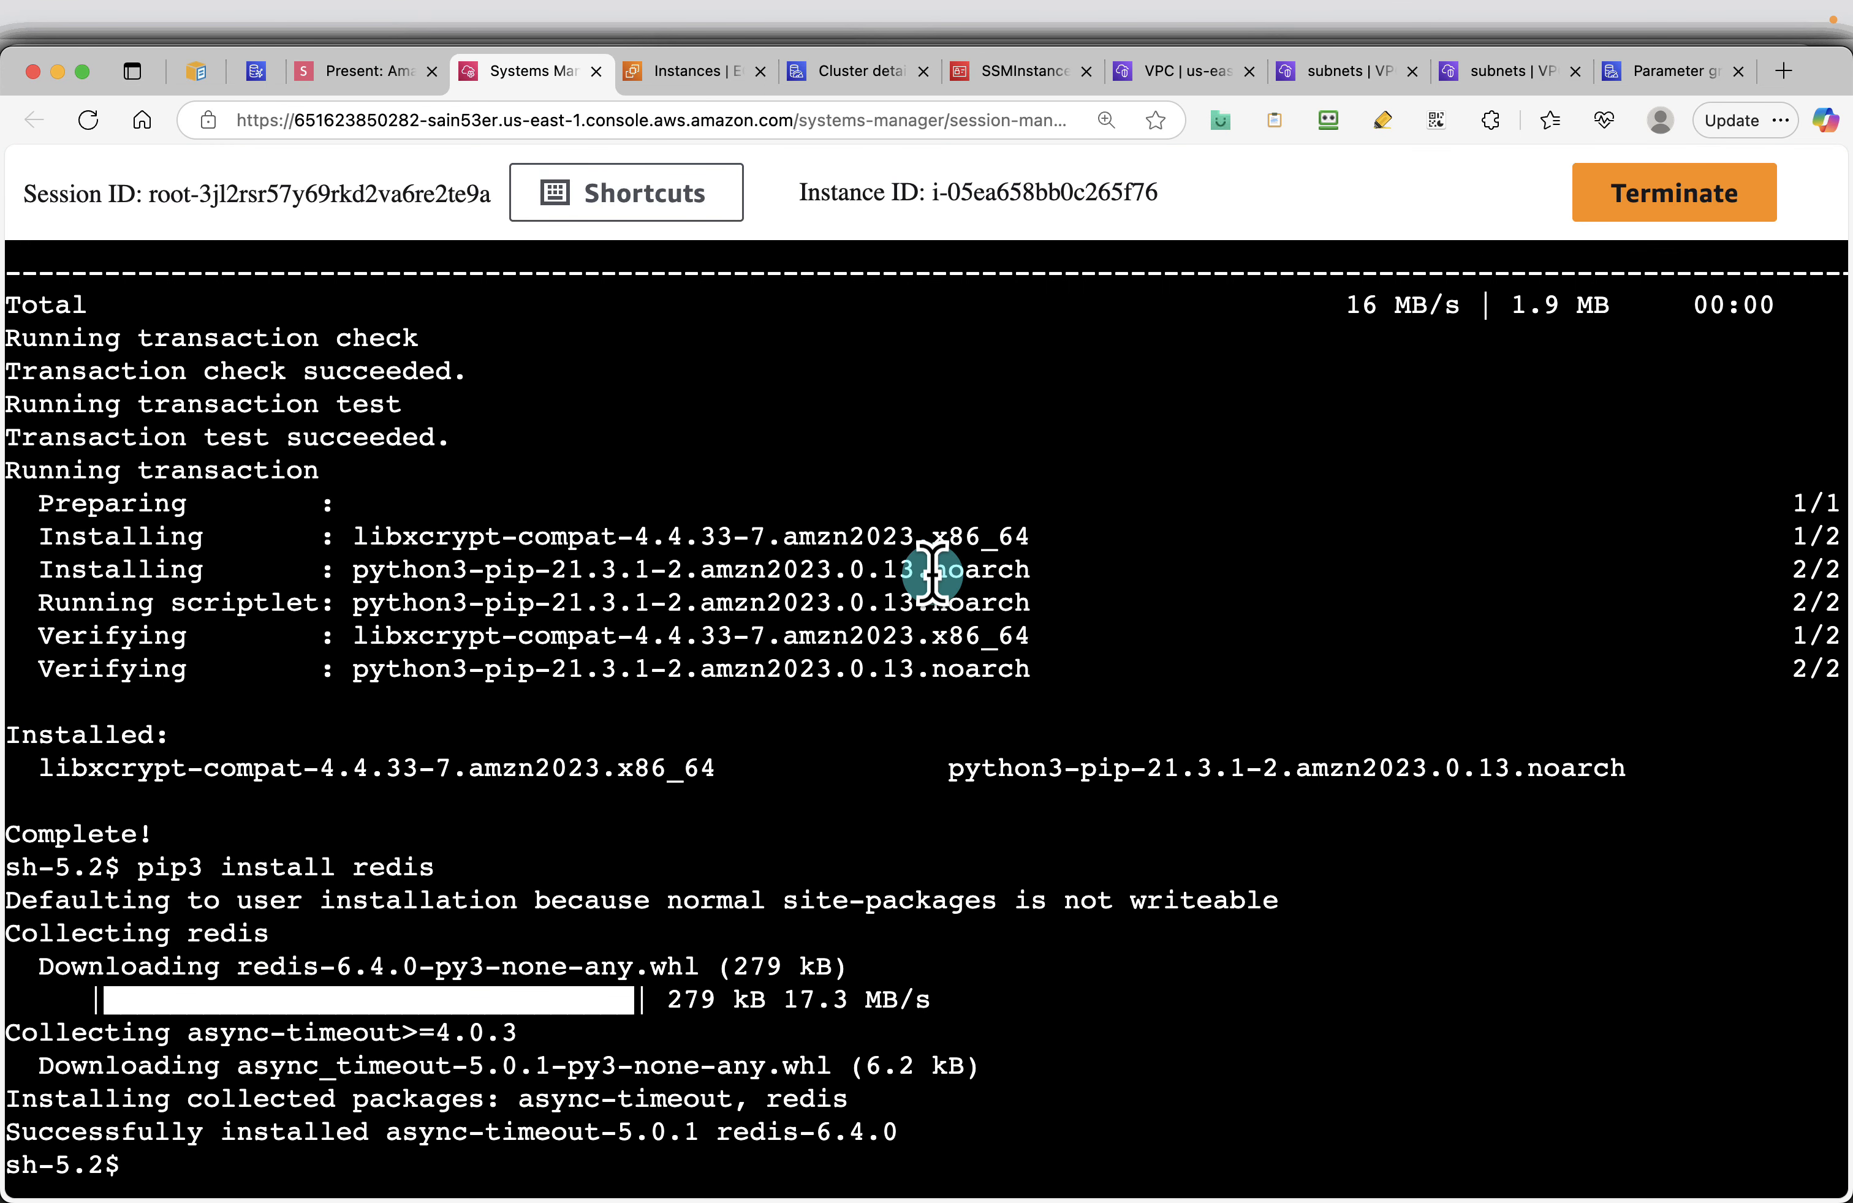
pyautogui.press('super+v')
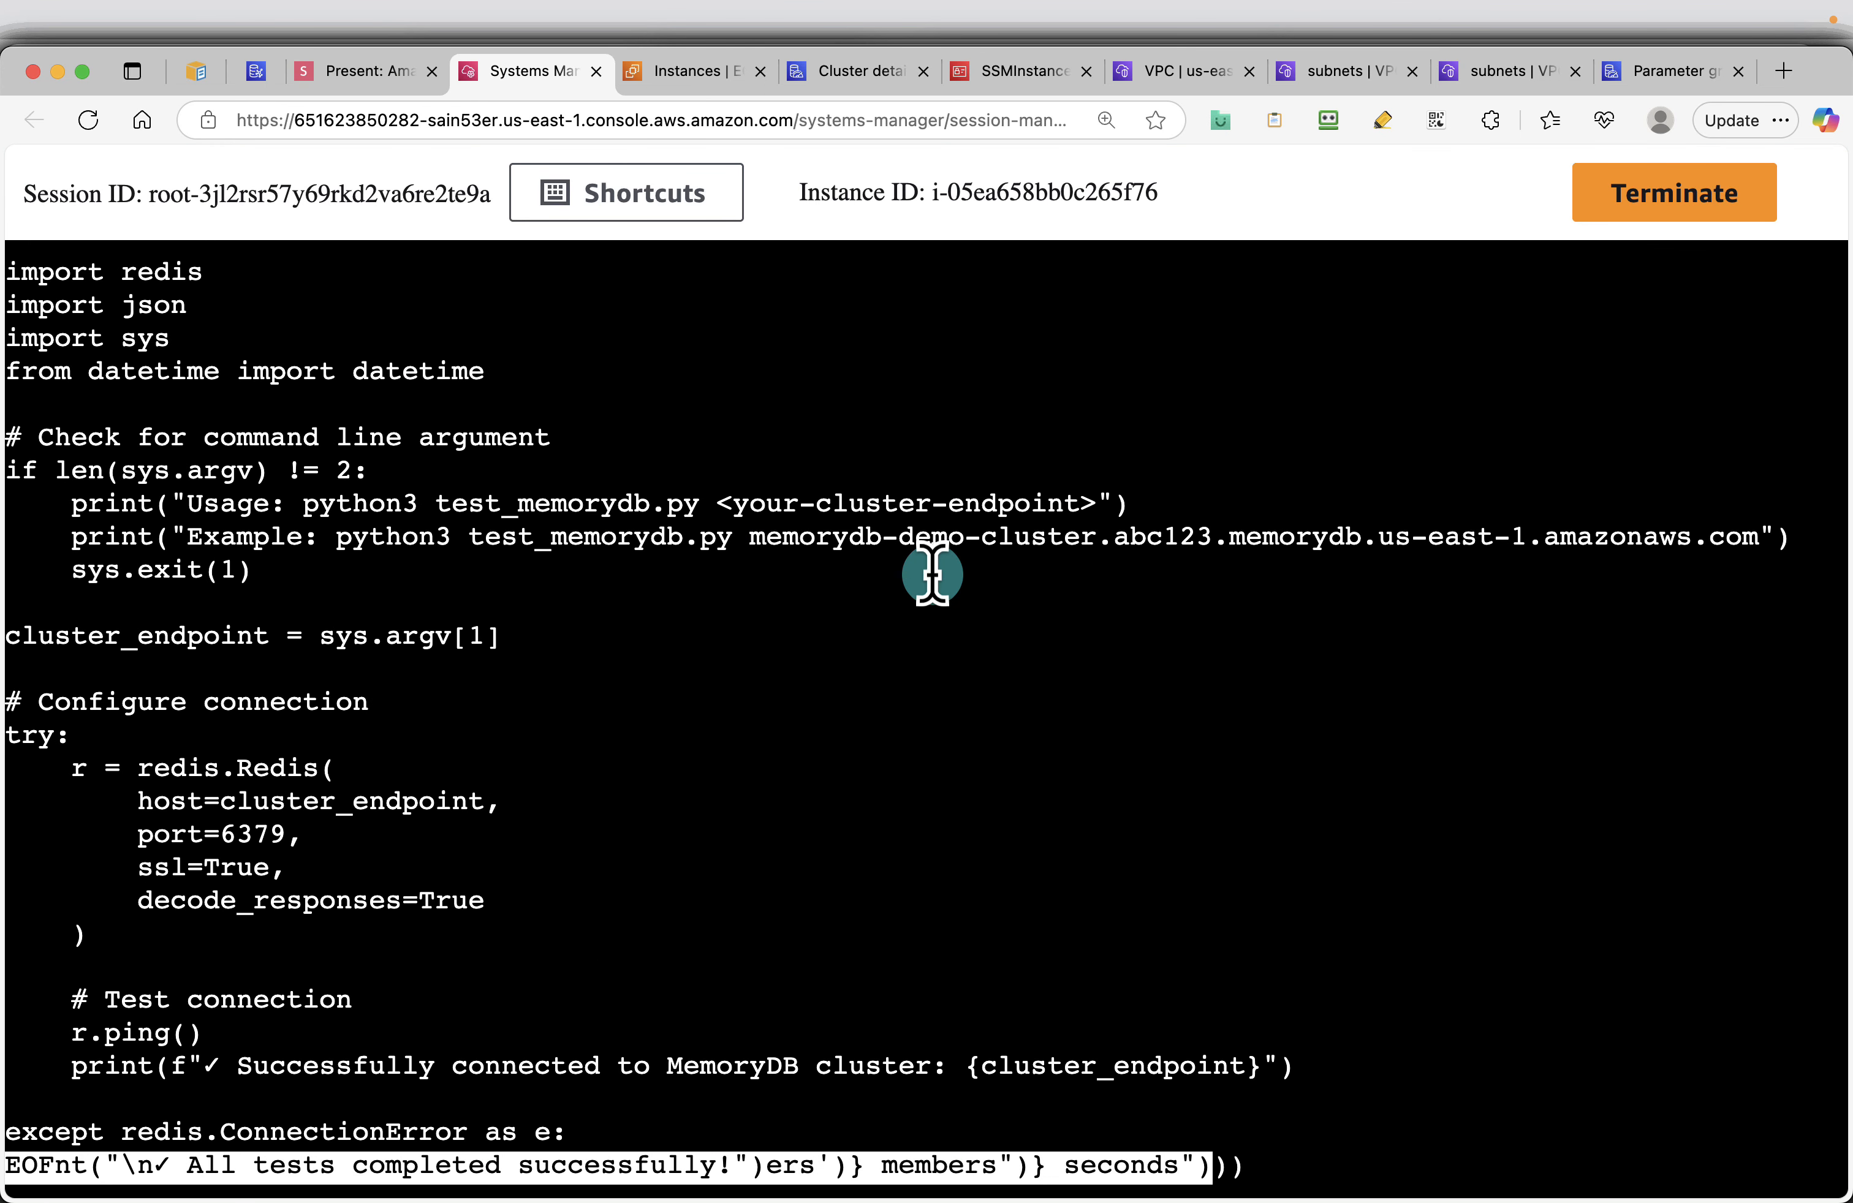
pyautogui.press('Return')
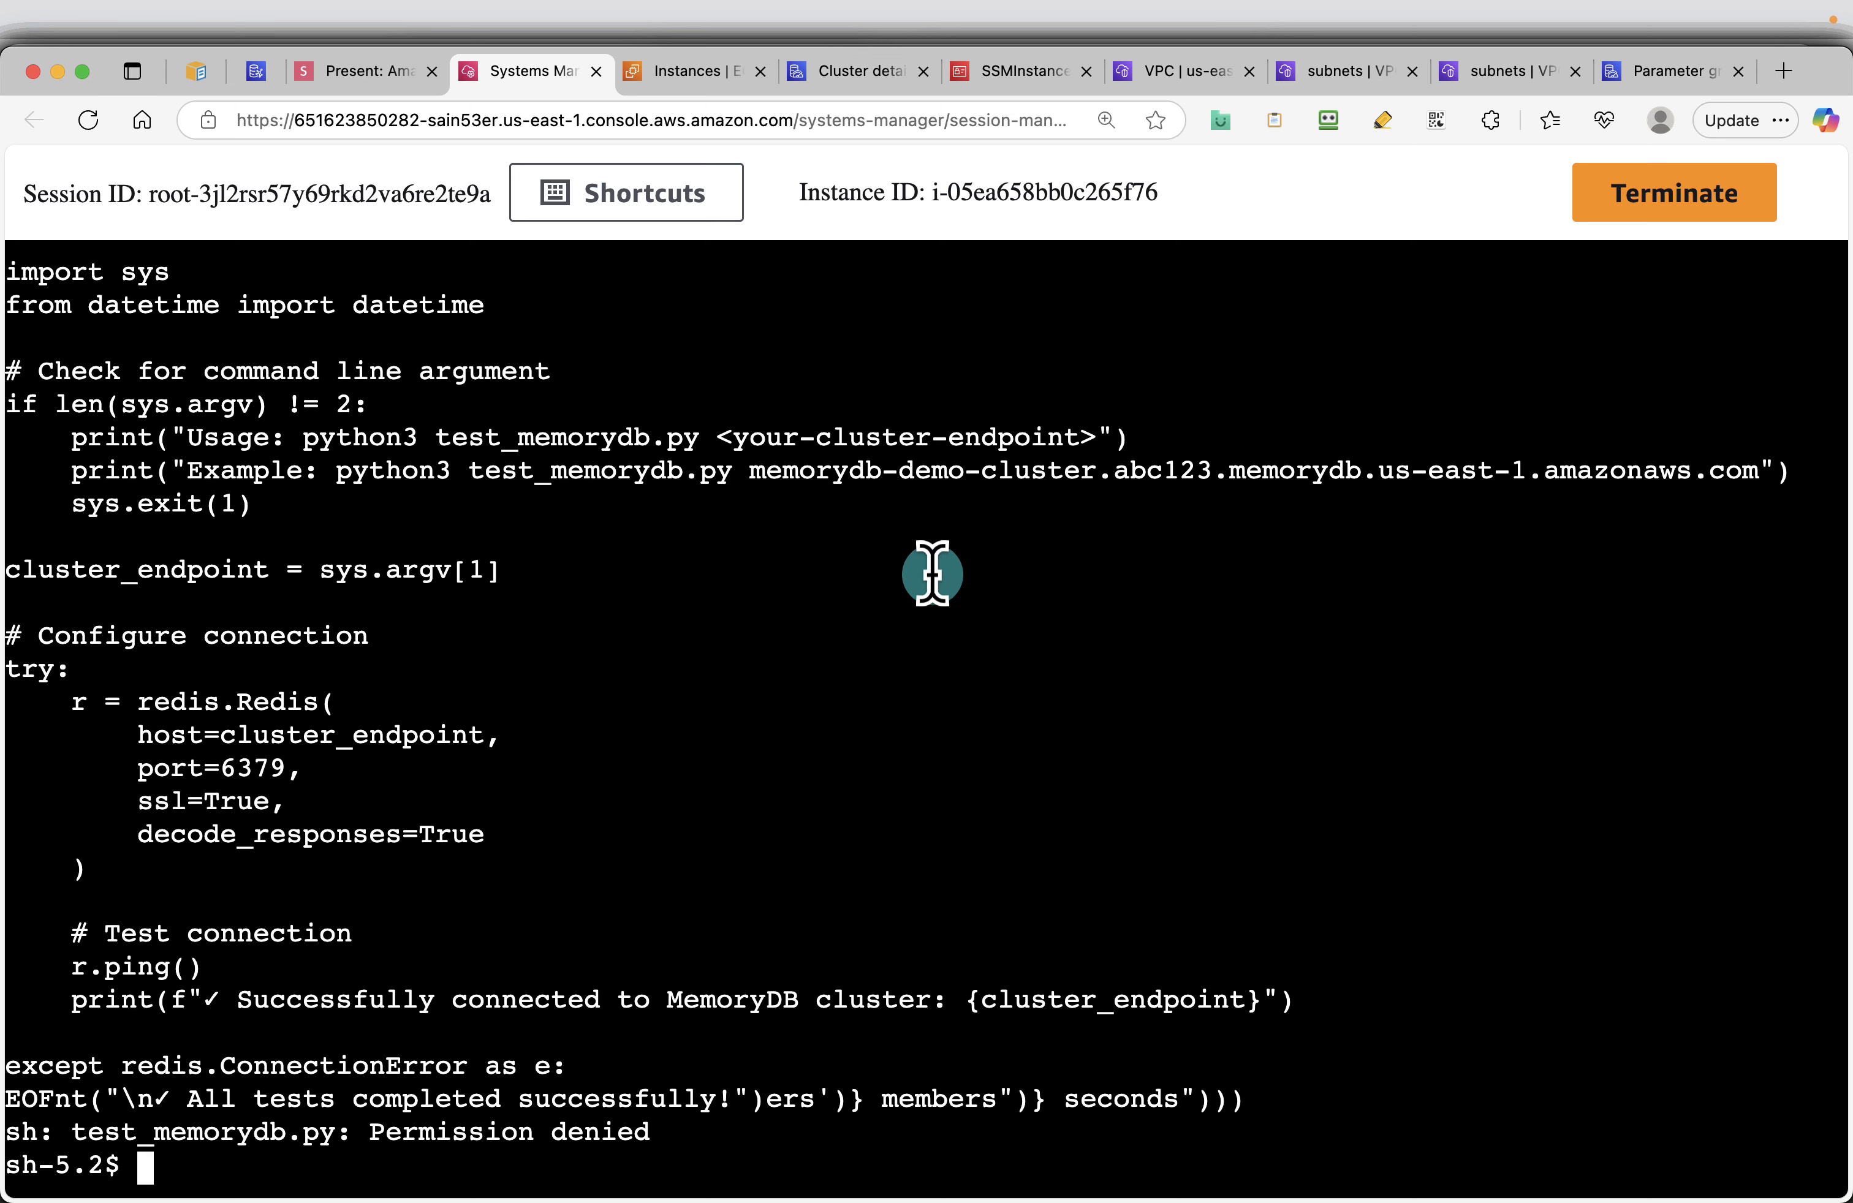
# Check the shell's user with id and its directory with pwd, then change to the home directory and verify the path
pyautogui.press('Return')
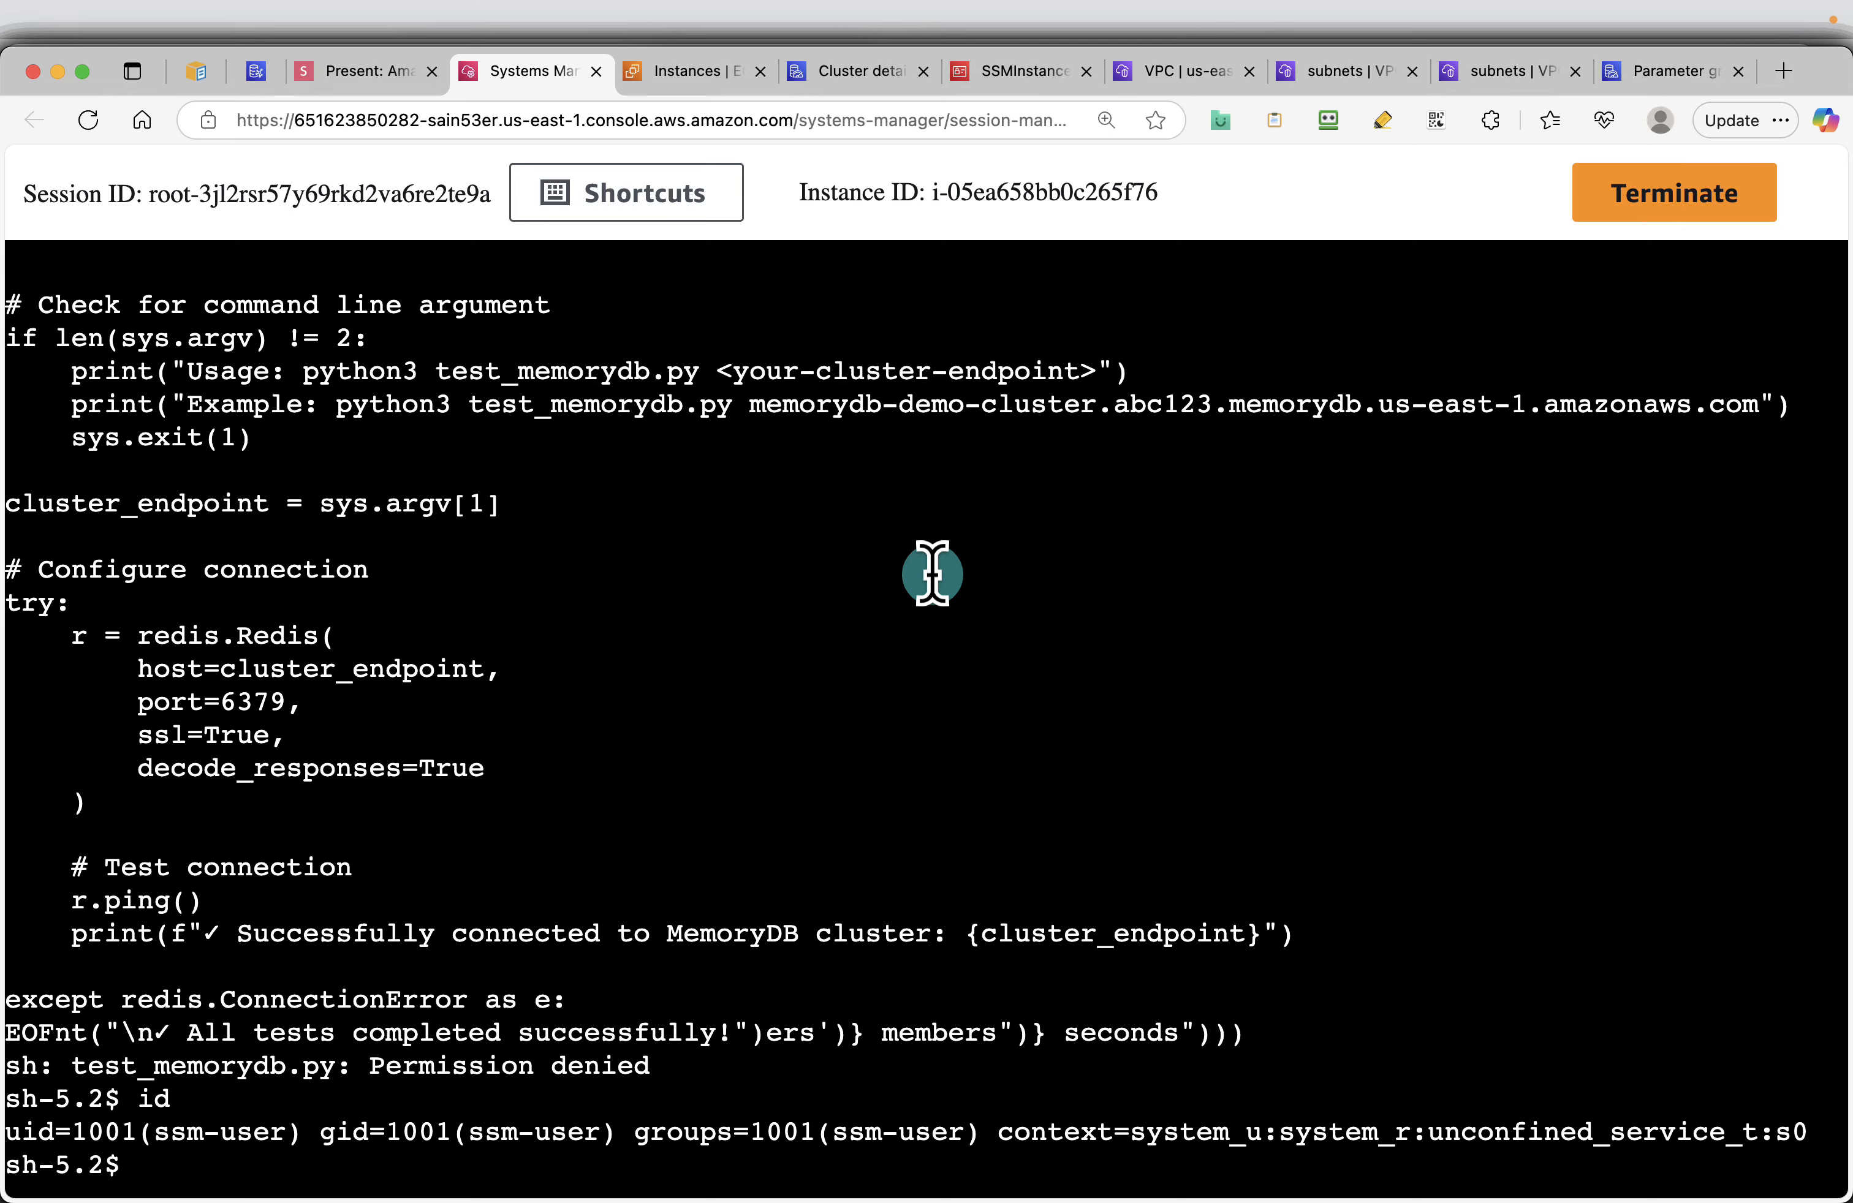
pyautogui.write('pwd')
pyautogui.press('Return')
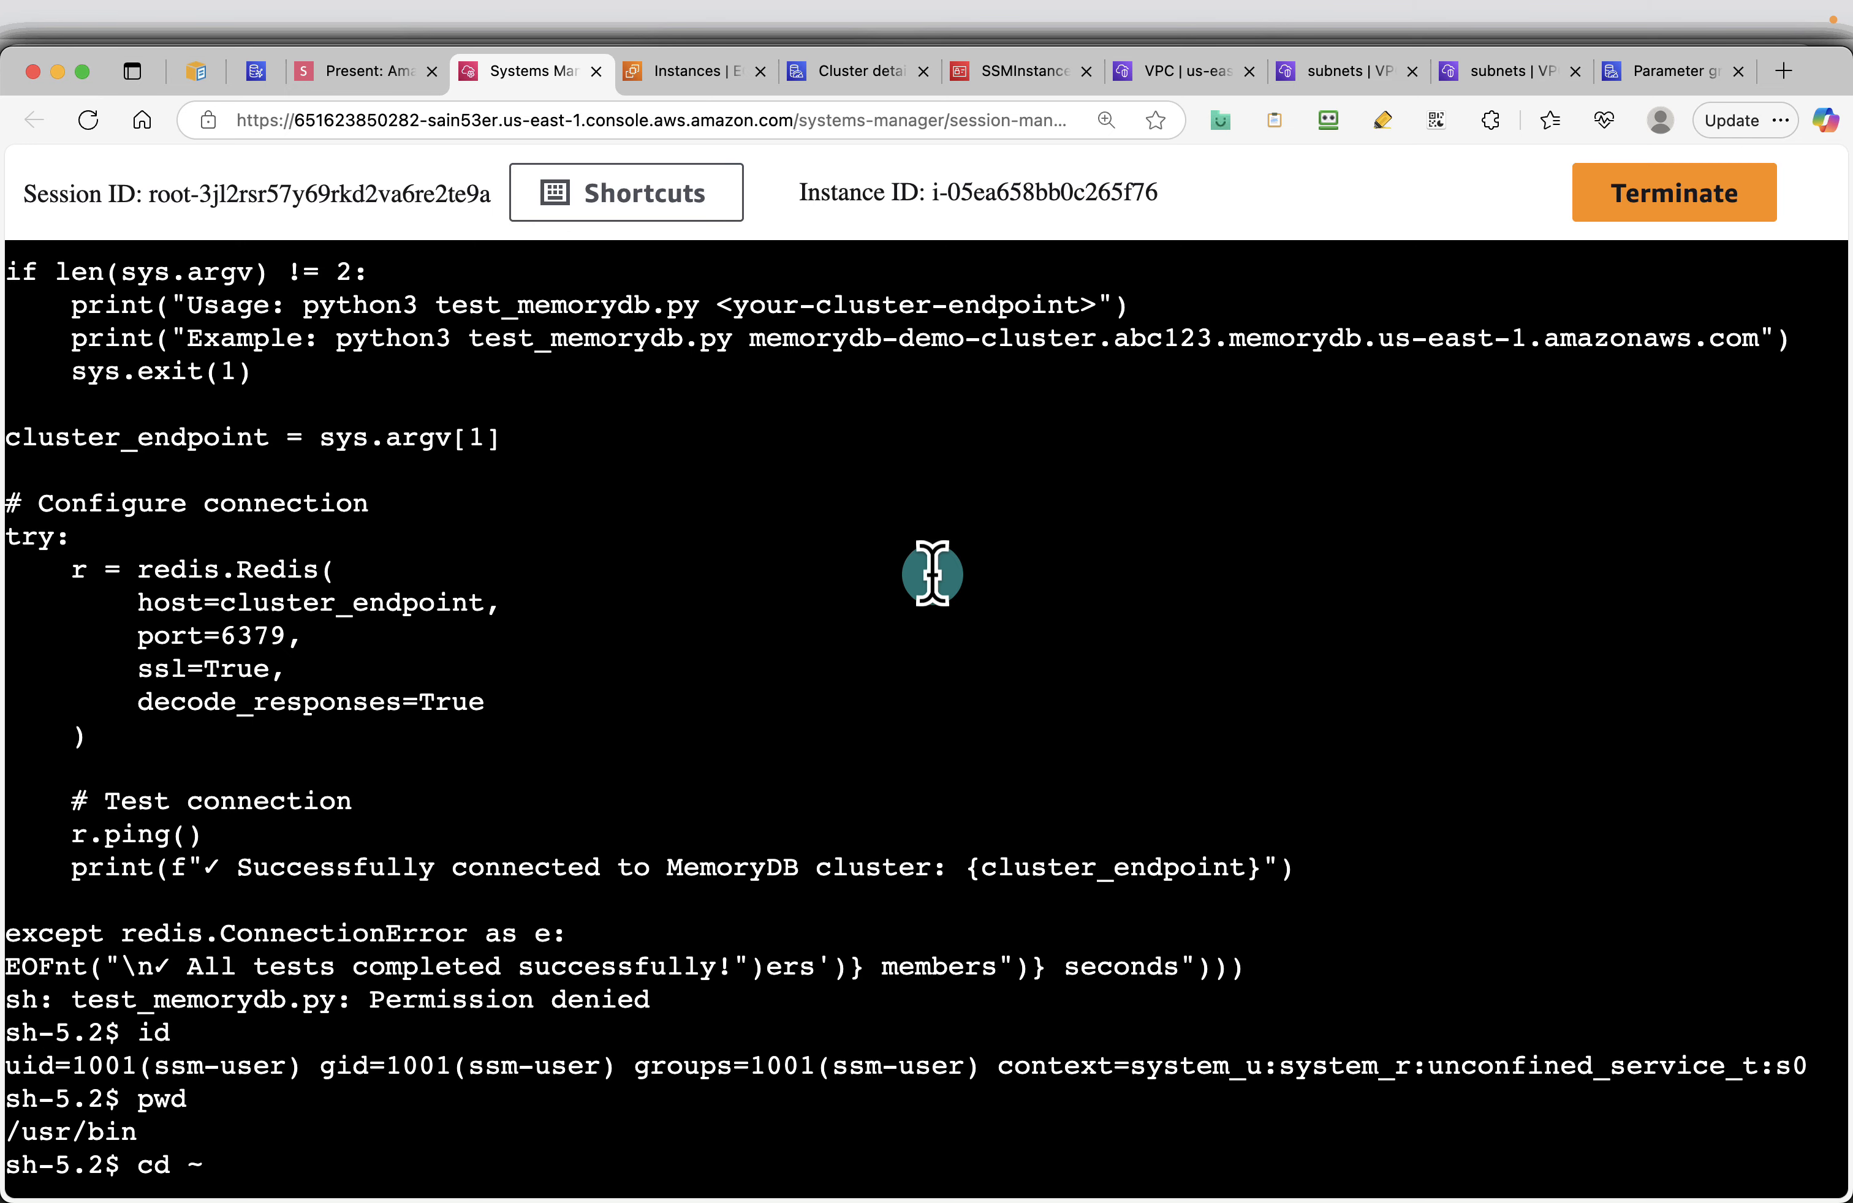
pyautogui.press('Return')
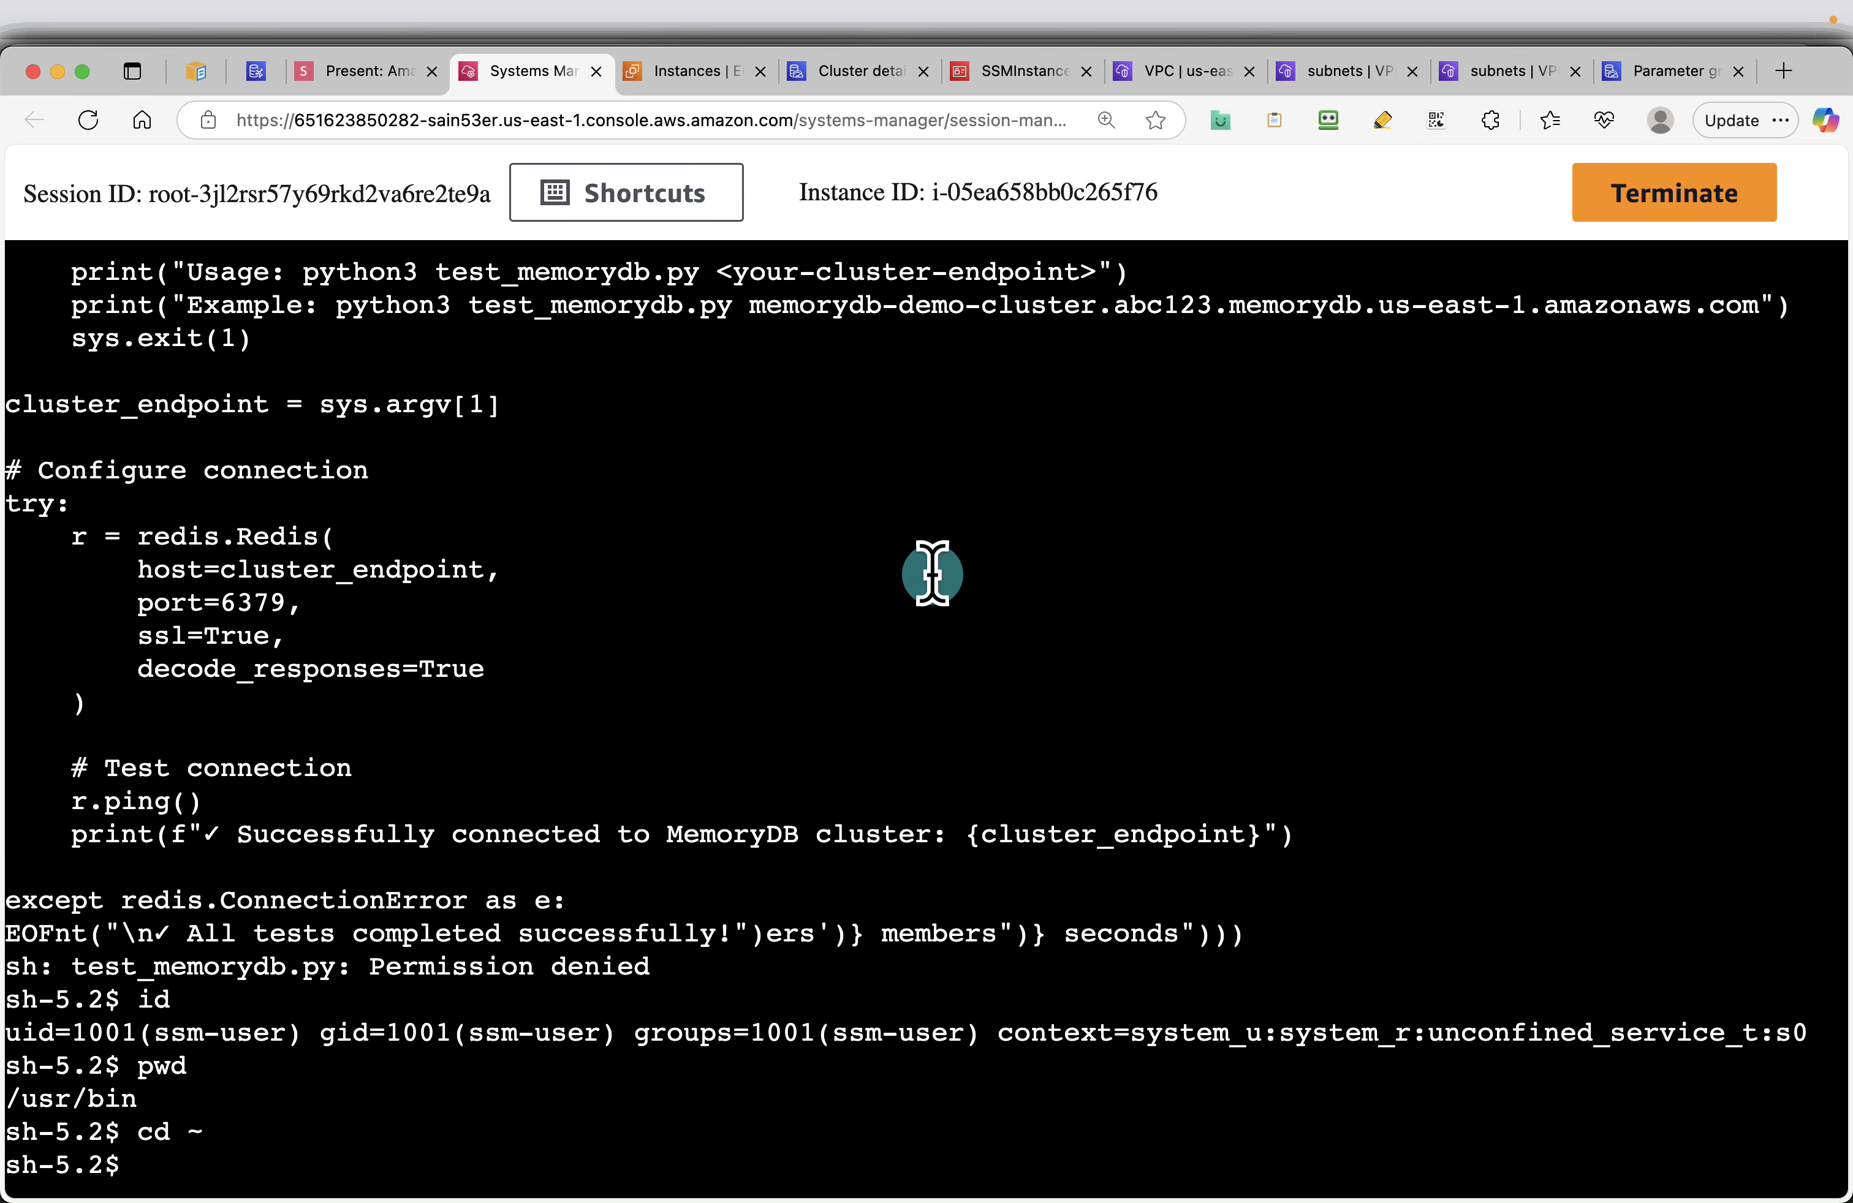
pyautogui.write('pwd')
pyautogui.press('Return')
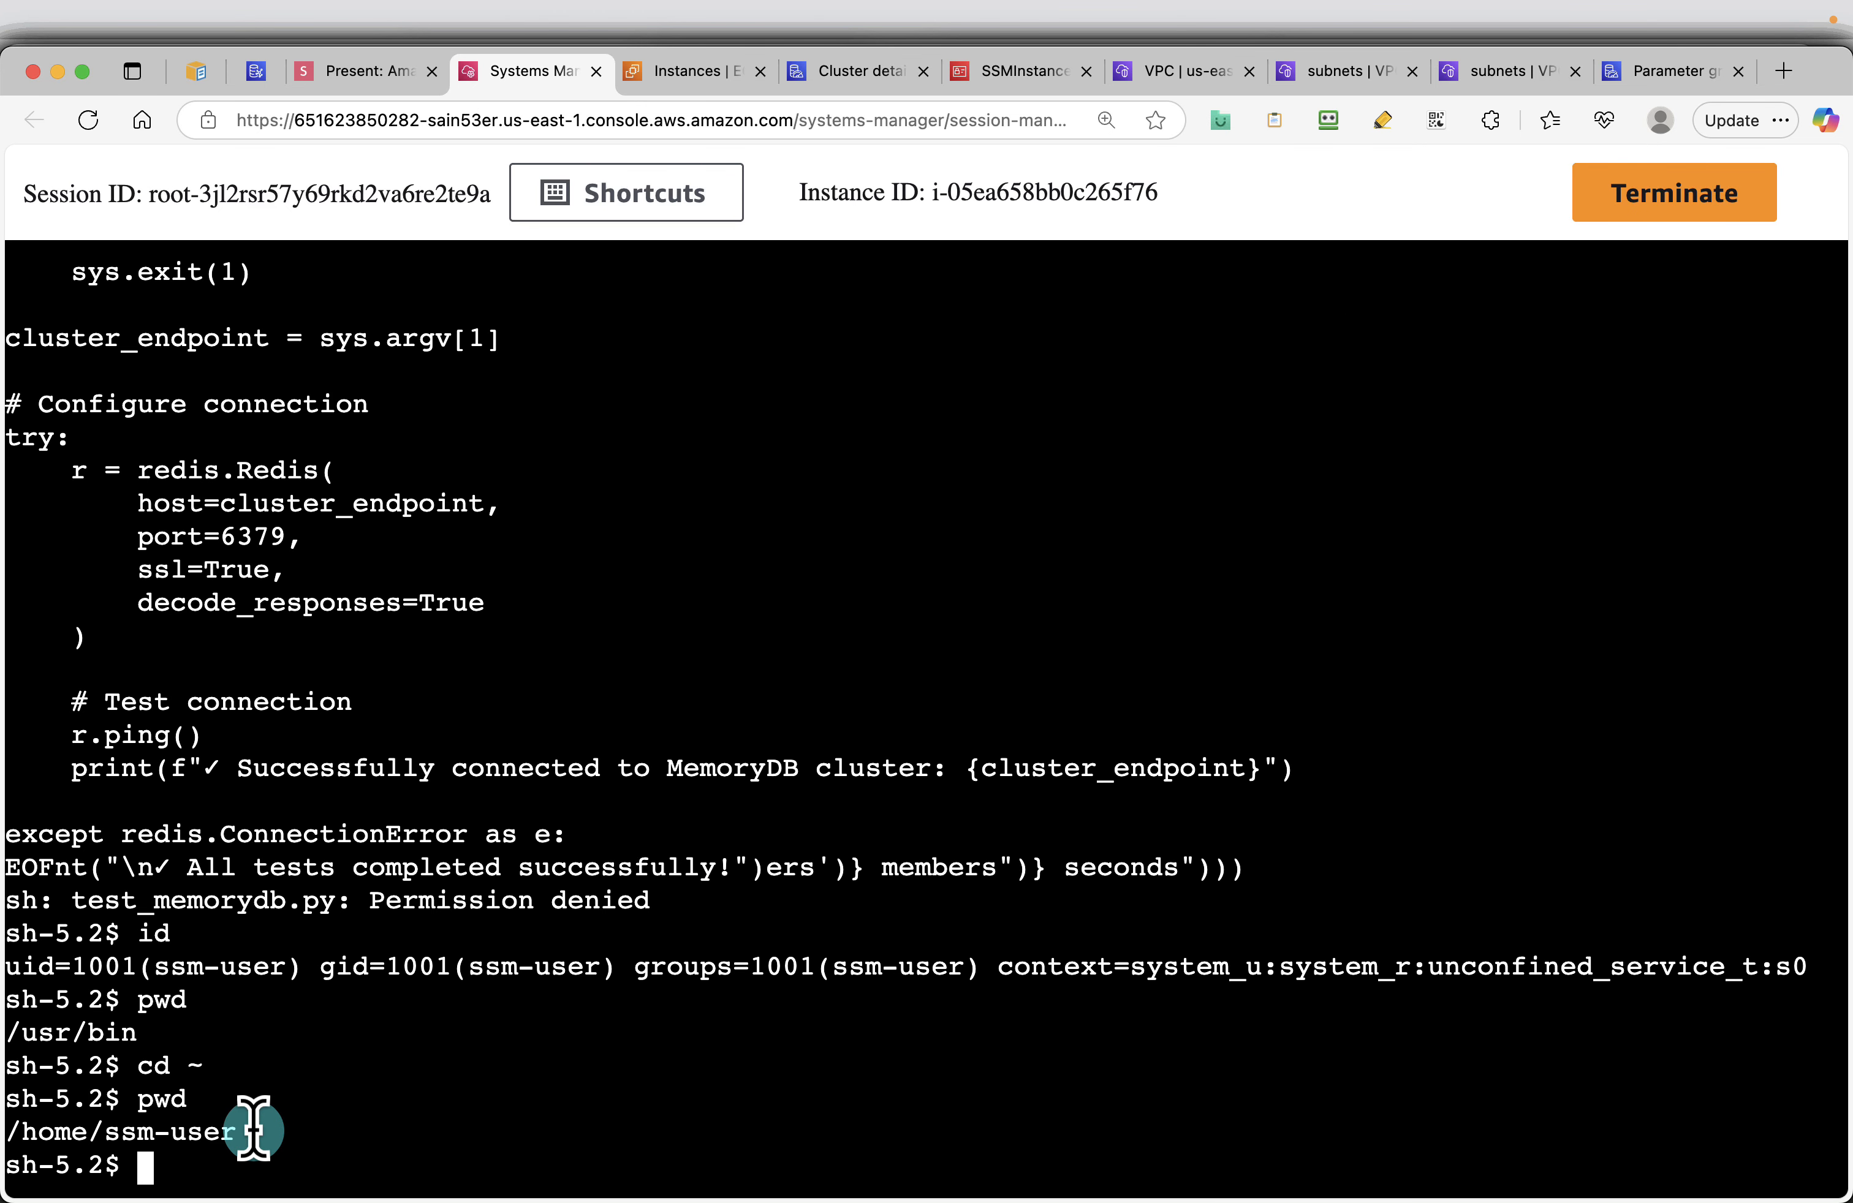
# Rerun the command that creates test_memorydb.py in the home directory and list the directory's files with ls
pyautogui.scroll(5, 265, 1045)
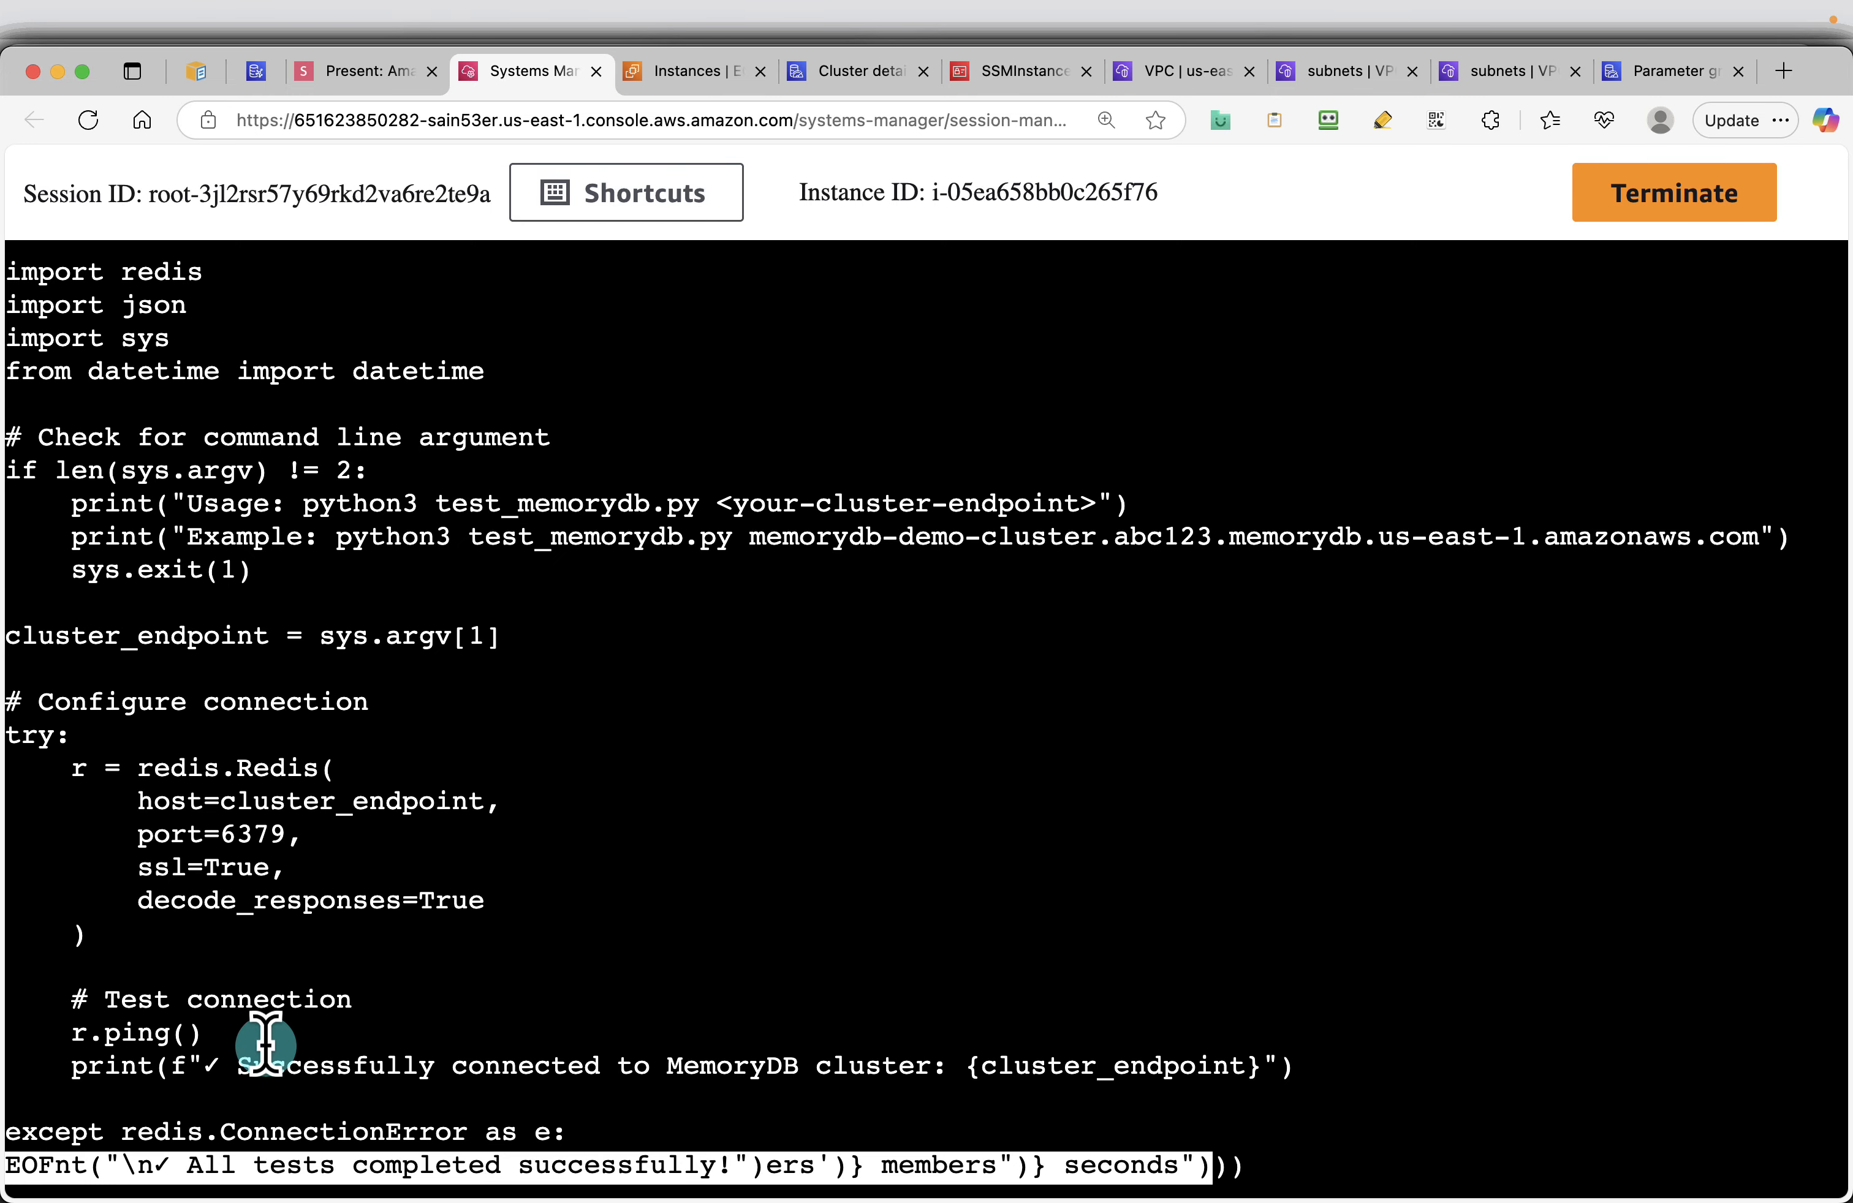
pyautogui.scroll(-1, 266, 1045)
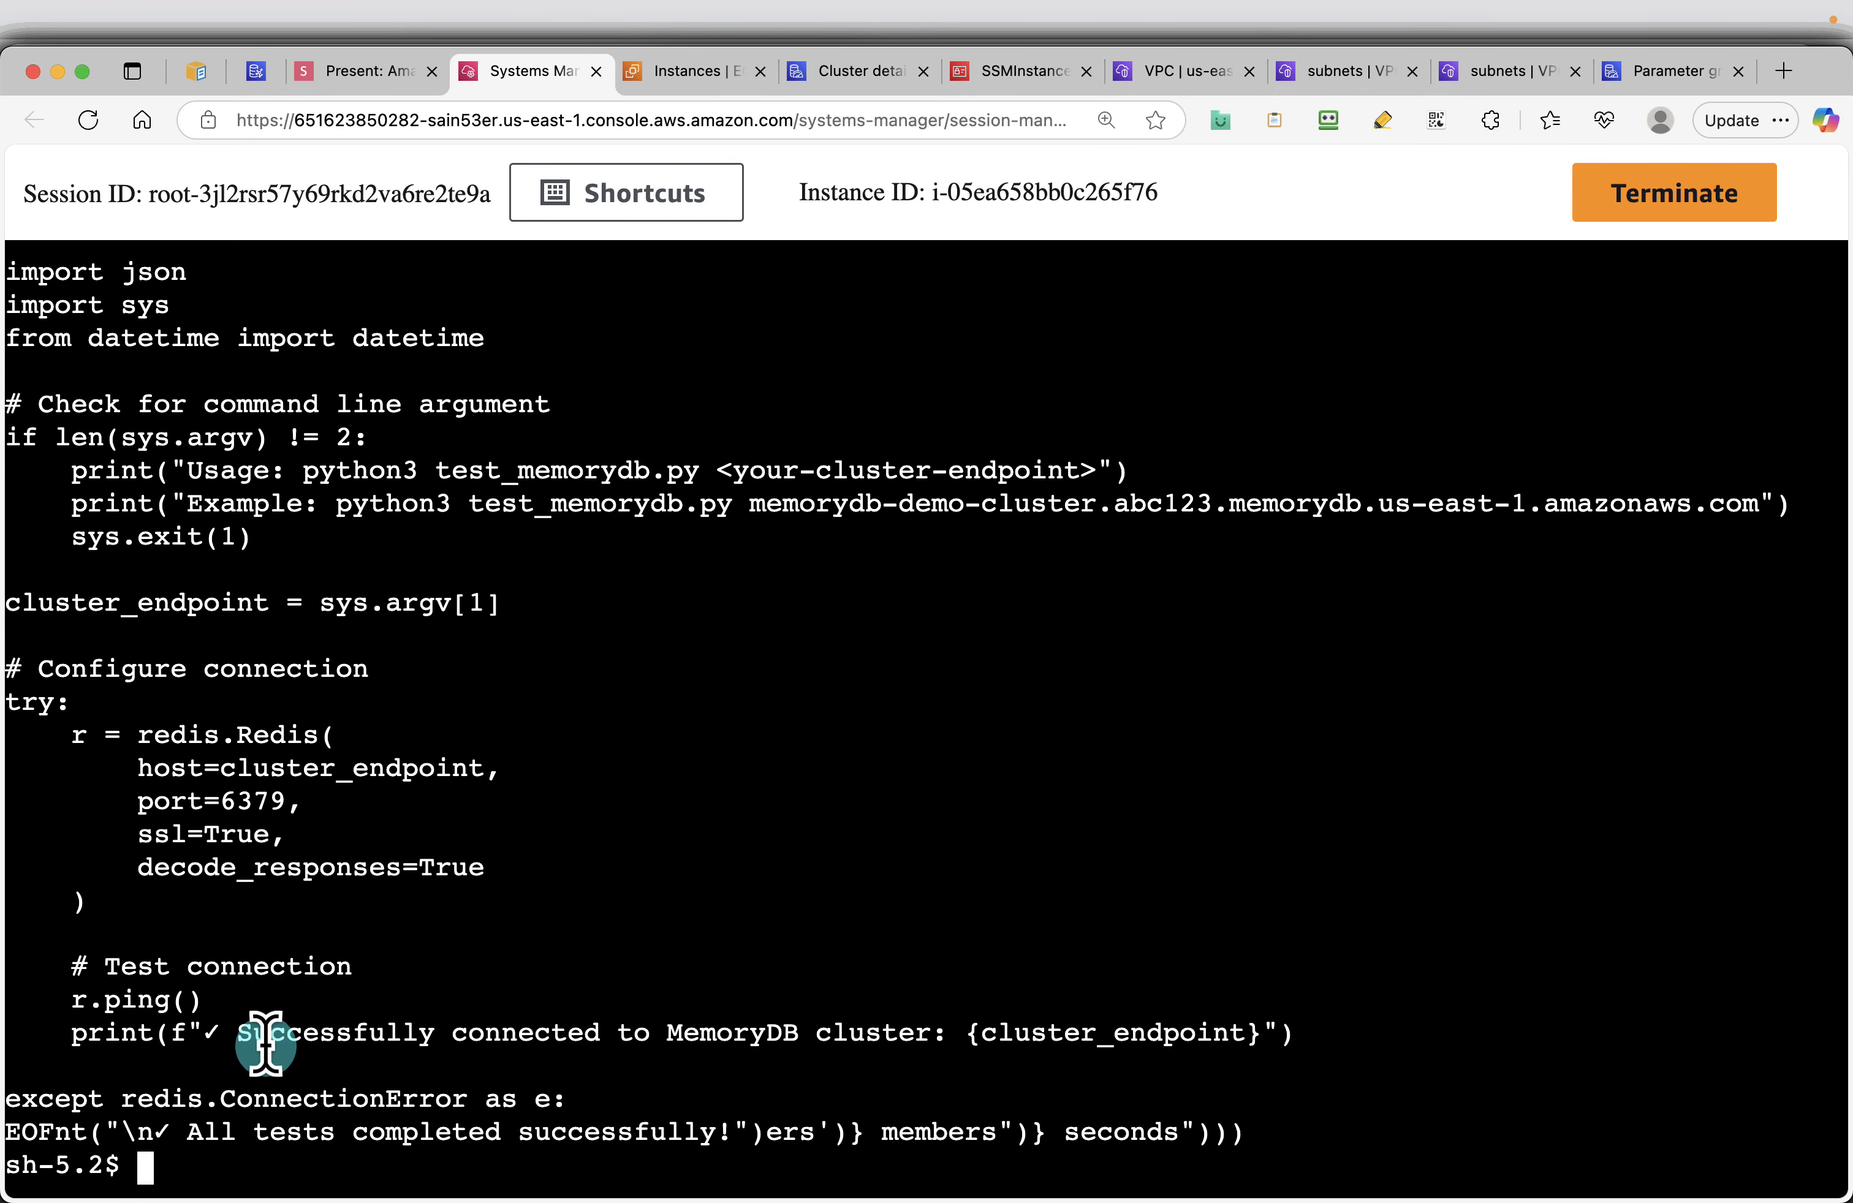
pyautogui.press('Return')
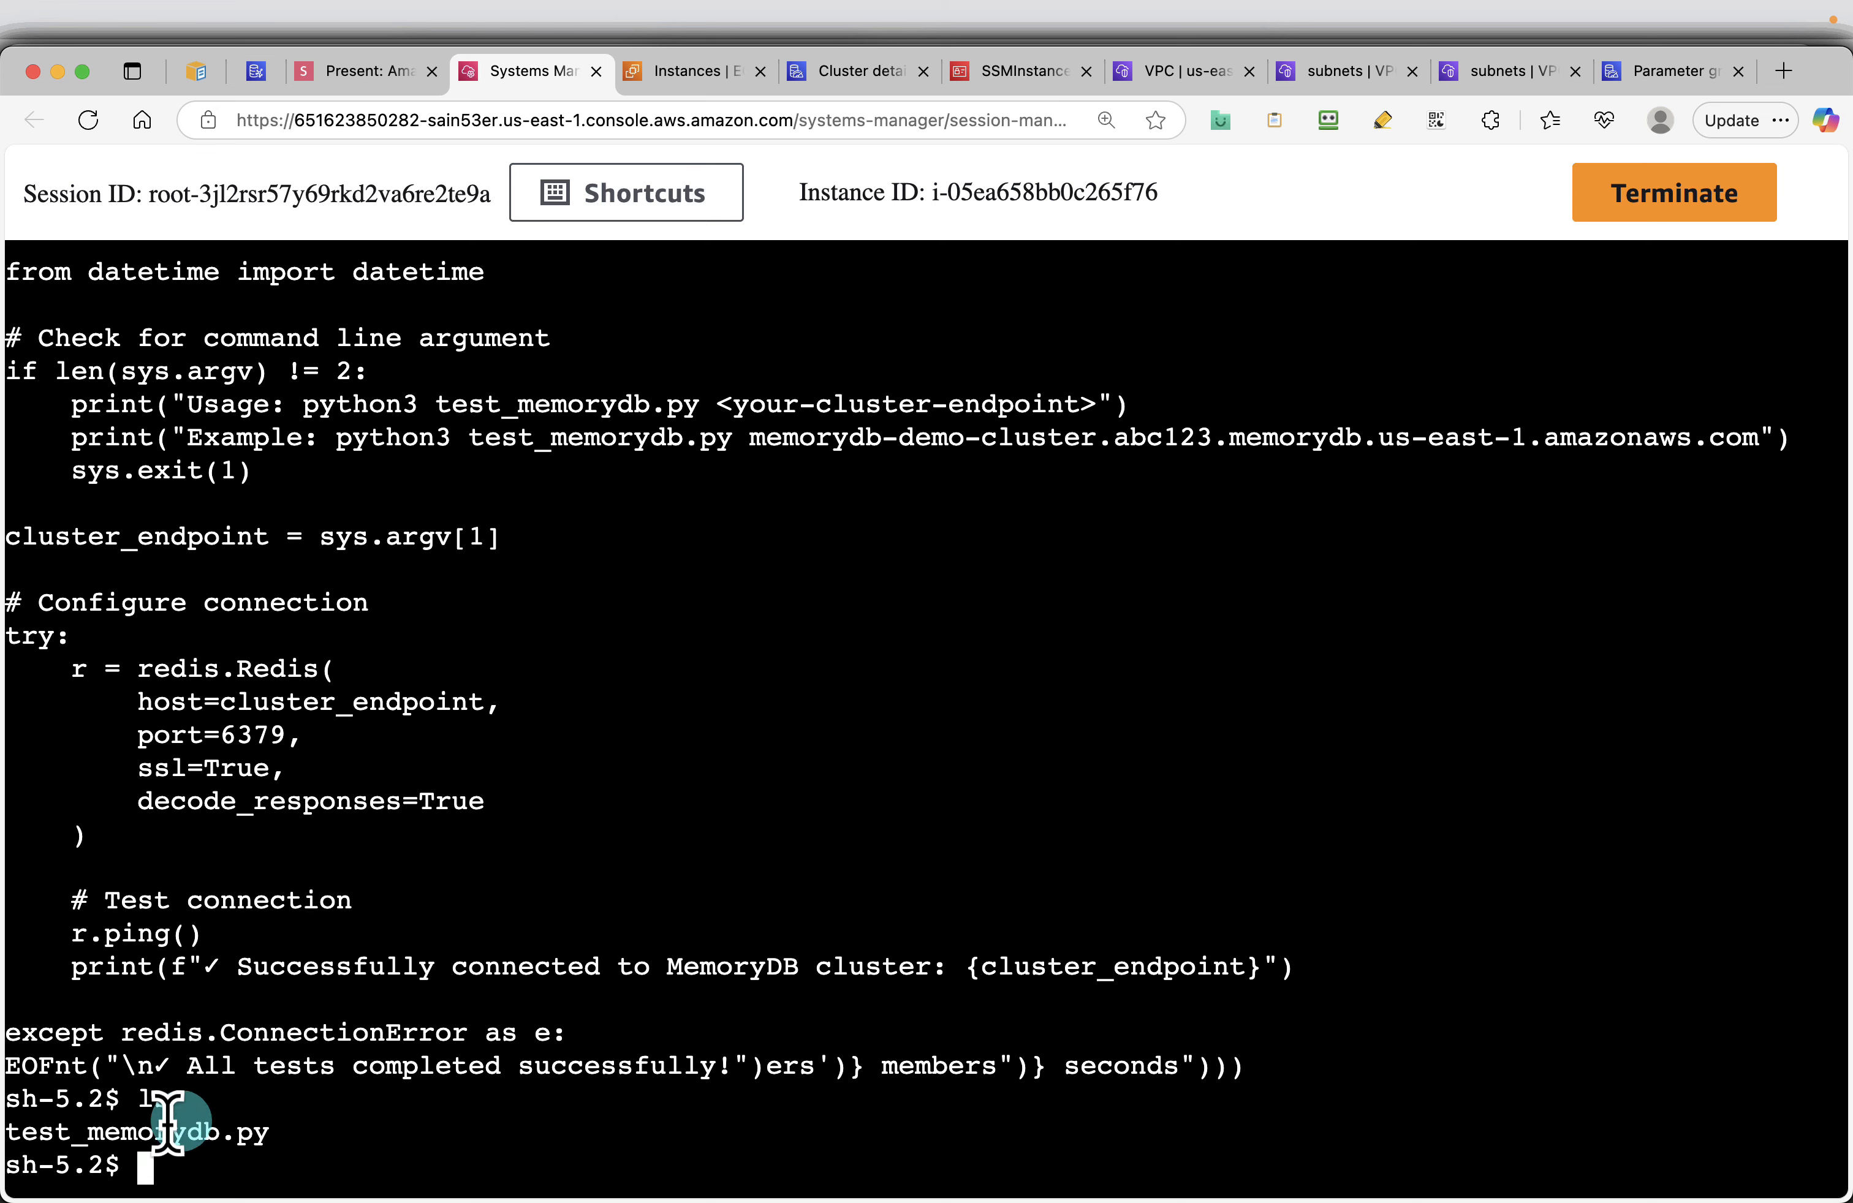
# Review the Run the Python Script slide's command and check the variable it uses in the terminal with echo $ENDPOINT
pyautogui.click(383, 72)
pyautogui.click(1810, 1152)
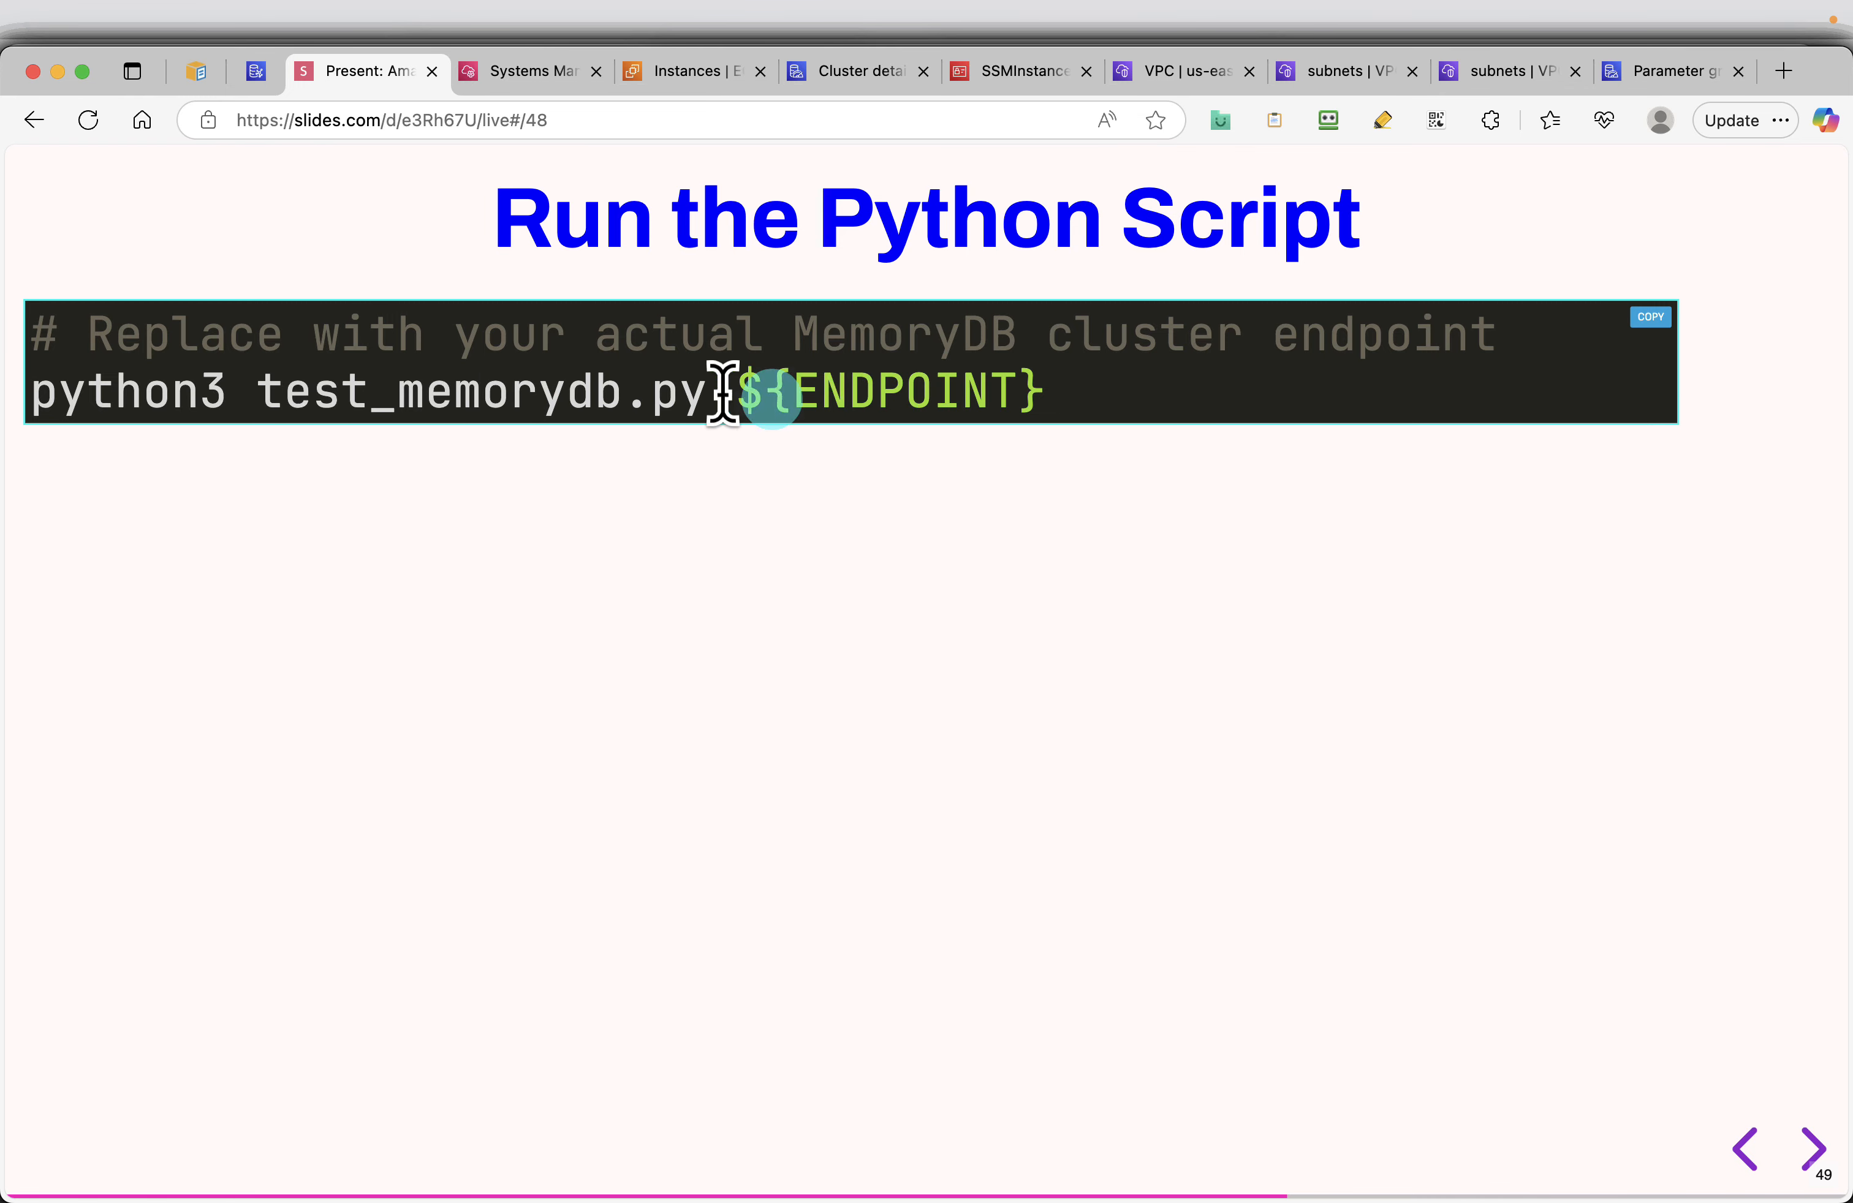
pyautogui.click(500, 94)
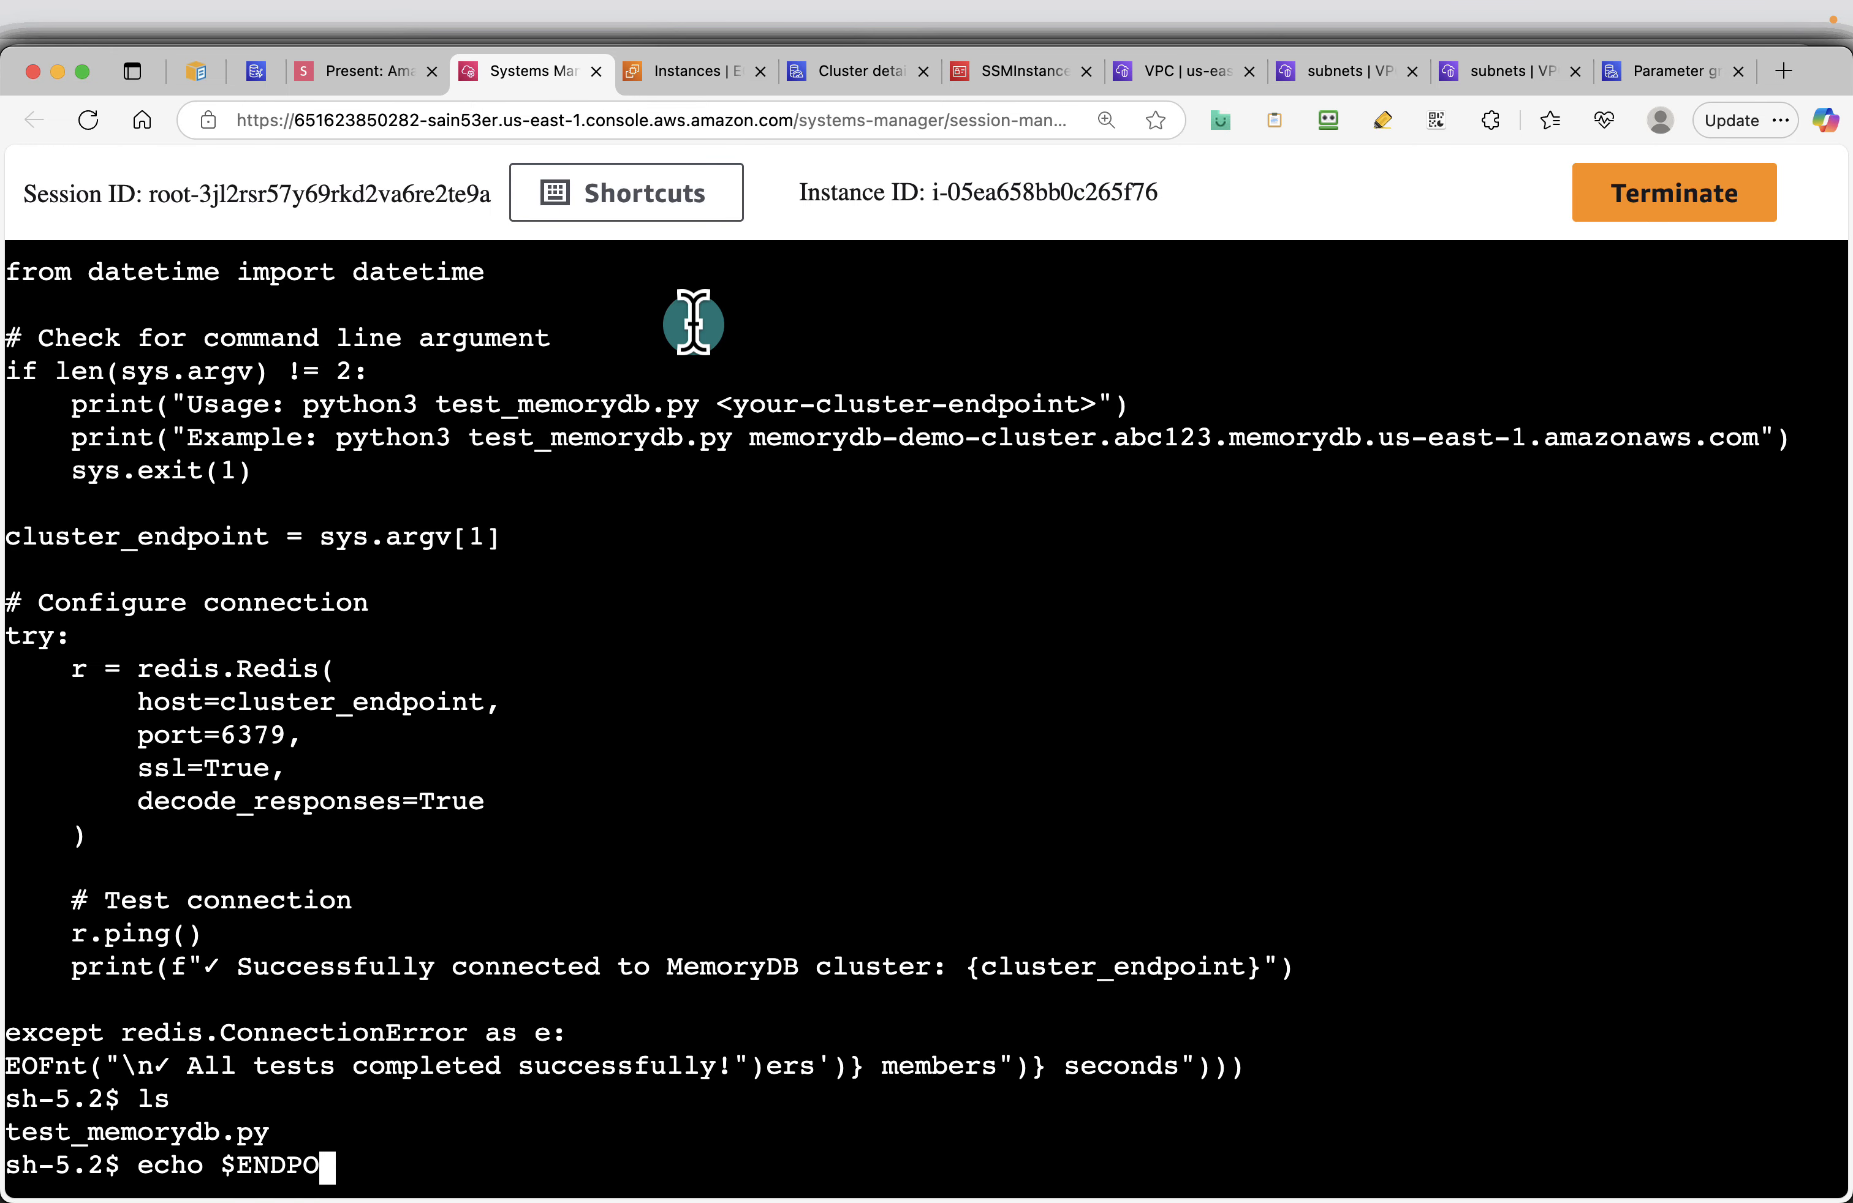
pyautogui.press('Return')
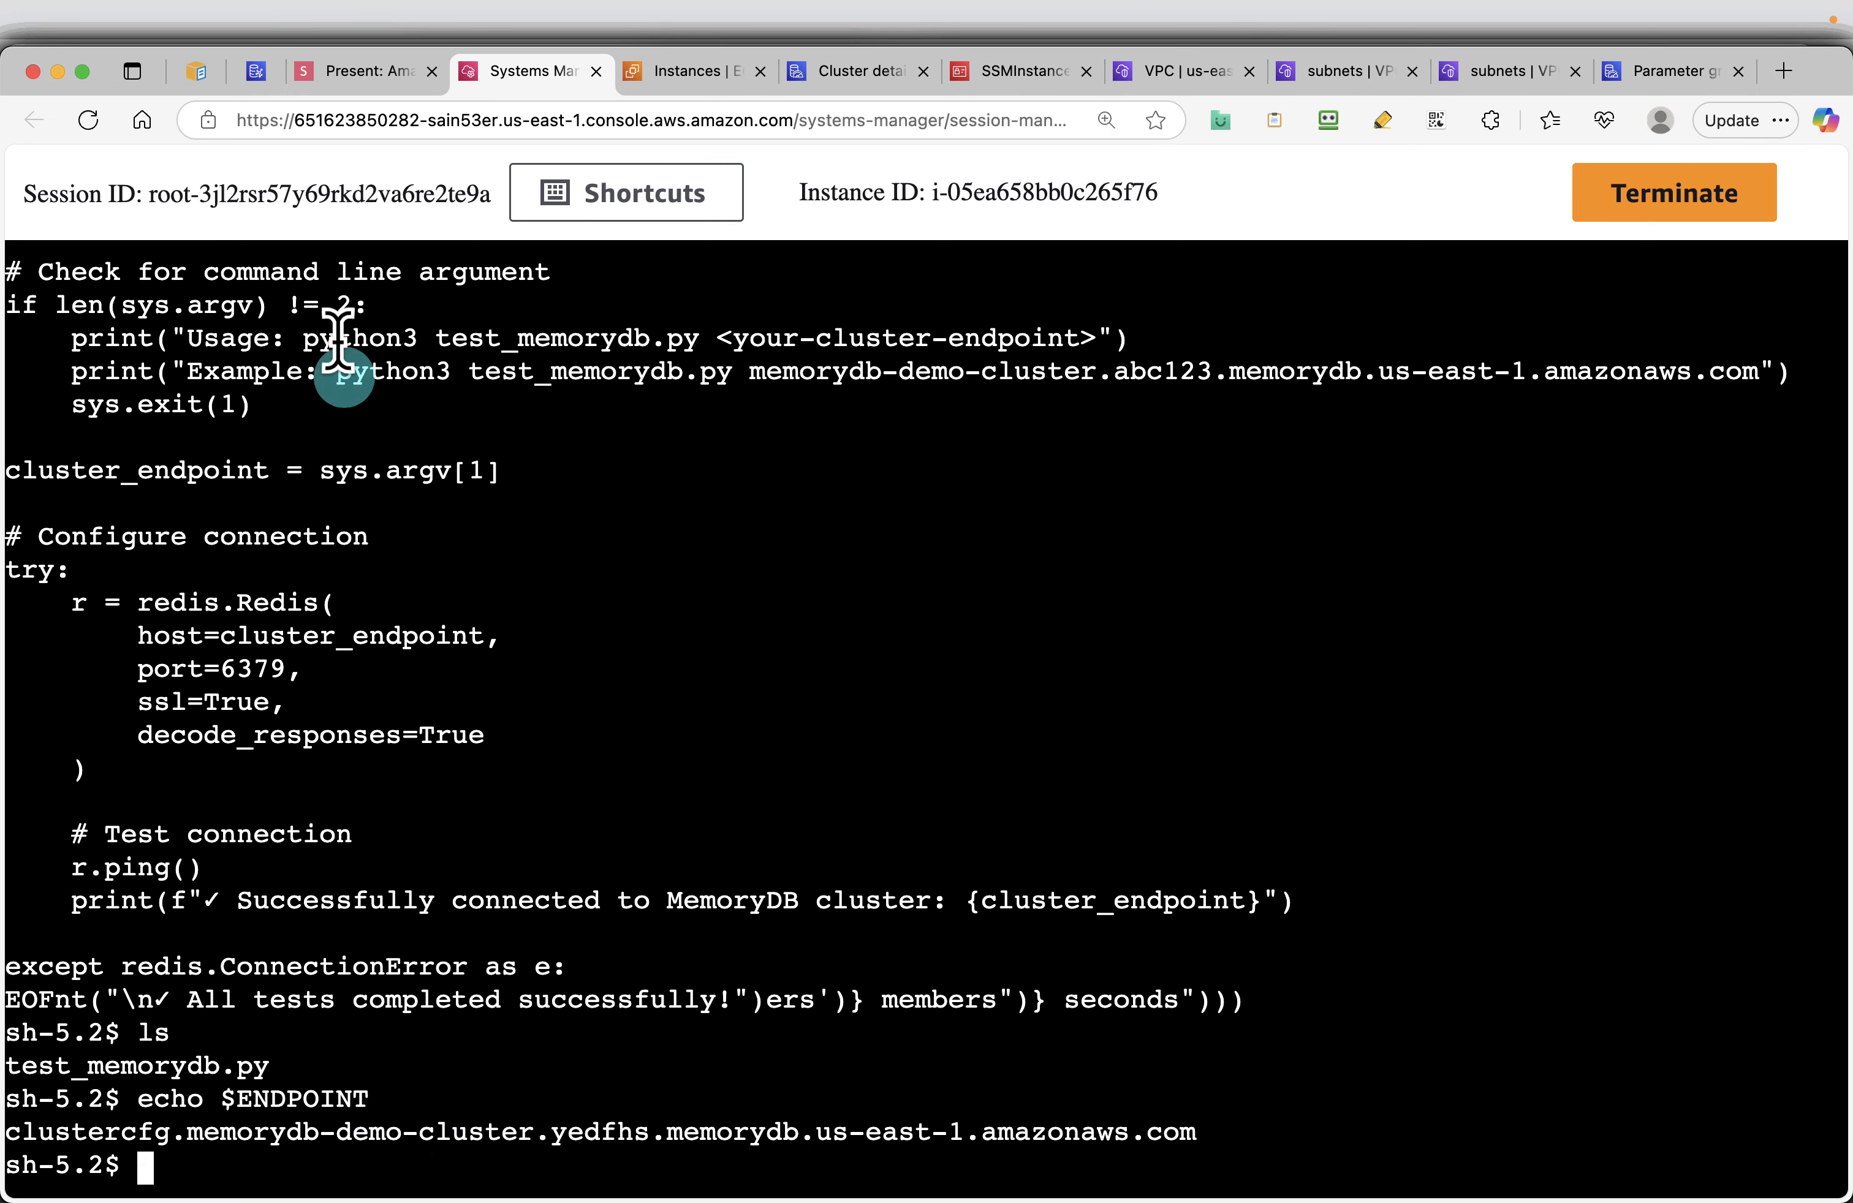
# Copy the slide's run command and execute python3 test_memorydb.py ${ENDPOINT} in the Session Manager terminal
pyautogui.click(351, 74)
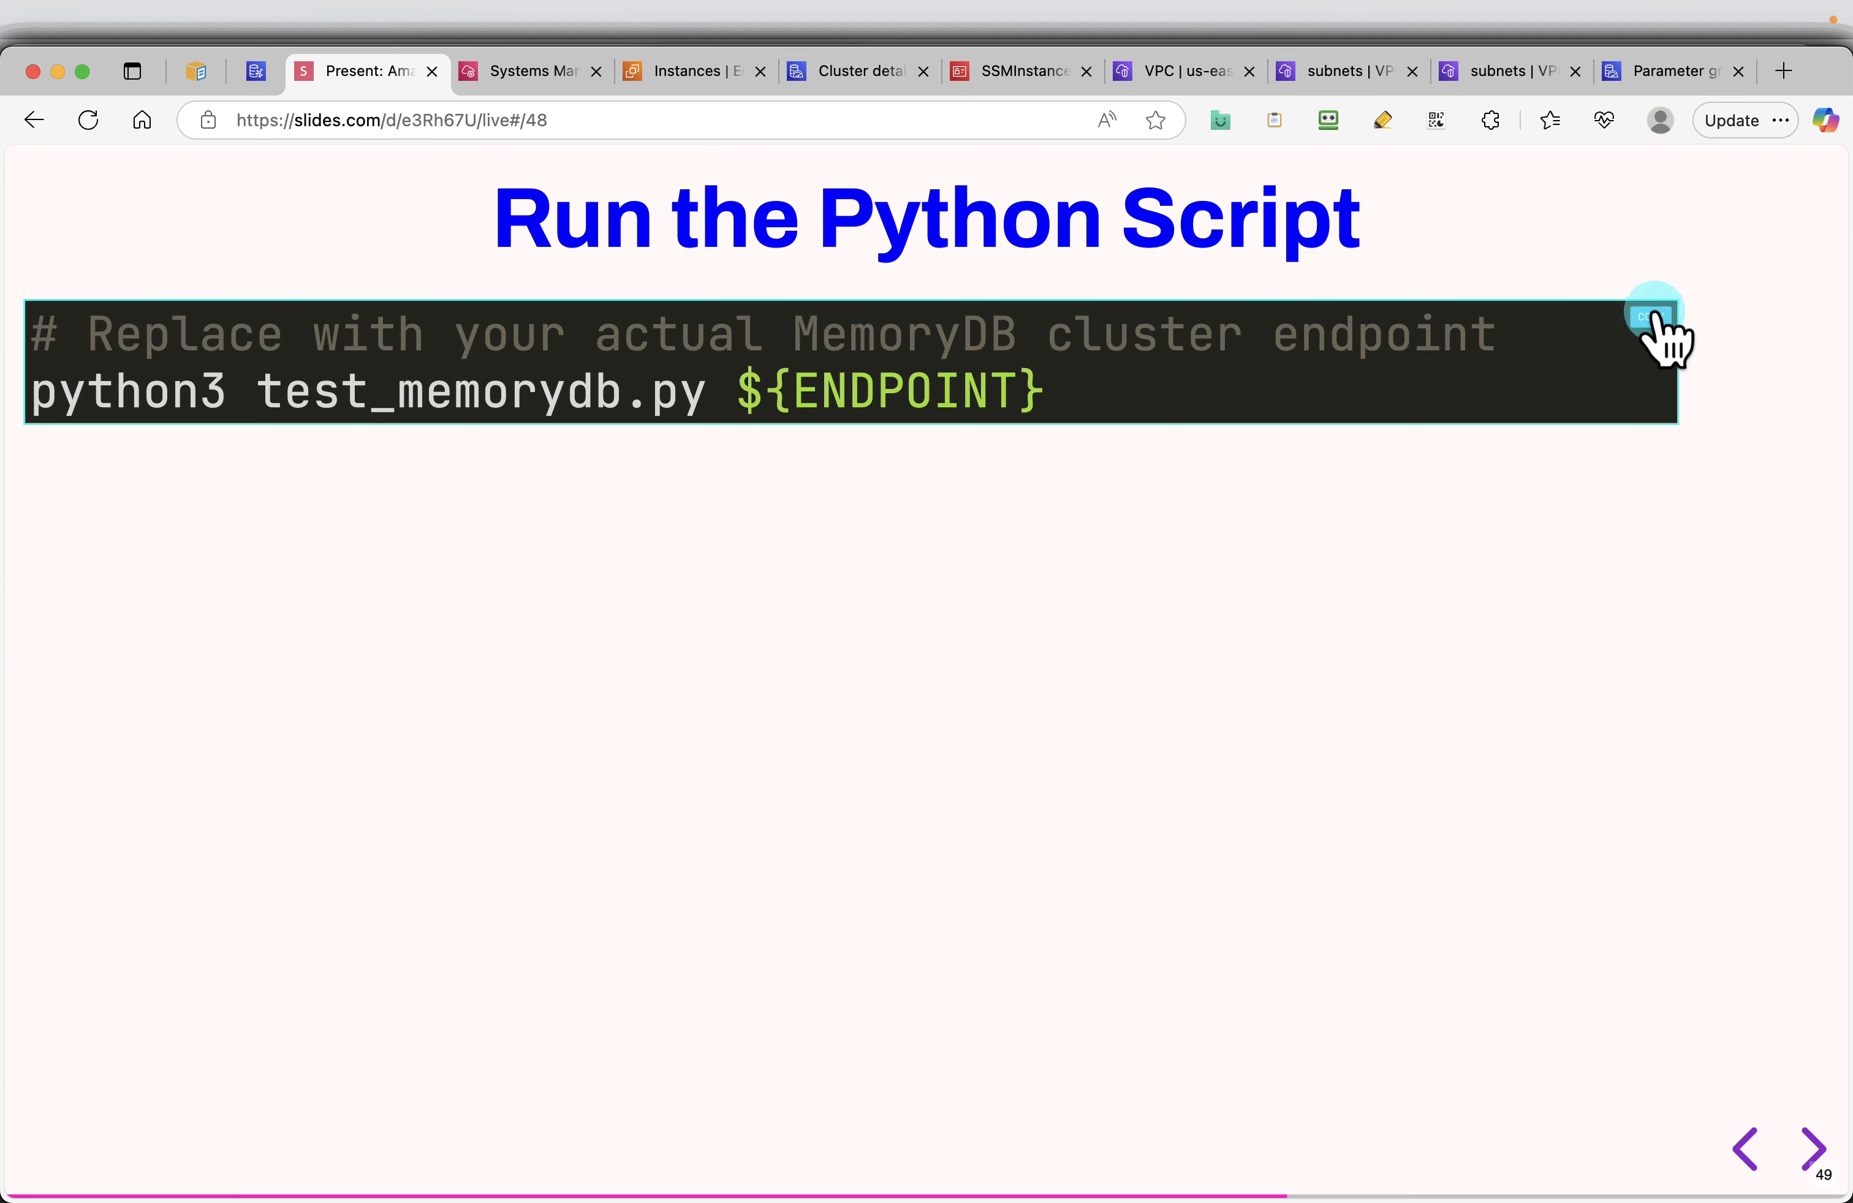
pyautogui.click(554, 72)
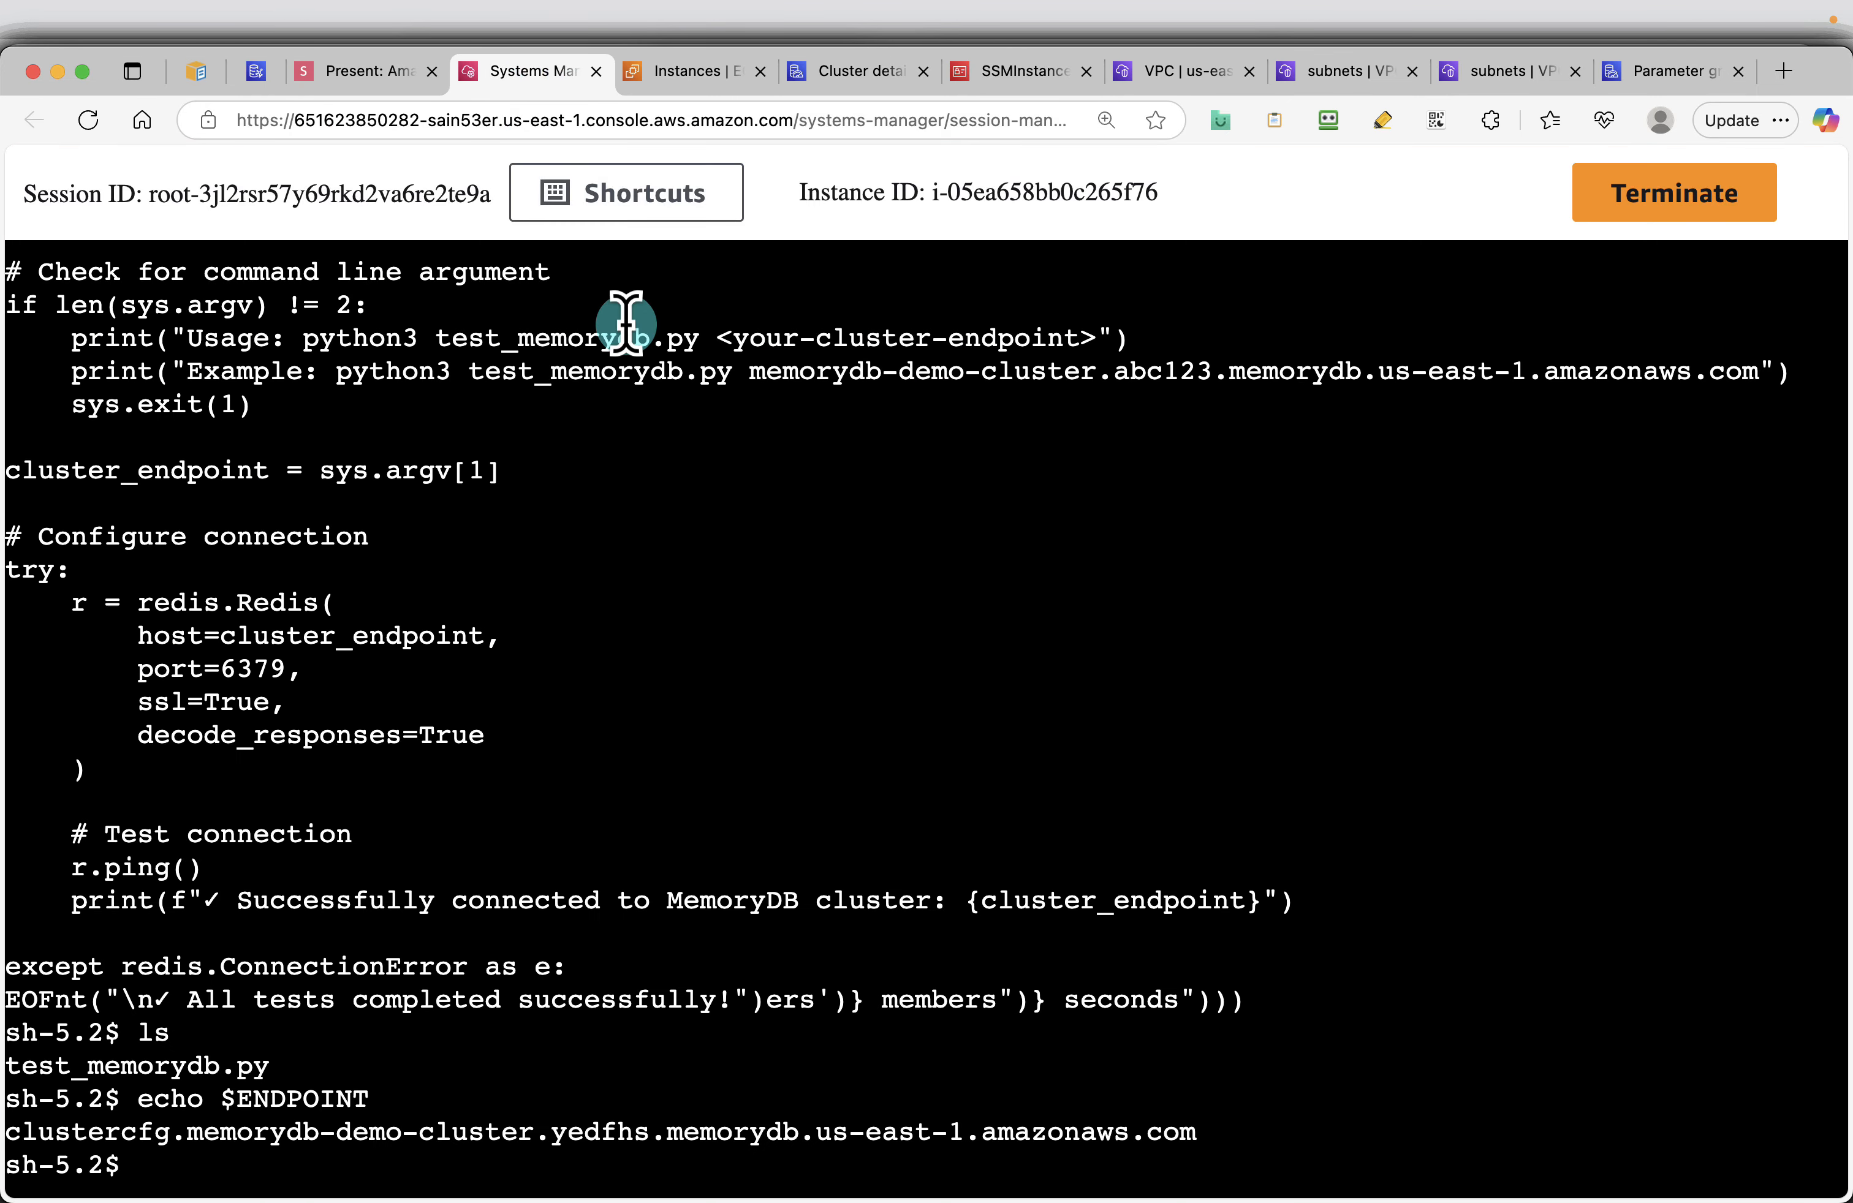
pyautogui.write('# Replace with your actual MemoryDB cluster endpoint python3 test_memorydb.py ${ENDPOINT}')
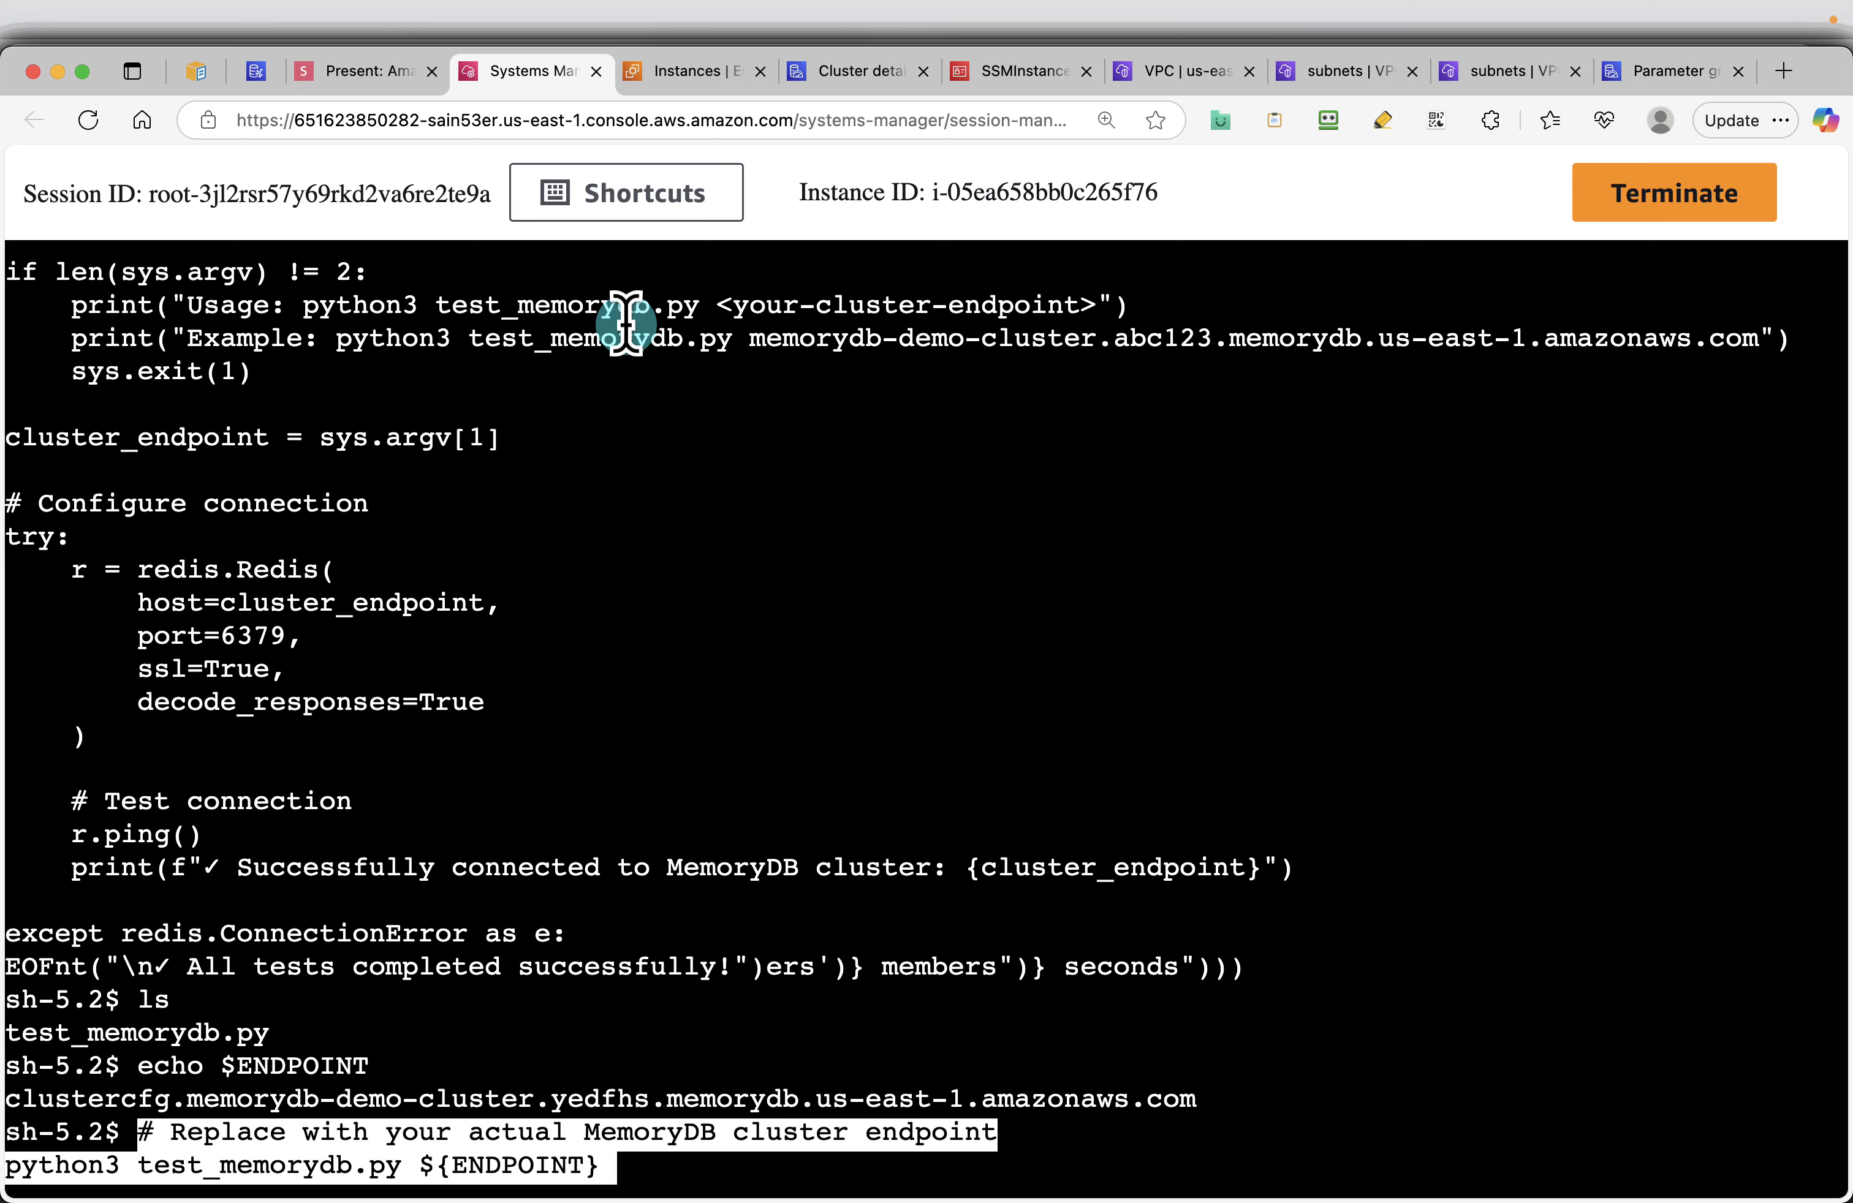
pyautogui.press('Return')
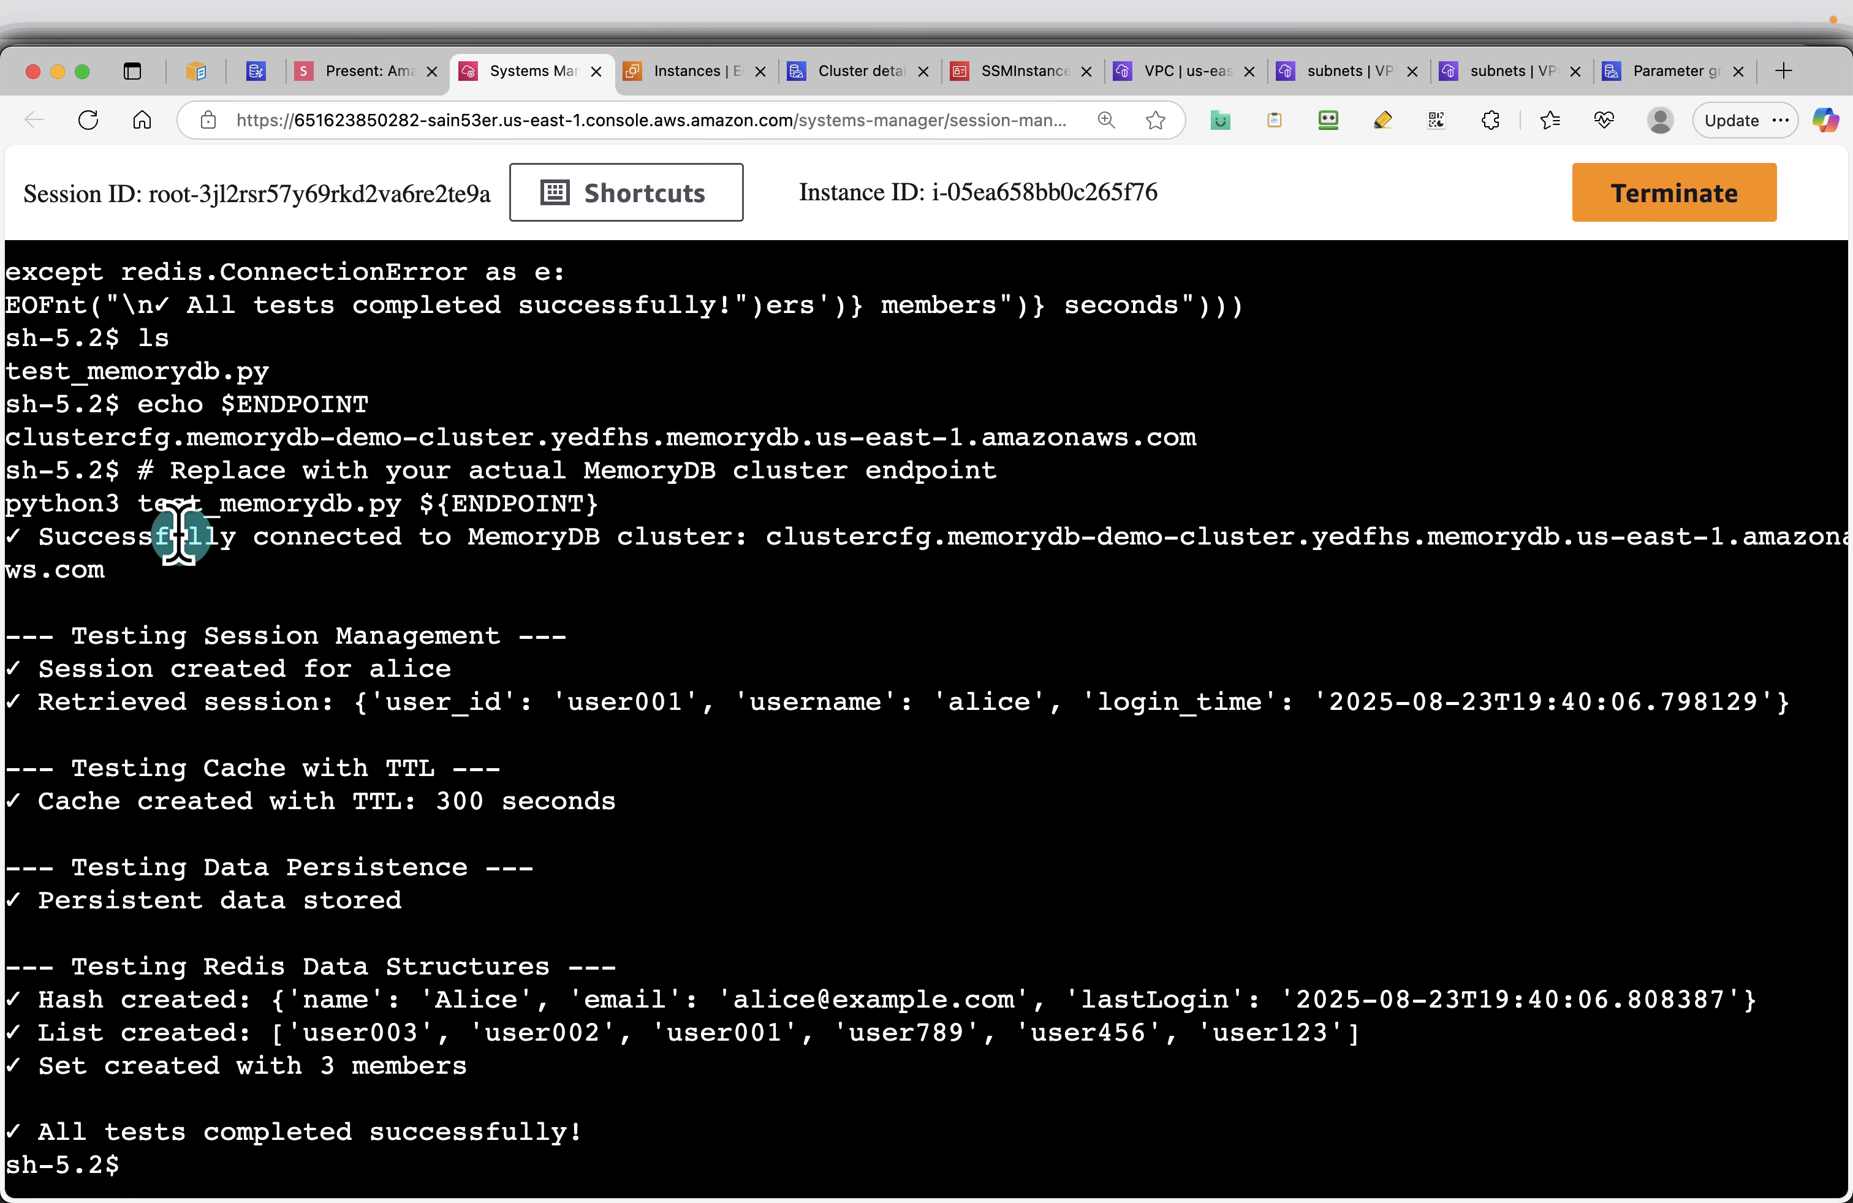
# Examine the script's output for the cluster connection, session management, cache TTL, data persistence and Redis data structure tests
pyautogui.moveTo(124, 537); pyautogui.dragTo(717, 547)
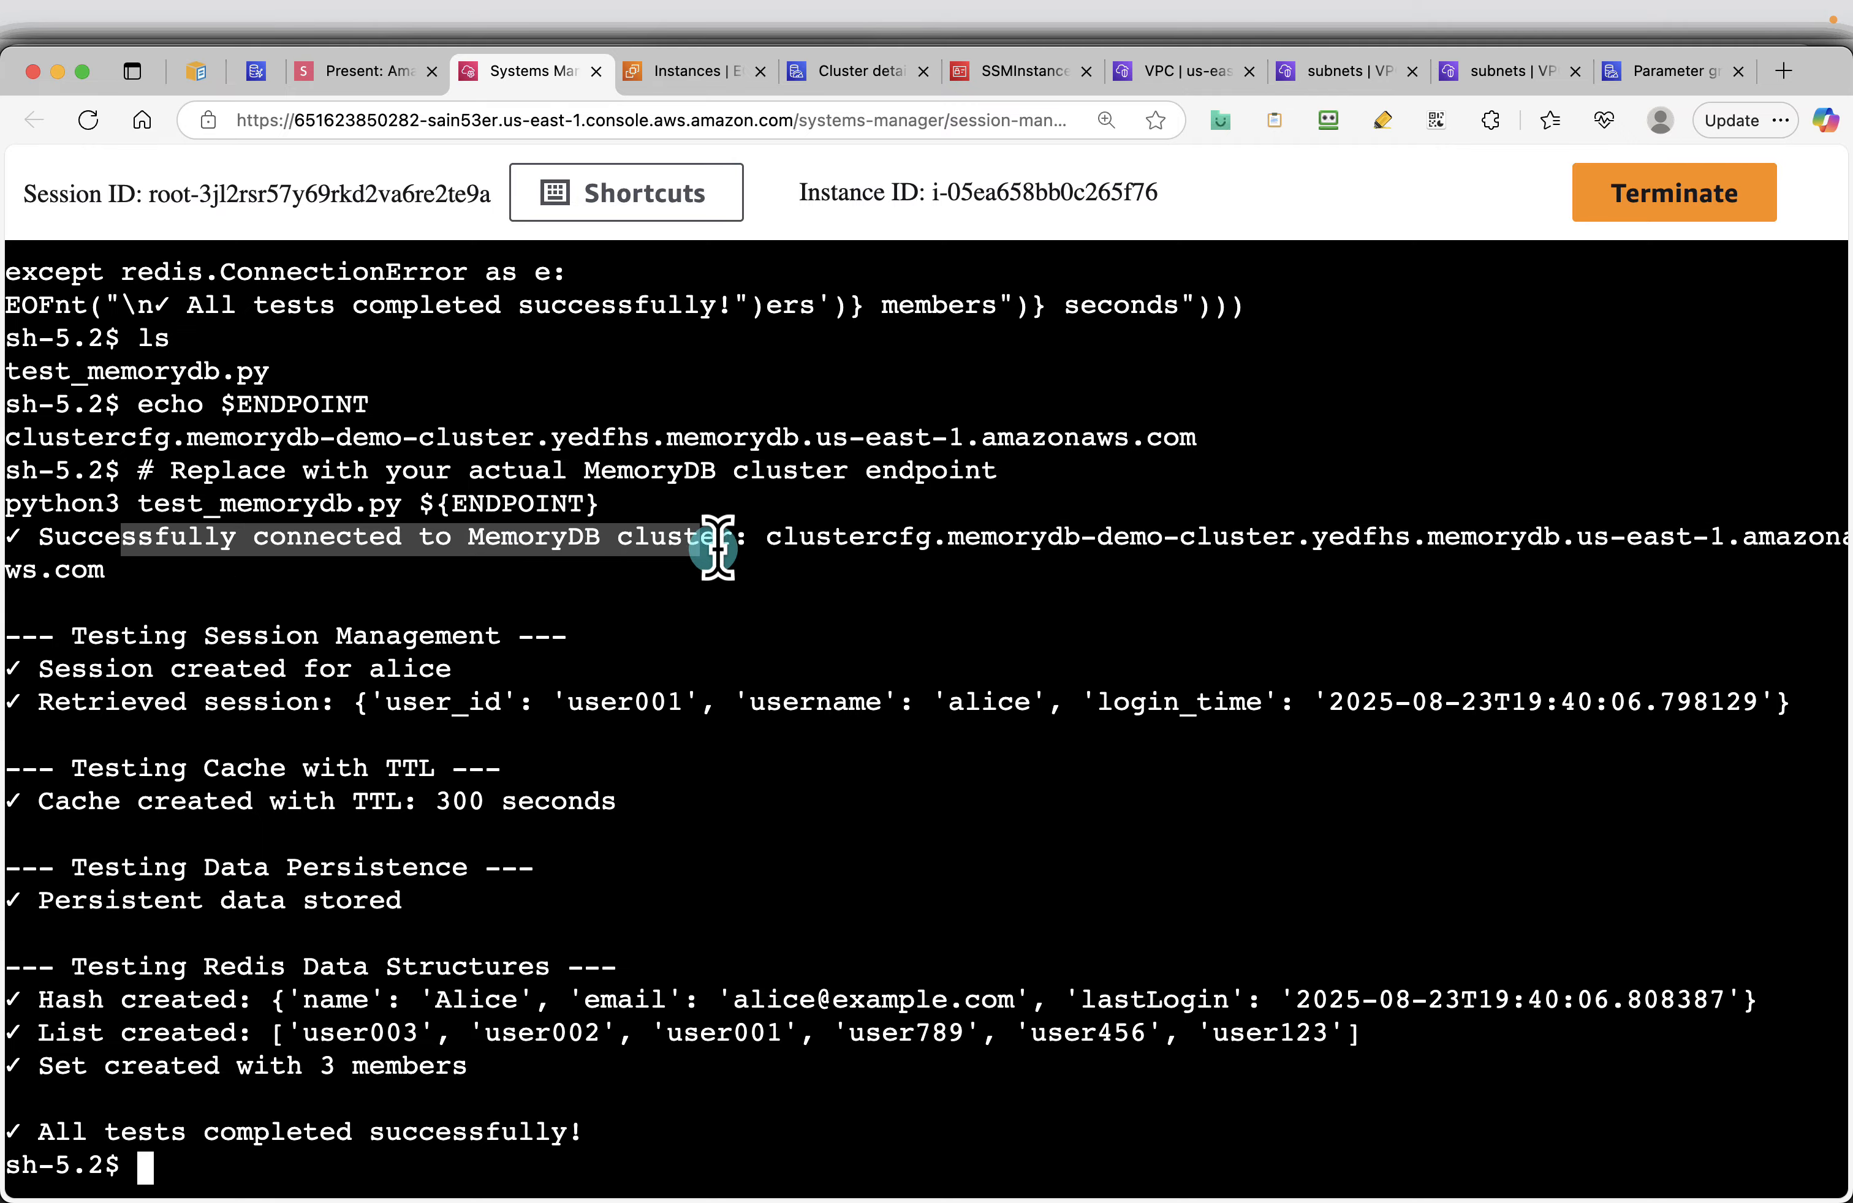
pyautogui.click(196, 635)
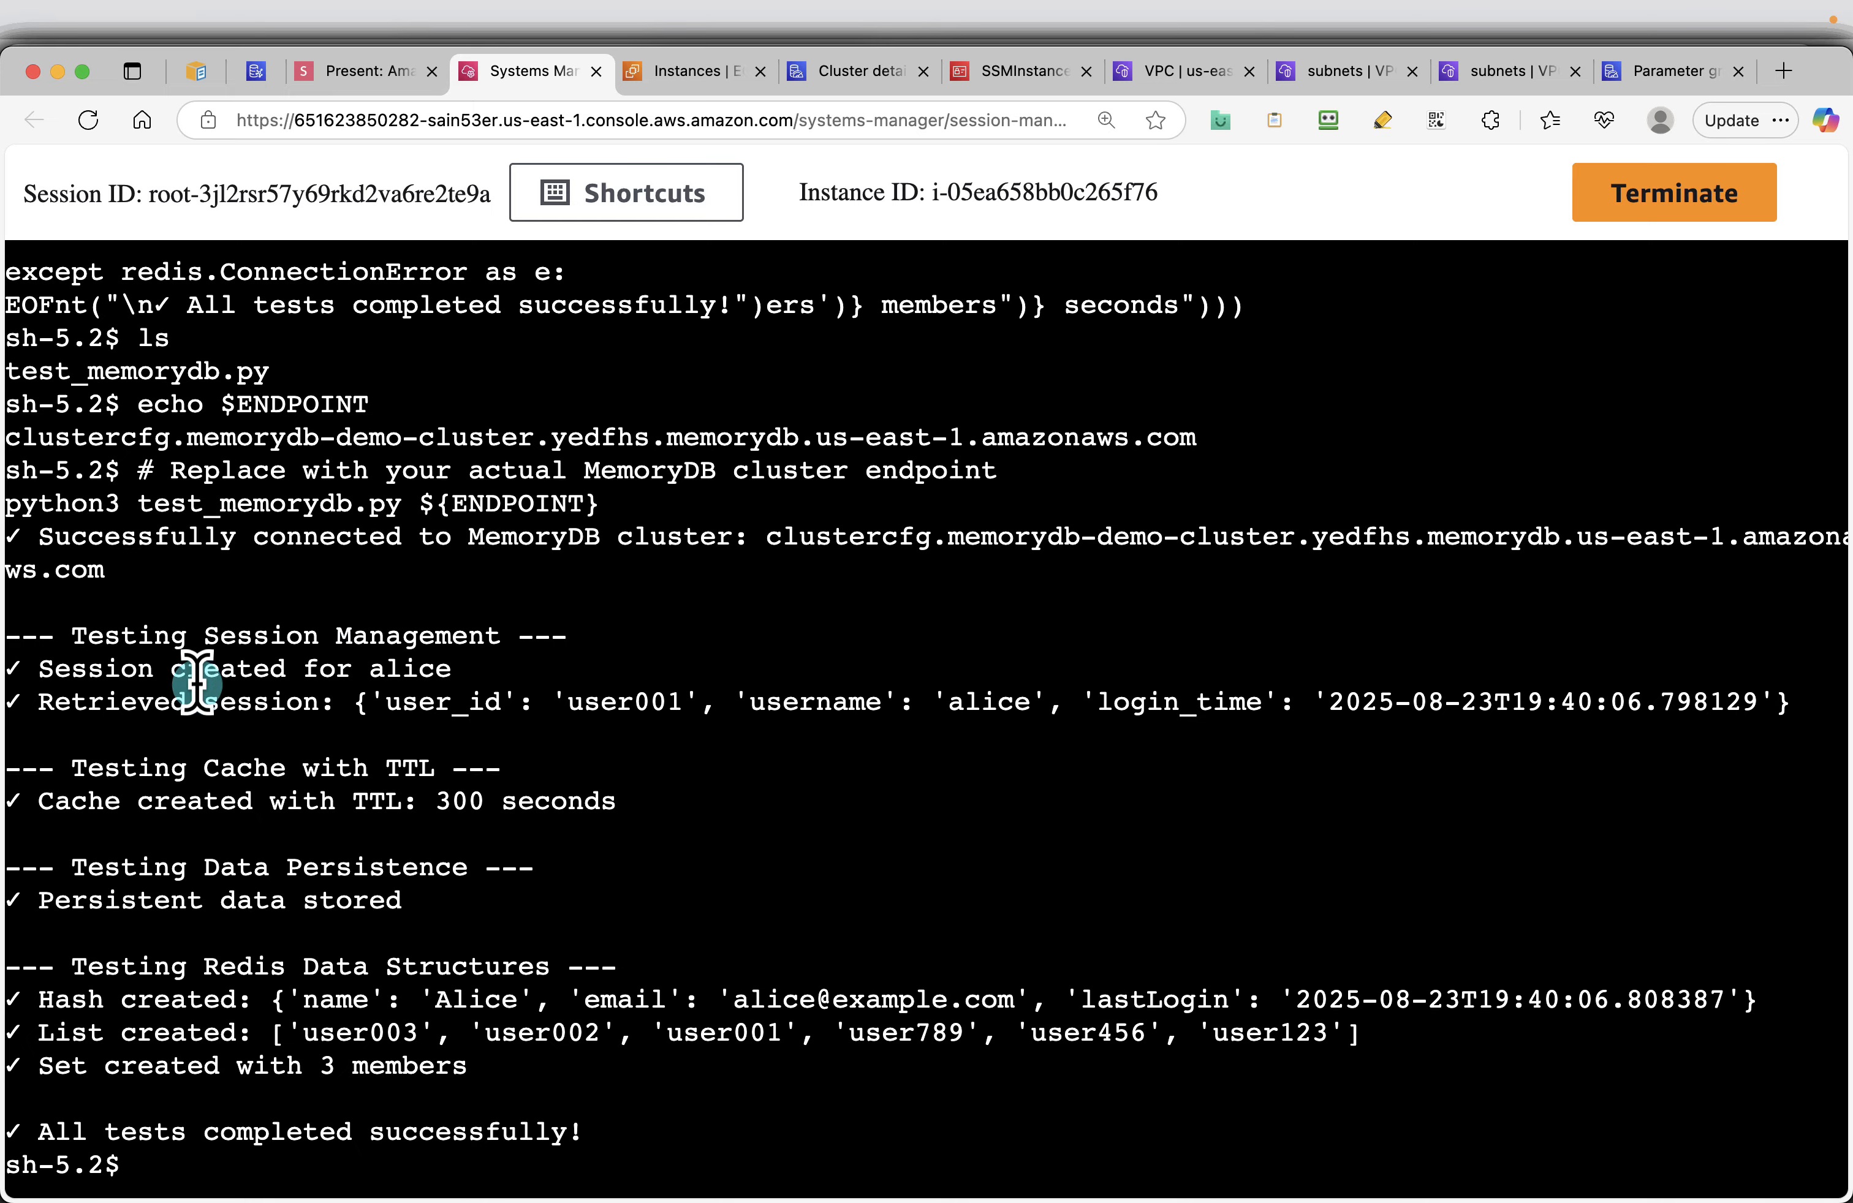
pyautogui.moveTo(150, 704); pyautogui.dragTo(1609, 702)
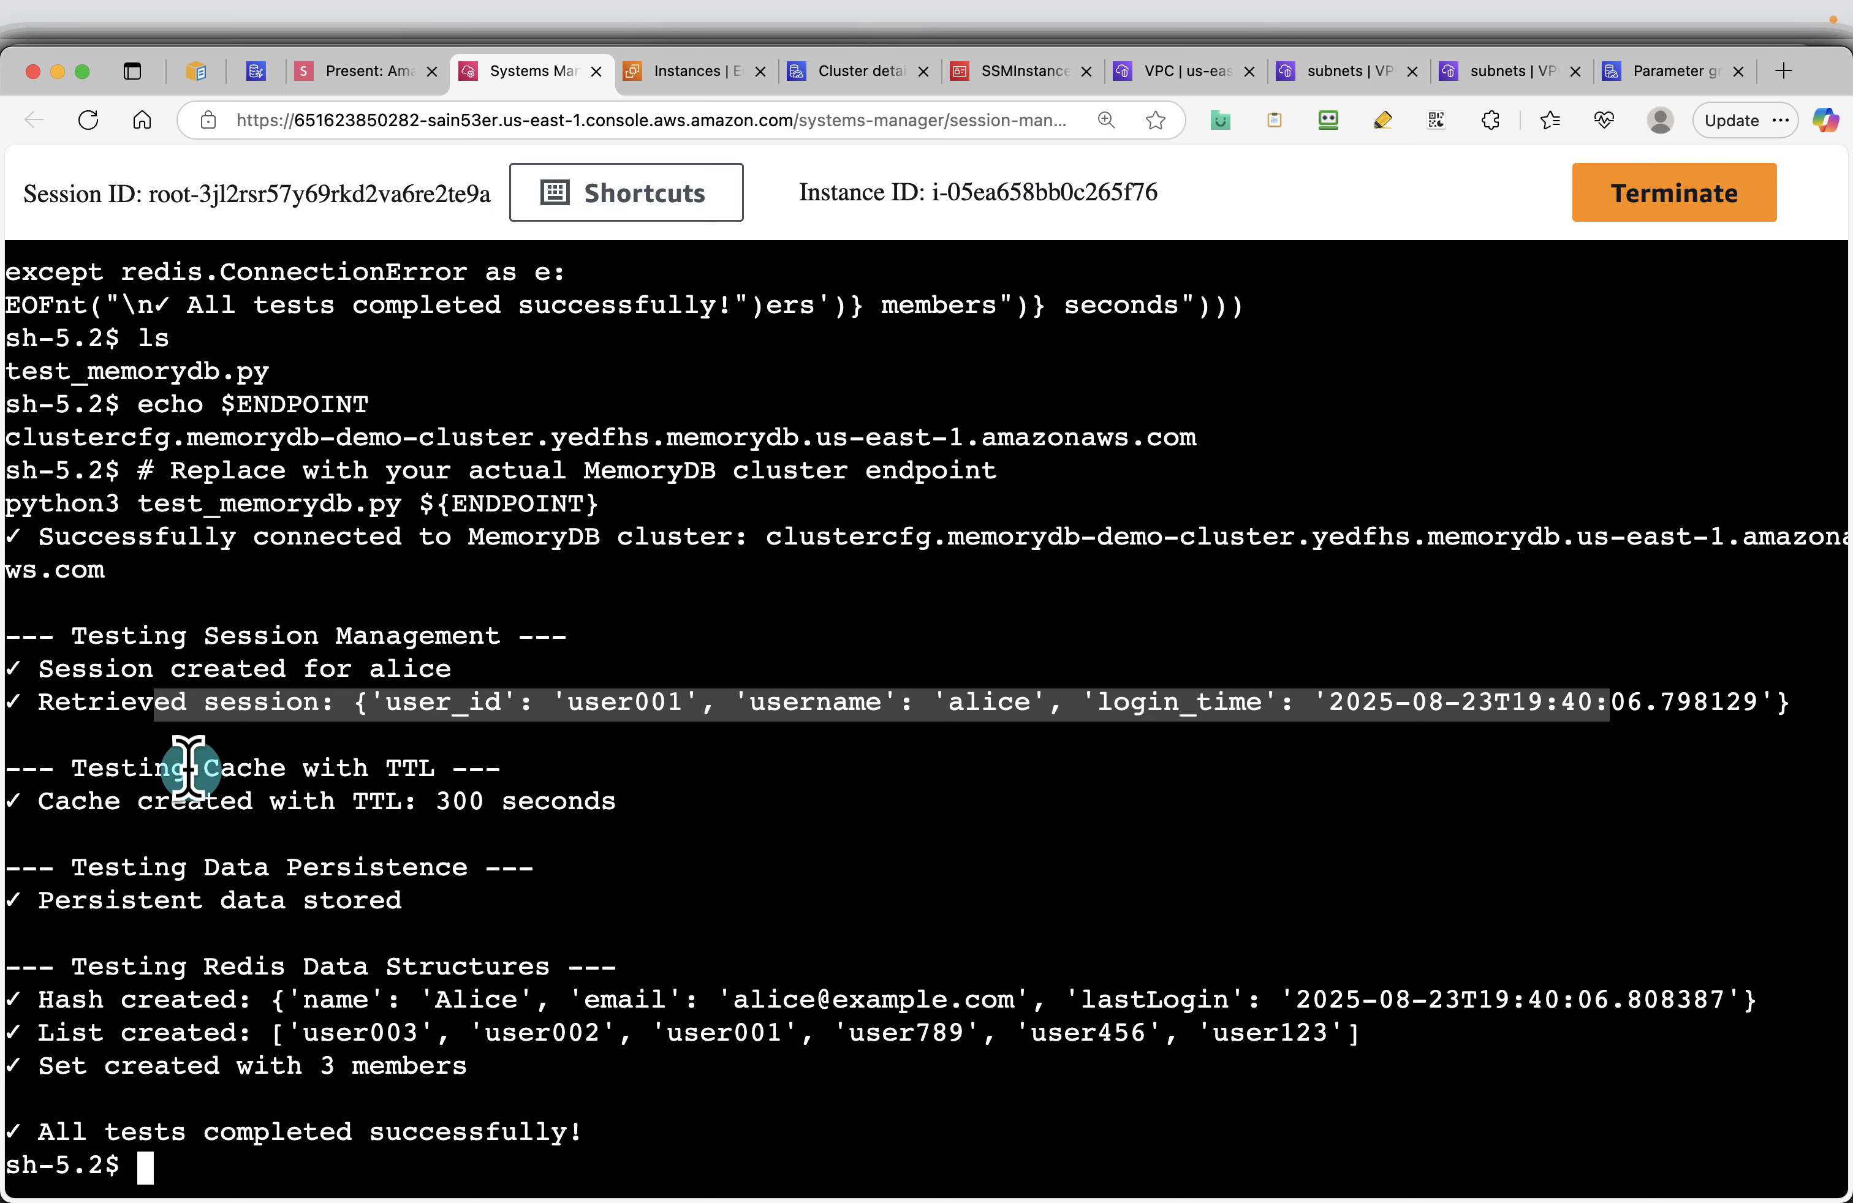
pyautogui.moveTo(174, 805)
pyautogui.mouseDown()
pyautogui.moveTo(529, 778)
pyautogui.moveTo(539, 832)
pyautogui.mouseUp()
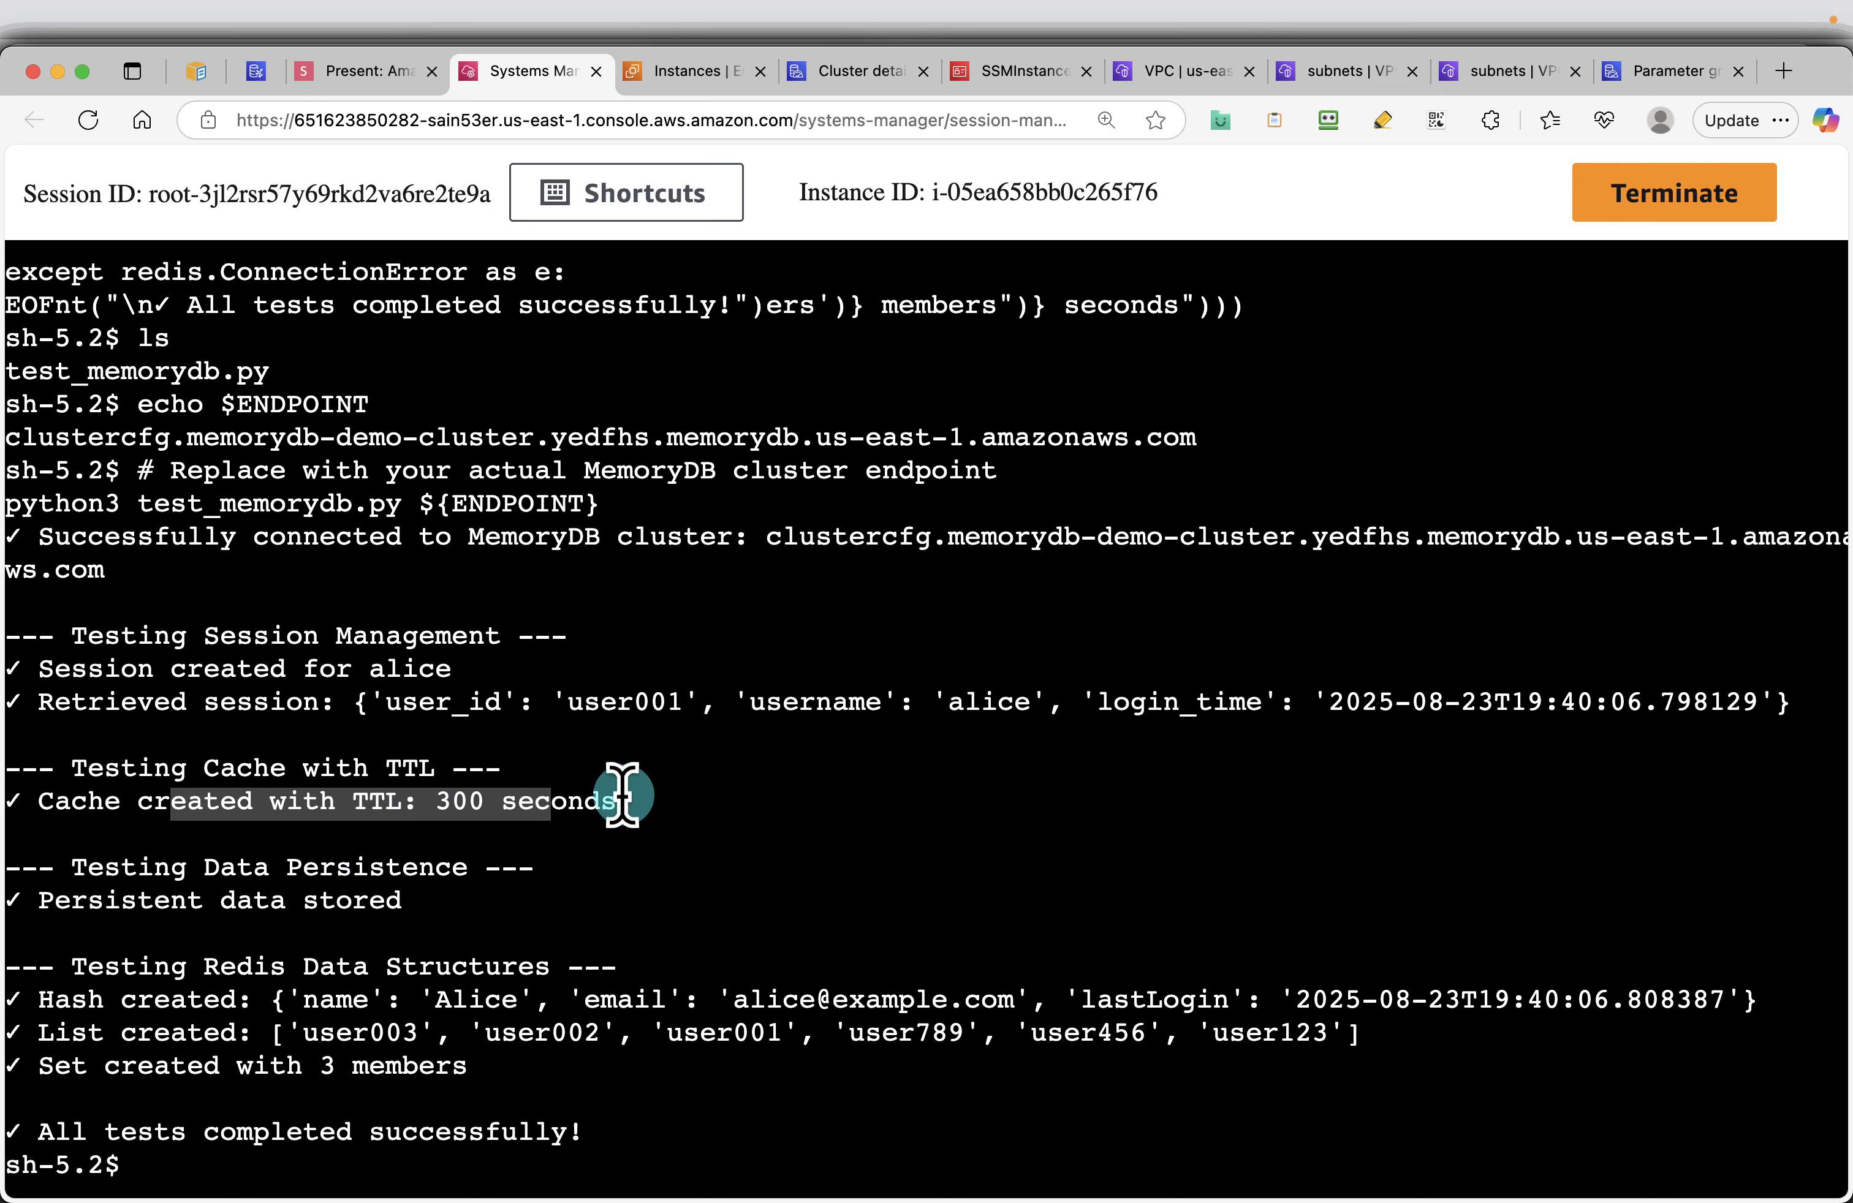
pyautogui.moveTo(128, 910); pyautogui.dragTo(331, 907)
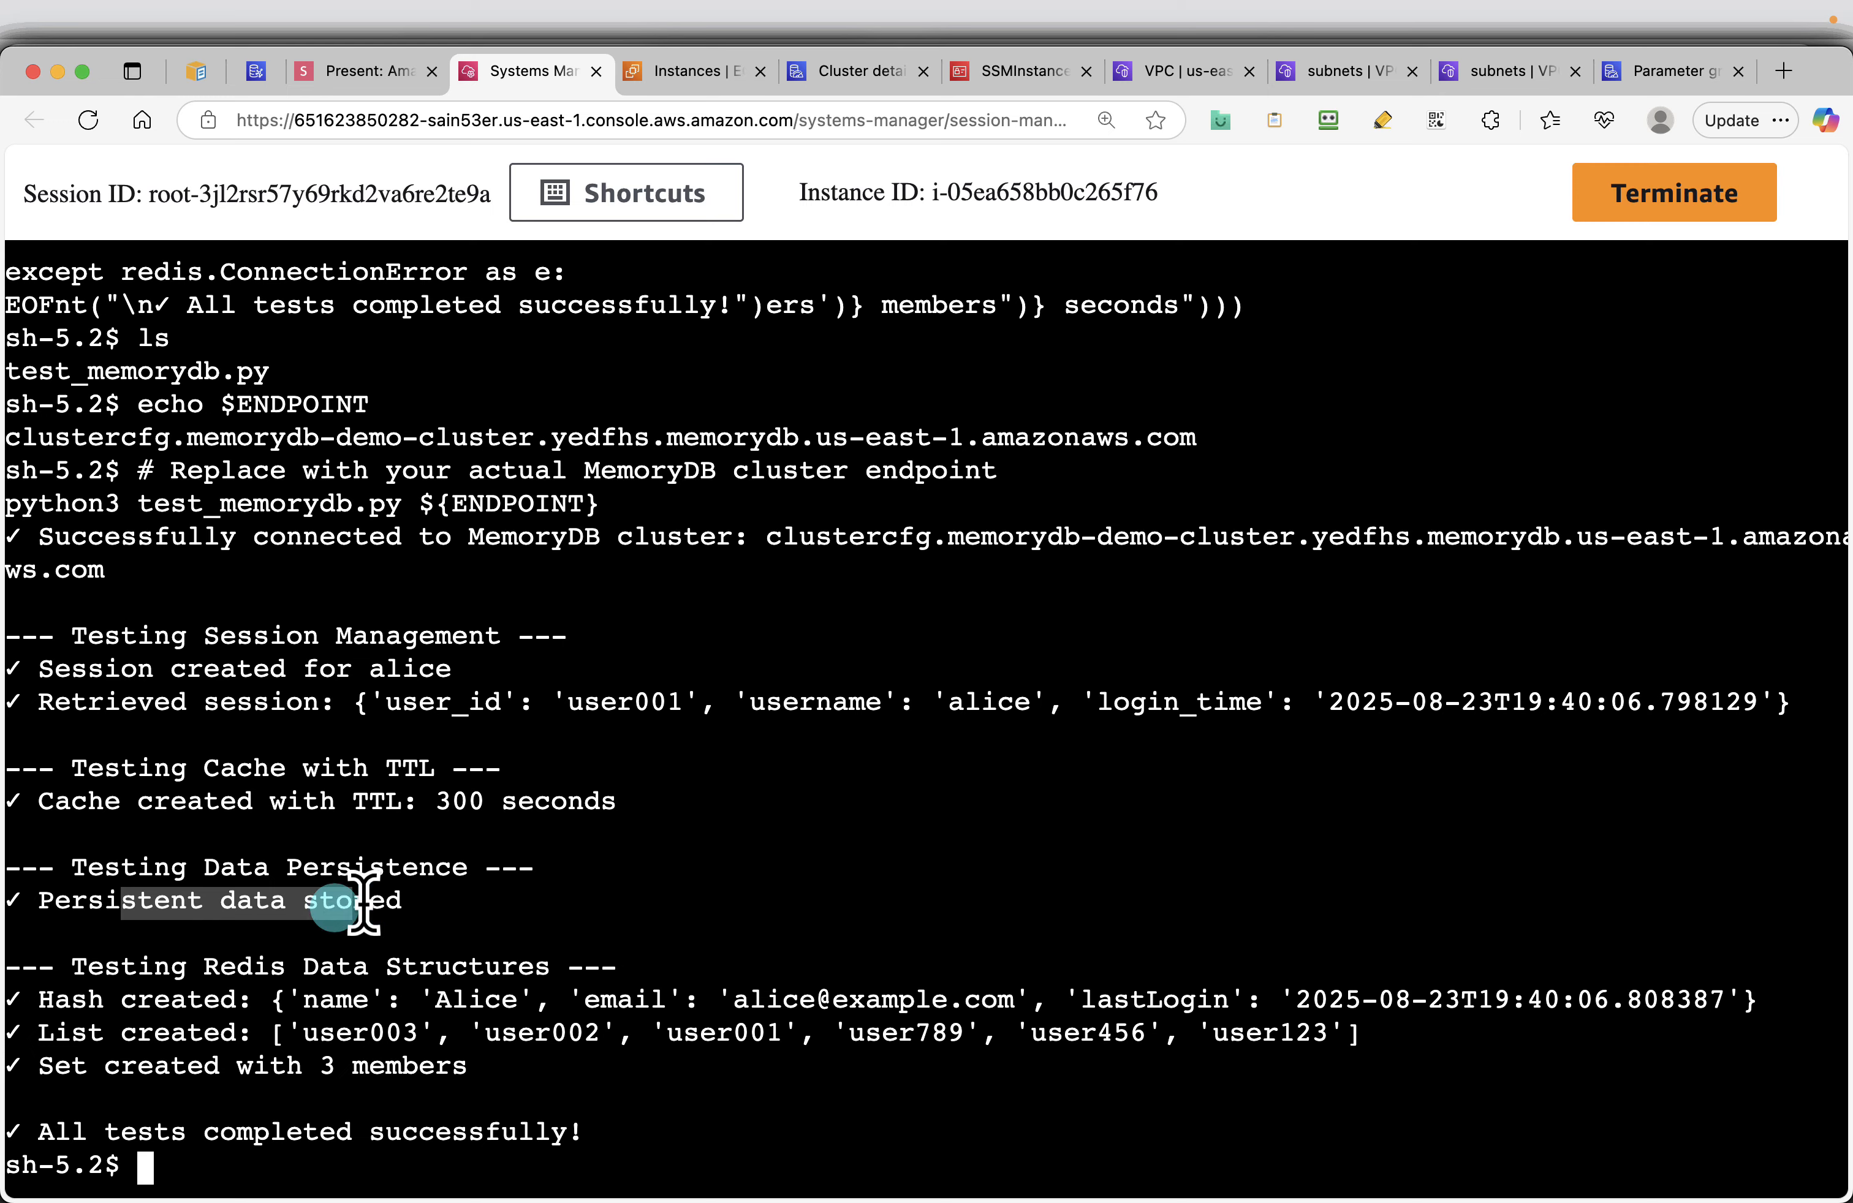
pyautogui.moveTo(137, 966); pyautogui.dragTo(547, 967)
pyautogui.moveTo(171, 1001); pyautogui.dragTo(1189, 1008)
pyautogui.moveTo(139, 1036); pyautogui.dragTo(418, 1067)
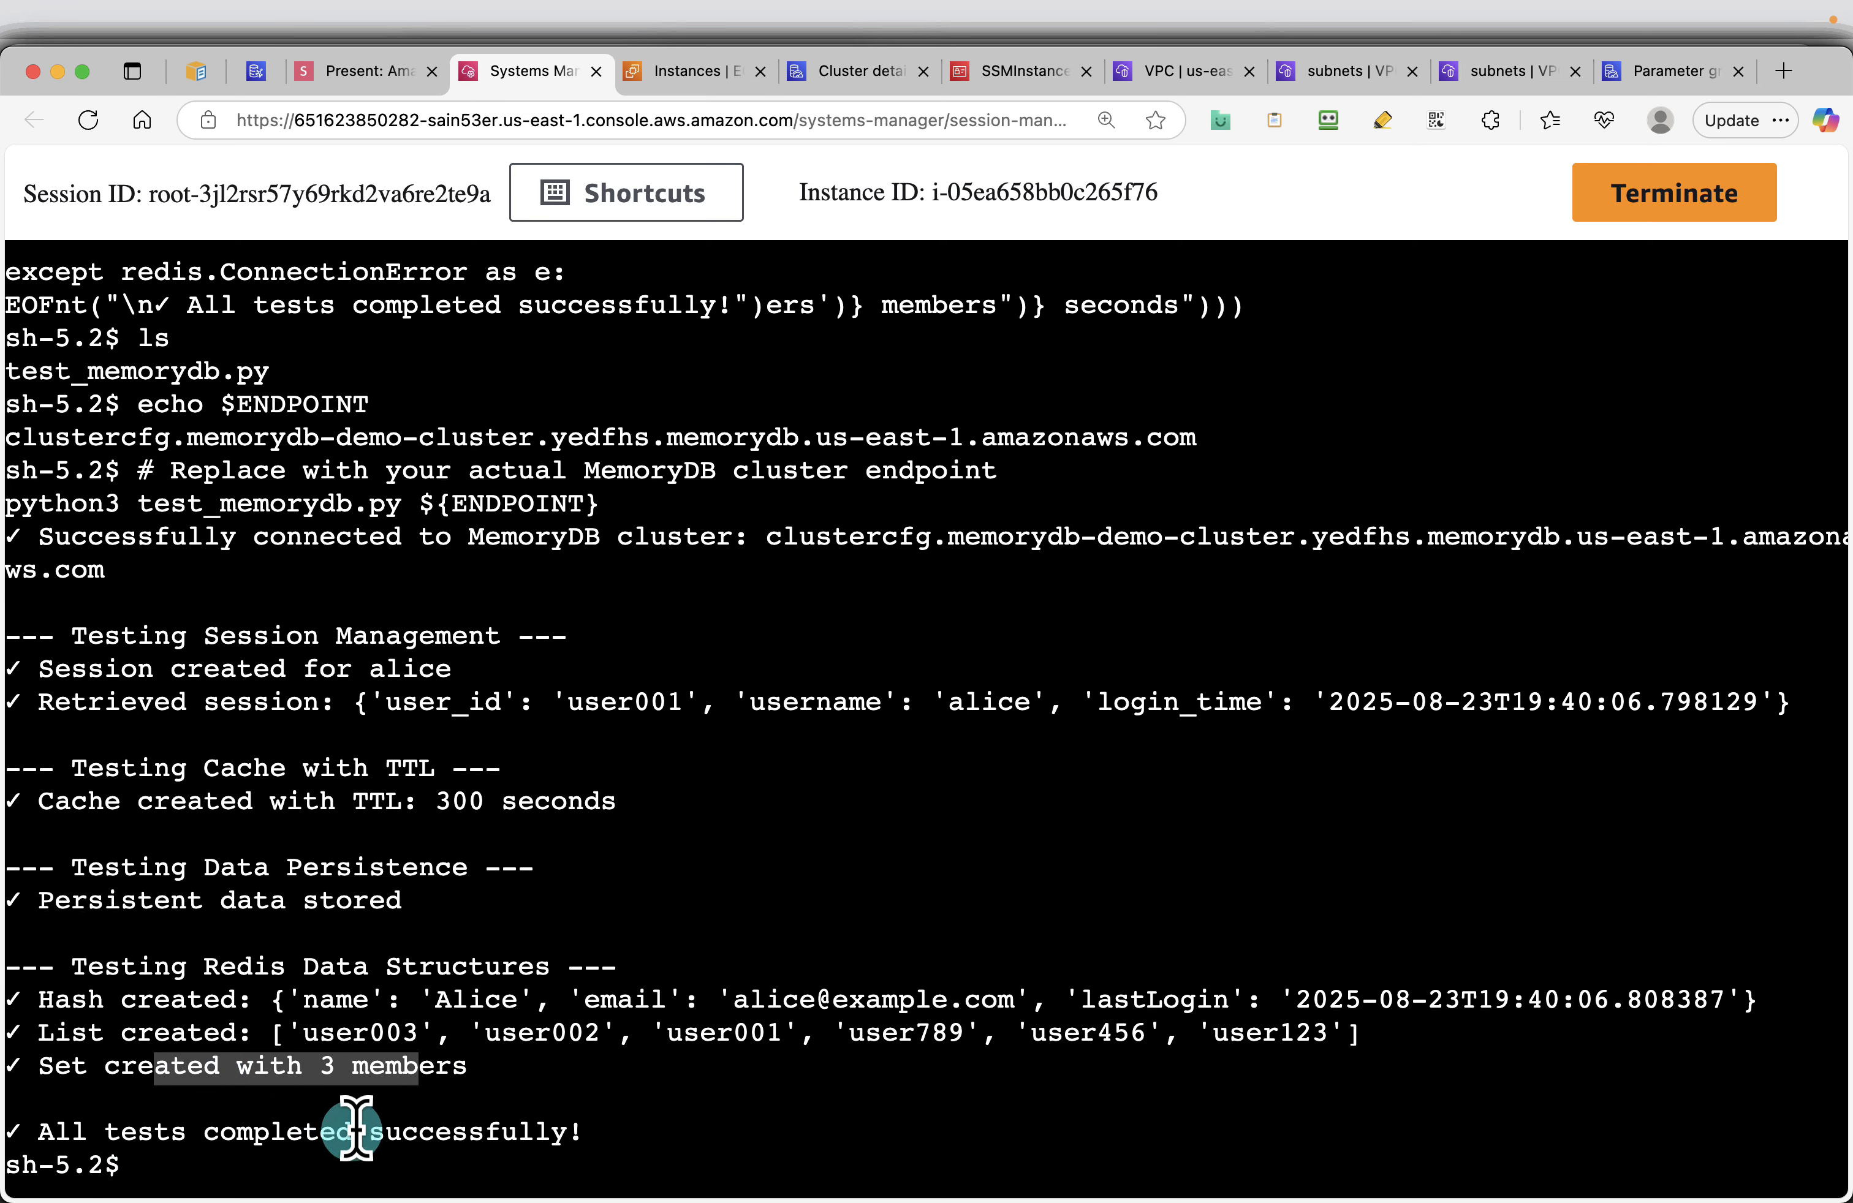
# Advance the presentation past the sample terminal outputs to the Delete MemoryDB Cluster slide
pyautogui.click(383, 76)
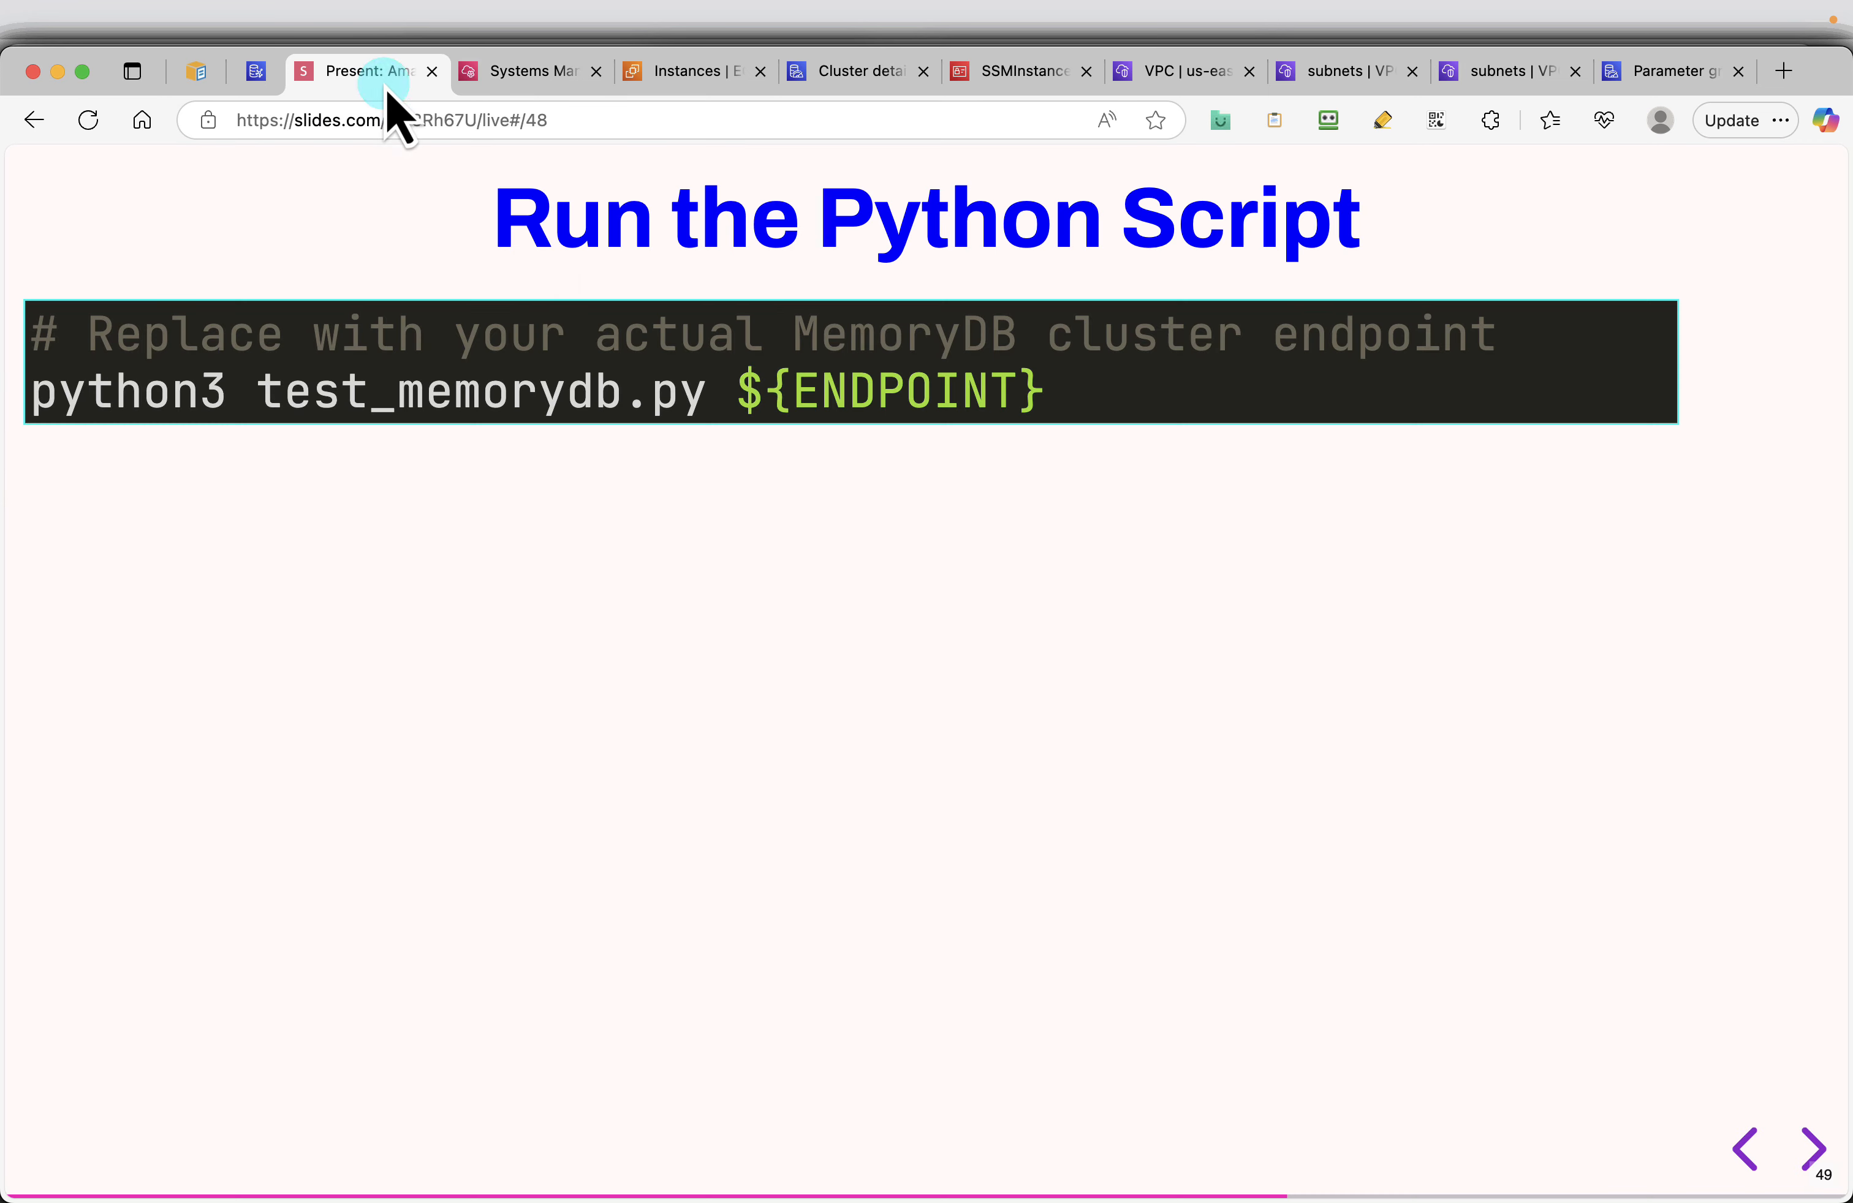
pyautogui.click(1812, 1148)
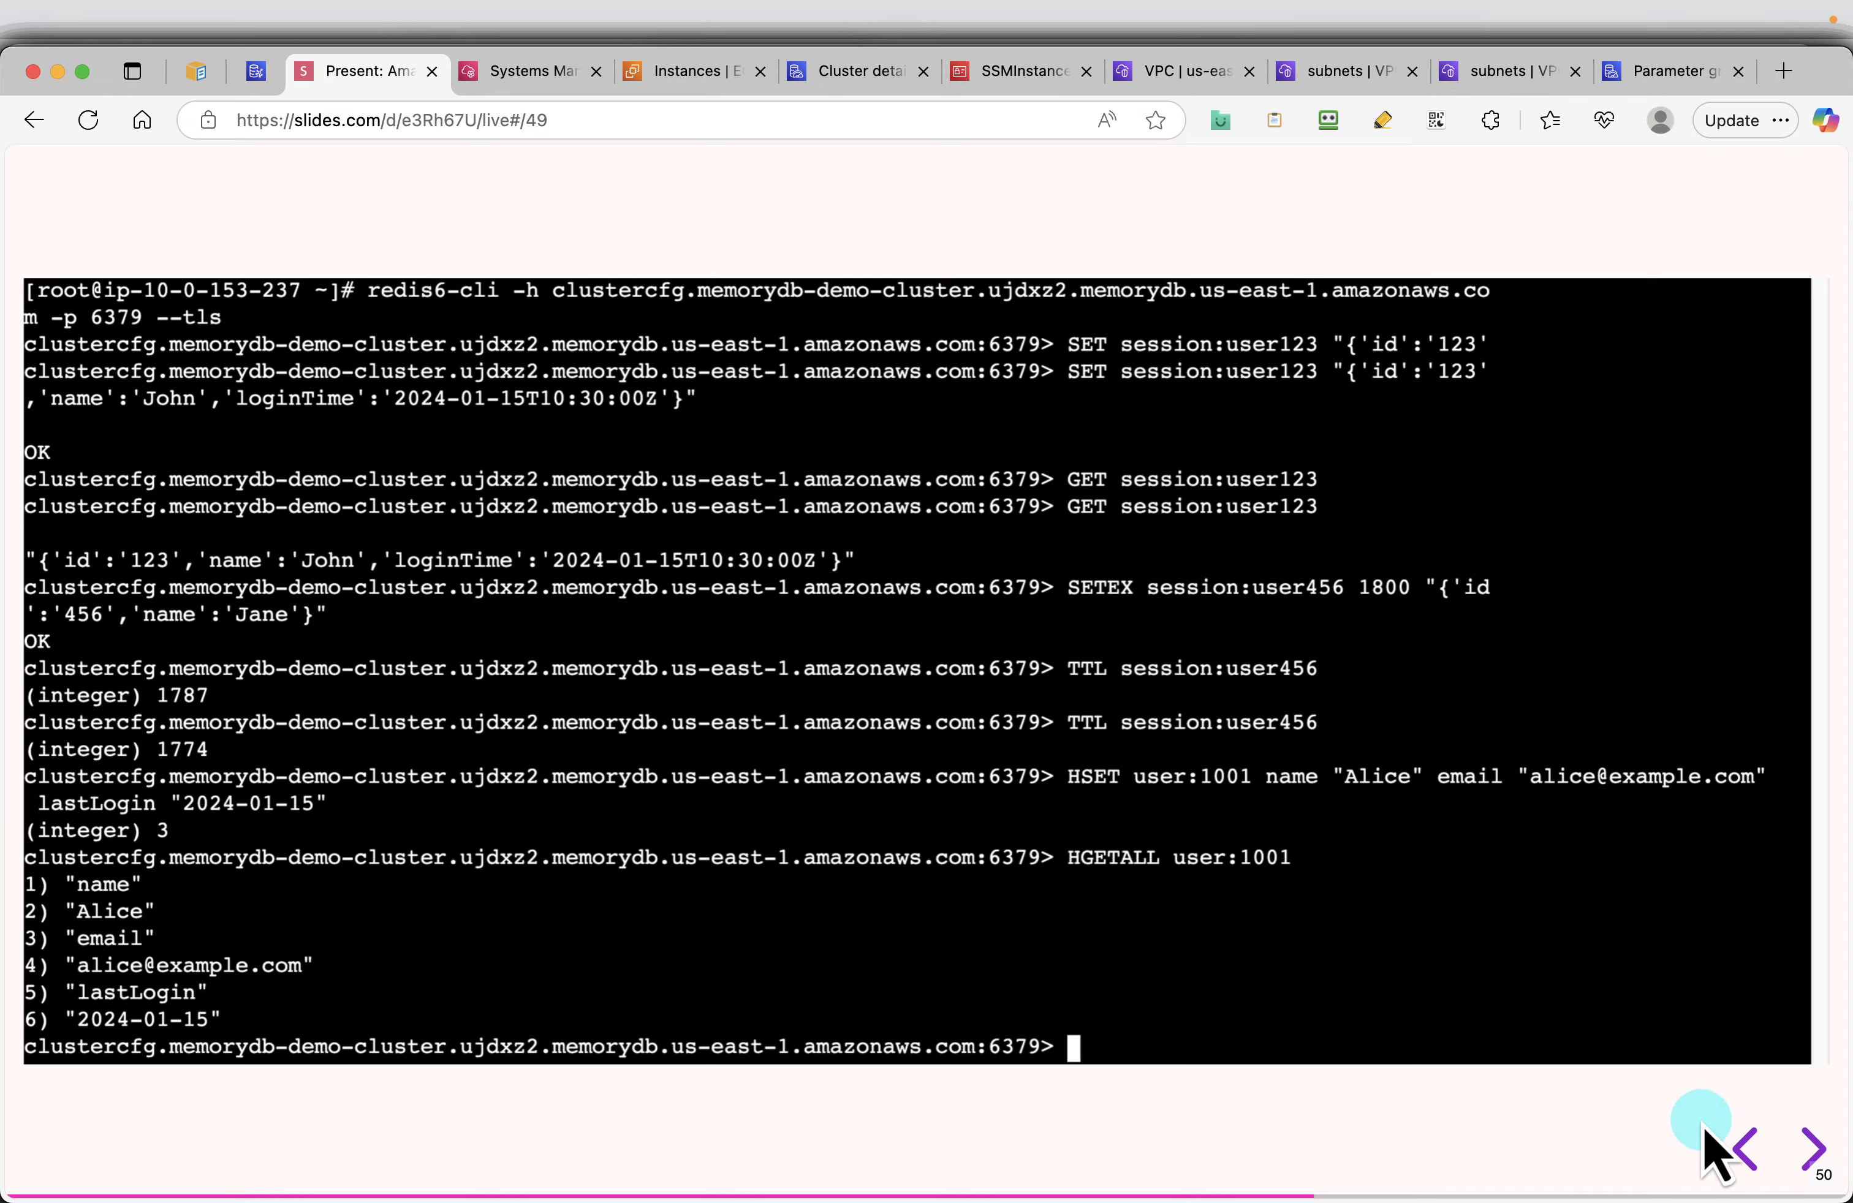
pyautogui.click(1812, 1147)
pyautogui.click(1812, 1147)
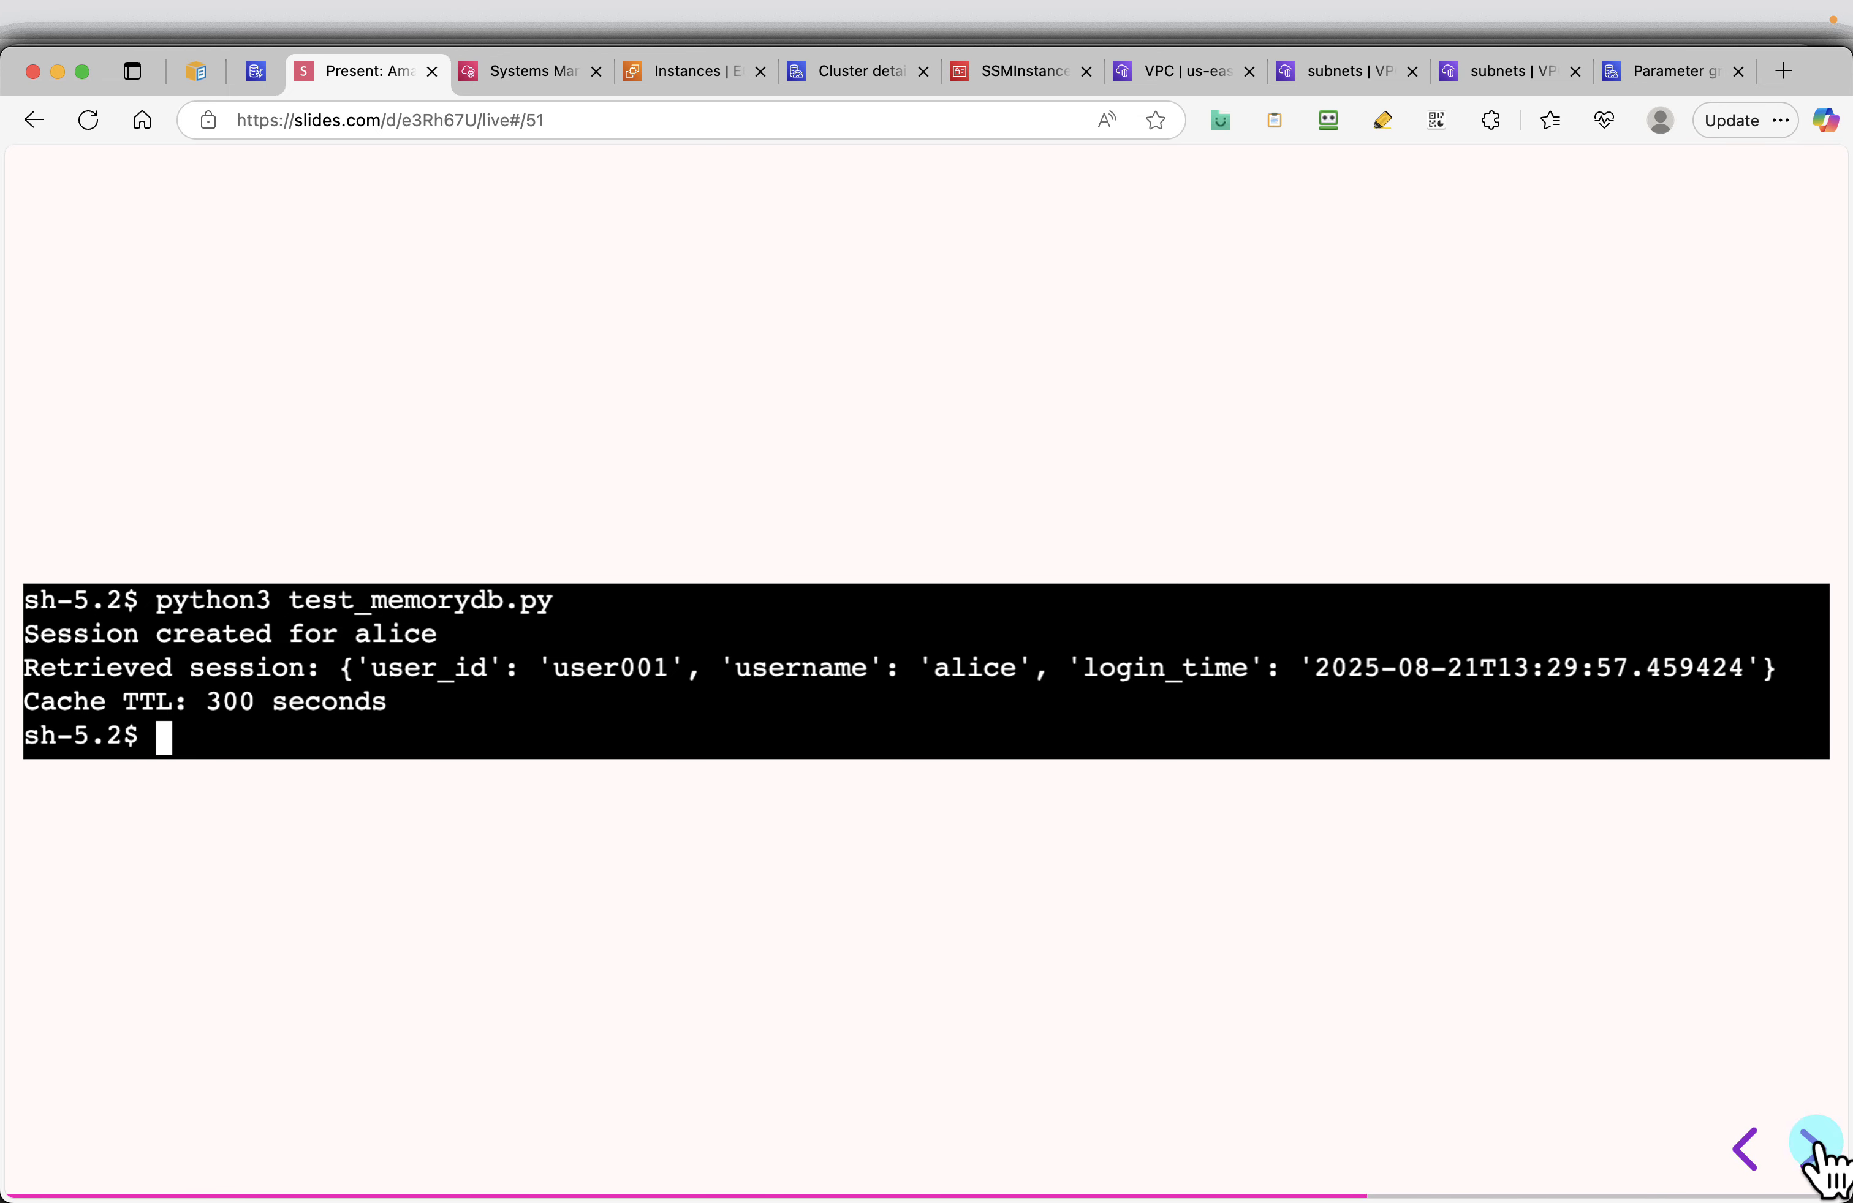
pyautogui.click(1813, 1147)
pyautogui.click(1812, 1147)
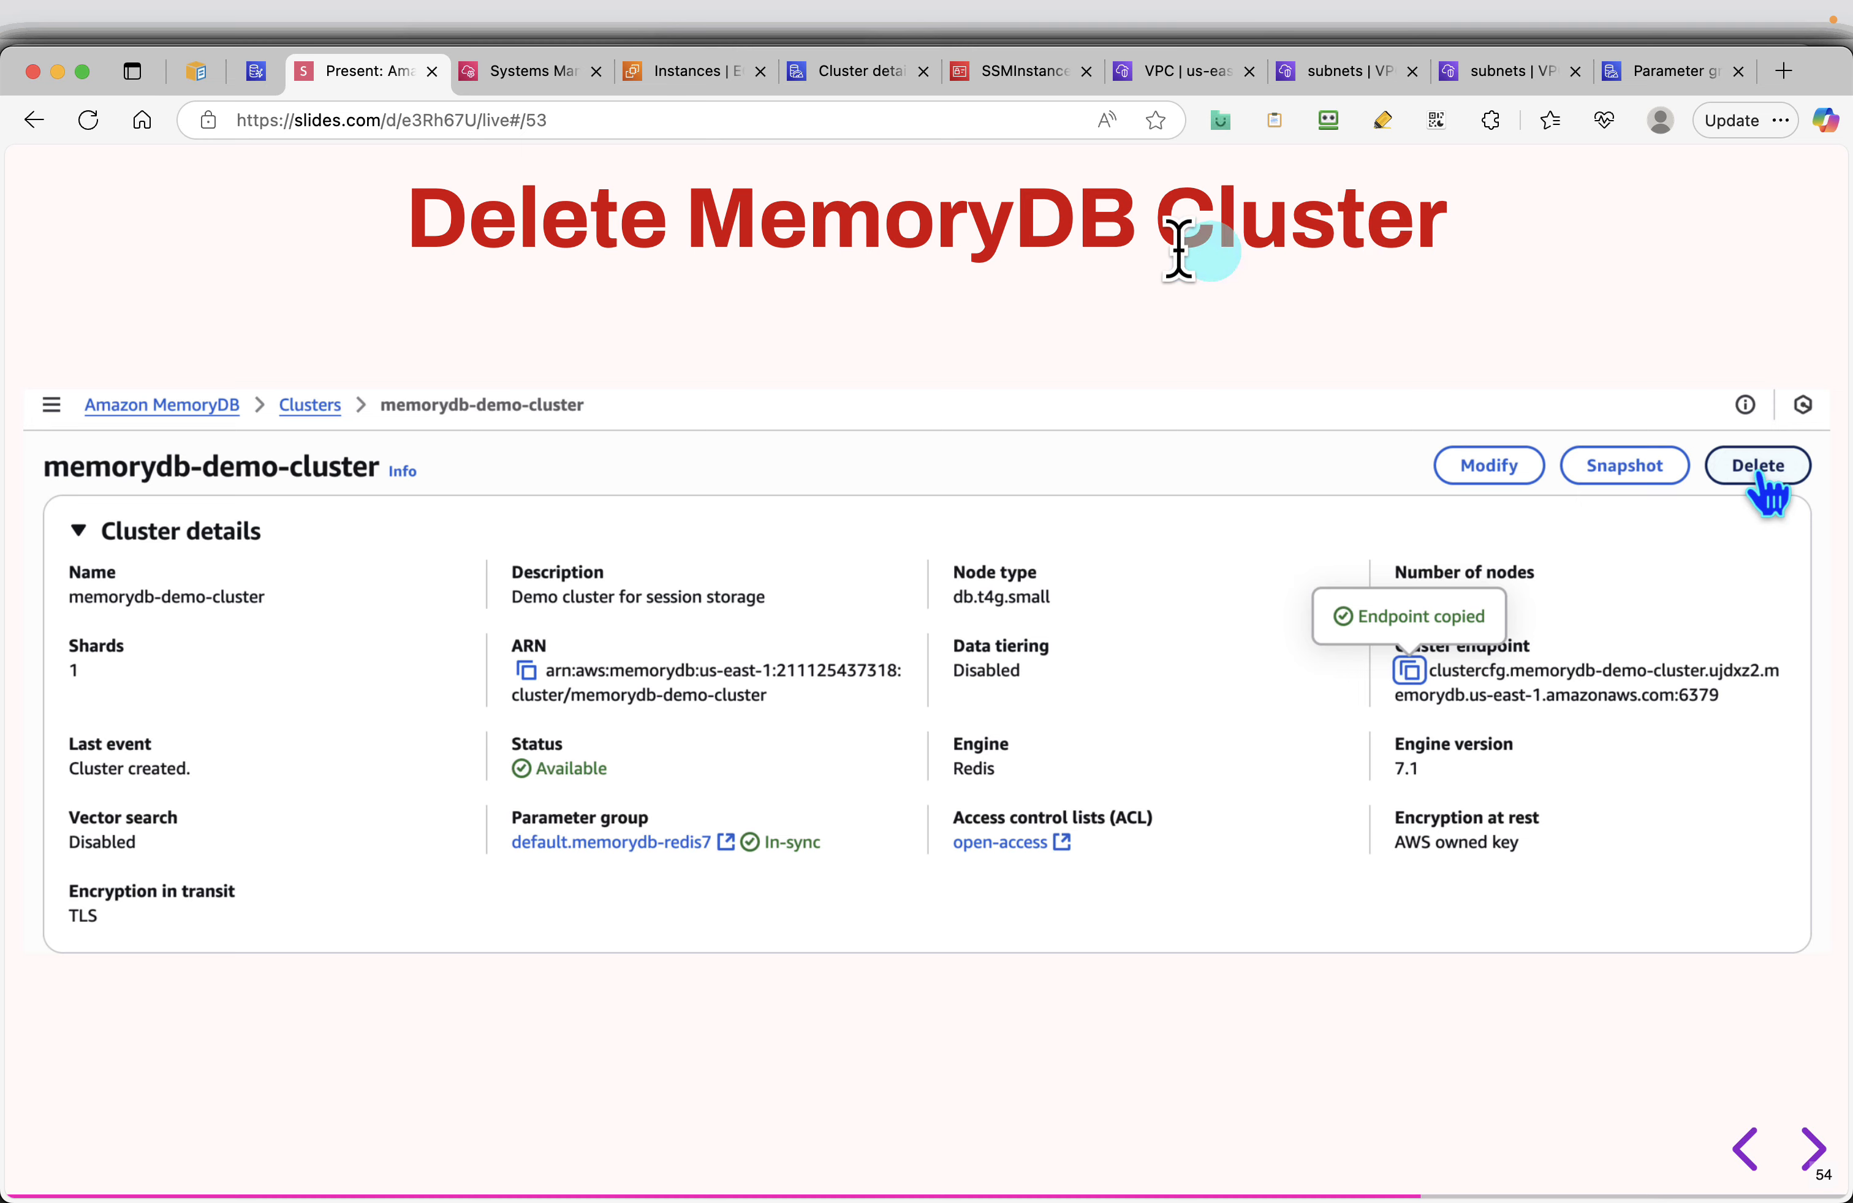
# Close the Session Manager terminal page and bring up the details page of memorydb-demo-cluster
pyautogui.click(505, 75)
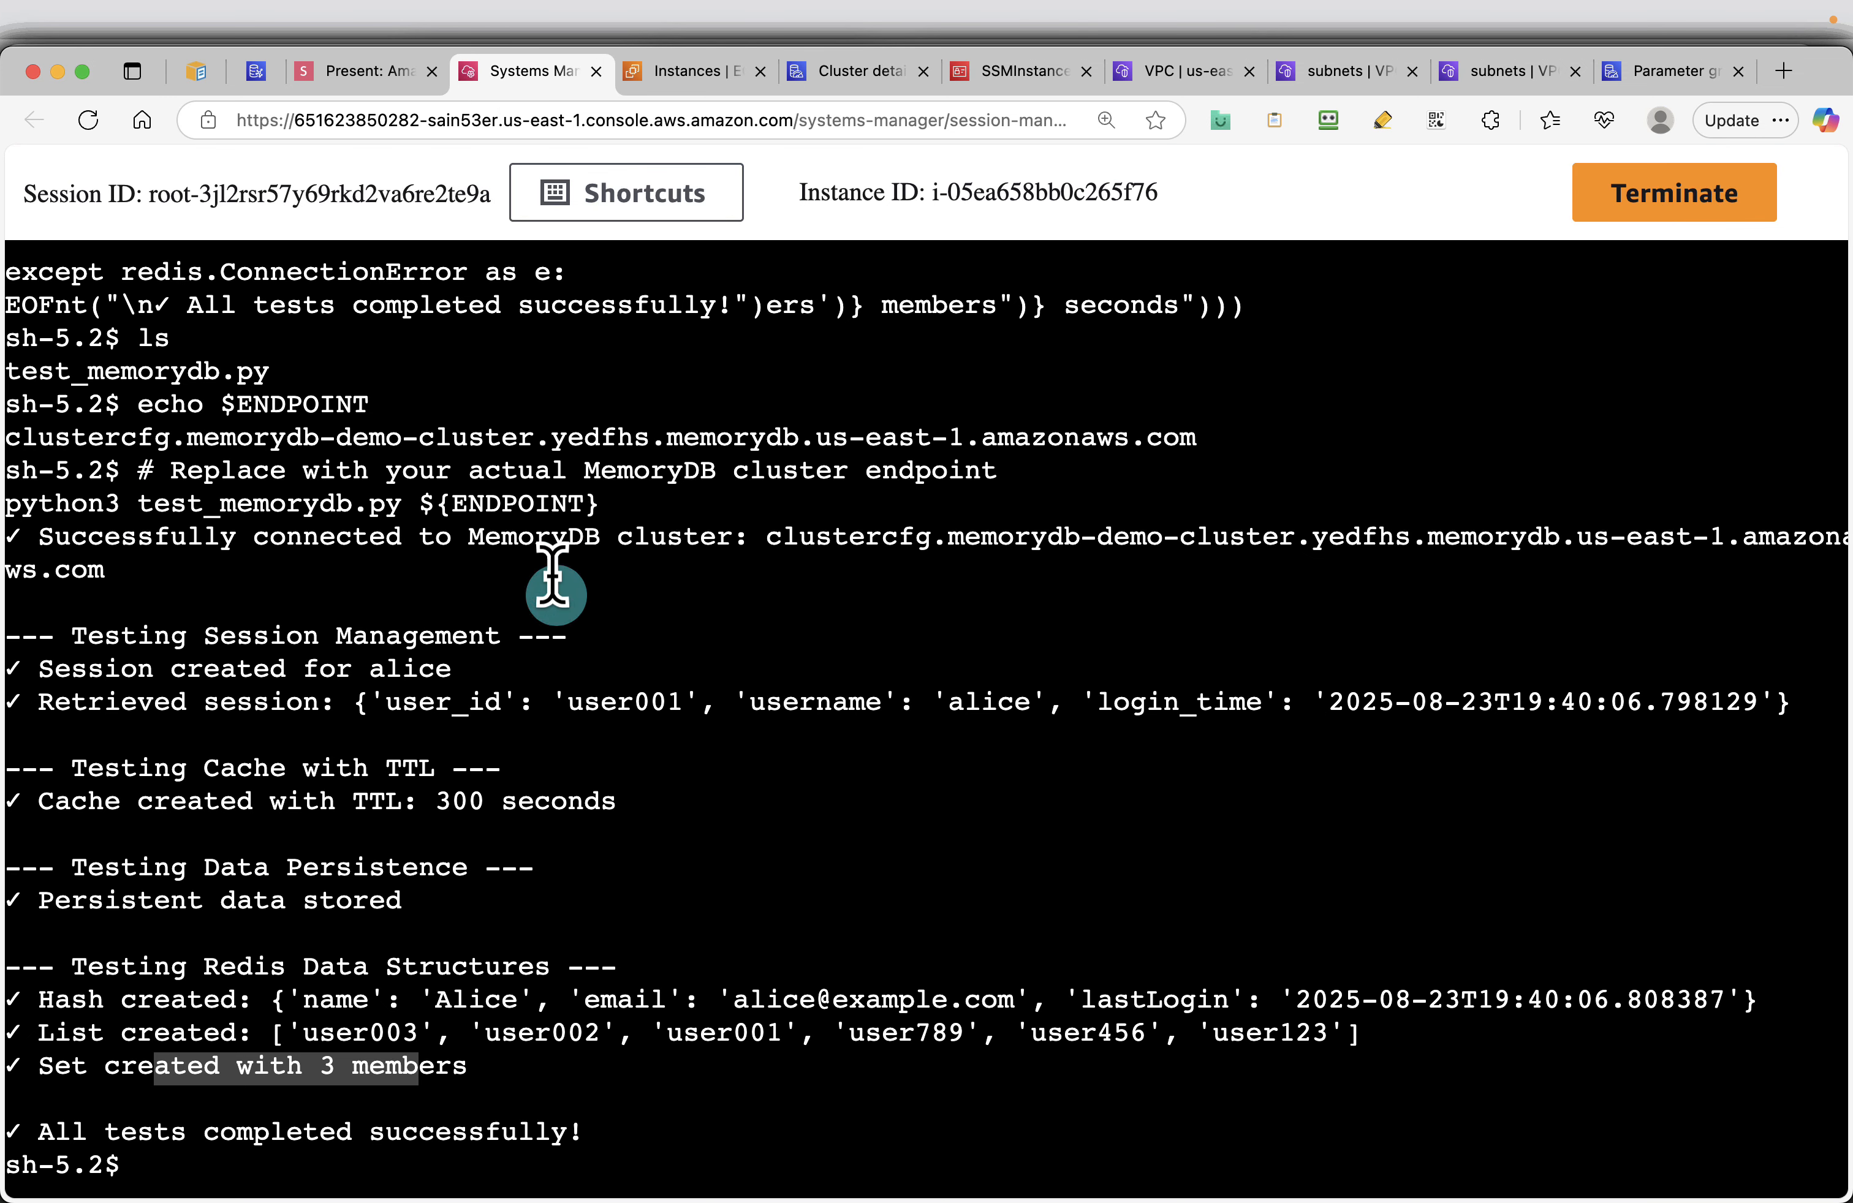
pyautogui.click(596, 71)
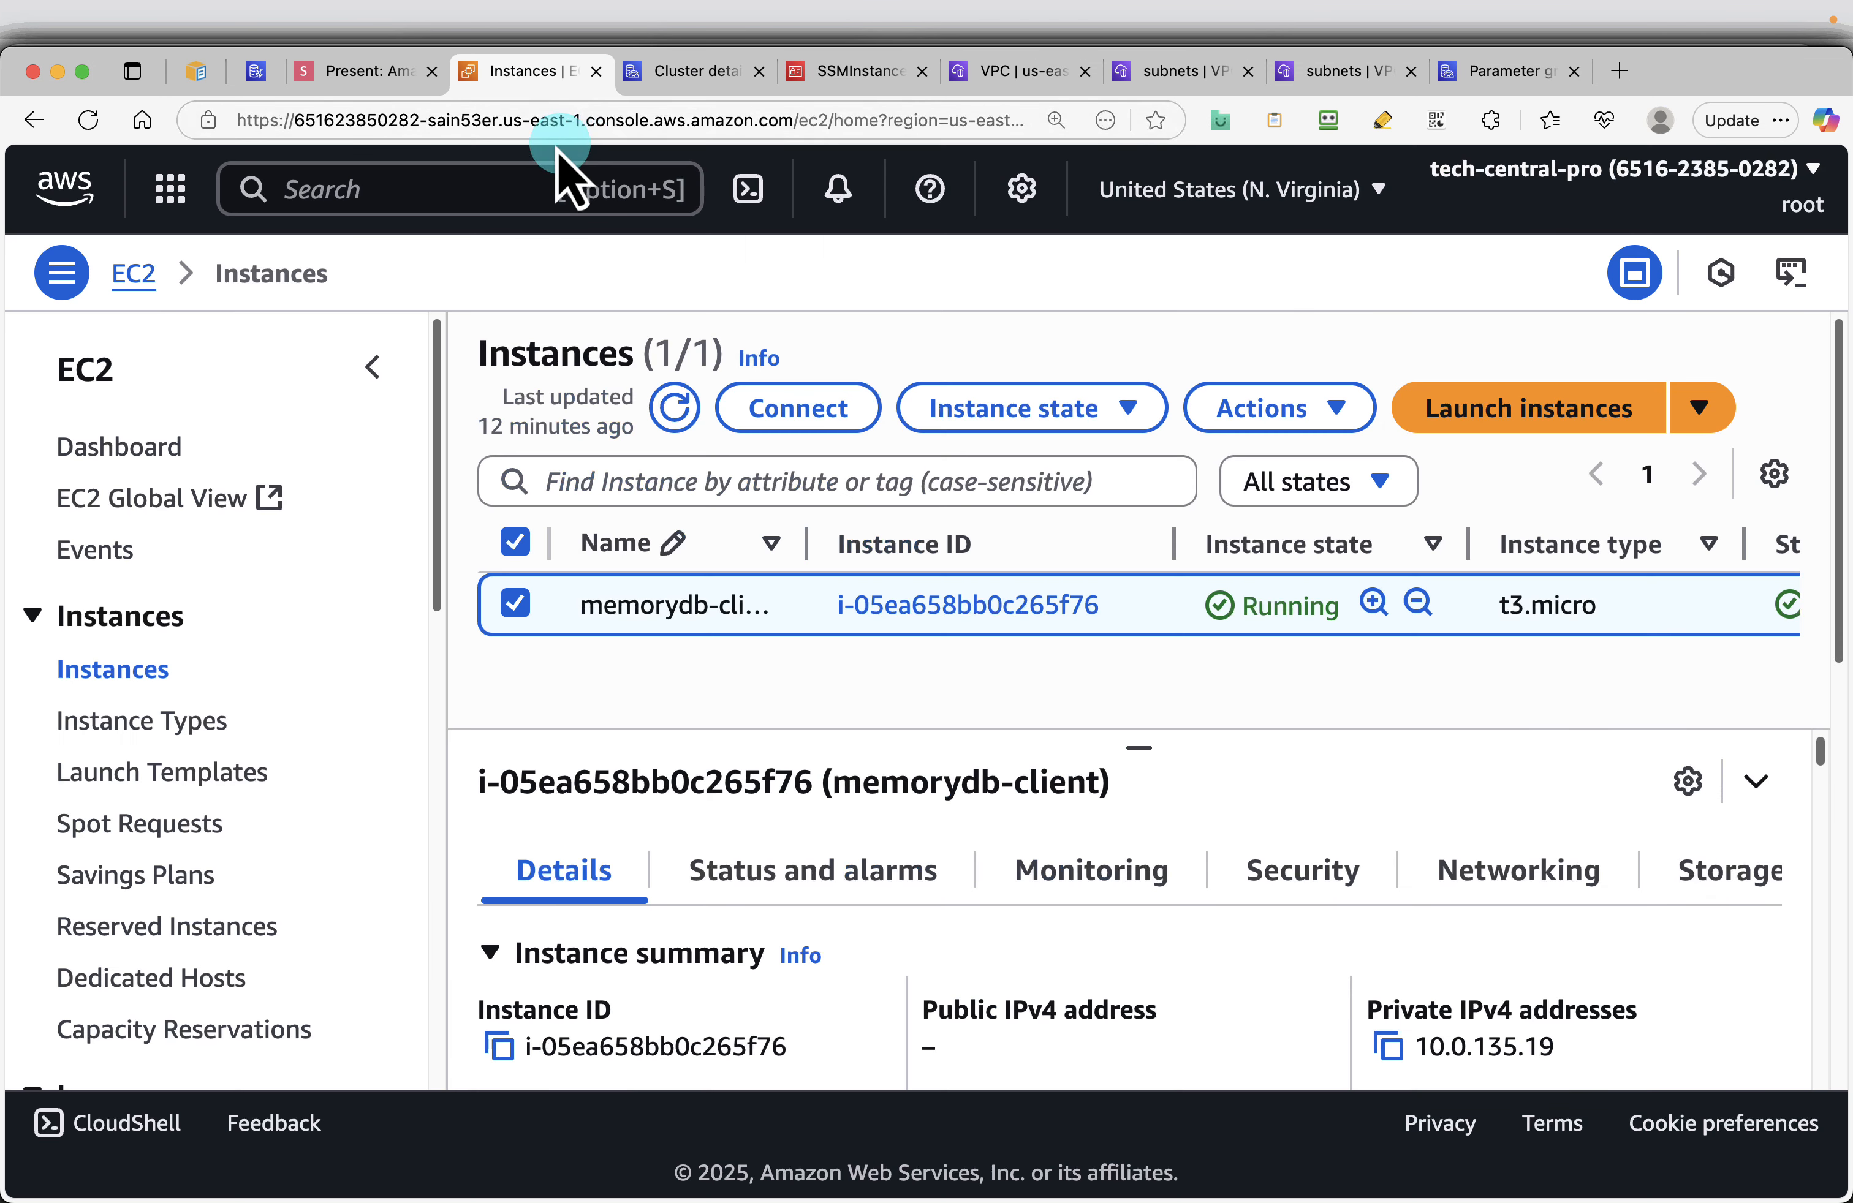
pyautogui.click(722, 74)
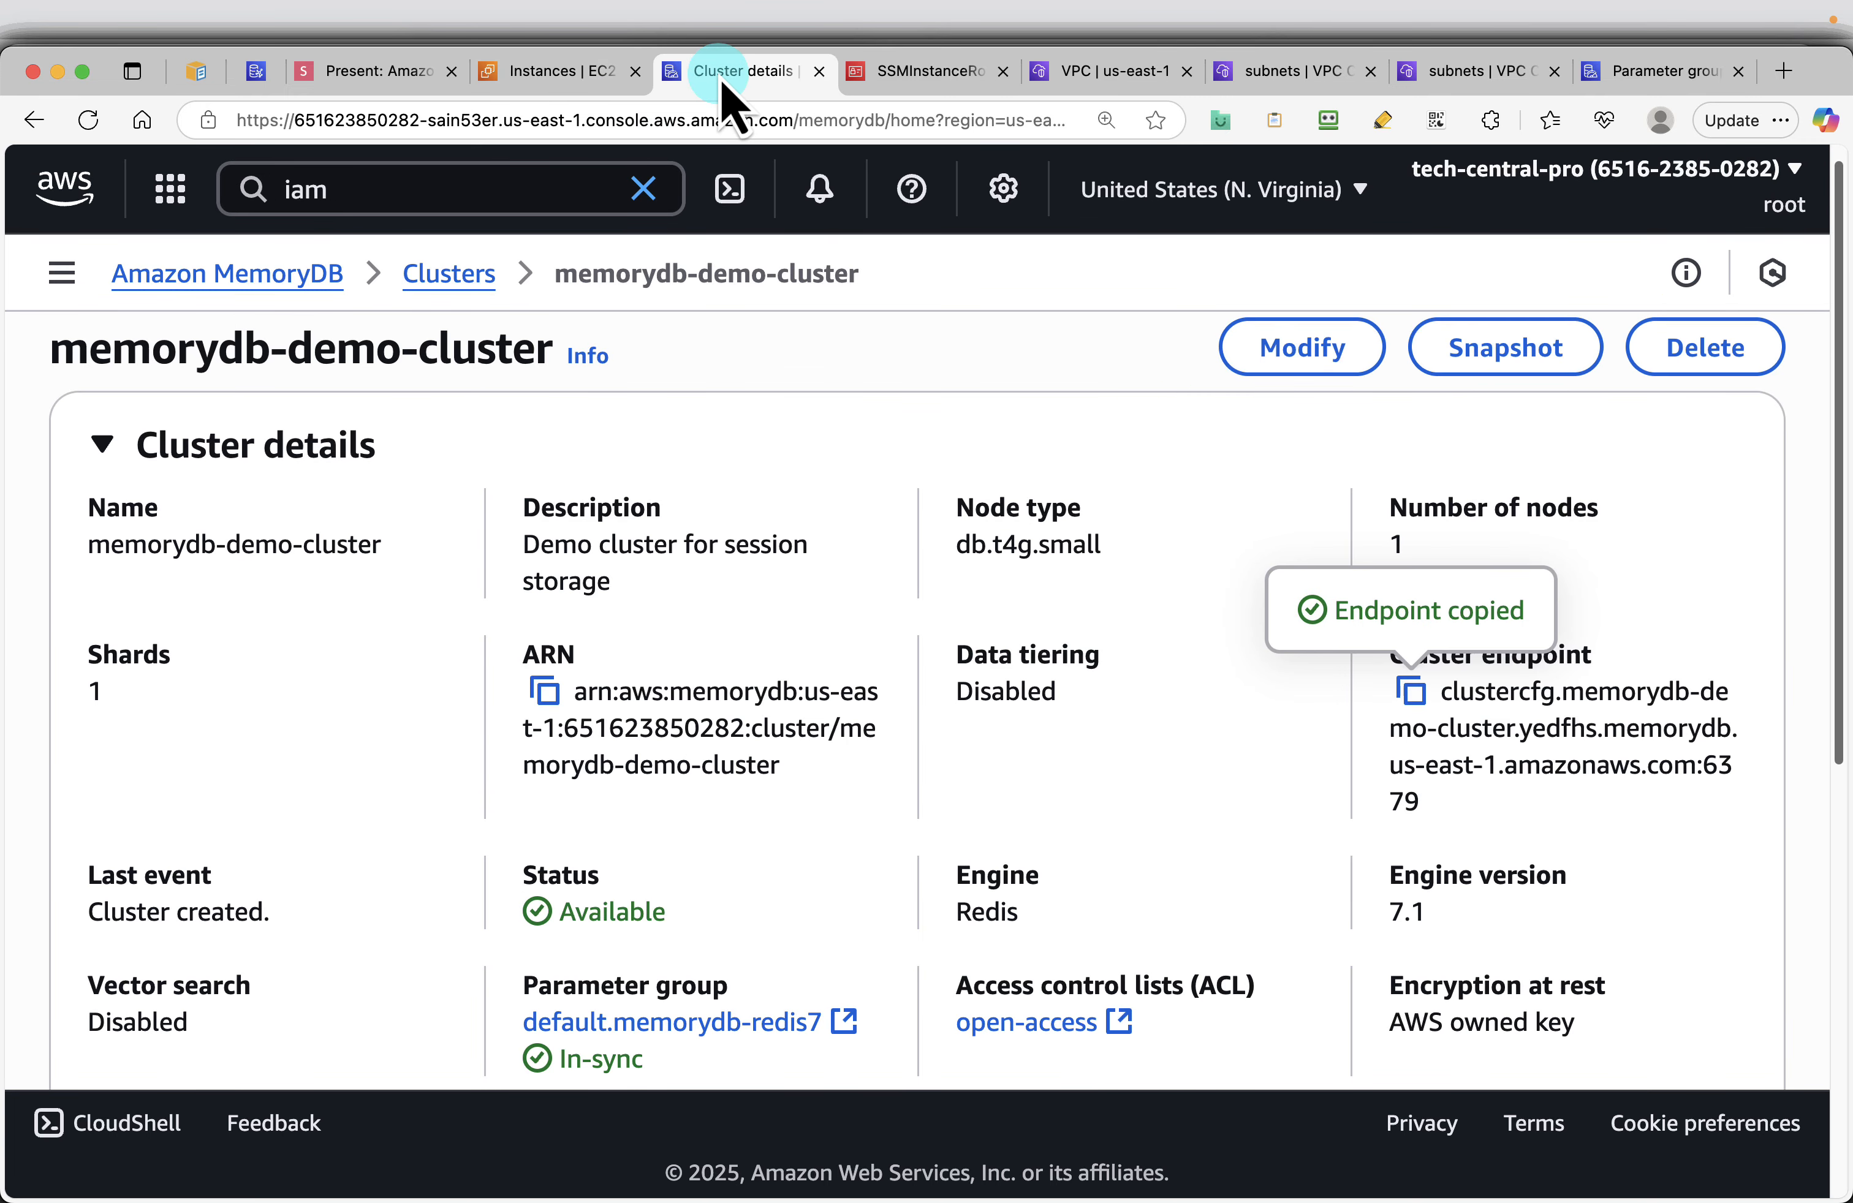
# Delete memorydb-demo-cluster without creating a final snapshot, entering delete as the confirmation text
pyautogui.press('super+minus')
pyautogui.press('super+minus')
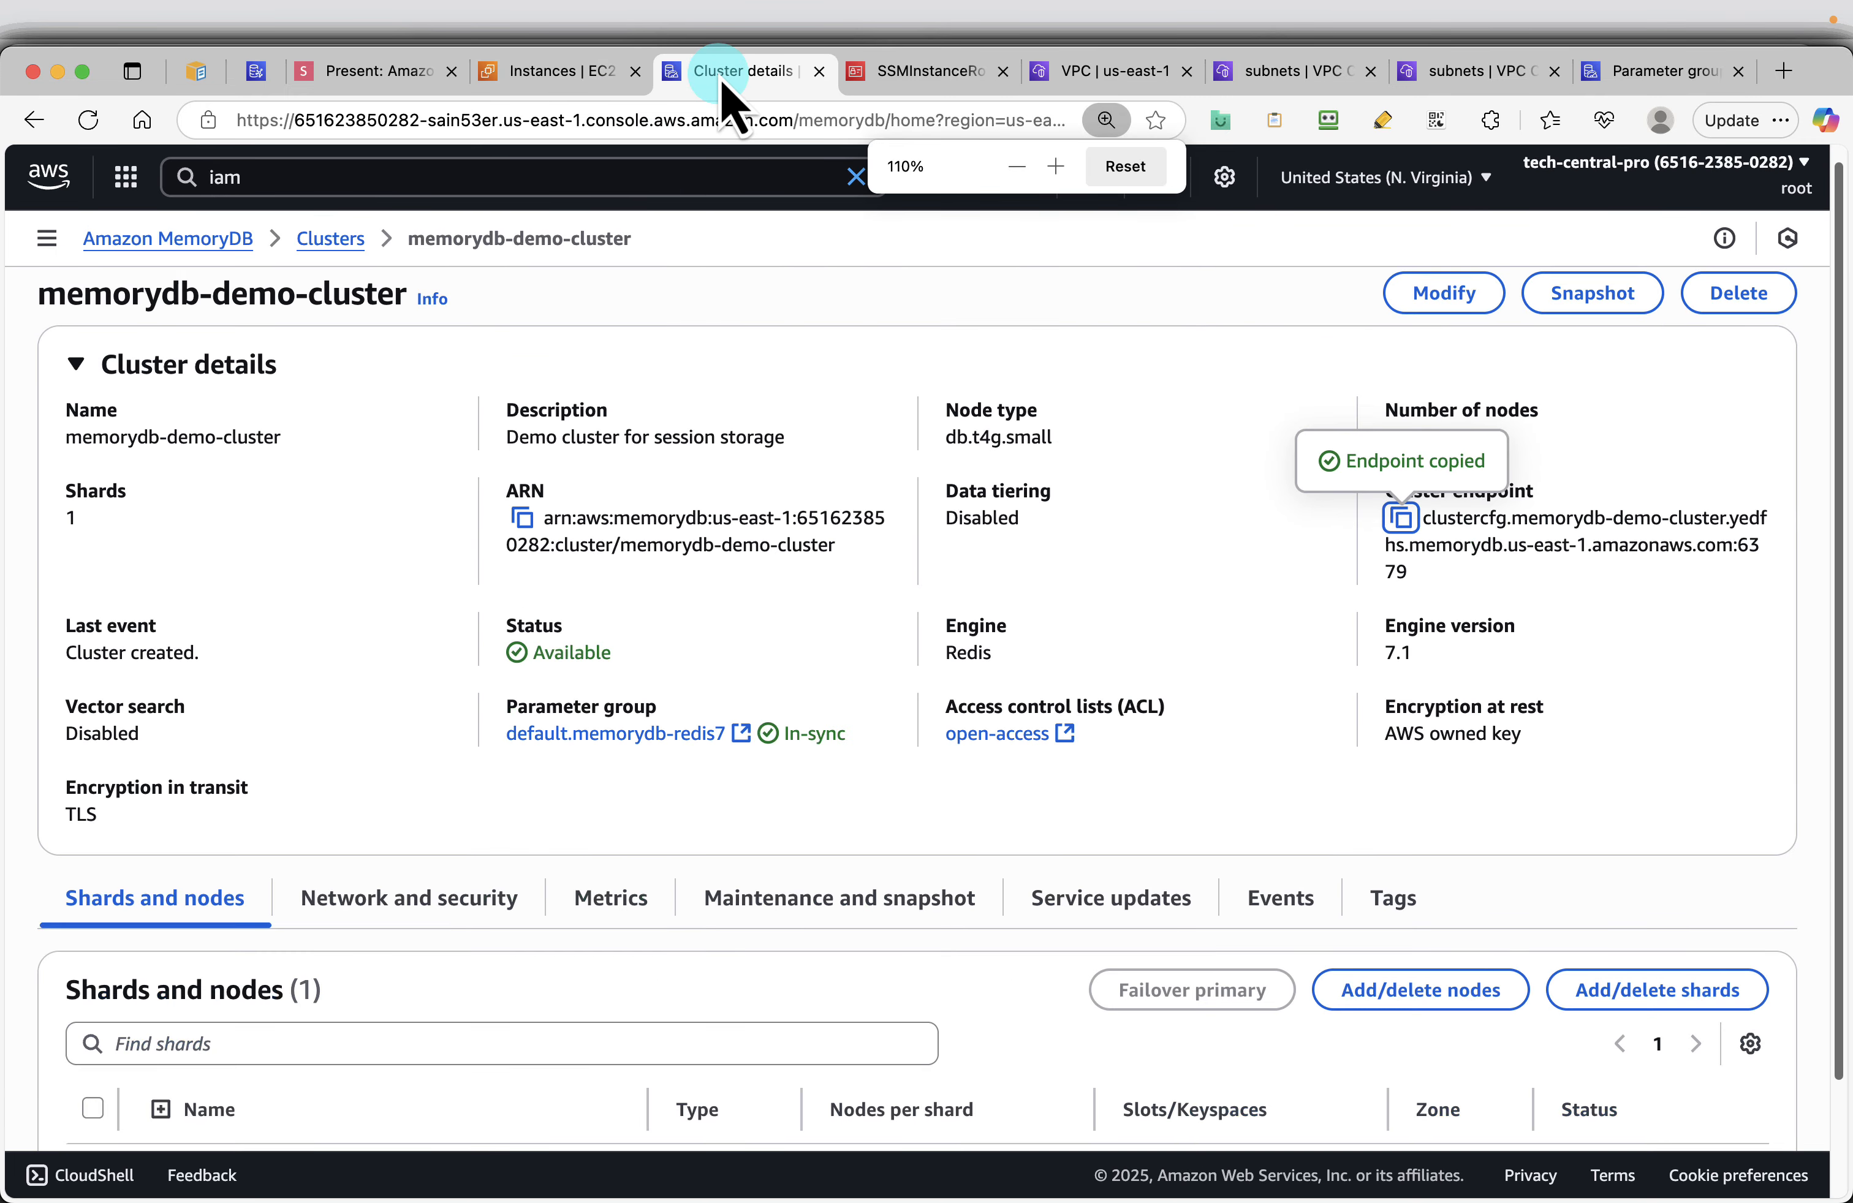
pyautogui.press('super+minus')
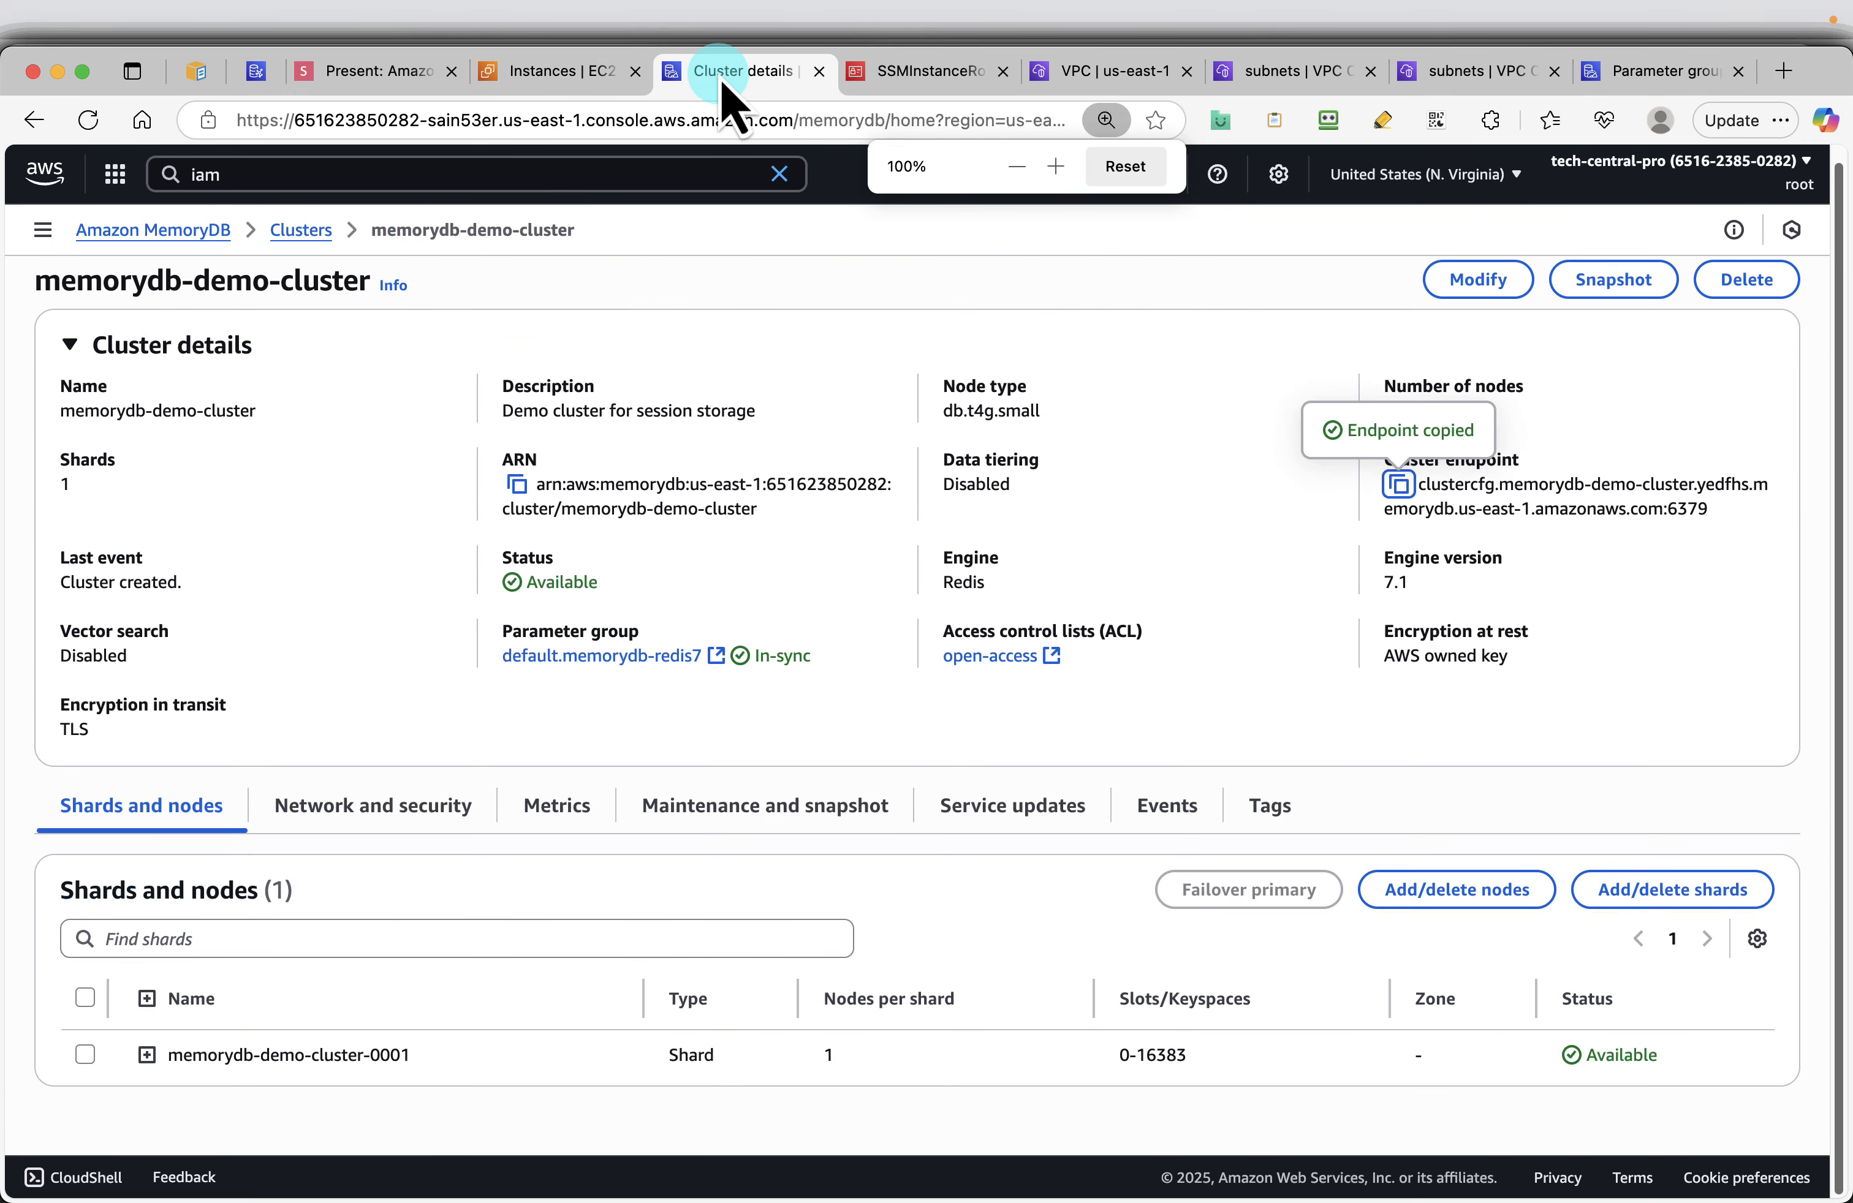
pyautogui.click(736, 344)
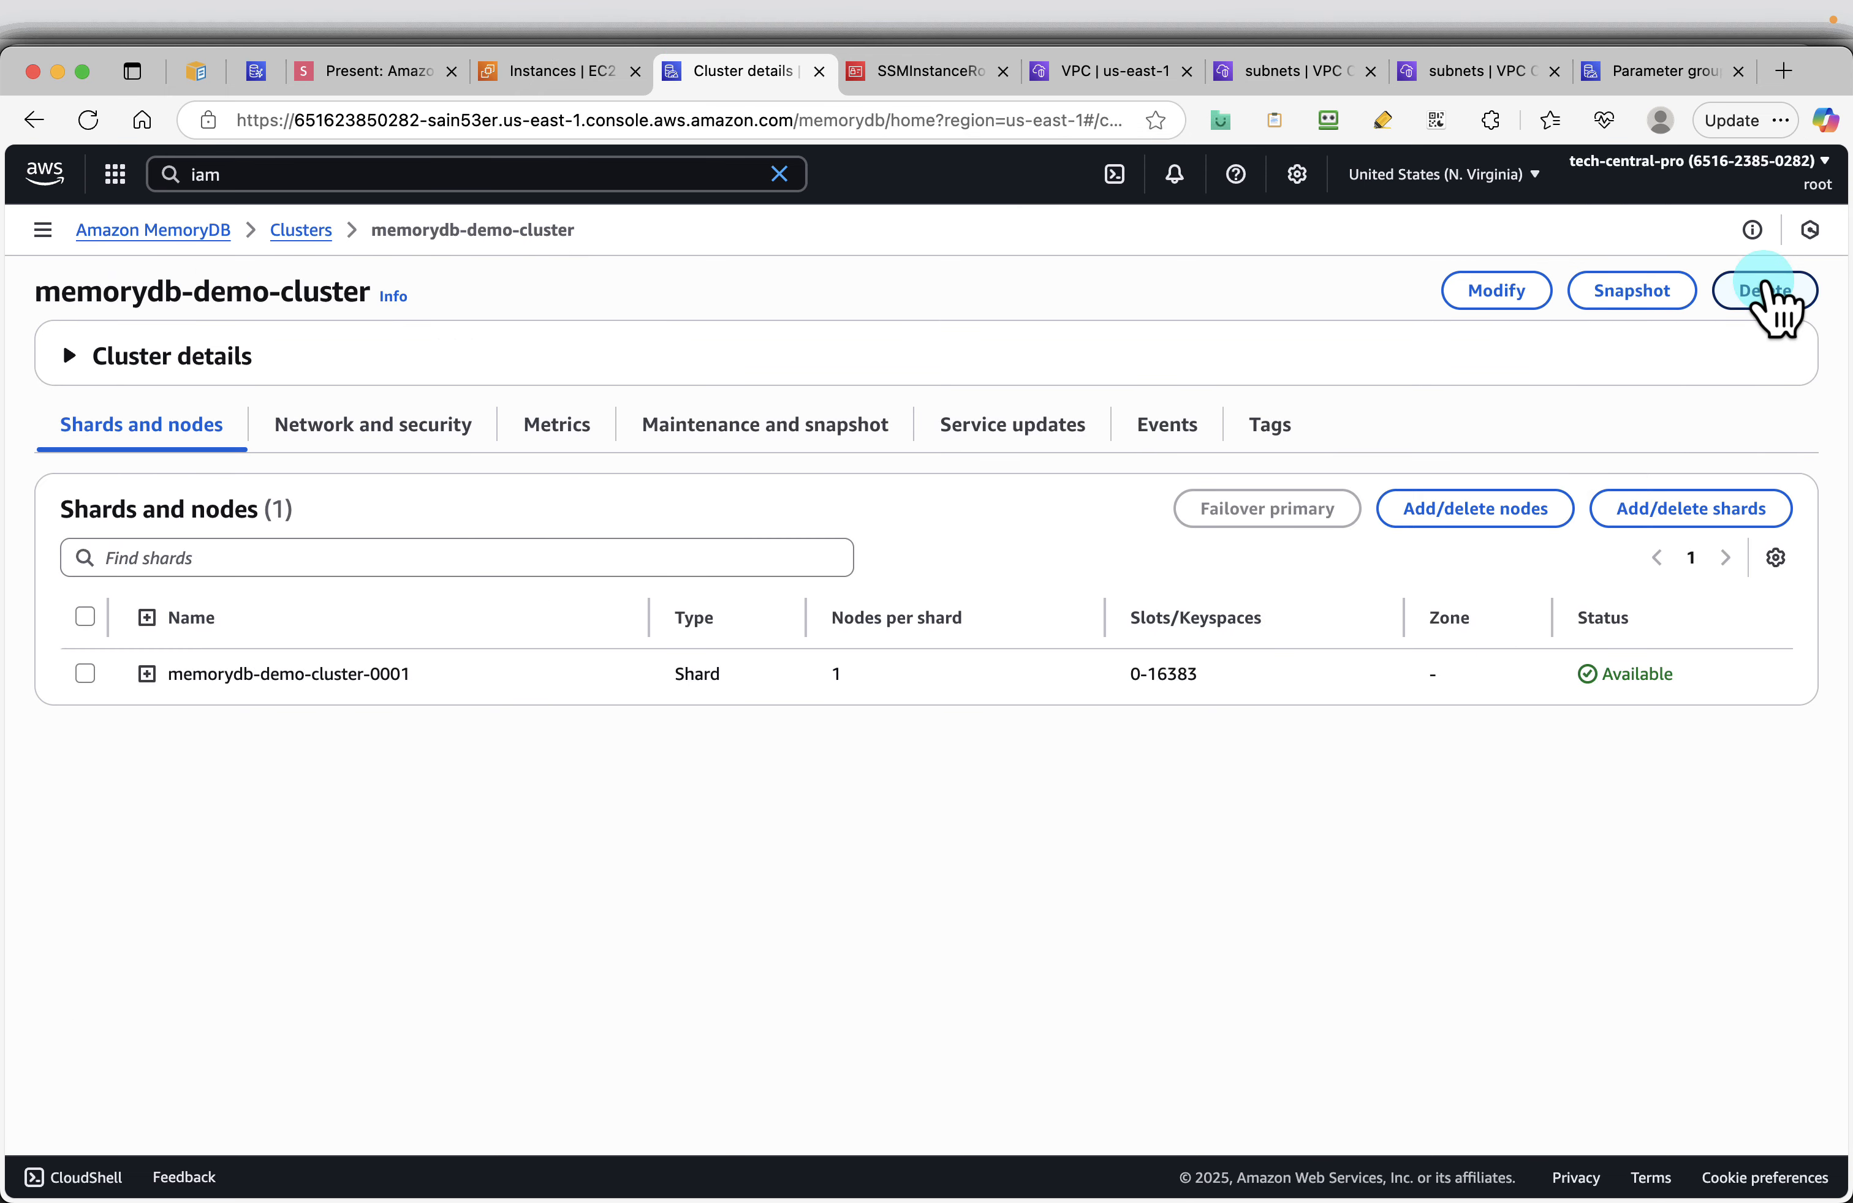
pyautogui.click(1764, 291)
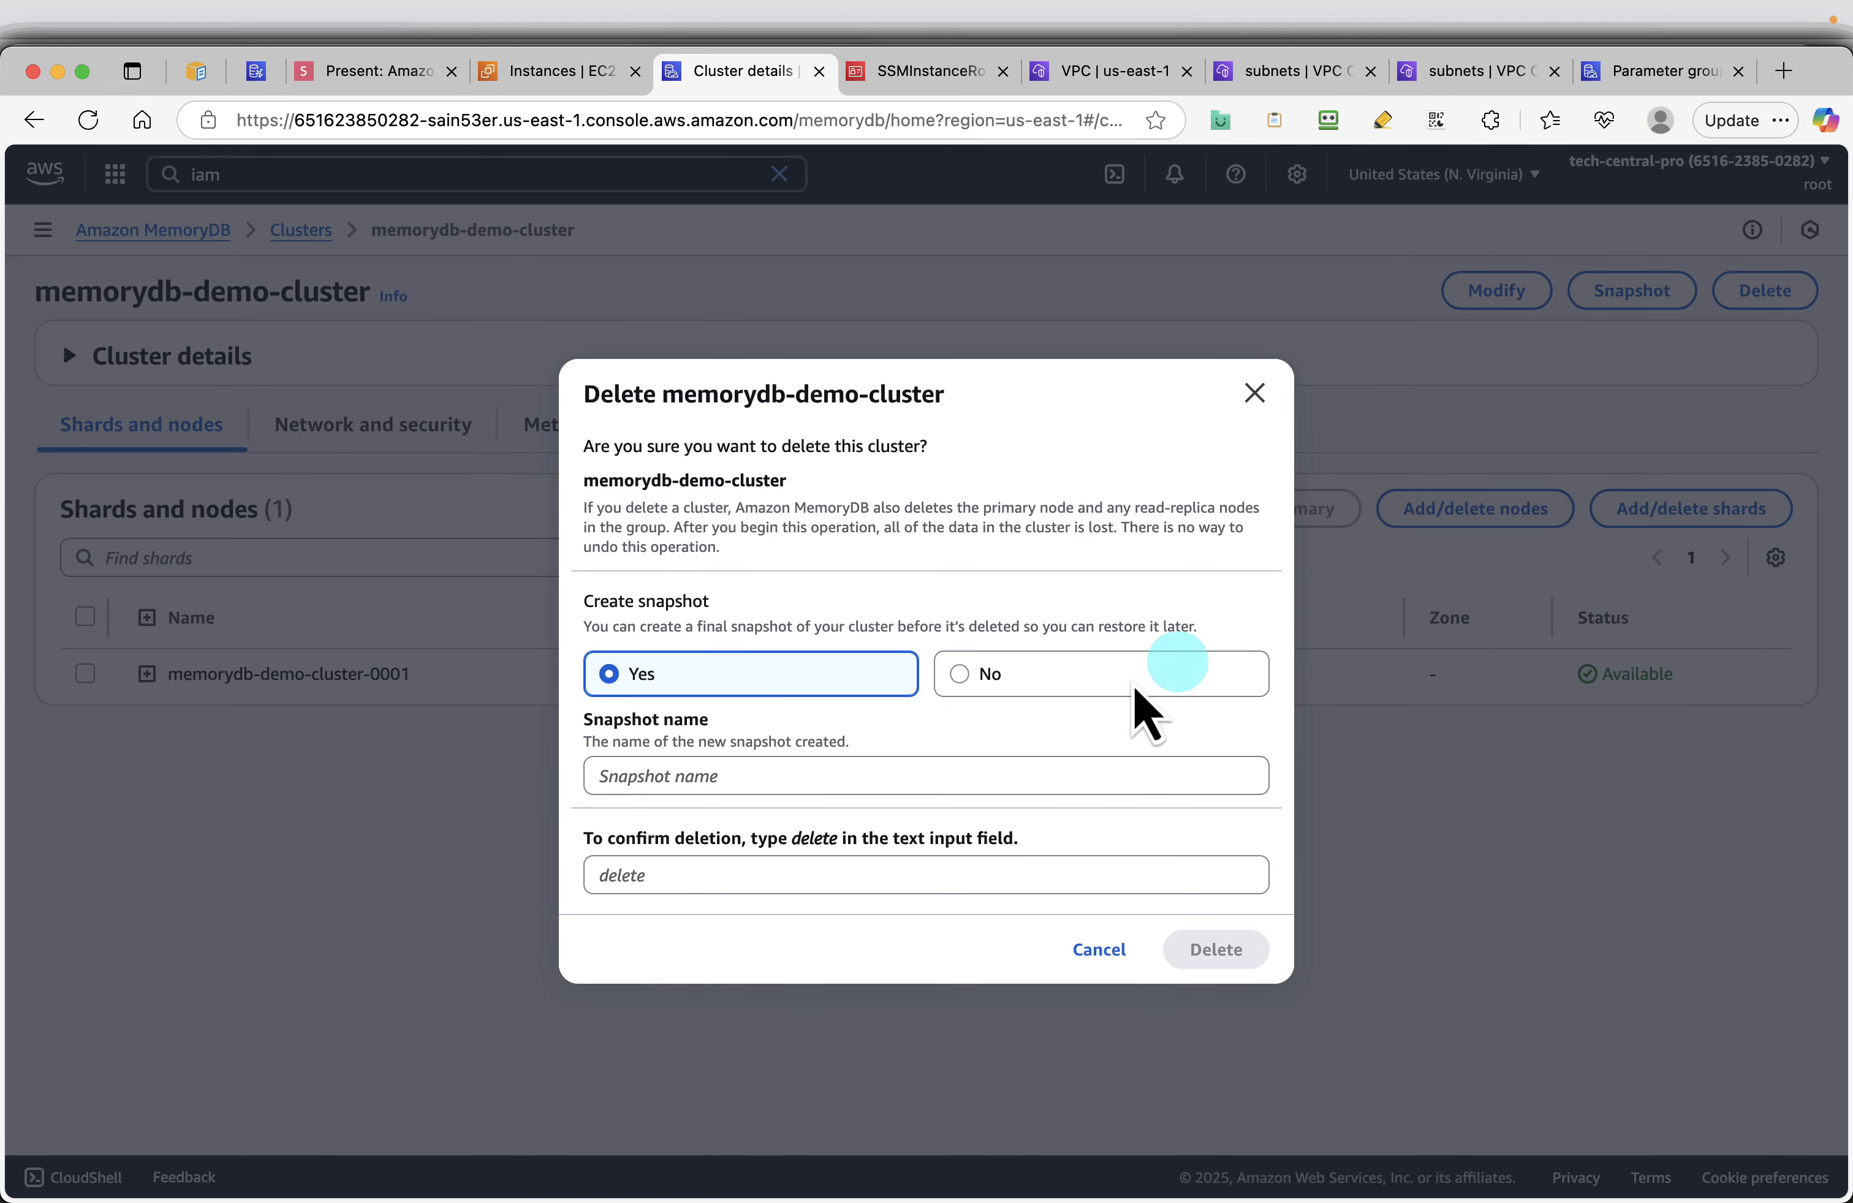
pyautogui.click(982, 682)
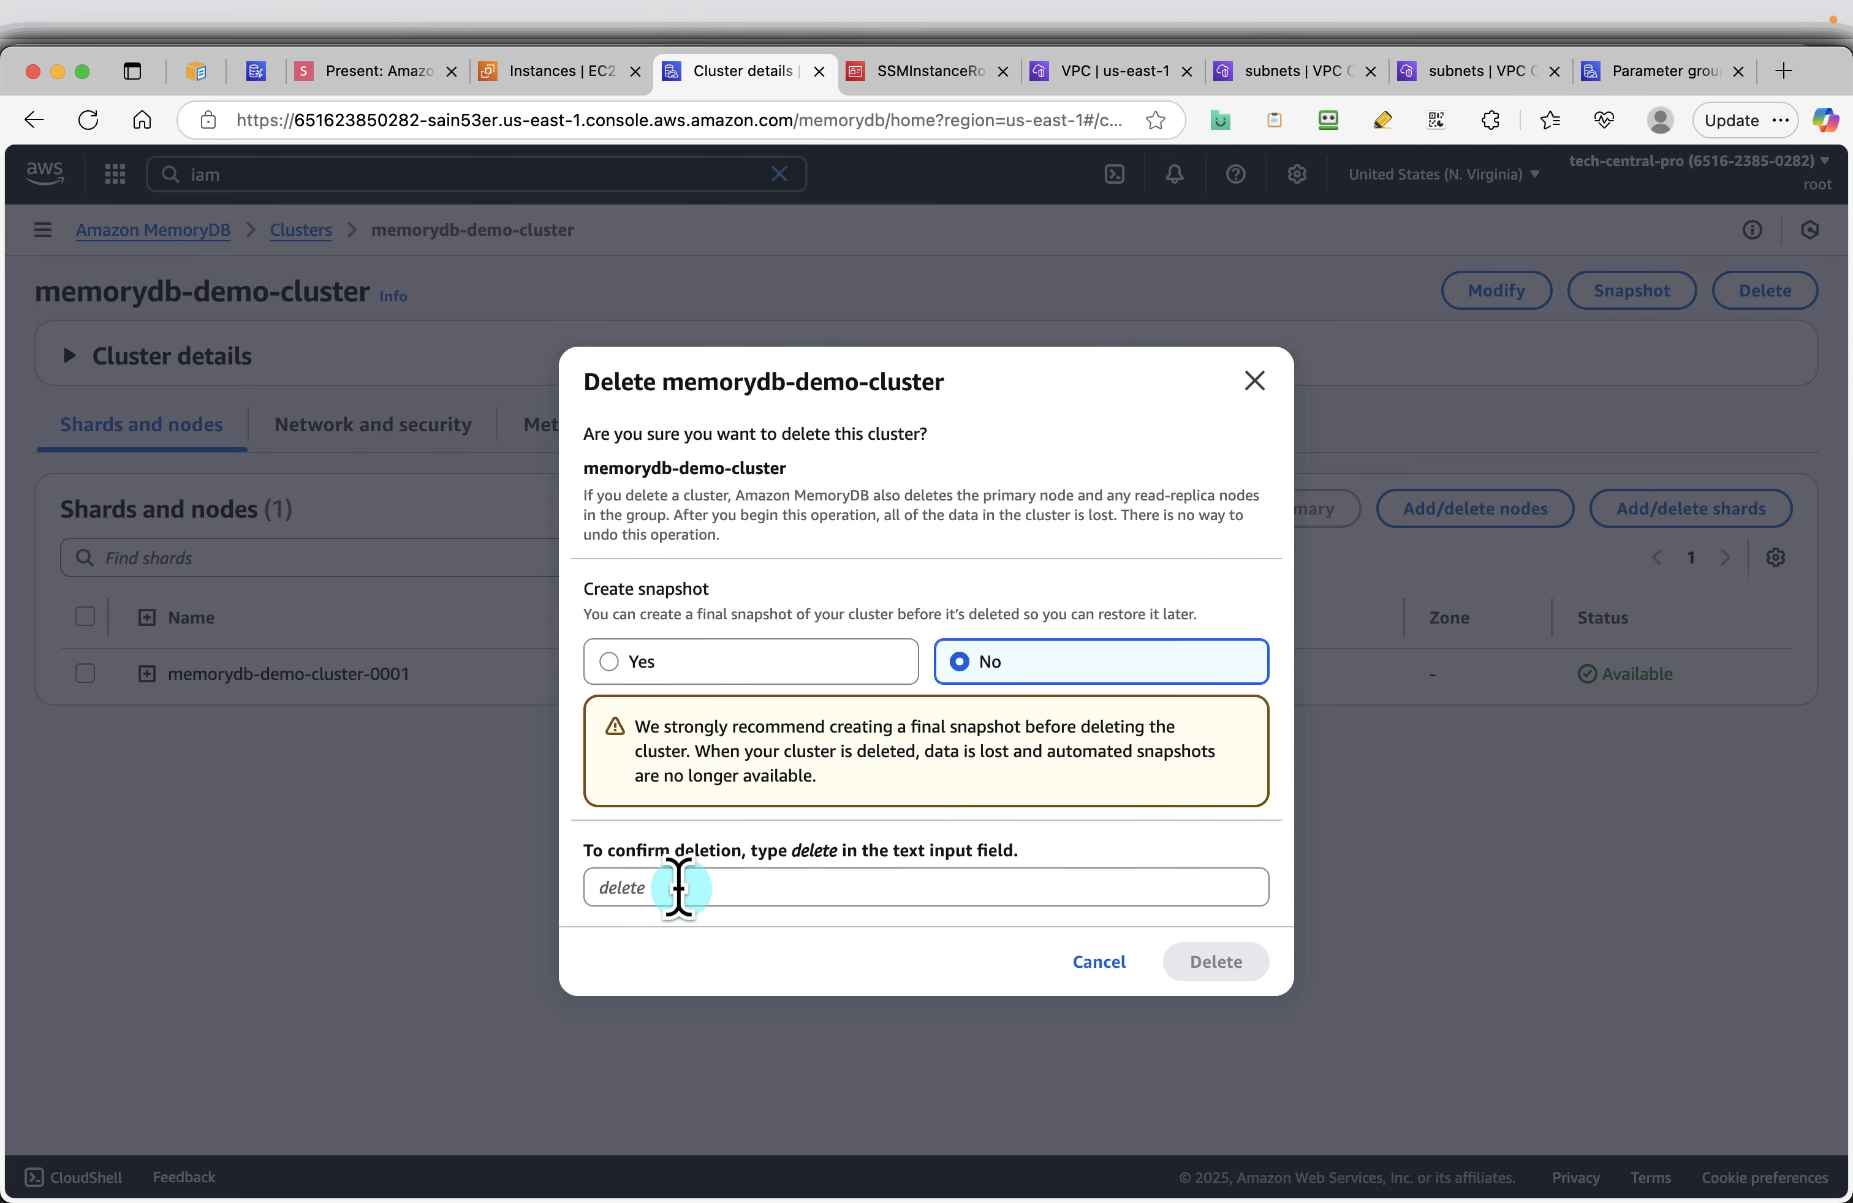
pyautogui.click(661, 890)
pyautogui.write('dele')
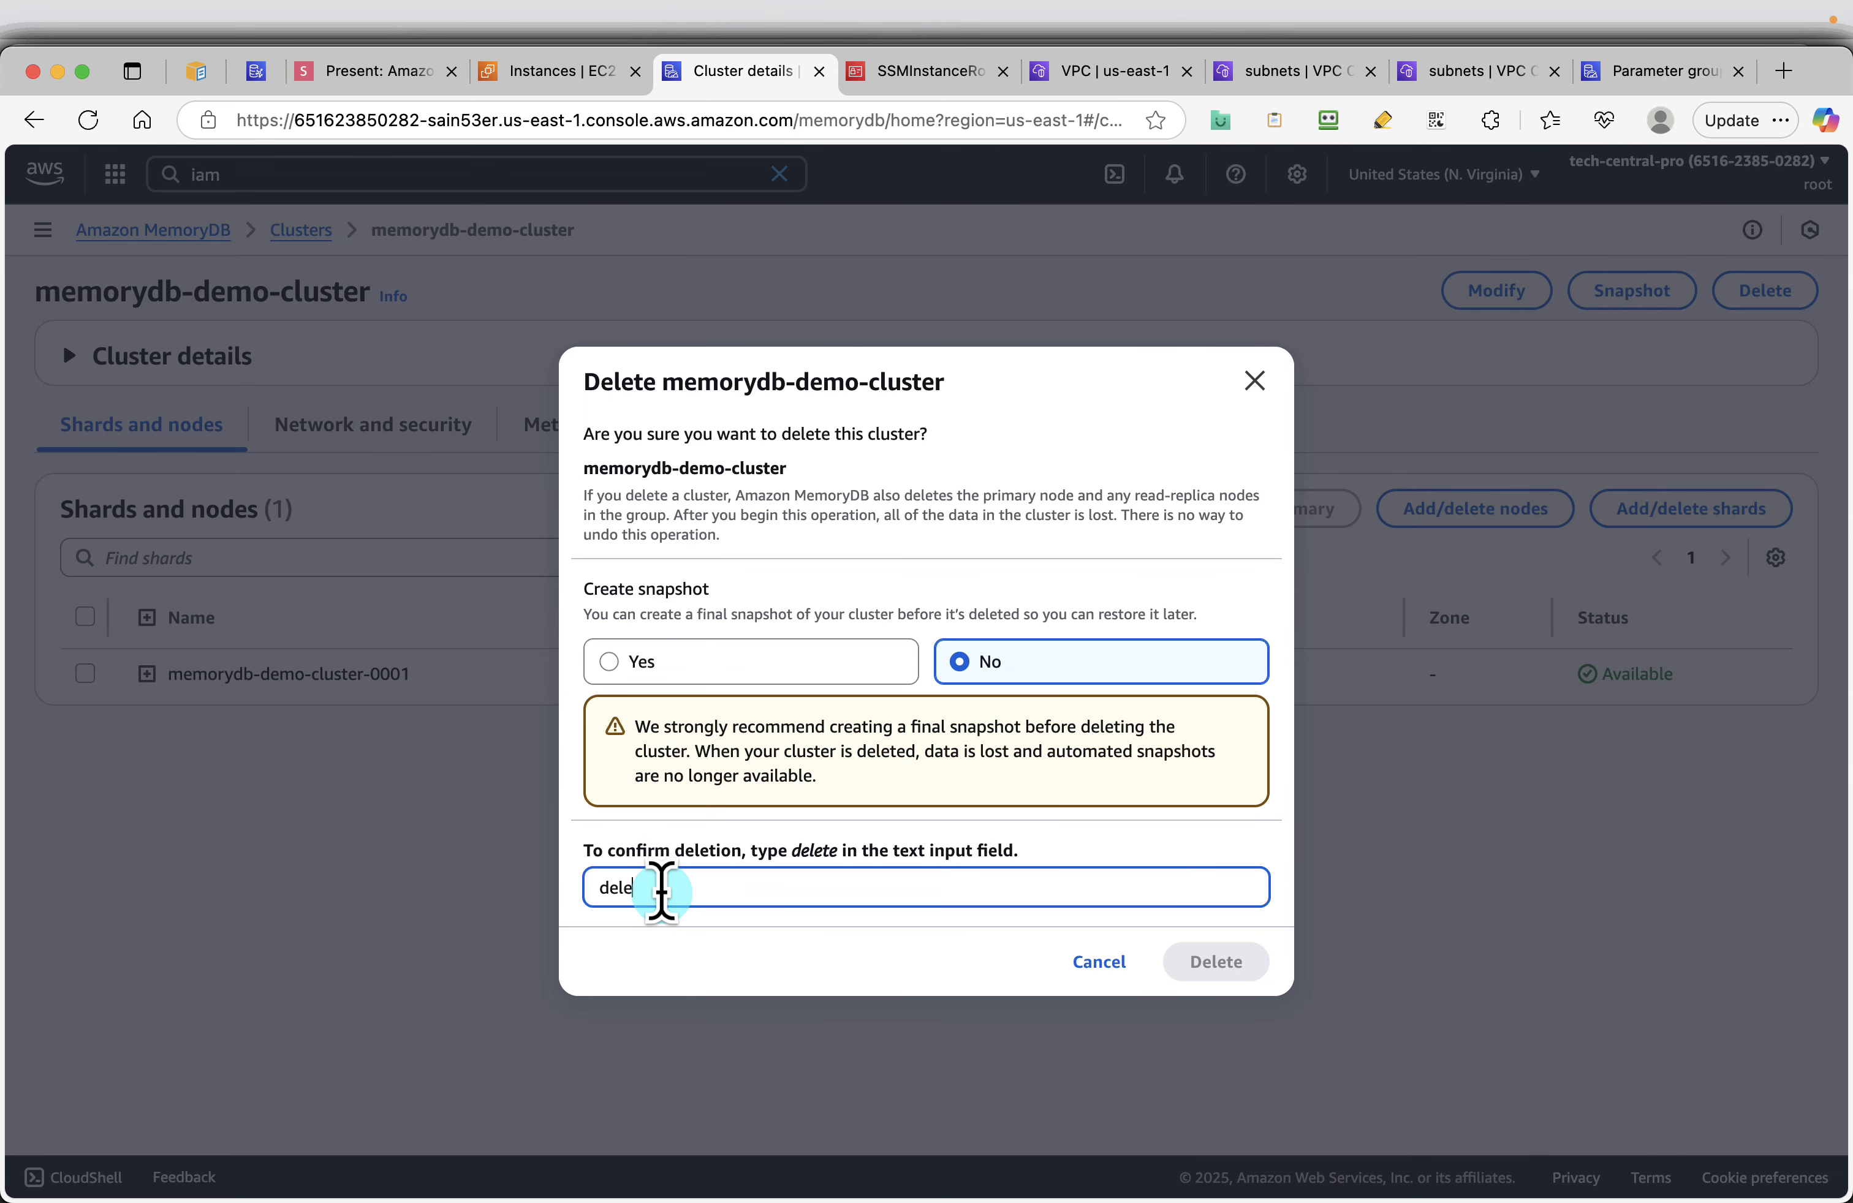
pyautogui.write('te')
pyautogui.click(1219, 968)
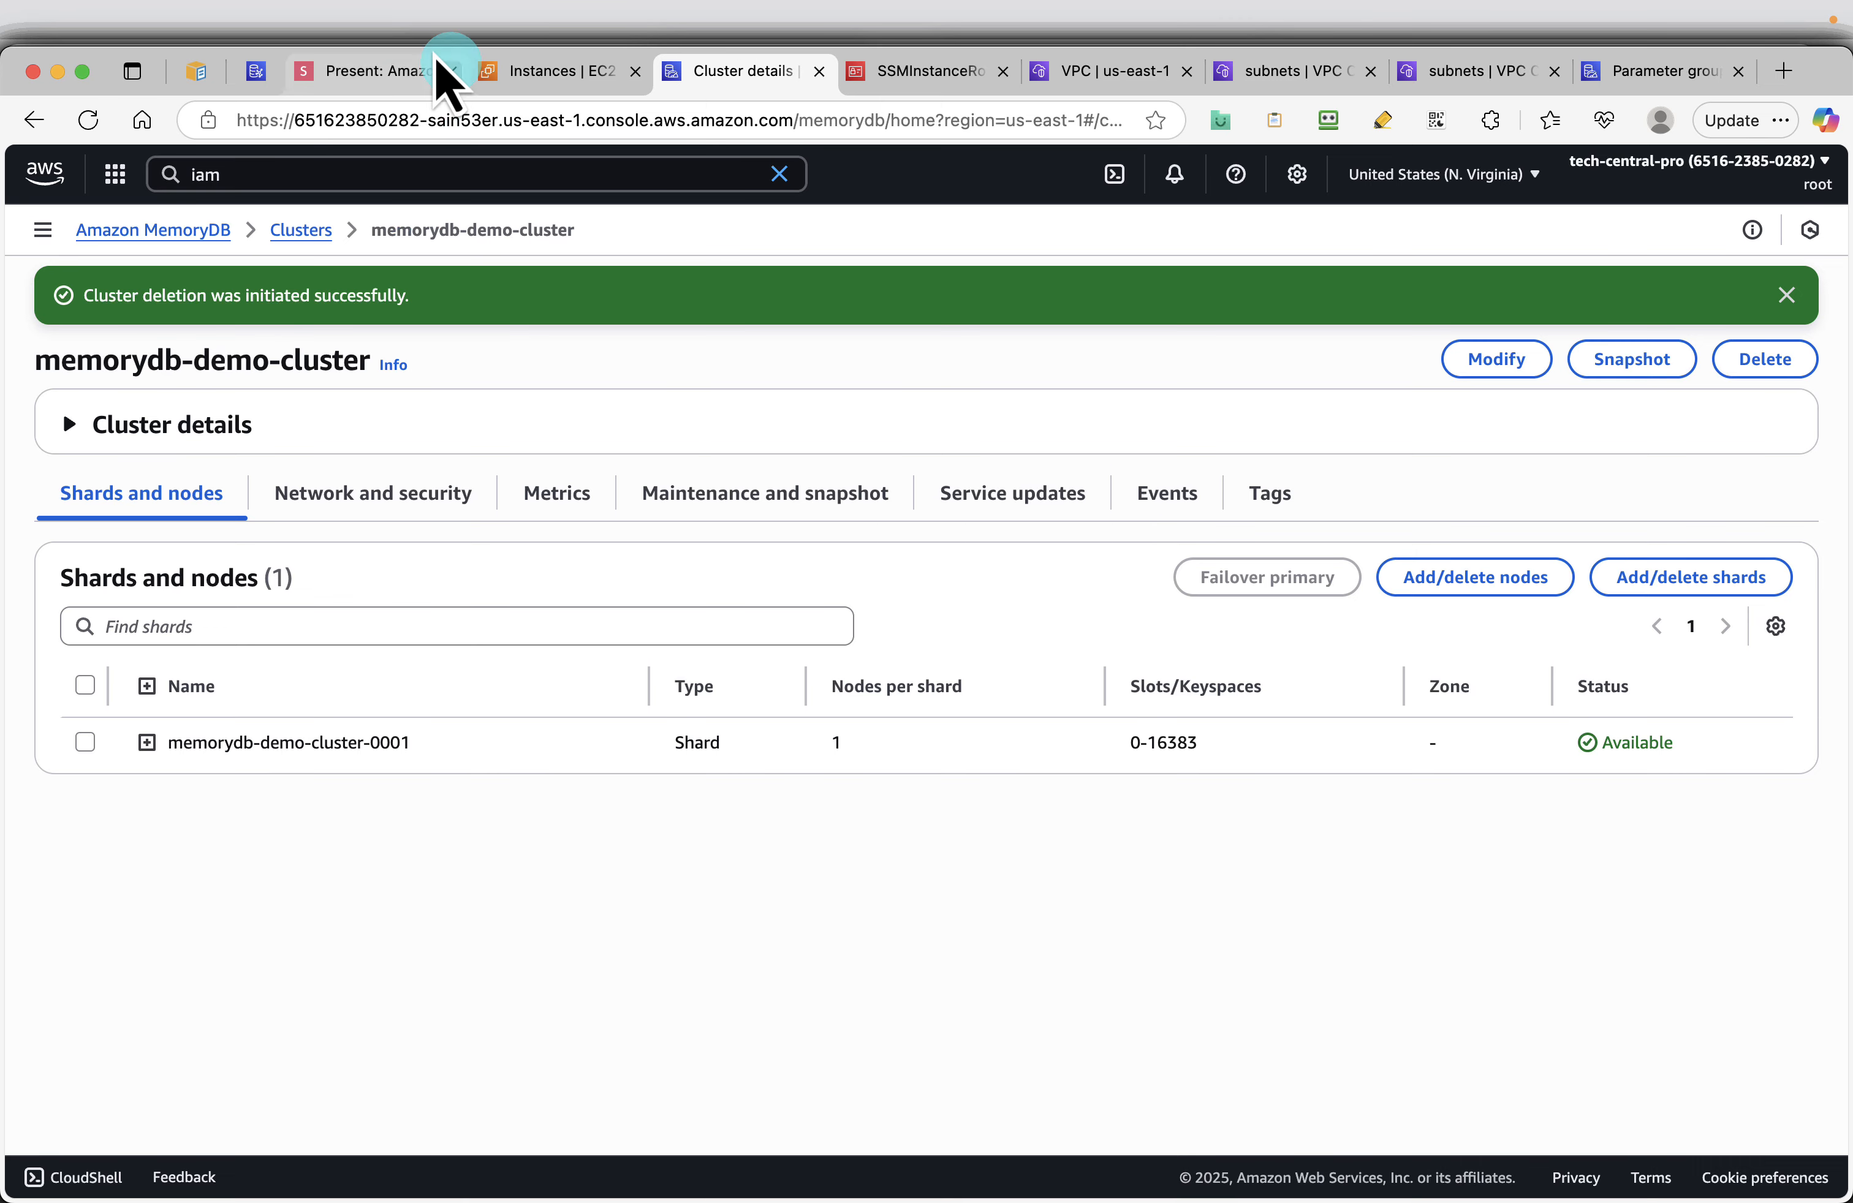
# Return to the presentation and advance it to the Delete EC2 Instances slide
pyautogui.click(352, 74)
pyautogui.press('Right')
pyautogui.press('Right')
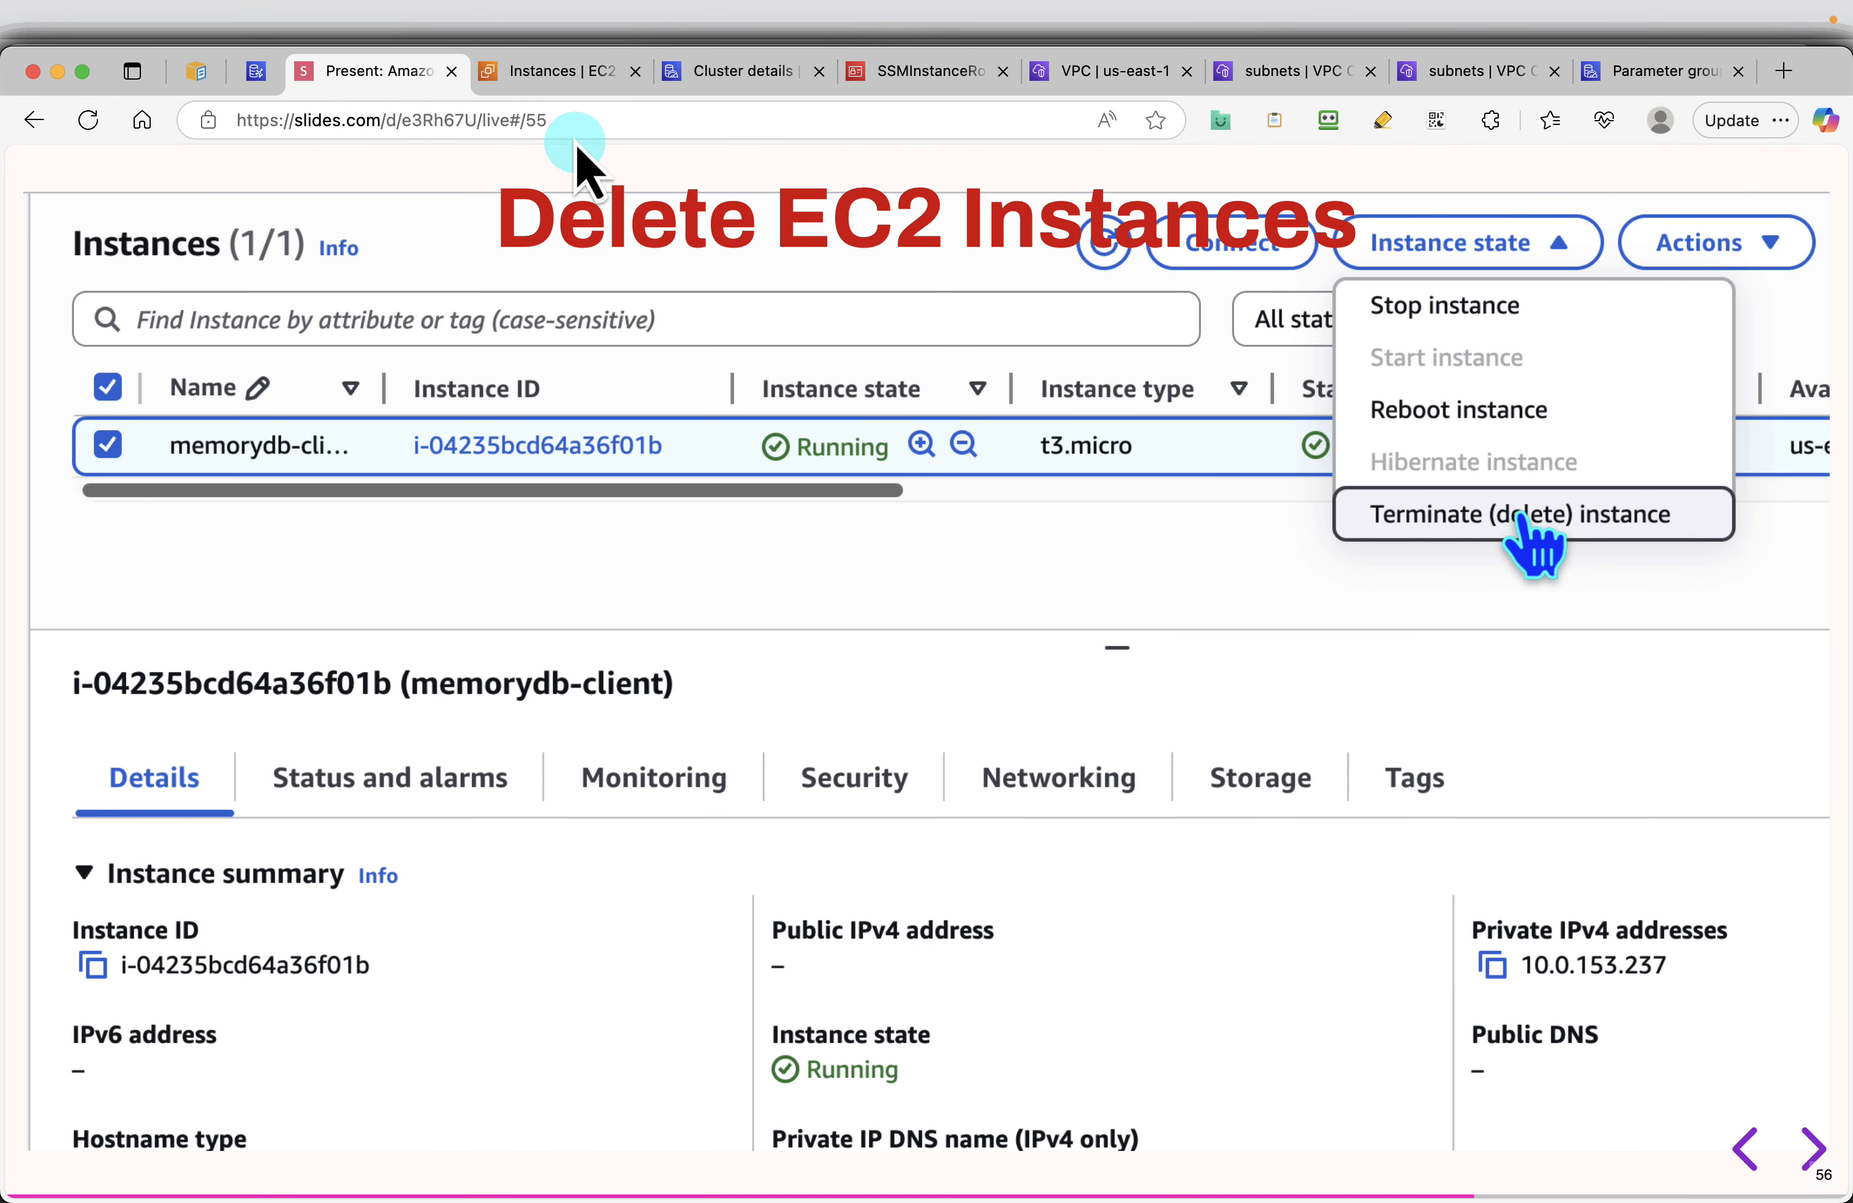
# Terminate the memorydb-client EC2 instance without skipping OS shutdown and refresh the instances list
pyautogui.click(571, 86)
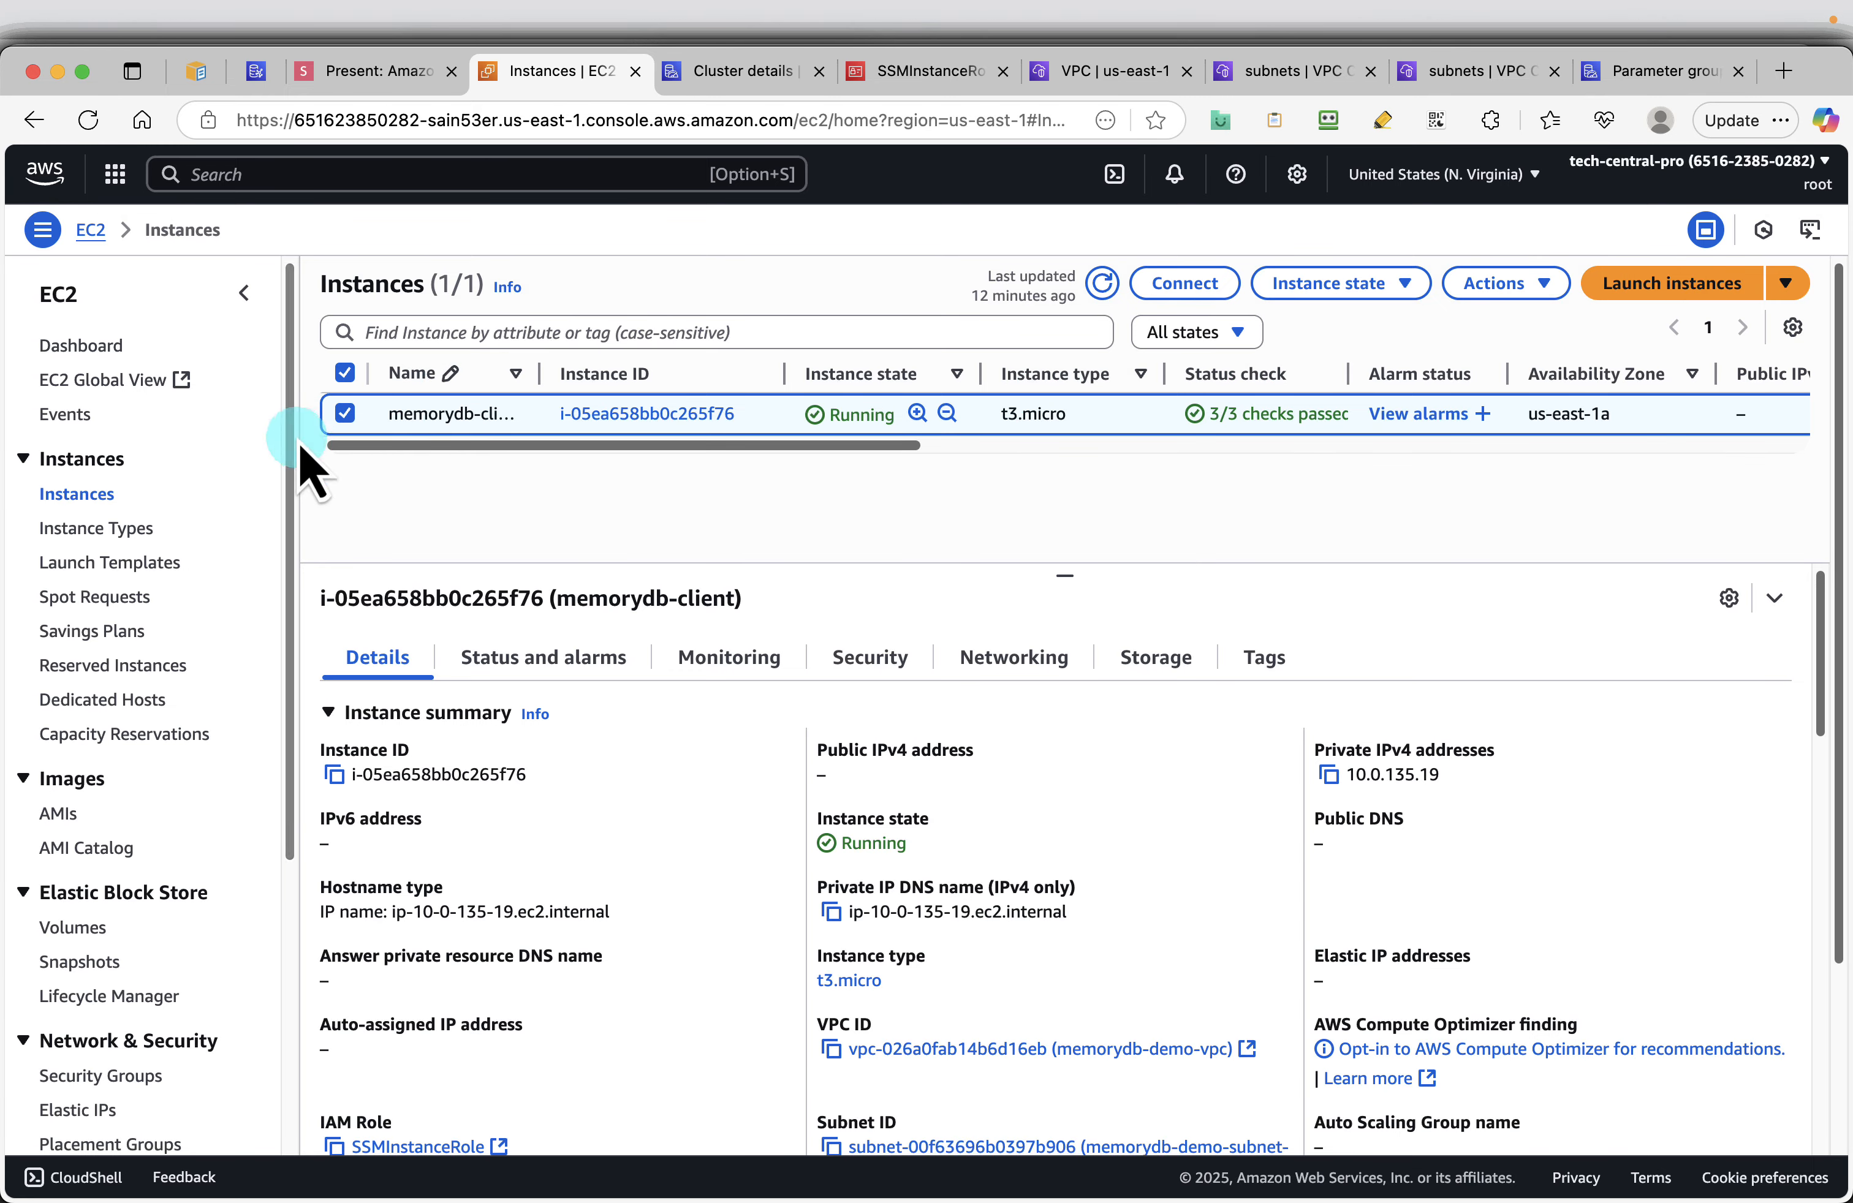
pyautogui.click(1468, 283)
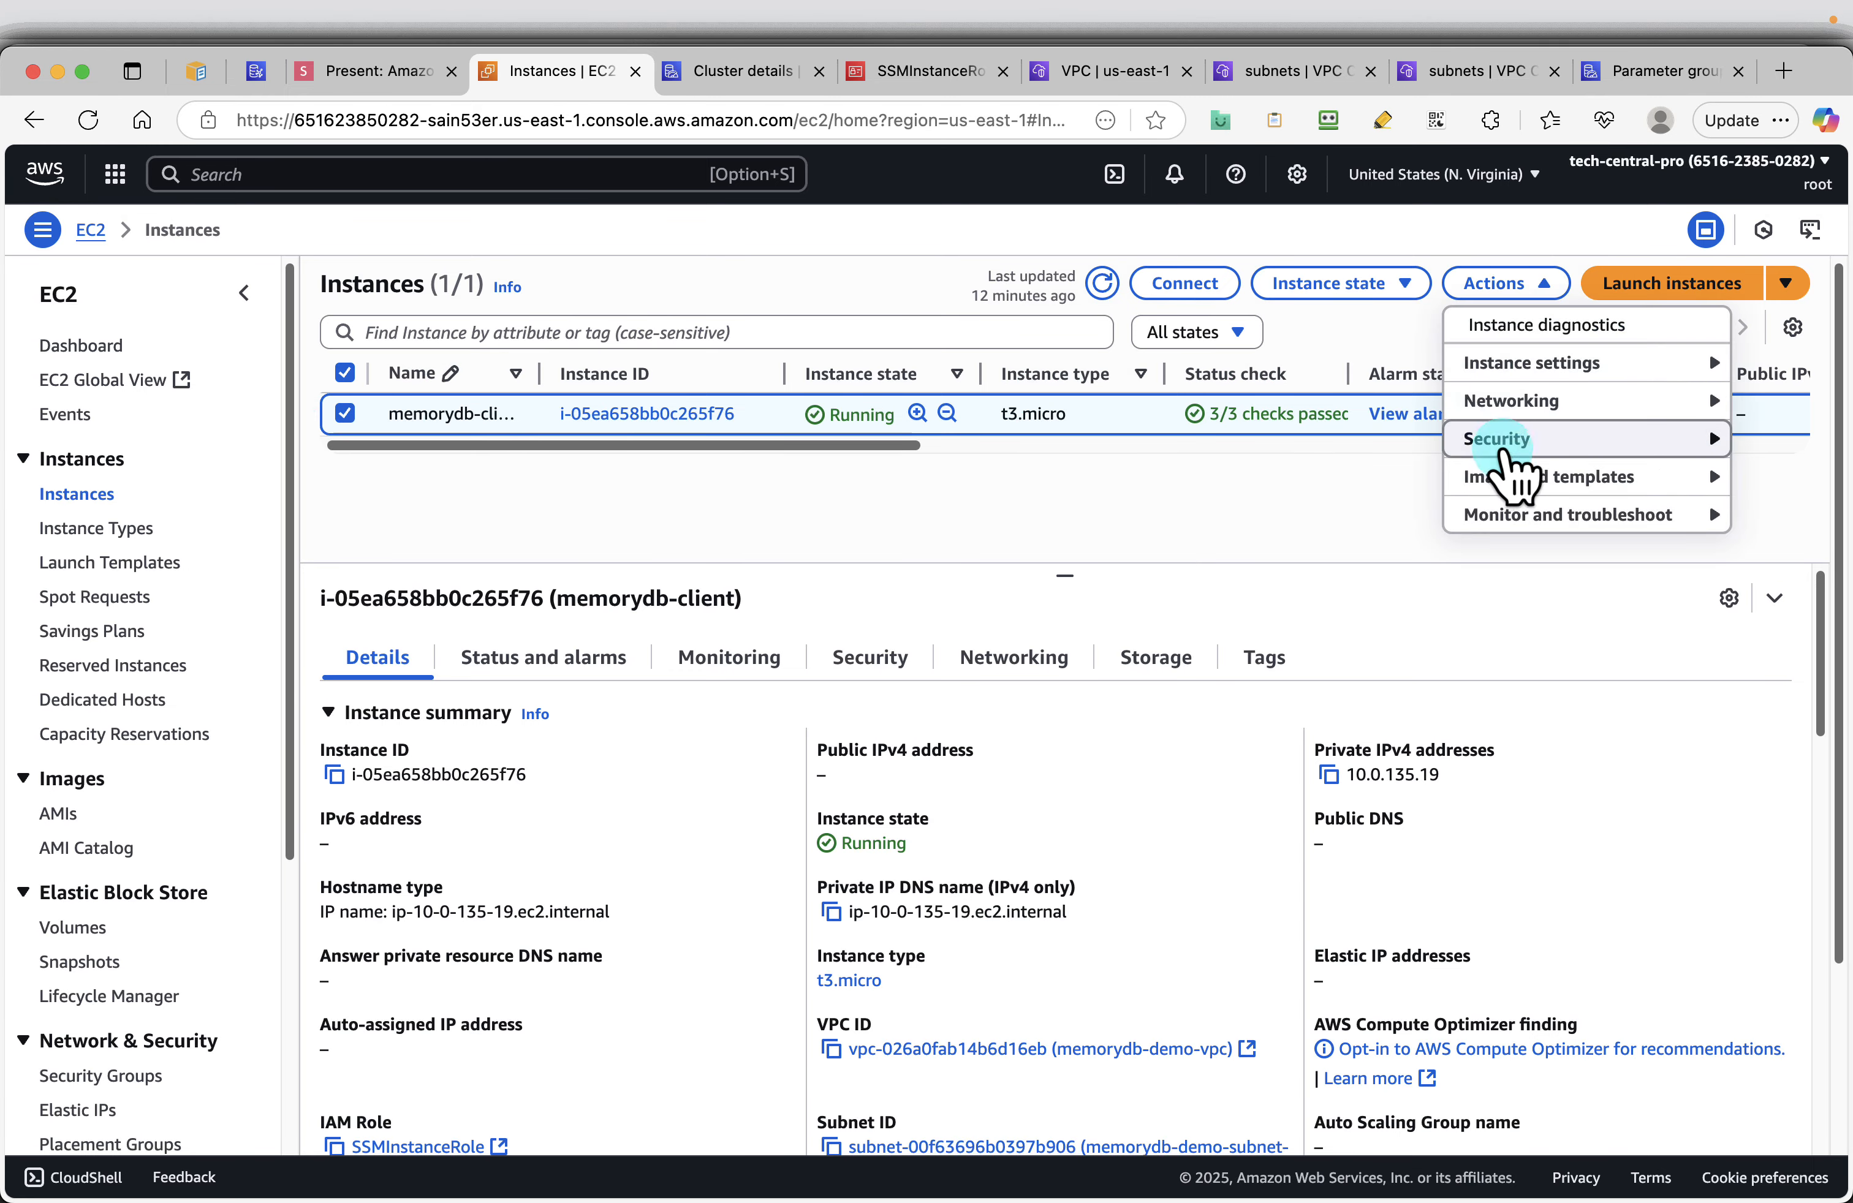
pyautogui.click(1375, 295)
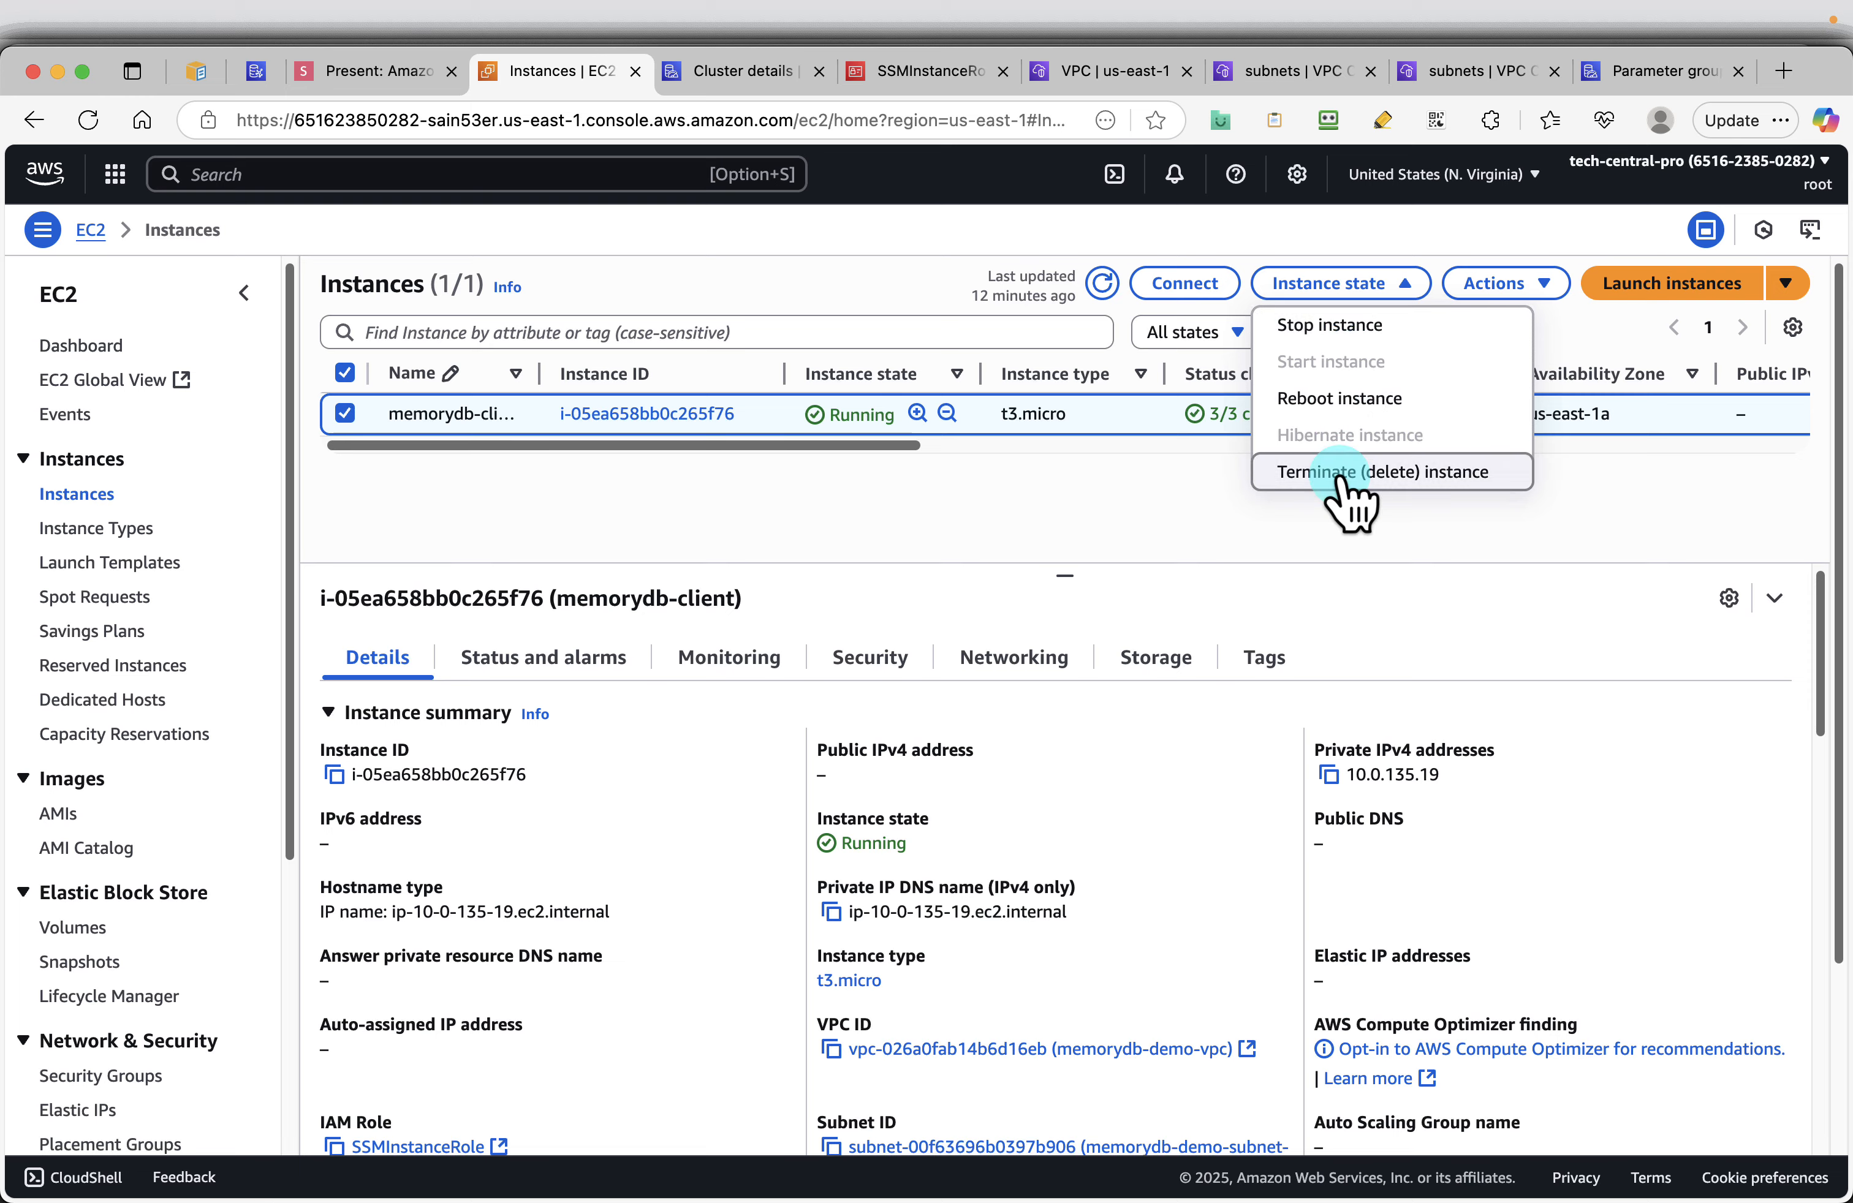
pyautogui.click(1359, 469)
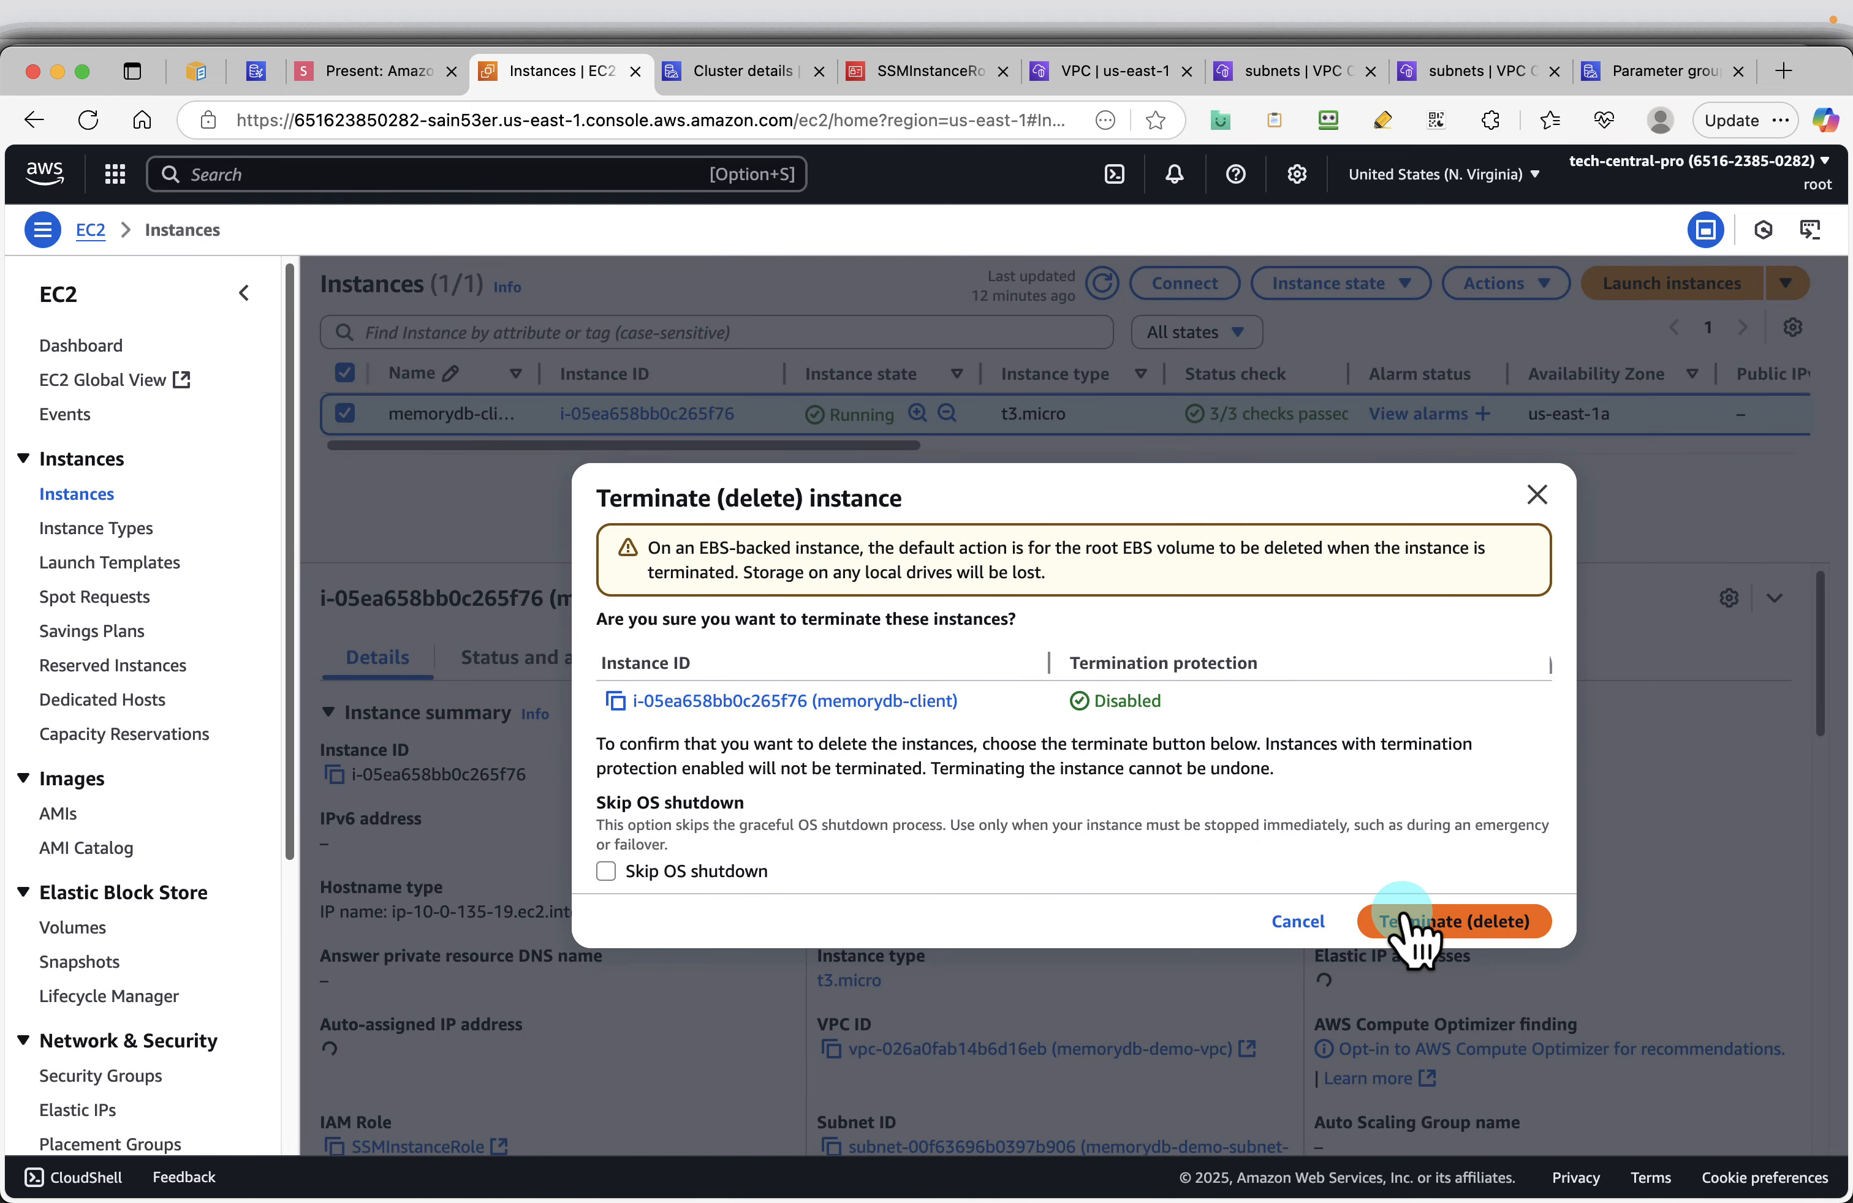
pyautogui.click(1406, 925)
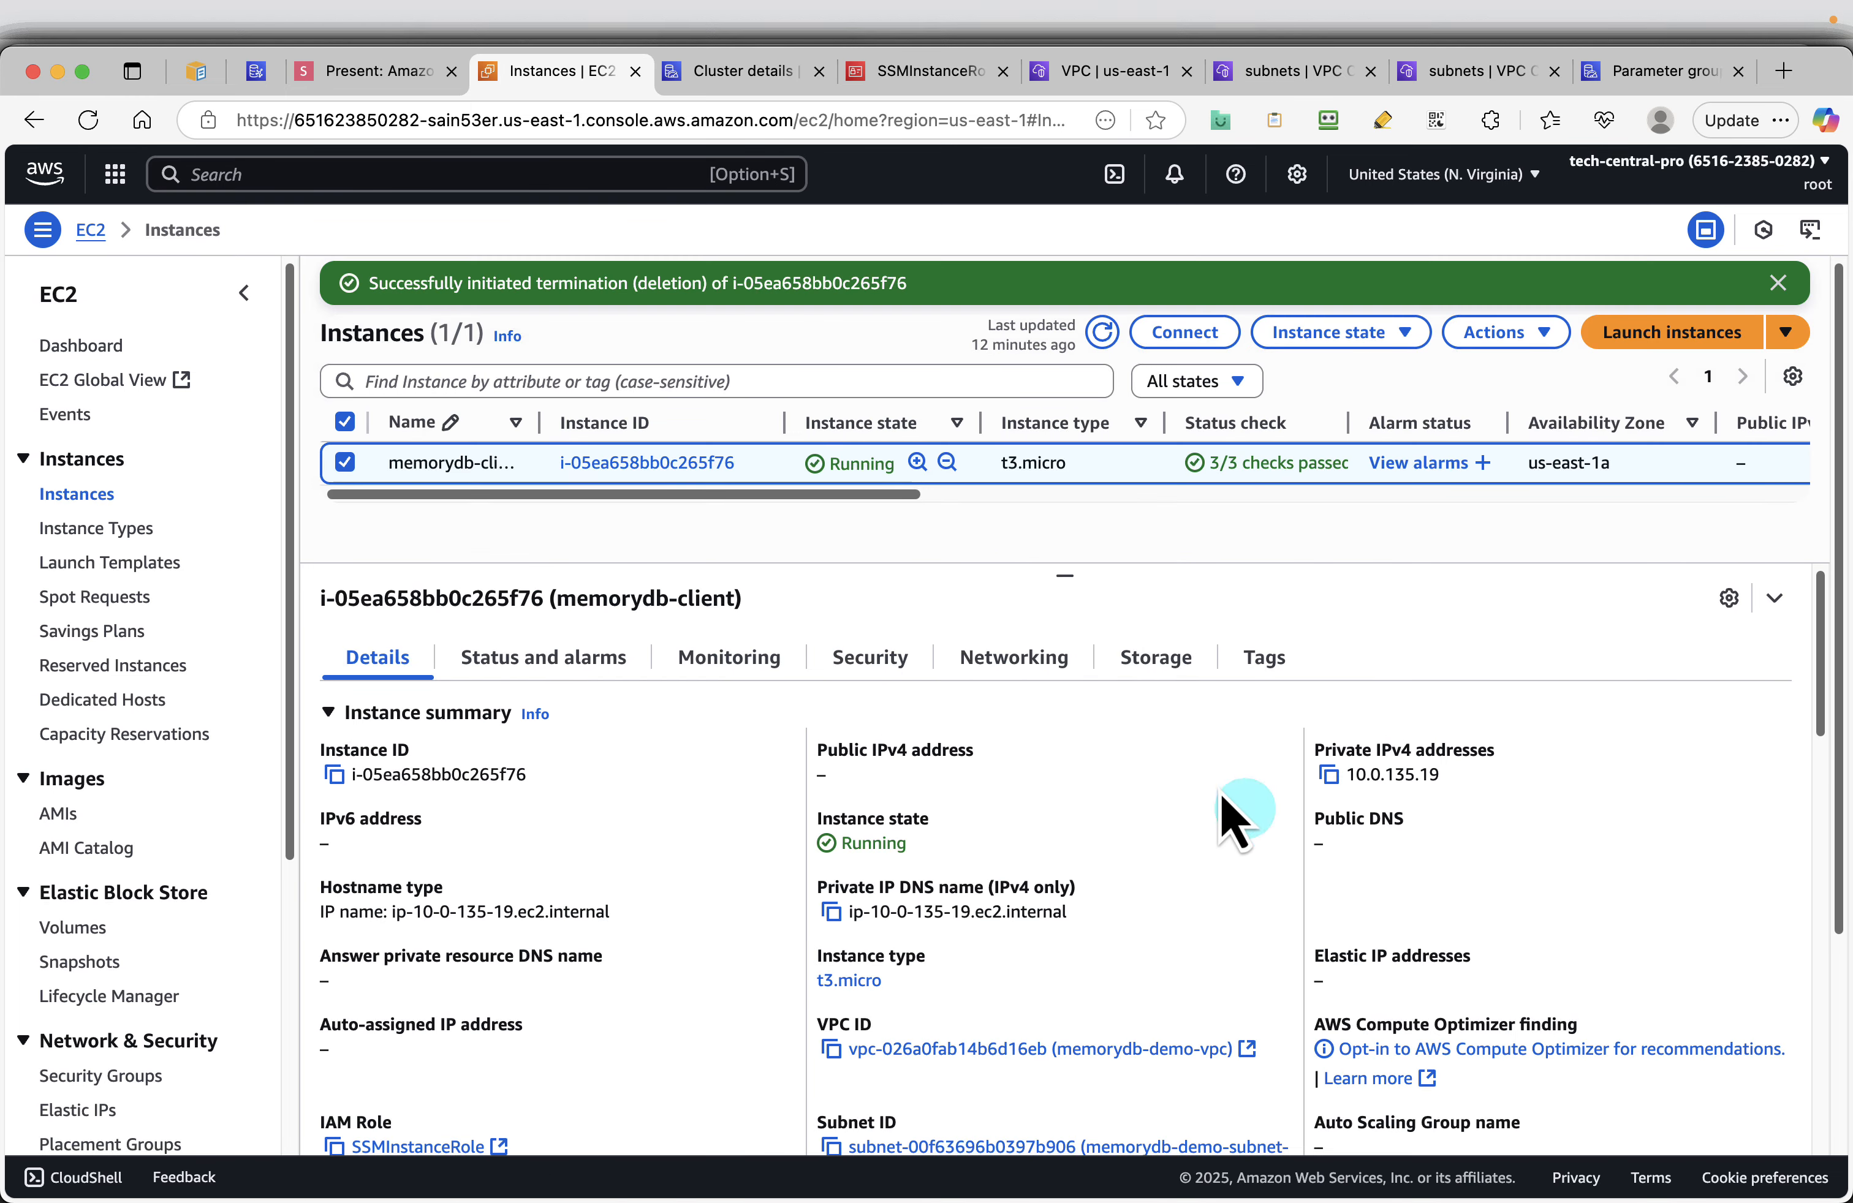
pyautogui.click(1102, 332)
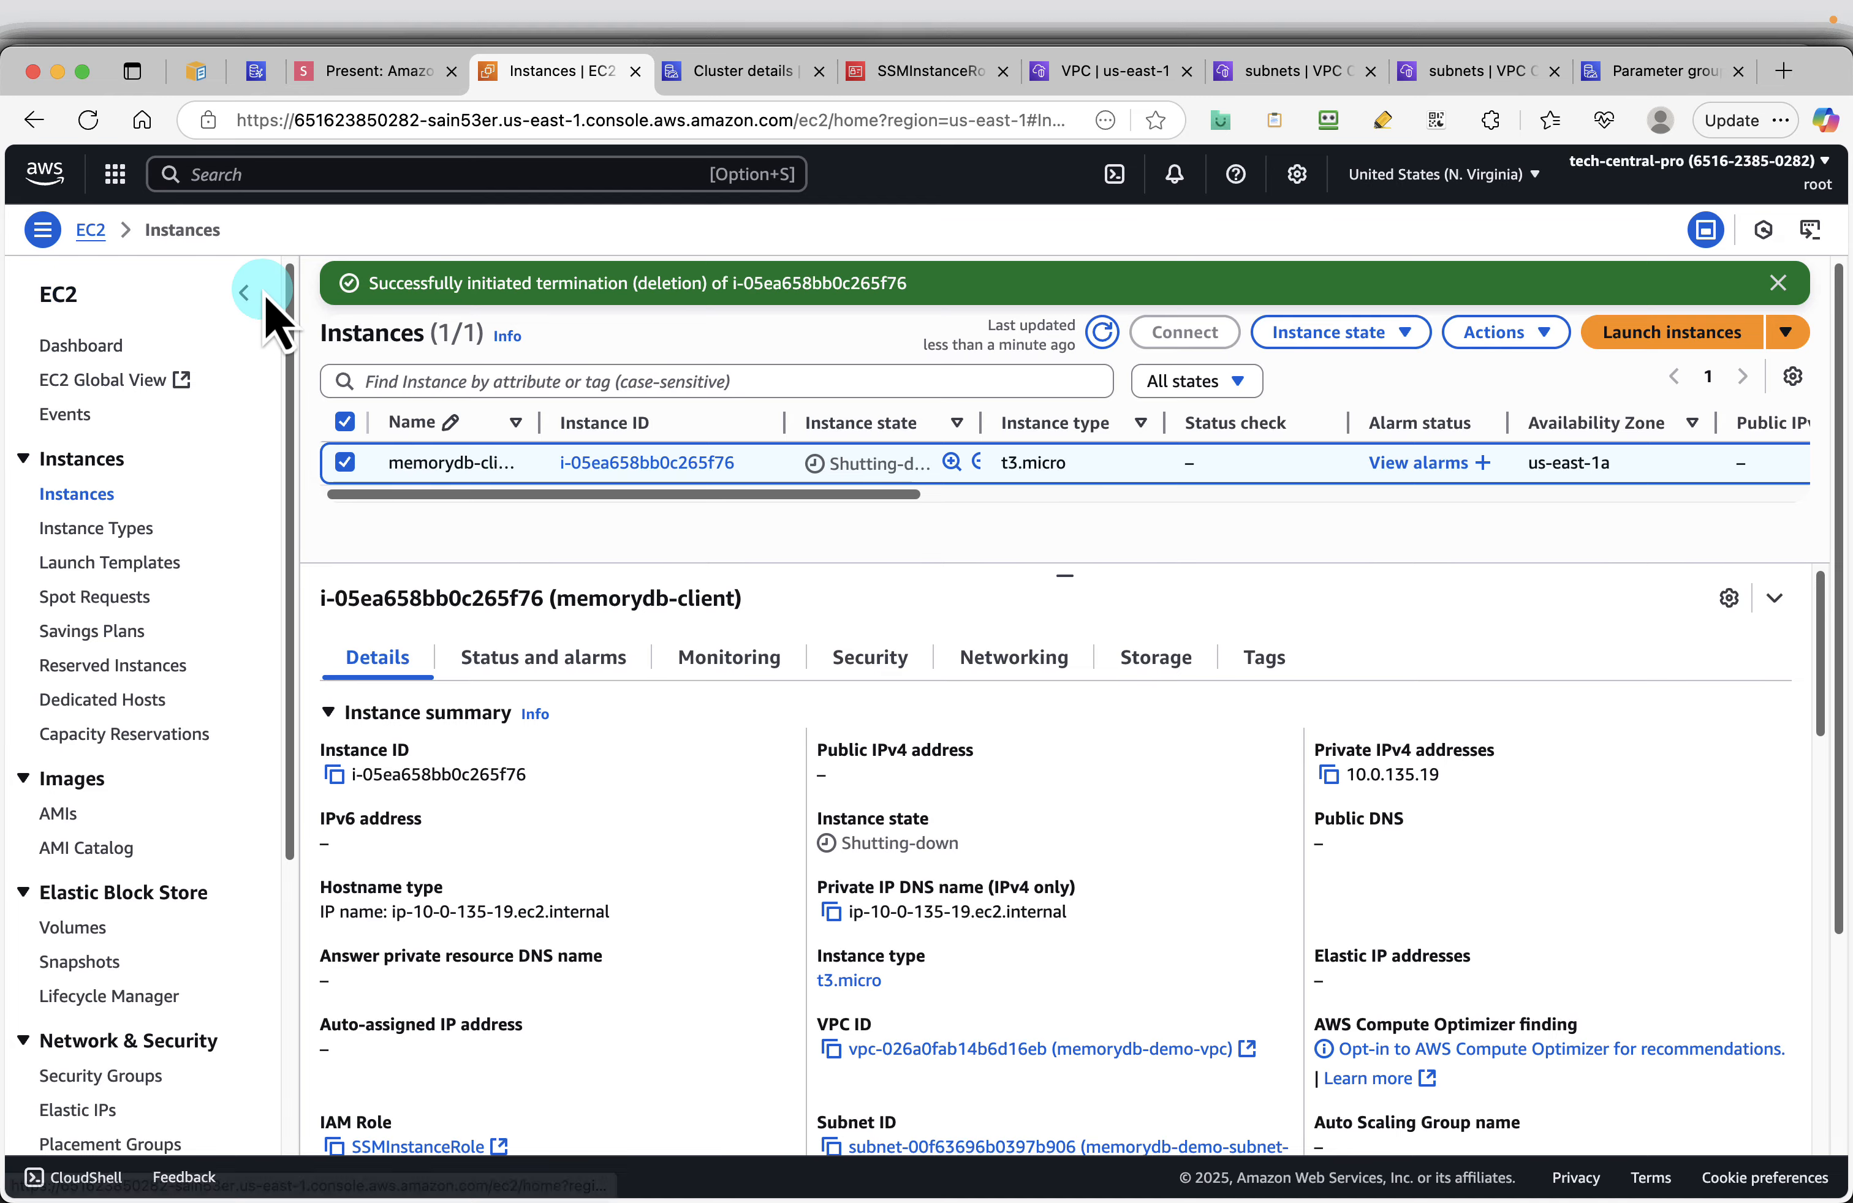
pyautogui.click(244, 294)
# Advance the presentation past the instance termination dialog to the Delete Subnet Group slide
pyautogui.click(378, 72)
pyautogui.press('Right')
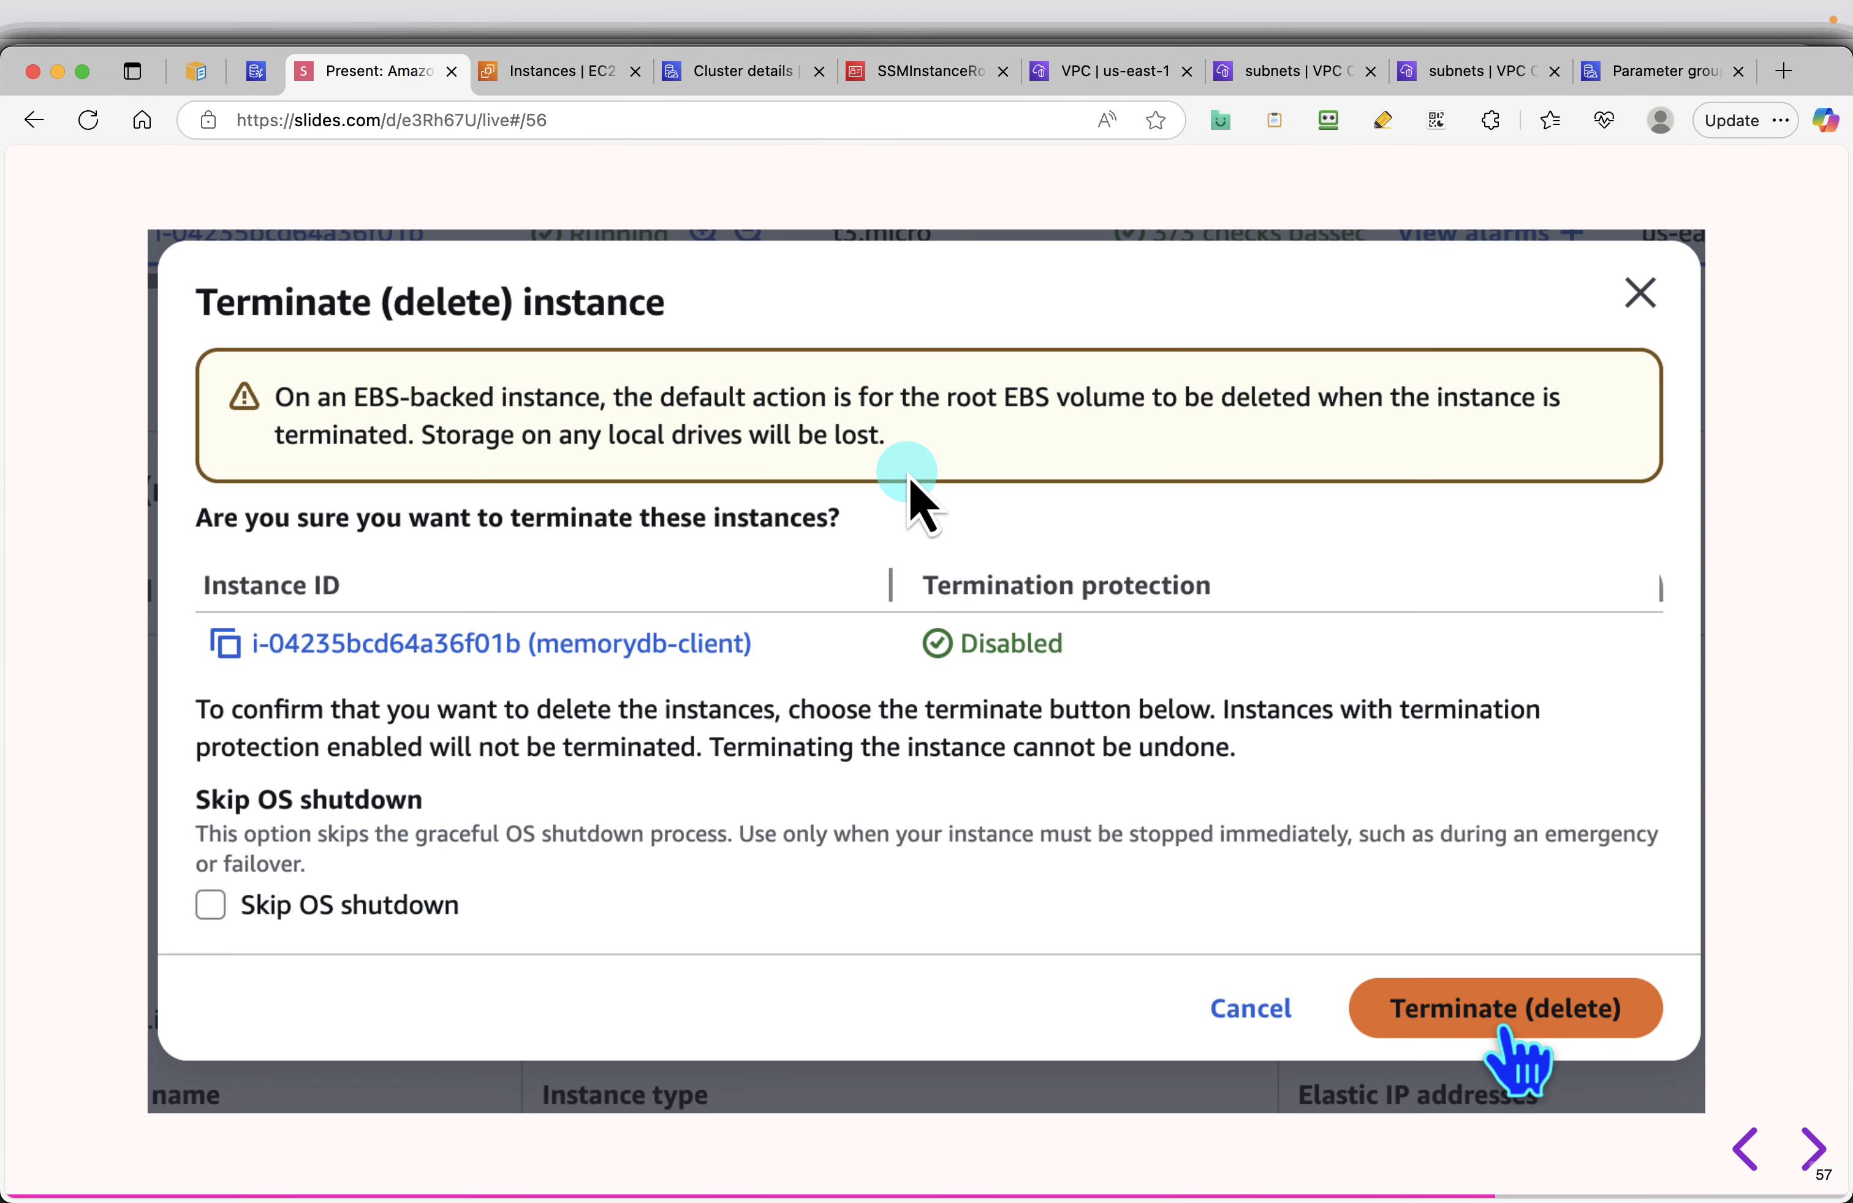
pyautogui.press('Right')
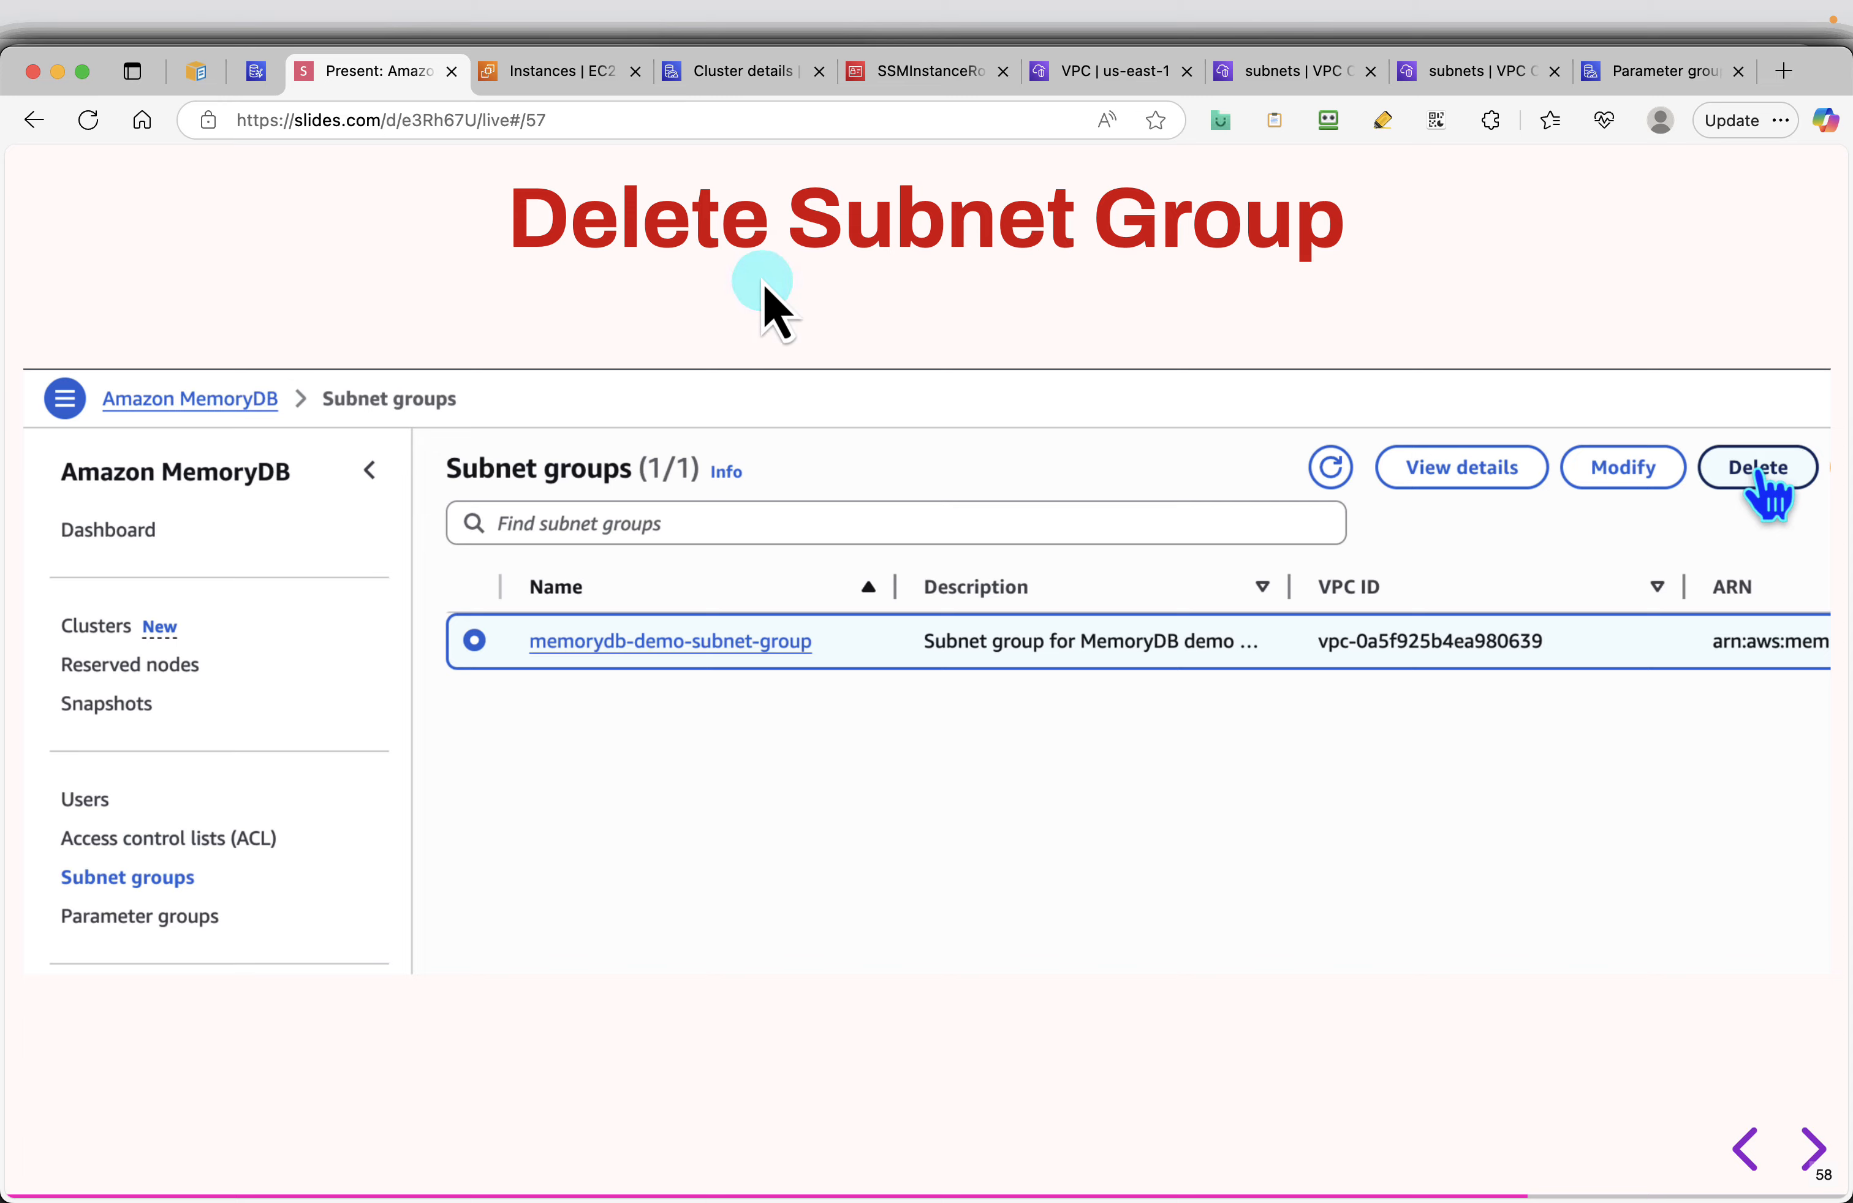
# Try to delete memorydb-demo-subnet-group from the MemoryDB subnet groups, entering delete as the confirmation text
pyautogui.click(736, 71)
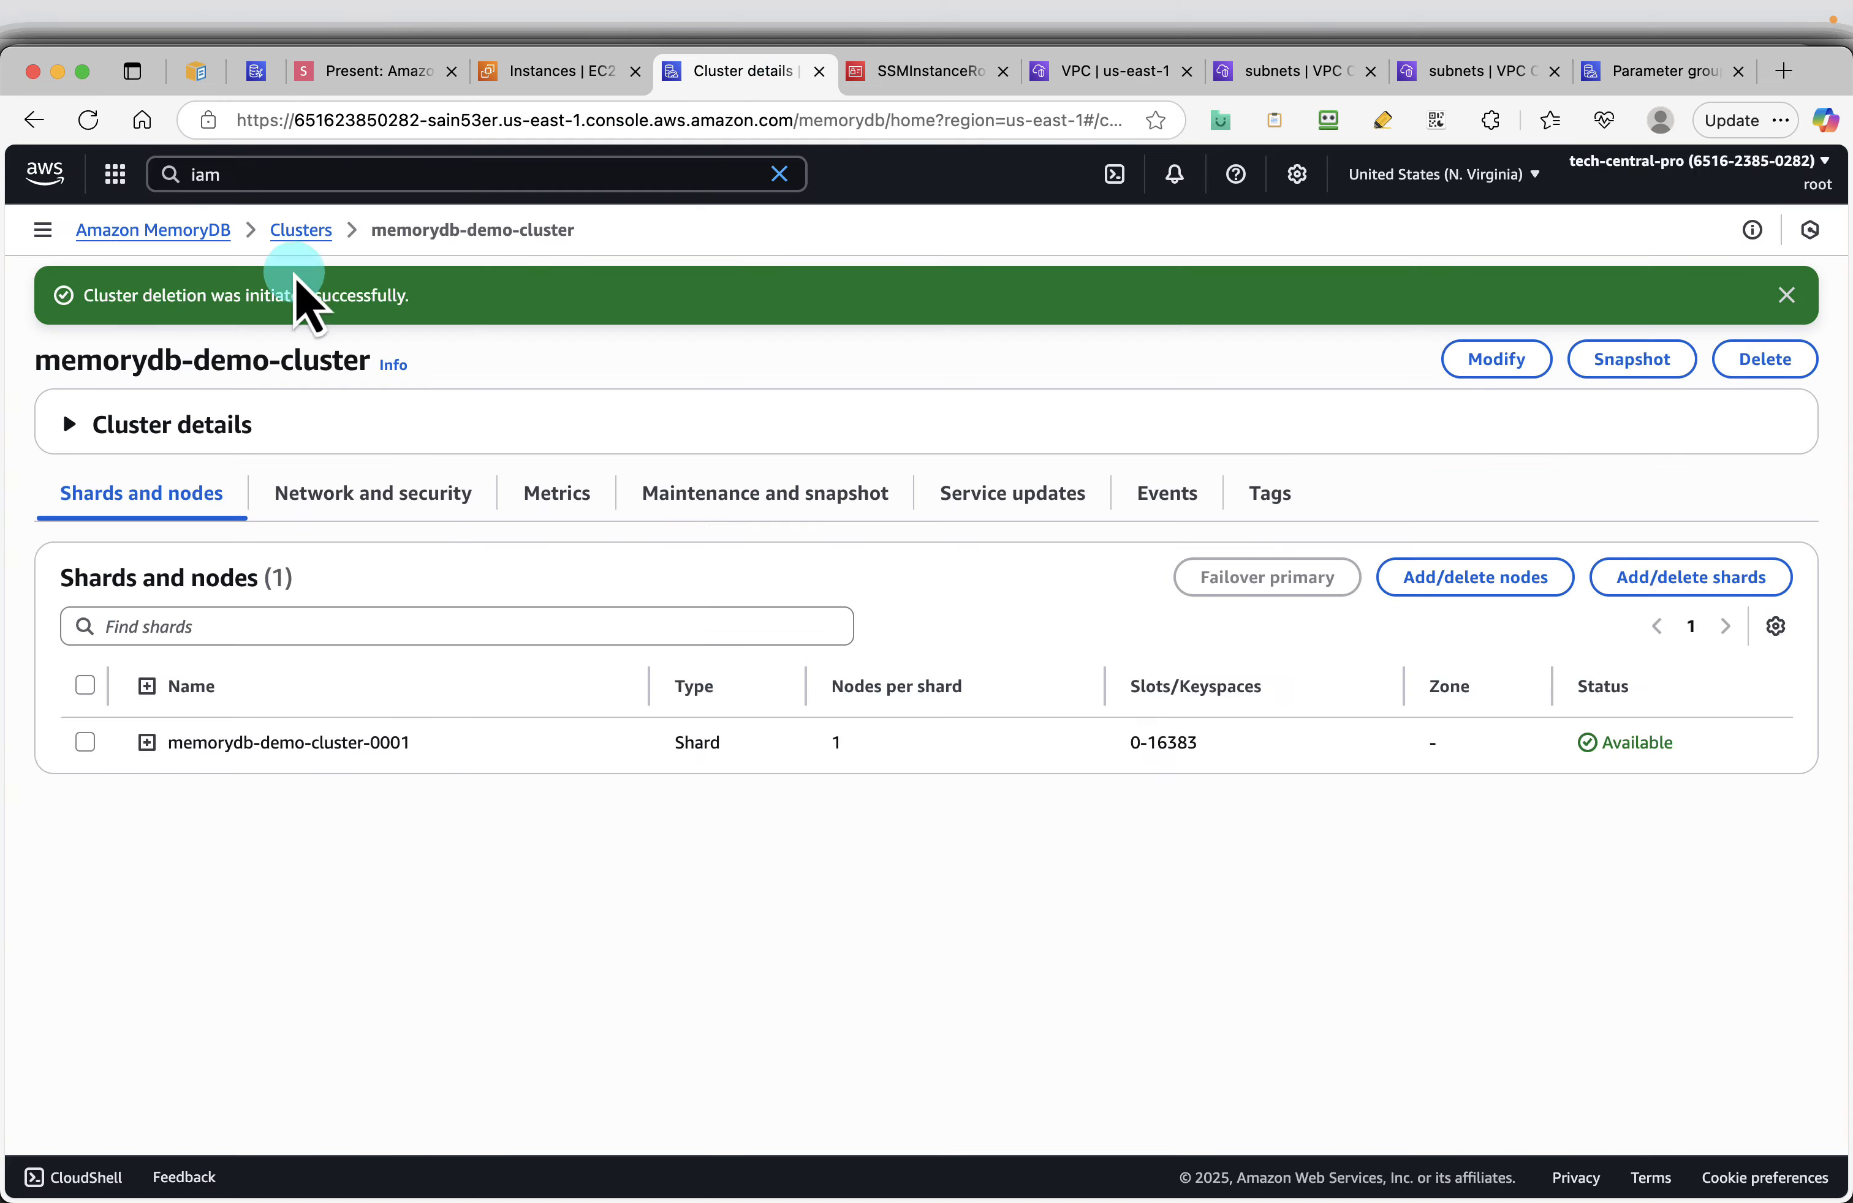
pyautogui.click(43, 229)
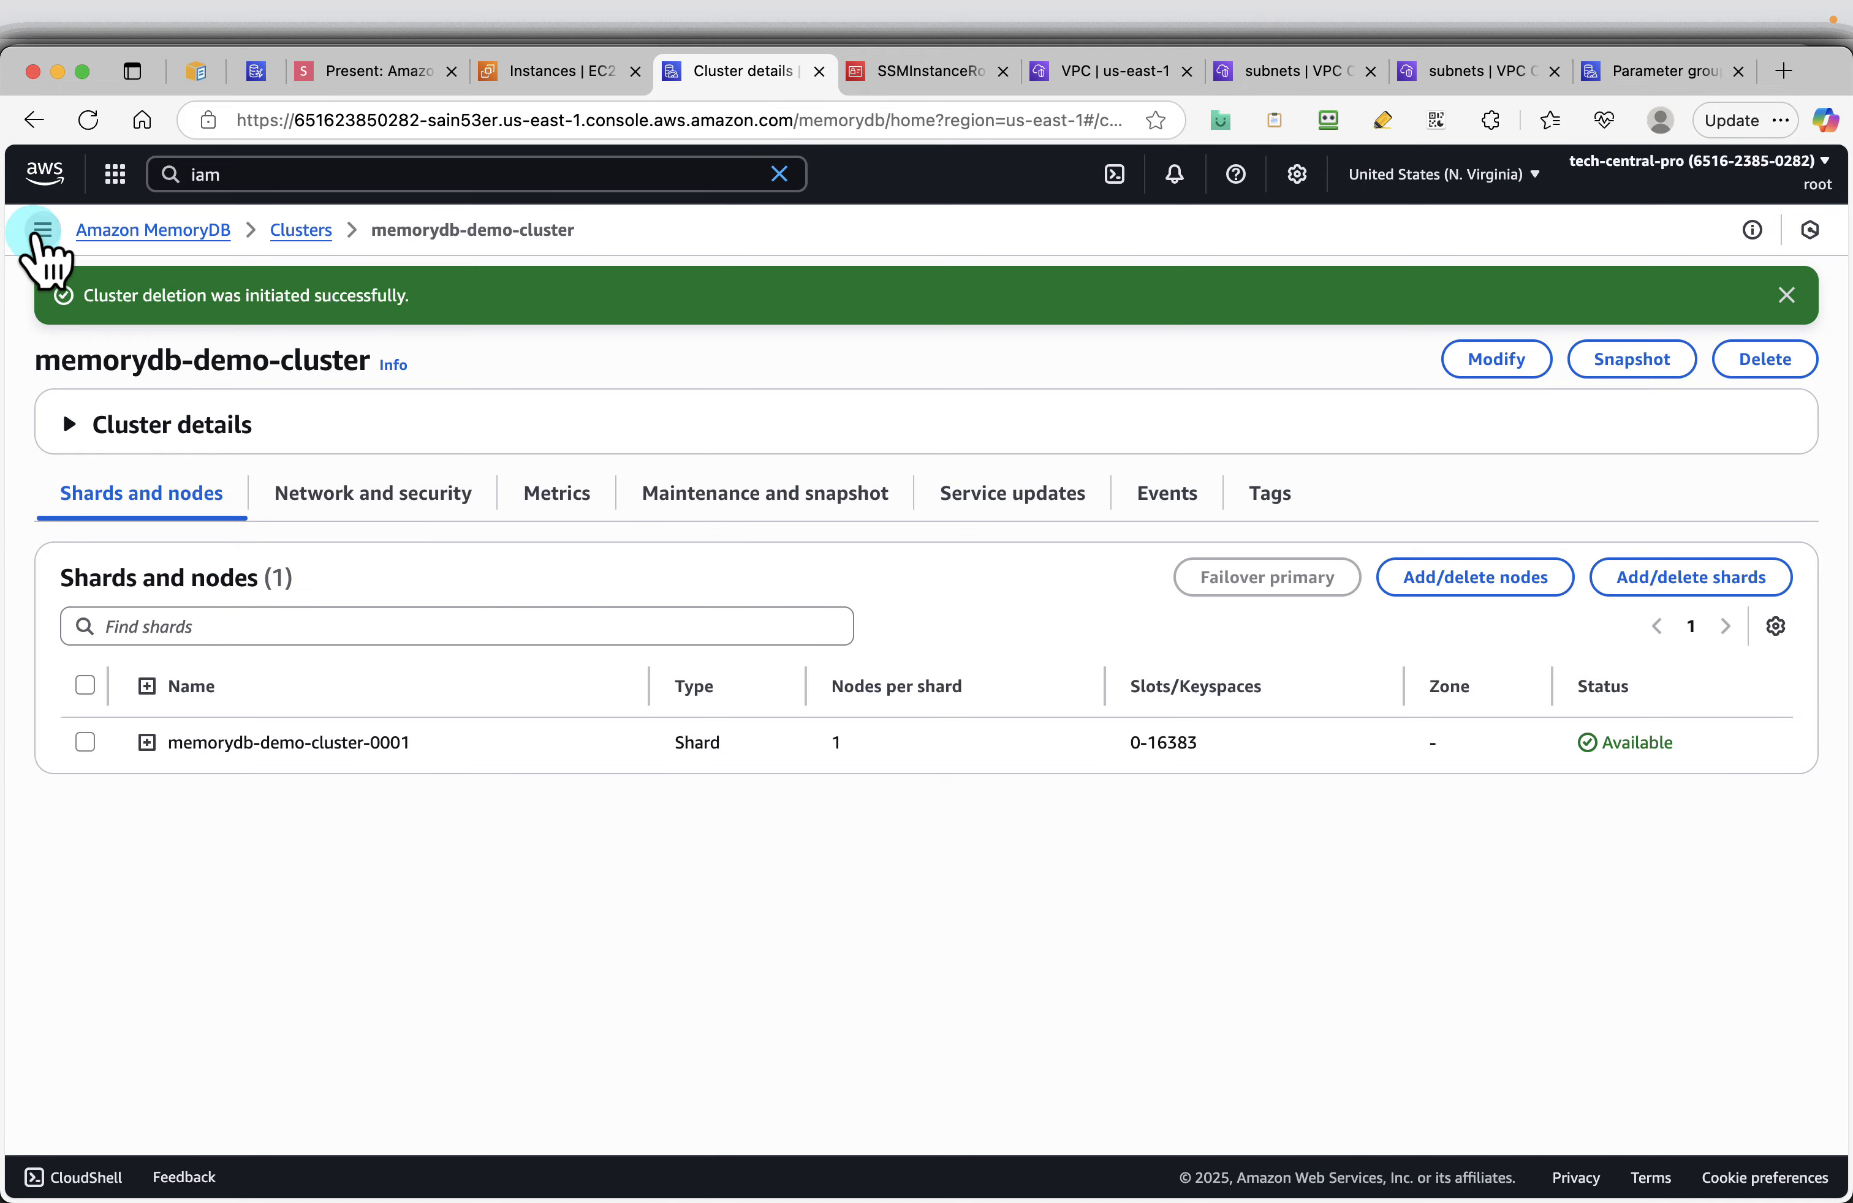
pyautogui.click(88, 654)
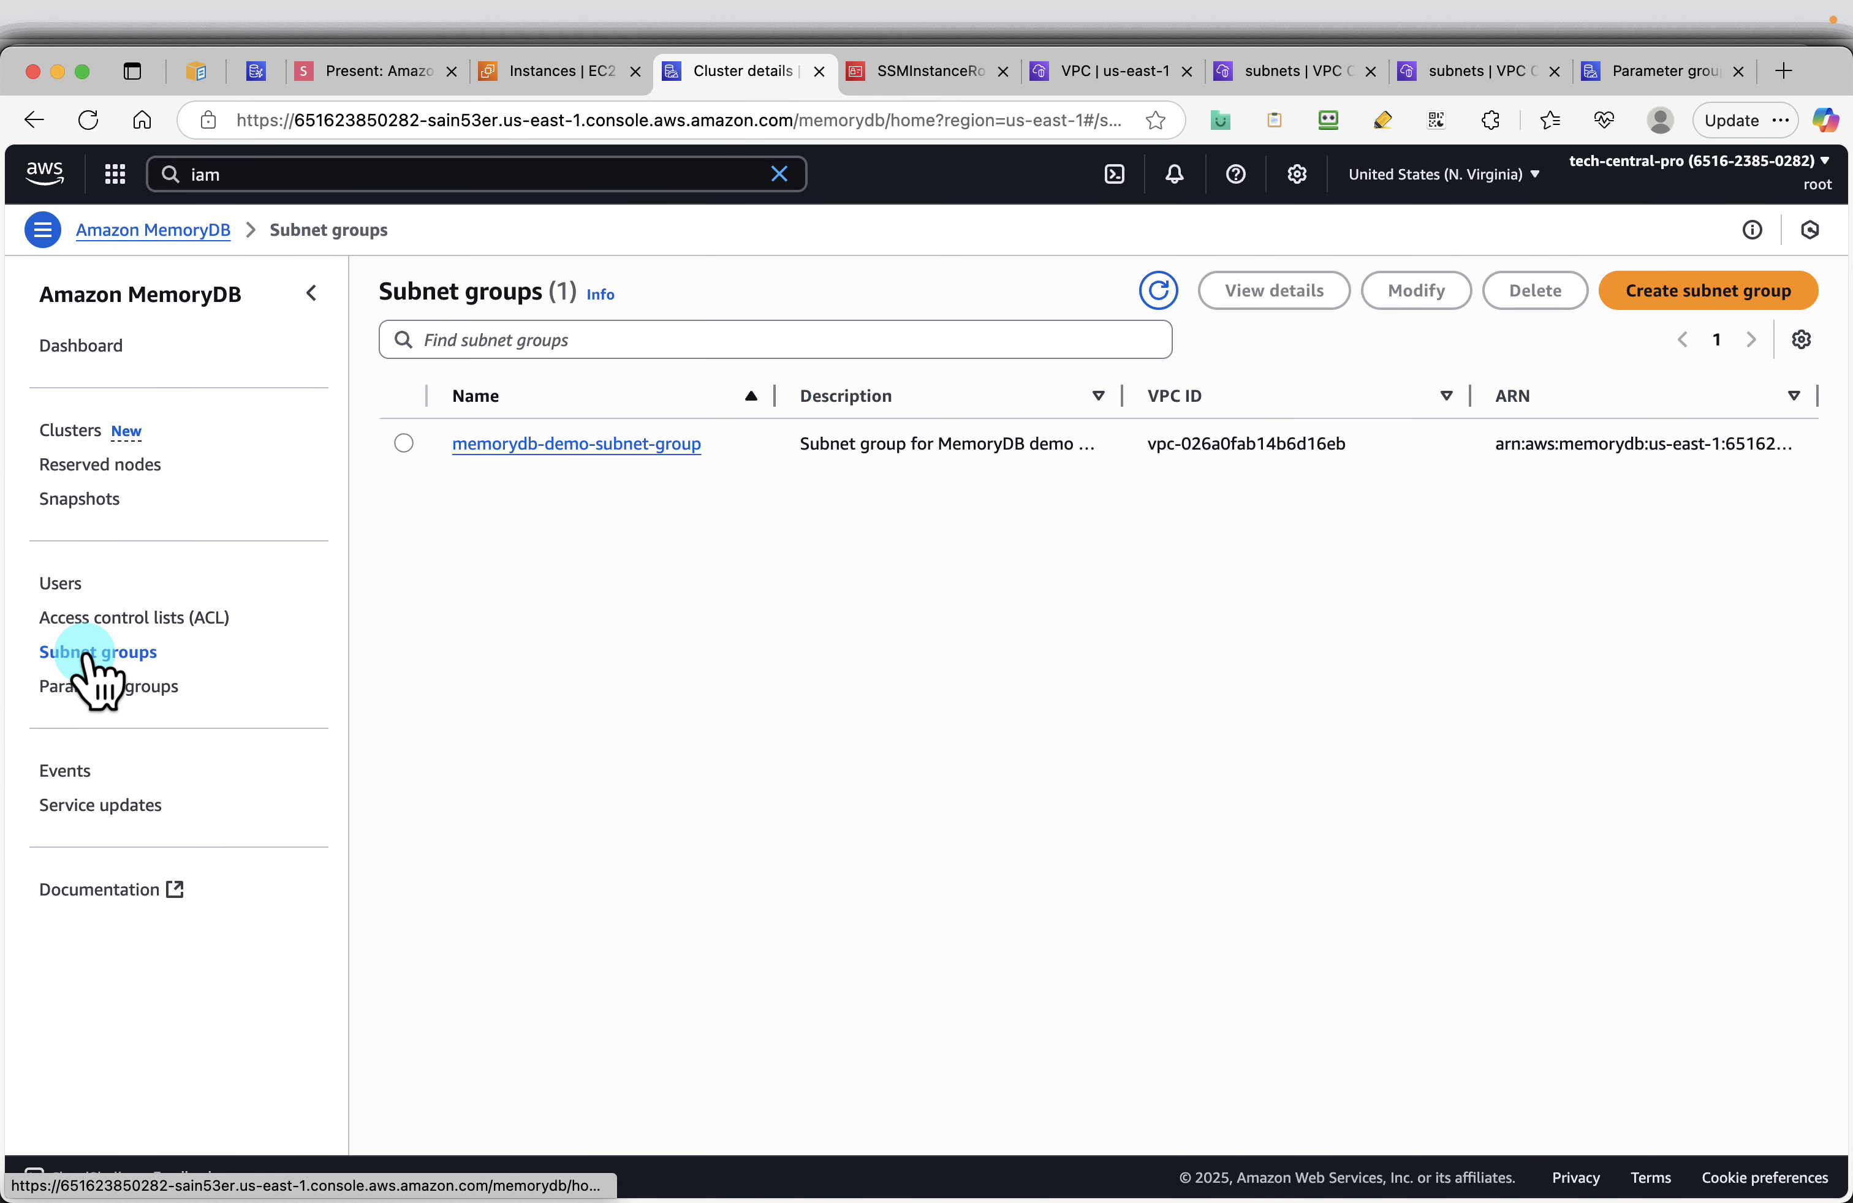
pyautogui.click(404, 444)
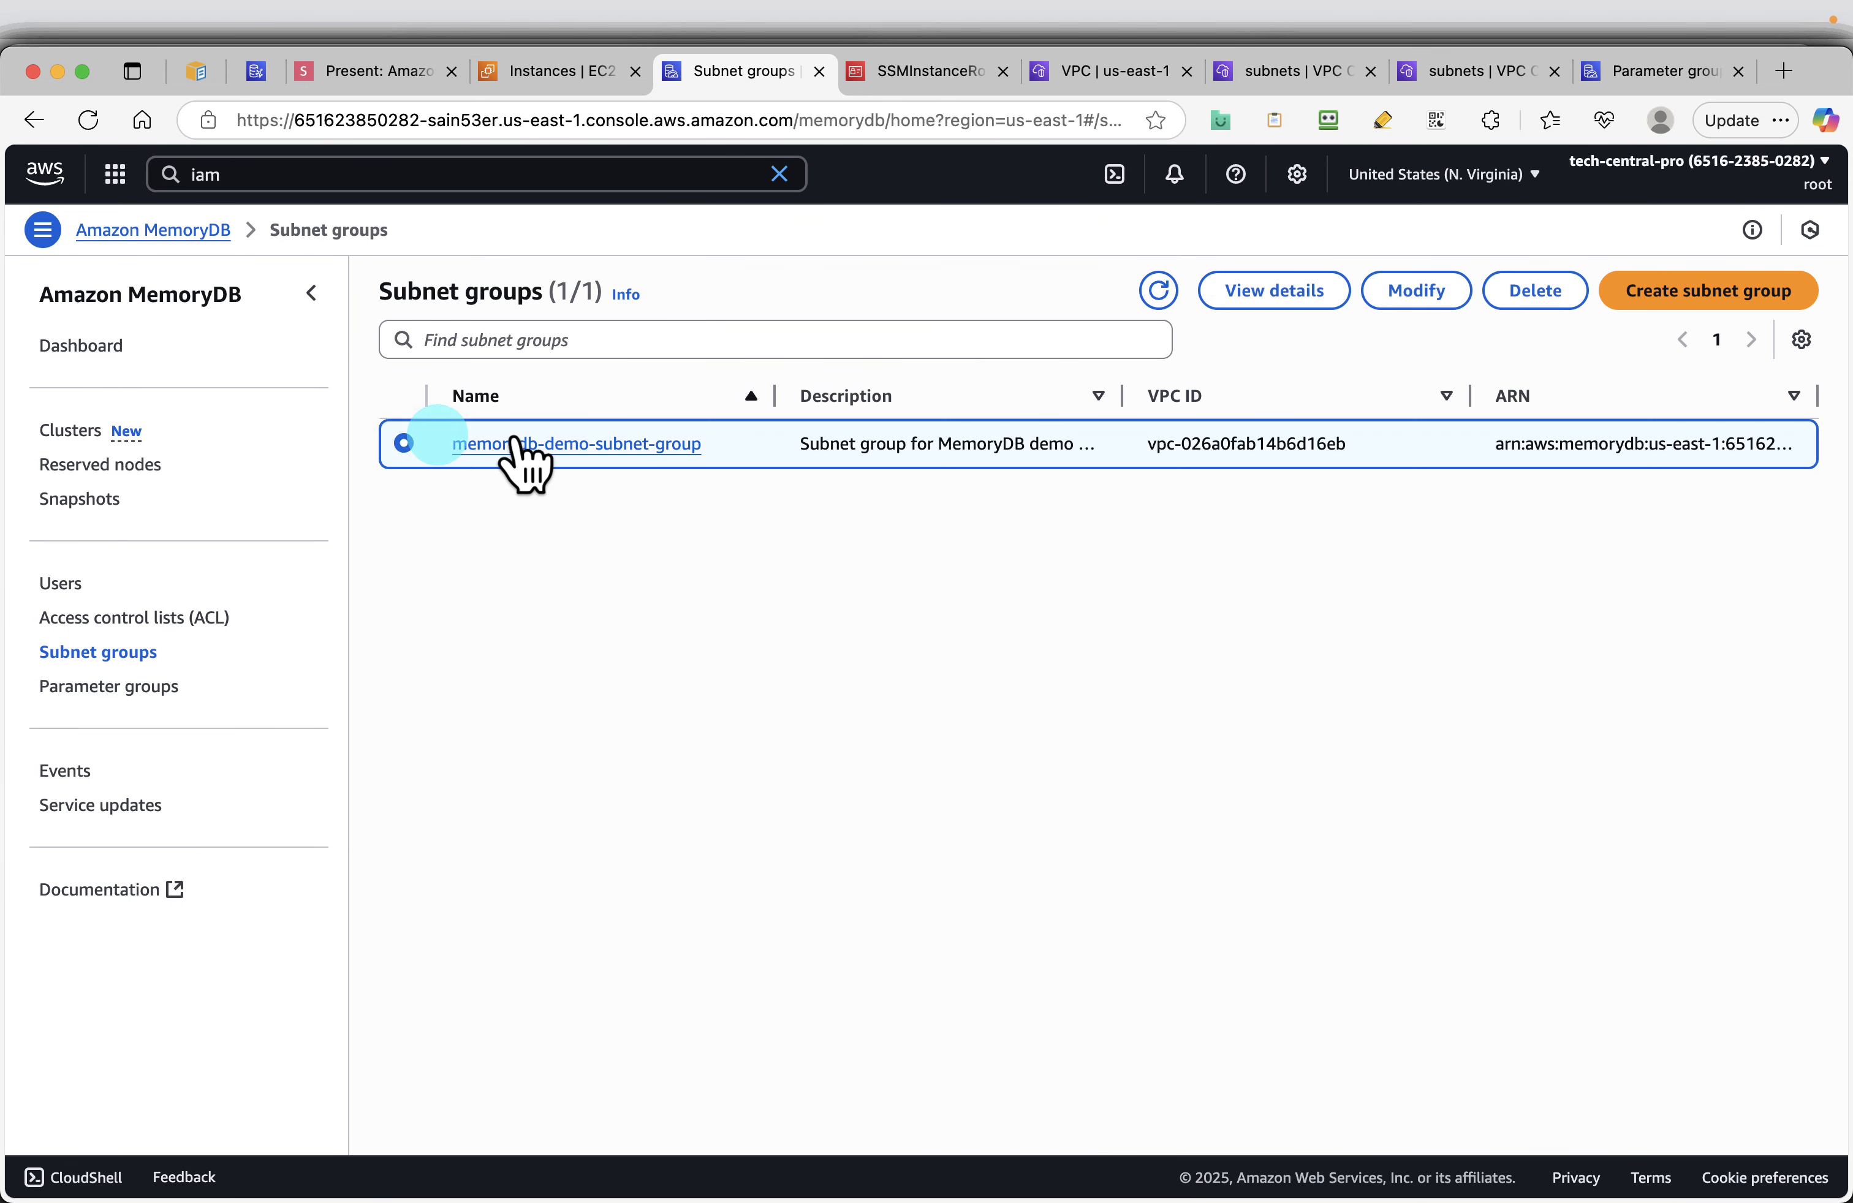
pyautogui.click(1506, 290)
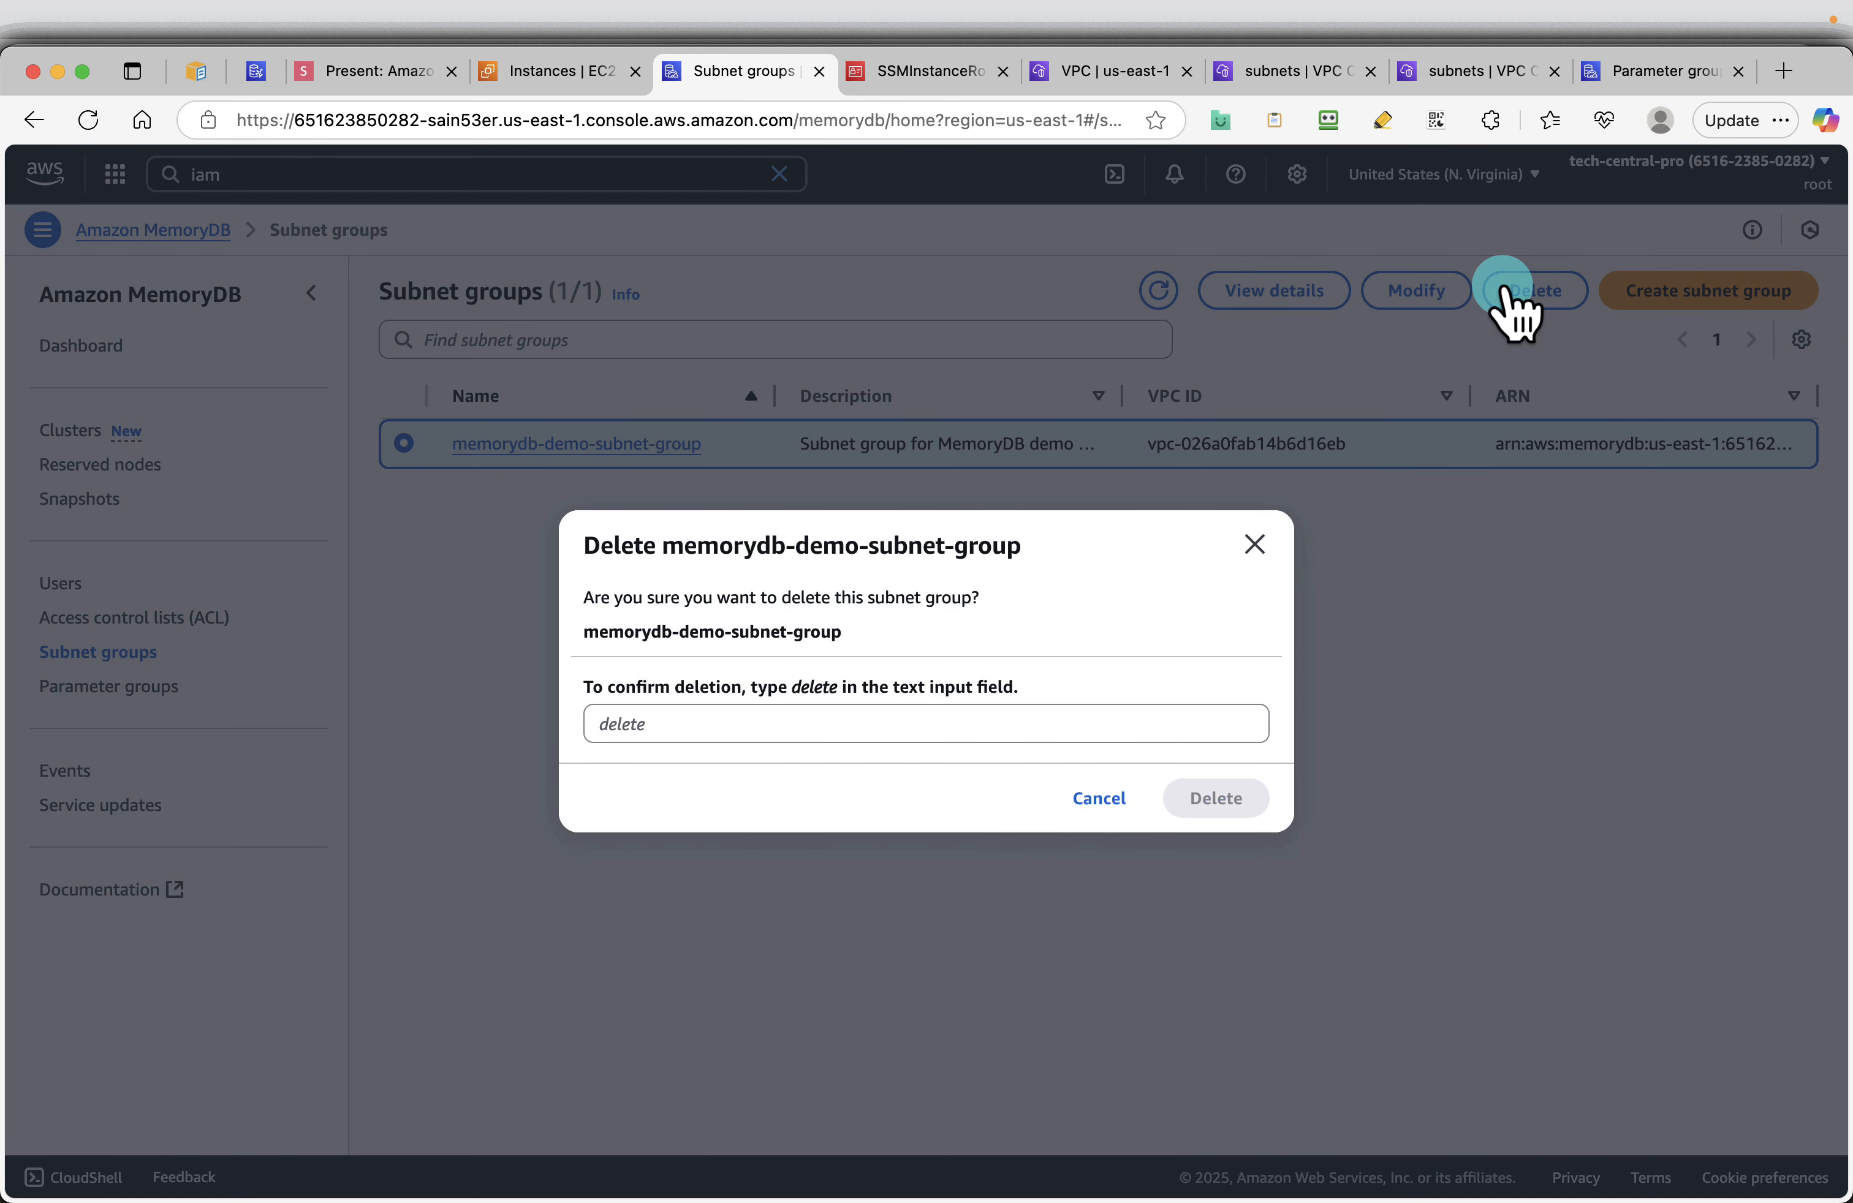
pyautogui.click(640, 725)
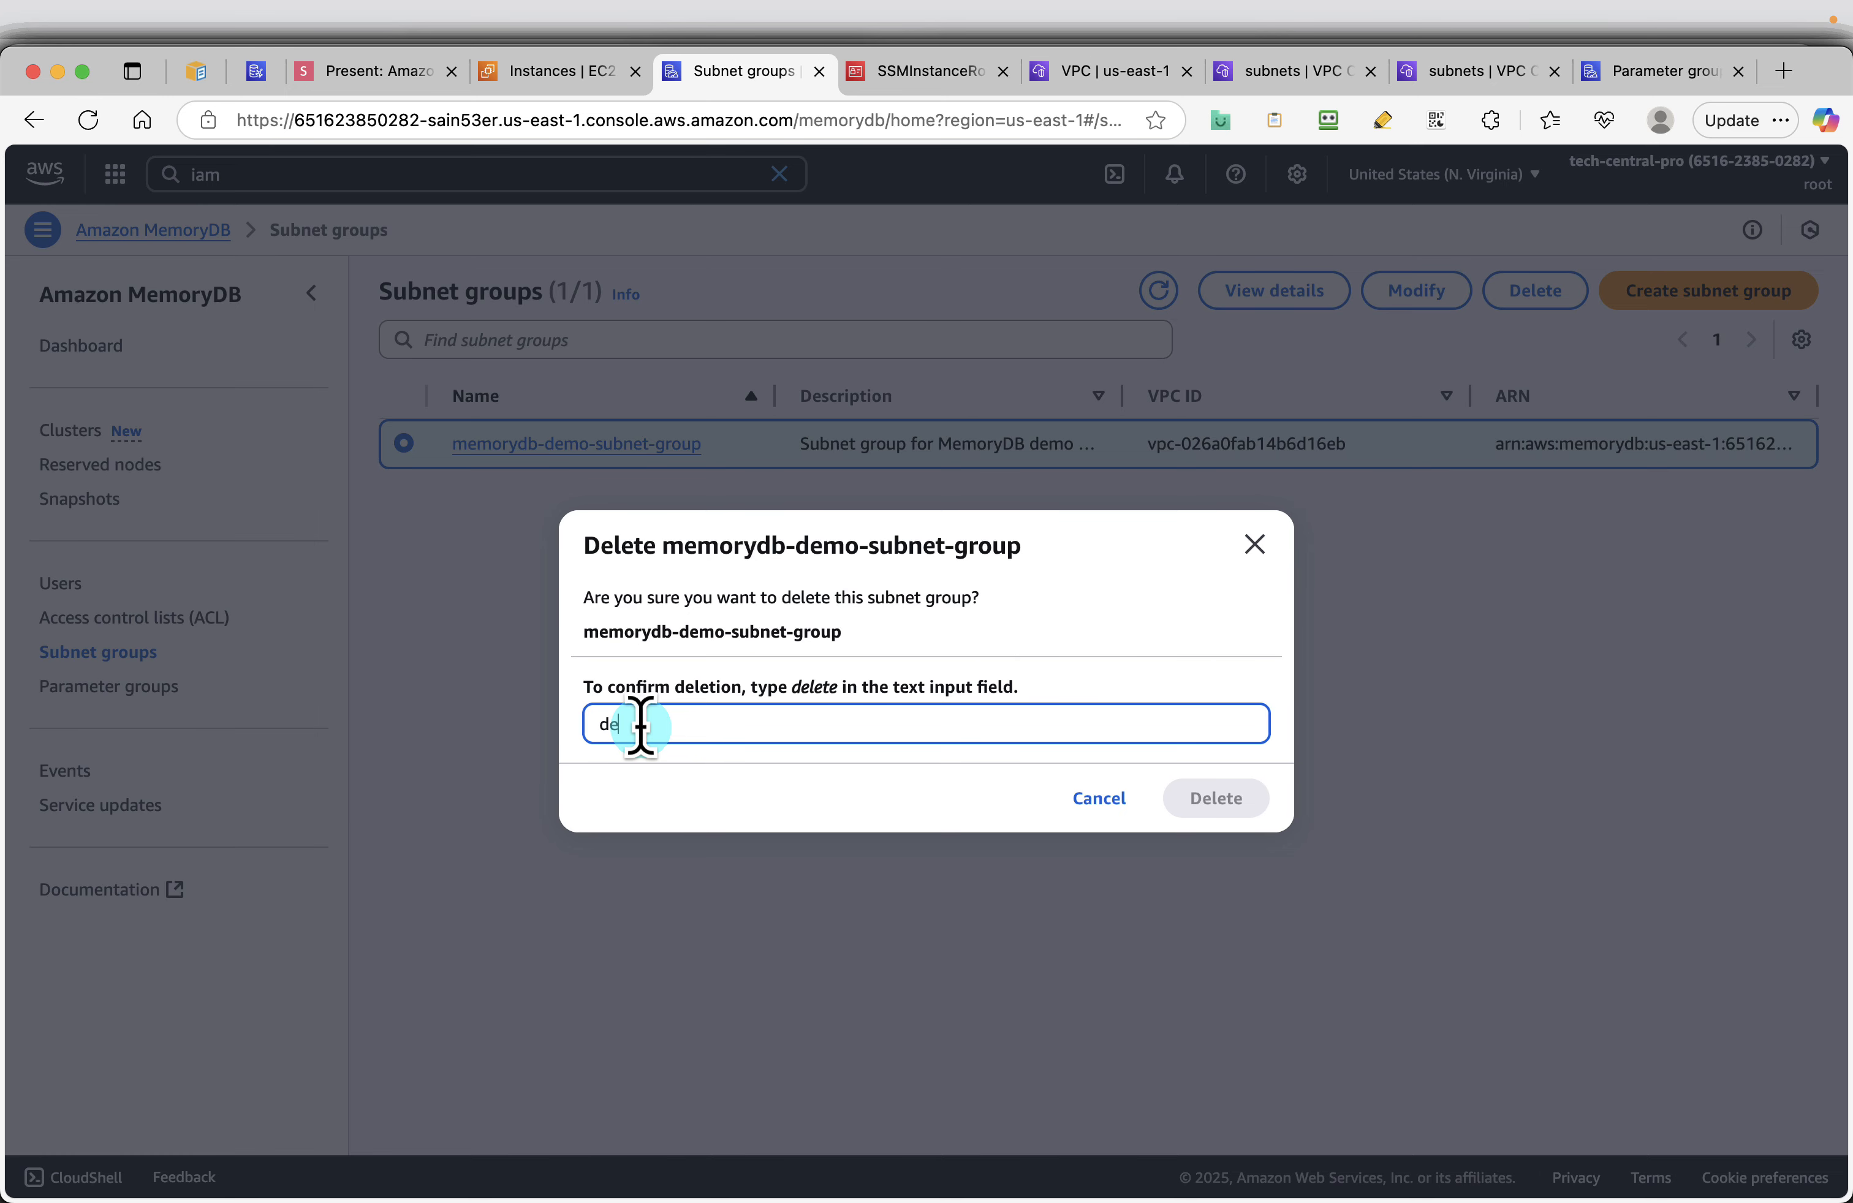
pyautogui.write('delete')
pyautogui.click(1182, 800)
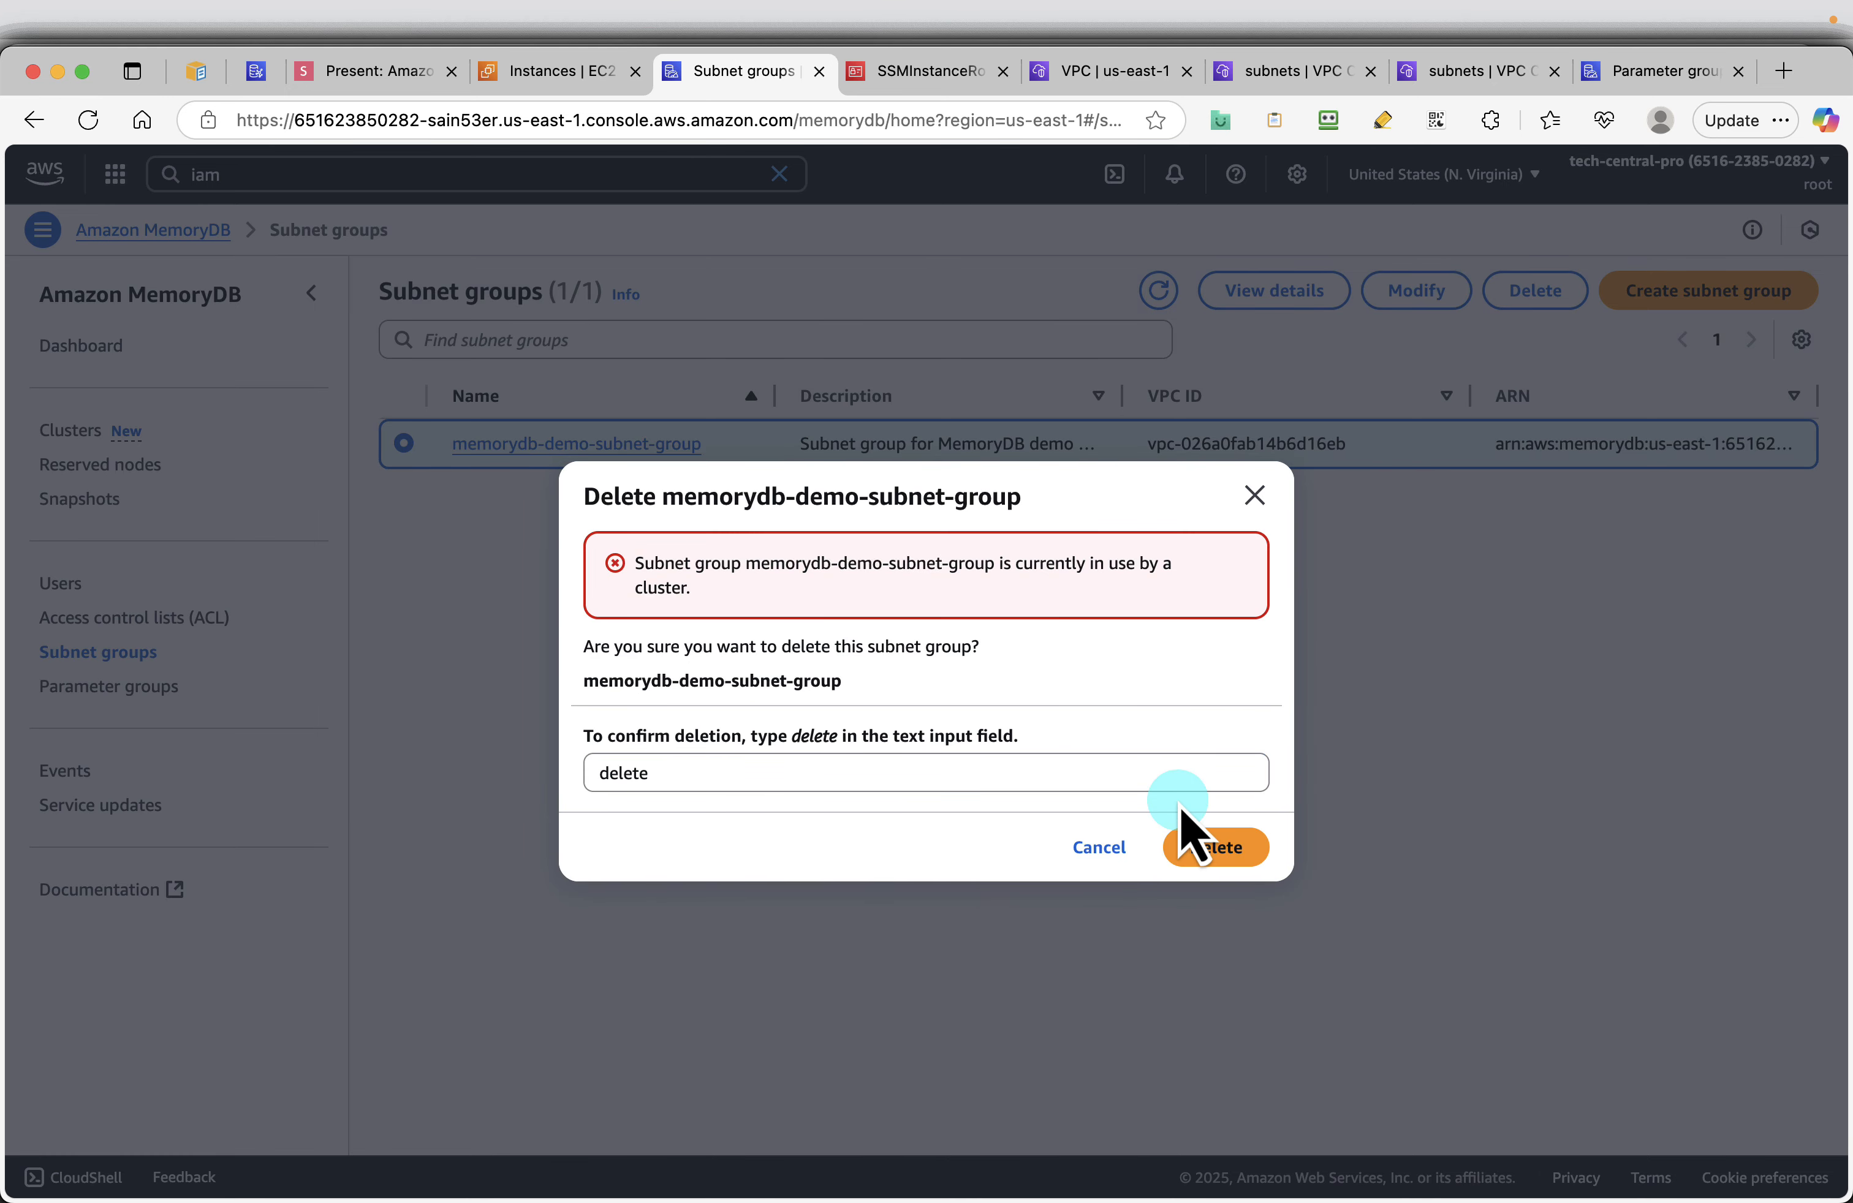
pyautogui.click(1098, 847)
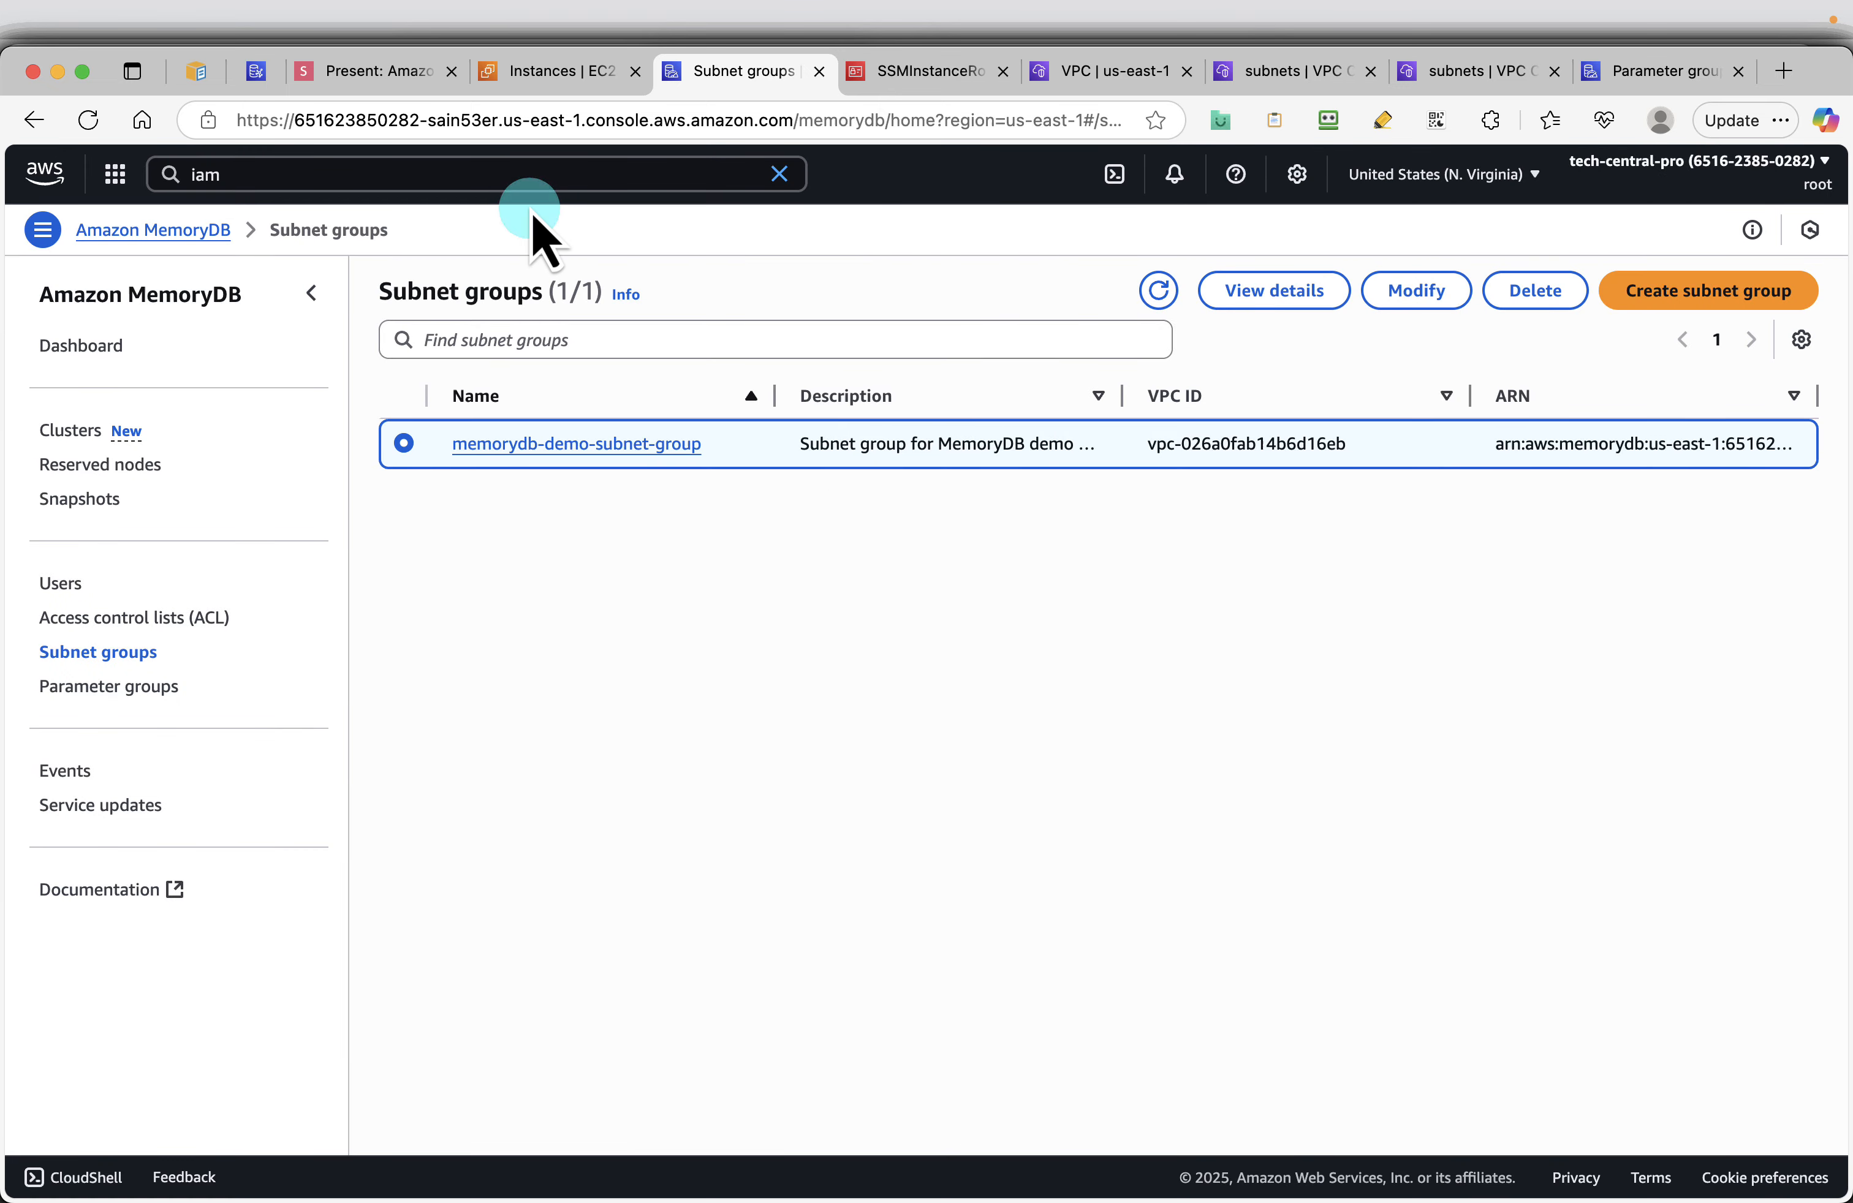
# Check the deletion status of memorydb-demo-cluster by refreshing the MemoryDB clusters list
pyautogui.click(70, 431)
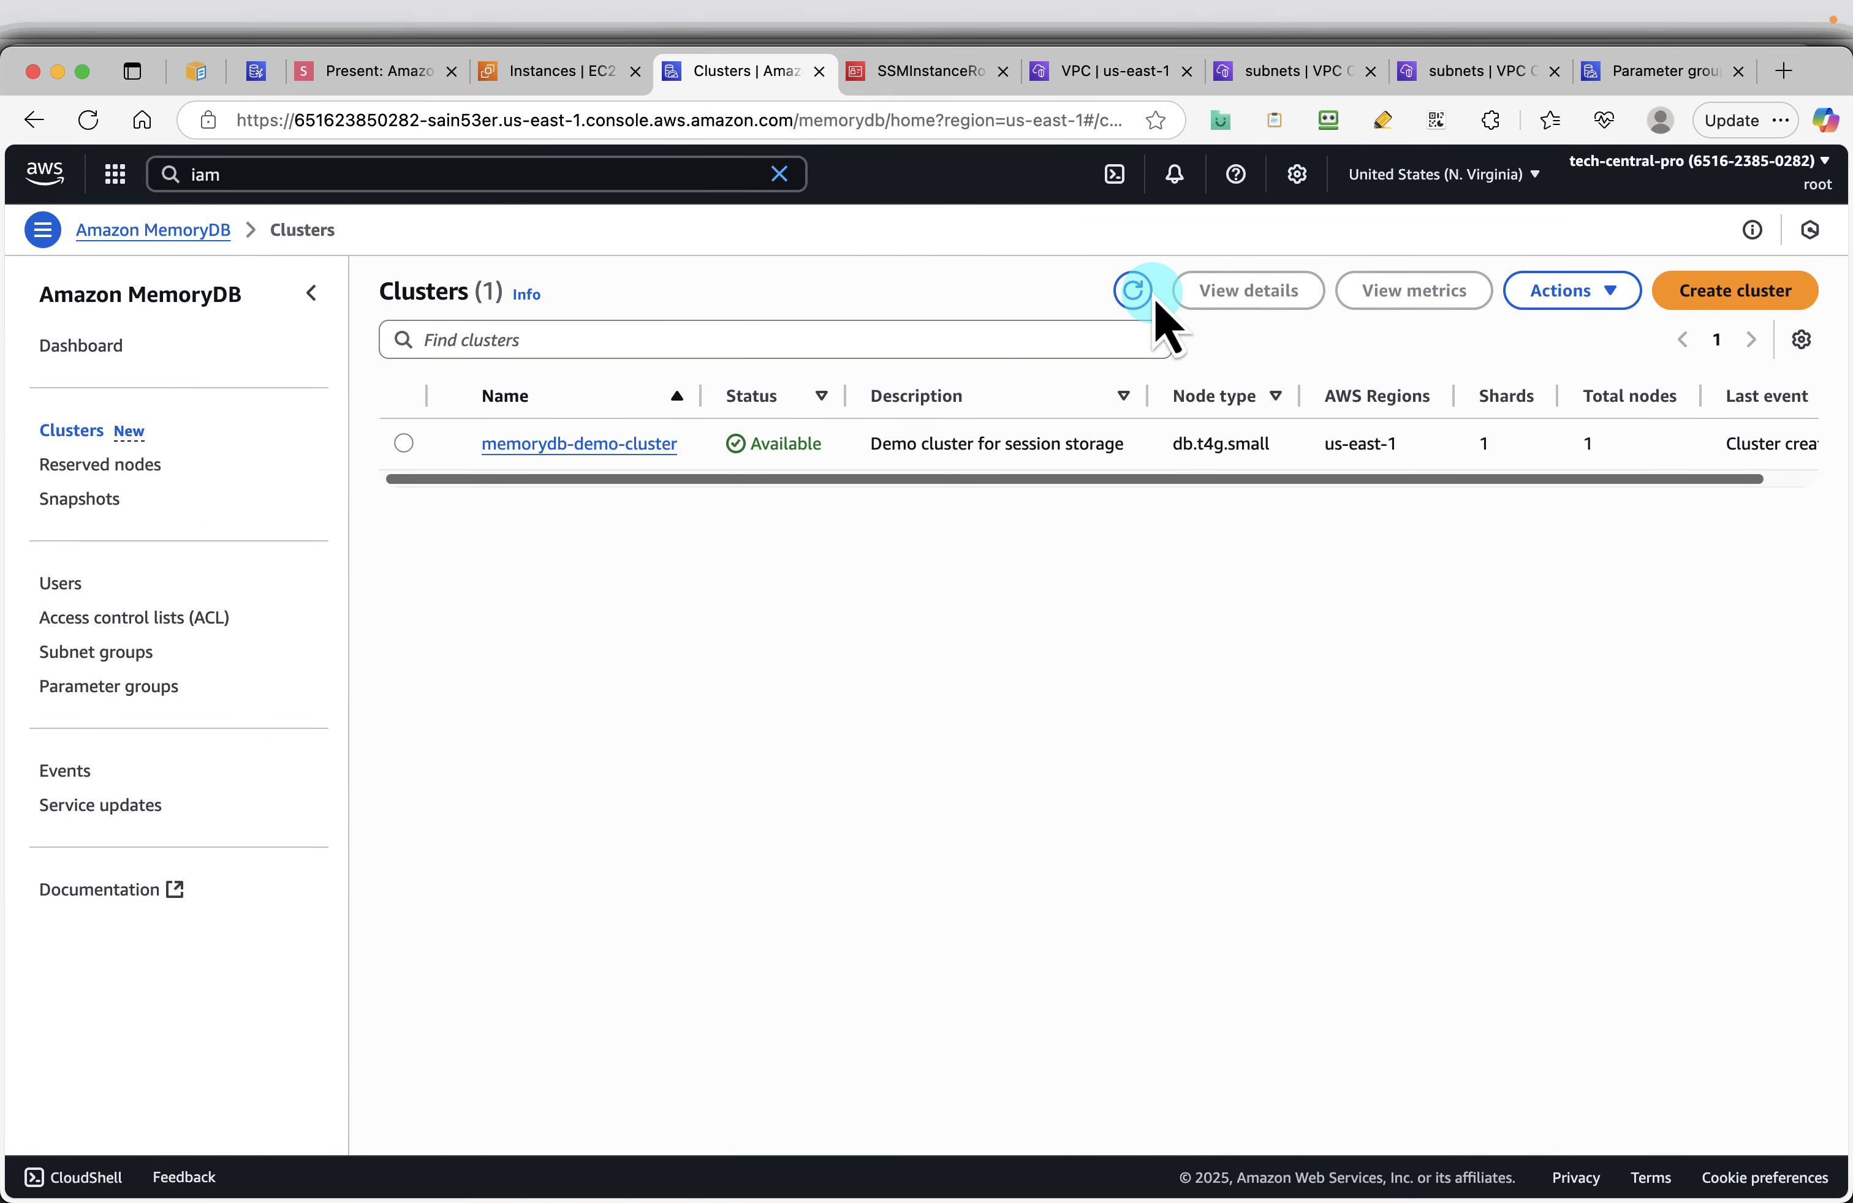
pyautogui.click(1134, 290)
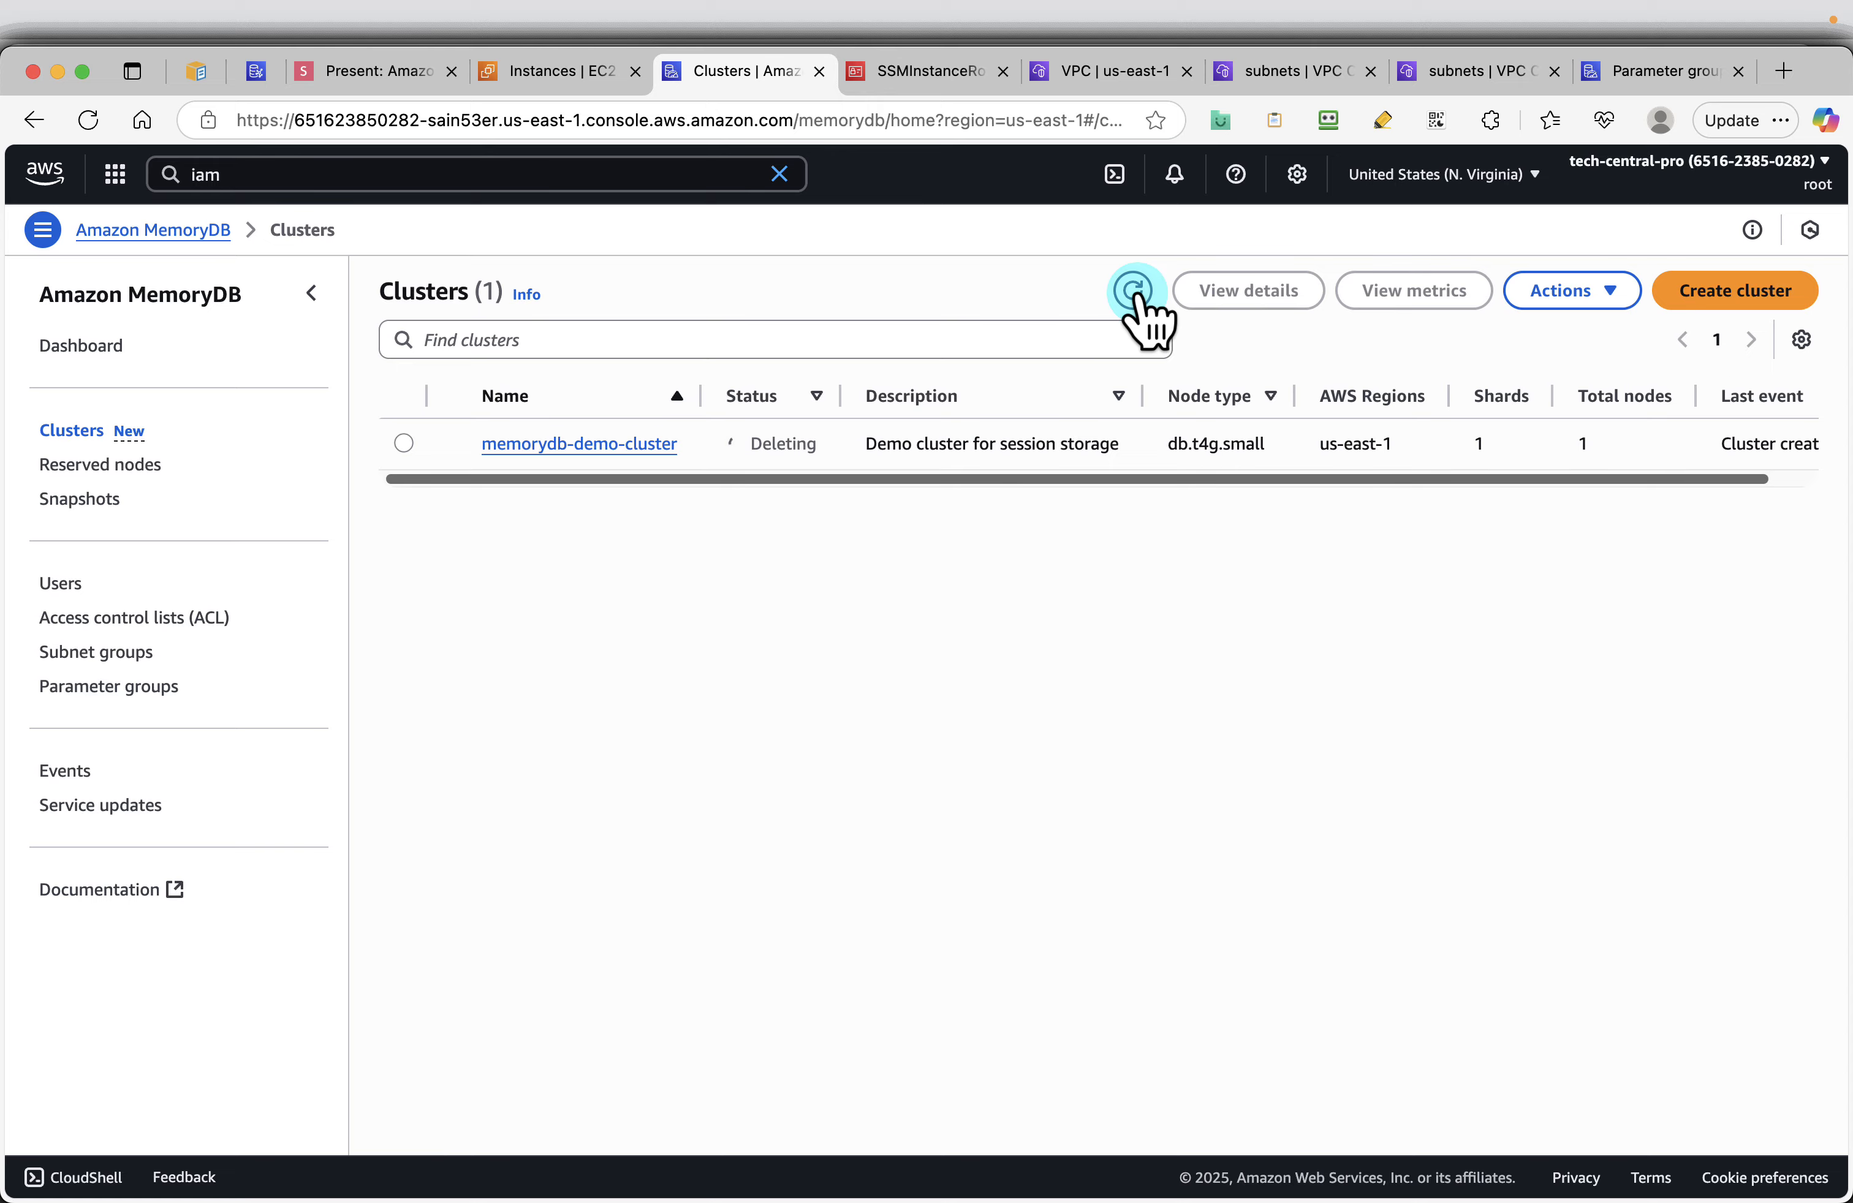
pyautogui.click(338, 74)
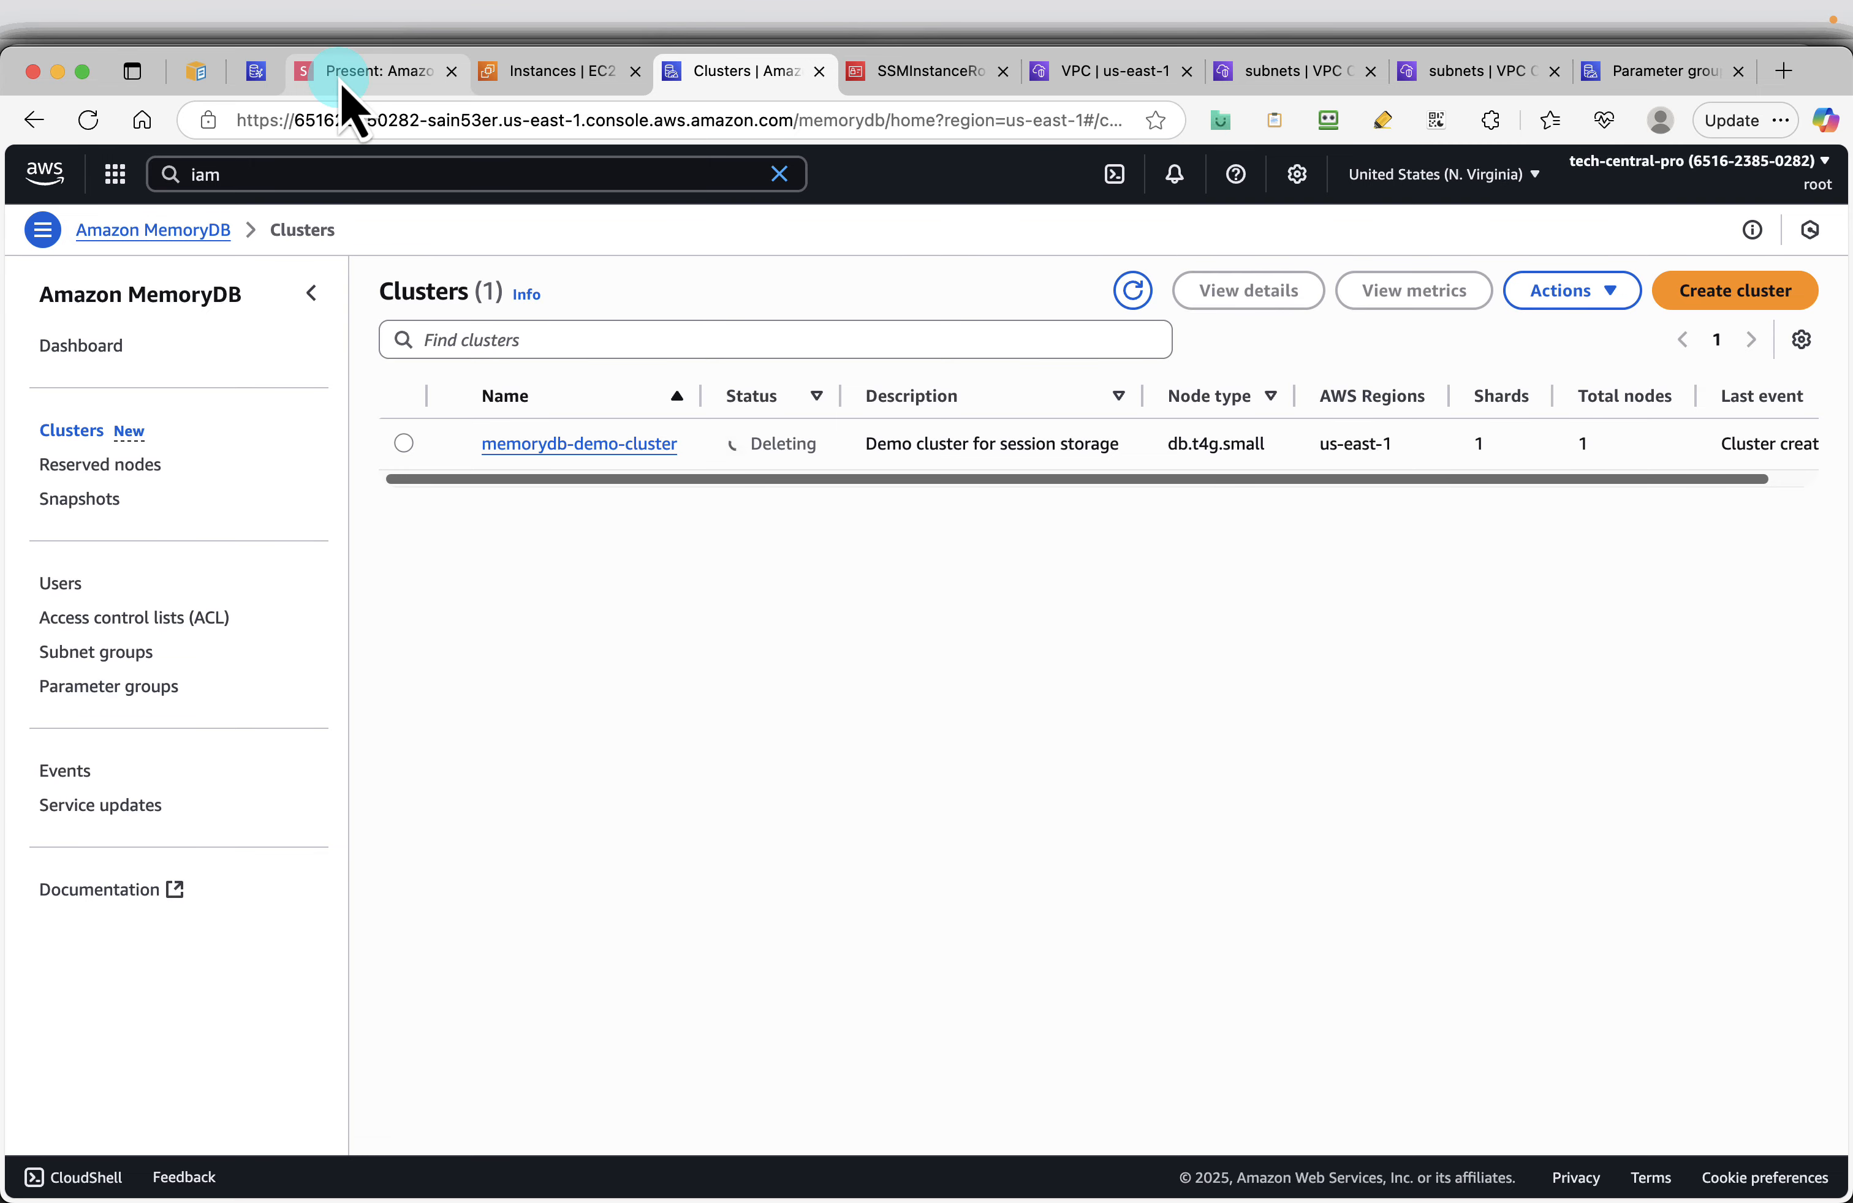
pyautogui.click(654, 249)
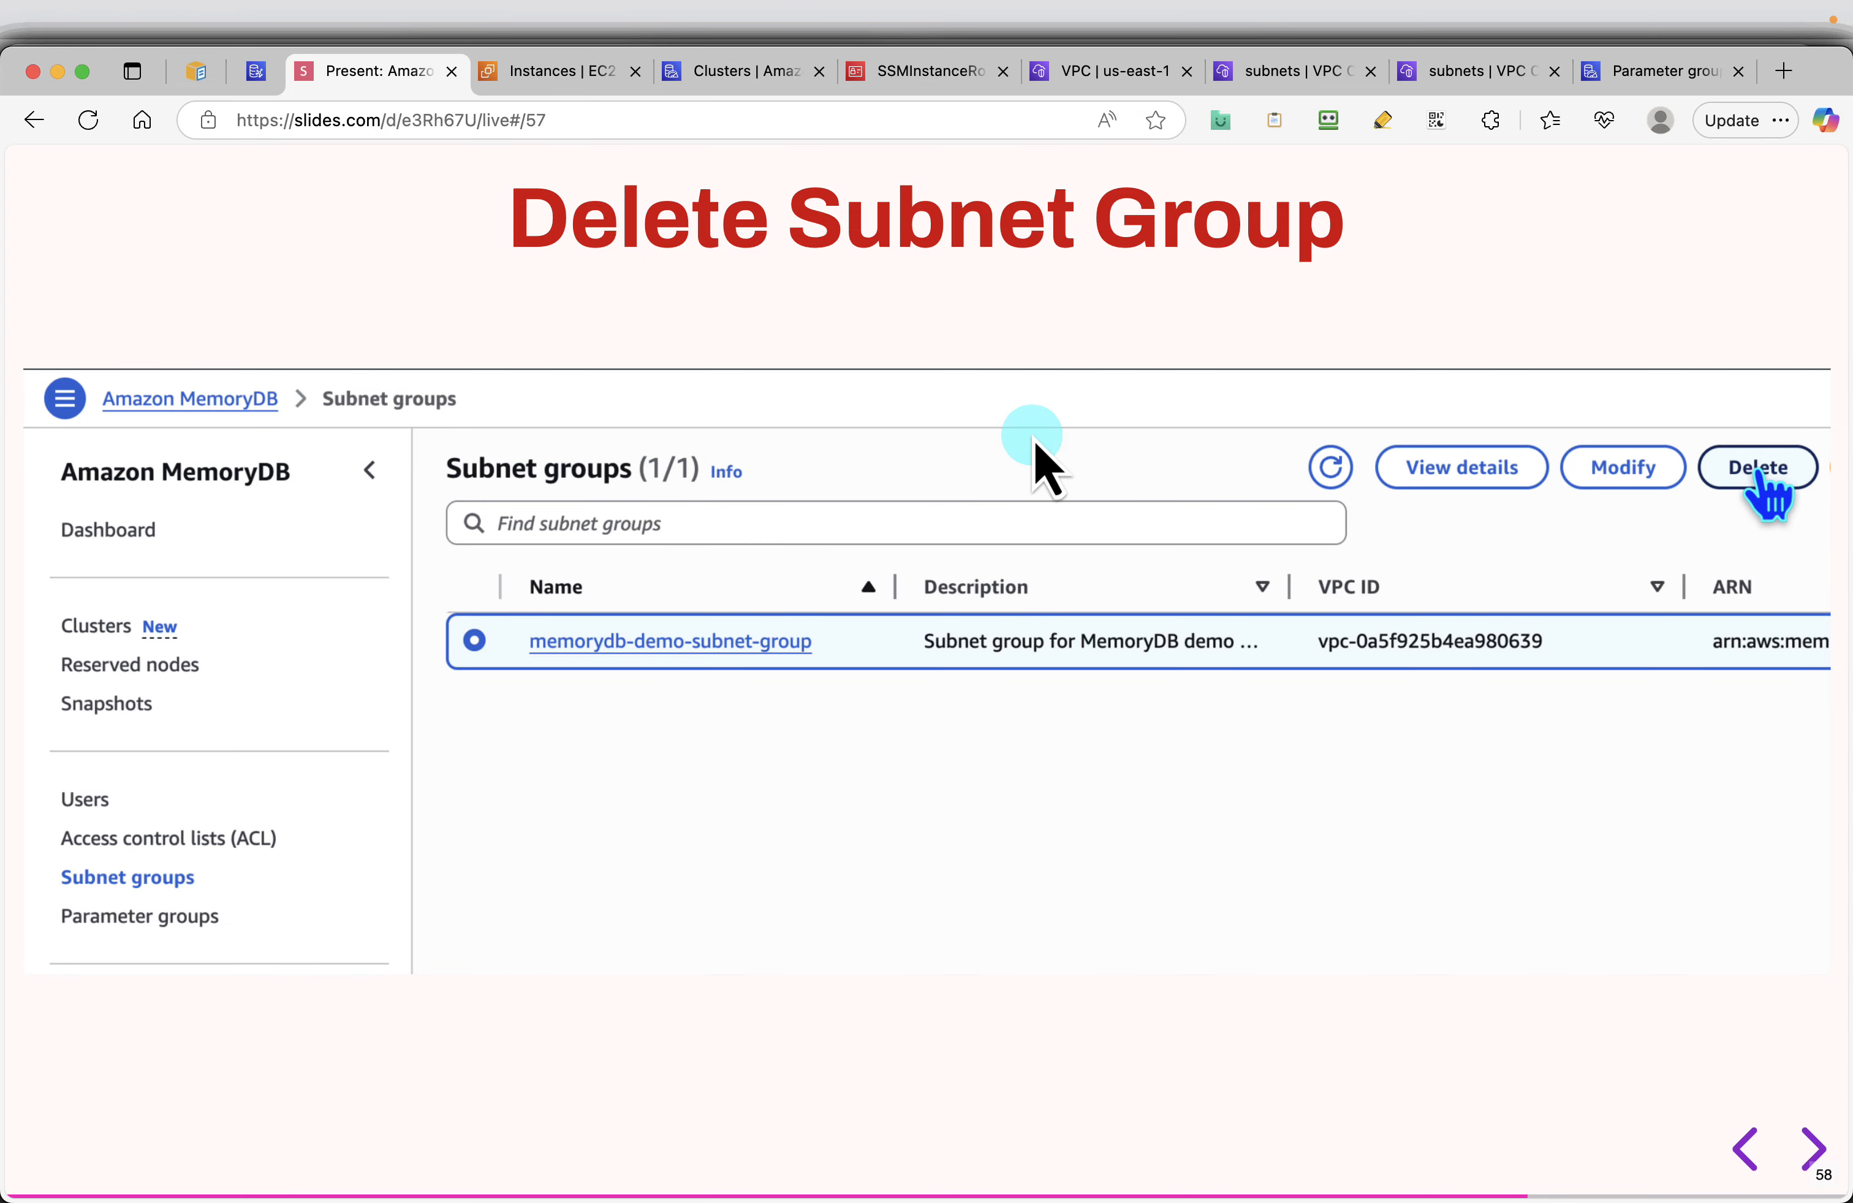
pyautogui.click(703, 72)
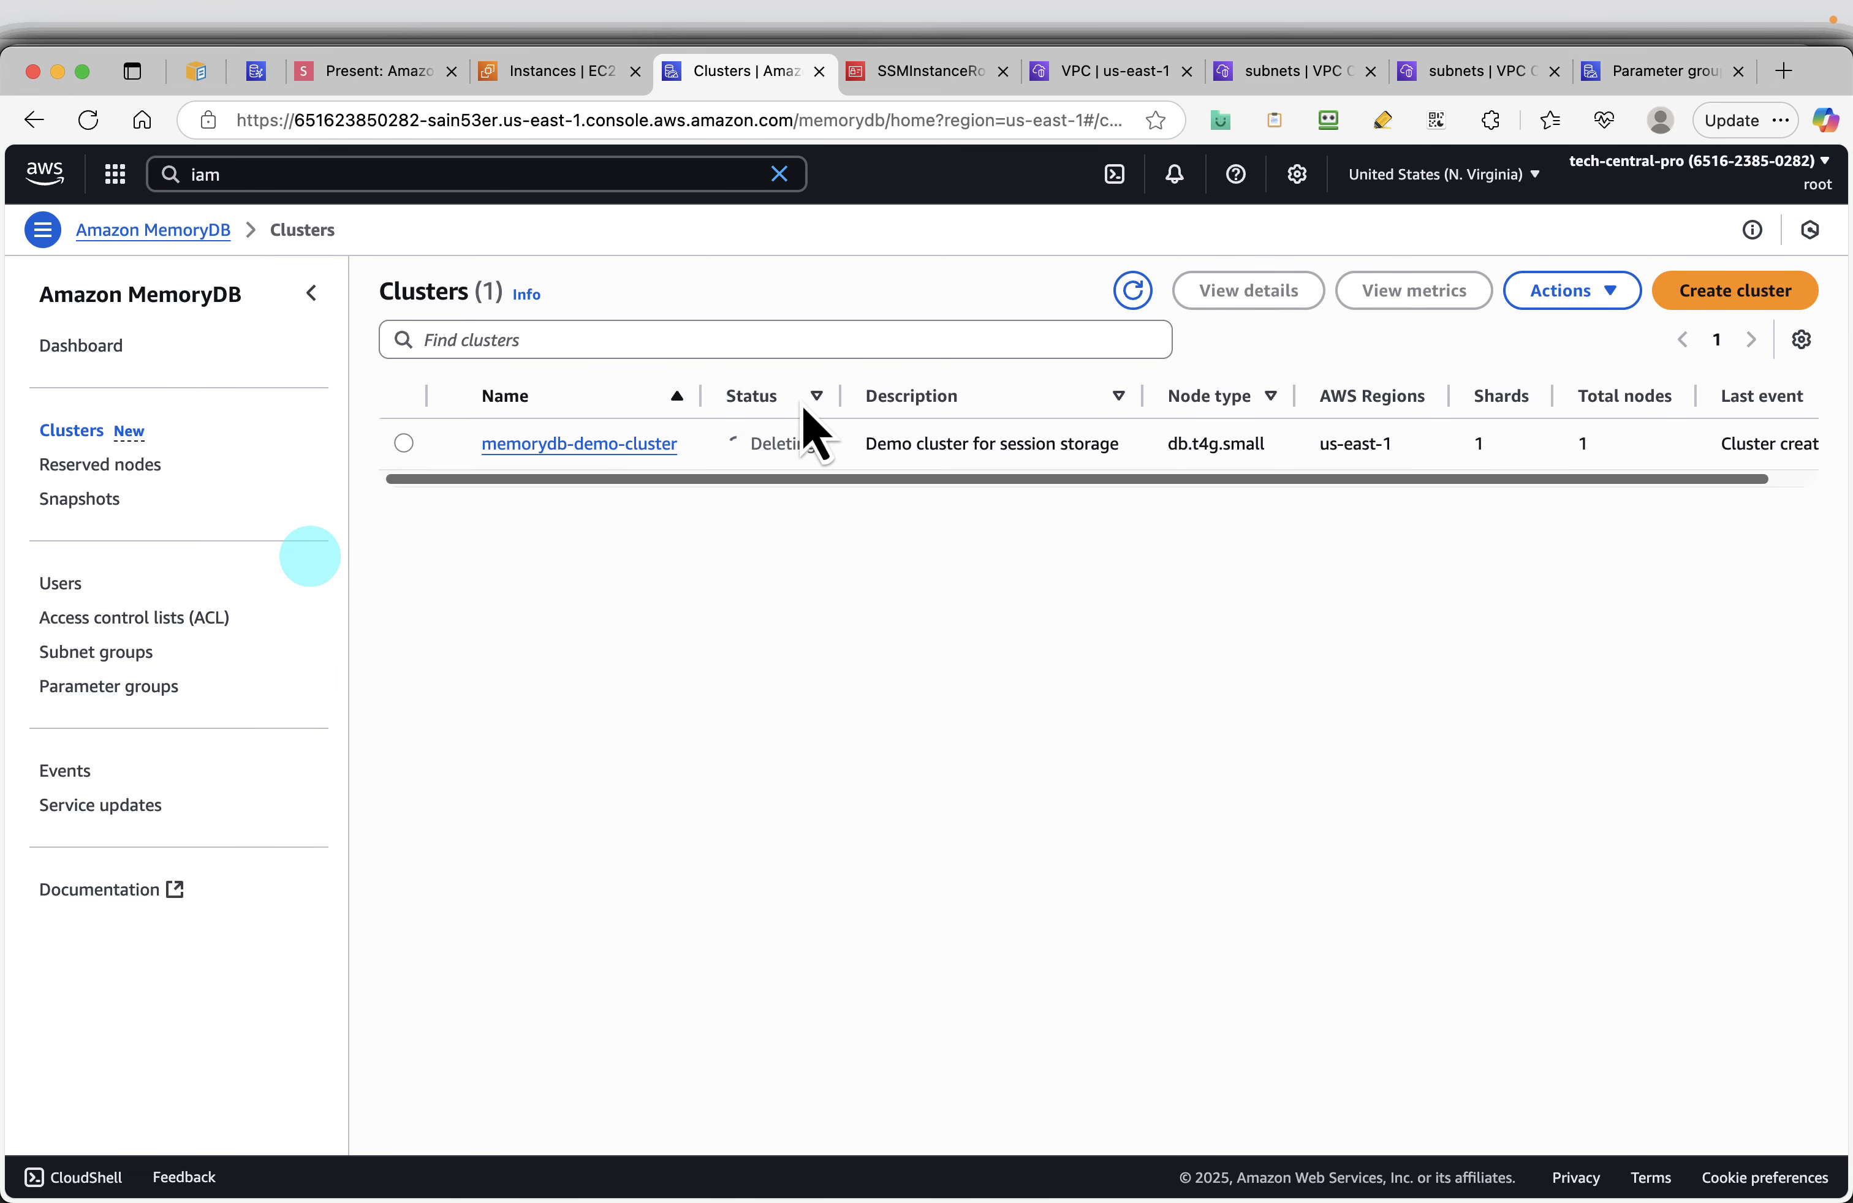
pyautogui.click(1131, 292)
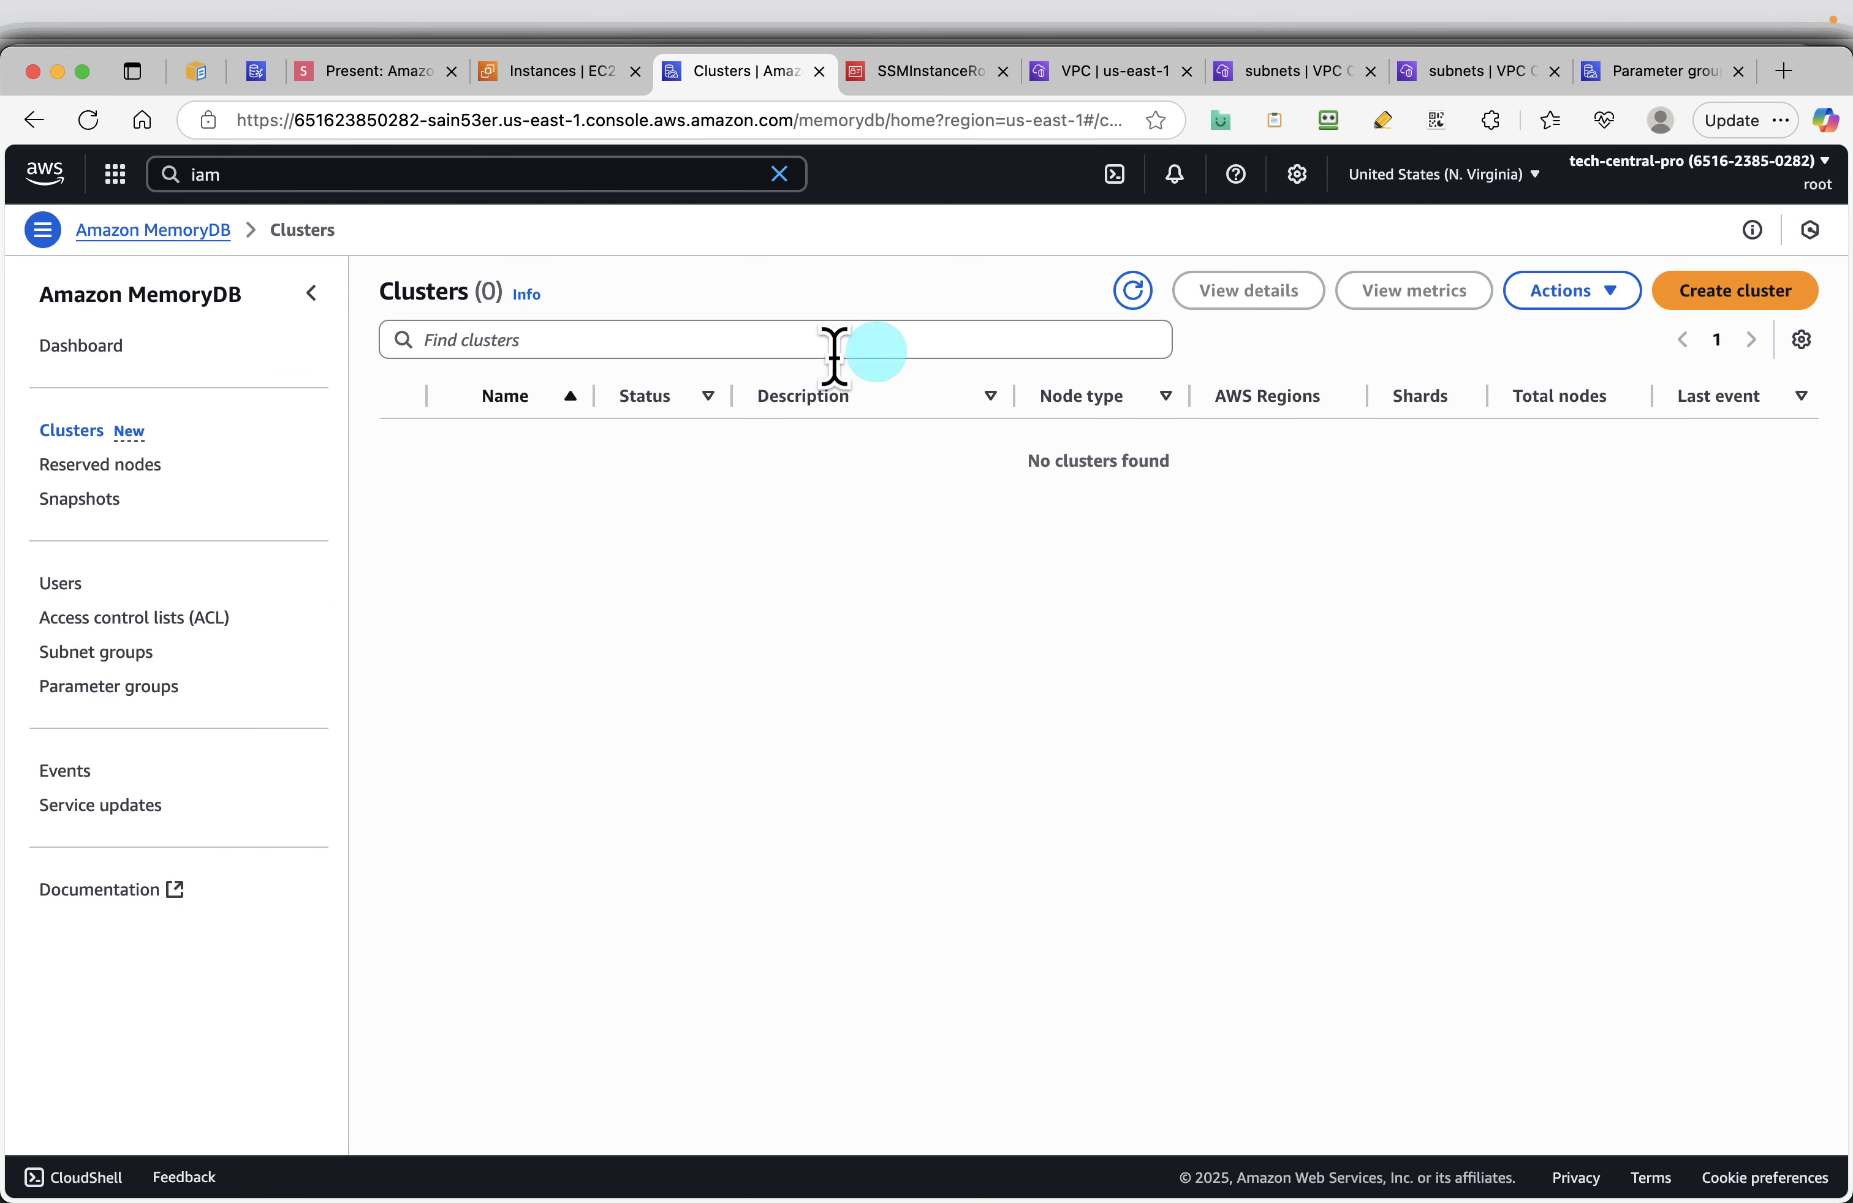
# Delete memorydb-demo-subnet-group from the MemoryDB subnet groups, entering delete as the confirmation text
pyautogui.click(93, 653)
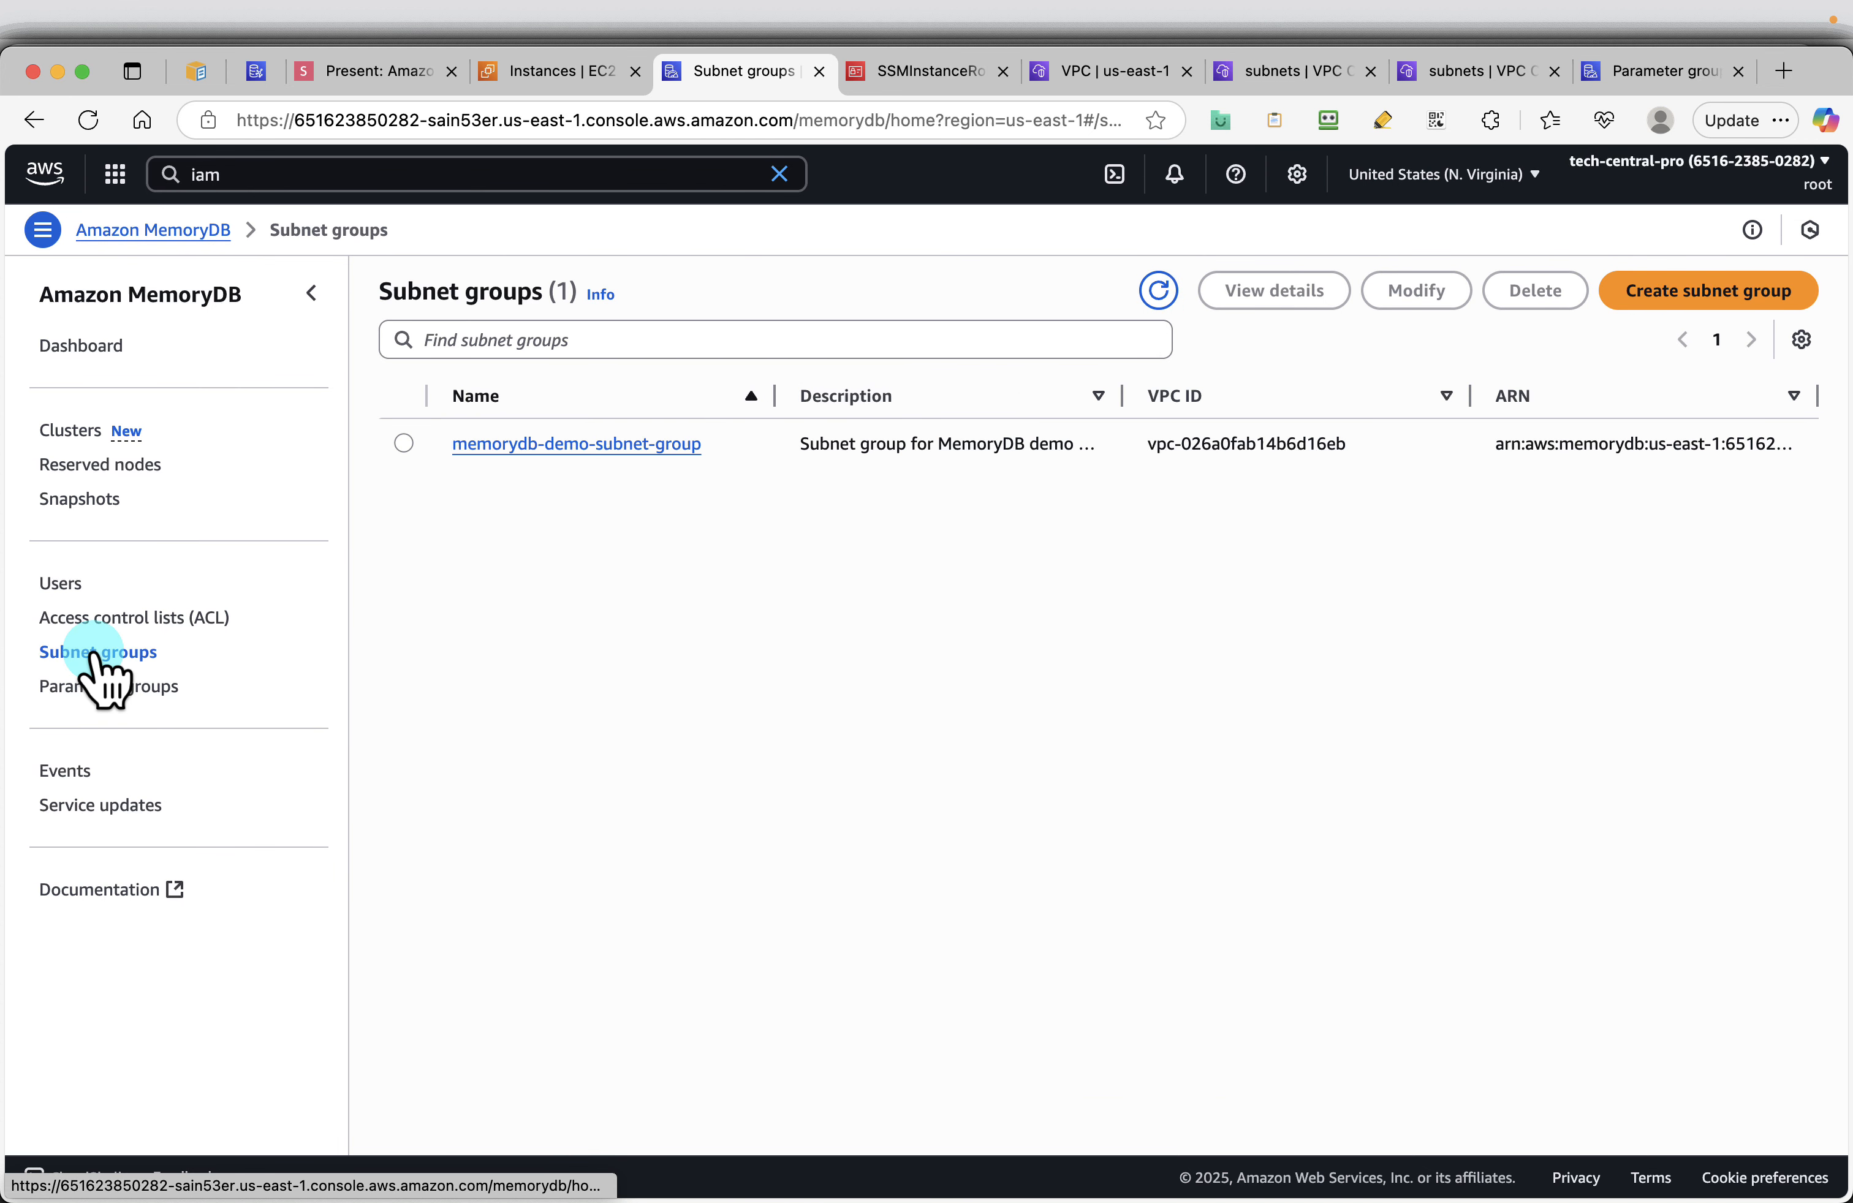
pyautogui.click(405, 445)
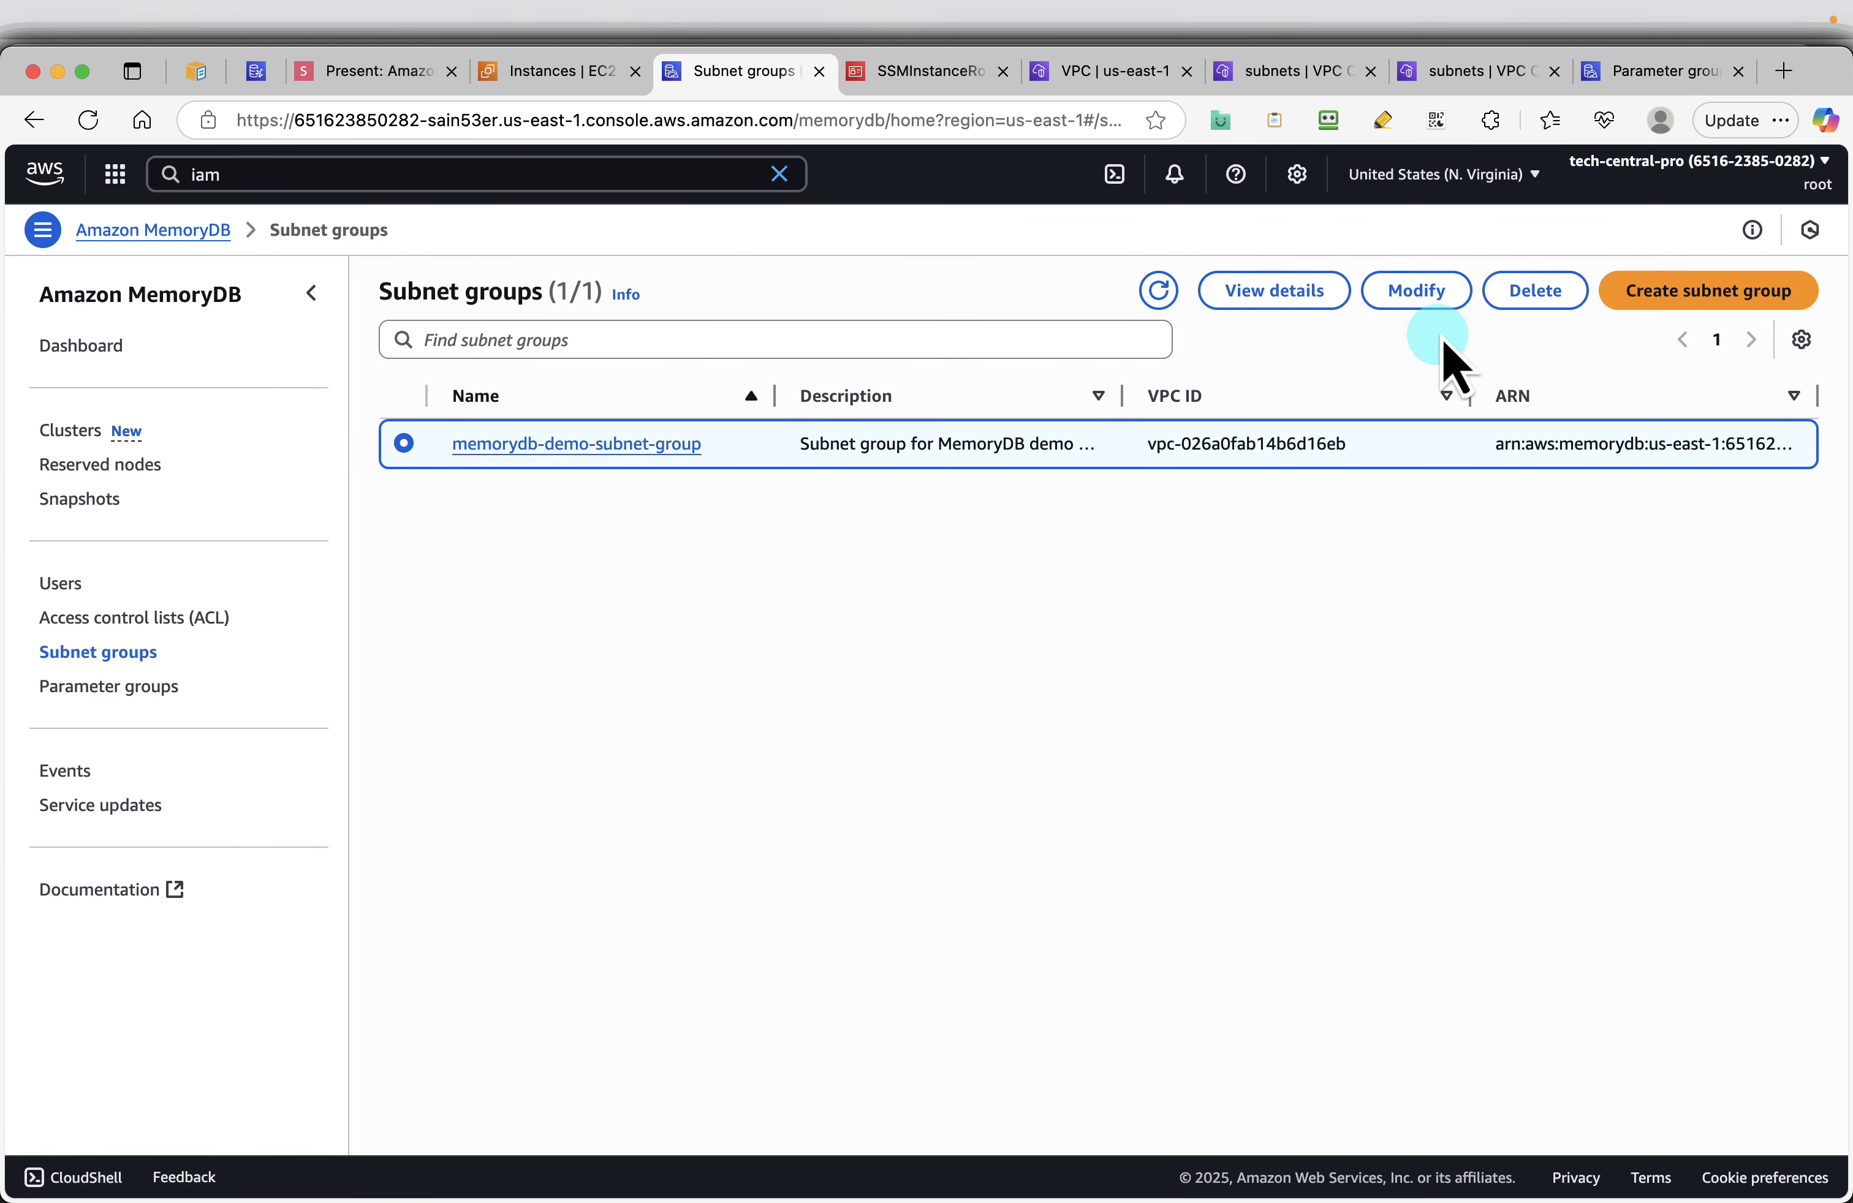
pyautogui.click(1512, 298)
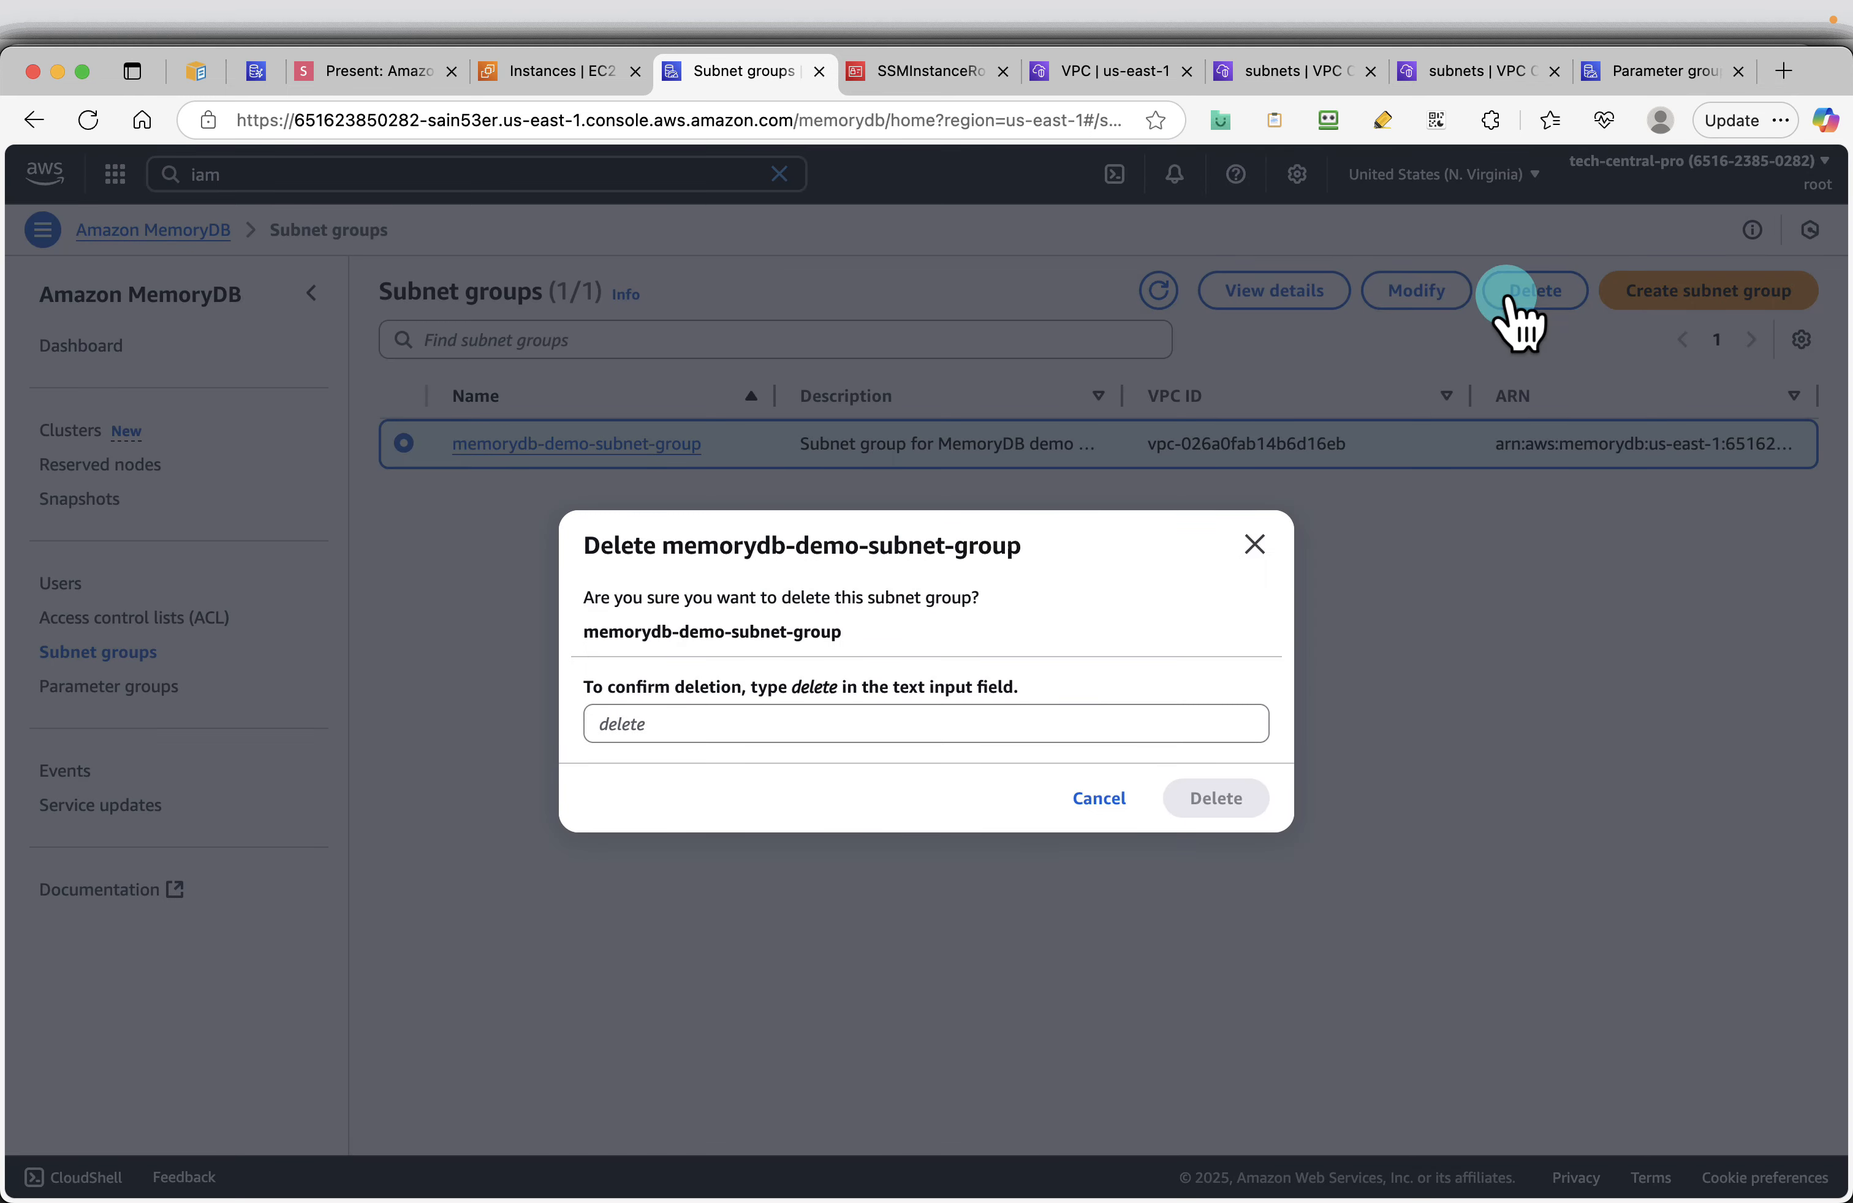
pyautogui.click(678, 715)
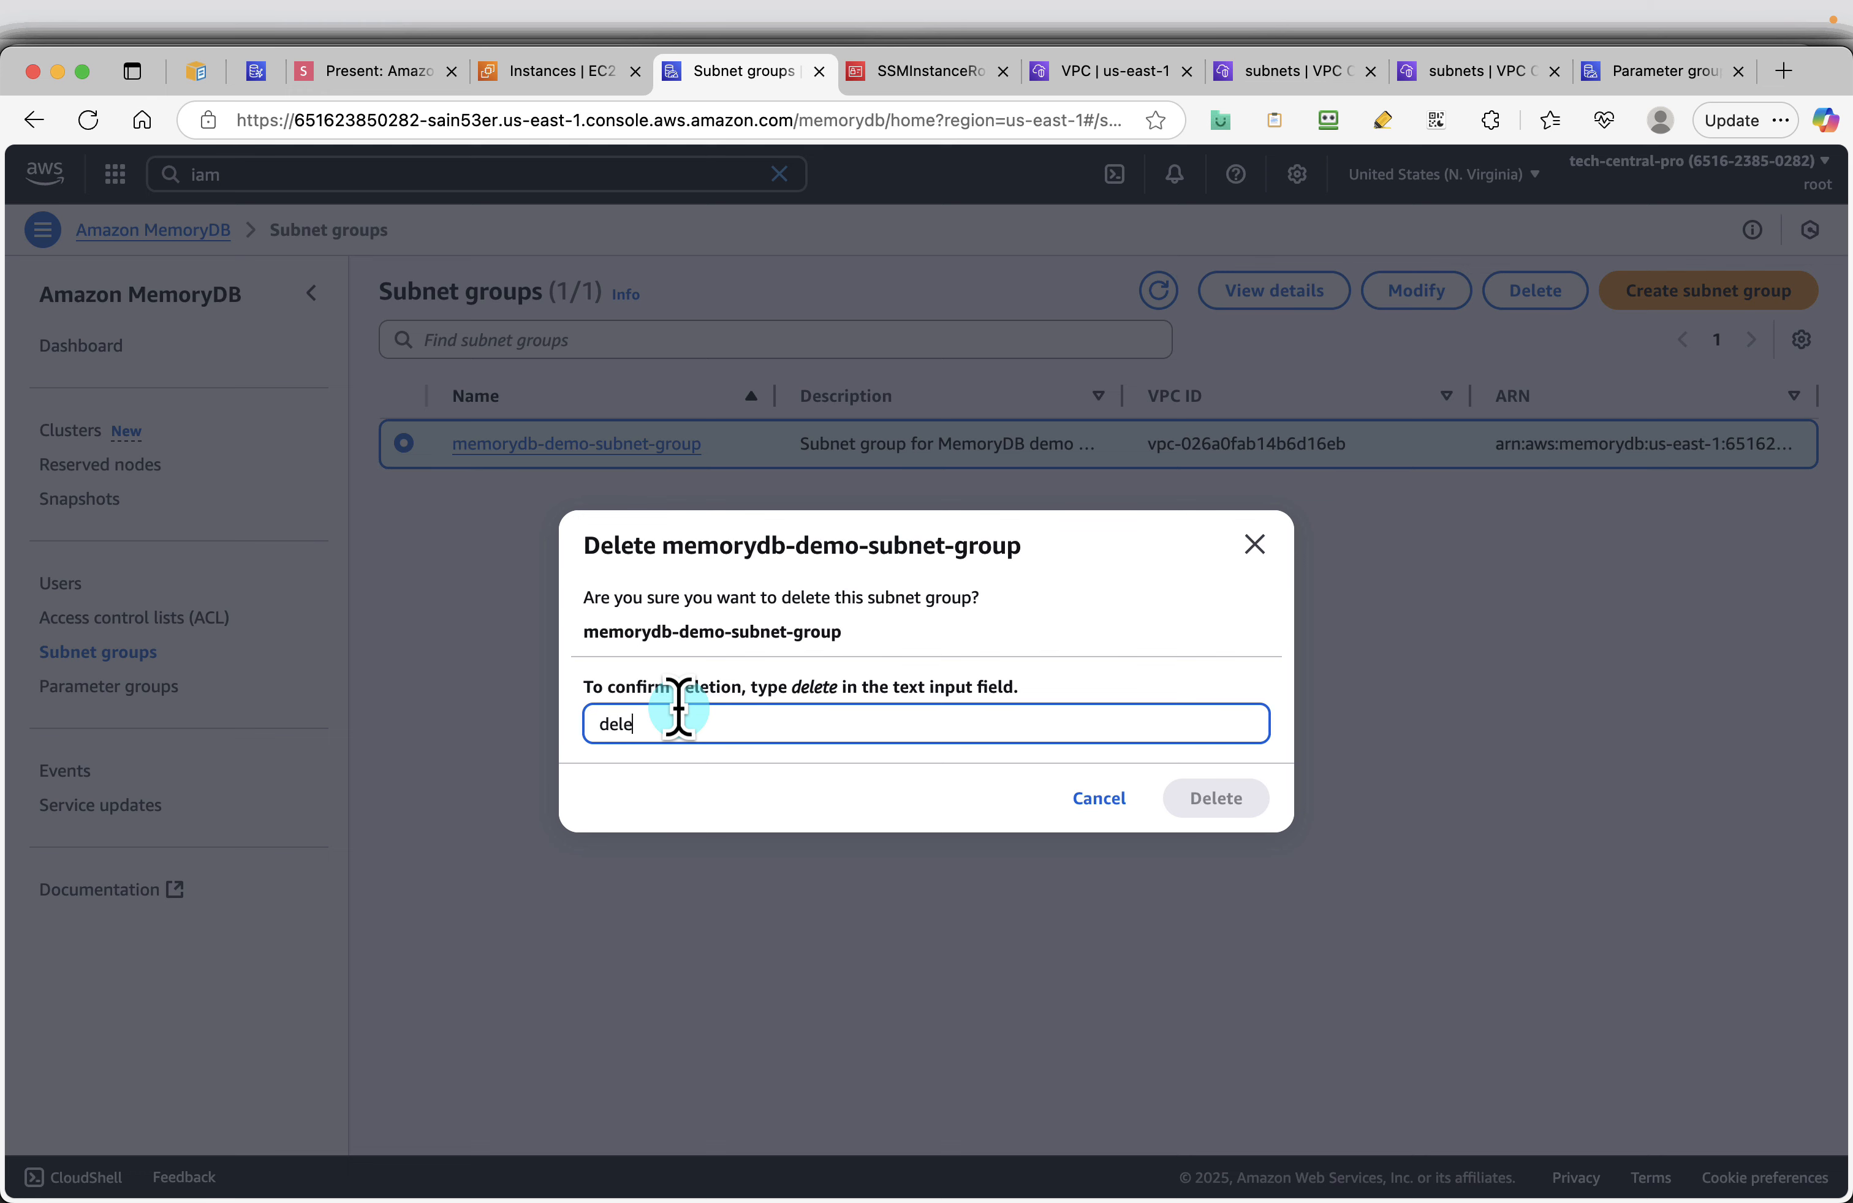
pyautogui.write('delete')
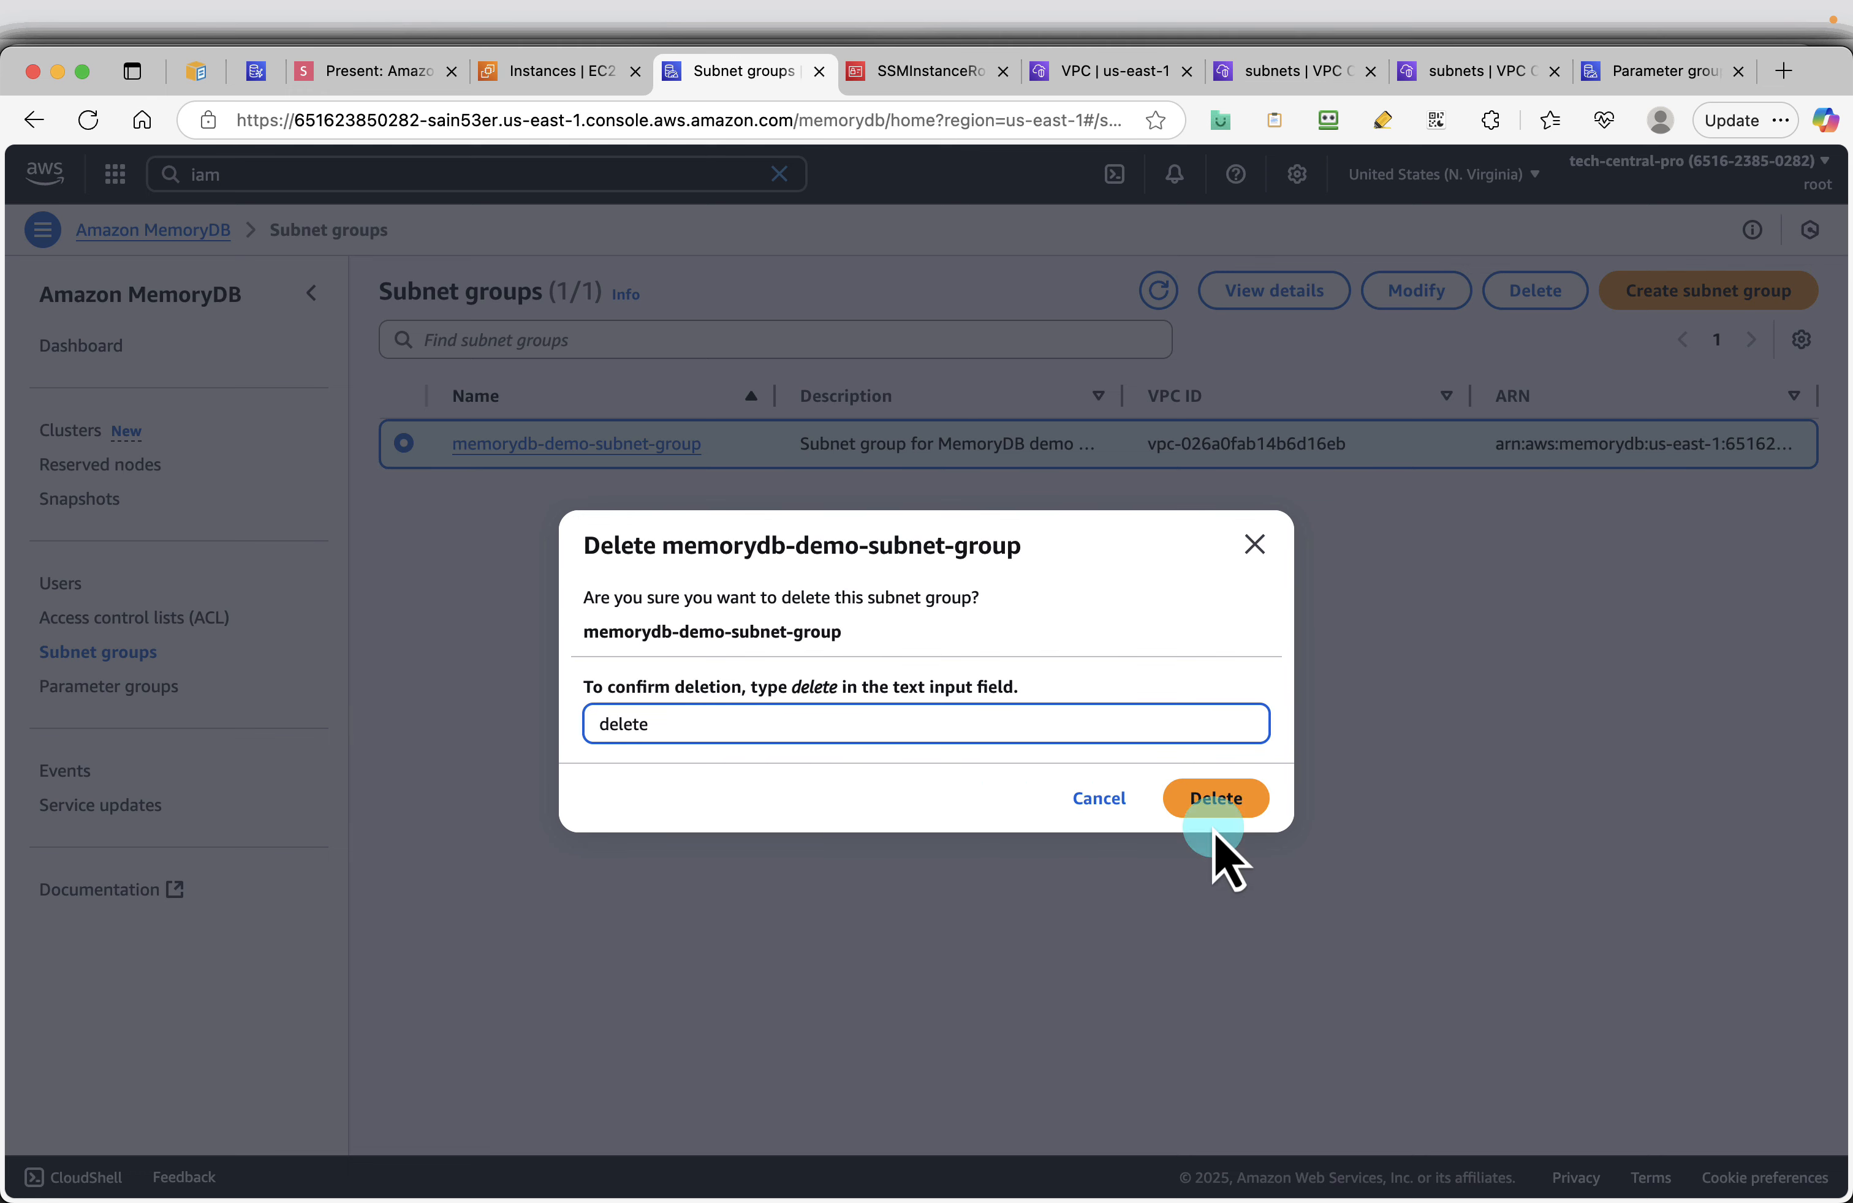
pyautogui.click(1219, 801)
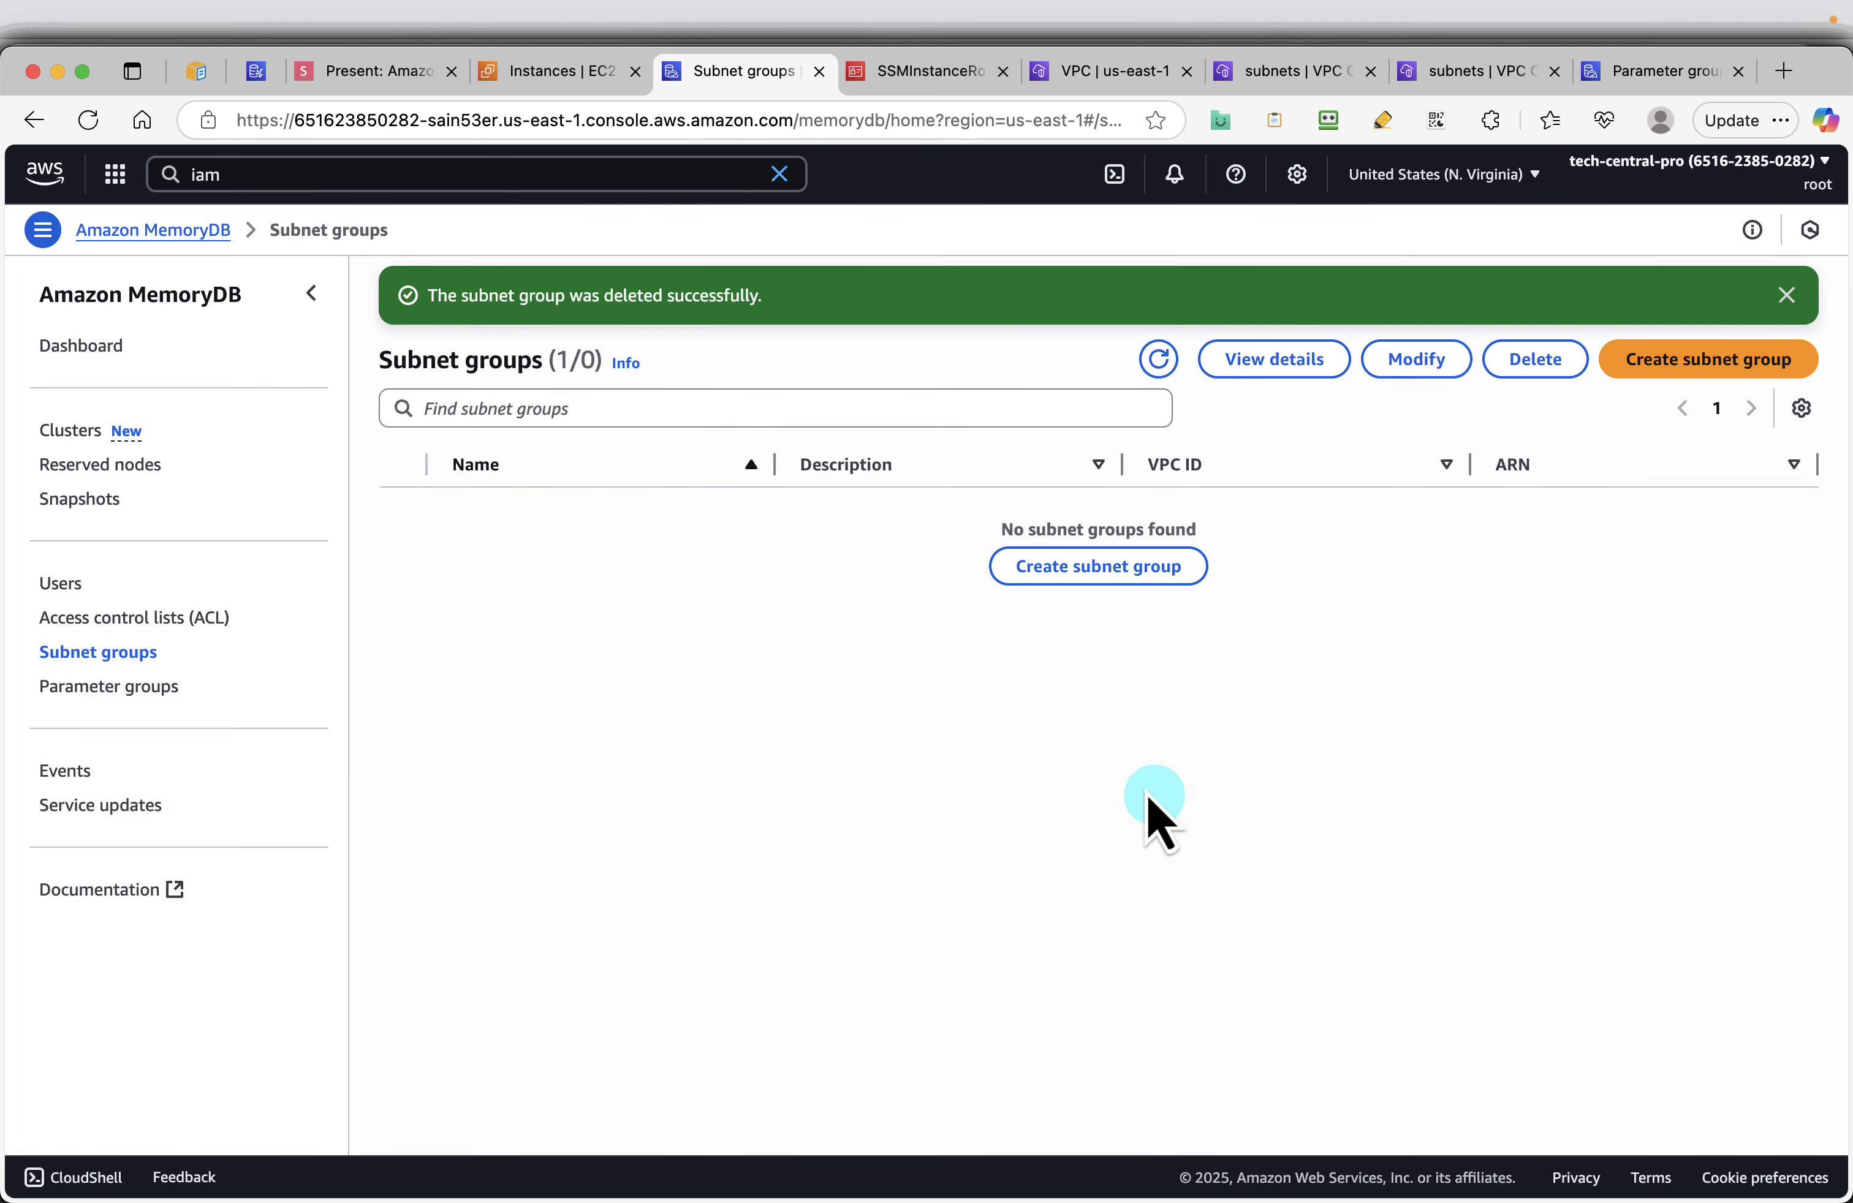
# Return to the presentation and advance it to the Delete Parameter Group slide
pyautogui.click(344, 74)
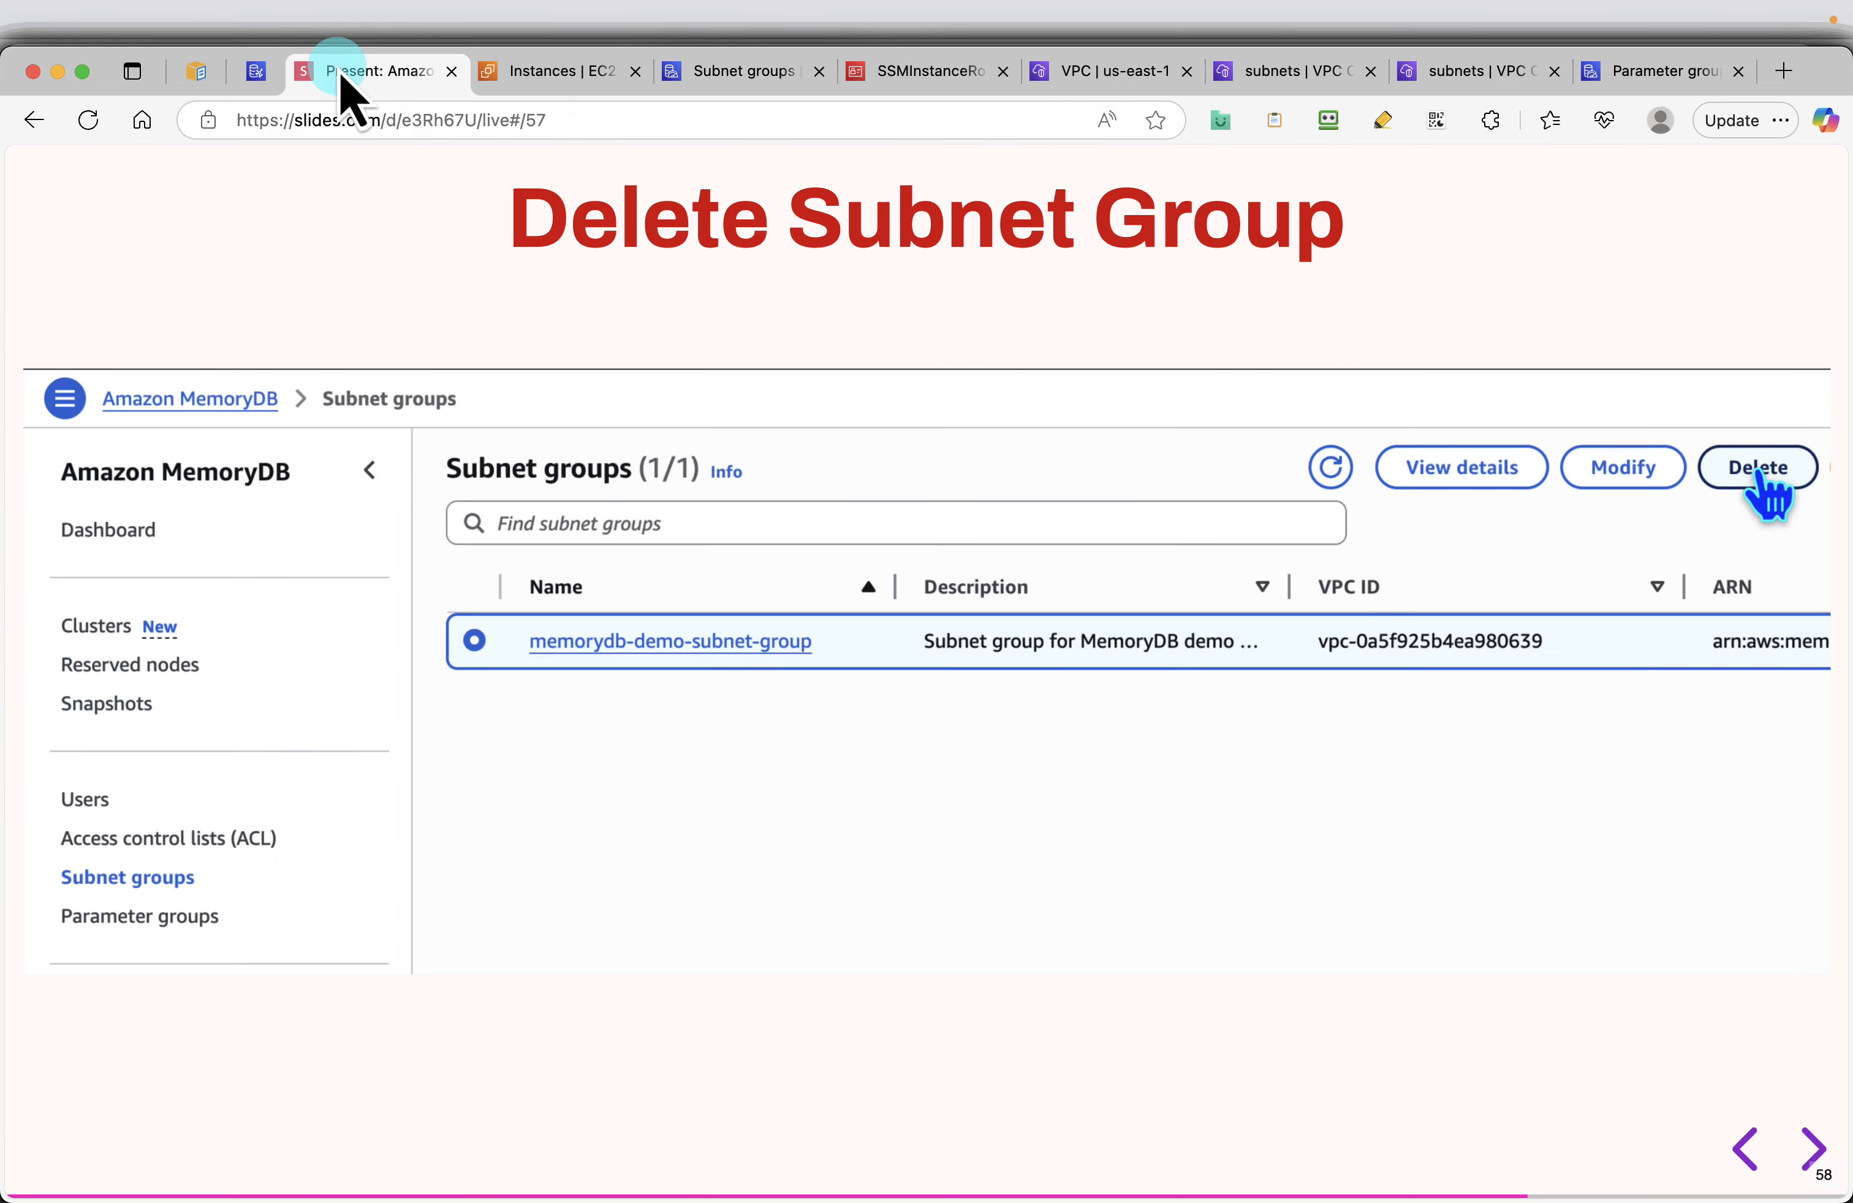
pyautogui.press('Right')
pyautogui.press('Right')
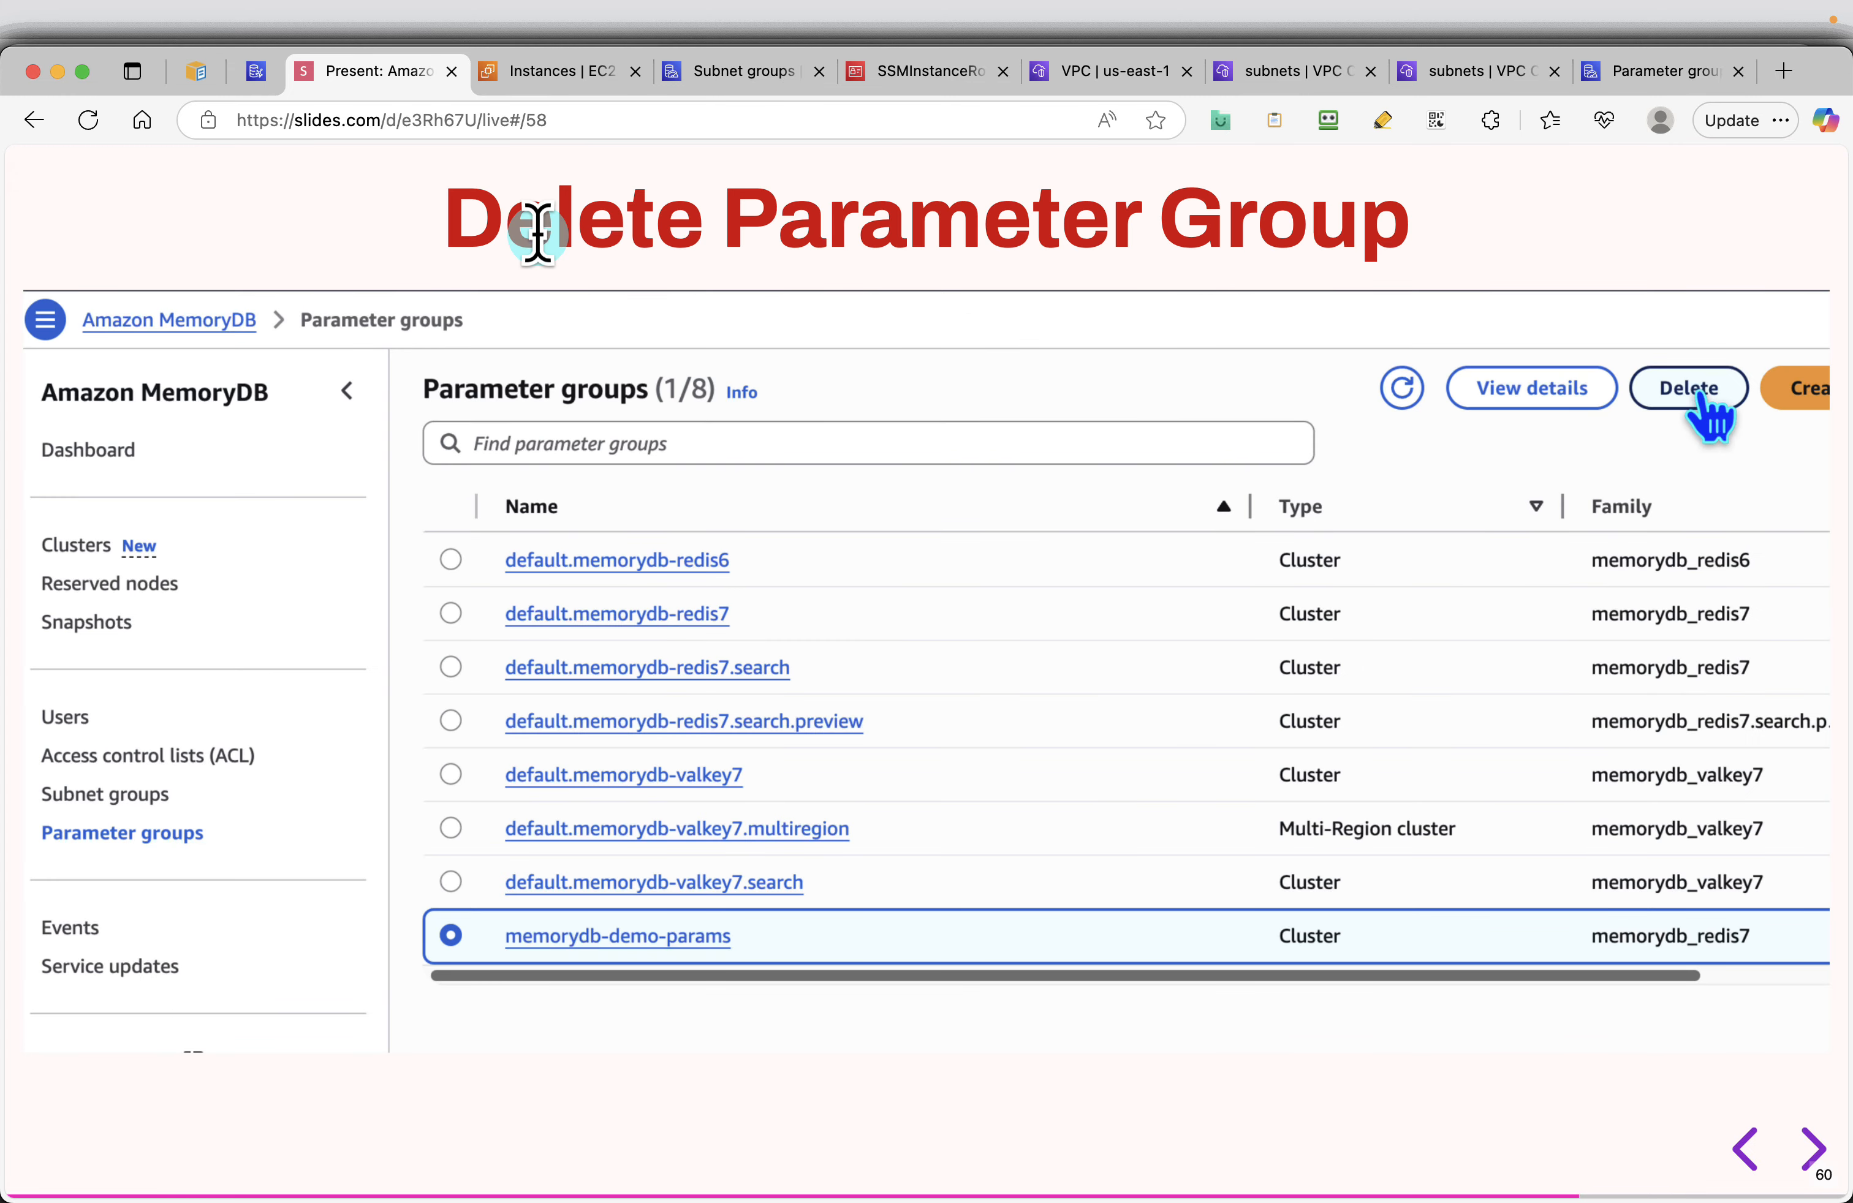
# Delete the memorydb-demo-params parameter group from the MemoryDB parameter groups, entering delete as the confirmation text
pyautogui.click(746, 74)
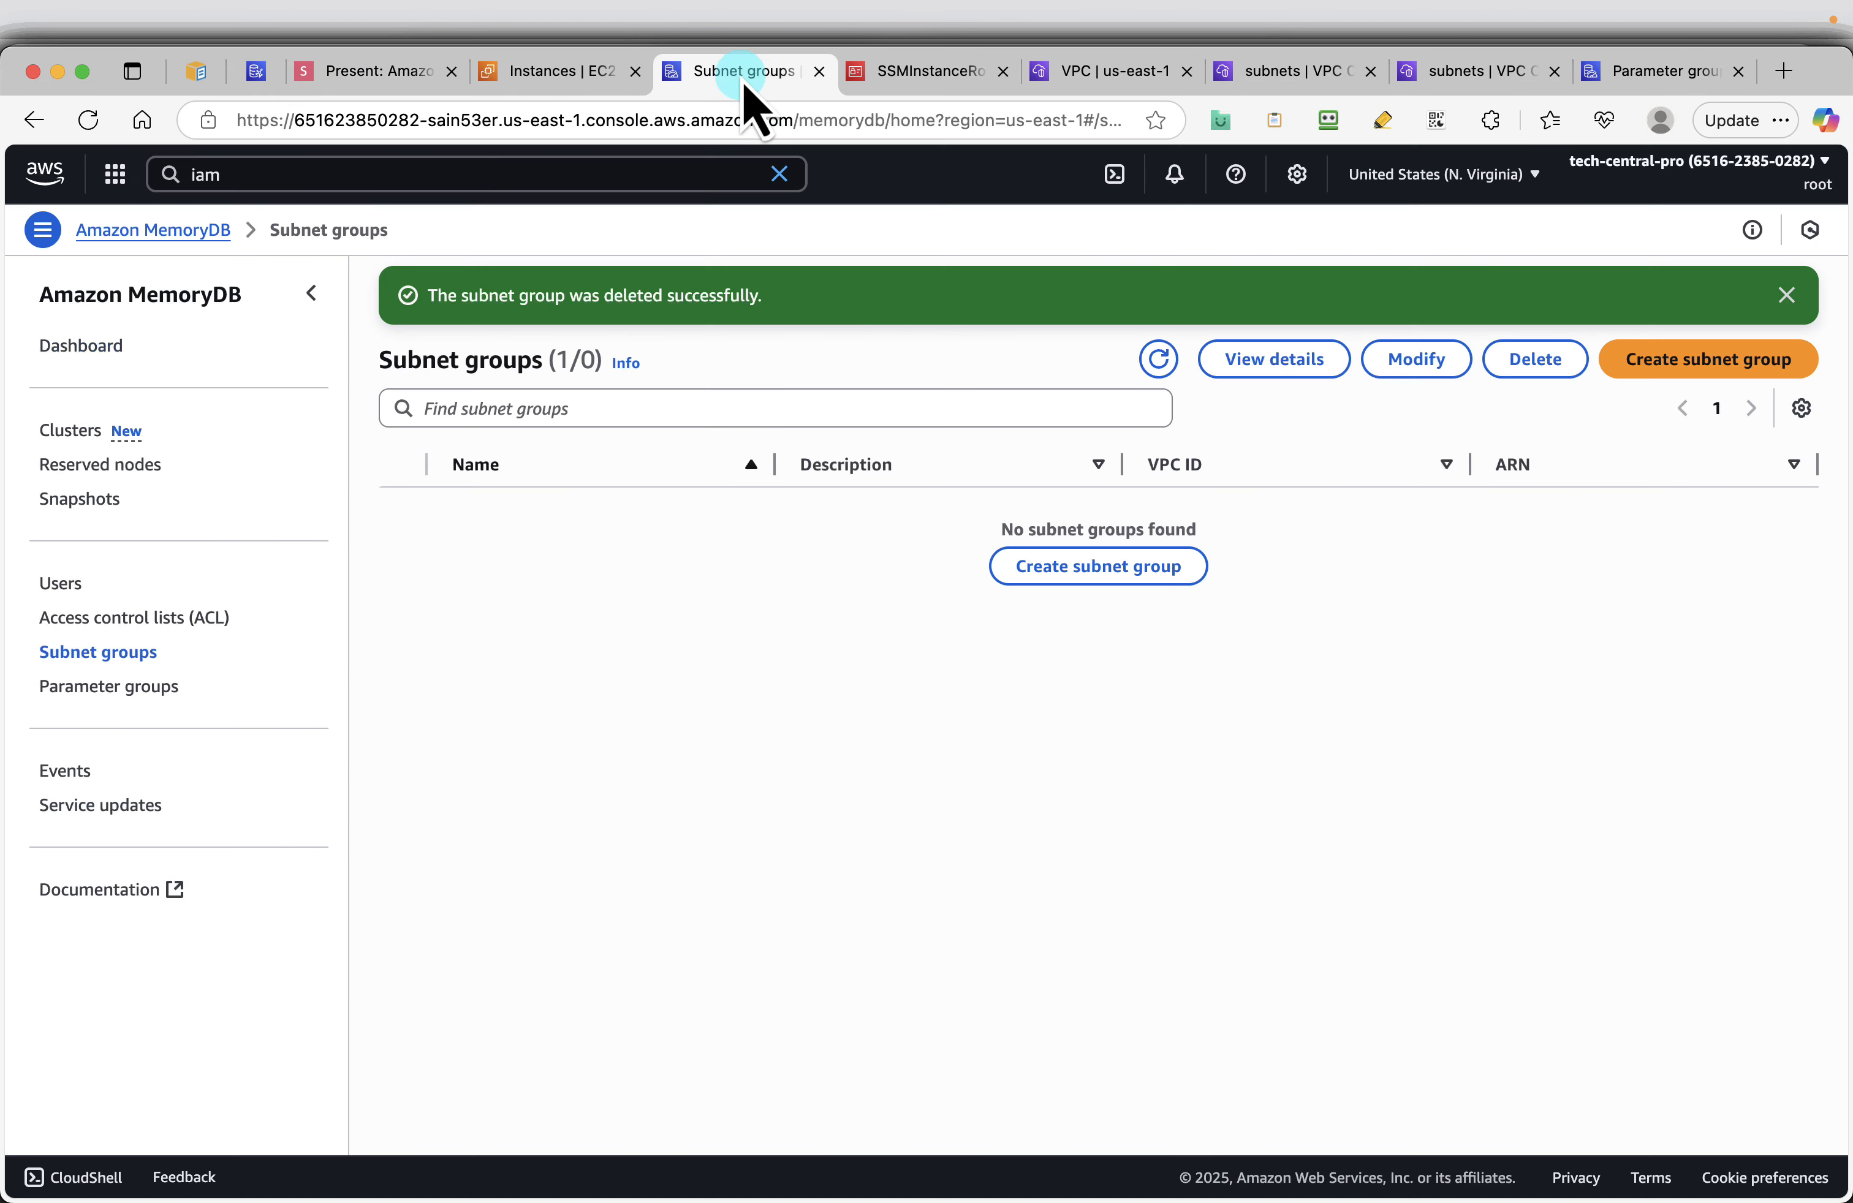
pyautogui.click(128, 692)
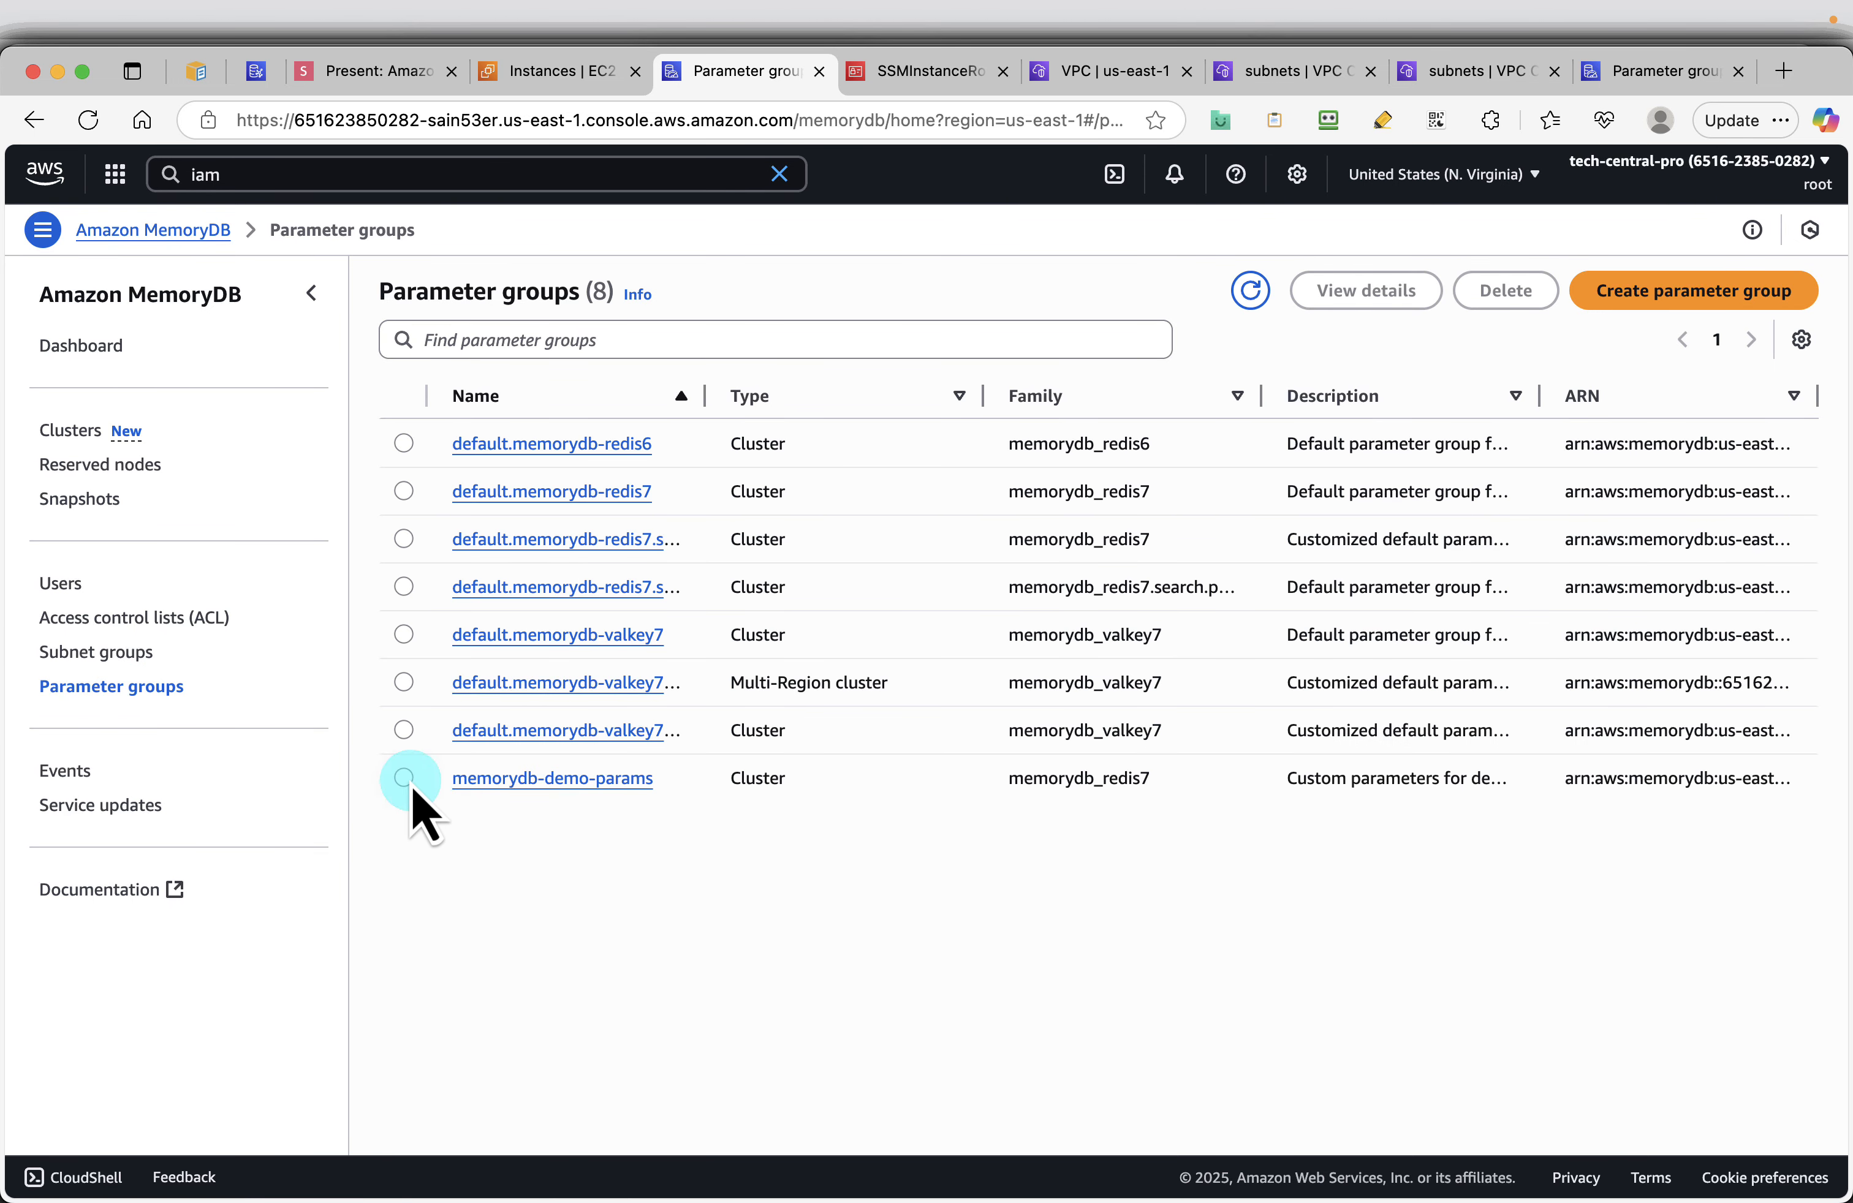
pyautogui.click(404, 778)
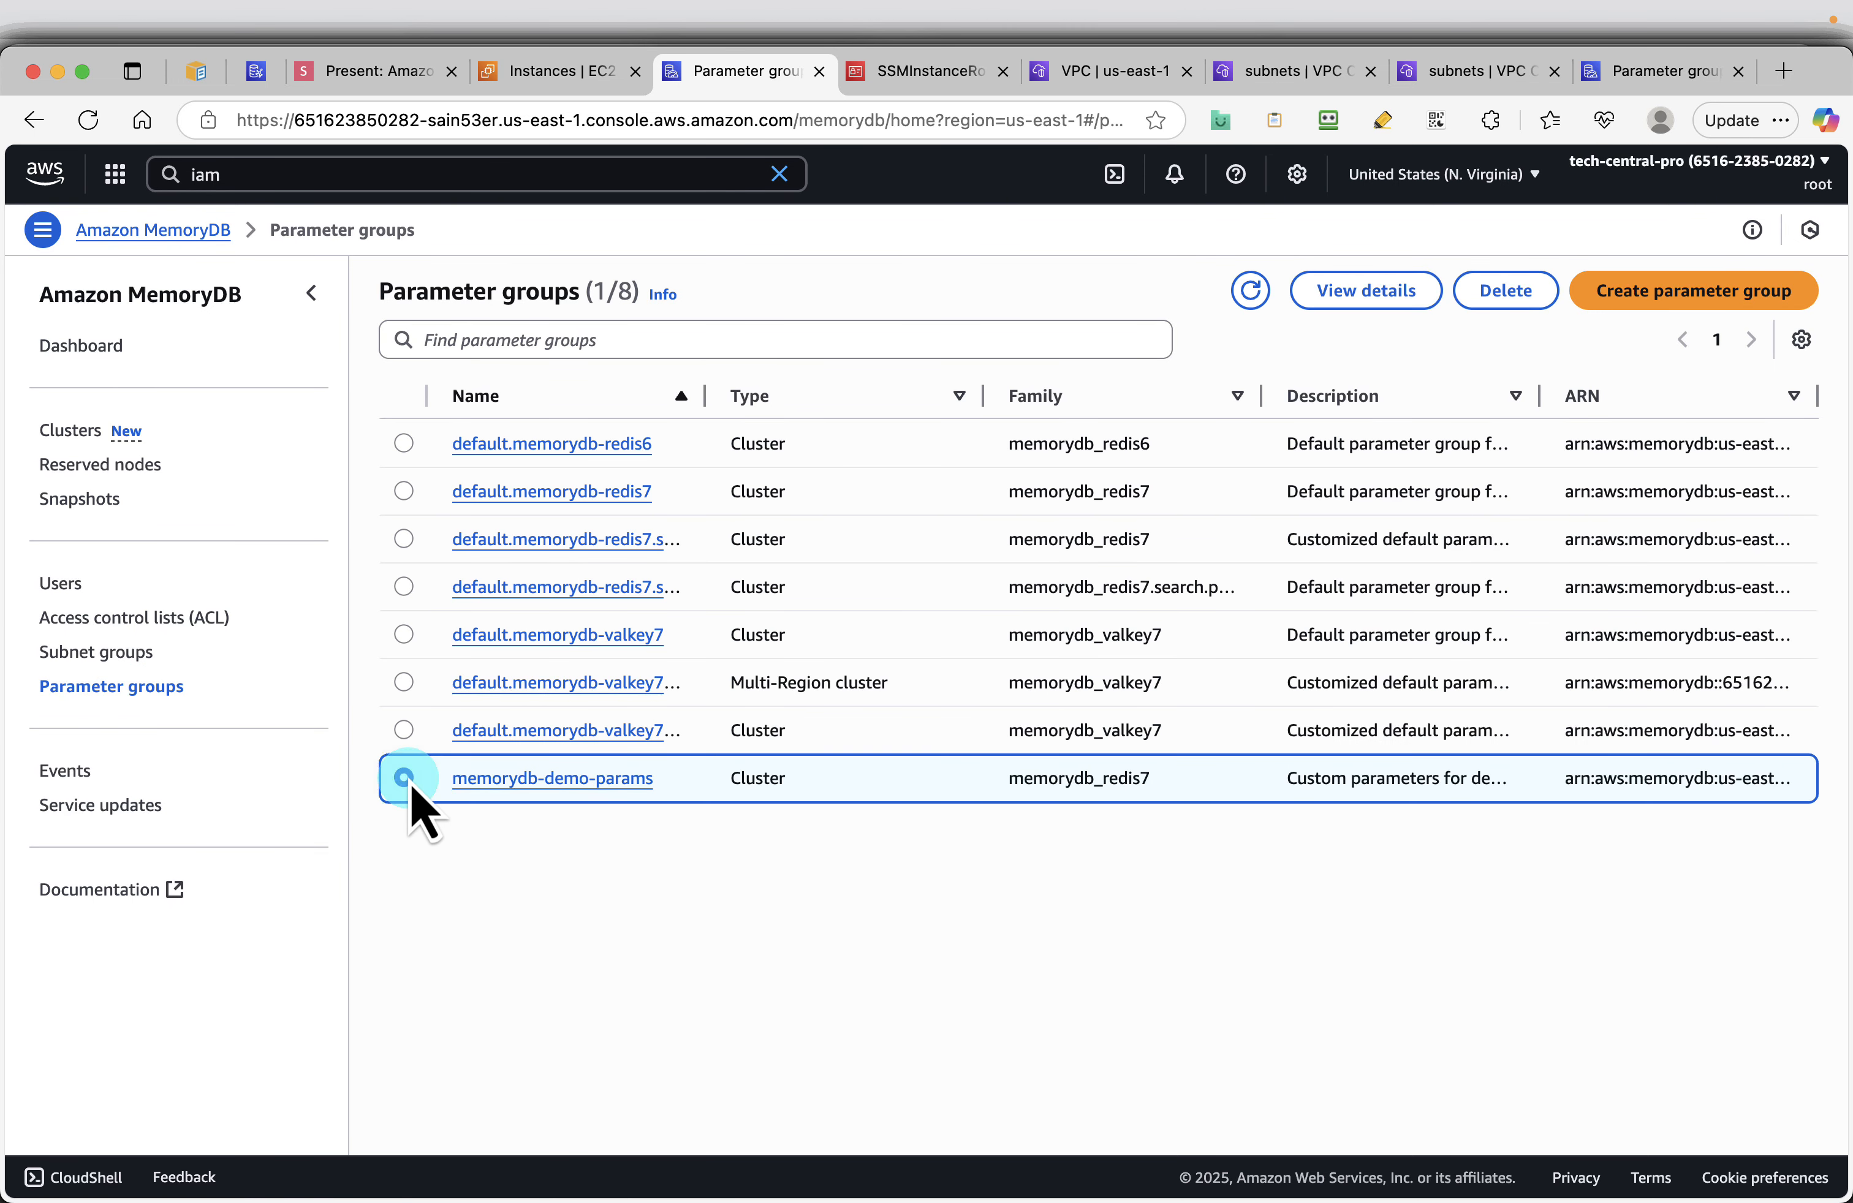
pyautogui.click(1524, 293)
pyautogui.click(644, 715)
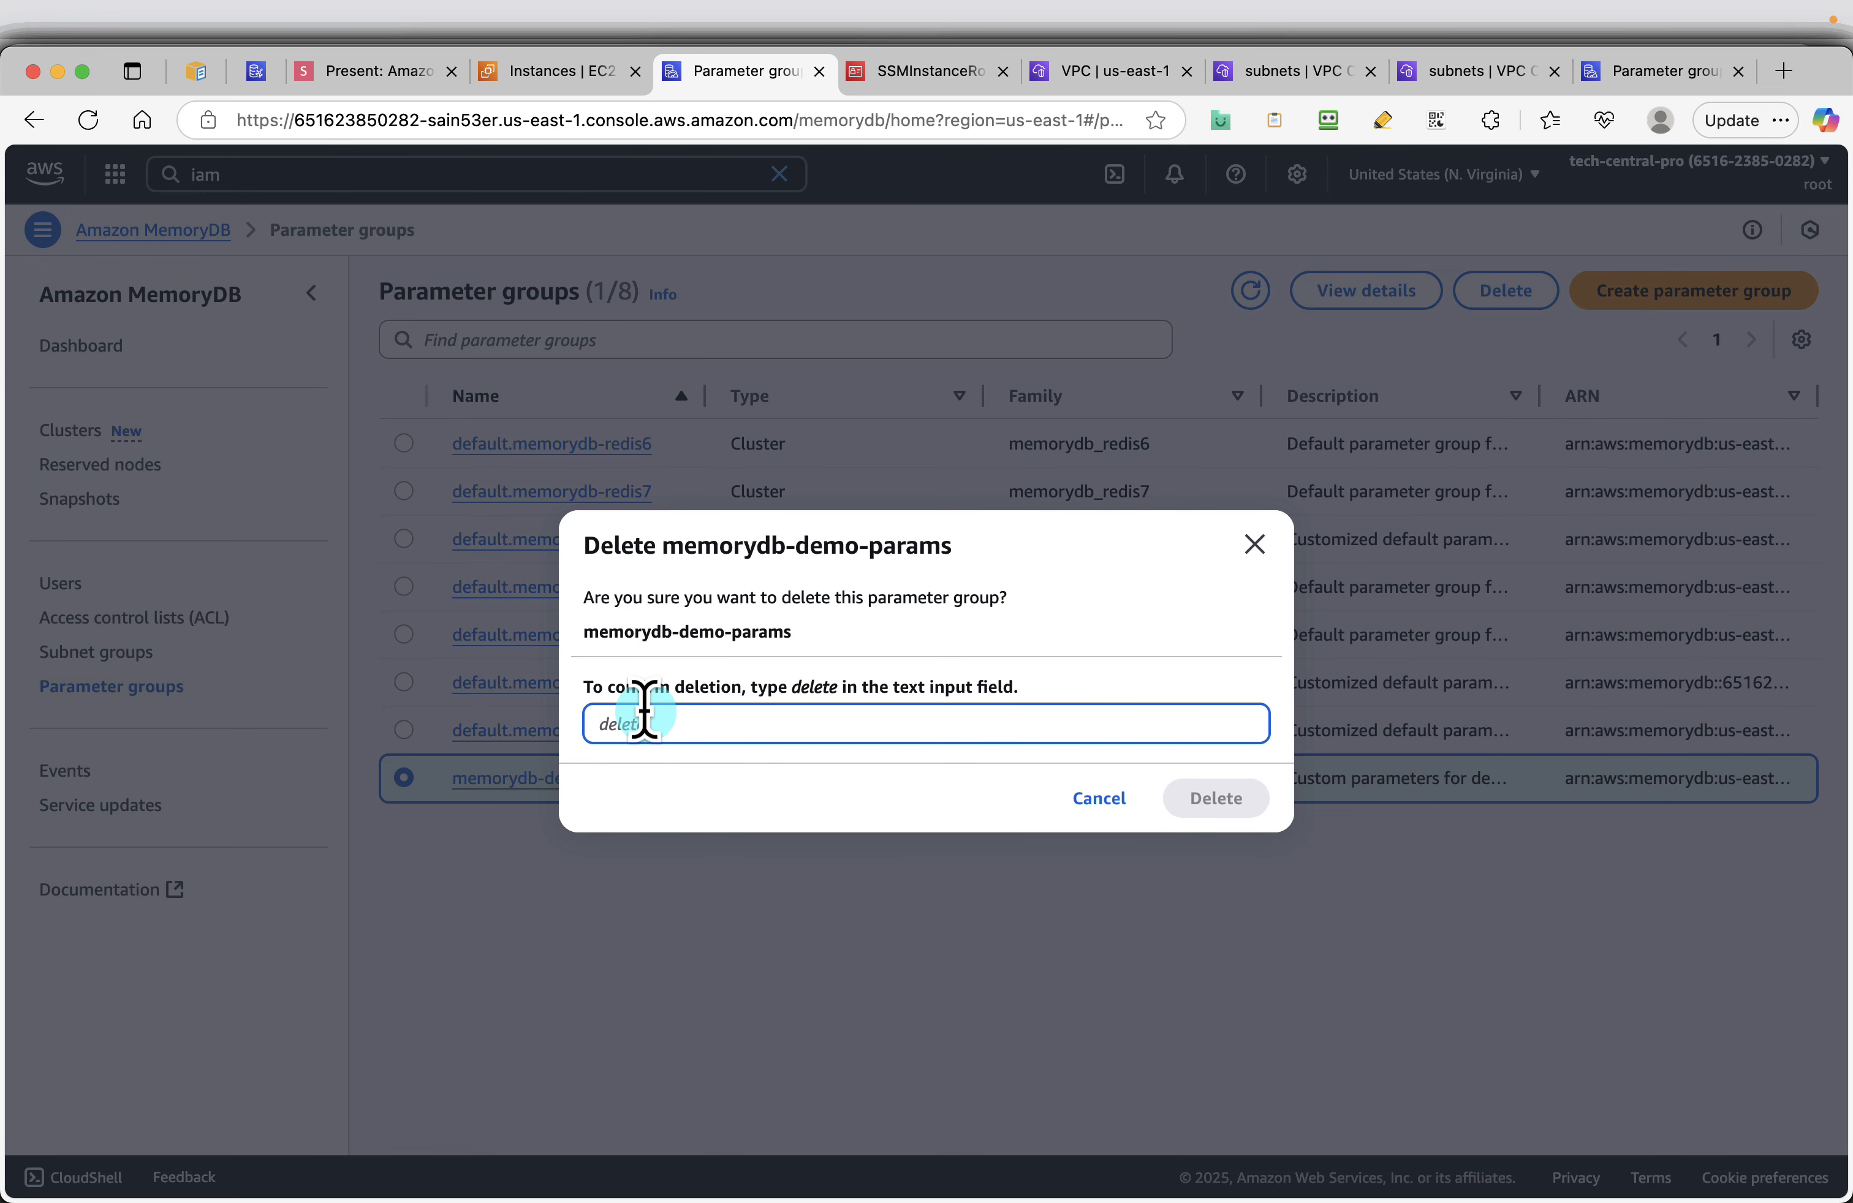
pyautogui.write('delet')
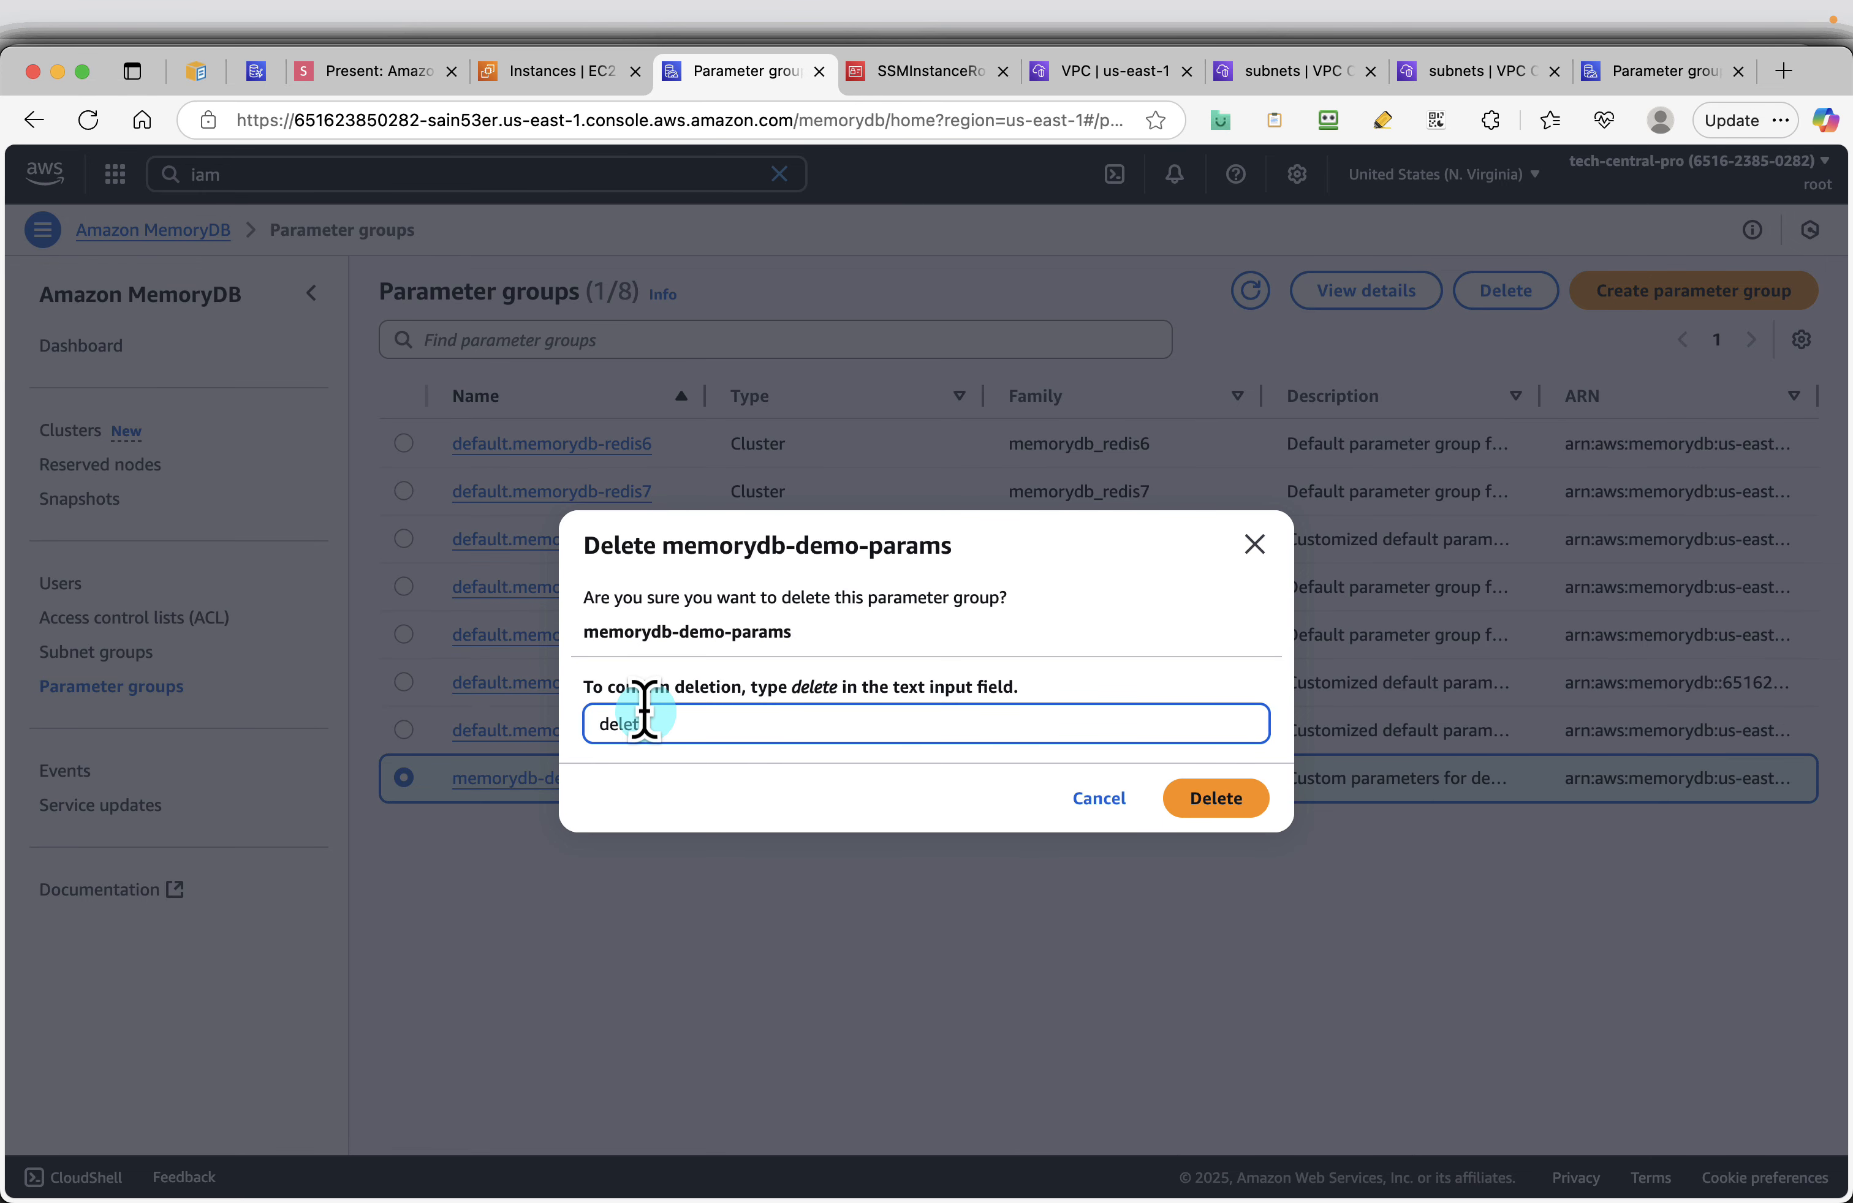
pyautogui.write('e')
pyautogui.click(1210, 805)
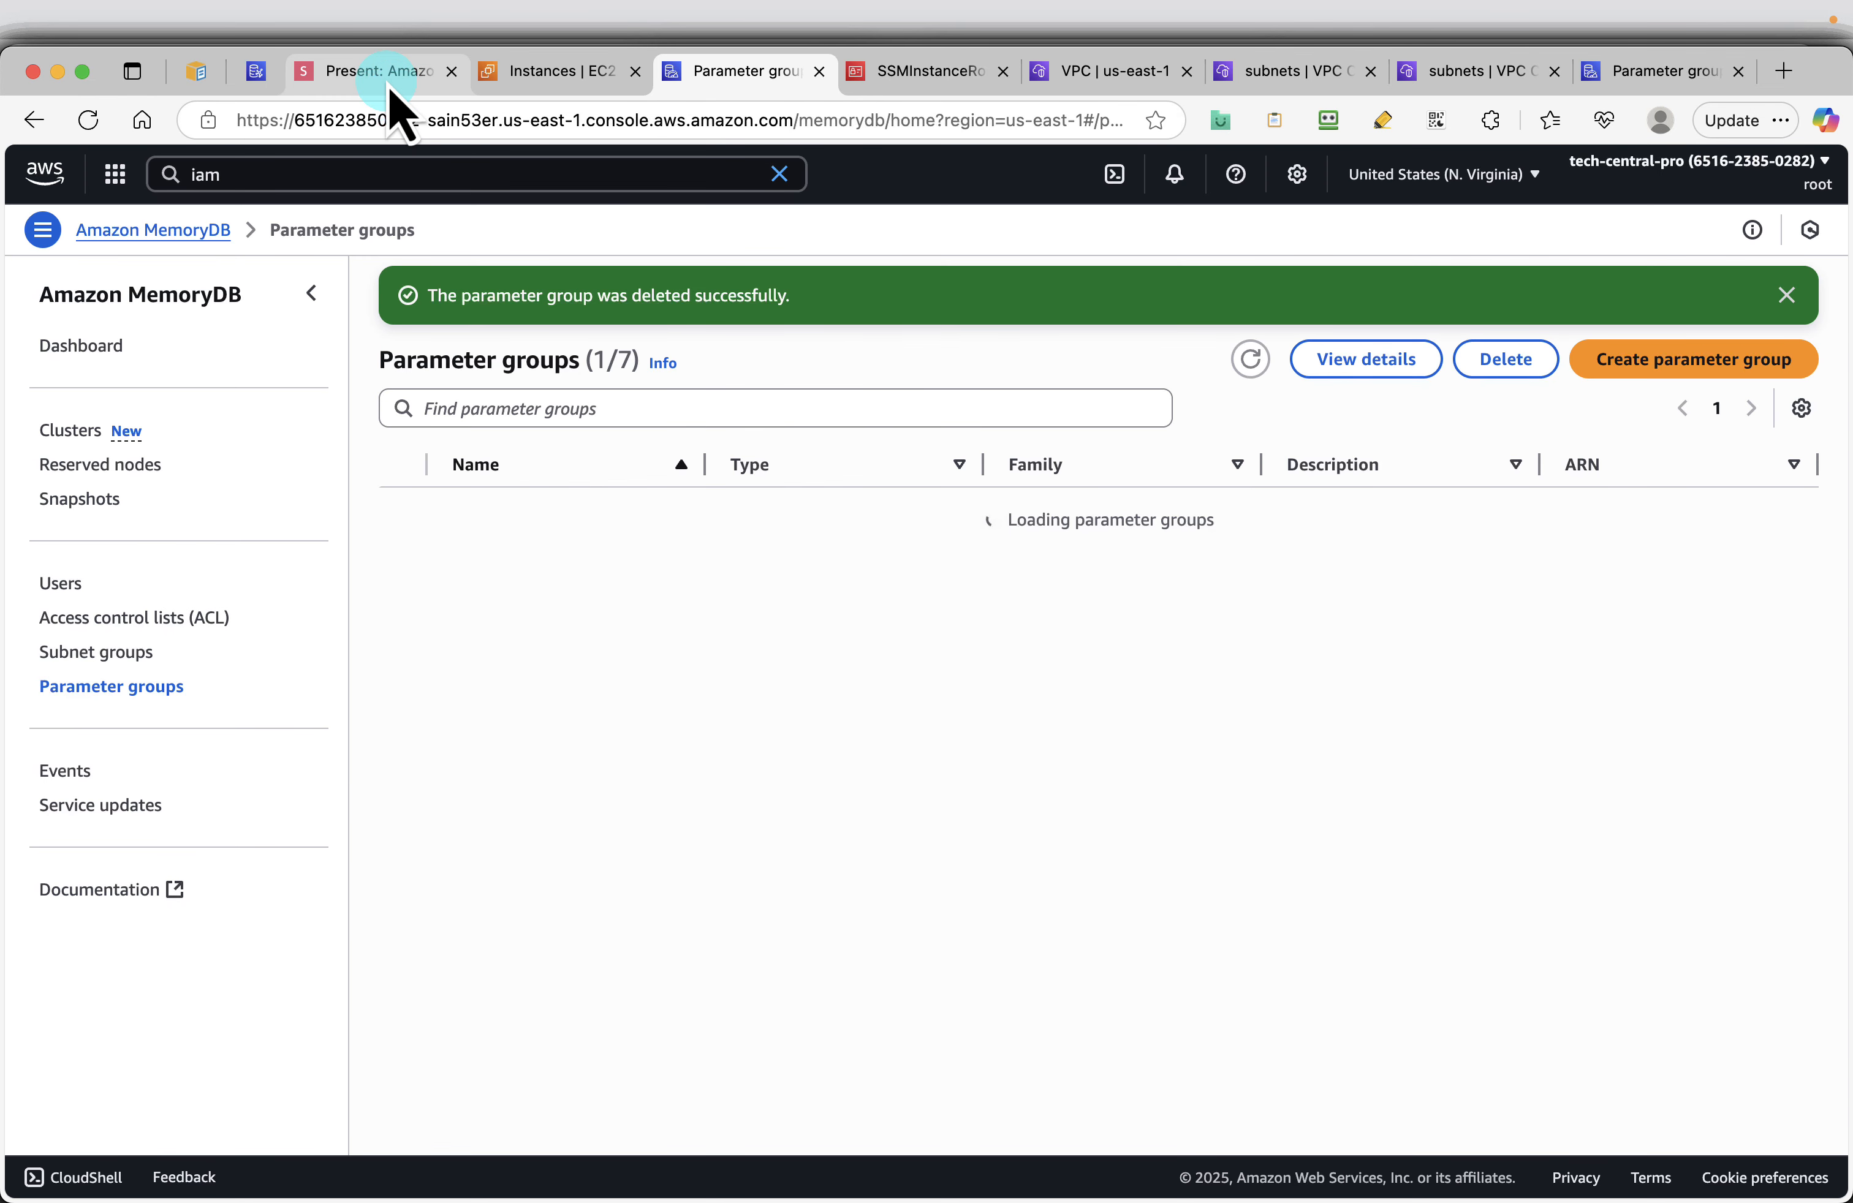
# Return to the presentation and advance it to the Delete VPC slide
pyautogui.click(383, 74)
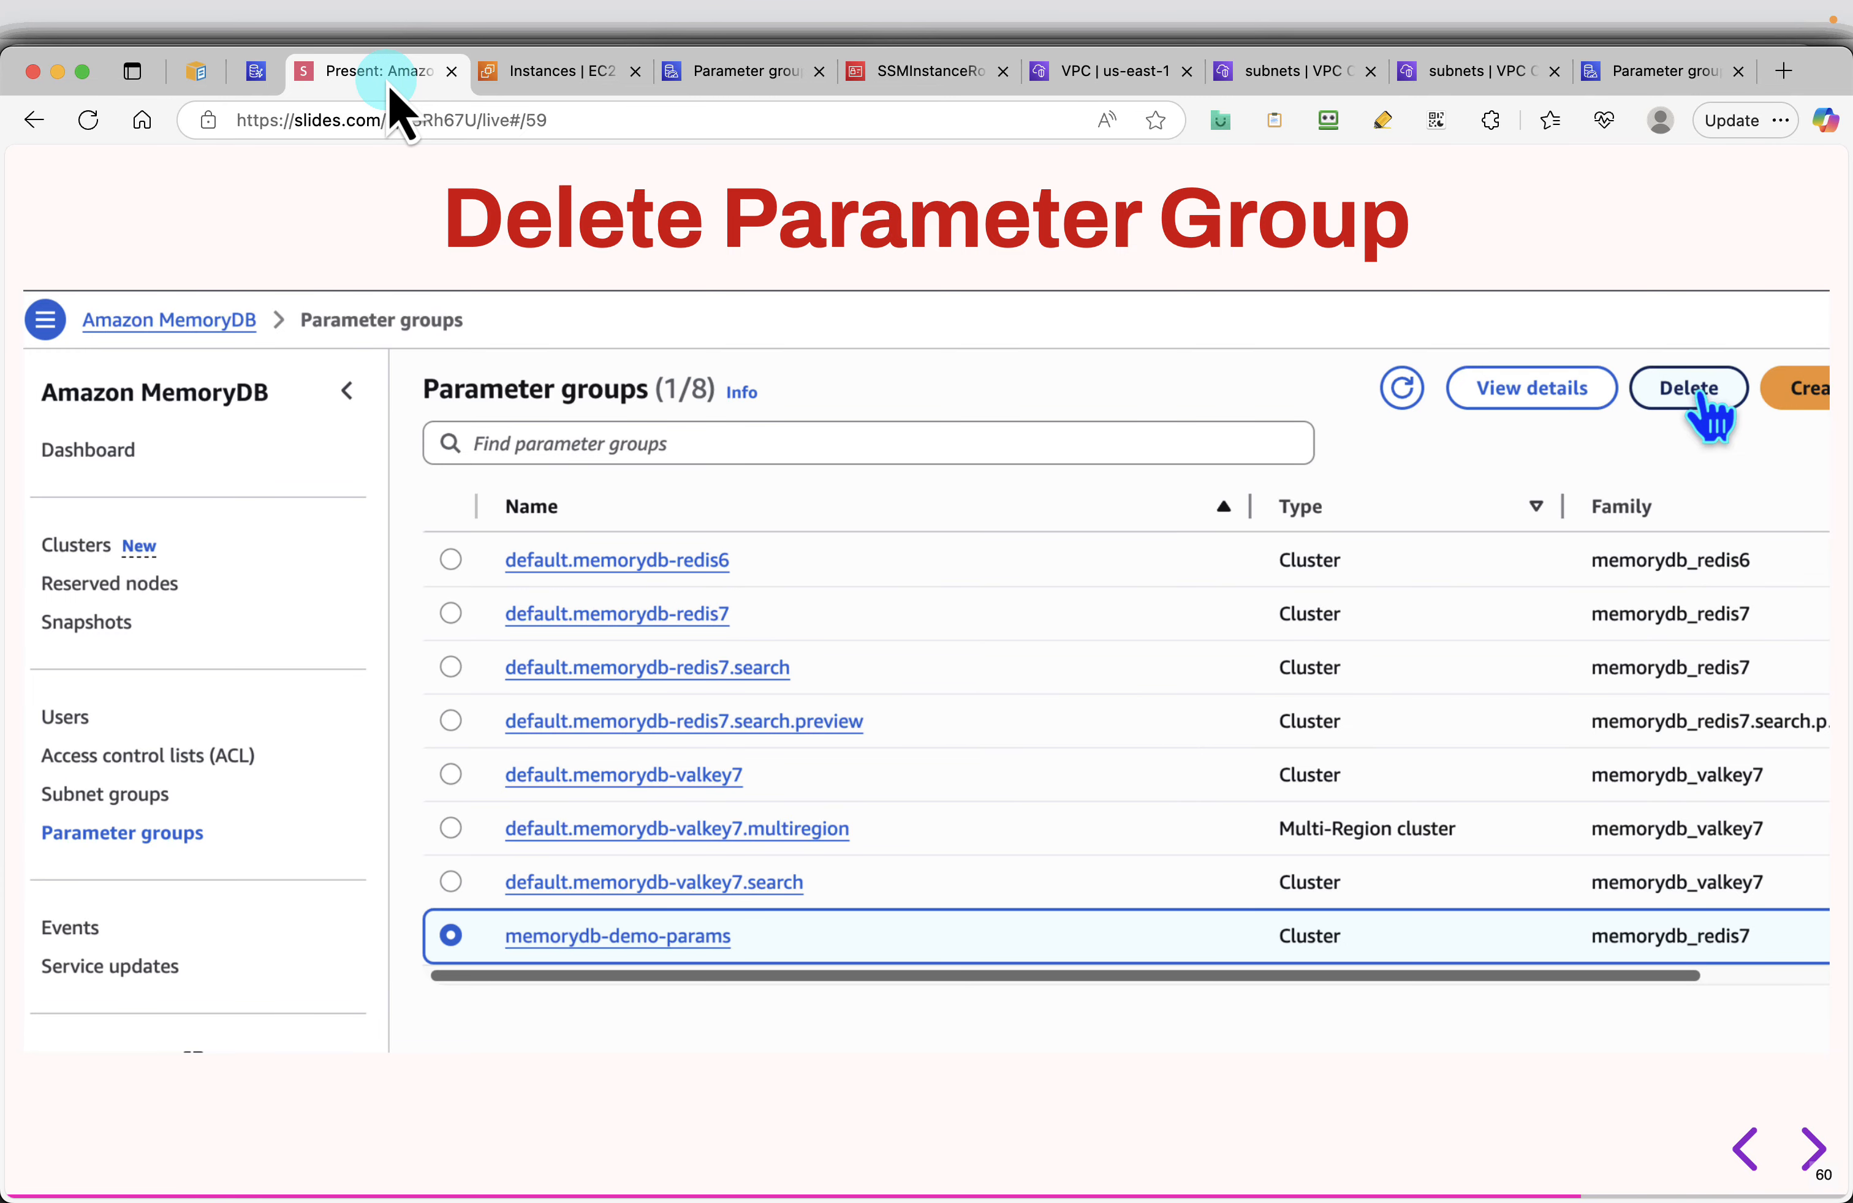
pyautogui.press('Right')
pyautogui.press('Right')
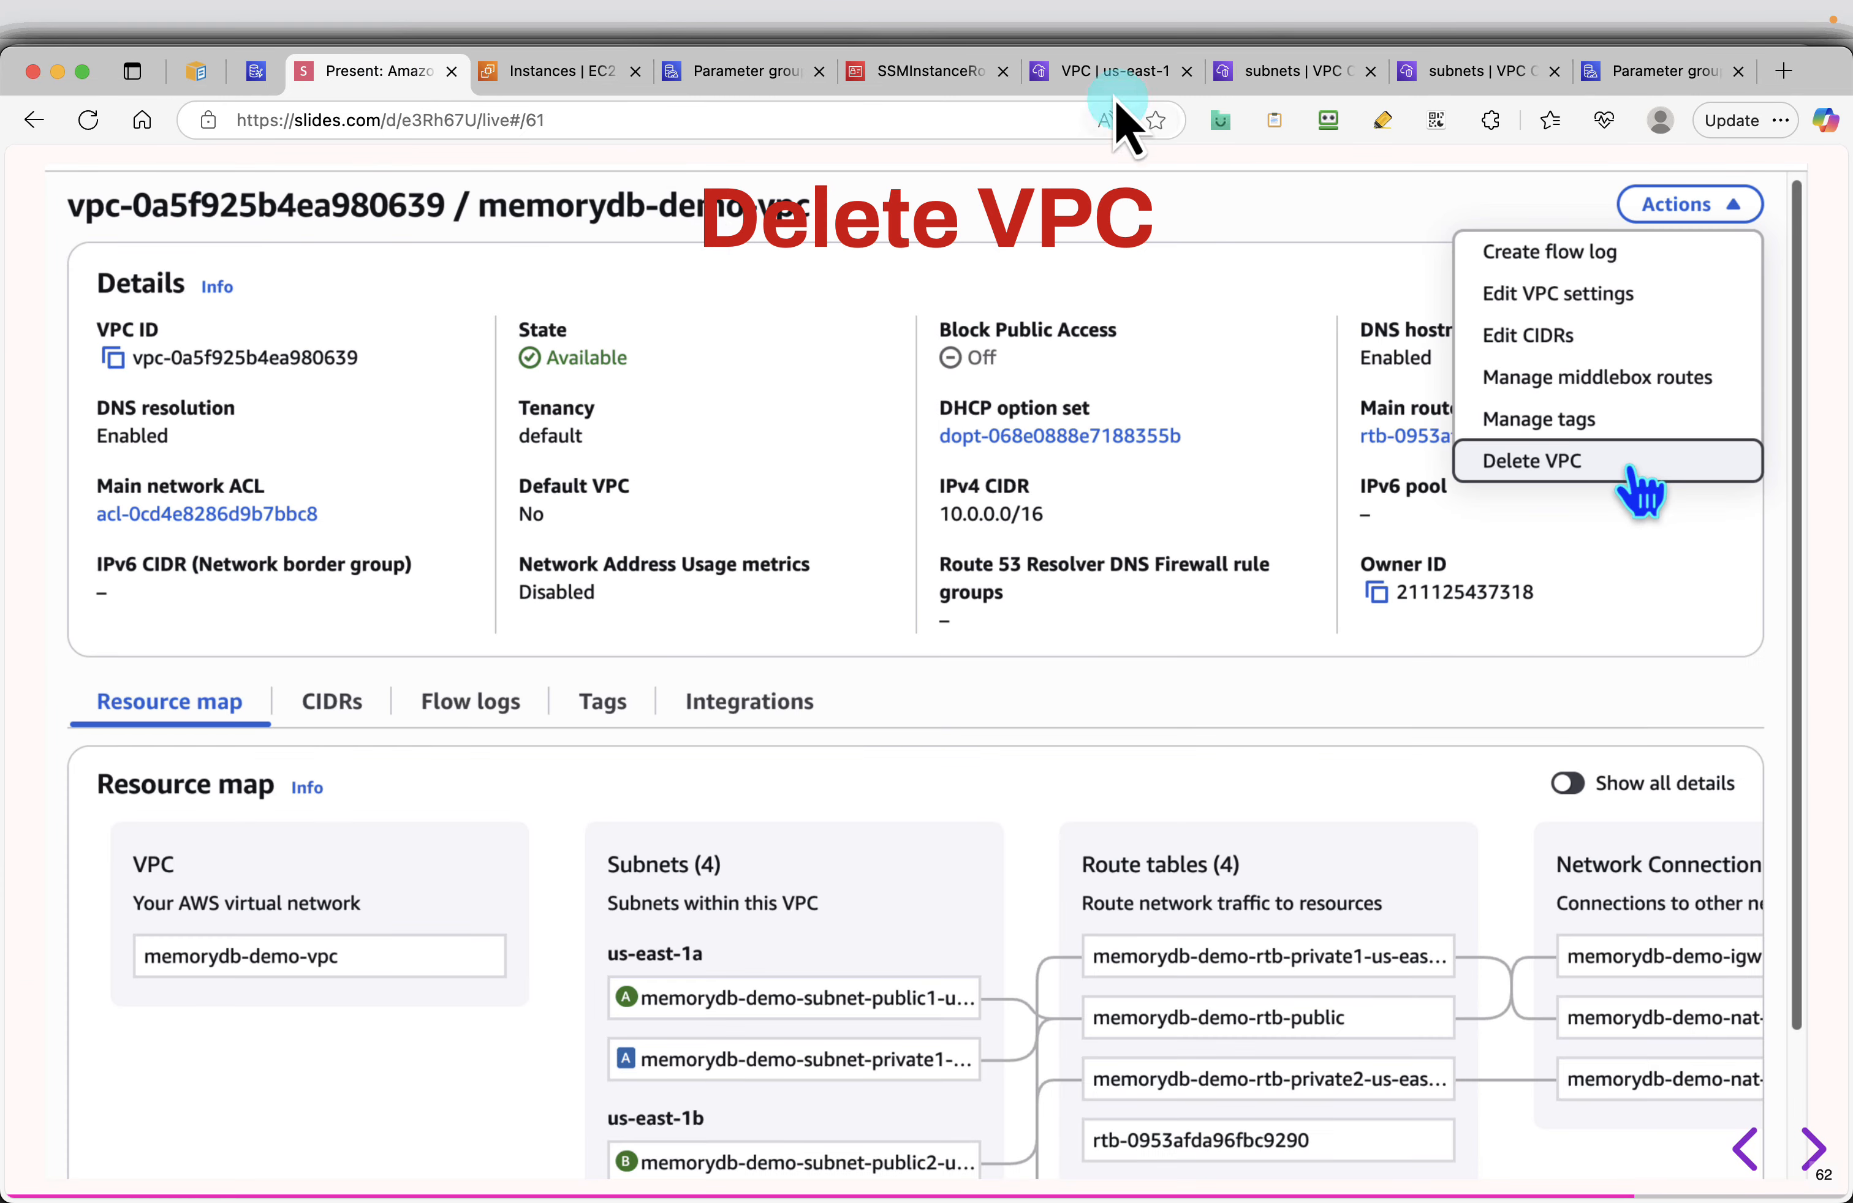
# Switch to the memorydb-demo-vpc details page and close the two subnets browser tabs
pyautogui.click(1109, 75)
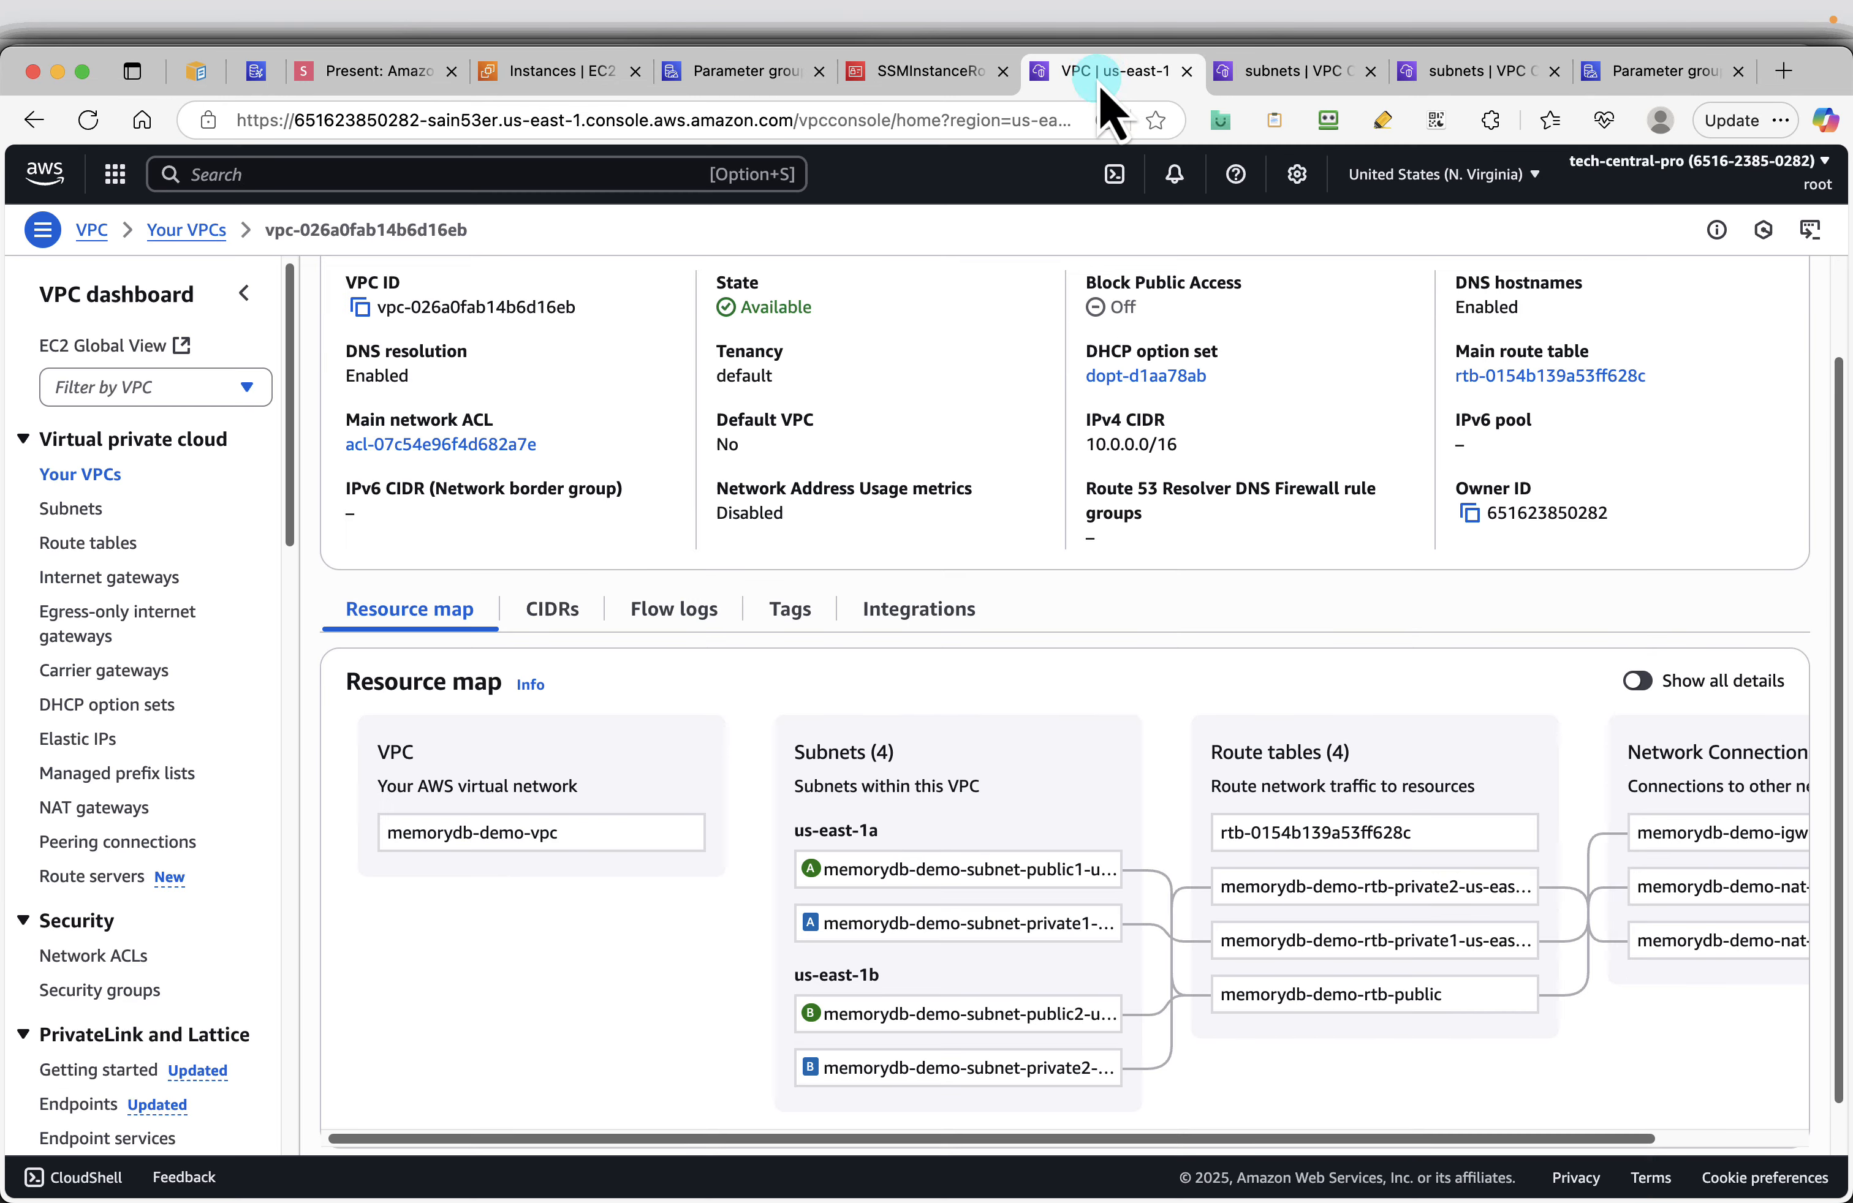
pyautogui.click(1373, 71)
pyautogui.click(1372, 71)
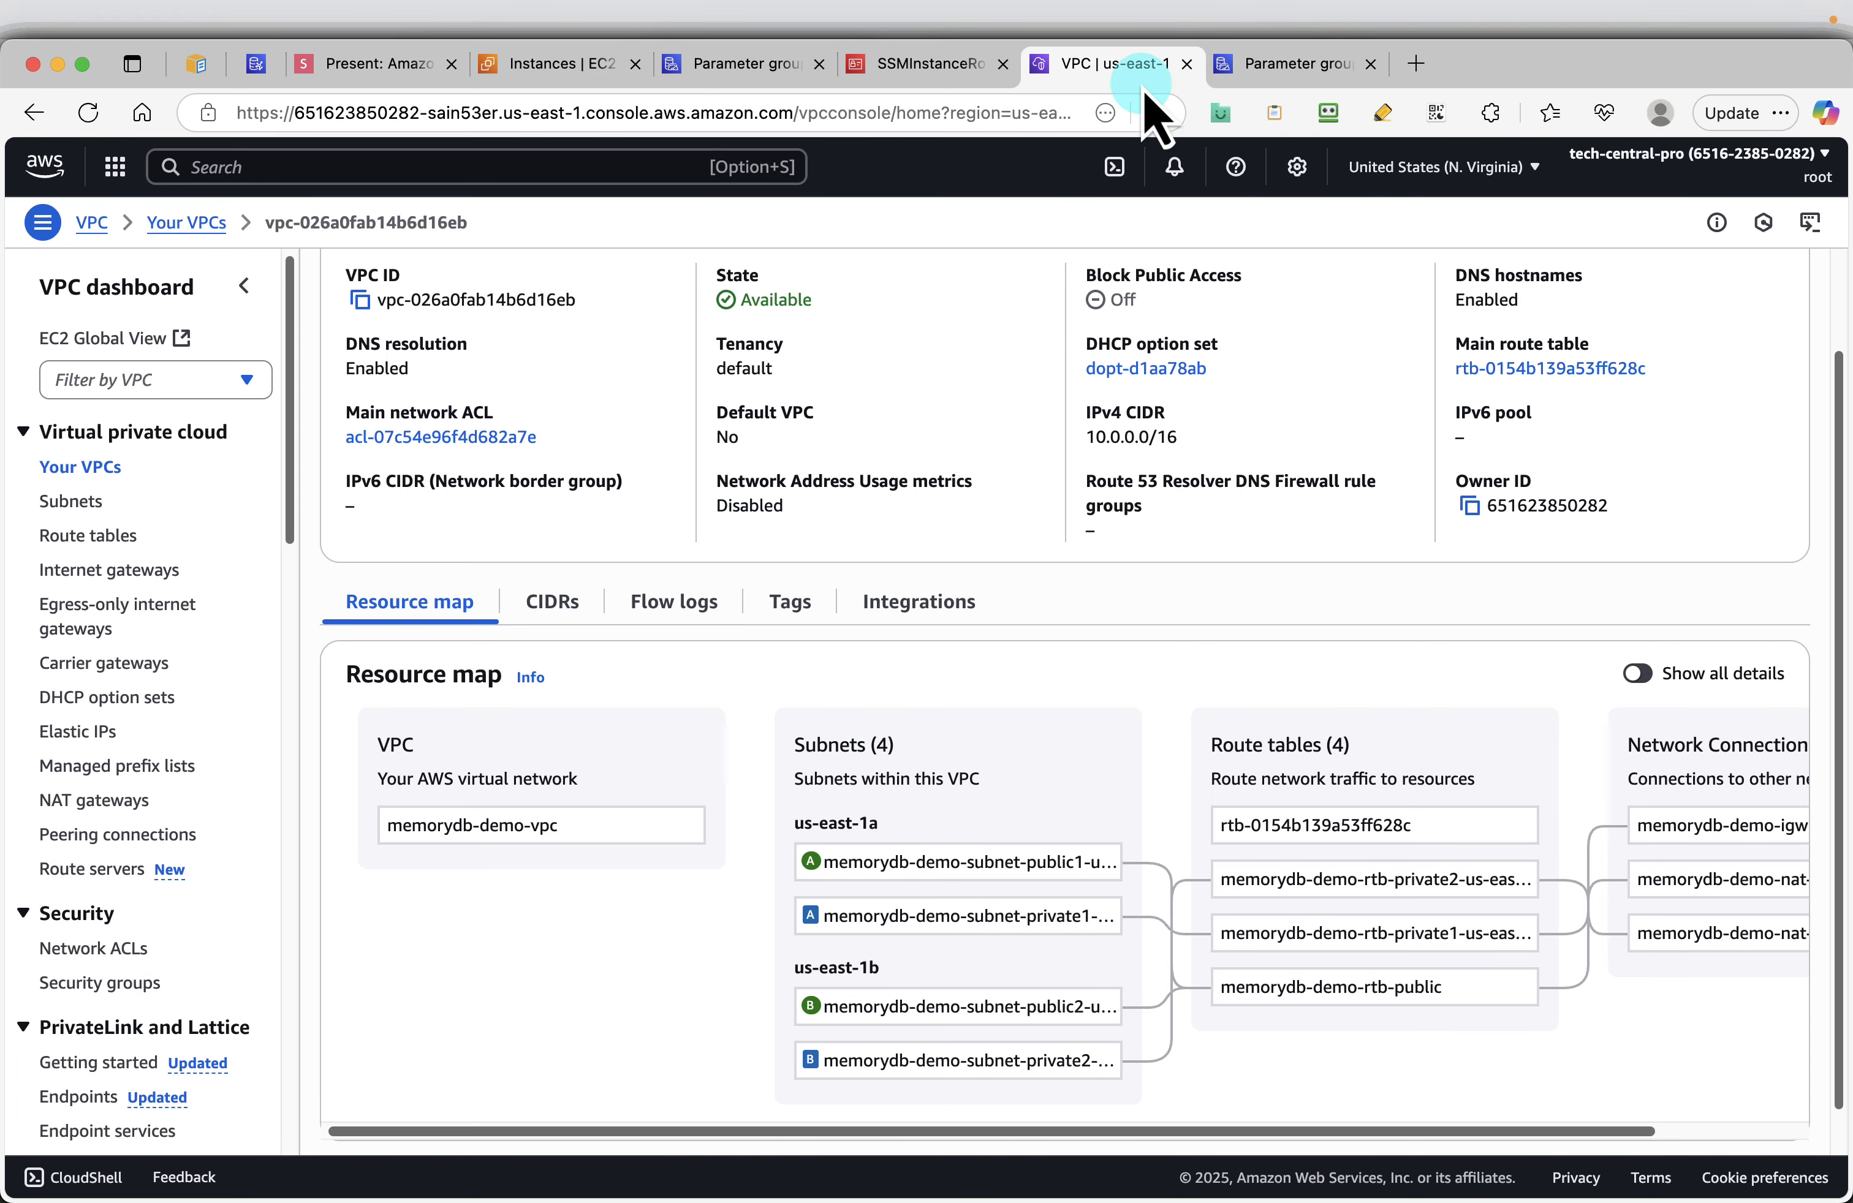
# Try to delete memorydb-demo-vpc from its details page and review the resources that must be removed first
pyautogui.scroll(3, 1523, 485)
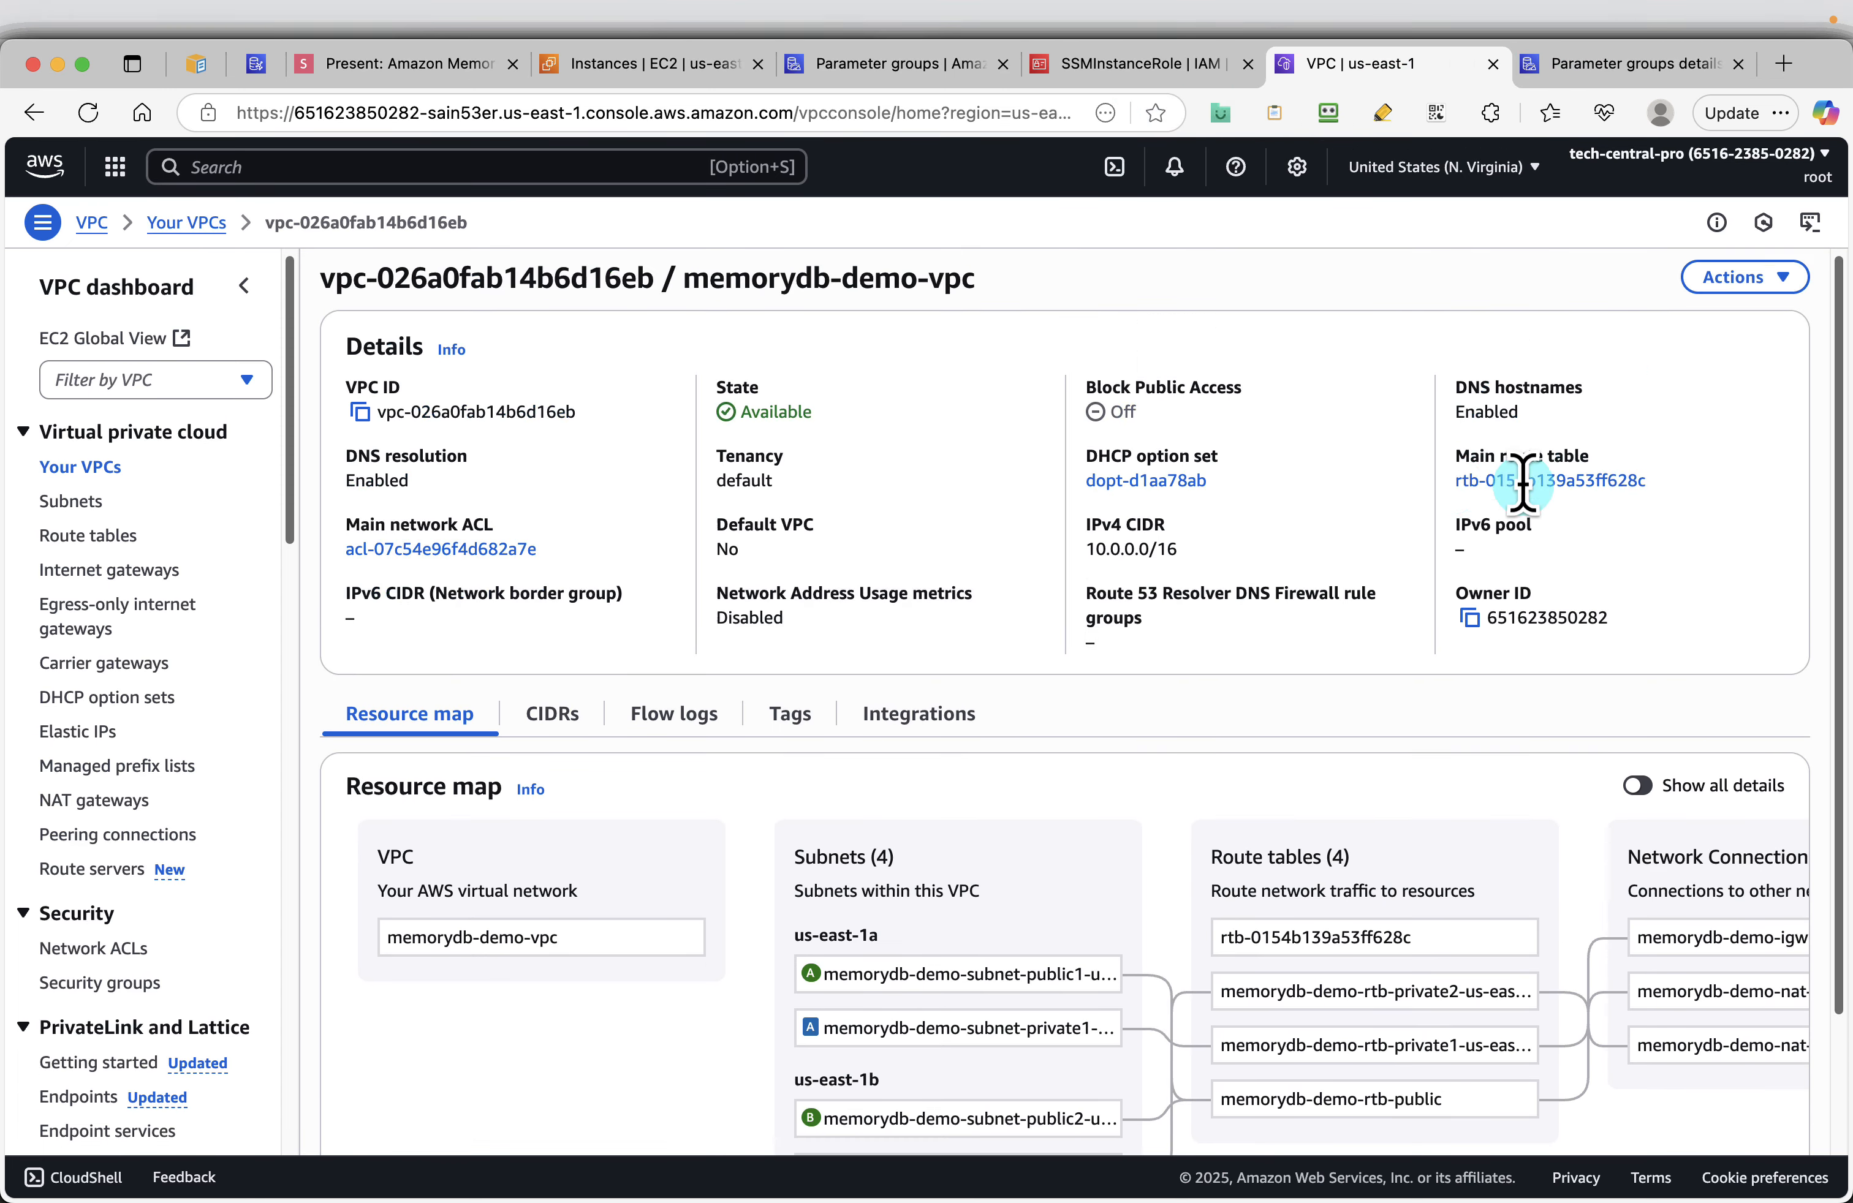
pyautogui.click(1767, 280)
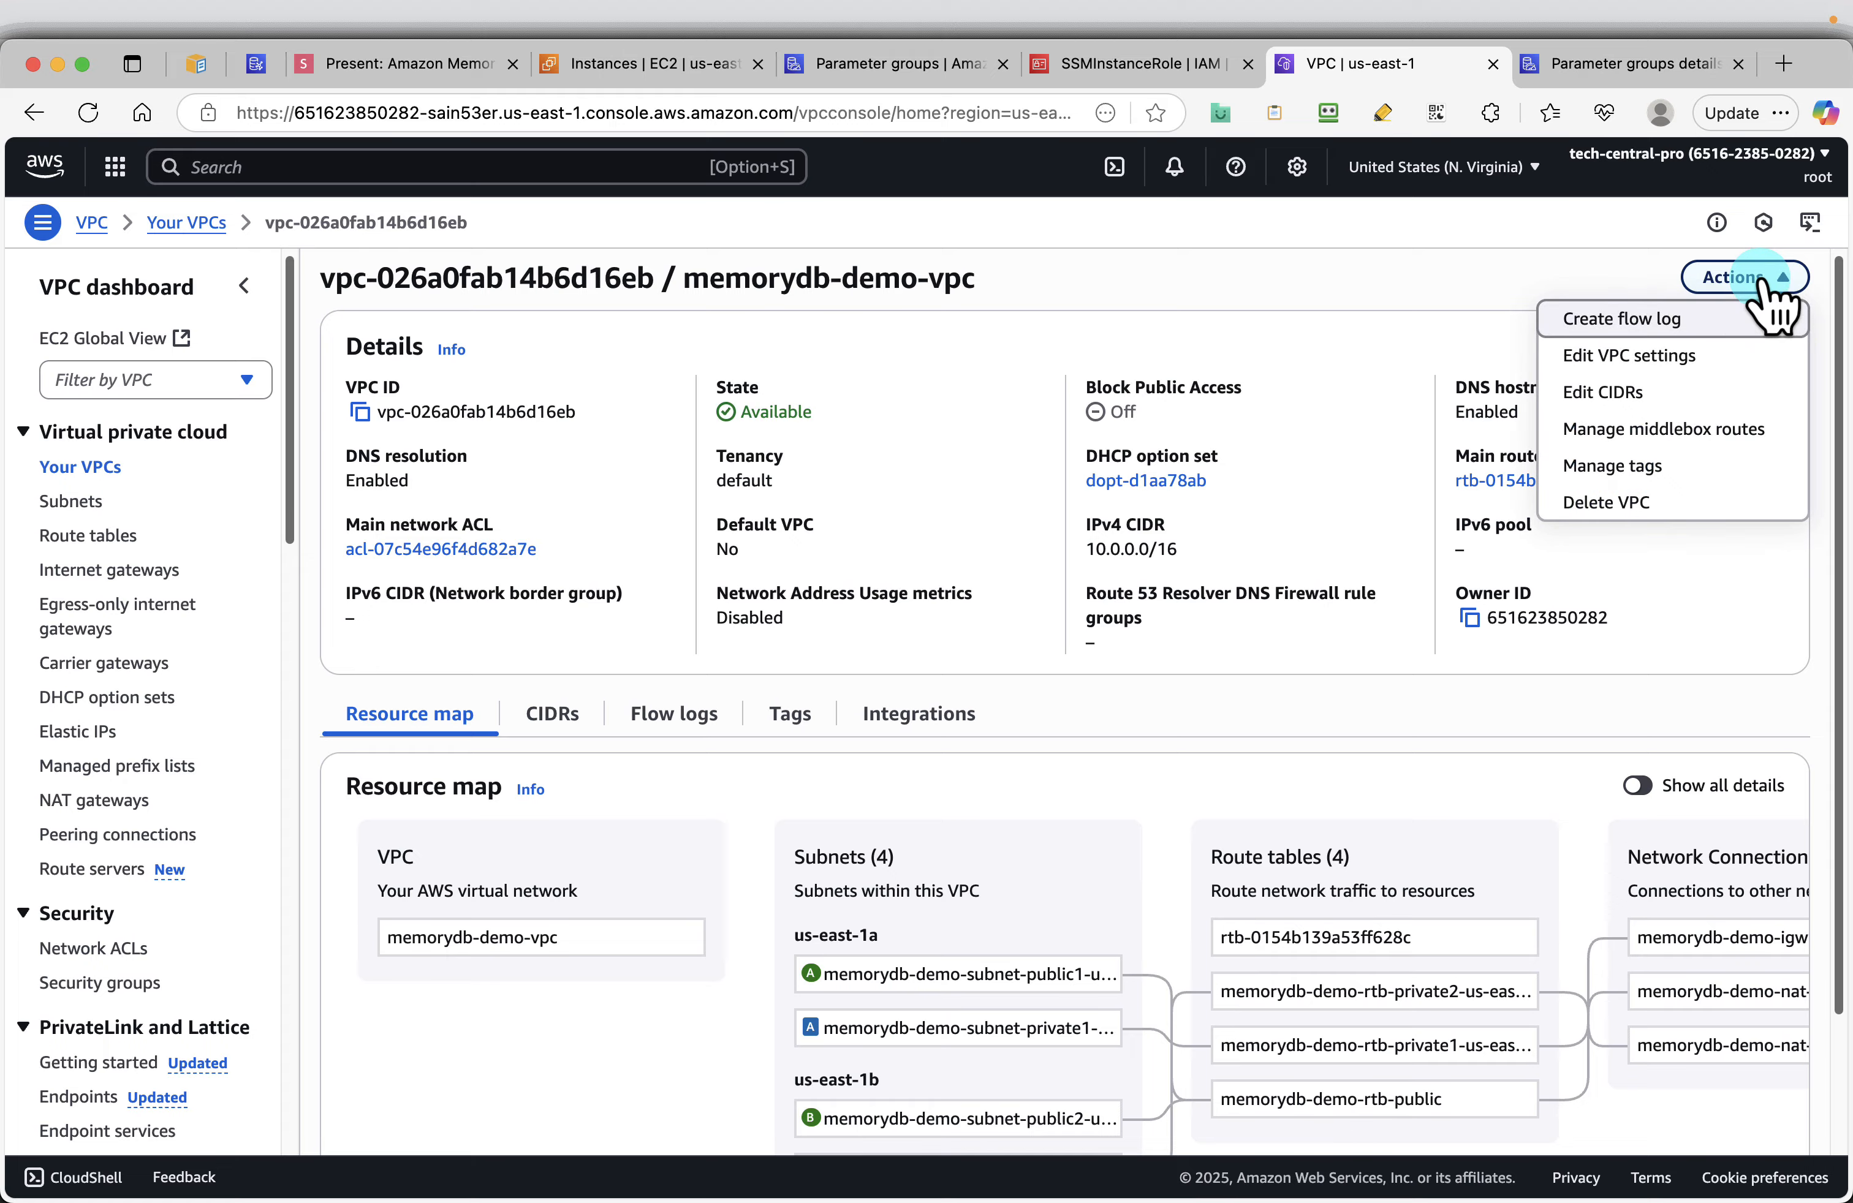
pyautogui.click(1628, 504)
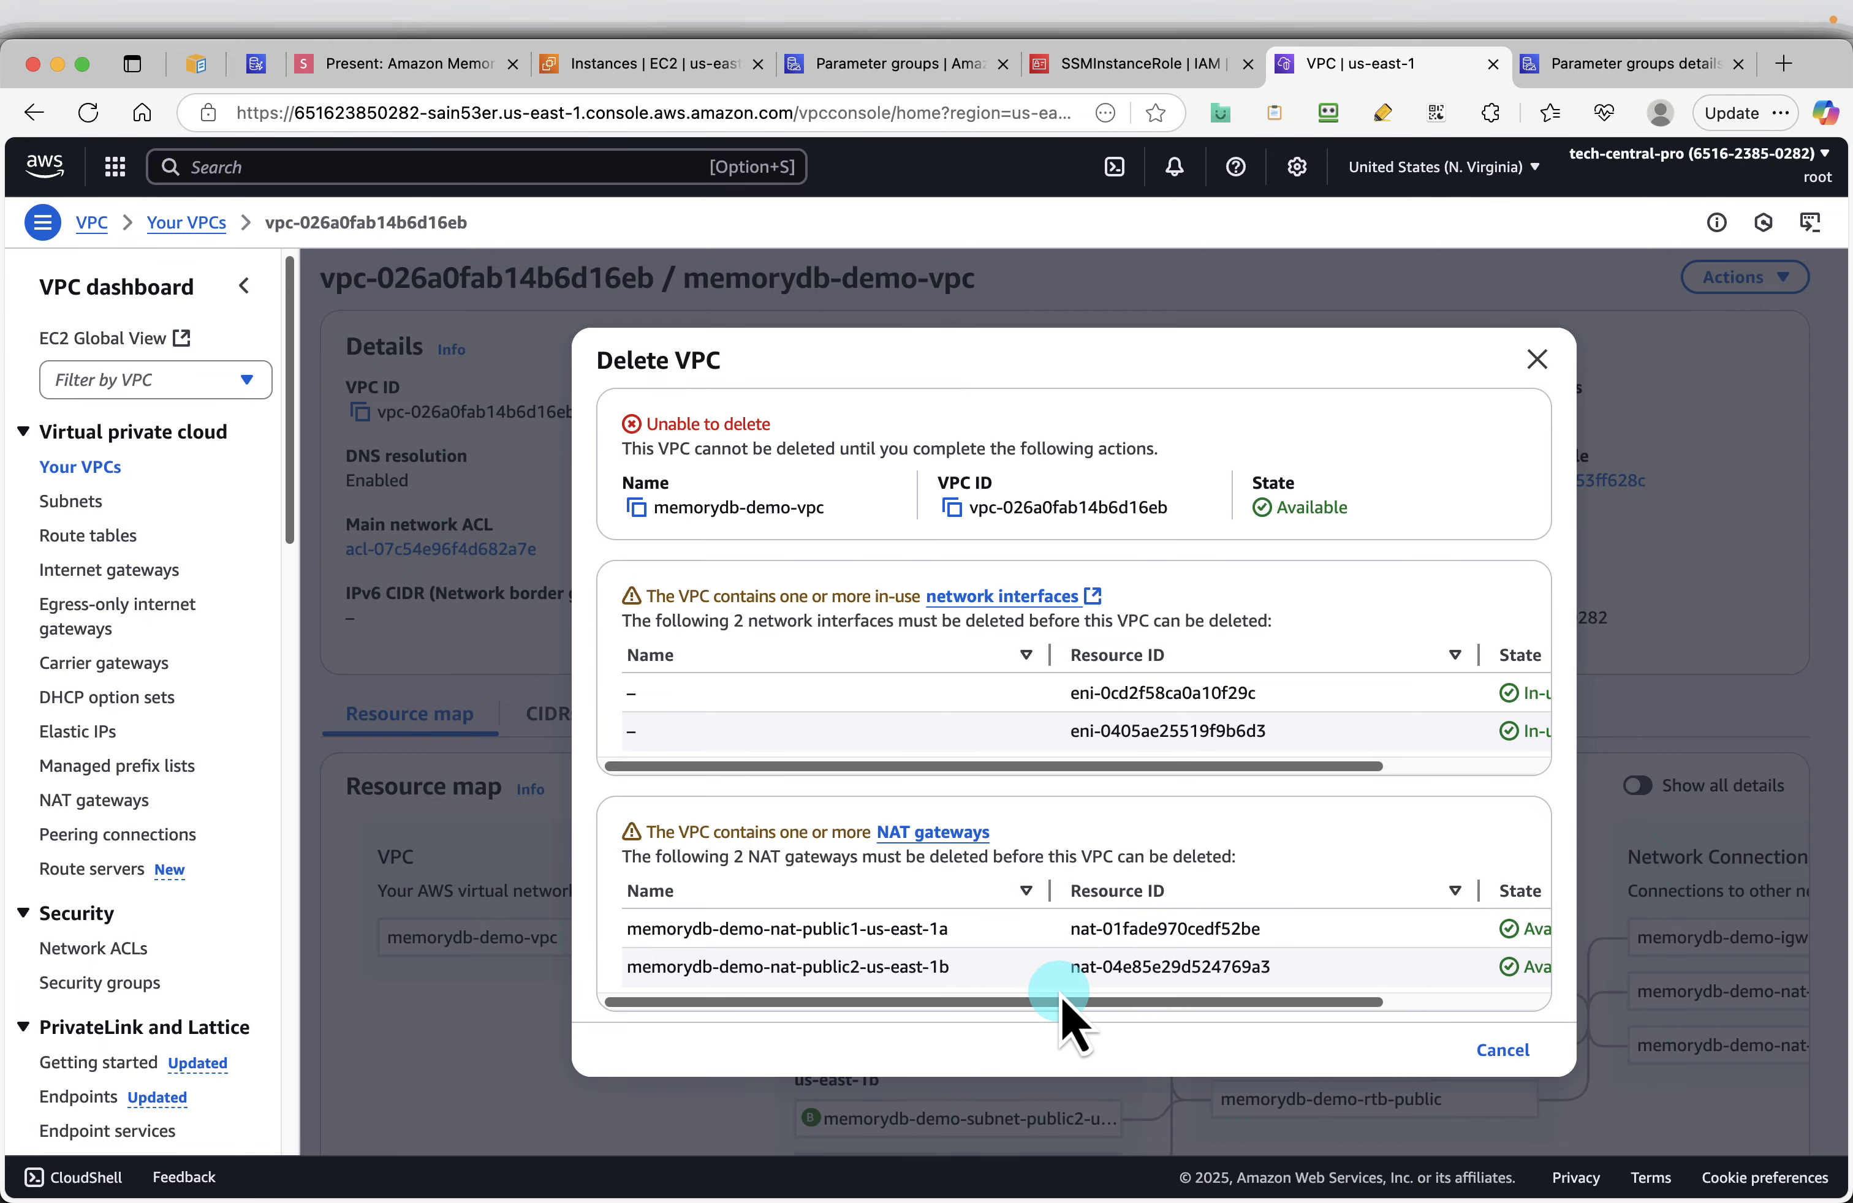
pyautogui.moveTo(1063, 1003); pyautogui.dragTo(1088, 1047)
# Open the VPC's NAT gateways and delete memorydb-demo-nat-public1-us-east-1a, entering delete as the confirmation text
pyautogui.click(947, 840)
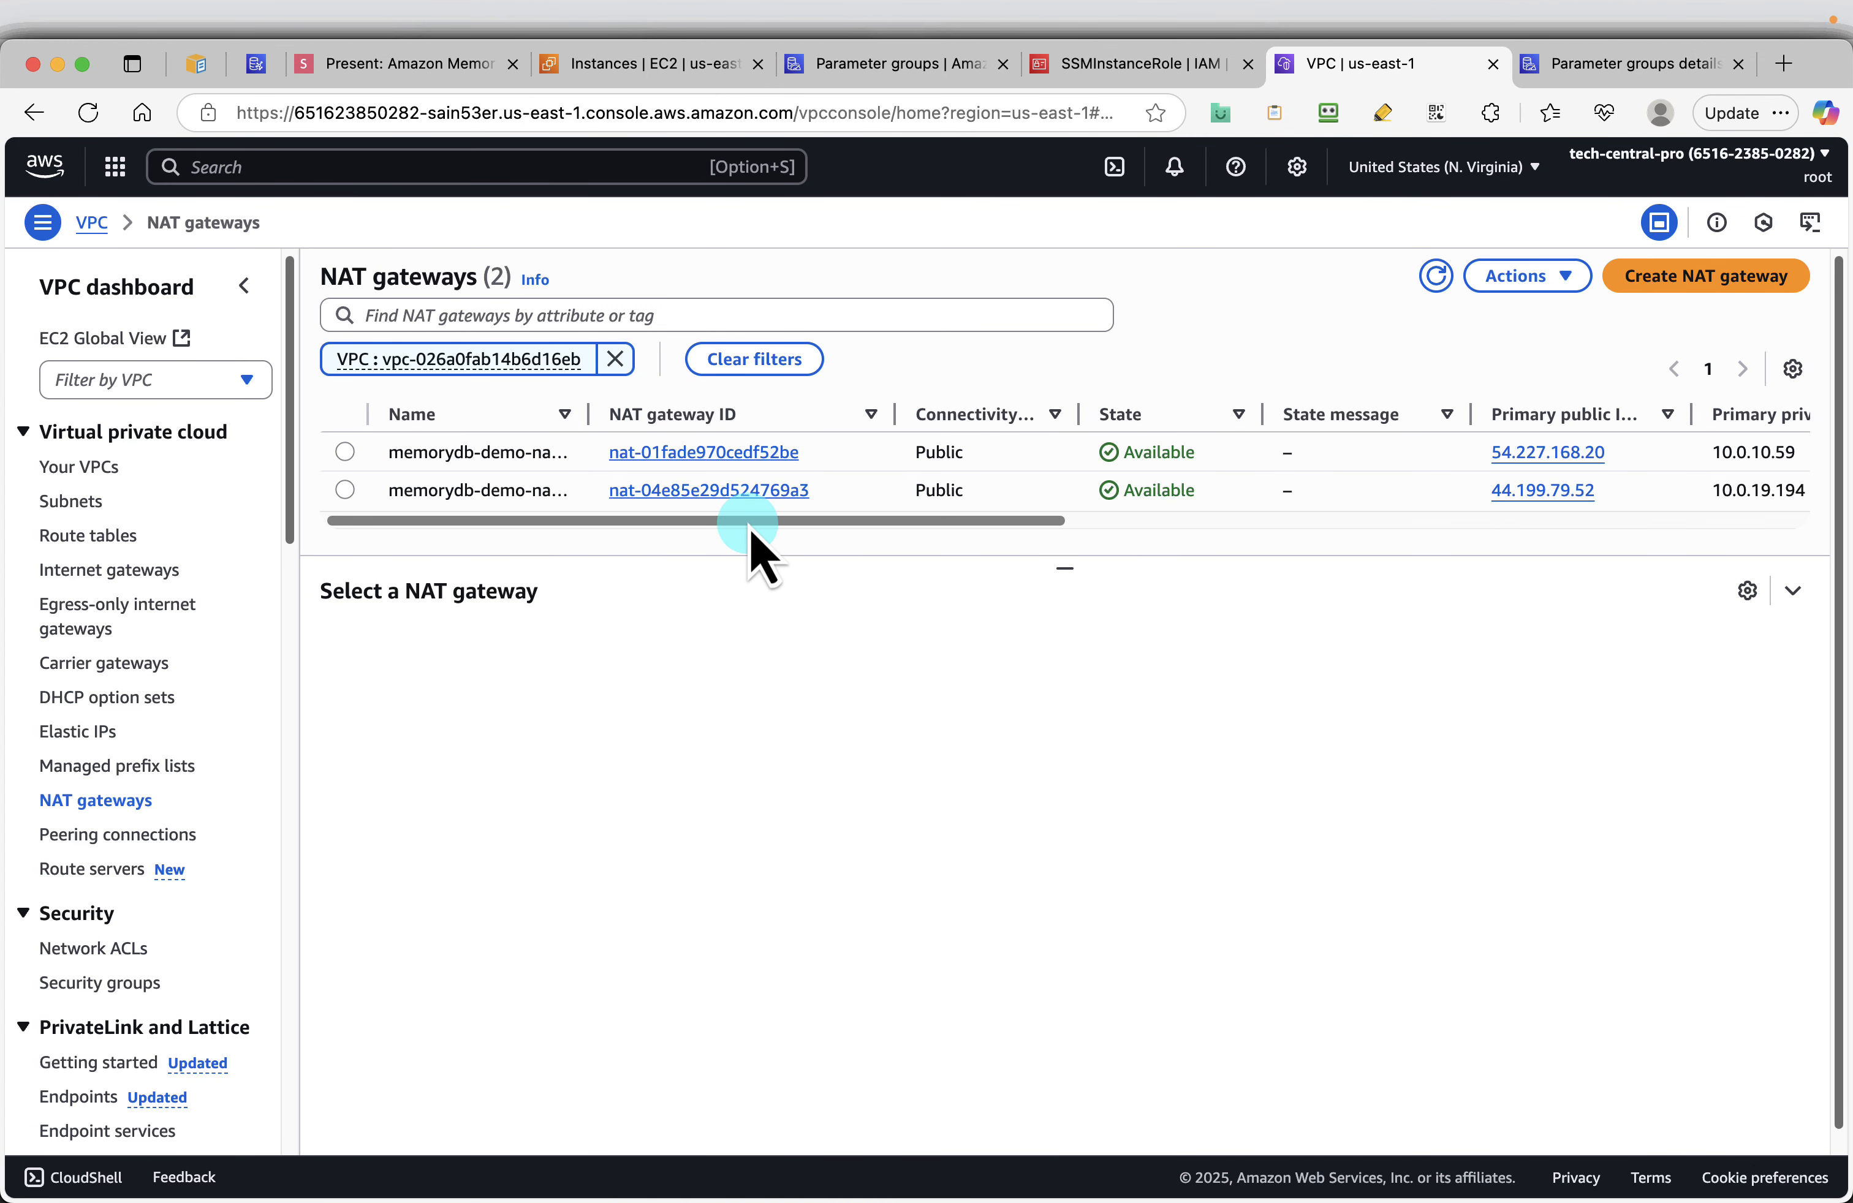
pyautogui.click(344, 451)
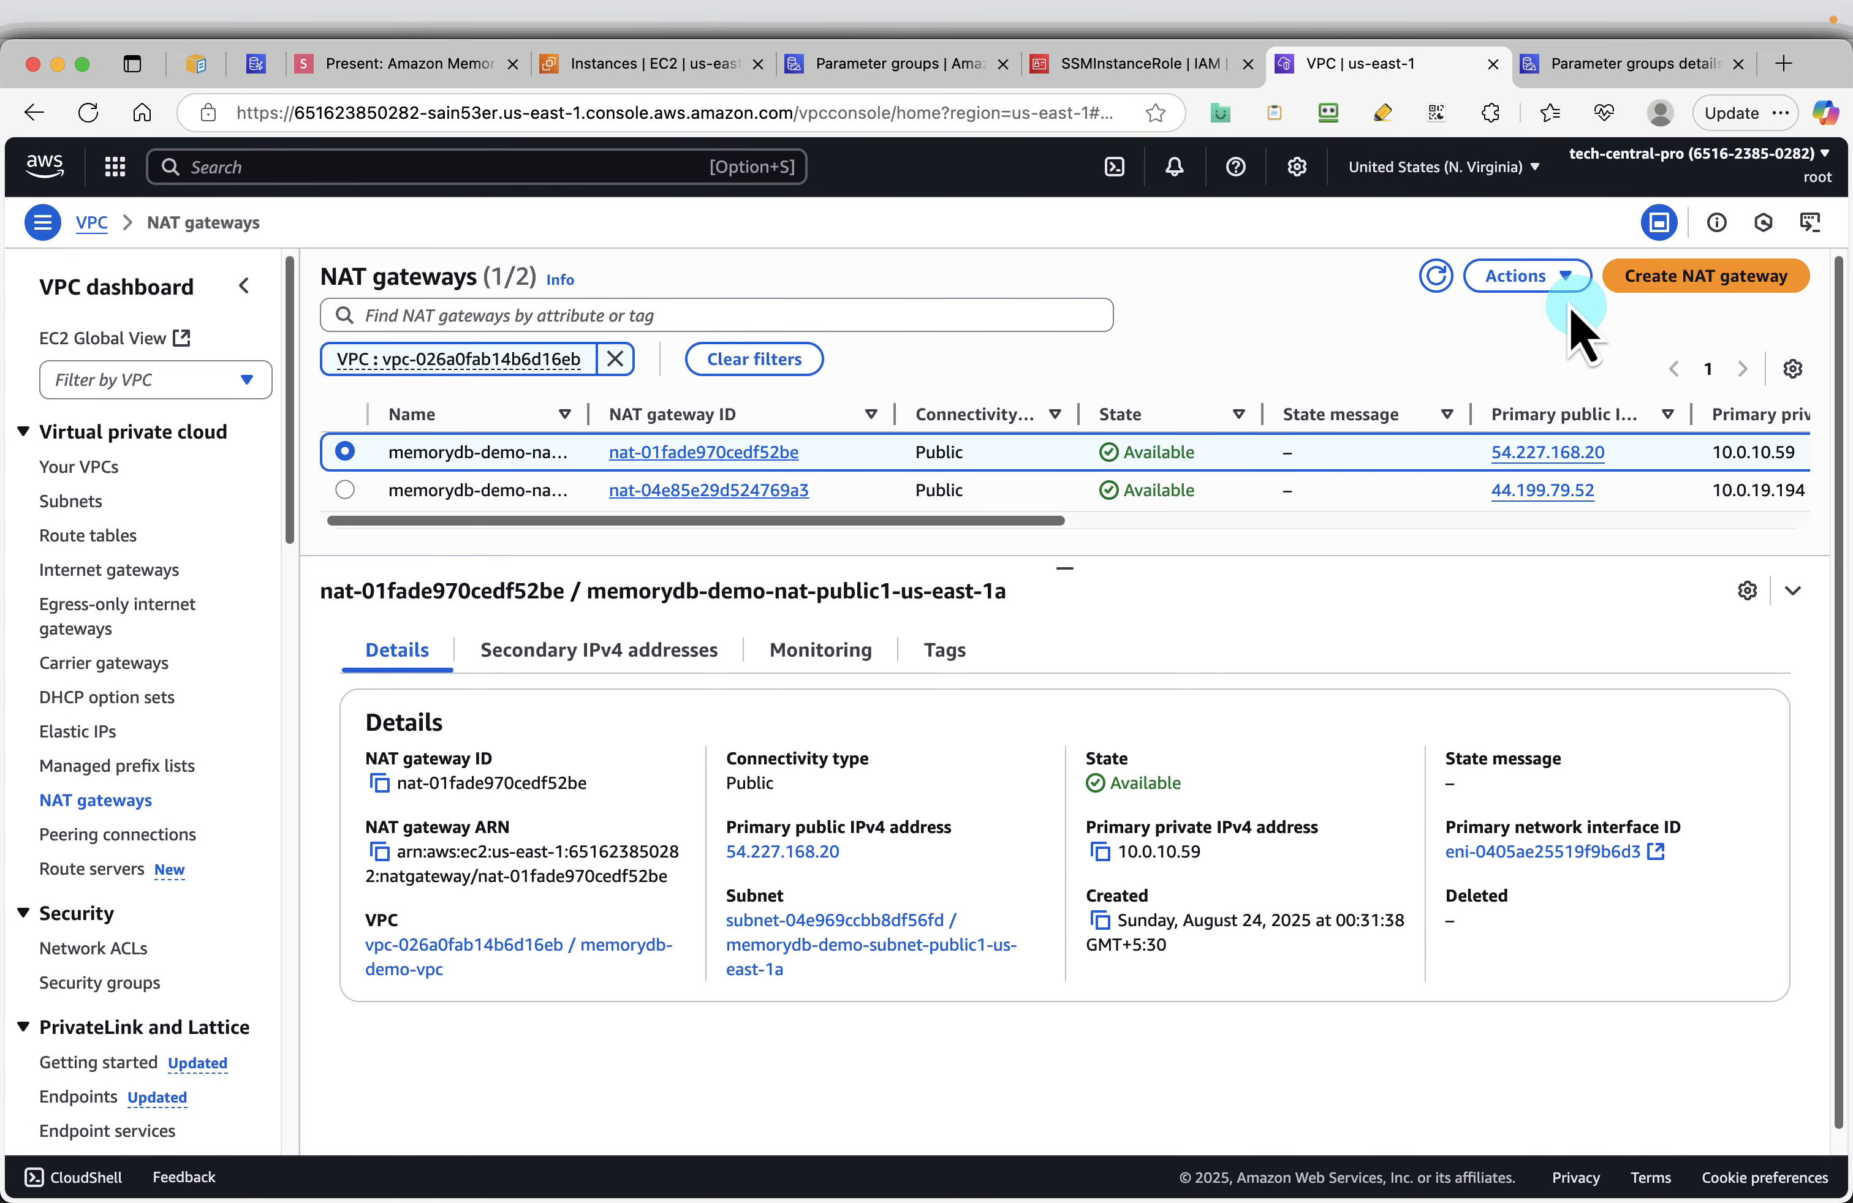
pyautogui.click(1550, 278)
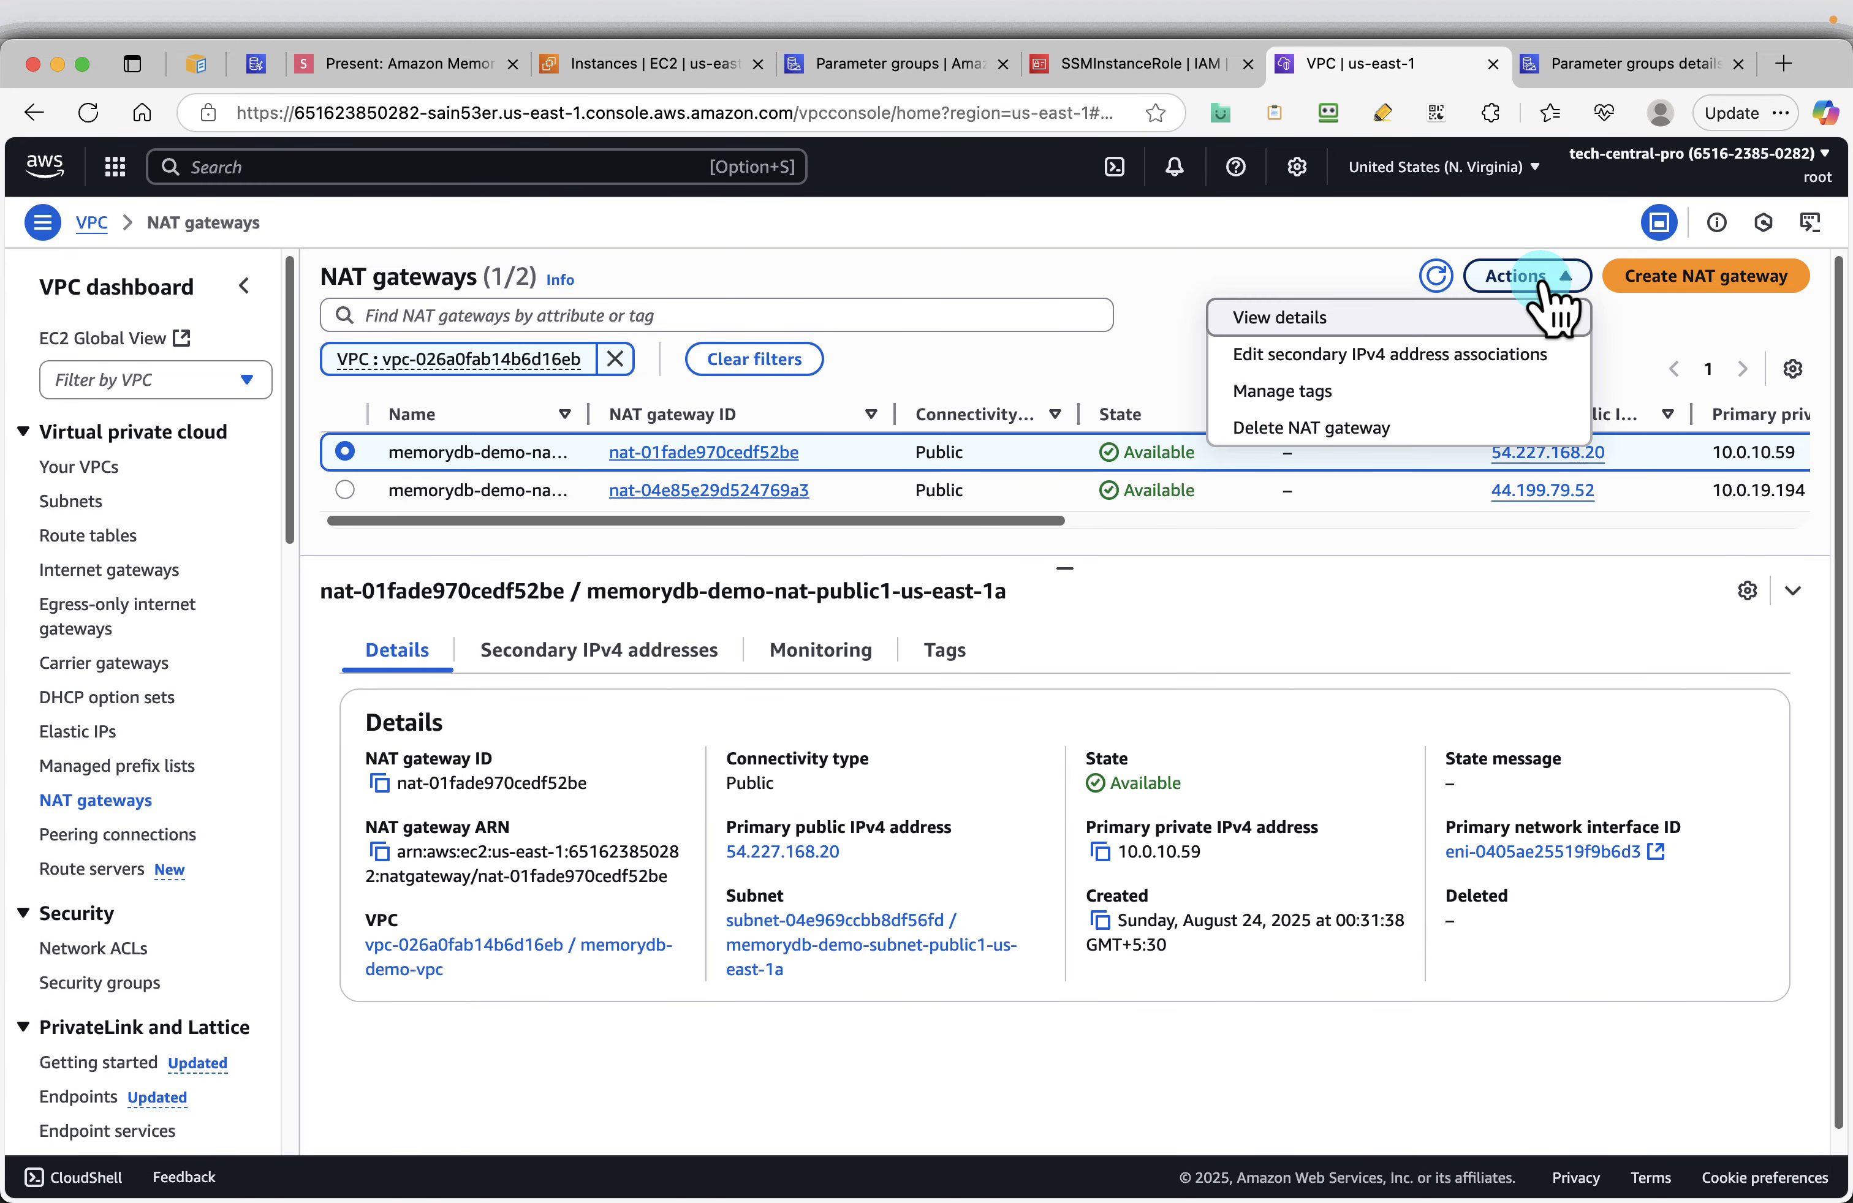
pyautogui.click(1311, 428)
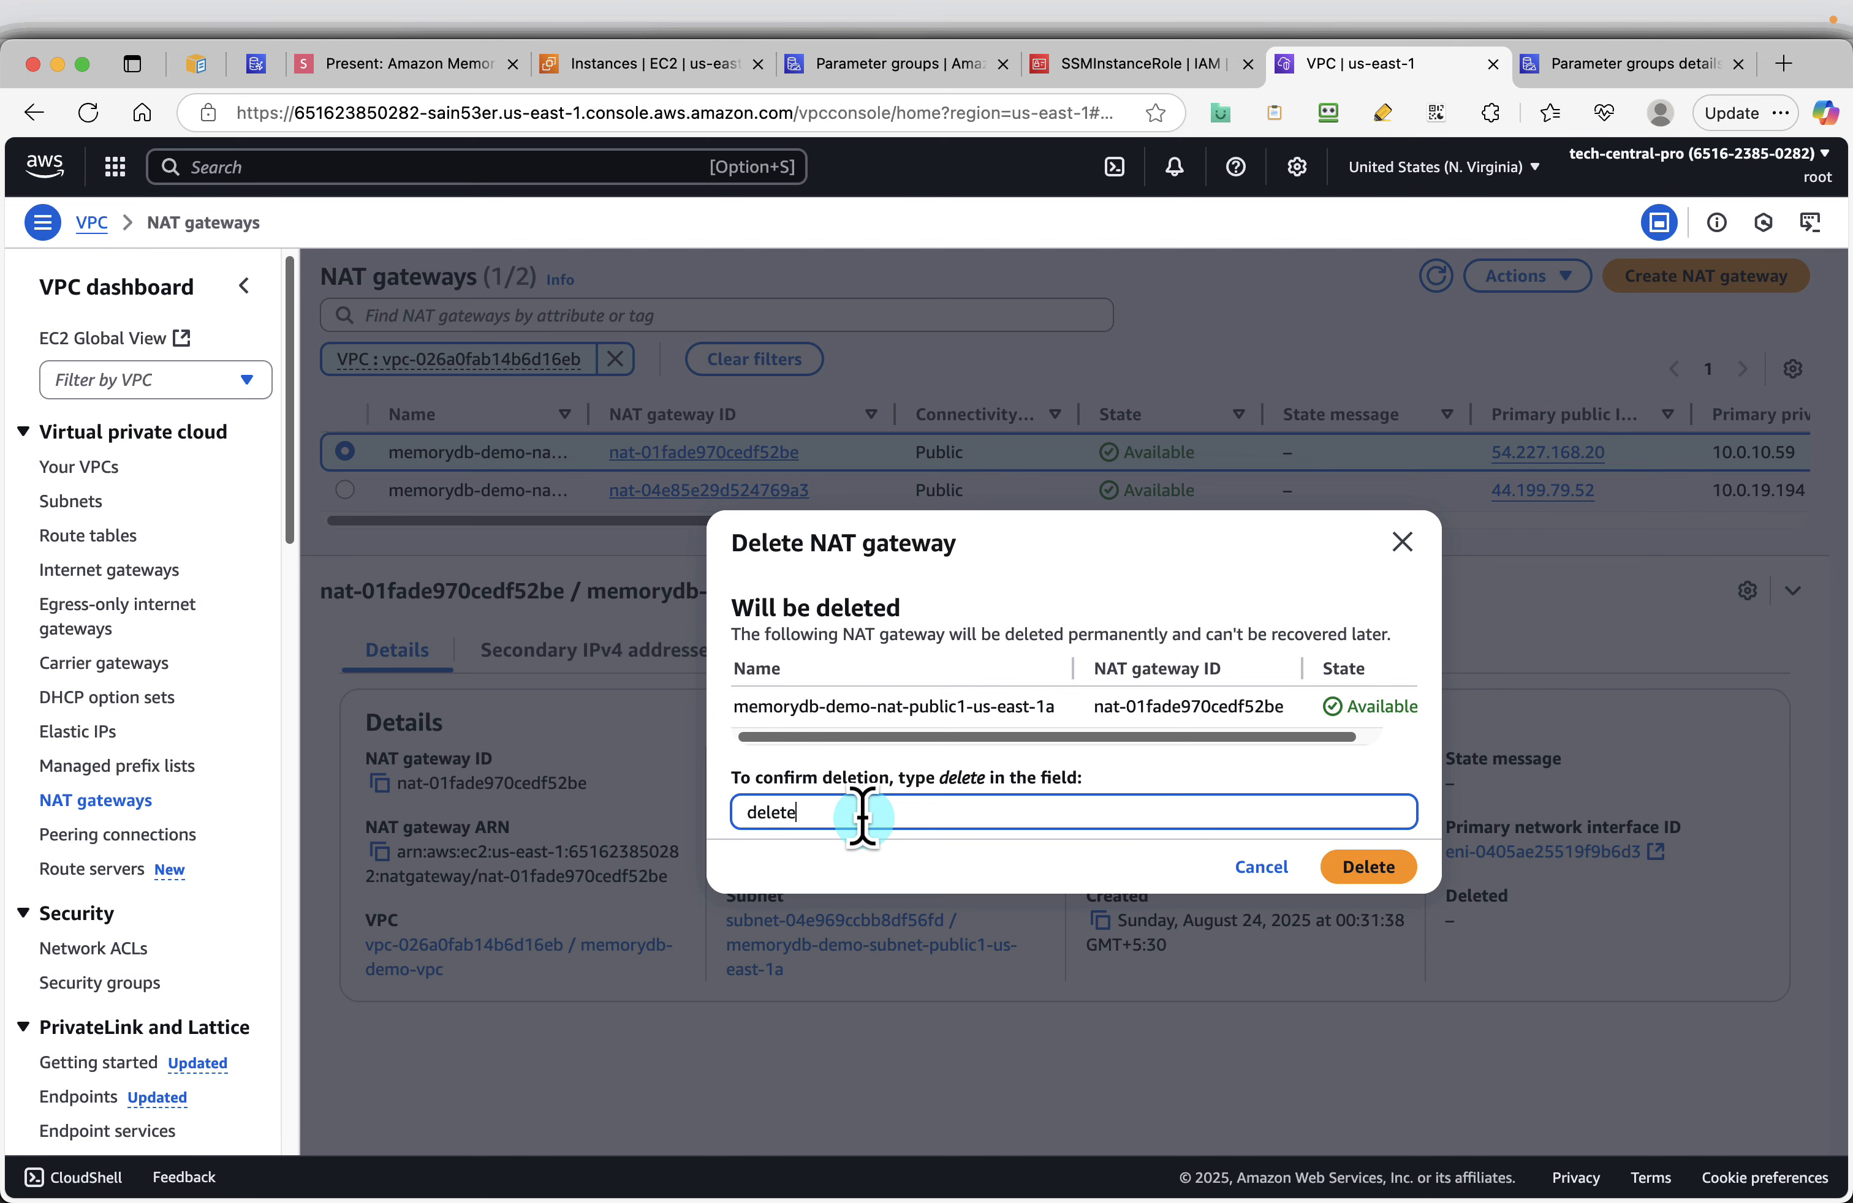
pyautogui.click(1402, 887)
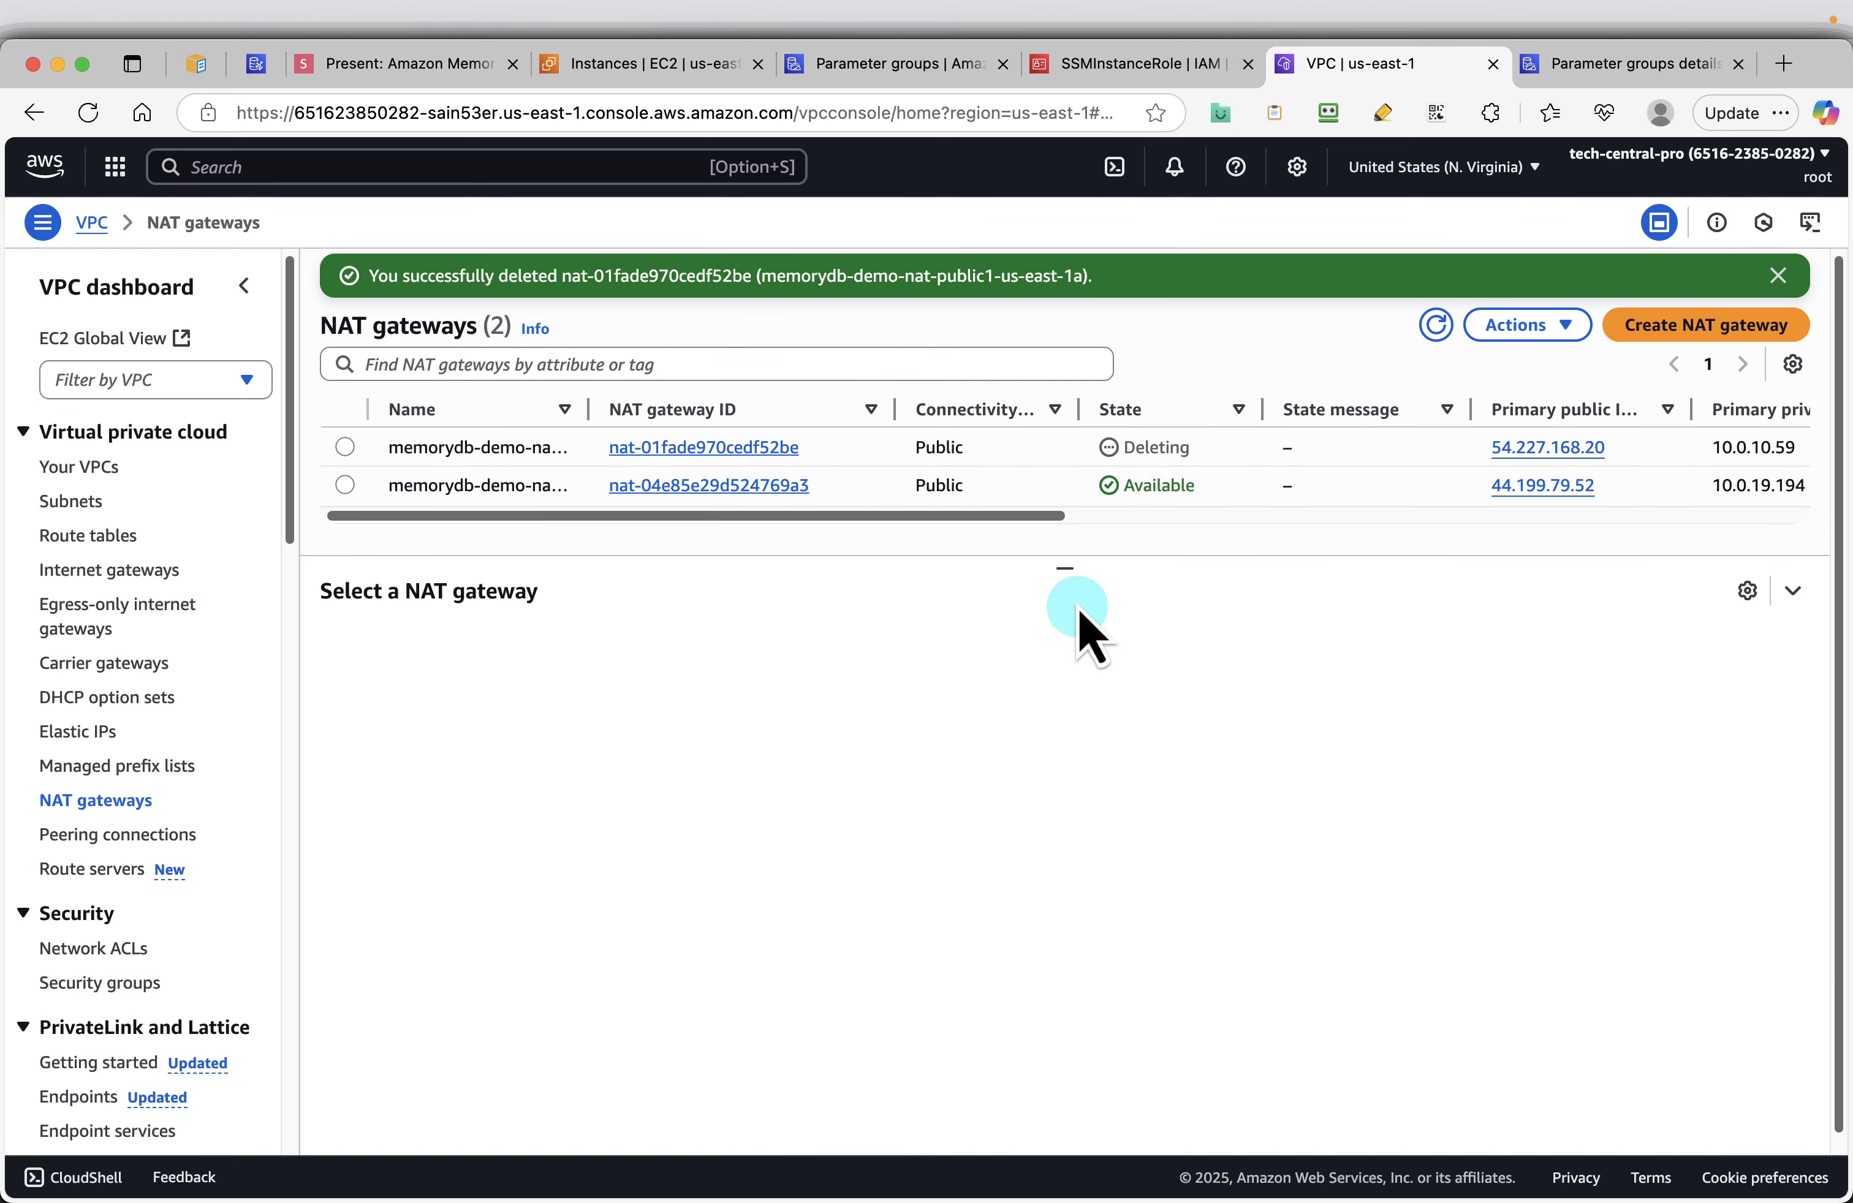
# Delete the memorydb-demo-nat-public2-us-east-1b NAT gateway, entering delete as the confirmation text
pyautogui.click(342, 486)
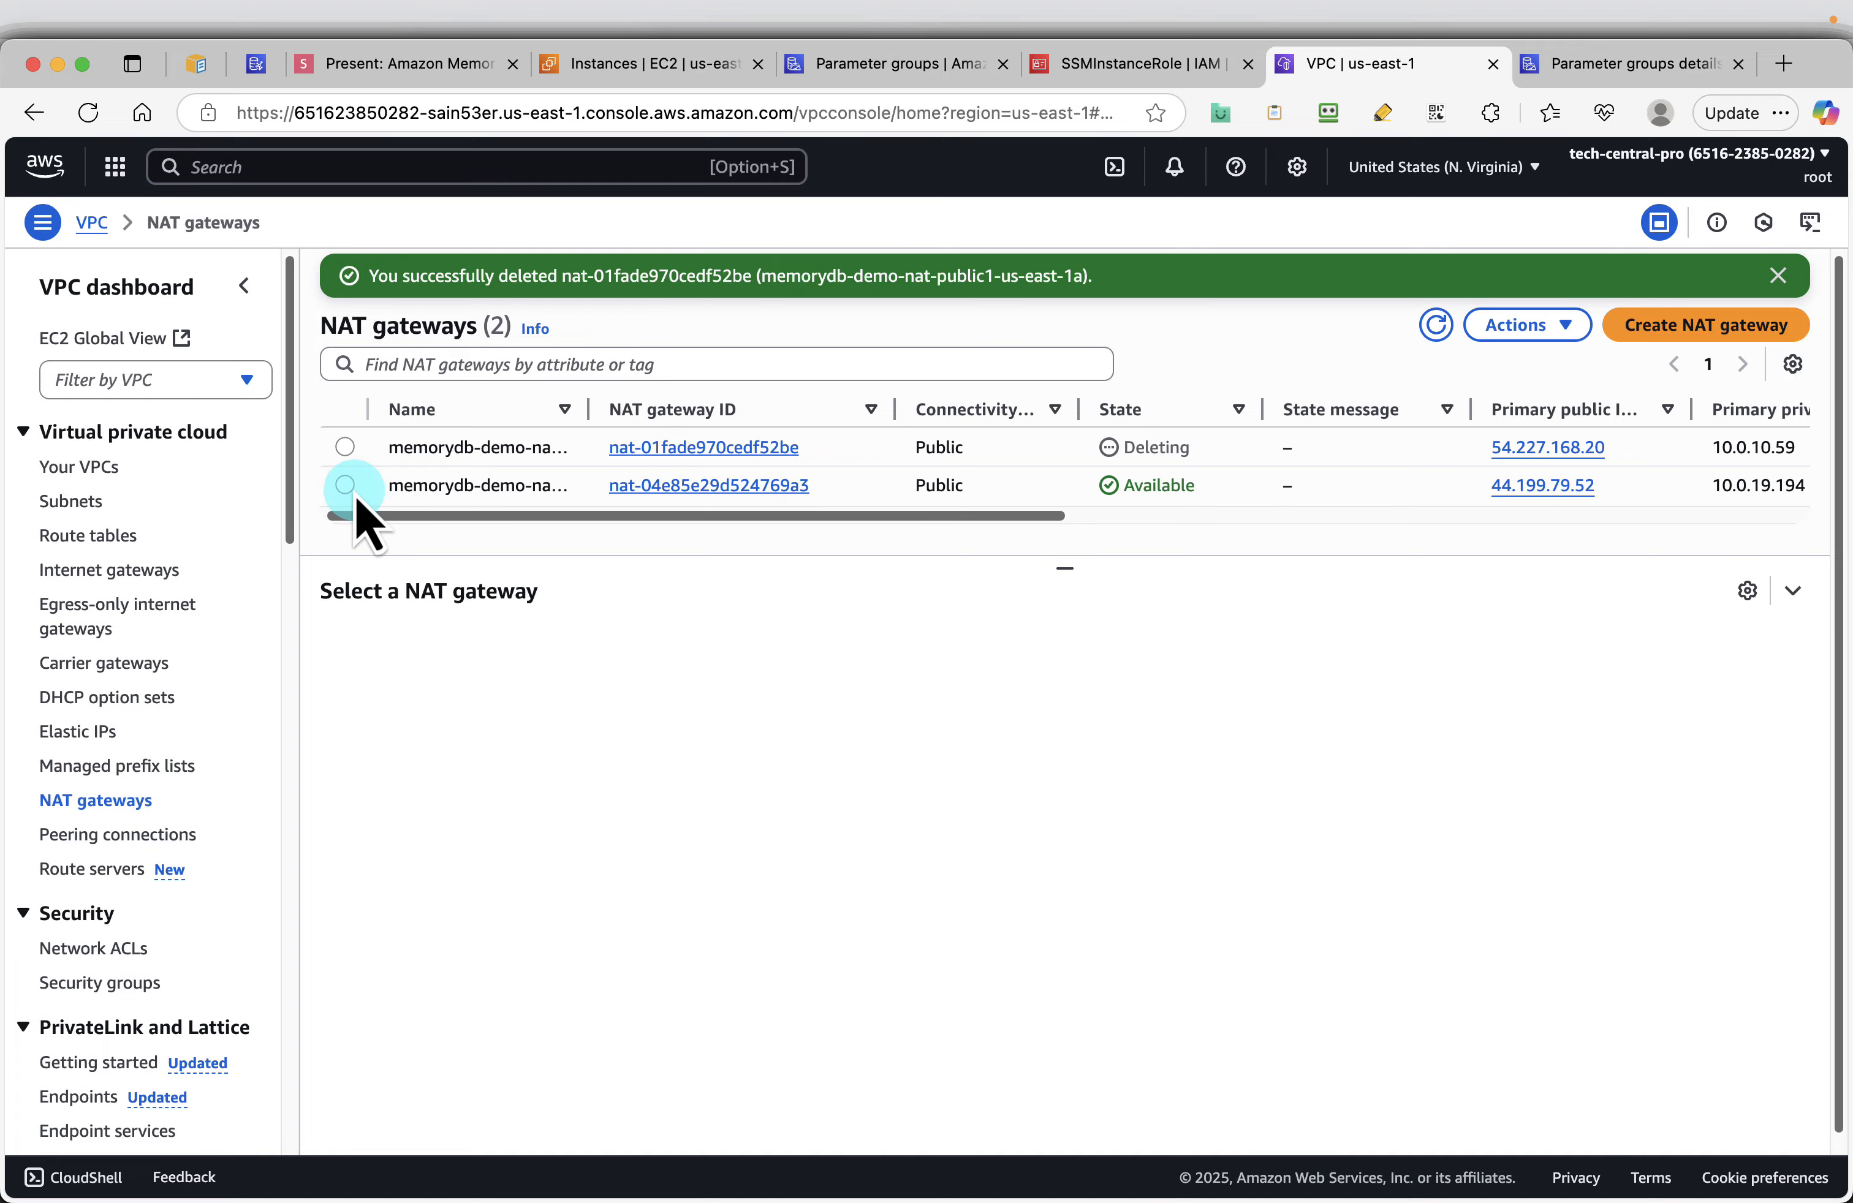
pyautogui.click(1523, 327)
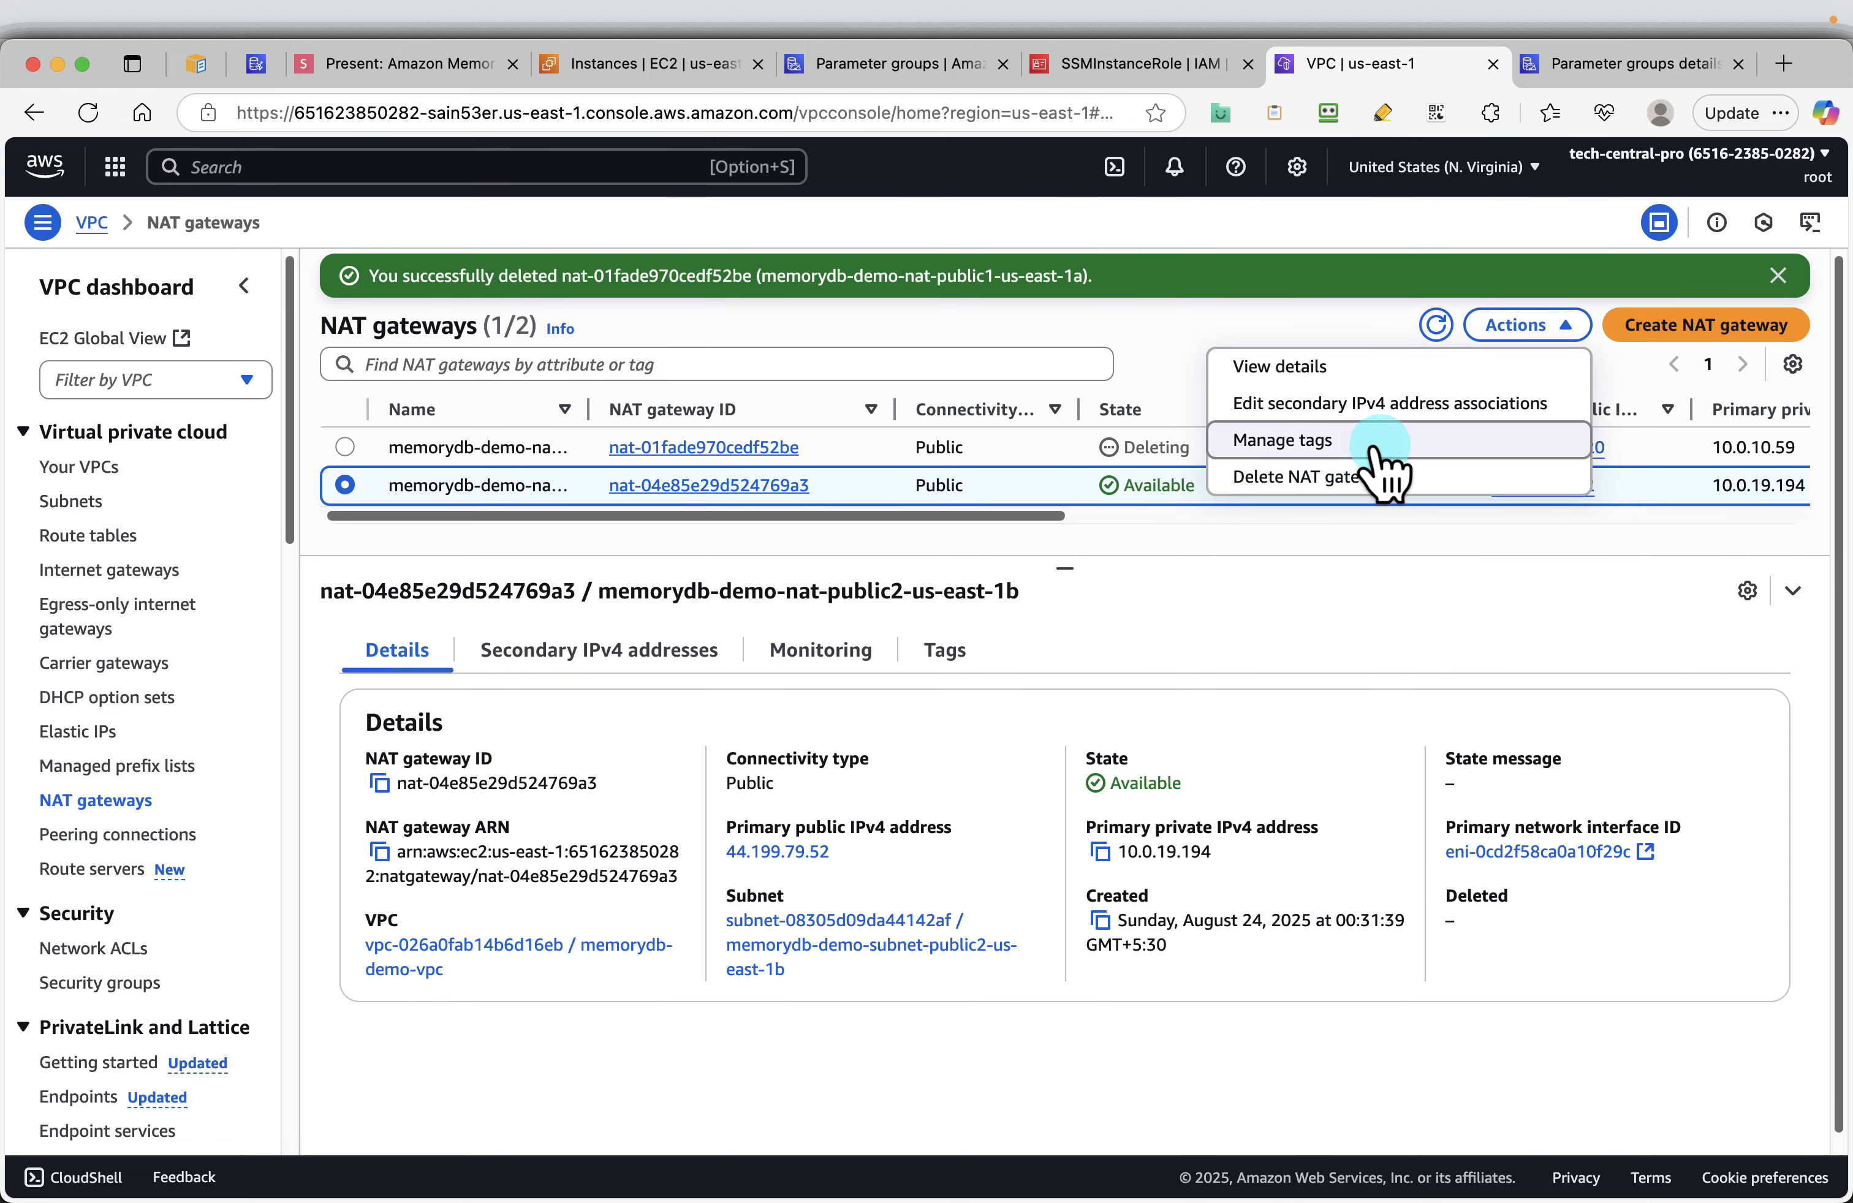
pyautogui.click(1332, 483)
pyautogui.click(796, 807)
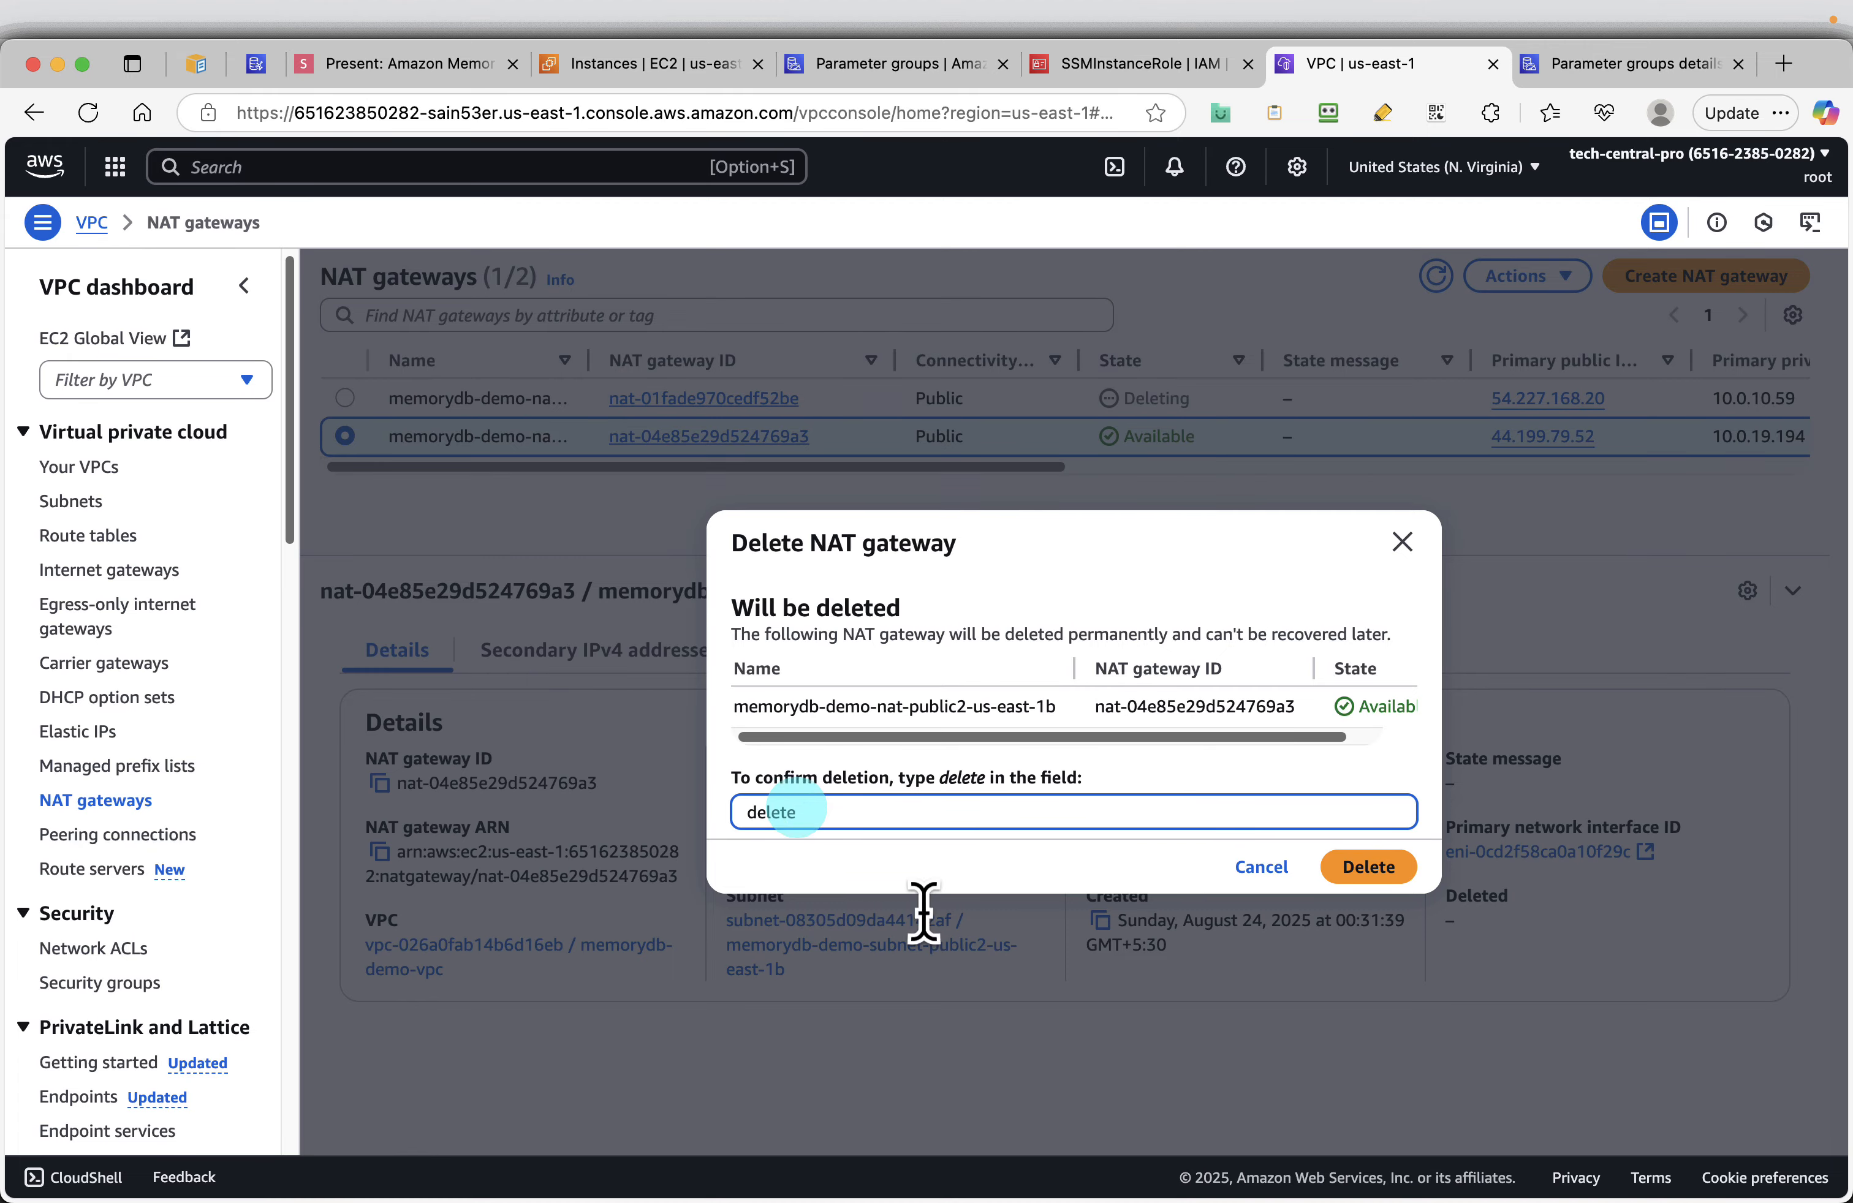
pyautogui.click(1375, 869)
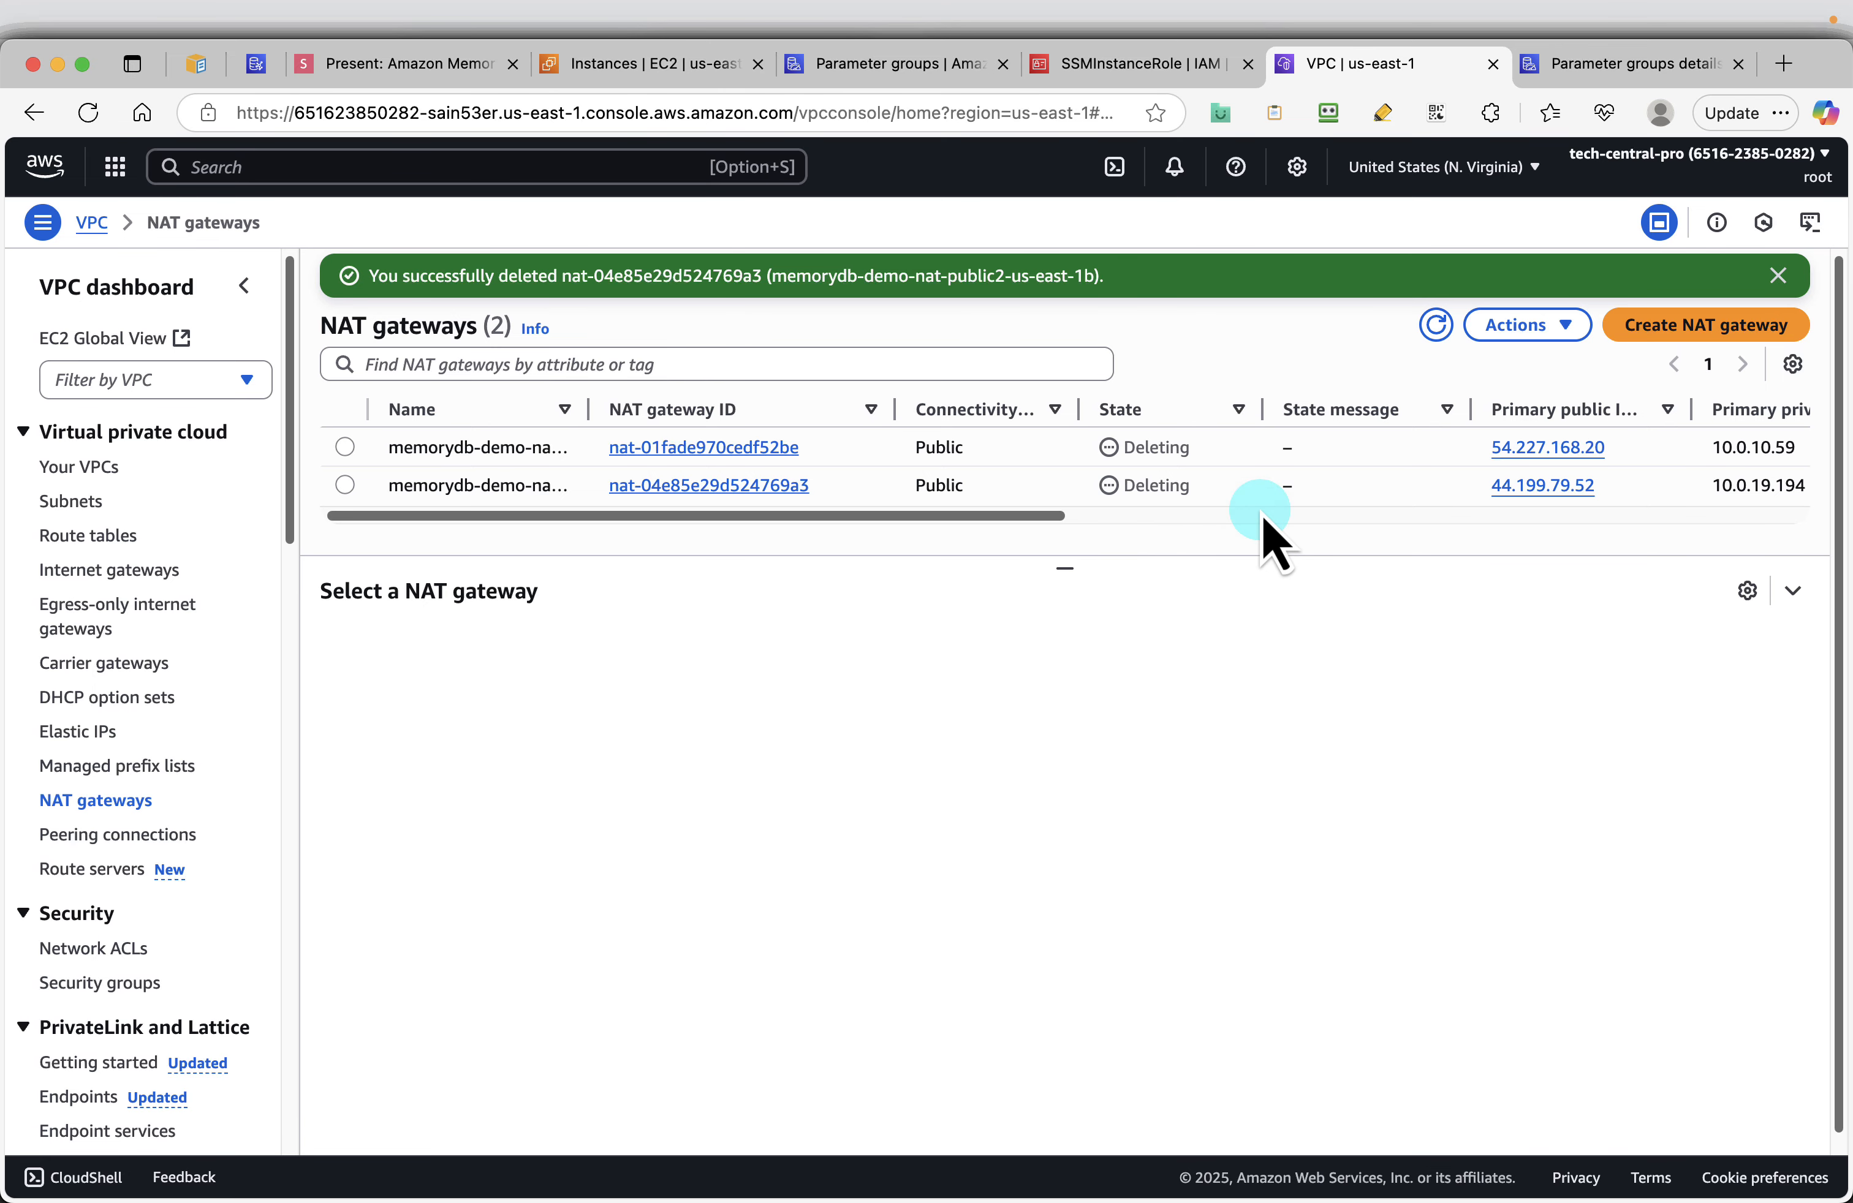
# Delete memorydb-demo-vpc and its associated resources from the list of VPCs, entering delete as the confirmation text, and expand the deletion progress details
pyautogui.click(79, 468)
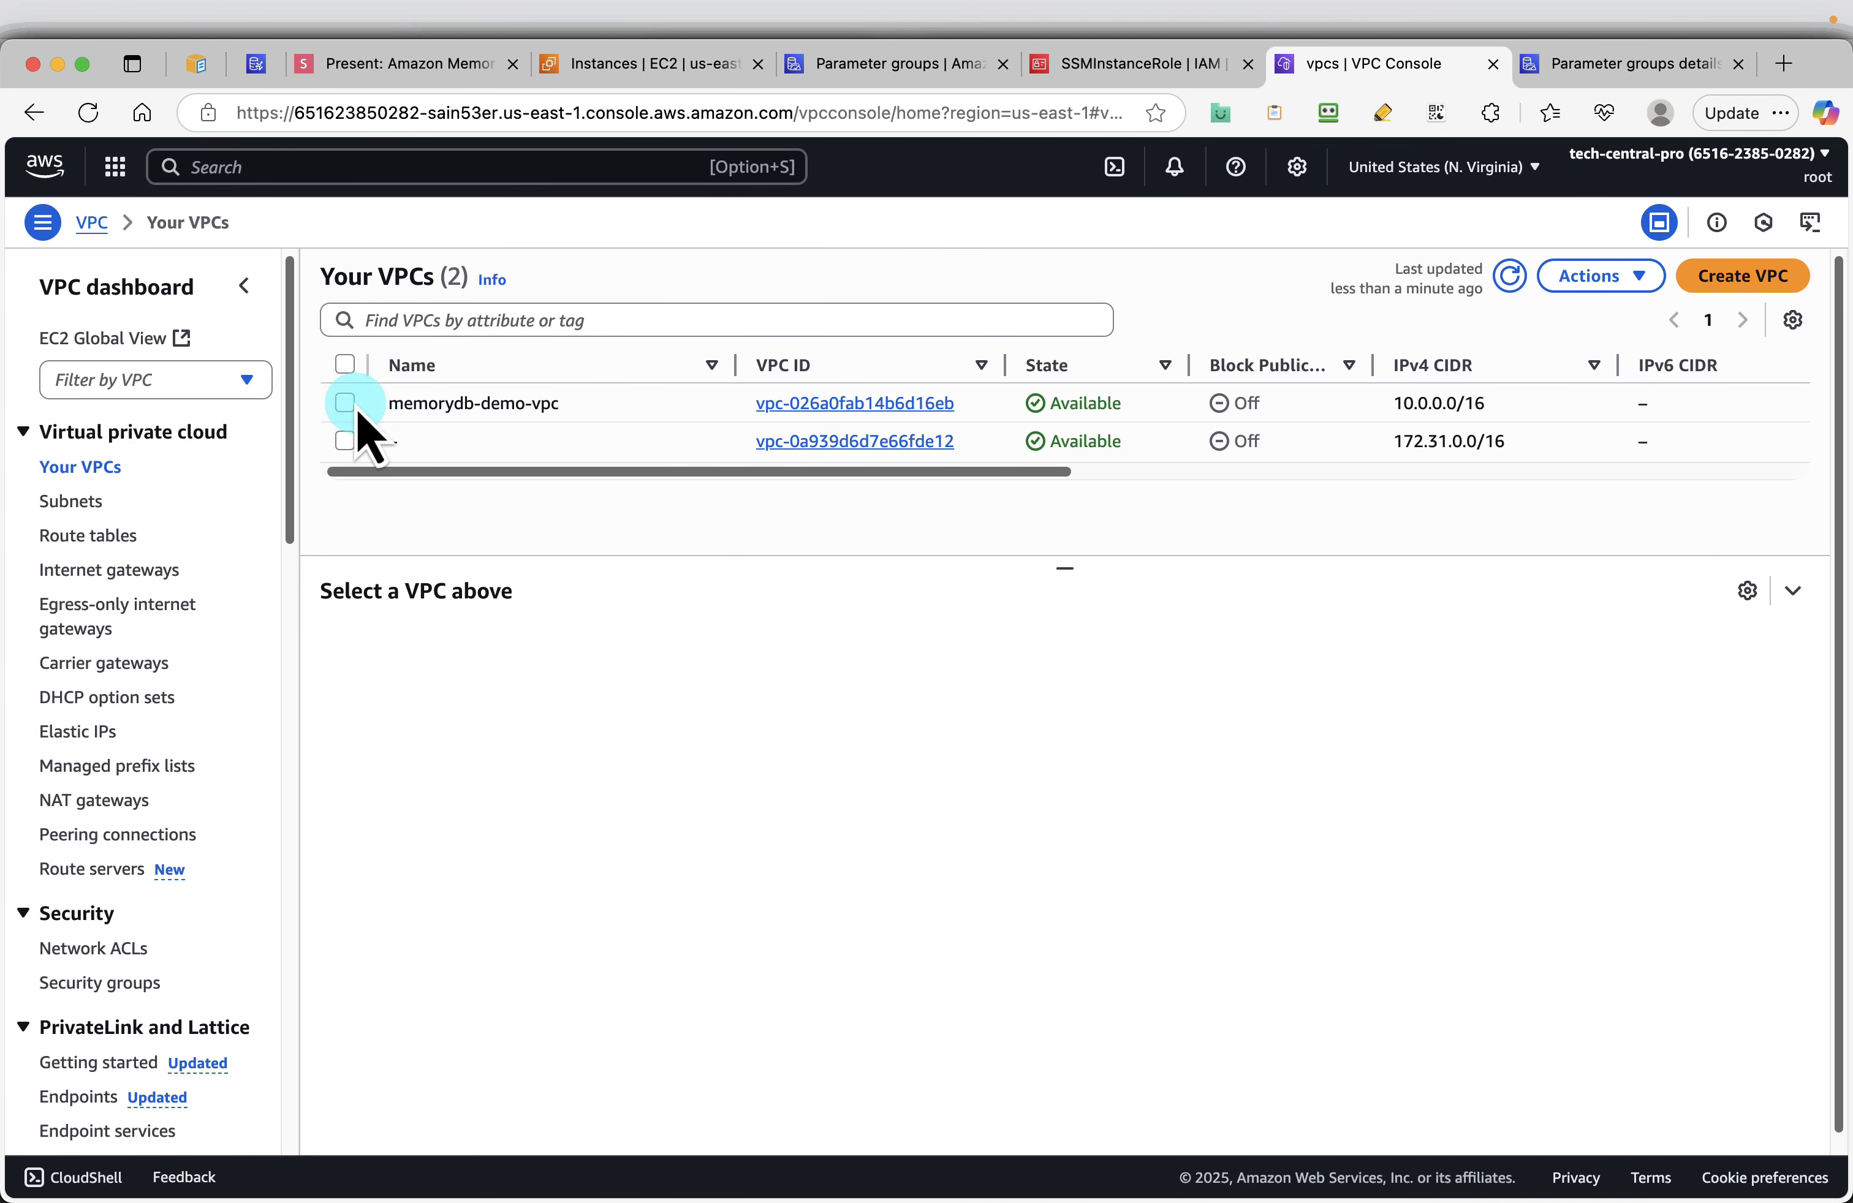
pyautogui.click(345, 403)
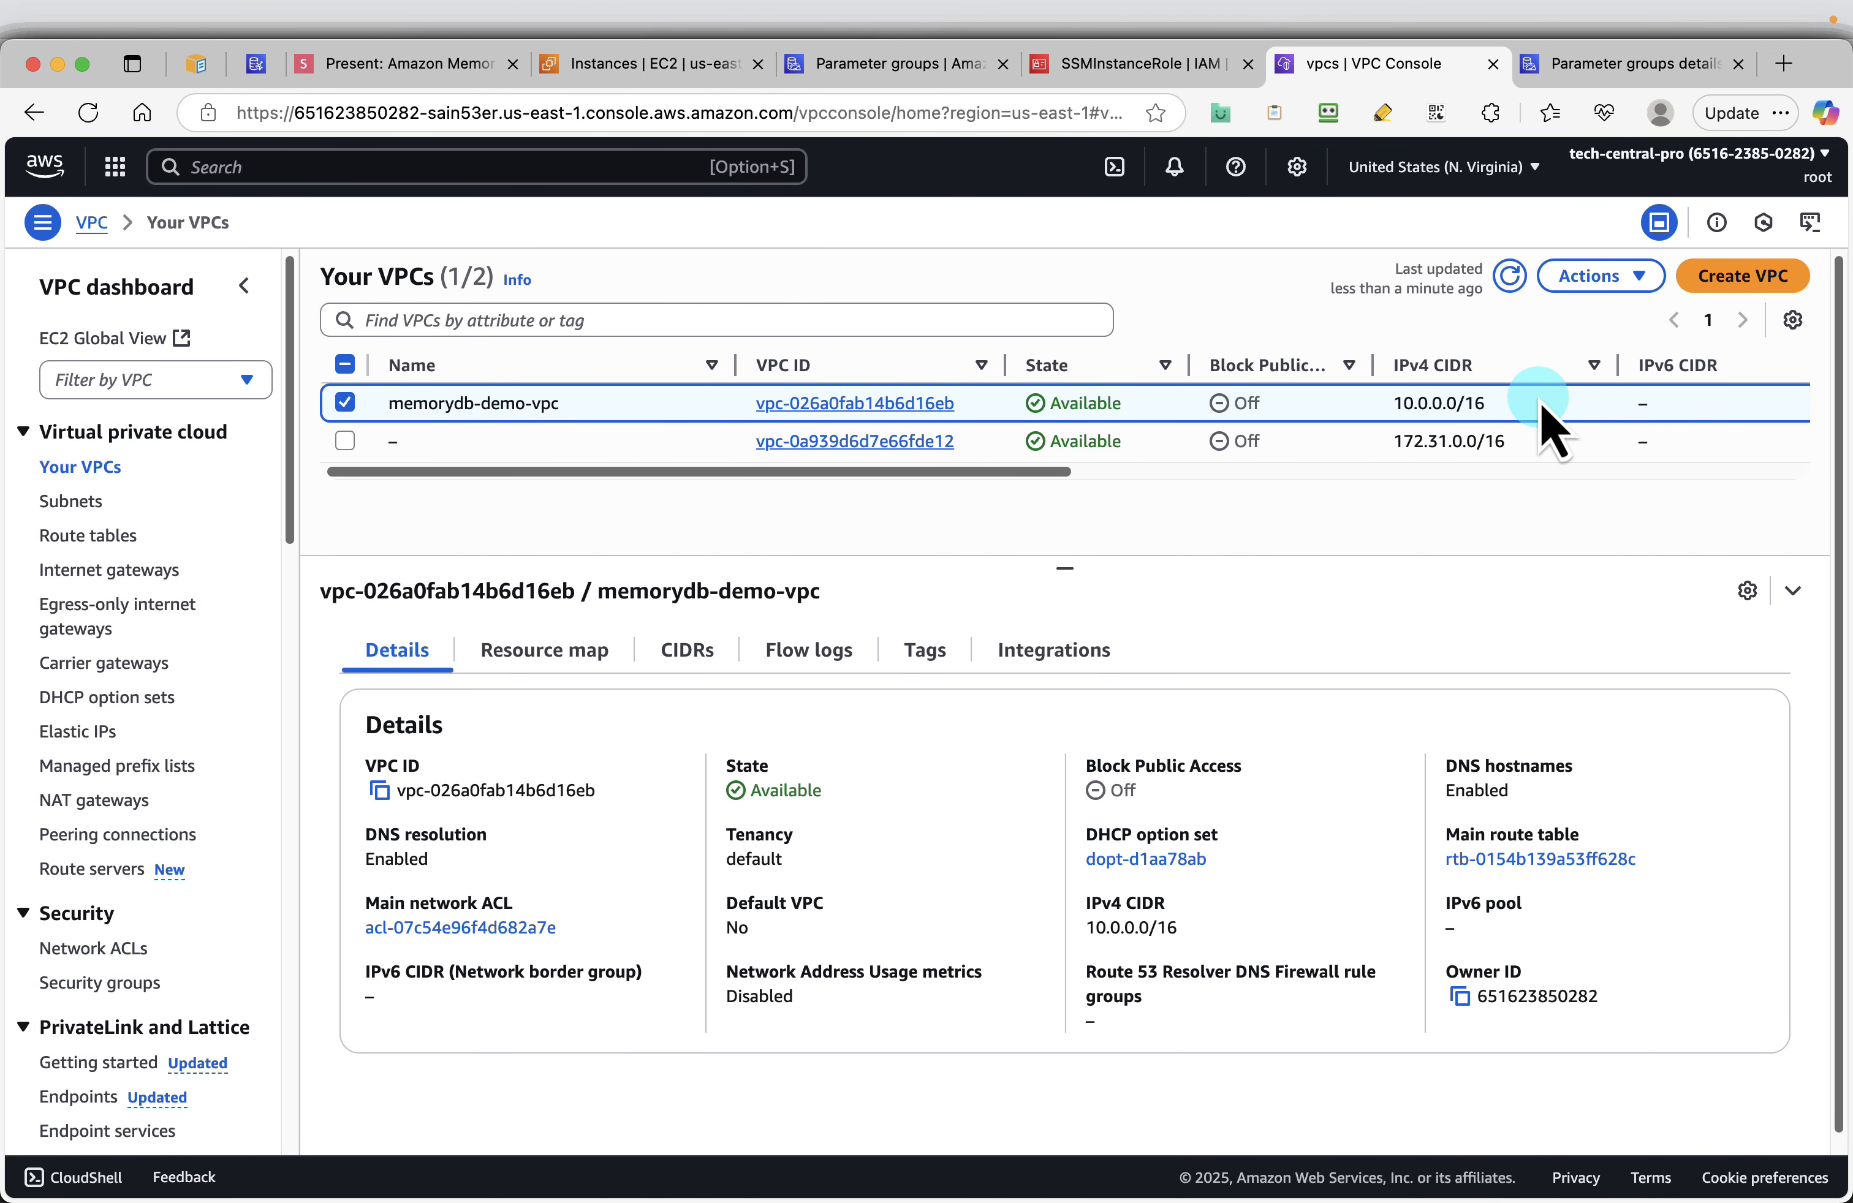
pyautogui.click(1589, 275)
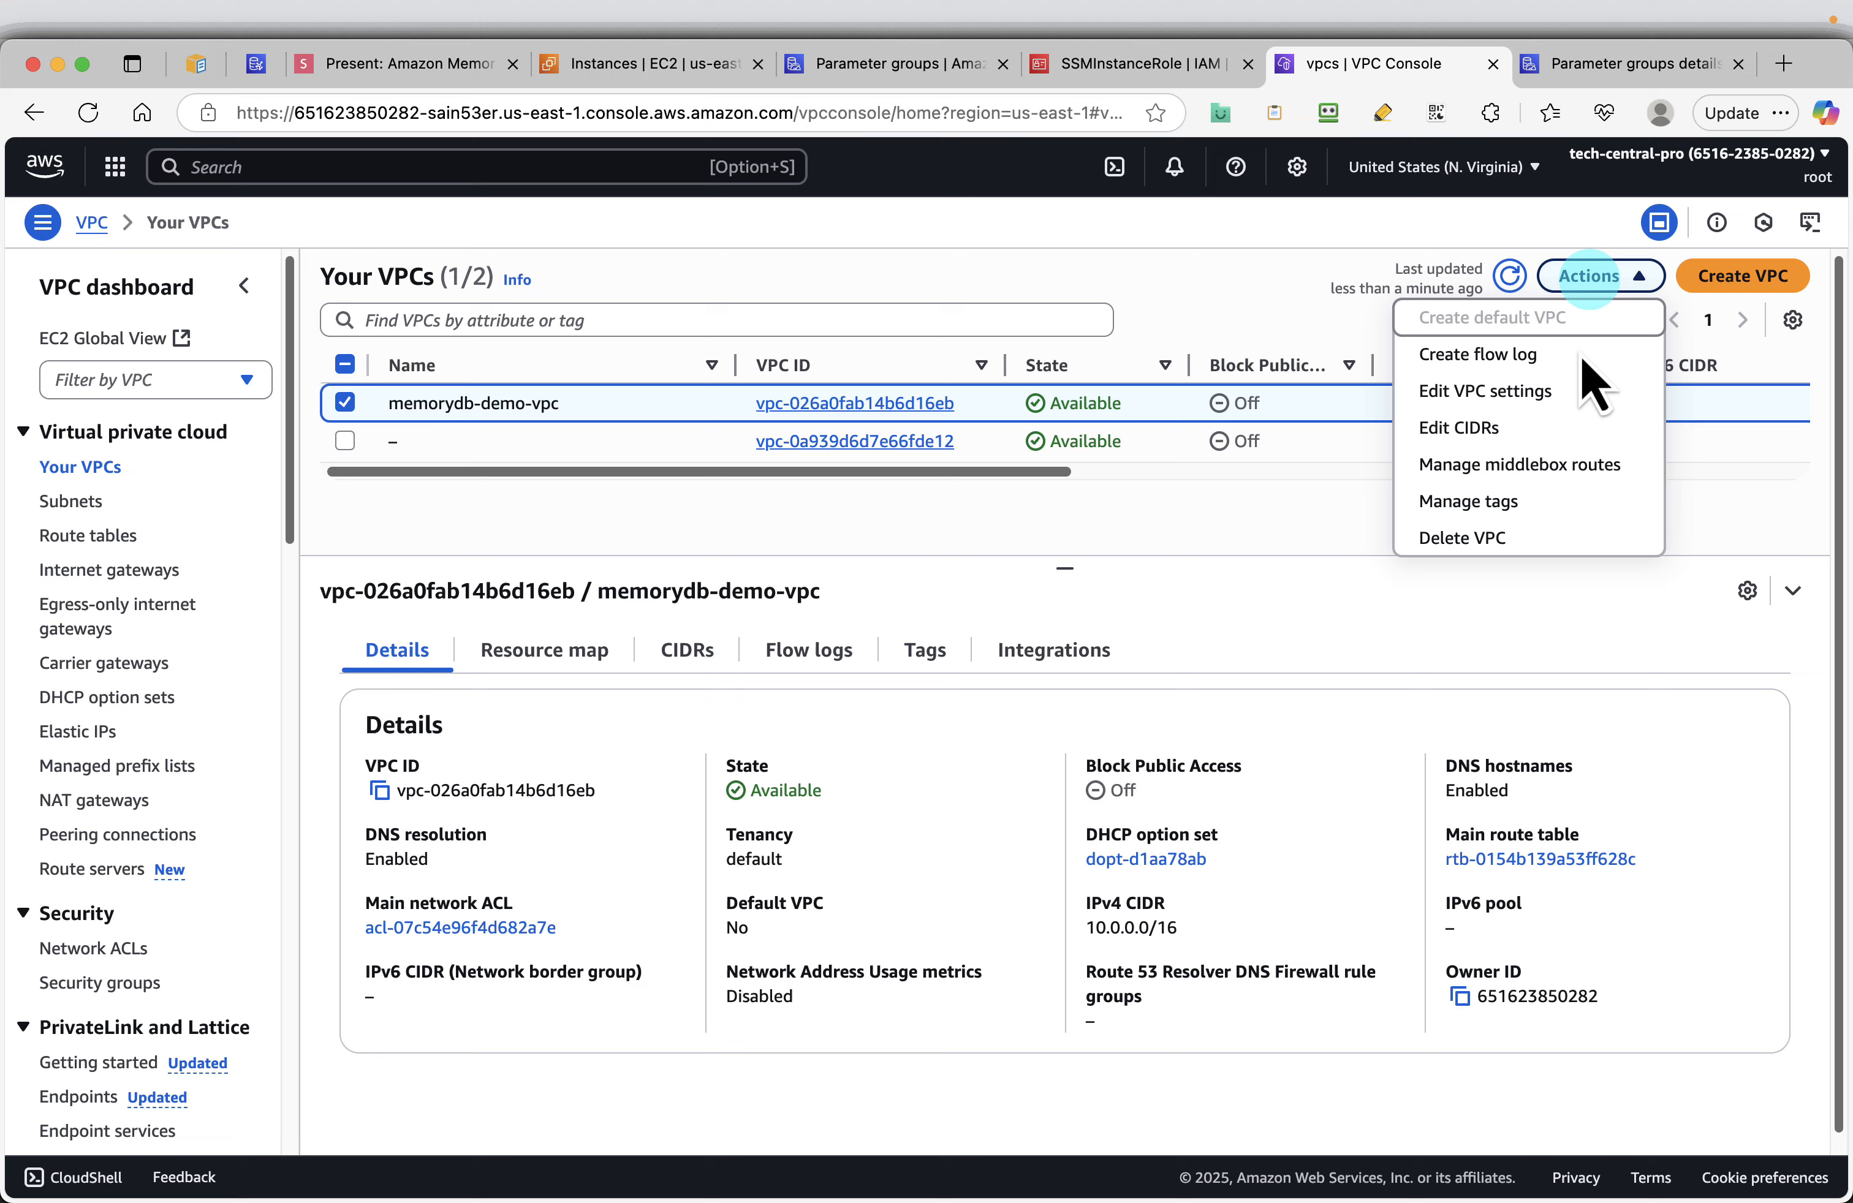
pyautogui.click(1455, 541)
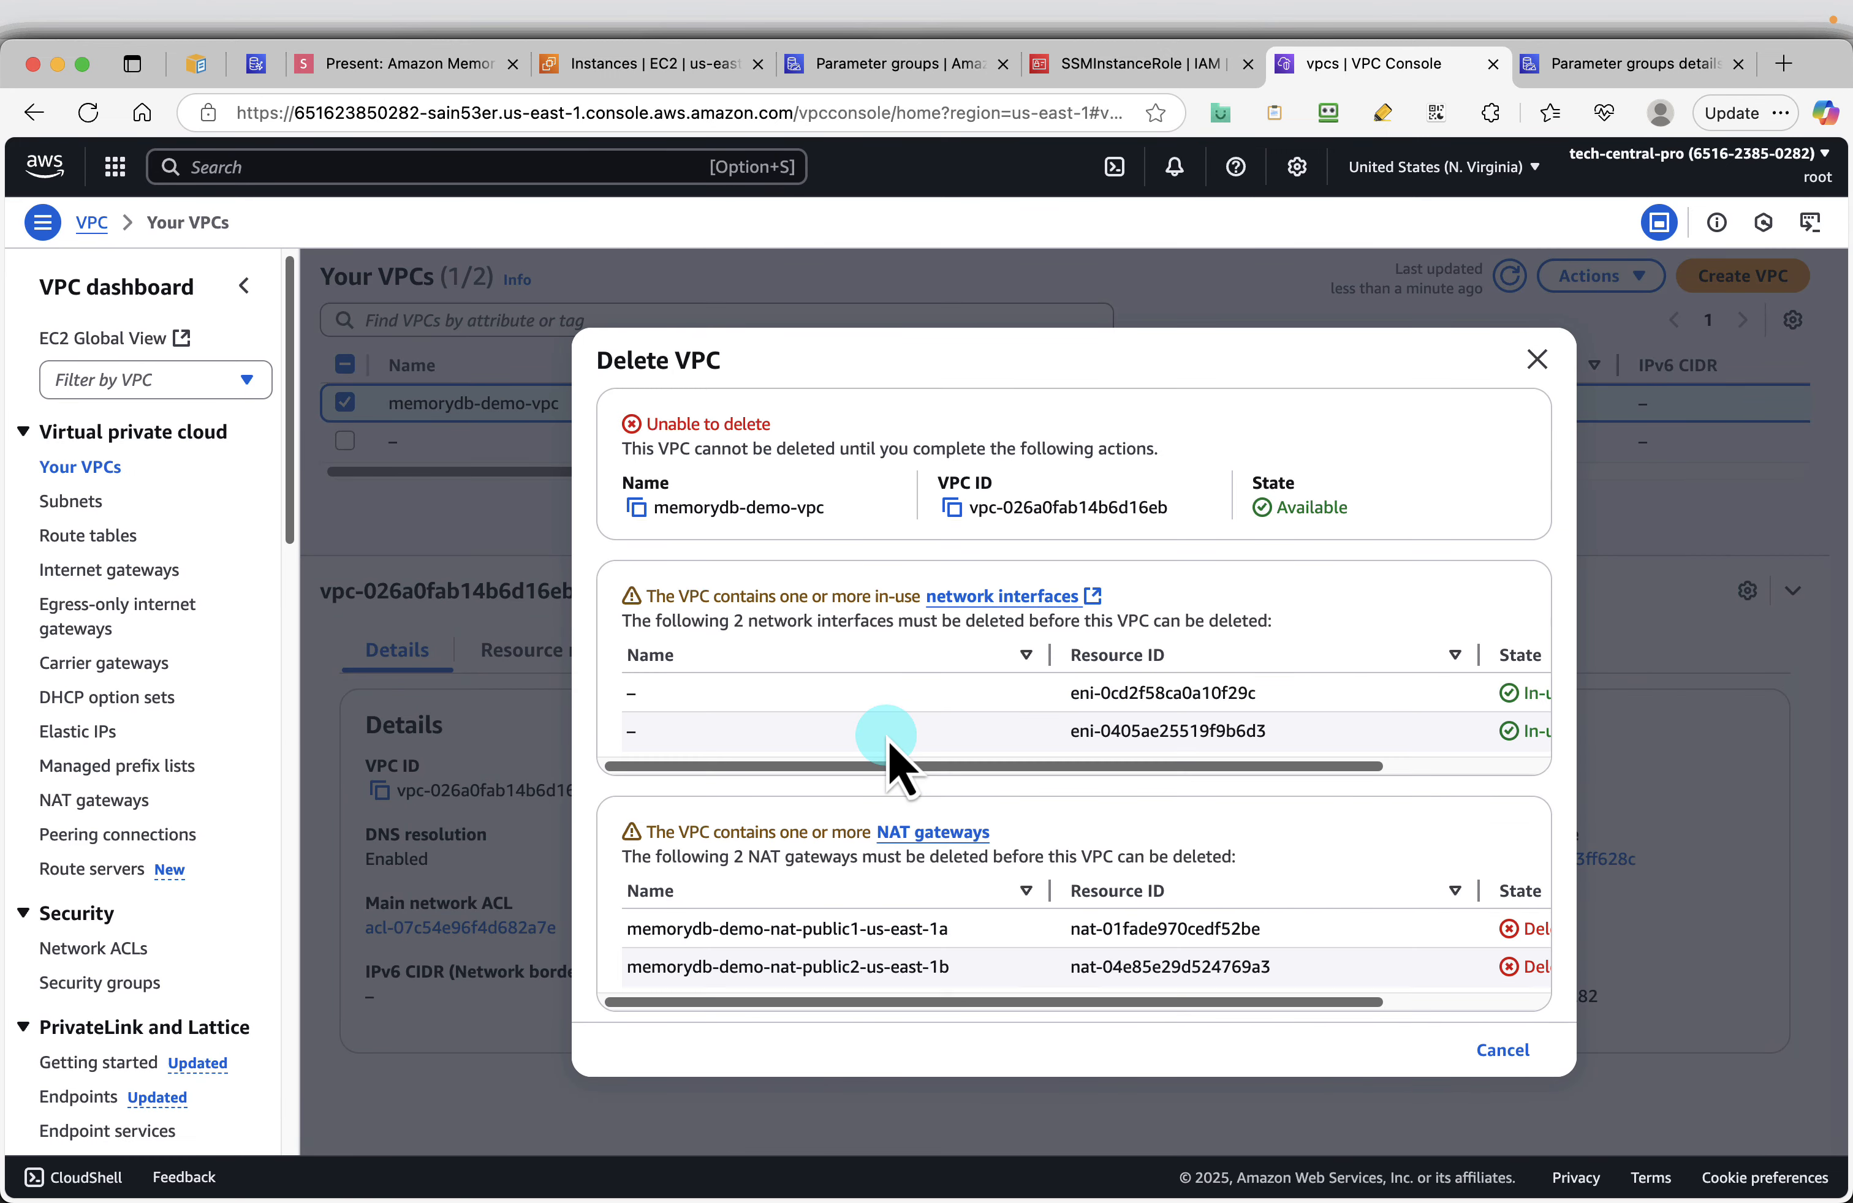
pyautogui.moveTo(1288, 768); pyautogui.dragTo(914, 761)
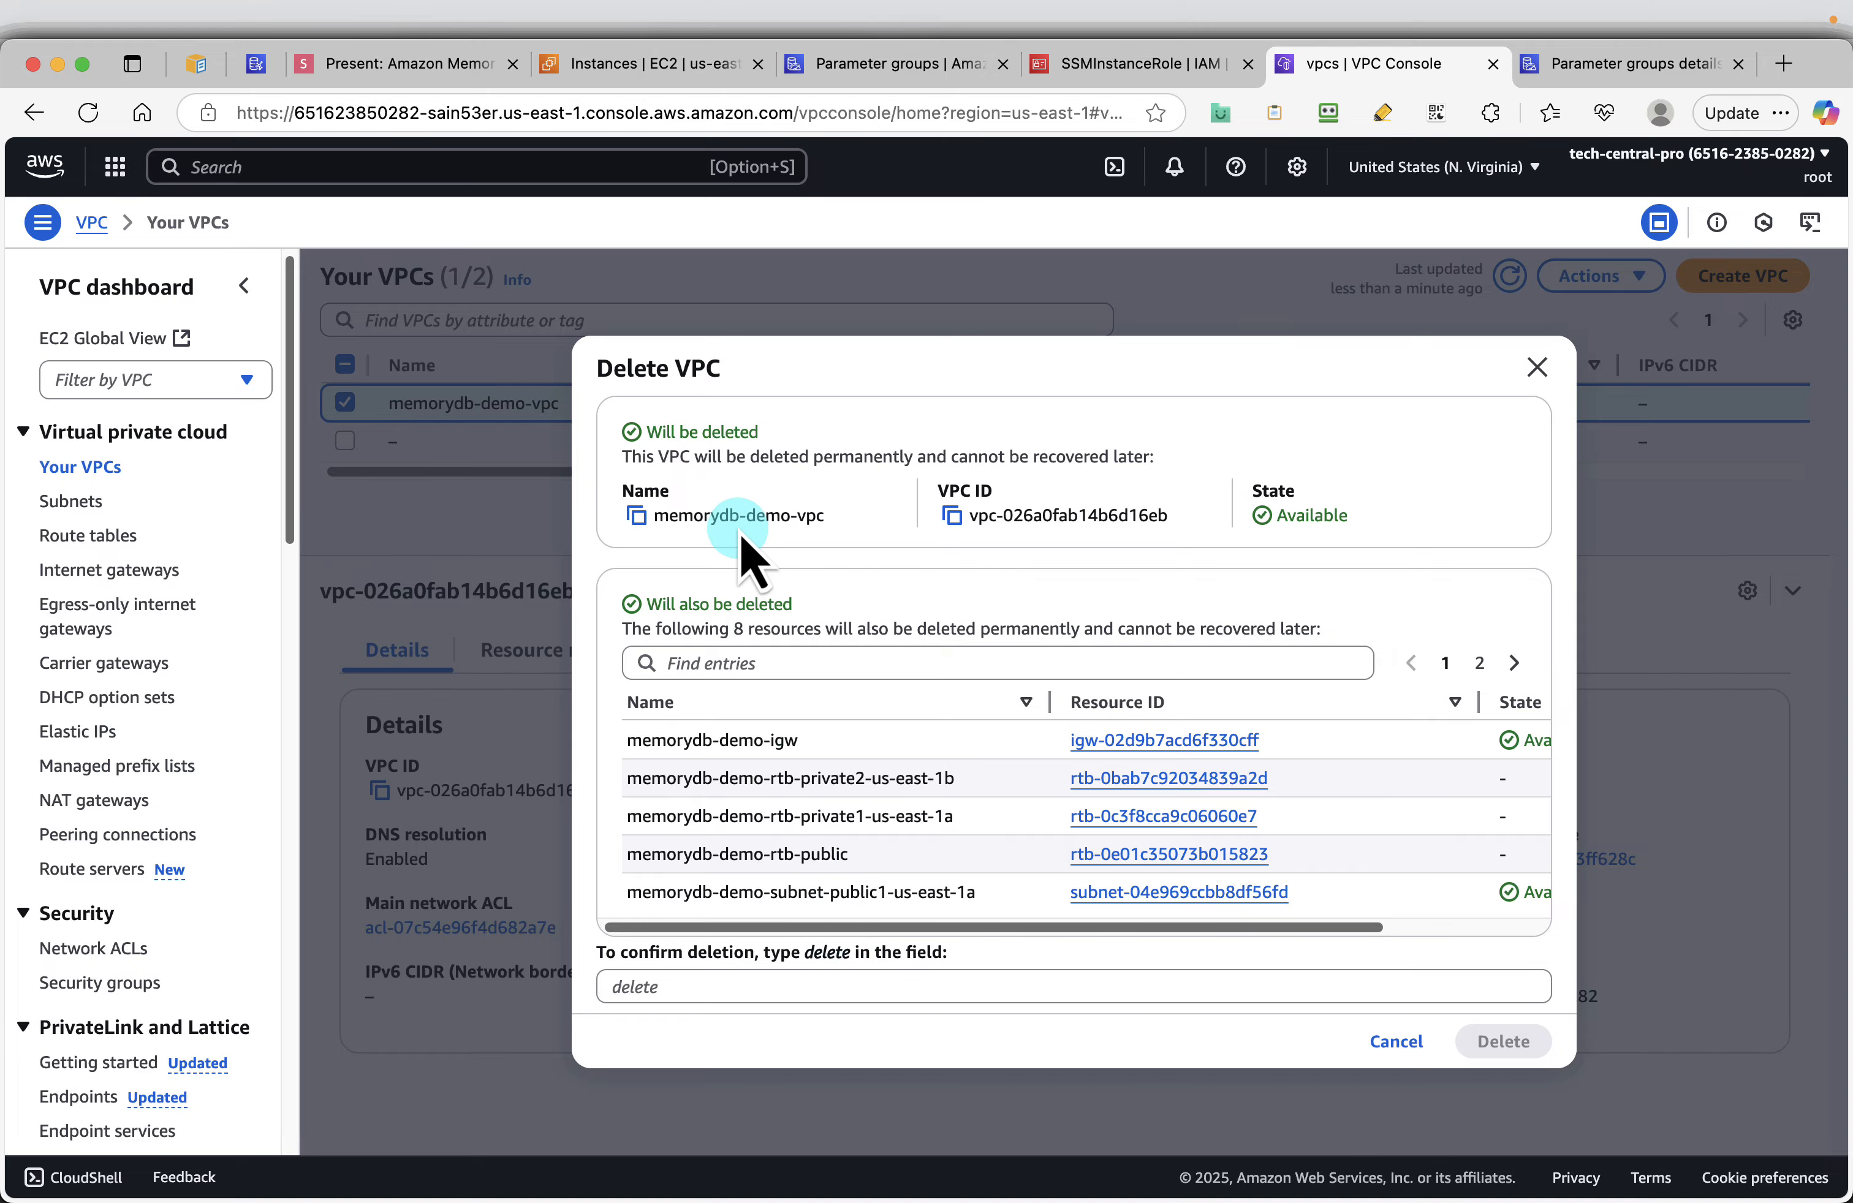
pyautogui.click(687, 983)
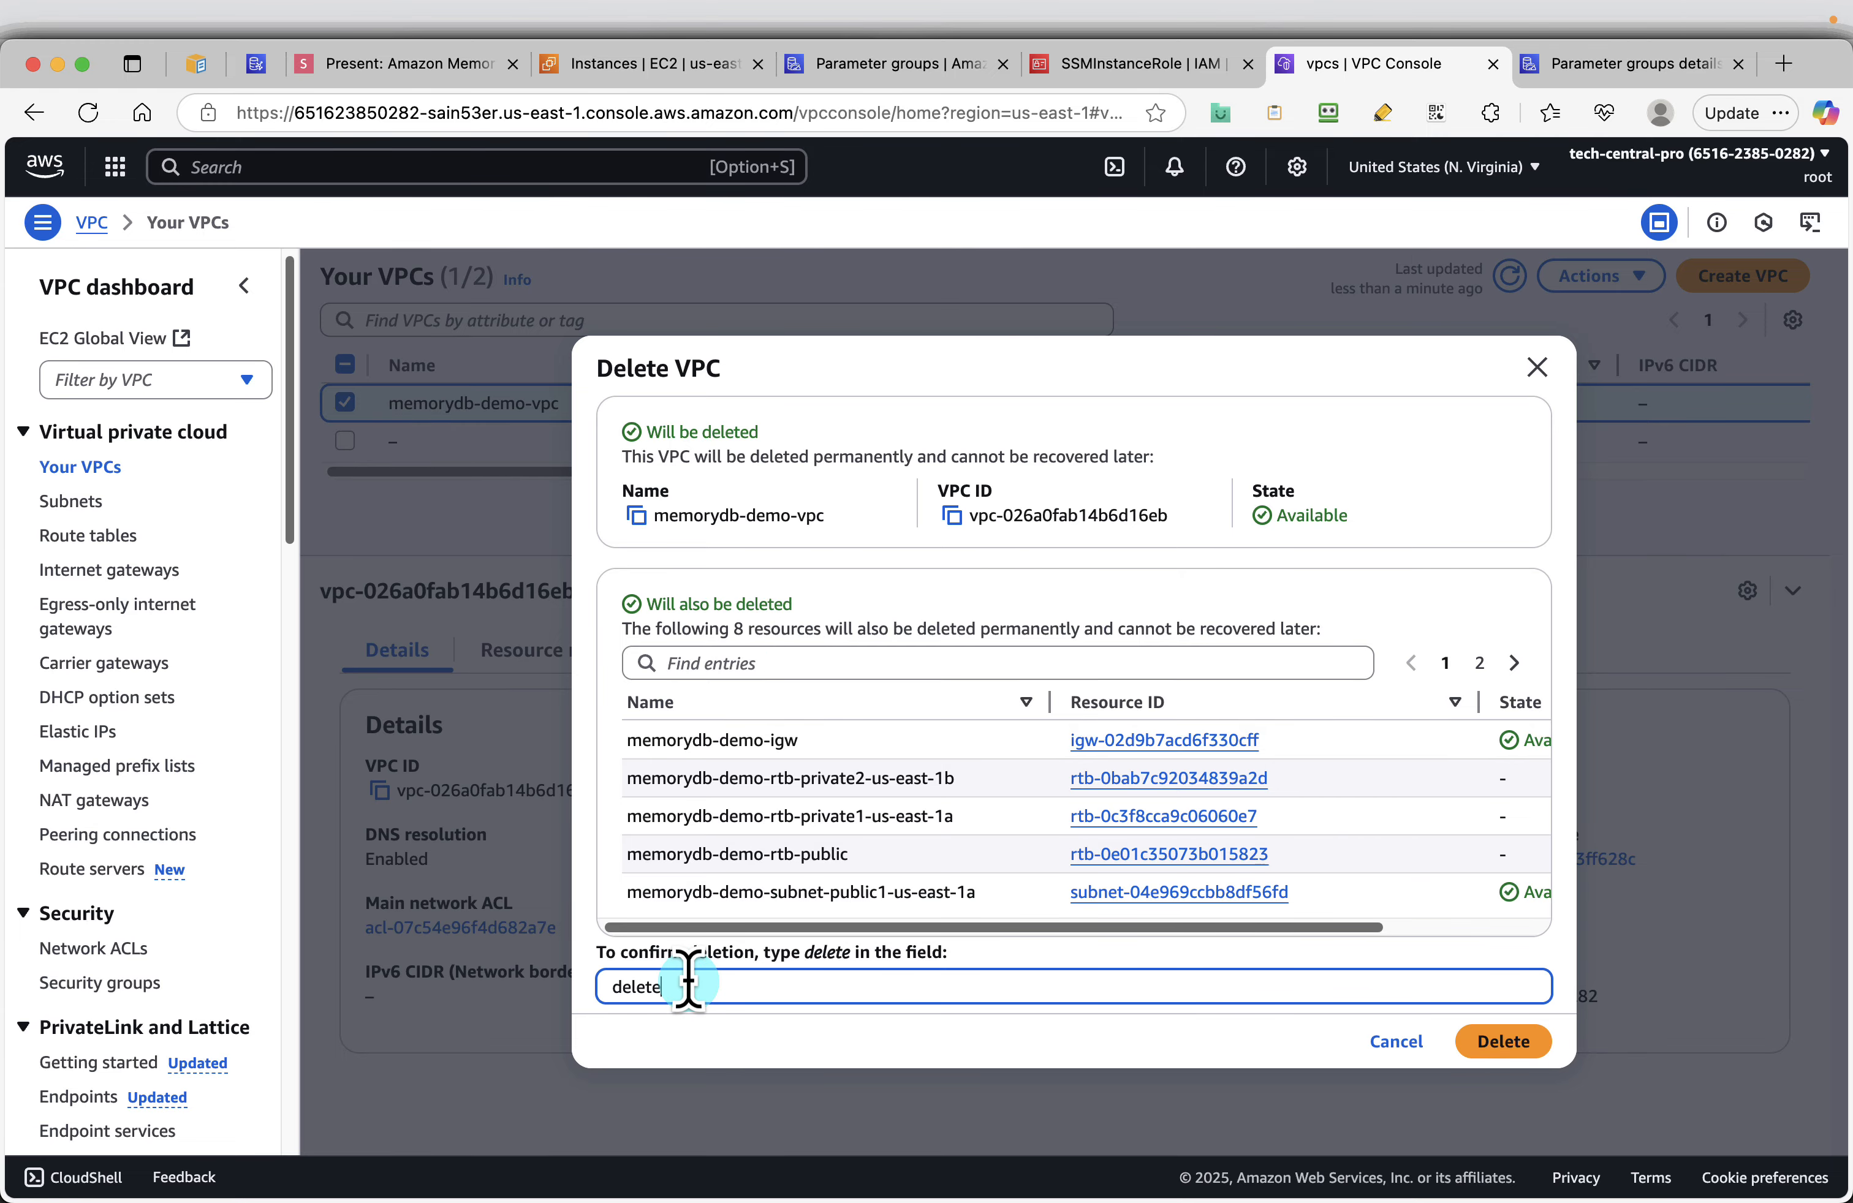
pyautogui.click(1501, 1043)
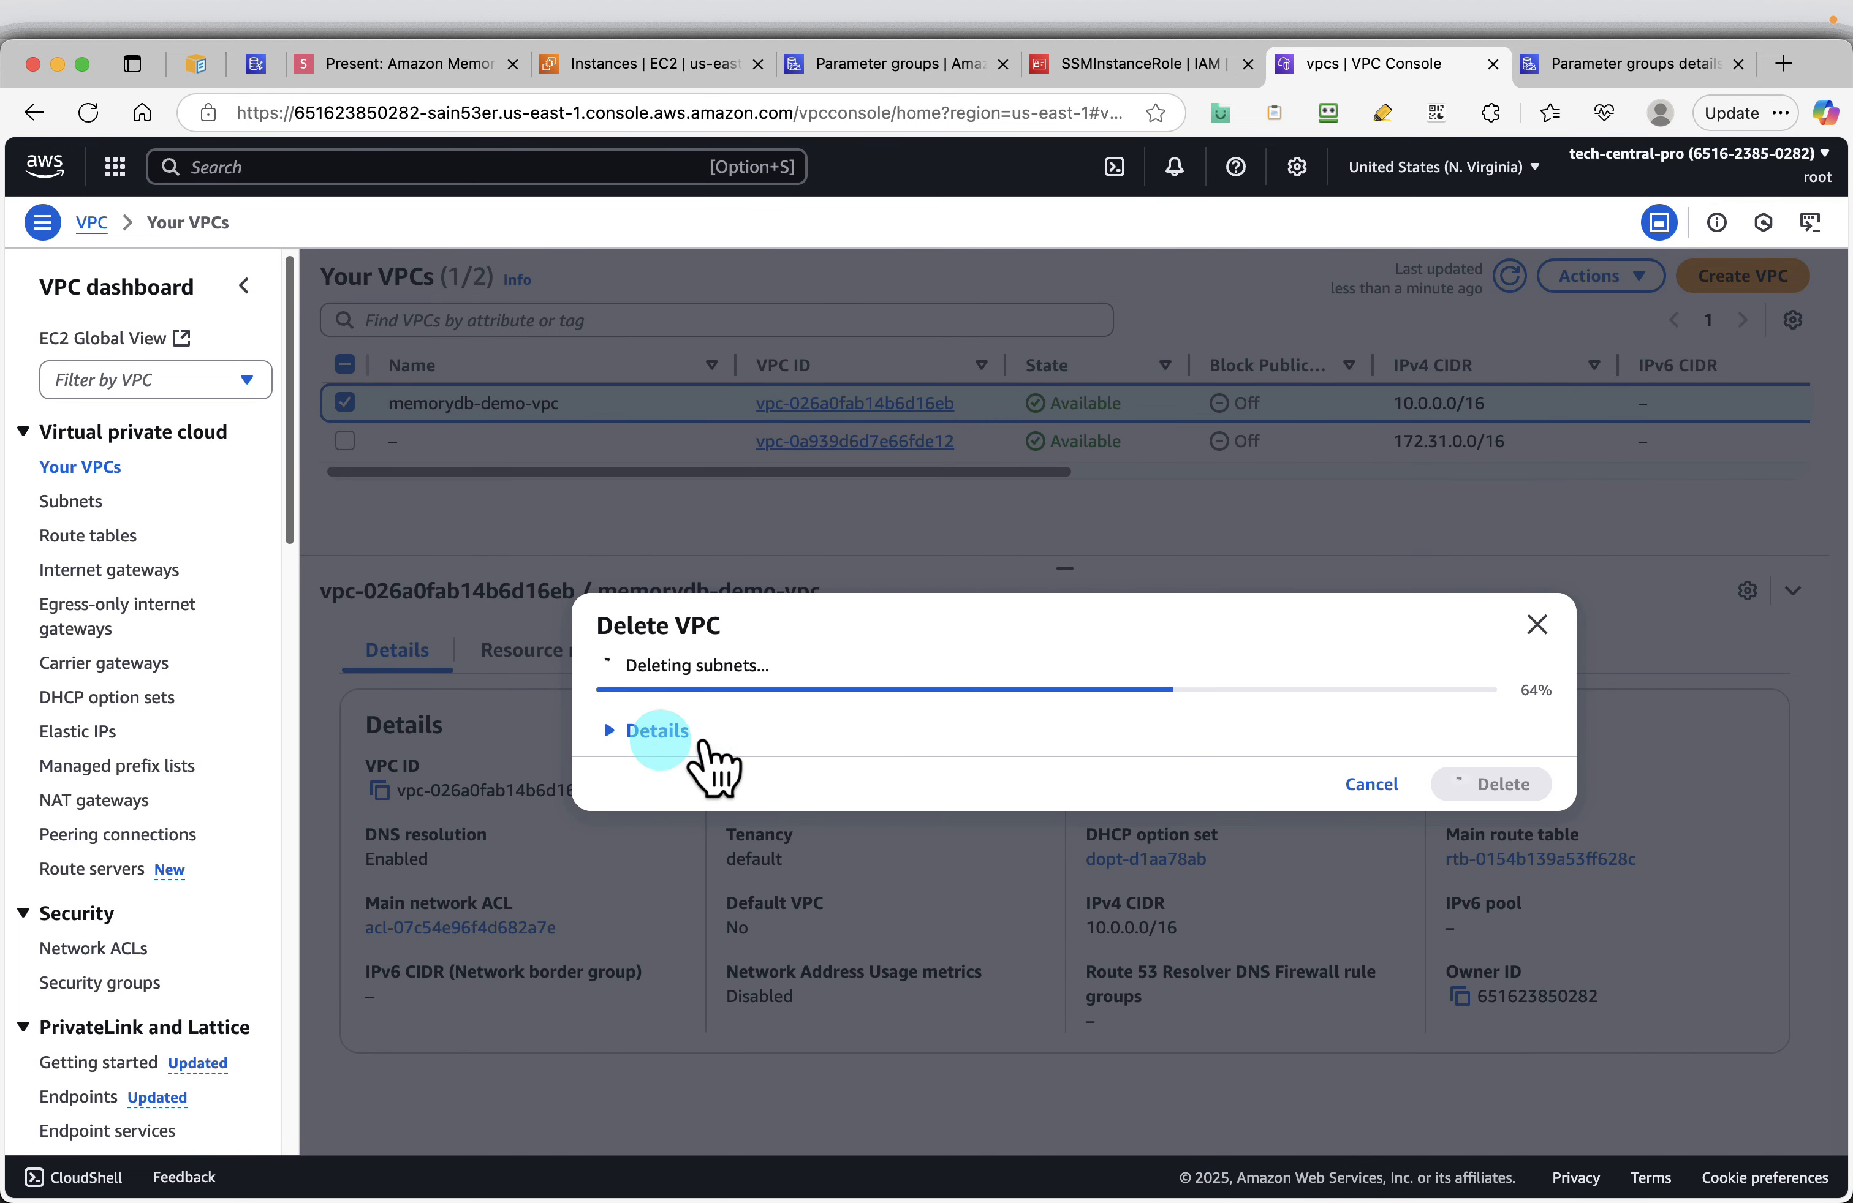
pyautogui.click(636, 733)
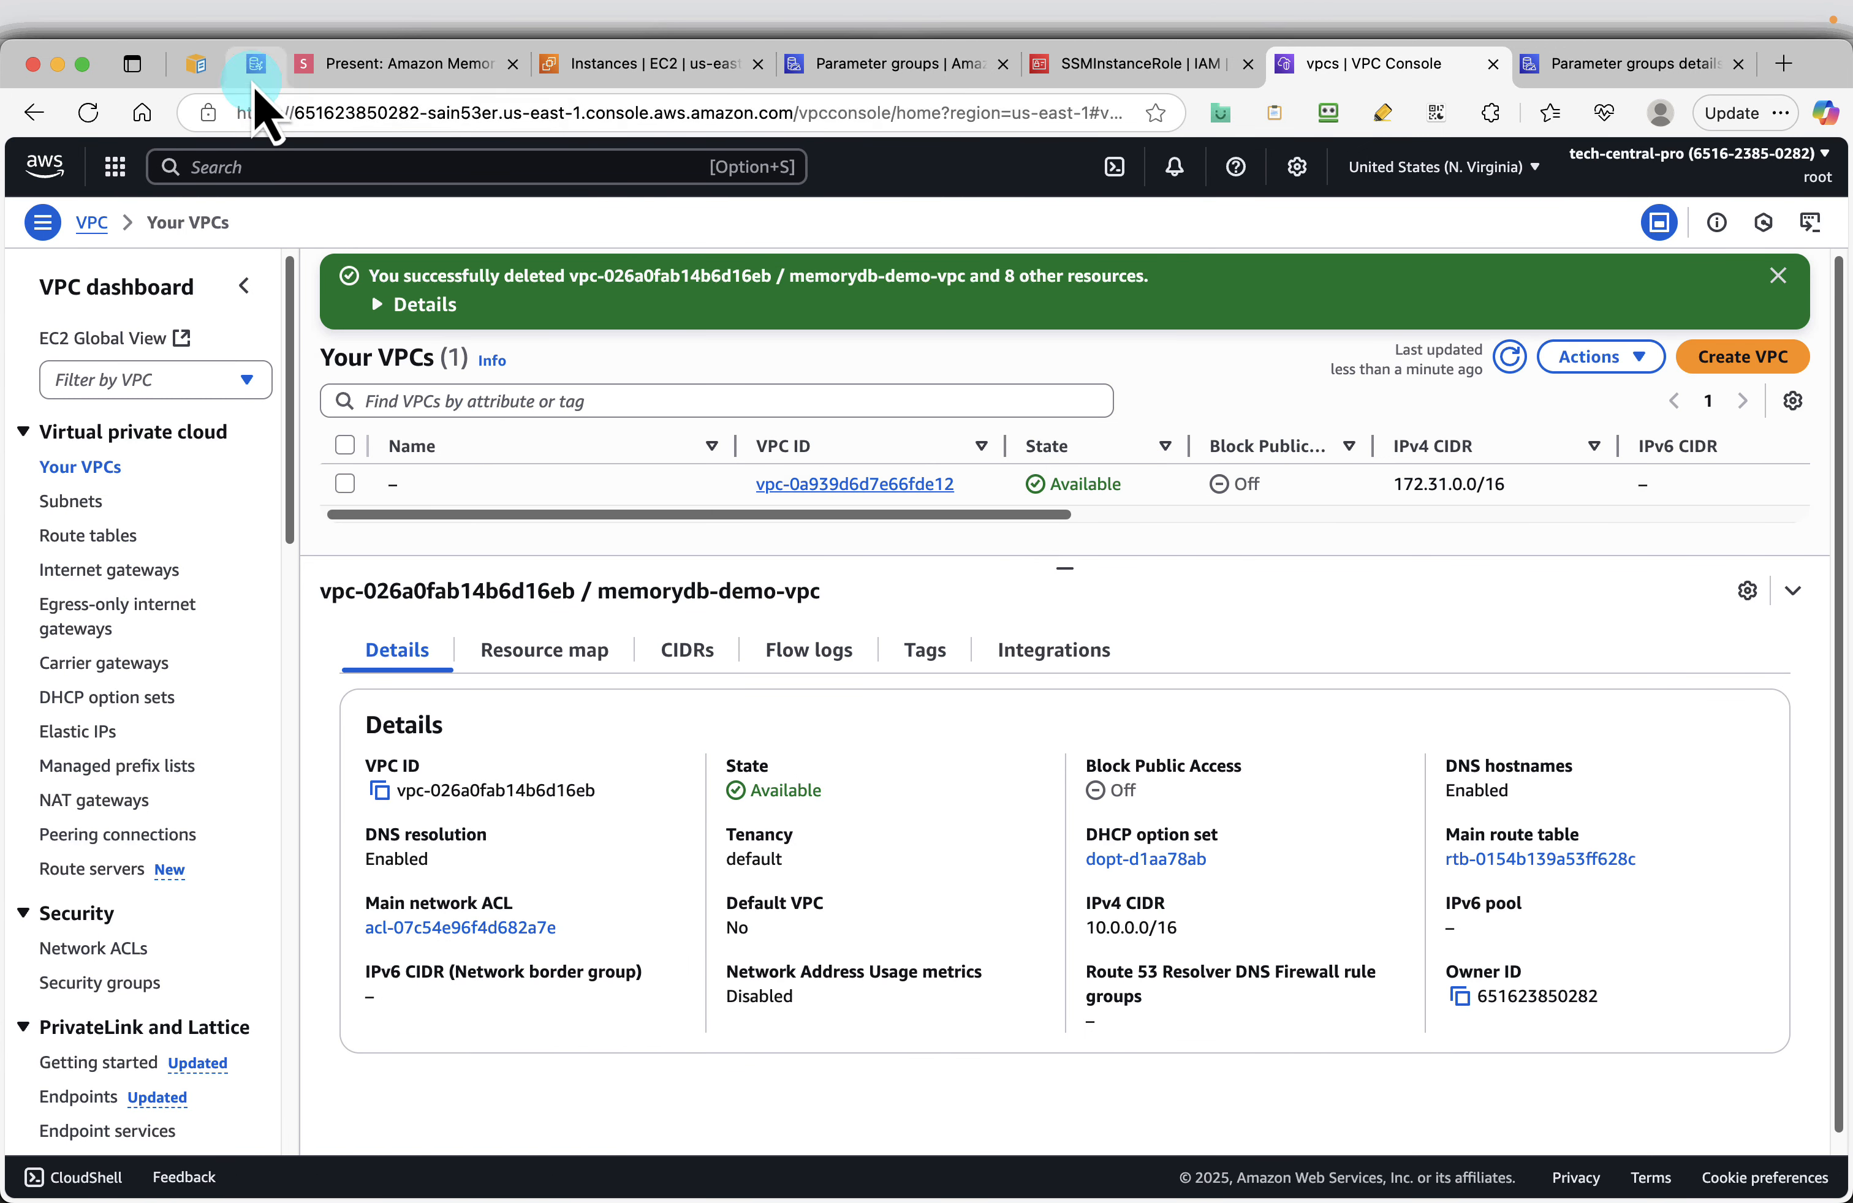
# Switch to the presentation and go through the slides on deleting the NAT gateways and the VPC
pyautogui.click(388, 65)
pyautogui.press('Right')
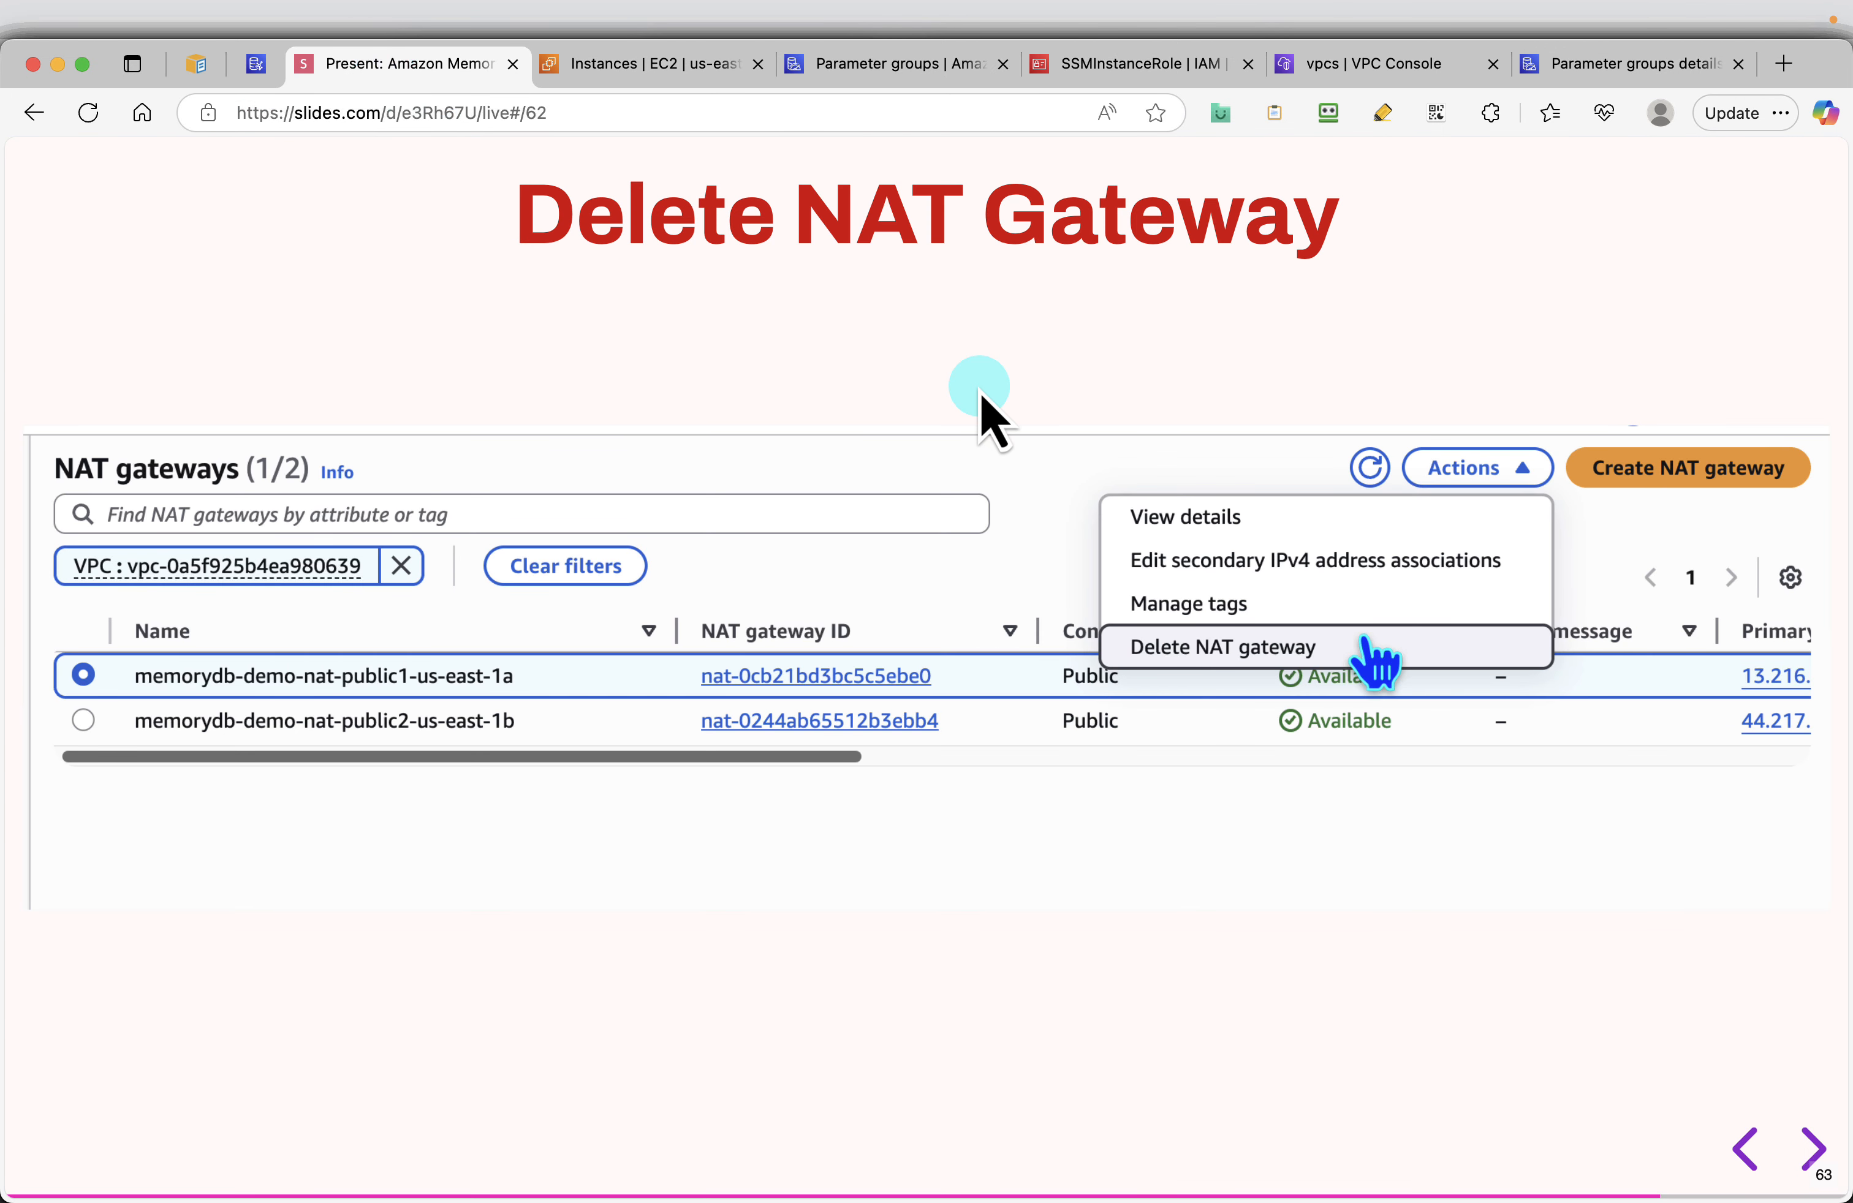
pyautogui.press('Right')
pyautogui.press('Right')
pyautogui.press('Right')
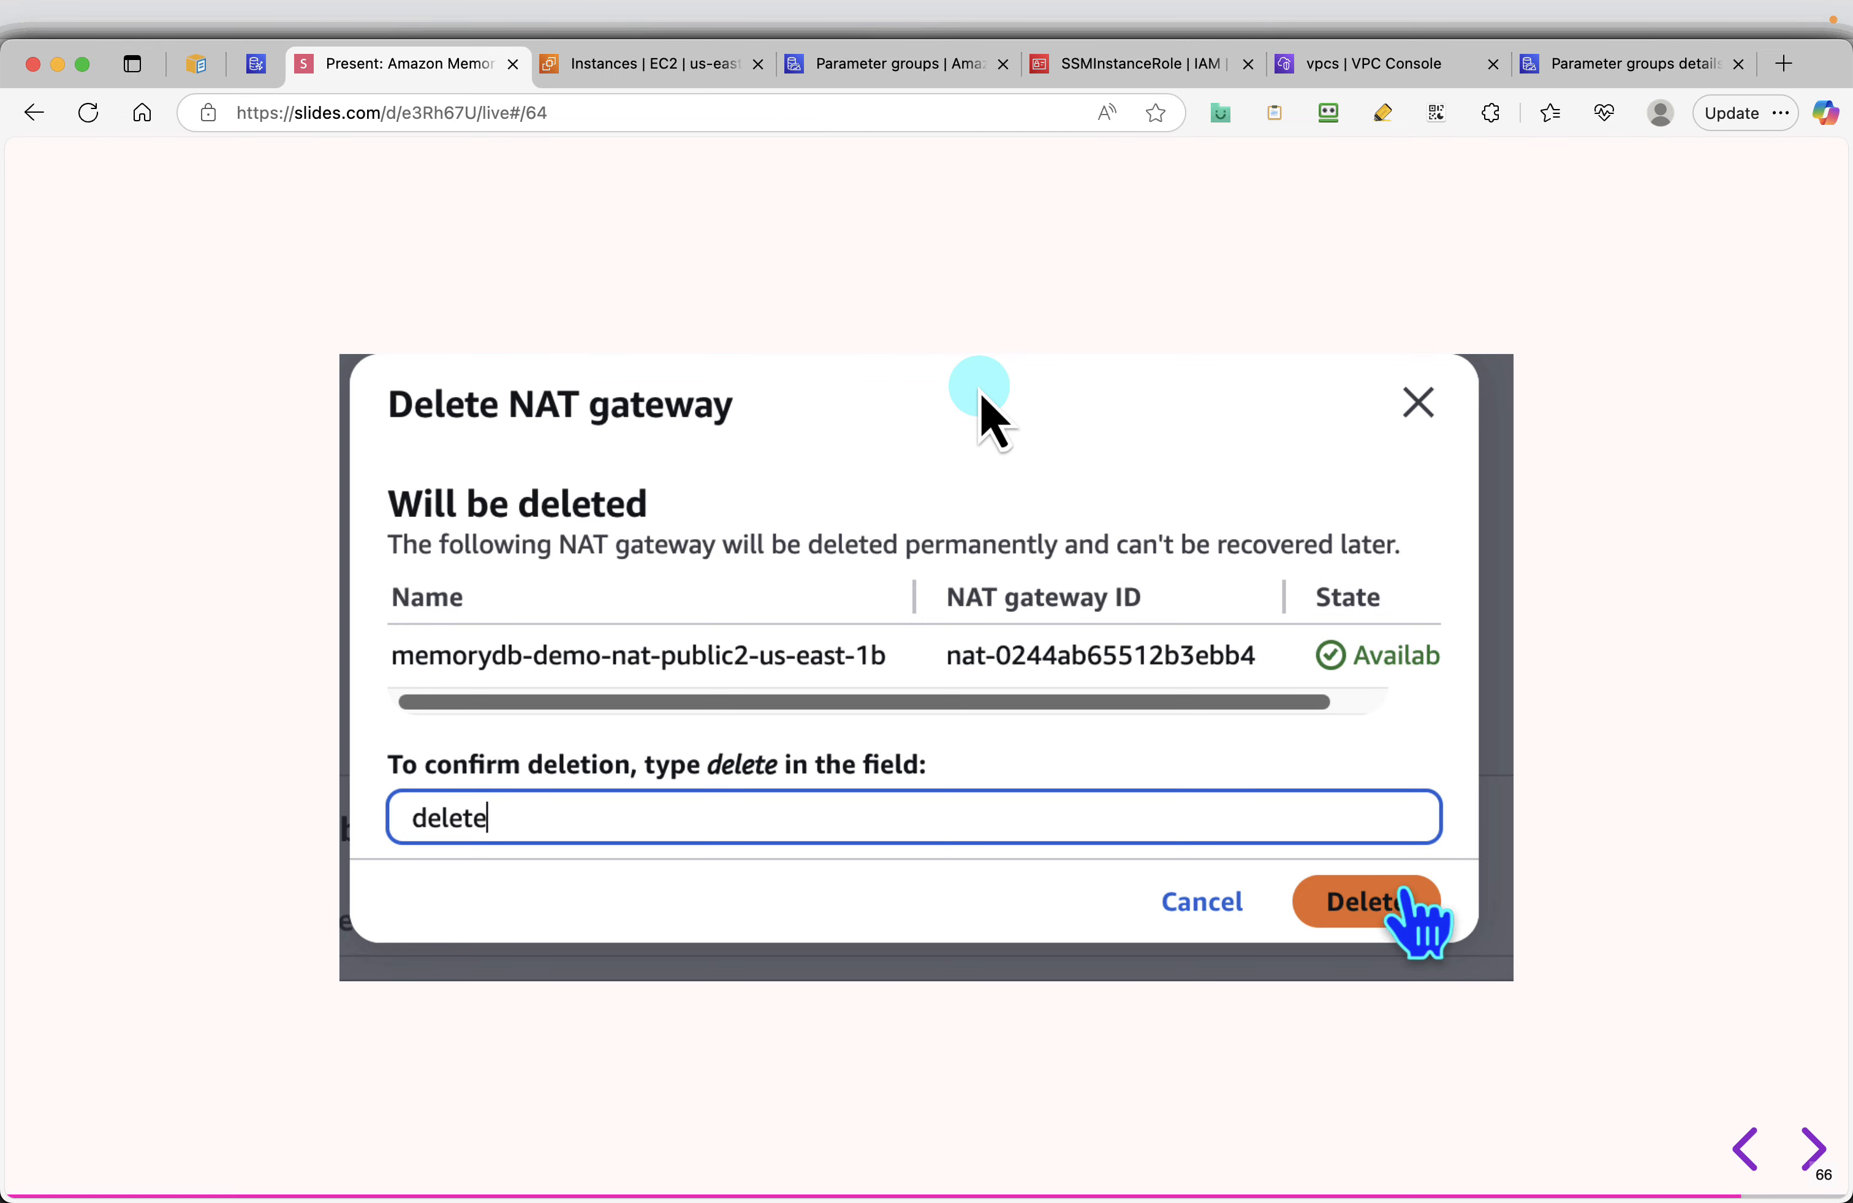
pyautogui.press('Right')
pyautogui.press('Right')
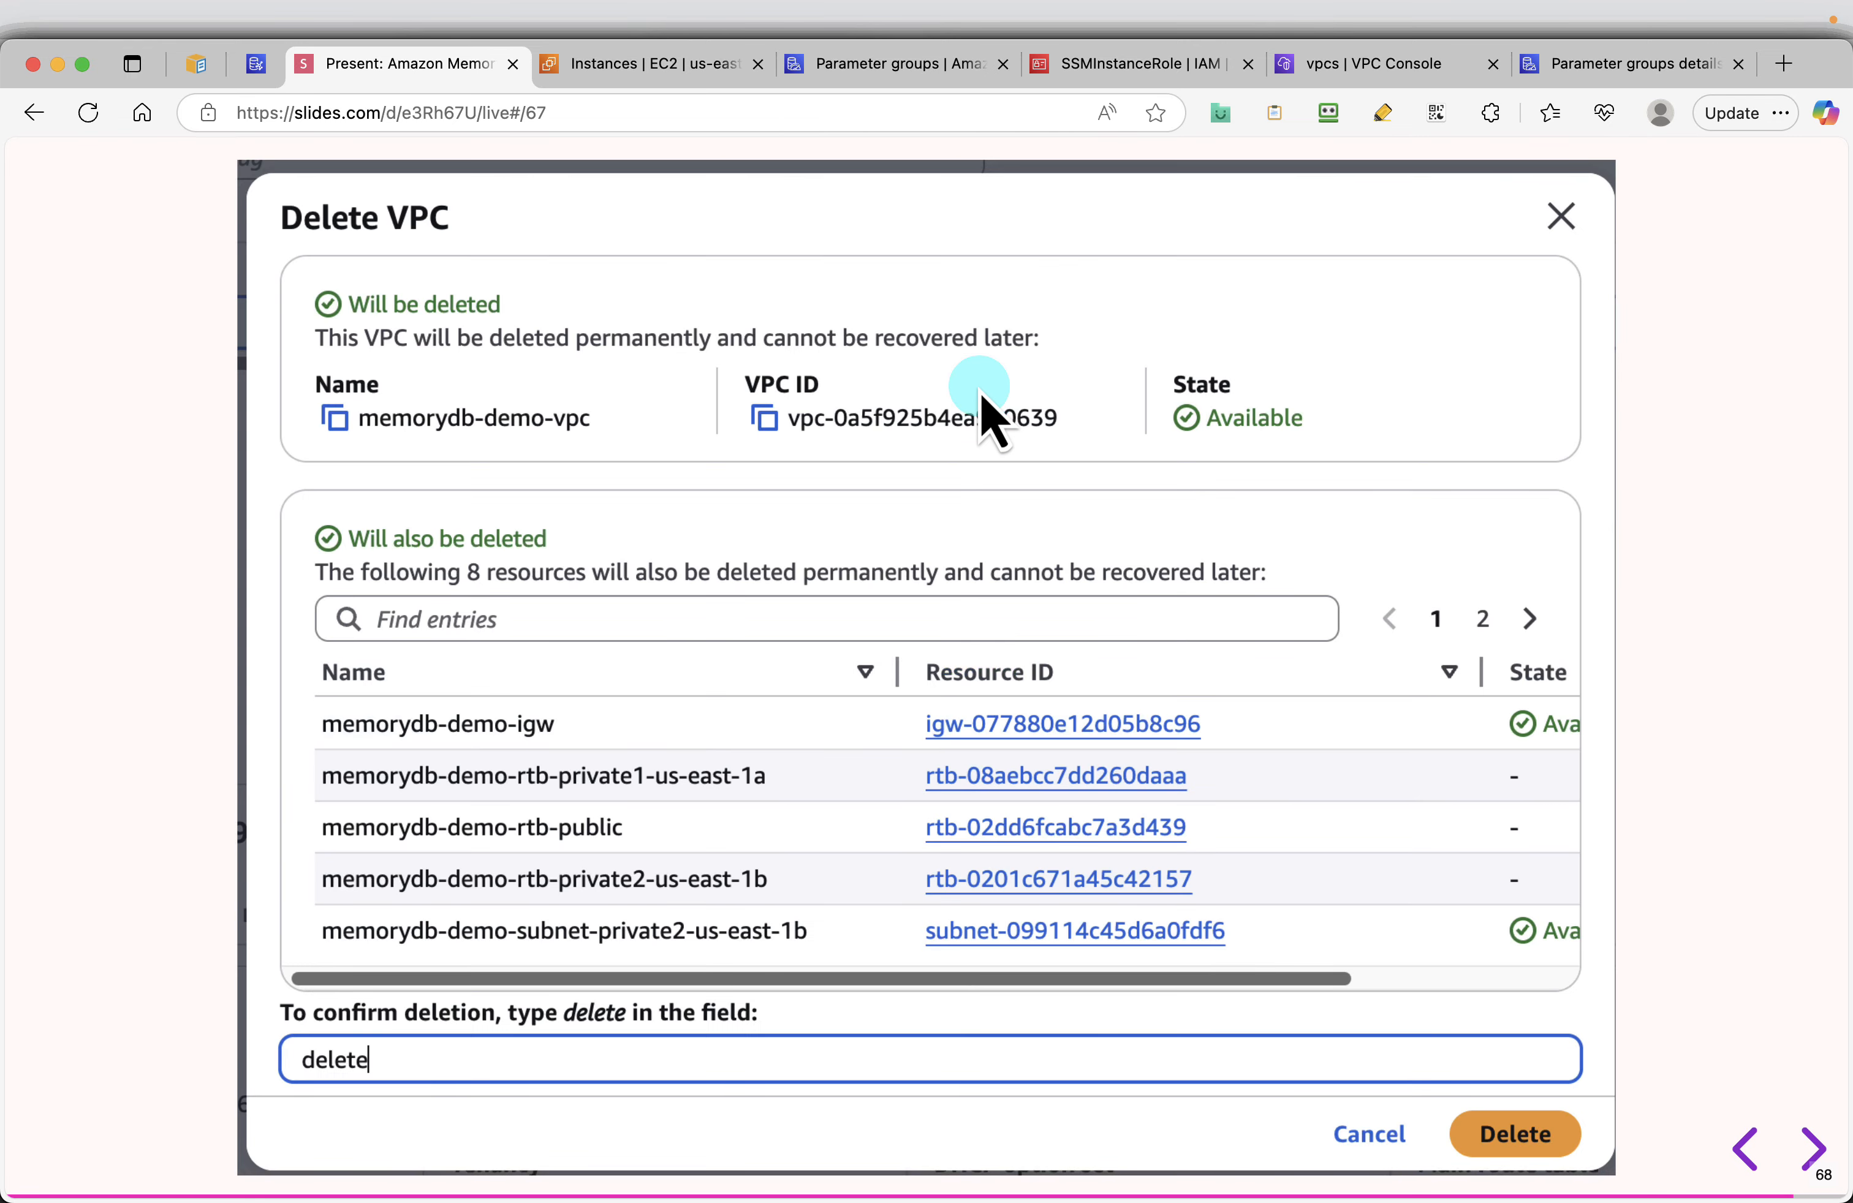
pyautogui.press('Right')
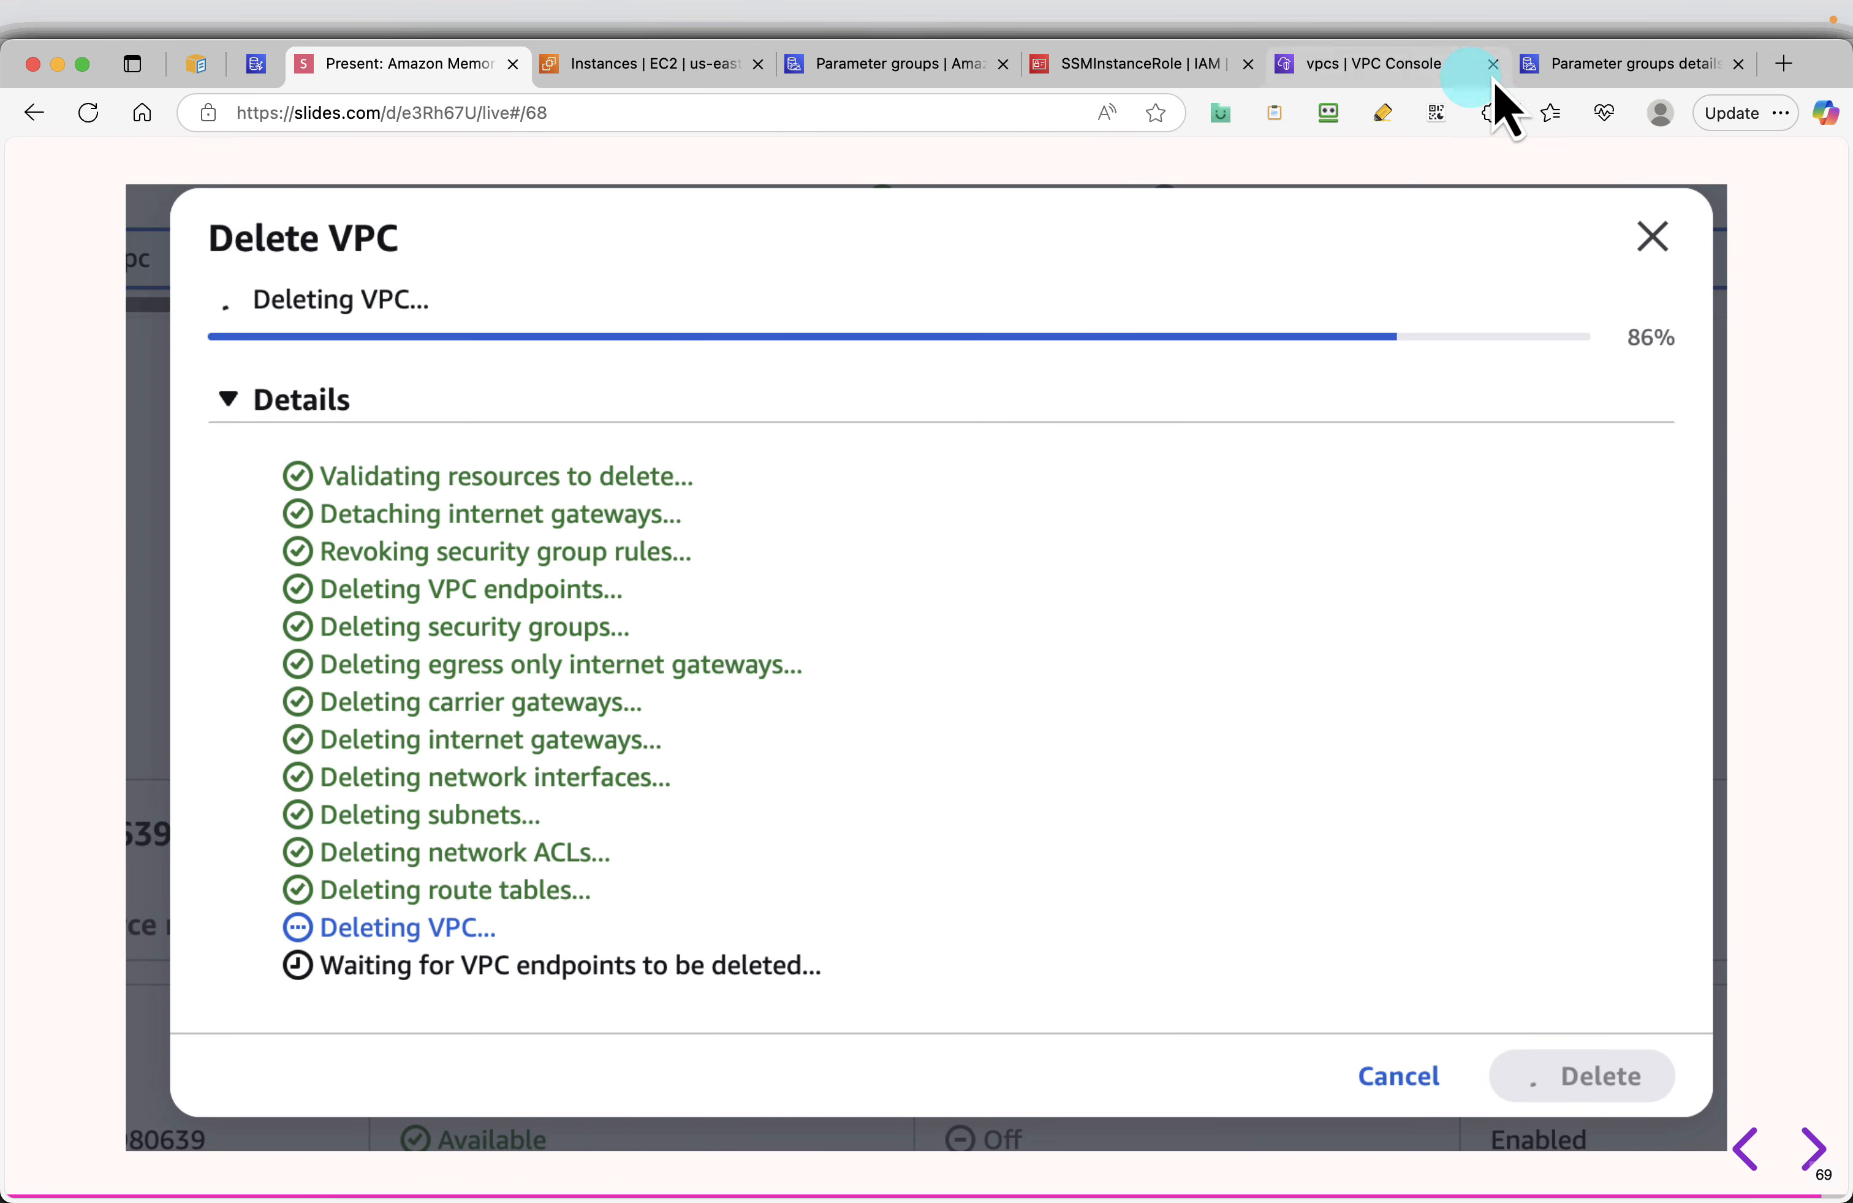
# Switch to the open SSMInstanceRole page in IAM and delete the role, entering SSMInstanceRole as the confirmation text
pyautogui.click(1102, 86)
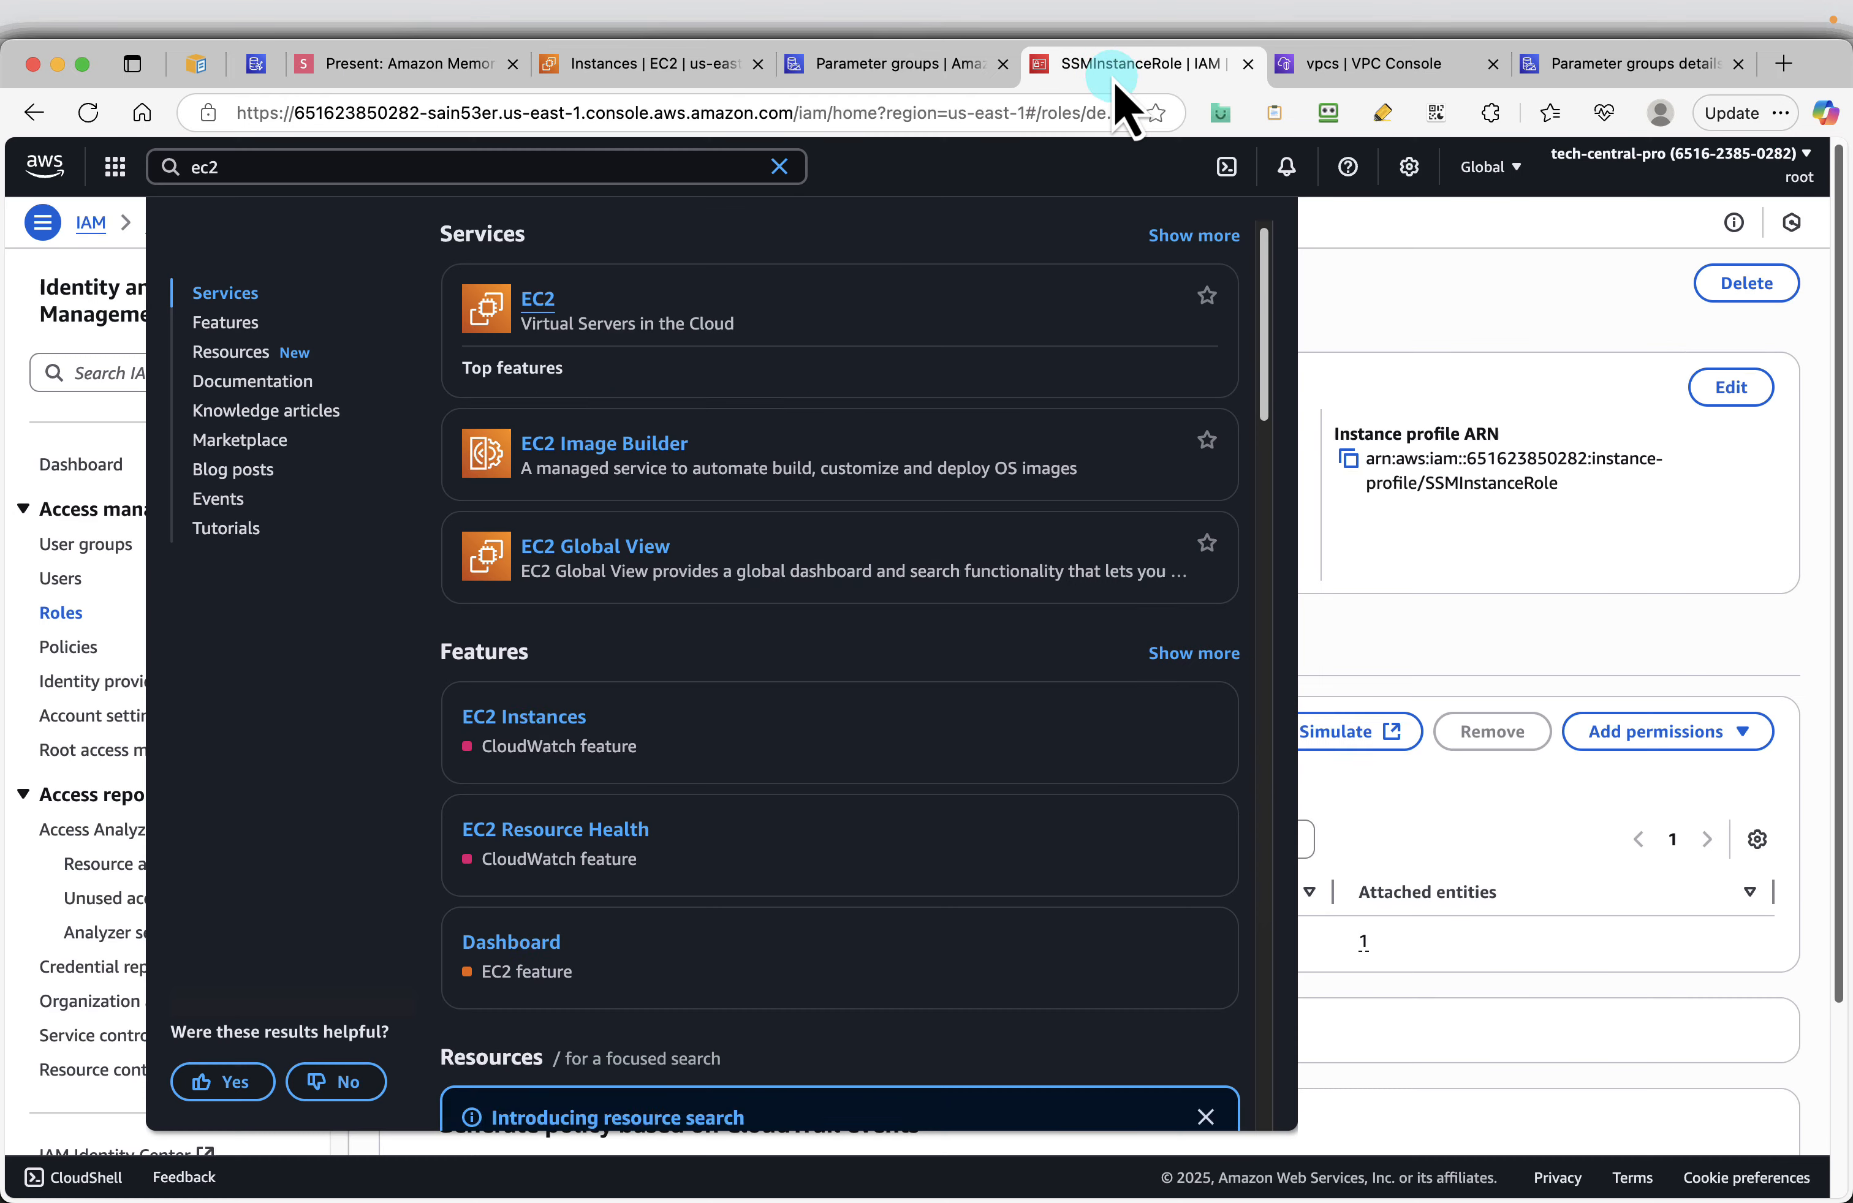
pyautogui.click(1584, 543)
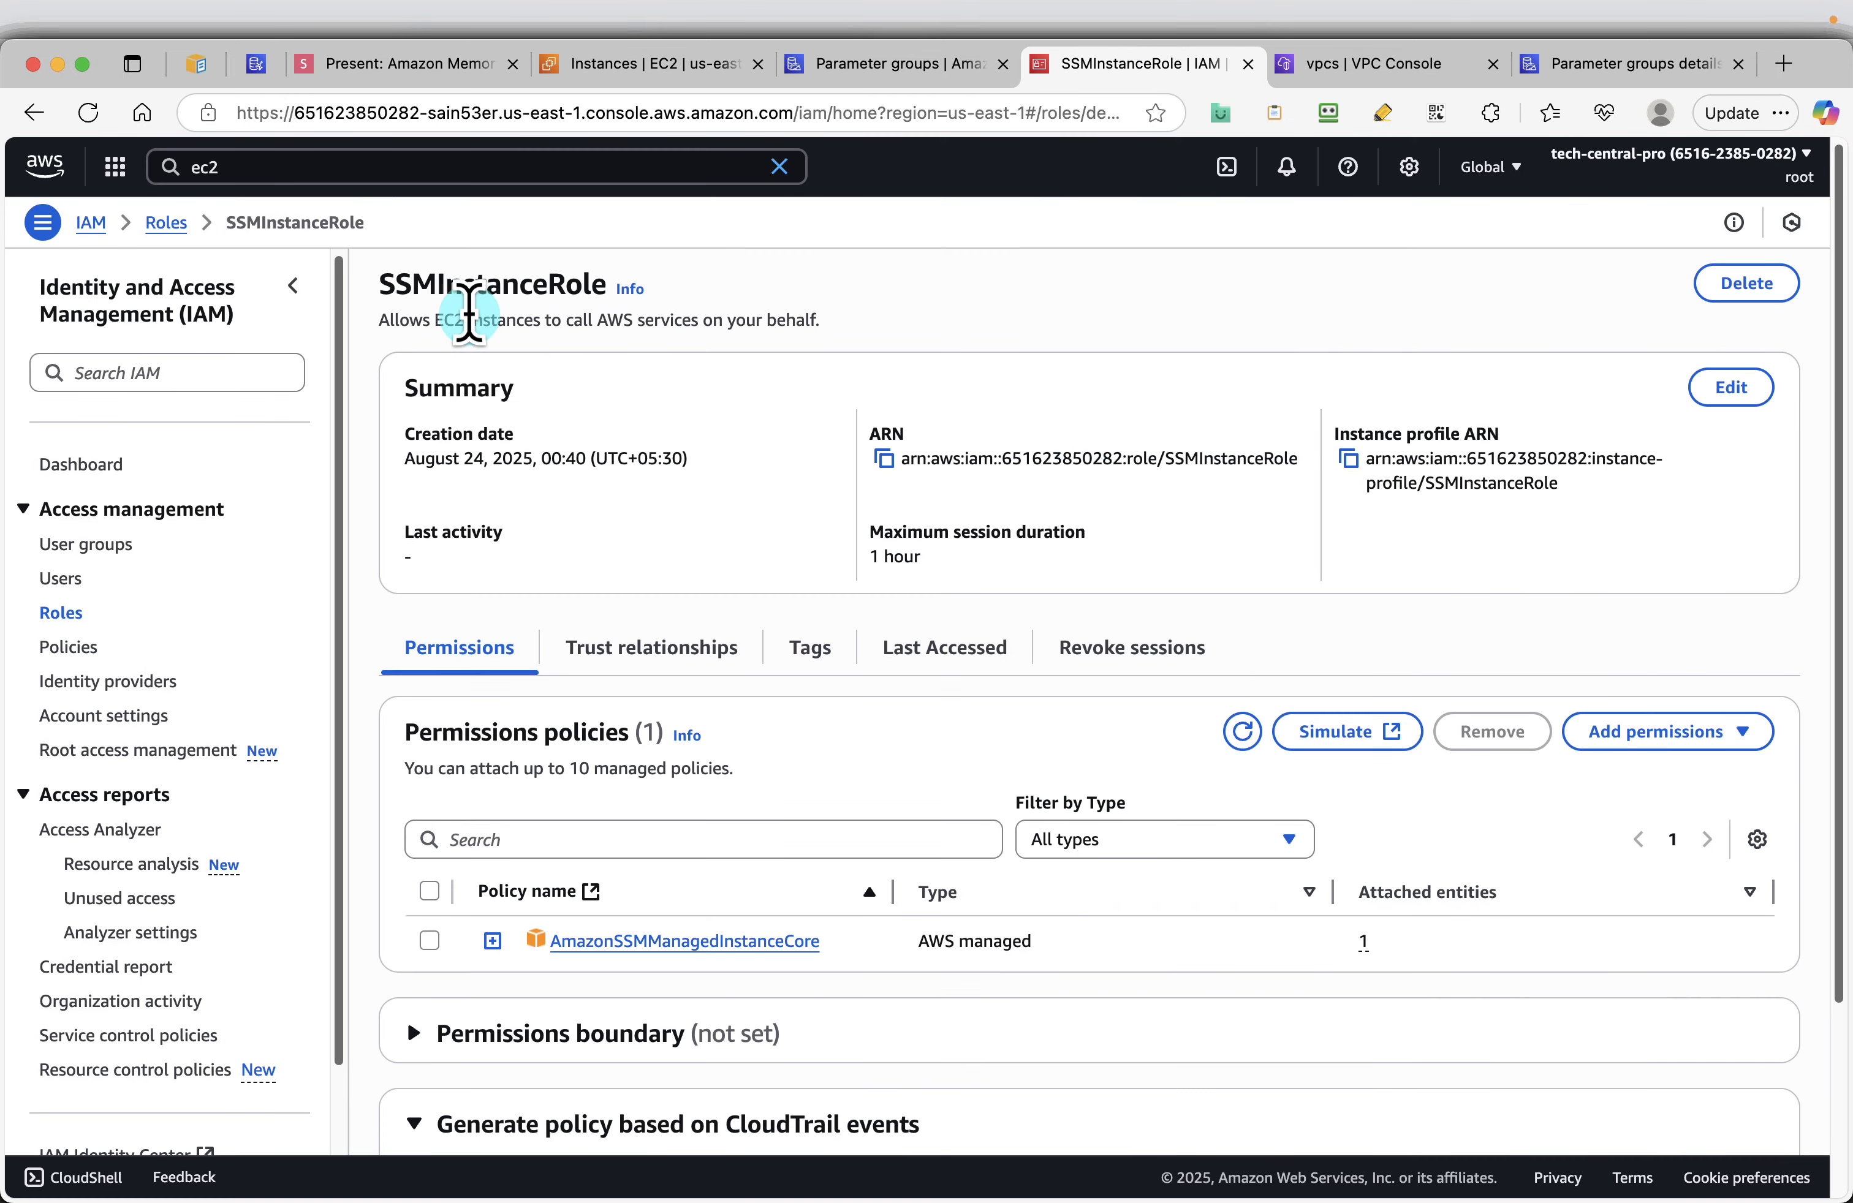
pyautogui.click(1750, 286)
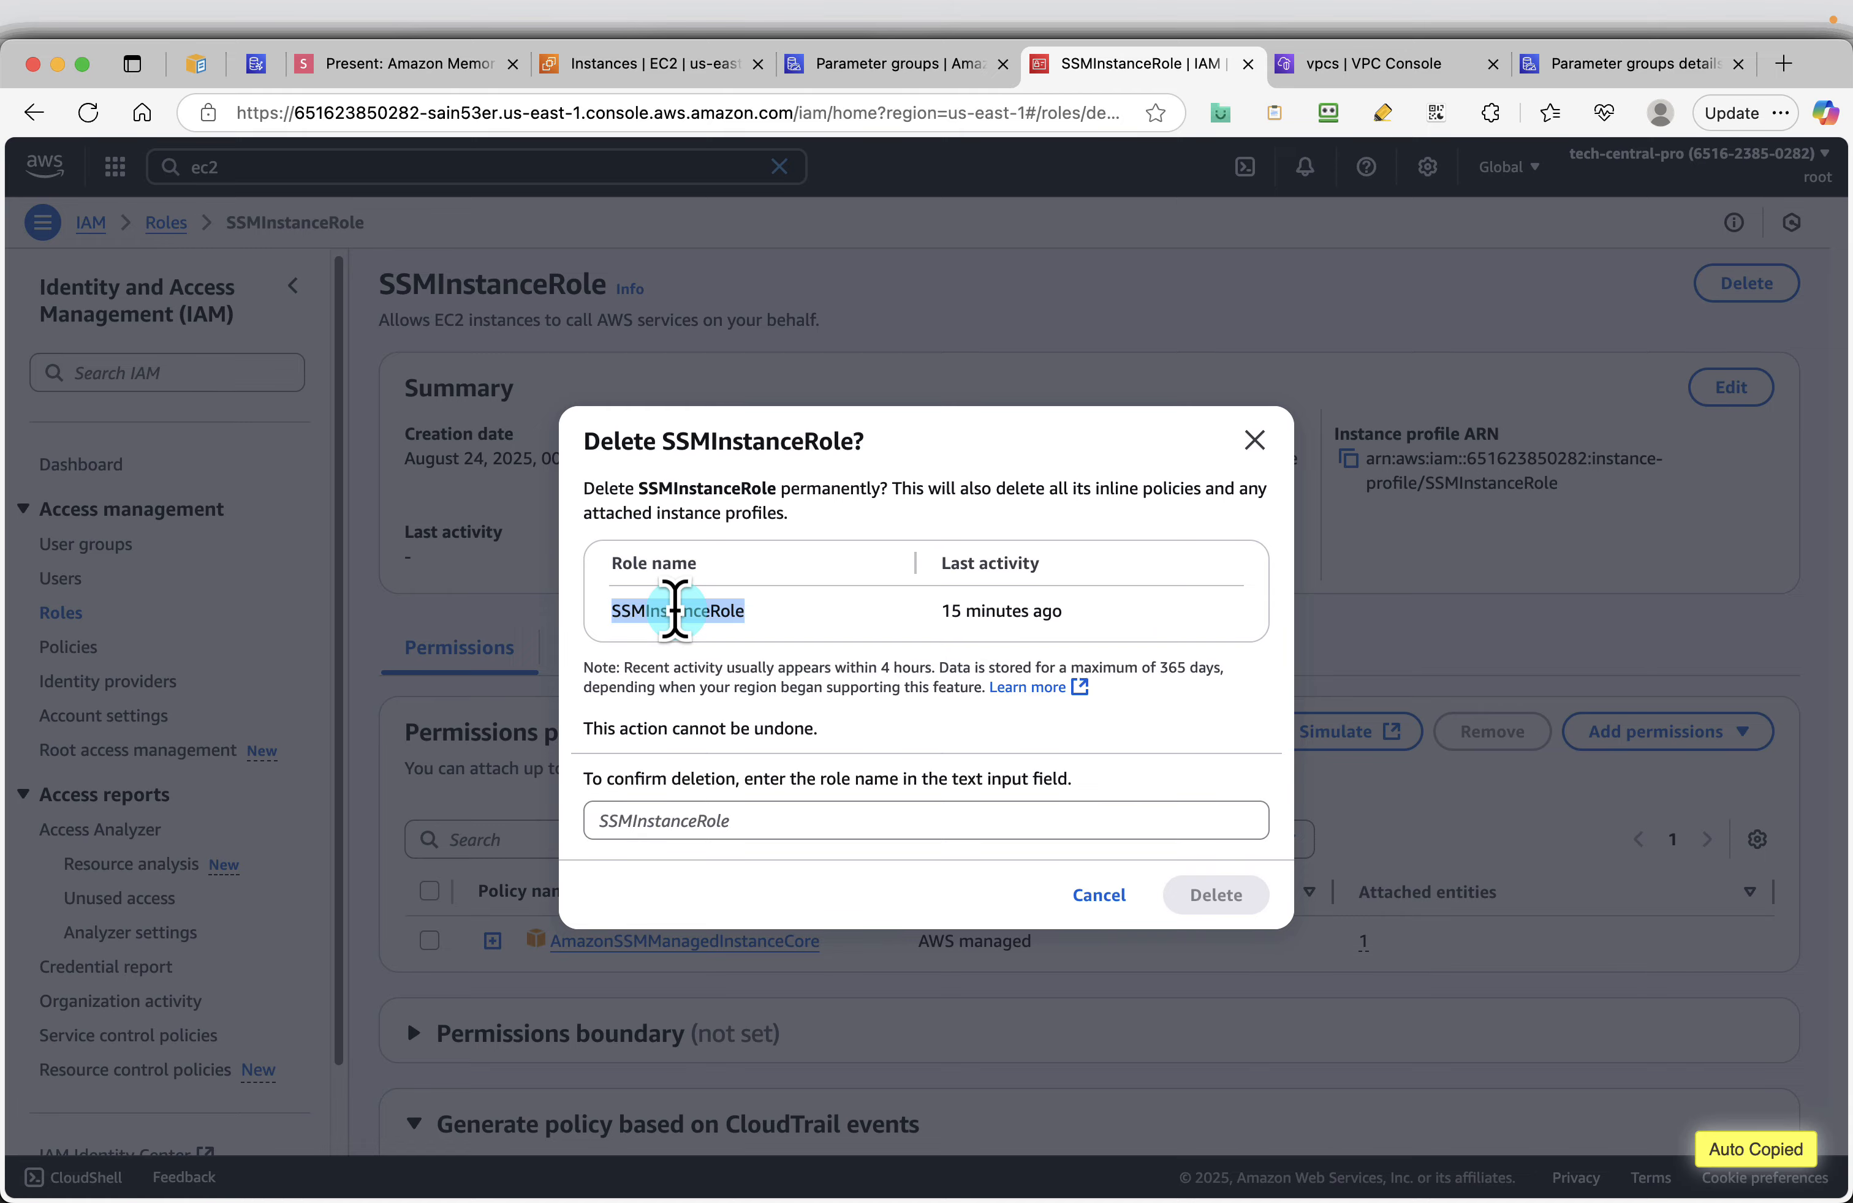
pyautogui.click(642, 820)
pyautogui.write('SSMInstanceRole')
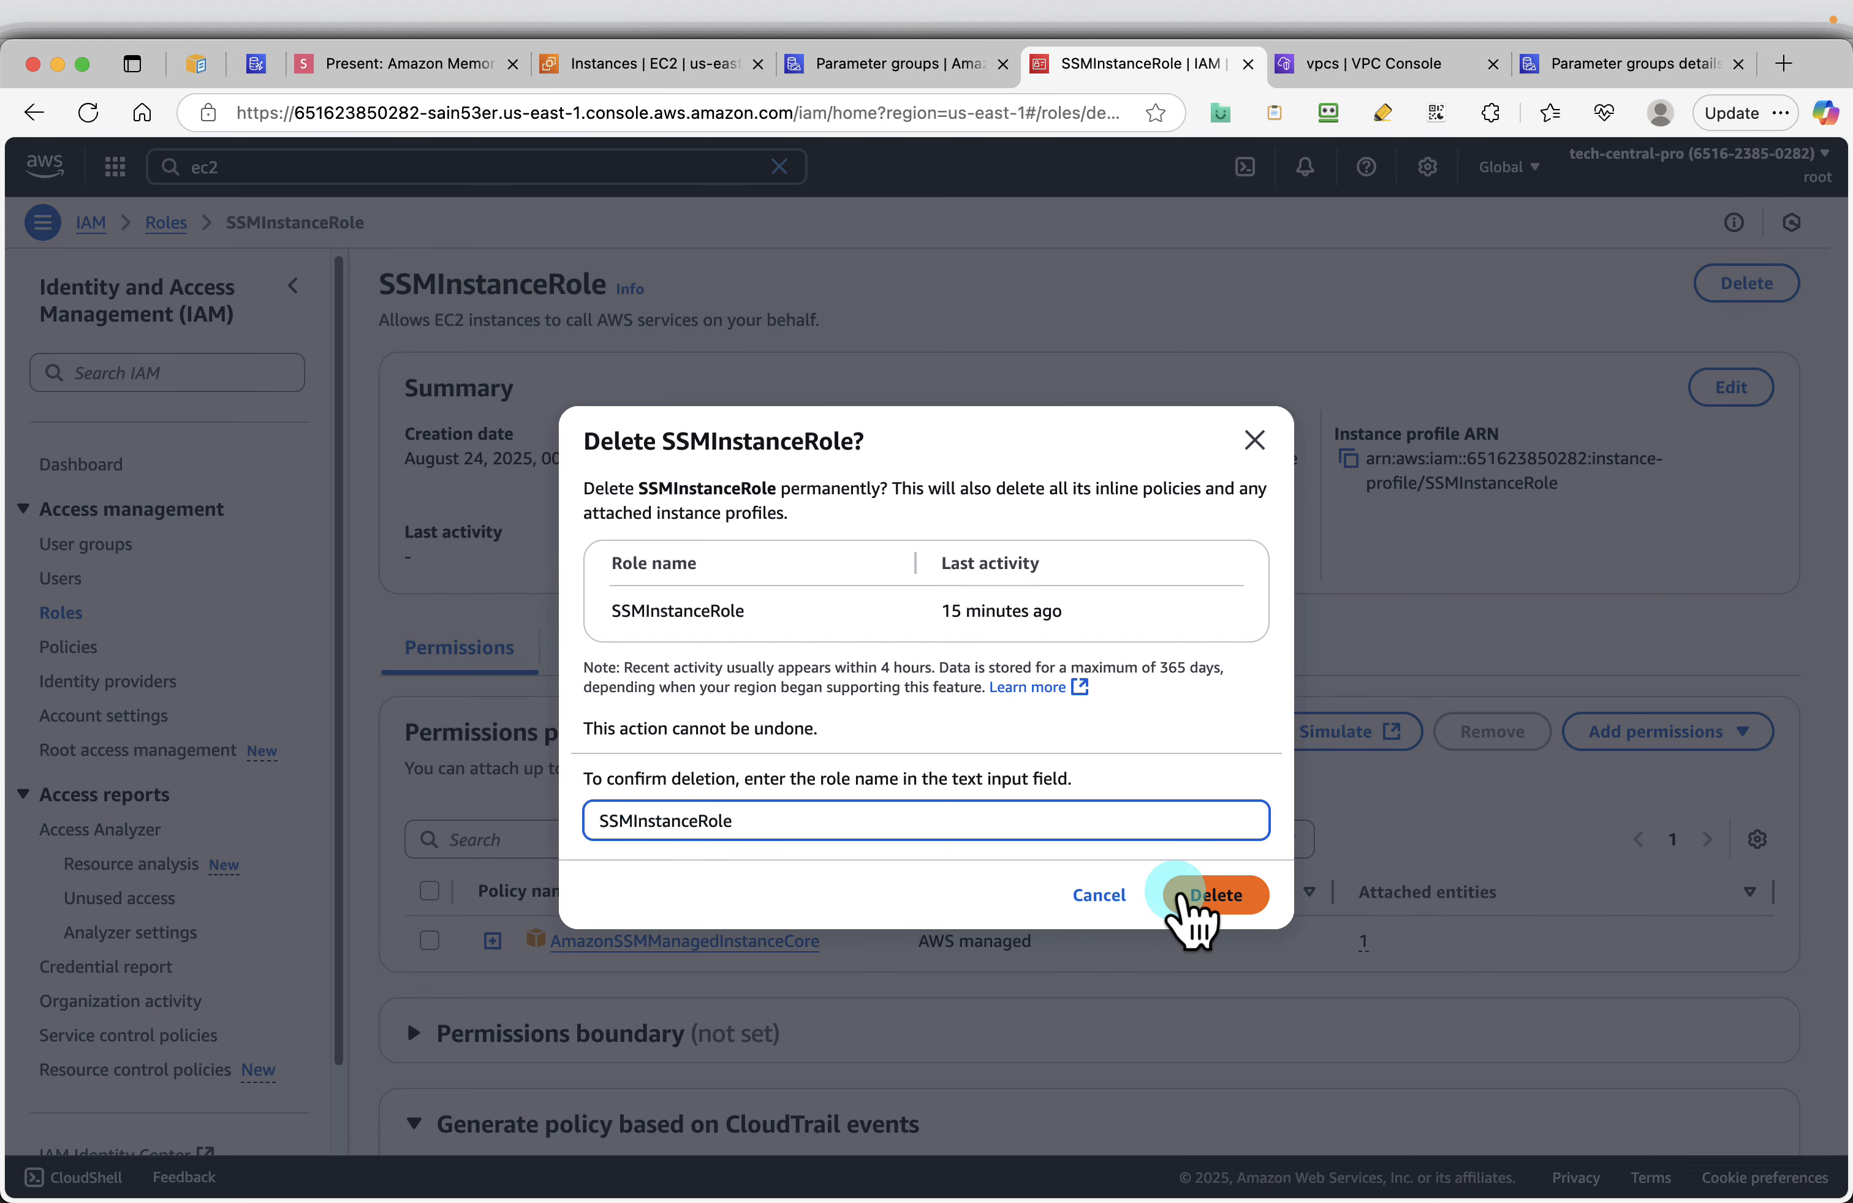
pyautogui.click(1199, 899)
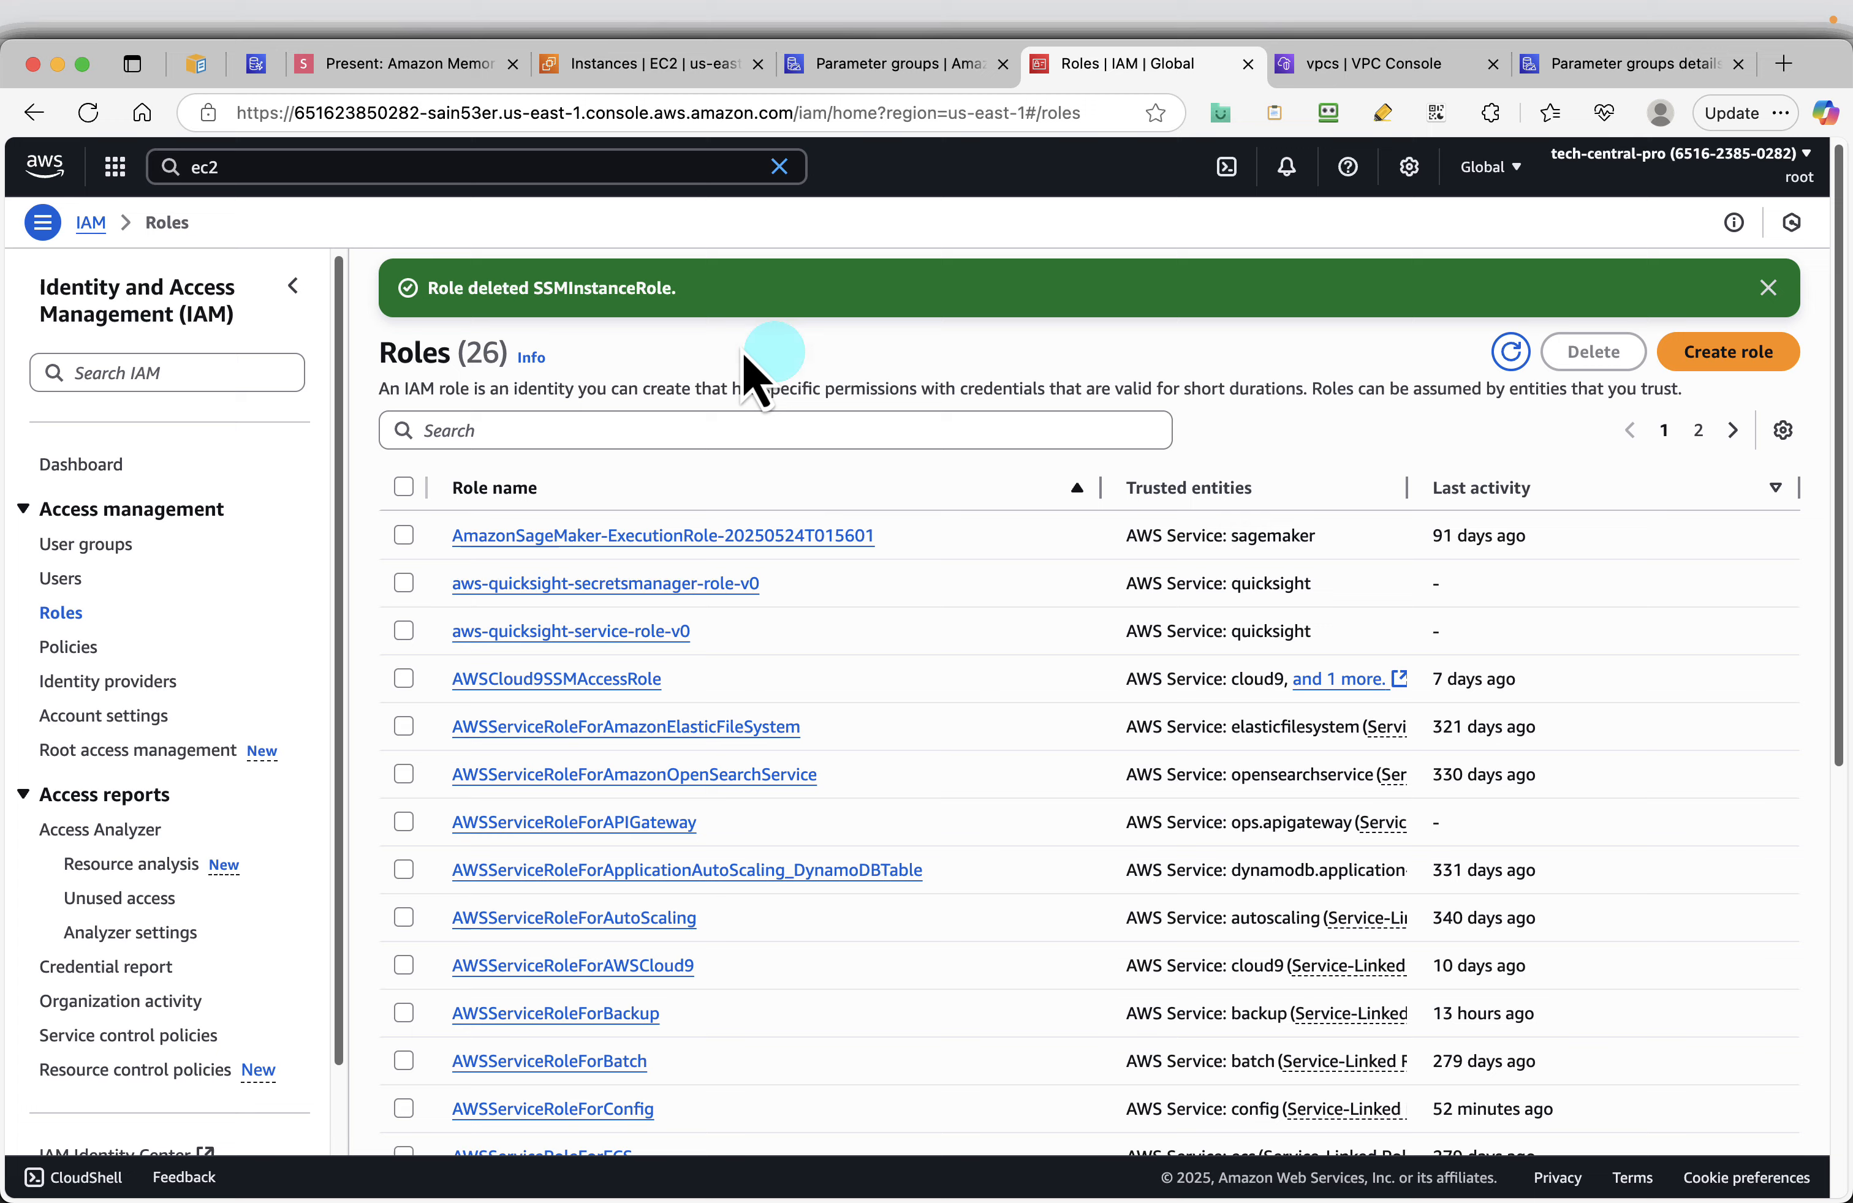
# Return to the presentation and advance to its closing slide
pyautogui.click(412, 76)
pyautogui.press('Right')
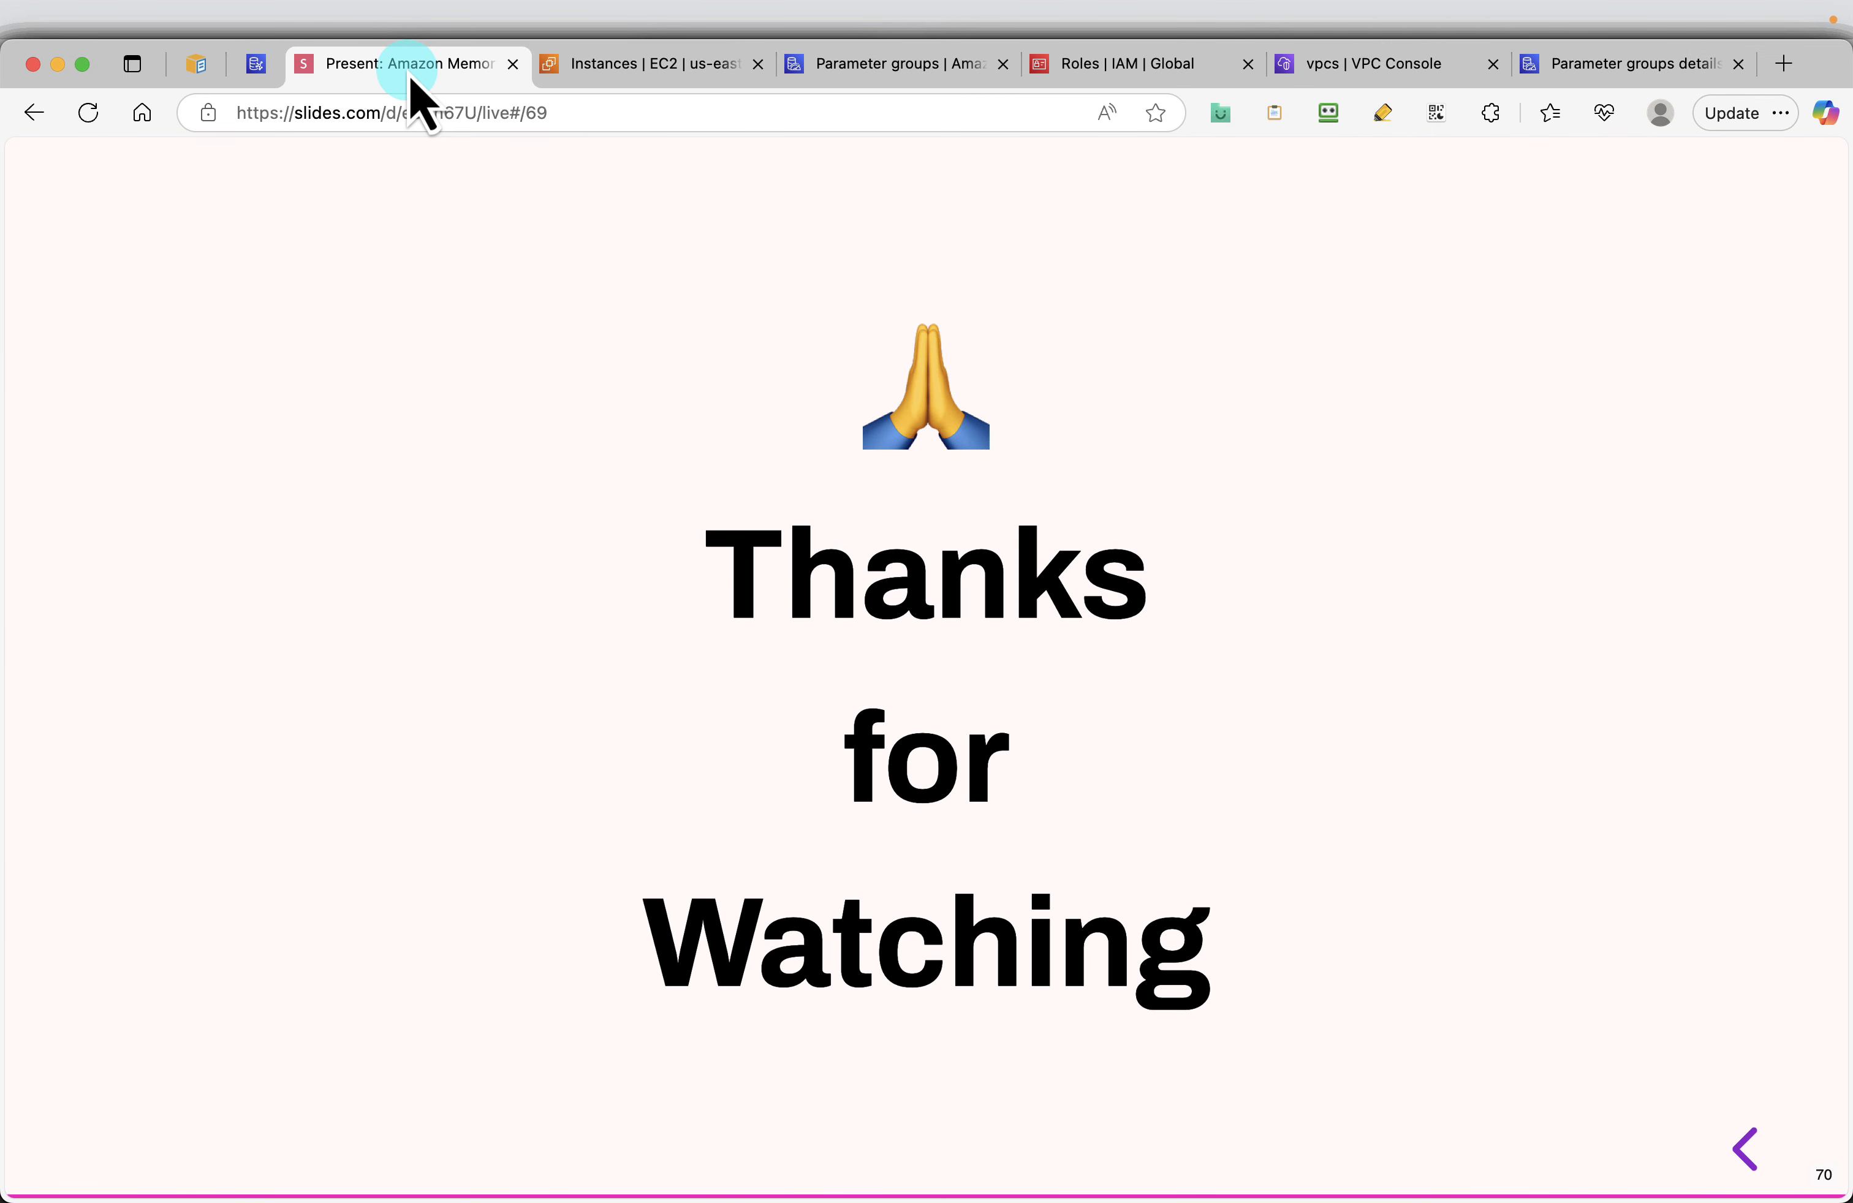